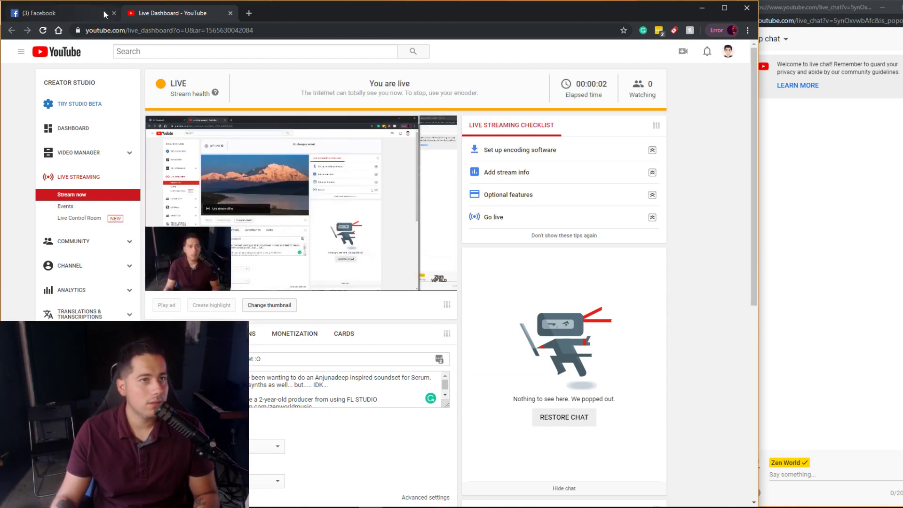
# - Close the Facebook tab and narrow the browser window so the live chat beside it is uncovered
pyautogui.click(107, 13)
pyautogui.click(114, 12)
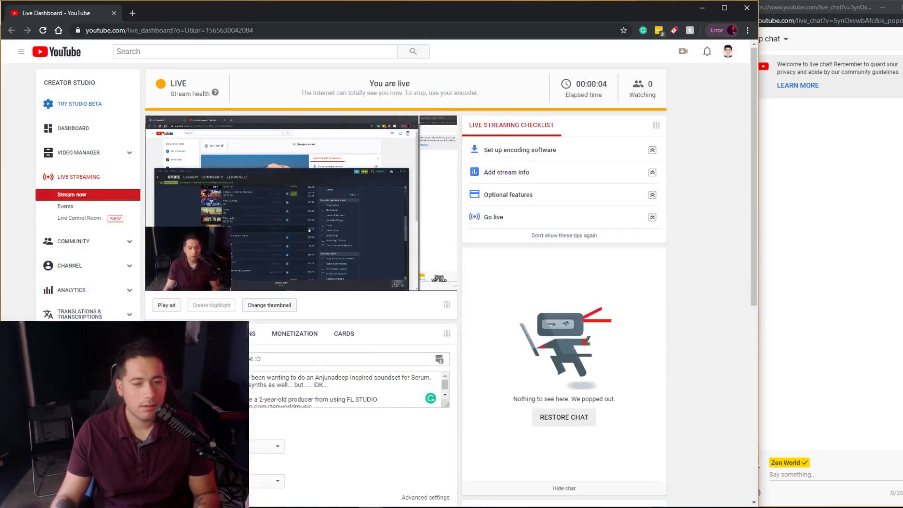
pyautogui.click(818, 372)
pyautogui.click(735, 379)
pyautogui.moveTo(759, 380); pyautogui.dragTo(737, 380)
# - Switch to Ableton Live and narrow its window so the YouTube live chat fits beside it
pyautogui.hotkey('alt', 'Tab')
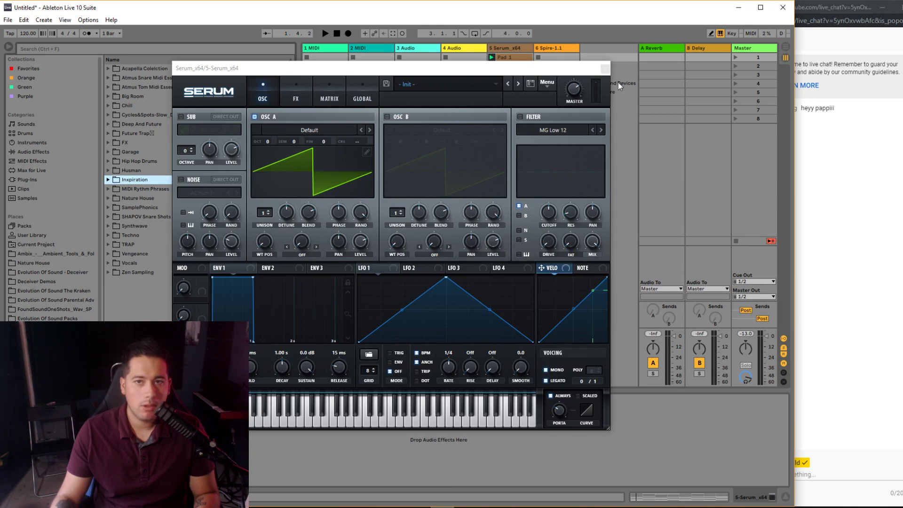
pyautogui.moveTo(794, 68); pyautogui.dragTo(739, 90)
pyautogui.click(748, 104)
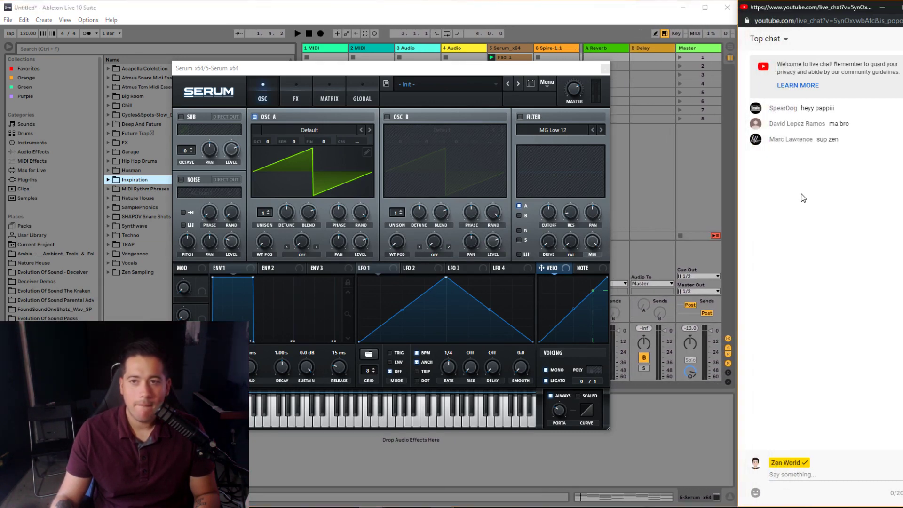
pyautogui.moveTo(738, 195); pyautogui.dragTo(741, 205)
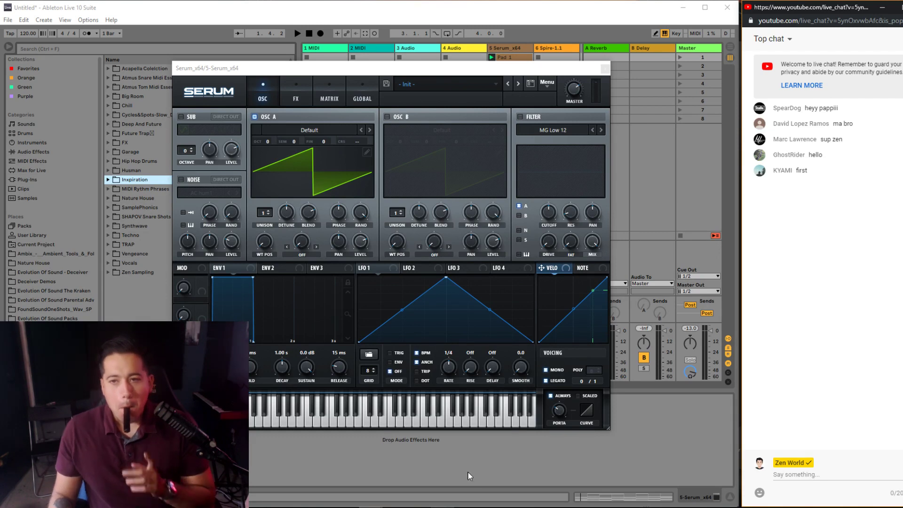
# - Copy the KYAMI channel's link from the live chat, switch to the browser and open the channel in a new tab
pyautogui.moveTo(371, 507)
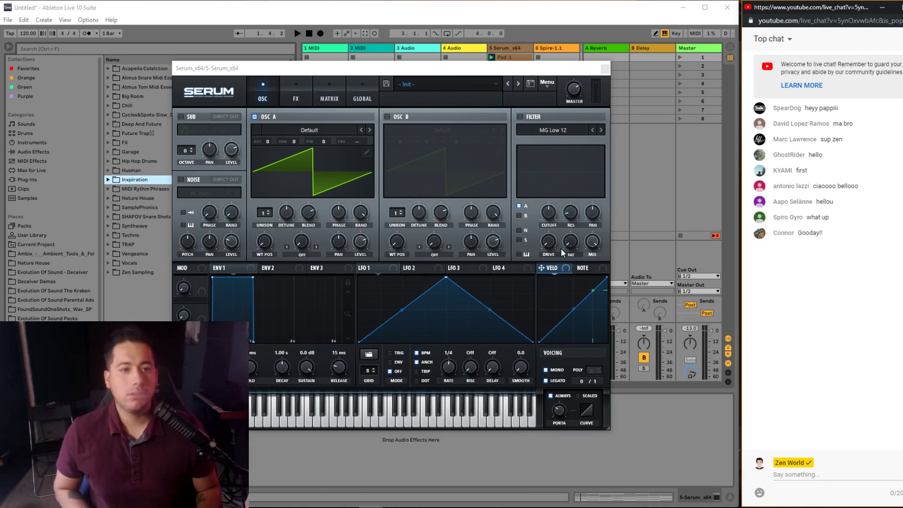
pyautogui.click(896, 185)
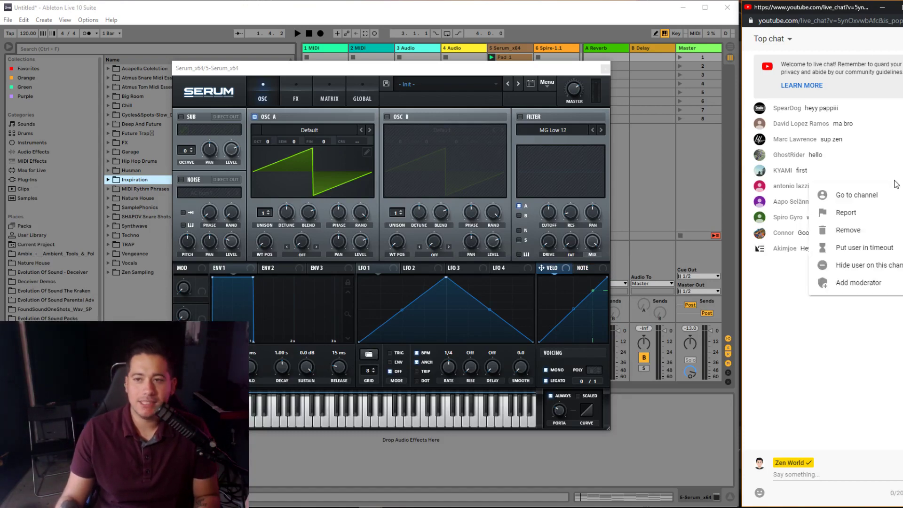
pyautogui.rightClick(872, 193)
pyautogui.click(765, 273)
pyautogui.click(342, 429)
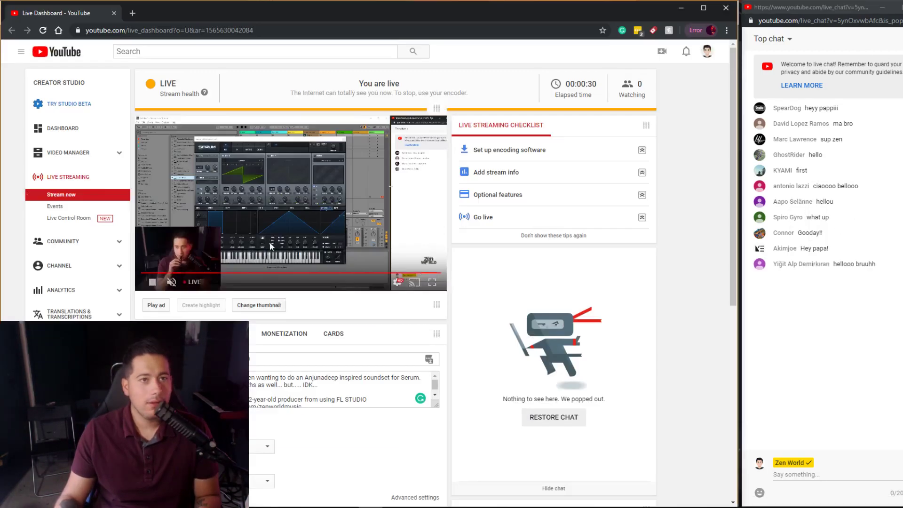
pyautogui.click(132, 13)
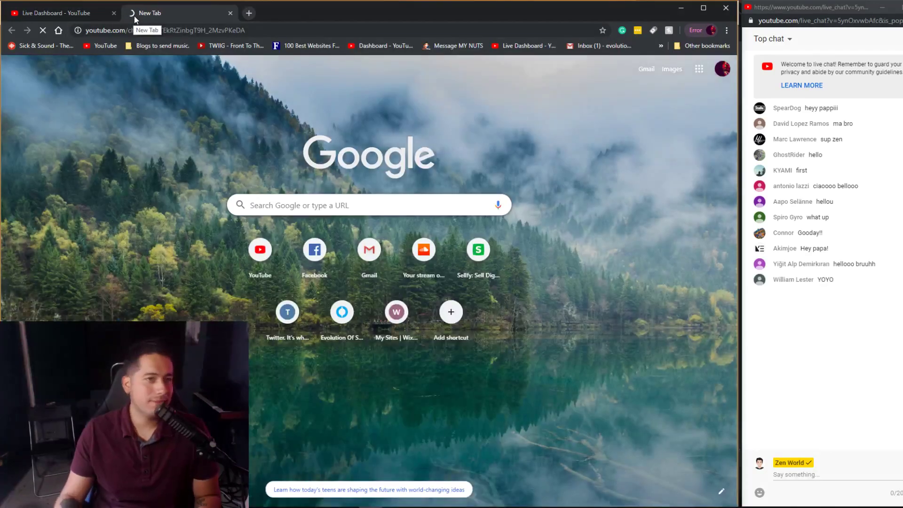
pyautogui.write('https://www.youtube.com/channel/UCEkRtZinbgT9H_2MzvPKeDA')
pyautogui.press('Return')
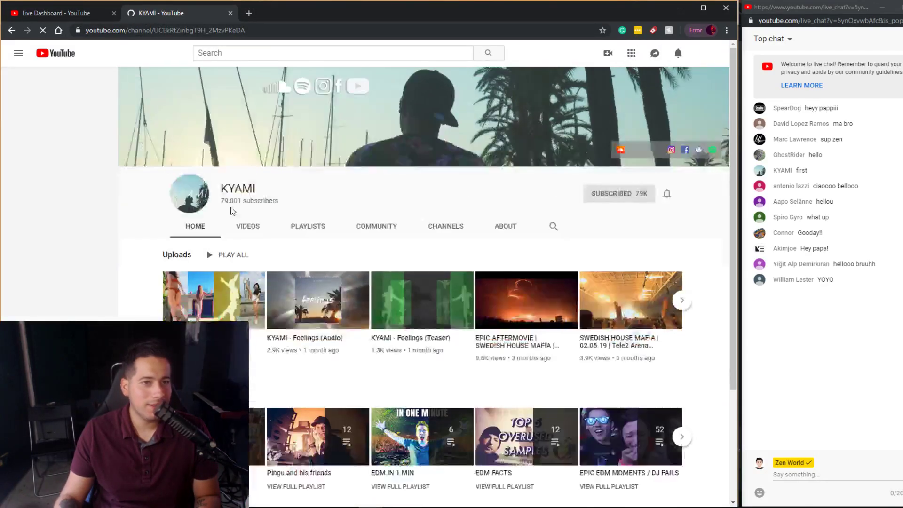
# - Look through the KYAMI channel's uploaded videos, ending back at the start of the list
pyautogui.click(255, 230)
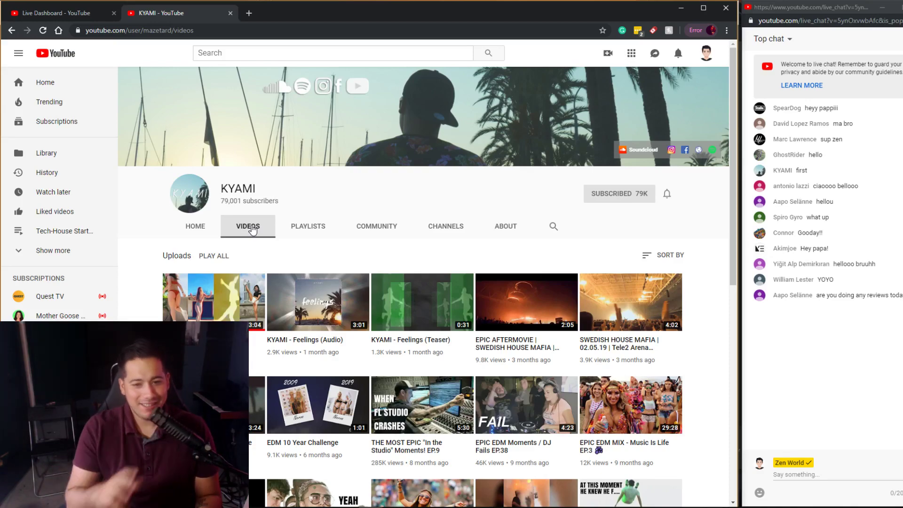
pyautogui.scroll(-8, 633, 304)
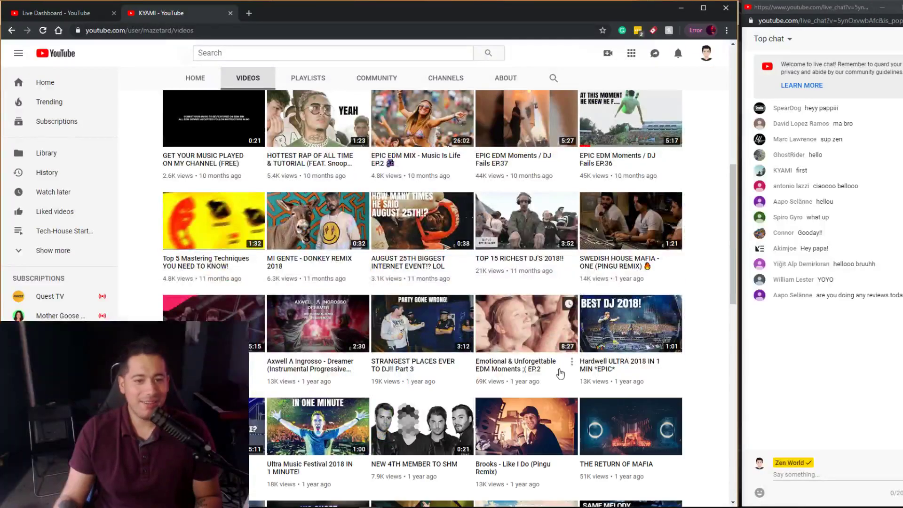
pyautogui.scroll(-5, 633, 303)
pyautogui.scroll(-6, 391, 367)
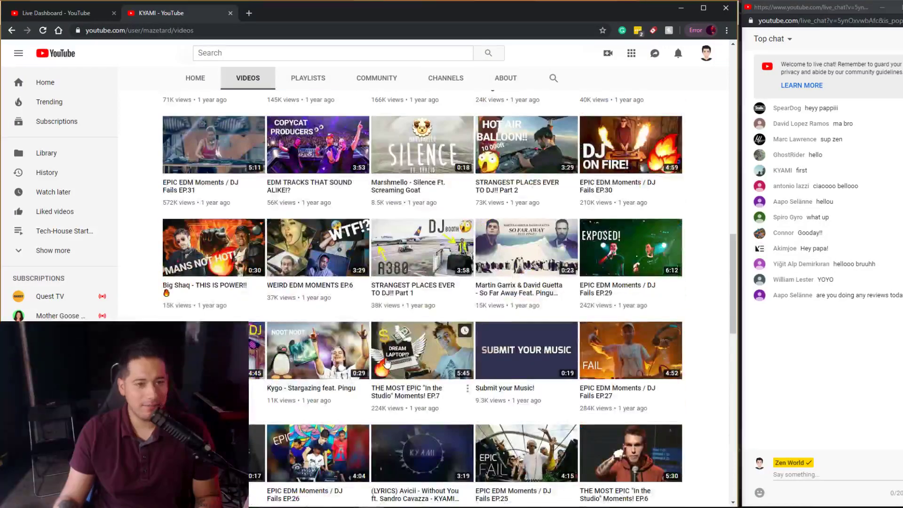
pyautogui.scroll(-4, 391, 367)
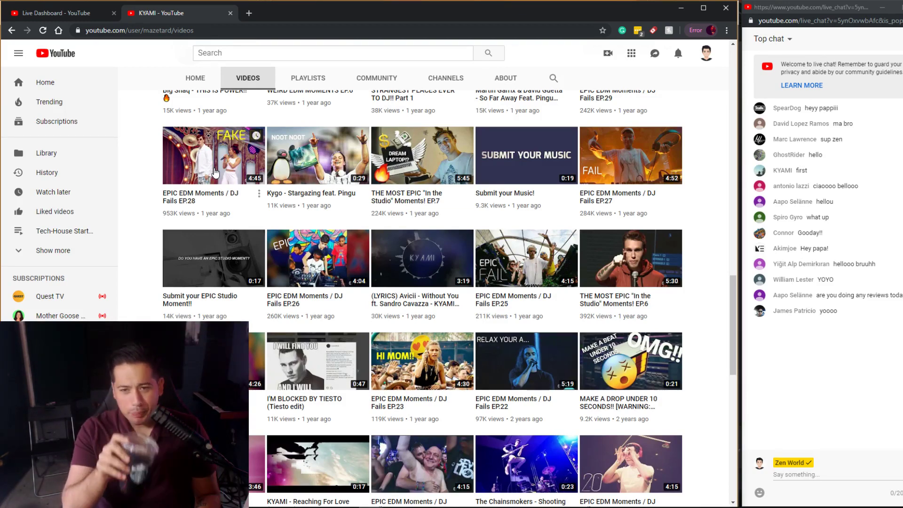
pyautogui.scroll(-3, 491, 320)
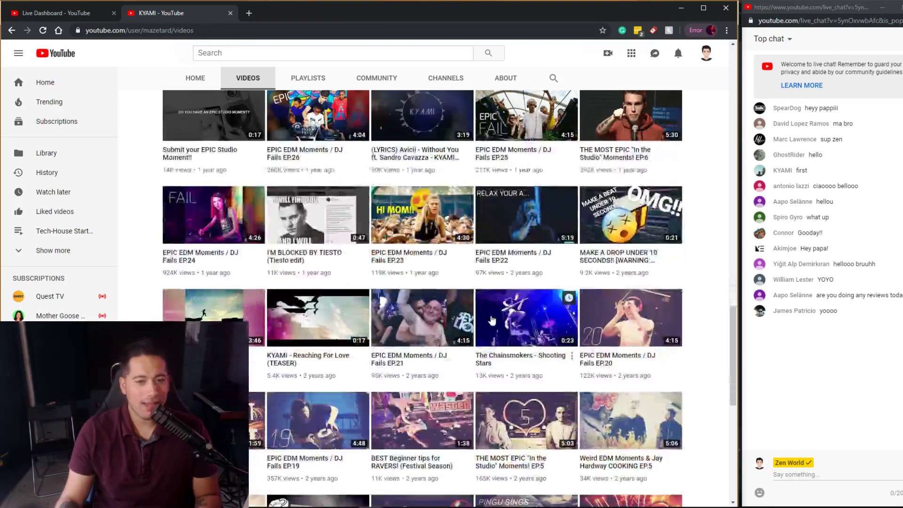
pyautogui.scroll(-1, 471, 308)
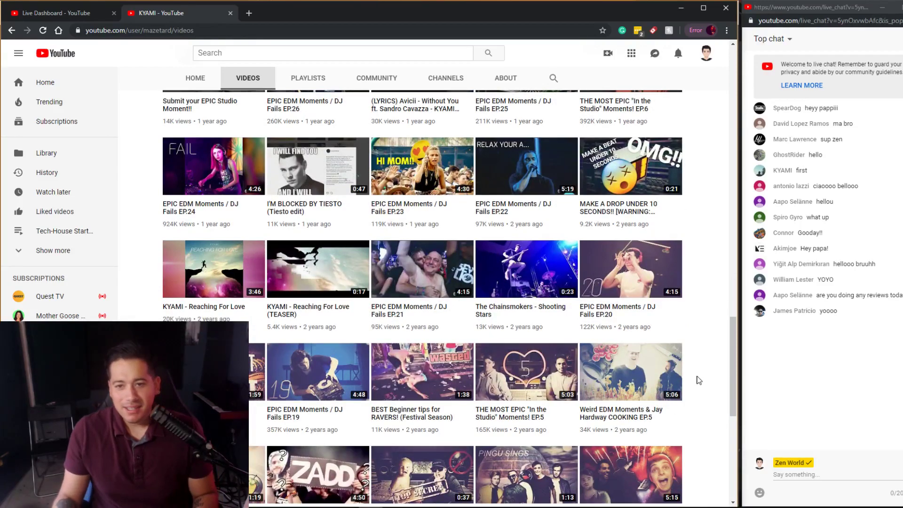
pyautogui.moveTo(734, 361); pyautogui.dragTo(734, 92)
pyautogui.click(794, 359)
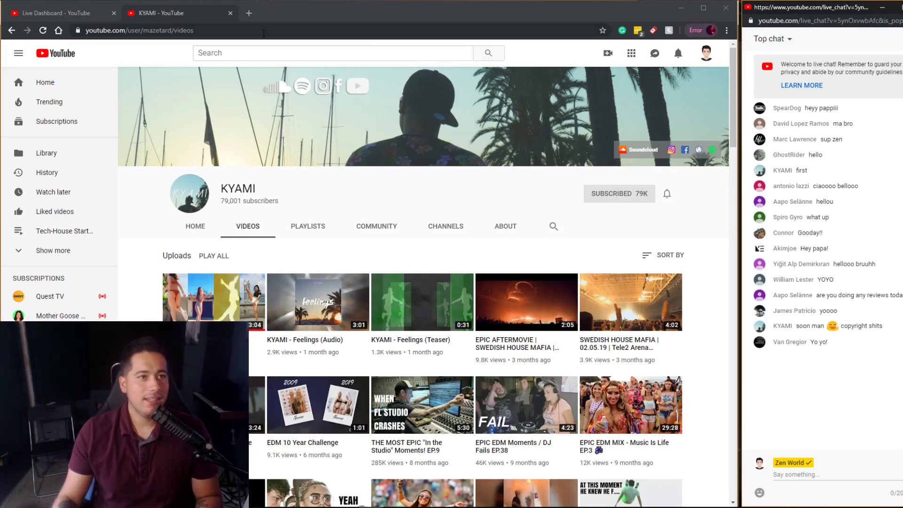
# - Add "create a demo for the soundset for $$$ Send me your demos at" to the live stream's description, preceded by a blank line
pyautogui.click(80, 14)
pyautogui.click(389, 382)
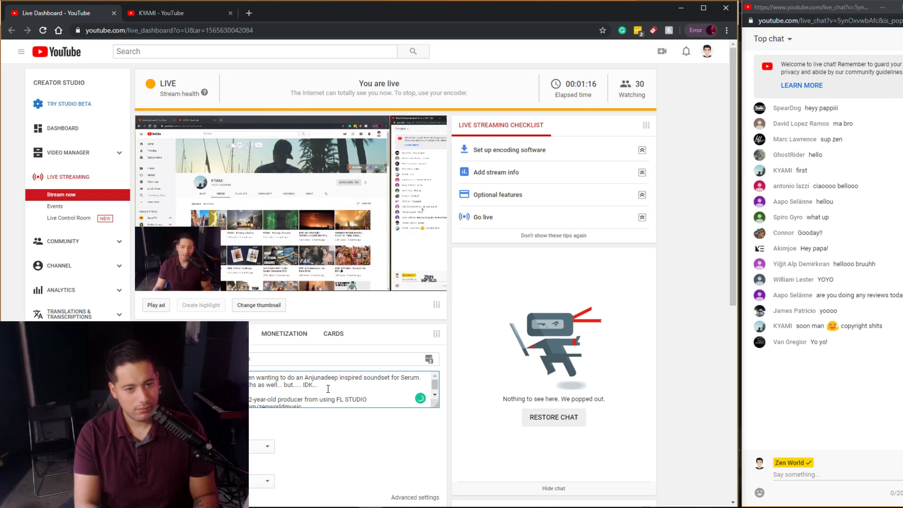
pyautogui.write('emo ')
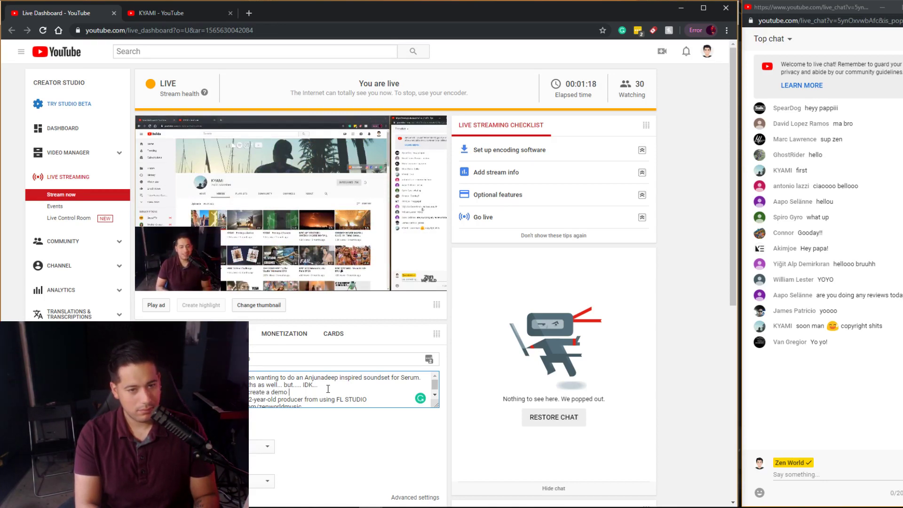
pyautogui.write('for the soundset for ')
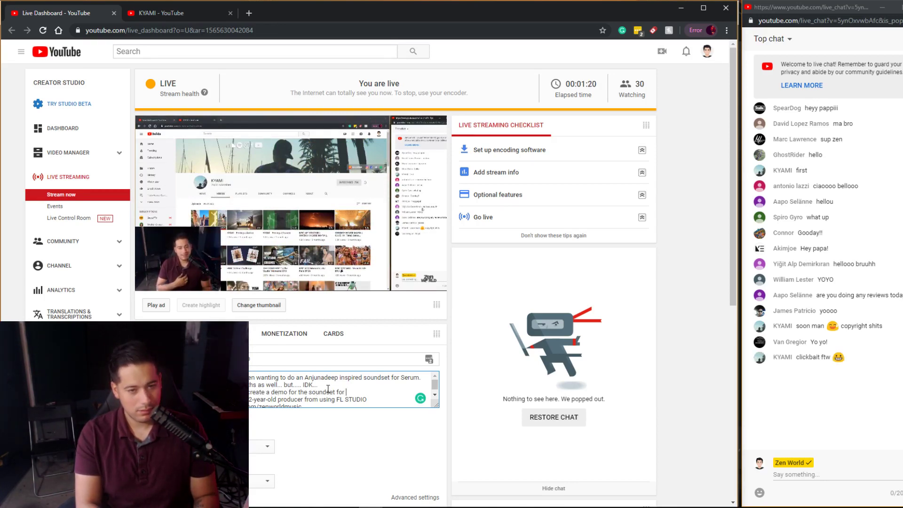
pyautogui.write('$$$')
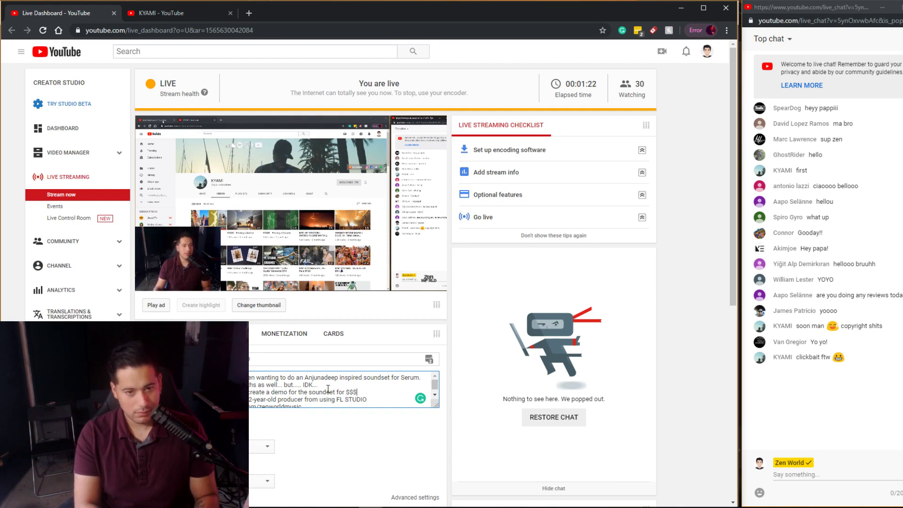
pyautogui.write(' Send me your demos at')
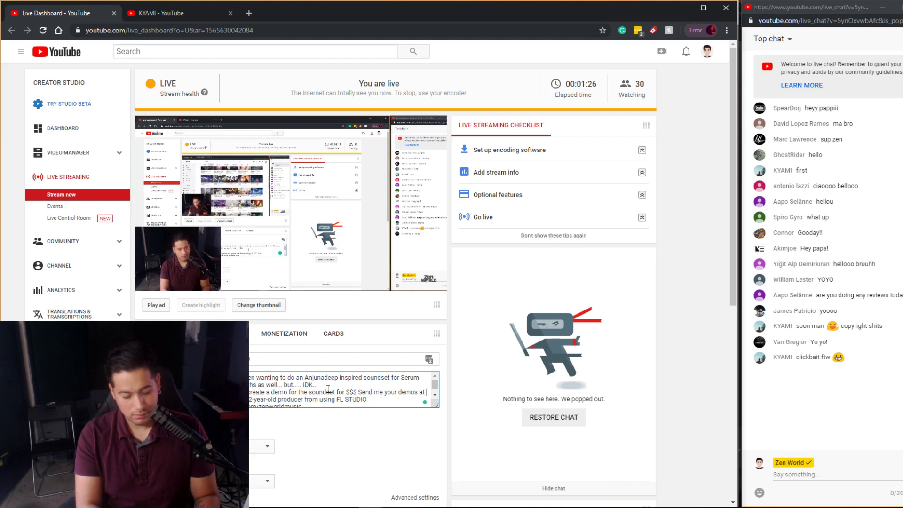
pyautogui.press('Return')
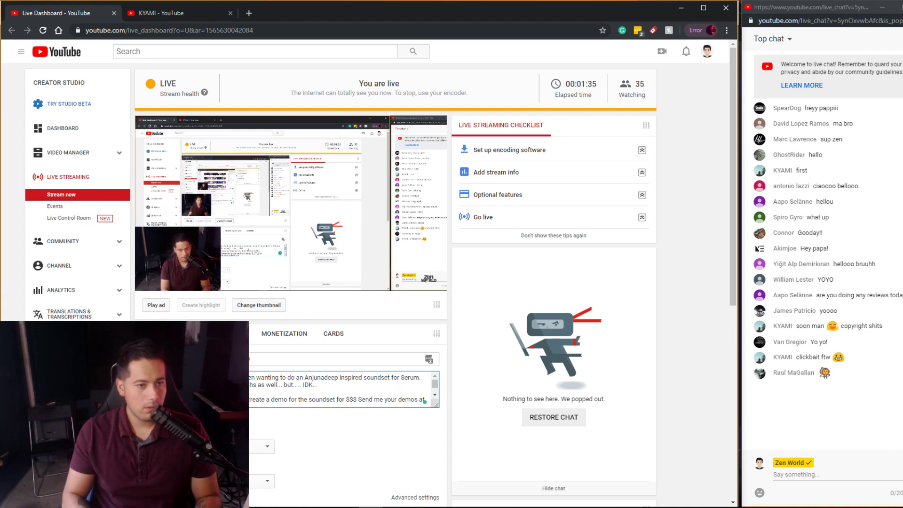
pyautogui.scroll(-1, 343, 389)
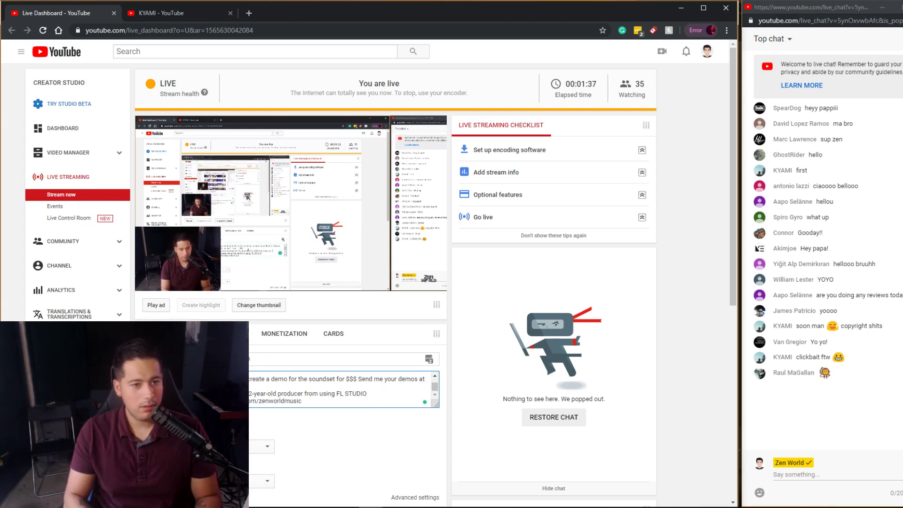
pyautogui.scroll(2, 343, 390)
pyautogui.click(838, 365)
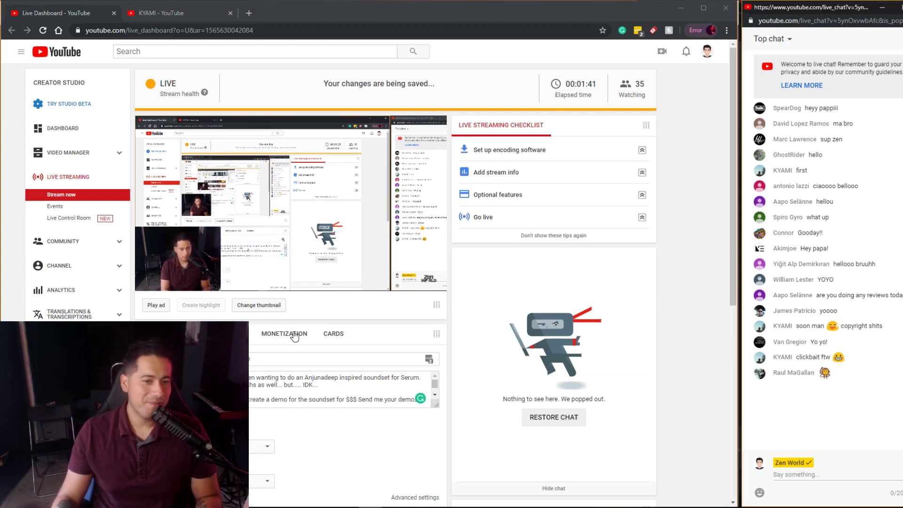
# - Switch to Ableton Live and look over the preset folders in Serum without loading a preset
pyautogui.hotkey('alt', 'Tab')
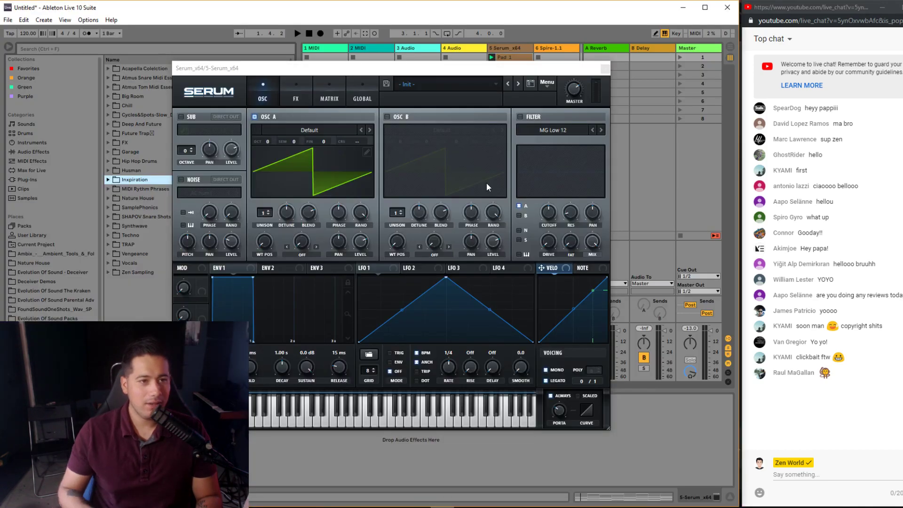
pyautogui.click(475, 84)
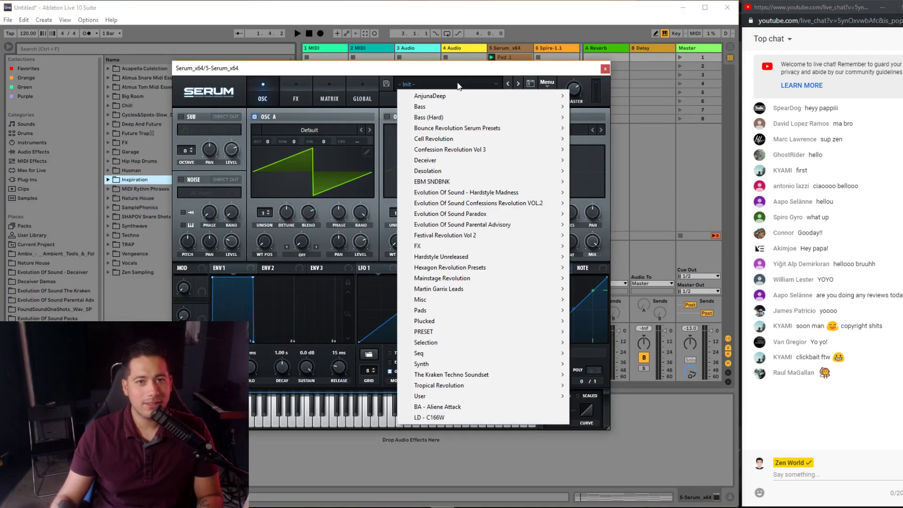
pyautogui.moveTo(472, 94)
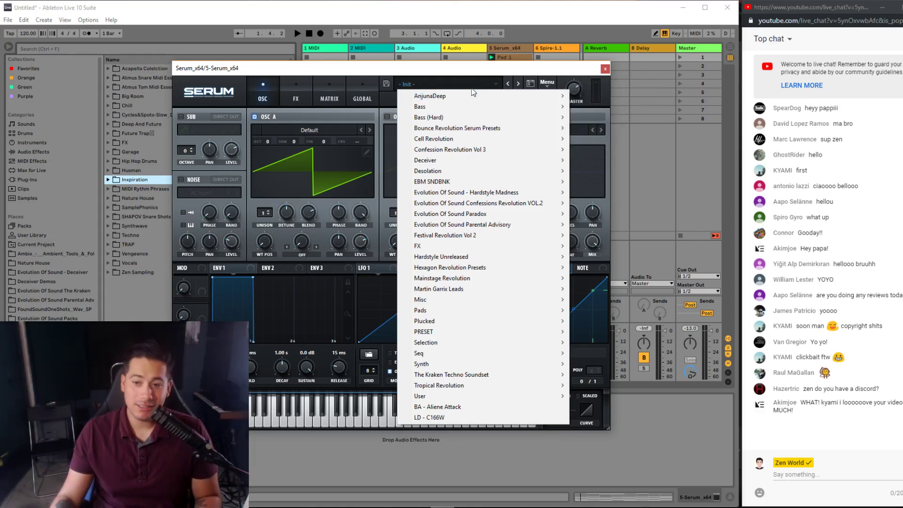
pyautogui.click(360, 67)
# - Adjust the Live browser's width and place the Serum window beside it, leaving the first two MIDI tracks visible
pyautogui.moveTo(359, 67); pyautogui.dragTo(444, 73)
pyautogui.moveTo(299, 63); pyautogui.dragTo(218, 63)
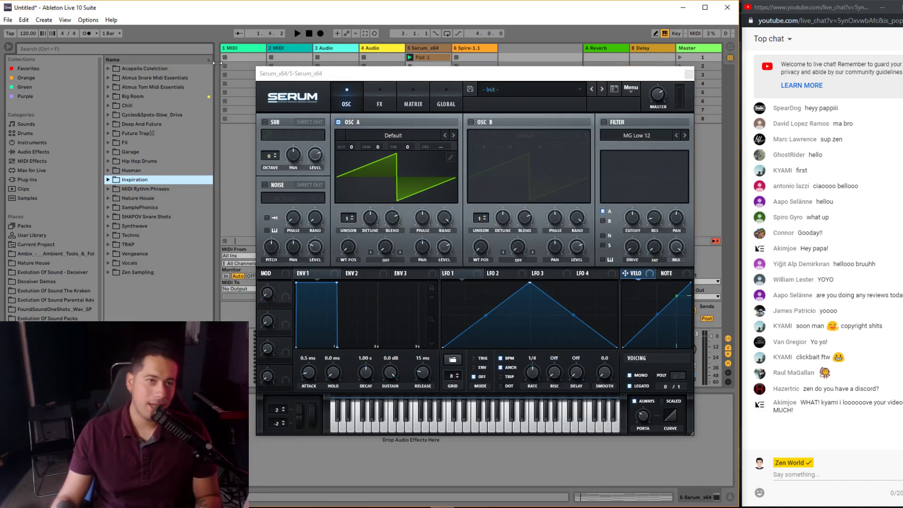
pyautogui.moveTo(298, 79); pyautogui.dragTo(309, 38)
pyautogui.moveTo(220, 169); pyautogui.dragTo(259, 176)
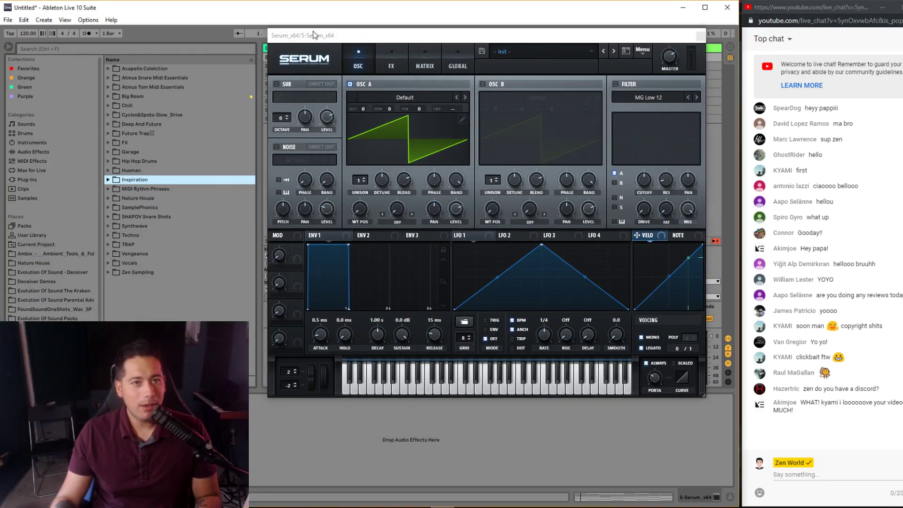
pyautogui.moveTo(313, 35); pyautogui.dragTo(318, 29)
pyautogui.moveTo(264, 204); pyautogui.dragTo(249, 203)
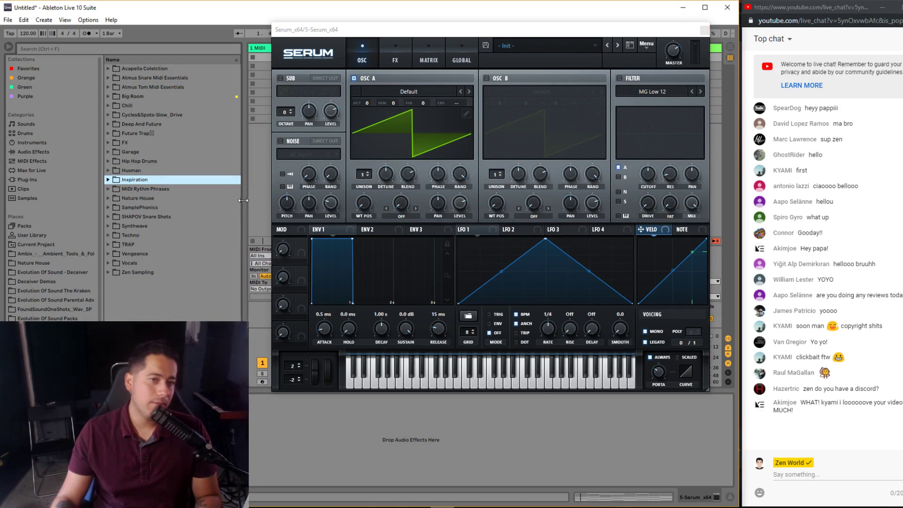
pyautogui.moveTo(318, 30); pyautogui.dragTo(297, 53)
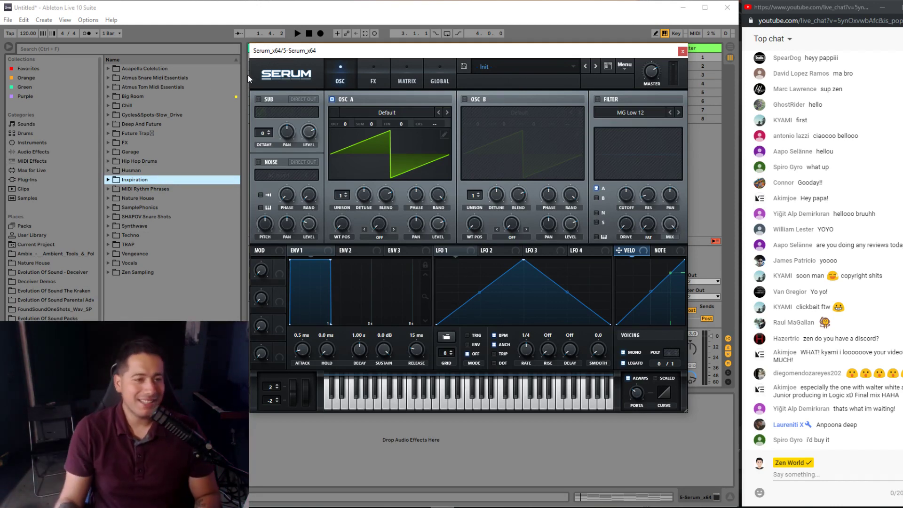
pyautogui.moveTo(377, 55); pyautogui.dragTo(374, 55)
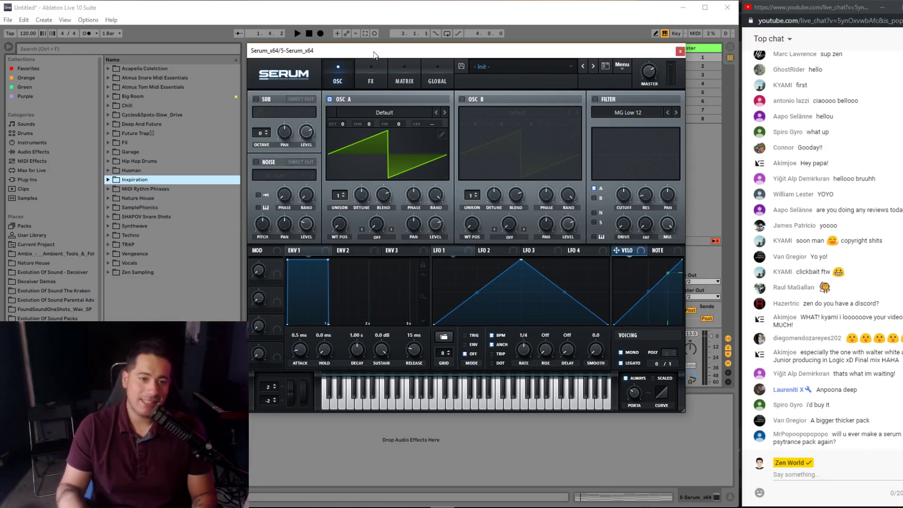
pyautogui.moveTo(325, 52)
pyautogui.mouseDown()
pyautogui.moveTo(338, 54)
pyautogui.moveTo(318, 49)
pyautogui.mouseUp()
pyautogui.click(881, 428)
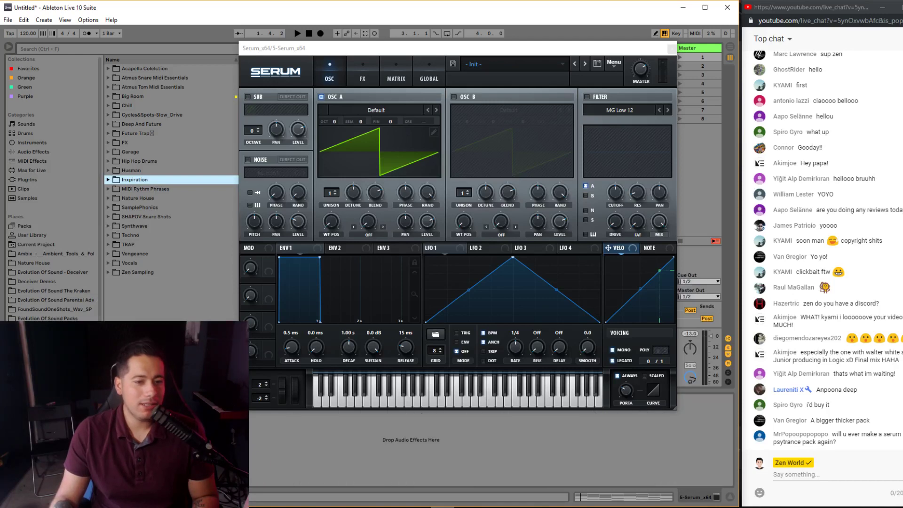
pyautogui.click(255, 110)
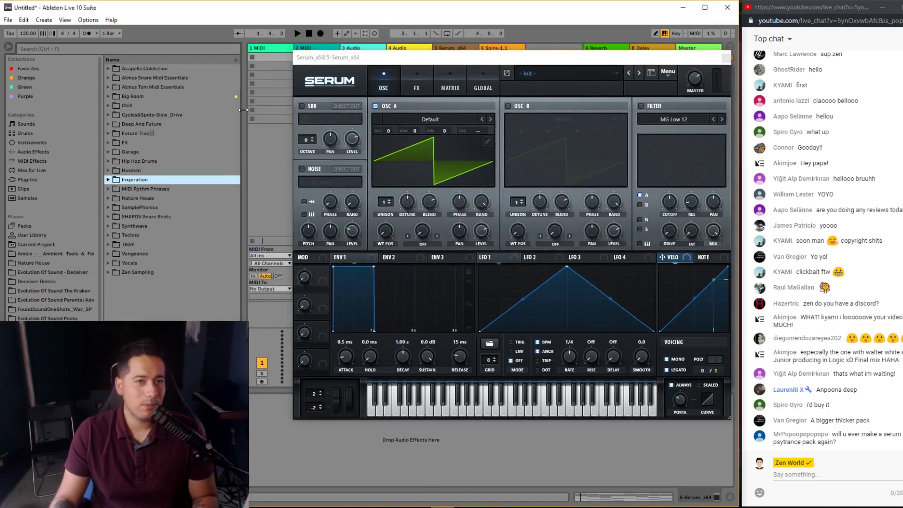
pyautogui.moveTo(243, 156); pyautogui.dragTo(187, 156)
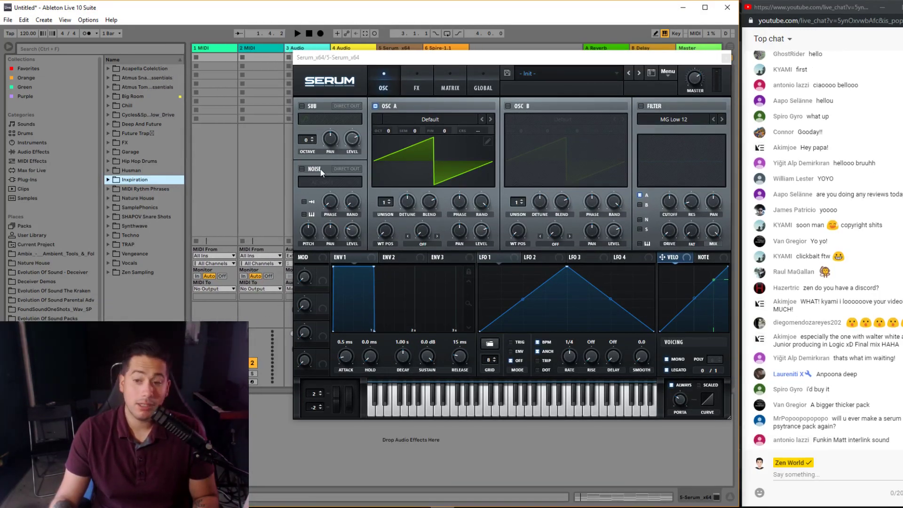
# - Switch to Spotify's "anjunadeep" search results and fit the window between Live's browser and the live chat
pyautogui.moveTo(460, 60); pyautogui.dragTo(376, 58)
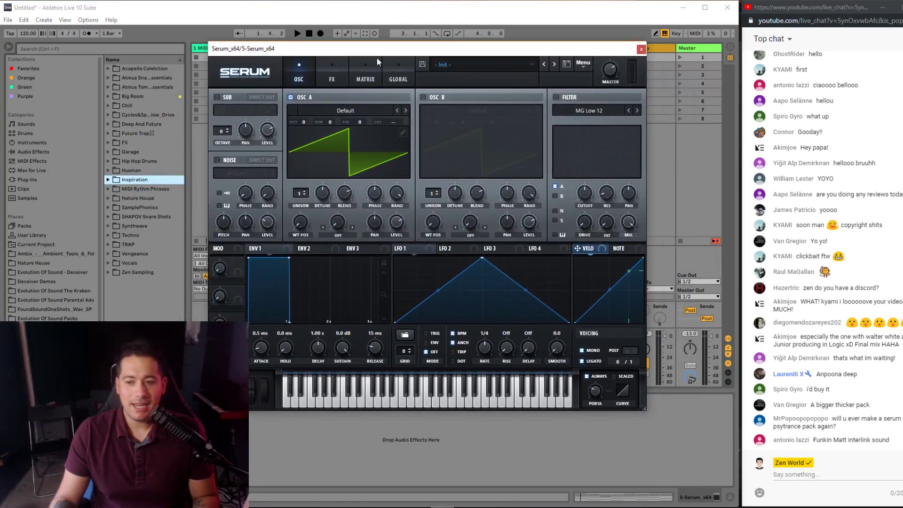
pyautogui.hotkey('alt', 'Tab')
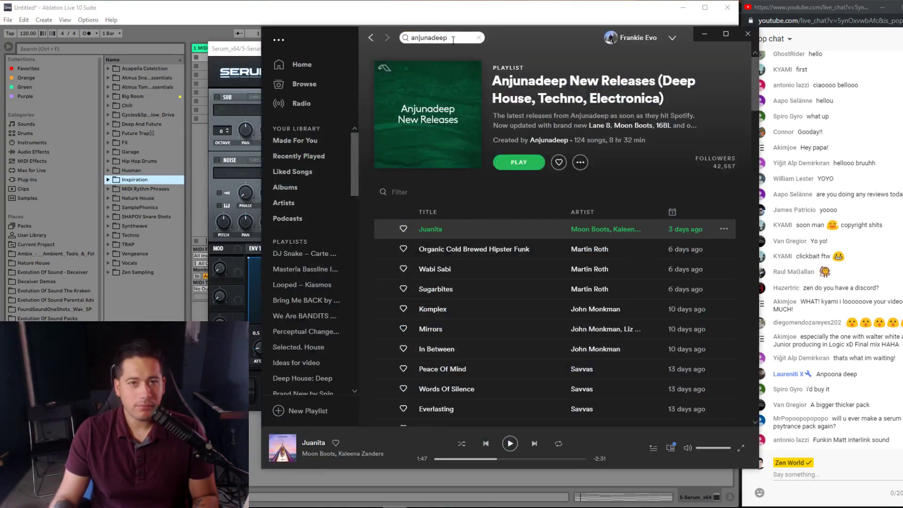
pyautogui.doubleClick(511, 50)
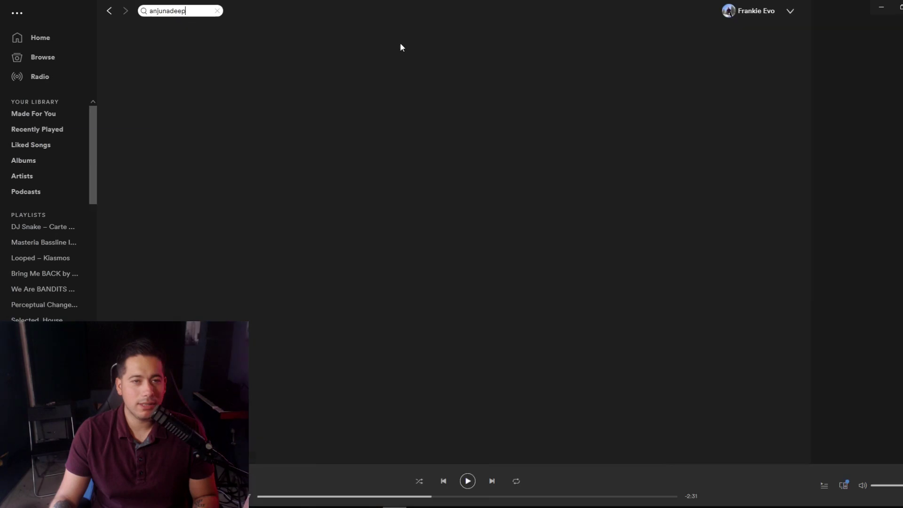
pyautogui.moveTo(598, 40); pyautogui.dragTo(470, 17)
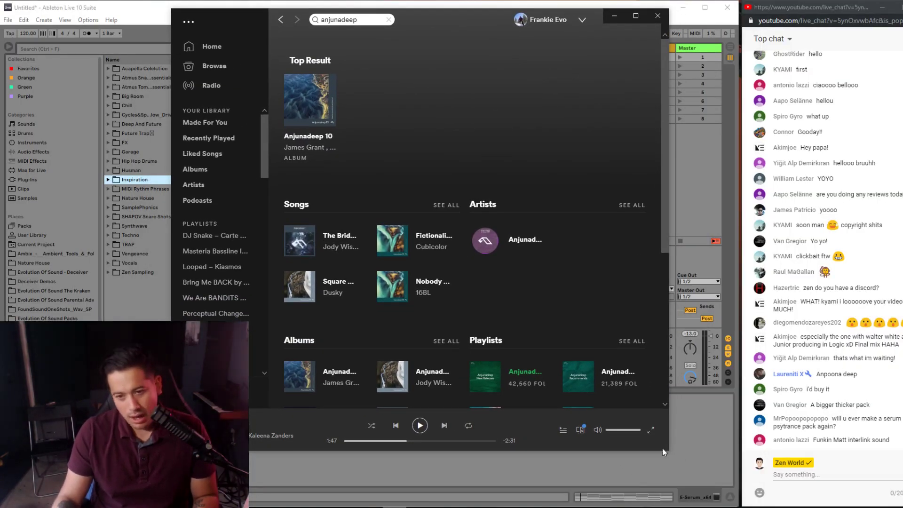
pyautogui.moveTo(668, 451); pyautogui.dragTo(741, 507)
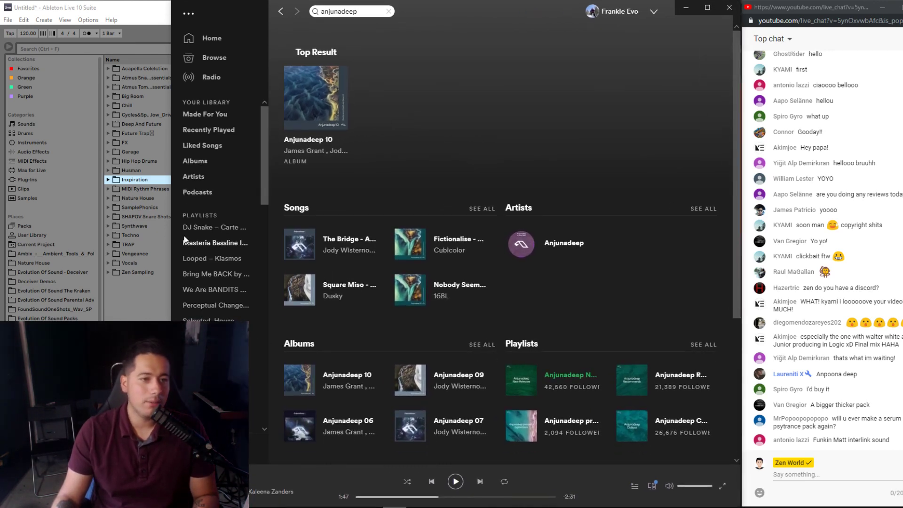
# - Return to Ableton Live, widen the browser's file list up to the Serum window and display the Plug-ins category
pyautogui.click(168, 227)
pyautogui.hotkey('shift', 'Down')
pyautogui.hotkey('shift', 'Down')
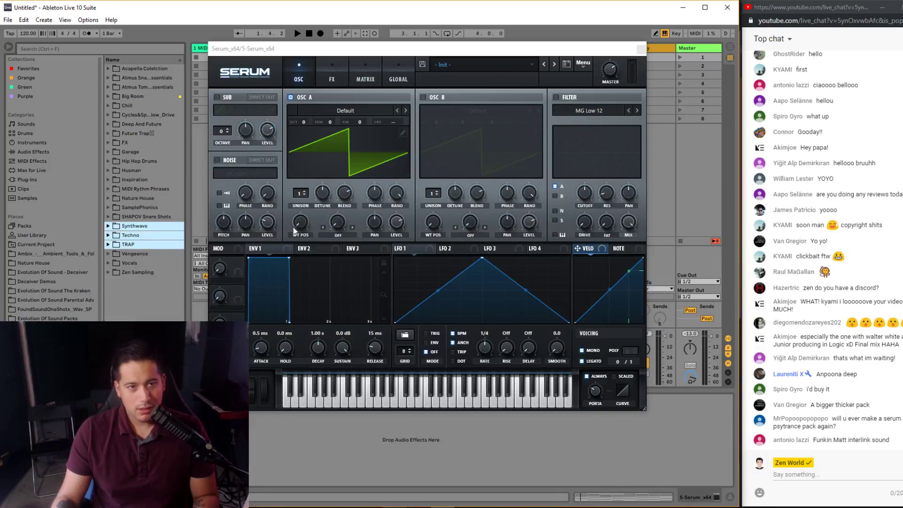
pyautogui.click(370, 450)
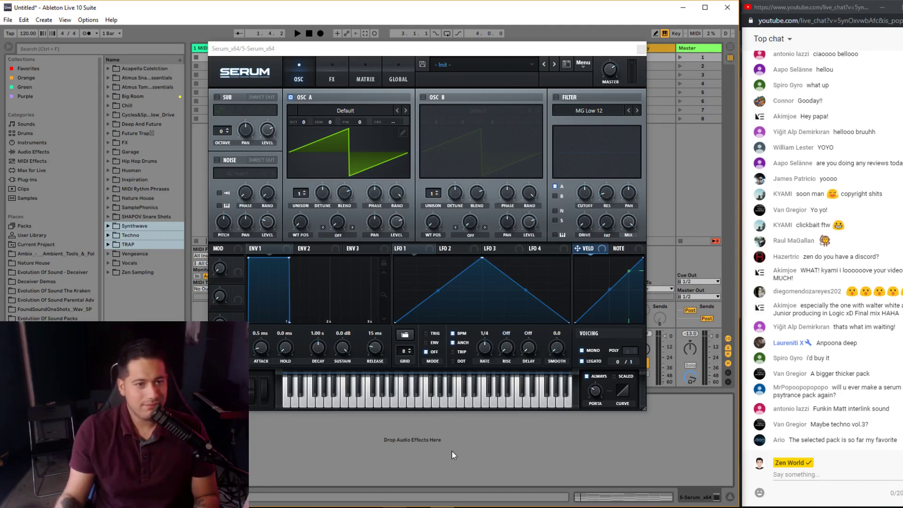
pyautogui.moveTo(189, 189); pyautogui.dragTo(208, 193)
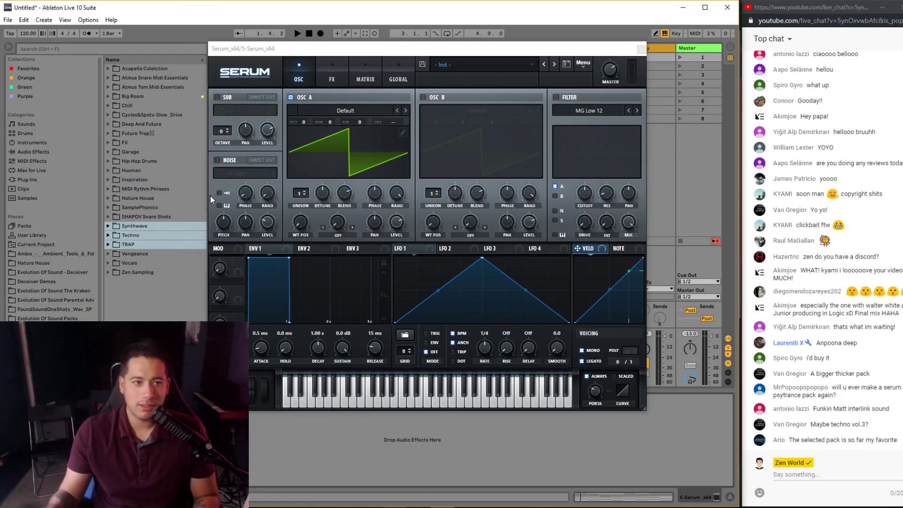
pyautogui.click(29, 180)
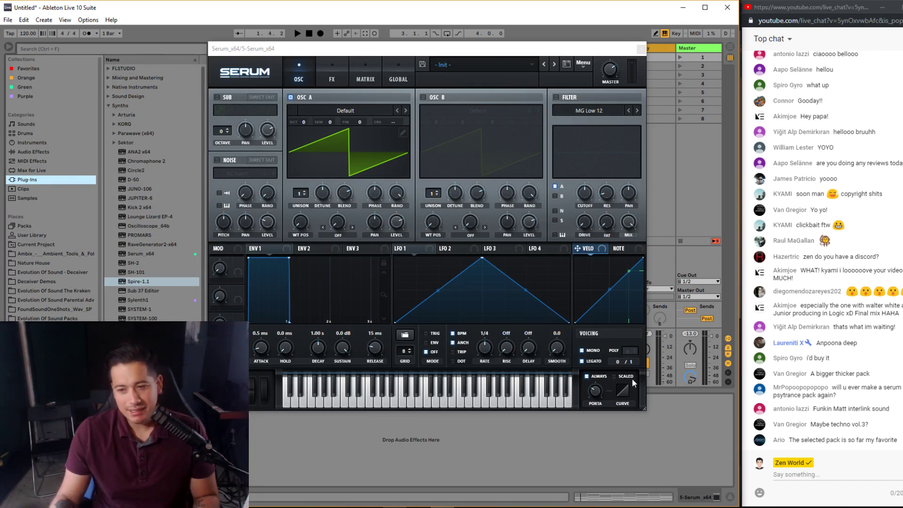
pyautogui.click(397, 166)
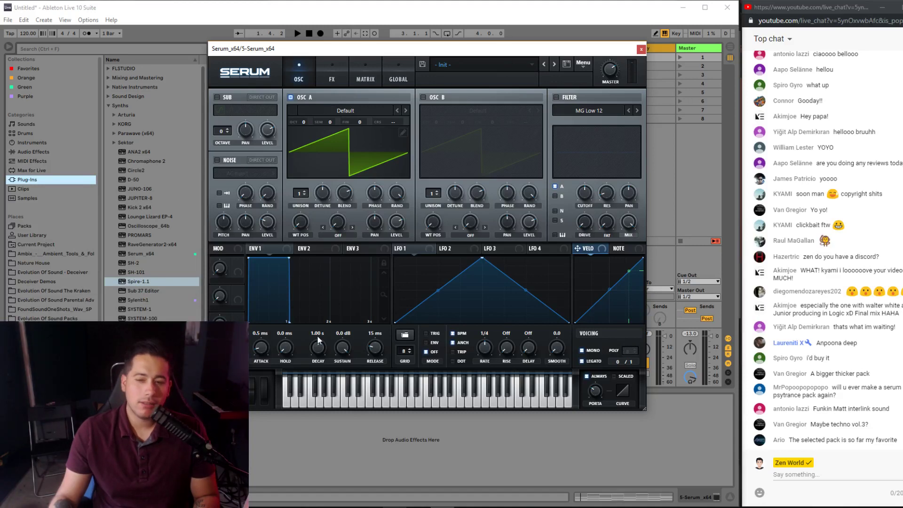
# - Switch to Spotify, go back to the Anjunadeep New Releases playlist and play "Juanita" briefly before pausing it
pyautogui.hotkey('alt', 'Tab')
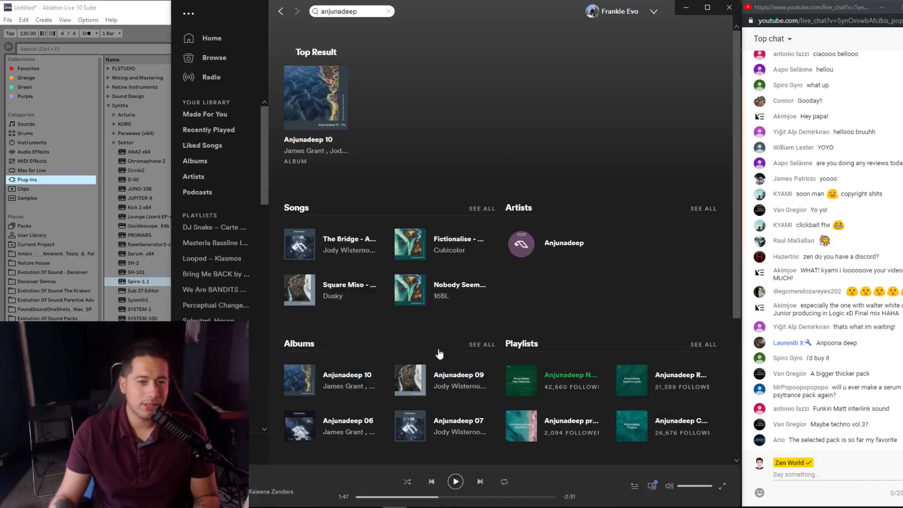
pyautogui.click(281, 12)
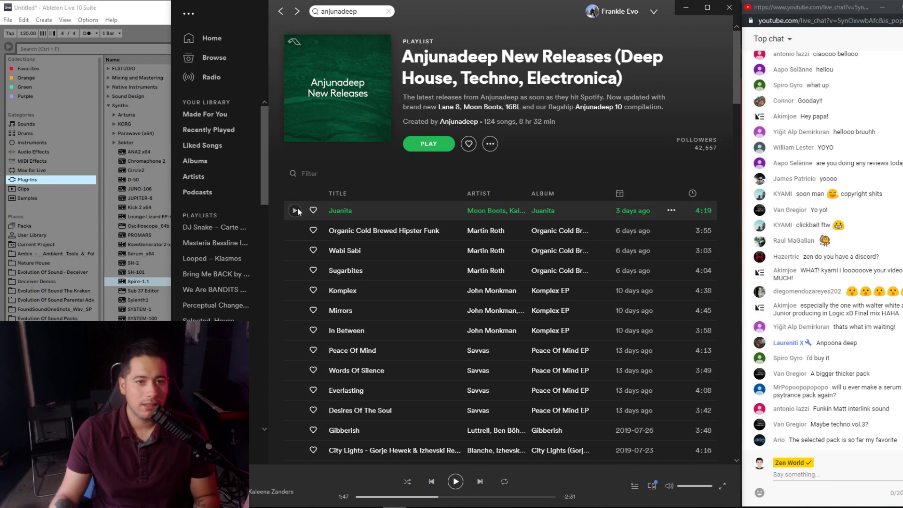
pyautogui.click(455, 481)
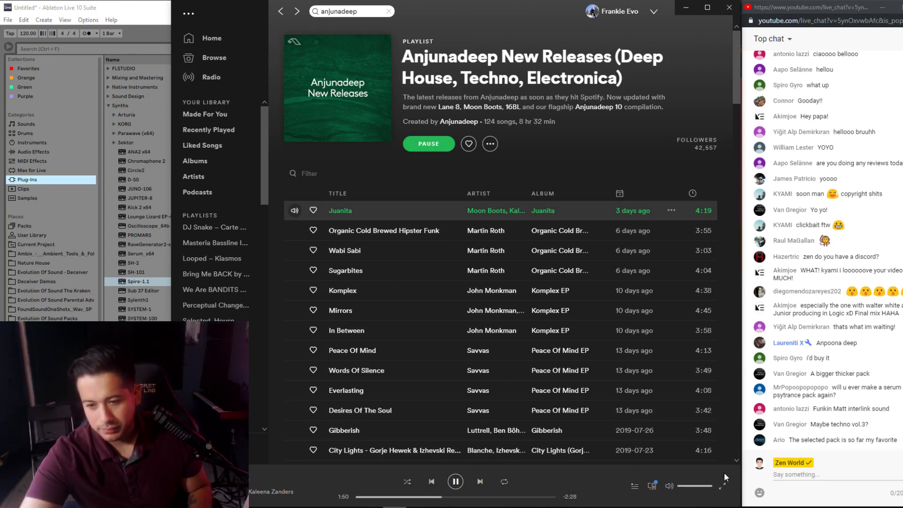
pyautogui.click(870, 507)
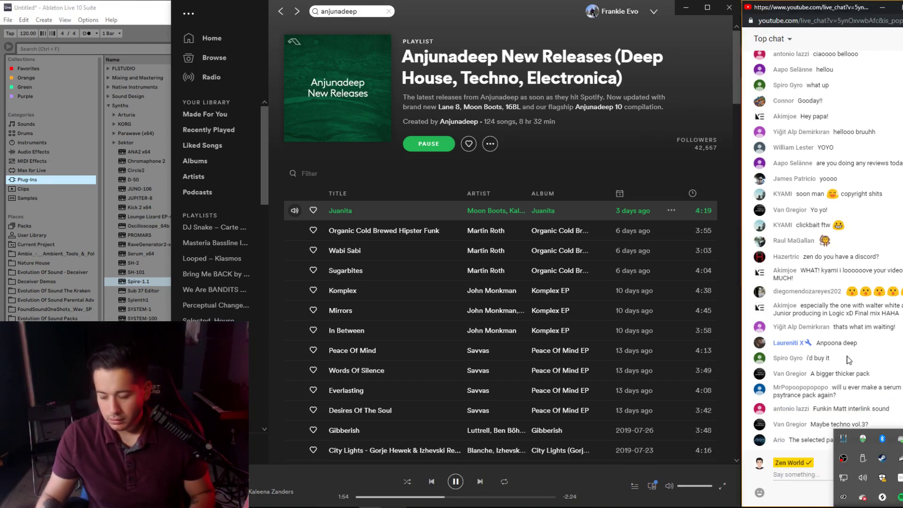
pyautogui.click(561, 485)
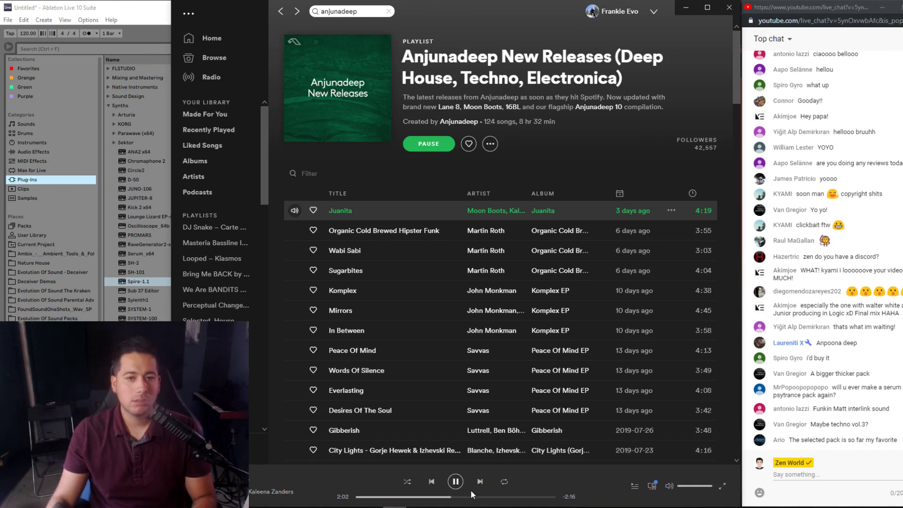
pyautogui.press('space')
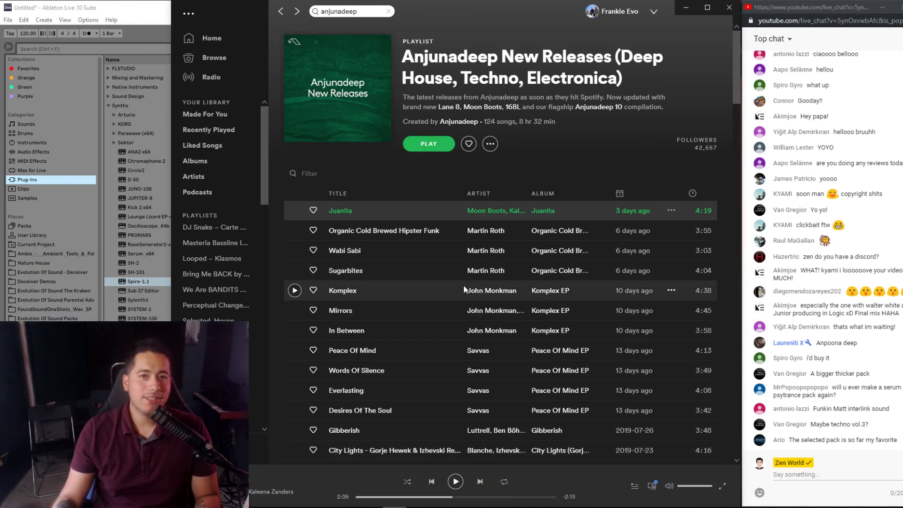
# - Listen to "Organic Cold Brewed Hipster Funk" from about a quarter of the way in, ending with playback paused
pyautogui.scroll(-1, 463, 286)
pyautogui.scroll(1, 459, 287)
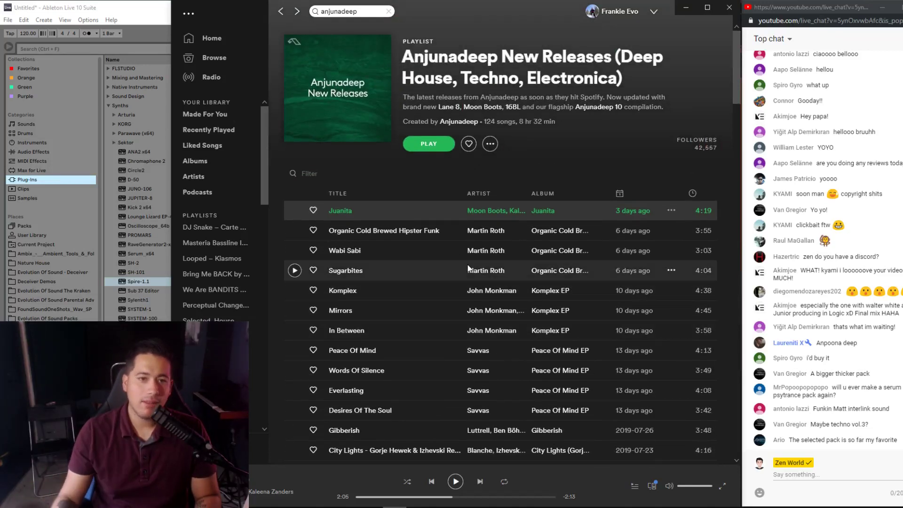
pyautogui.click(295, 230)
pyautogui.click(408, 497)
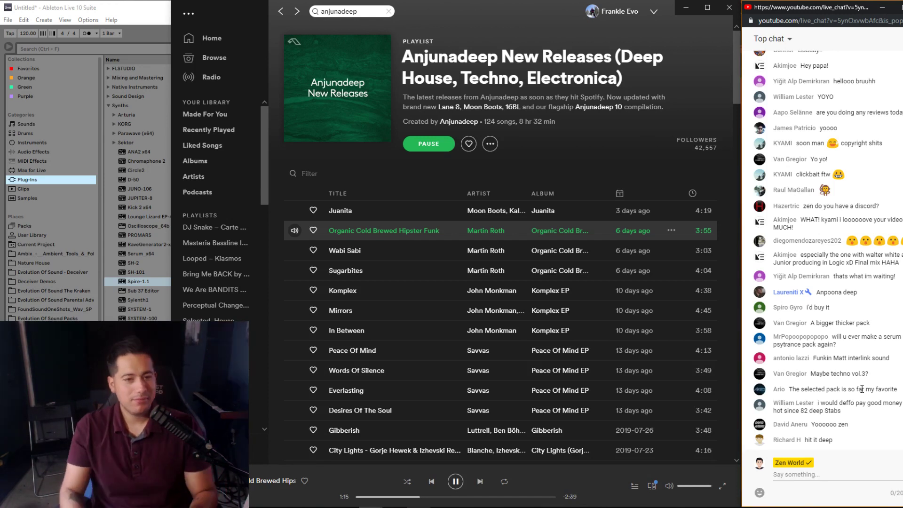
pyautogui.click(455, 483)
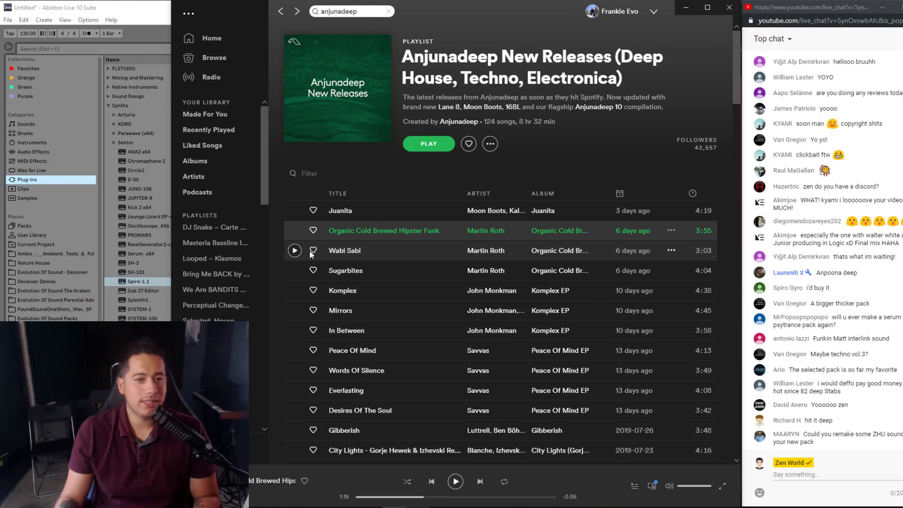
# - Listen to "Sugarbites" by skipping forward through its sections until pausing it, and approve the chat message held for review
pyautogui.click(295, 270)
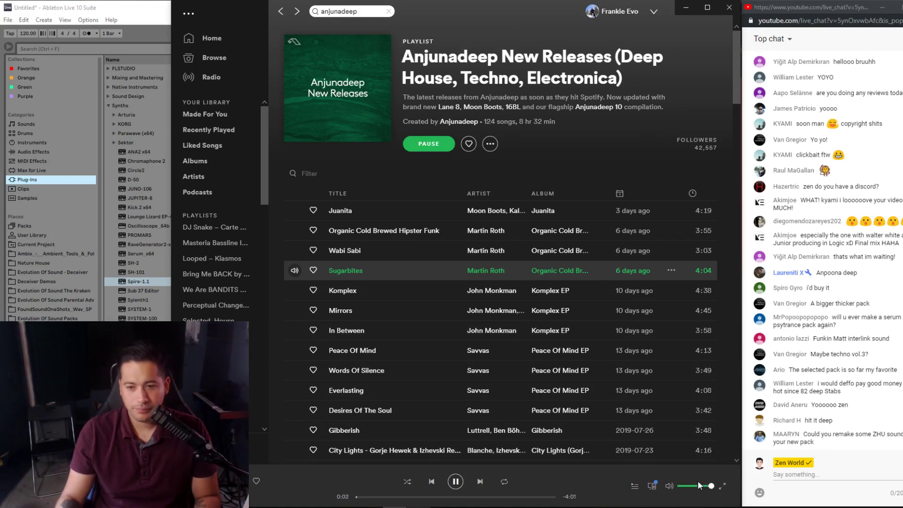
pyautogui.click(397, 496)
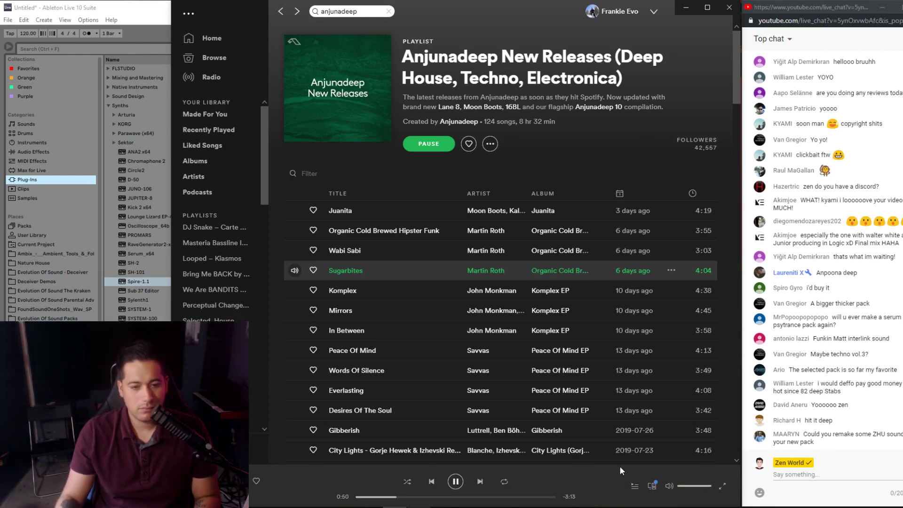
pyautogui.click(417, 497)
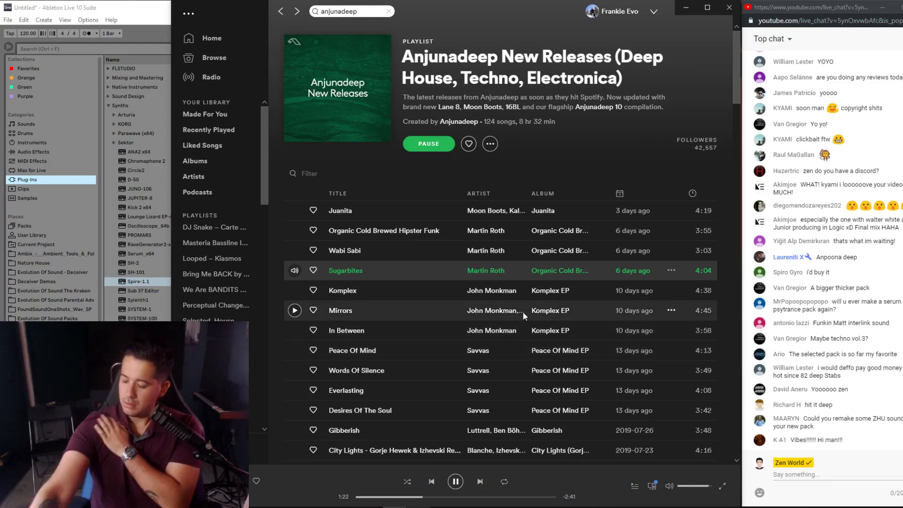
pyautogui.click(455, 497)
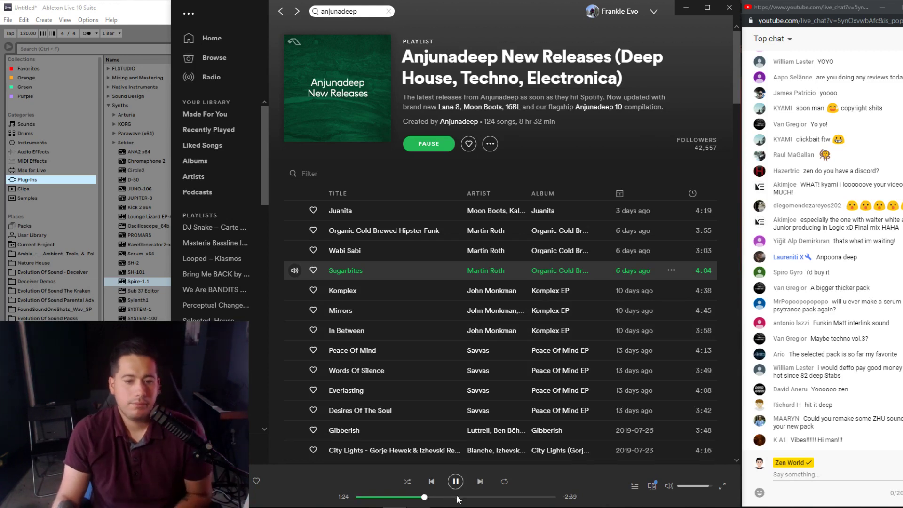
pyautogui.click(487, 497)
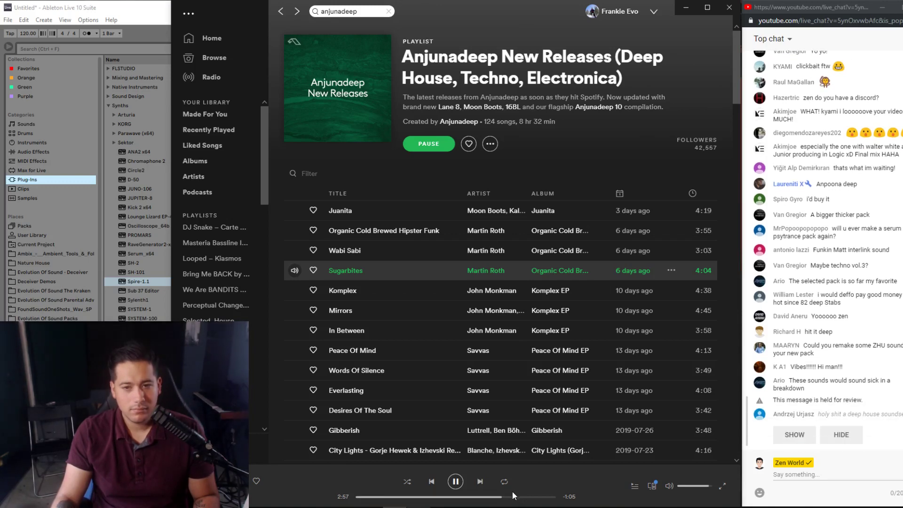
pyautogui.click(794, 434)
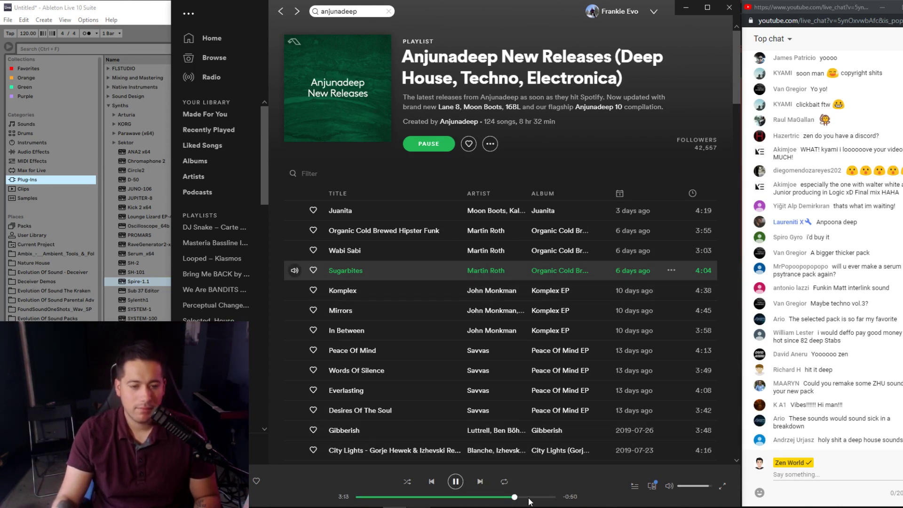
pyautogui.press('space')
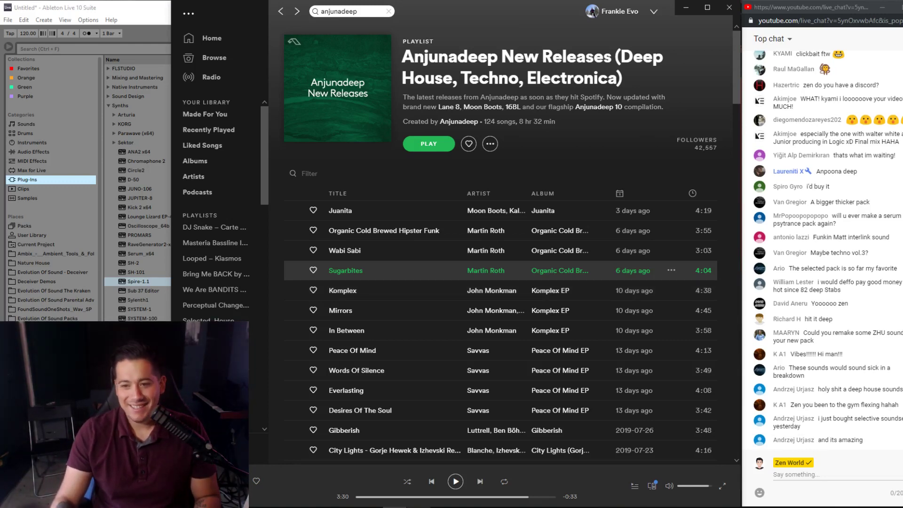
# - Return to Serum in Ableton Live and, after trying a 448 ms attack without sustain, set Envelope 1 to 0.0 ms attack and 0.0 dB sustain
pyautogui.hotkey('alt', 'Tab')
pyautogui.moveTo(389, 49); pyautogui.dragTo(413, 47)
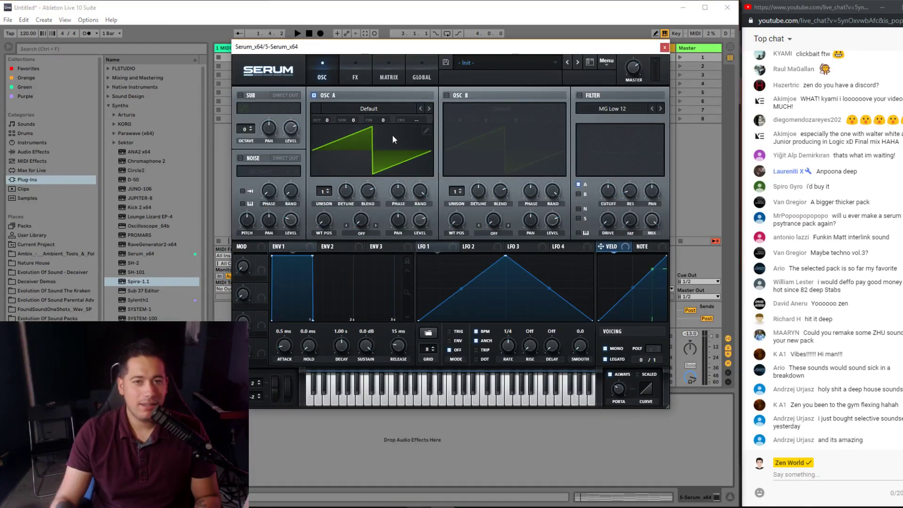
pyautogui.moveTo(289, 346); pyautogui.dragTo(298, 331)
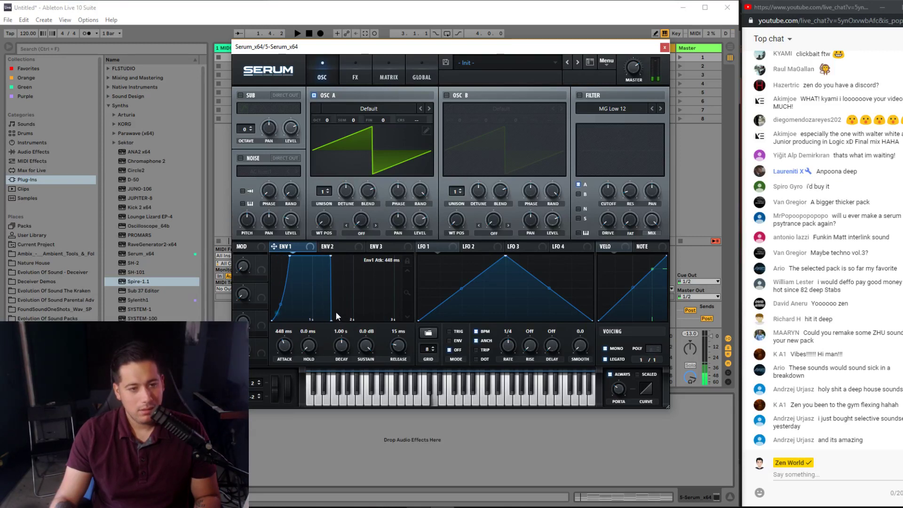
pyautogui.moveTo(331, 256); pyautogui.dragTo(329, 320)
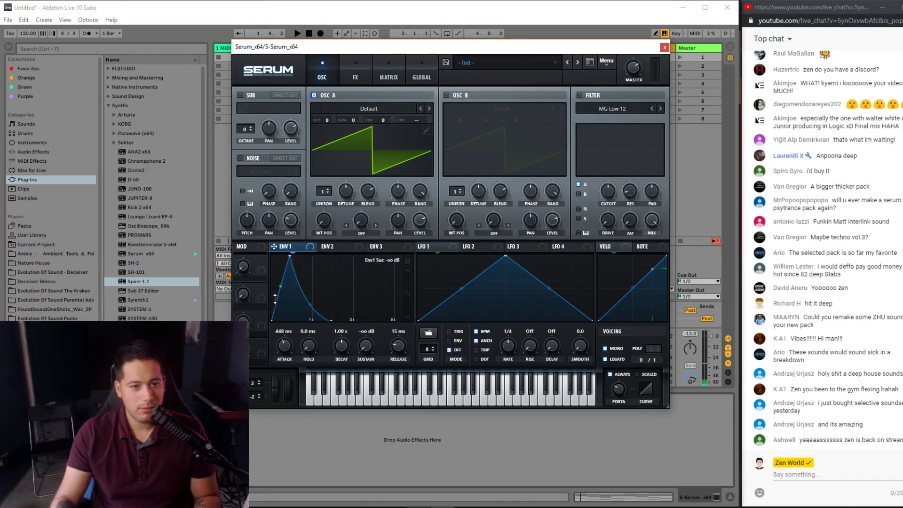
pyautogui.moveTo(287, 335); pyautogui.dragTo(287, 371)
pyautogui.moveTo(365, 346); pyautogui.dragTo(367, 301)
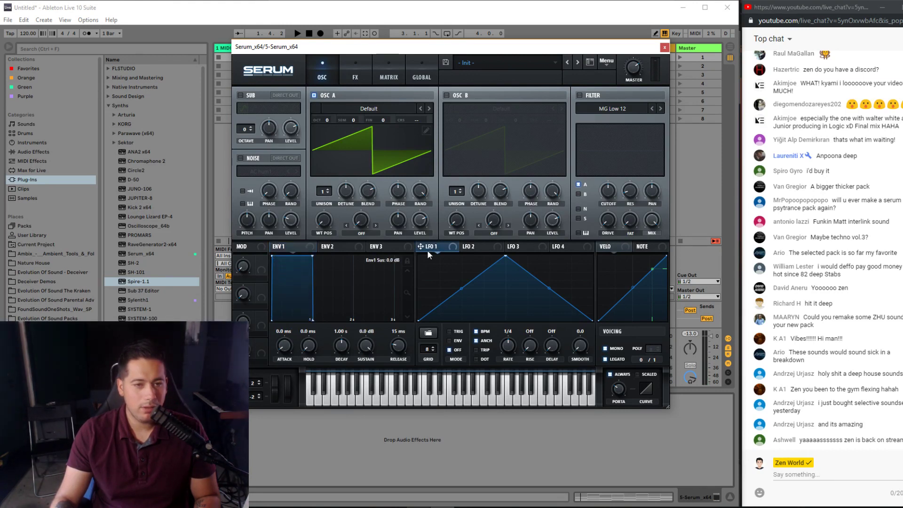
# - Assign LFO 1 to oscillator A's level in ENV mode and shape it as a ramp to an early peak with a curved decay
pyautogui.moveTo(504, 258); pyautogui.dragTo(419, 222)
pyautogui.moveTo(464, 256); pyautogui.dragTo(499, 256)
pyautogui.click(457, 341)
pyautogui.moveTo(548, 290); pyautogui.dragTo(537, 304)
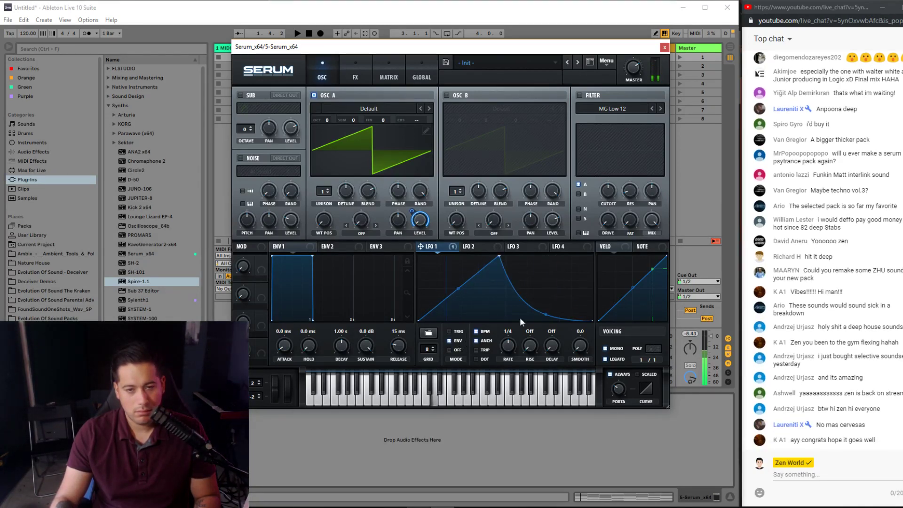
pyautogui.moveTo(499, 255); pyautogui.dragTo(470, 256)
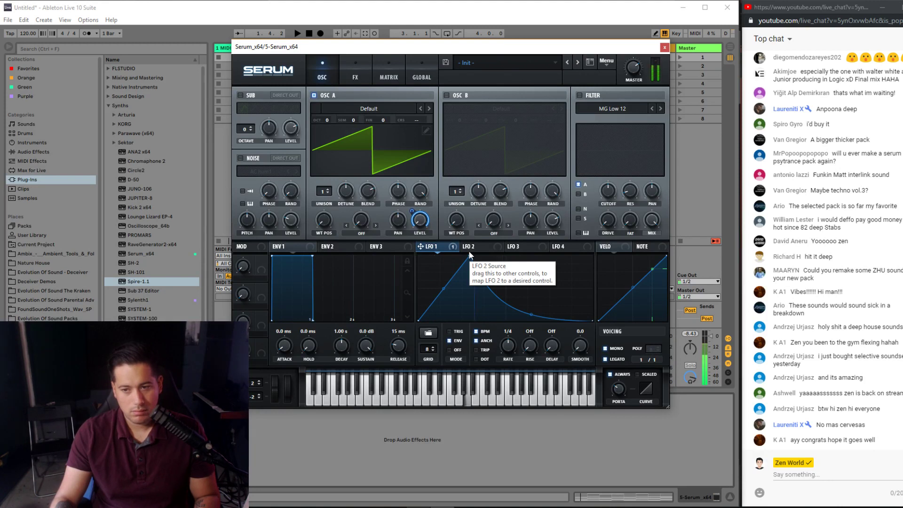
# - Enable the filter, modulate its cutoff with LFO 1 and set the filter type to MG Low 24
pyautogui.click(580, 95)
pyautogui.moveTo(648, 210); pyautogui.dragTo(607, 190)
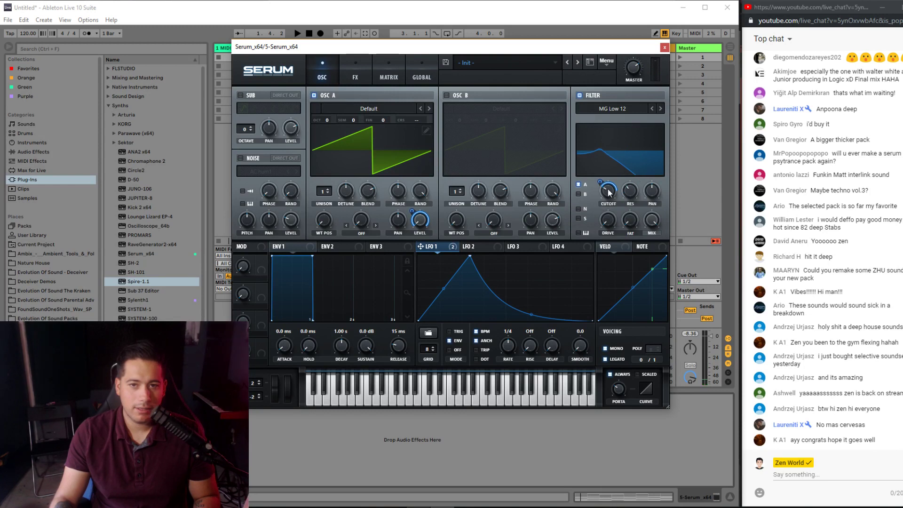
pyautogui.moveTo(605, 189); pyautogui.dragTo(602, 198)
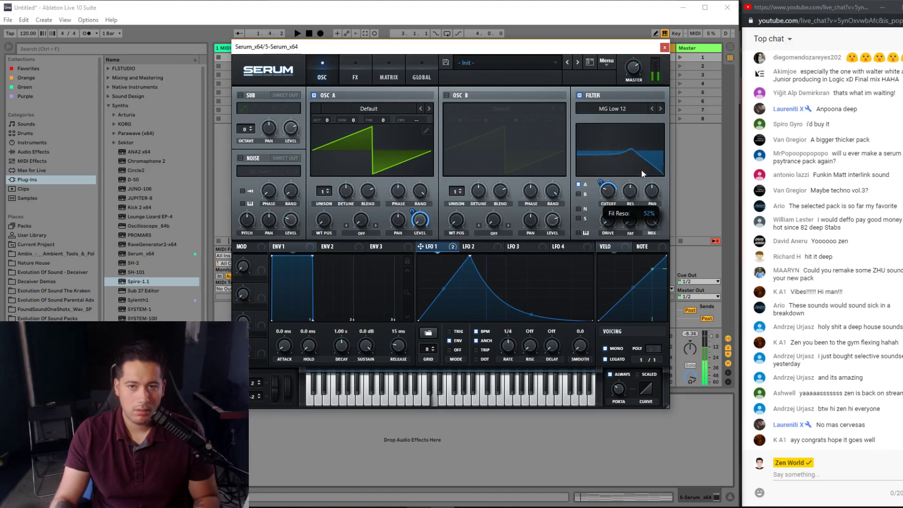
pyautogui.click(660, 109)
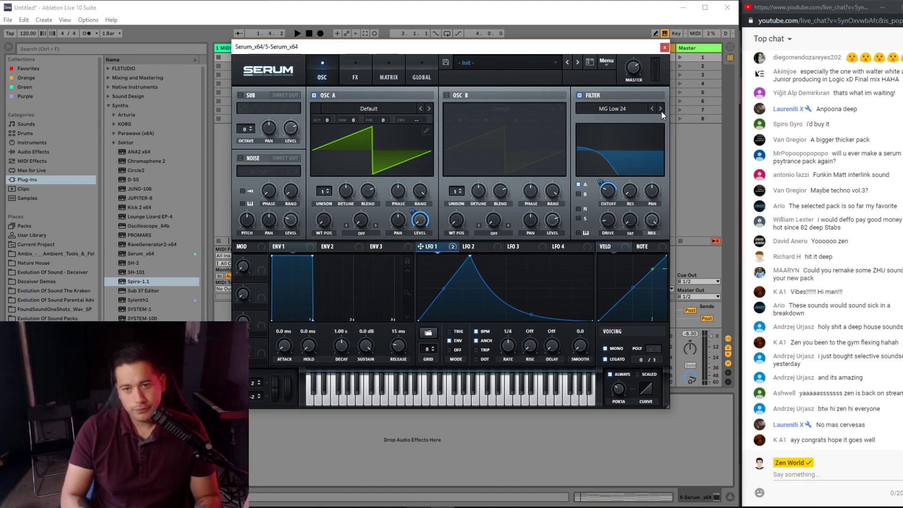
# - Change the filter type to French LP from the Misc filters and adjust its response
pyautogui.click(642, 109)
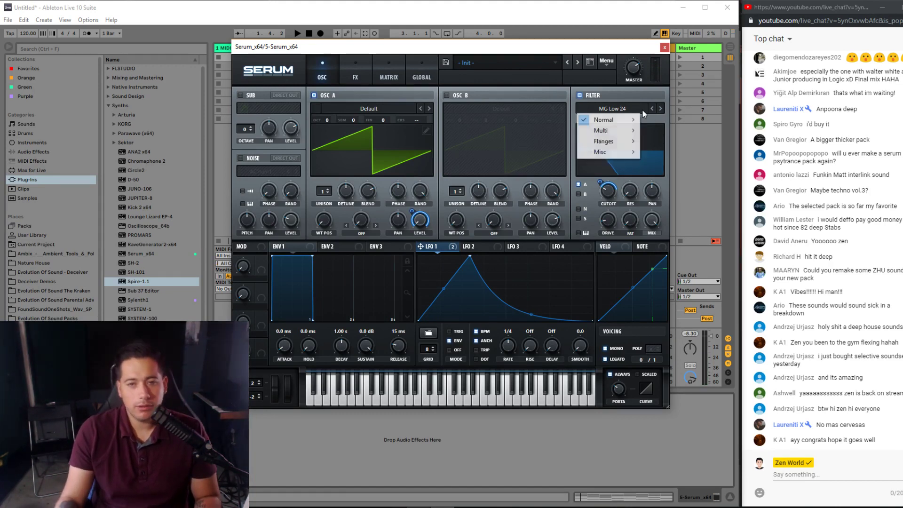
pyautogui.moveTo(620, 125)
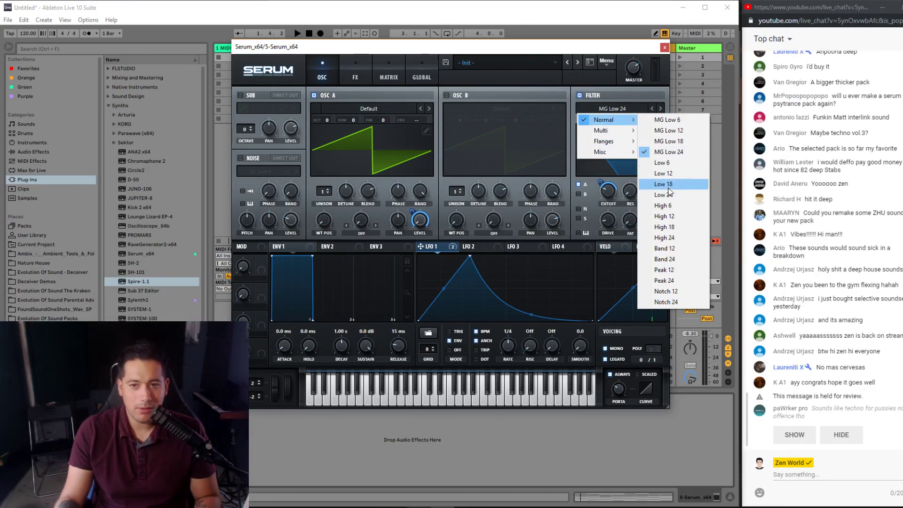
pyautogui.moveTo(596, 156)
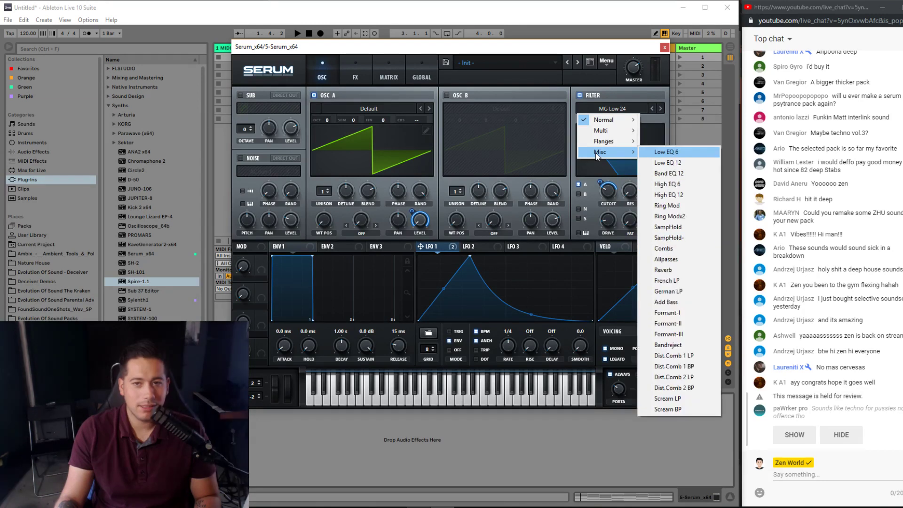
pyautogui.click(670, 281)
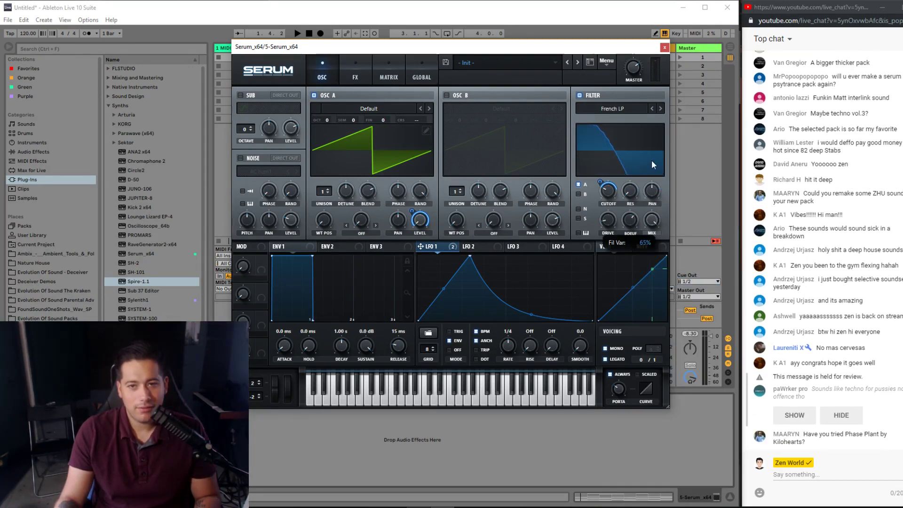
pyautogui.click(613, 137)
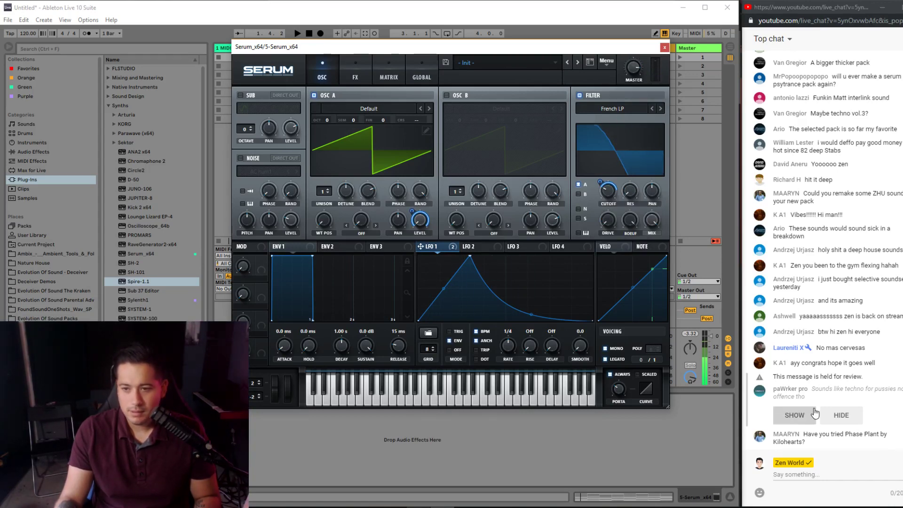
# - Approve the chat message held for review and reposition the Serum window on the screen
pyautogui.click(795, 415)
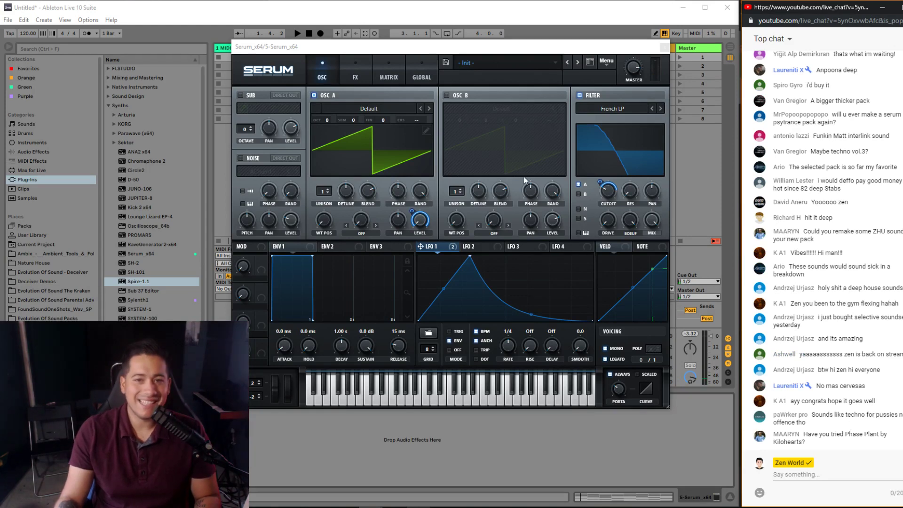
pyautogui.moveTo(452, 46); pyautogui.dragTo(447, 84)
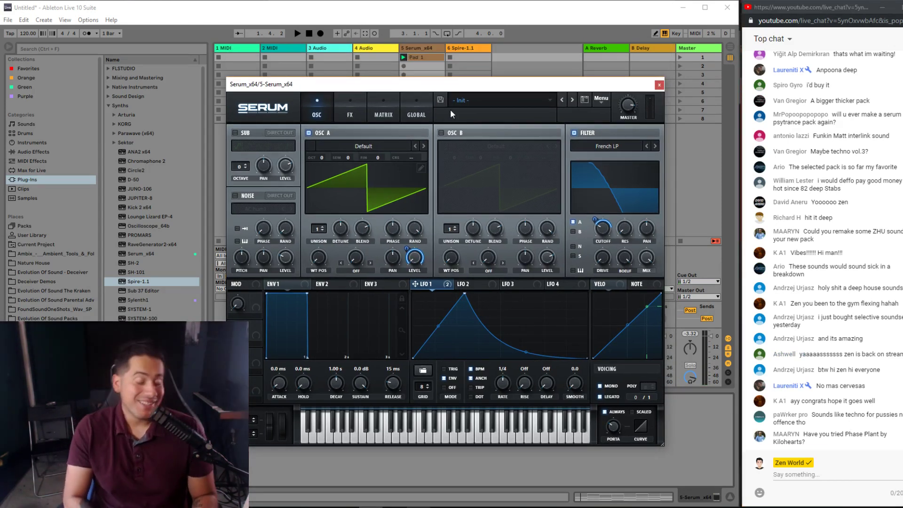
pyautogui.moveTo(455, 85); pyautogui.dragTo(474, 40)
# - Load the CrushWub digital wavetable in oscillator A and modulate its wavetable position with LFO 1
pyautogui.click(382, 102)
pyautogui.moveTo(423, 123)
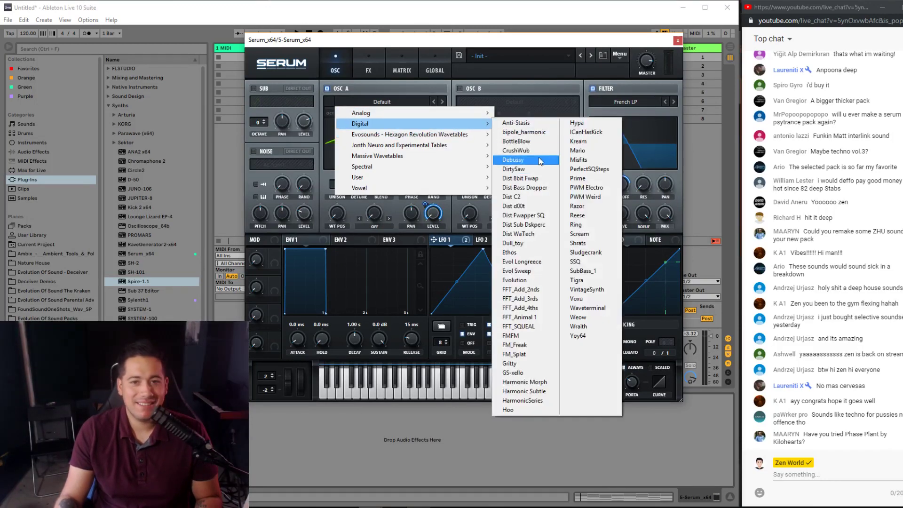
pyautogui.click(516, 151)
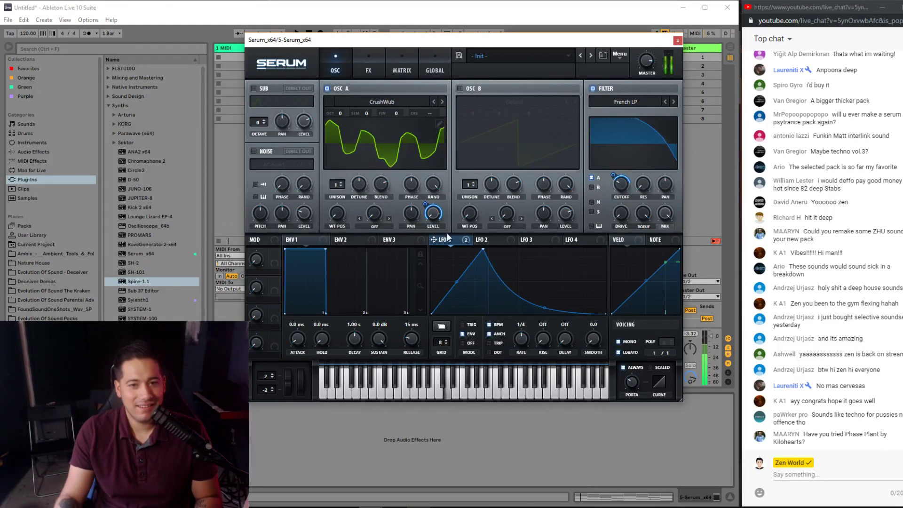
pyautogui.moveTo(448, 236); pyautogui.dragTo(349, 216)
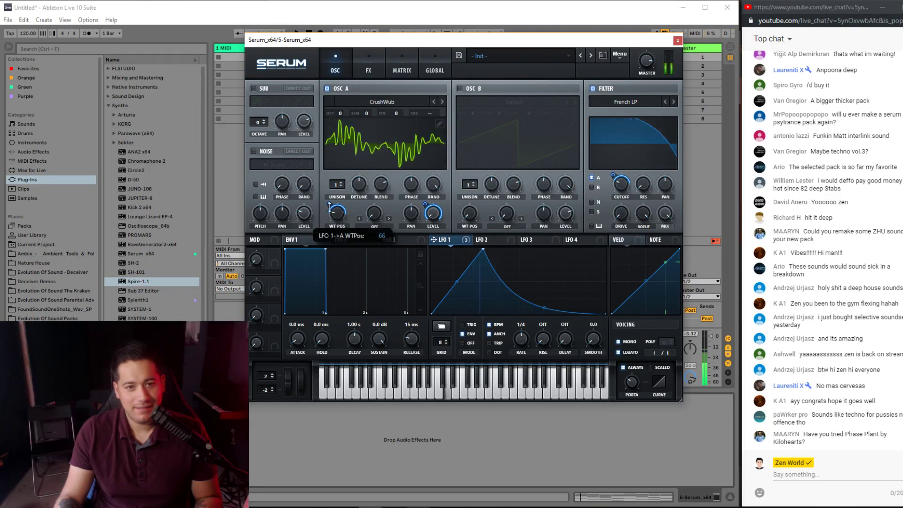
# - Audition the digital wavetables following CrushWub in oscillator A one by one until Evol Longreece is loaded
pyautogui.click(441, 101)
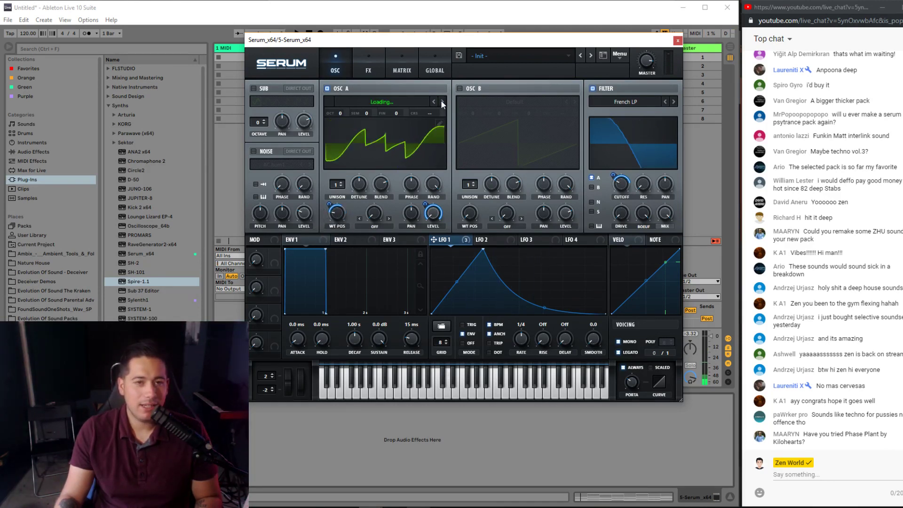
pyautogui.click(441, 102)
pyautogui.click(442, 102)
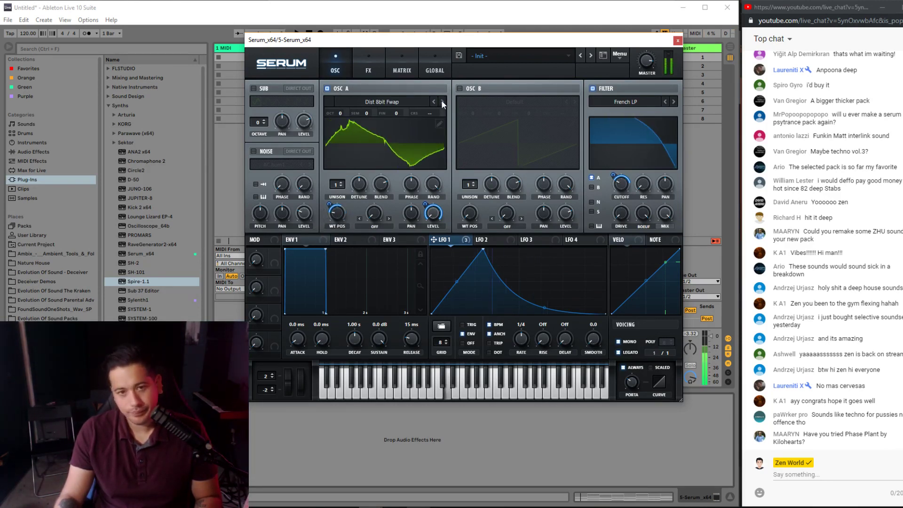
pyautogui.click(442, 102)
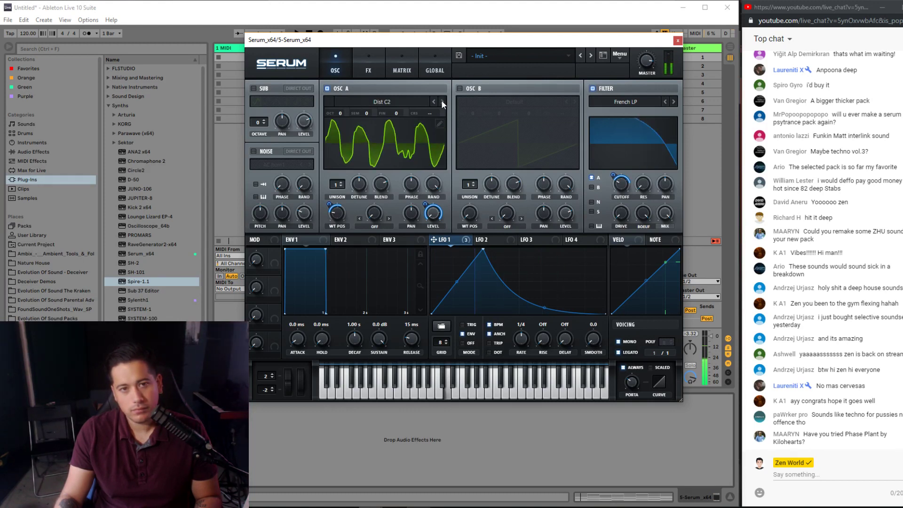
pyautogui.click(441, 102)
pyautogui.click(441, 102)
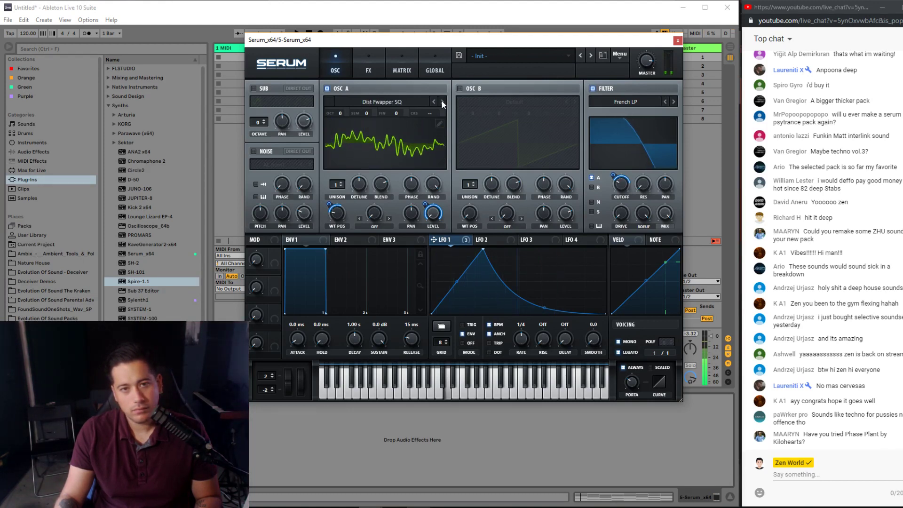
pyautogui.click(442, 102)
pyautogui.click(441, 101)
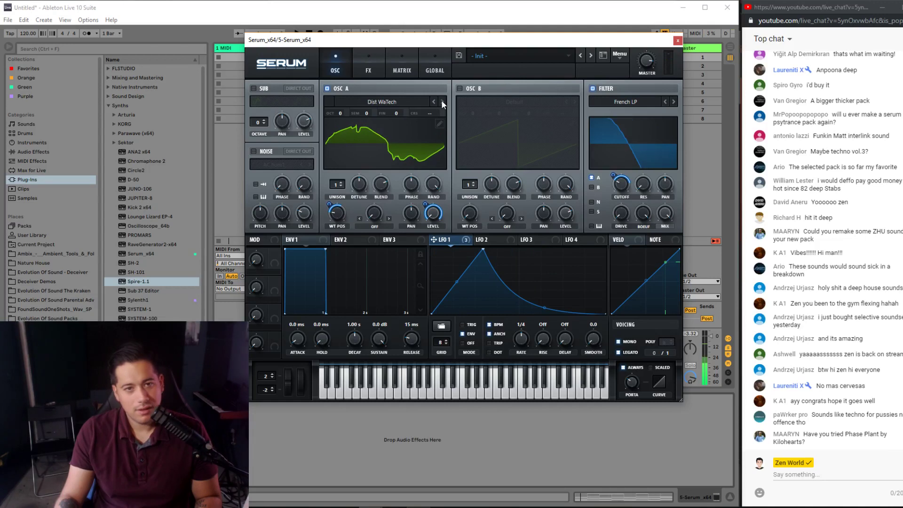
pyautogui.click(442, 102)
pyautogui.click(442, 102)
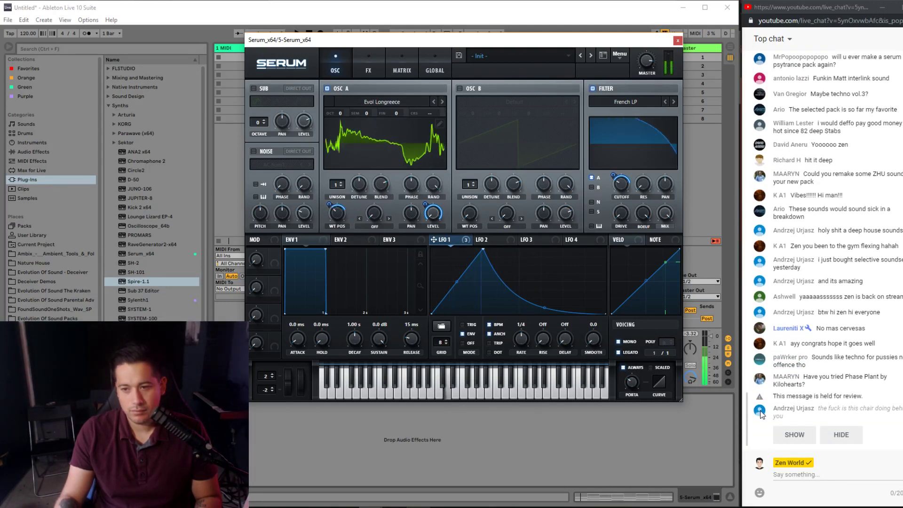
# - Show the newly held chat message in the live chat and move the Serum window slightly
pyautogui.click(794, 435)
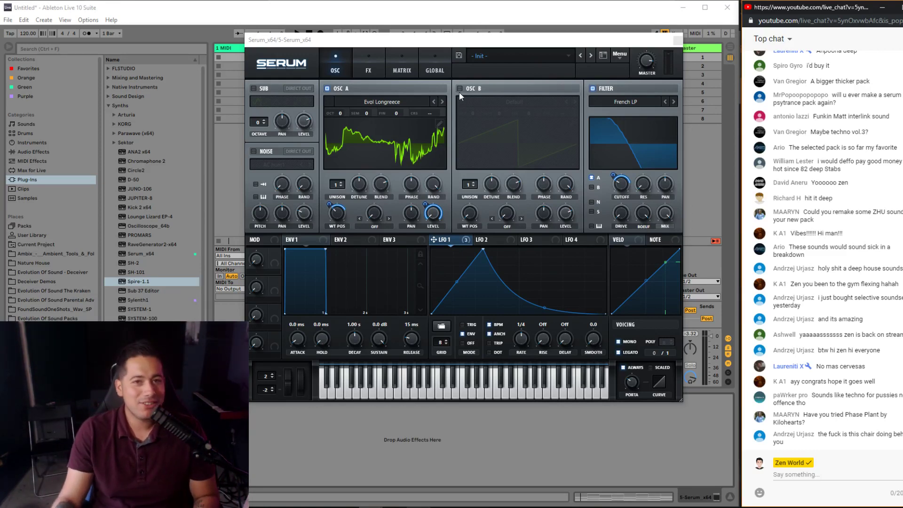
pyautogui.moveTo(437, 38); pyautogui.dragTo(425, 46)
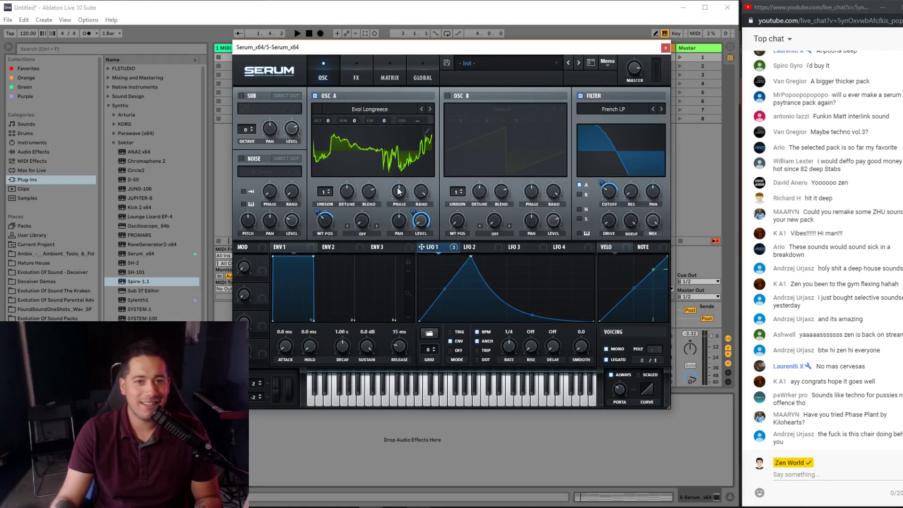
# - Continue auditioning oscillator A's digital wavetables up to Gritty and step back to FM_Splat
pyautogui.click(430, 110)
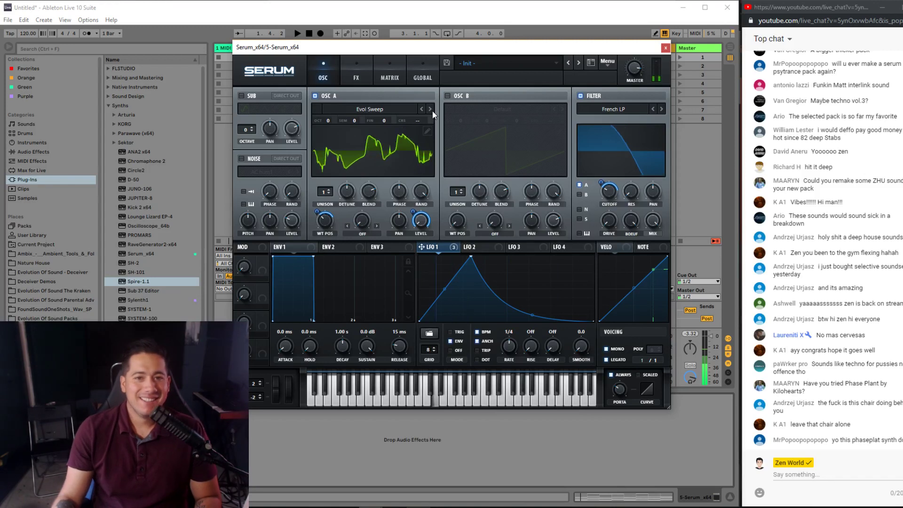
pyautogui.click(433, 111)
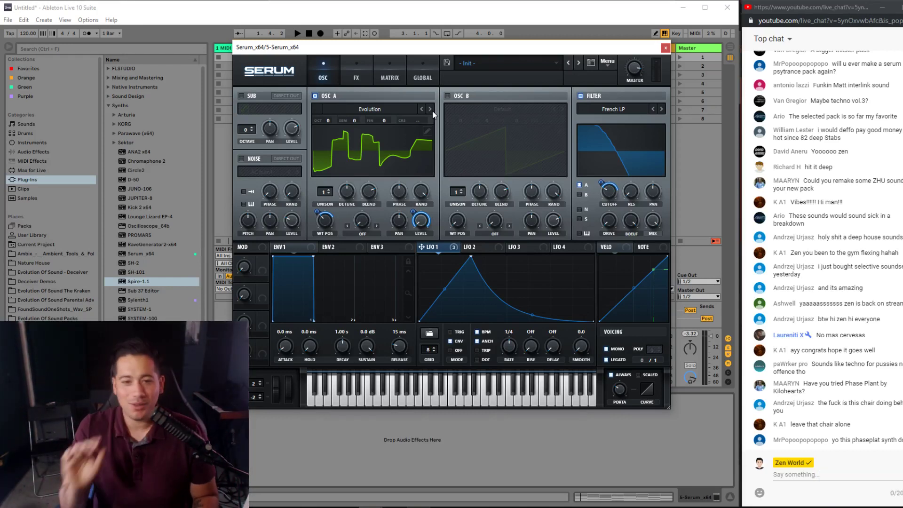
pyautogui.click(432, 111)
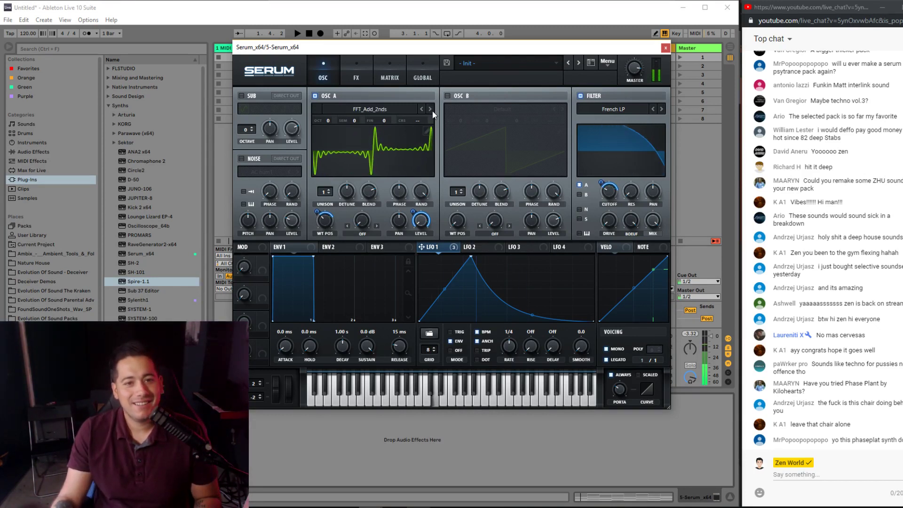
pyautogui.click(431, 111)
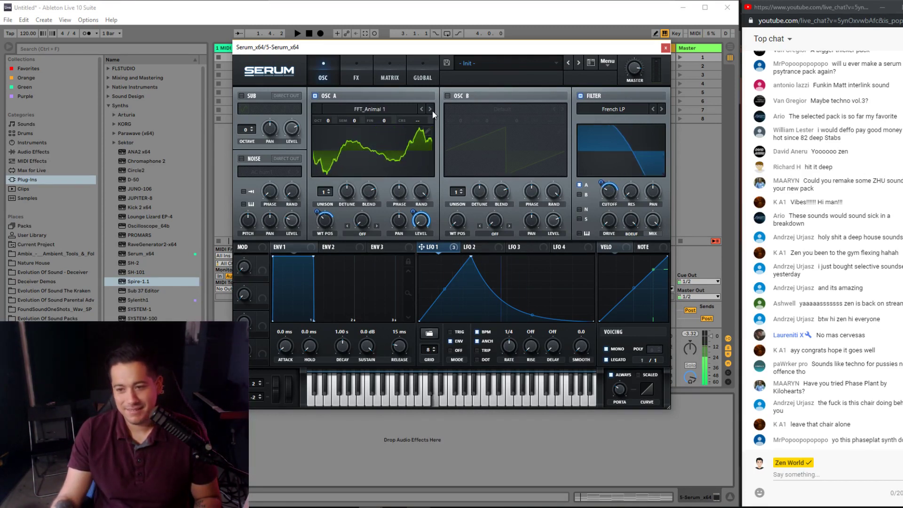
pyautogui.click(433, 112)
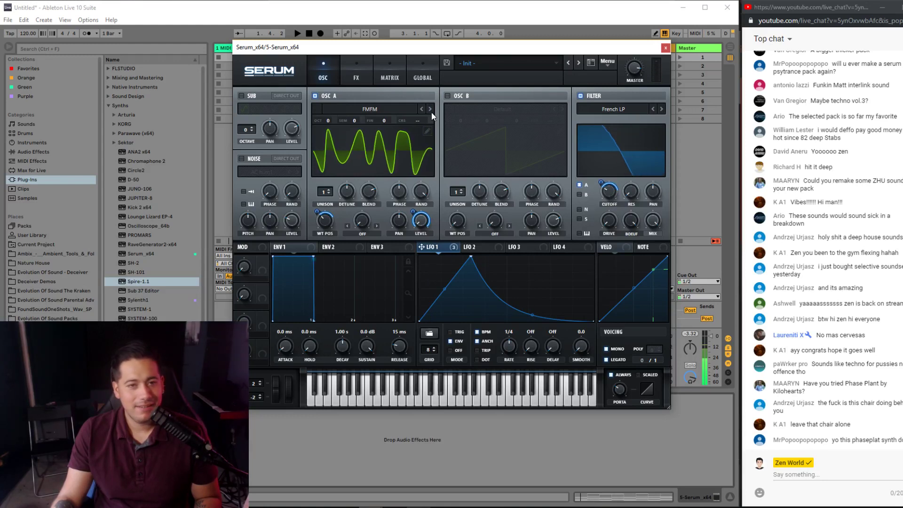
pyautogui.click(431, 111)
pyautogui.click(429, 111)
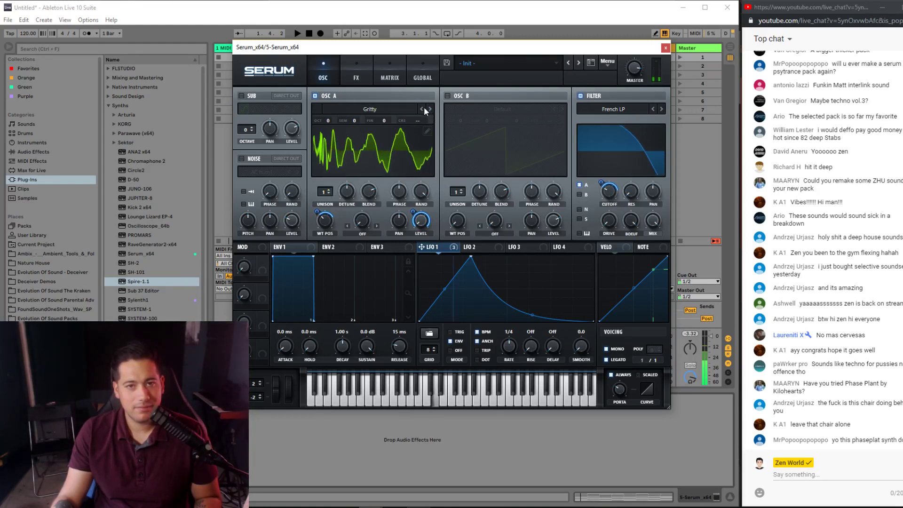
pyautogui.click(425, 109)
# - Compare the patch with the filter bypassed and with it enabled
pyautogui.moveTo(598, 205)
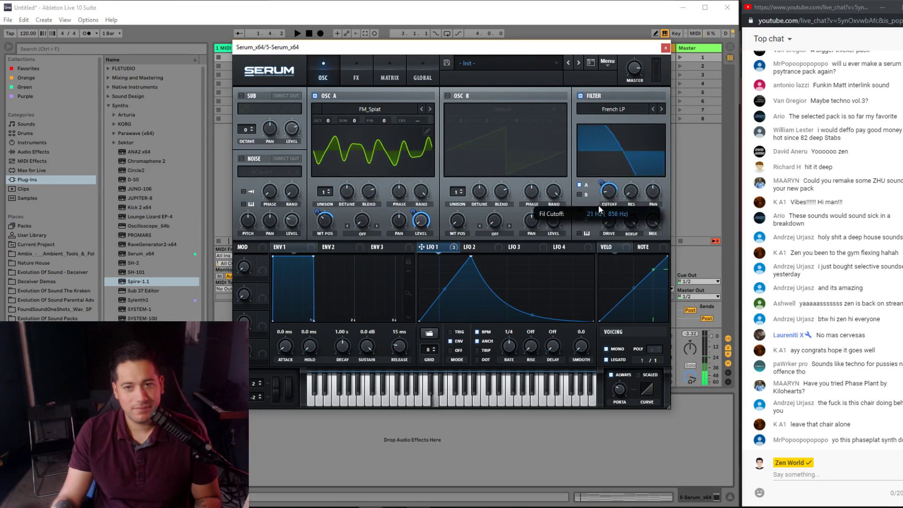
pyautogui.click(582, 96)
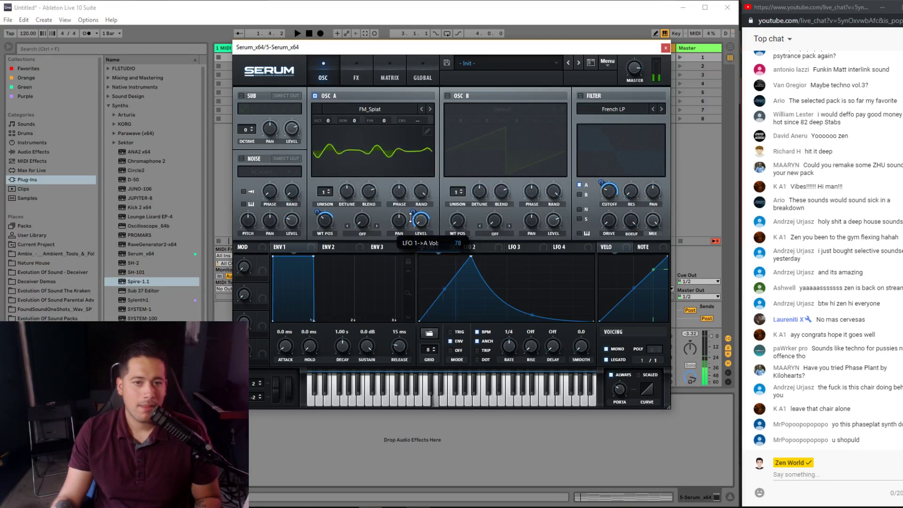
pyautogui.click(581, 95)
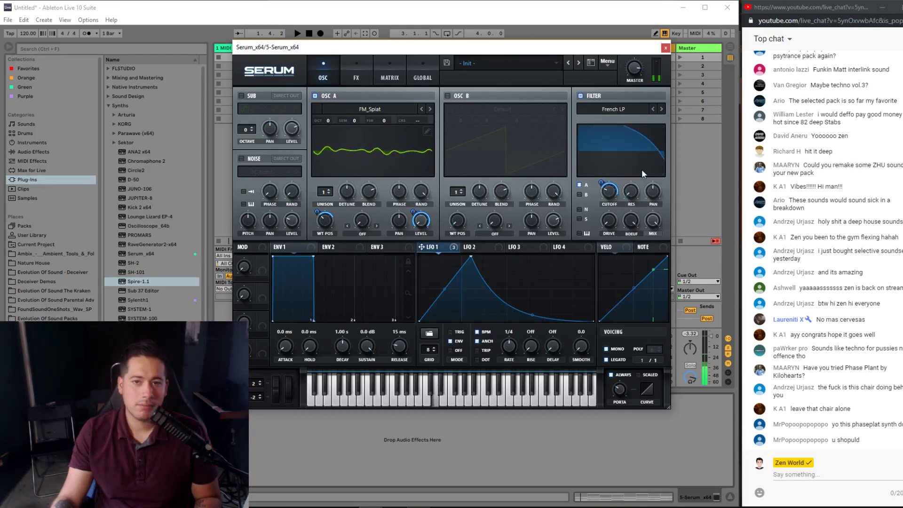
# - Set the filter type to MG Low 12 after trying MG Low 18
pyautogui.click(620, 109)
pyautogui.moveTo(627, 119)
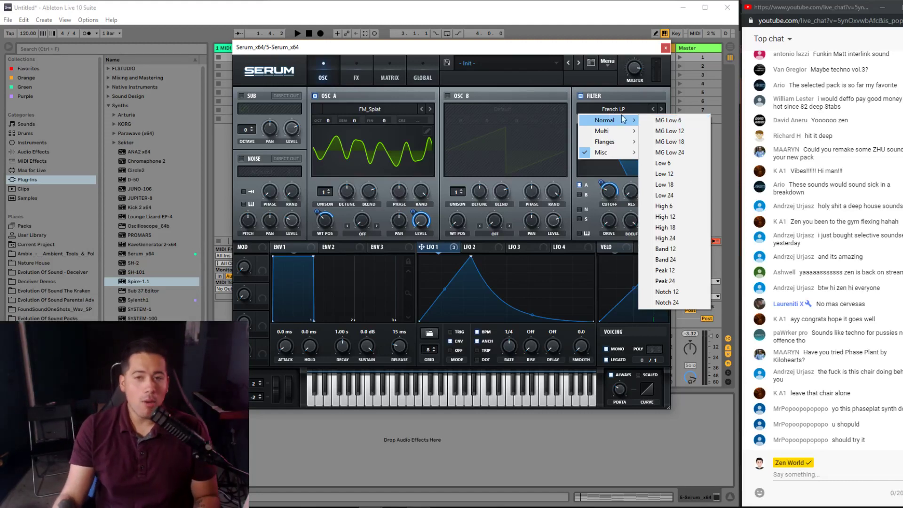
pyautogui.click(670, 141)
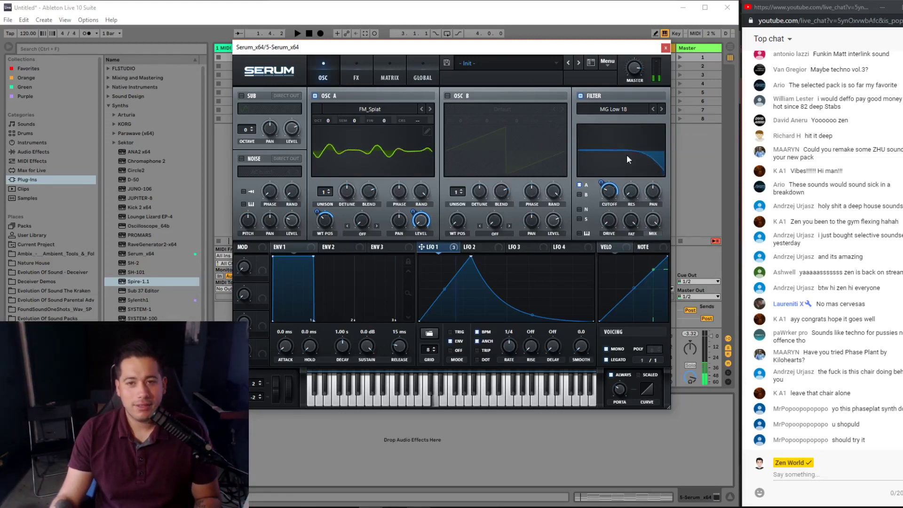
pyautogui.click(653, 109)
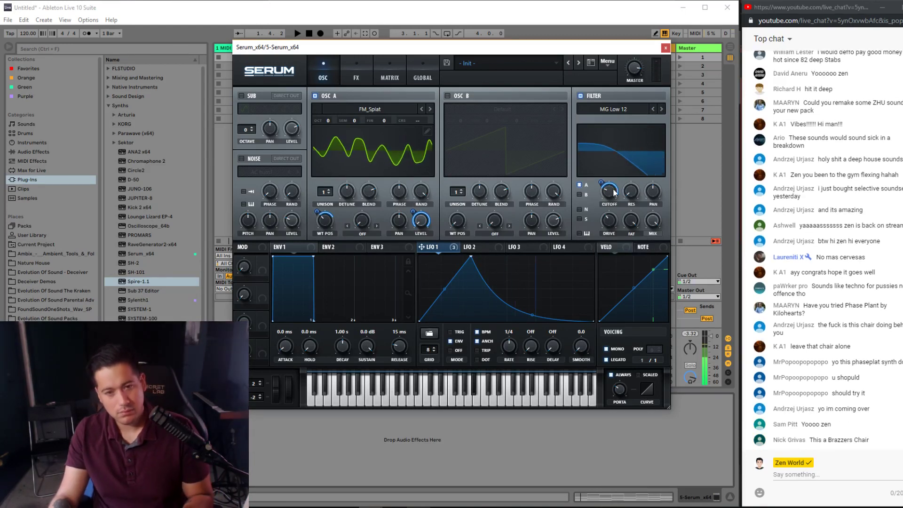
# - Lower oscillator A to octave -1 with 5 unison voices and review its global unison settings
pyautogui.moveTo(327, 117); pyautogui.dragTo(326, 128)
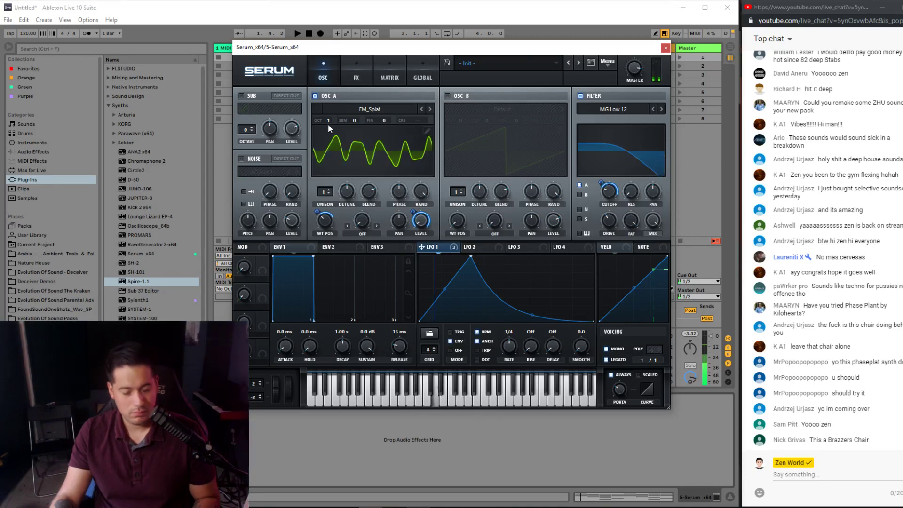
pyautogui.click(423, 71)
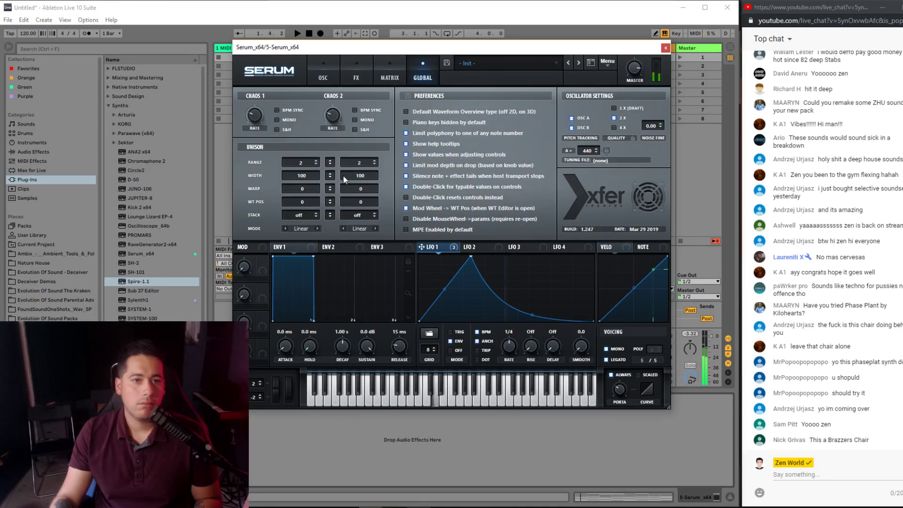
pyautogui.click(322, 79)
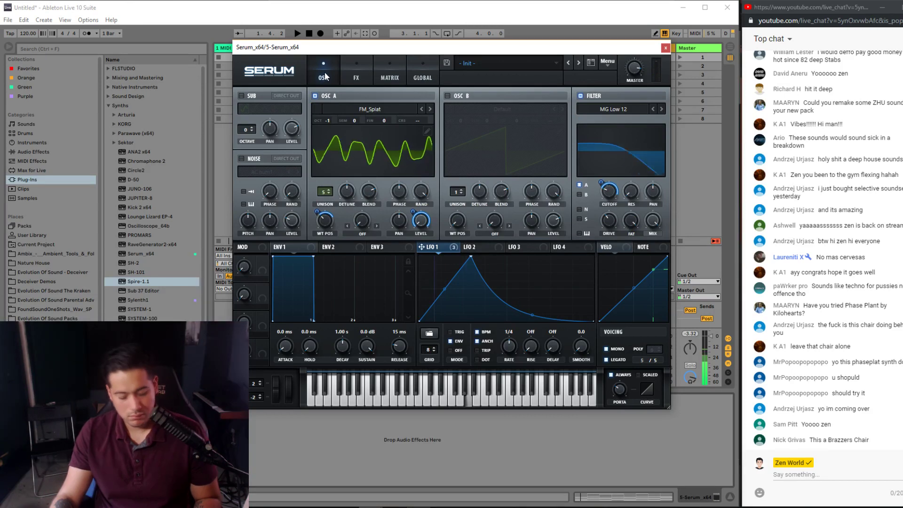
pyautogui.click(413, 61)
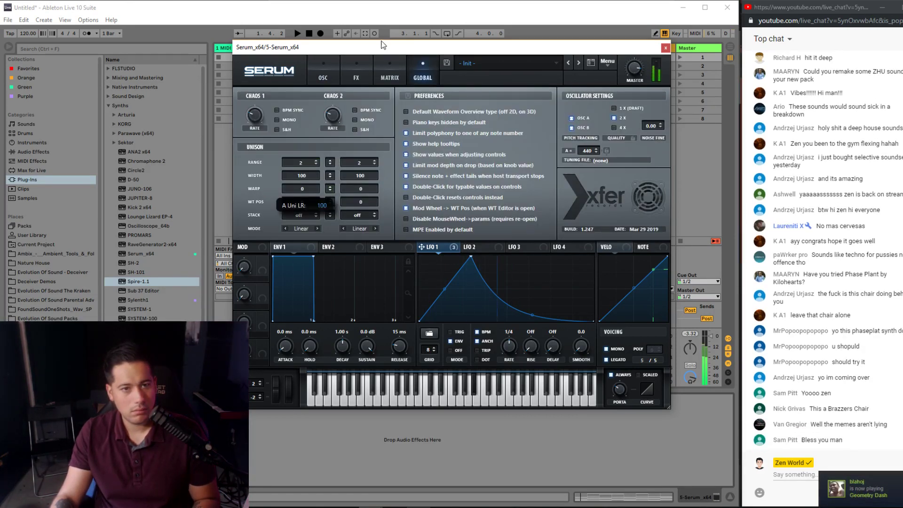
pyautogui.click(335, 78)
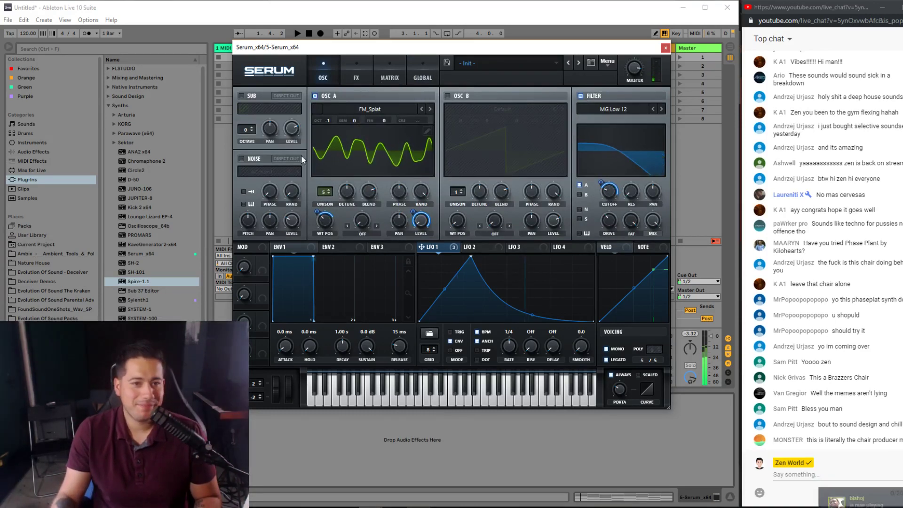
# - Return oscillator A to octave 0 with one unison voice, and use MG Low 18 with an LFO 1 cutoff depth of 58
pyautogui.moveTo(329, 193); pyautogui.dragTo(341, 215)
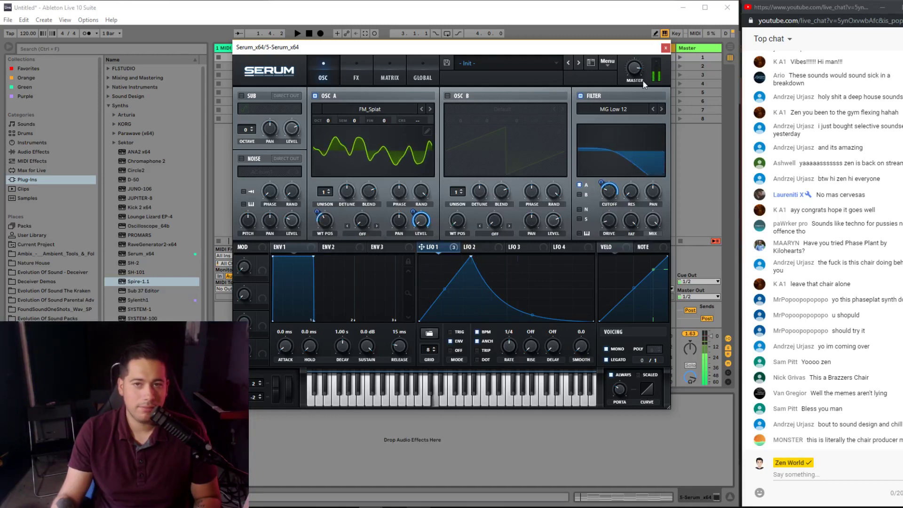
pyautogui.moveTo(597, 191); pyautogui.dragTo(606, 177)
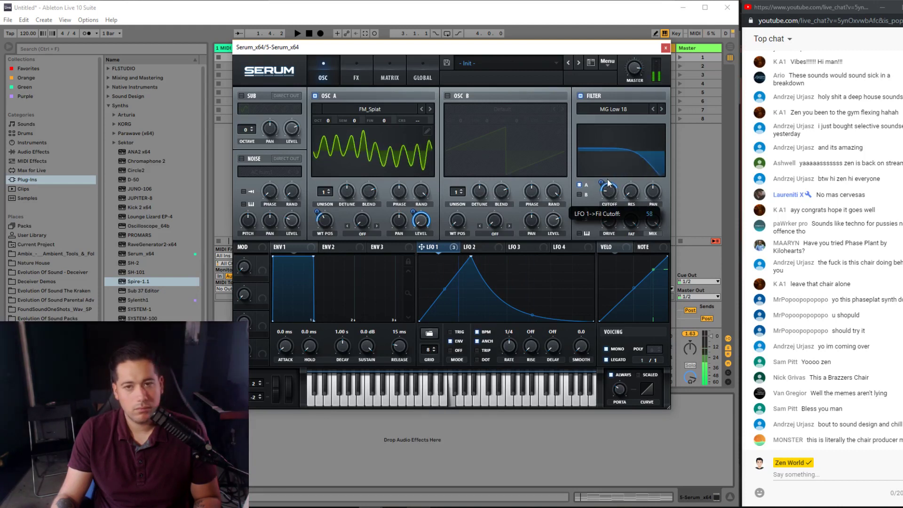
# - Audition oscillator A's digital wavetables and positions from GS-xello onward, select Kream, and set the LFO 1 cutoff depth to 57
pyautogui.click(429, 109)
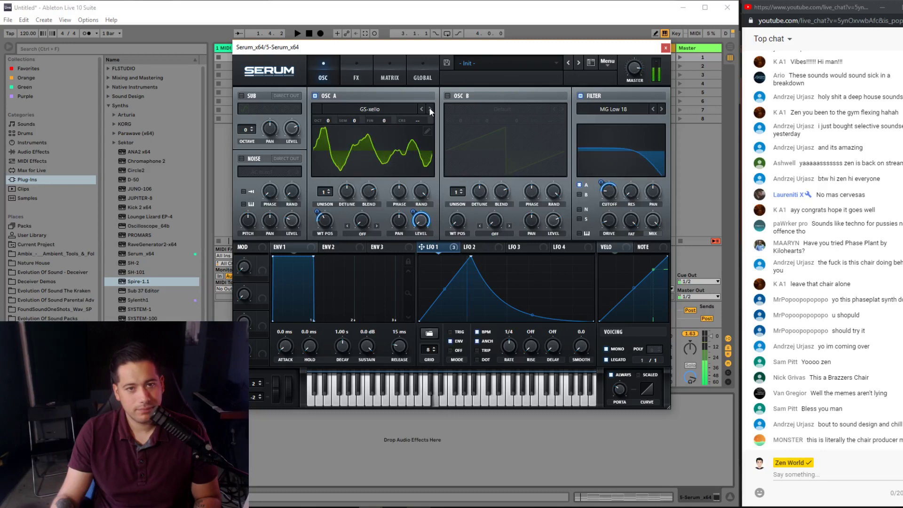
pyautogui.moveTo(325, 220); pyautogui.dragTo(369, 196)
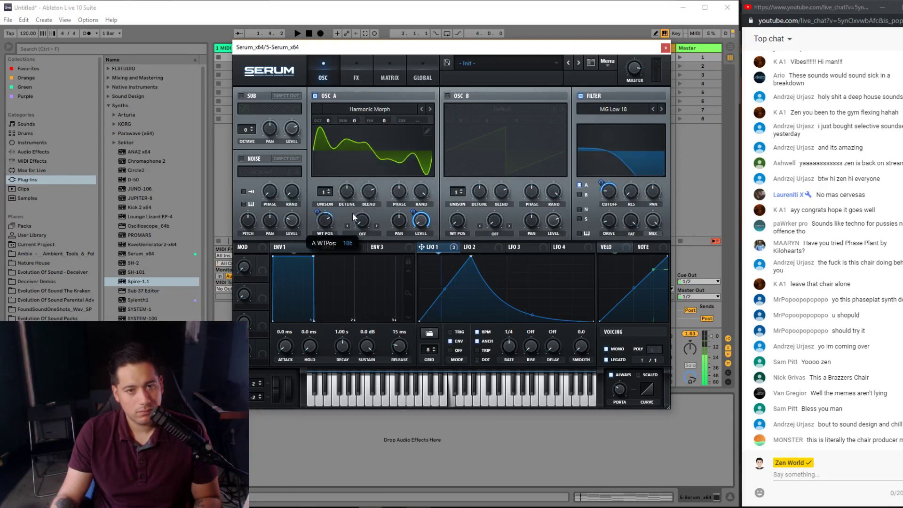
pyautogui.click(429, 109)
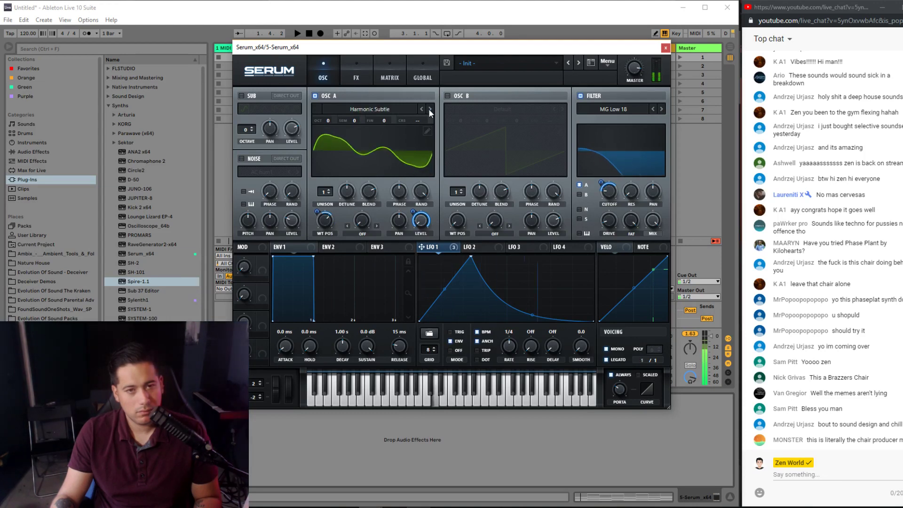
pyautogui.click(429, 110)
pyautogui.click(429, 109)
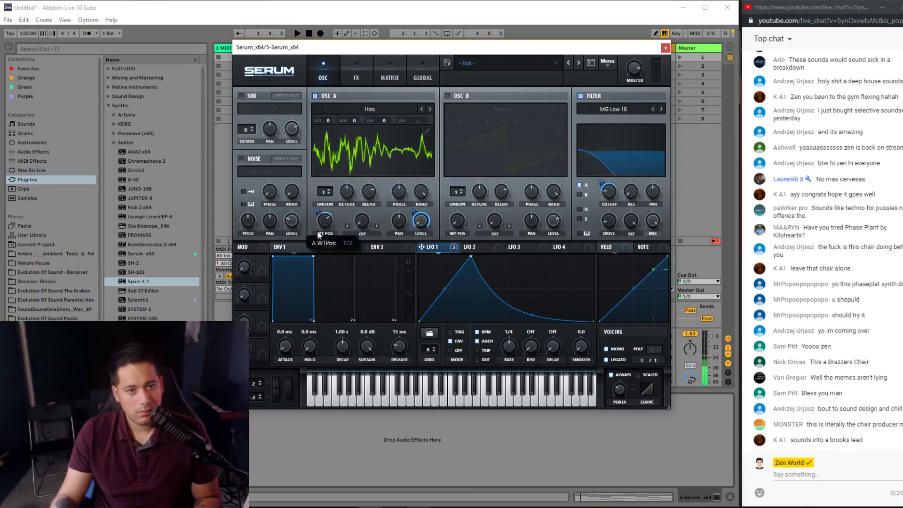
pyautogui.click(429, 109)
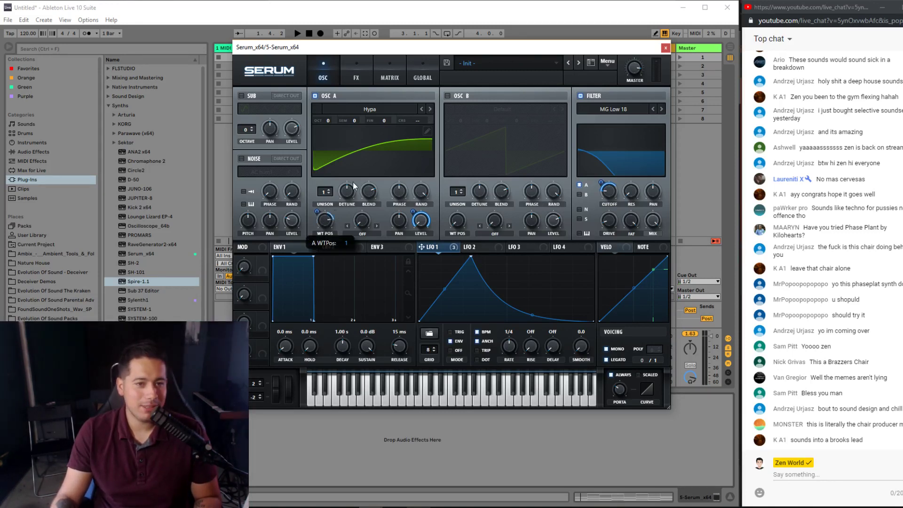
pyautogui.click(430, 109)
pyautogui.moveTo(310, 238); pyautogui.dragTo(336, 217)
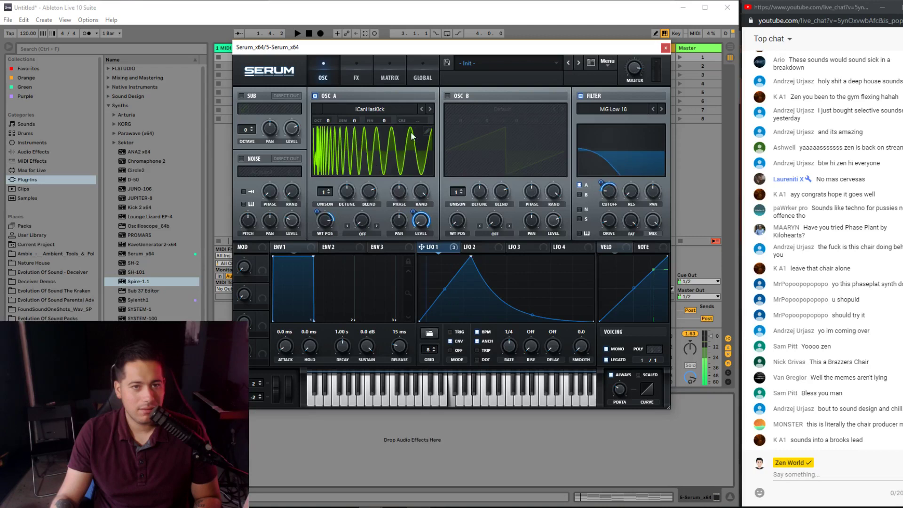
pyautogui.click(430, 109)
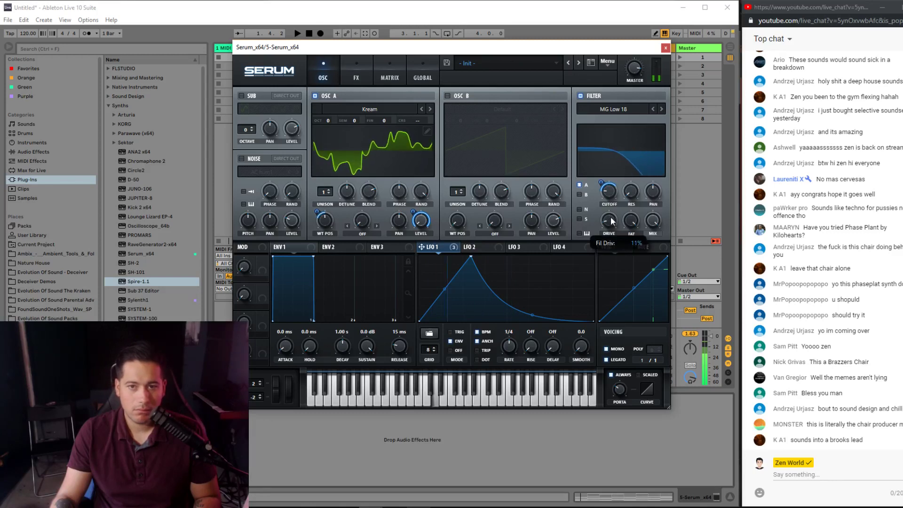
pyautogui.moveTo(607, 177)
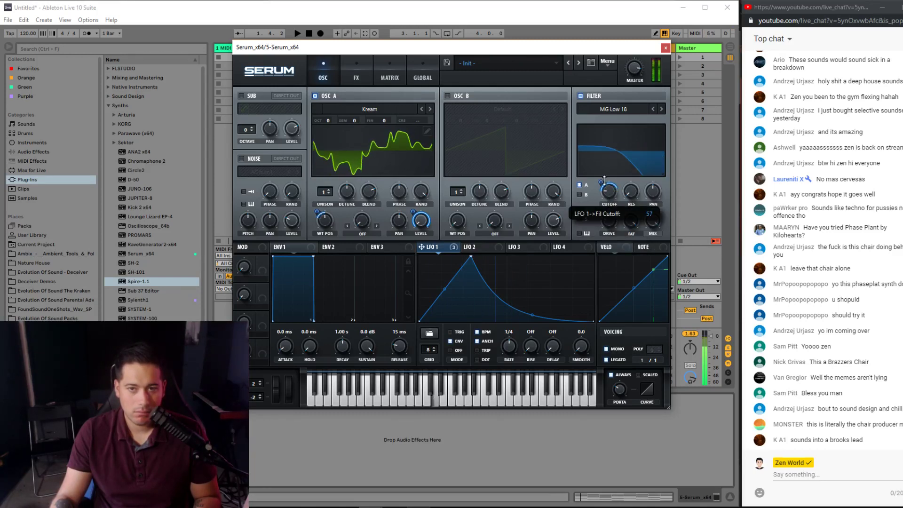
# - Enable a Hall reverb and an EQ in the effects chain, giving the EQ's low band a low-cut shape
pyautogui.click(355, 70)
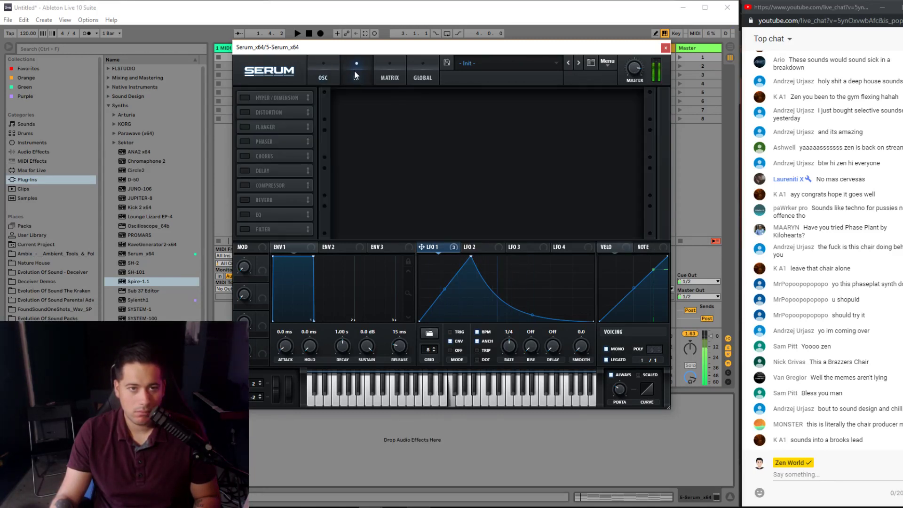
pyautogui.click(244, 199)
pyautogui.moveTo(412, 106)
pyautogui.mouseDown()
pyautogui.moveTo(443, 112)
pyautogui.moveTo(413, 108)
pyautogui.mouseUp()
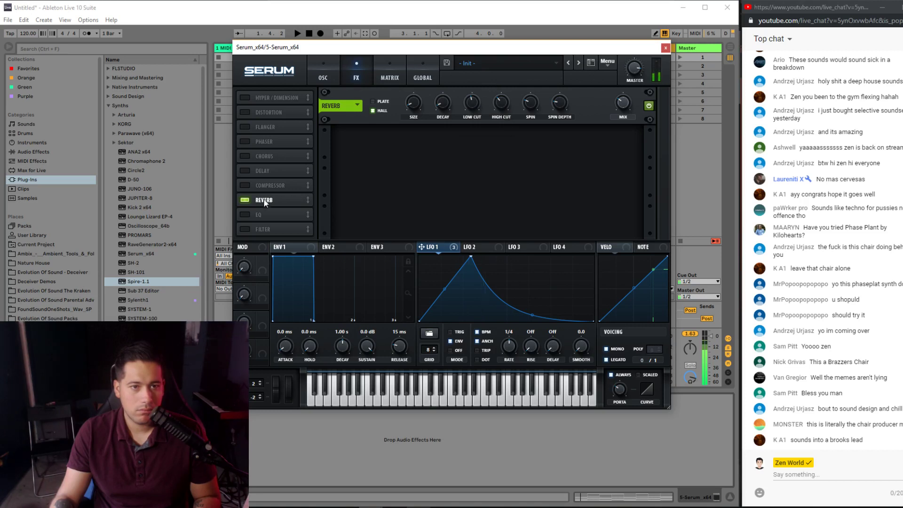
pyautogui.click(245, 215)
pyautogui.click(459, 153)
pyautogui.moveTo(387, 141); pyautogui.dragTo(391, 137)
pyautogui.click(325, 79)
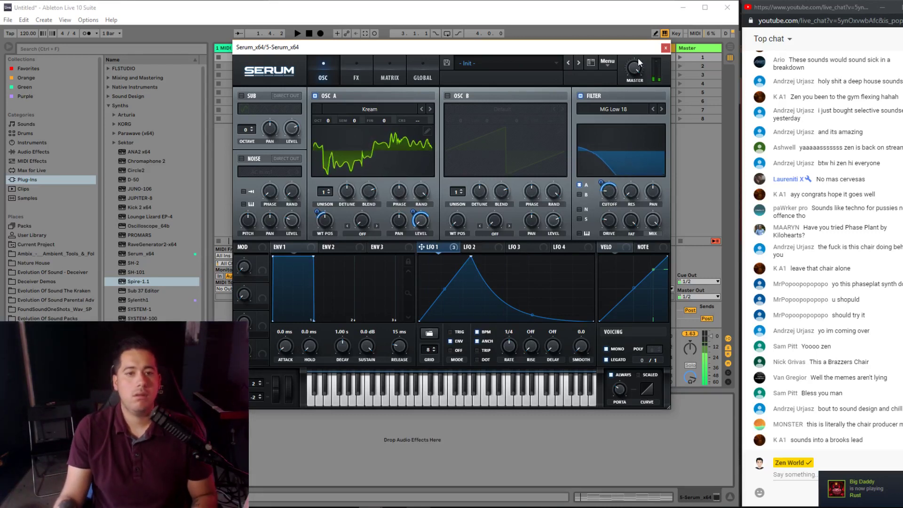
# - Flatten LFO 1's falling curve and lengthen envelope 1's release to 876 ms
pyautogui.moveTo(532, 314); pyautogui.dragTo(543, 303)
pyautogui.click(296, 247)
pyautogui.moveTo(399, 346); pyautogui.dragTo(405, 334)
pyautogui.scroll(5, 400, 345)
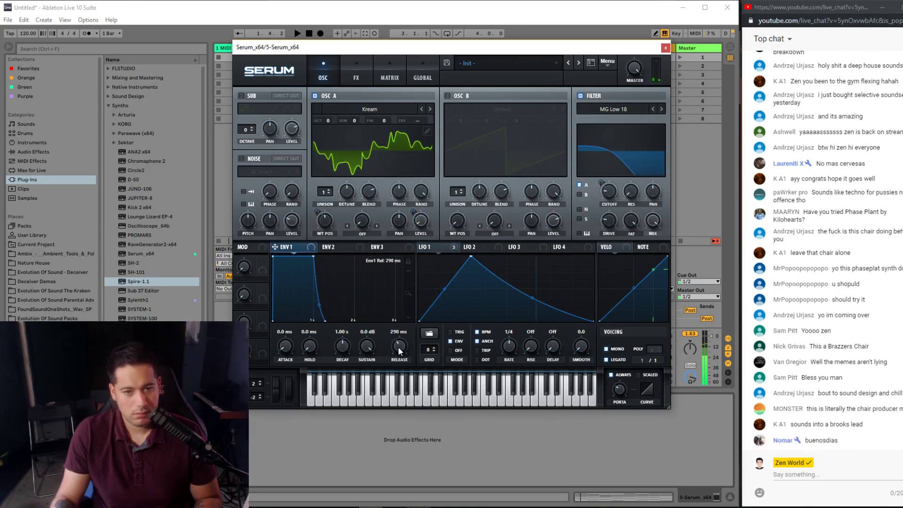
pyautogui.scroll(6, 400, 343)
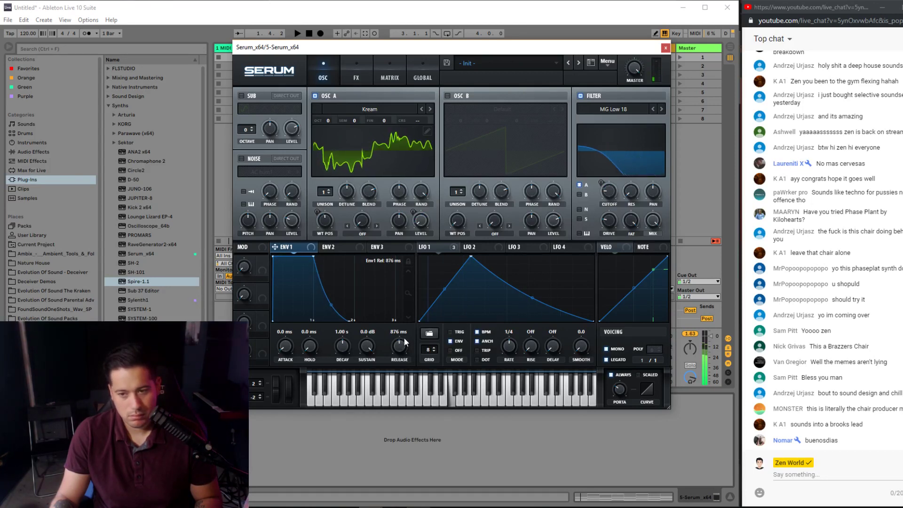
# - Set oscillator A's warp mode to Asym - and modulate the warp amount with LFO 1
pyautogui.rightClick(419, 222)
pyautogui.click(365, 234)
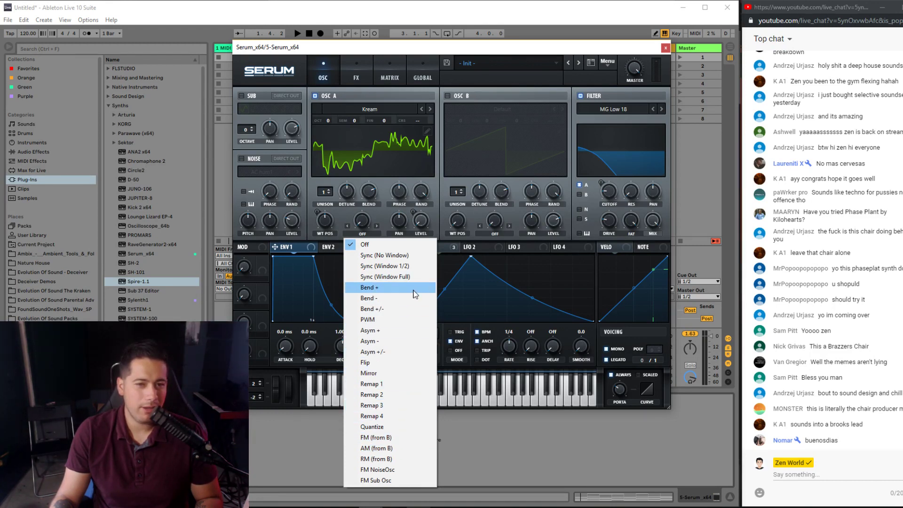
pyautogui.click(398, 341)
pyautogui.moveTo(363, 221)
pyautogui.mouseDown()
pyautogui.moveTo(362, 255)
pyautogui.moveTo(355, 228)
pyautogui.mouseUp()
pyautogui.moveTo(421, 247); pyautogui.dragTo(361, 222)
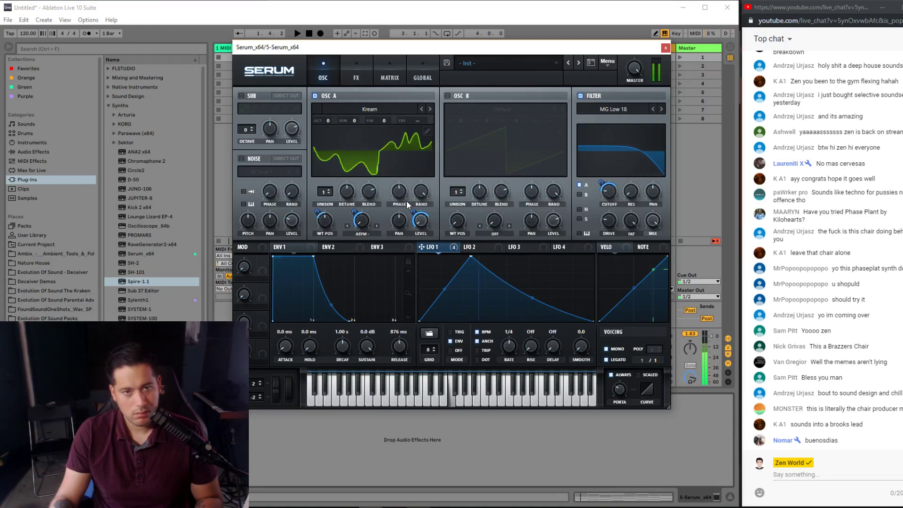
# - Route oscillator B through the filter, and move LFO 1's peak earlier with a slightly steeper falling curve
pyautogui.click(579, 195)
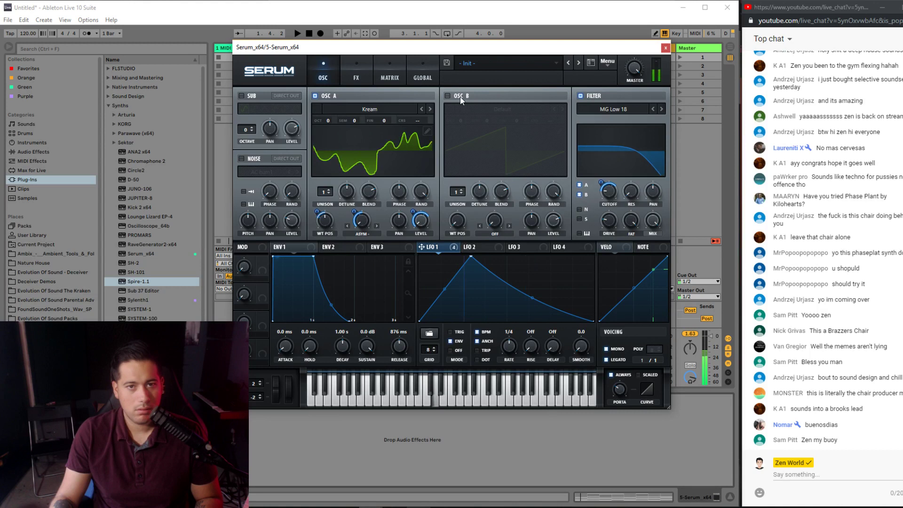
pyautogui.moveTo(471, 256); pyautogui.dragTo(450, 248)
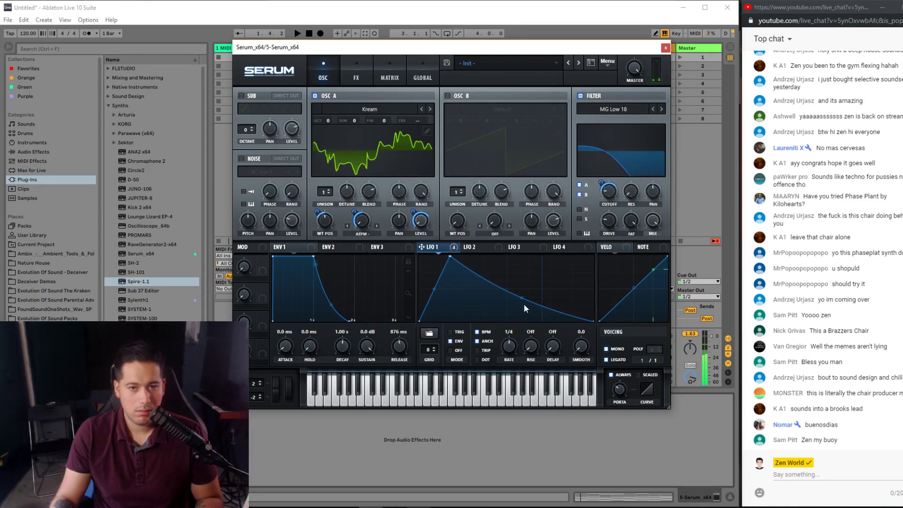
pyautogui.moveTo(522, 298); pyautogui.dragTo(519, 301)
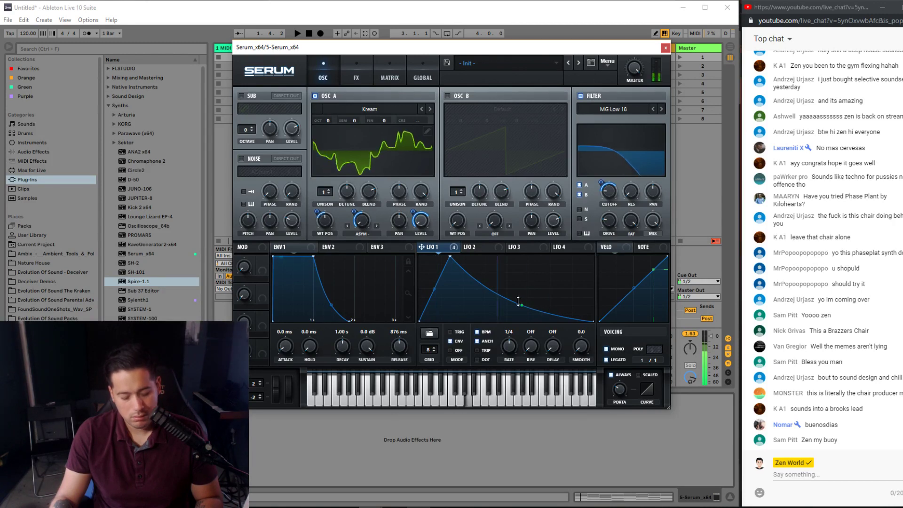
pyautogui.moveTo(518, 301); pyautogui.dragTo(512, 309)
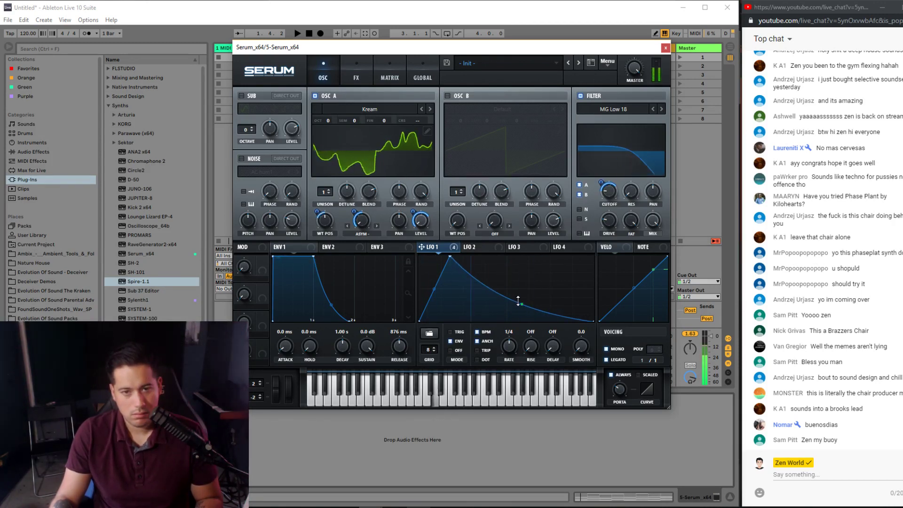
# - Adjust the reverb's decay, with its high cut at 79% and its wet mix at 27%
pyautogui.click(357, 68)
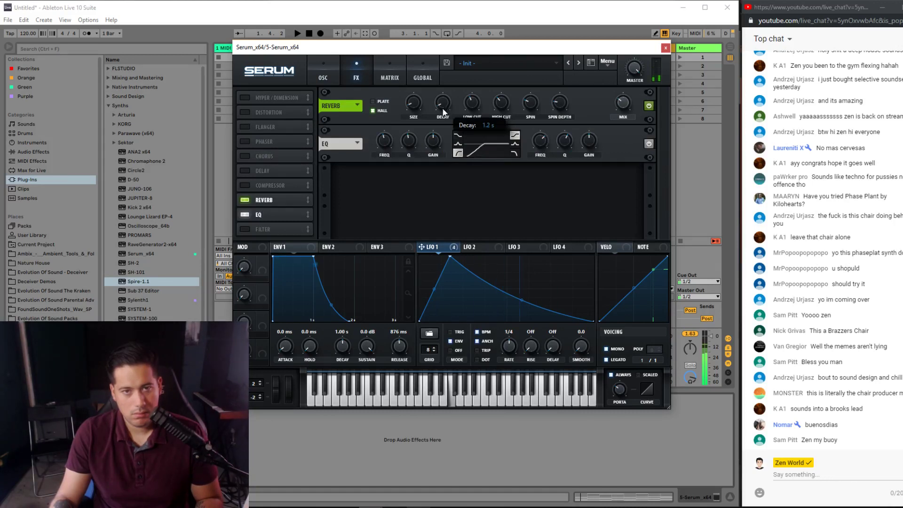
pyautogui.scroll(3, 443, 101)
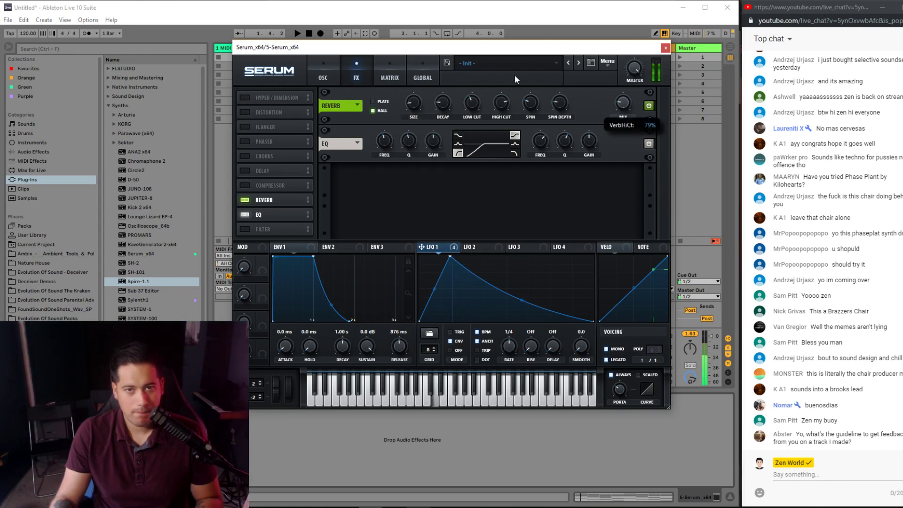
pyautogui.moveTo(622, 83); pyautogui.dragTo(619, 81)
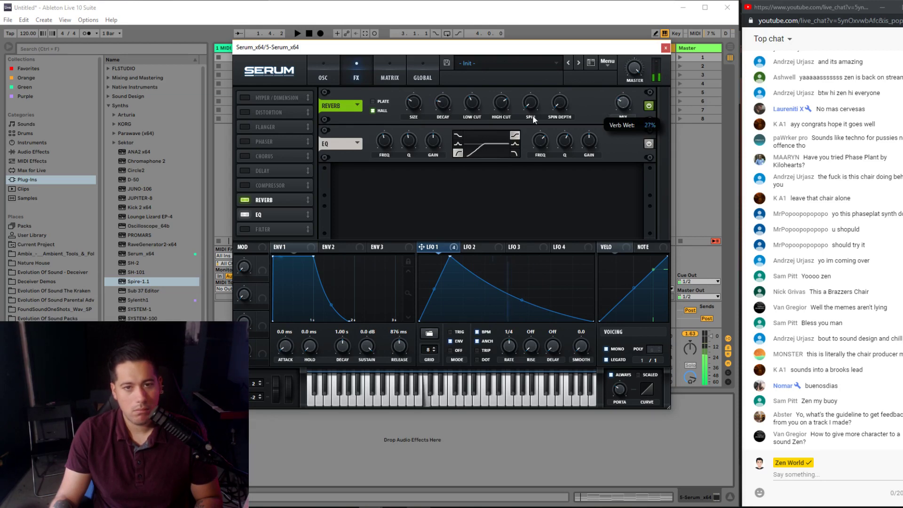
# - Shift LFO 1's peak slightly later and enable oscillator B at octave +1
pyautogui.click(323, 75)
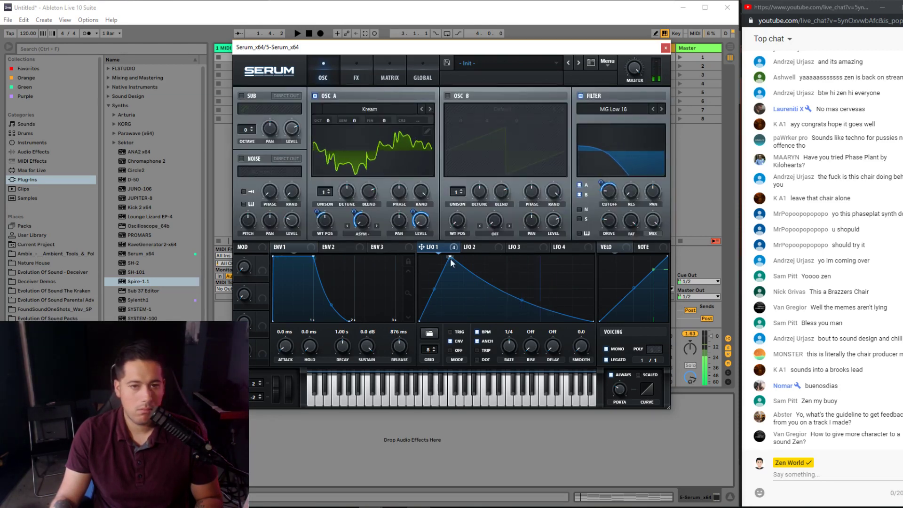
pyautogui.moveTo(450, 258)
pyautogui.mouseDown()
pyautogui.moveTo(469, 245)
pyautogui.moveTo(454, 245)
pyautogui.mouseUp()
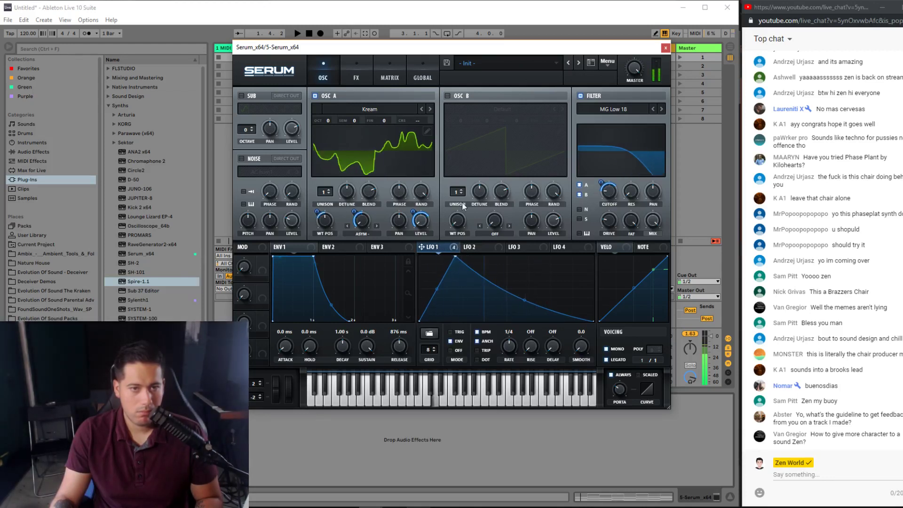
pyautogui.click(456, 95)
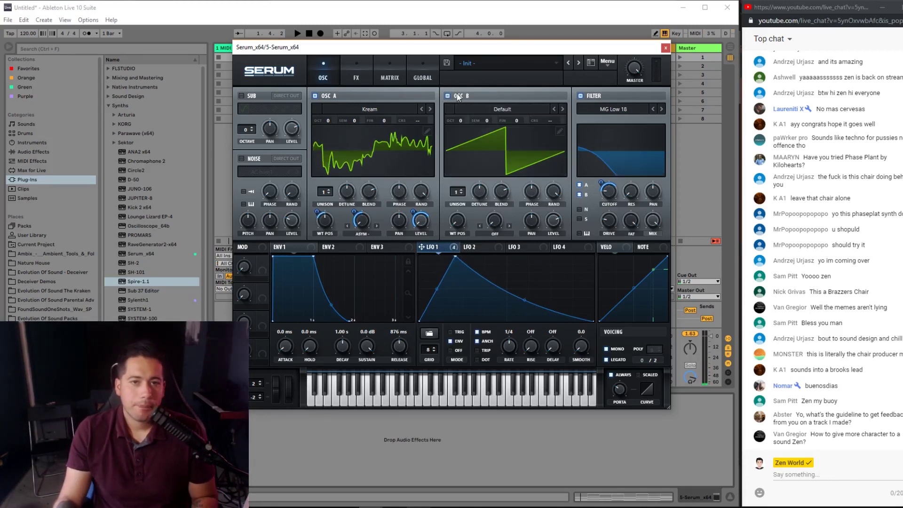
pyautogui.moveTo(461, 117); pyautogui.dragTo(469, 111)
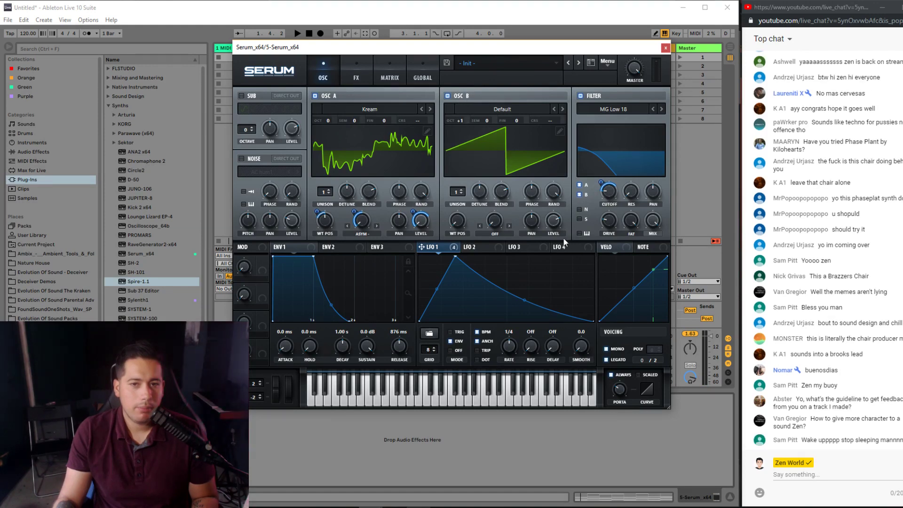
# - Browse the digital and spectral wavetables for oscillator B and load Trilobyte 1 [SL]
pyautogui.click(493, 109)
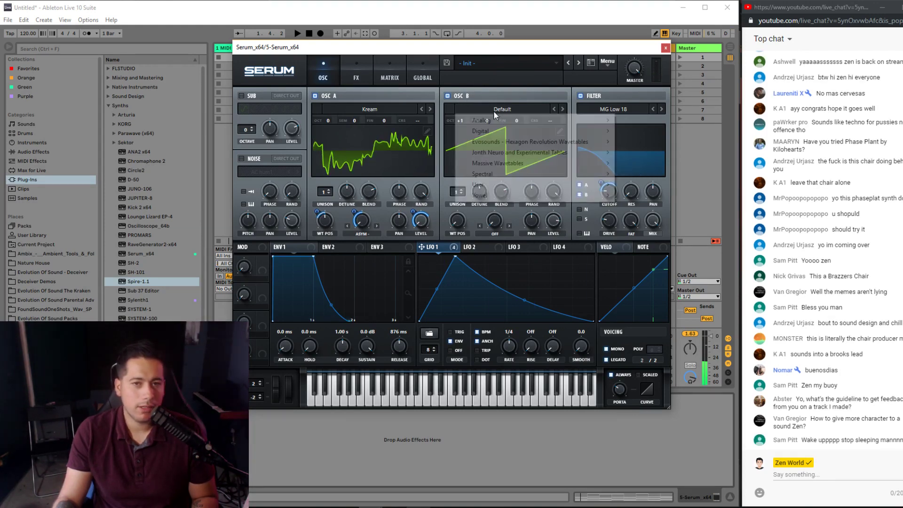
pyautogui.moveTo(515, 133)
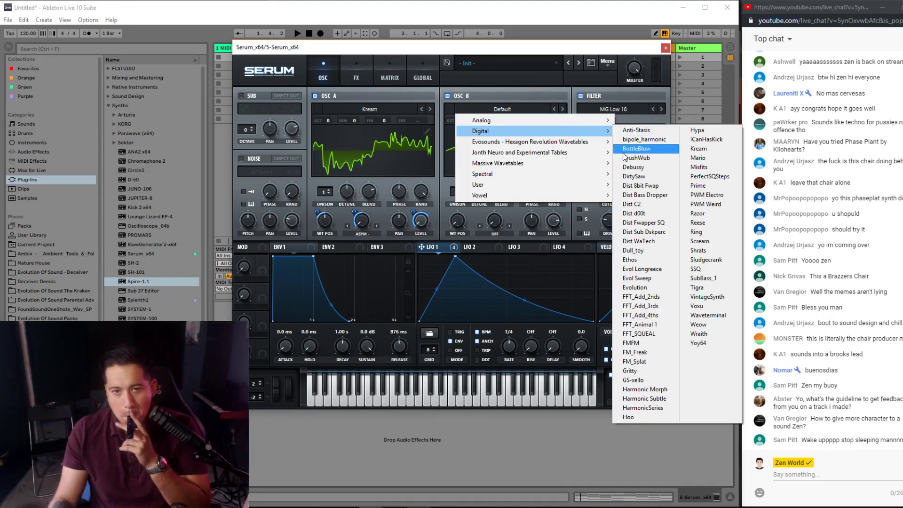
pyautogui.moveTo(545, 174)
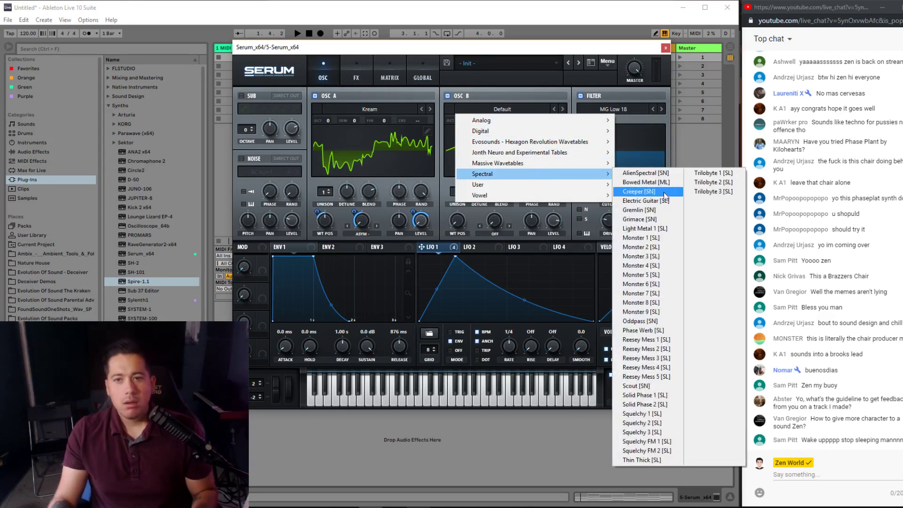
pyautogui.click(711, 173)
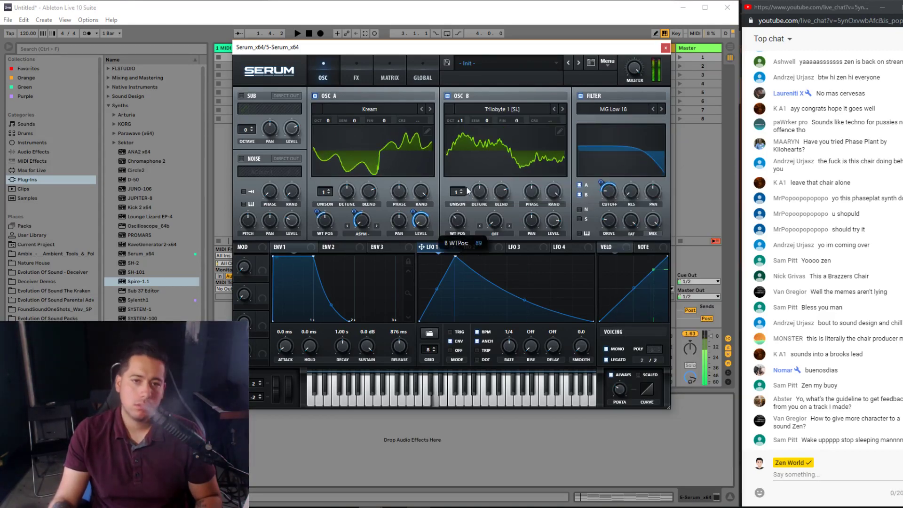
# - Modulate oscillator B's wavetable position with LFO 1 at depth 77, and give it 5 unison voices with 0.05 detune
pyautogui.moveTo(439, 246); pyautogui.dragTo(456, 220)
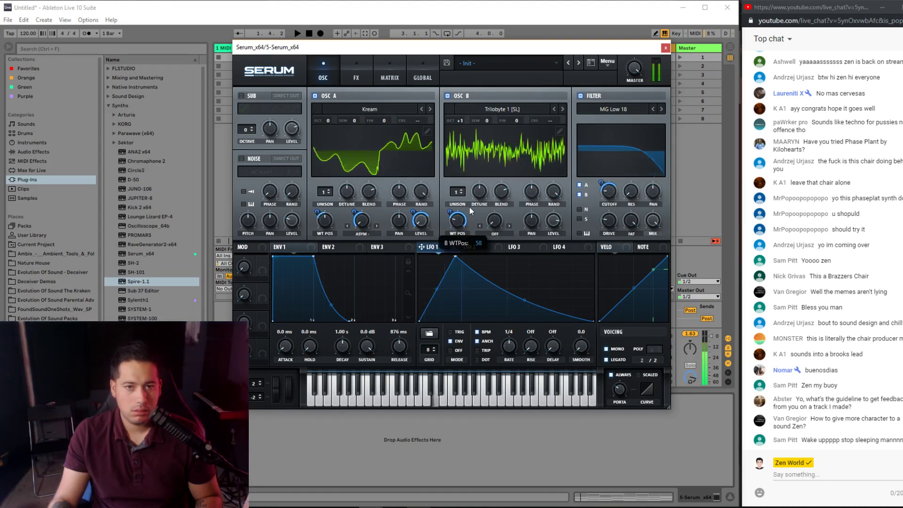
pyautogui.moveTo(447, 221)
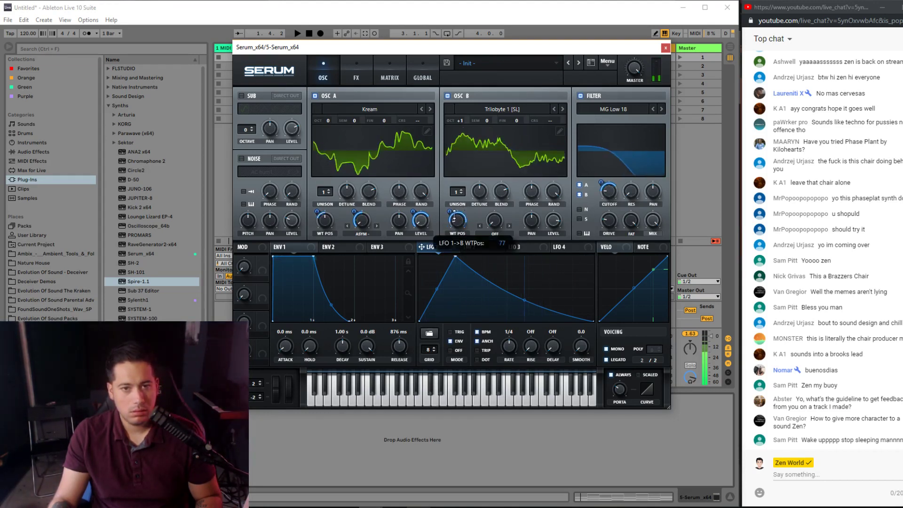
pyautogui.scroll(4, 457, 191)
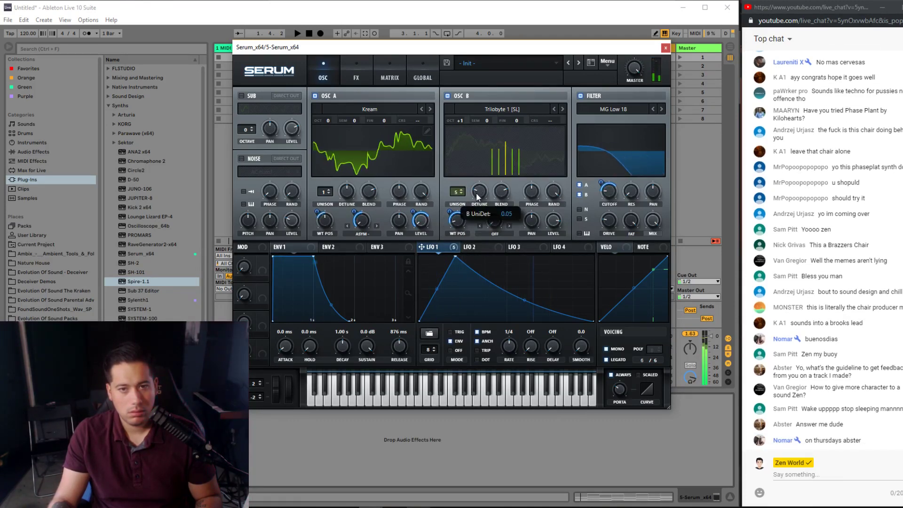
# - Lower the EQ's low frequency to 485 Hz and add a compressor with its threshold at -24.2 dB
pyautogui.click(356, 75)
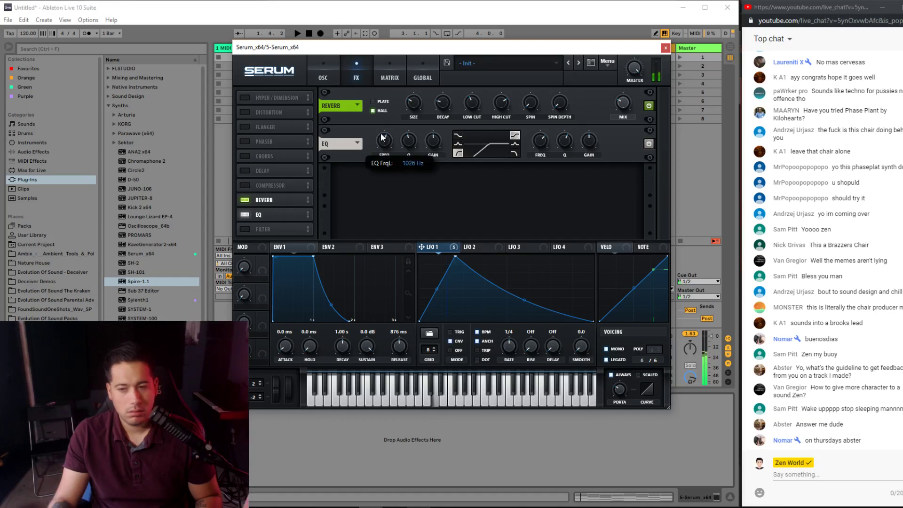
pyautogui.scroll(-3, 378, 138)
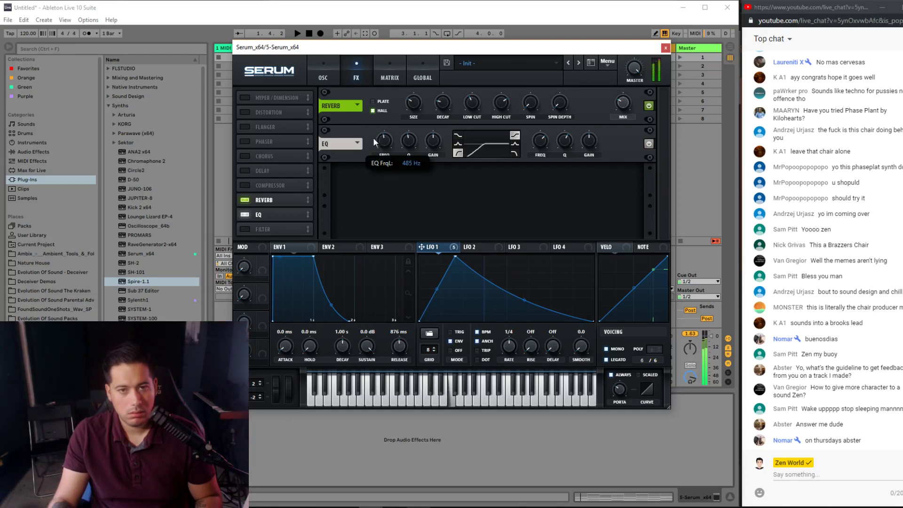
pyautogui.click(257, 184)
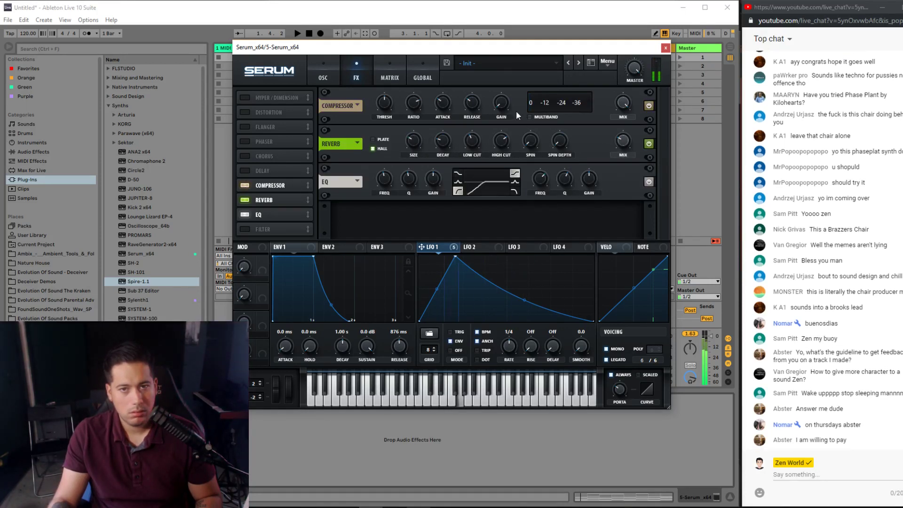
pyautogui.moveTo(386, 98)
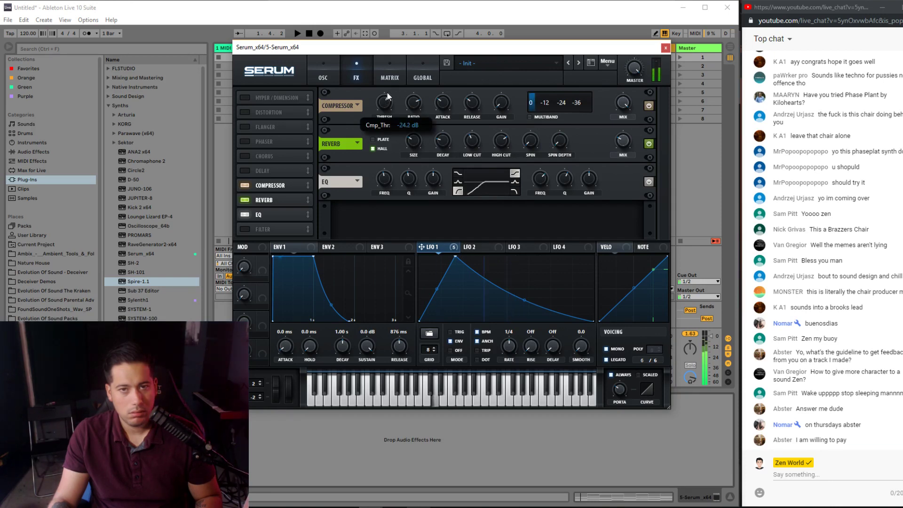
# - Raise oscillator B's level to about 66% and try its octave at +2 before restoring +1
pyautogui.click(322, 75)
pyautogui.moveTo(551, 236)
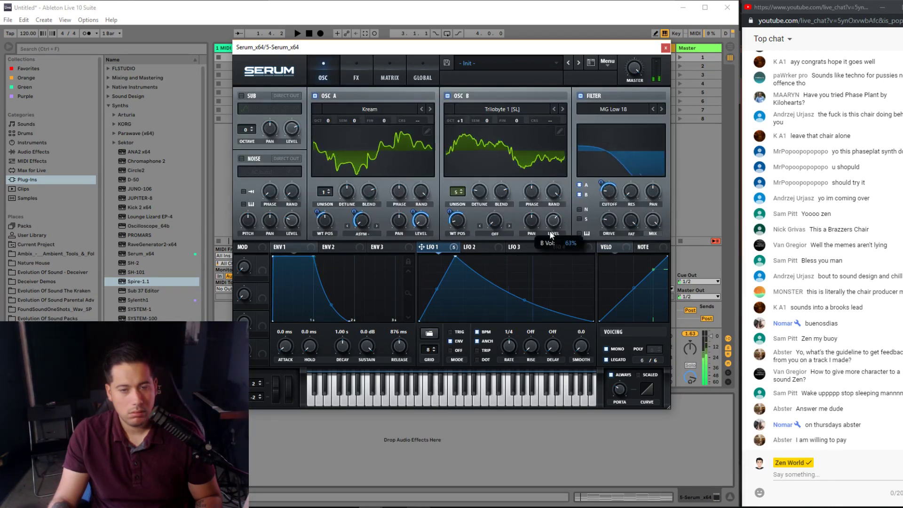
pyautogui.moveTo(551, 235); pyautogui.dragTo(549, 228)
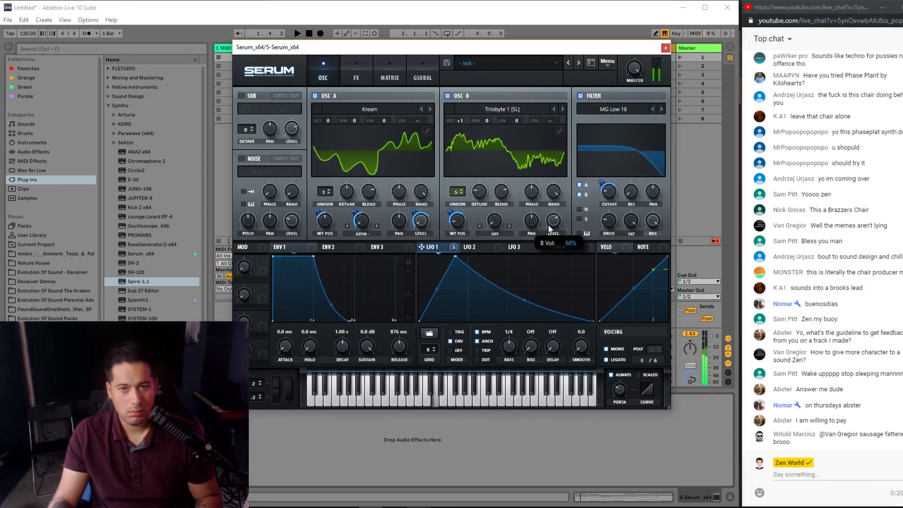
pyautogui.moveTo(463, 121); pyautogui.dragTo(469, 118)
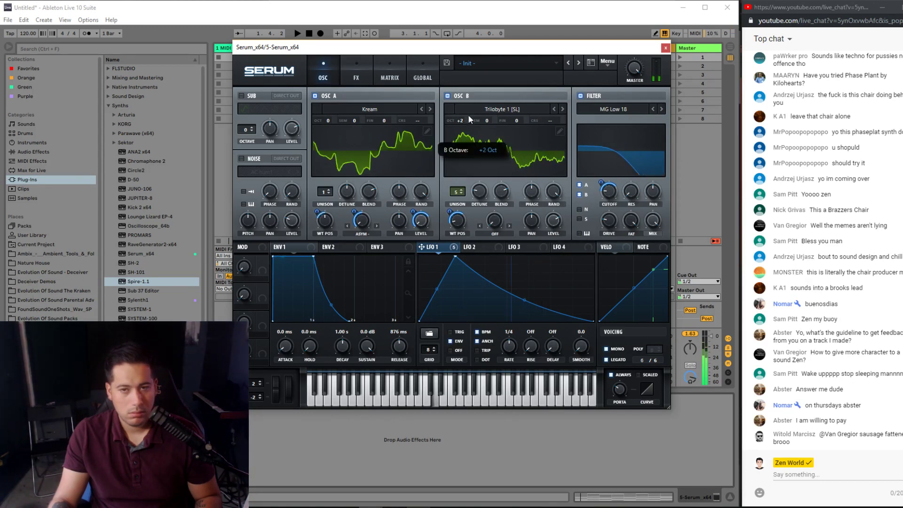
pyautogui.moveTo(467, 115); pyautogui.dragTo(464, 119)
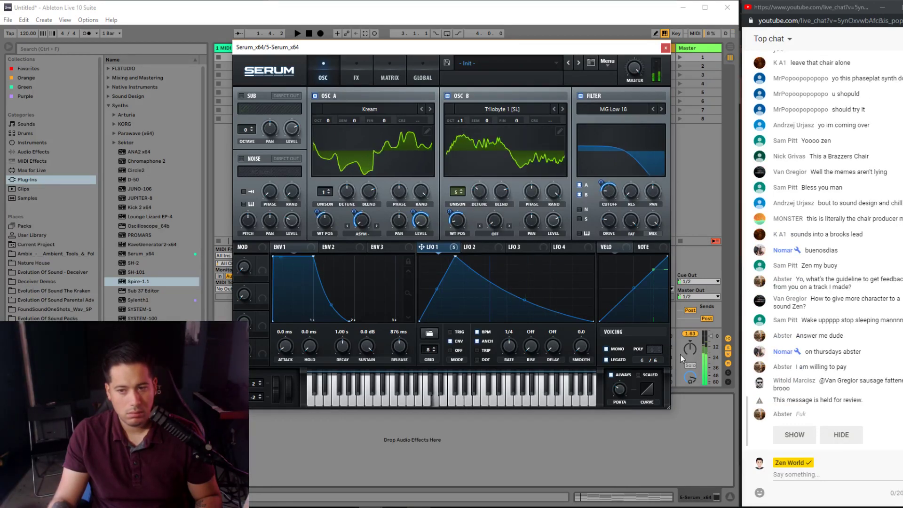
# - Reveal the live chat messages held for review and return to the synth
pyautogui.click(794, 435)
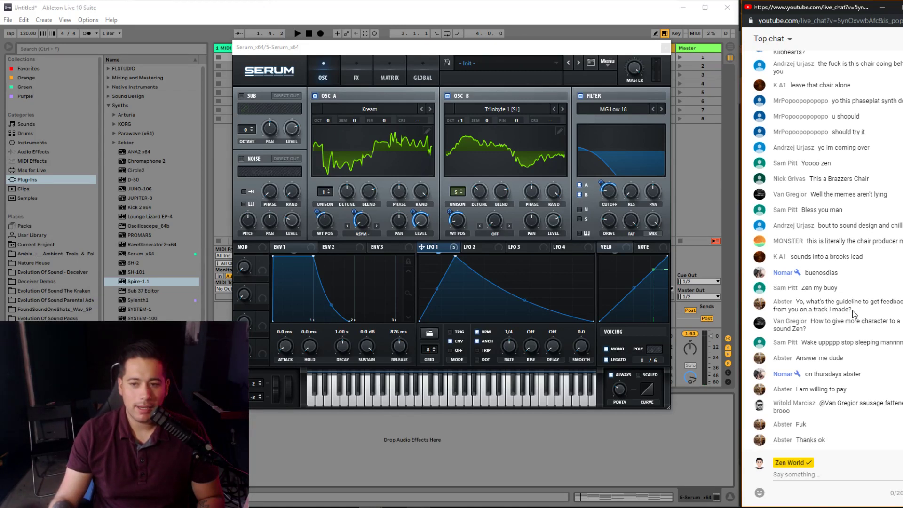
pyautogui.moveTo(802, 311); pyautogui.dragTo(799, 291)
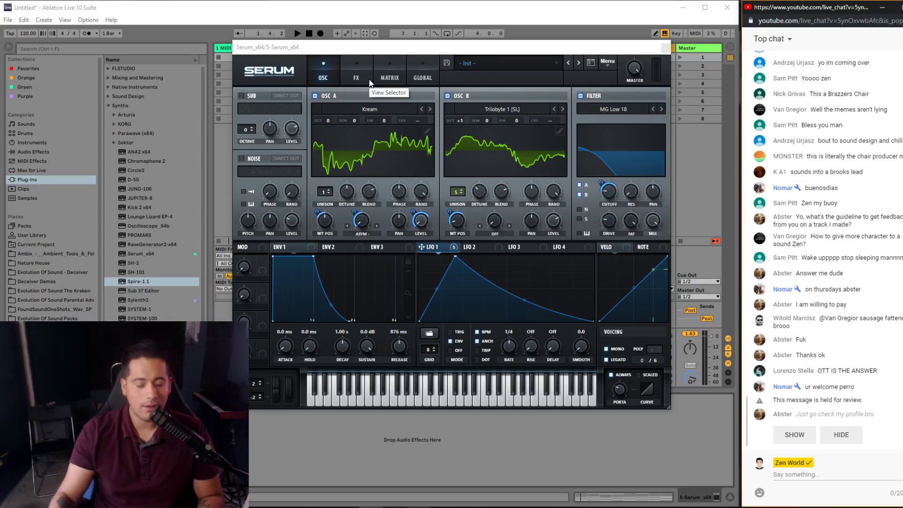
pyautogui.click(794, 435)
pyautogui.click(416, 160)
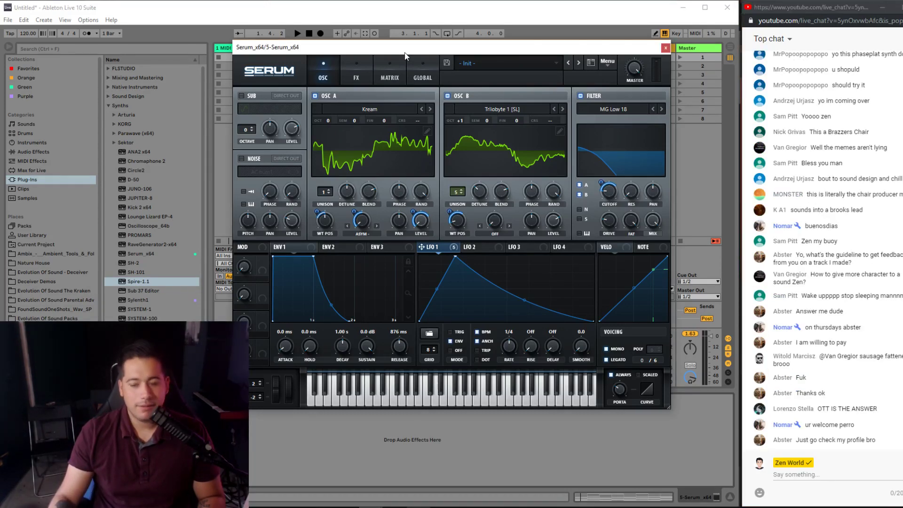
# - Set the EQ's low-band Q to 35%
pyautogui.click(357, 76)
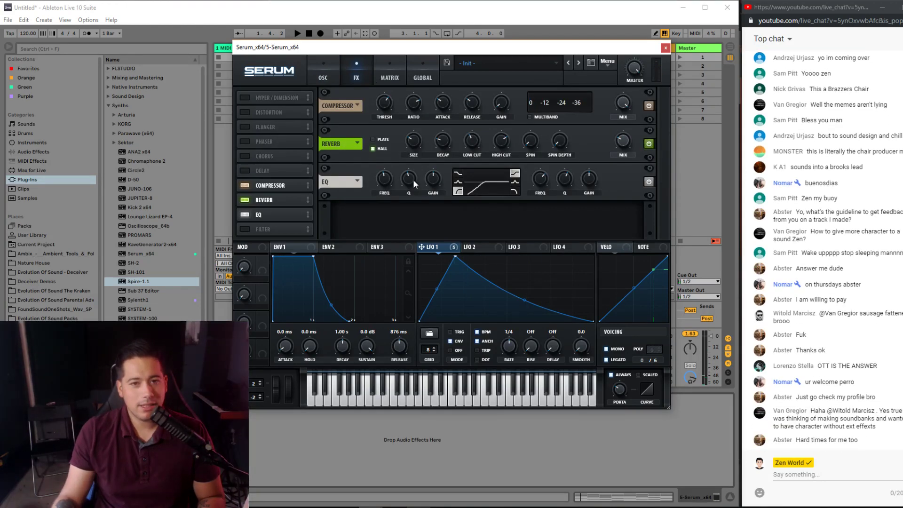
pyautogui.moveTo(415, 178); pyautogui.dragTo(406, 185)
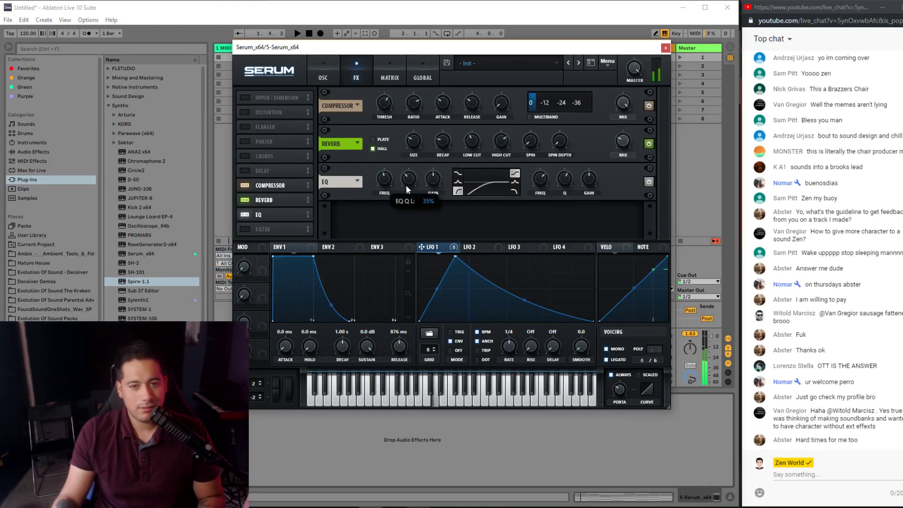
pyautogui.click(324, 76)
# - Enable the compressor's multiband mode, set its threshold to -15.0 dB and adjust the high band's amount
pyautogui.click(348, 76)
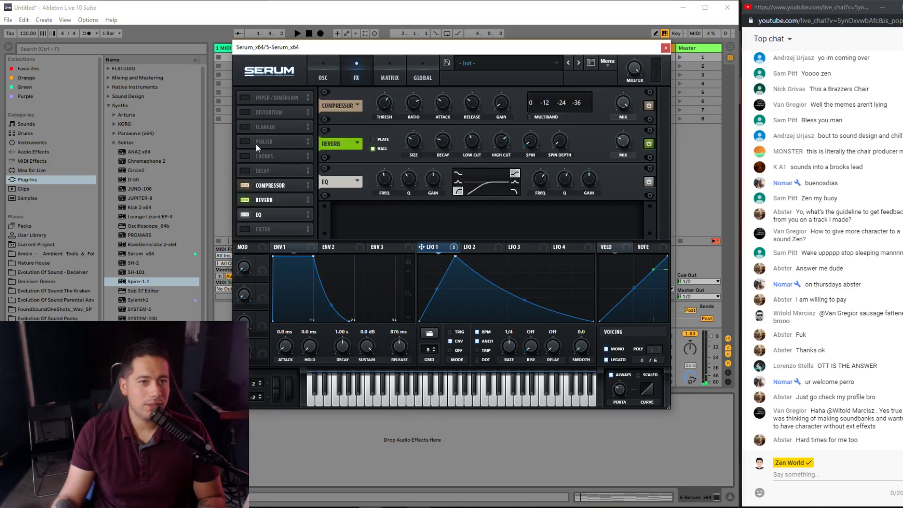
pyautogui.click(529, 116)
pyautogui.scroll(-1, 376, 107)
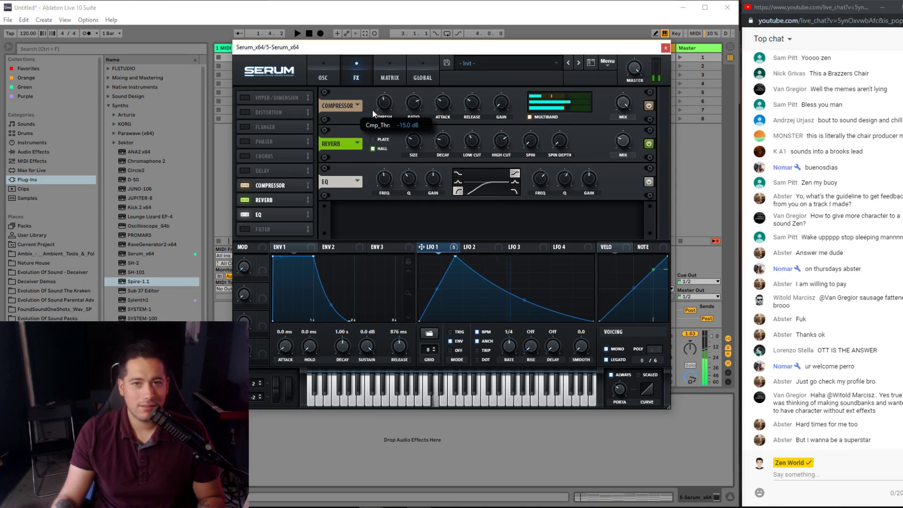
pyautogui.moveTo(544, 100)
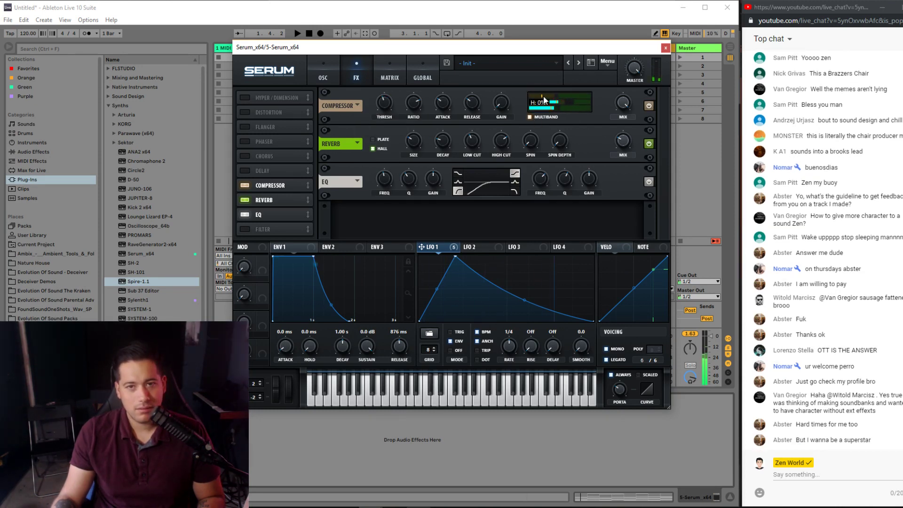
pyautogui.moveTo(544, 99); pyautogui.dragTo(547, 97)
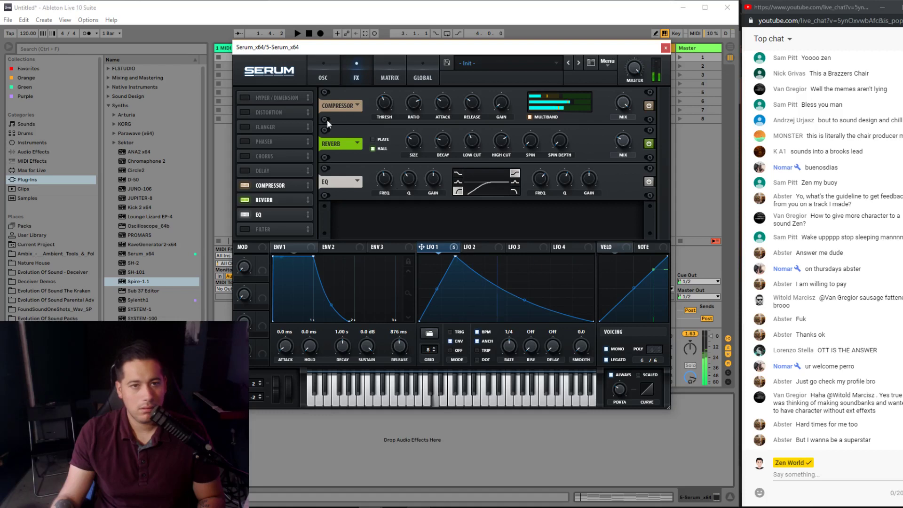
# - Shift LFO 1's peak slightly later and set envelope 1's attack to 41 ms and release to 1.19 s
pyautogui.moveTo(458, 256); pyautogui.dragTo(462, 256)
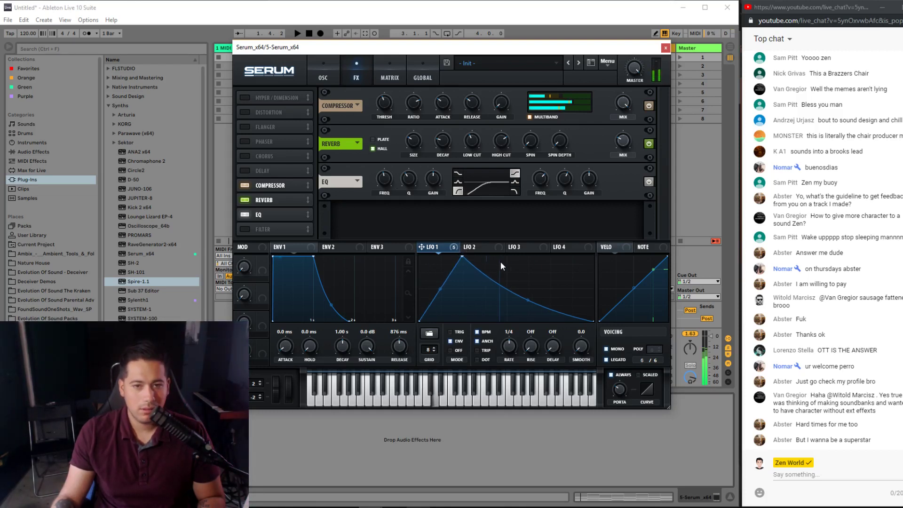
pyautogui.moveTo(296, 348); pyautogui.dragTo(308, 329)
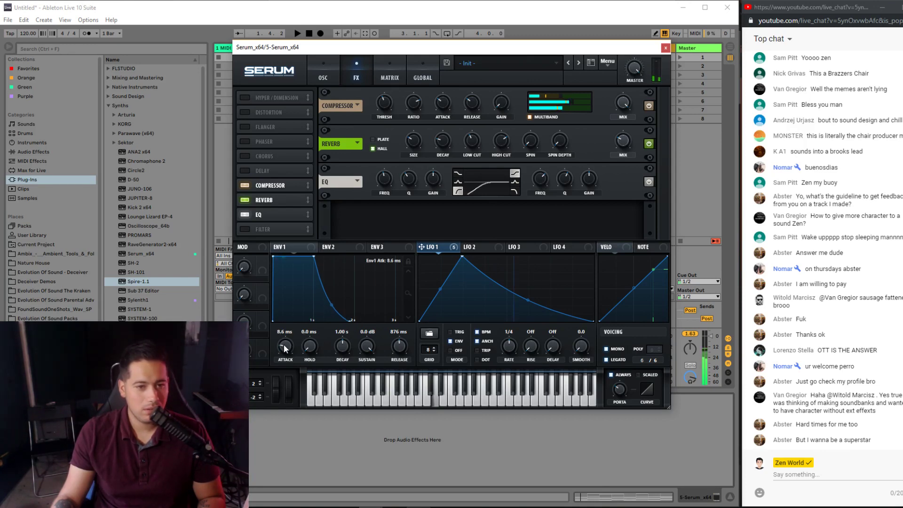
pyautogui.click(332, 71)
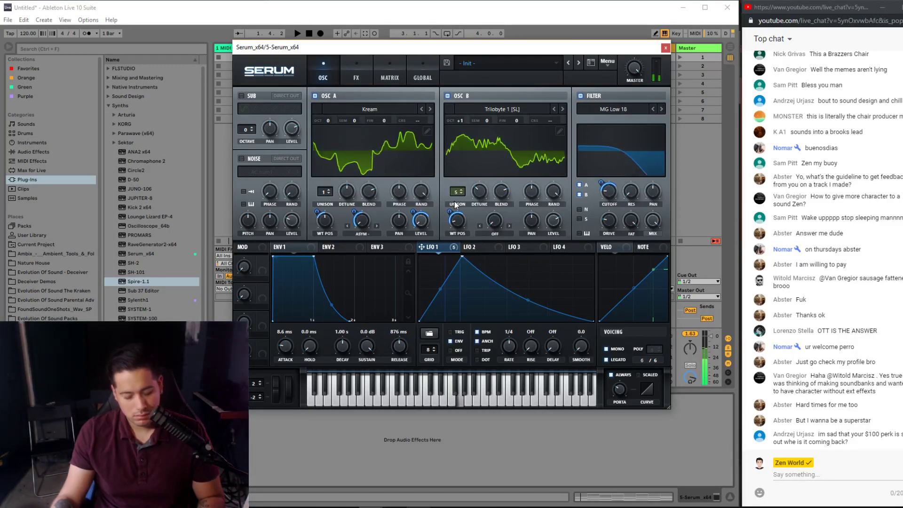
pyautogui.moveTo(405, 343); pyautogui.dragTo(406, 340)
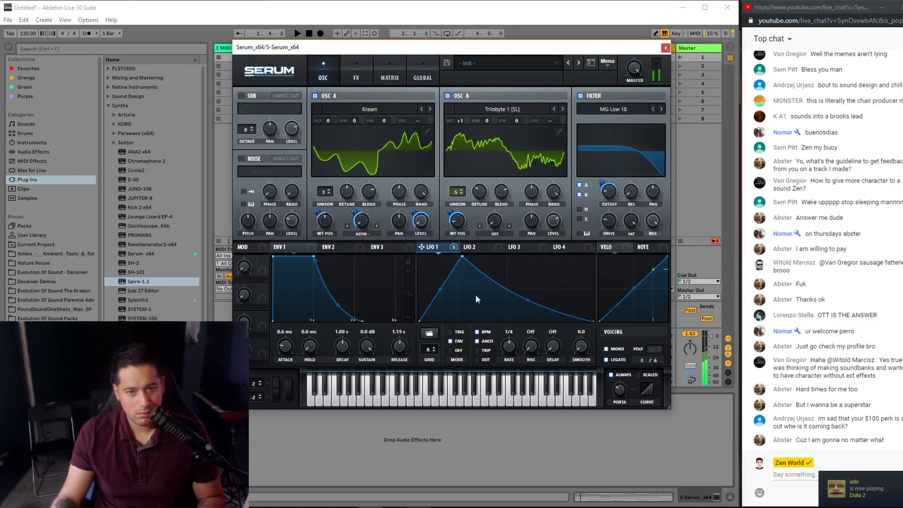
pyautogui.moveTo(291, 342); pyautogui.dragTo(291, 336)
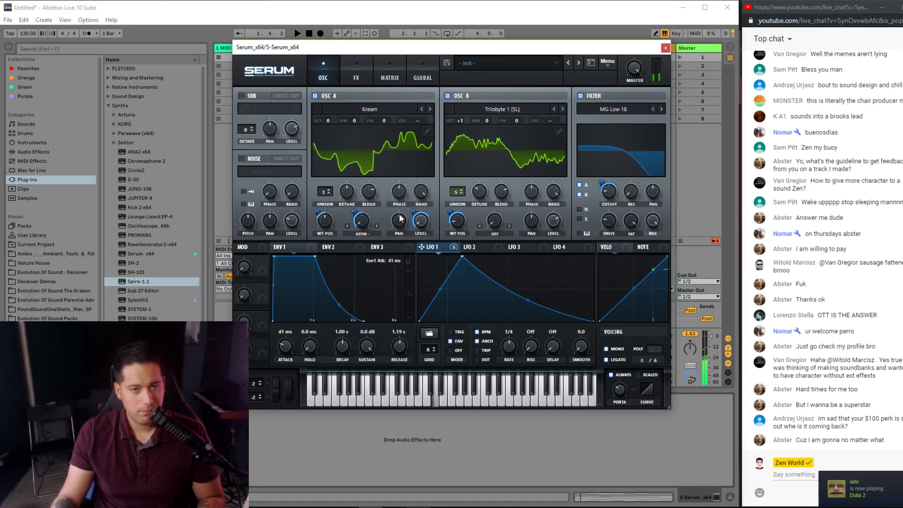
# - Set oscillator B's octave to 0 and assign Macro 1 to it, renaming the macro Octave Up
pyautogui.moveTo(459, 121); pyautogui.dragTo(454, 128)
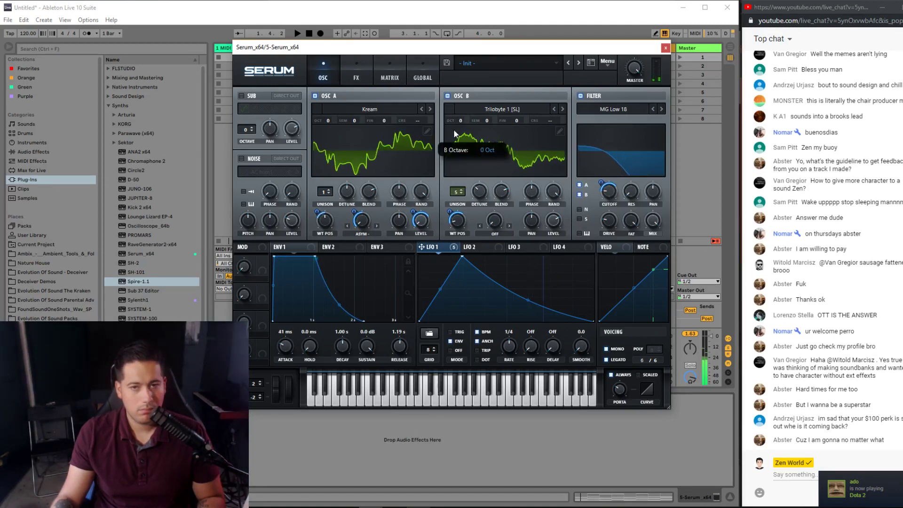
pyautogui.moveTo(262, 261); pyautogui.dragTo(464, 120)
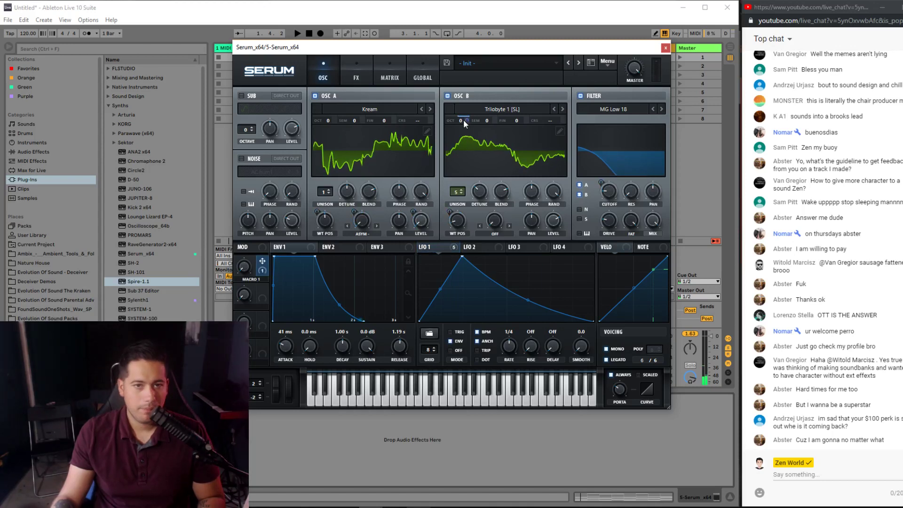
pyautogui.doubleClick(253, 279)
pyautogui.write('Octave Up')
pyautogui.press('Return')
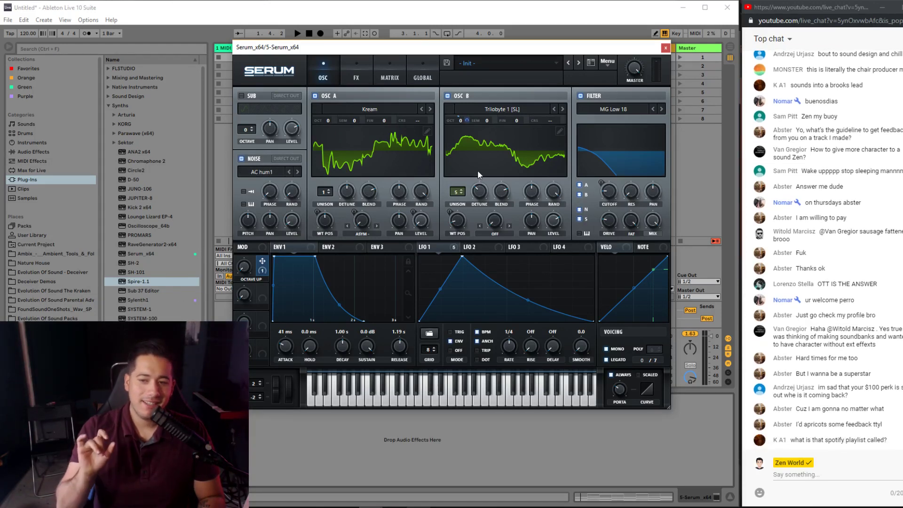
# - Switch to Spotify to show the Anjunadeep New Releases playlist and return to Ableton Live
pyautogui.click(399, 505)
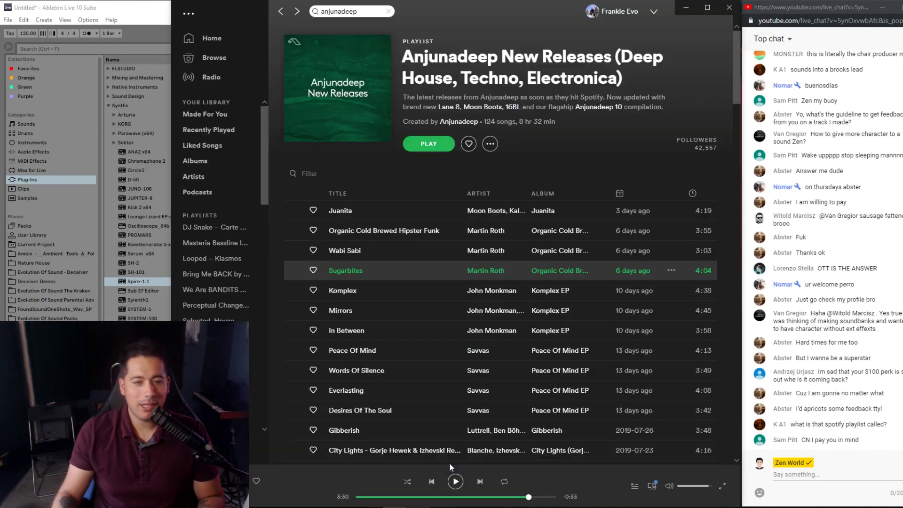
pyautogui.click(390, 503)
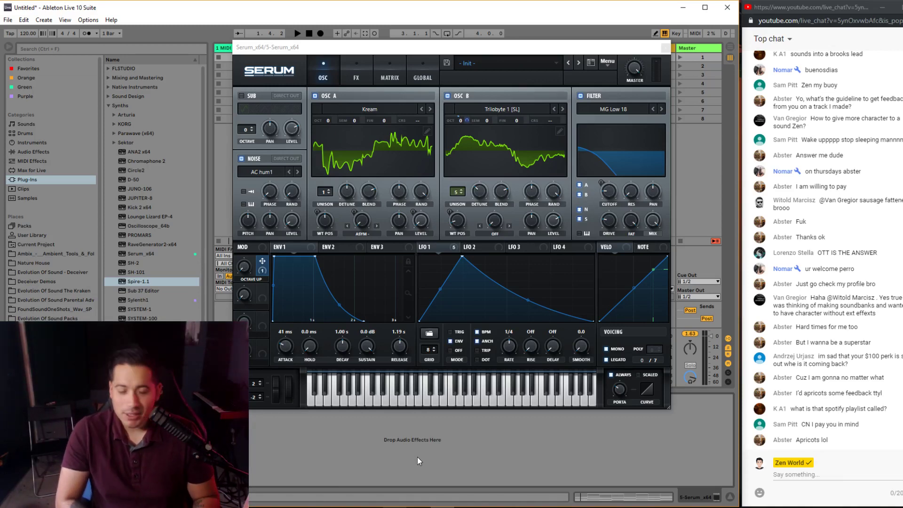
# - Add a distortion effect of the Tube type and adjust its drive
pyautogui.click(356, 75)
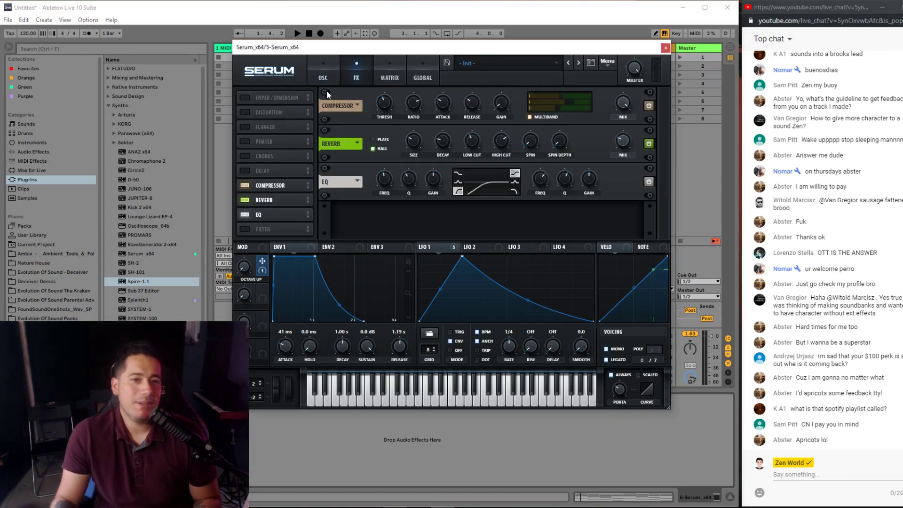
pyautogui.click(245, 114)
pyautogui.click(395, 106)
pyautogui.click(394, 116)
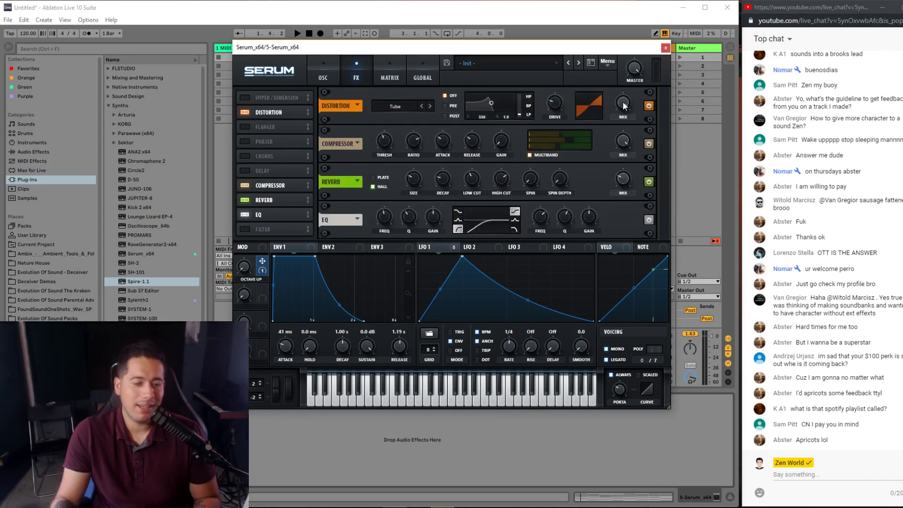
pyautogui.moveTo(576, 85); pyautogui.dragTo(554, 76)
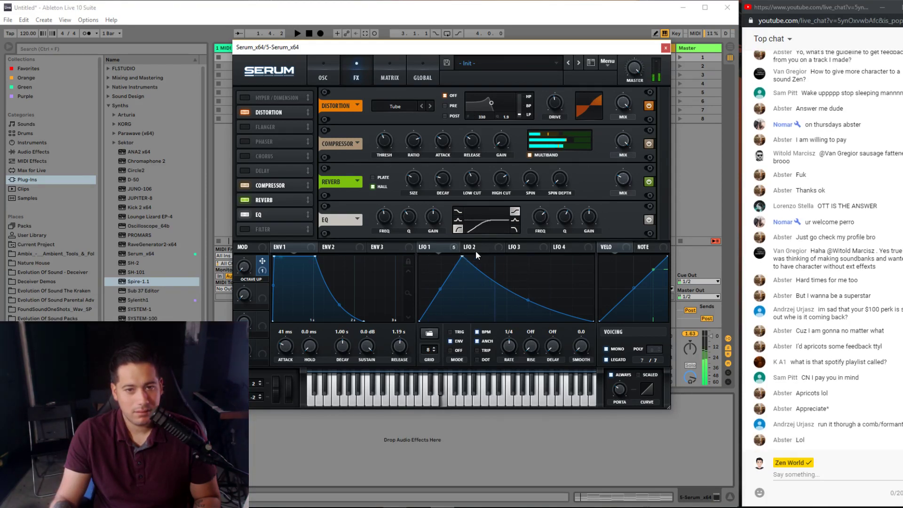
# - Reshape LFO 1 by bowing its falling curve outward and moving its peak close to the start
pyautogui.moveTo(462, 256); pyautogui.dragTo(482, 253)
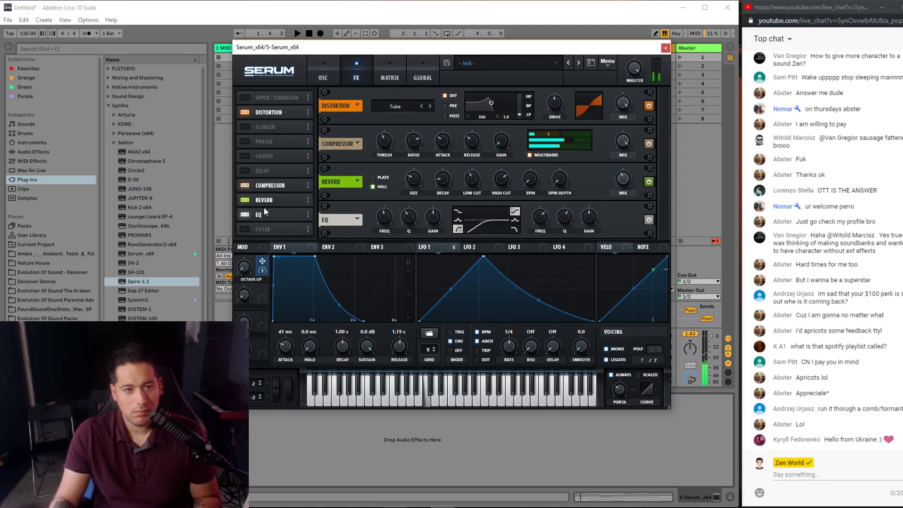
pyautogui.click(323, 75)
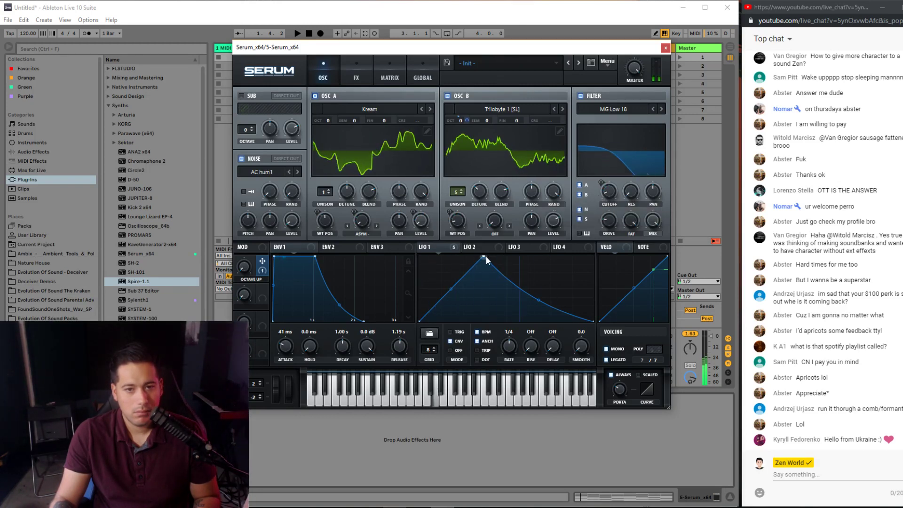
pyautogui.moveTo(485, 257); pyautogui.dragTo(492, 256)
pyautogui.moveTo(541, 294); pyautogui.dragTo(545, 280)
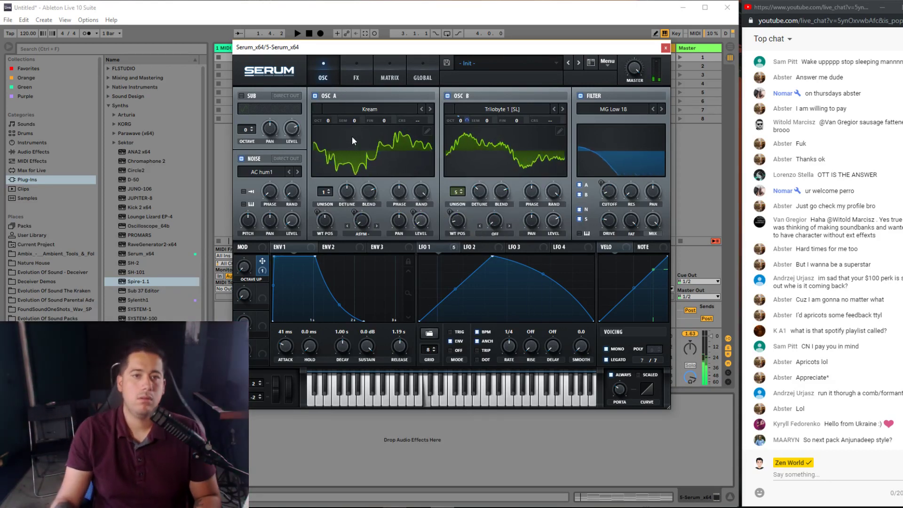
pyautogui.click(356, 73)
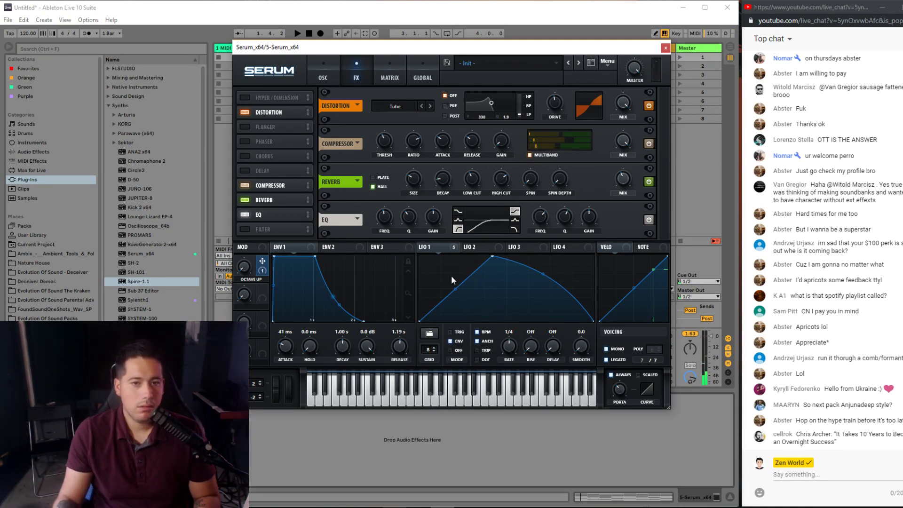
pyautogui.moveTo(492, 258); pyautogui.dragTo(428, 248)
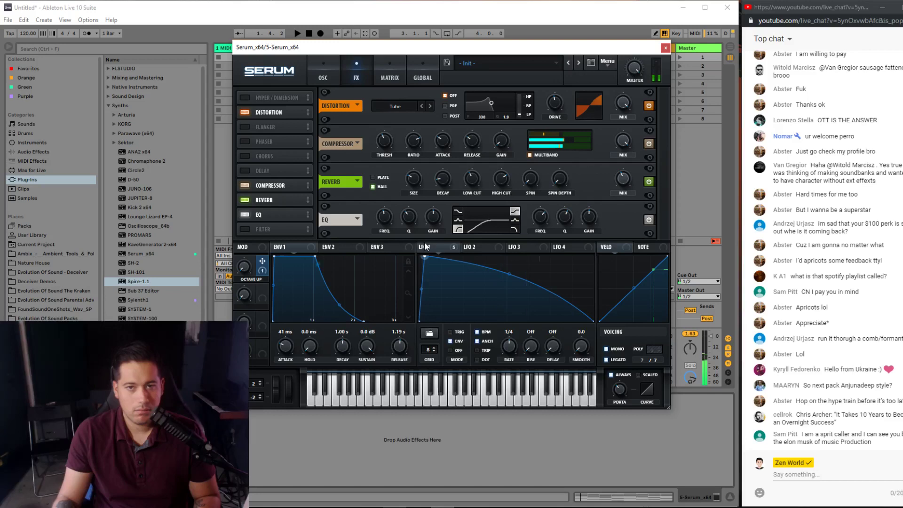
# - Reshape LFO 1 into two narrow peaks early in the cycle, giving the second peak a longer fall
pyautogui.moveTo(501, 283); pyautogui.dragTo(457, 335)
pyautogui.doubleClick(460, 282)
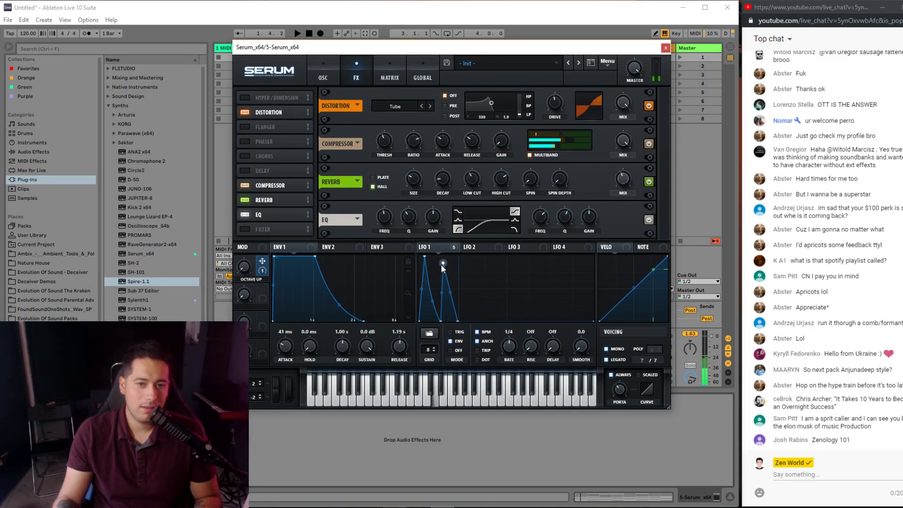
pyautogui.moveTo(440, 253); pyautogui.dragTo(442, 256)
pyautogui.moveTo(458, 318); pyautogui.dragTo(481, 321)
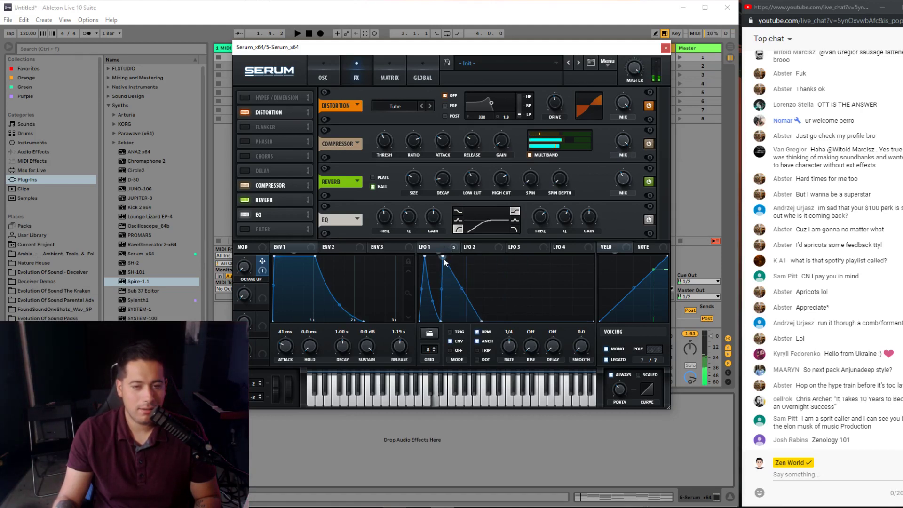
# - Move LFO 1's first peak to the cycle start, bow its fall outward, and refine the second peak's position and fall length
pyautogui.moveTo(427, 256); pyautogui.dragTo(417, 250)
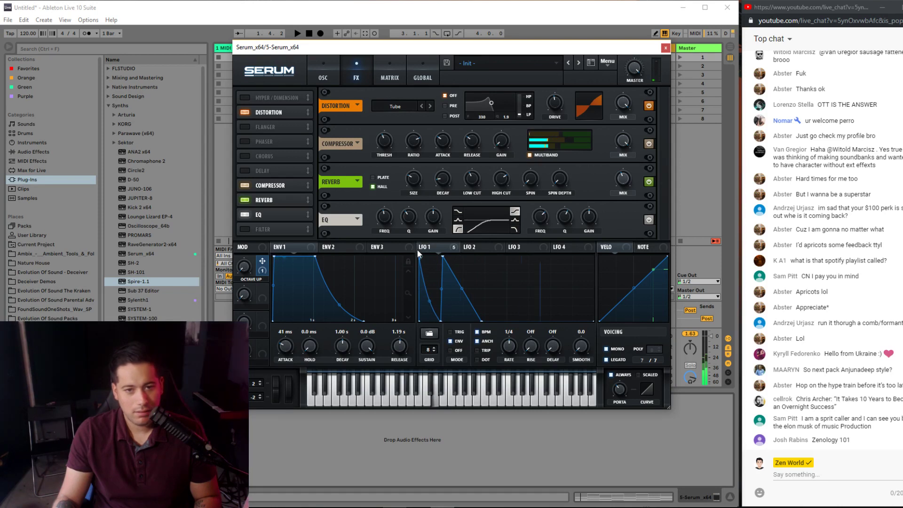
pyautogui.moveTo(481, 320); pyautogui.dragTo(503, 327)
pyautogui.moveTo(434, 287); pyautogui.dragTo(434, 283)
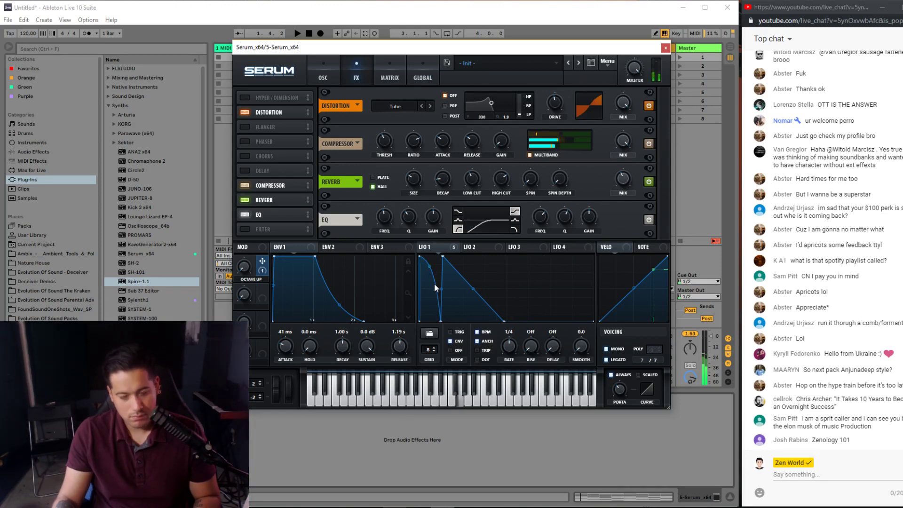
pyautogui.moveTo(442, 256); pyautogui.dragTo(450, 253)
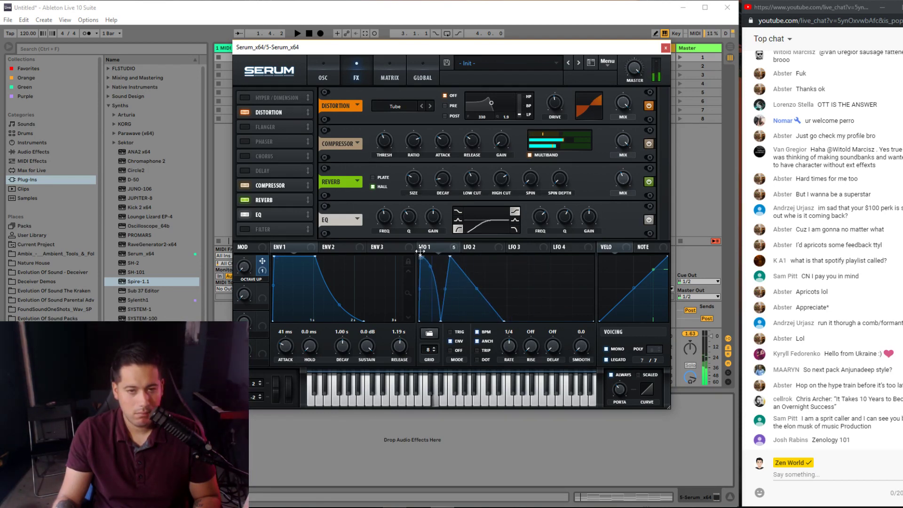
pyautogui.moveTo(450, 256); pyautogui.dragTo(444, 268)
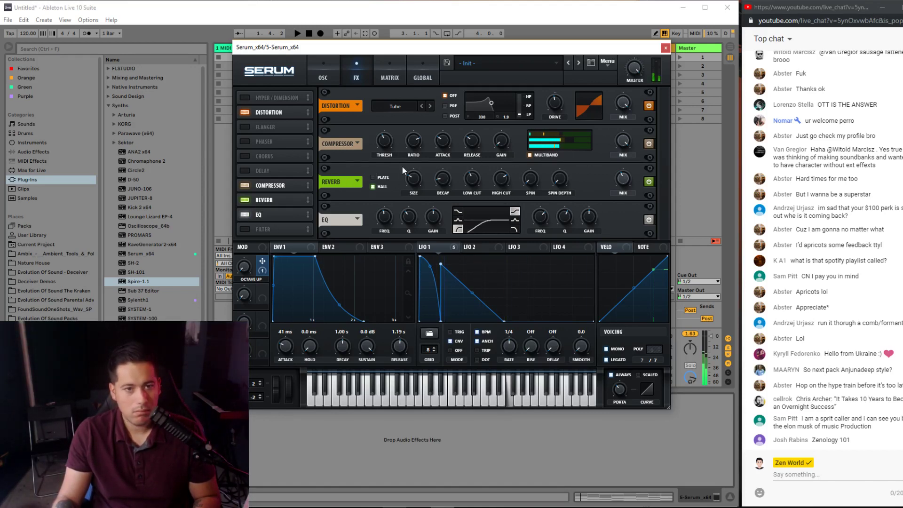
# - Turn off the EQ effect and try a third peak in LFO 1 after shortening the second peak's fall
pyautogui.click(244, 215)
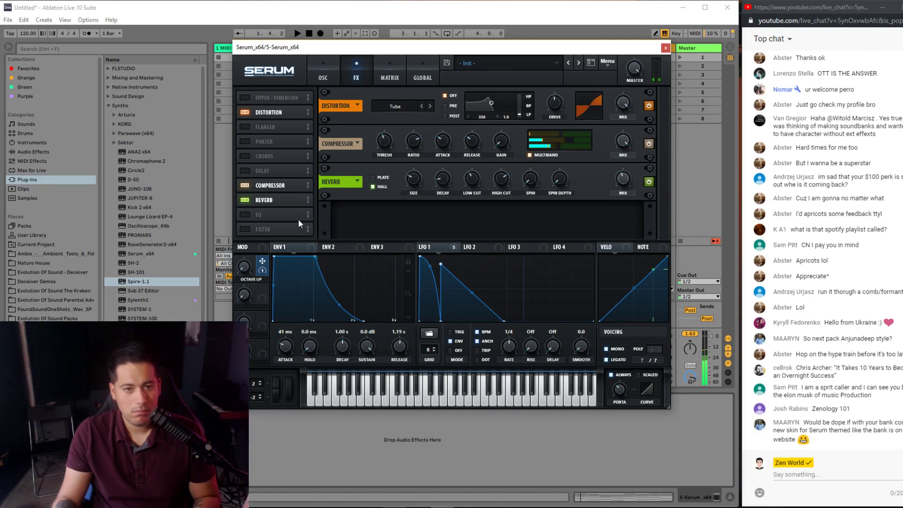
pyautogui.moveTo(504, 322); pyautogui.dragTo(462, 322)
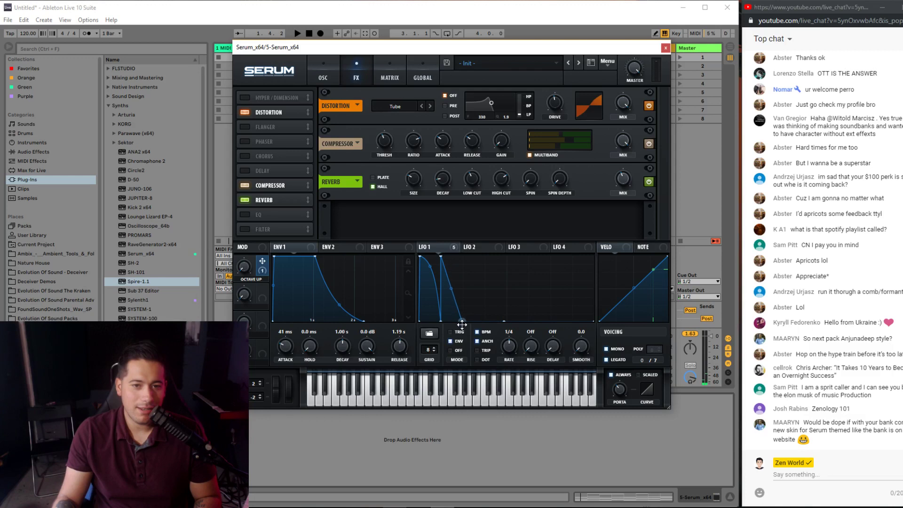
pyautogui.doubleClick(463, 257)
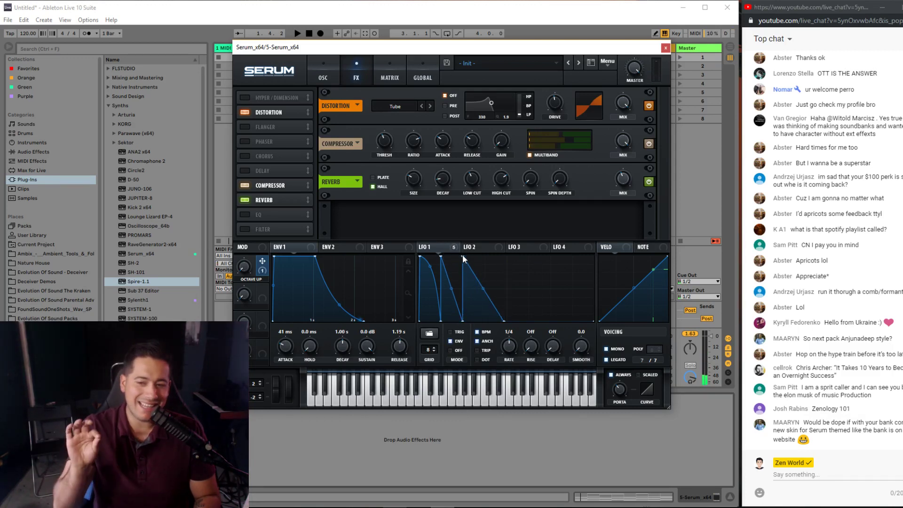
pyautogui.doubleClick(463, 257)
# - Stretch the fall of LFO 1's second peak to the end of the cycle and bow the first fall further outward
pyautogui.moveTo(440, 257); pyautogui.dragTo(445, 254)
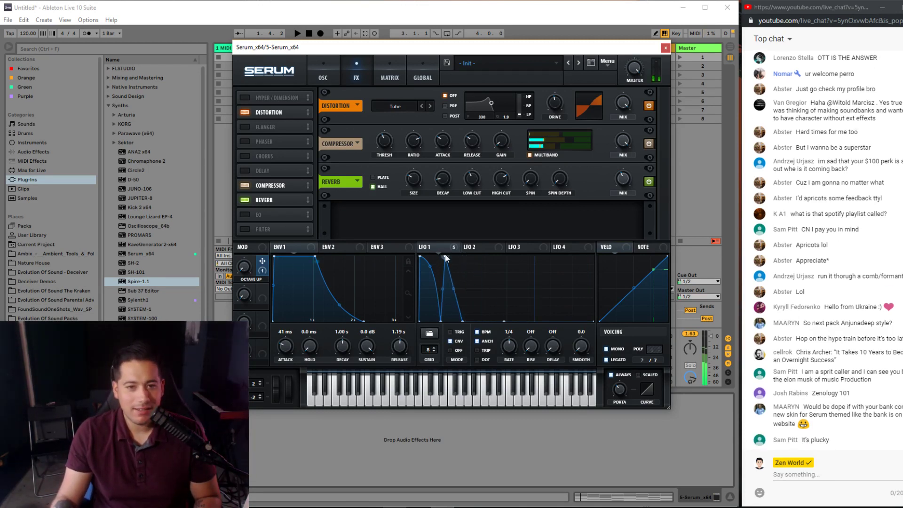
pyautogui.moveTo(462, 321); pyautogui.dragTo(591, 325)
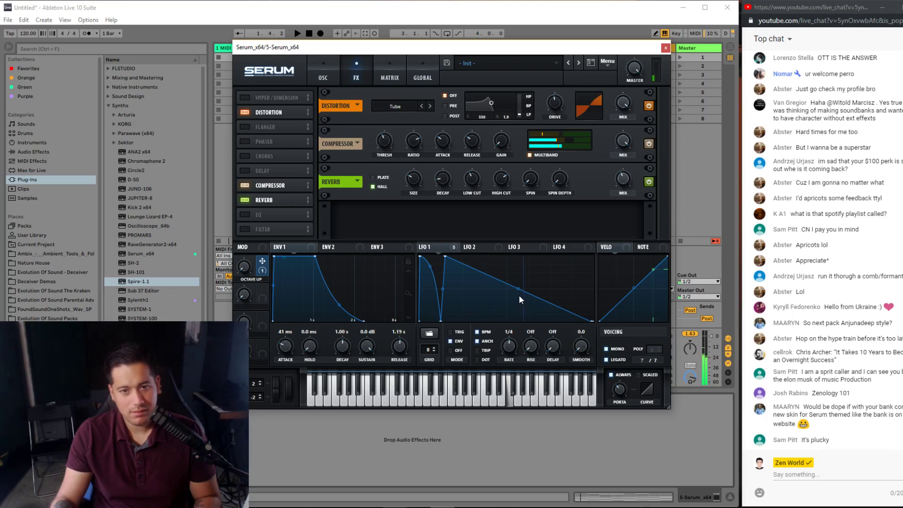
pyautogui.moveTo(429, 267)
pyautogui.mouseDown()
pyautogui.moveTo(420, 283)
pyautogui.moveTo(444, 261)
pyautogui.mouseUp()
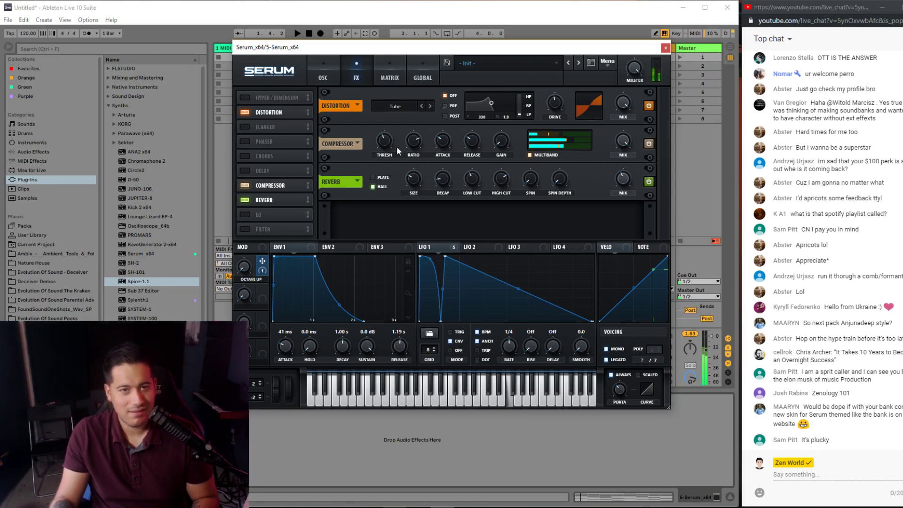
# - Try LFO 1's second peak later in the cycle and bring it back almost directly above the dip
pyautogui.click(329, 68)
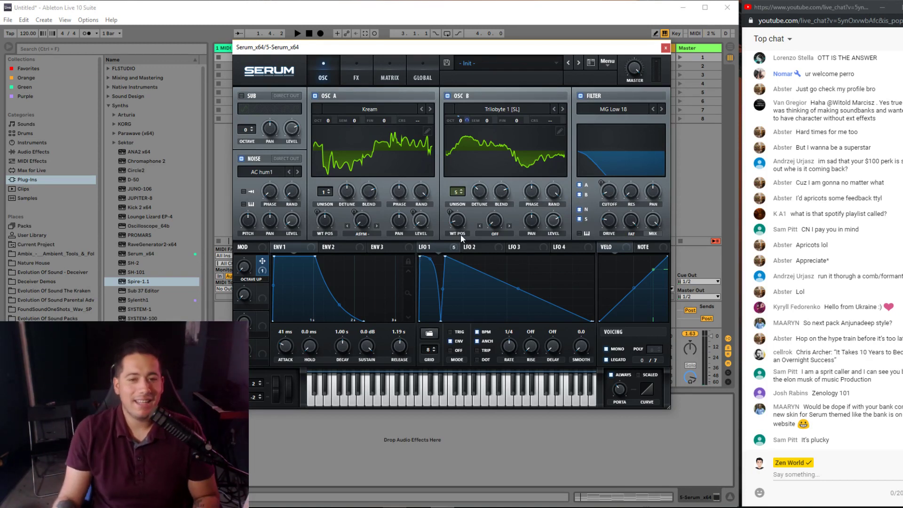
pyautogui.moveTo(447, 255); pyautogui.dragTo(473, 256)
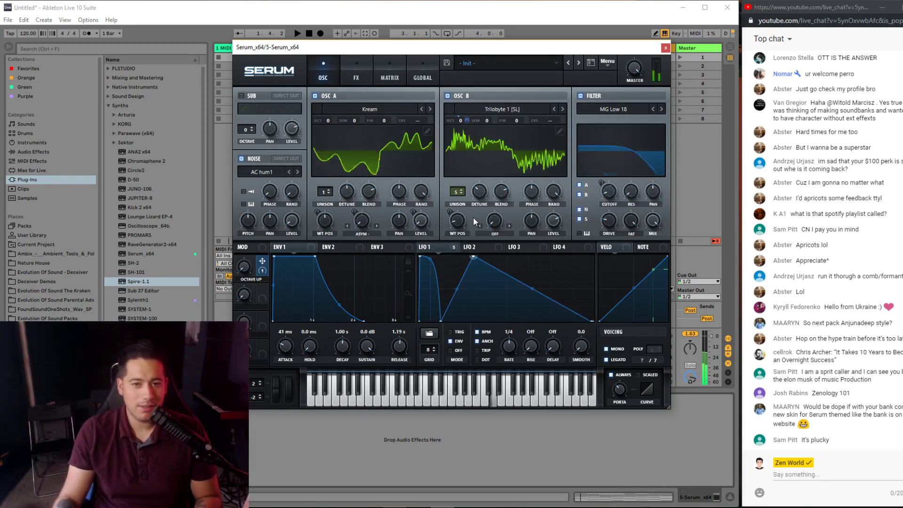
pyautogui.moveTo(473, 217); pyautogui.dragTo(471, 216)
pyautogui.moveTo(457, 218); pyautogui.dragTo(444, 210)
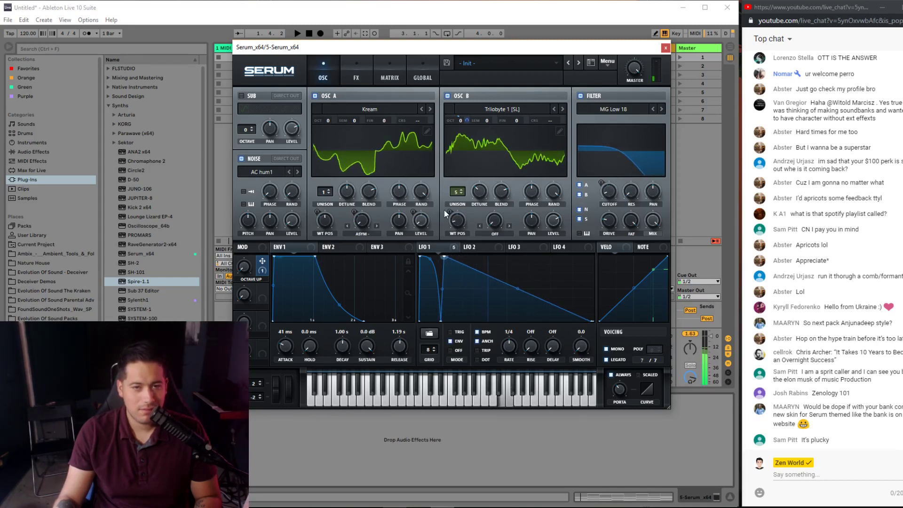
# - Turn off the distortion effect and return to the oscillator view
pyautogui.moveTo(597, 194)
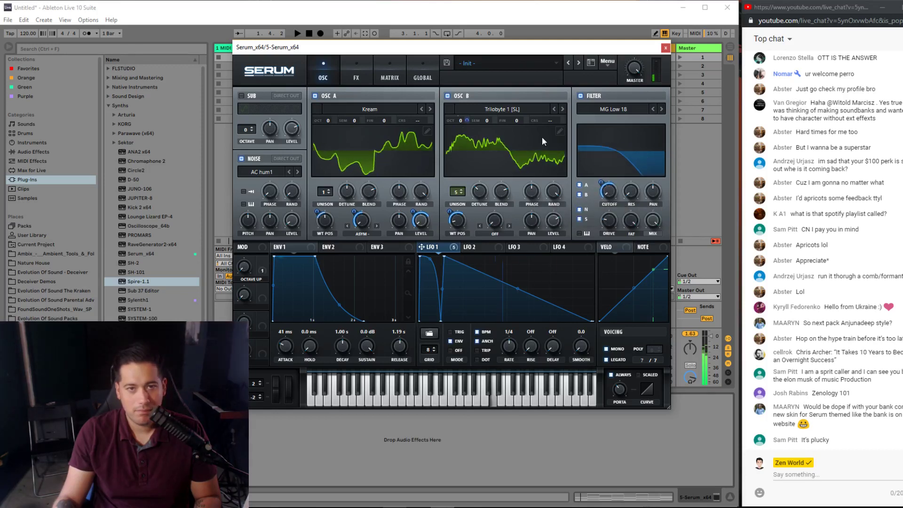
pyautogui.click(356, 76)
pyautogui.click(244, 112)
pyautogui.click(312, 78)
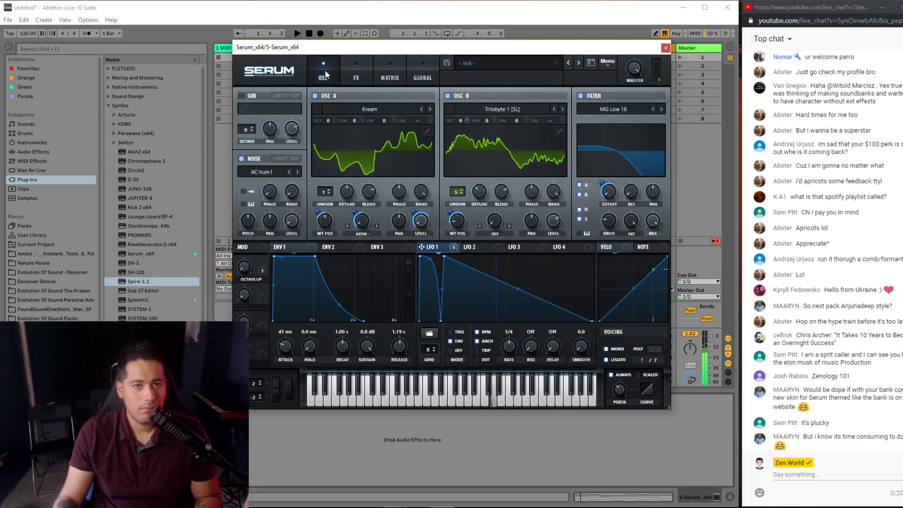
# - Shorten LFO 1's final fall to about three quarters of the cycle and set the filter type to MG Low 24
pyautogui.moveTo(477, 272); pyautogui.dragTo(531, 352)
pyautogui.moveTo(541, 321); pyautogui.dragTo(547, 322)
pyautogui.click(661, 109)
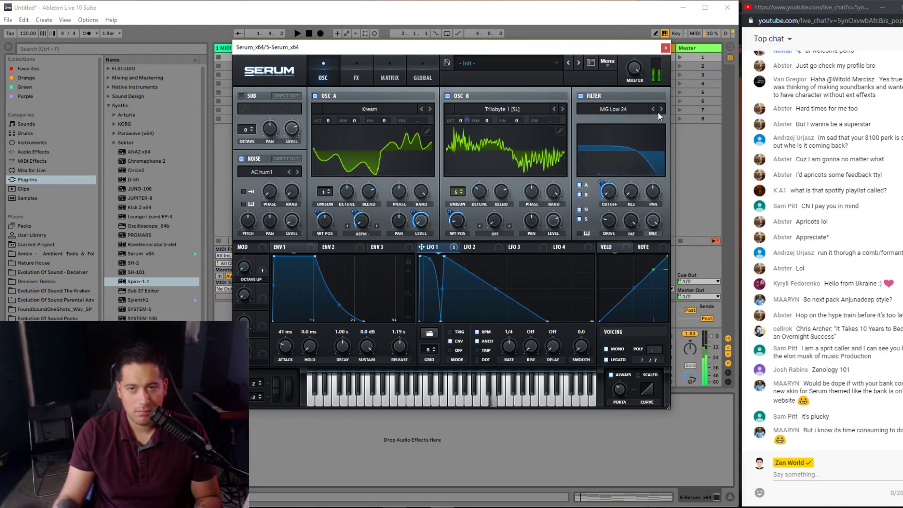
# - Disable Mono, Legato and Always portamento in the voicing, and adjust LFO 1's modulation amount on the filter cutoff
pyautogui.moveTo(599, 190)
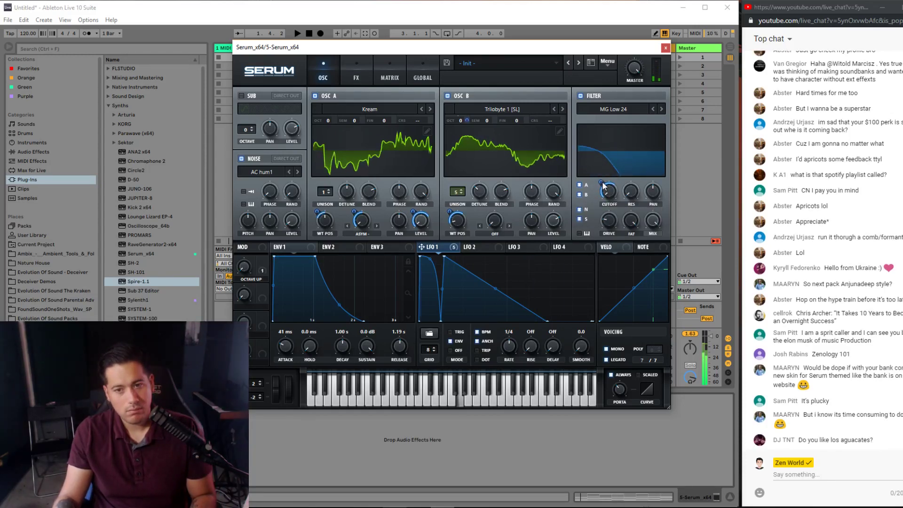
pyautogui.click(611, 359)
pyautogui.click(611, 374)
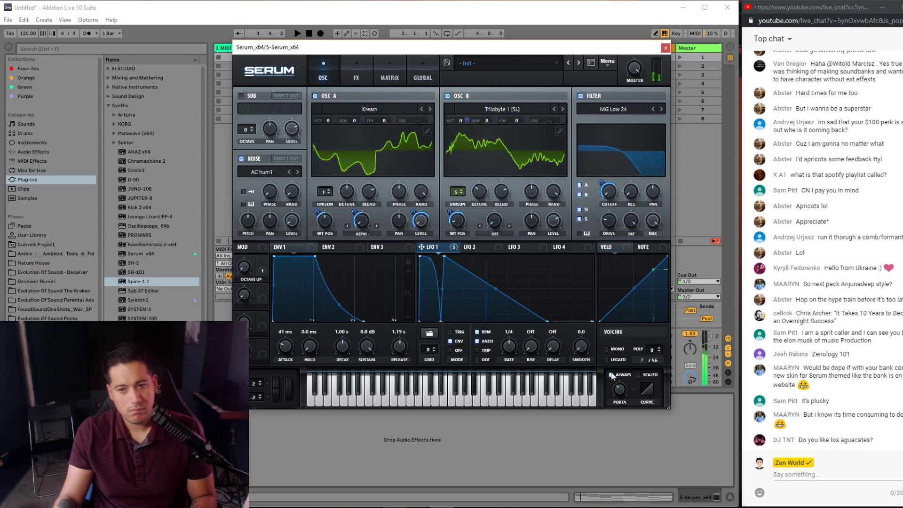
pyautogui.moveTo(617, 389); pyautogui.dragTo(603, 401)
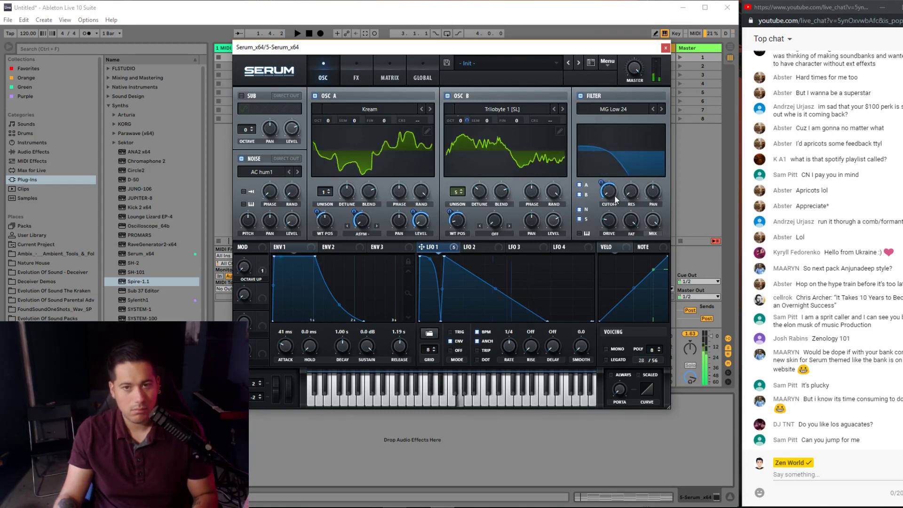
pyautogui.moveTo(602, 182)
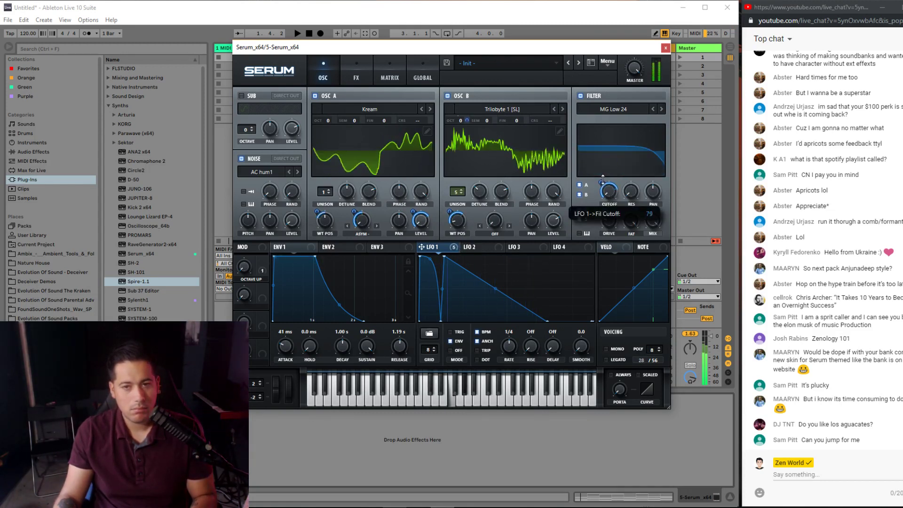
pyautogui.scroll(-3, 602, 181)
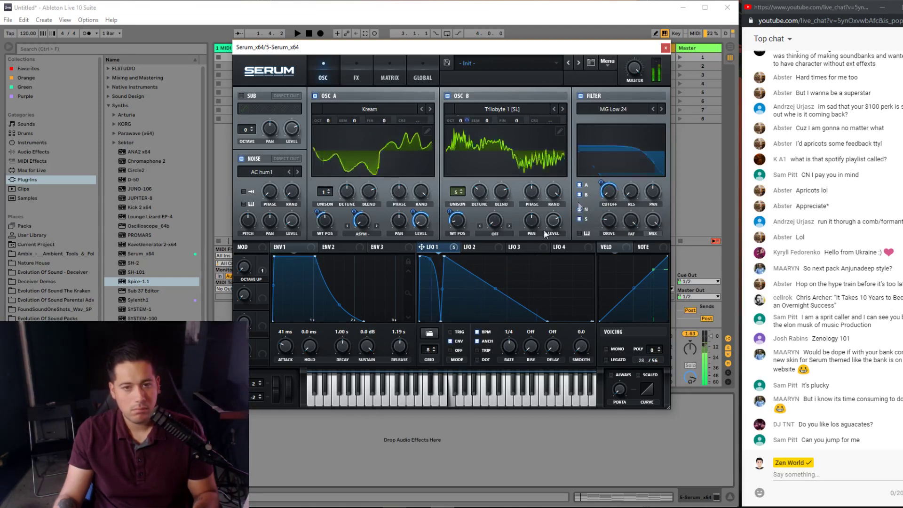
# - Shorten LFO 1's first fall and shift the second peak earlier so it sits directly above the dip
pyautogui.moveTo(444, 256)
pyautogui.mouseDown()
pyautogui.moveTo(454, 254)
pyautogui.moveTo(440, 248)
pyautogui.mouseUp()
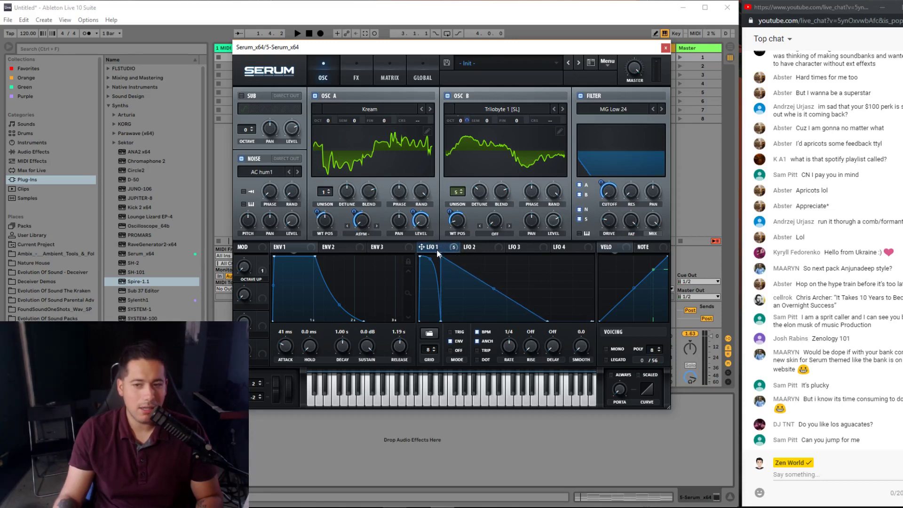
pyautogui.moveTo(441, 320); pyautogui.dragTo(435, 330)
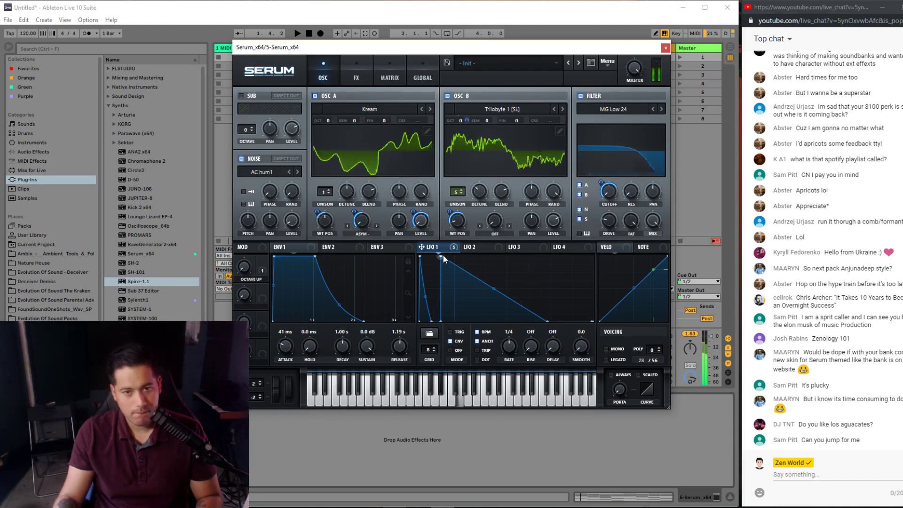
pyautogui.moveTo(440, 321); pyautogui.dragTo(431, 321)
pyautogui.moveTo(446, 260); pyautogui.dragTo(431, 252)
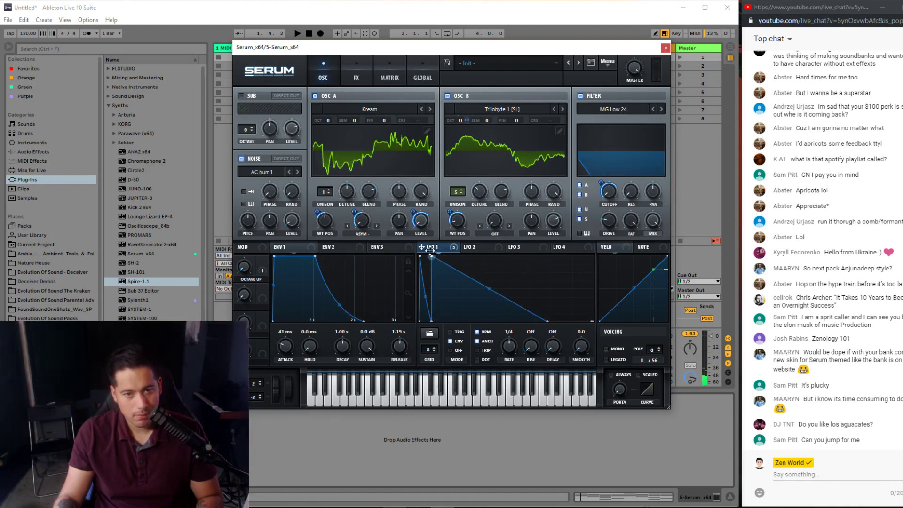
pyautogui.rightClick(430, 257)
pyautogui.press('Escape')
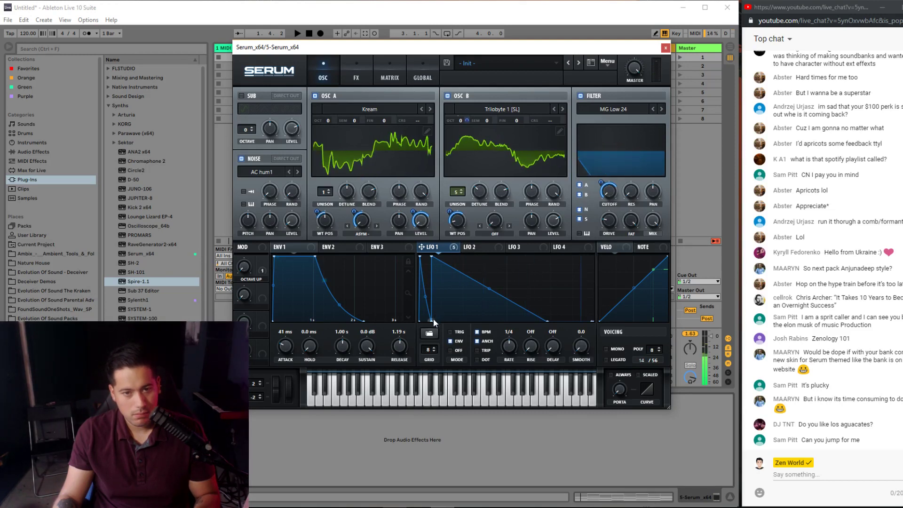
# - Move LFO 1's second peak slightly later and raise the dip between the two peaks to about half height
pyautogui.moveTo(432, 257); pyautogui.dragTo(445, 253)
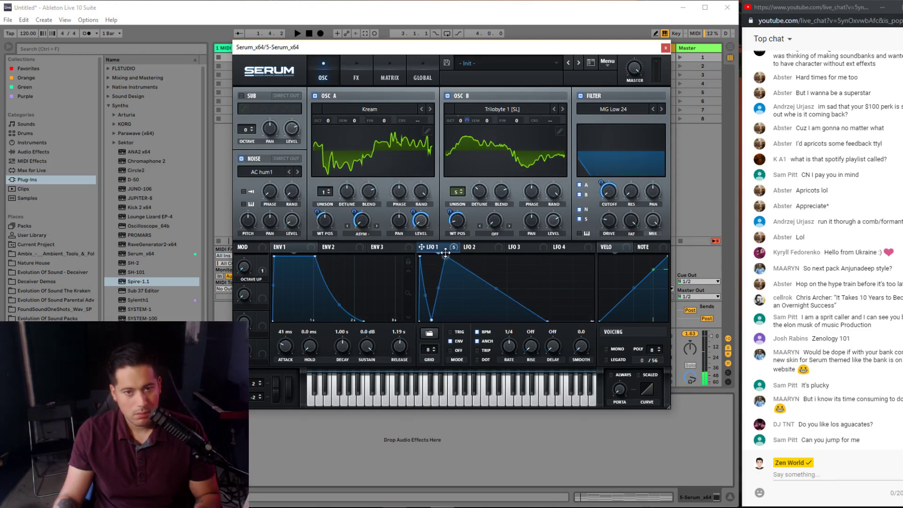
pyautogui.moveTo(441, 325); pyautogui.dragTo(444, 326)
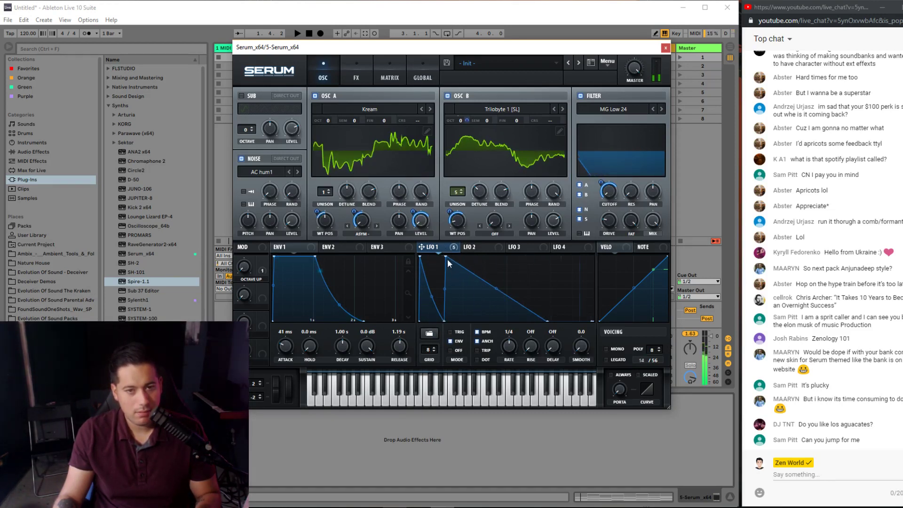
pyautogui.moveTo(446, 257); pyautogui.dragTo(444, 257)
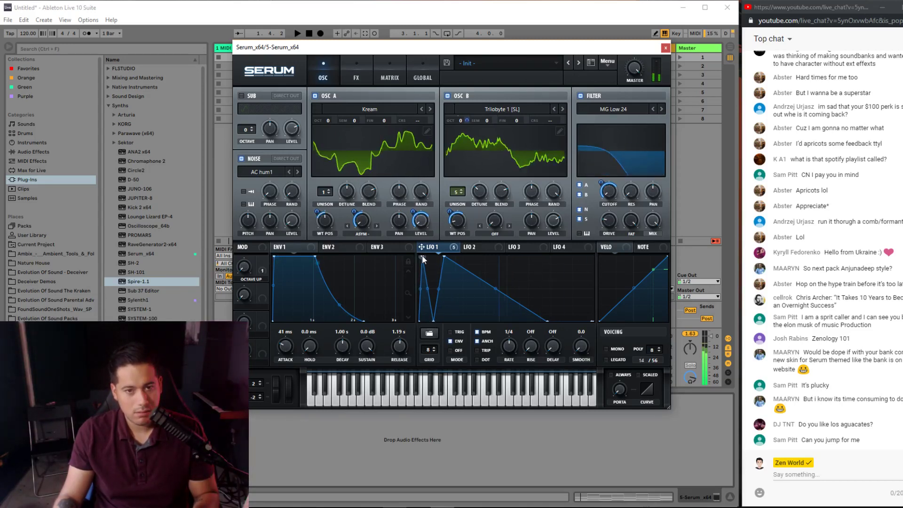
pyautogui.moveTo(430, 318); pyautogui.dragTo(436, 289)
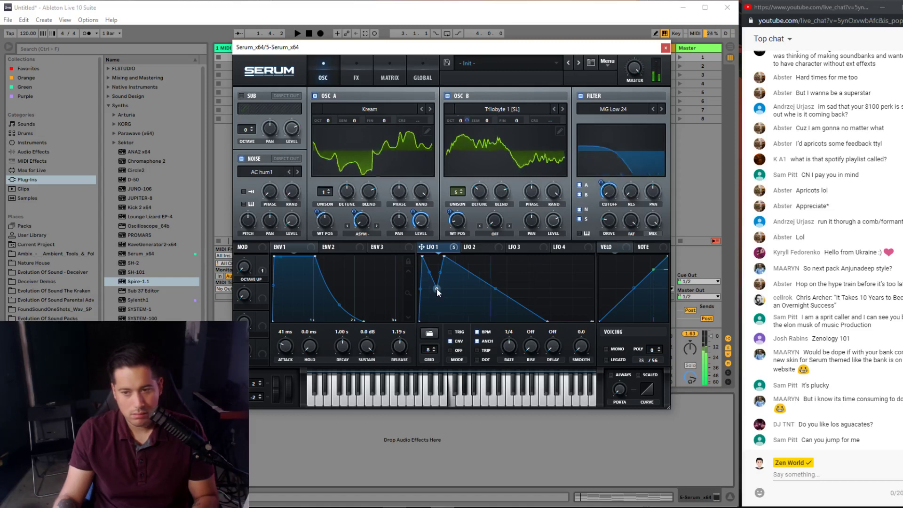
pyautogui.moveTo(437, 295)
pyautogui.mouseDown()
pyautogui.moveTo(438, 320)
pyautogui.moveTo(438, 293)
pyautogui.mouseUp()
# - Set Envelope 1's attack to 232 ms and lower the dip between LFO 1's peaks to zero
pyautogui.moveTo(294, 354); pyautogui.dragTo(292, 344)
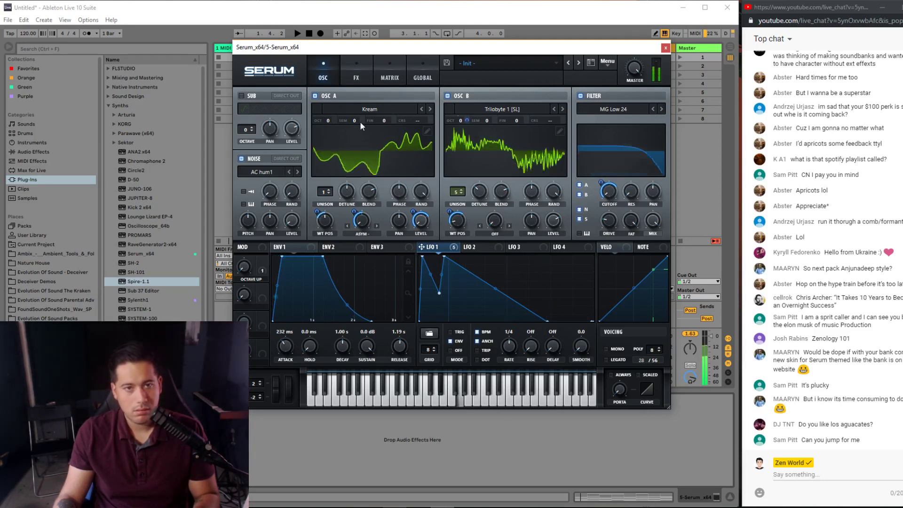
pyautogui.click(357, 78)
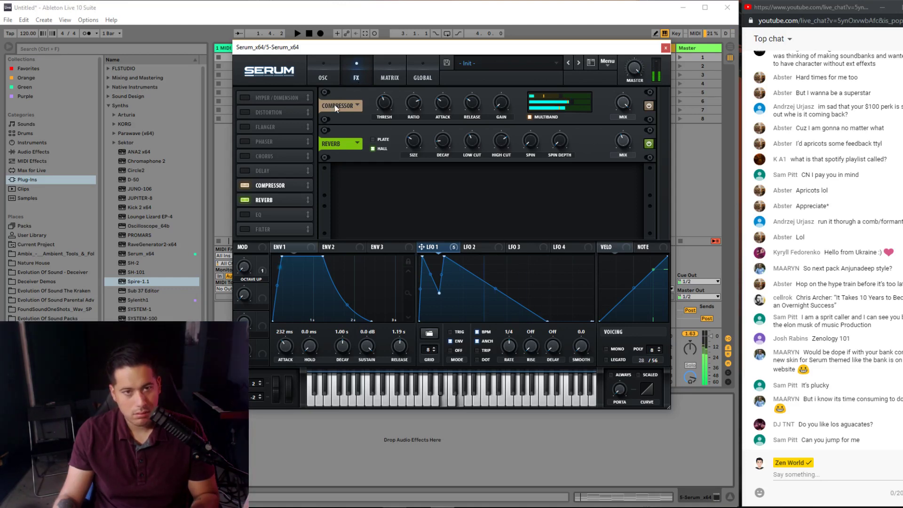
pyautogui.click(318, 73)
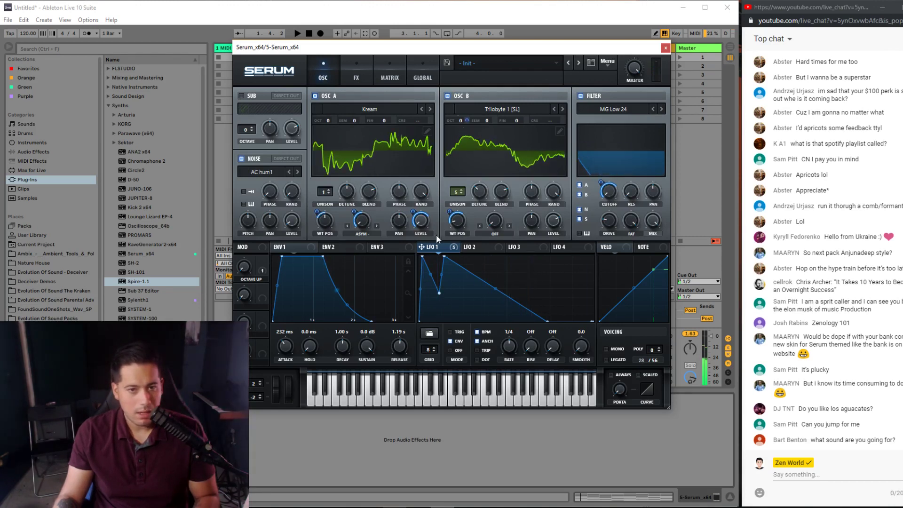
pyautogui.moveTo(439, 296); pyautogui.dragTo(442, 320)
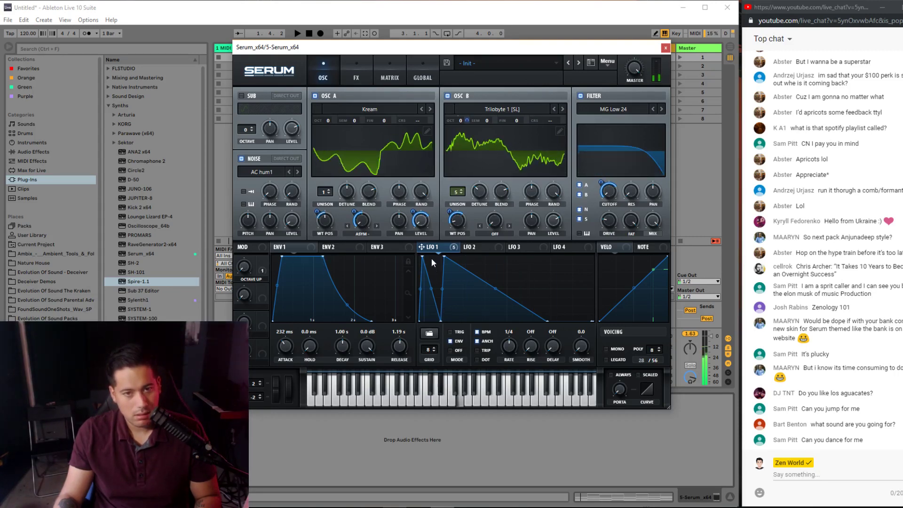
# - Enable the EQ in the effects chain, placed after the reverb
pyautogui.click(356, 74)
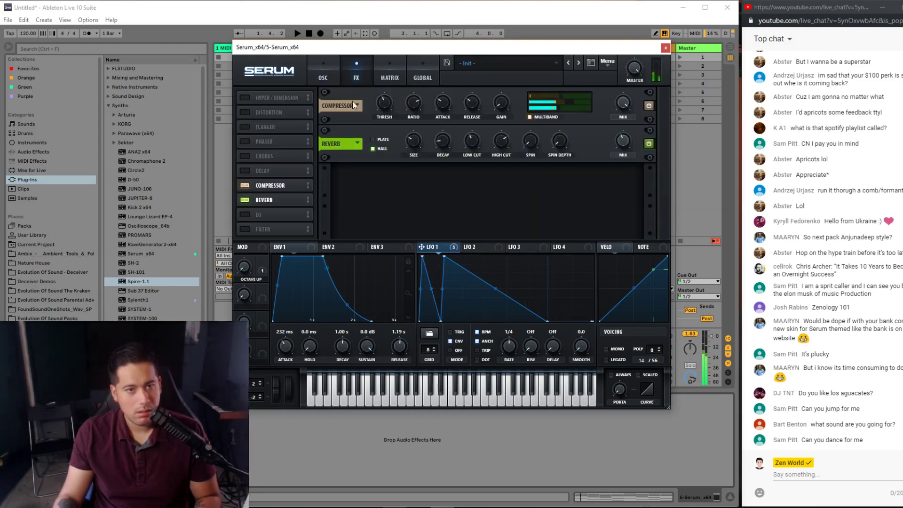
pyautogui.click(256, 215)
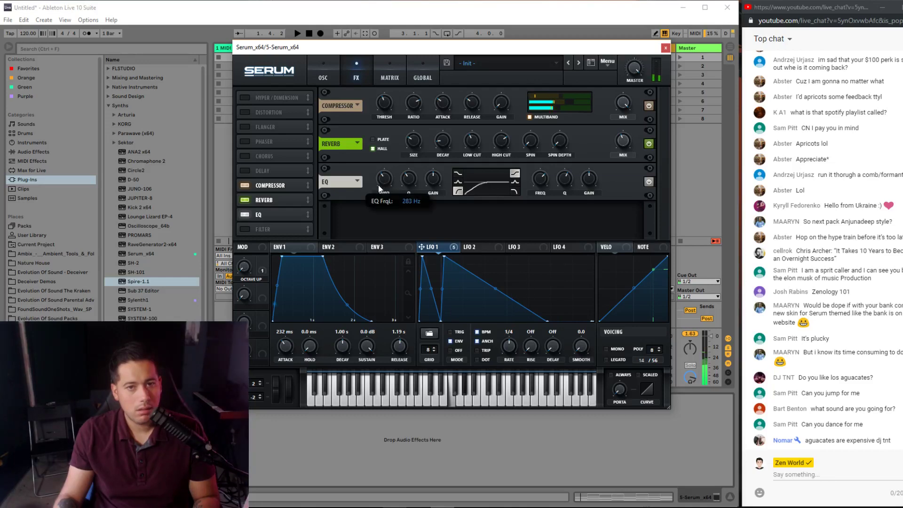
pyautogui.click(323, 74)
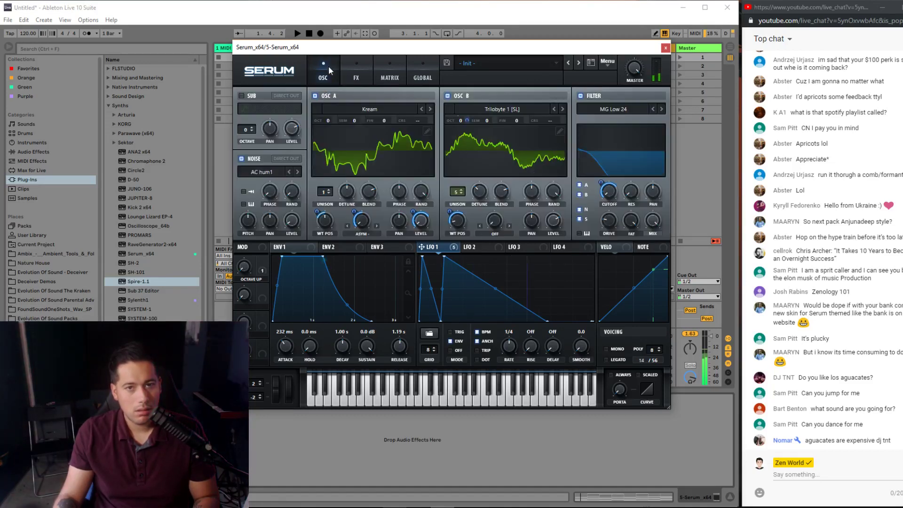
pyautogui.click(356, 74)
# - Audition the patch without the compressor, reduce LFO 1 to a single descending ramp starting at full height, and re-enable the compressor
pyautogui.click(245, 185)
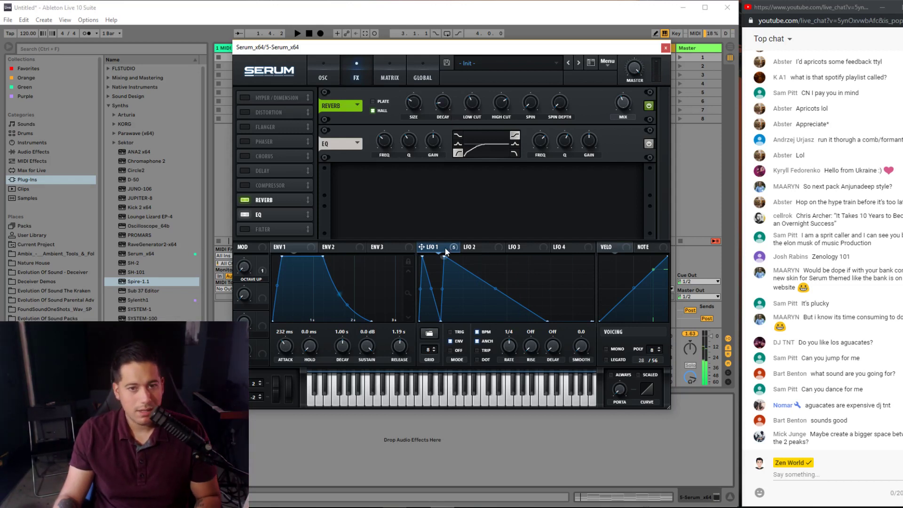
pyautogui.moveTo(423, 260); pyautogui.dragTo(416, 257)
pyautogui.moveTo(442, 321); pyautogui.dragTo(444, 258)
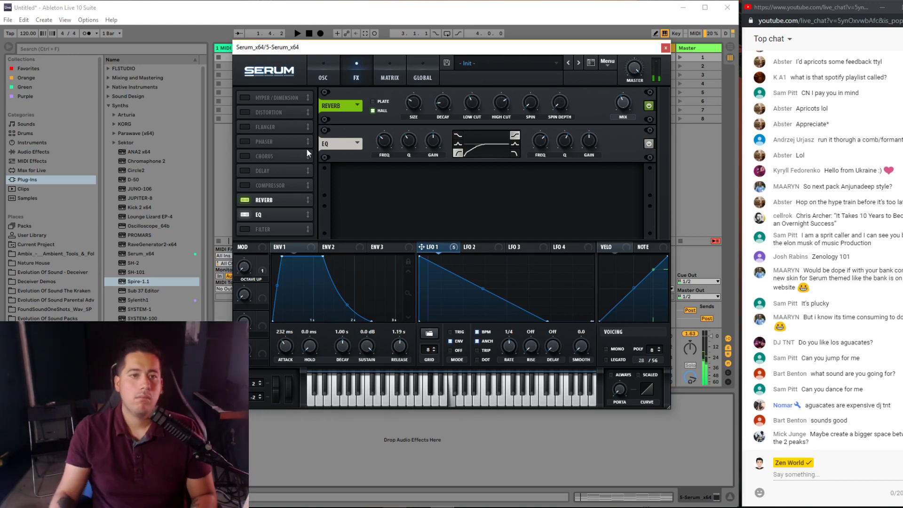
pyautogui.click(244, 185)
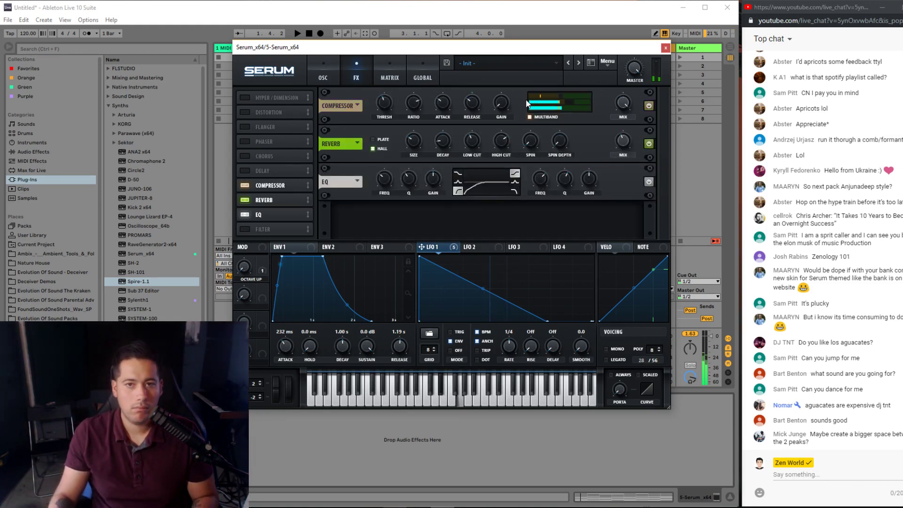
# - Raise the compressor gain slightly and restore LFO 1's dip and second peak, both aligned on the first grid division
pyautogui.moveTo(506, 95); pyautogui.dragTo(509, 84)
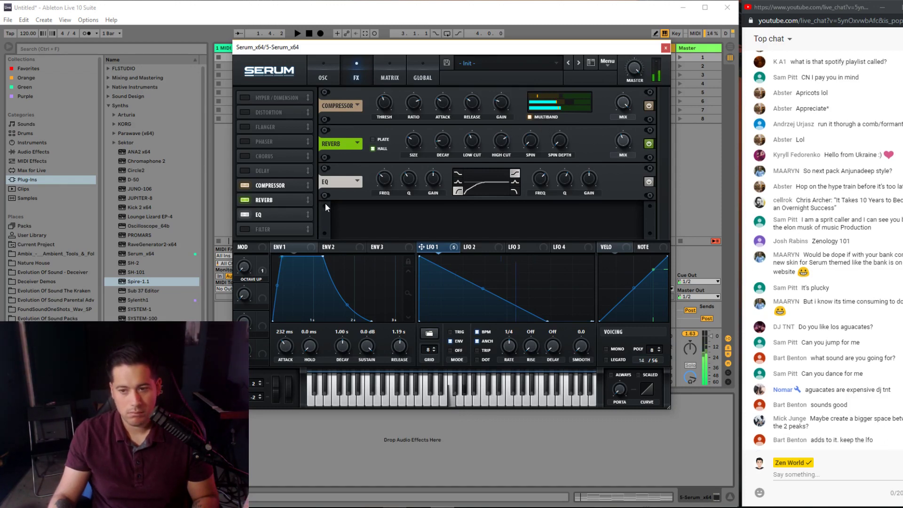
pyautogui.moveTo(483, 289); pyautogui.dragTo(452, 256)
pyautogui.press('space')
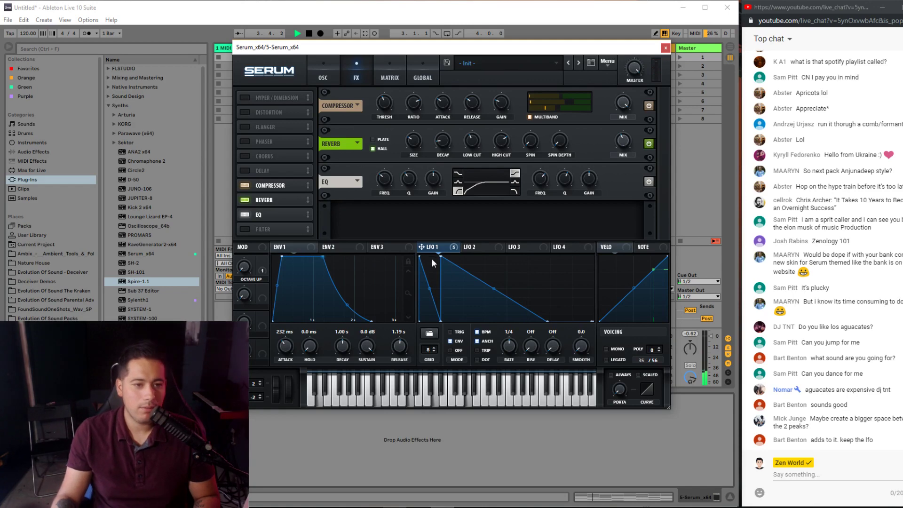
pyautogui.press('space')
# - Play the Pad 1 clip on the Serum track and inspect its MIDI notes in an enlarged clip view
pyautogui.moveTo(287, 47); pyautogui.dragTo(457, 101)
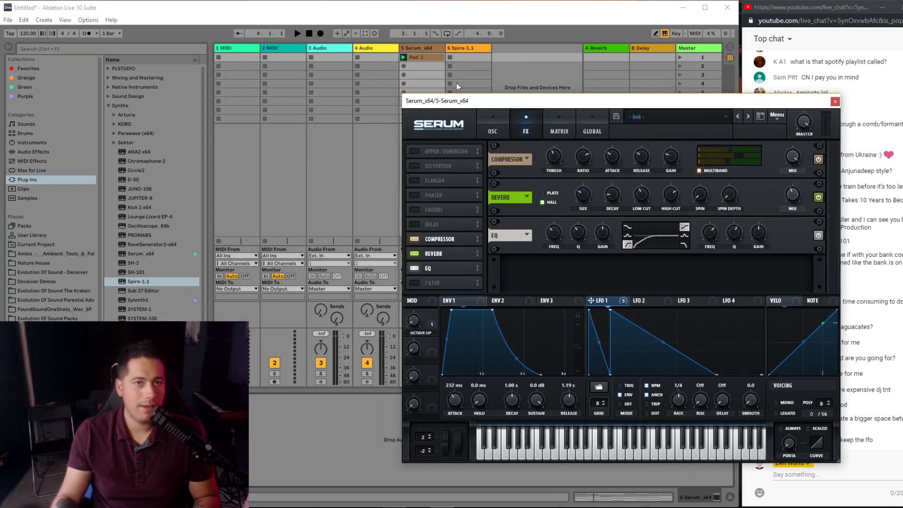
pyautogui.click(403, 57)
pyautogui.click(418, 58)
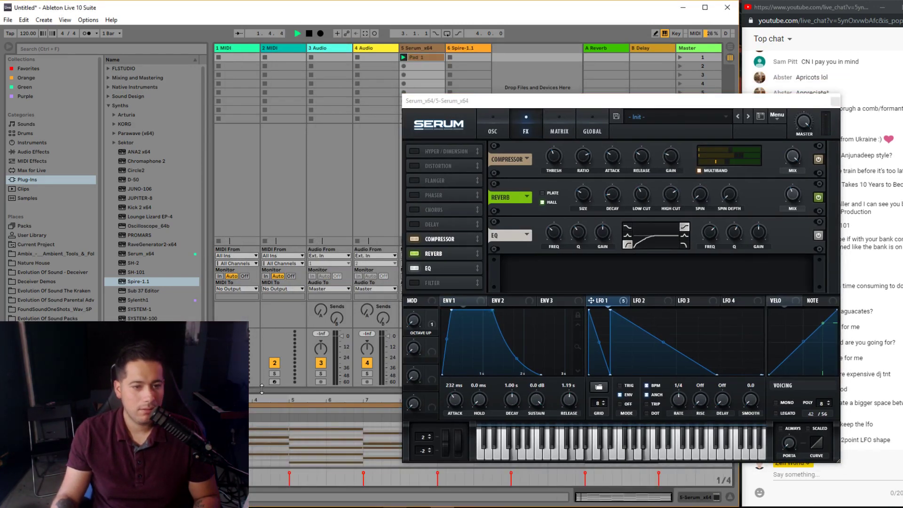
pyautogui.moveTo(262, 388); pyautogui.dragTo(262, 257)
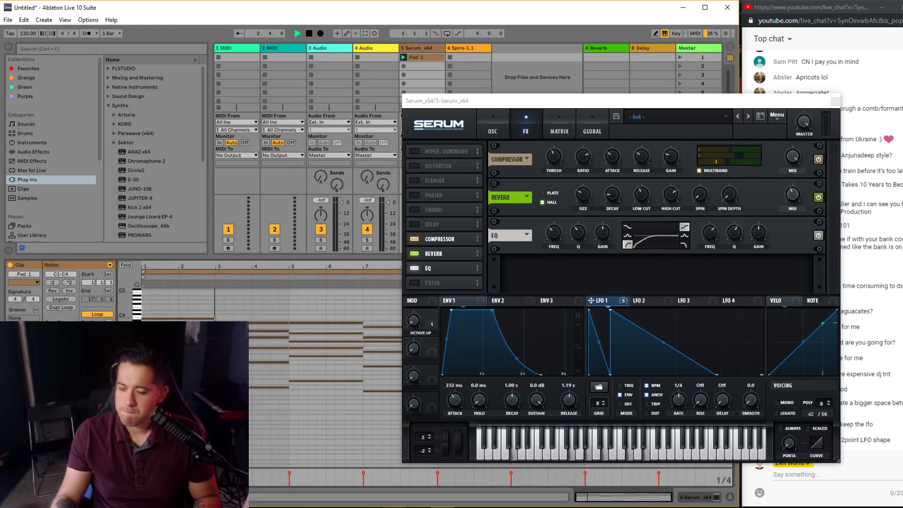
pyautogui.moveTo(574, 102); pyautogui.dragTo(421, 81)
pyautogui.moveTo(242, 253); pyautogui.dragTo(242, 489)
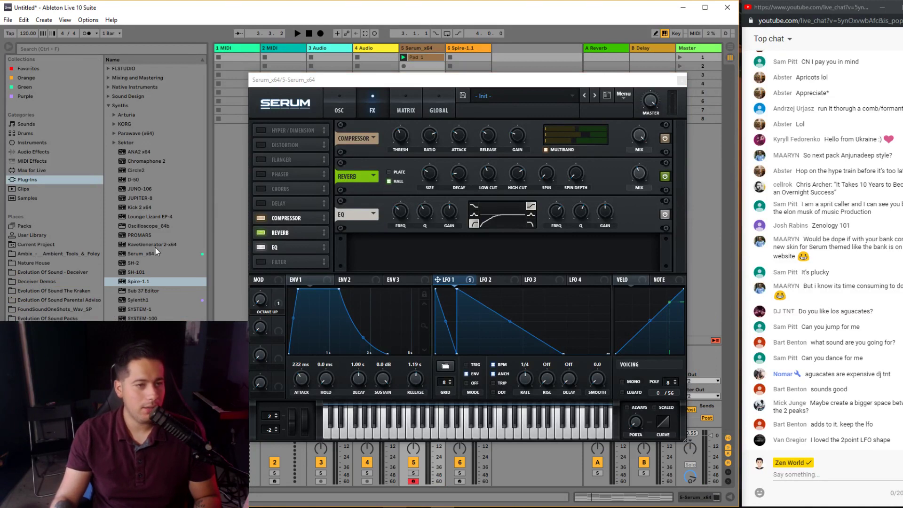
# - Replace the Serum track's Pad 1 clip with a Lead 1 MIDI clip from the Trance folder under Inspiration, and play it
pyautogui.click(45, 318)
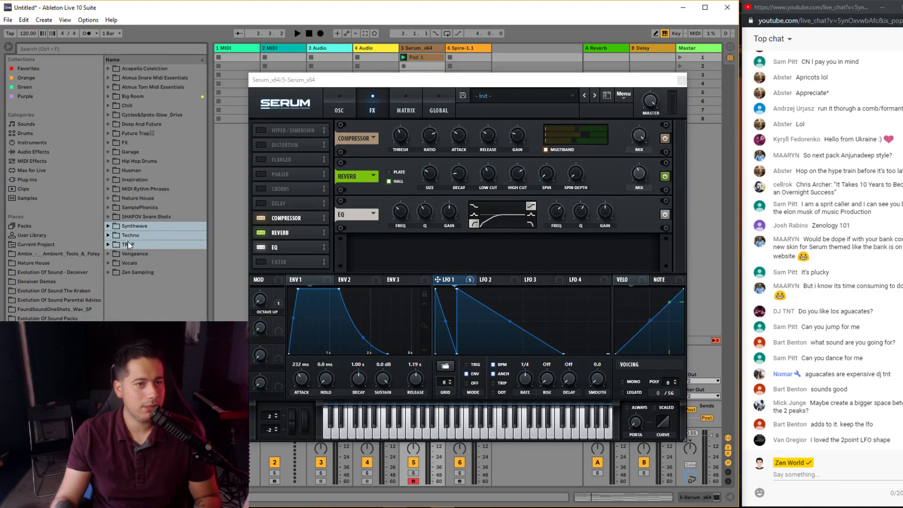
pyautogui.click(110, 181)
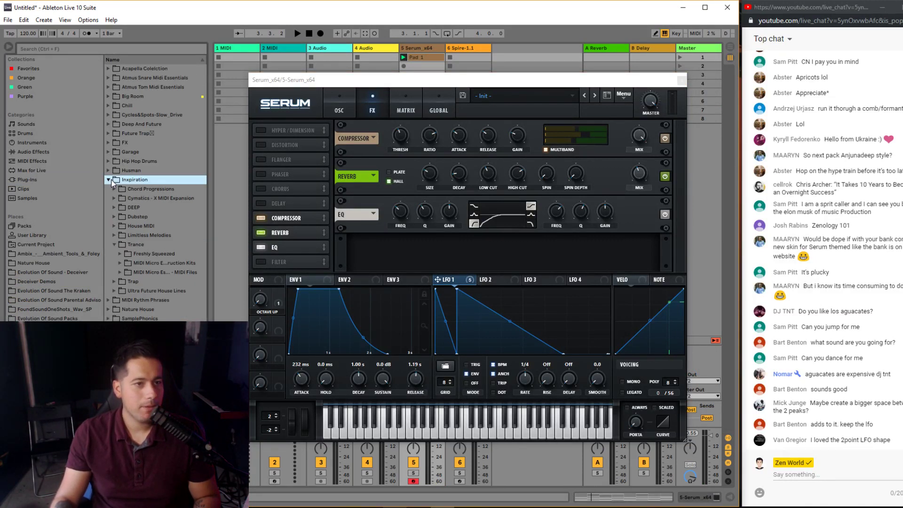
pyautogui.click(120, 272)
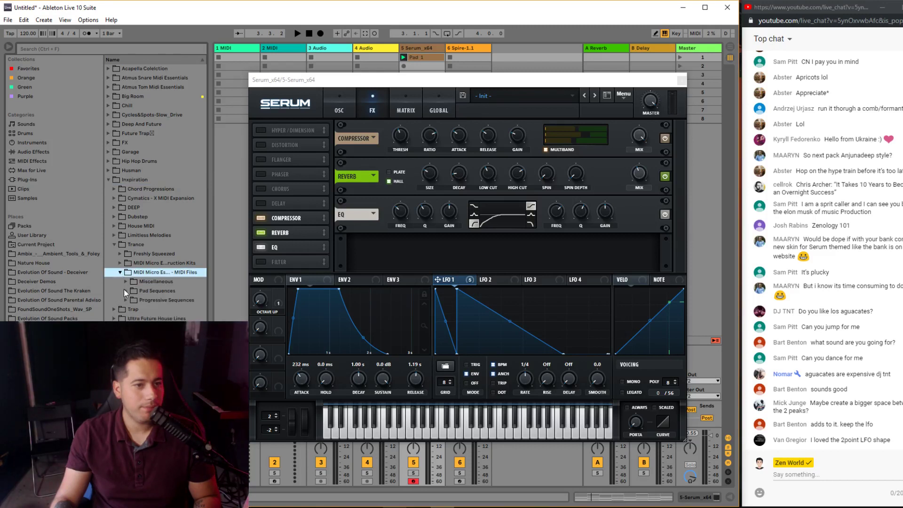
pyautogui.click(125, 290)
pyautogui.click(134, 290)
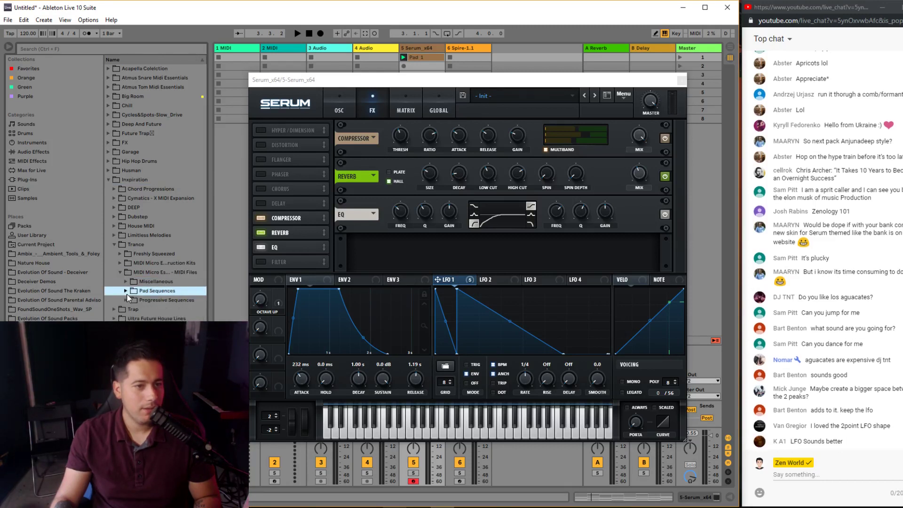
pyautogui.click(120, 272)
pyautogui.click(120, 263)
pyautogui.scroll(-3, 146, 301)
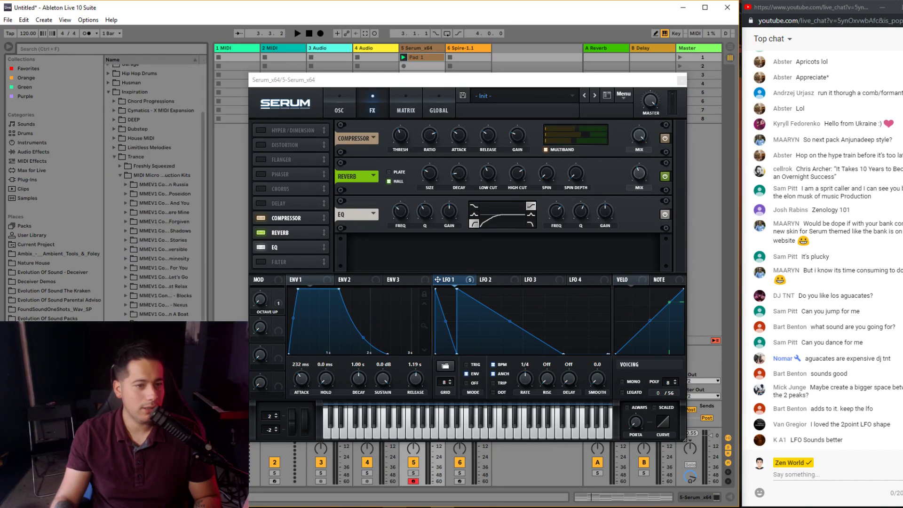
pyautogui.moveTo(301, 80); pyautogui.dragTo(410, 164)
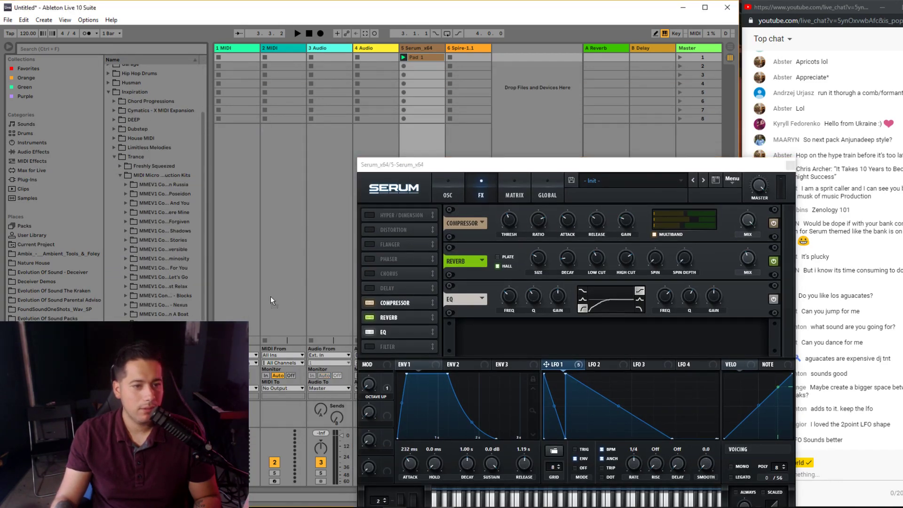
pyautogui.moveTo(423, 62); pyautogui.dragTo(422, 57)
pyautogui.press('space')
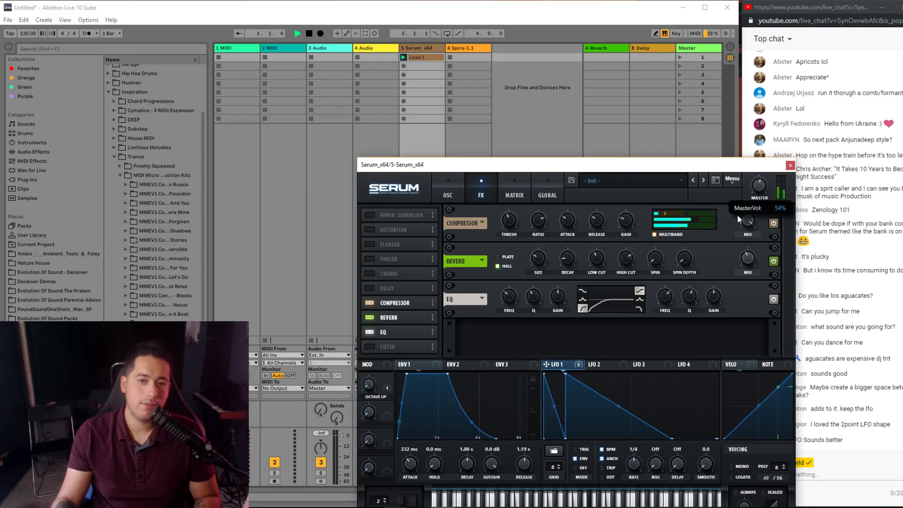
# - Shift LFO 1's dip and second peak later in small increments until both align on the second grid division
pyautogui.moveTo(614, 166); pyautogui.dragTo(415, 85)
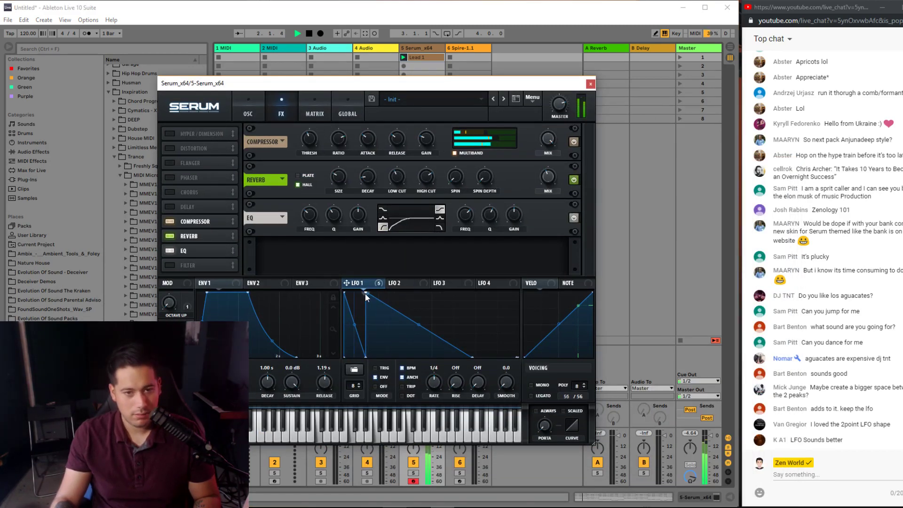
pyautogui.moveTo(365, 294); pyautogui.dragTo(373, 293)
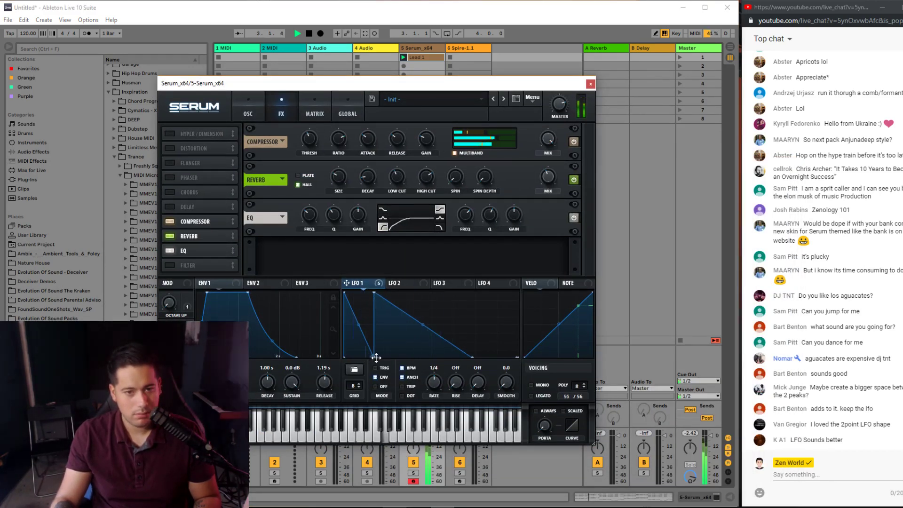
pyautogui.moveTo(374, 297); pyautogui.dragTo(382, 283)
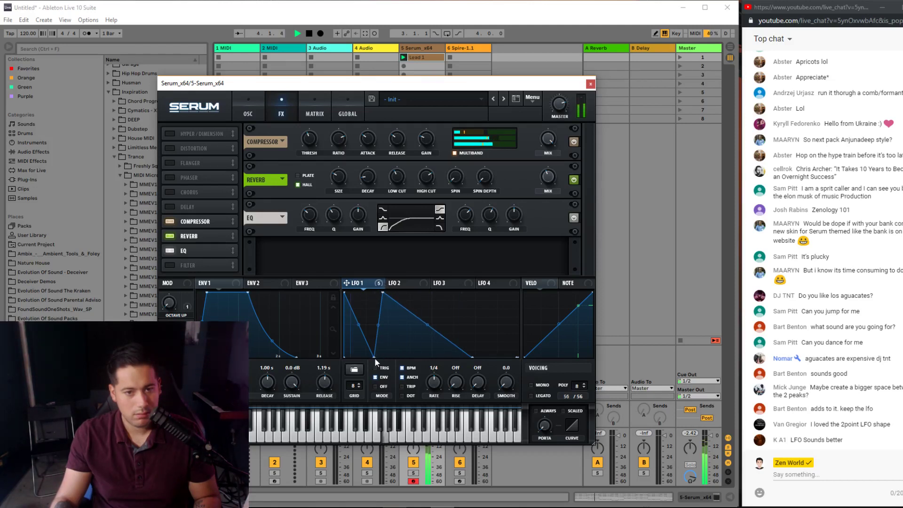
pyautogui.moveTo(372, 356); pyautogui.dragTo(382, 356)
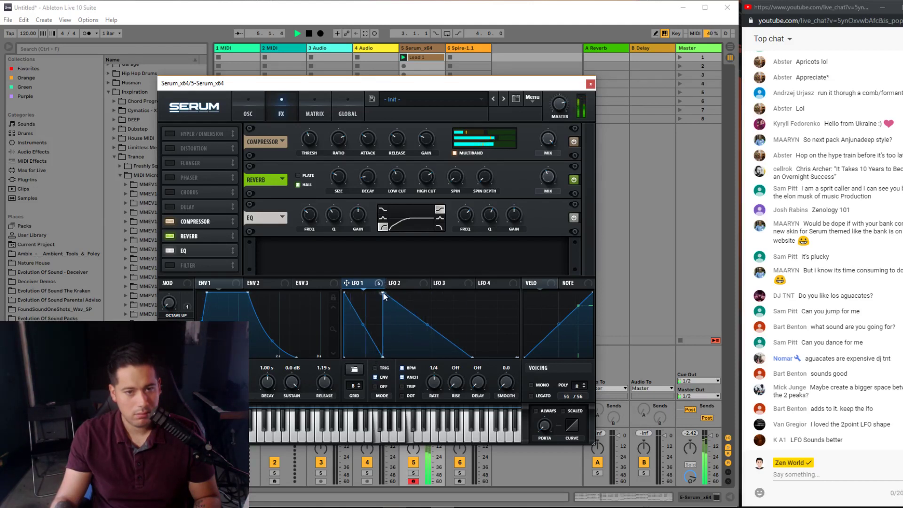
pyautogui.moveTo(383, 293); pyautogui.dragTo(387, 292)
pyautogui.moveTo(385, 358); pyautogui.dragTo(393, 359)
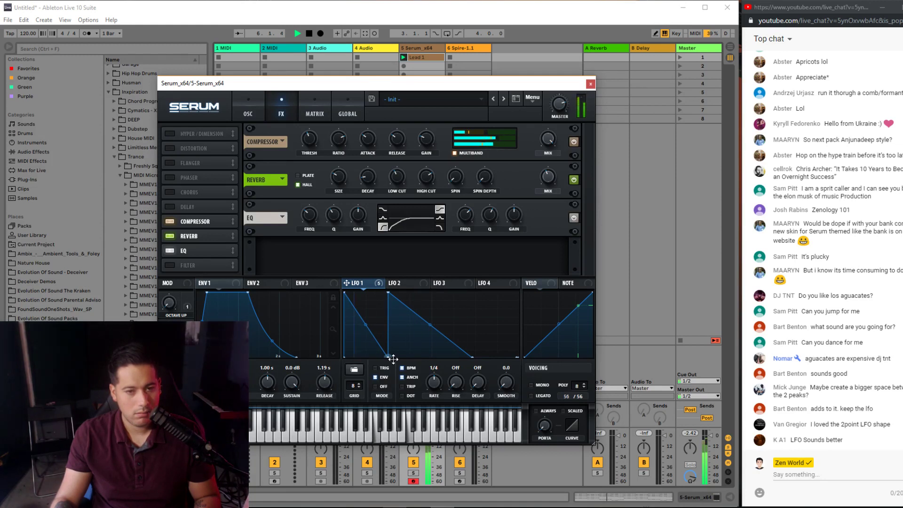
pyautogui.press('space')
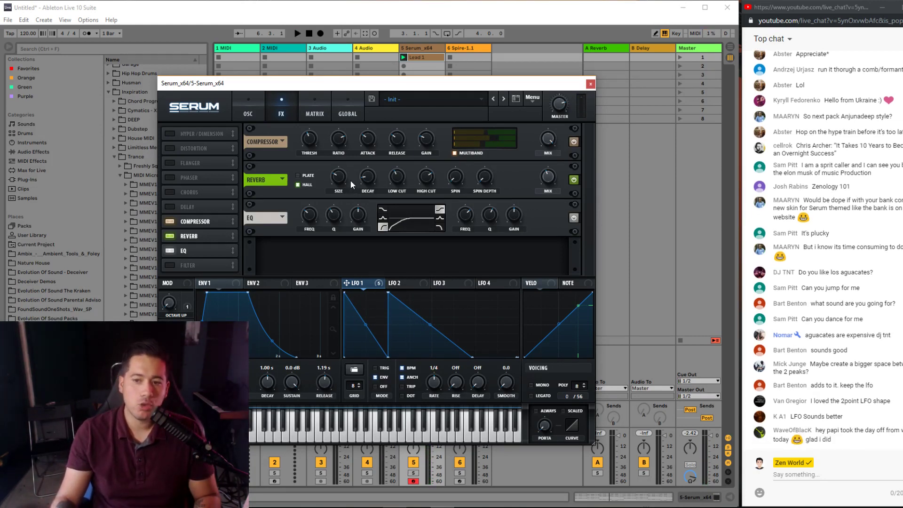
# - Shorten Envelope 1's attack to 61 ms while the lead clip plays
pyautogui.click(248, 111)
pyautogui.press('space')
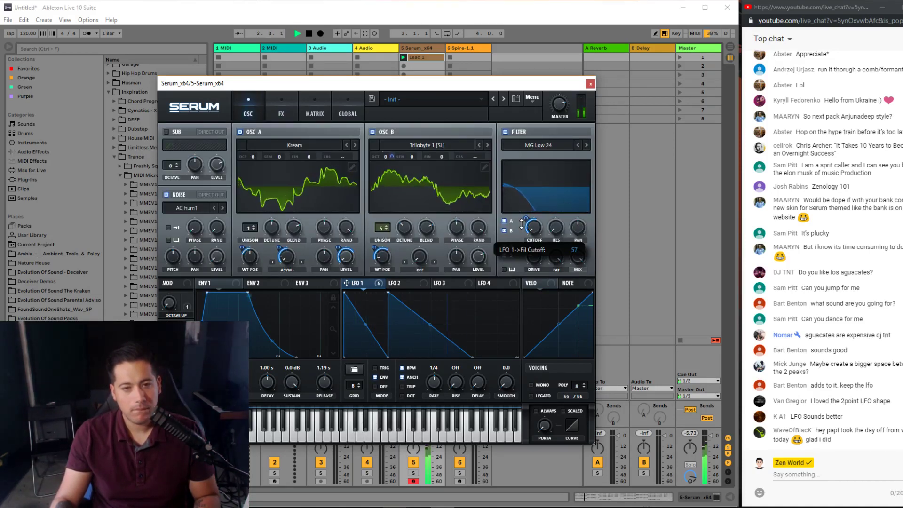
pyautogui.moveTo(207, 292); pyautogui.dragTo(199, 293)
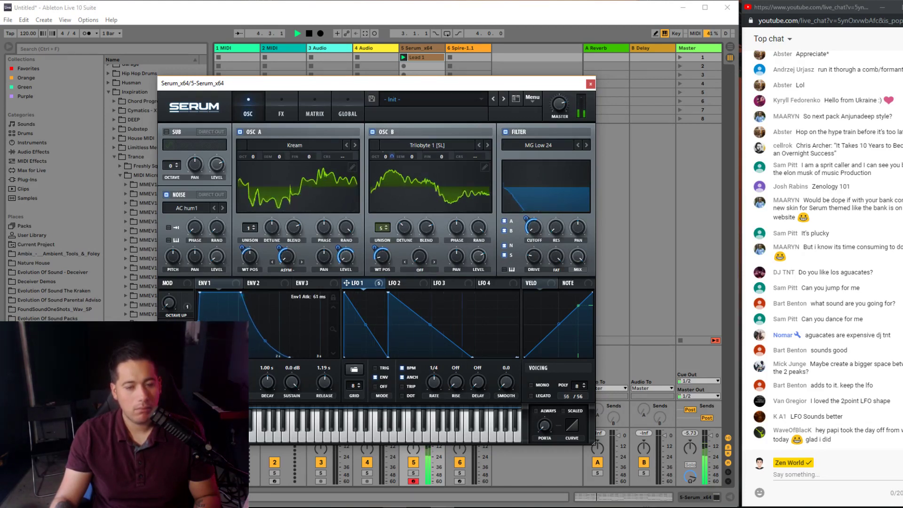
# - Turn off LFO 1's BPM sync and try free-running rates of about 2.0 Hz and 3.4 Hz
pyautogui.click(383, 368)
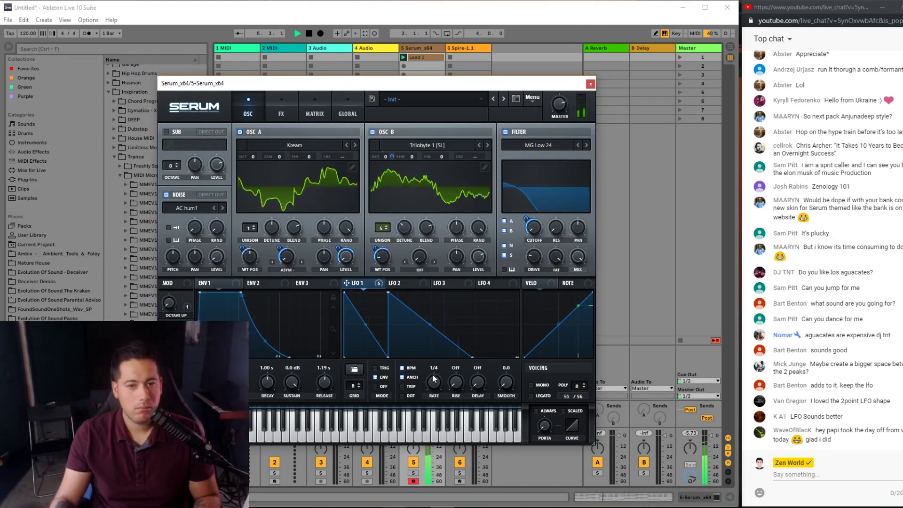
pyautogui.click(375, 377)
pyautogui.click(401, 368)
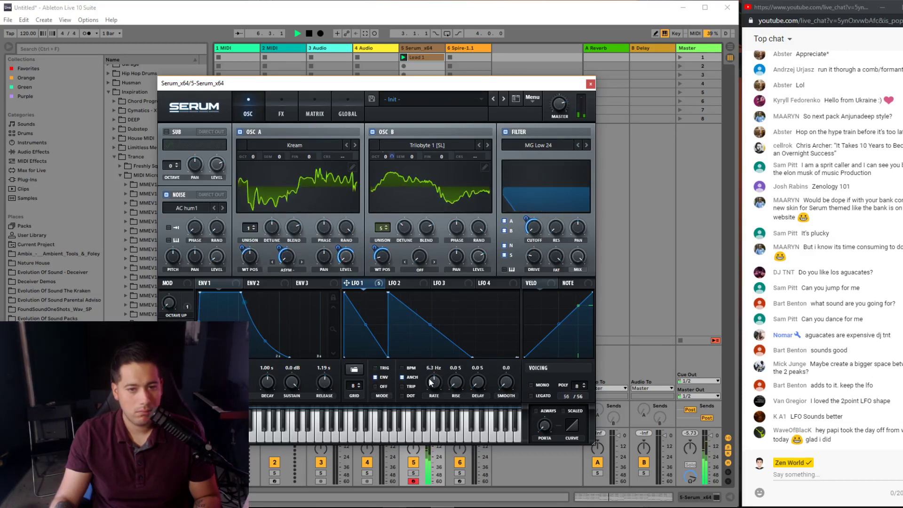
pyautogui.moveTo(437, 380); pyautogui.dragTo(427, 385)
pyautogui.press('space')
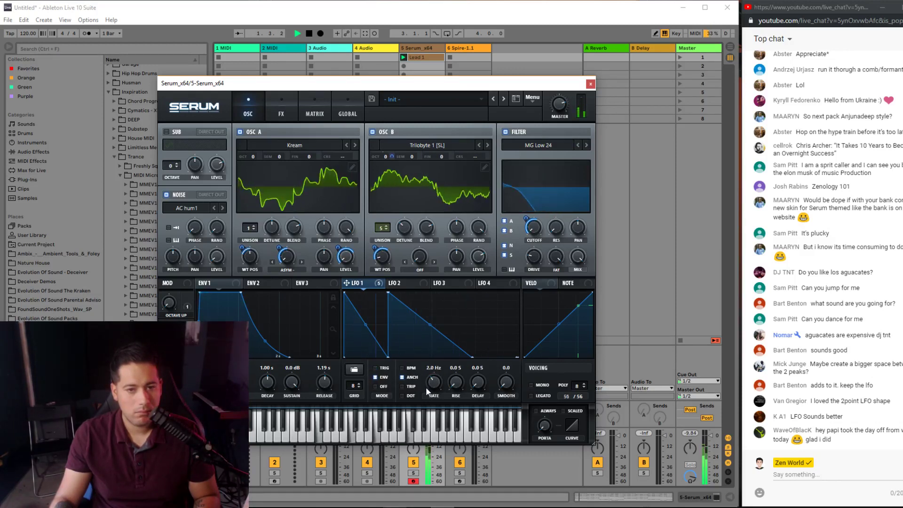
pyautogui.moveTo(427, 385); pyautogui.dragTo(428, 383)
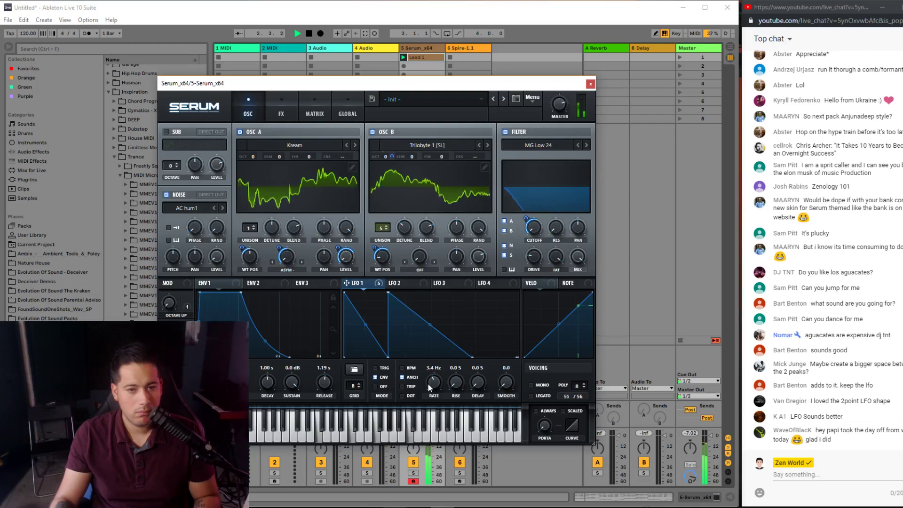
# - Re-enable LFO 1's BPM sync and set its rate to 1/4
pyautogui.click(402, 368)
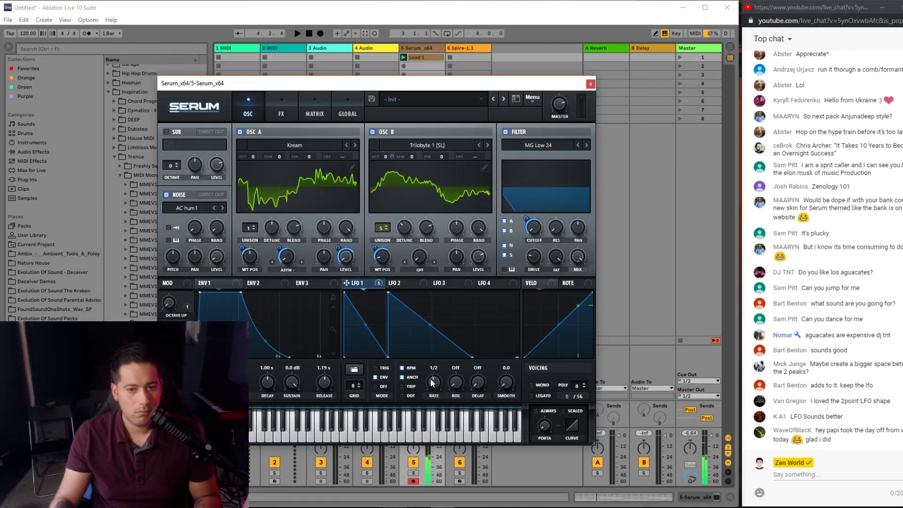
pyautogui.press('space')
pyautogui.moveTo(436, 379); pyautogui.dragTo(436, 379)
pyautogui.press('space')
# - Move LFO 1's dip and second peak earlier so both align on the first grid division, and audition the result
pyautogui.moveTo(387, 355); pyautogui.dragTo(366, 356)
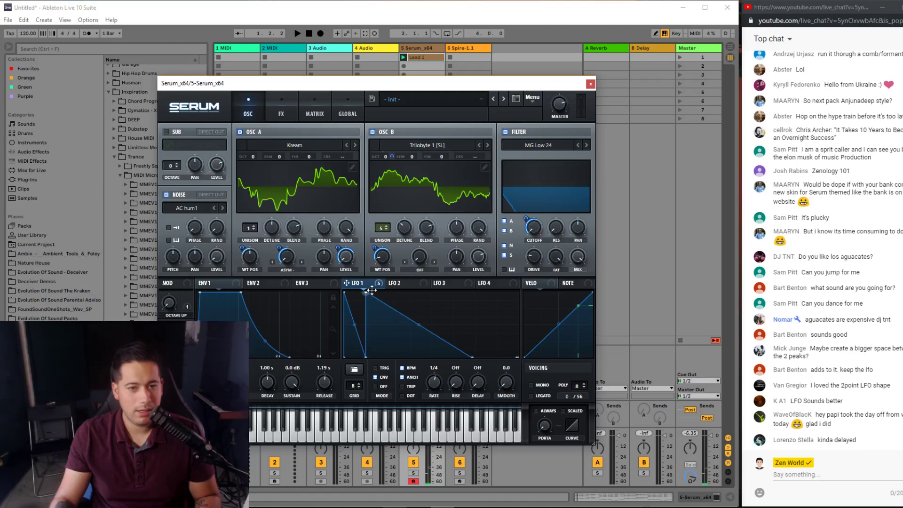
pyautogui.rightClick(372, 290)
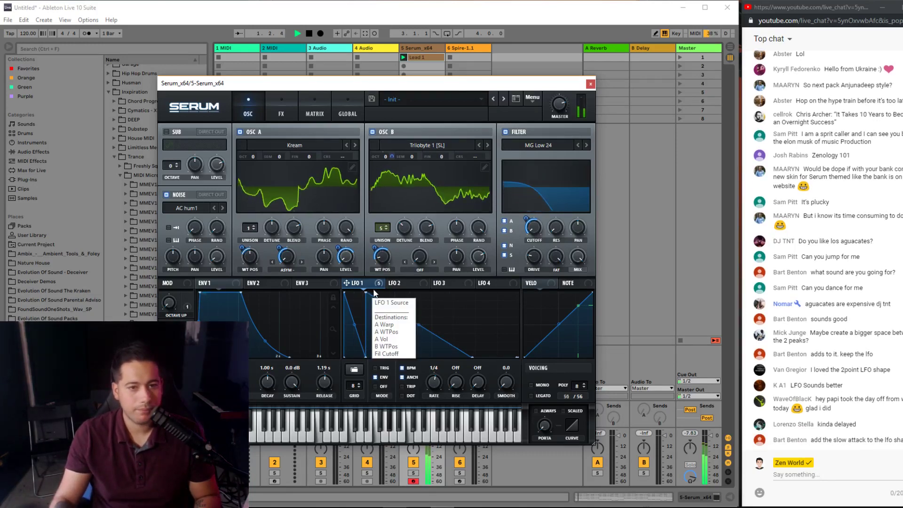
pyautogui.press('space')
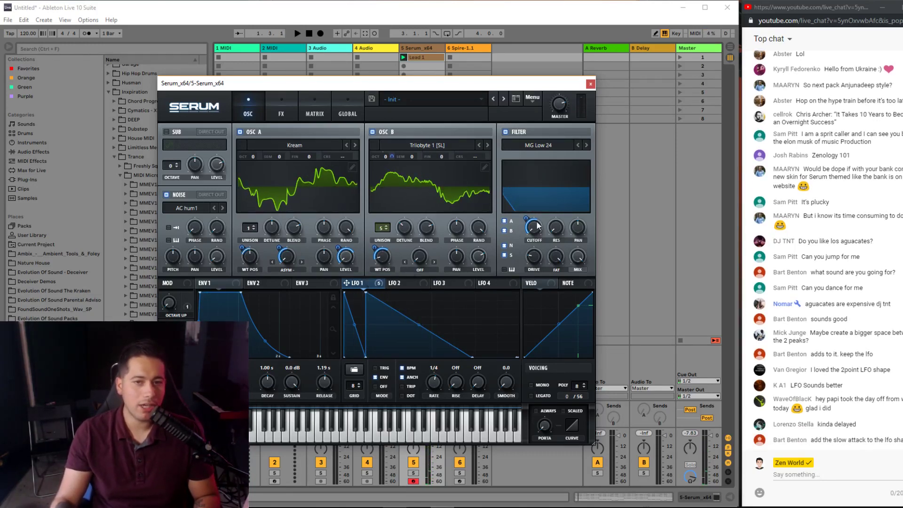
# - While the clip plays, remove LFO 1's modulation from Osc A's asym warp and wavetable position and from Osc B's wavetable position
pyautogui.press('space')
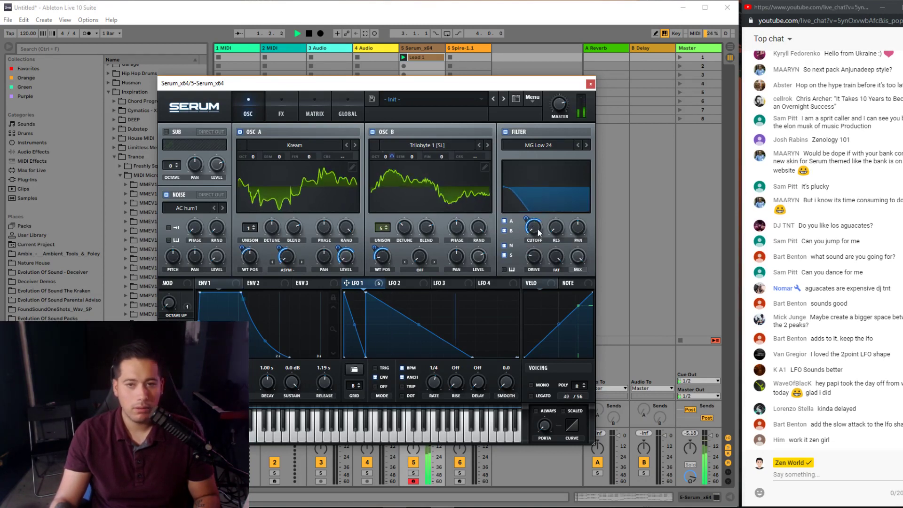
pyautogui.moveTo(533, 224); pyautogui.dragTo(522, 231)
pyautogui.moveTo(366, 293)
pyautogui.mouseDown()
pyautogui.moveTo(365, 303)
pyautogui.moveTo(329, 316)
pyautogui.moveTo(323, 295)
pyautogui.moveTo(366, 292)
pyautogui.mouseUp()
pyautogui.rightClick(287, 257)
pyautogui.click(334, 295)
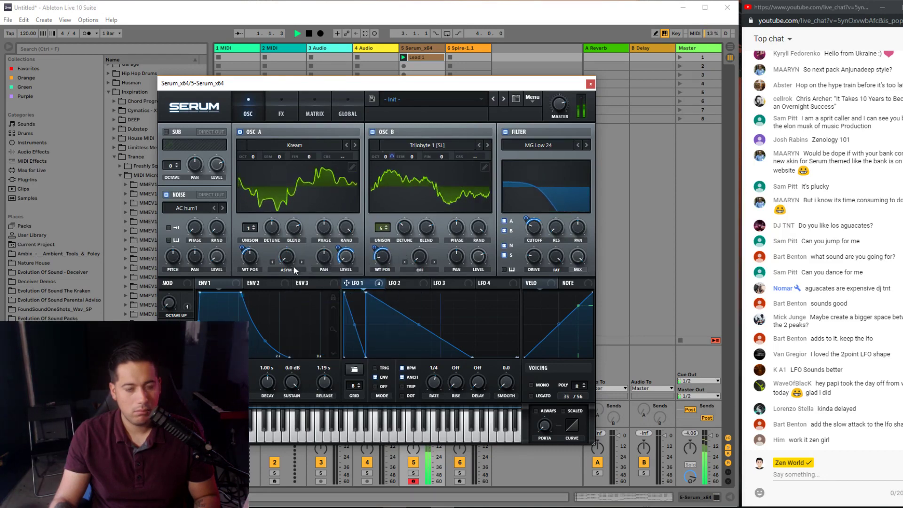
pyautogui.rightClick(250, 258)
pyautogui.click(294, 296)
pyautogui.rightClick(382, 257)
pyautogui.click(423, 293)
# - Adjust the filter cutoff to 51 Hz and assign LFO 1 to Osc B's level
pyautogui.moveTo(527, 223)
pyautogui.mouseDown()
pyautogui.moveTo(544, 206)
pyautogui.moveTo(535, 235)
pyautogui.mouseUp()
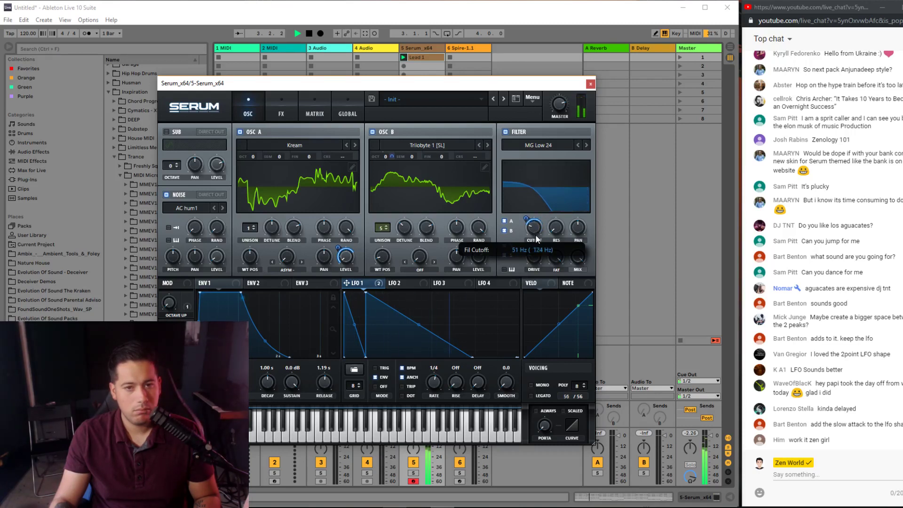
pyautogui.moveTo(347, 283); pyautogui.dragTo(422, 266)
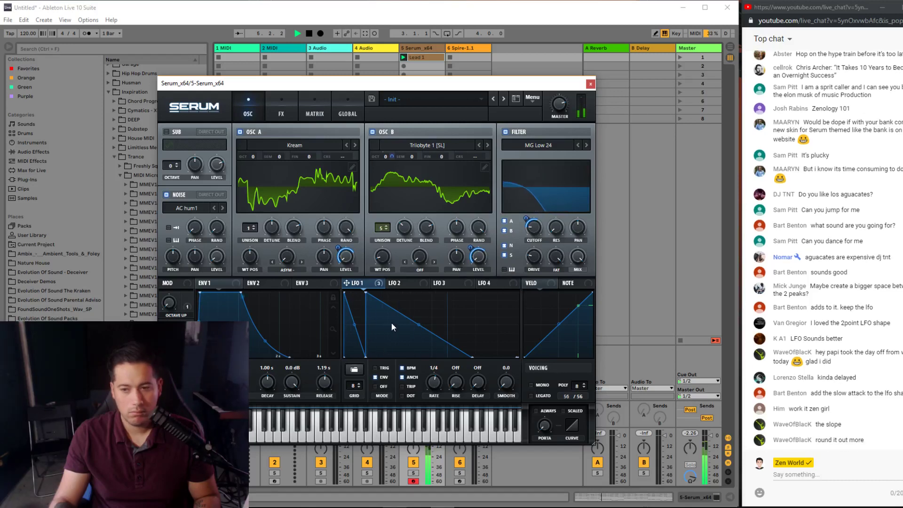
pyautogui.press('space')
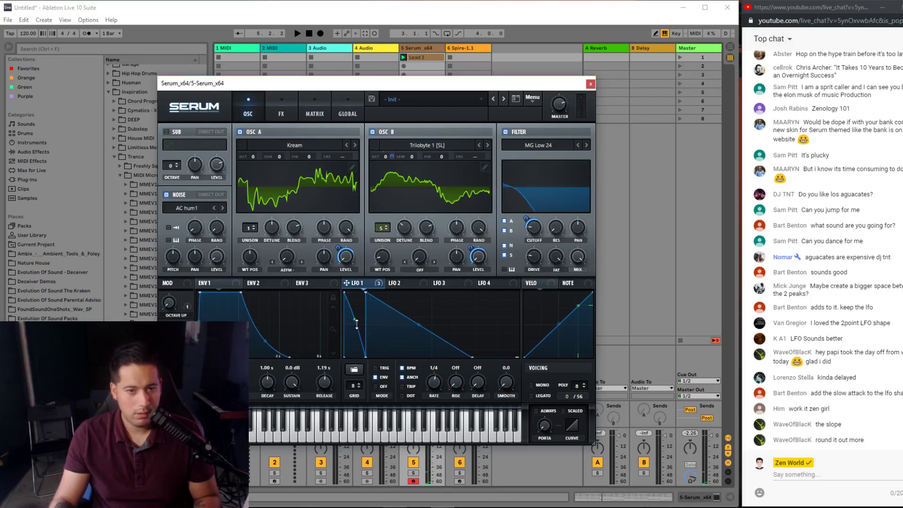
# - Move LFO 1's second peak slightly later, raise its dip to about three-quarters height, and audition the shape
pyautogui.press('space')
pyautogui.moveTo(366, 293); pyautogui.dragTo(372, 293)
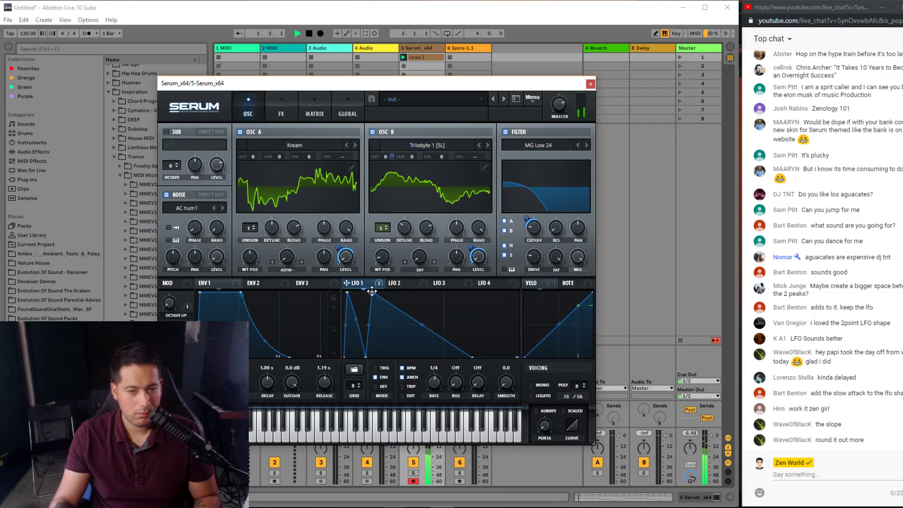
pyautogui.moveTo(366, 354); pyautogui.dragTo(366, 309)
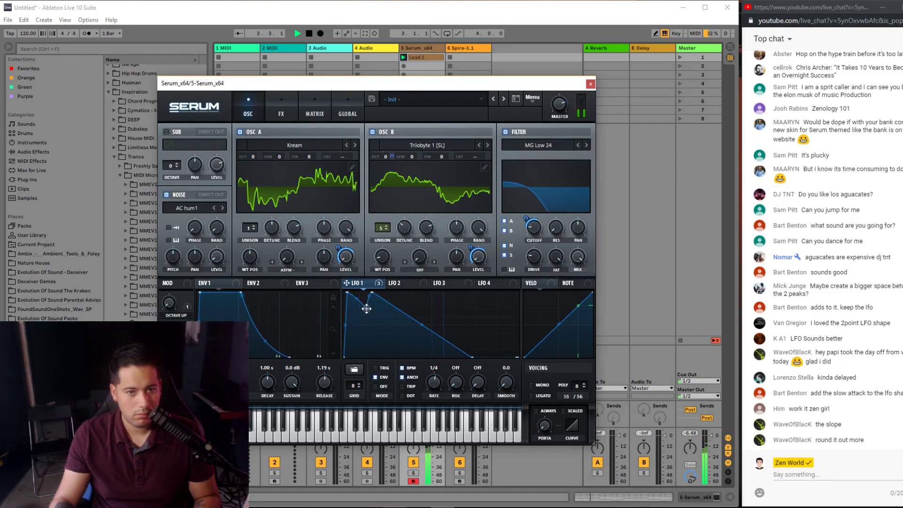
pyautogui.press('space')
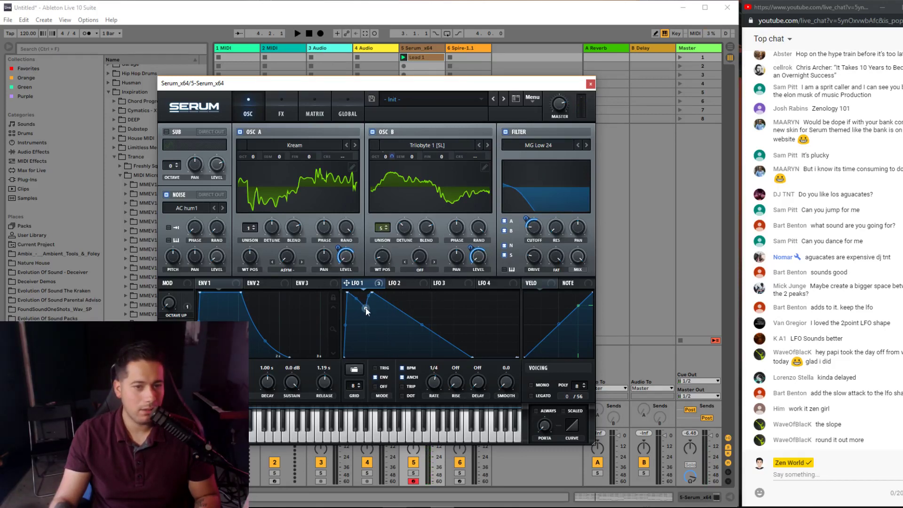
pyautogui.press('space')
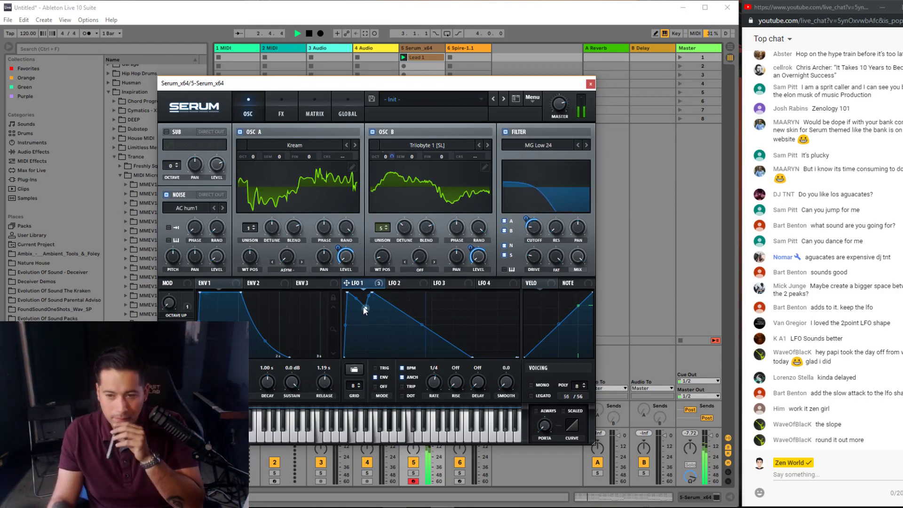
# - Reassign LFO 1 to Osc A's wavetable position and asym warp and to Osc B's wavetable position
pyautogui.moveTo(528, 216)
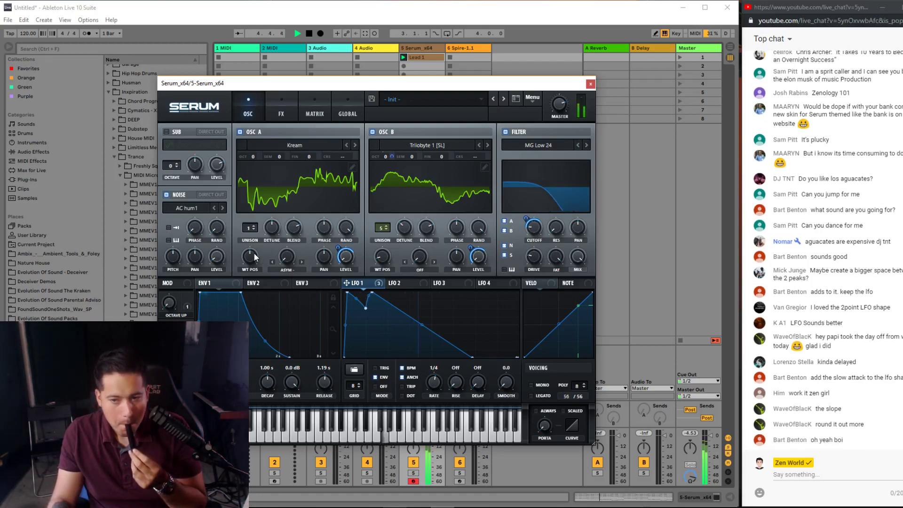
pyautogui.moveTo(255, 257)
pyautogui.mouseDown()
pyautogui.moveTo(237, 280)
pyautogui.moveTo(248, 259)
pyautogui.mouseUp()
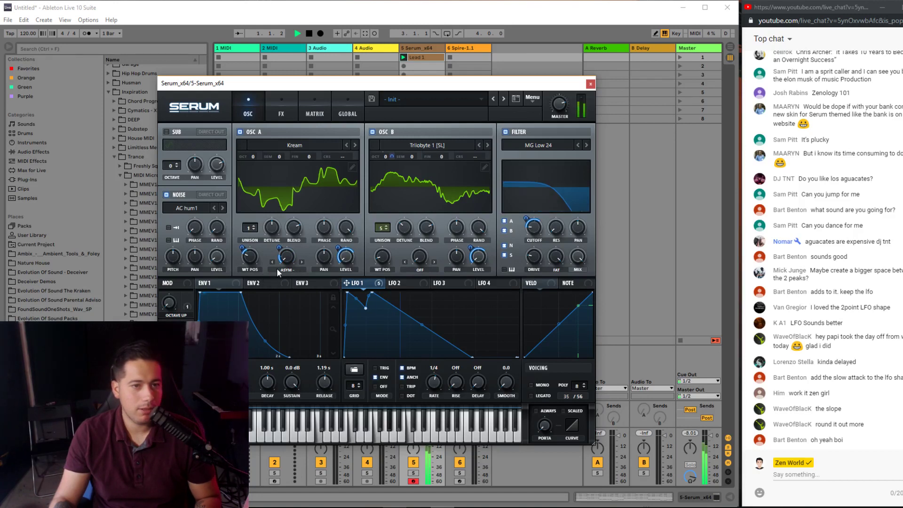
pyautogui.moveTo(362, 285); pyautogui.dragTo(382, 258)
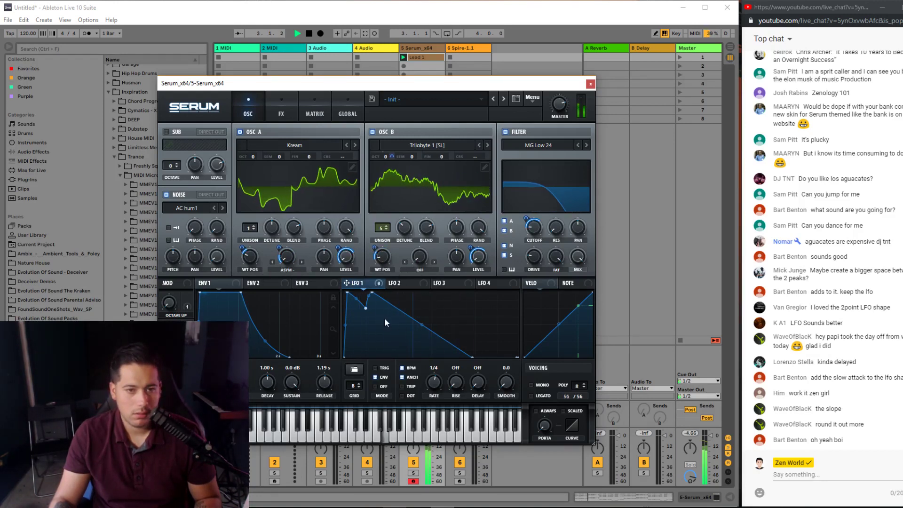
pyautogui.moveTo(366, 309)
pyautogui.mouseDown()
pyautogui.moveTo(368, 317)
pyautogui.moveTo(369, 308)
pyautogui.mouseUp()
# - Compare Osc B with 1 and 5 unison voices, keep 5 voices and set its unison detune to 0.20
pyautogui.moveTo(381, 228); pyautogui.dragTo(372, 278)
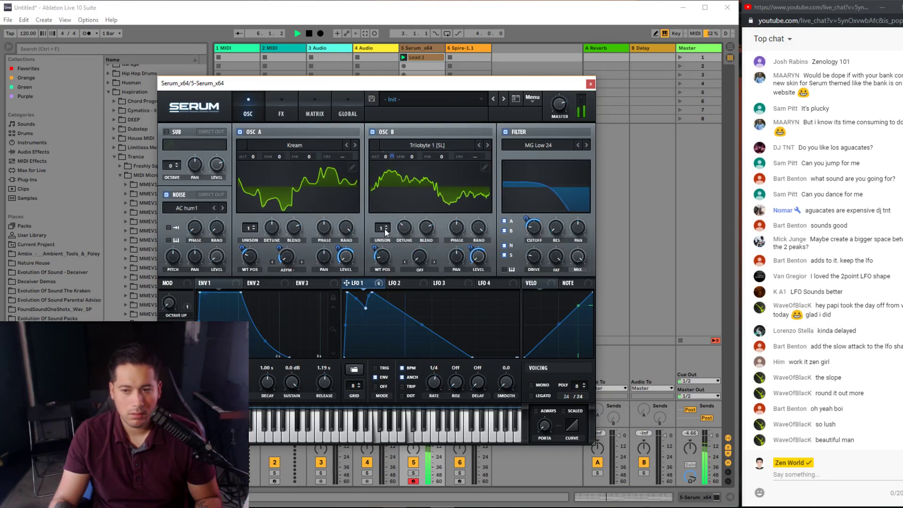
pyautogui.moveTo(385, 232); pyautogui.dragTo(395, 209)
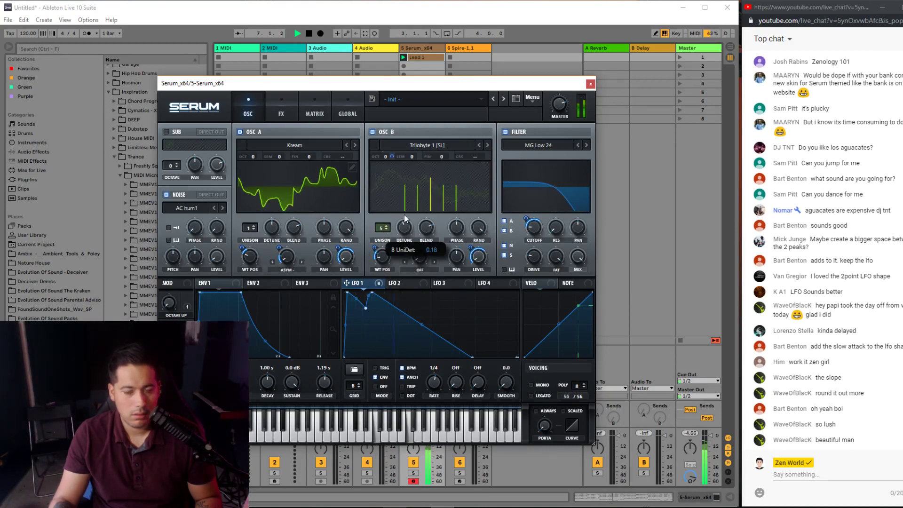
pyautogui.moveTo(404, 214); pyautogui.dragTo(404, 212)
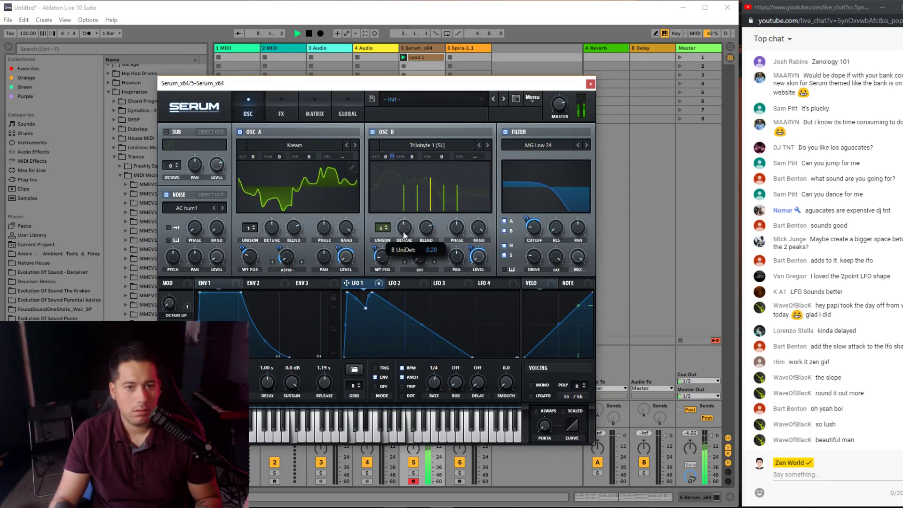
# - Move the synth window clear, show its effects, stop playback and search the Live browser for CHORD
pyautogui.moveTo(324, 83); pyautogui.dragTo(493, 130)
pyautogui.click(349, 109)
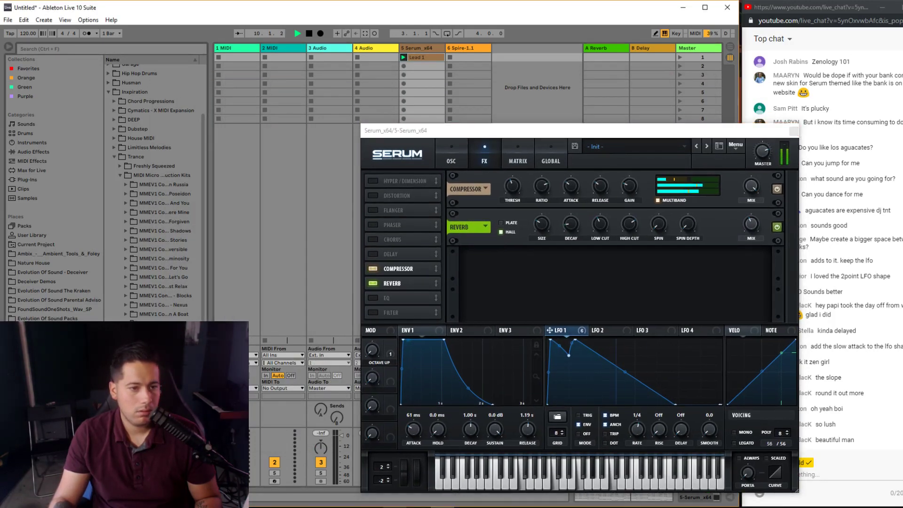
pyautogui.press('space')
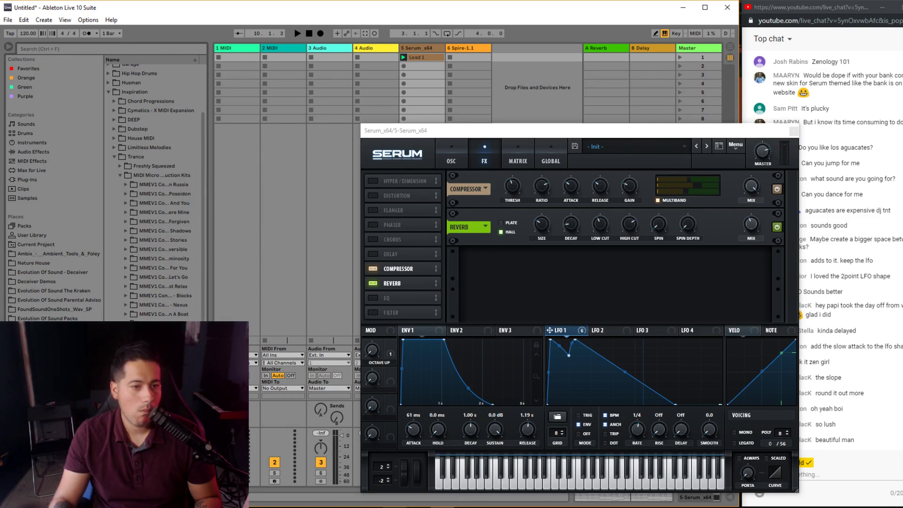
pyautogui.click(117, 50)
pyautogui.write('CHO')
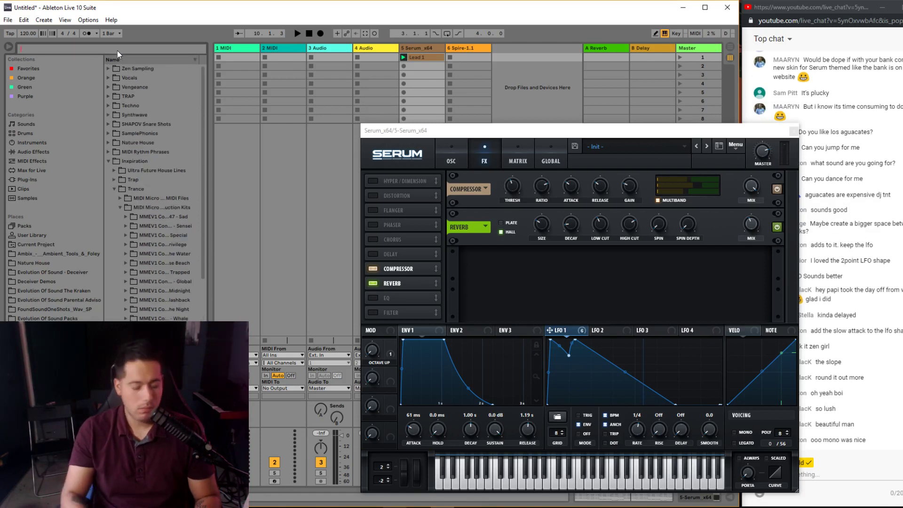
pyautogui.write('R')
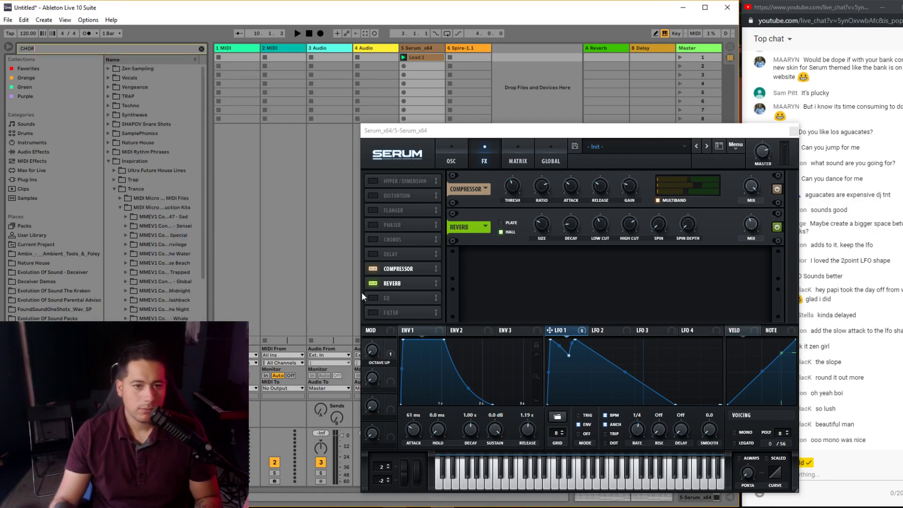
pyautogui.write('D')
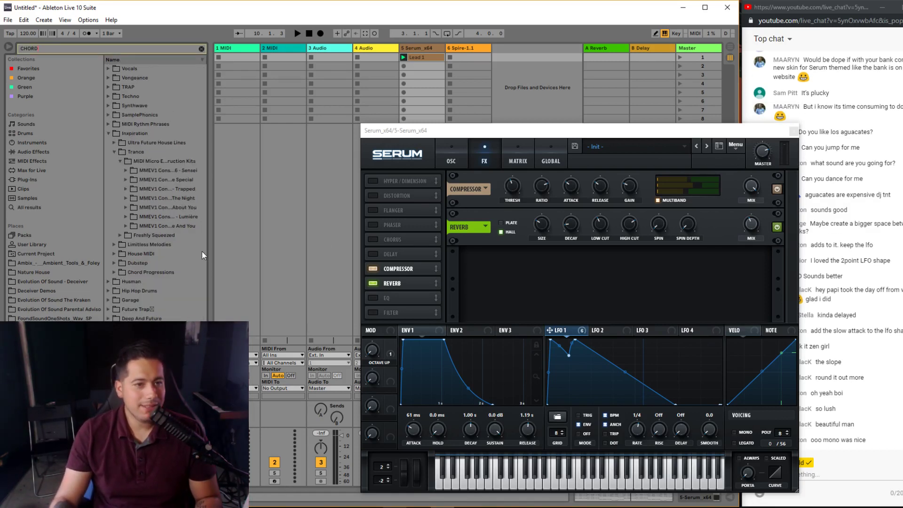
# - Try Chord Lead.mid from the All About You construction kit in the Serum track's first clip slot
pyautogui.click(131, 207)
pyautogui.moveTo(159, 218); pyautogui.dragTo(449, 59)
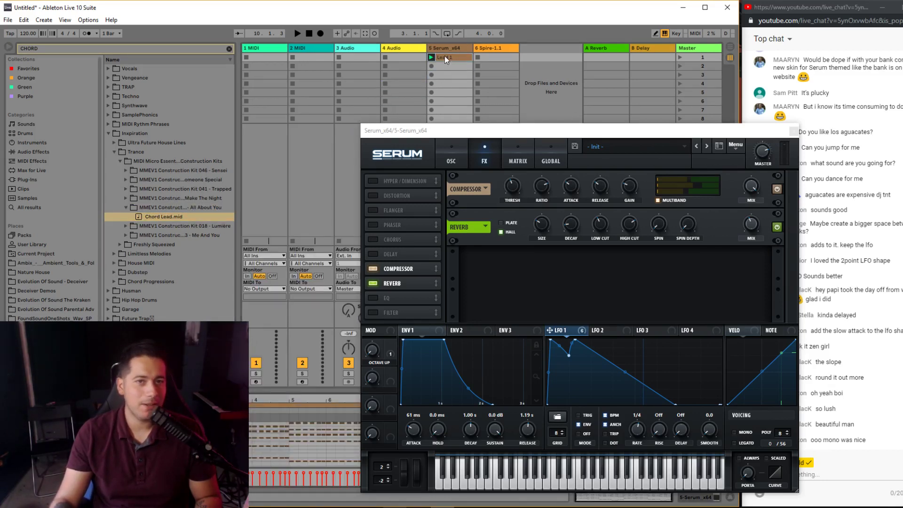
pyautogui.click(432, 58)
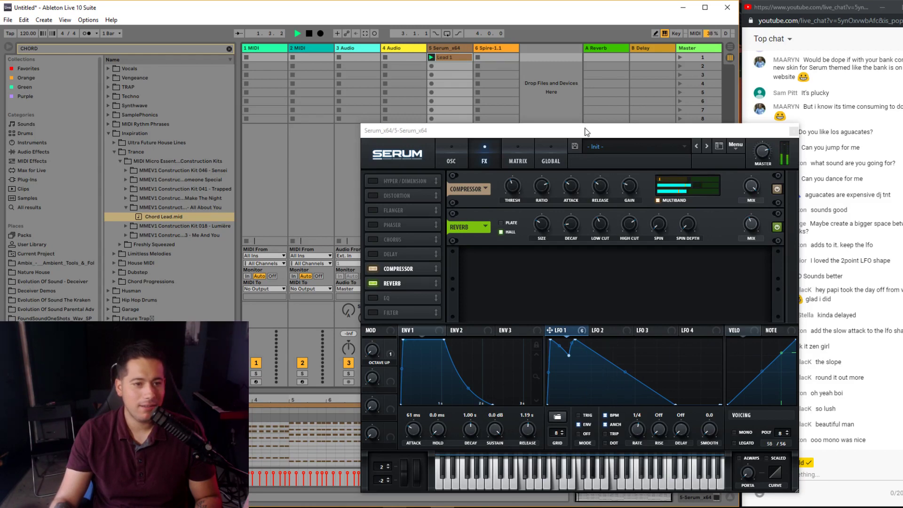
pyautogui.moveTo(585, 132); pyautogui.dragTo(568, 114)
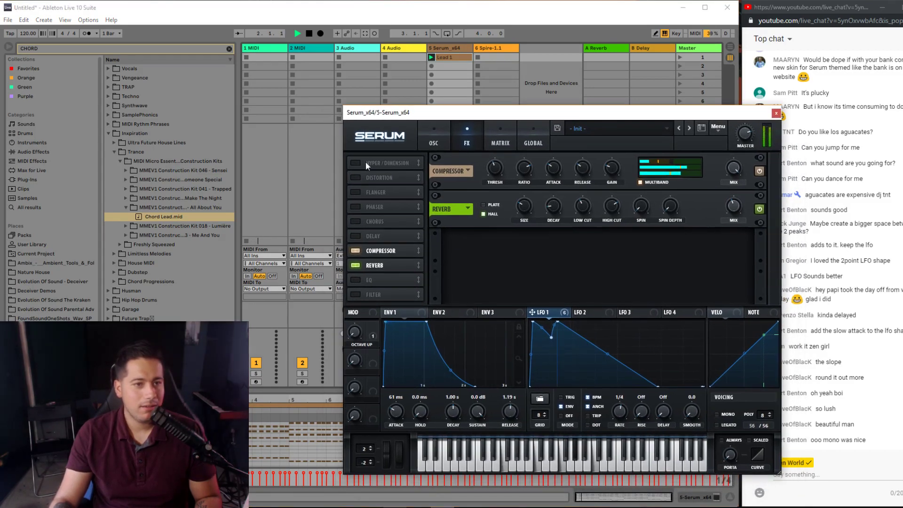
# - Load Chord Lead.mid from Construction Kit 018 - Lumière into the Serum track's first clip slot and play it through the patch
pyautogui.click(125, 225)
pyautogui.press('space')
pyautogui.moveTo(151, 226); pyautogui.dragTo(449, 60)
pyautogui.click(431, 57)
pyautogui.moveTo(494, 121); pyautogui.dragTo(408, 122)
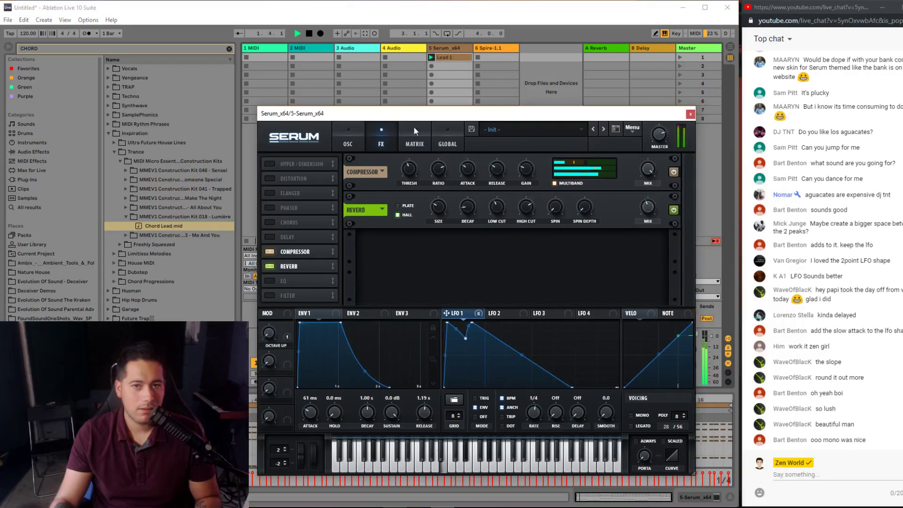
pyautogui.click(347, 140)
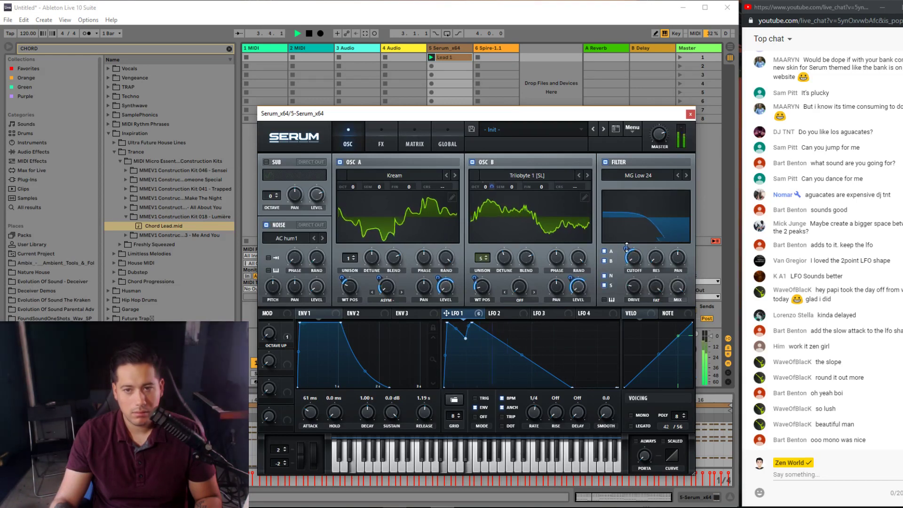
# - Switch off the patch's compressor, and toggle its reverb off and back on for comparison
pyautogui.click(381, 140)
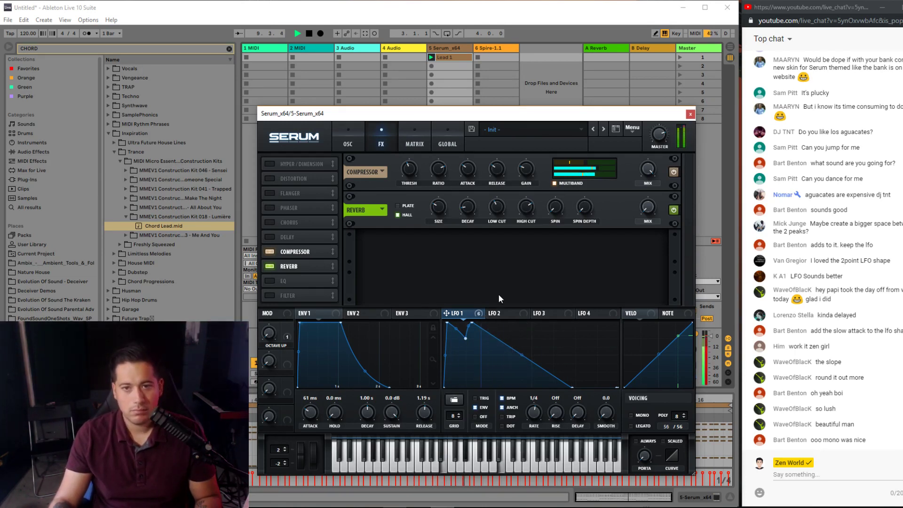
pyautogui.click(270, 267)
pyautogui.click(271, 251)
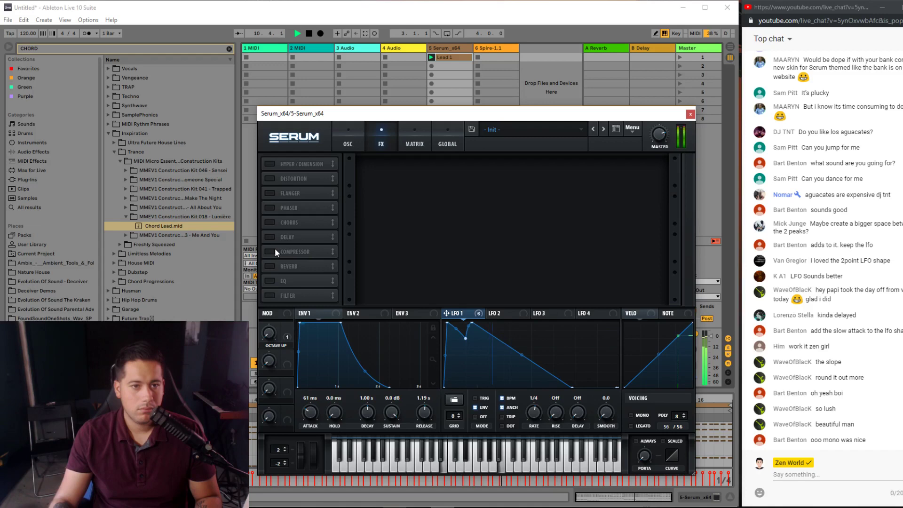
pyautogui.click(271, 267)
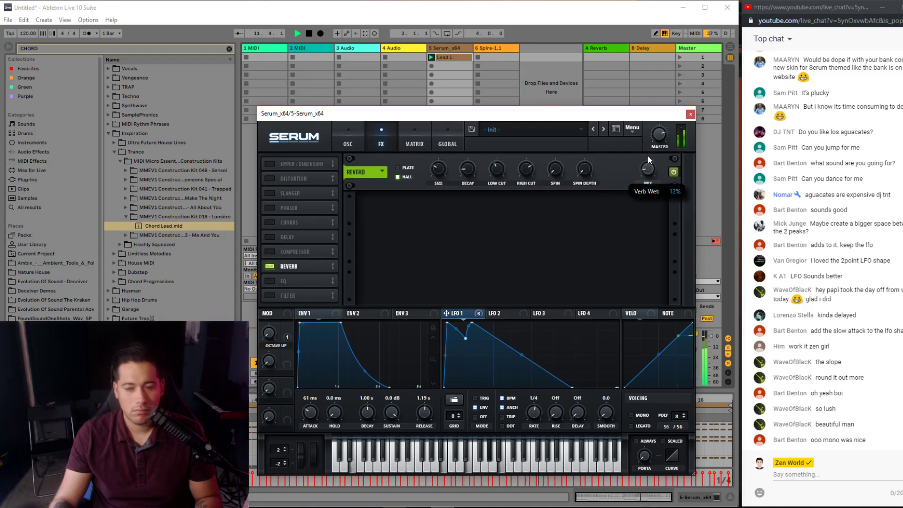
# - Try Osc B with a single unison voice against the chord clip, and return it to 5 voices
pyautogui.click(351, 139)
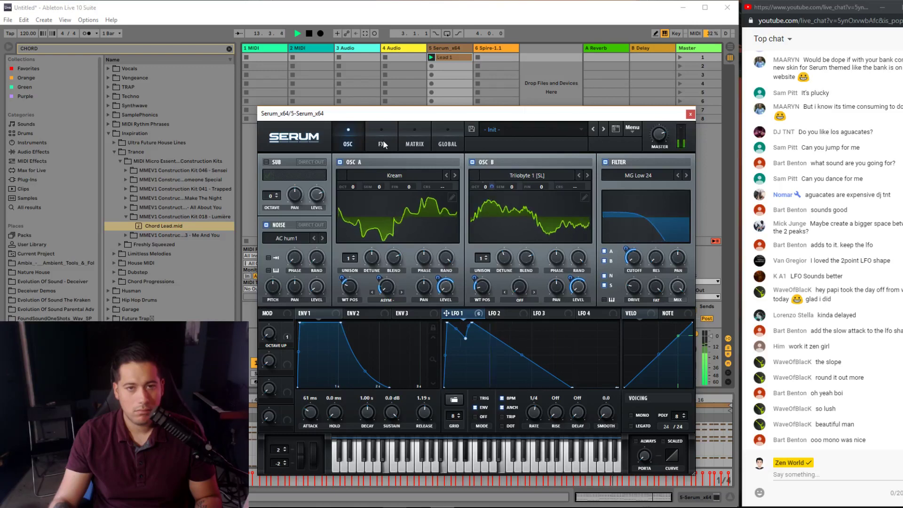
pyautogui.moveTo(485, 187); pyautogui.dragTo(493, 190)
pyautogui.click(367, 142)
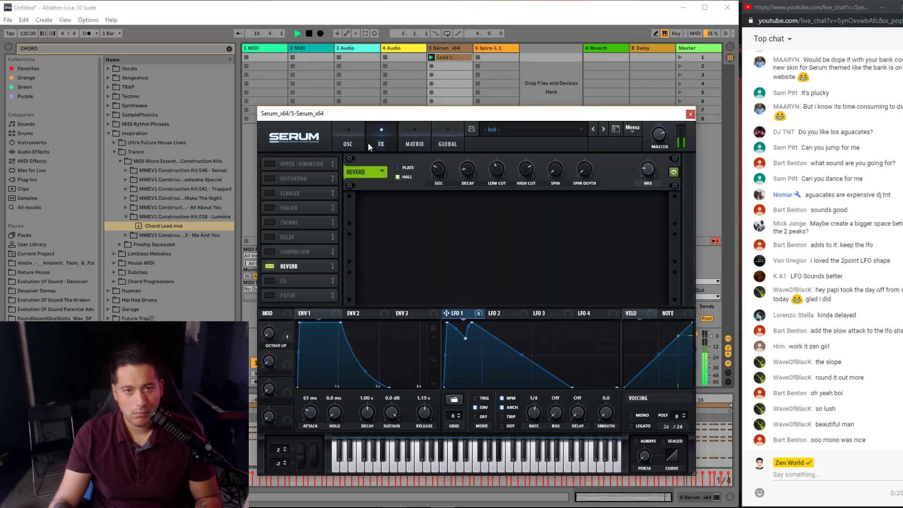
pyautogui.click(348, 141)
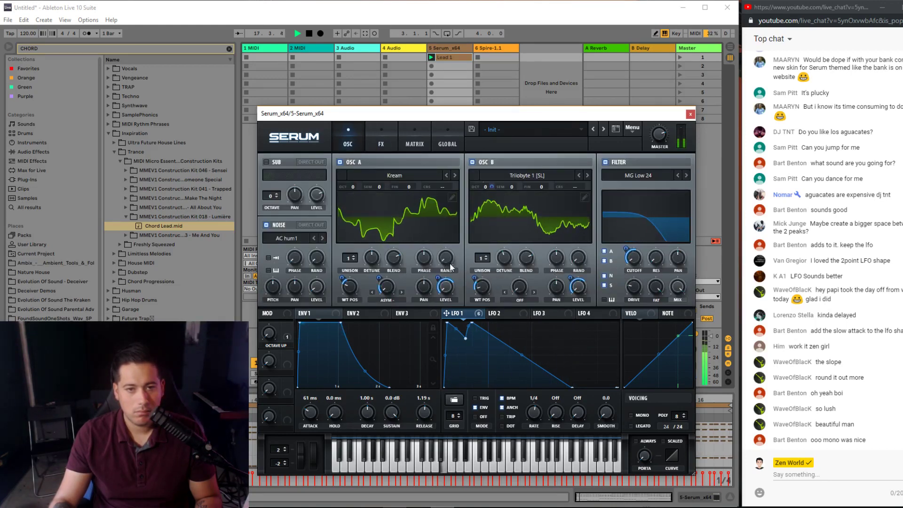
pyautogui.moveTo(575, 264)
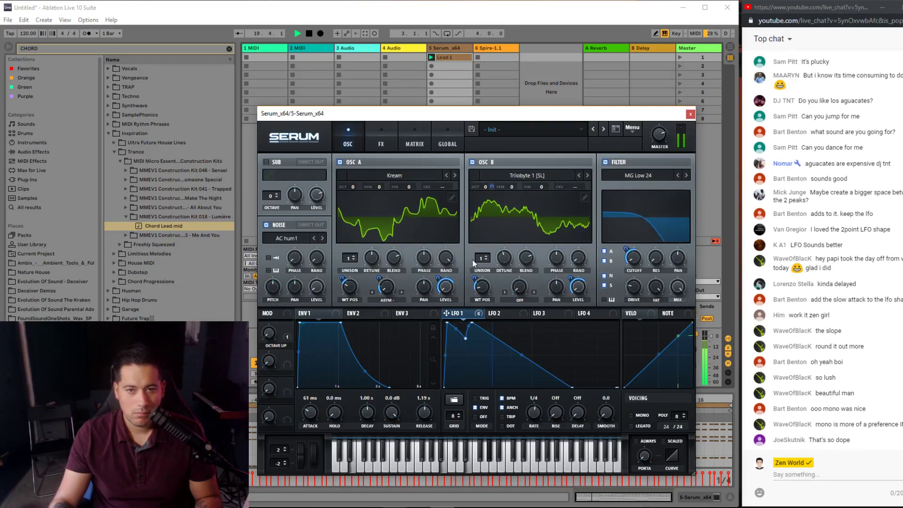
pyautogui.moveTo(481, 257); pyautogui.dragTo(496, 230)
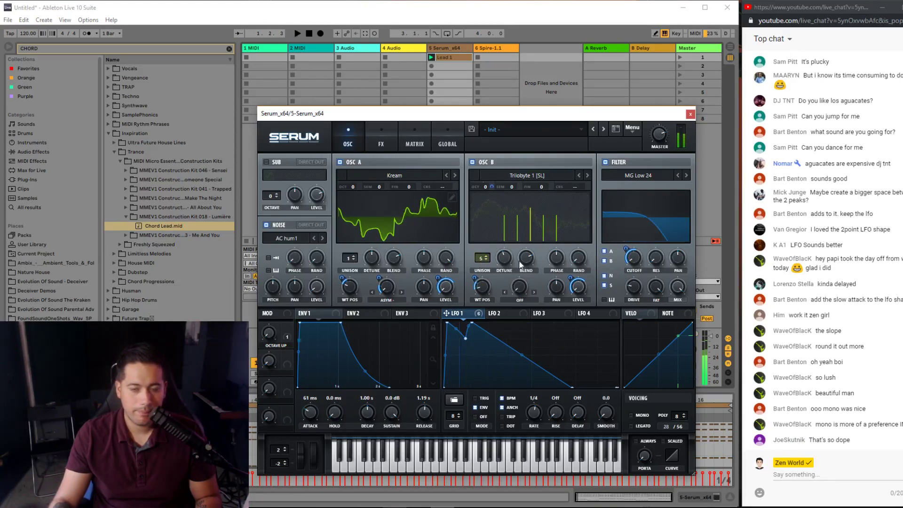
pyautogui.click(504, 258)
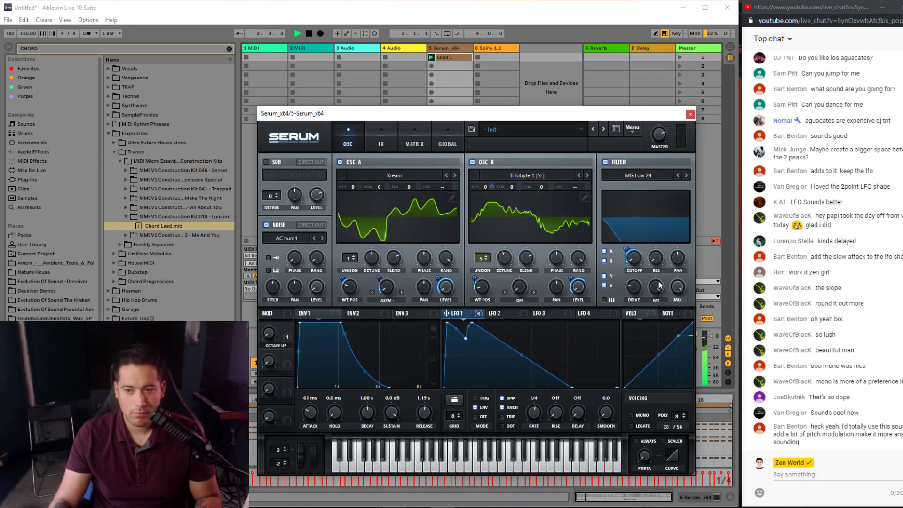
# - Shape LFO 2 into a shallow triangle and assign it to the fine tuning of Osc A and Osc B
pyautogui.click(405, 314)
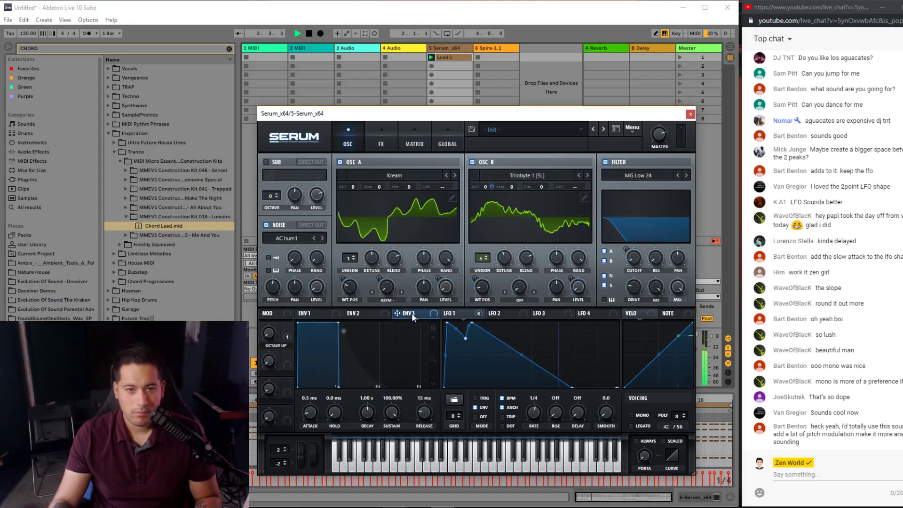
pyautogui.press('space')
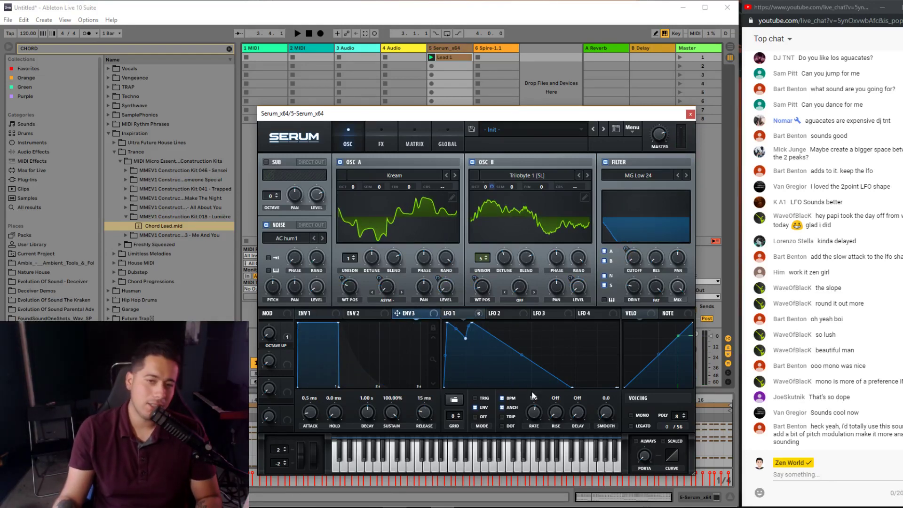
pyautogui.click(501, 313)
pyautogui.moveTo(526, 323); pyautogui.dragTo(530, 385)
pyautogui.moveTo(491, 314); pyautogui.dragTo(423, 239)
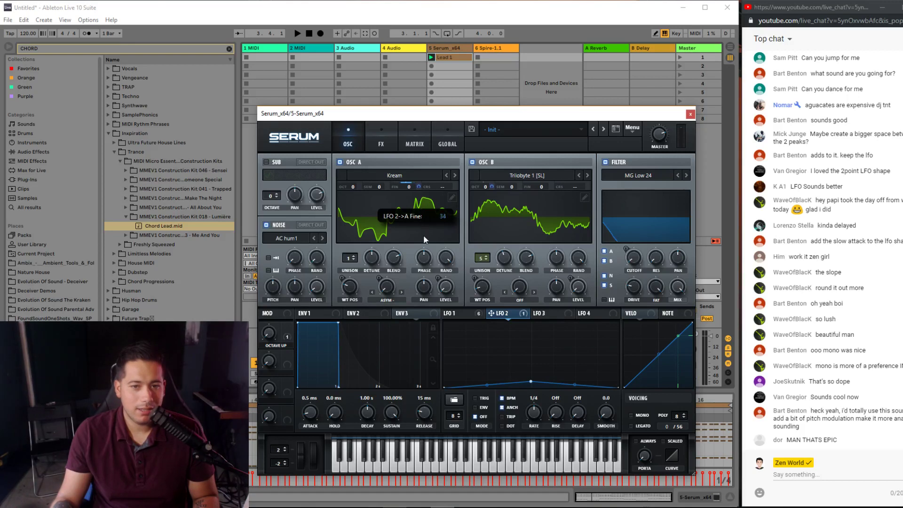
pyautogui.click(548, 188)
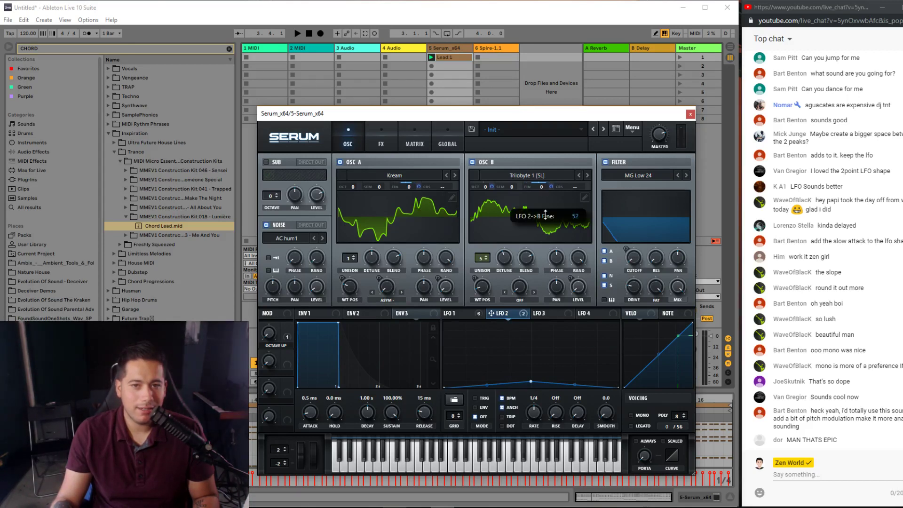
pyautogui.moveTo(417, 186); pyautogui.dragTo(417, 194)
pyautogui.press('space')
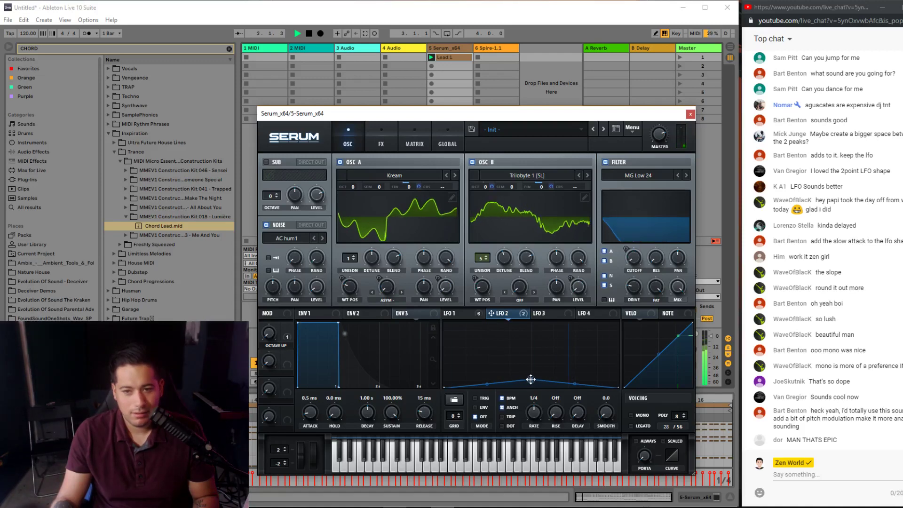
# - Switch on the patch's EQ and multiband compressor, and set the reverb to 32% size and 36% mix with an adjusted decay
pyautogui.click(381, 140)
pyautogui.moveTo(652, 169)
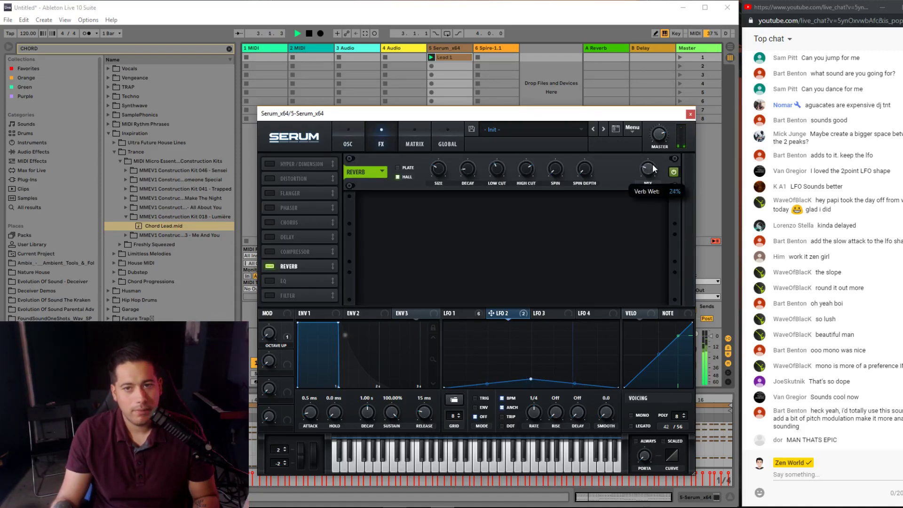
pyautogui.moveTo(436, 176)
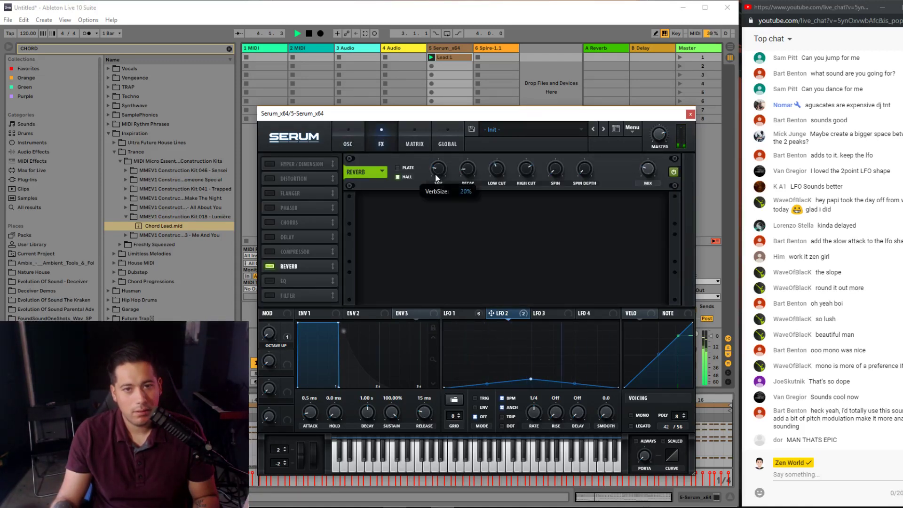
pyautogui.click(361, 137)
pyautogui.click(381, 140)
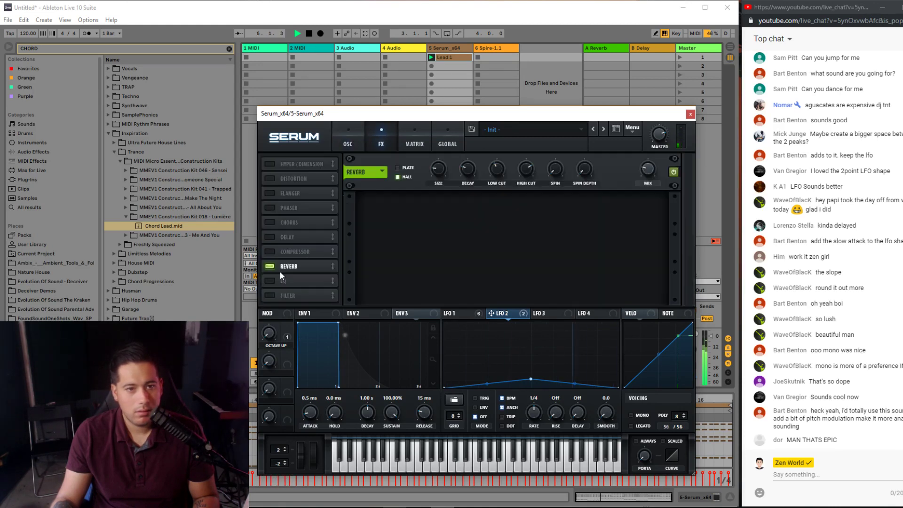
pyautogui.click(270, 281)
pyautogui.moveTo(405, 213)
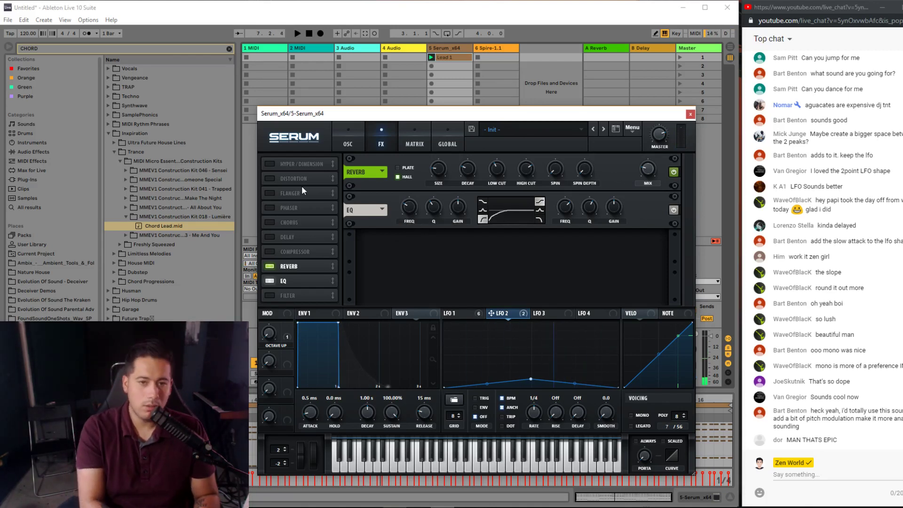
pyautogui.click(269, 252)
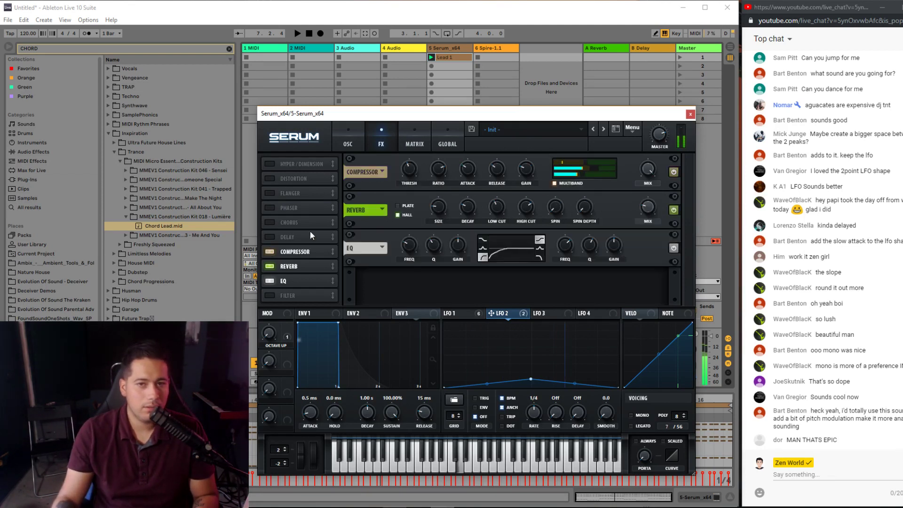
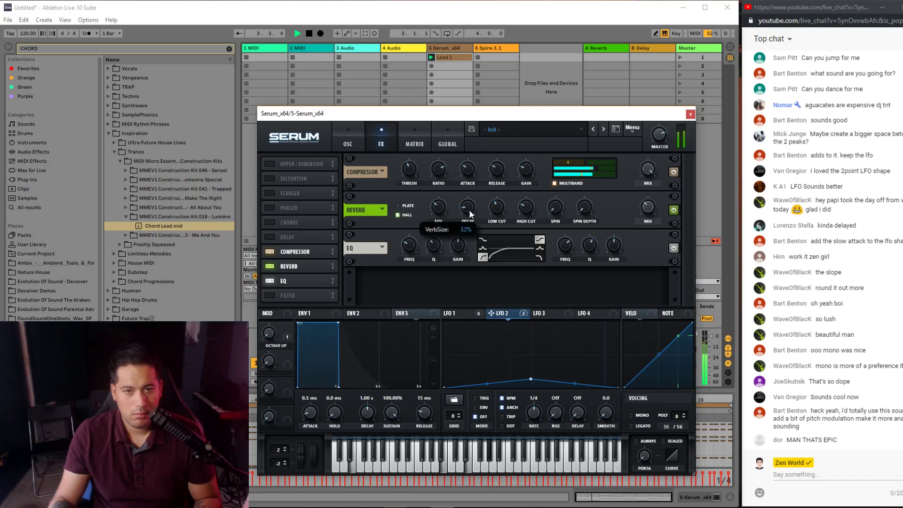
pyautogui.moveTo(467, 216); pyautogui.dragTo(472, 209)
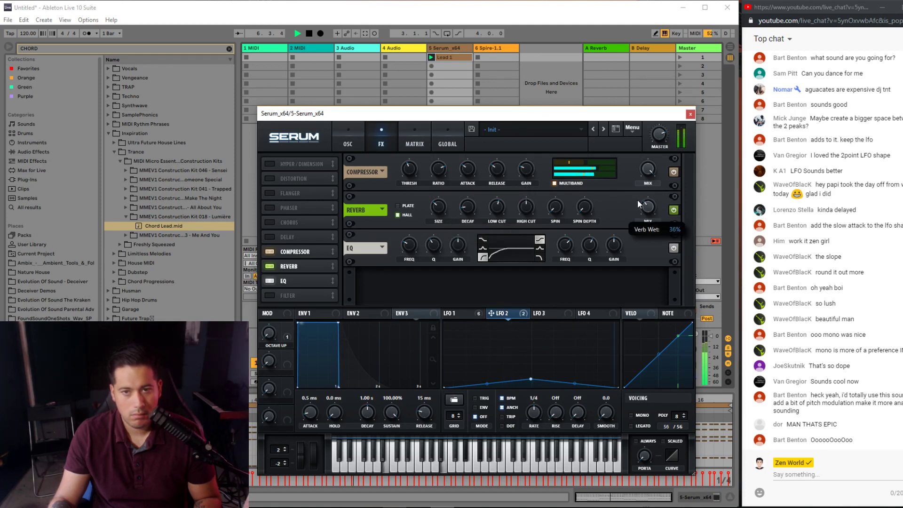
# - Assign Macro 2 to the compressor's mix and name the macro OTT
pyautogui.moveTo(660, 174); pyautogui.dragTo(648, 169)
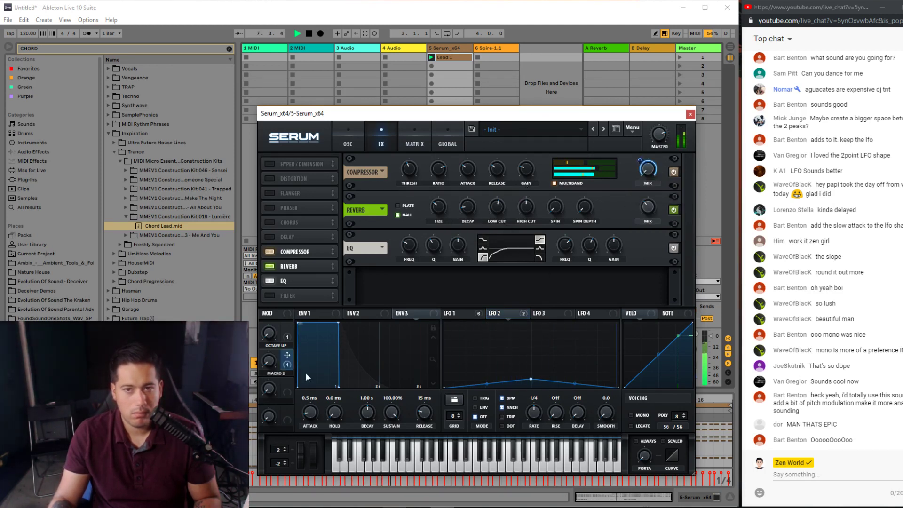
pyautogui.doubleClick(275, 374)
pyautogui.write('ott')
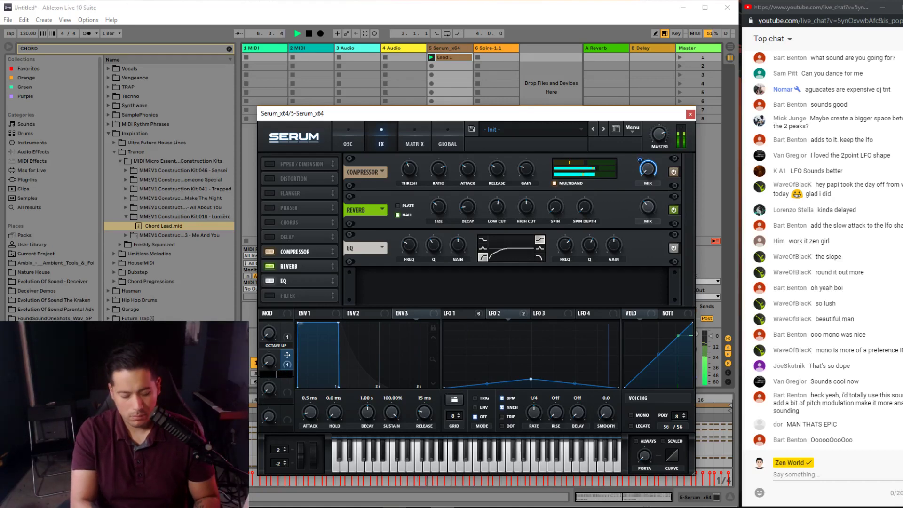
pyautogui.press('Return')
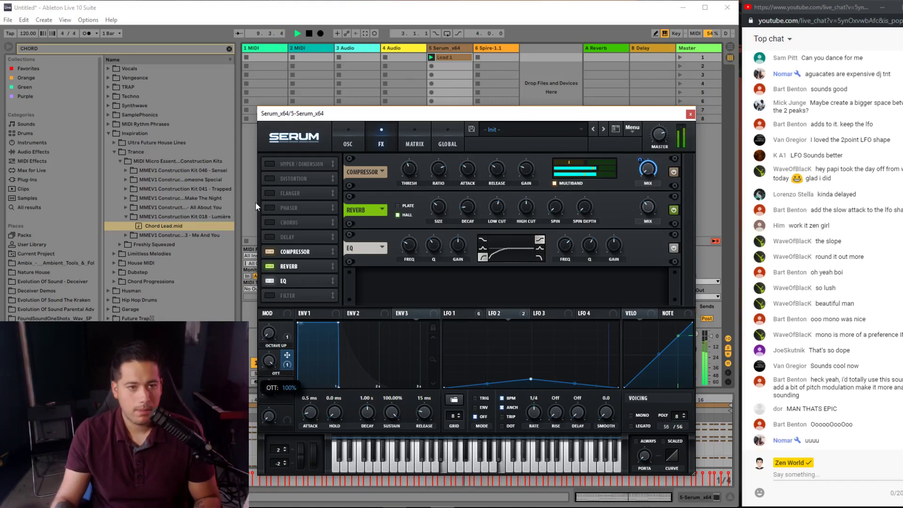
# - Load Chord Lead.mid from the Me And You construction kit into the Serum track's first clip slot and play it through the patch
pyautogui.moveTo(351, 115); pyautogui.dragTo(354, 139)
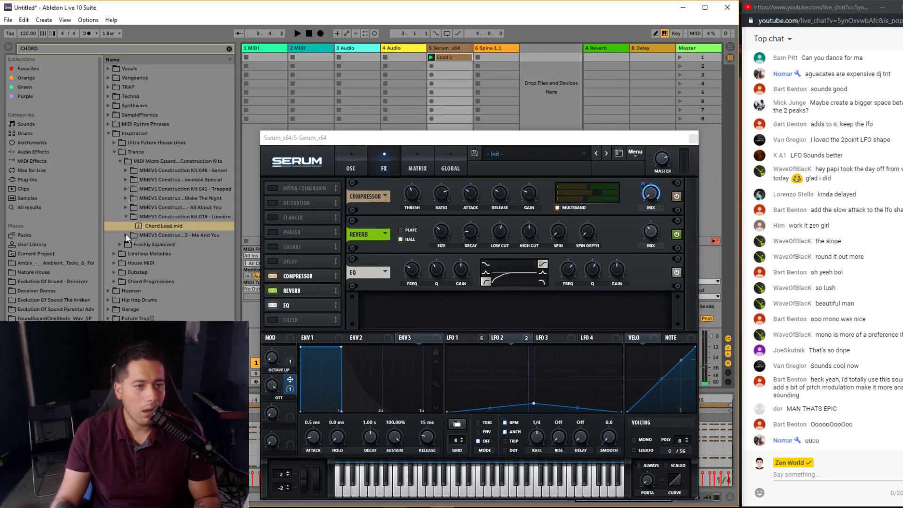
pyautogui.click(167, 234)
pyautogui.moveTo(168, 233); pyautogui.dragTo(444, 56)
pyautogui.press('space')
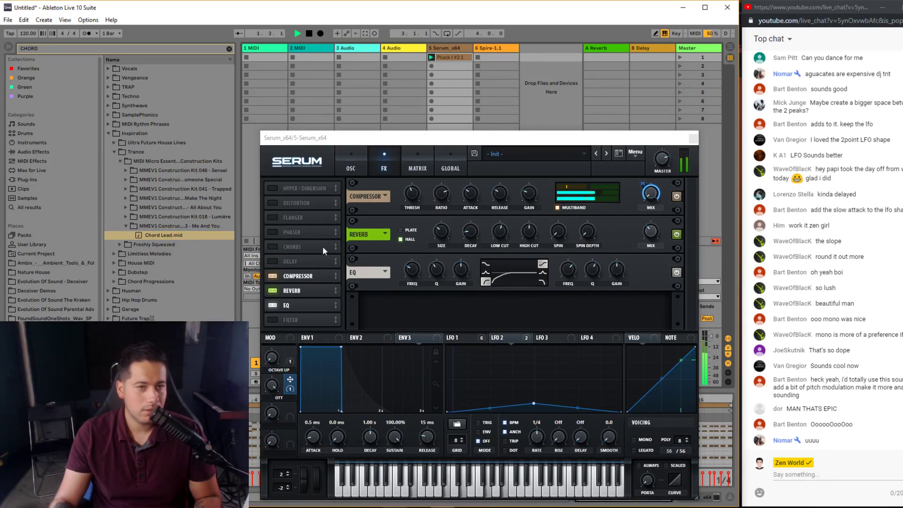
pyautogui.press('space')
# - Assign Macro 3 to Osc B's unison width in the global settings and Macro 4 to the filter cutoff
pyautogui.click(117, 153)
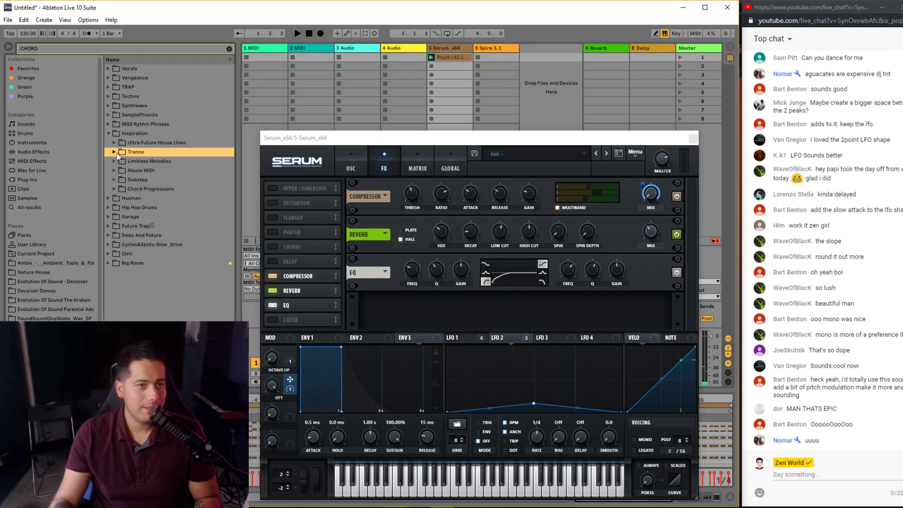
pyautogui.moveTo(455, 137); pyautogui.dragTo(418, 60)
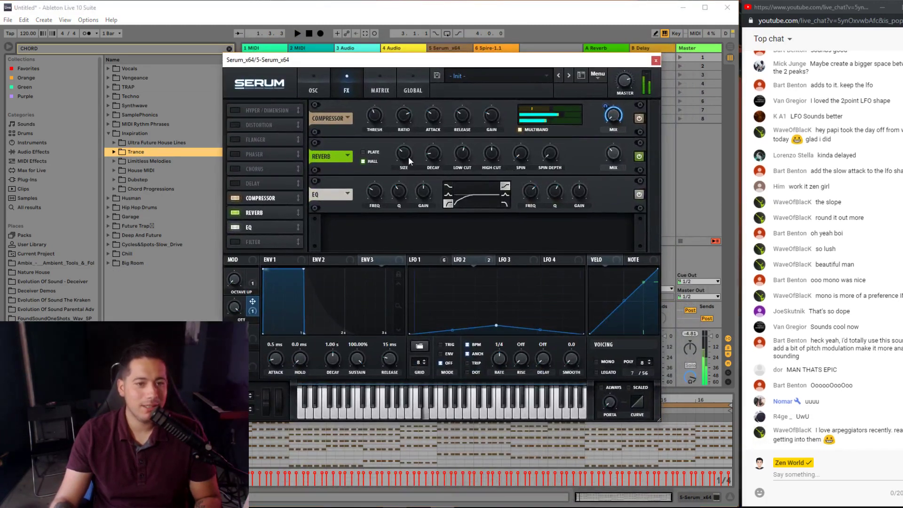
pyautogui.click(317, 81)
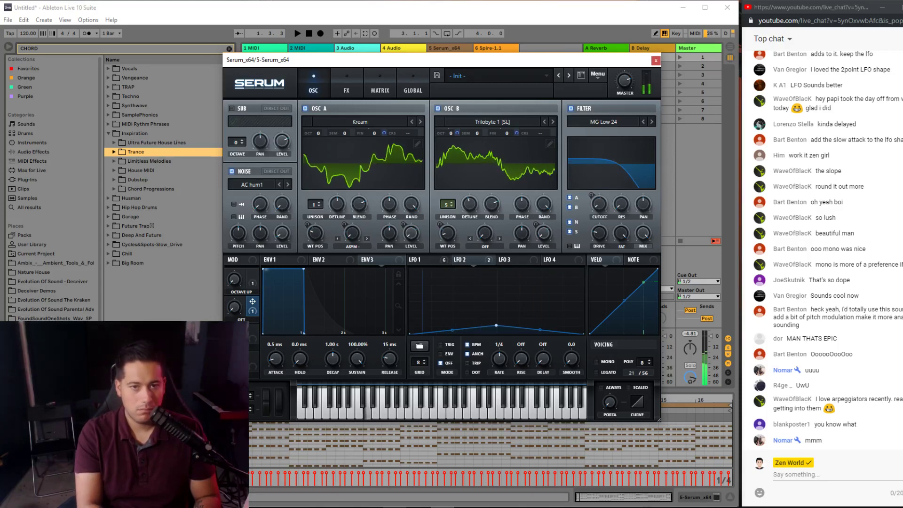
pyautogui.click(412, 92)
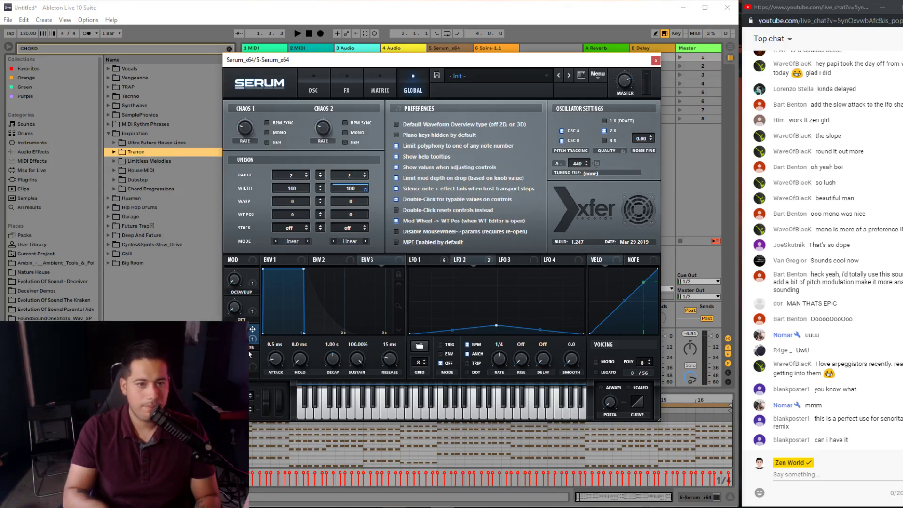
pyautogui.click(313, 90)
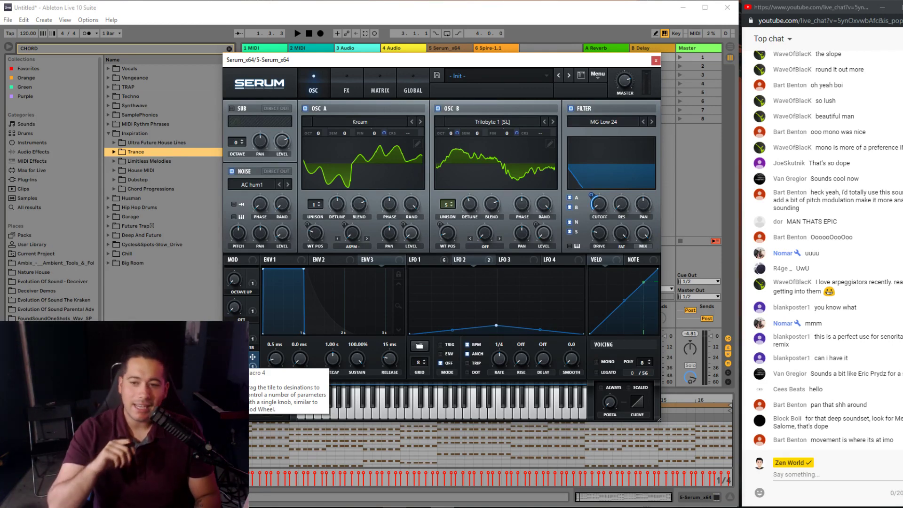
# - Try "More Selected" as the preset's description, and show the message held for review in the YouTube live chat
pyautogui.click(479, 91)
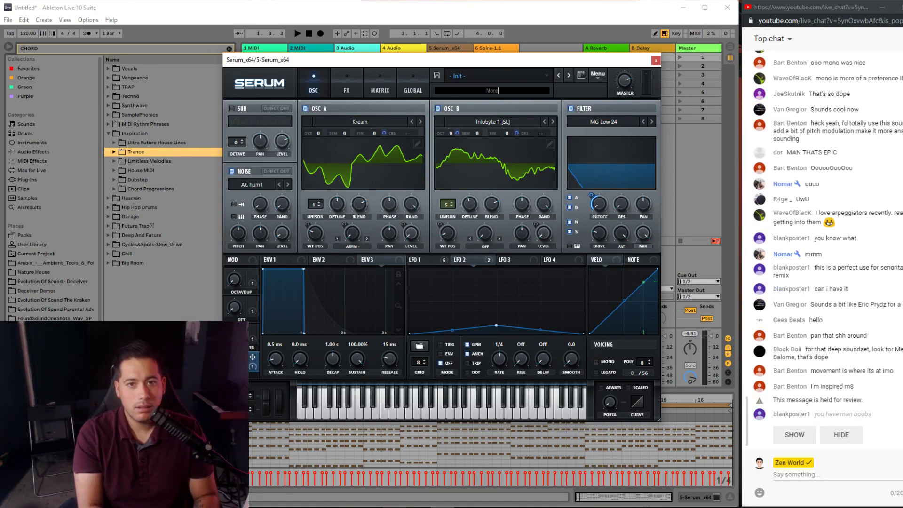
pyautogui.write('lected')
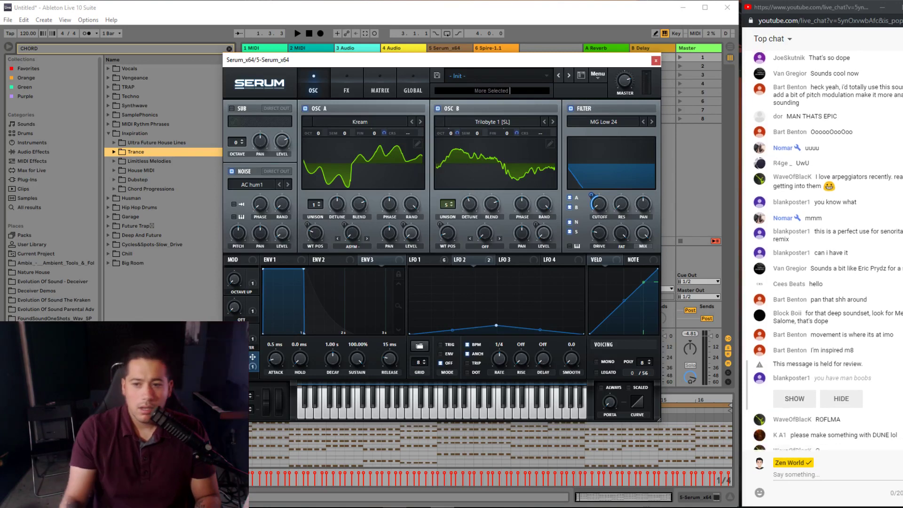
pyautogui.click(805, 393)
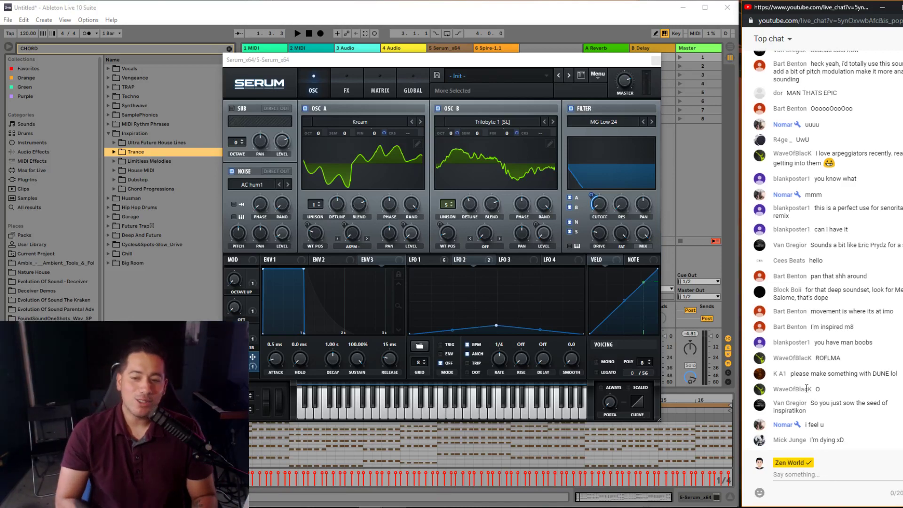
pyautogui.click(488, 103)
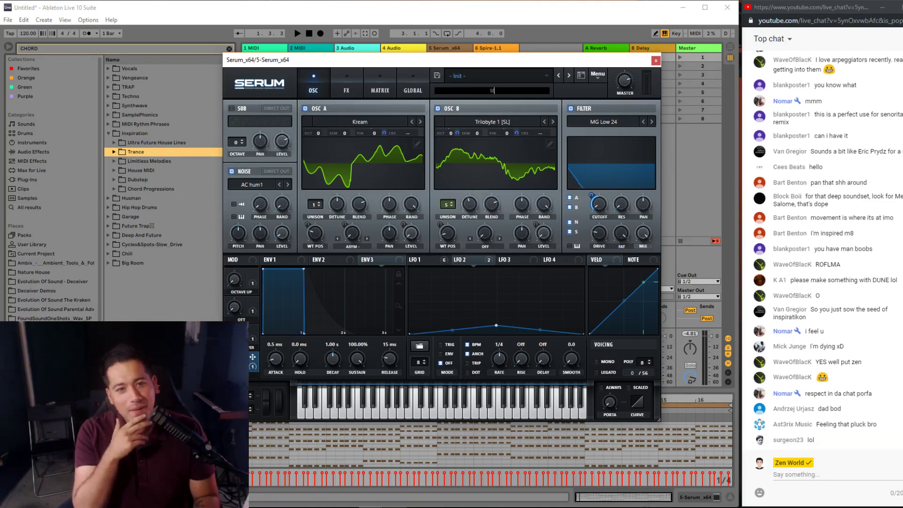
# - Enter "Evolution Of Sound" as the preset's author, and show the newly held message in the YouTube live chat
pyautogui.click(109, 134)
pyautogui.click(571, 91)
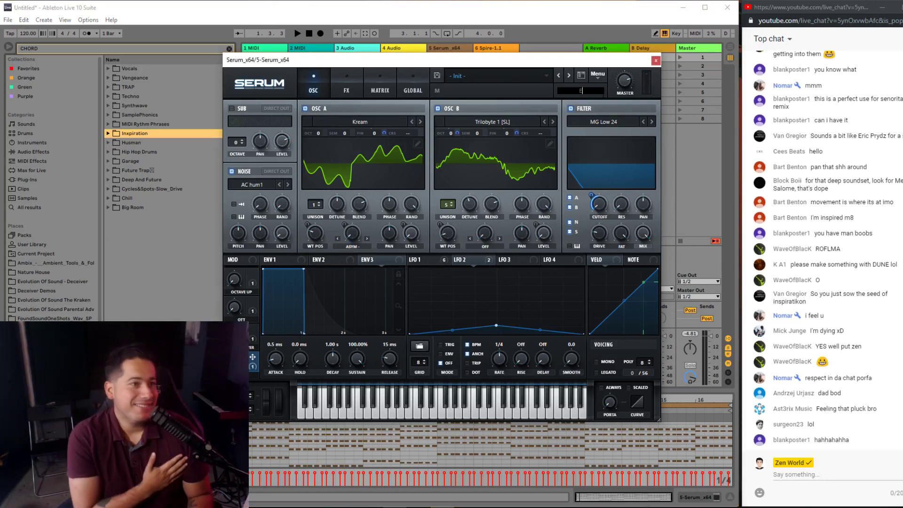
pyautogui.write('Evolution C')
pyautogui.write('f S')
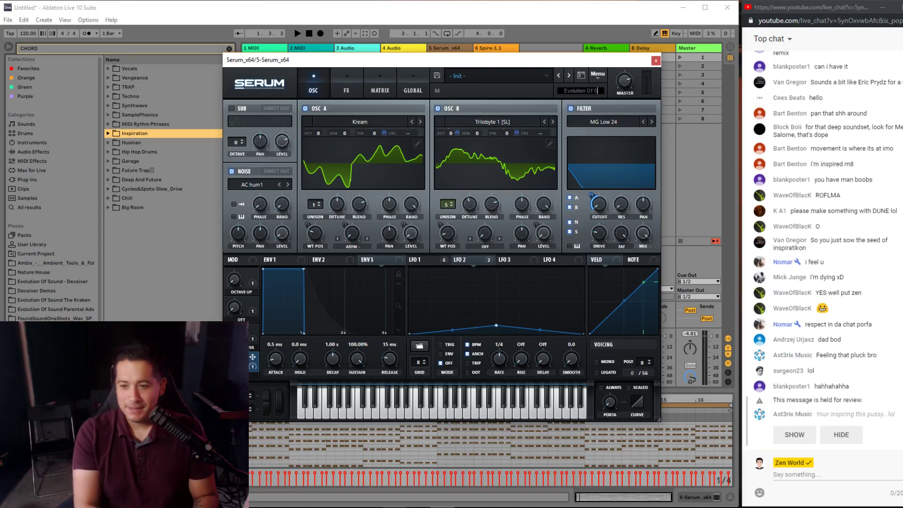
pyautogui.write('ound')
pyautogui.press('Return')
pyautogui.click(800, 433)
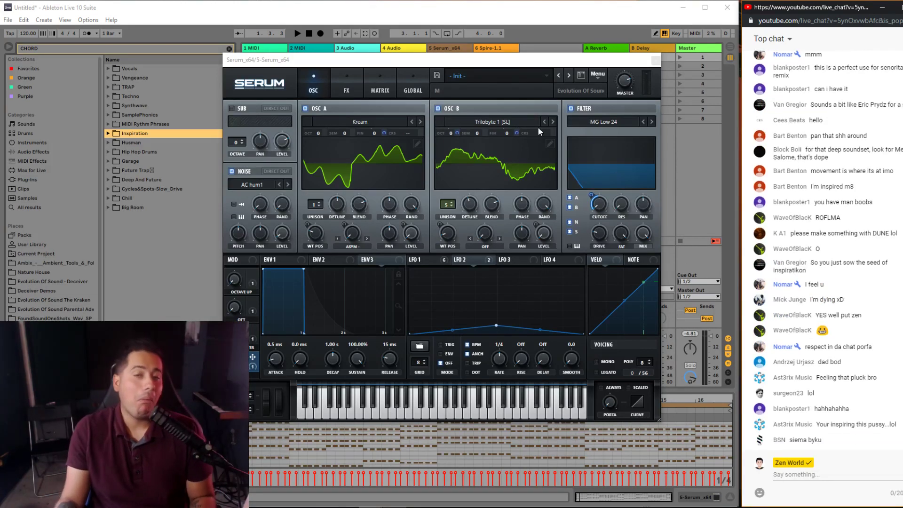
# - Set the preset's description to "Play Chords With It"
pyautogui.click(470, 99)
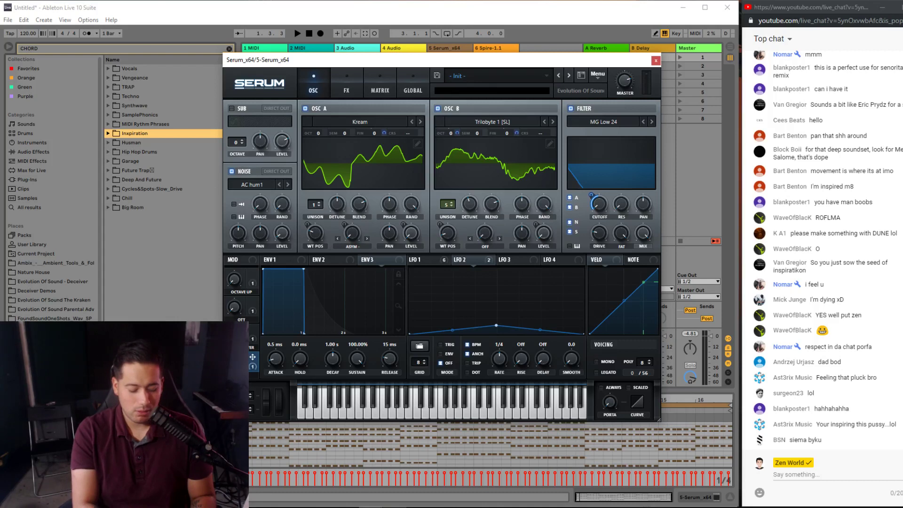
pyautogui.write('Play Chords With It')
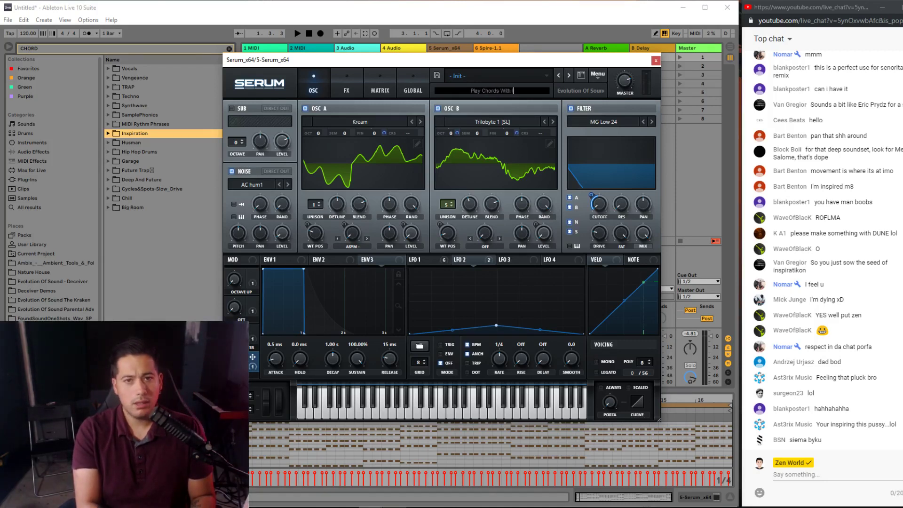
pyautogui.press('Return')
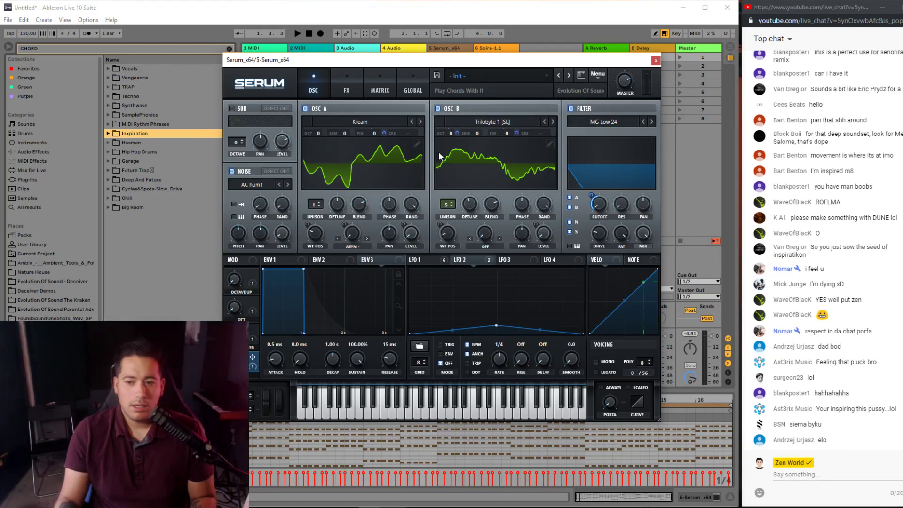
# - Start saving the preset in the AnjunaDeep folder with a file name beginning with "LD -"
pyautogui.click(437, 75)
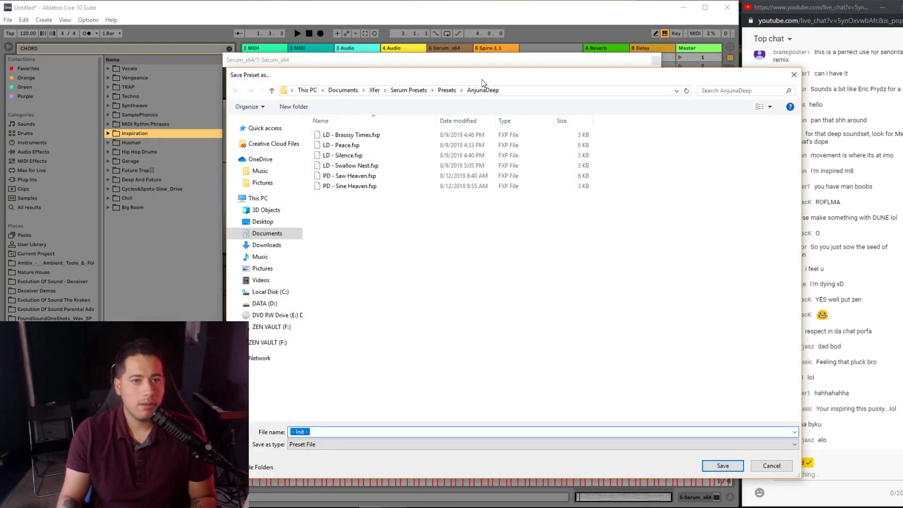
pyautogui.write('LD -')
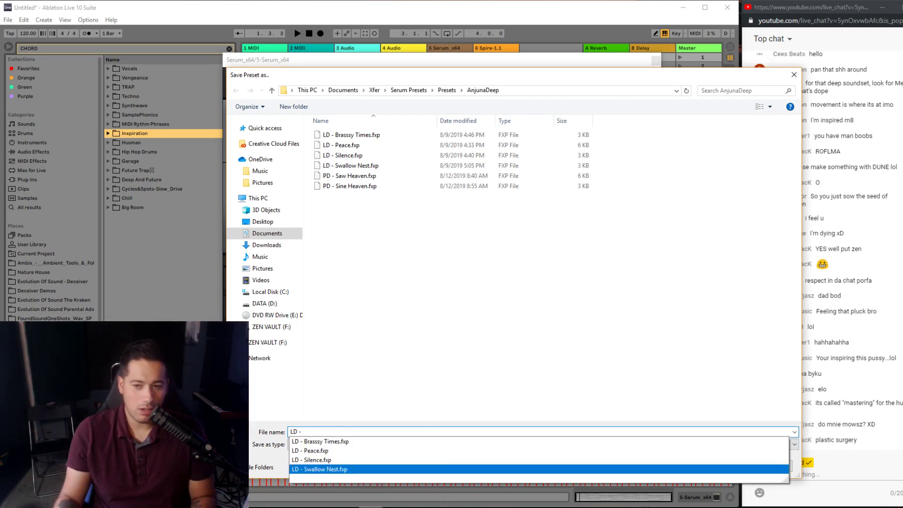
# - Switch to Chrome, search the web for "rainforest names" and open the article "14 Biggest and Popular Rainforests in the World"
pyautogui.click(360, 497)
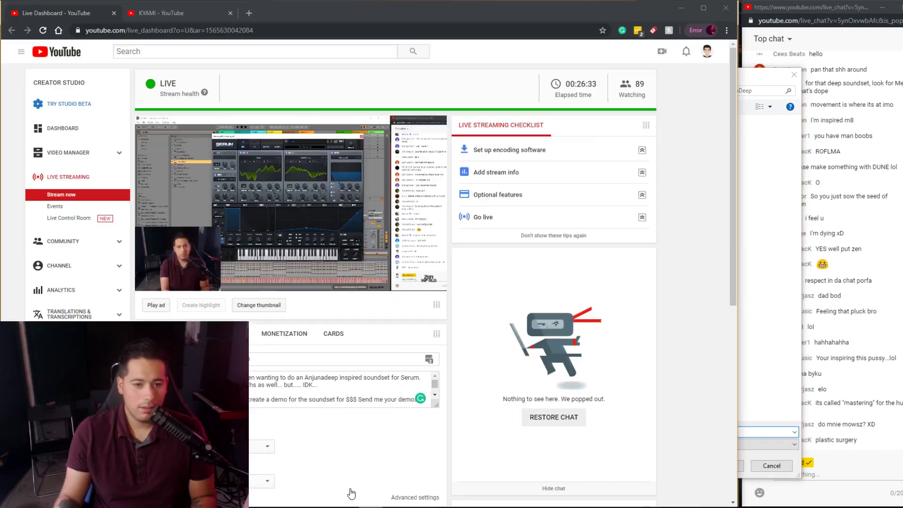
pyautogui.click(256, 14)
pyautogui.write('rainforest names')
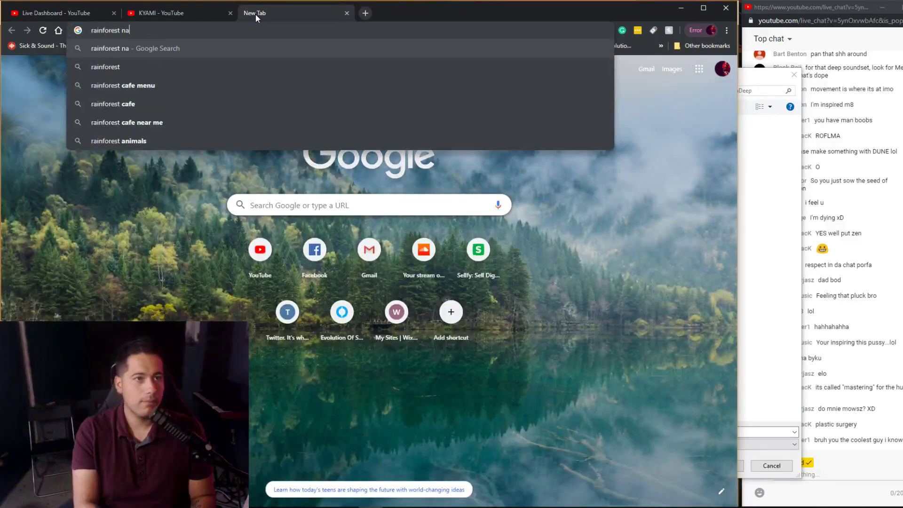
pyautogui.press('Return')
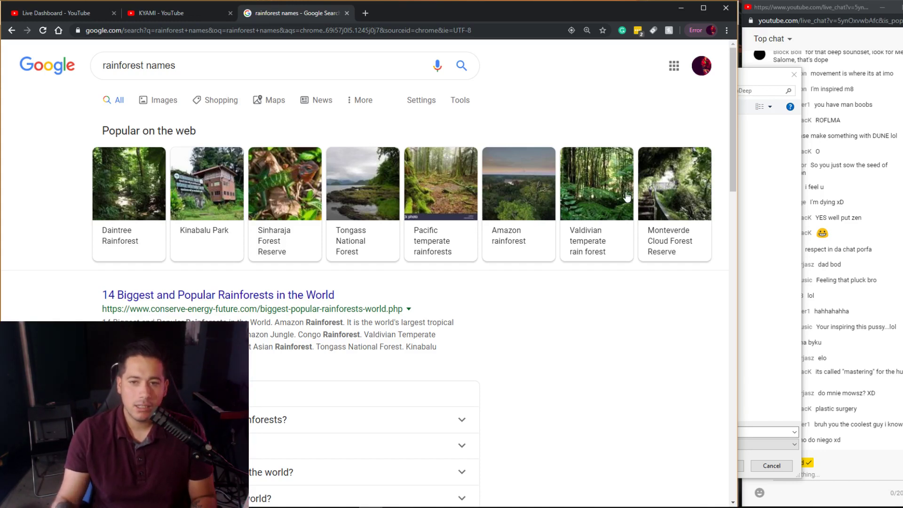
pyautogui.click(238, 295)
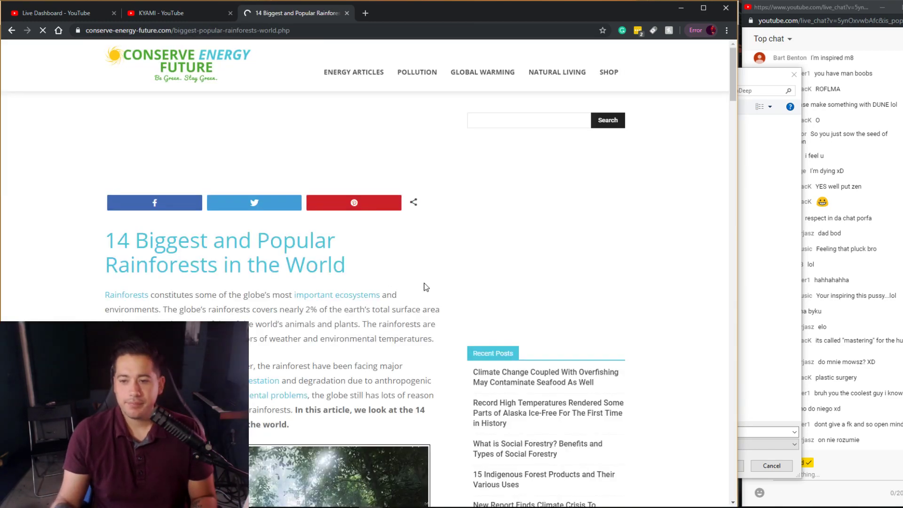
# - Read the opening paragraph of the article's Congo Rainforest section for preset name ideas
pyautogui.scroll(-15, 357, 235)
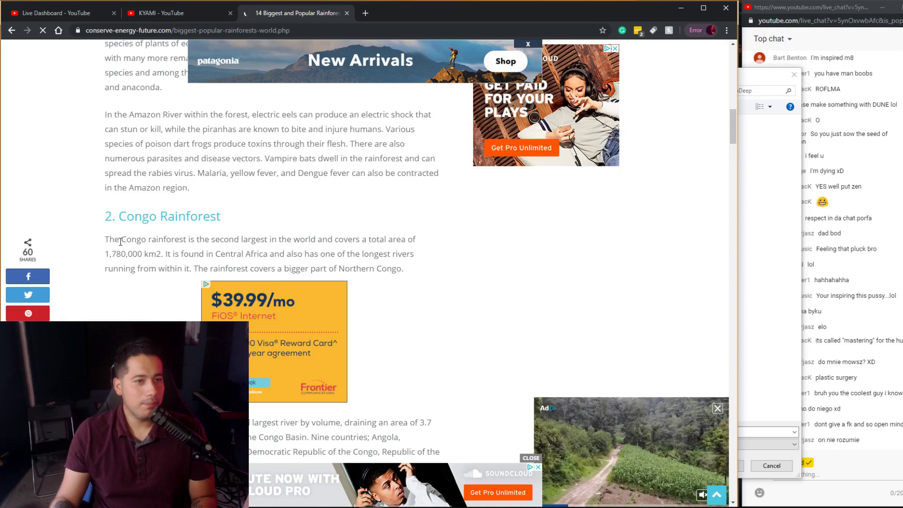
pyautogui.moveTo(107, 240); pyautogui.dragTo(182, 238)
pyautogui.click(201, 238)
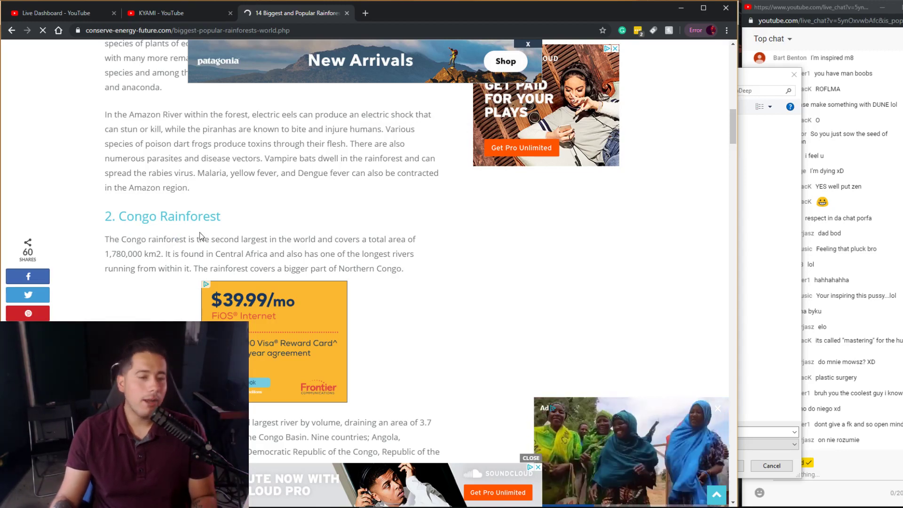
pyautogui.moveTo(104, 244); pyautogui.dragTo(417, 257)
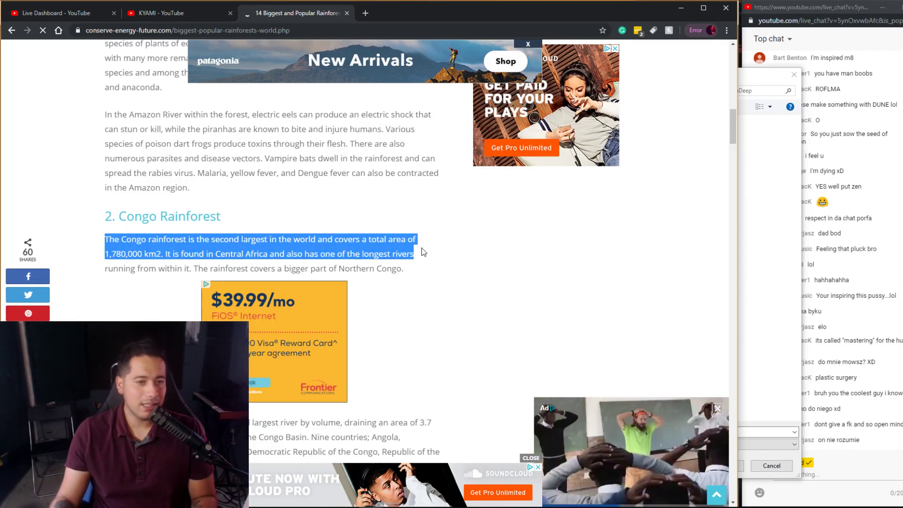
pyautogui.click(379, 260)
pyautogui.scroll(-5, 379, 260)
pyautogui.scroll(2, 379, 260)
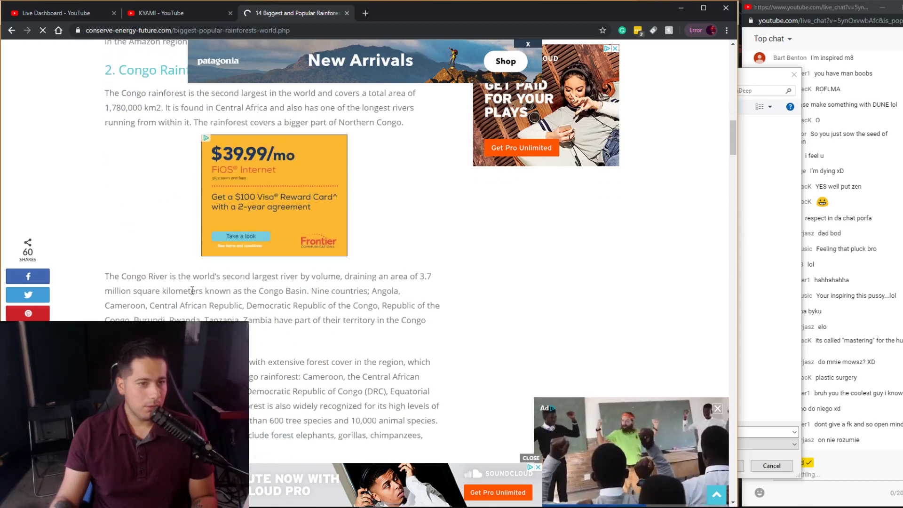
# - Examine the paragraphs on the Congo River and the countries around the Congo rainforest for naming ideas
pyautogui.moveTo(108, 279); pyautogui.dragTo(182, 278)
pyautogui.click(105, 279)
pyautogui.click(185, 280)
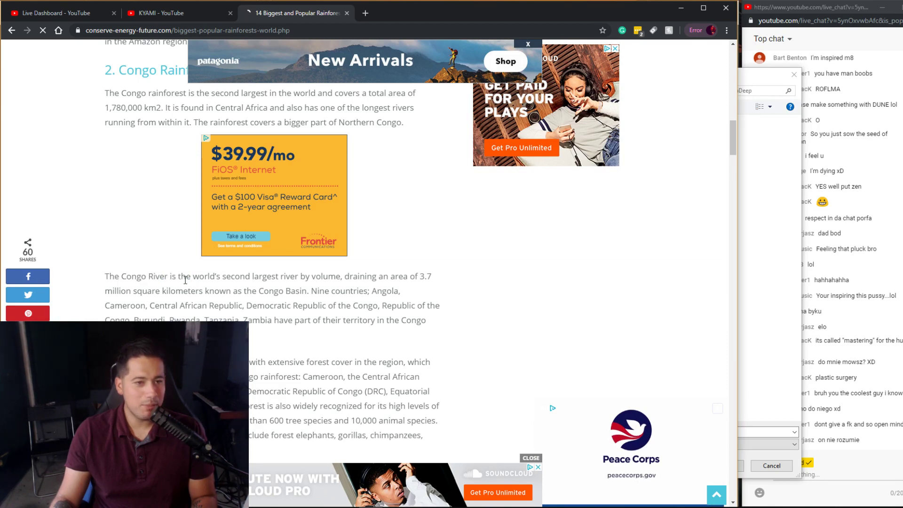
pyautogui.click(229, 279)
pyautogui.moveTo(105, 277); pyautogui.dragTo(428, 292)
pyautogui.click(345, 284)
pyautogui.click(422, 294)
pyautogui.click(423, 293)
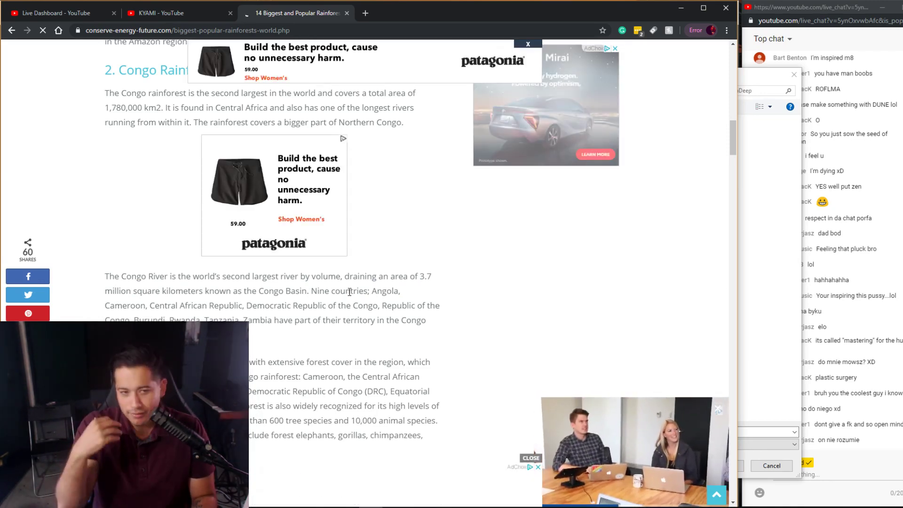
pyautogui.scroll(-1, 349, 292)
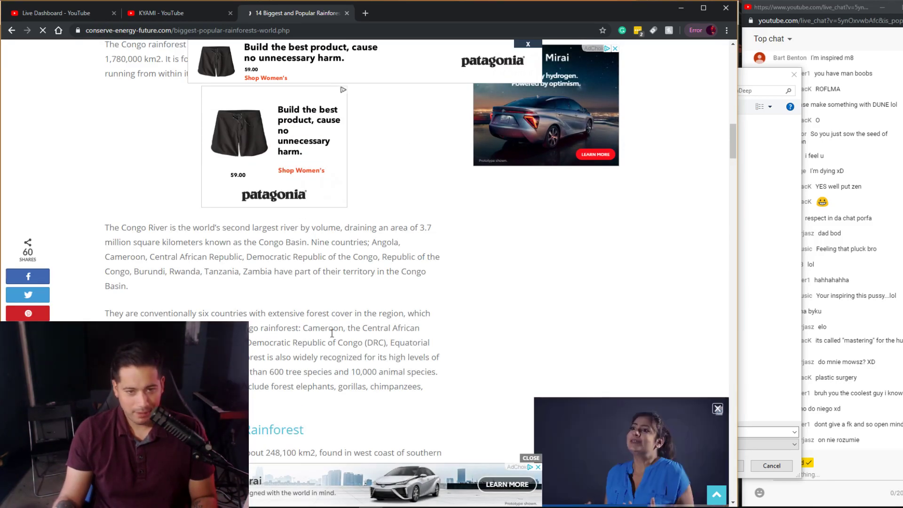
pyautogui.moveTo(245, 339); pyautogui.dragTo(362, 357)
pyautogui.click(363, 350)
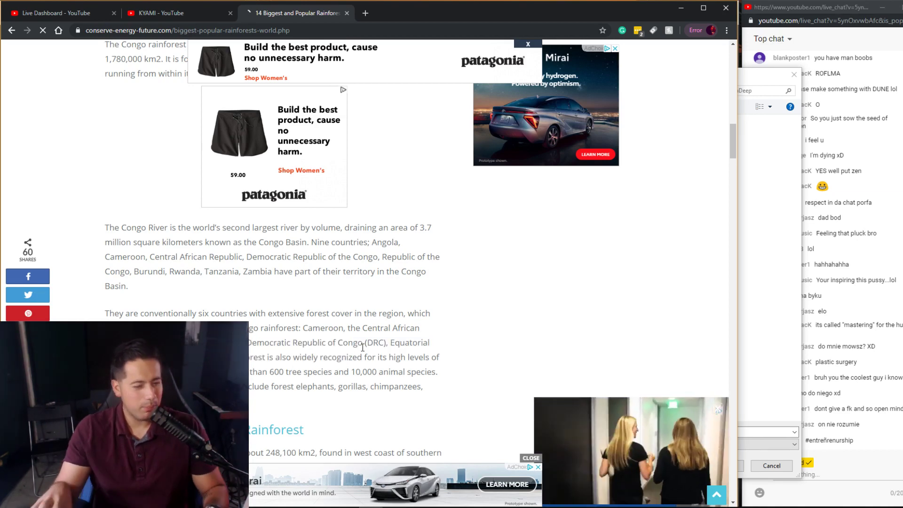
# - Look through the Valdivian Temperate, Daintree and Southeast Asian Rainforest sections, and highlight the word "Daintree" in its heading
pyautogui.scroll(-3, 317, 335)
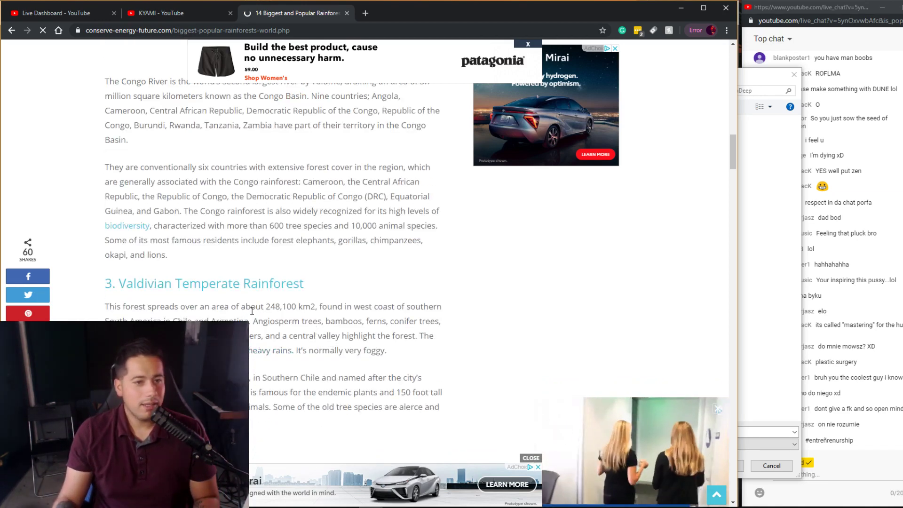
pyautogui.moveTo(308, 289); pyautogui.dragTo(110, 285)
pyautogui.click(142, 305)
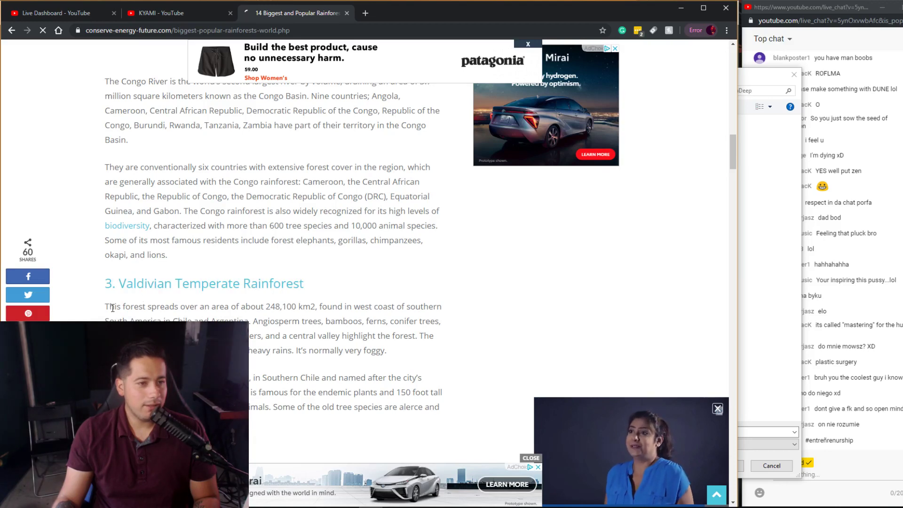
pyautogui.scroll(-4, 197, 318)
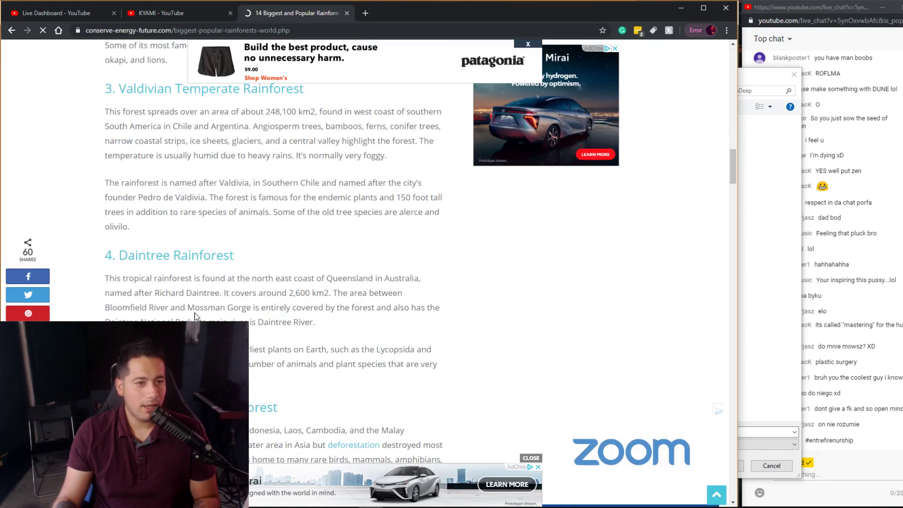
pyautogui.moveTo(120, 256); pyautogui.dragTo(235, 257)
pyautogui.click(316, 278)
pyautogui.scroll(-4, 323, 281)
pyautogui.scroll(4, 332, 286)
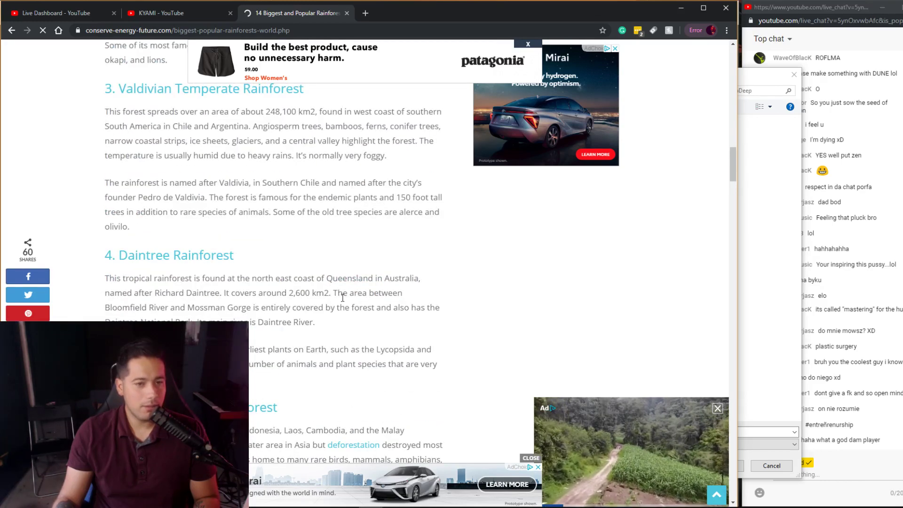
pyautogui.scroll(-3, 348, 299)
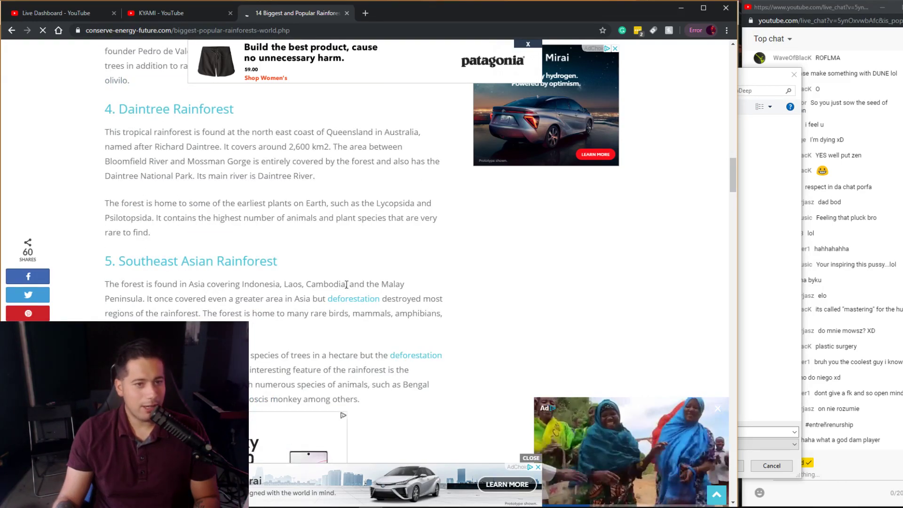
pyautogui.scroll(-3, 346, 284)
pyautogui.scroll(5, 329, 278)
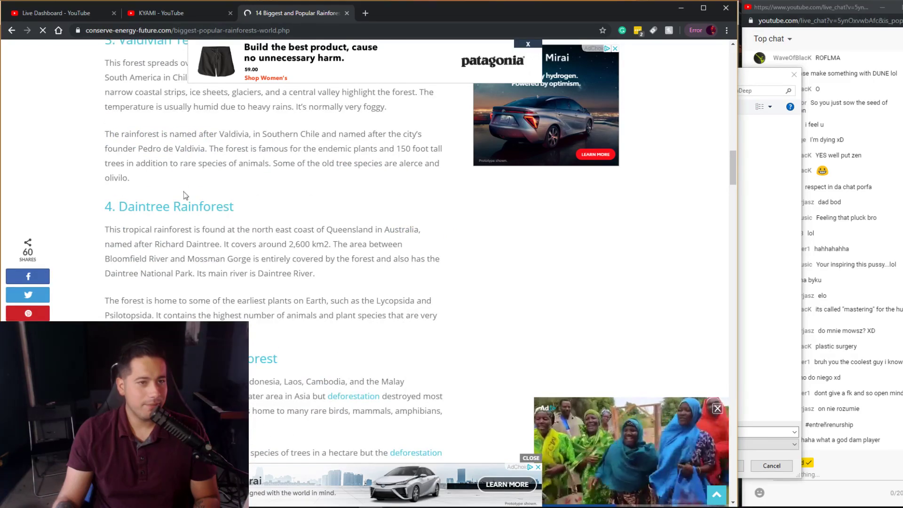
pyautogui.doubleClick(169, 209)
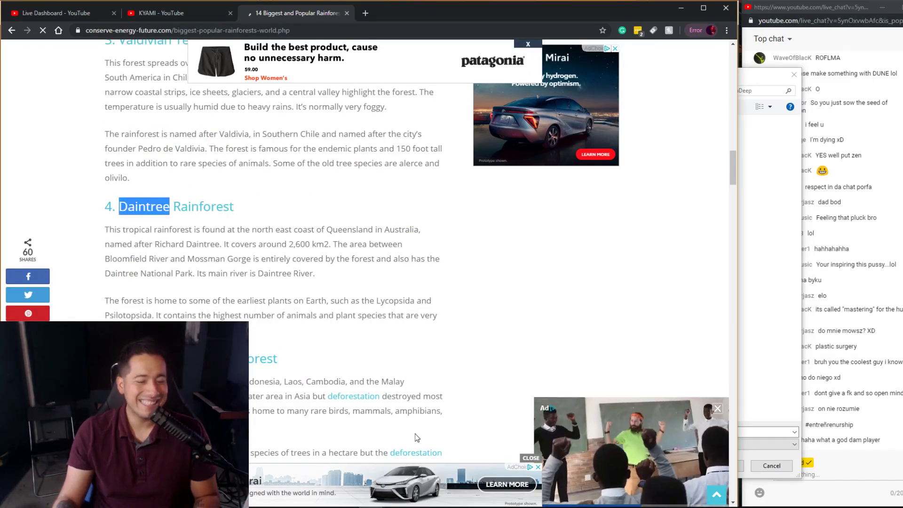
# - Switch back to Ableton Live and save the Serum preset as "LD - Daintree" in the AnjunaDeep folder
pyautogui.hotkey('alt', 'Tab')
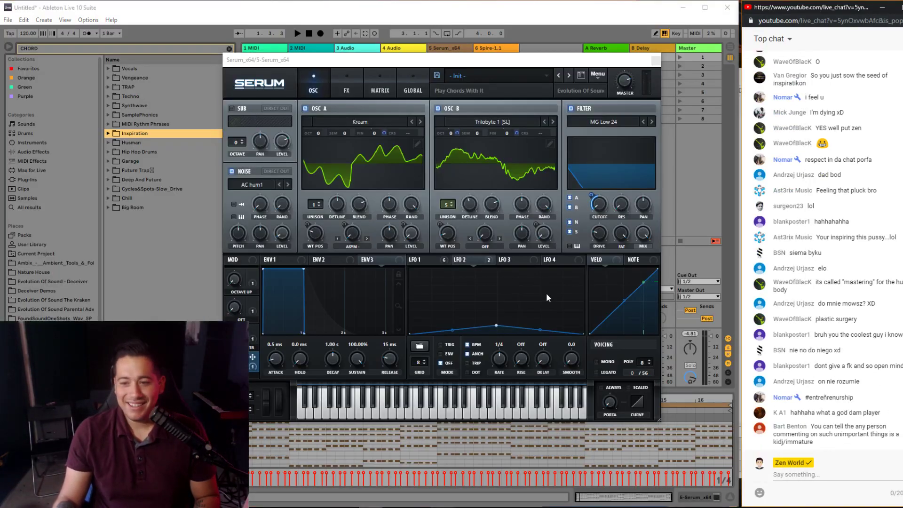
pyautogui.click(436, 76)
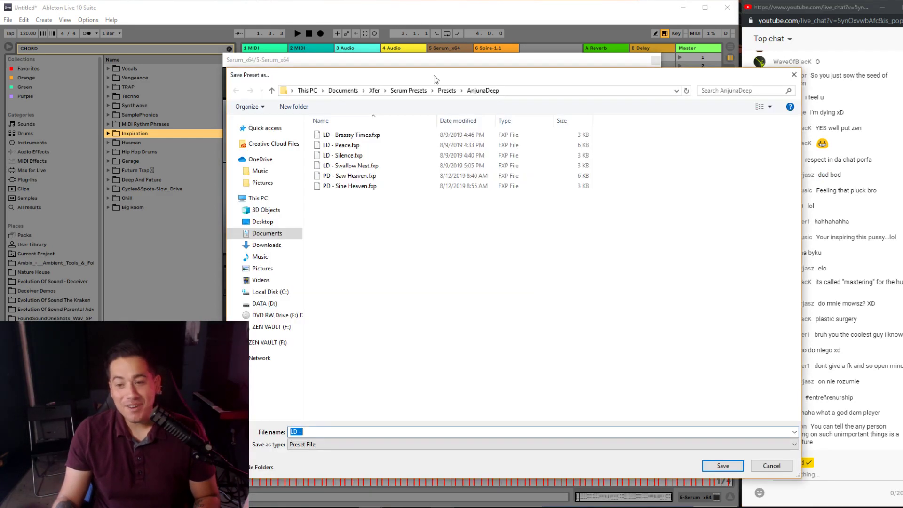
pyautogui.press('BackSpace')
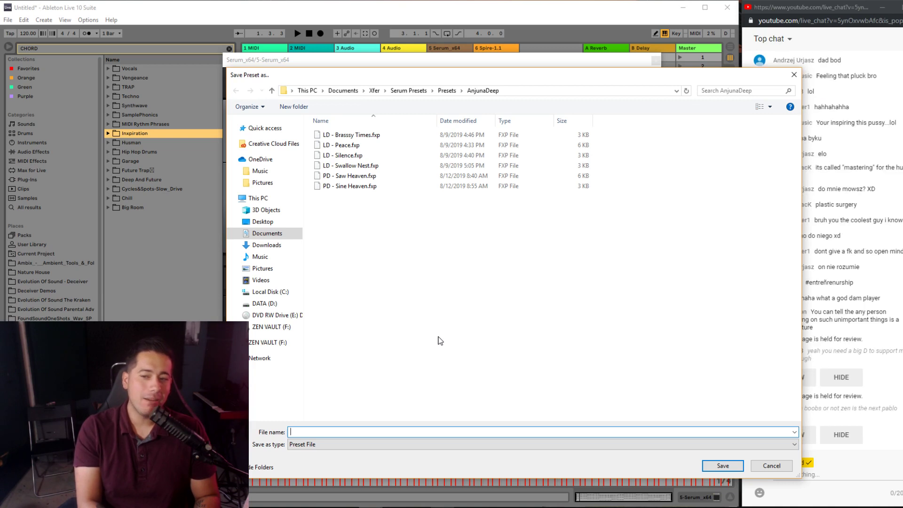
pyautogui.write('LD ')
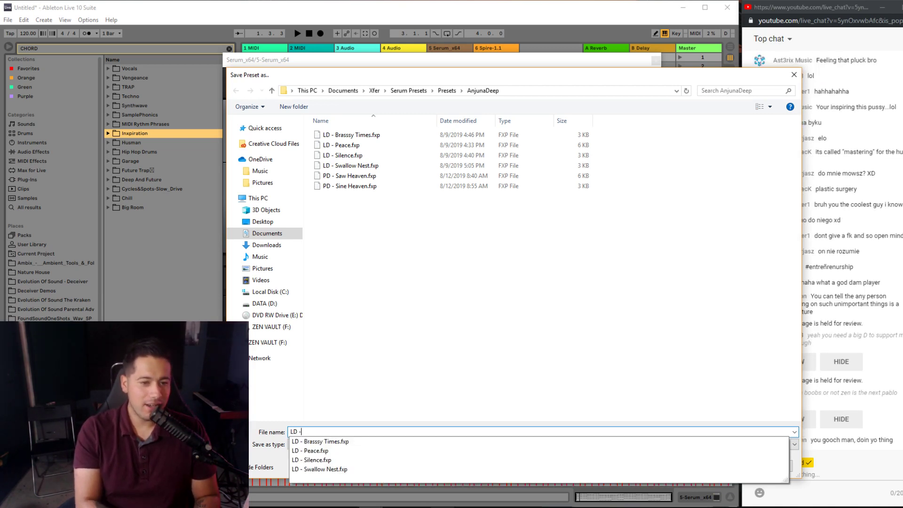
pyautogui.write('- Daintree')
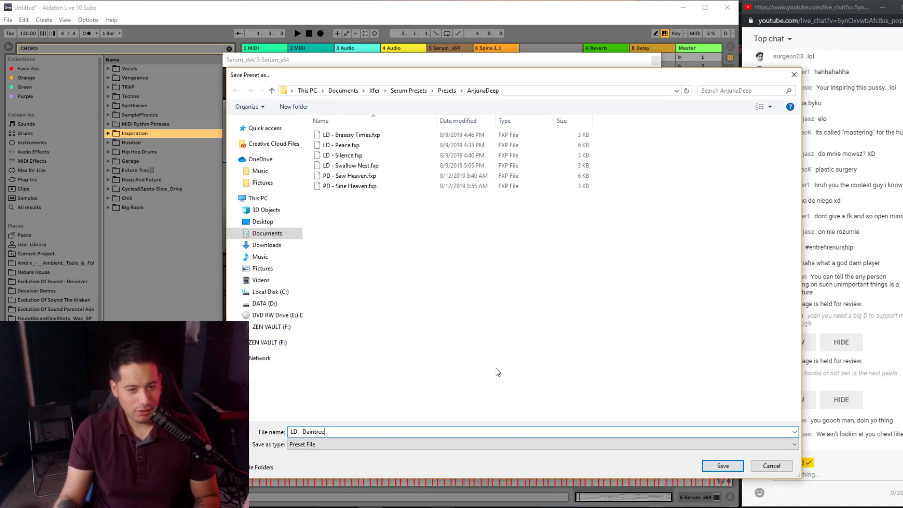
pyautogui.click(722, 466)
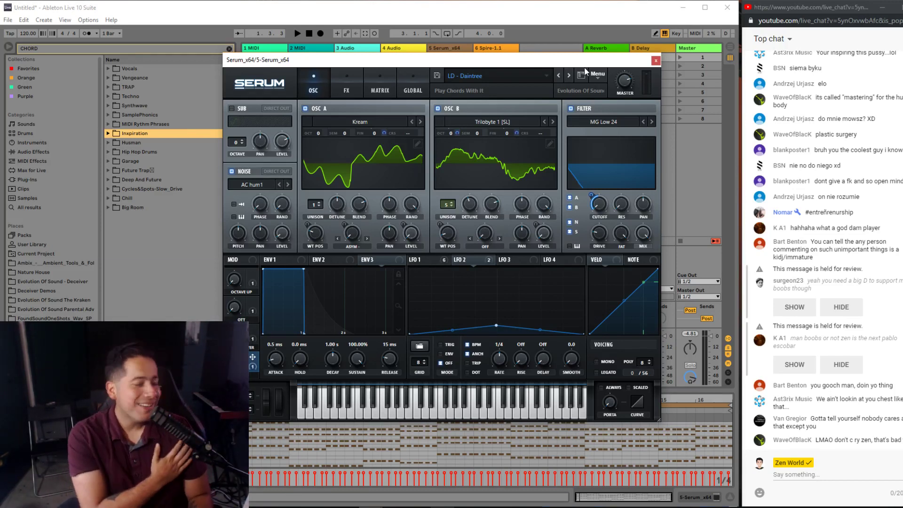
# - Reset Serum to the Init preset and move the plugin window clear of the MIDI notes
pyautogui.click(597, 74)
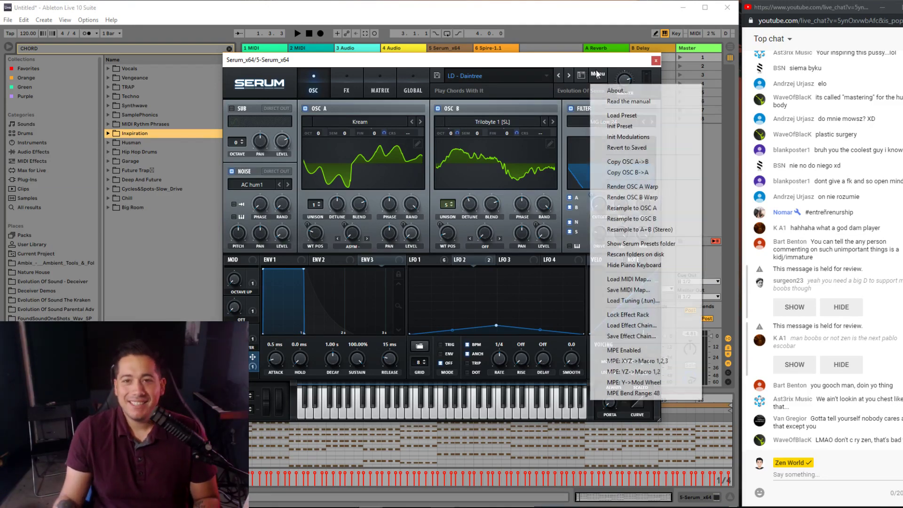
pyautogui.click(630, 124)
pyautogui.moveTo(478, 61); pyautogui.dragTo(492, 62)
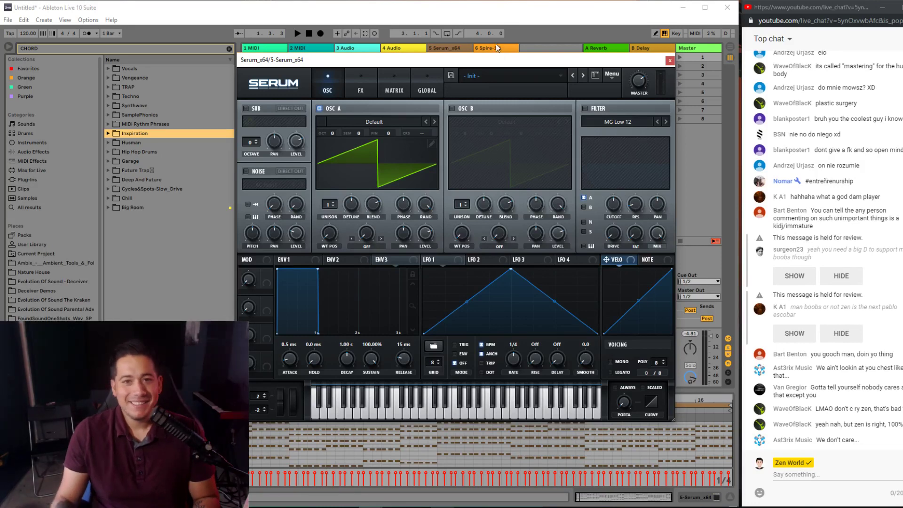
pyautogui.moveTo(492, 54); pyautogui.dragTo(498, 34)
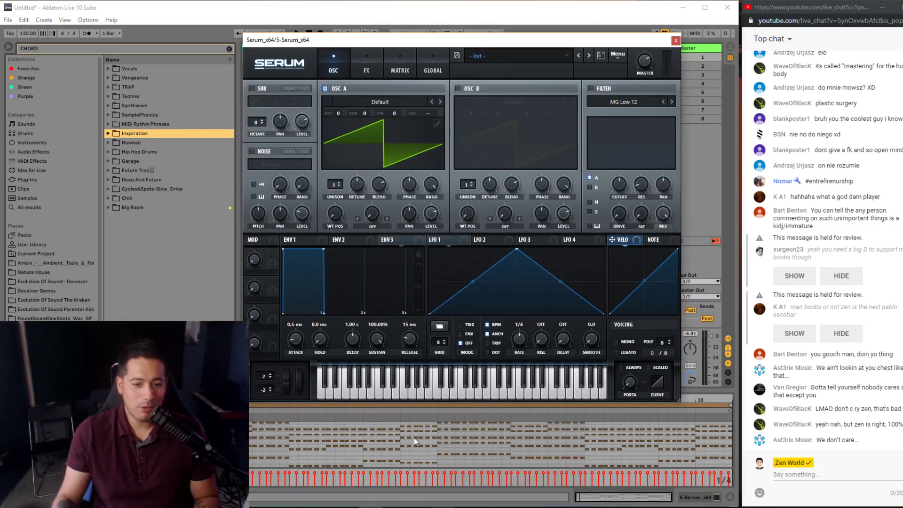
# - Switch to Spotify, play "Komplex" from the Anjunadeep New Releases playlist, and preview later passages up to about 3:15
pyautogui.hotkey('alt', 'Tab')
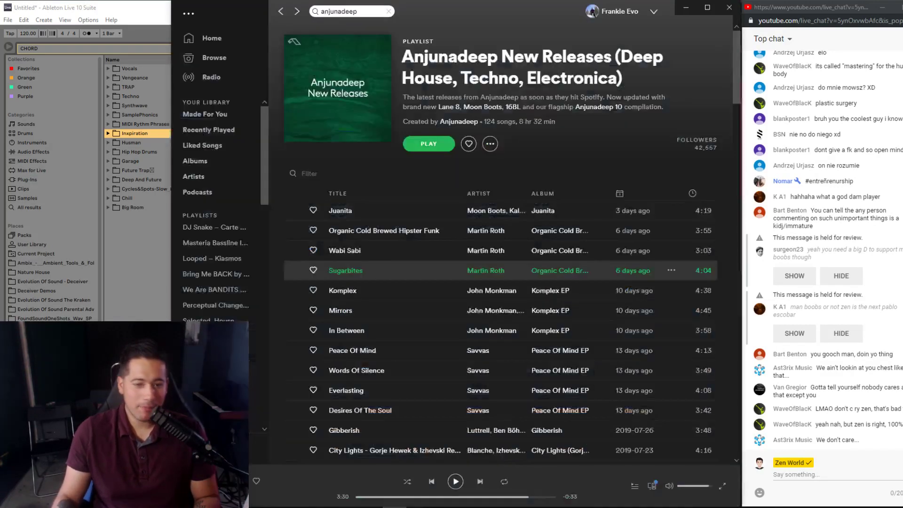
pyautogui.click(294, 291)
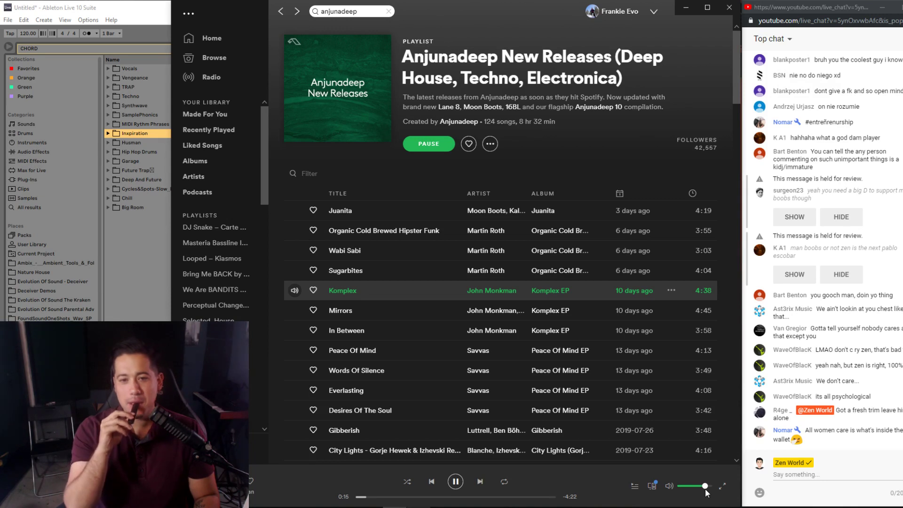
pyautogui.click(407, 495)
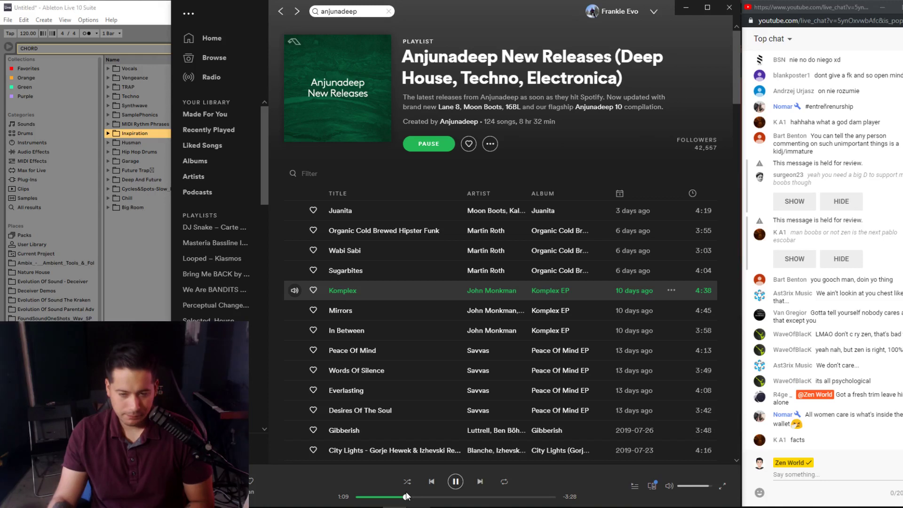
pyautogui.click(457, 498)
pyautogui.click(467, 498)
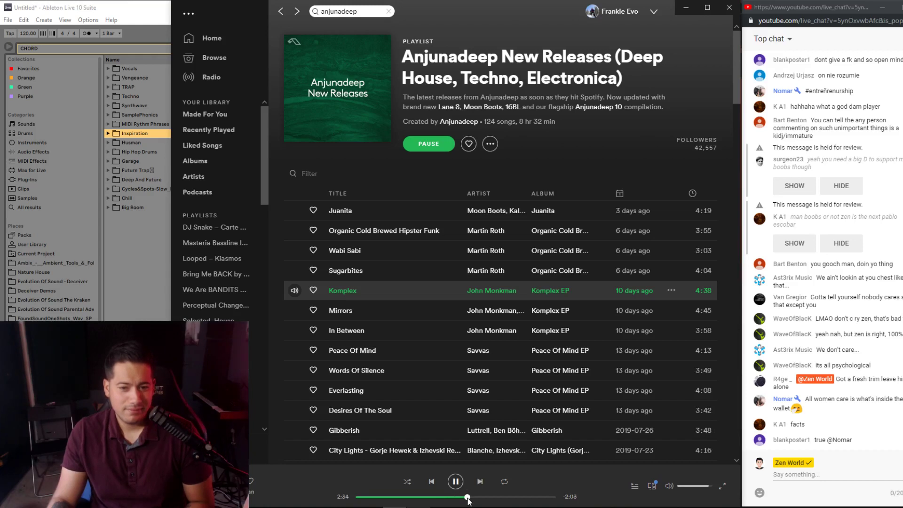
pyautogui.click(496, 497)
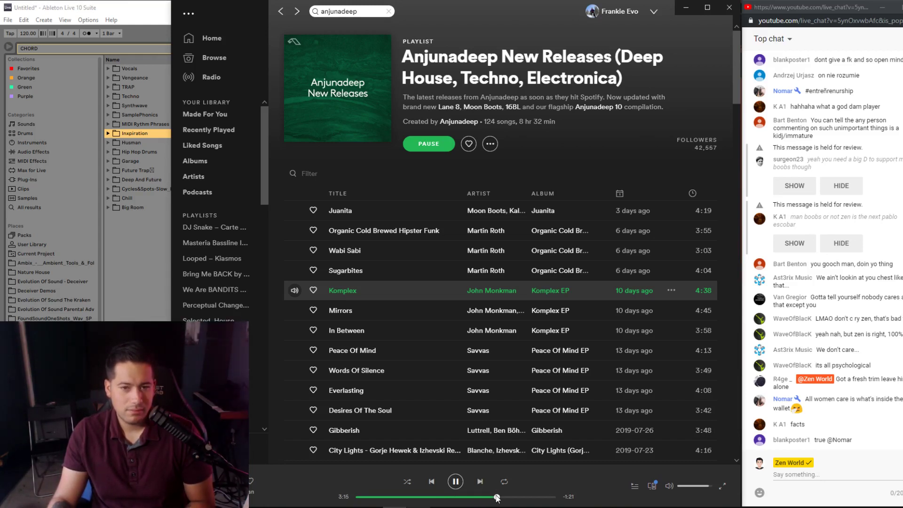
# - Pause the Spotify song, switch back to Ableton Live, and look through the Chord Progressions and Trance folders inside Inspiration
pyautogui.click(455, 481)
pyautogui.click(126, 275)
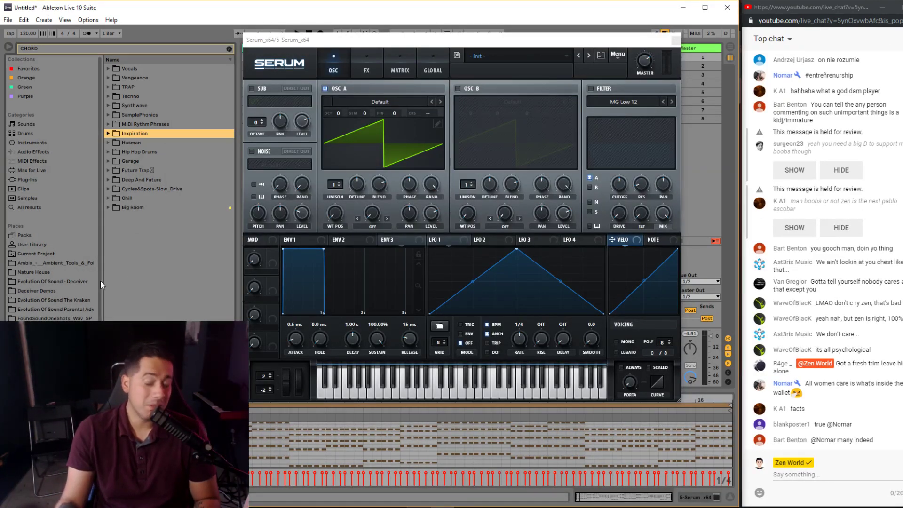
pyautogui.scroll(-1, 101, 280)
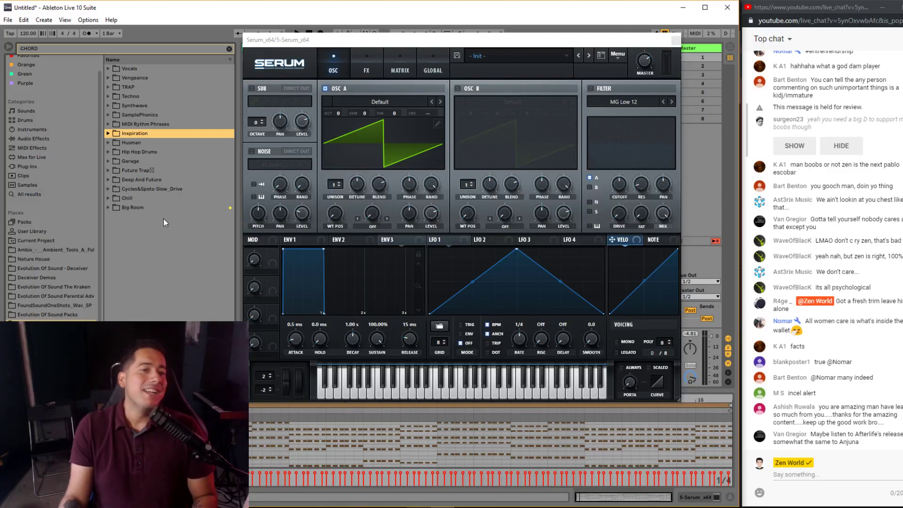
pyautogui.click(109, 134)
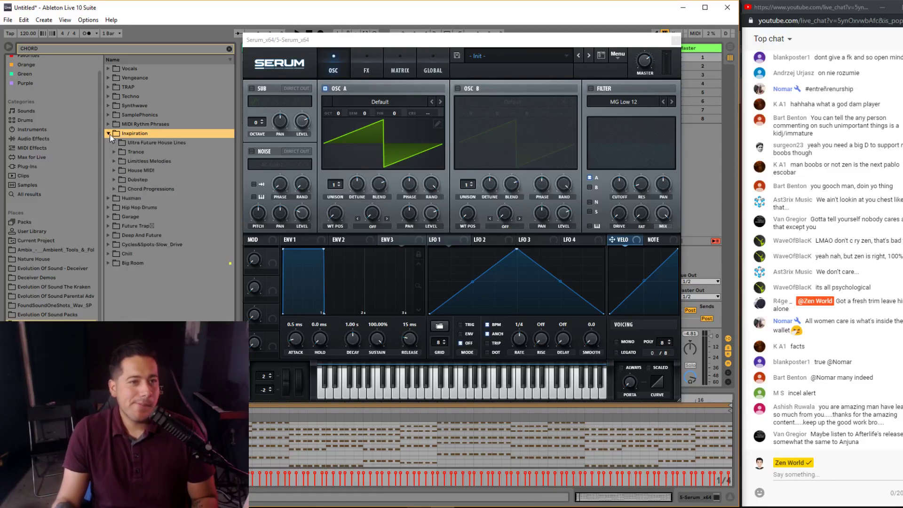
pyautogui.click(114, 180)
pyautogui.click(114, 197)
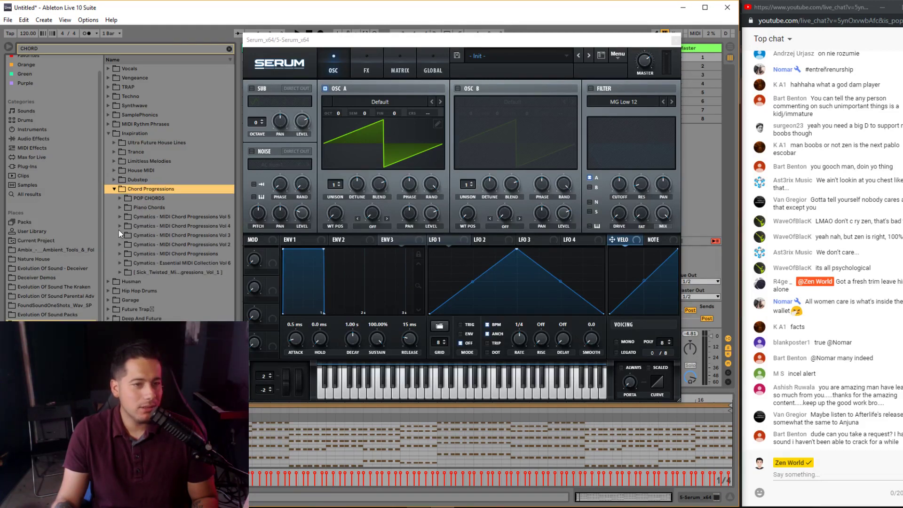
pyautogui.click(114, 189)
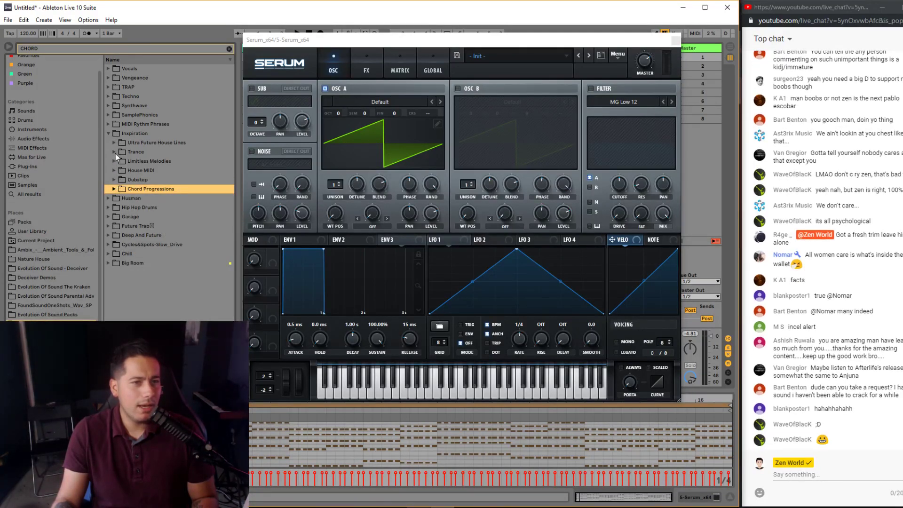
pyautogui.click(114, 152)
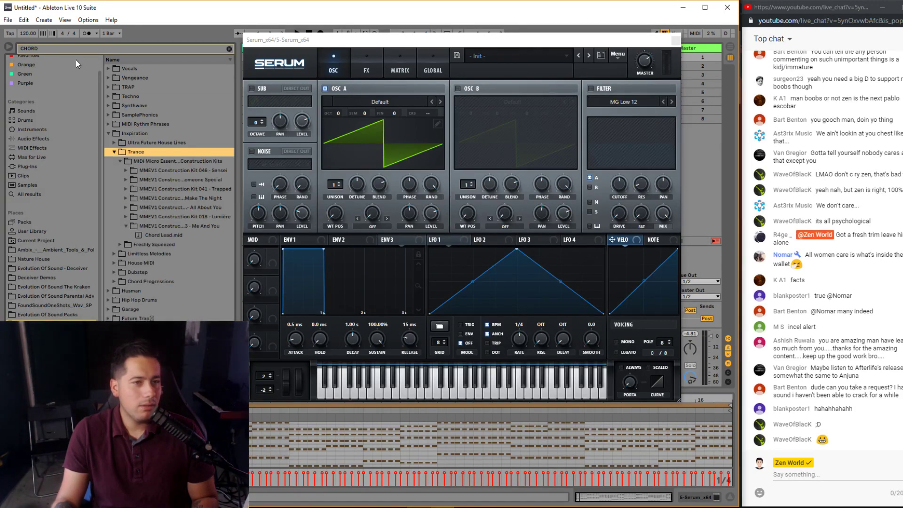
# - Search the browser for "piano" and expand the MMEV1 Construction Kit 040 - Global folder under Trance
pyautogui.click(228, 48)
pyautogui.click(142, 48)
pyautogui.write('pia')
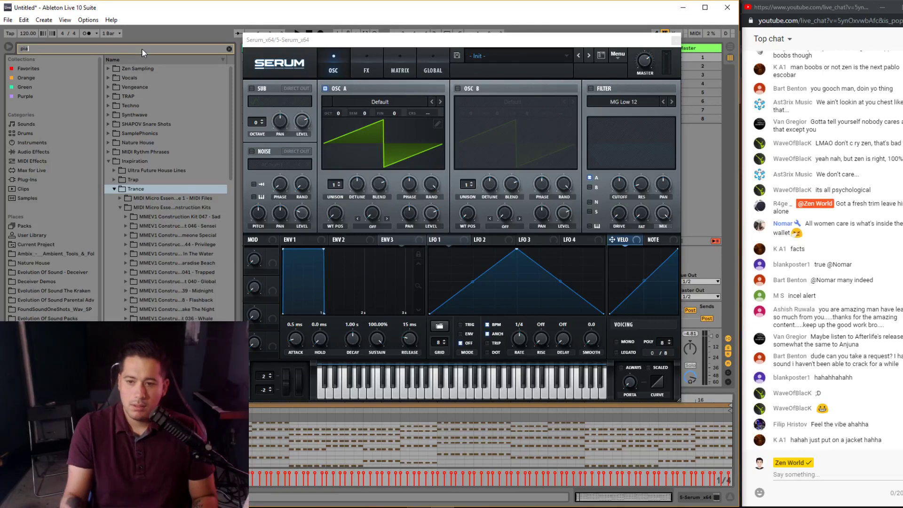
pyautogui.write('no')
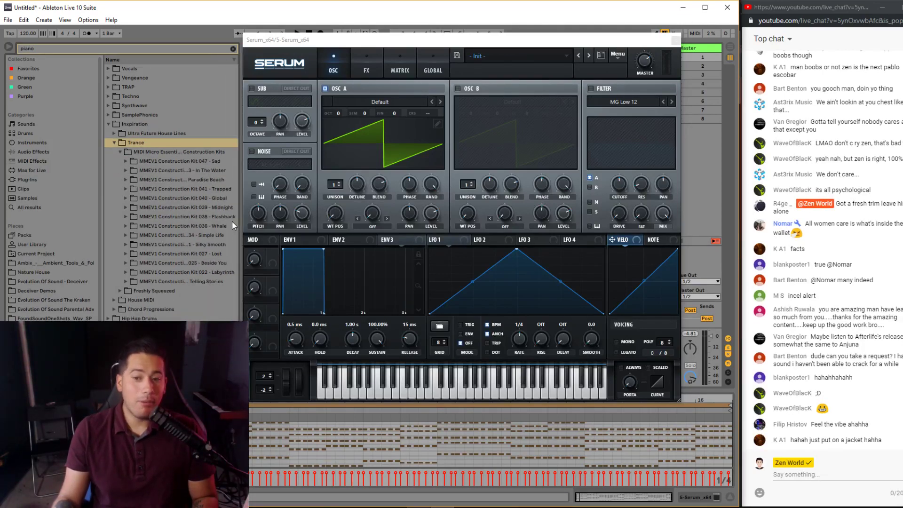
pyautogui.click(126, 200)
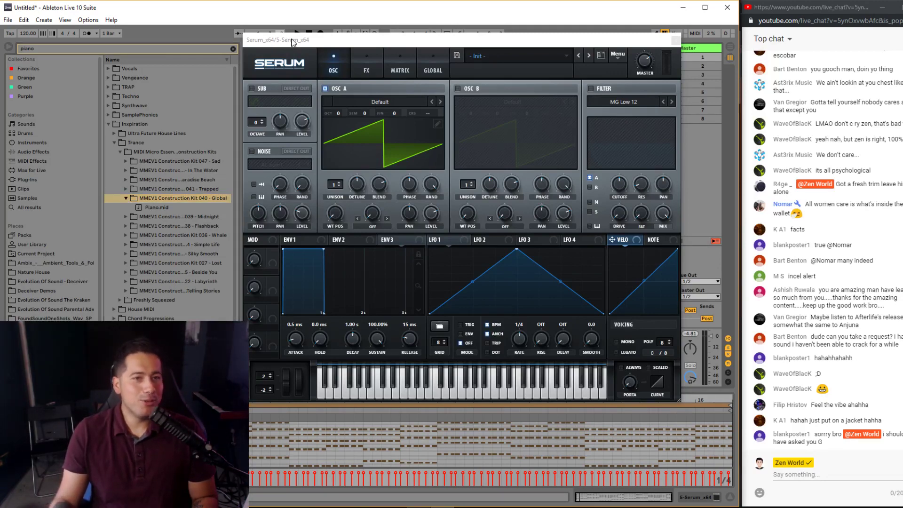
# - Move the Serum window off the session tracks and delete the two empty MIDI tracks and the first audio track
pyautogui.moveTo(288, 40); pyautogui.dragTo(463, 96)
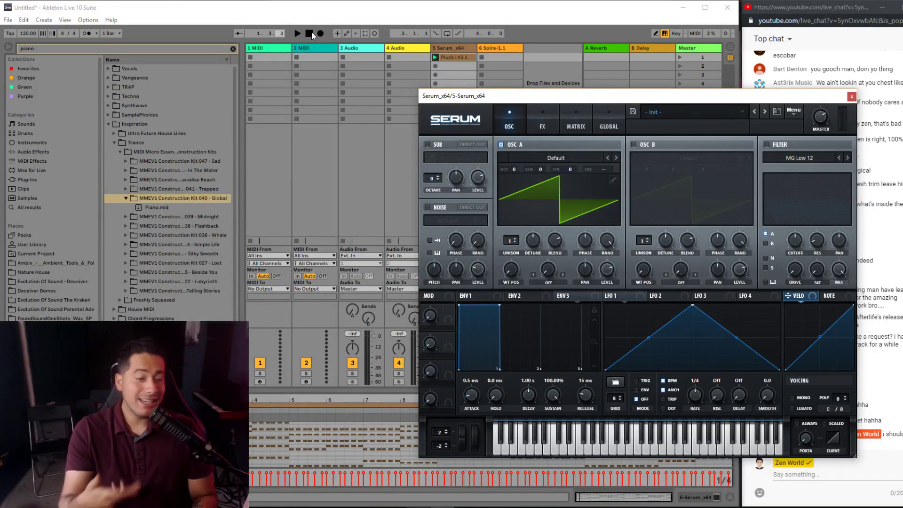
pyautogui.click(281, 49)
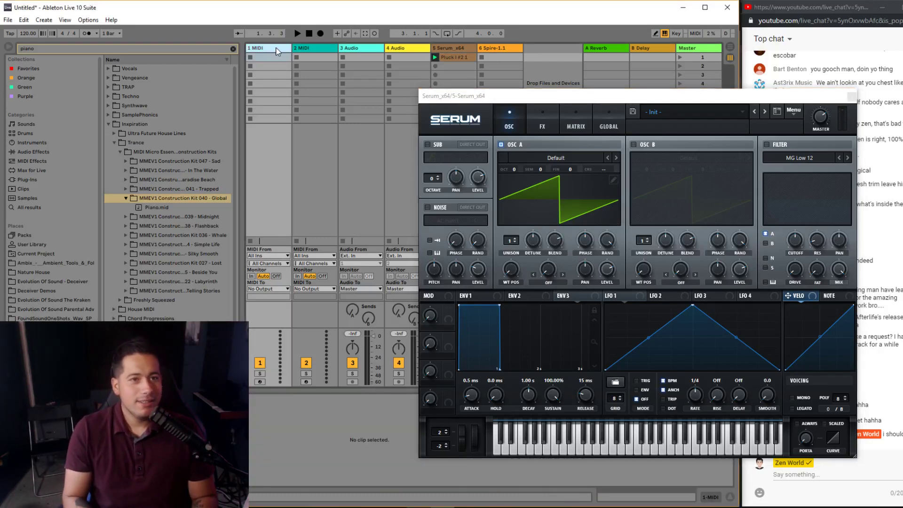
pyautogui.press('Delete')
pyautogui.press('Delete')
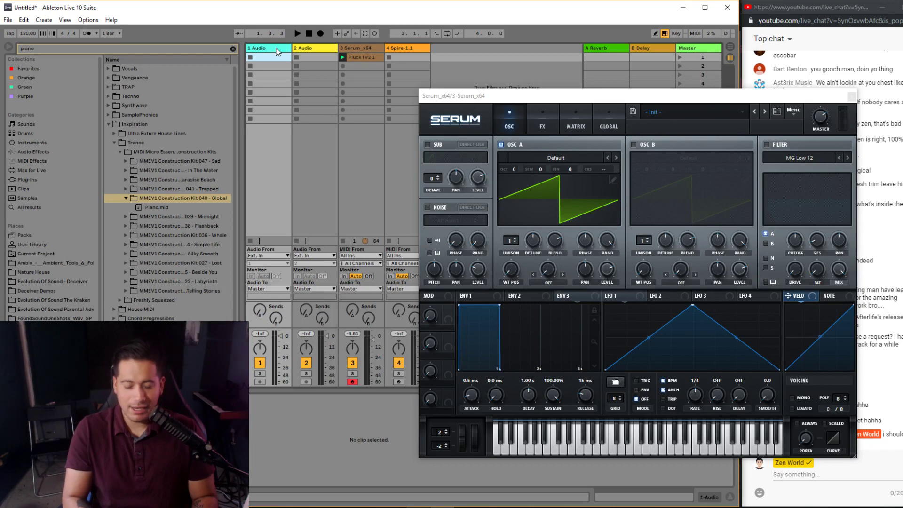
pyautogui.press('Delete')
# - Replace the Pluck clip in the Serum track's first slot with Piano.mid from the Global construction kit
pyautogui.click(310, 83)
pyautogui.click(311, 57)
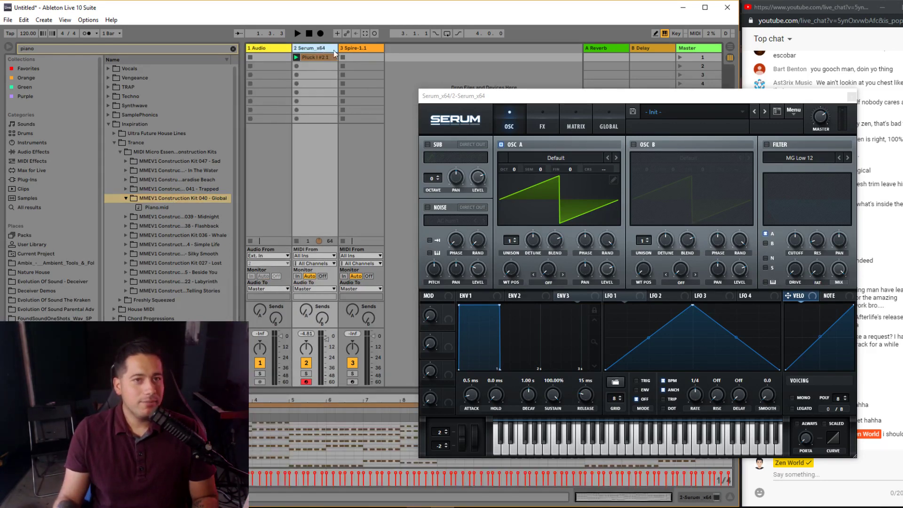
pyautogui.click(162, 208)
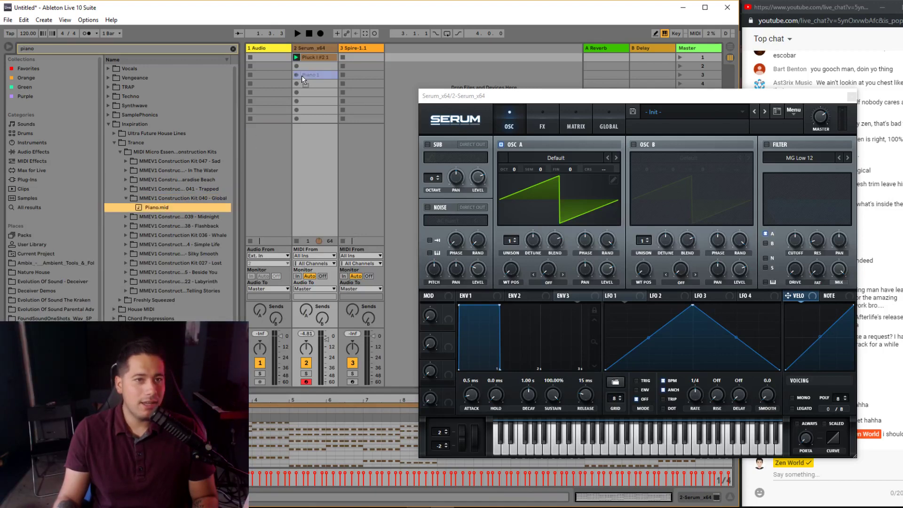
pyautogui.moveTo(314, 55); pyautogui.dragTo(315, 55)
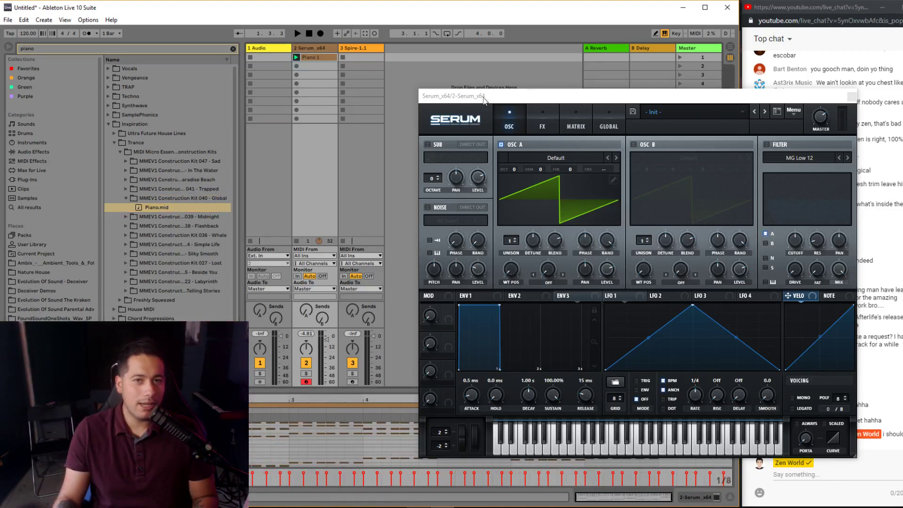
# - Move the Serum window upward and enlarge the MIDI note editor to view the piano clip's notes
pyautogui.moveTo(483, 99); pyautogui.dragTo(446, 37)
pyautogui.moveTo(325, 390); pyautogui.dragTo(324, 319)
pyautogui.scroll(-4, 489, 433)
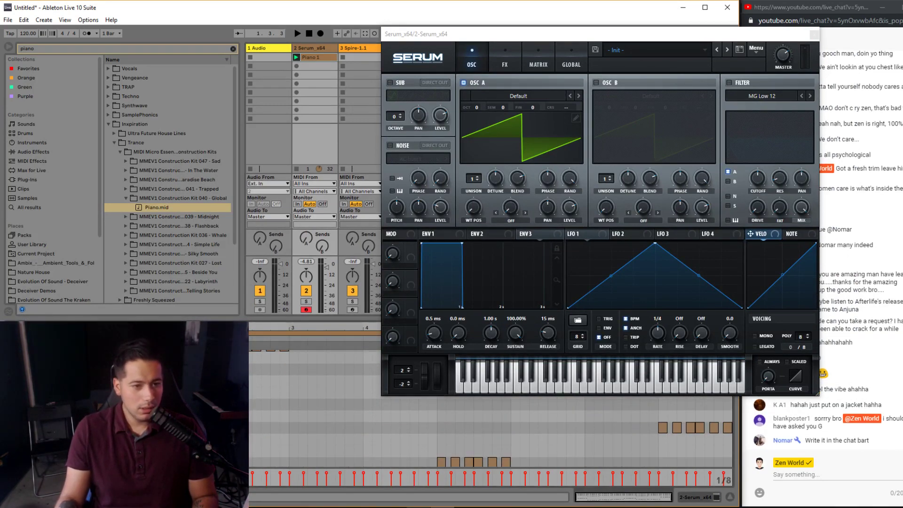
# - Join the repeated chord notes in bars 1 to 3 of the Piano 1 clip into sustained one-bar notes
pyautogui.scroll(-3, 489, 423)
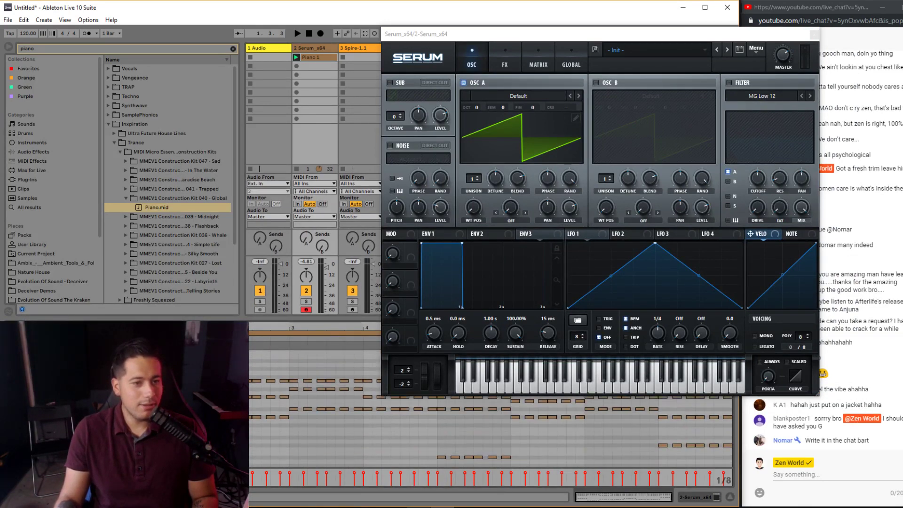
pyautogui.click(297, 57)
pyautogui.moveTo(240, 317); pyautogui.dragTo(239, 189)
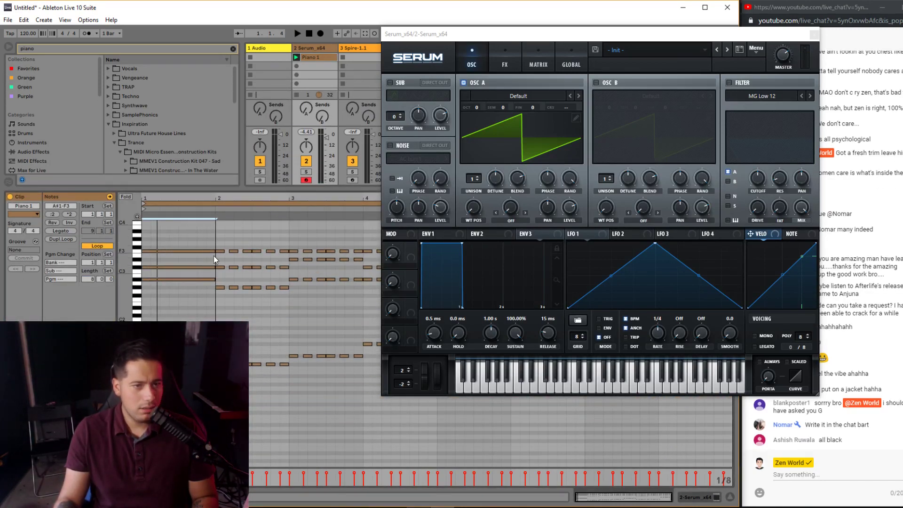
pyautogui.moveTo(216, 362); pyautogui.dragTo(363, 256)
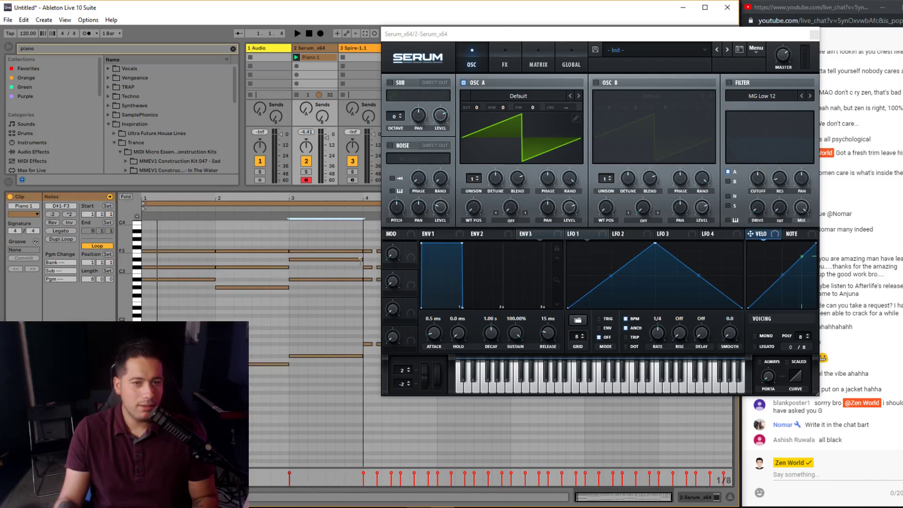
# - Join the repeated chord notes in bars 4 to 8 of the Piano 1 clip into sustained one-bar notes
pyautogui.moveTo(453, 37); pyautogui.dragTo(642, 348)
pyautogui.moveTo(367, 362); pyautogui.dragTo(437, 259)
pyautogui.moveTo(435, 357); pyautogui.dragTo(447, 245)
pyautogui.moveTo(446, 325); pyautogui.dragTo(511, 328)
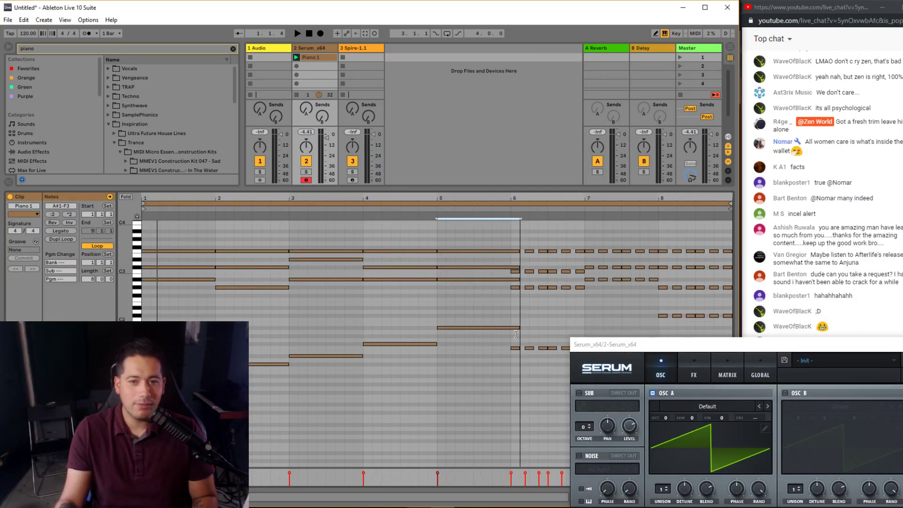
pyautogui.moveTo(518, 362); pyautogui.dragTo(582, 265)
pyautogui.moveTo(625, 343); pyautogui.dragTo(167, 385)
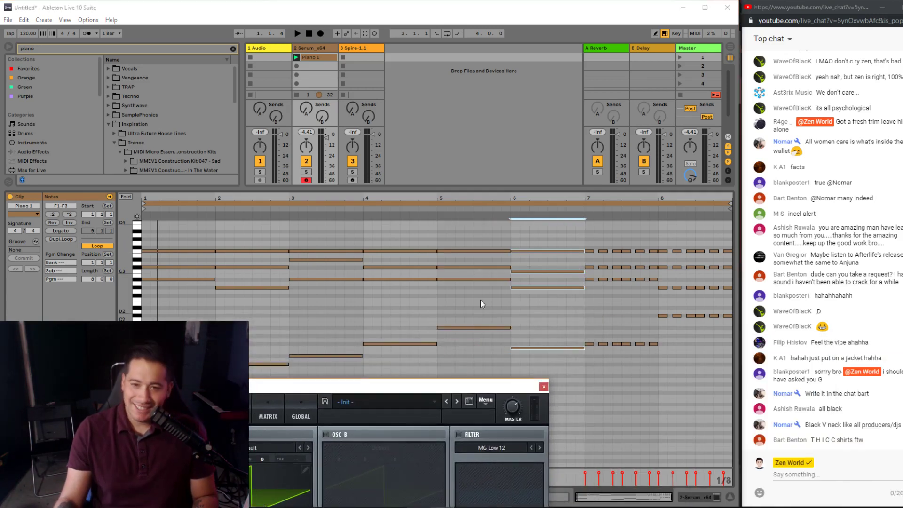
pyautogui.moveTo(587, 242)
pyautogui.mouseDown()
pyautogui.moveTo(593, 374)
pyautogui.moveTo(659, 345)
pyautogui.moveTo(670, 235)
pyautogui.moveTo(732, 252)
pyautogui.mouseUp()
# - Reposition the Serum window and list all MIDI effects in the browser by clearing the piano search
pyautogui.moveTo(360, 387); pyautogui.dragTo(498, 100)
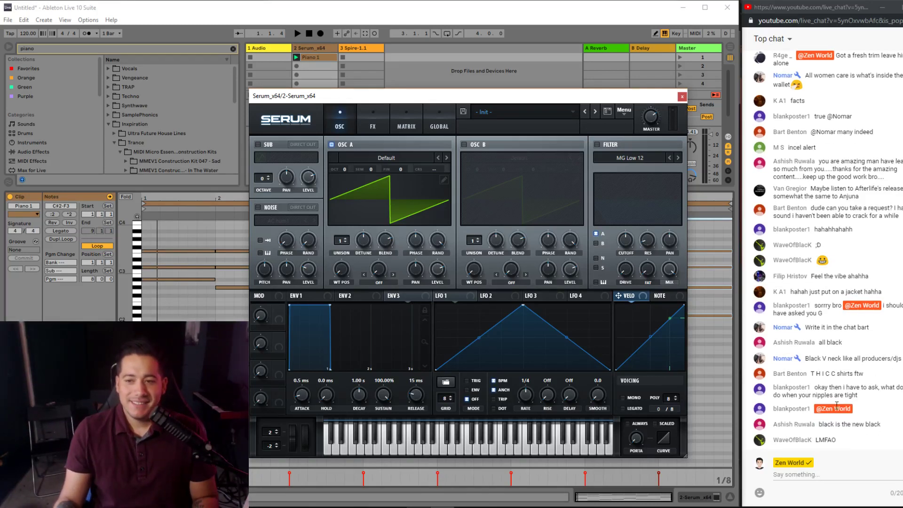
pyautogui.moveTo(373, 94); pyautogui.dragTo(441, 73)
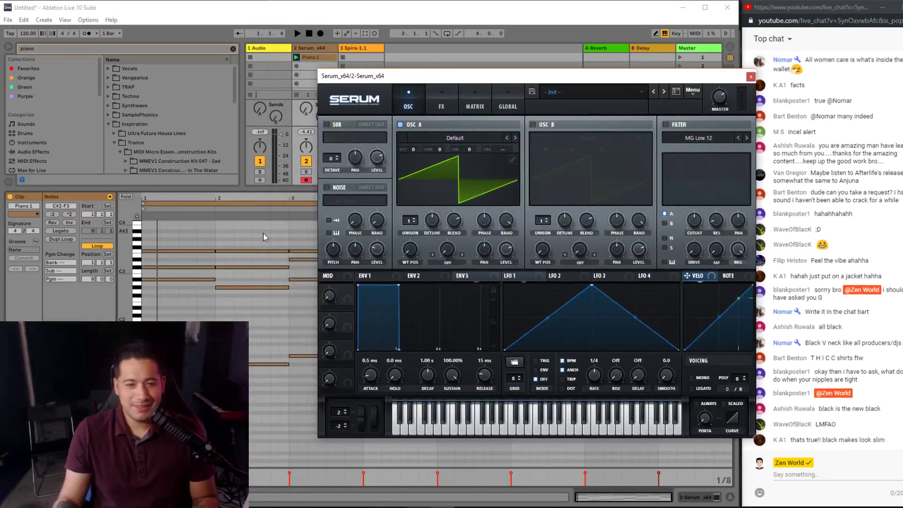
pyautogui.moveTo(290, 190); pyautogui.dragTo(266, 292)
pyautogui.moveTo(494, 79); pyautogui.dragTo(410, 75)
pyautogui.click(31, 161)
pyautogui.moveTo(329, 68); pyautogui.dragTo(394, 62)
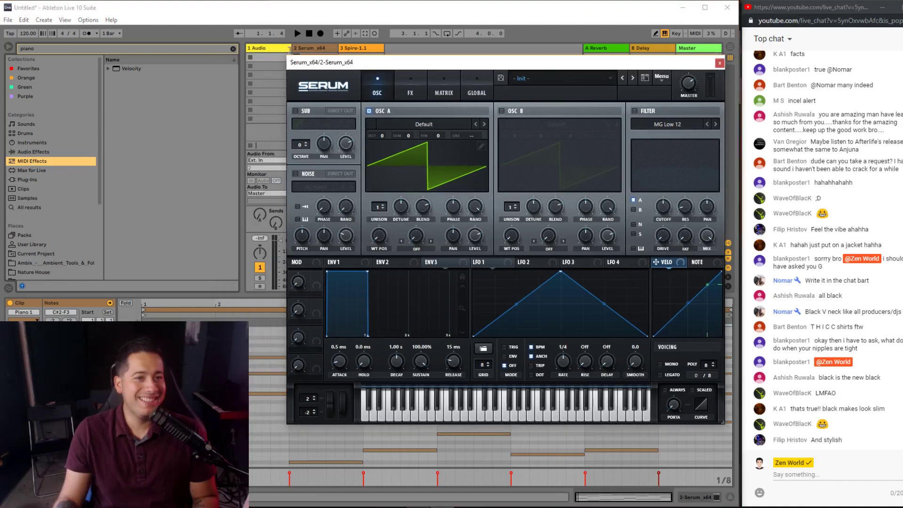
pyautogui.click(233, 49)
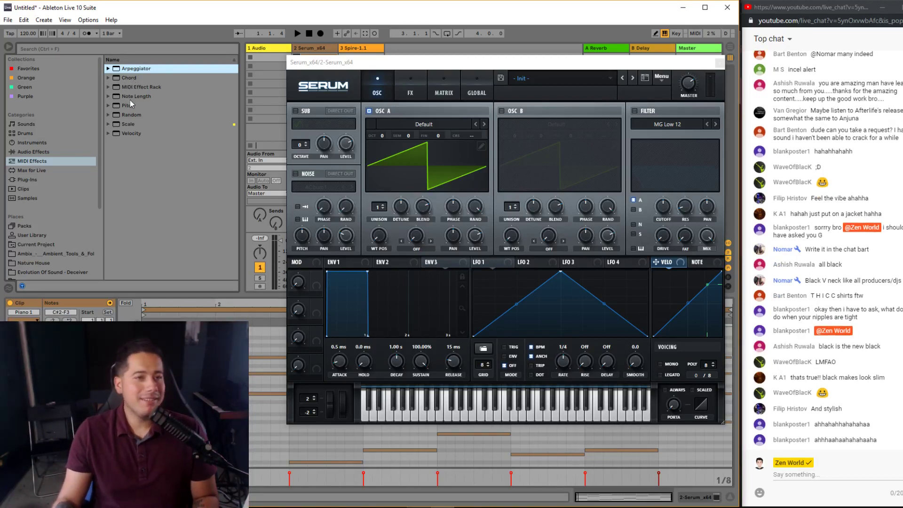
# - Examine the available MIDI effects in the browser, and bring up the Serum track's device chain
pyautogui.click(132, 90)
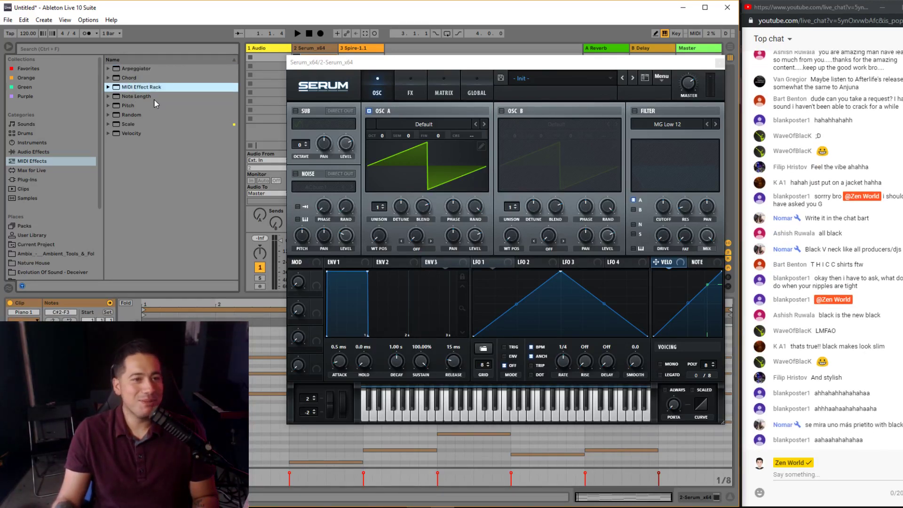
pyautogui.press('Down')
pyautogui.press('Down')
pyautogui.press('Down')
pyautogui.press('Down')
pyautogui.press('Up')
pyautogui.press('Up')
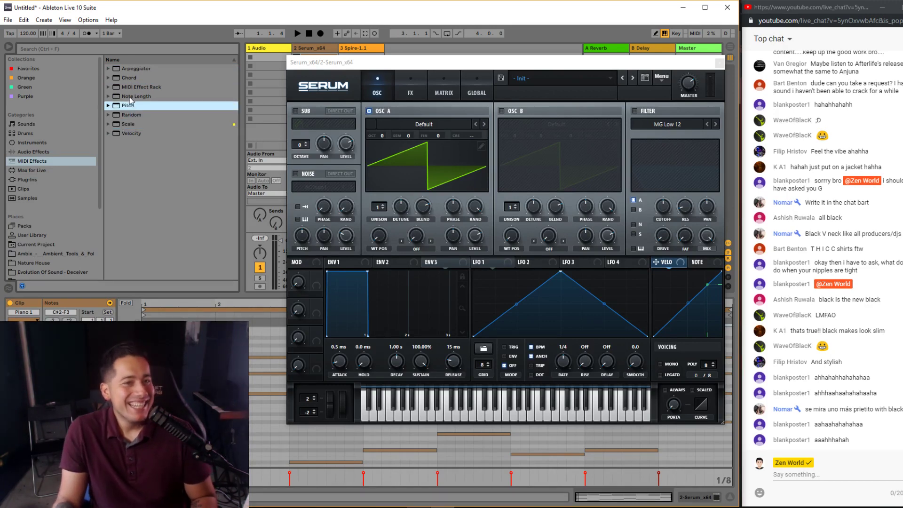
pyautogui.press('Up')
pyautogui.press('Up')
pyautogui.press('Up')
pyautogui.press('Up')
pyautogui.click(329, 49)
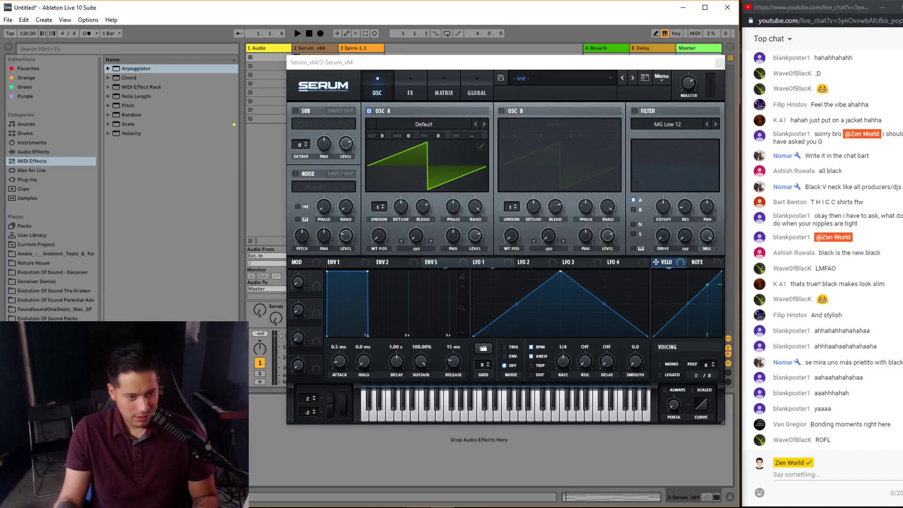
# - Switch to Spotify, pause the track Komplex, and return to Ableton Live
pyautogui.hotkey('alt', 'Tab')
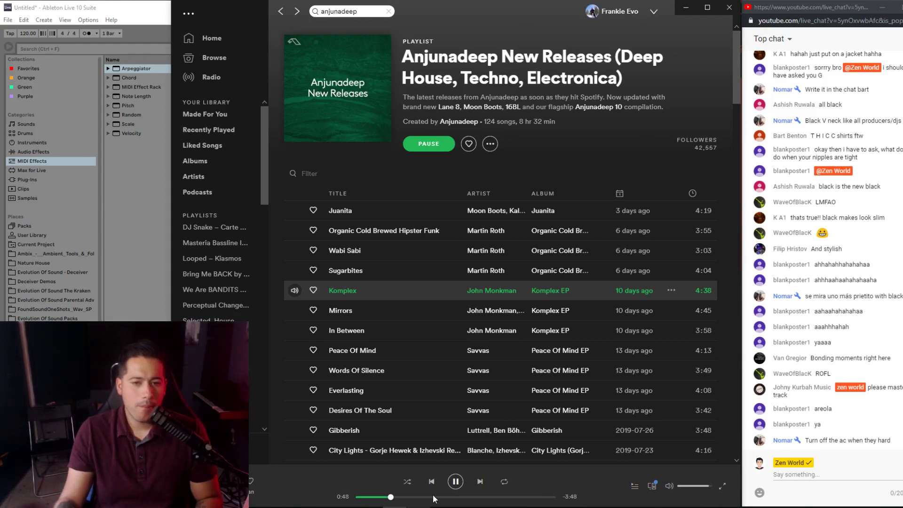
pyautogui.press('space')
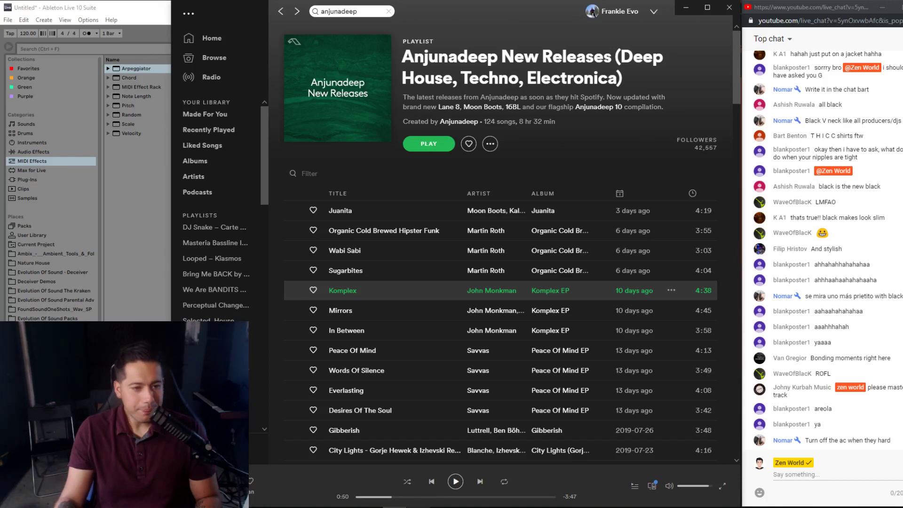
pyautogui.hotkey('alt', 'Tab')
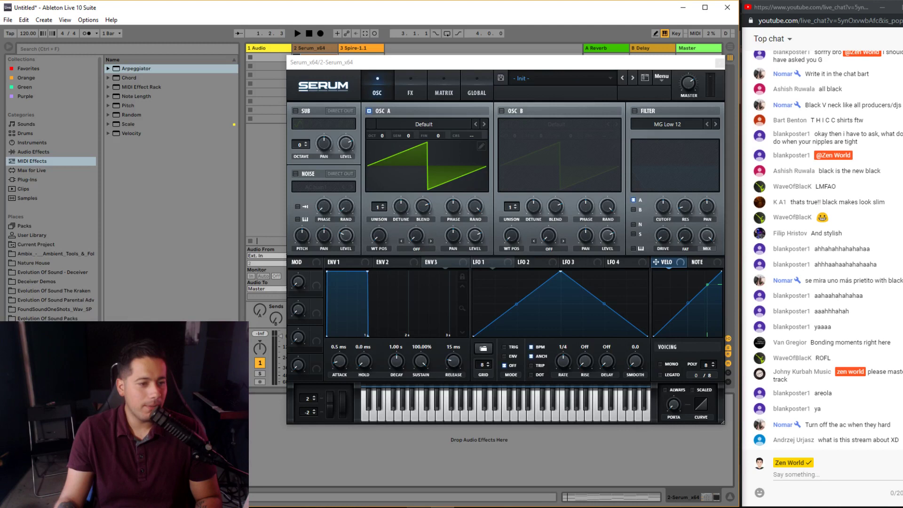
# - Shape Serum's Env 1 into a pluck with sustain at -oo dB and decay at 324 ms while playing the clip
pyautogui.click(35, 414)
pyautogui.press('space')
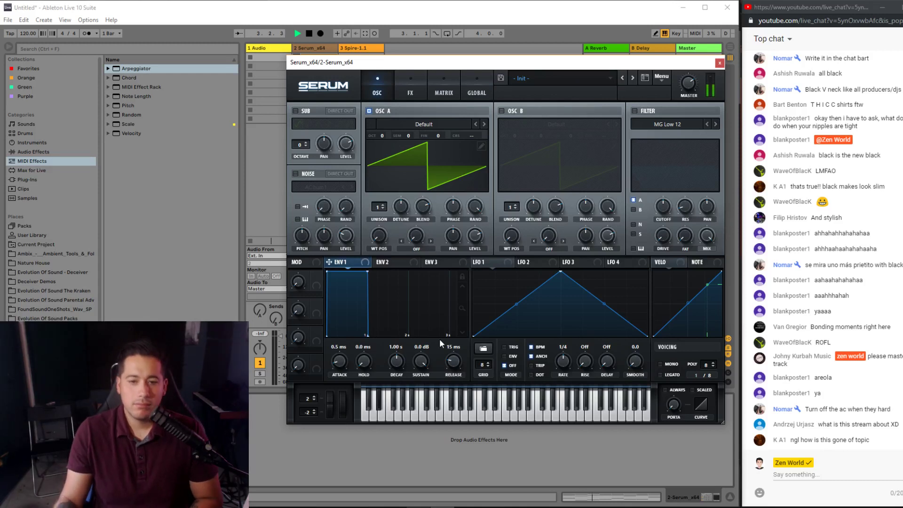
pyautogui.moveTo(421, 361); pyautogui.dragTo(395, 375)
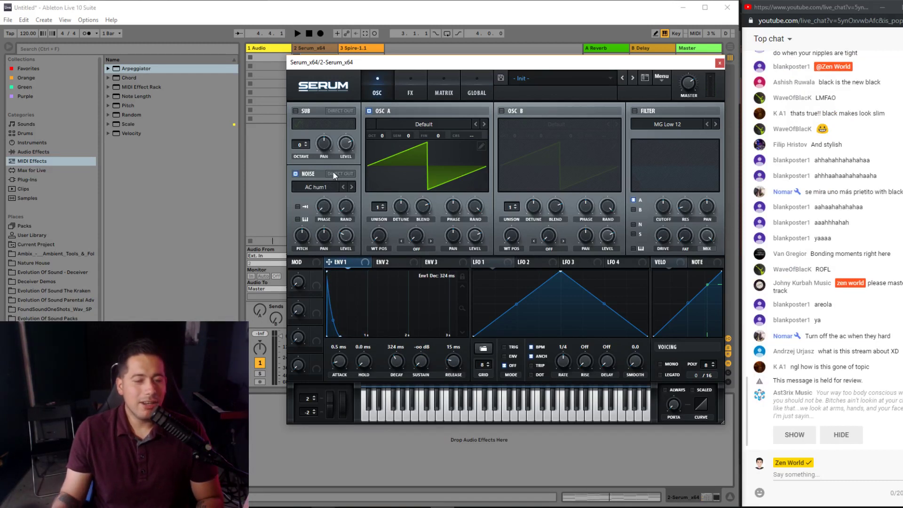
# - Load the BrightWhite sample from the Analog category into Serum's noise oscillator, and show the held chat message
pyautogui.click(313, 187)
pyautogui.moveTo(424, 210)
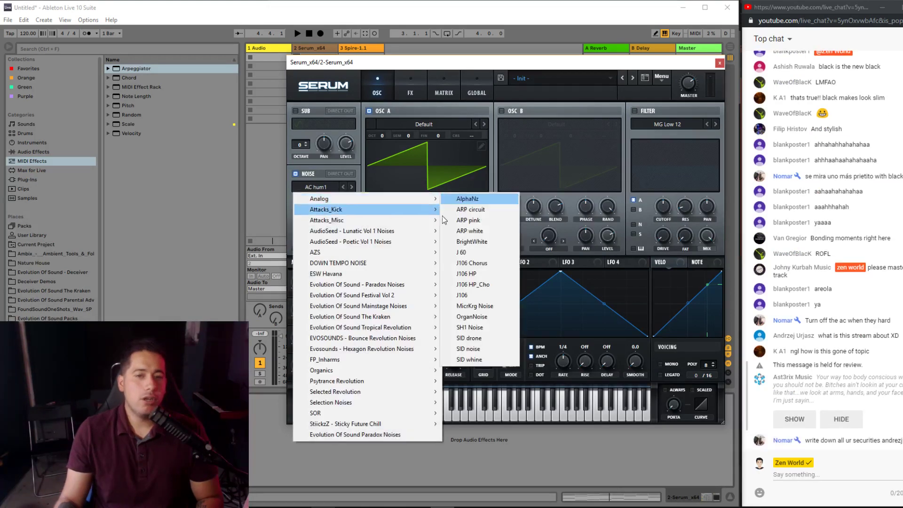
pyautogui.click(487, 241)
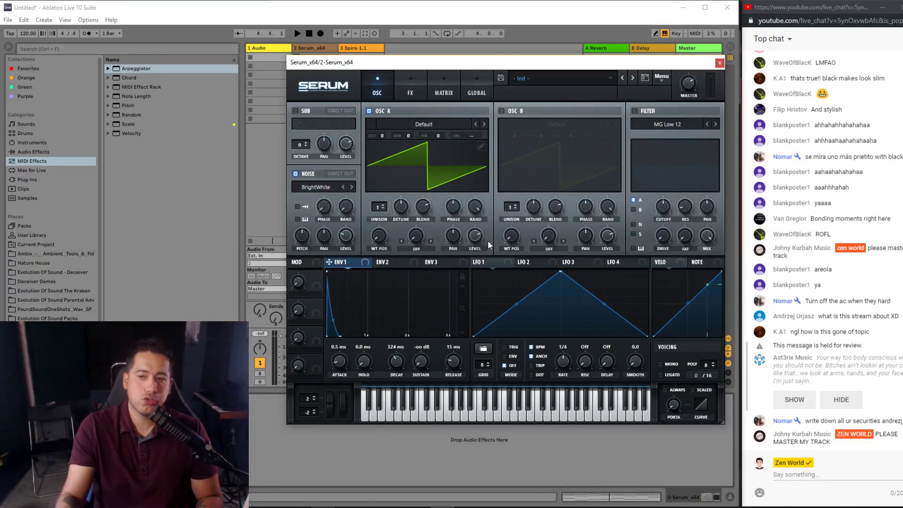
pyautogui.click(793, 400)
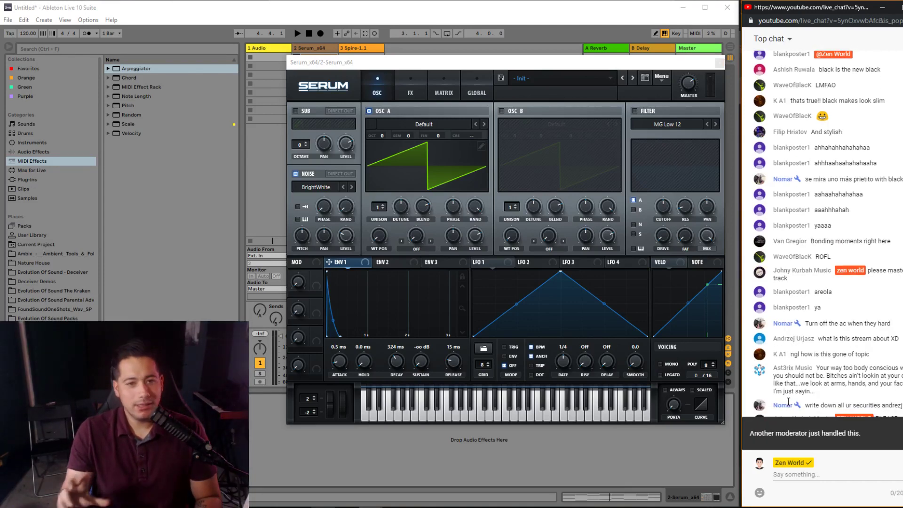
# - Enable Serum's MG Low 12 filter and route the noise and sub oscillators through it
pyautogui.click(644, 106)
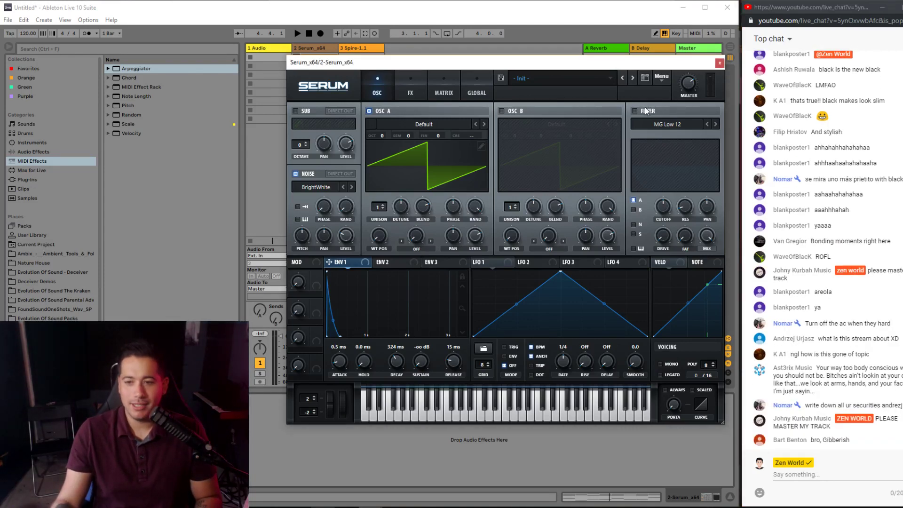
pyautogui.click(648, 111)
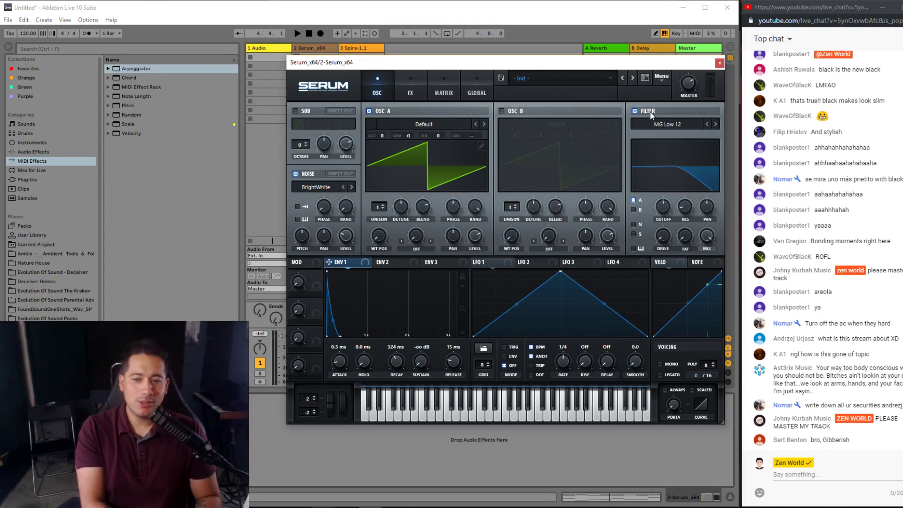
pyautogui.press('space')
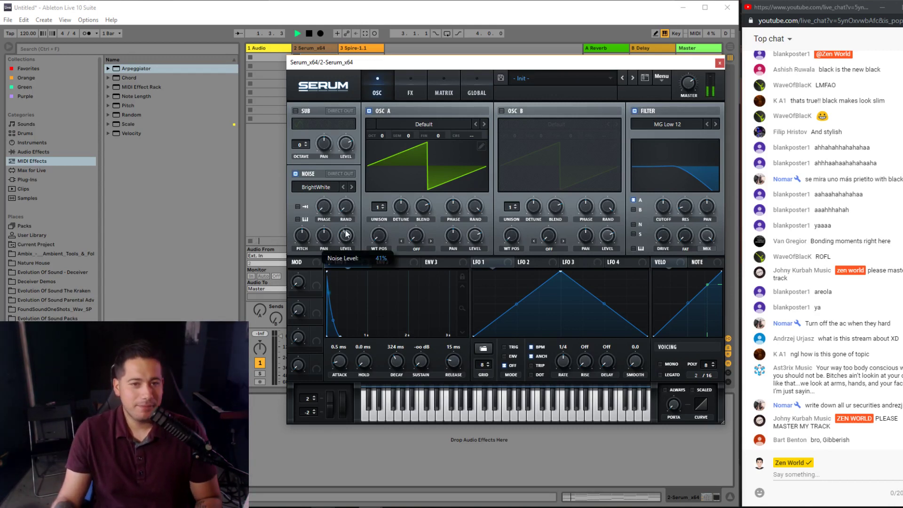
pyautogui.click(635, 234)
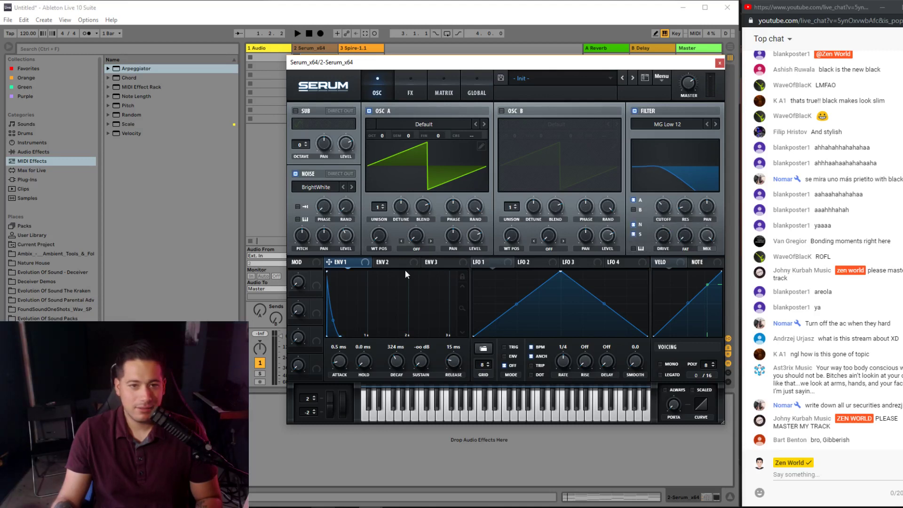
# - Modulate the filter cutoff with Env 1 and lengthen Env 1's decay to 632 ms
pyautogui.moveTo(657, 220)
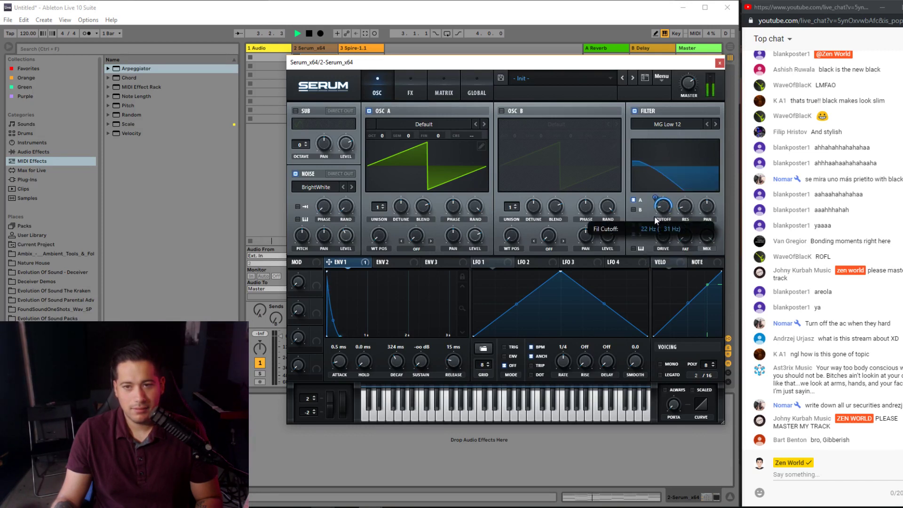
pyautogui.moveTo(650, 201)
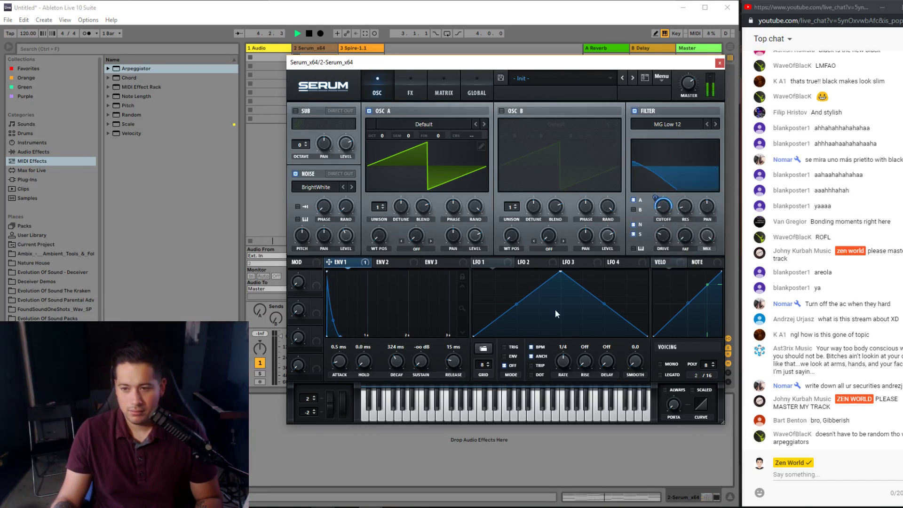
pyautogui.moveTo(399, 366); pyautogui.dragTo(398, 360)
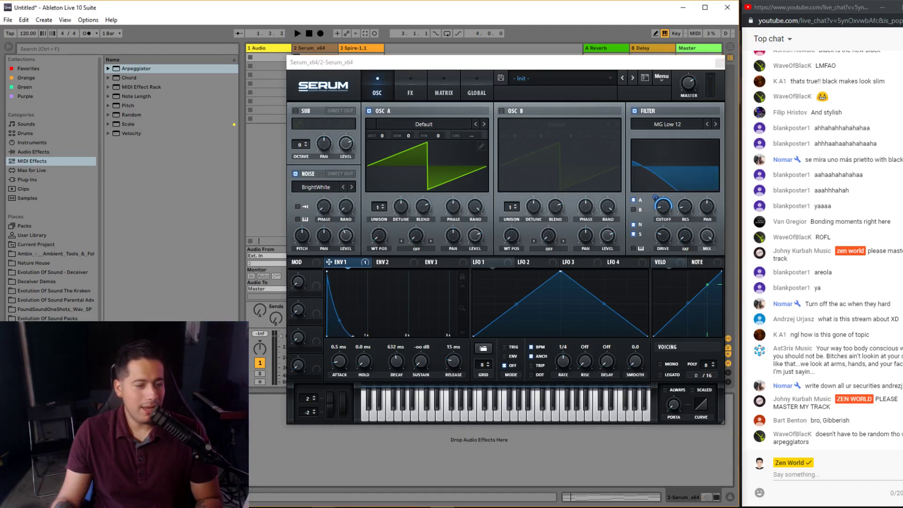
# - Delete the chords after bar 1 in the Piano 1 clip and extend the first chord across the clip
pyautogui.moveTo(330, 62); pyautogui.dragTo(418, 75)
pyautogui.click(322, 57)
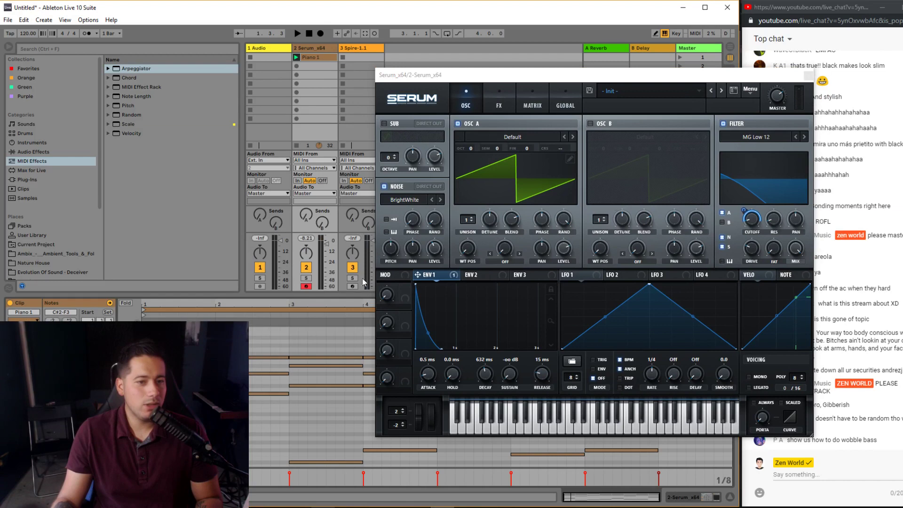
pyautogui.moveTo(555, 82); pyautogui.dragTo(571, 37)
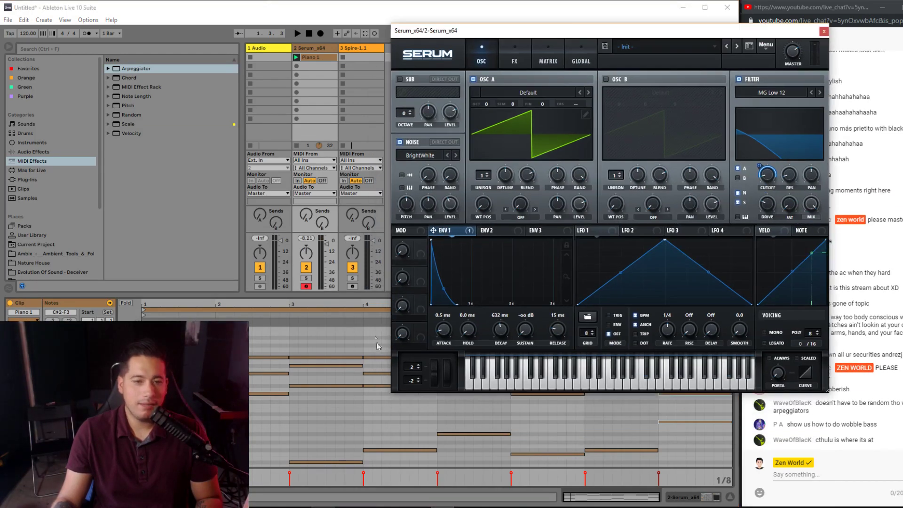
pyautogui.moveTo(352, 298); pyautogui.dragTo(353, 242)
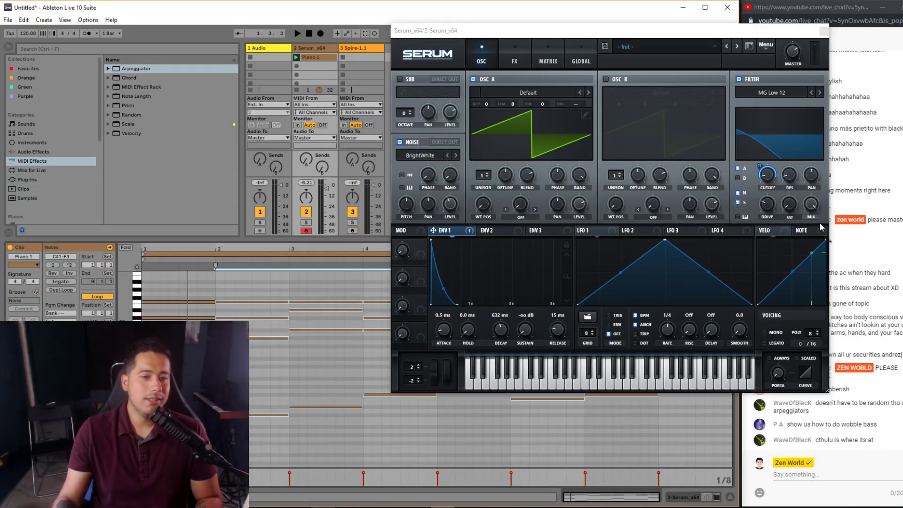
pyautogui.press('Delete')
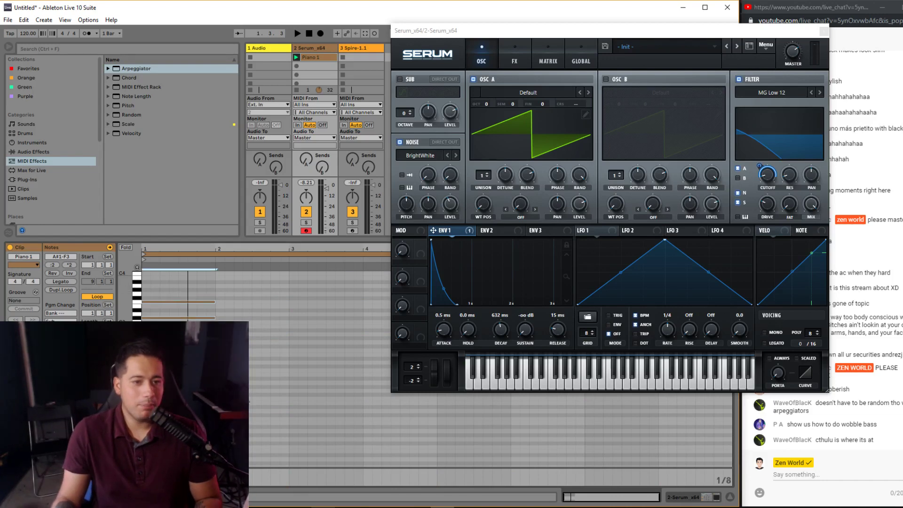
pyautogui.hotkey('ctrl', 'z')
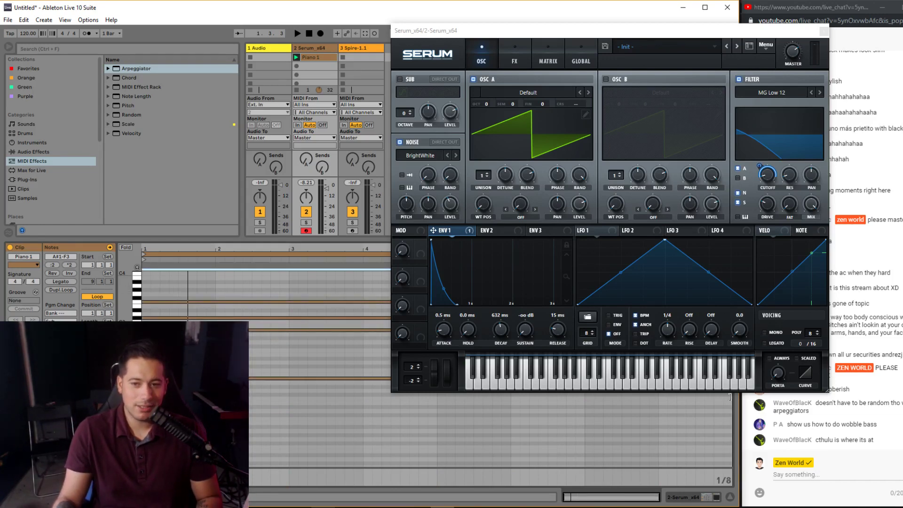
# - Play the held chord through the Serum patch, moving the plugin window aside, and select the whole clip range
pyautogui.press('space')
pyautogui.moveTo(583, 31); pyautogui.dragTo(507, 68)
pyautogui.press('space')
pyautogui.press('space')
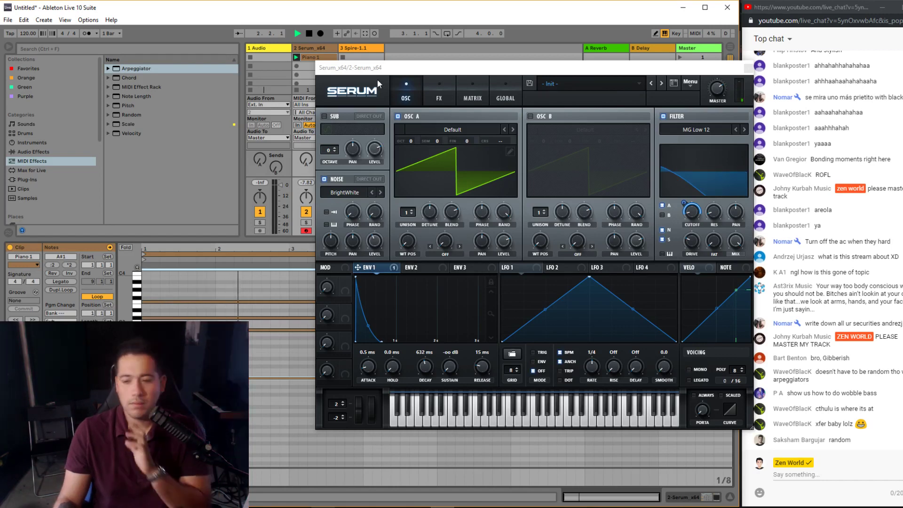
pyautogui.hotkey('ctrl', 'a')
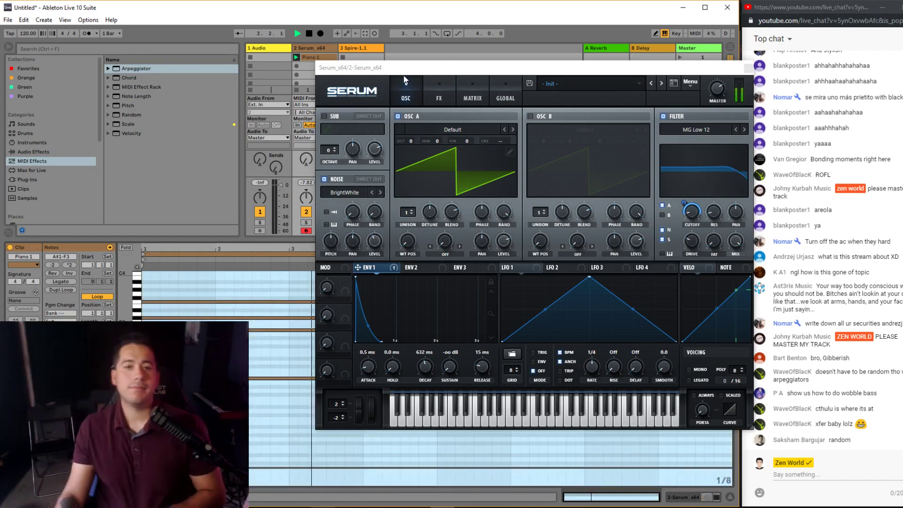
# - Switch to Spotify, play the Komplex reference track and move its window down to uncover Serum
pyautogui.hotkey('alt', 'Tab')
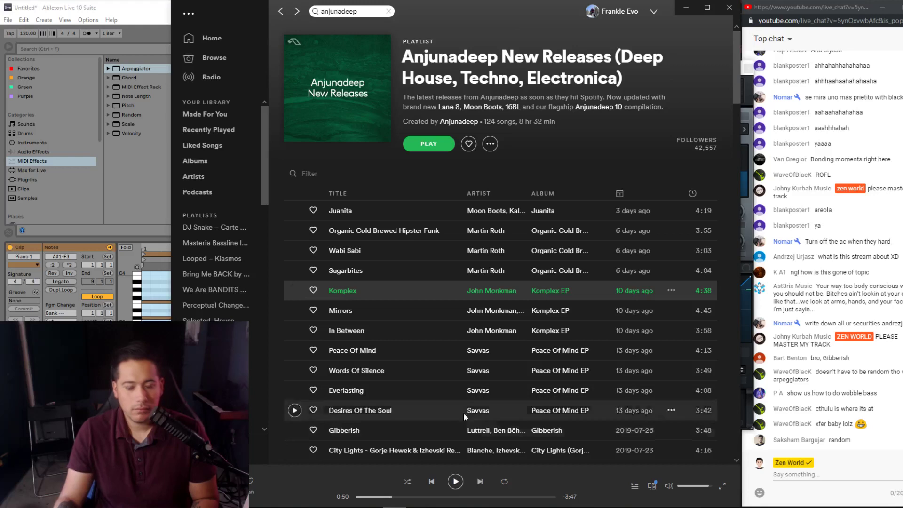
pyautogui.click(451, 480)
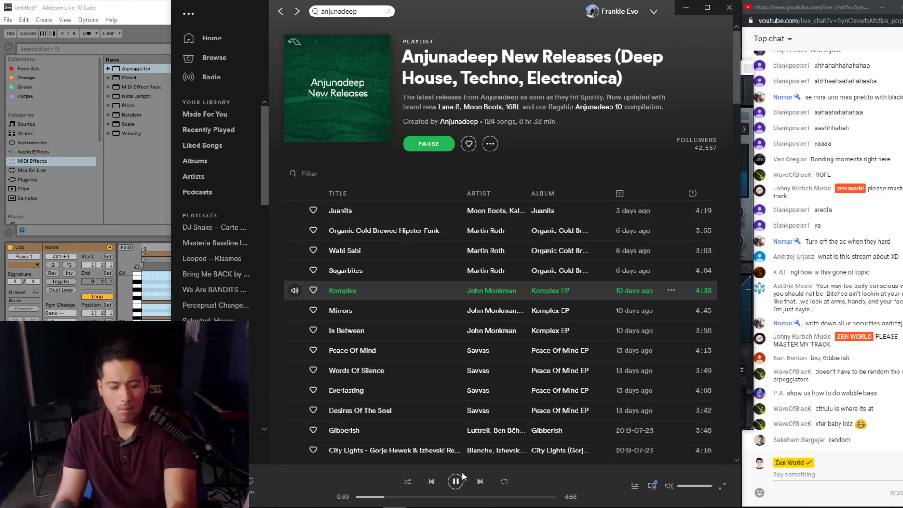
pyautogui.moveTo(432, 15); pyautogui.dragTo(516, 395)
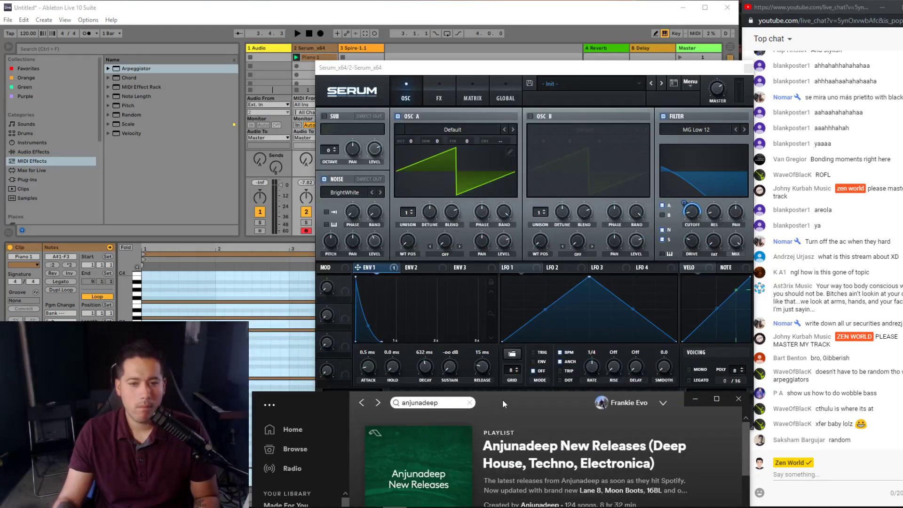
# - Load the Analog_BD_Sin wavetable into oscillator A and reset its octave to 0
pyautogui.moveTo(416, 142); pyautogui.dragTo(424, 132)
pyautogui.press('space')
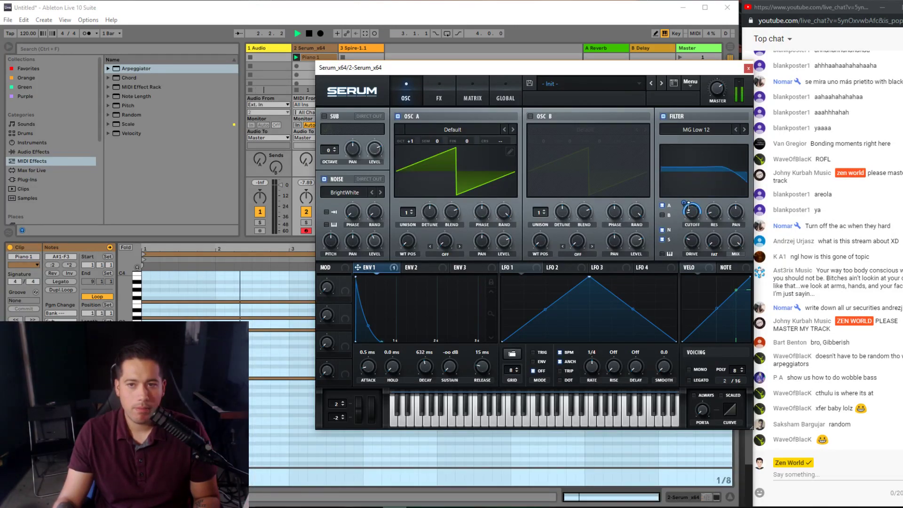
pyautogui.moveTo(437, 151)
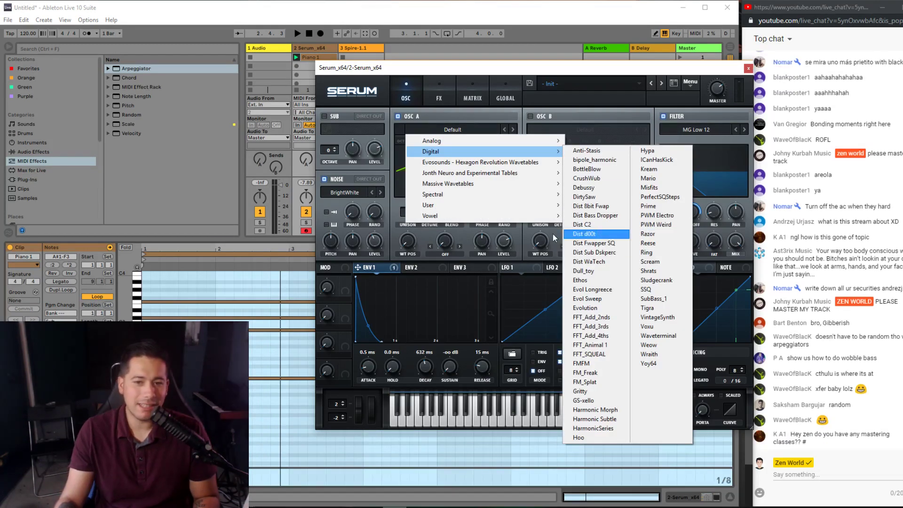
pyautogui.click(606, 159)
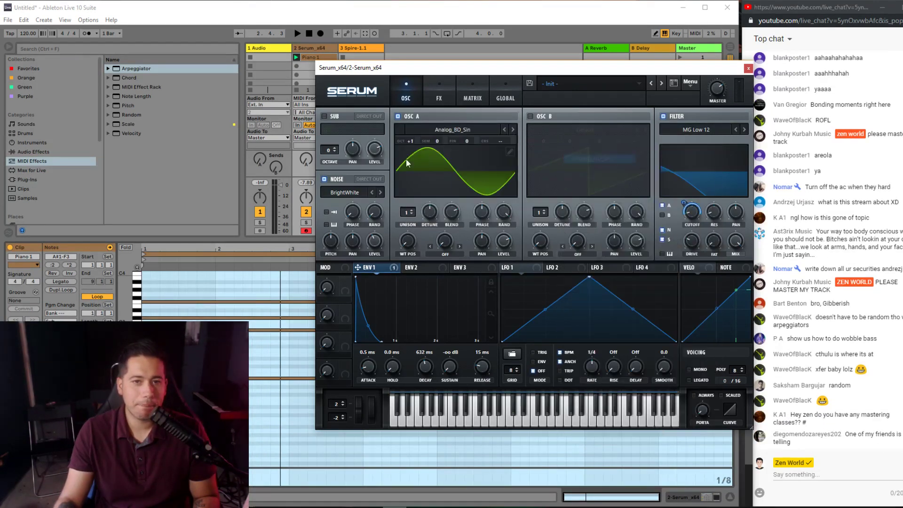
pyautogui.doubleClick(407, 145)
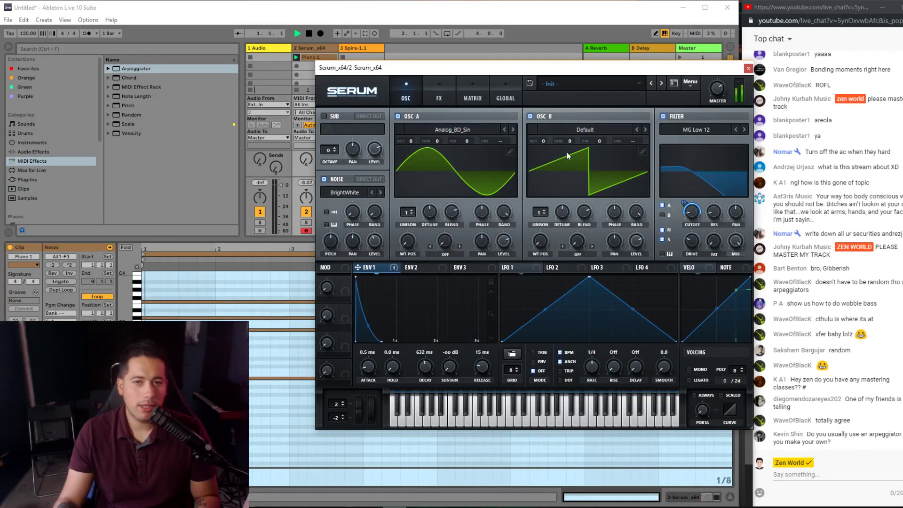
# - Raise oscillator B to +2 octaves and set oscillator A's warp to FM (From B) at about 48%
pyautogui.press('space')
pyautogui.moveTo(543, 140); pyautogui.dragTo(543, 137)
pyautogui.click(449, 255)
pyautogui.click(456, 199)
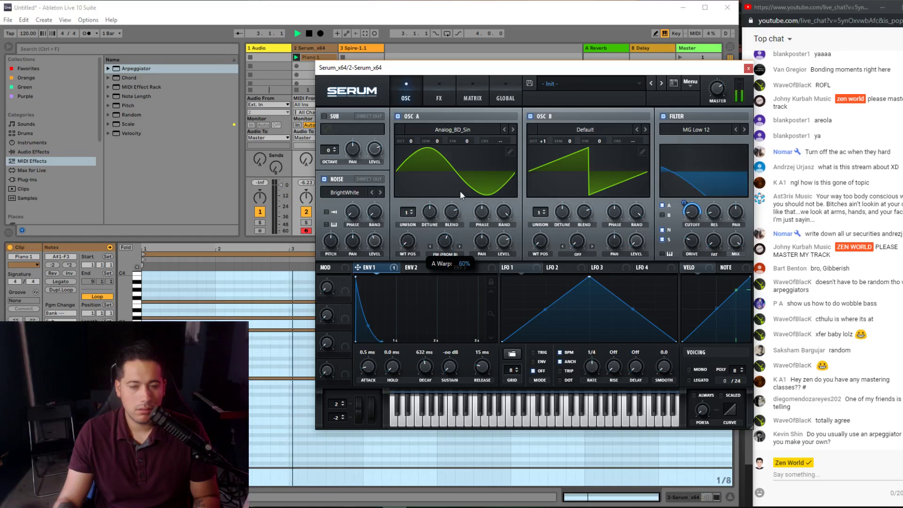
pyautogui.moveTo(547, 141); pyautogui.dragTo(548, 122)
pyautogui.moveTo(444, 241); pyautogui.dragTo(425, 254)
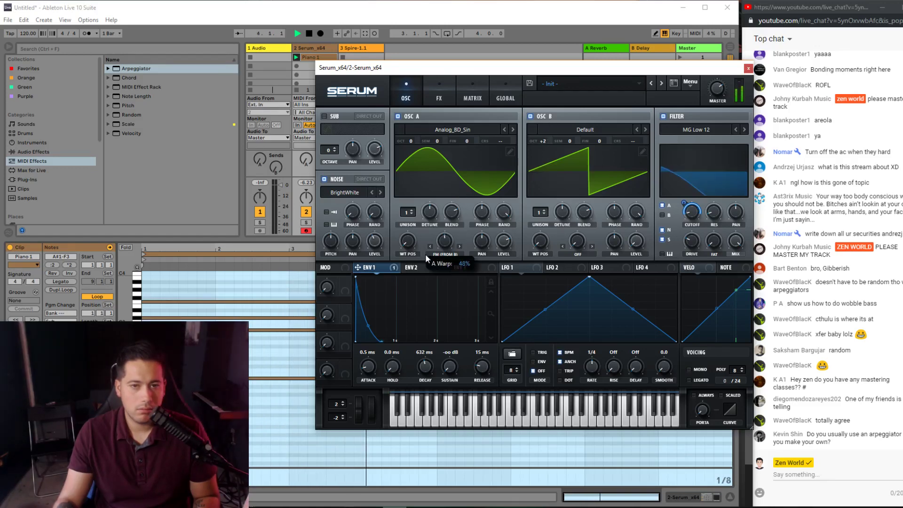
# - Load the Analog_BD_Sin wavetable into oscillator B and transpose the clip's held chord up one octave
pyautogui.press('space')
pyautogui.click(562, 130)
pyautogui.moveTo(589, 141)
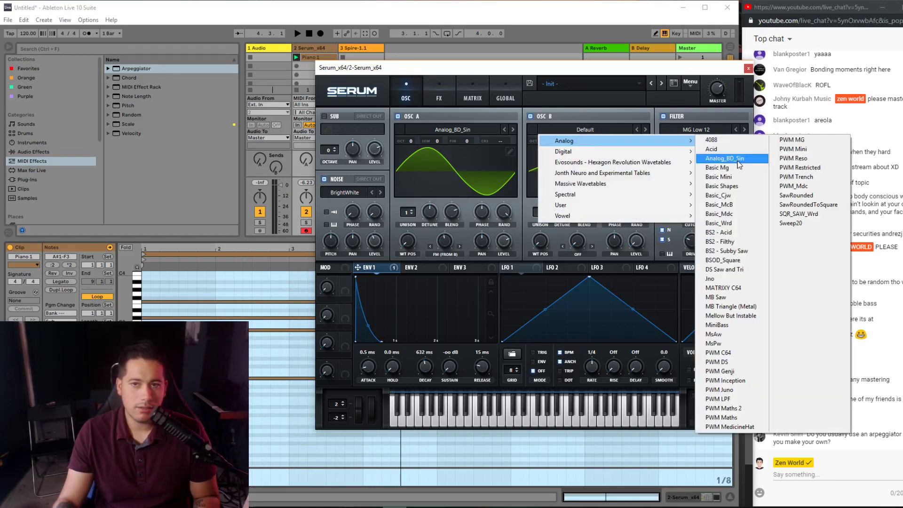
pyautogui.click(737, 161)
pyautogui.press('space')
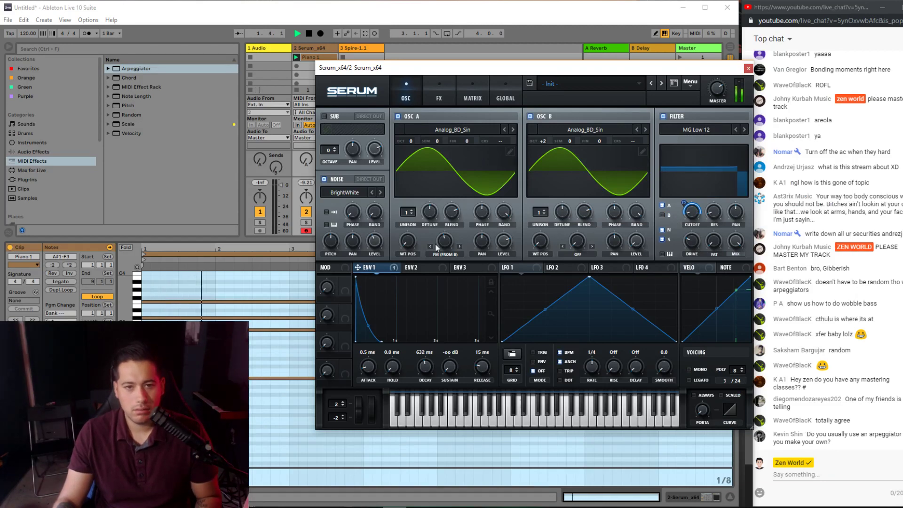
pyautogui.click(259, 326)
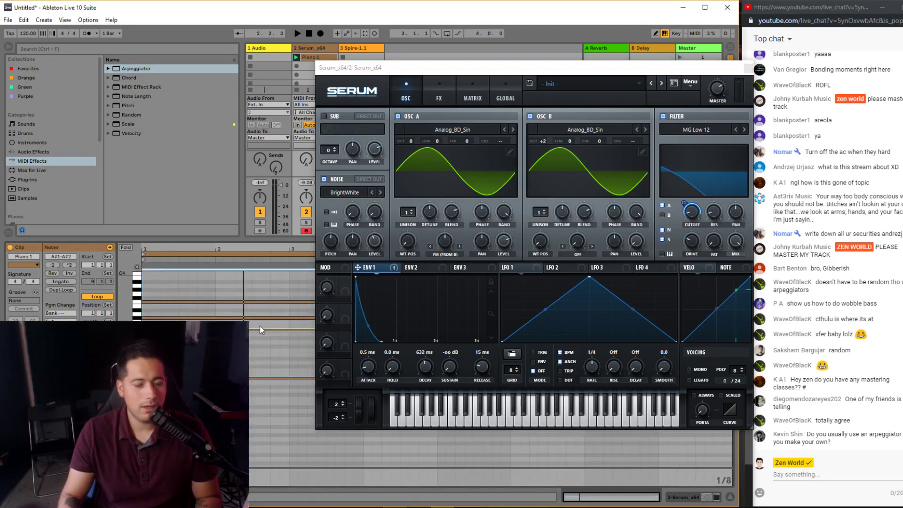
# - Enable Serum's EQ effect and switch its low band to the low-cut filter shape
pyautogui.click(439, 94)
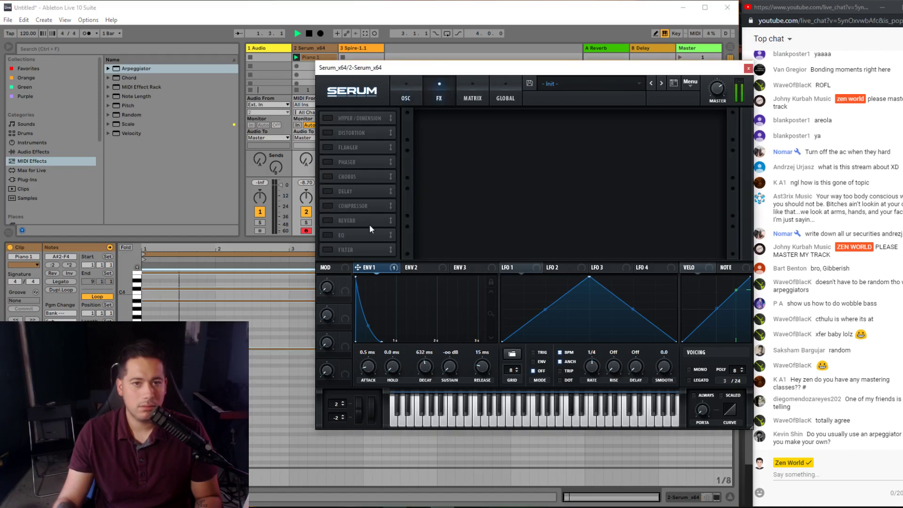
pyautogui.click(328, 234)
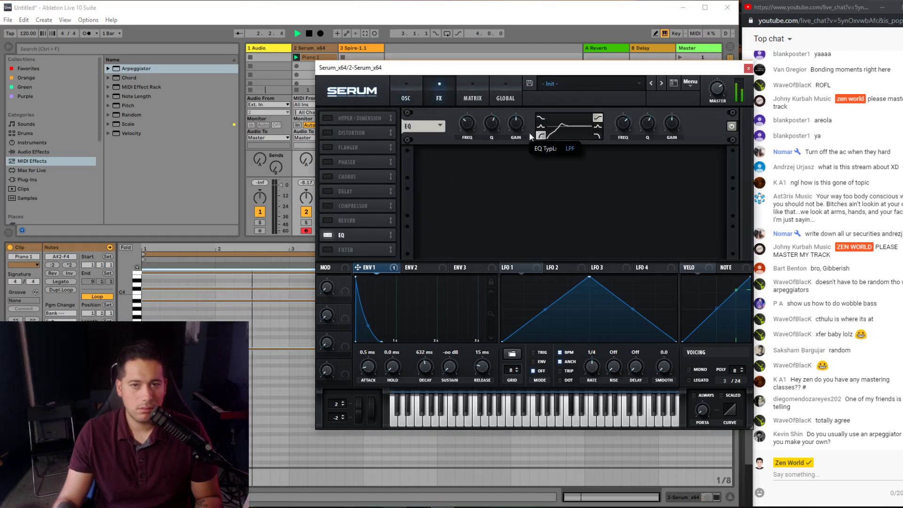
pyautogui.scroll(-3, 489, 124)
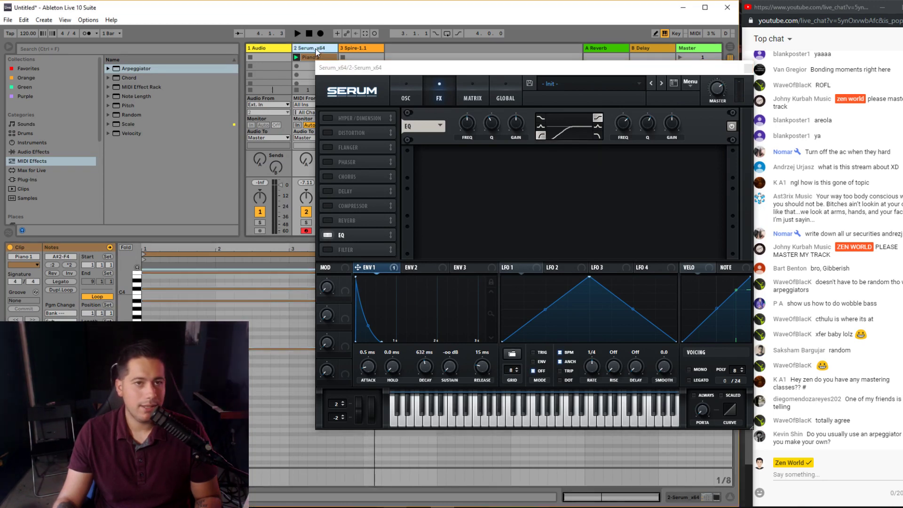
pyautogui.press('space')
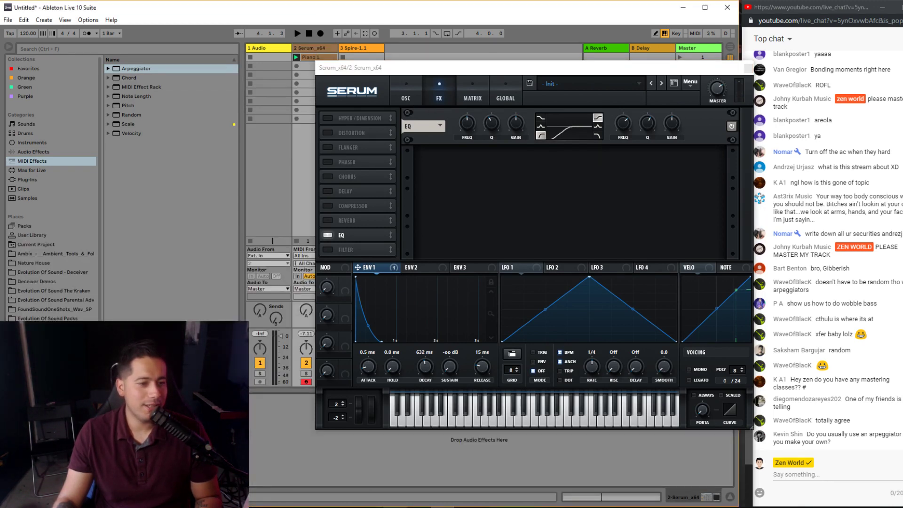
# - Move the Serum window aside and open the place holding the Inspiration MIDI folders in the browser
pyautogui.click(34, 414)
pyautogui.click(35, 282)
pyautogui.press('space')
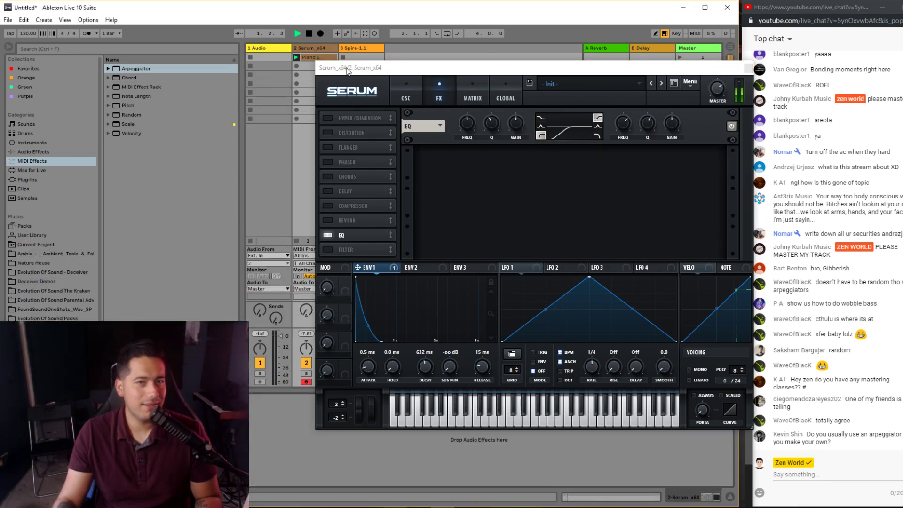
pyautogui.moveTo(348, 71); pyautogui.dragTo(399, 77)
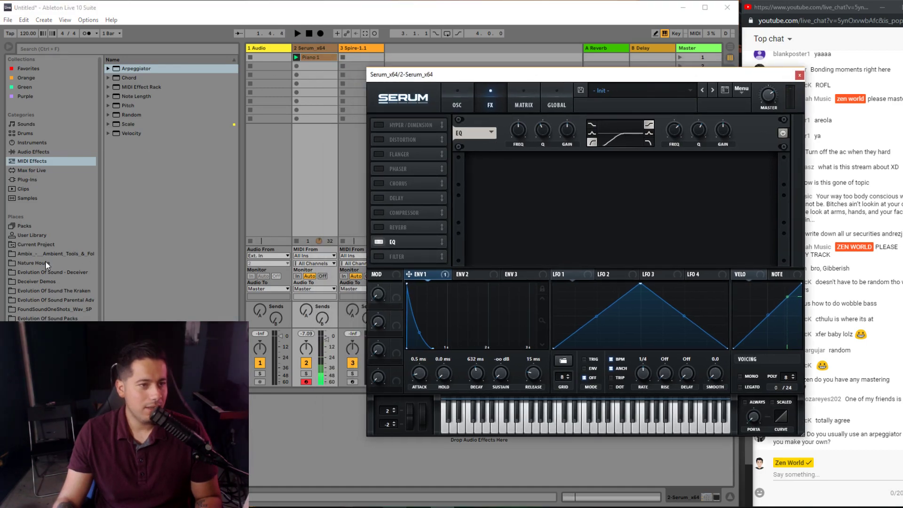
pyautogui.click(231, 139)
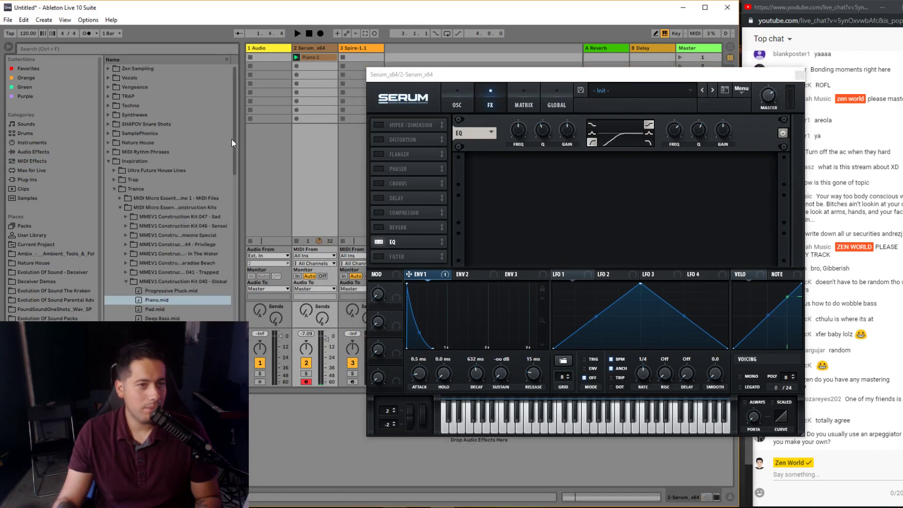
# - Load a MIDI clip from the Cymatics - X MIDI Expansion folder into the Serum track's first slot and launch it
pyautogui.click(118, 190)
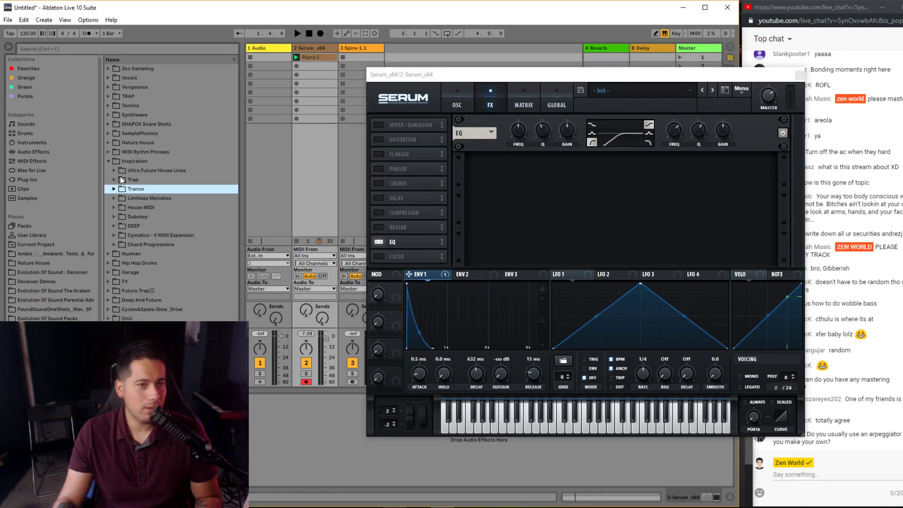
pyautogui.click(115, 235)
pyautogui.click(162, 277)
pyautogui.moveTo(317, 64); pyautogui.dragTo(314, 58)
pyautogui.click(301, 58)
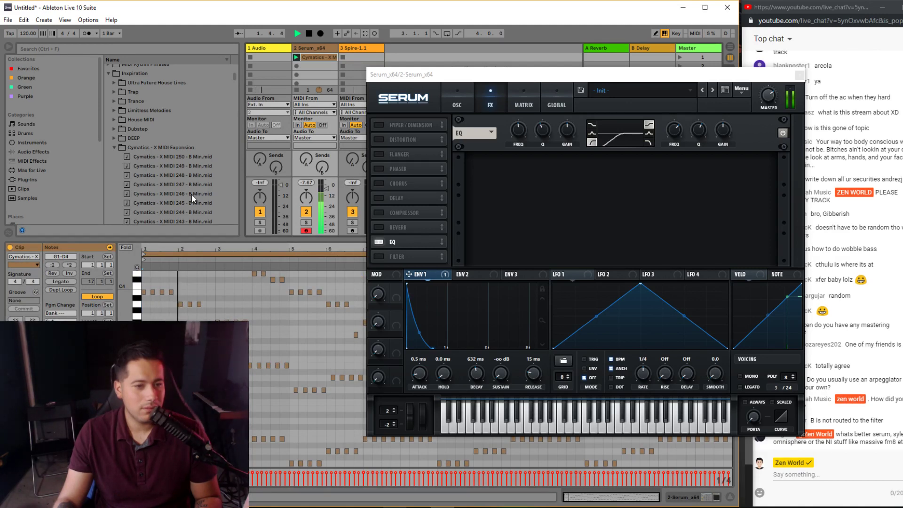
# - Browse the Cymatics - X MIDI files around MIDI 237 - B Min while the clip plays
pyautogui.scroll(-3, 191, 194)
pyautogui.scroll(-5, 184, 193)
pyautogui.click(185, 181)
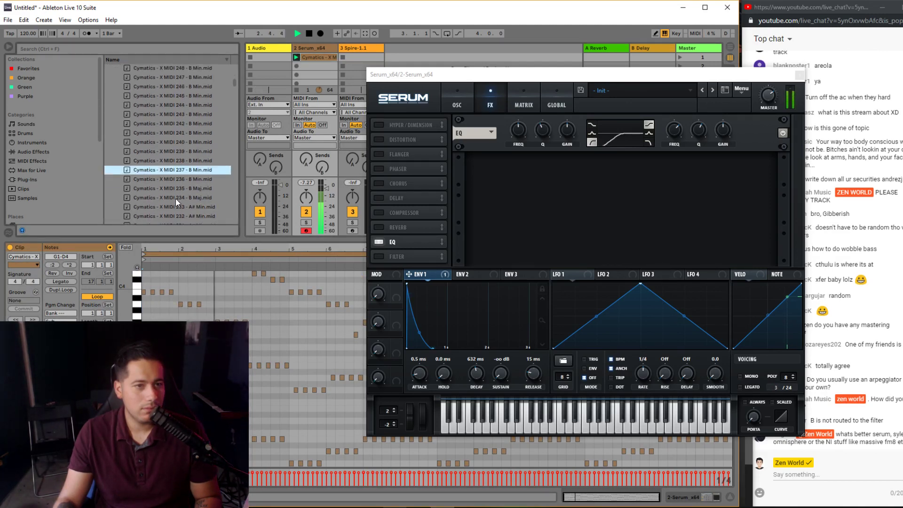
pyautogui.scroll(-2, 176, 198)
# - Set oscillator B to +4 octaves and the Env 1 modulation of the filter cutoff to about 77
pyautogui.click(468, 105)
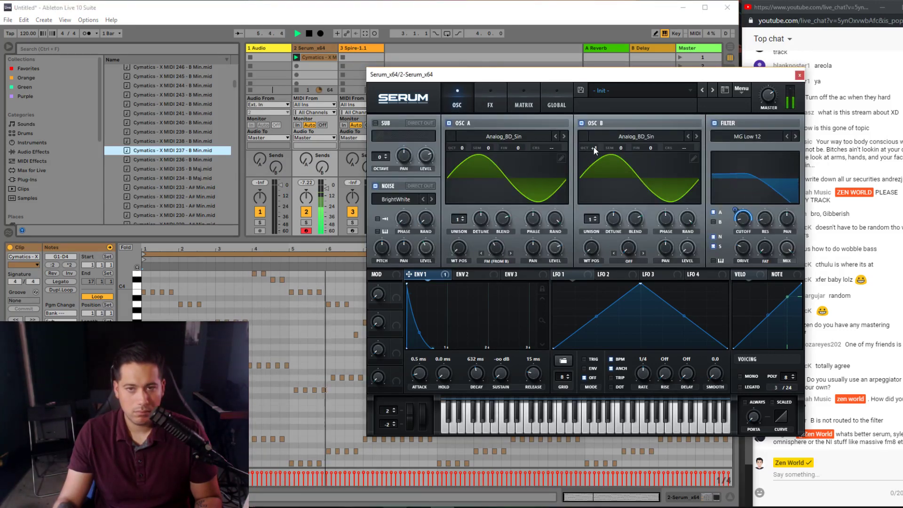
pyautogui.moveTo(593, 148); pyautogui.dragTo(607, 122)
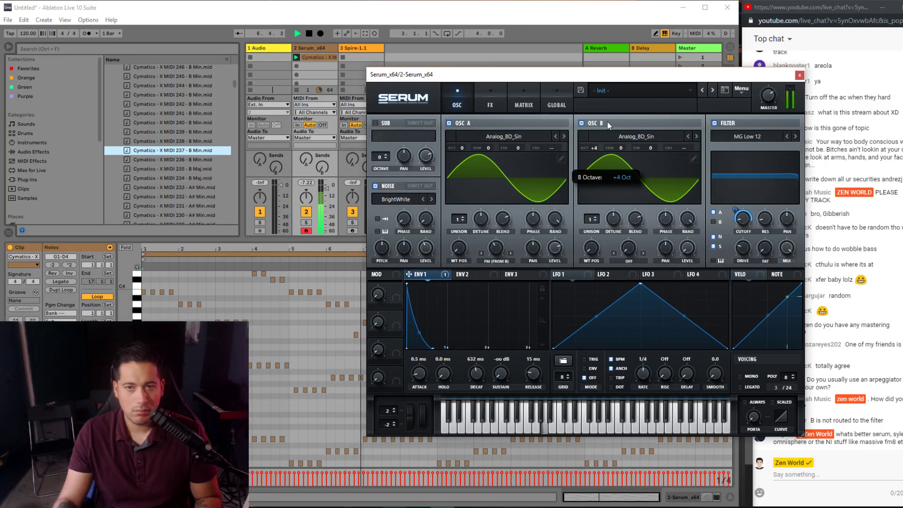
pyautogui.moveTo(732, 214)
pyautogui.moveTo(732, 214); pyautogui.dragTo(738, 207)
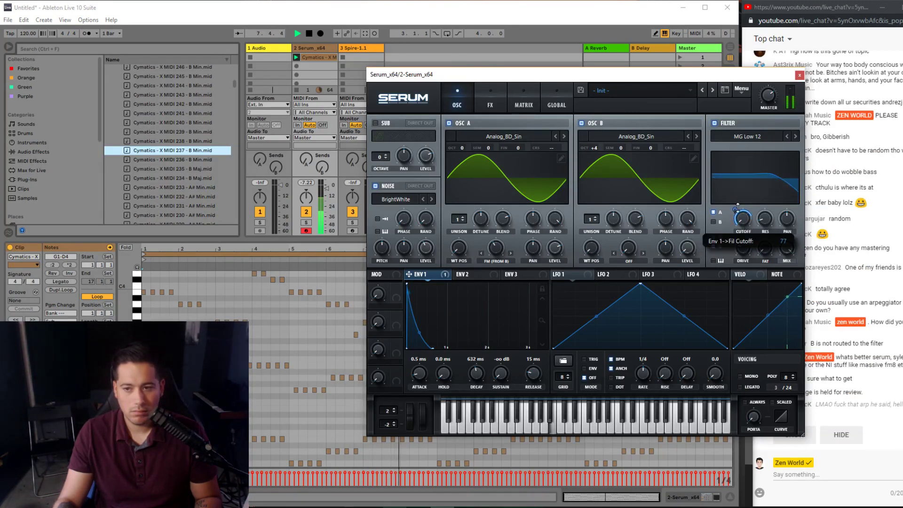
# - Switch to the YouTube live chat, show the message held for review and move the Serum window clear of the chat
pyautogui.click(863, 328)
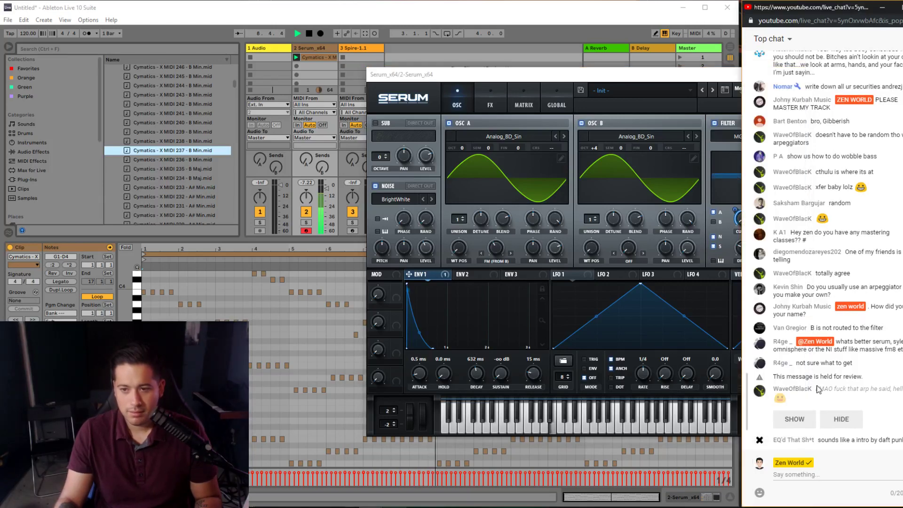
pyautogui.click(794, 419)
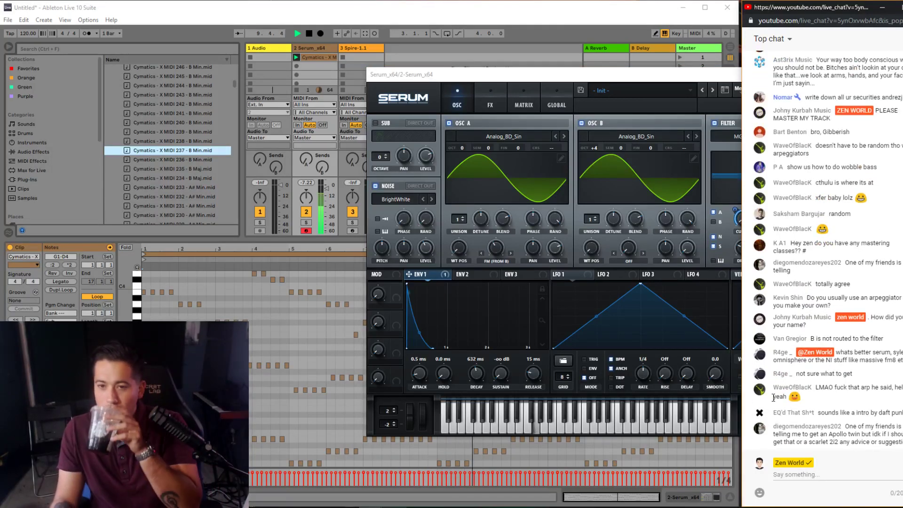
pyautogui.moveTo(404, 74); pyautogui.dragTo(273, 76)
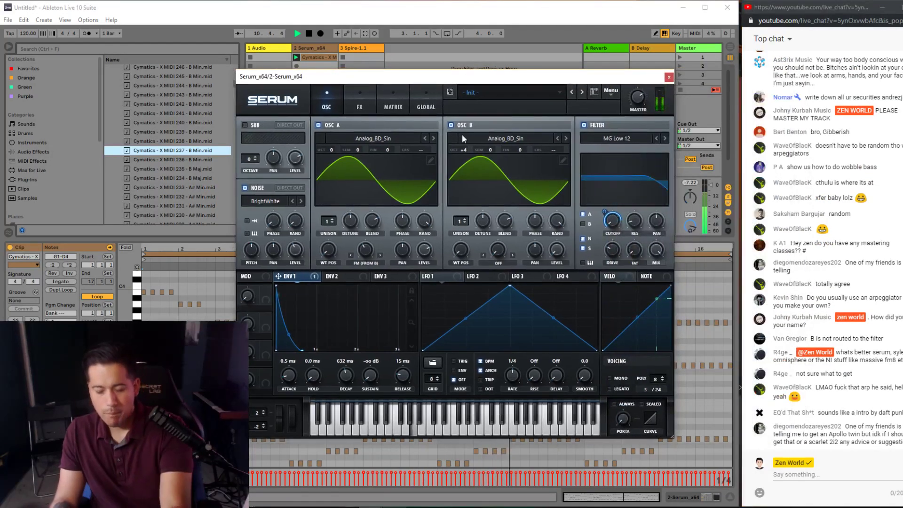
# - Fine-tune oscillator A's FM (From B) amount and the EQ's low-band frequency while the clip plays
pyautogui.moveTo(367, 252)
pyautogui.moveTo(367, 252); pyautogui.dragTo(362, 255)
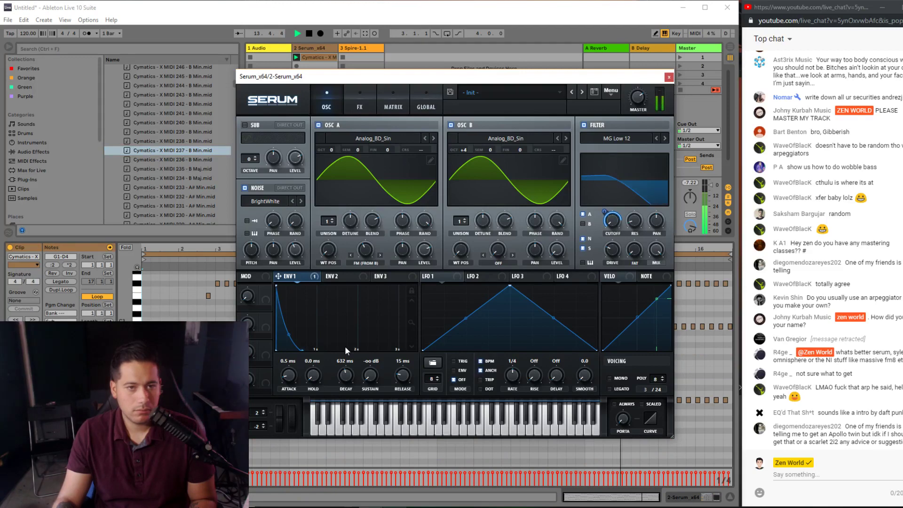
pyautogui.click(359, 101)
pyautogui.moveTo(386, 140); pyautogui.dragTo(392, 136)
pyautogui.click(321, 104)
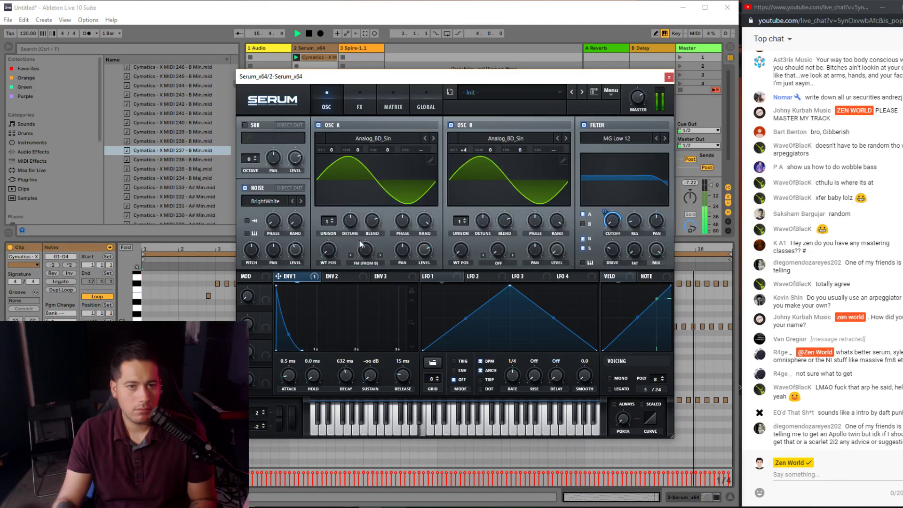
# - Enable Serum's Hall reverb with a decay of about 3.4 s and a size of about 12%
pyautogui.click(361, 104)
pyautogui.click(249, 230)
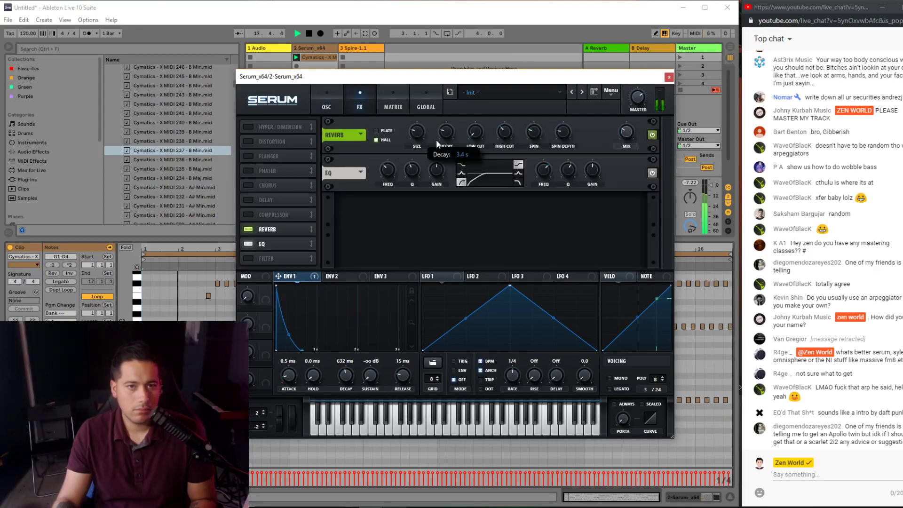
pyautogui.moveTo(427, 134); pyautogui.dragTo(489, 138)
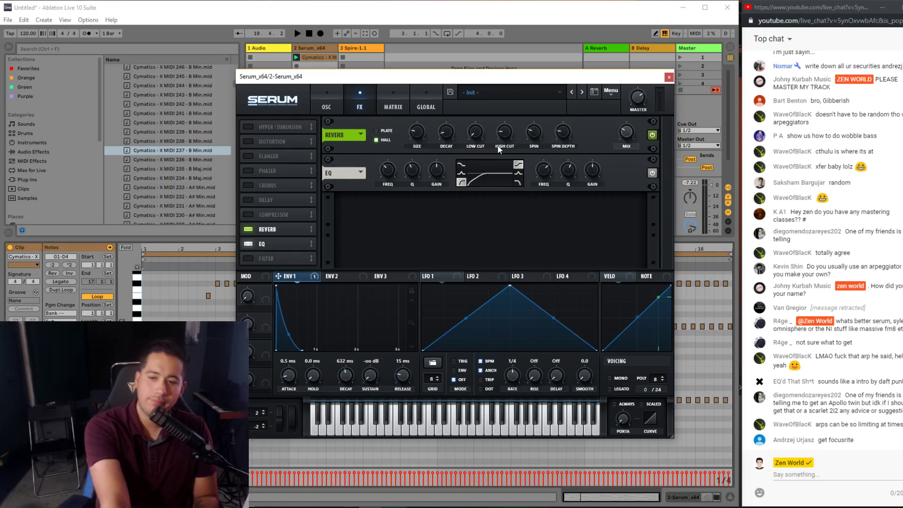
pyautogui.press('space')
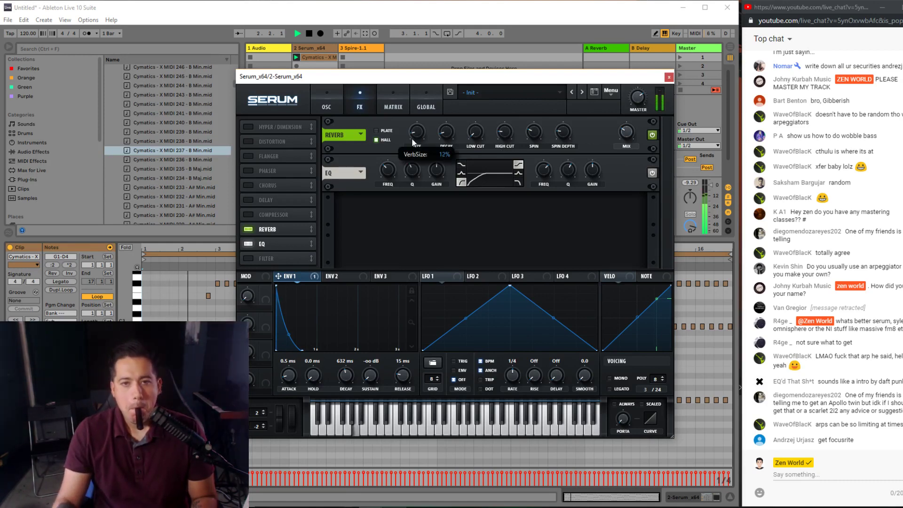
# - Set oscillator B's octave to +3 and oscillator A's octave to +2
pyautogui.click(330, 110)
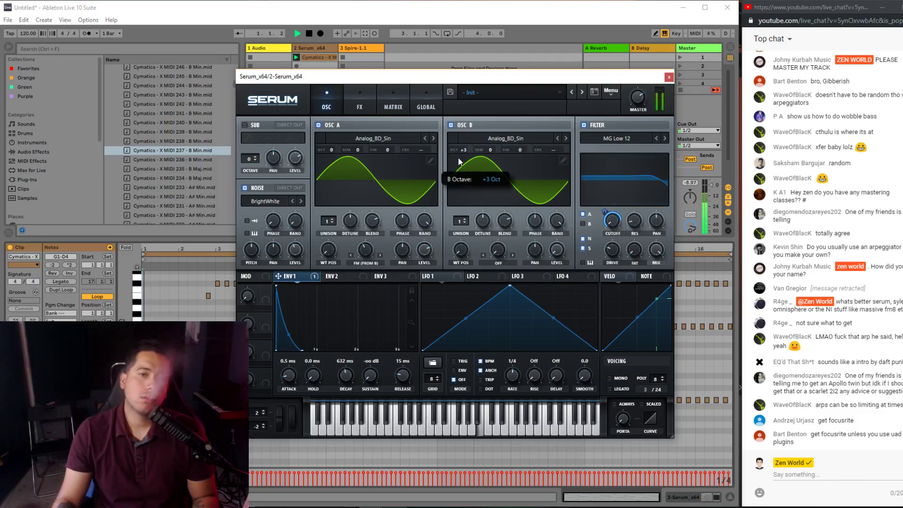
pyautogui.moveTo(337, 151); pyautogui.dragTo(342, 139)
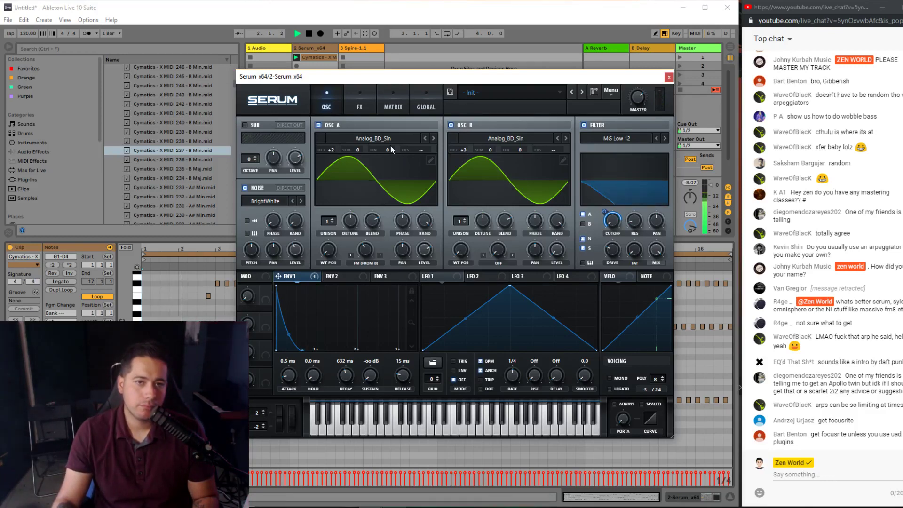
# - Set oscillator A's octave to 0 and oscillator B's octave to +3, auditioning the clip
pyautogui.moveTo(464, 149); pyautogui.dragTo(474, 131)
pyautogui.moveTo(331, 149); pyautogui.dragTo(322, 164)
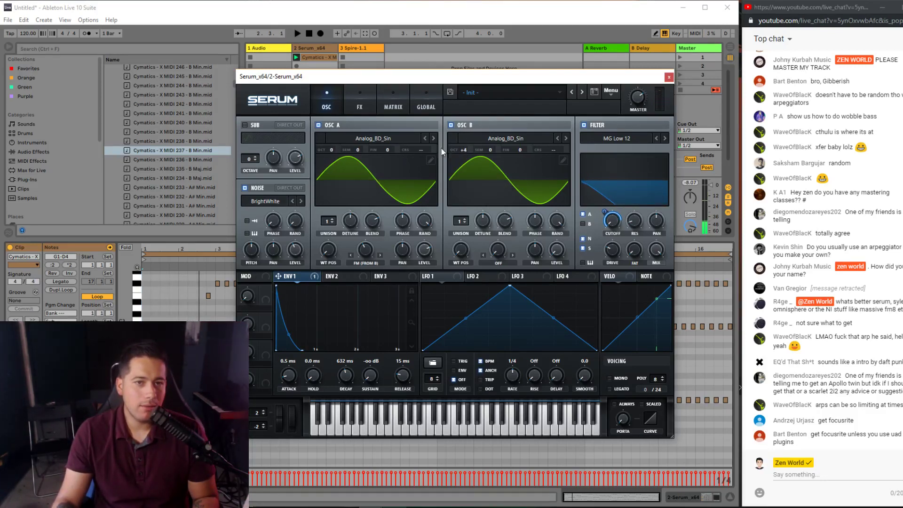
pyautogui.moveTo(463, 150); pyautogui.dragTo(462, 158)
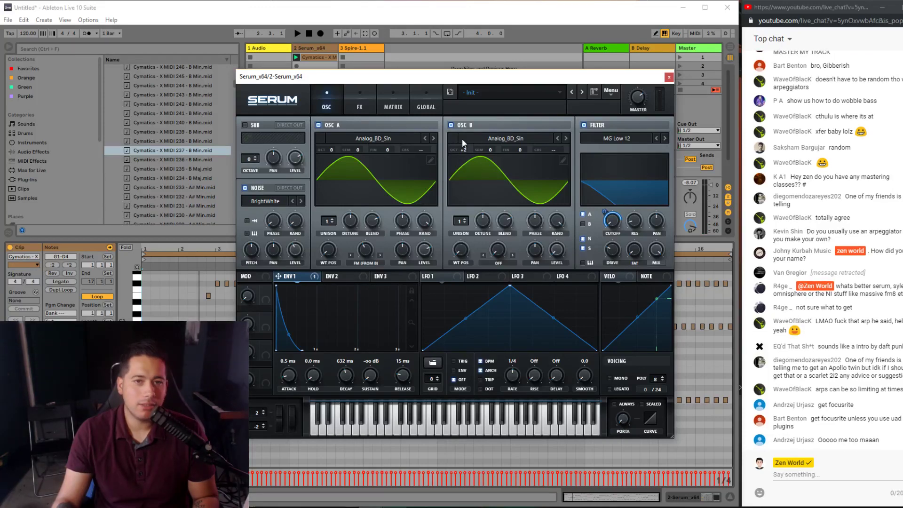
pyautogui.press('space')
pyautogui.press('space')
# - Switch to Spotify, listen briefly to the reference track Komplex, pause it and return to Ableton Live
pyautogui.click(394, 507)
pyautogui.moveTo(503, 396); pyautogui.dragTo(428, 52)
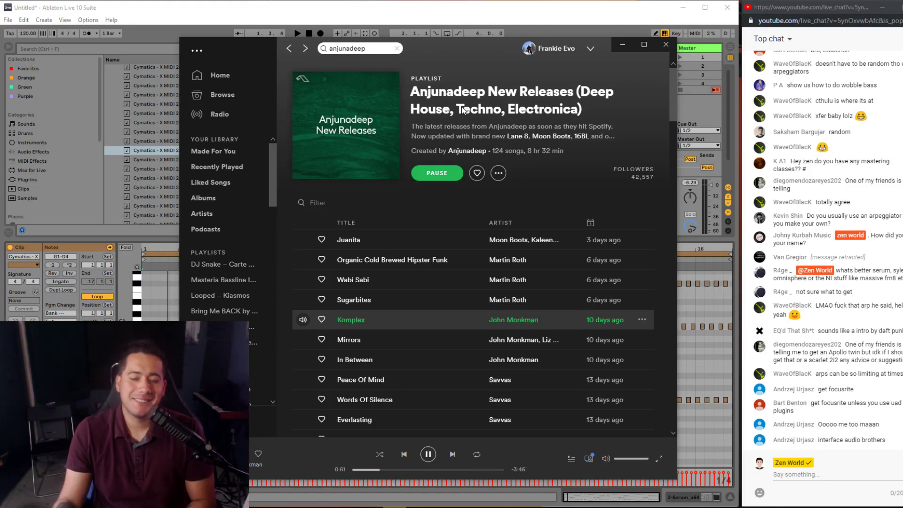
pyautogui.click(427, 455)
pyautogui.click(621, 45)
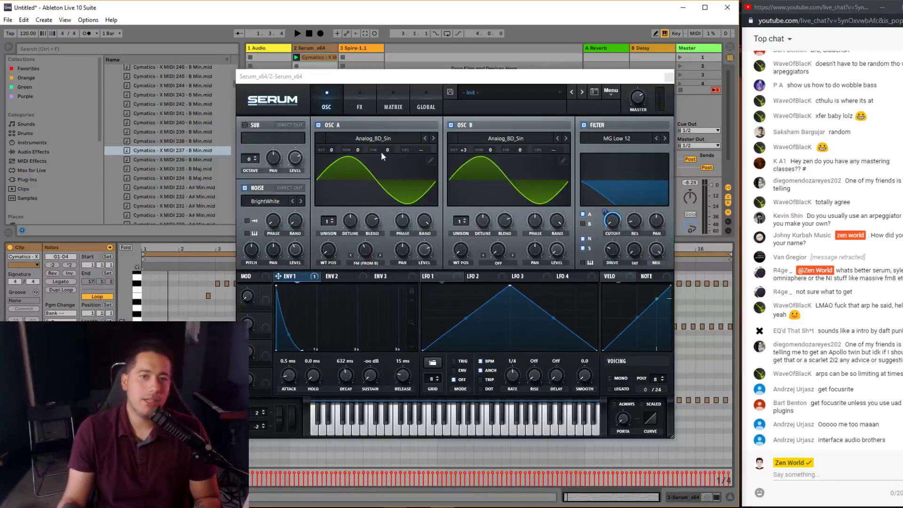
# - Load the Basic Shapes wavetable in oscillator A at wavetable position 2 and turn off oscillator B, playing the clip
pyautogui.click(378, 139)
pyautogui.moveTo(378, 151)
pyautogui.click(509, 195)
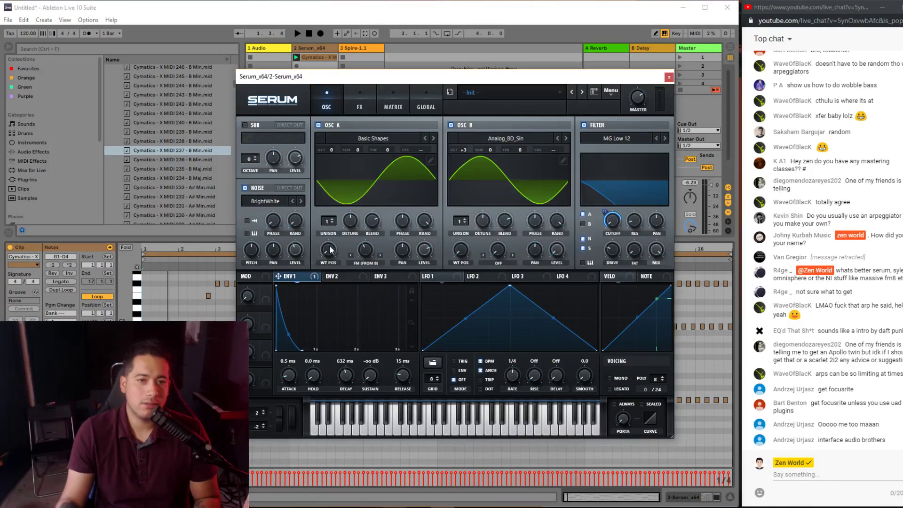
pyautogui.moveTo(329, 254); pyautogui.dragTo(328, 249)
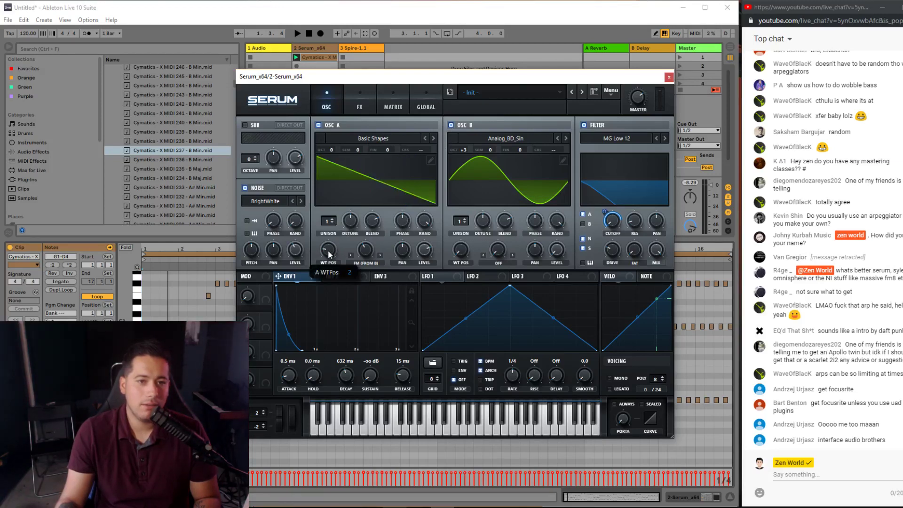
pyautogui.click(461, 125)
pyautogui.press('space')
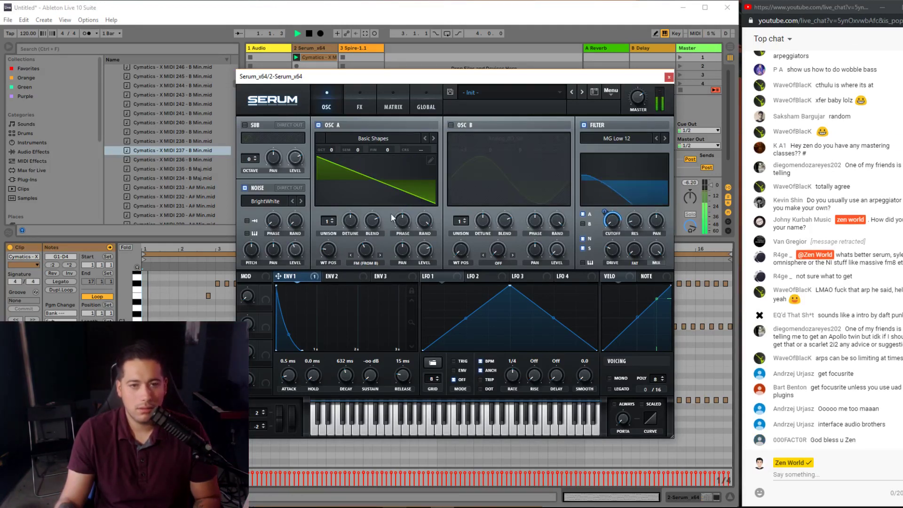
# - Set oscillator A's octave to +1 and Envelope 1's attack to about 18 ms while the clip plays
pyautogui.moveTo(340, 154); pyautogui.dragTo(338, 136)
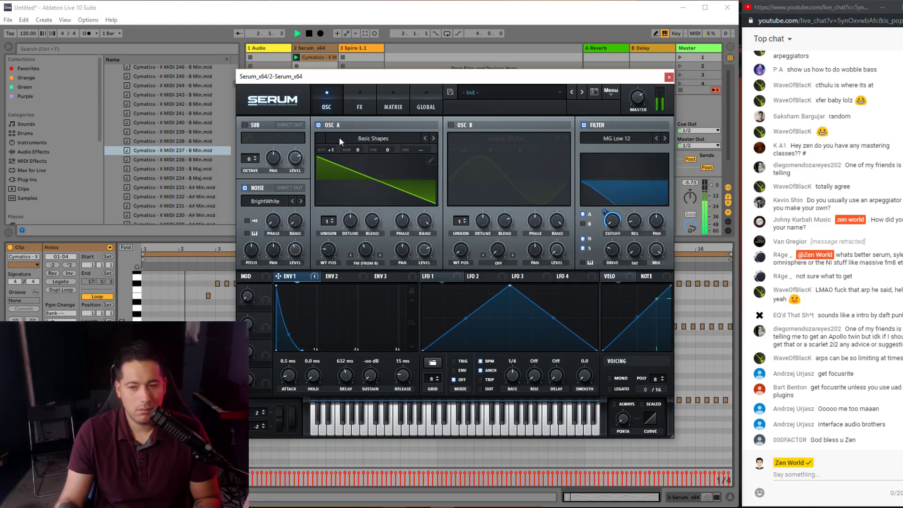
pyautogui.moveTo(346, 368); pyautogui.dragTo(351, 376)
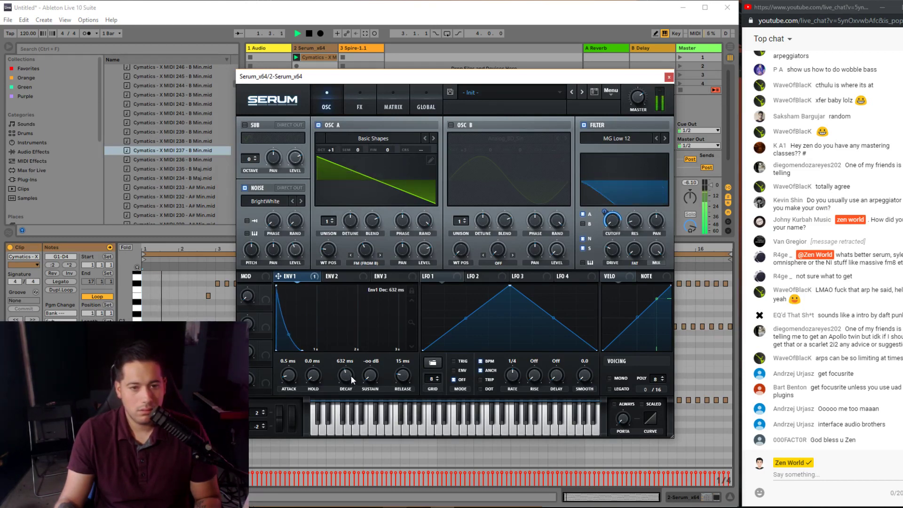
pyautogui.moveTo(290, 374); pyautogui.dragTo(295, 367)
# - Turn off the reverb and set the EQ's low-band frequency to about 275 Hz while trying Tube distortion
pyautogui.click(359, 104)
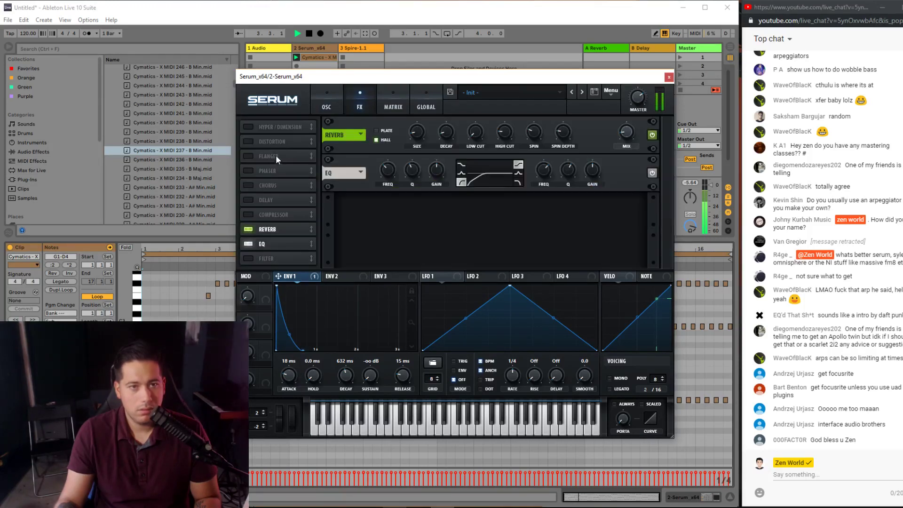
pyautogui.click(249, 229)
pyautogui.click(250, 142)
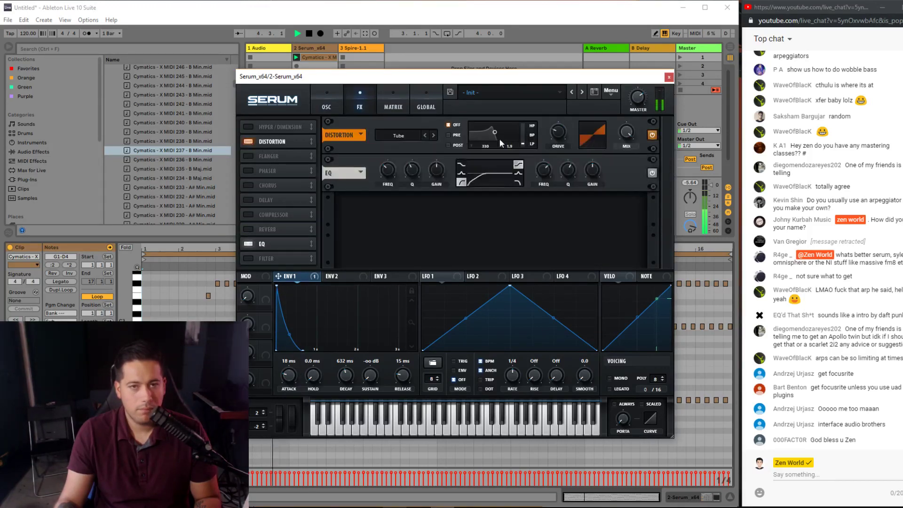
pyautogui.moveTo(394, 165); pyautogui.dragTo(386, 169)
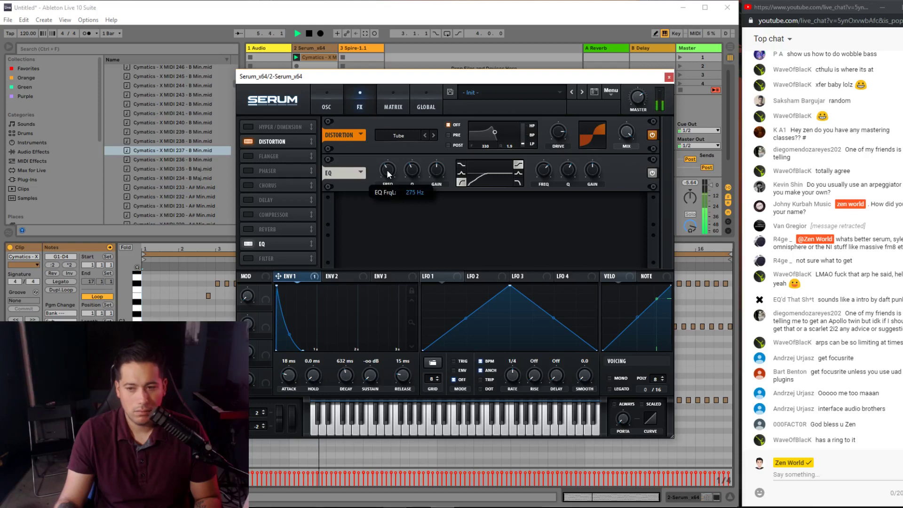
pyautogui.click(248, 142)
# - Enable the effects filter ahead of the EQ as Ring Mod and adjust its cutoff and drive
pyautogui.click(248, 258)
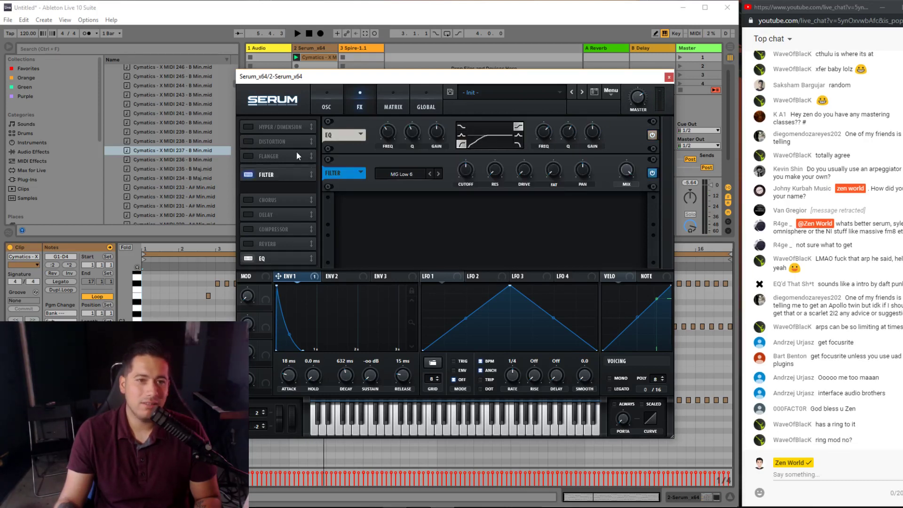
pyautogui.moveTo(420, 185)
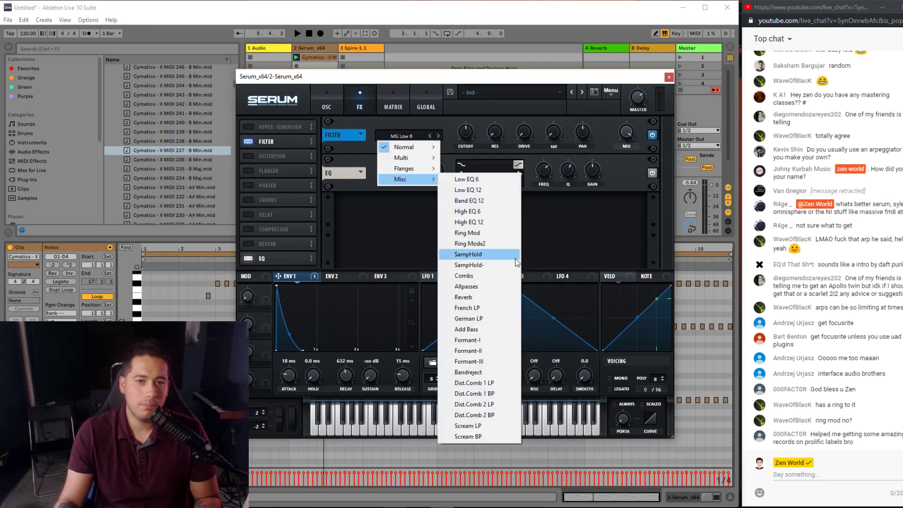
pyautogui.click(461, 233)
pyautogui.moveTo(450, 148); pyautogui.dragTo(472, 126)
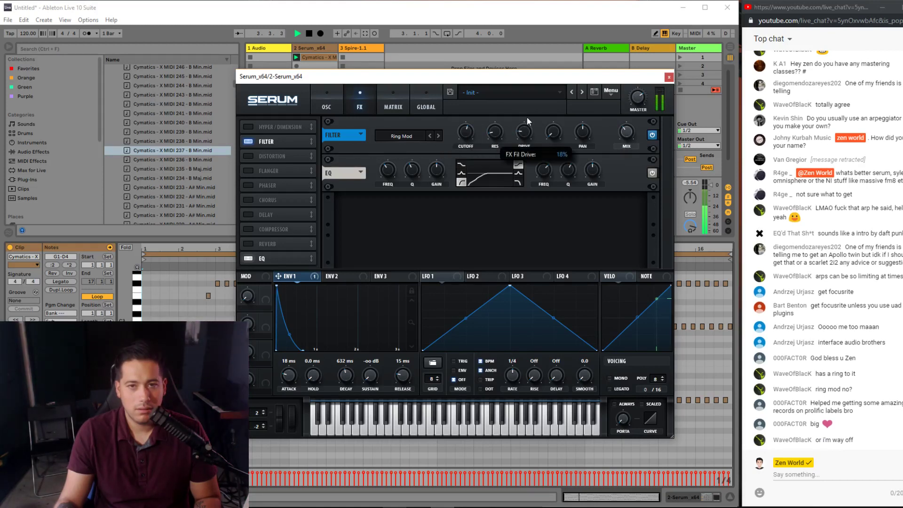
pyautogui.moveTo(469, 136); pyautogui.dragTo(475, 106)
# - Switch the effects filter to Ring Modx2 with a spread of about 39% and a cutoff of about 137 Hz
pyautogui.click(438, 136)
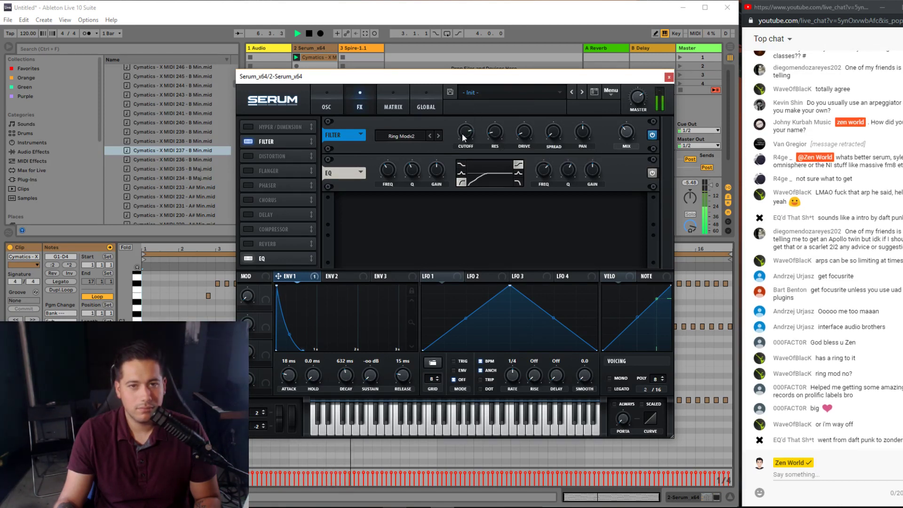
pyautogui.moveTo(606, 126); pyautogui.dragTo(523, 174)
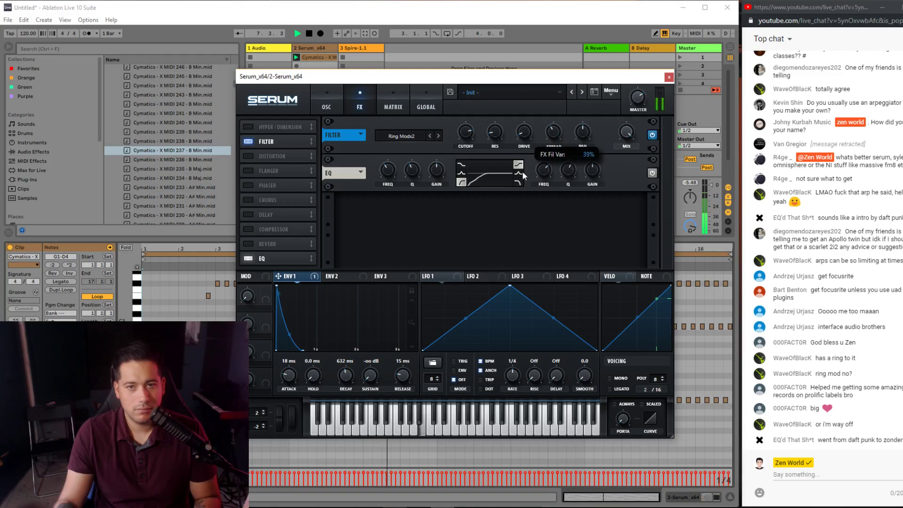
pyautogui.moveTo(473, 149); pyautogui.dragTo(452, 165)
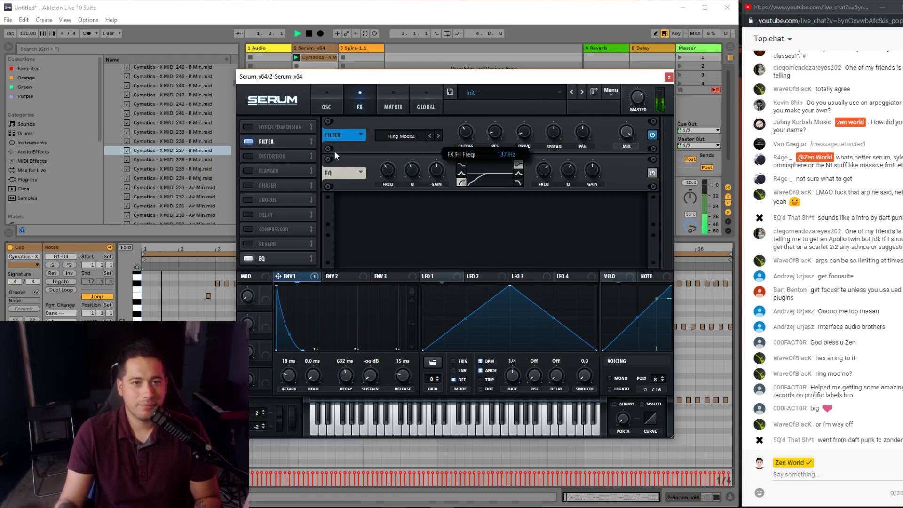
# - Set the oscillator section's filter type to Ring Mod and remove the modulation from its cutoff
pyautogui.click(326, 104)
pyautogui.click(616, 138)
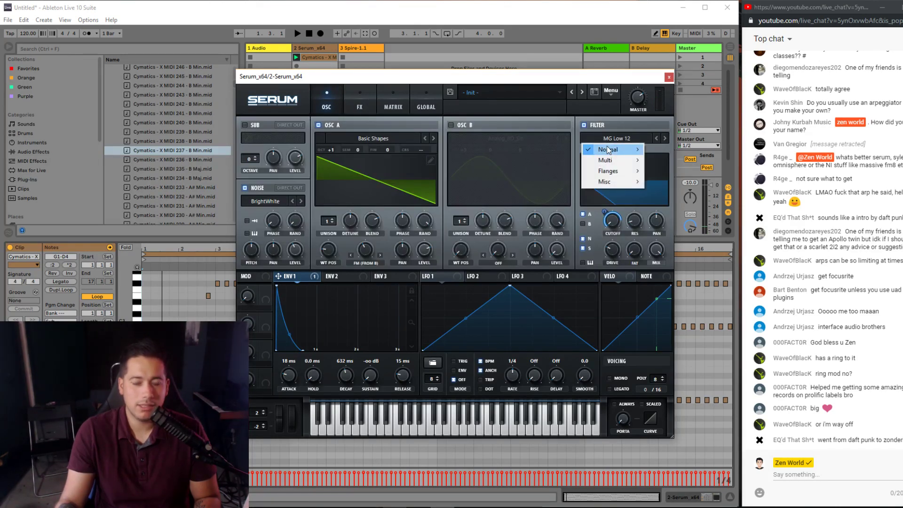
pyautogui.moveTo(607, 182)
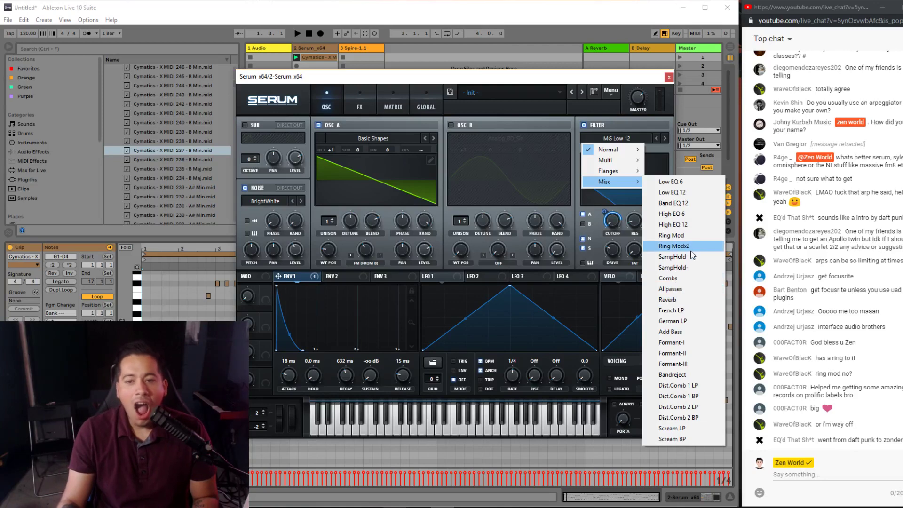
pyautogui.click(687, 236)
pyautogui.rightClick(612, 218)
pyautogui.click(632, 244)
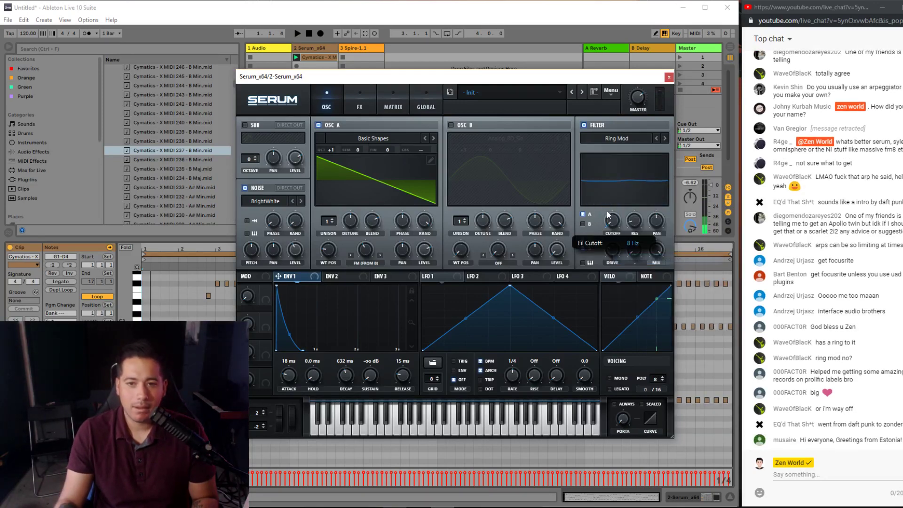
# - Adjust the Ring Mod filter's cutoff with key tracking enabled and turn off the noise oscillator while the clip plays
pyautogui.moveTo(614, 179); pyautogui.dragTo(613, 177)
pyautogui.press('space')
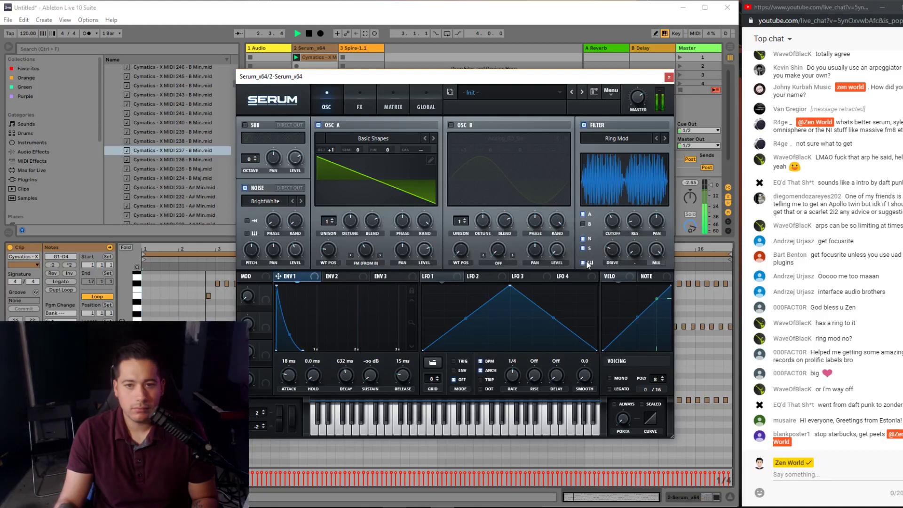
pyautogui.moveTo(610, 221); pyautogui.dragTo(599, 231)
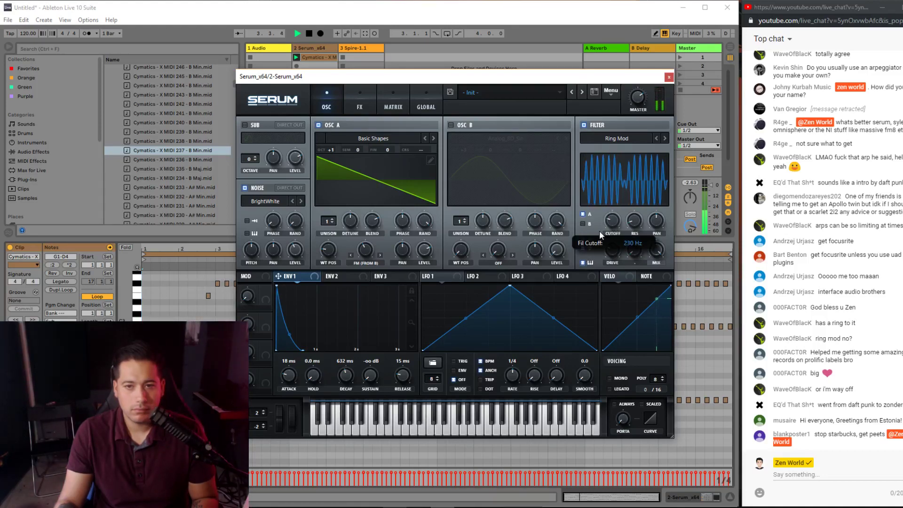
pyautogui.moveTo(613, 249)
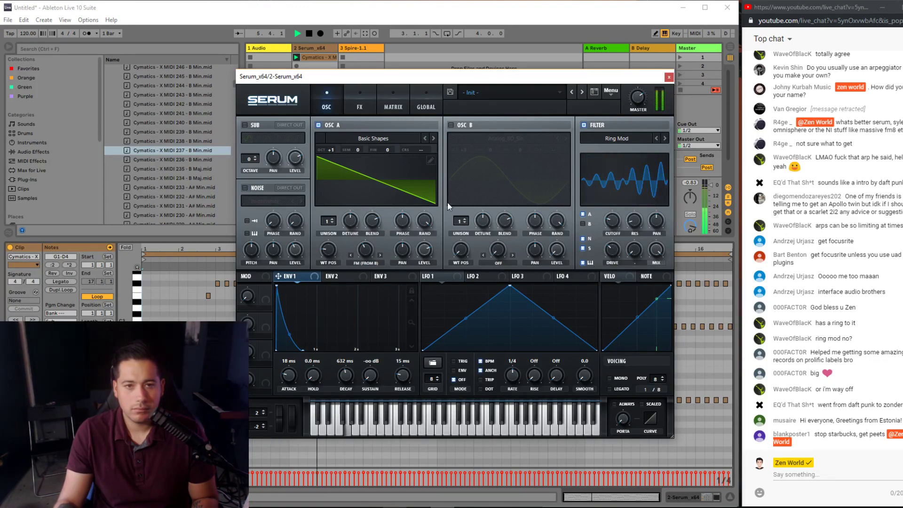
# - Switch to Spotify, replay the Komplex reference track from an earlier point and return to Ableton Live
pyautogui.hotkey('alt', 'Tab')
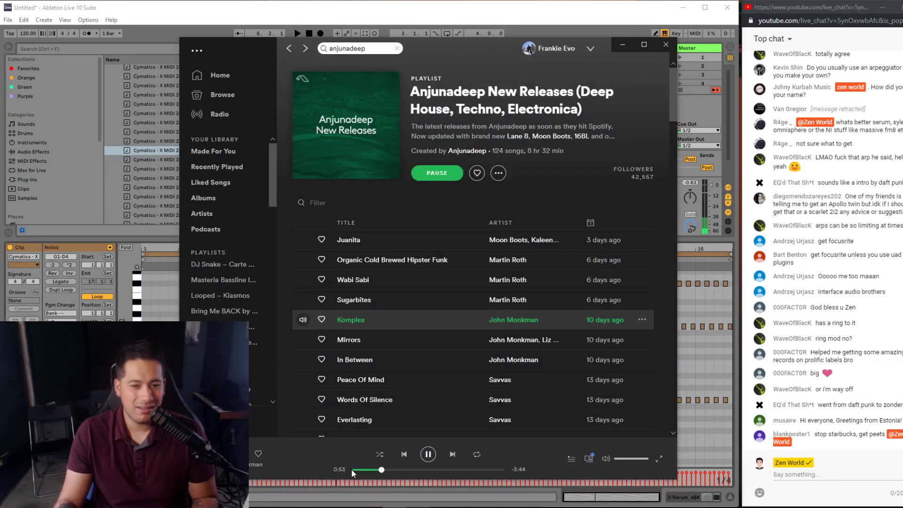
pyautogui.click(363, 470)
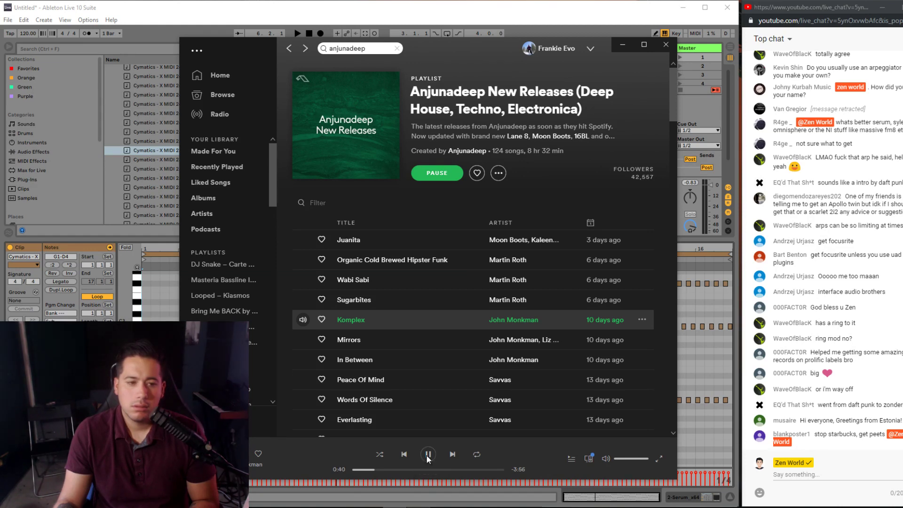
pyautogui.hotkey('alt', 'Tab')
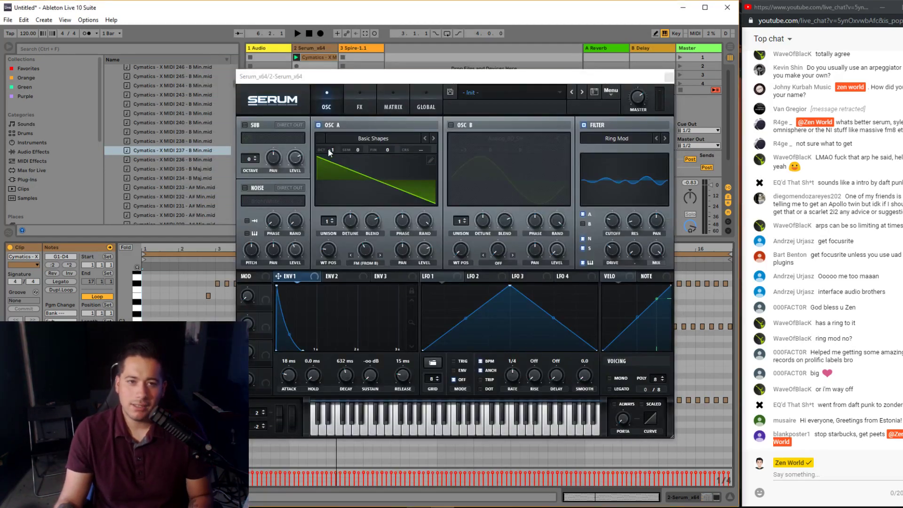
# - Set oscillator A's octave to +2 and turn off the Ring Mod filter, auditioning the clip
pyautogui.moveTo(328, 148); pyautogui.dragTo(340, 131)
pyautogui.press('space')
pyautogui.click(594, 126)
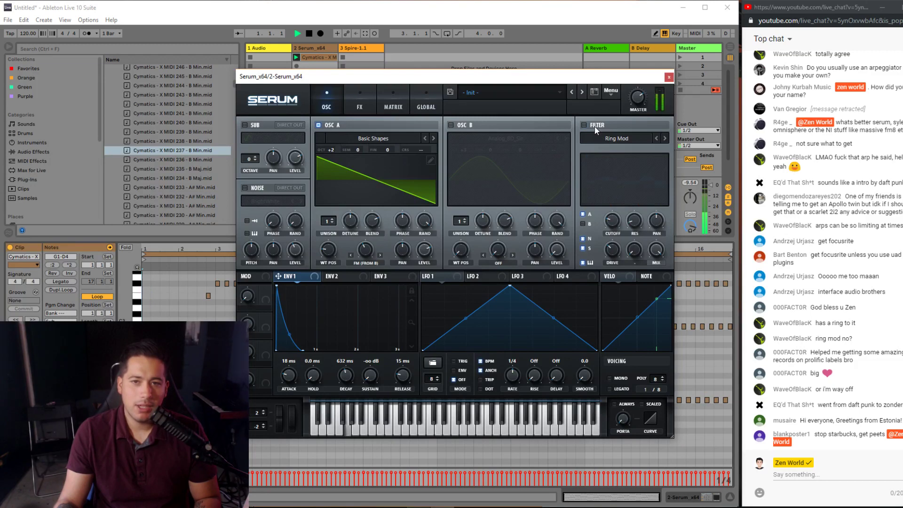
pyautogui.press('space')
# - Load Cymatics - X MIDI 233 - A# Min.mid into the Serum track's first clip slot and launch it
pyautogui.scroll(-3, 291, 376)
pyautogui.scroll(-3, 336, 376)
pyautogui.scroll(-1, 336, 376)
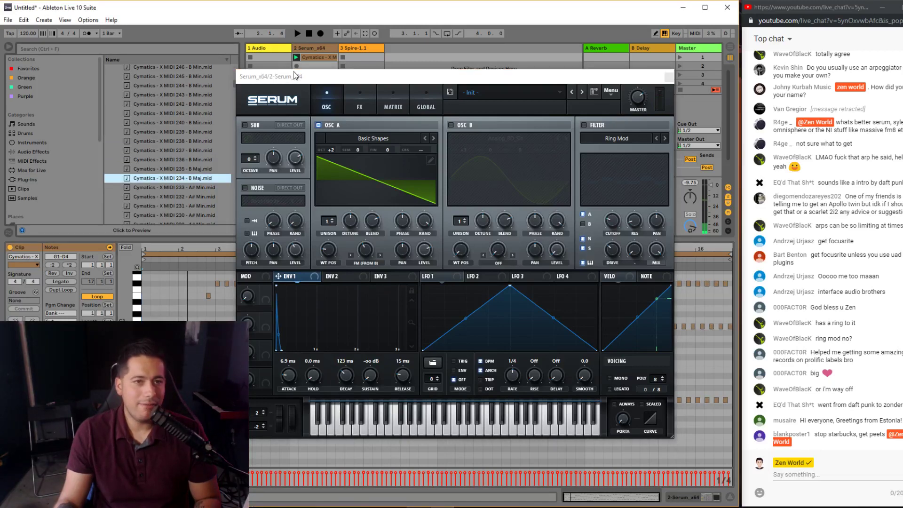
pyautogui.moveTo(292, 74); pyautogui.dragTo(384, 97)
pyautogui.click(168, 187)
pyautogui.moveTo(309, 58); pyautogui.dragTo(310, 58)
pyautogui.click(297, 57)
# - Delete all of the MIDI clip's notes except the first two in bar 1 and restart playback
pyautogui.click(149, 308)
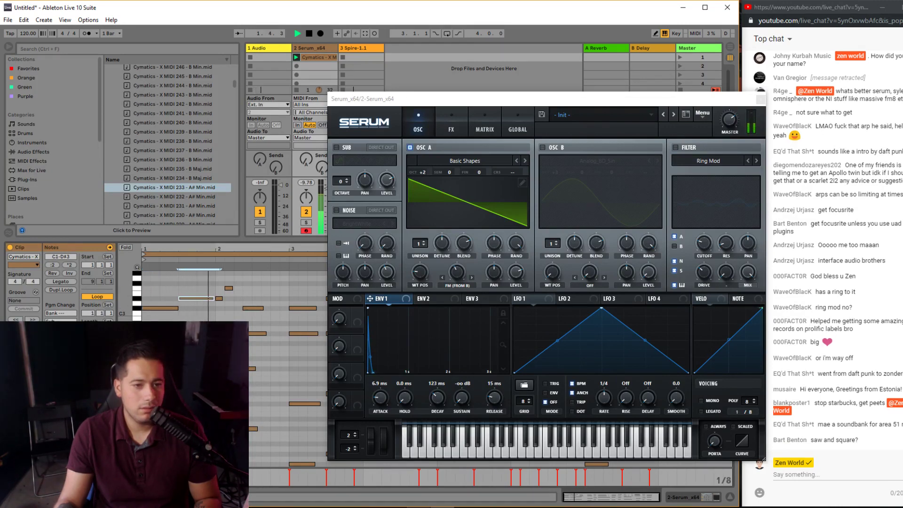
pyautogui.moveTo(219, 278); pyautogui.dragTo(724, 465)
pyautogui.press('Delete')
pyautogui.press('space')
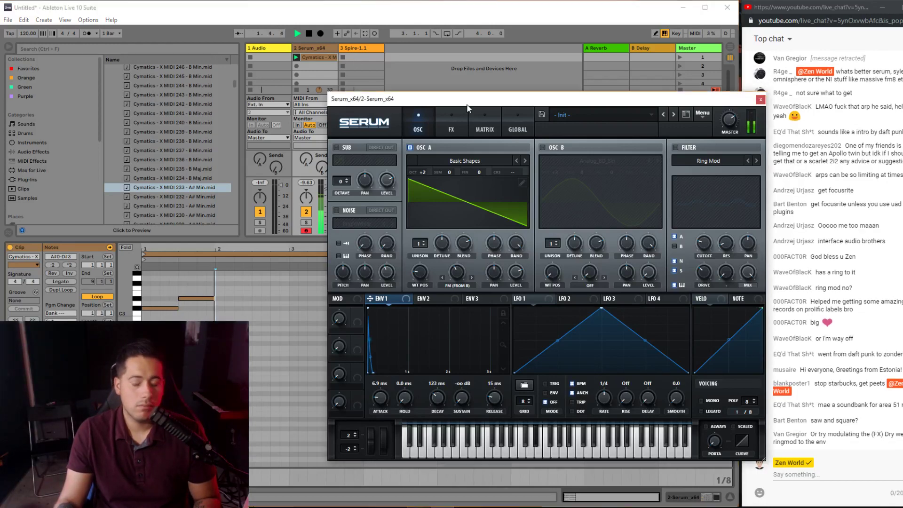
# - Shorten the MIDI clip's loop to the first bar, moving the Serum window out of the way and back
pyautogui.moveTo(466, 103); pyautogui.dragTo(587, 310)
pyautogui.moveTo(731, 255); pyautogui.dragTo(215, 264)
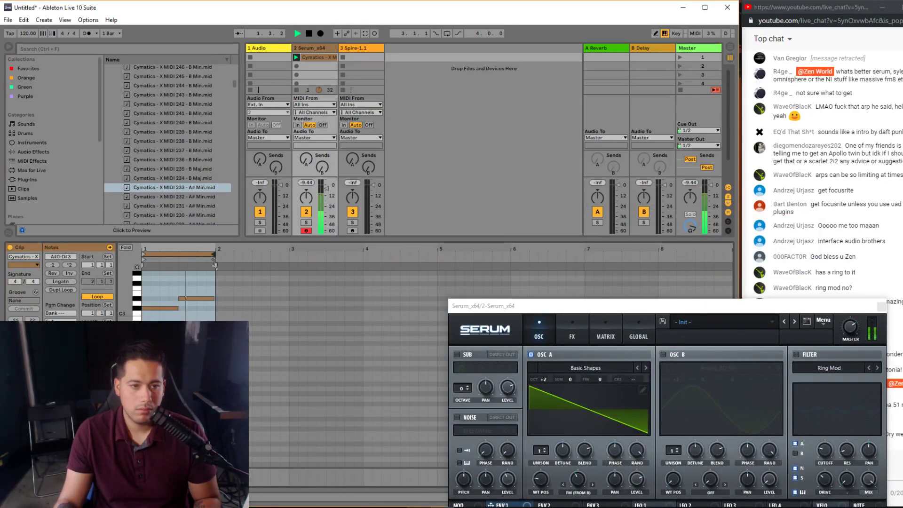
pyautogui.moveTo(533, 304); pyautogui.dragTo(280, 78)
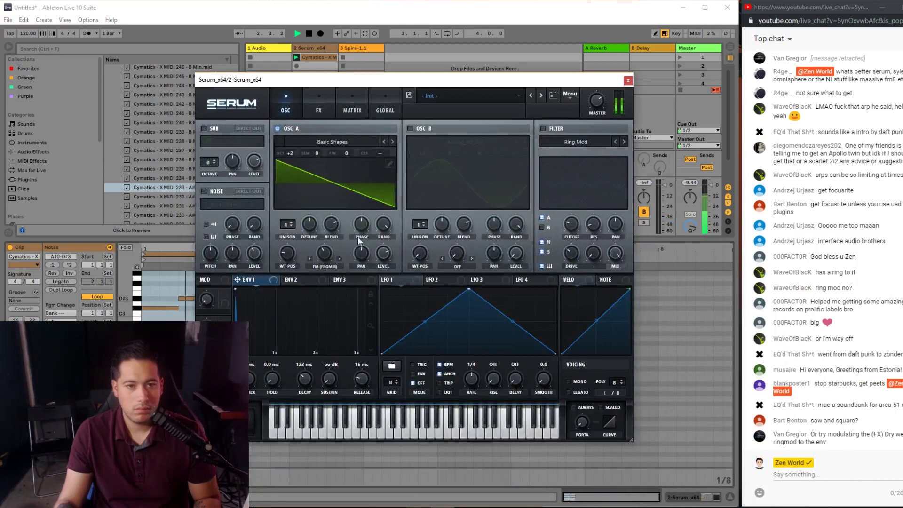
# - Set oscillator A's warp mode to Off and show Serum's effects rack
pyautogui.click(323, 265)
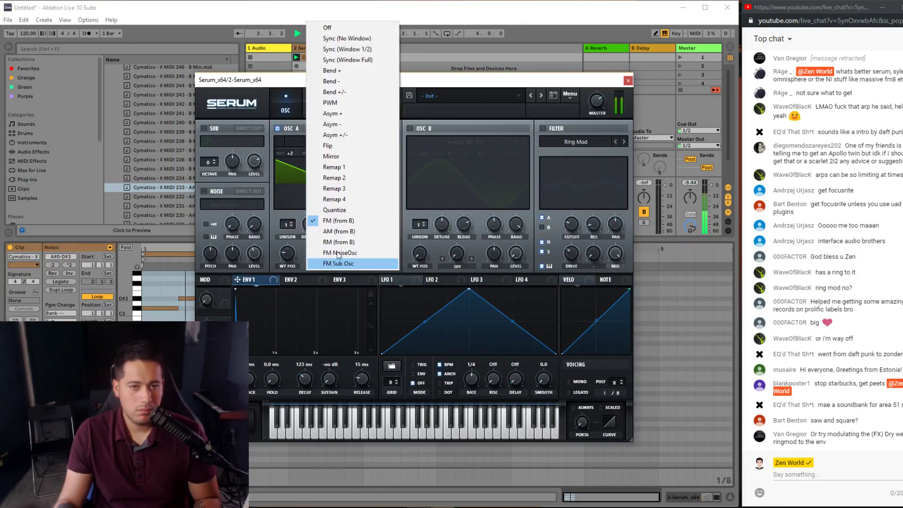
pyautogui.click(363, 27)
pyautogui.click(319, 106)
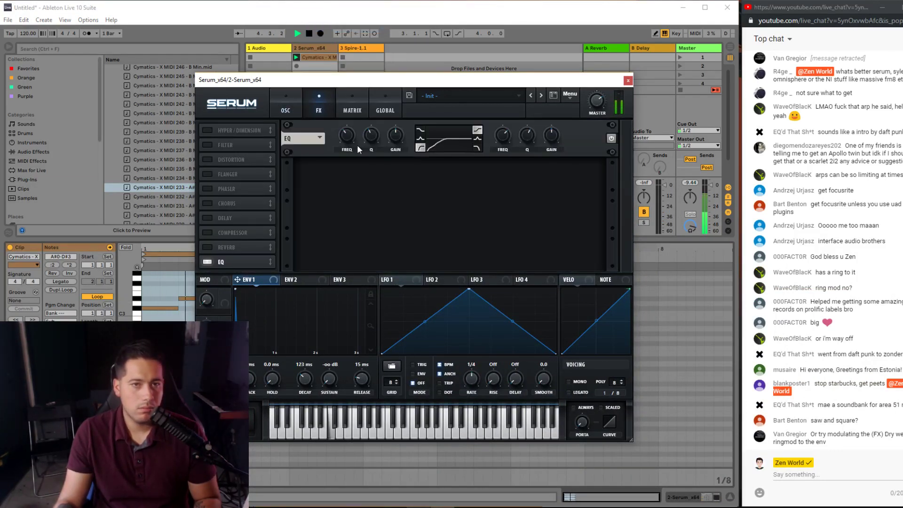
# - Set Env 1's decay to 76 ms, enable oscillator B and reset its octave to 0
pyautogui.click(284, 106)
pyautogui.moveTo(304, 380); pyautogui.dragTo(301, 381)
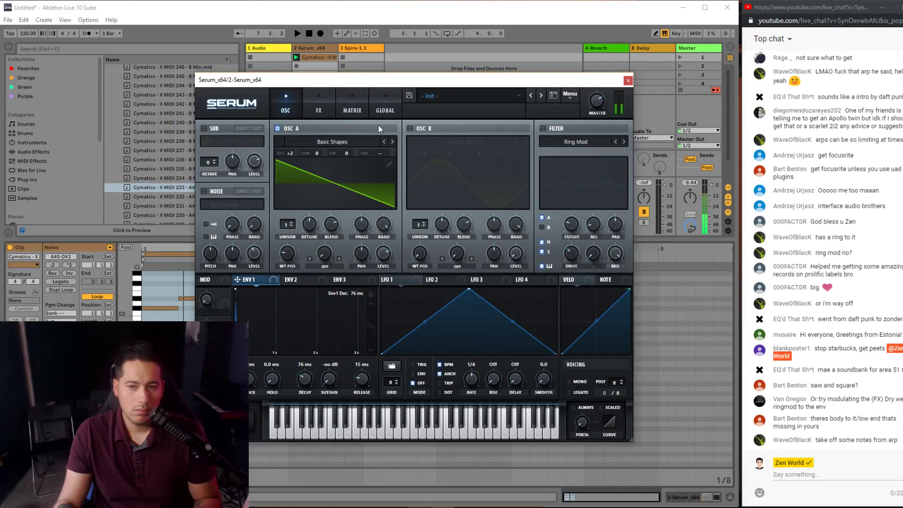
pyautogui.click(410, 128)
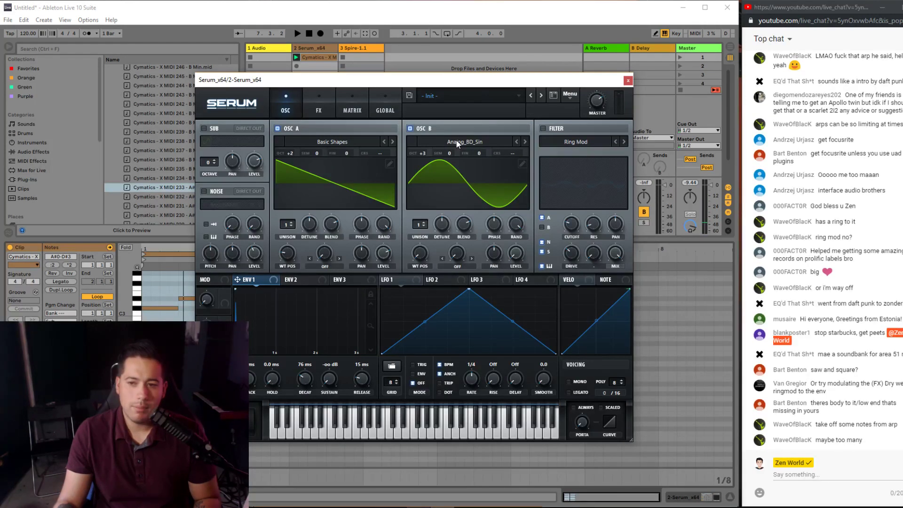
pyautogui.doubleClick(425, 153)
# - Enable the Ring Mod filter, modulate its mix with Env 1, and adjust its cutoff and drive, setting drive to 27%
pyautogui.click(543, 128)
pyautogui.click(564, 141)
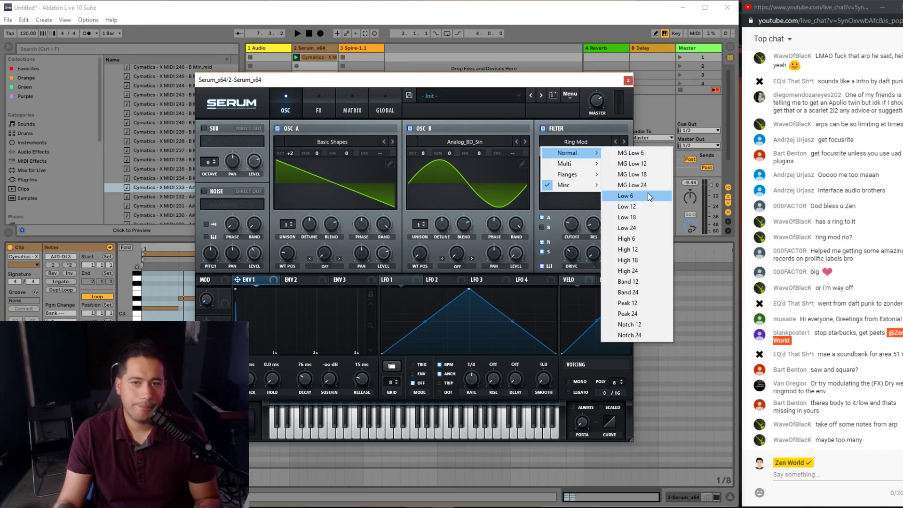
pyautogui.moveTo(576, 185)
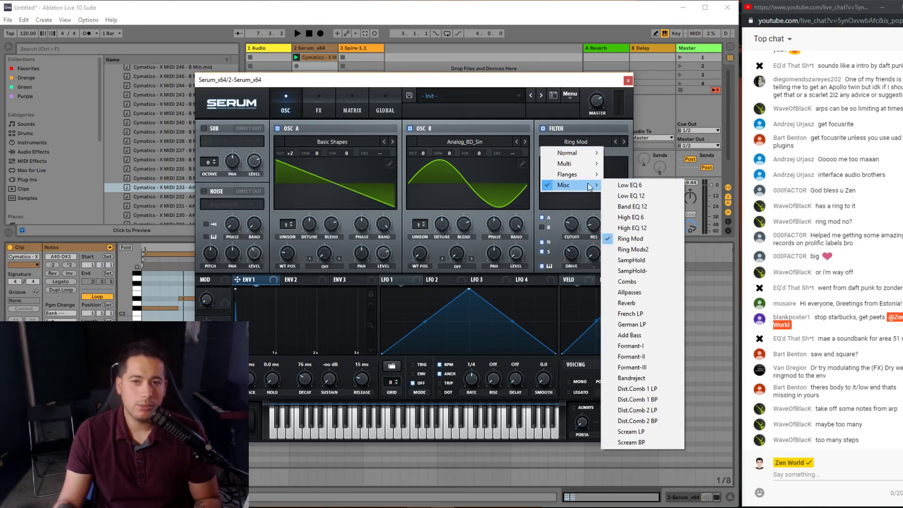
pyautogui.click(630, 238)
pyautogui.press('space')
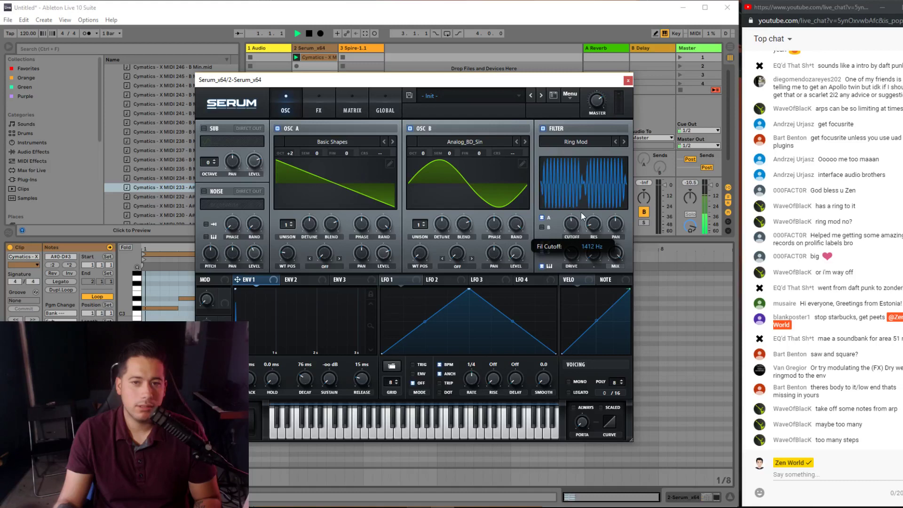
pyautogui.moveTo(615, 257); pyautogui.dragTo(615, 256)
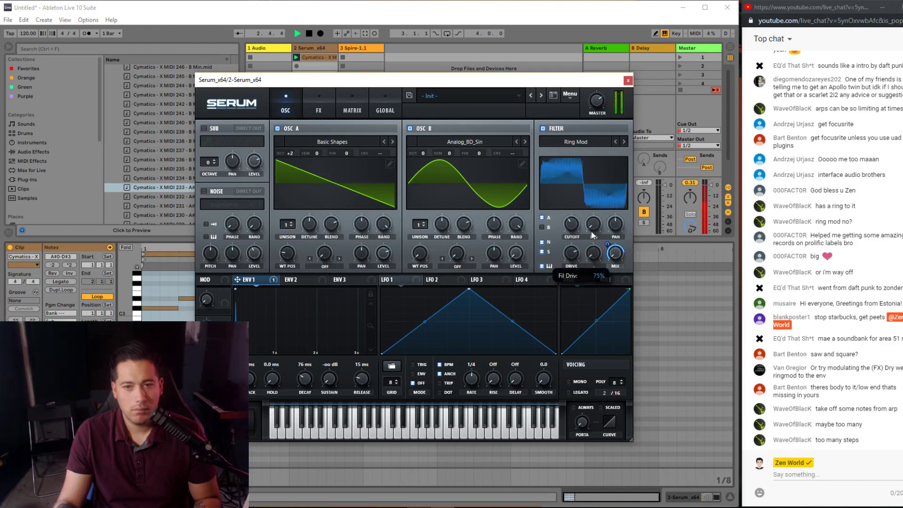
pyautogui.moveTo(564, 234); pyautogui.dragTo(582, 222)
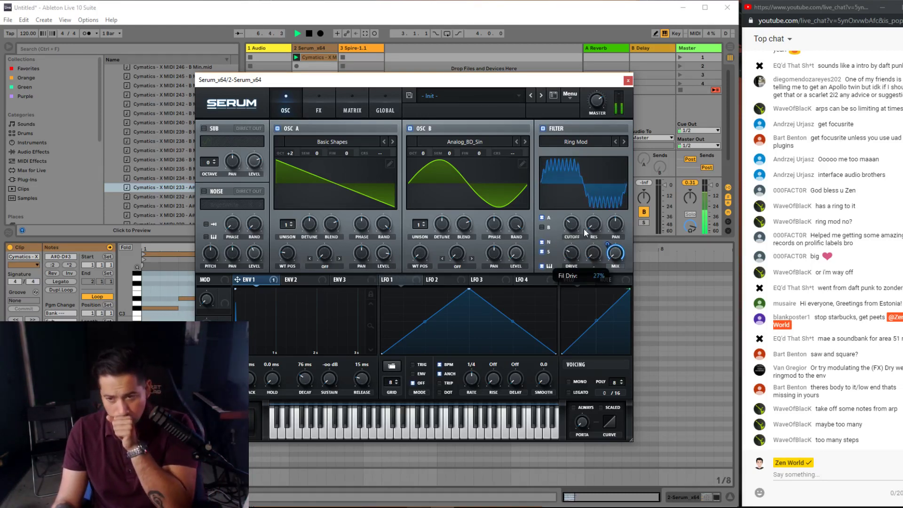
# - Show the Serum track's device chain and choose another Arpeggiator style while the clip plays
pyautogui.press('space')
pyautogui.click(305, 52)
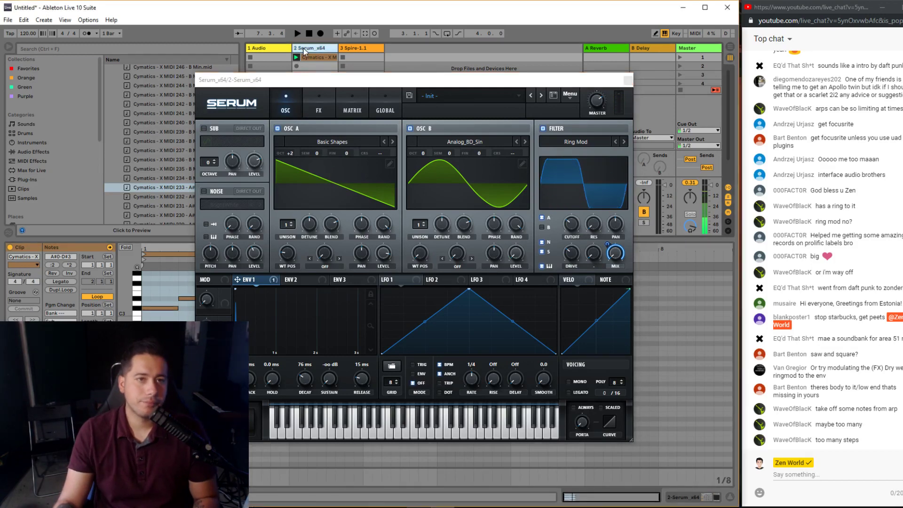
pyautogui.hotkey('ctrl', 'alt', 'l')
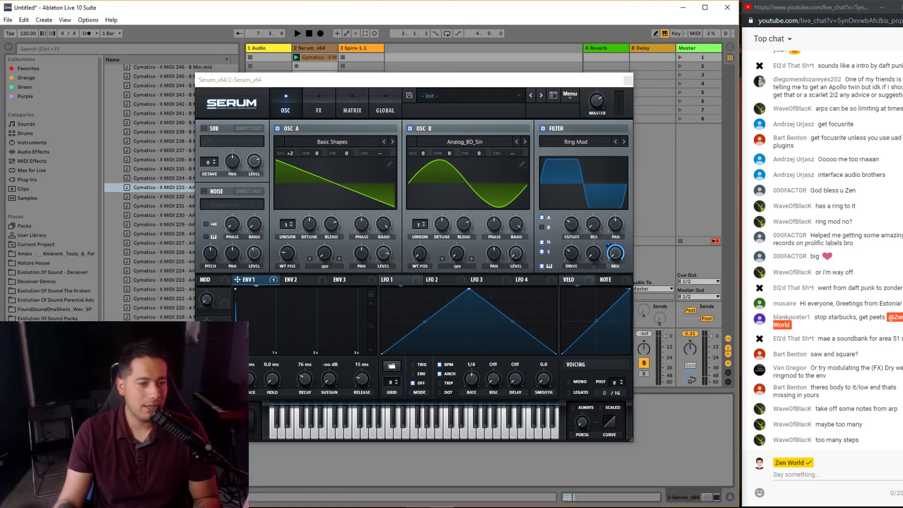
pyautogui.click(32, 326)
pyautogui.press('space')
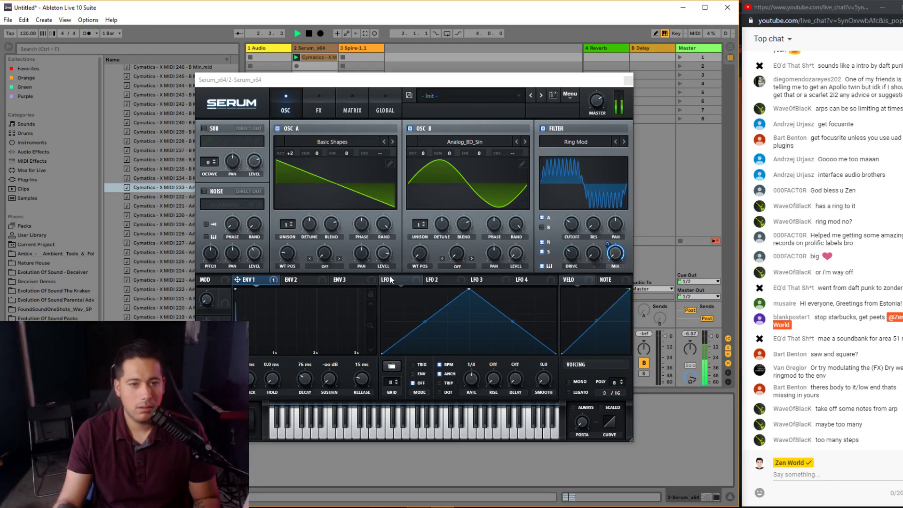
pyautogui.click(33, 325)
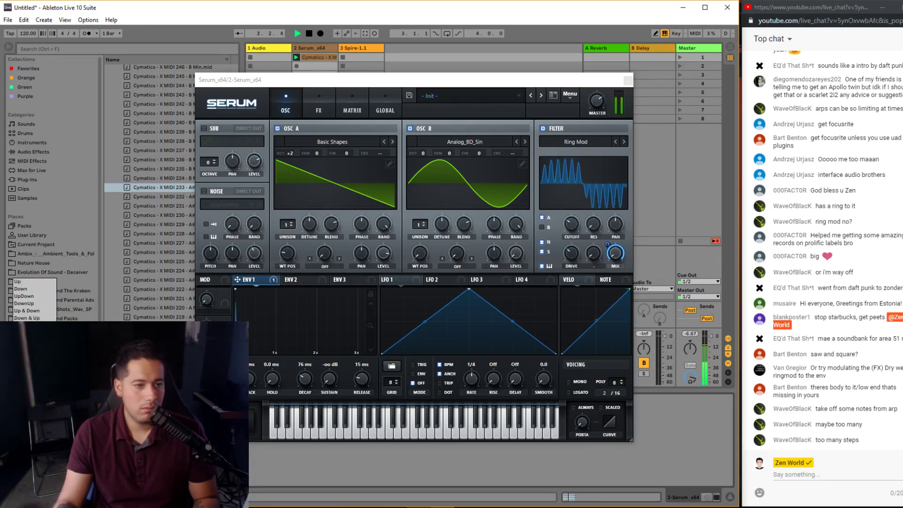
pyautogui.click(33, 362)
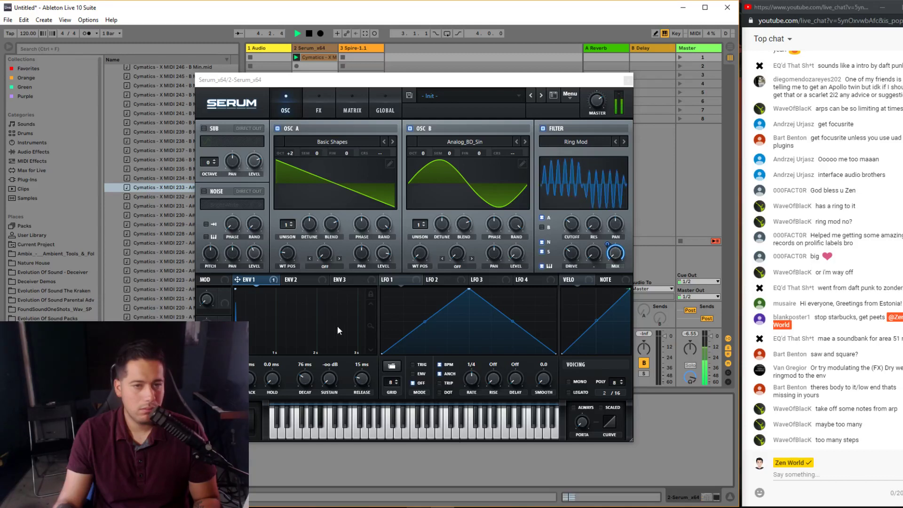
# - Add reverb and a ping-pong delay with 1/16 and 1/8 times, setting the delay filter to 1027 and 2.2
pyautogui.click(276, 309)
pyautogui.click(320, 103)
pyautogui.click(288, 105)
pyautogui.click(318, 104)
pyautogui.click(207, 246)
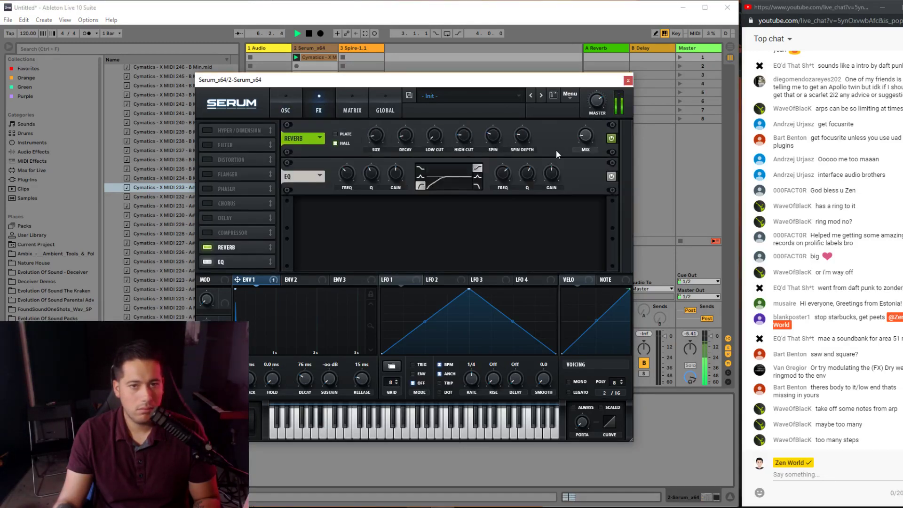
pyautogui.click(207, 218)
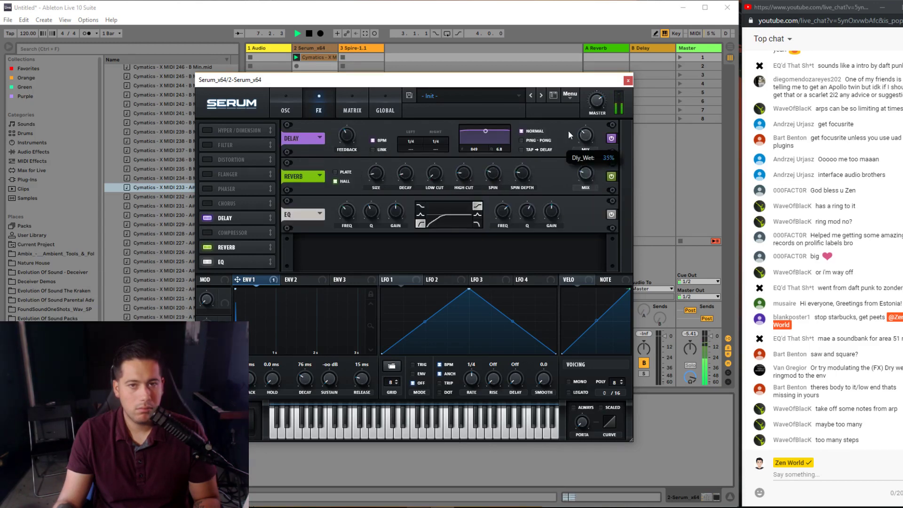
pyautogui.click(527, 141)
pyautogui.moveTo(484, 140); pyautogui.dragTo(407, 154)
pyautogui.moveTo(588, 140); pyautogui.dragTo(591, 134)
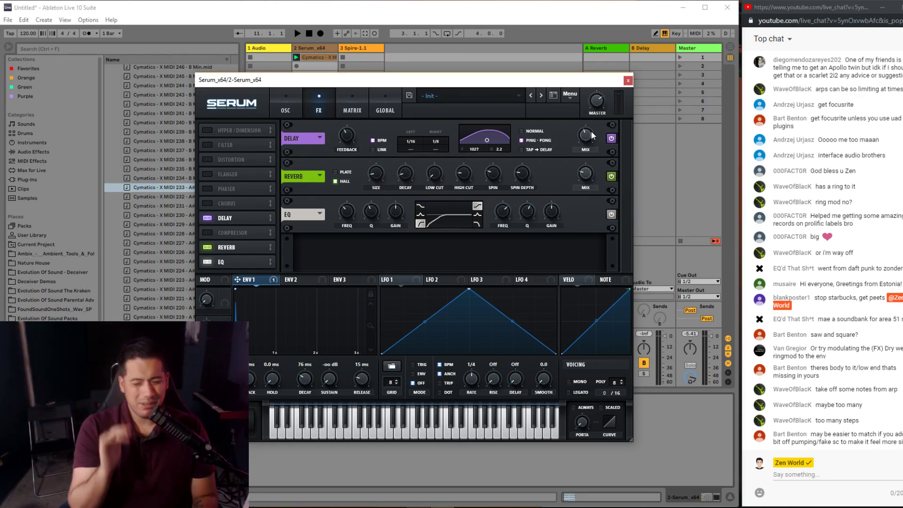
# - Play back the loop while reviewing the oscillator, Ring Mod filter and effects settings
pyautogui.press('space')
pyautogui.click(287, 108)
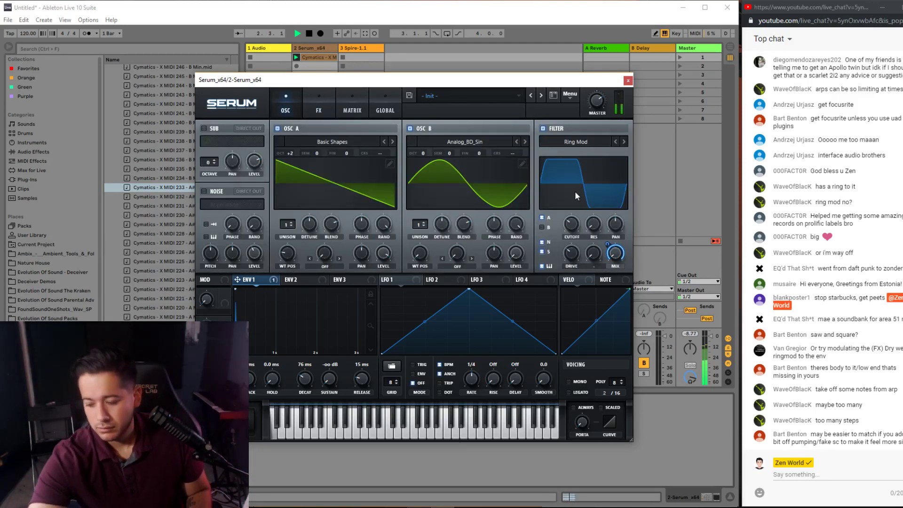
pyautogui.click(312, 109)
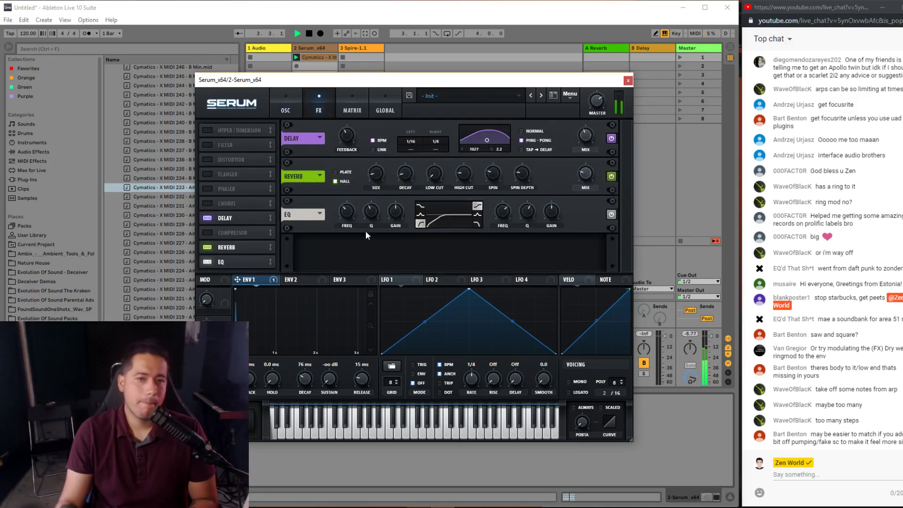
pyautogui.click(287, 105)
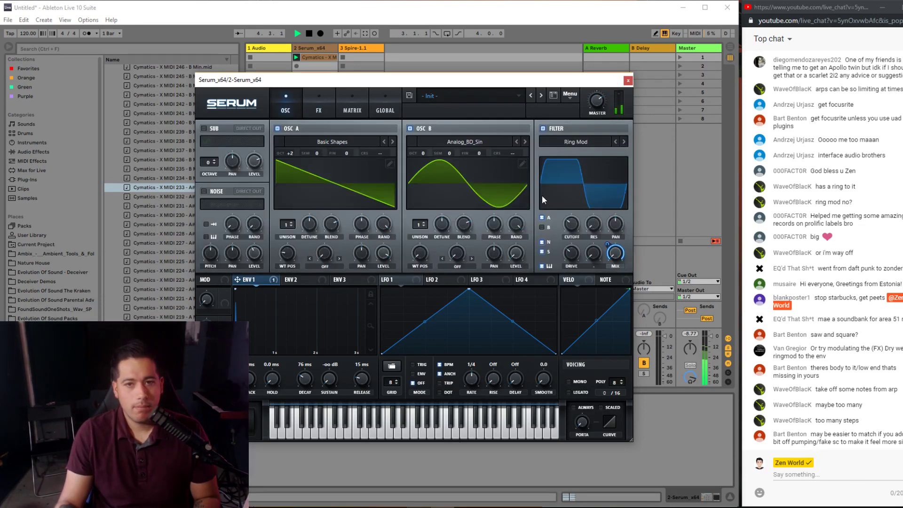
pyautogui.moveTo(607, 244)
pyautogui.mouseDown()
pyautogui.moveTo(599, 253)
pyautogui.moveTo(598, 245)
pyautogui.mouseUp()
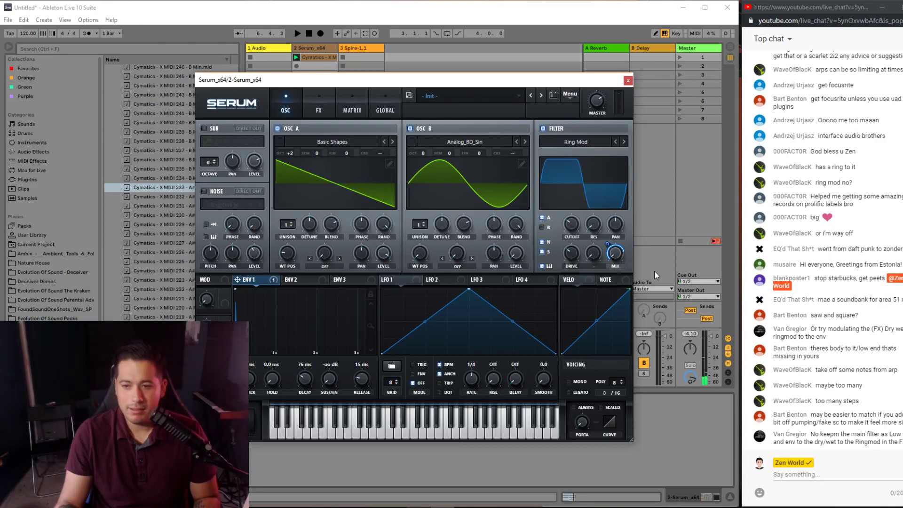
# - Change the filter to MG Low 12, move the Env 1 modulation from mix to cutoff, and set the decay to 170 ms
pyautogui.click(576, 142)
pyautogui.moveTo(576, 153)
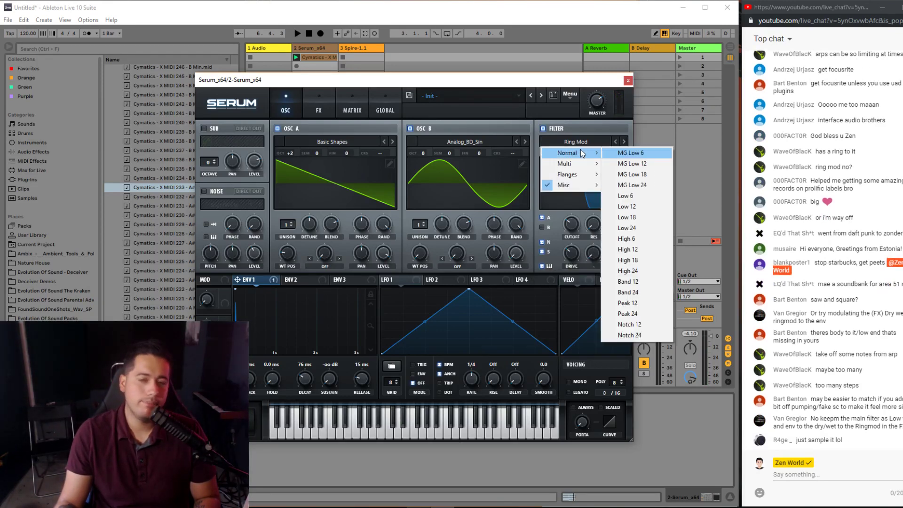
pyautogui.click(632, 163)
pyautogui.rightClick(618, 253)
pyautogui.click(657, 294)
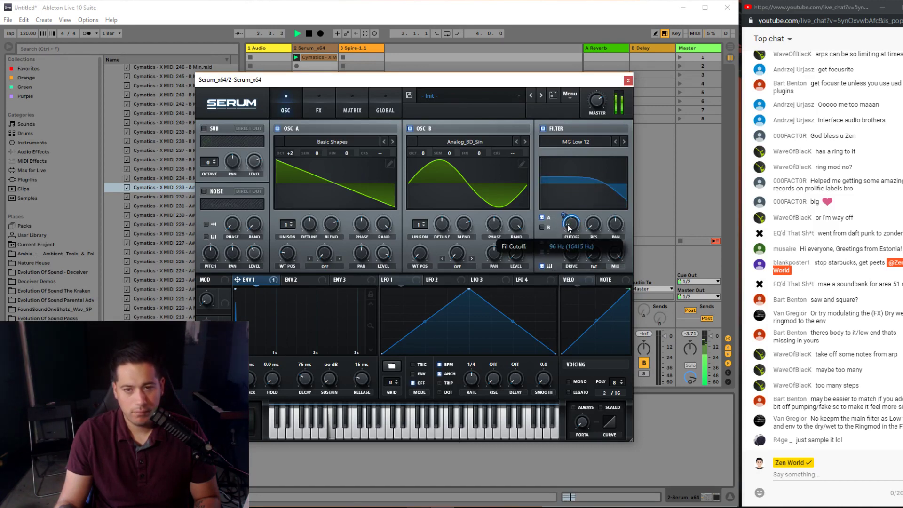
pyautogui.moveTo(307, 381); pyautogui.dragTo(306, 382)
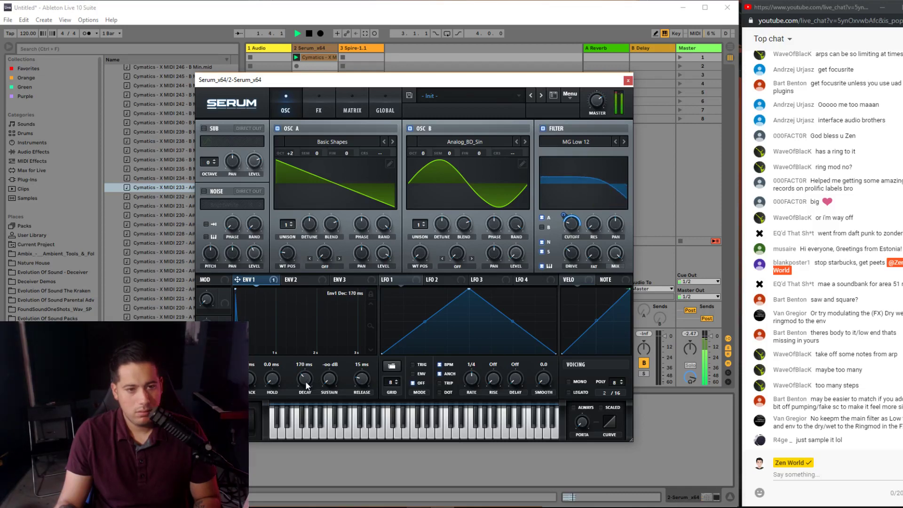
# - Replace the delay with a Ring Mod effects filter whose mix is modulated by Env 1, and test its cutoff down to 41 Hz
pyautogui.click(321, 103)
pyautogui.click(207, 217)
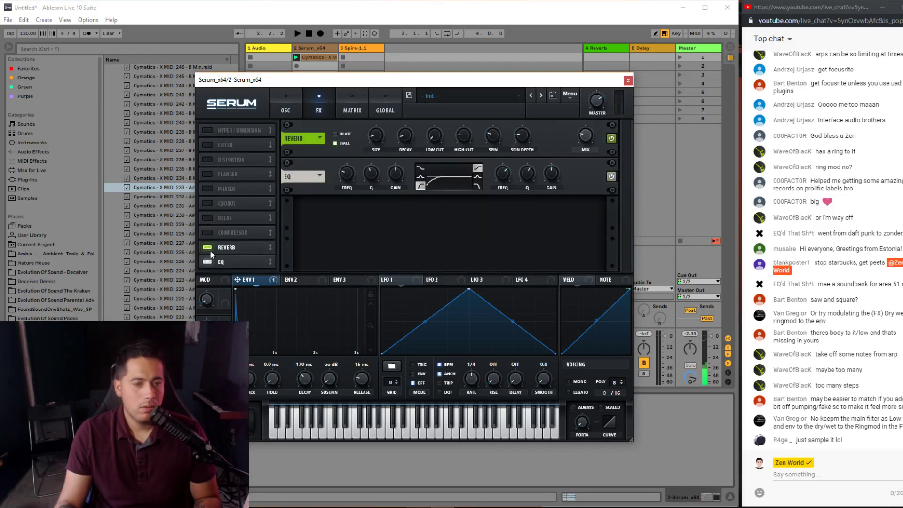
pyautogui.click(209, 144)
pyautogui.moveTo(585, 136); pyautogui.dragTo(585, 150)
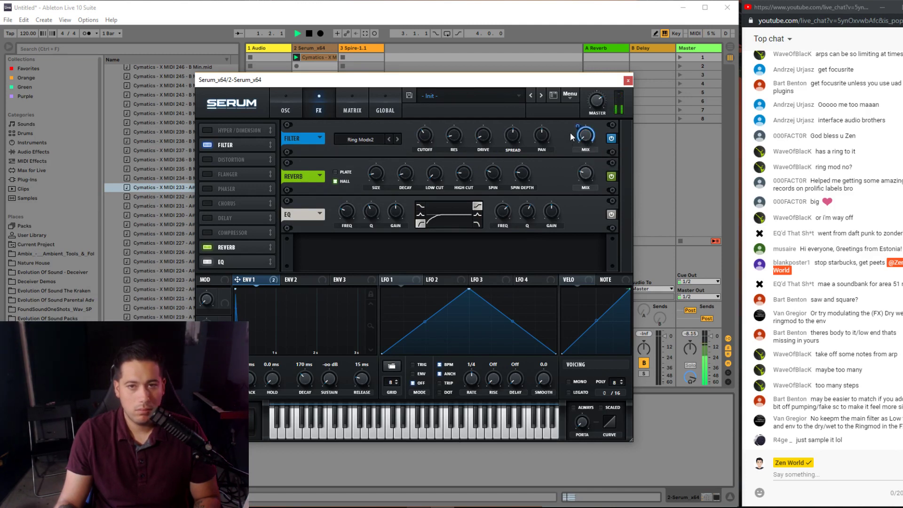
pyautogui.click(390, 140)
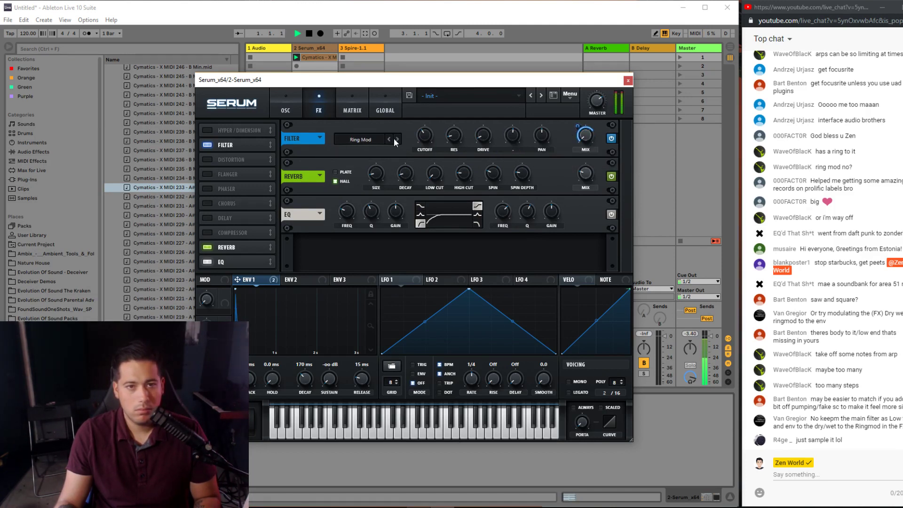
pyautogui.press('space')
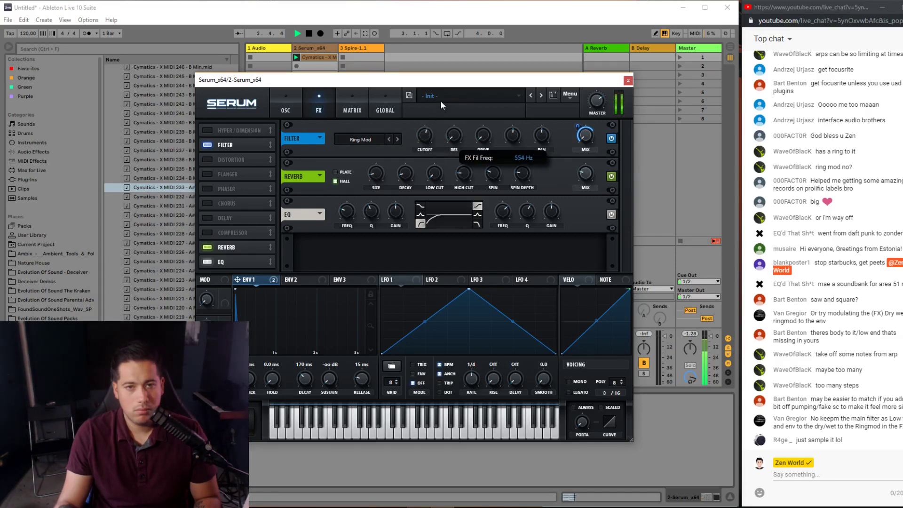
pyautogui.press('space')
# - Switch the effects filter to Combs and adjust its cutoff and the EQ's low frequency during playback
pyautogui.click(370, 140)
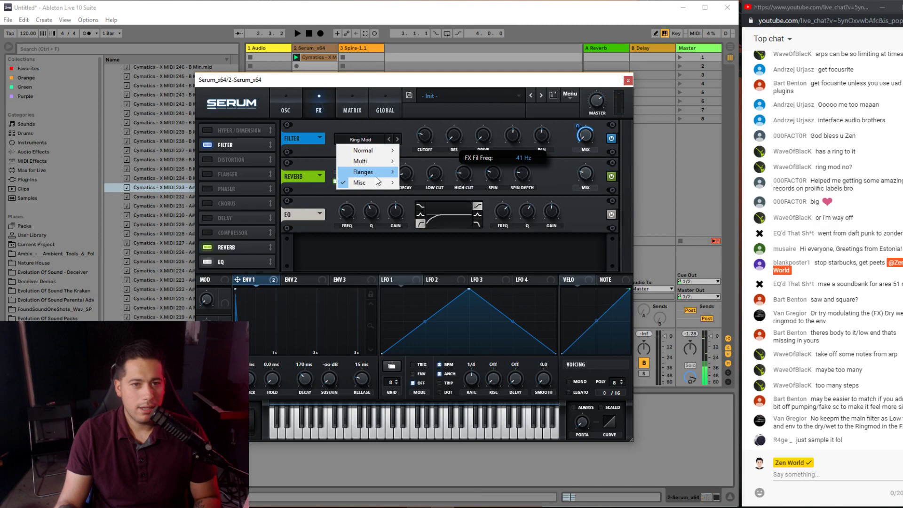
pyautogui.moveTo(376, 182)
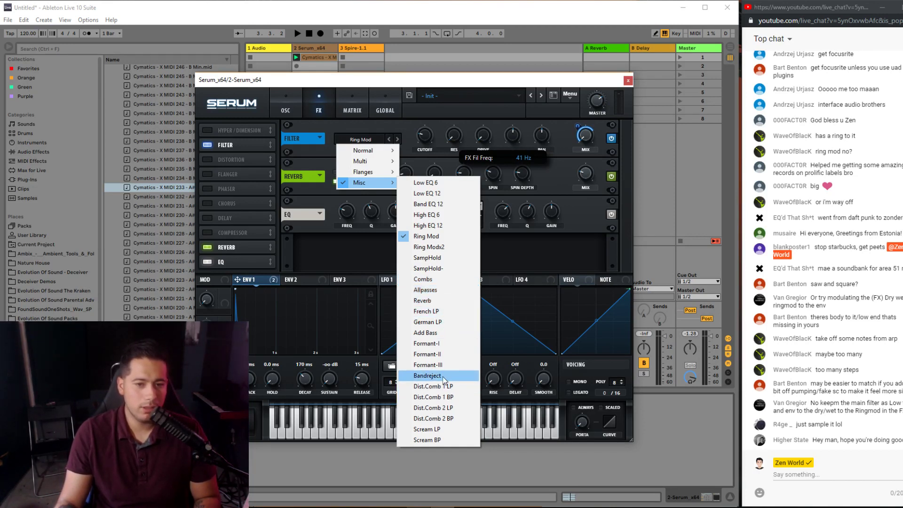
pyautogui.click(461, 282)
pyautogui.press('space')
pyautogui.moveTo(442, 111); pyautogui.dragTo(420, 146)
pyautogui.moveTo(357, 213); pyautogui.dragTo(356, 209)
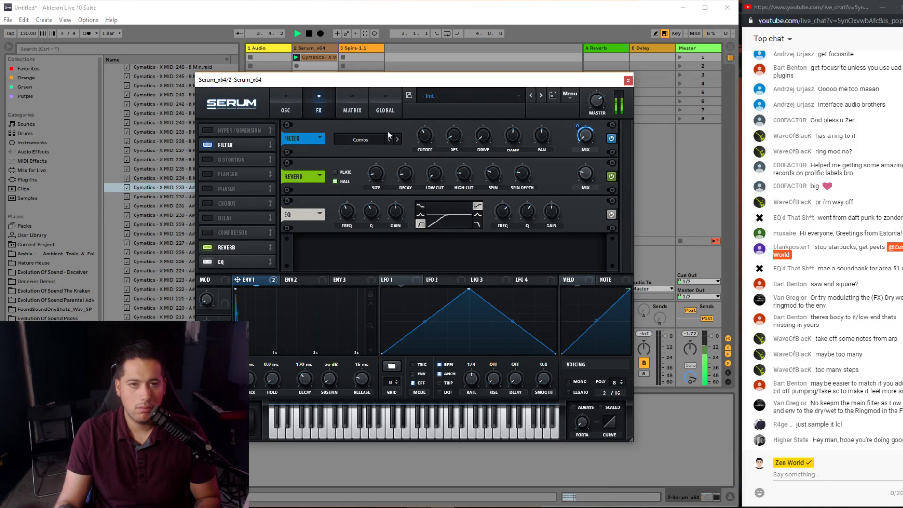
# - Enable the BrightWhite noise oscillator and set oscillator A's octave to 0
pyautogui.click(285, 103)
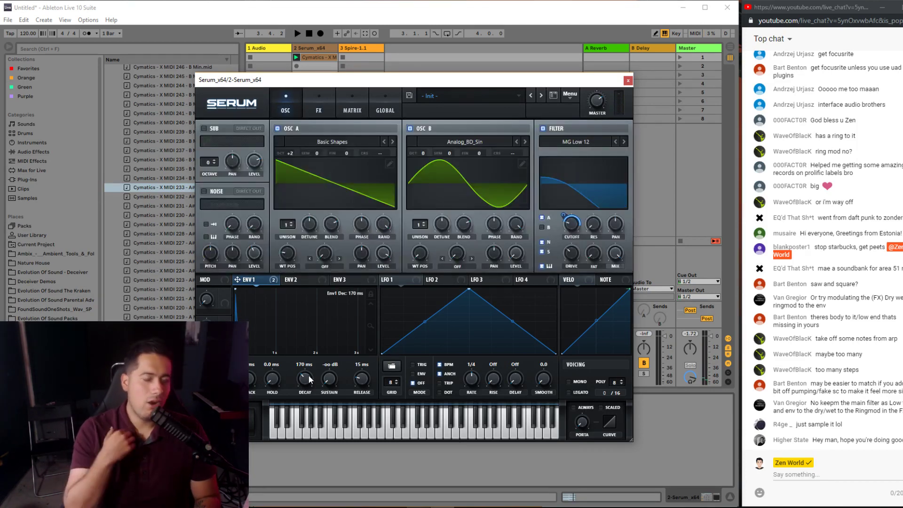
pyautogui.press('space')
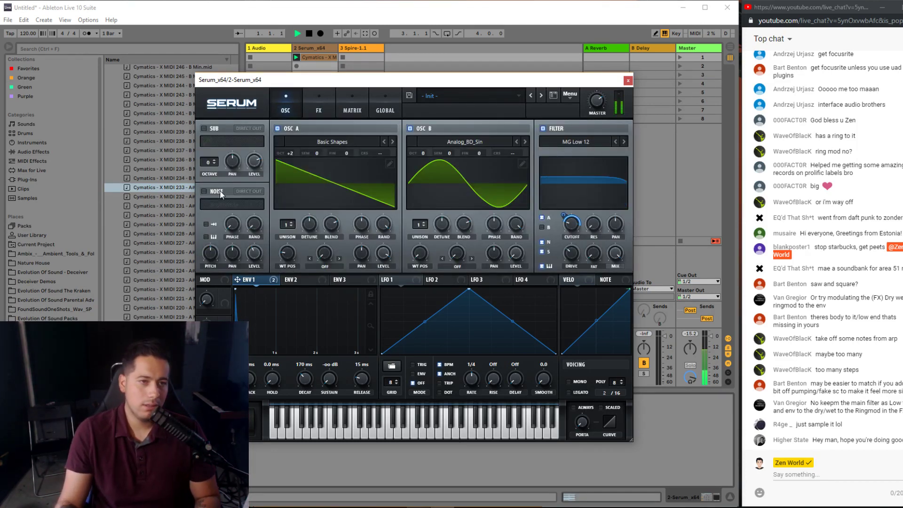
pyautogui.click(204, 191)
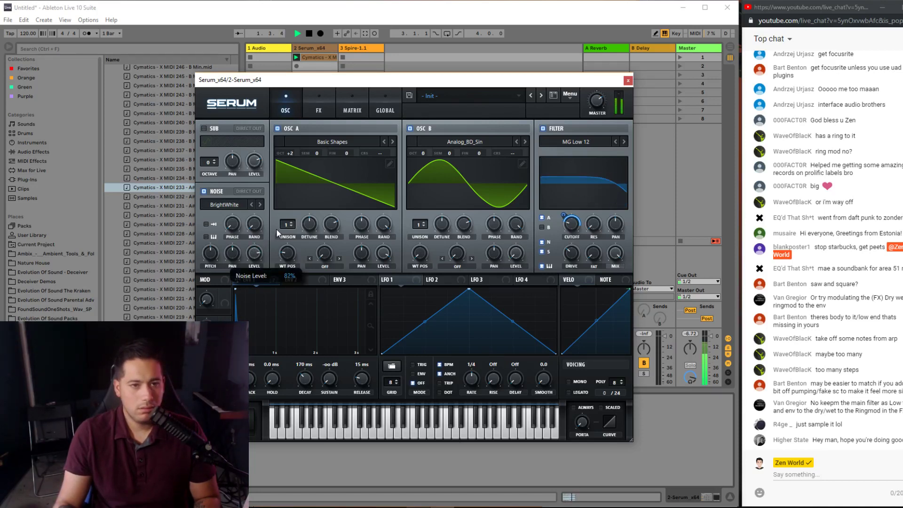
pyautogui.press('space')
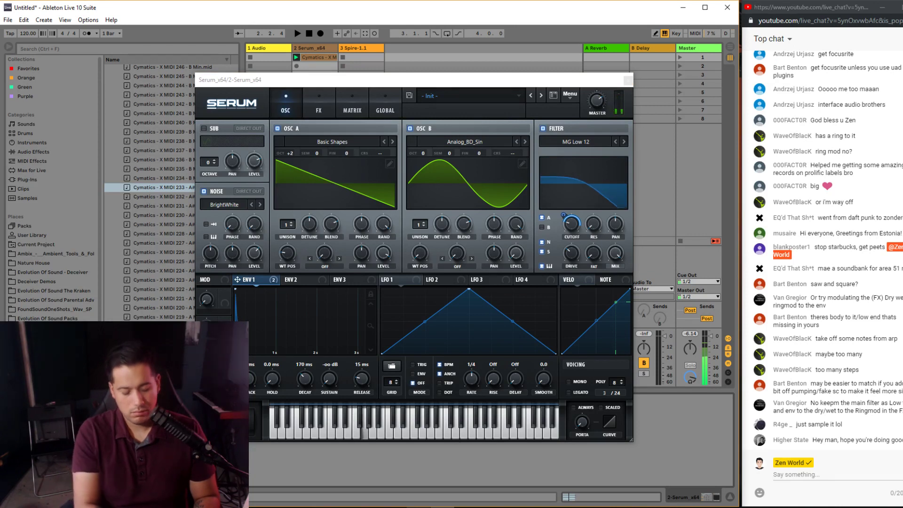
pyautogui.click(564, 219)
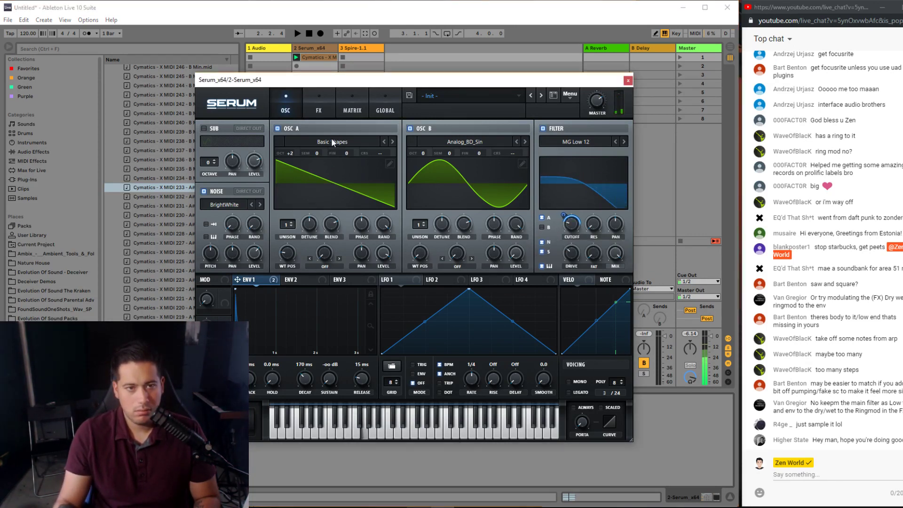
pyautogui.moveTo(291, 151); pyautogui.dragTo(279, 177)
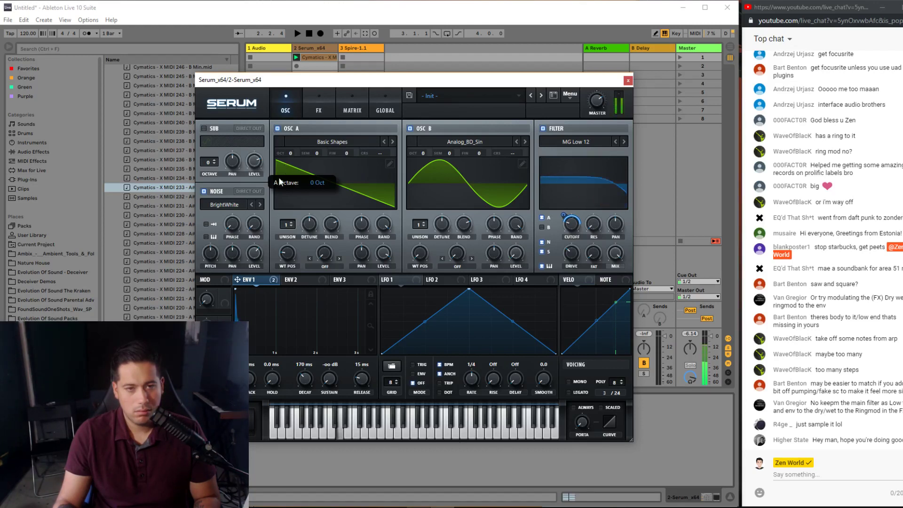
# - Set oscillator A's octave to +2, auditioning the clip before and during the change
pyautogui.moveTo(279, 177); pyautogui.dragTo(279, 177)
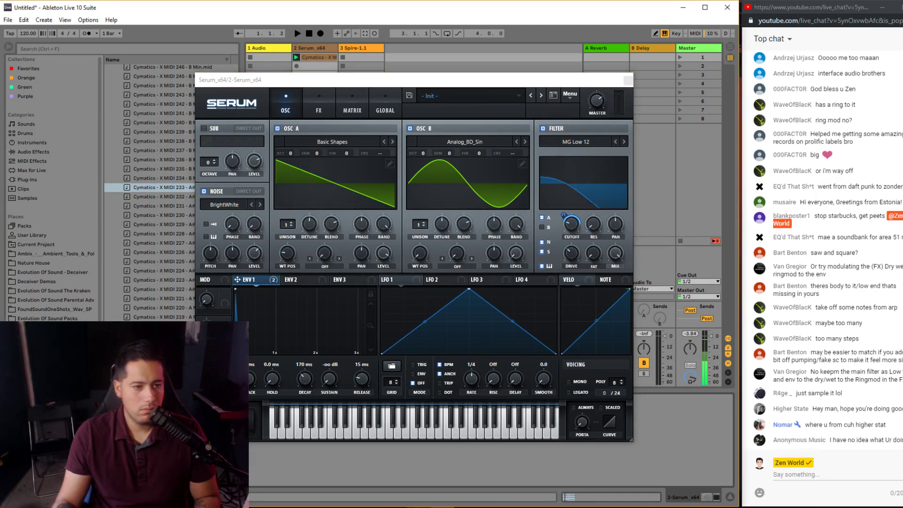
pyautogui.press('space')
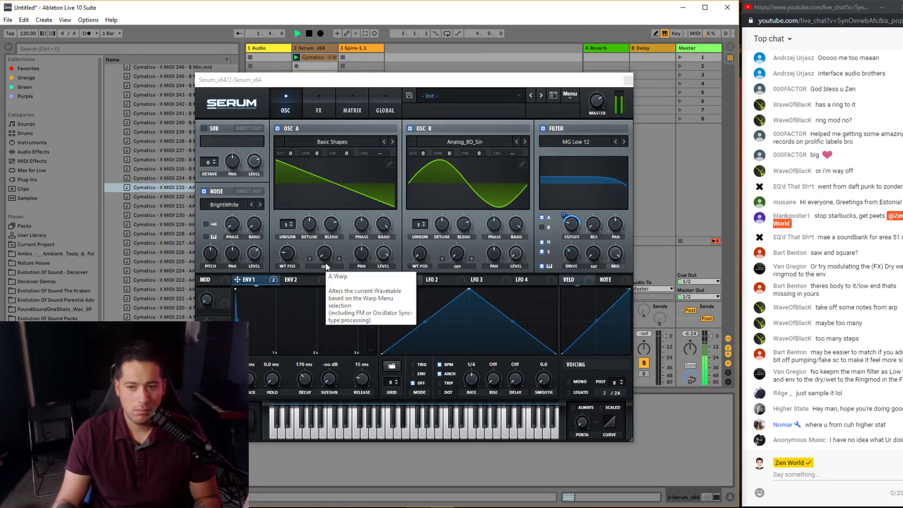
pyautogui.press('space')
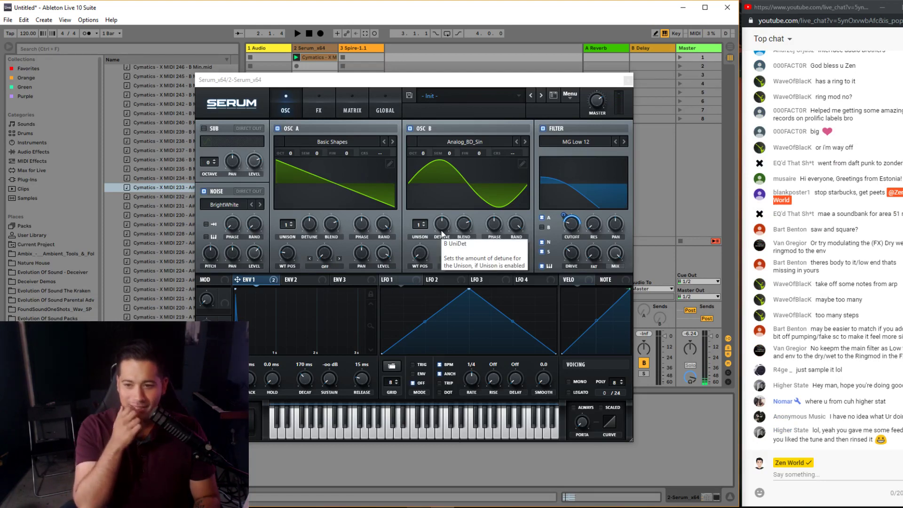
pyautogui.press('space')
pyautogui.moveTo(291, 154); pyautogui.dragTo(308, 136)
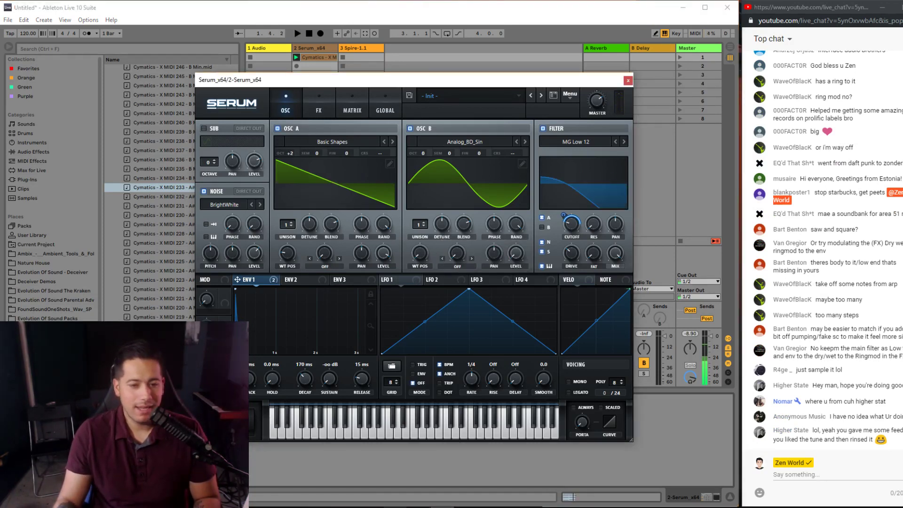
# - Switch to Spotify, listen to several later sections of the reference track Komplex, and return to Ableton Live
pyautogui.hotkey('alt', 'Tab')
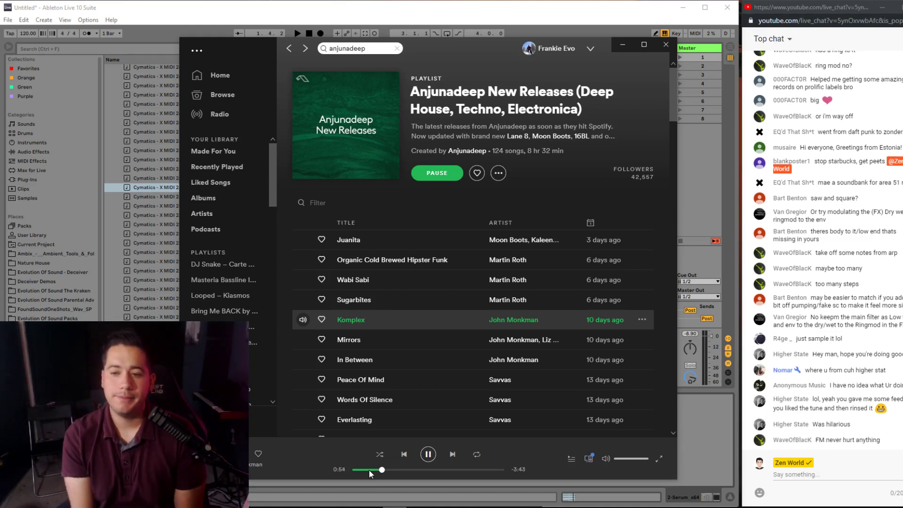
pyautogui.click(433, 454)
pyautogui.click(402, 470)
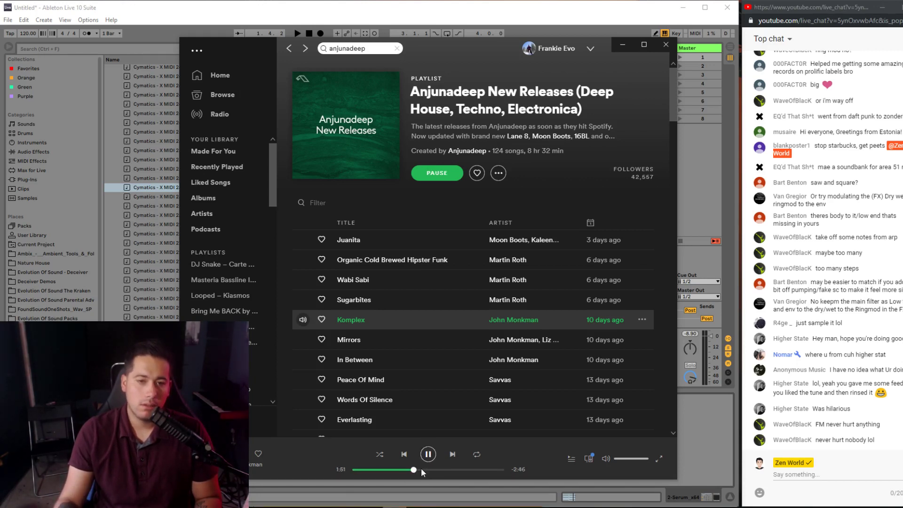
pyautogui.click(432, 470)
pyautogui.click(456, 470)
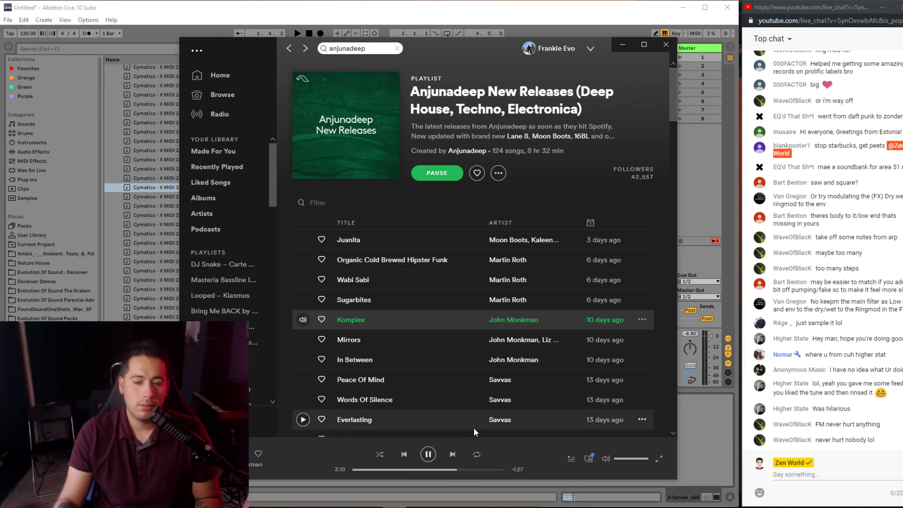
pyautogui.click(478, 469)
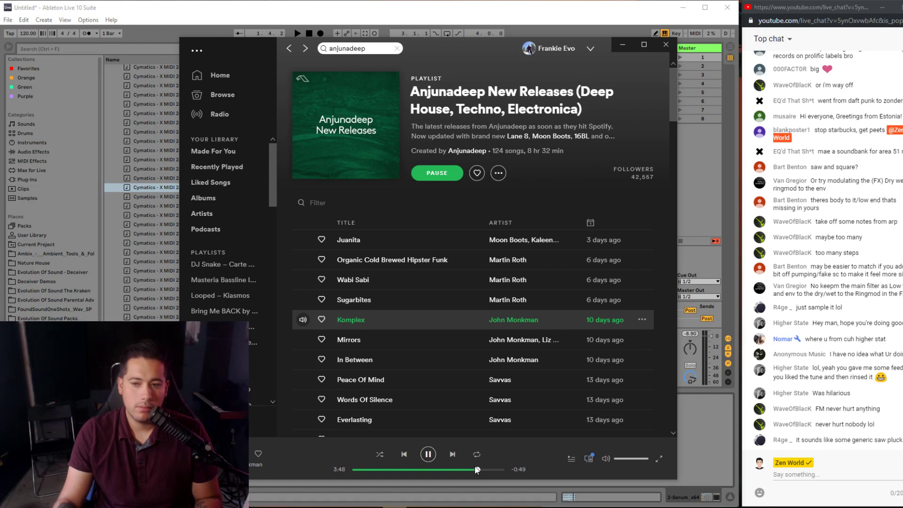
pyautogui.click(687, 414)
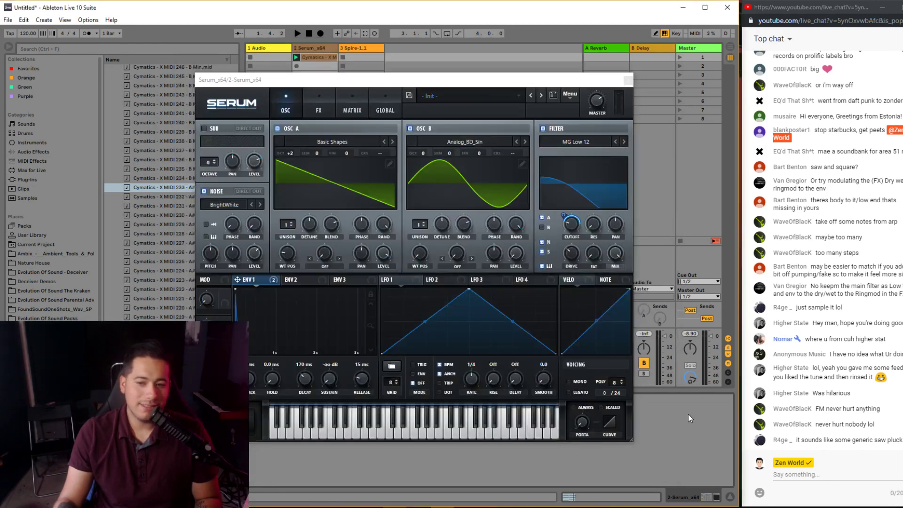
# - Set oscillator A's unison to 2 voices, and set Env 1's decay to 274 ms and release to 231 ms during playback
pyautogui.press('space')
pyautogui.click(296, 154)
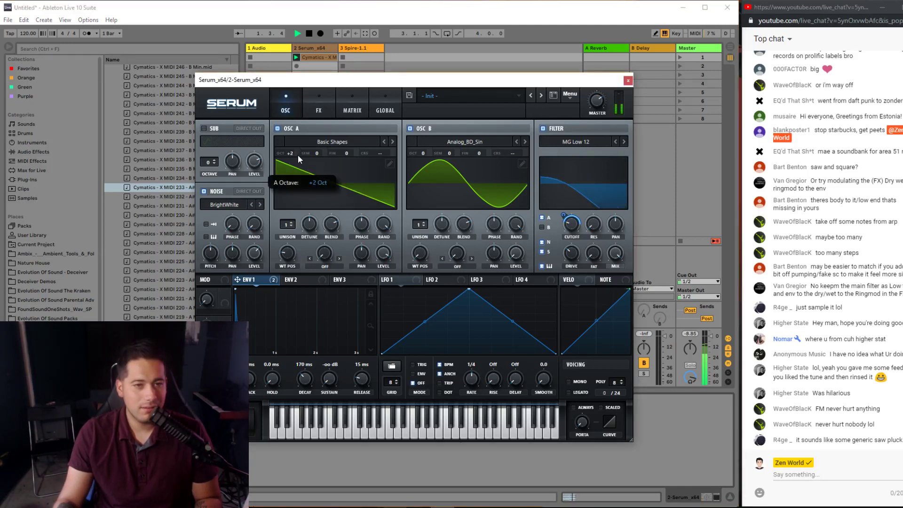
pyautogui.click(291, 223)
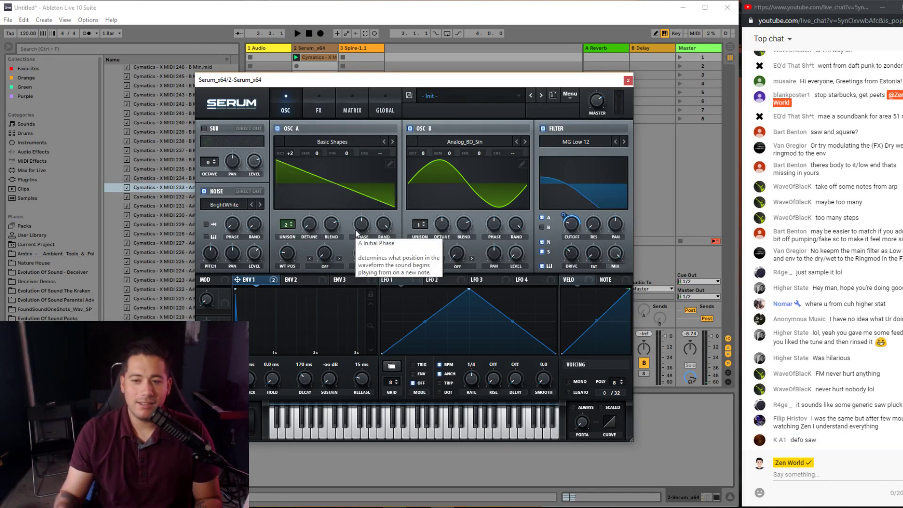
pyautogui.press('space')
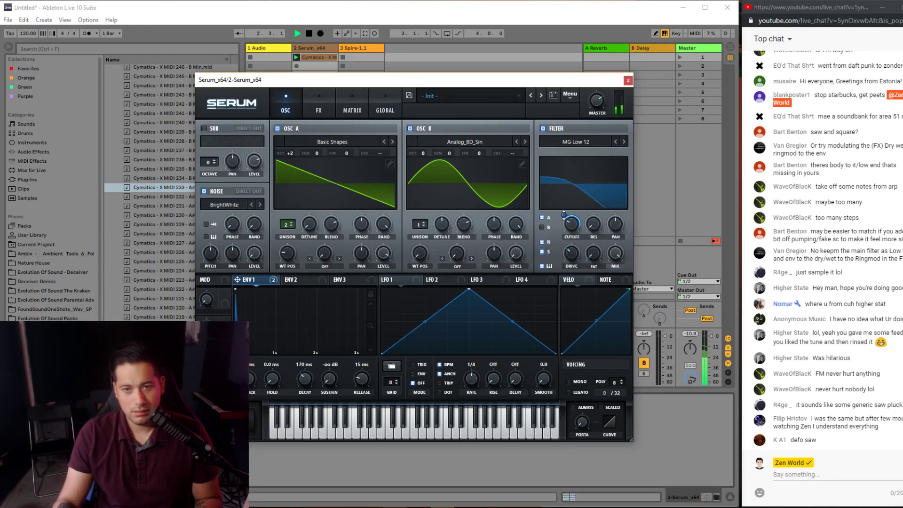
pyautogui.moveTo(362, 379); pyautogui.dragTo(361, 367)
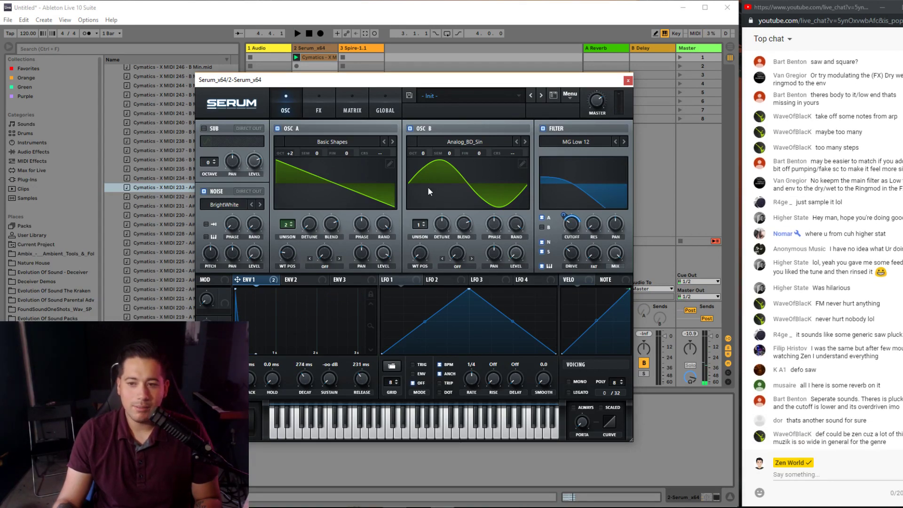
# - Remove the Combs filter from the effects rack and set the EQ's low frequency to 547 Hz
pyautogui.click(319, 106)
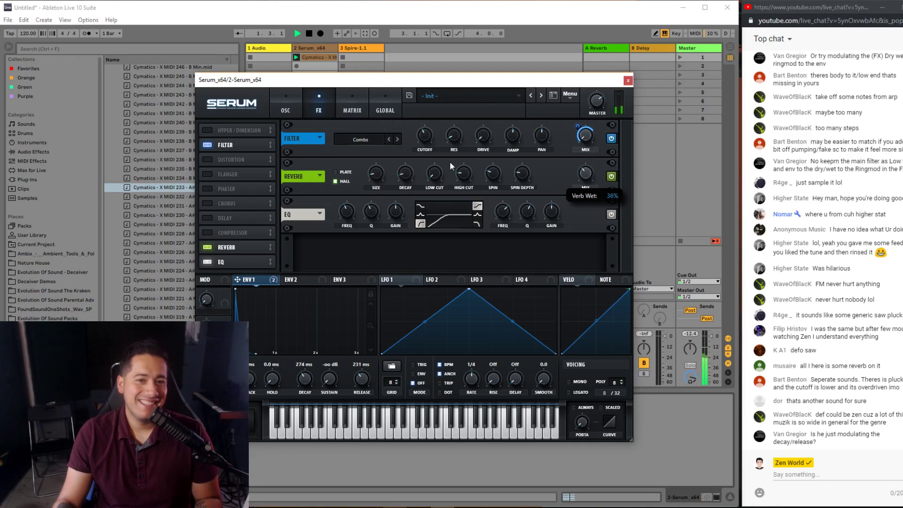
pyautogui.click(209, 144)
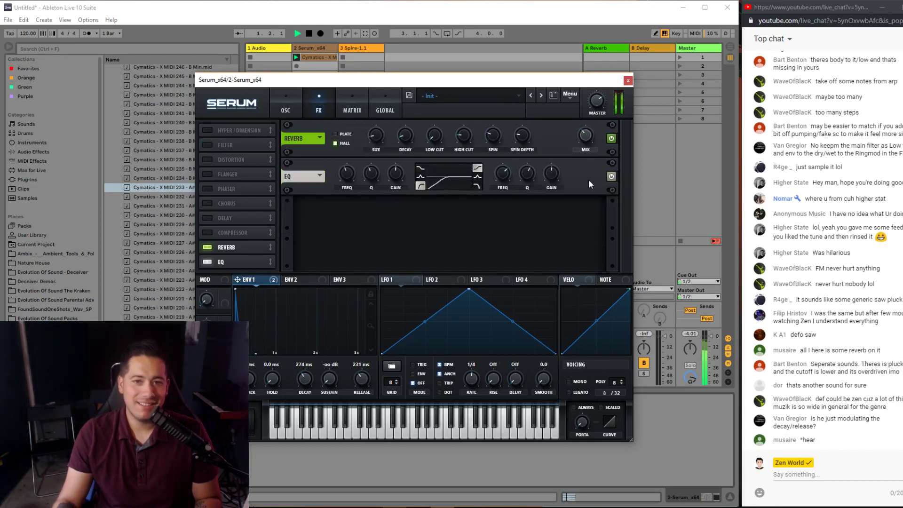
pyautogui.moveTo(346, 178); pyautogui.dragTo(345, 175)
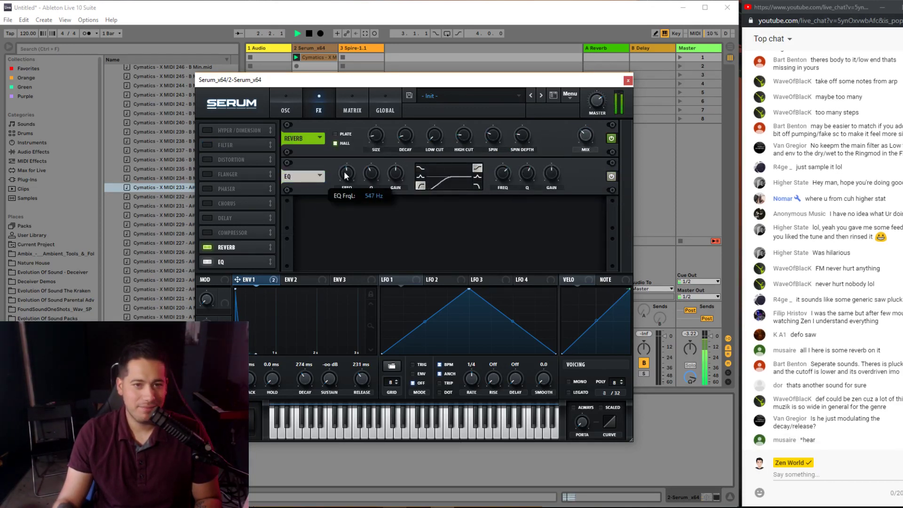
# - Move the Serum window away from the browser, showing the oscillators and Env 3, and restart the clip's playback
pyautogui.click(343, 279)
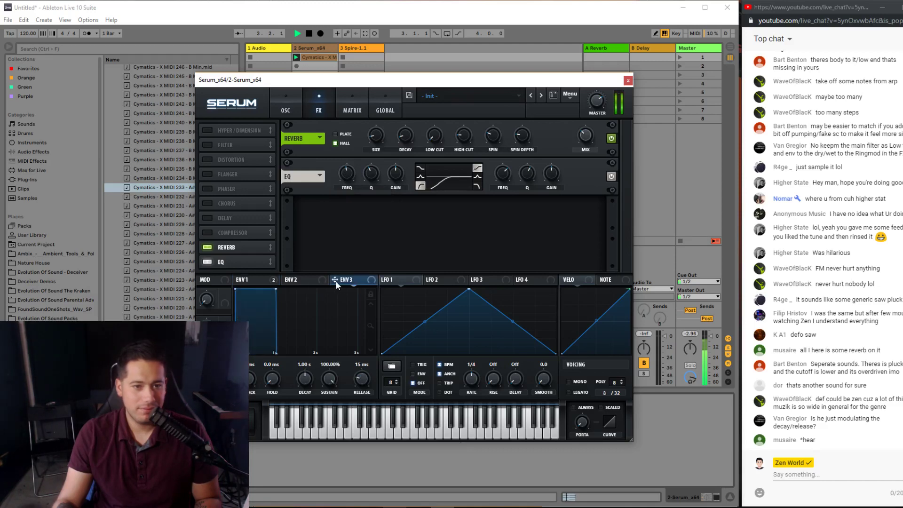
pyautogui.click(285, 108)
pyautogui.moveTo(230, 79); pyautogui.dragTo(310, 89)
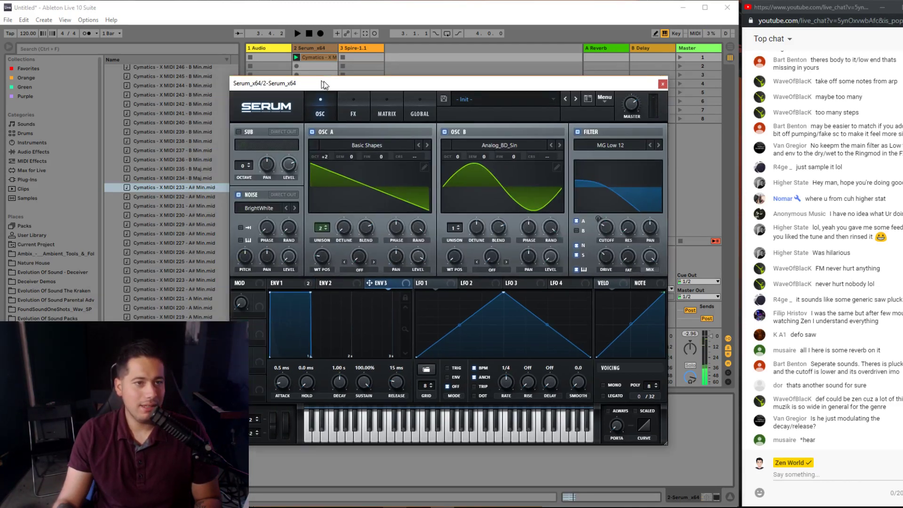
pyautogui.click(174, 225)
pyautogui.press('space')
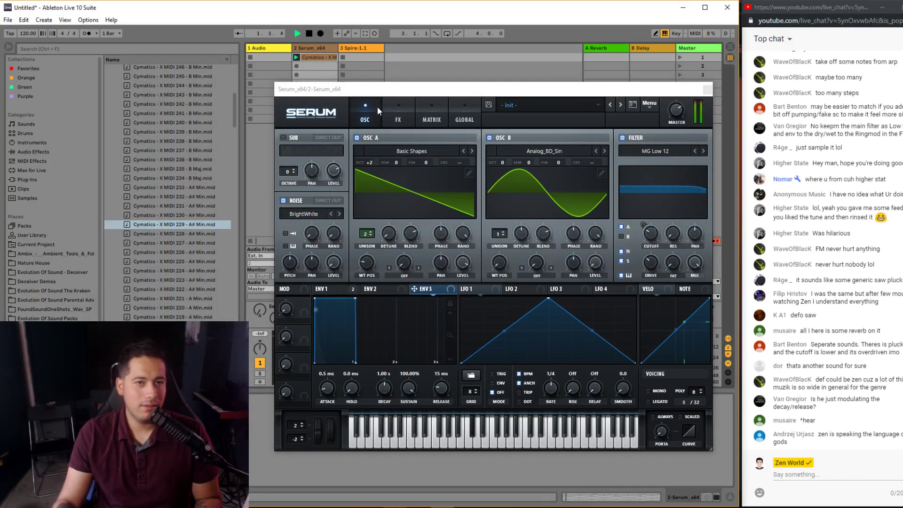
# - Enable the Distortion effect in Diode 1 mode with a 70% mix and compare the sound with it bypassed
pyautogui.click(398, 112)
pyautogui.click(287, 154)
pyautogui.click(288, 155)
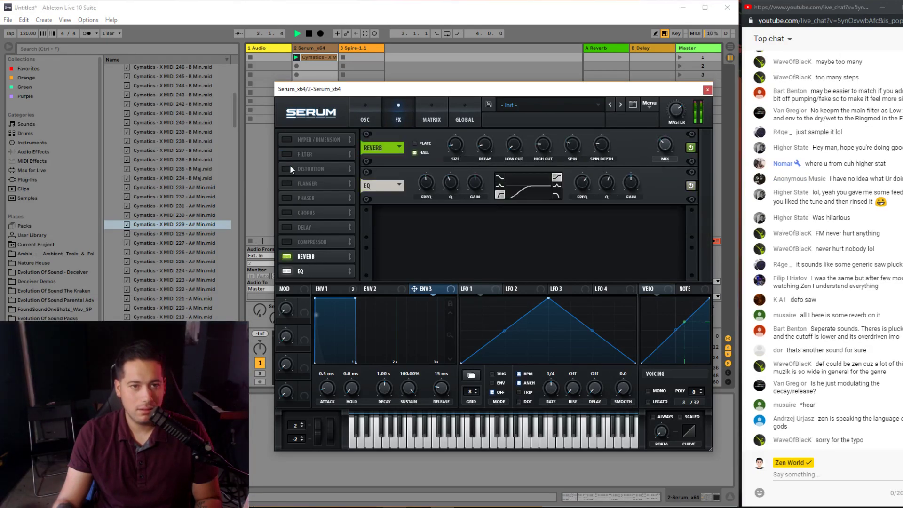
pyautogui.click(287, 168)
pyautogui.click(437, 149)
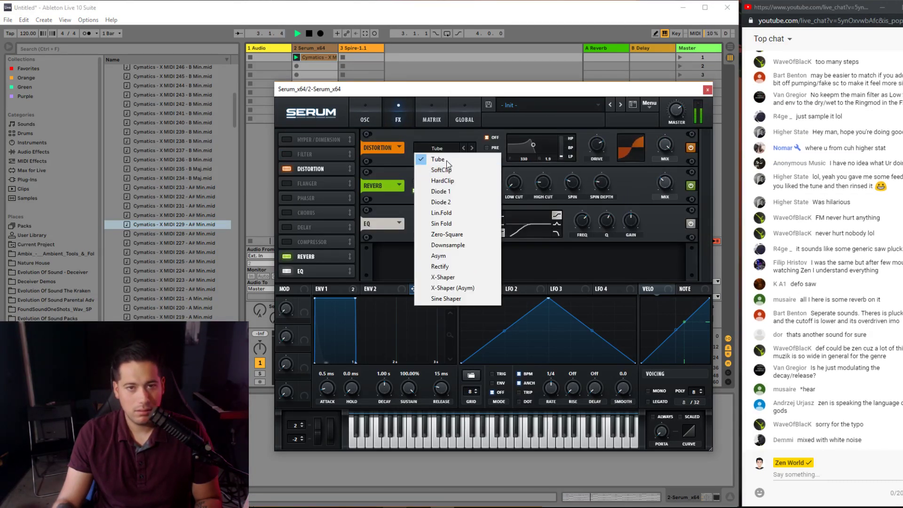
pyautogui.click(444, 185)
pyautogui.moveTo(594, 144); pyautogui.dragTo(581, 159)
pyautogui.moveTo(665, 145); pyautogui.dragTo(639, 174)
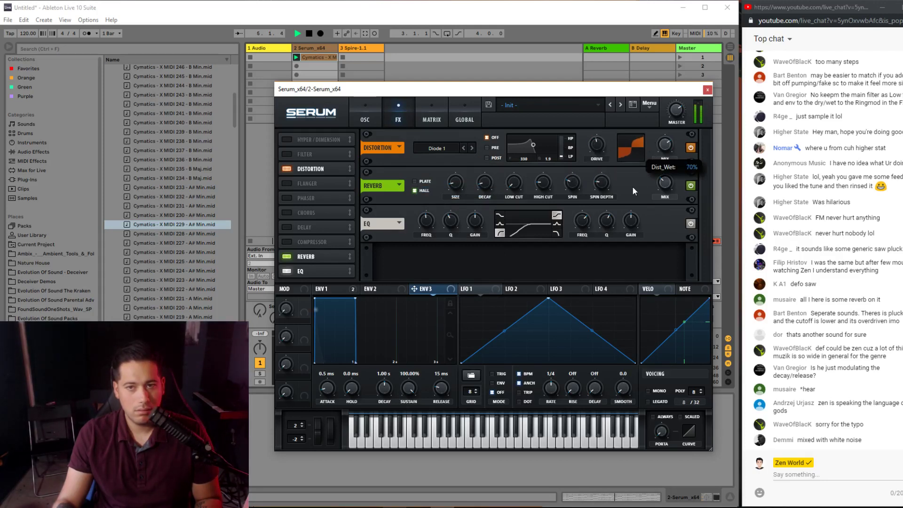
pyautogui.click(286, 169)
pyautogui.click(287, 169)
# - Switch the distortion to Diode 2, lower its drive to 7%, and modulate the drive with Env 1 by an amount of 18
pyautogui.click(437, 148)
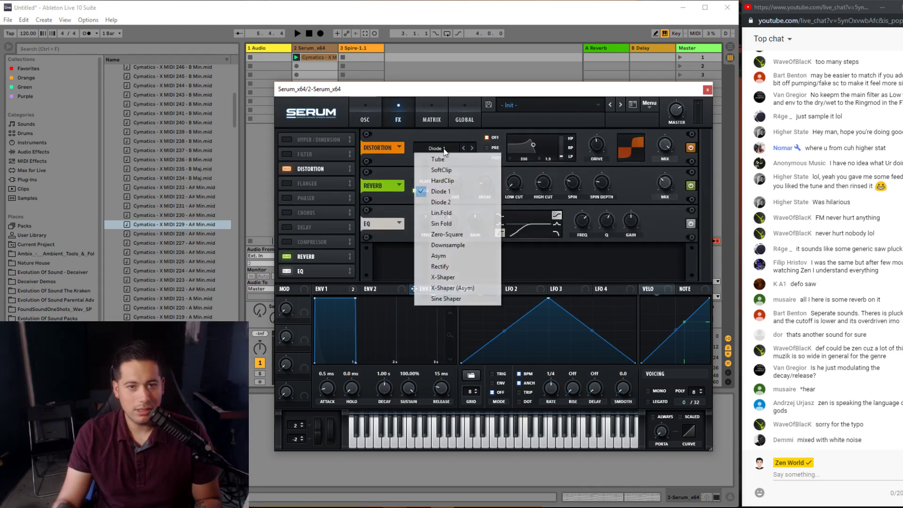
pyautogui.click(457, 202)
pyautogui.press('space')
pyautogui.moveTo(317, 288); pyautogui.dragTo(594, 147)
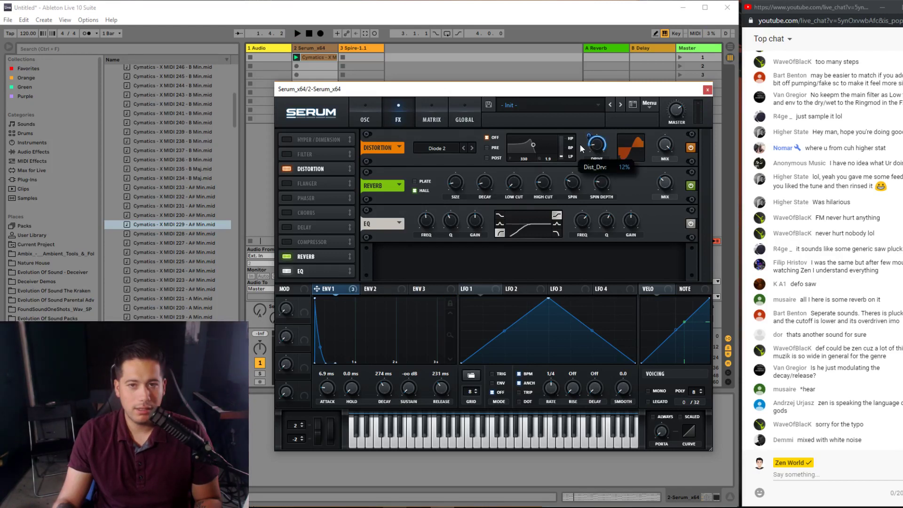
pyautogui.press('space')
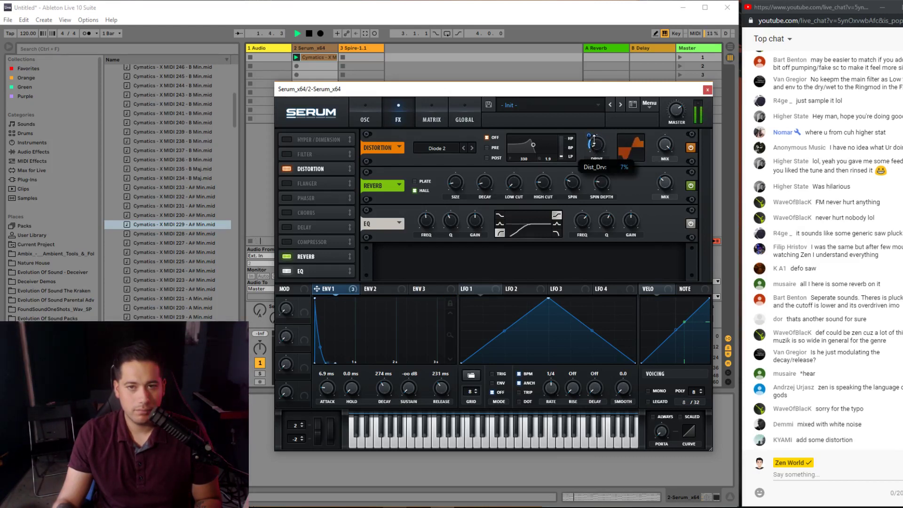
pyautogui.moveTo(594, 137); pyautogui.dragTo(594, 133)
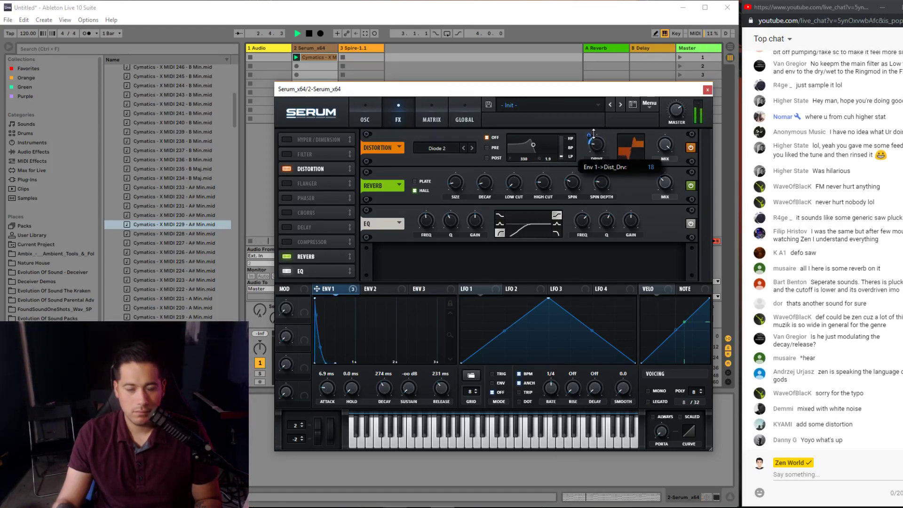
# - Raise the distortion's mix to 100% while the clip plays
pyautogui.click(366, 116)
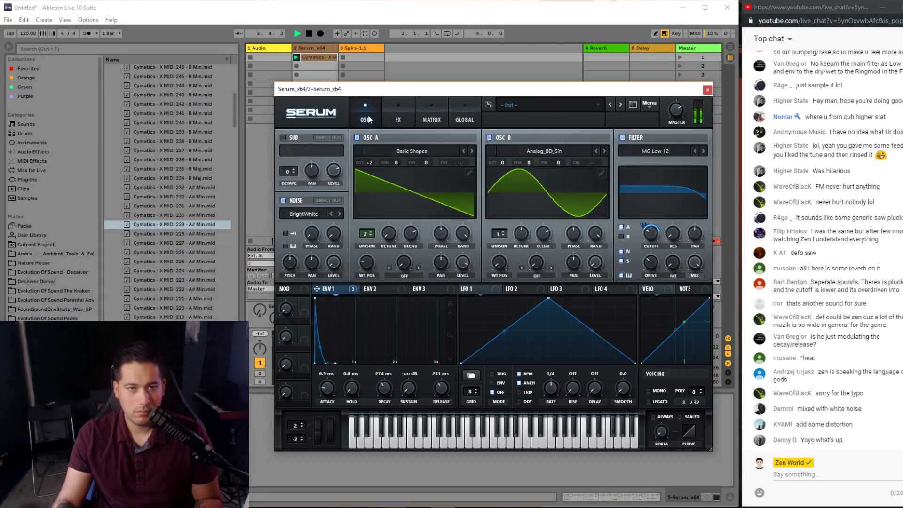
pyautogui.click(399, 121)
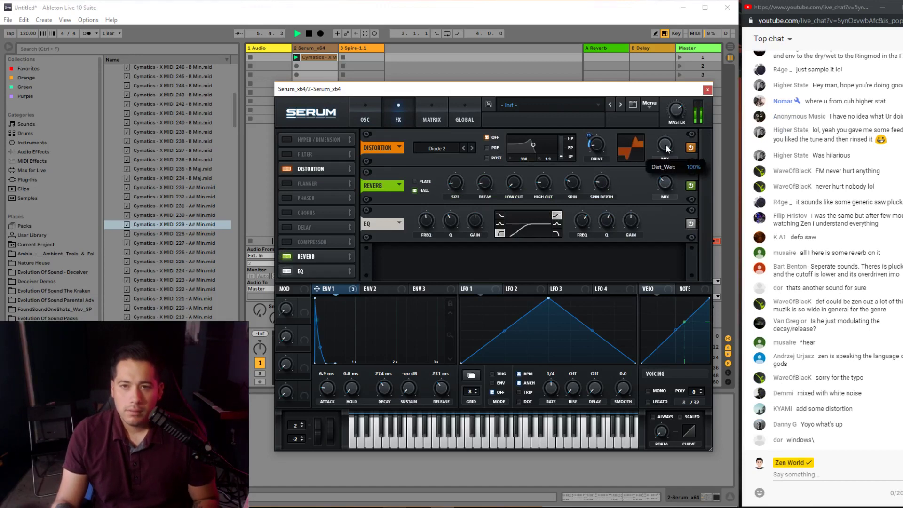
pyautogui.moveTo(642, 172); pyautogui.dragTo(652, 136)
# - Set Env 1's attack to 5.4 ms, decay to 205 ms and release to 0.5 ms
pyautogui.moveTo(329, 390); pyautogui.dragTo(331, 387)
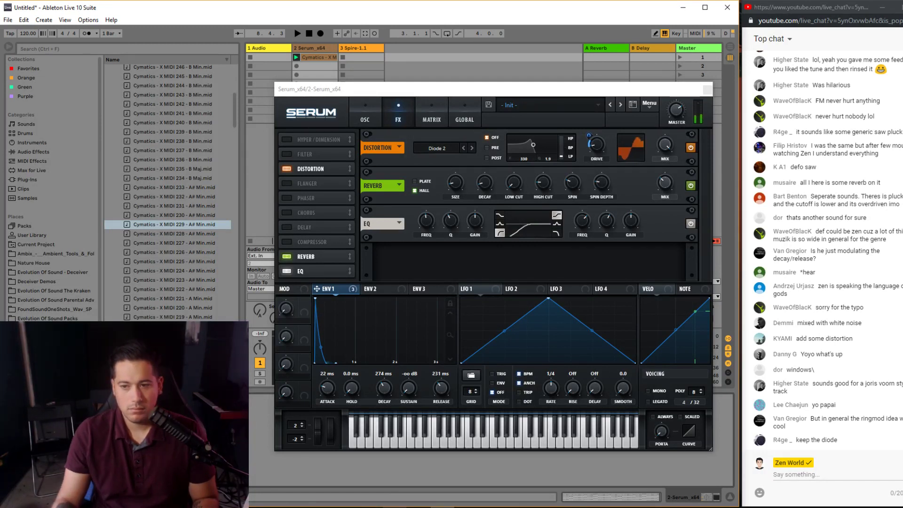
pyautogui.moveTo(327, 388); pyautogui.dragTo(383, 393)
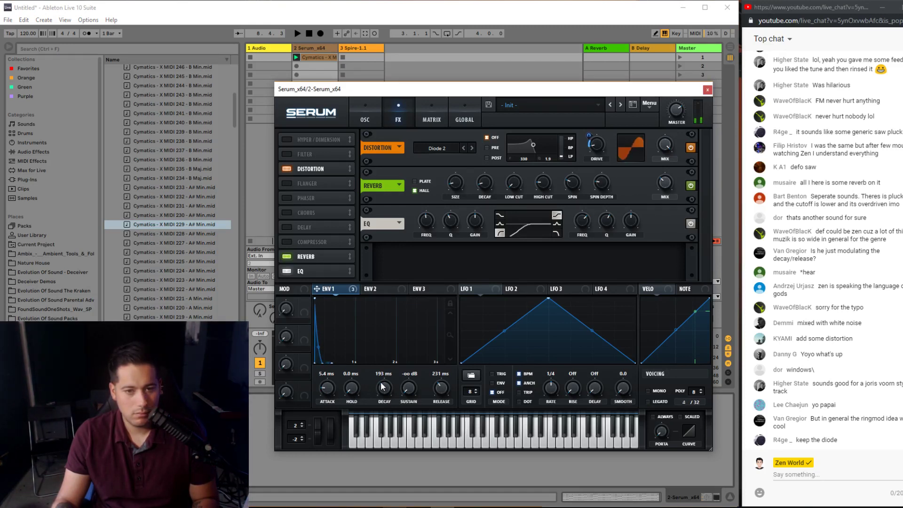
pyautogui.moveTo(429, 390); pyautogui.dragTo(388, 395)
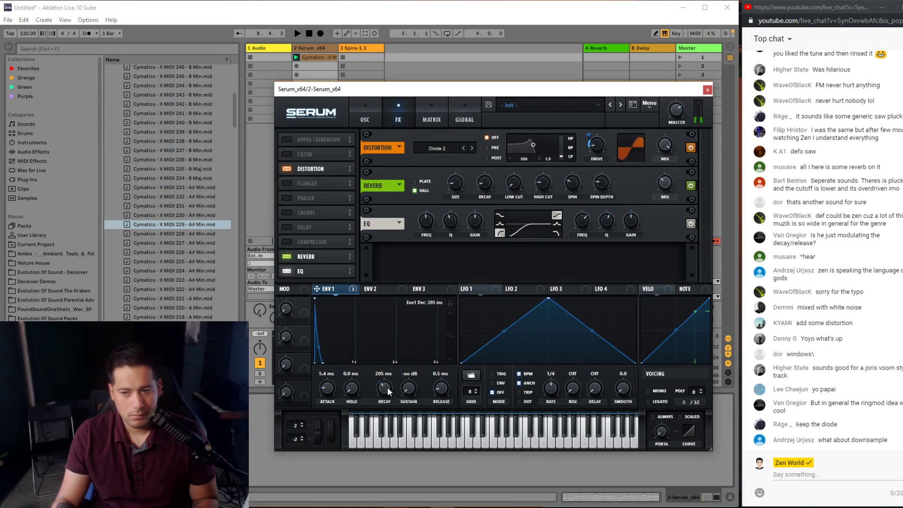
# - Switch the distortion to Downsample, then remove the Env 1 modulation from its drive and readjust the drive
pyautogui.click(437, 148)
pyautogui.click(435, 244)
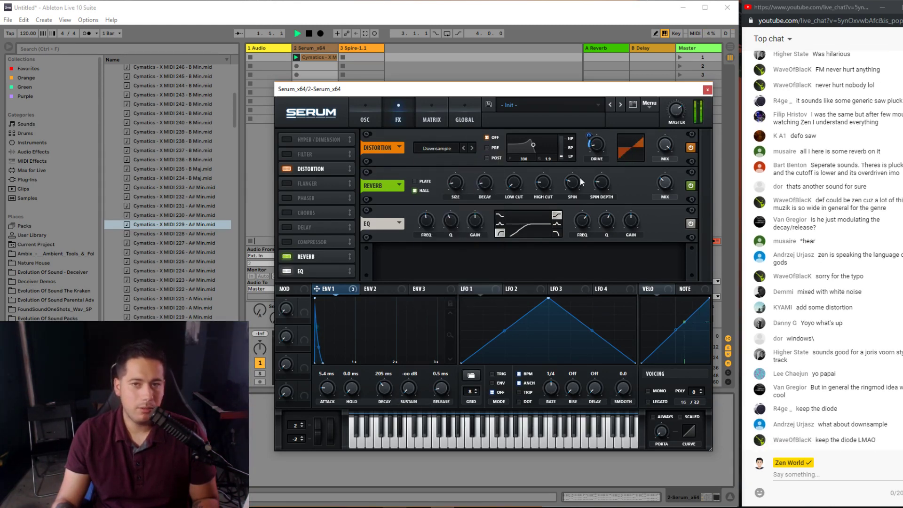
pyautogui.rightClick(597, 143)
pyautogui.click(616, 177)
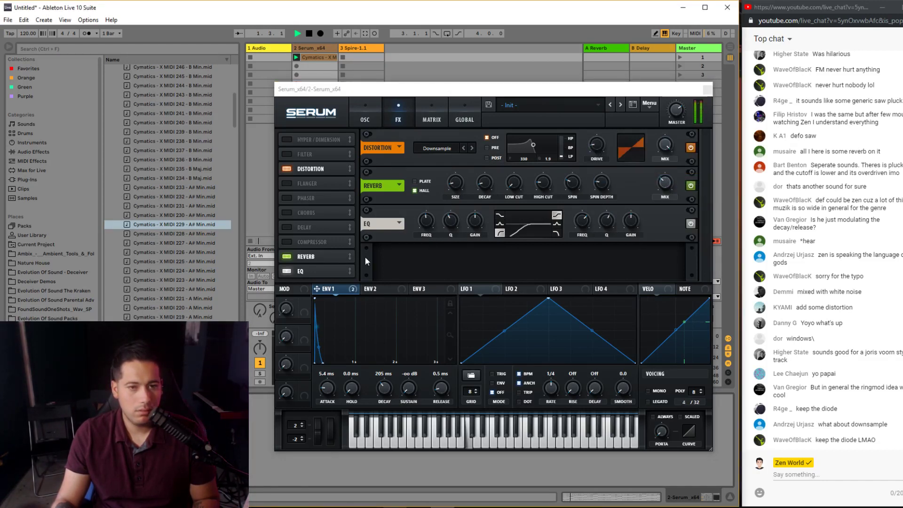
pyautogui.moveTo(610, 145); pyautogui.dragTo(591, 136)
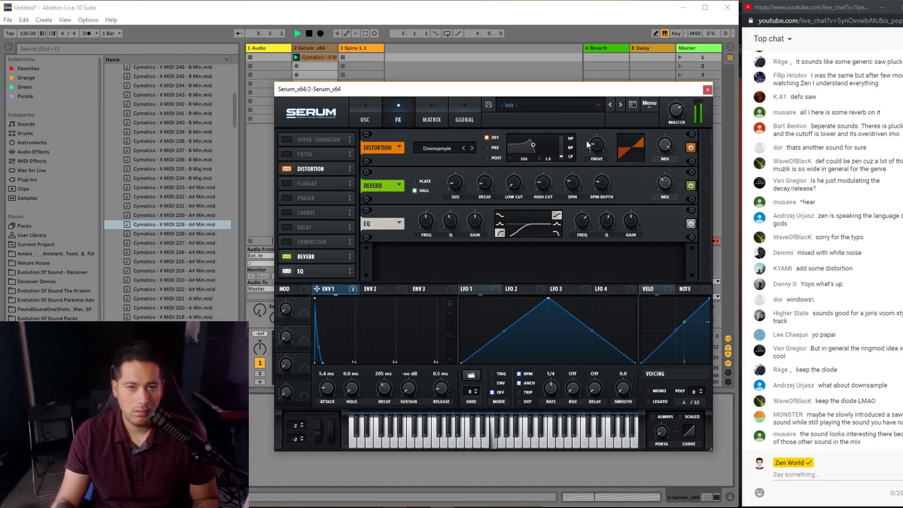
# - Modulate the distortion's mix with Env 1 and enable the Compressor effect
pyautogui.moveTo(657, 136)
pyautogui.mouseDown()
pyautogui.moveTo(647, 147)
pyautogui.moveTo(657, 137)
pyautogui.mouseUp()
pyautogui.click(285, 242)
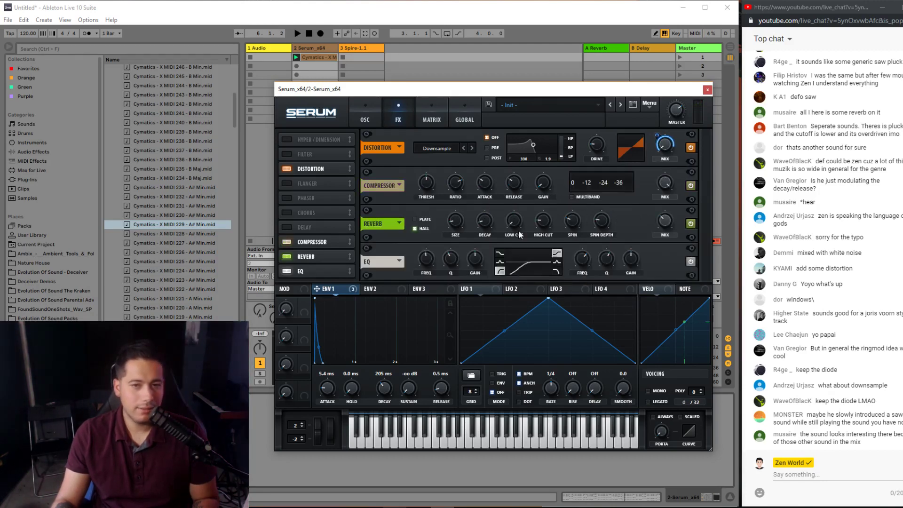
# - Disable the Compressor and EQ effects and set the noise oscillator's level to 33%
pyautogui.click(285, 243)
pyautogui.click(365, 115)
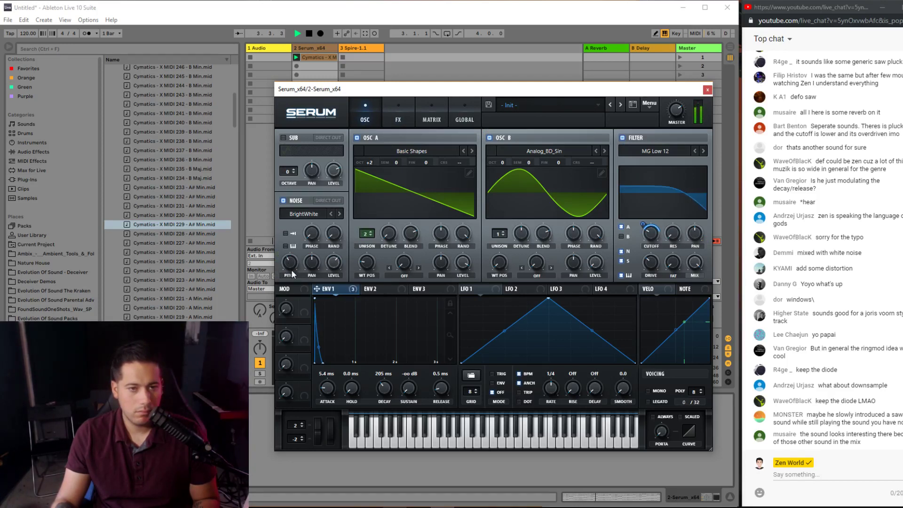
pyautogui.moveTo(333, 262); pyautogui.dragTo(330, 269)
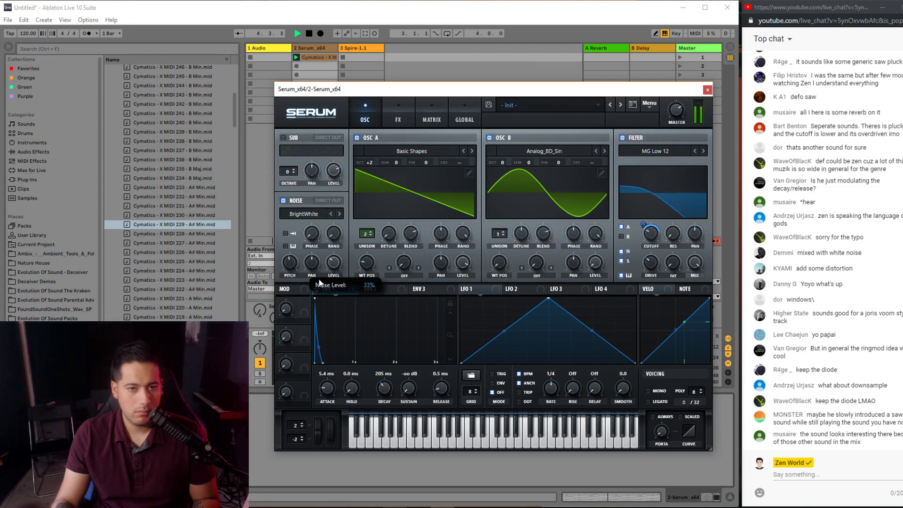
# - Apply FM (from B) warp to Osc A at 52%, with Osc A's octave at 0 and Osc B's at +2
pyautogui.doubleClick(374, 162)
pyautogui.click(404, 275)
pyautogui.click(402, 238)
pyautogui.press('space')
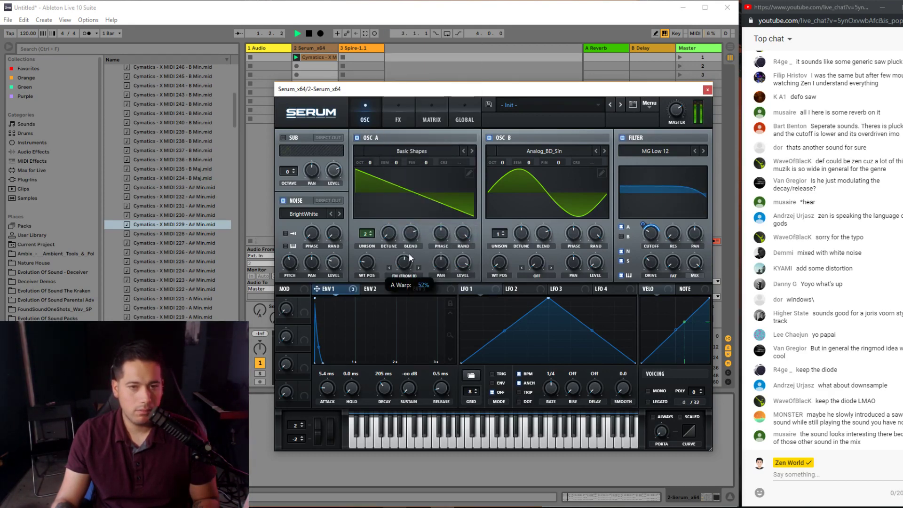
pyautogui.moveTo(502, 163); pyautogui.dragTo(510, 149)
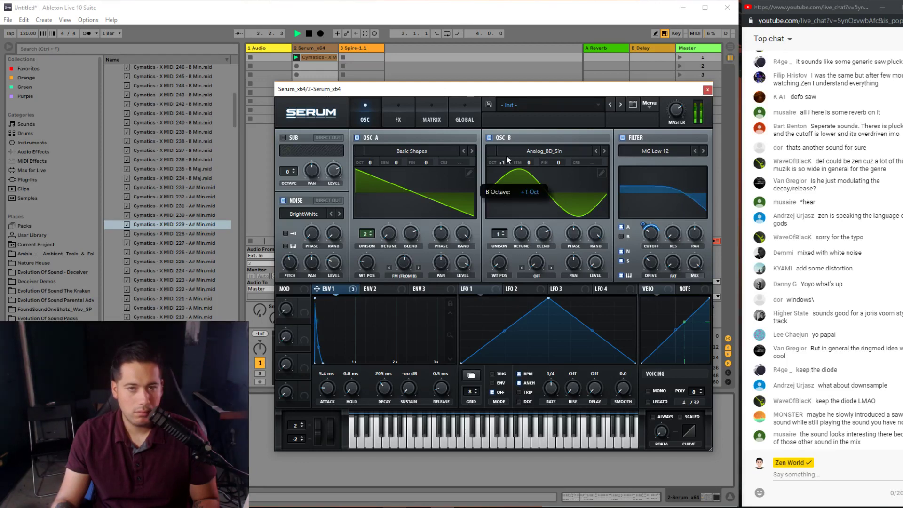
# - Replace the Serum track's first clip with Cymatics - X MIDI 224 - A# Min.mid and launch it
pyautogui.click(398, 115)
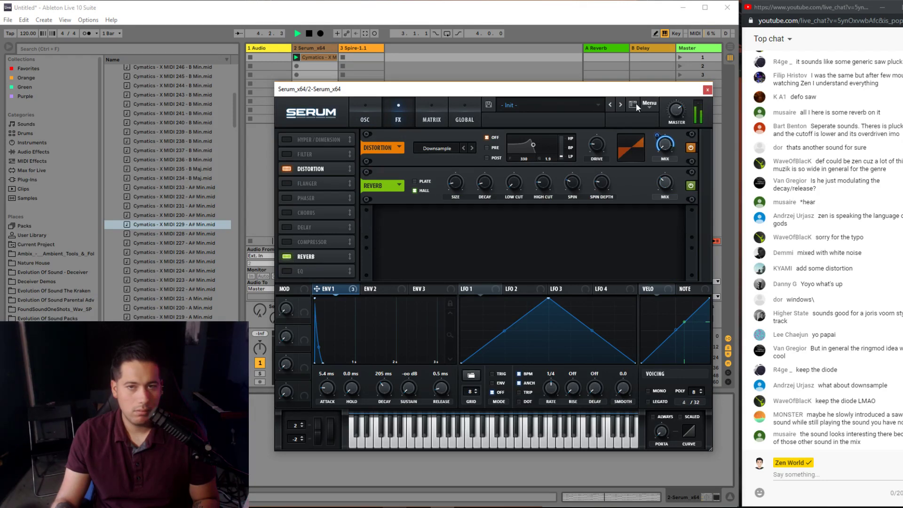
pyautogui.moveTo(573, 94); pyautogui.dragTo(666, 101)
pyautogui.click(207, 252)
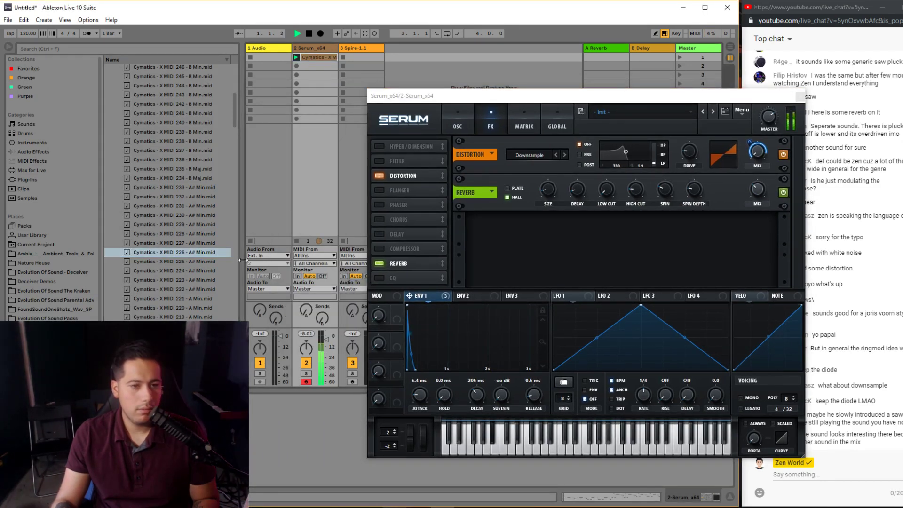
pyautogui.doubleClick(313, 59)
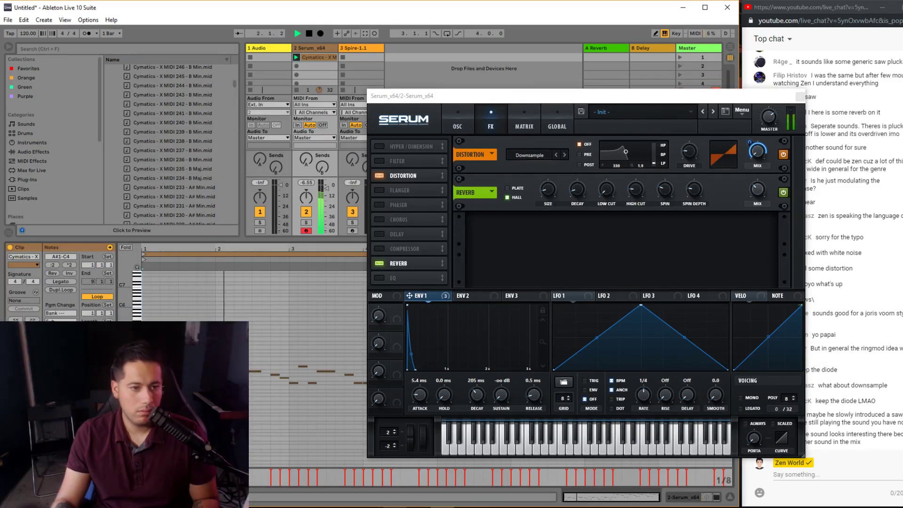
pyautogui.scroll(-3, 167, 201)
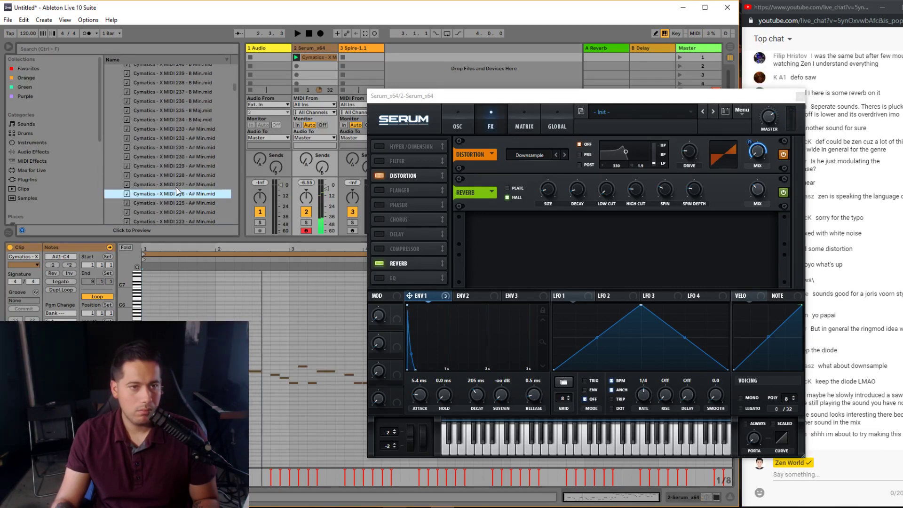
pyautogui.moveTo(168, 193); pyautogui.dragTo(334, 92)
pyautogui.moveTo(302, 58); pyautogui.dragTo(303, 58)
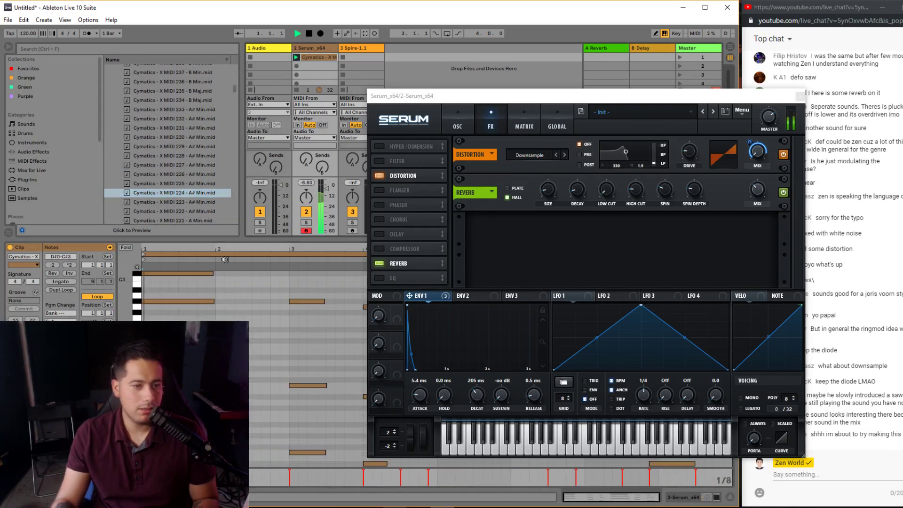
# - Extend the first chord's notes to the start of bar 3 and loop only the clip's first two bars
pyautogui.moveTo(213, 275); pyautogui.dragTo(288, 275)
pyautogui.moveTo(460, 99); pyautogui.dragTo(652, 136)
pyautogui.scroll(5, 309, 354)
pyautogui.scroll(-6, 299, 366)
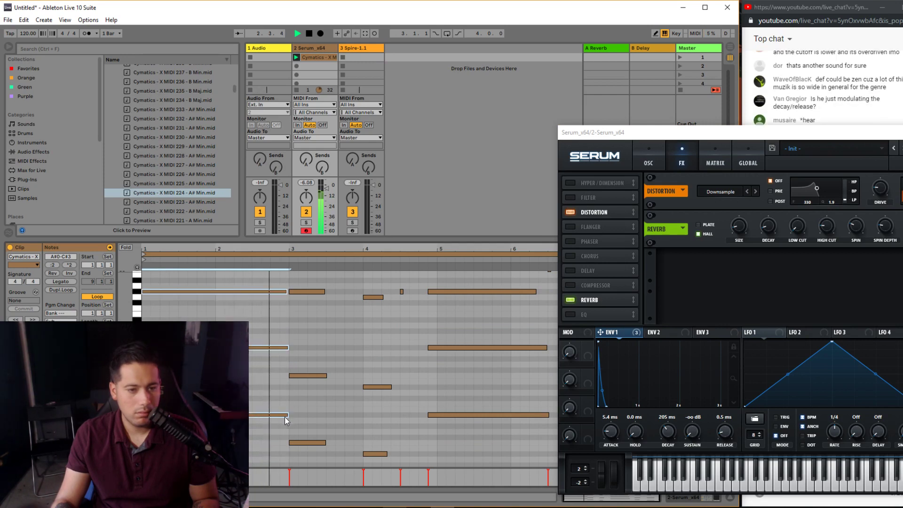
pyautogui.moveTo(606, 132); pyautogui.dragTo(416, 257)
pyautogui.press('space')
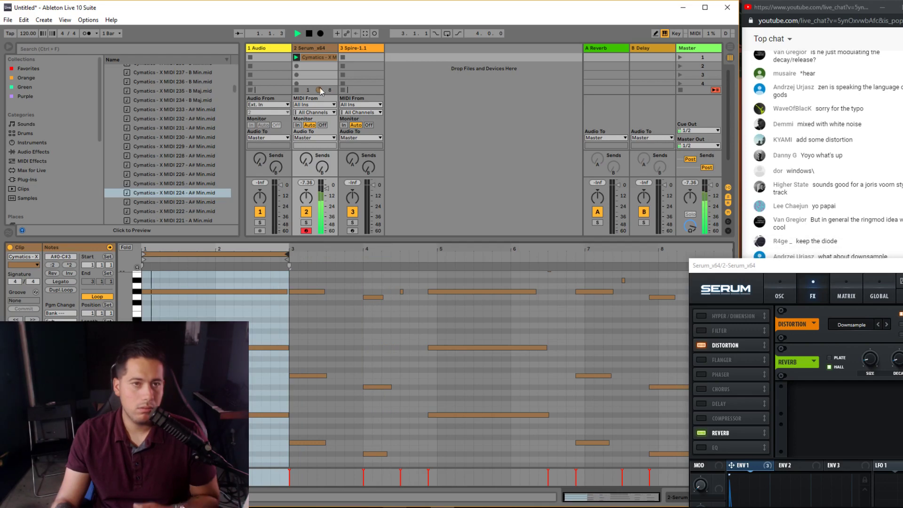
# - Open the style choices of the track's arpeggiator and shorten Env 1's decay to 56 ms
pyautogui.hotkey('shift', 'Tab')
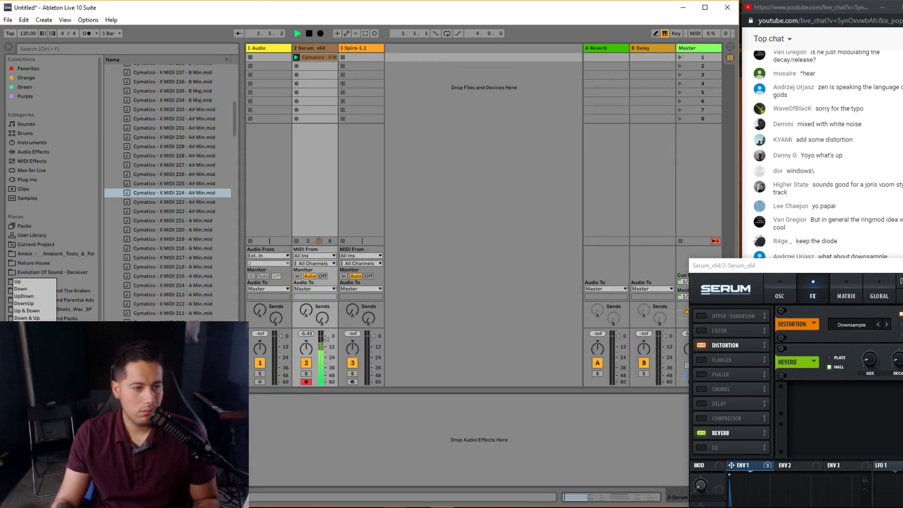
pyautogui.moveTo(741, 262); pyautogui.dragTo(257, 75)
pyautogui.moveTo(304, 387); pyautogui.dragTo(306, 386)
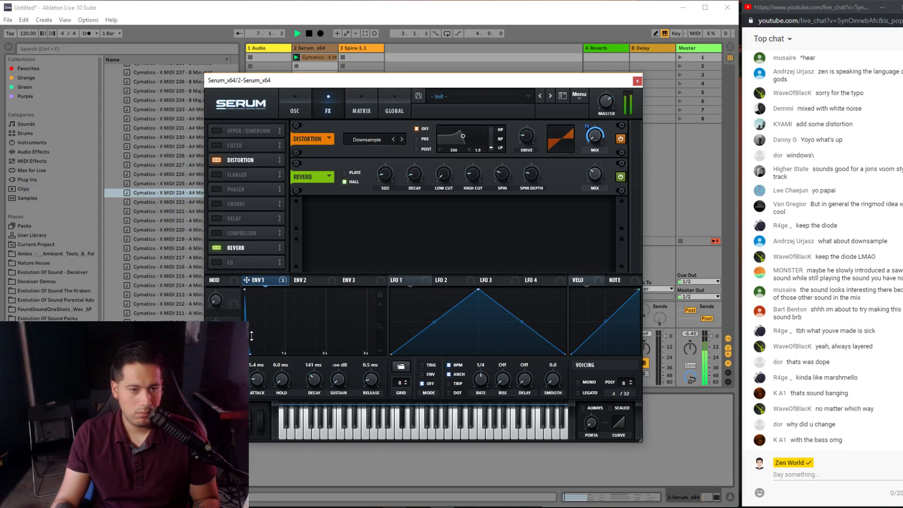
pyautogui.moveTo(308, 382); pyautogui.dragTo(306, 383)
# - Move Osc A's Basic Shapes wavetable to the sine shape and raise Osc B's octave to +3
pyautogui.click(295, 106)
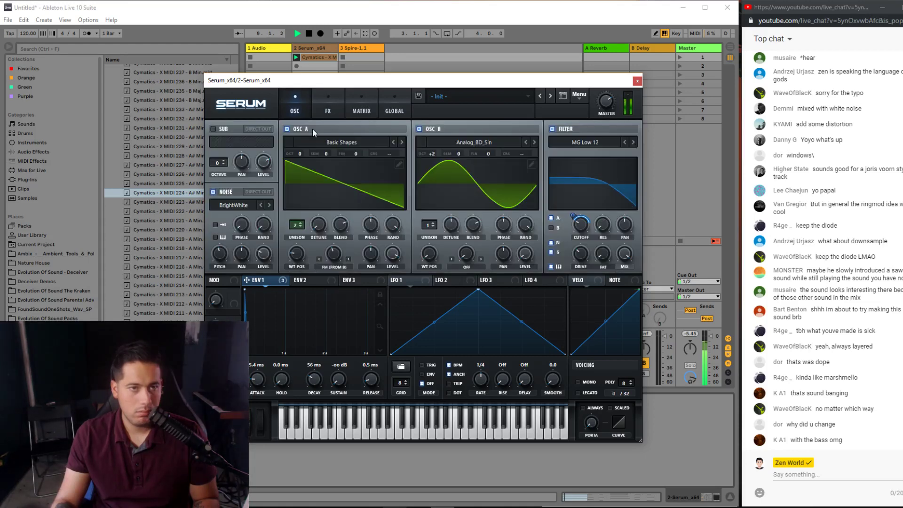
pyautogui.moveTo(340, 259); pyautogui.dragTo(341, 257)
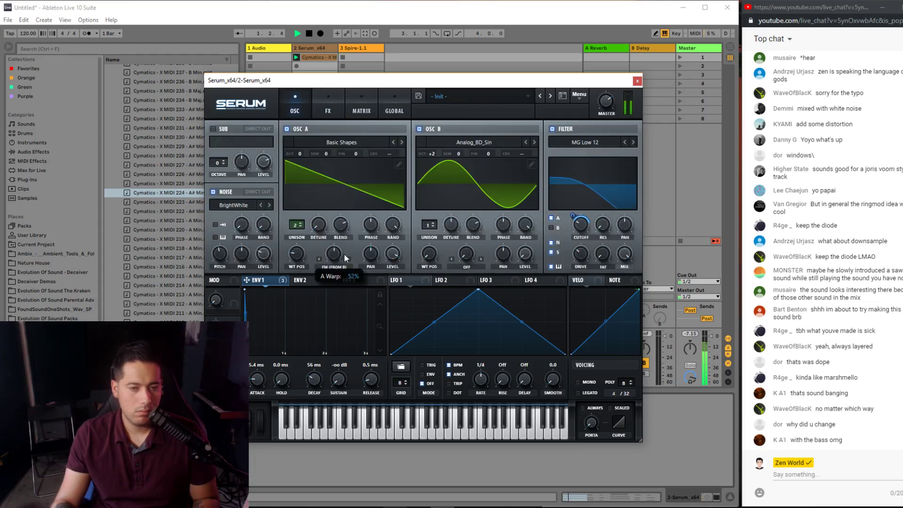
pyautogui.click(335, 143)
pyautogui.moveTo(343, 153)
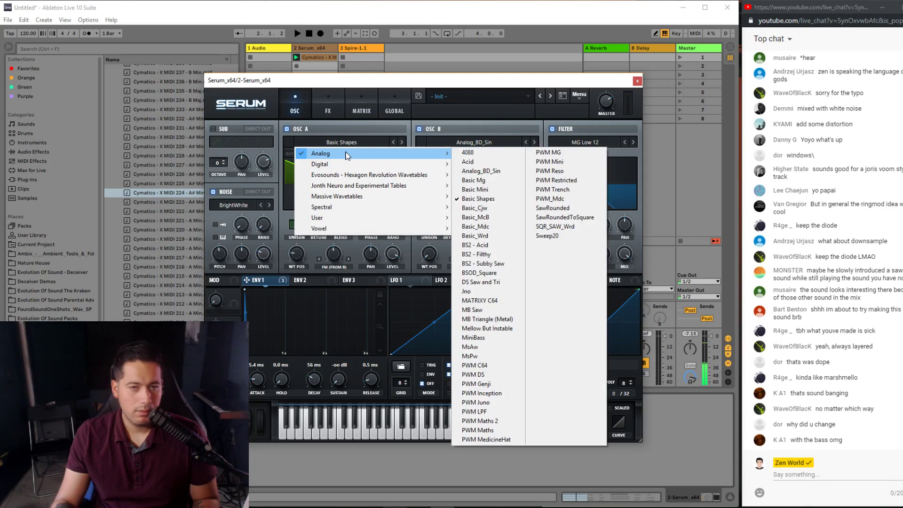
pyautogui.click(491, 200)
pyautogui.moveTo(286, 267)
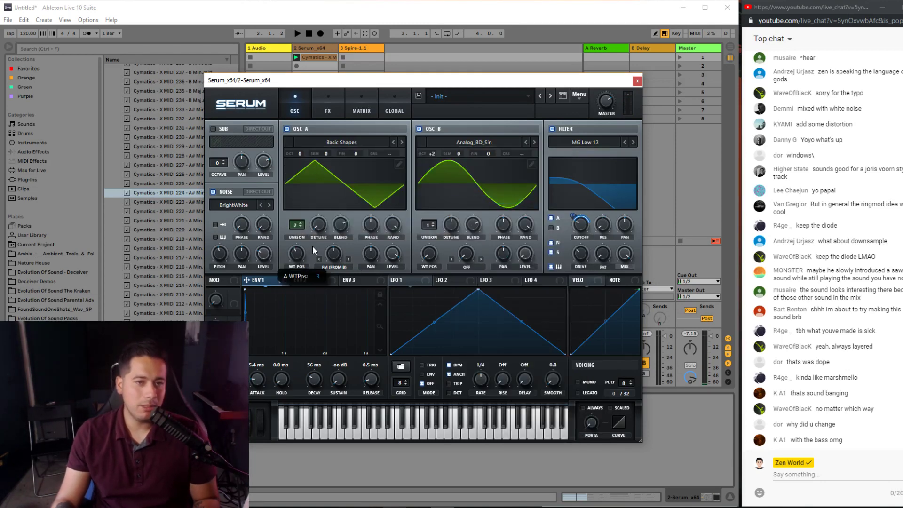
pyautogui.doubleClick(286, 267)
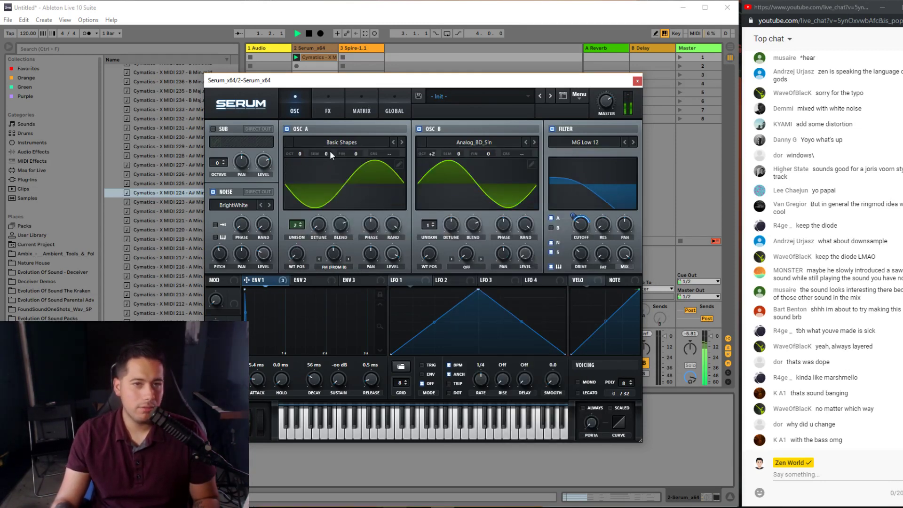
pyautogui.moveTo(428, 153)
pyautogui.mouseDown()
pyautogui.moveTo(422, 160)
pyautogui.moveTo(433, 144)
pyautogui.mouseUp()
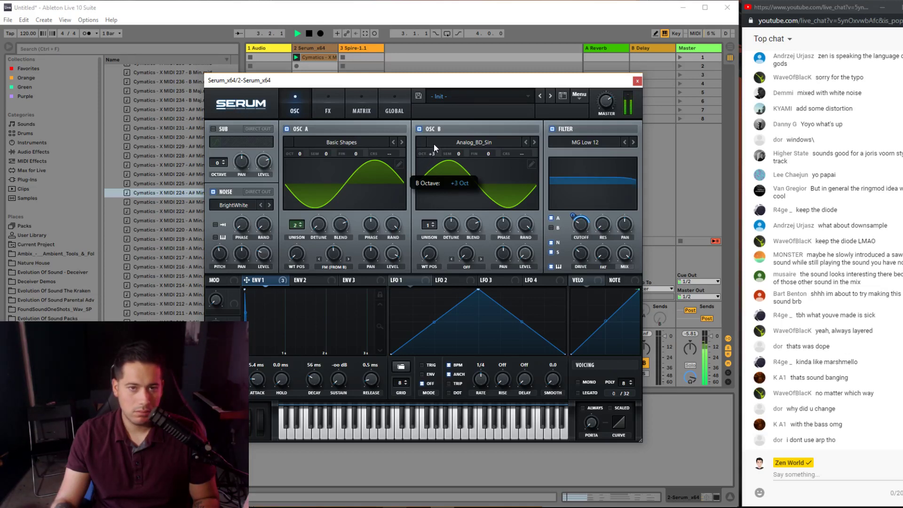
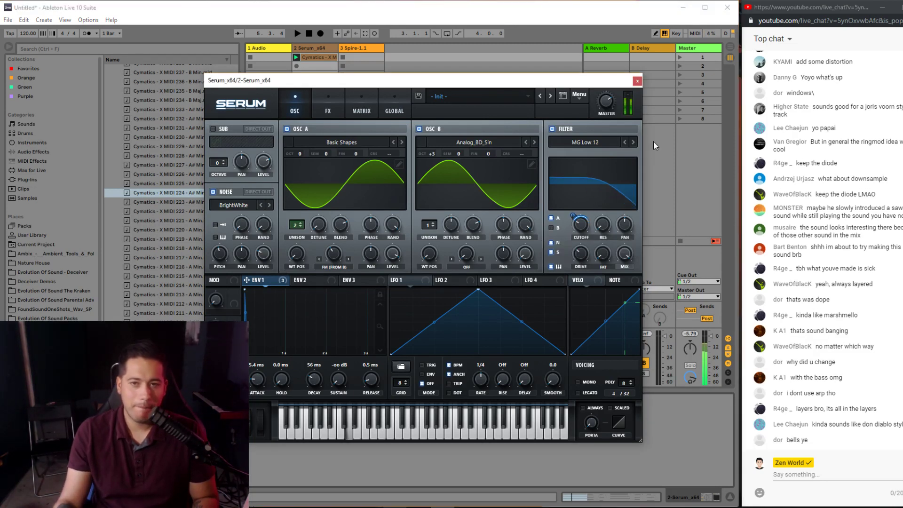
# - Switch the filter to MG Low 24 and readjust its cutoff, comparing the sound with the filter bypassed
pyautogui.click(633, 142)
pyautogui.click(633, 142)
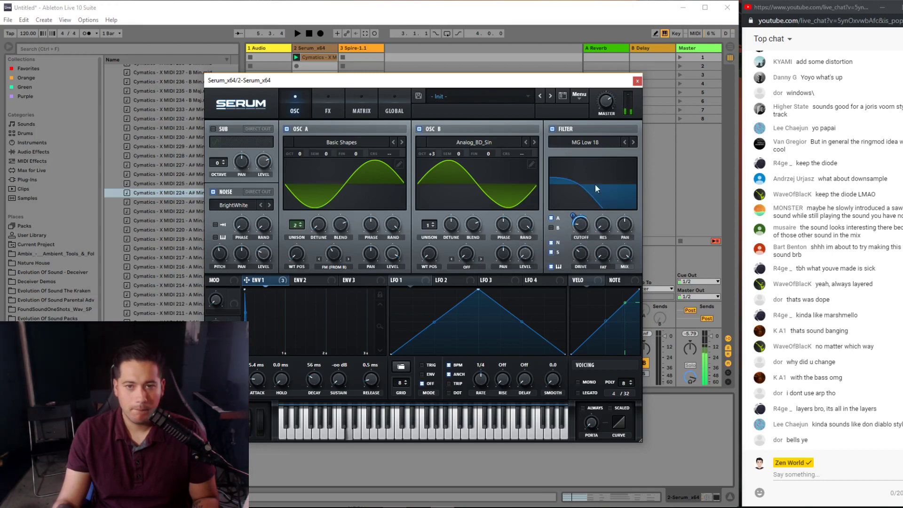
pyautogui.moveTo(581, 224); pyautogui.dragTo(577, 222)
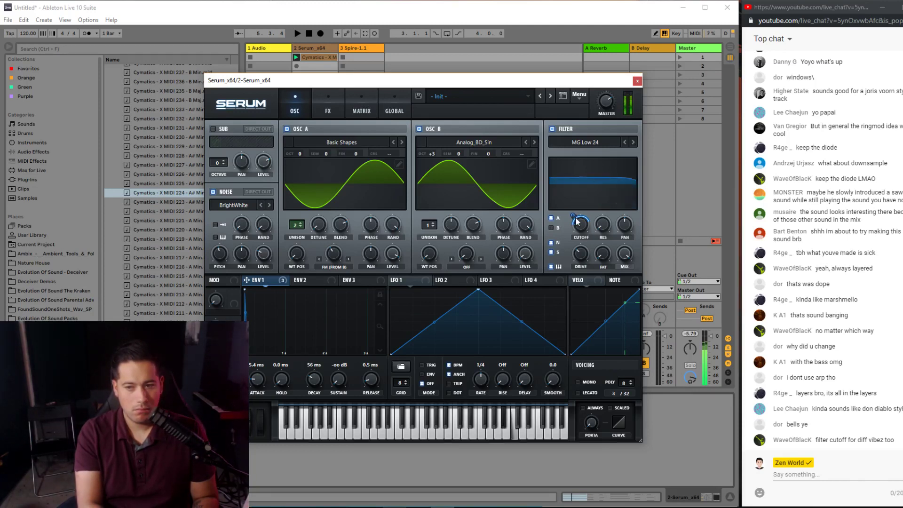
pyautogui.click(553, 130)
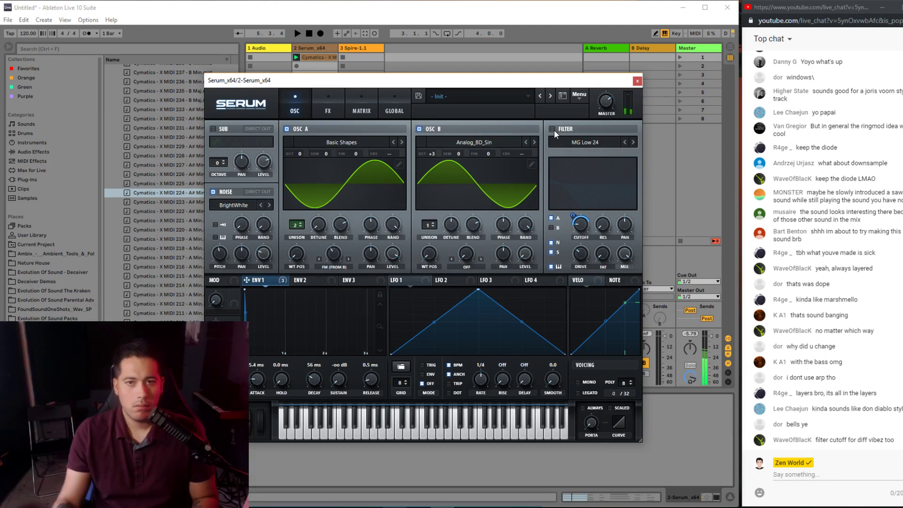
pyautogui.click(553, 130)
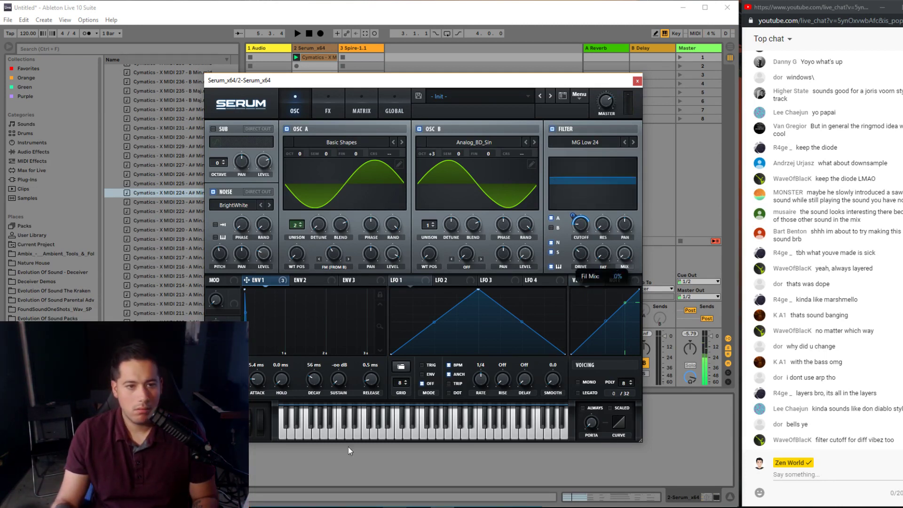
# - Assign Macro 1 to the filter's mix, starting from 0%, and rename the macro LFP
pyautogui.moveTo(234, 305); pyautogui.dragTo(624, 263)
pyautogui.doubleClick(227, 313)
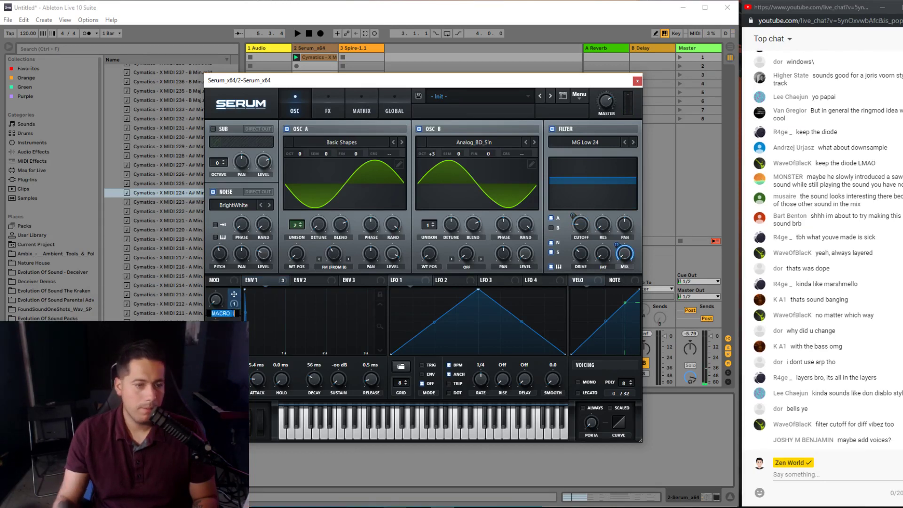
pyautogui.press('BackSpace')
pyautogui.write('LFP')
pyautogui.press('Return')
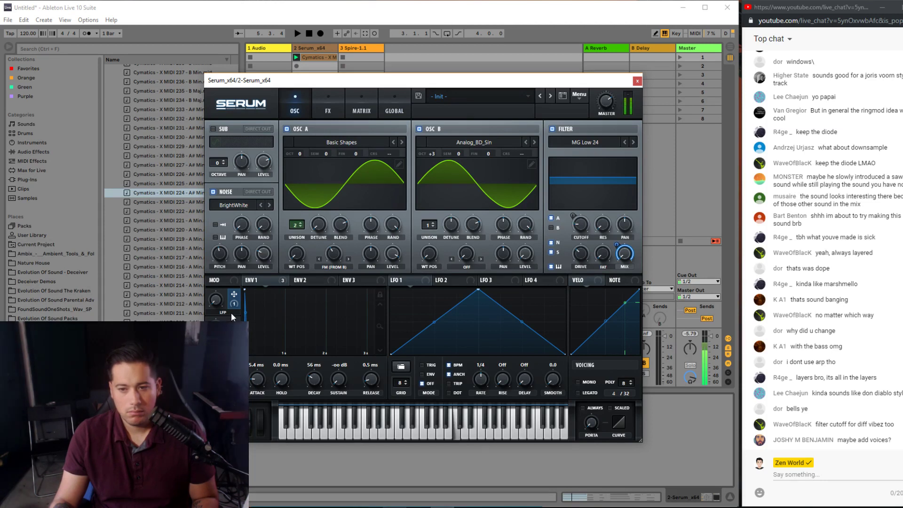
# - Try Osc A with 8 unison voices and play the clip
pyautogui.moveTo(296, 225); pyautogui.dragTo(295, 230)
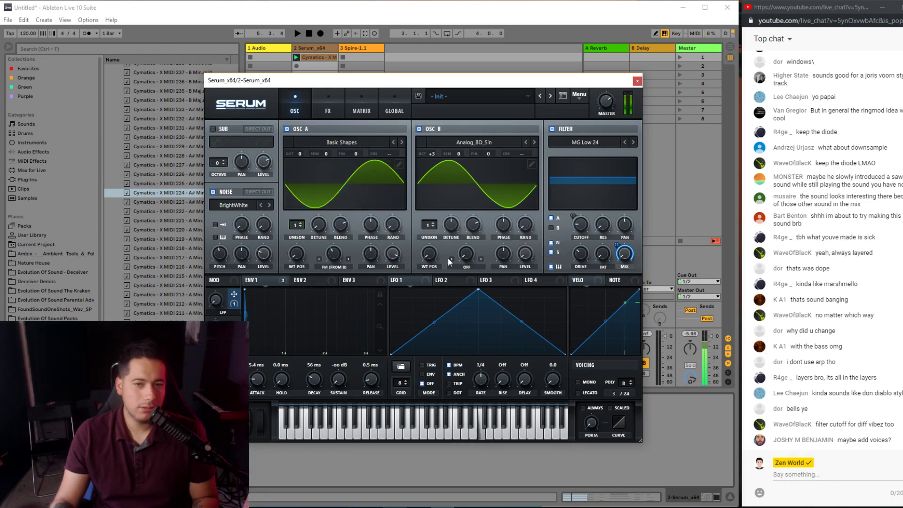
pyautogui.moveTo(301, 222); pyautogui.dragTo(340, 179)
pyautogui.moveTo(318, 213); pyautogui.dragTo(302, 230)
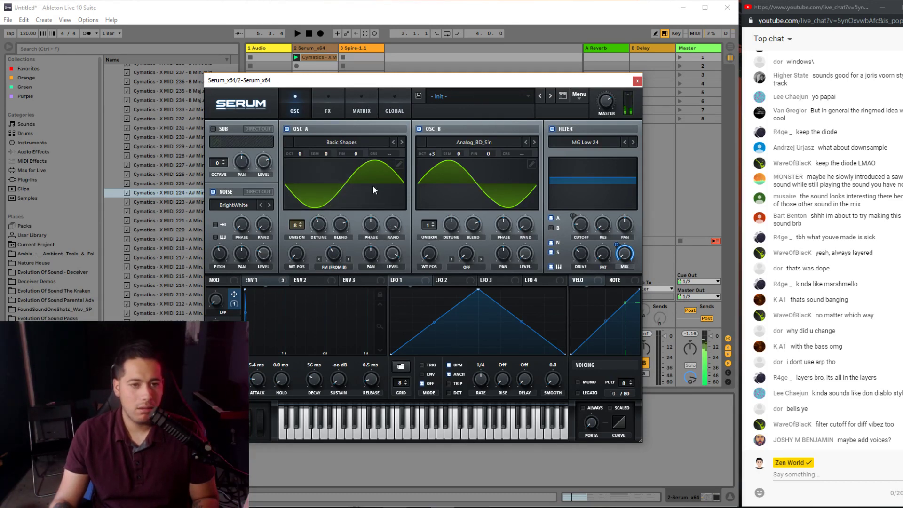
pyautogui.press('space')
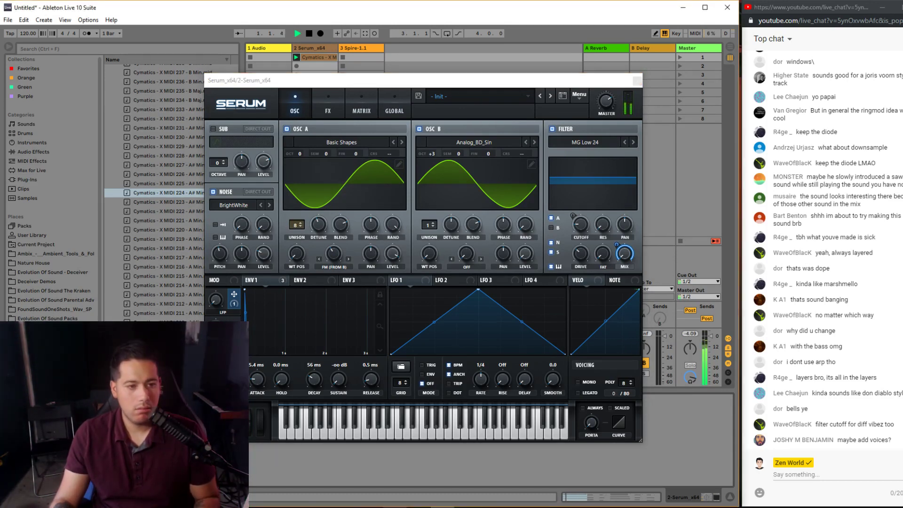
# - Reselect Osc A's Basic Shapes wavetable at the sine shape and set its unison to 1 voice
pyautogui.click(341, 143)
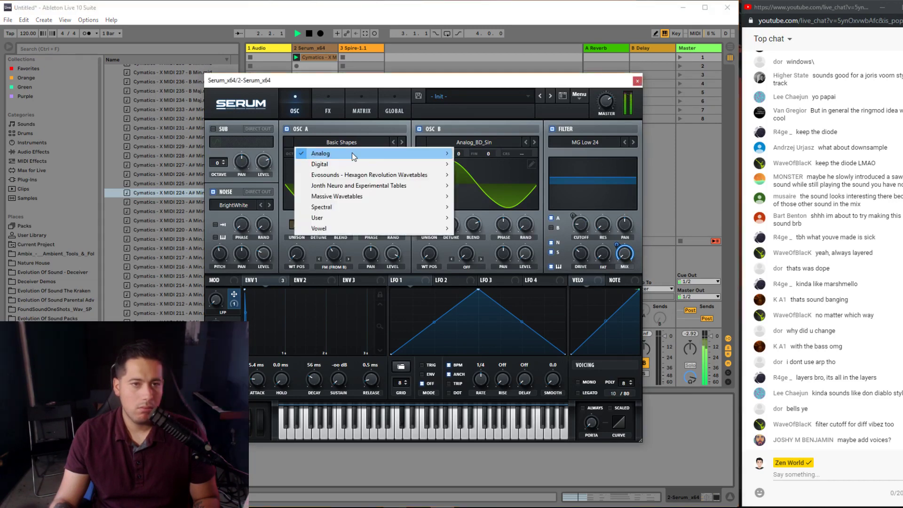
pyautogui.moveTo(352, 152)
pyautogui.click(489, 198)
pyautogui.moveTo(309, 253); pyautogui.dragTo(295, 286)
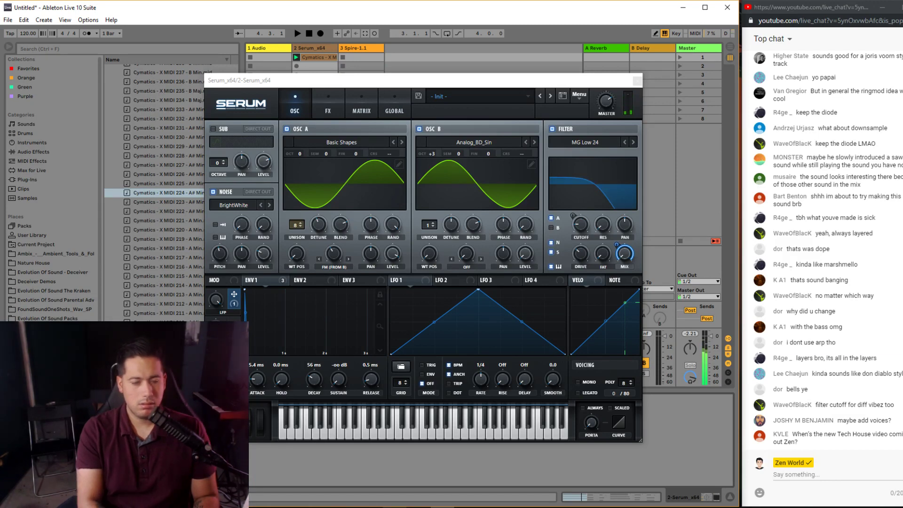
pyautogui.moveTo(296, 225); pyautogui.dragTo(285, 308)
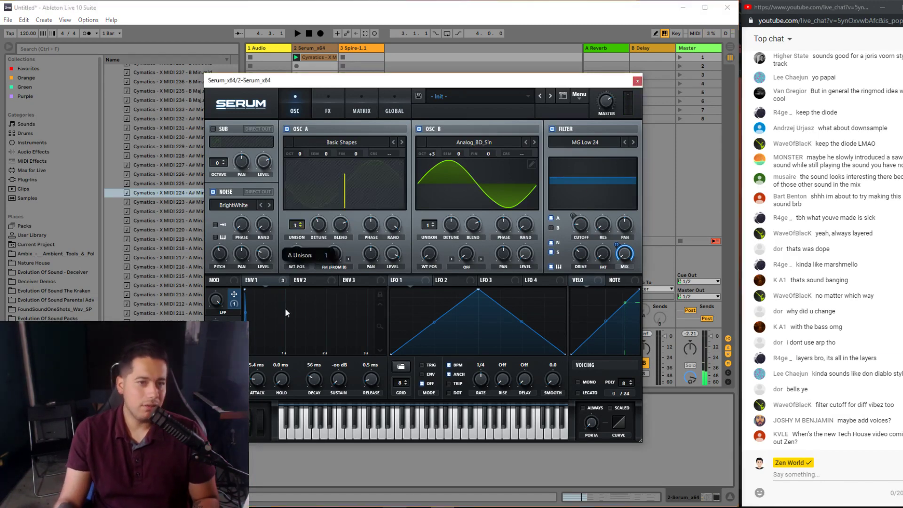
# - Check Env 1's modulation destinations and compare them with the oscillator and effects settings
pyautogui.click(284, 281)
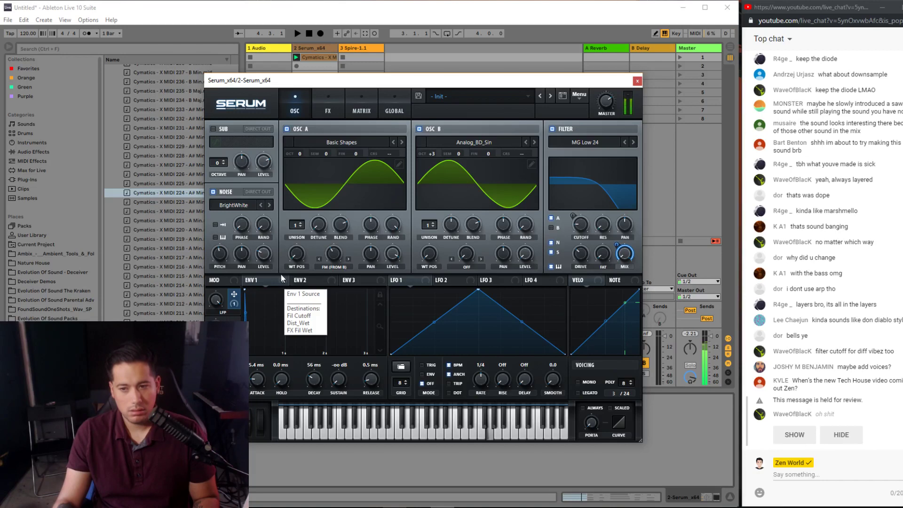
pyautogui.click(328, 108)
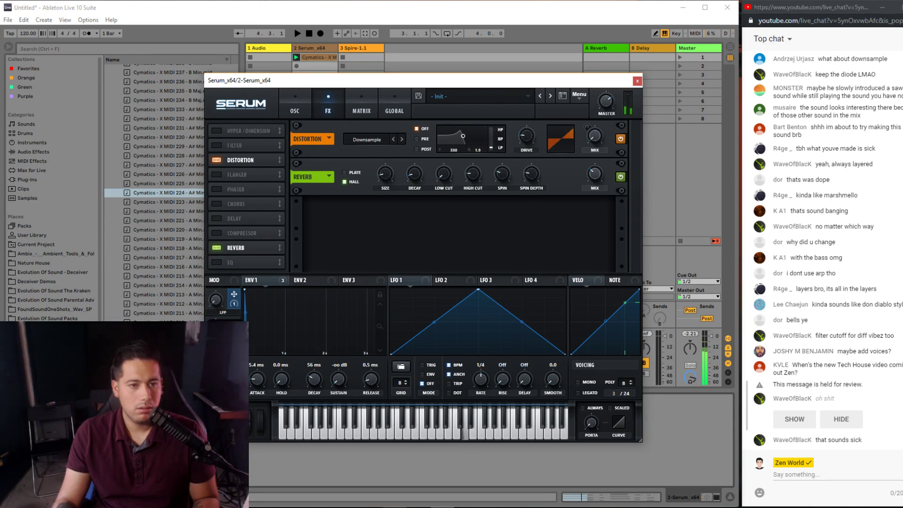
pyautogui.click(296, 111)
pyautogui.click(331, 108)
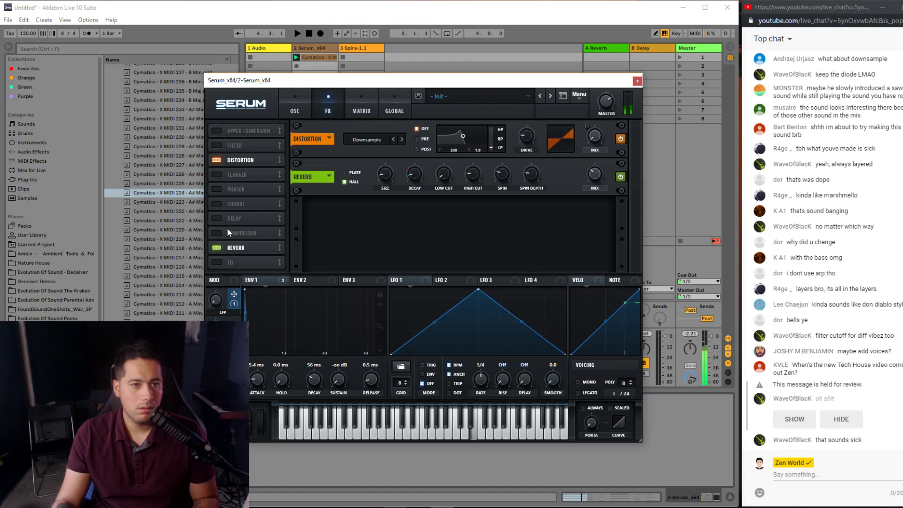
# - Enable the EQ effect and use its low band as a low cut, lowering the band's frequency
pyautogui.click(216, 263)
pyautogui.moveTo(359, 210); pyautogui.dragTo(351, 213)
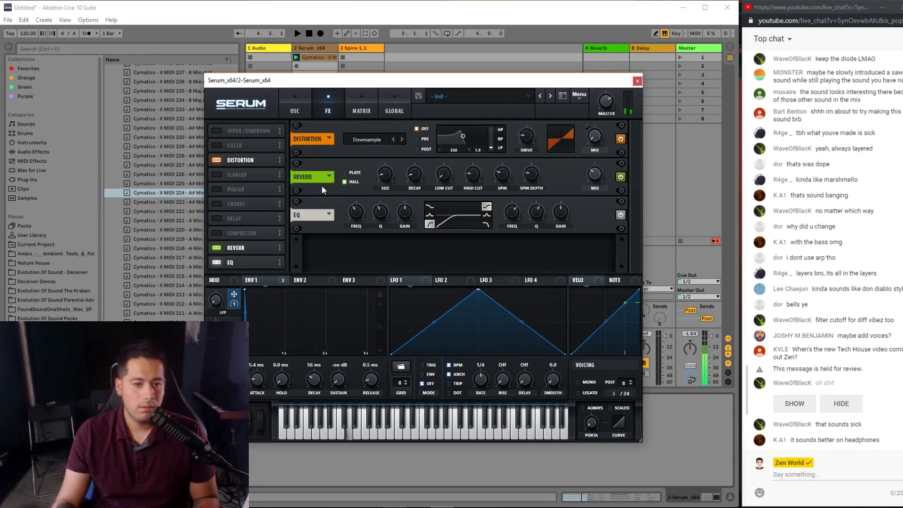
# - Give Env 3 a sustain of 0% and a very short decay, and assign it to Osc A's coarse pitch
pyautogui.click(296, 106)
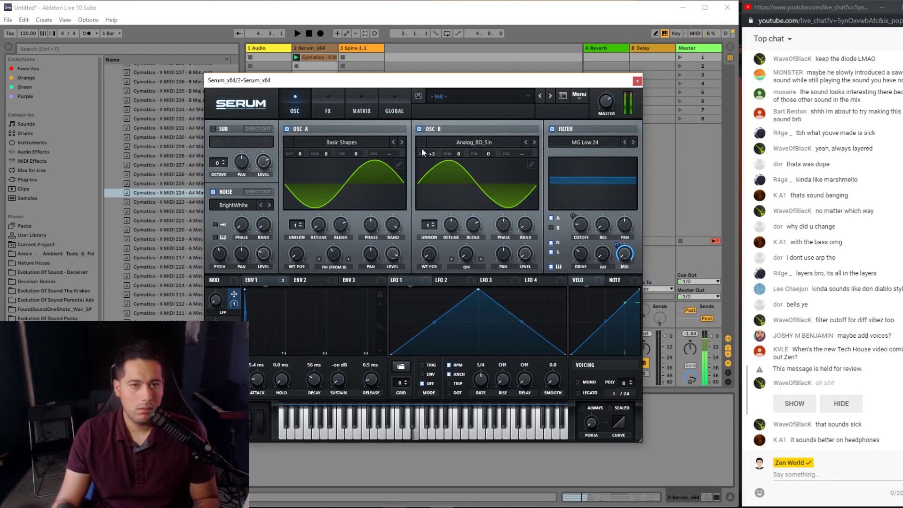
pyautogui.click(365, 281)
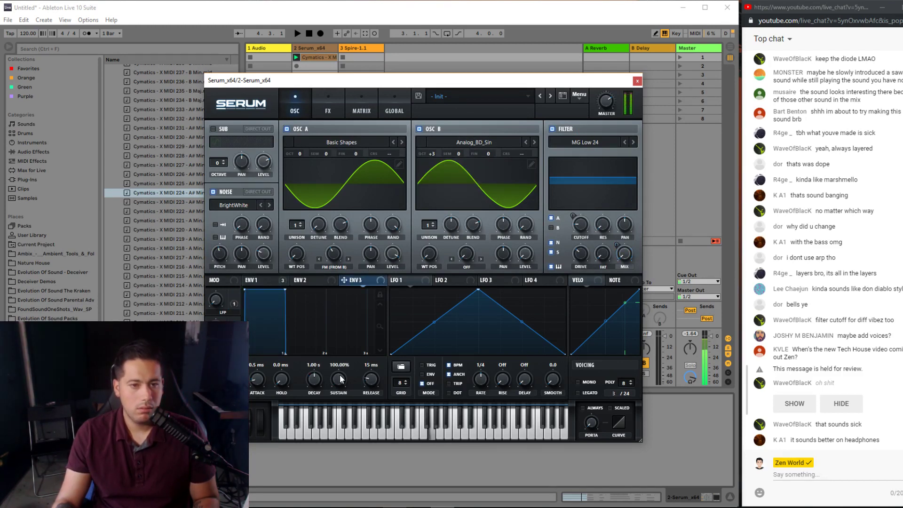
pyautogui.moveTo(339, 374); pyautogui.dragTo(300, 403)
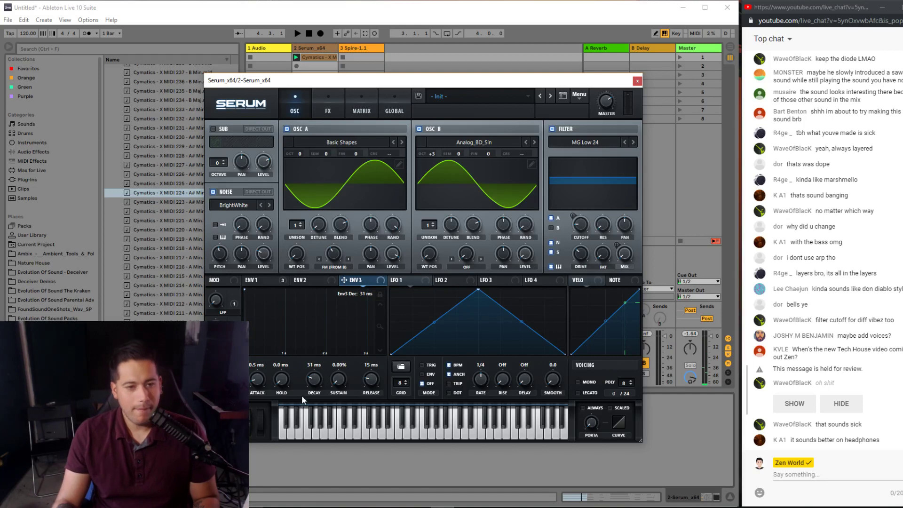
pyautogui.moveTo(361, 286); pyautogui.dragTo(401, 151)
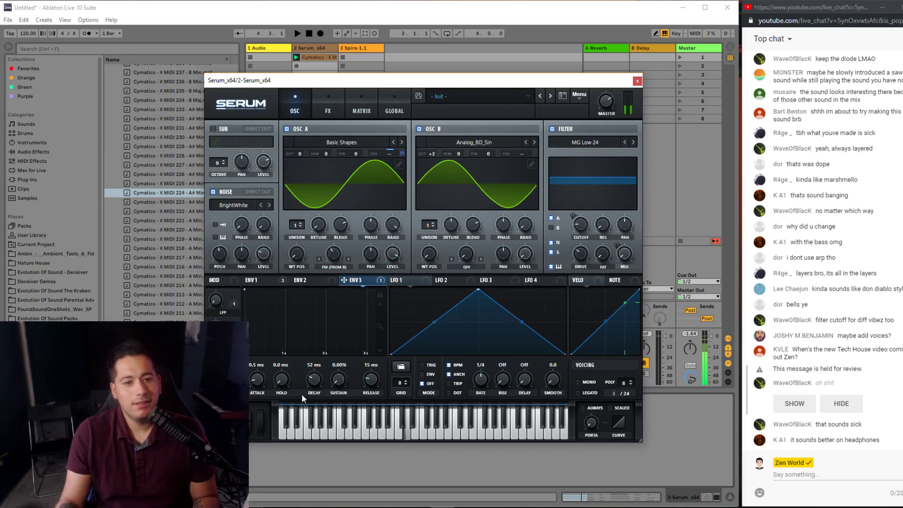
# - Assign Env 3 to Osc B's coarse pitch, shorten its decay to 13 ms and adjust the Osc A coarse pitch amount to 8
pyautogui.moveTo(312, 383); pyautogui.dragTo(311, 386)
pyautogui.moveTo(348, 280); pyautogui.dragTo(535, 155)
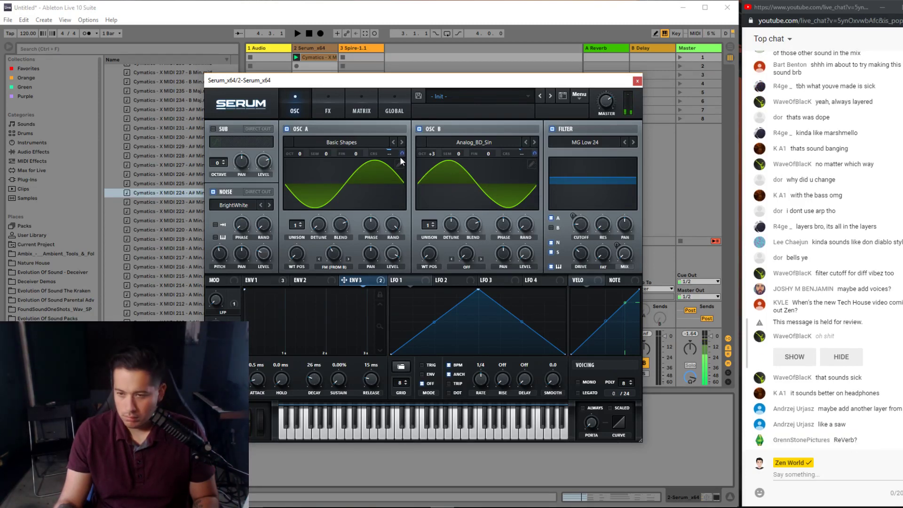
pyautogui.moveTo(314, 379); pyautogui.dragTo(314, 388)
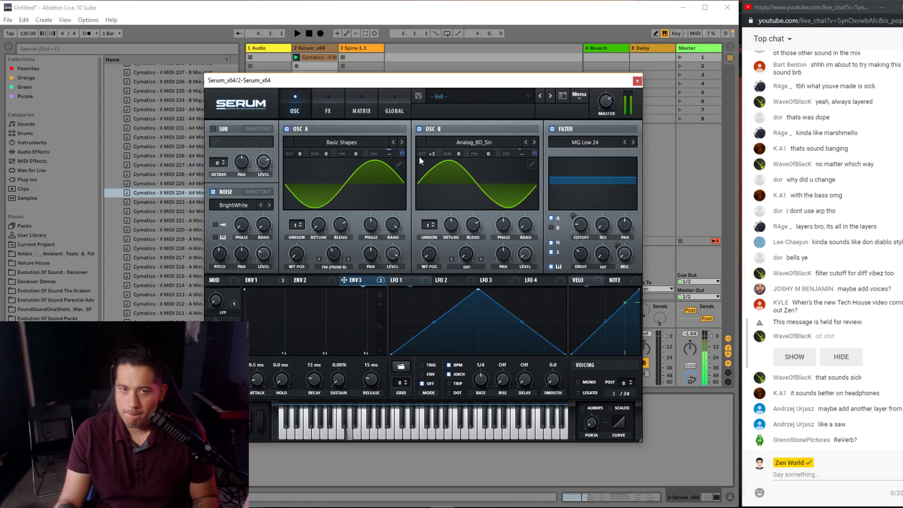
pyautogui.moveTo(401, 155)
pyautogui.moveTo(400, 154); pyautogui.dragTo(399, 155)
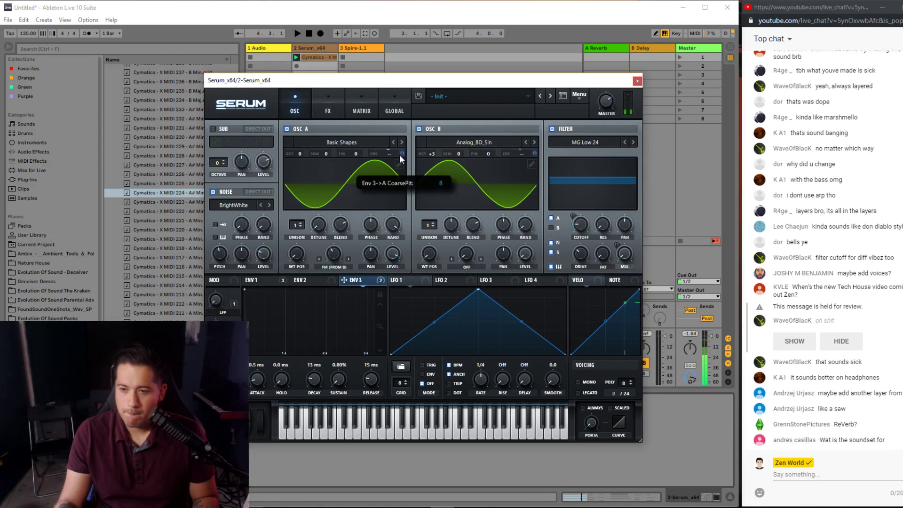
# - Raise the filter cutoff to about 102 Hz and lengthen Env 1's decay to 290 ms
pyautogui.moveTo(578, 234)
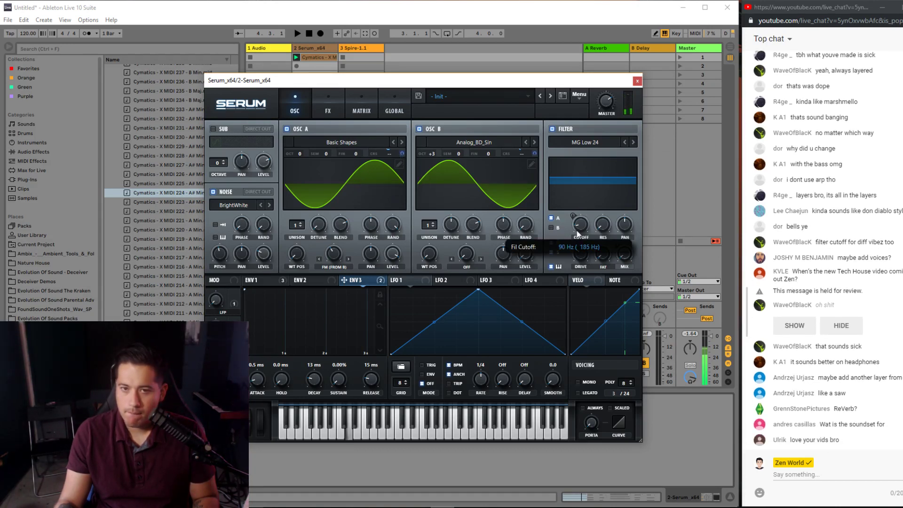
pyautogui.moveTo(580, 224); pyautogui.dragTo(585, 223)
pyautogui.click(254, 280)
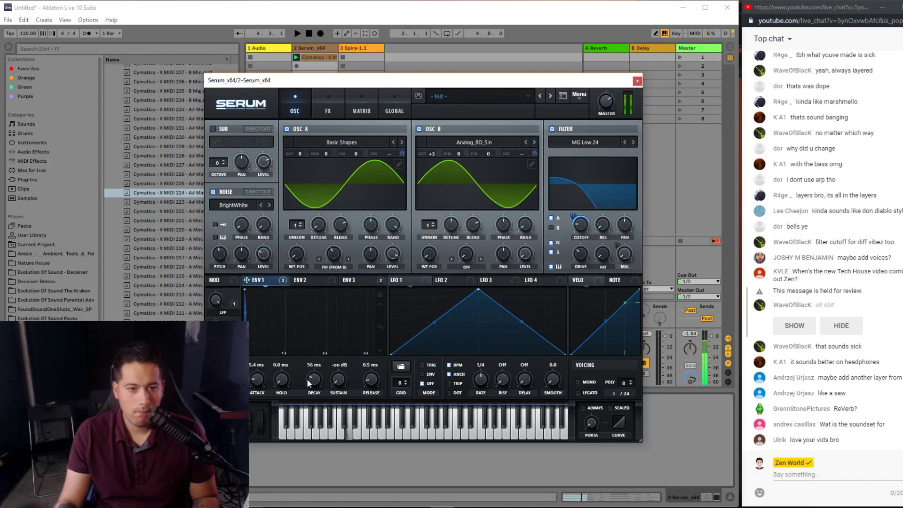
pyautogui.moveTo(315, 382)
pyautogui.moveTo(315, 383); pyautogui.dragTo(322, 377)
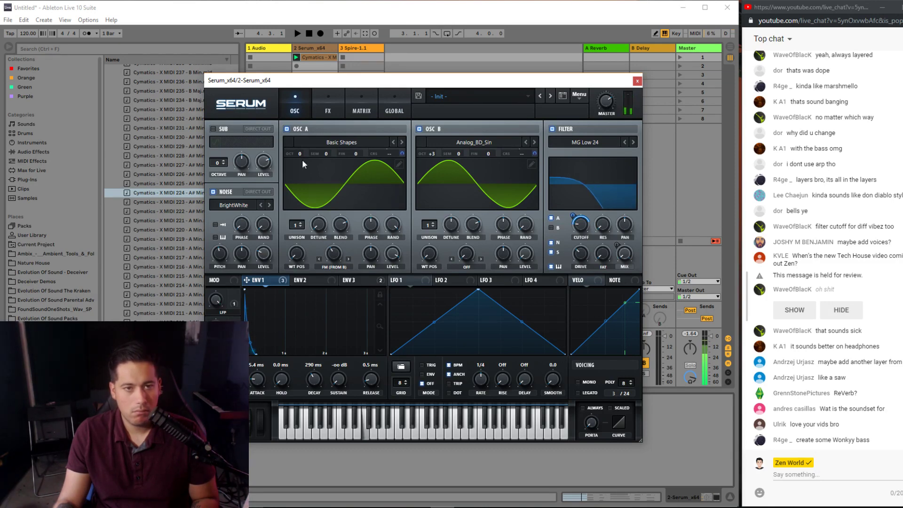
# - Switch the reverb to Plate, raise its high cut, and adjust the pre-delay and size, with size at 16%
pyautogui.click(328, 115)
pyautogui.moveTo(388, 172)
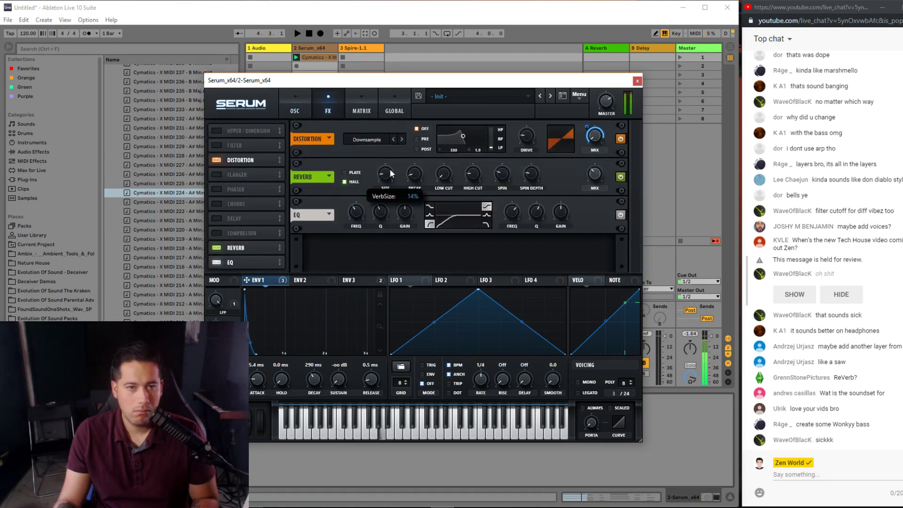
pyautogui.click(344, 172)
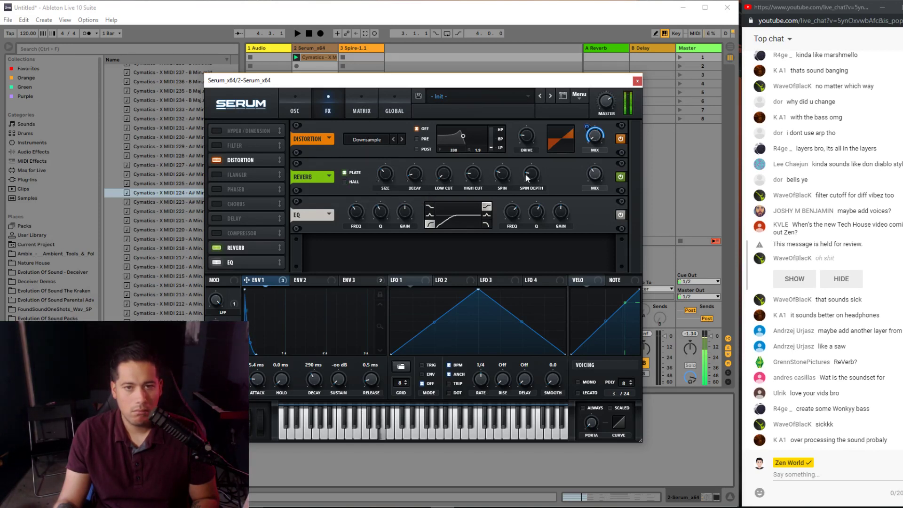
pyautogui.moveTo(502, 170)
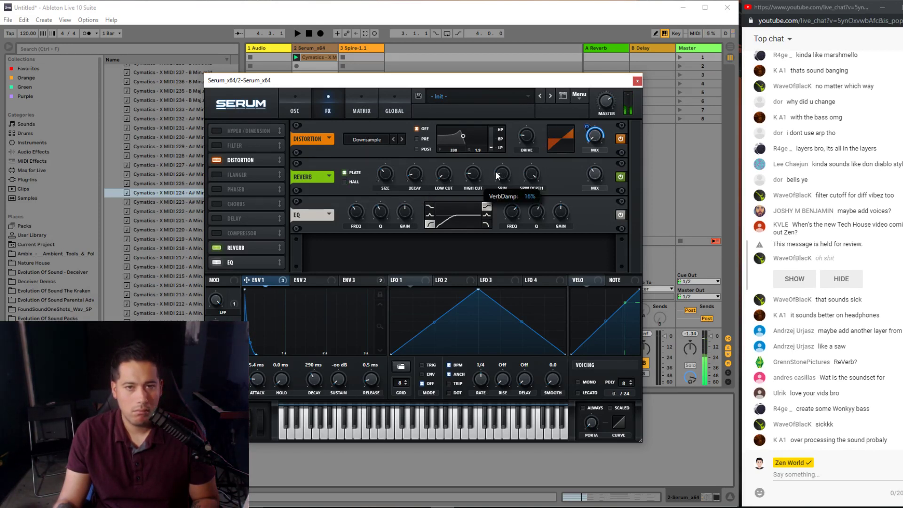
pyautogui.moveTo(473, 171); pyautogui.dragTo(478, 136)
pyautogui.moveTo(382, 180)
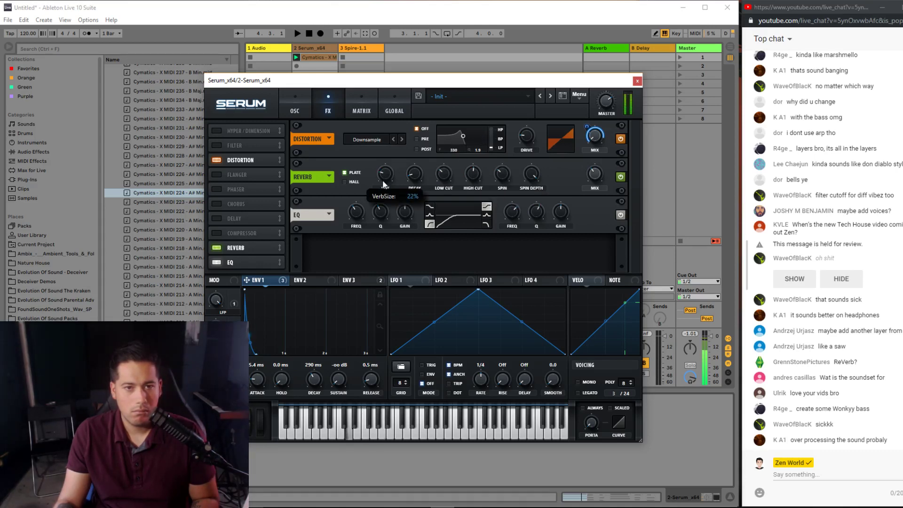
pyautogui.moveTo(411, 182)
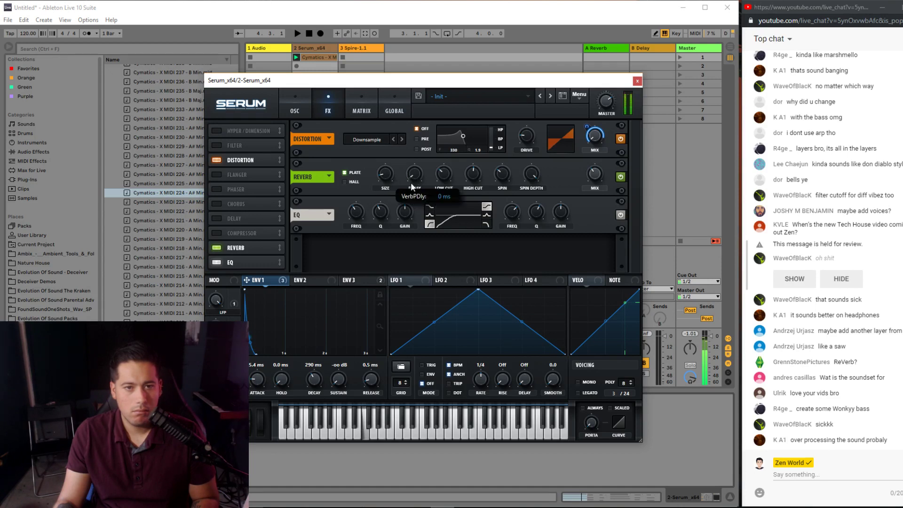
pyautogui.moveTo(410, 182); pyautogui.dragTo(415, 162)
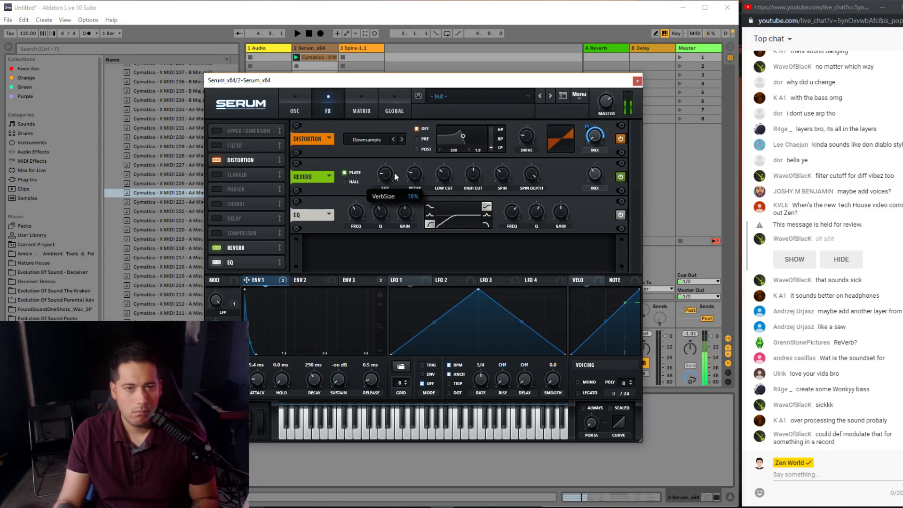
# - Assign Macro 2 to Env 1's decay and release, and try out the macro while the clip plays
pyautogui.click(295, 112)
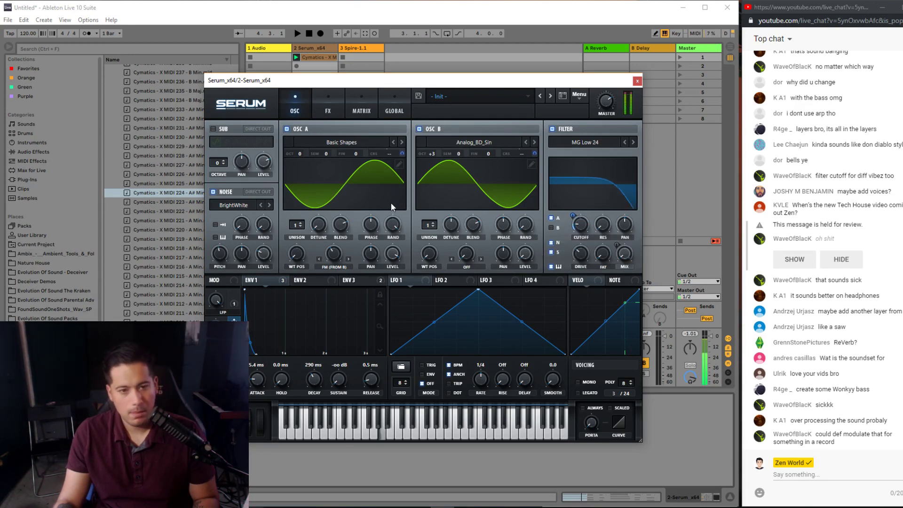
pyautogui.click(328, 111)
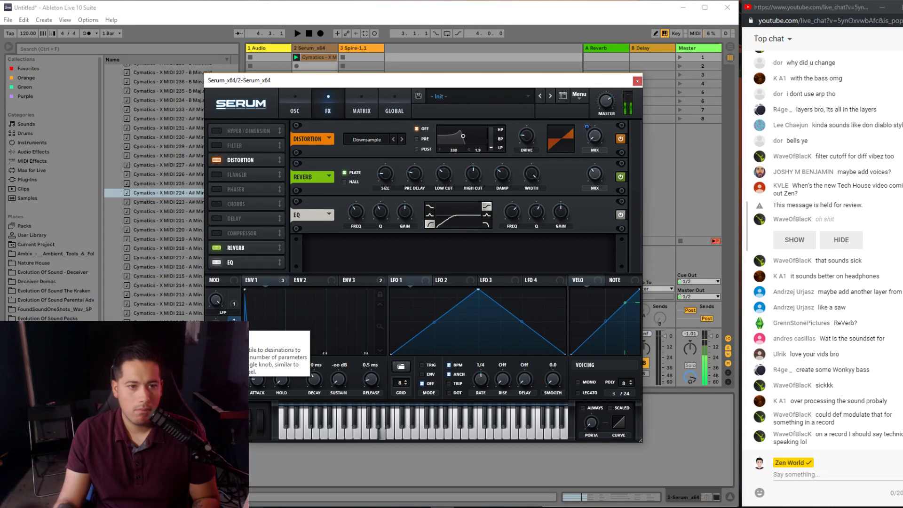
pyautogui.moveTo(246, 280); pyautogui.dragTo(314, 379)
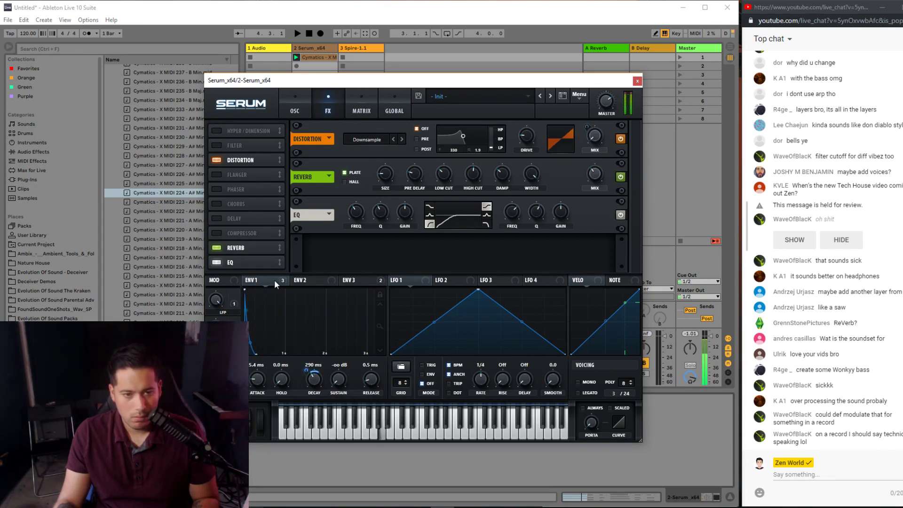
pyautogui.moveTo(303, 371)
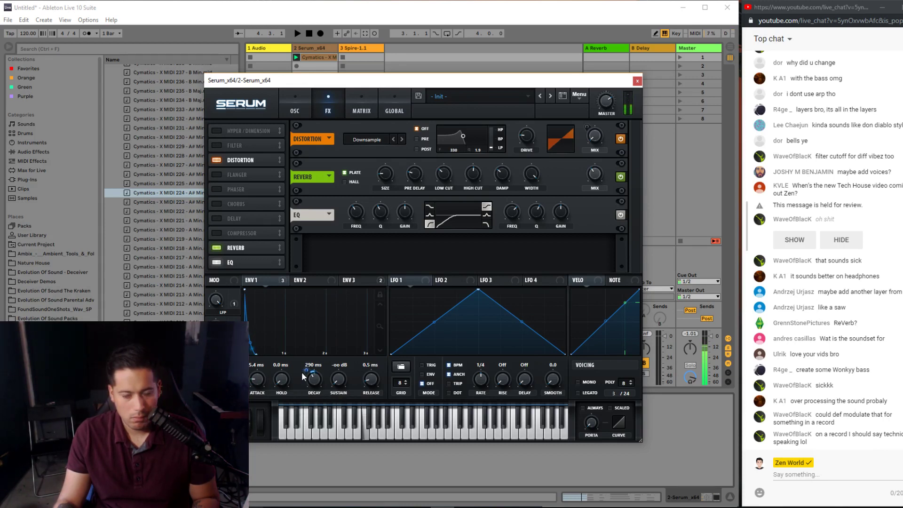
pyautogui.moveTo(367, 372); pyautogui.dragTo(343, 387)
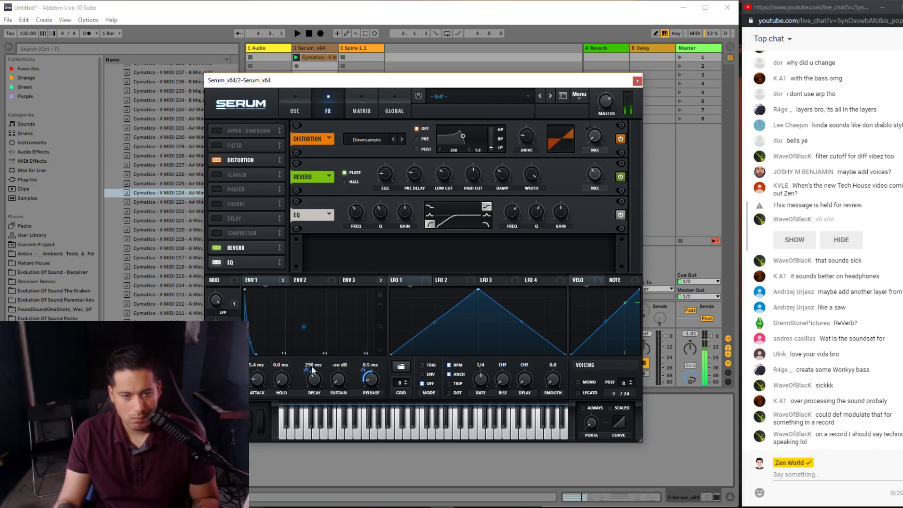
pyautogui.moveTo(307, 371)
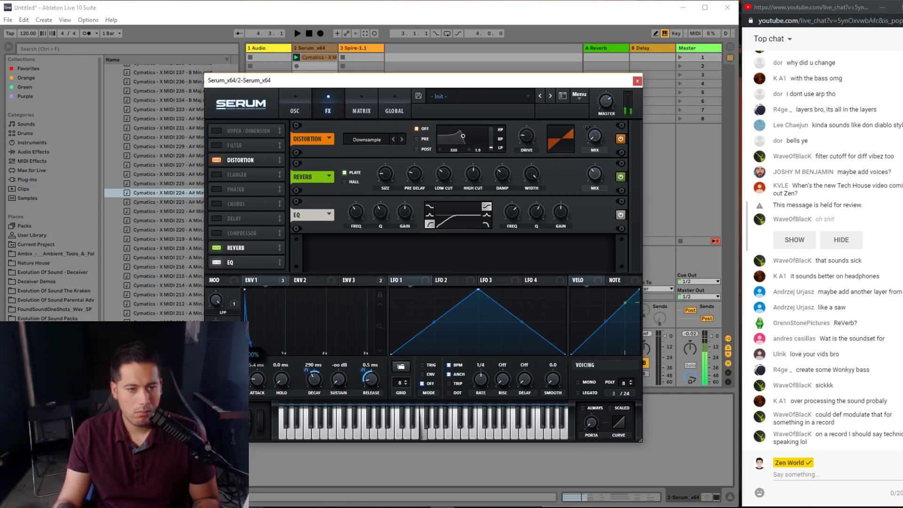
pyautogui.rightClick(250, 336)
pyautogui.press('Escape')
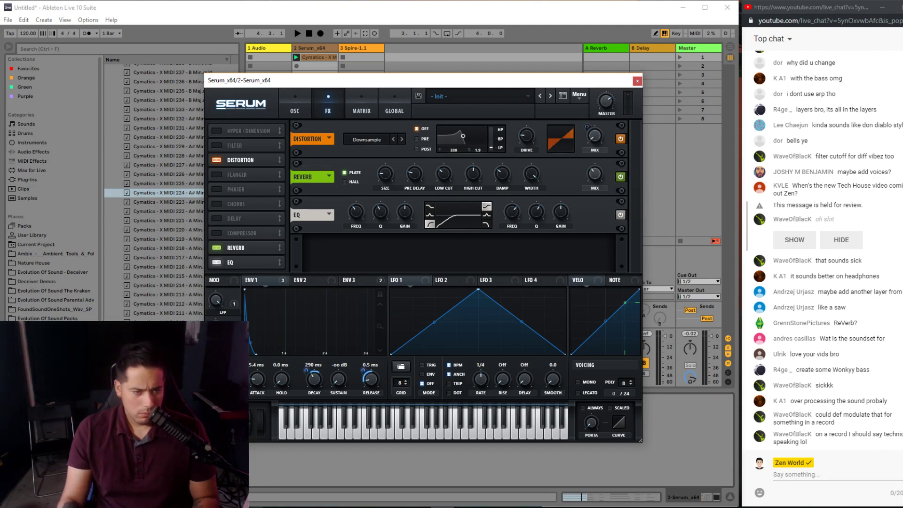
pyautogui.rightClick(249, 364)
pyautogui.click(268, 376)
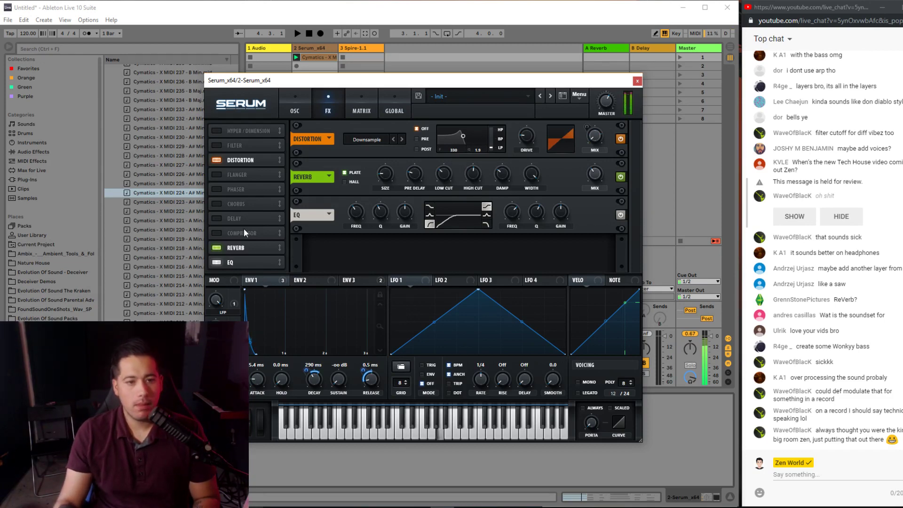
# - Assign a macro to Osc B's octave, adjust its modulation amount, and keep Osc B's semitone offset at 0
pyautogui.click(295, 109)
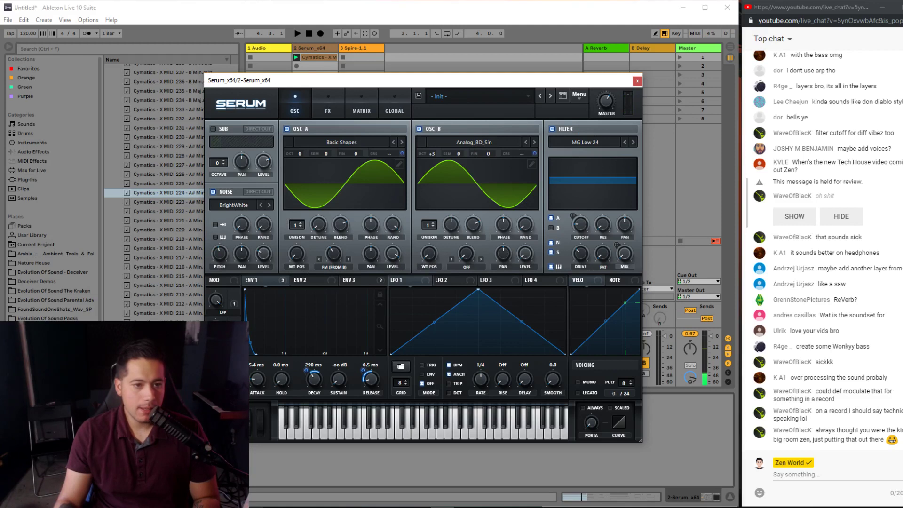
pyautogui.rightClick(246, 363)
pyautogui.press('Escape')
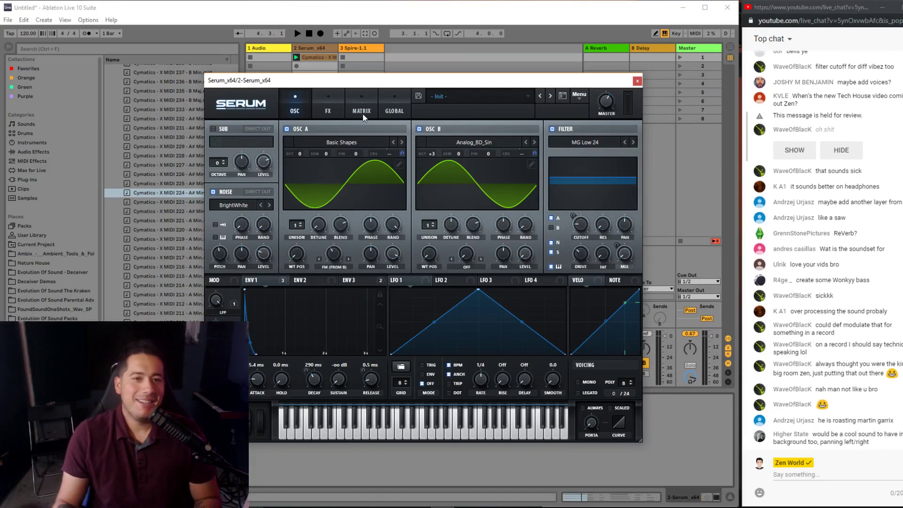
pyautogui.click(337, 108)
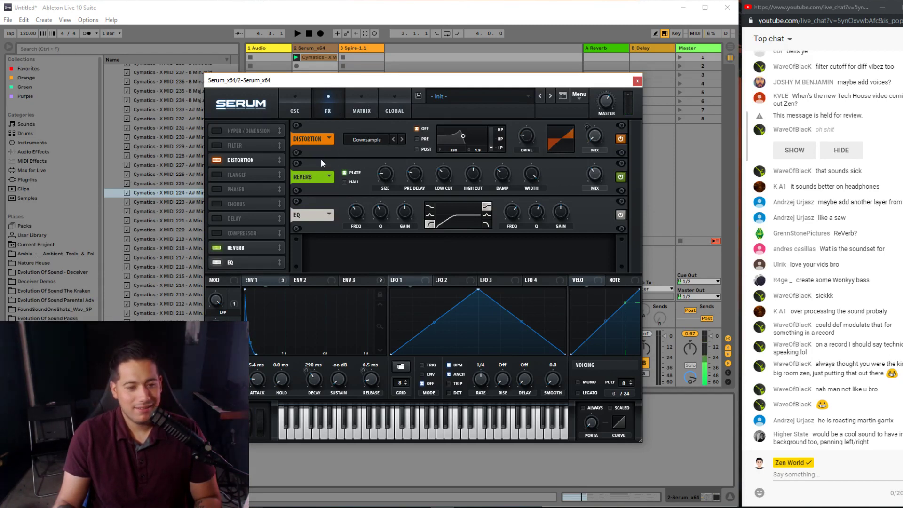
pyautogui.click(294, 107)
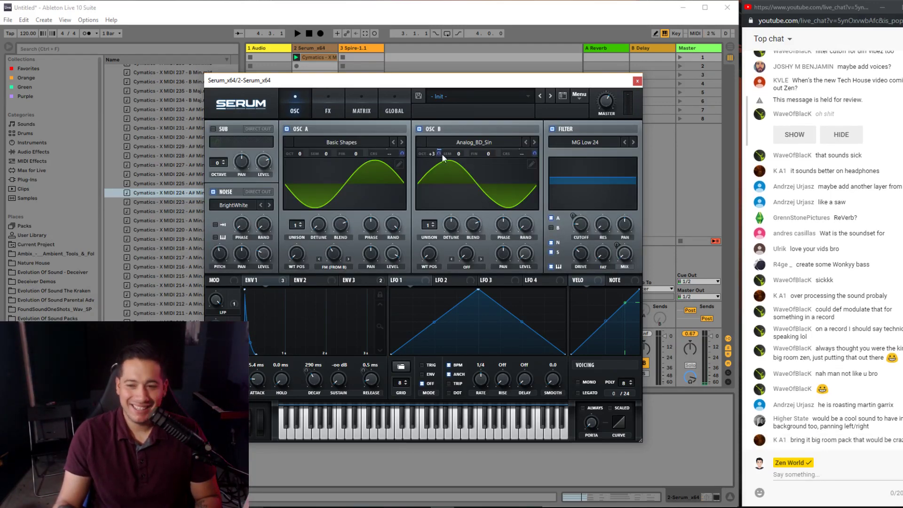
pyautogui.moveTo(437, 160); pyautogui.dragTo(437, 171)
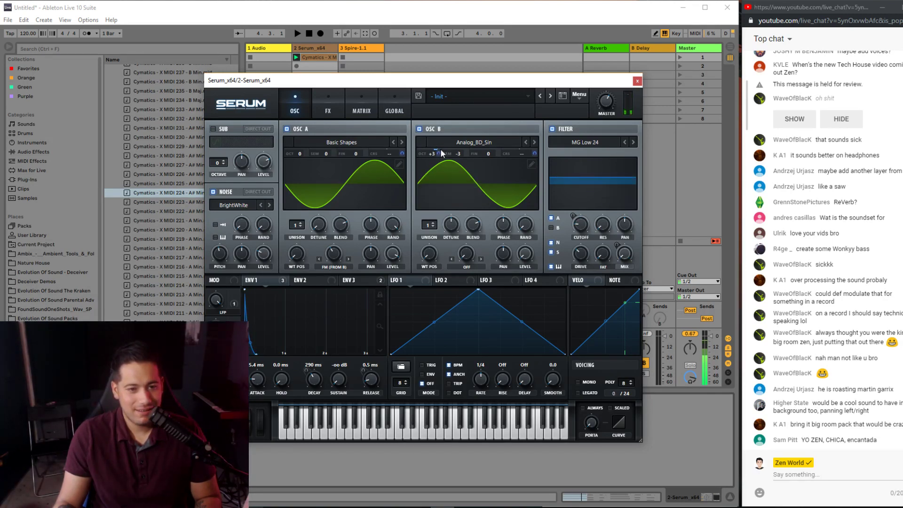
pyautogui.moveTo(458, 154); pyautogui.dragTo(459, 147)
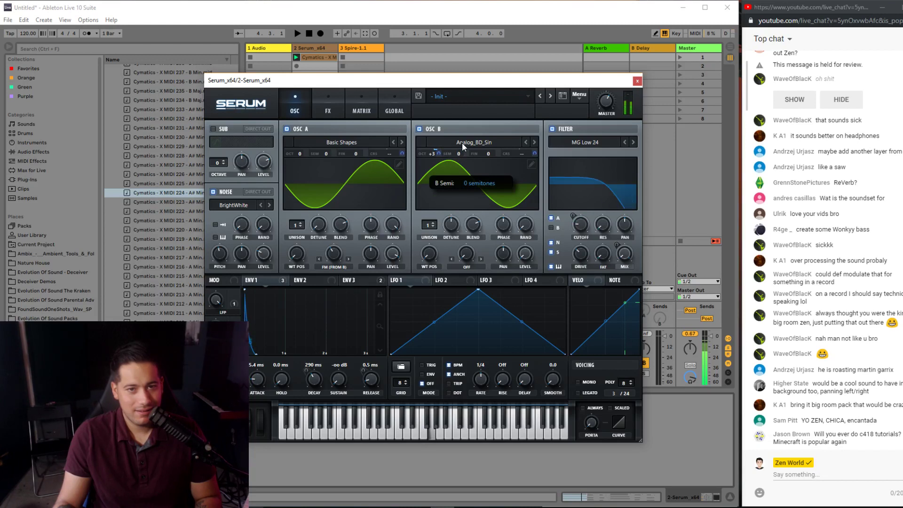
pyautogui.moveTo(438, 153)
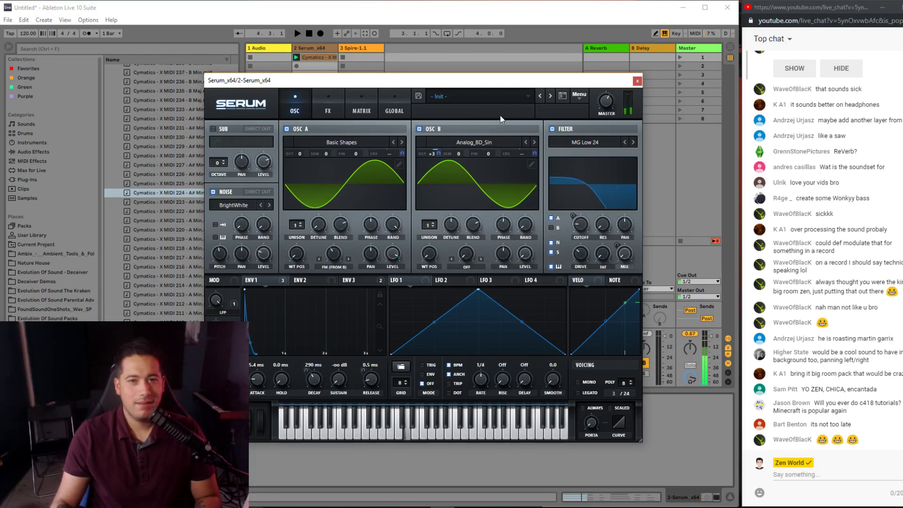
# - Enter "Evolution Of Soun" as the preset's author and return to the effects rack
pyautogui.write('Evolution Of Soun')
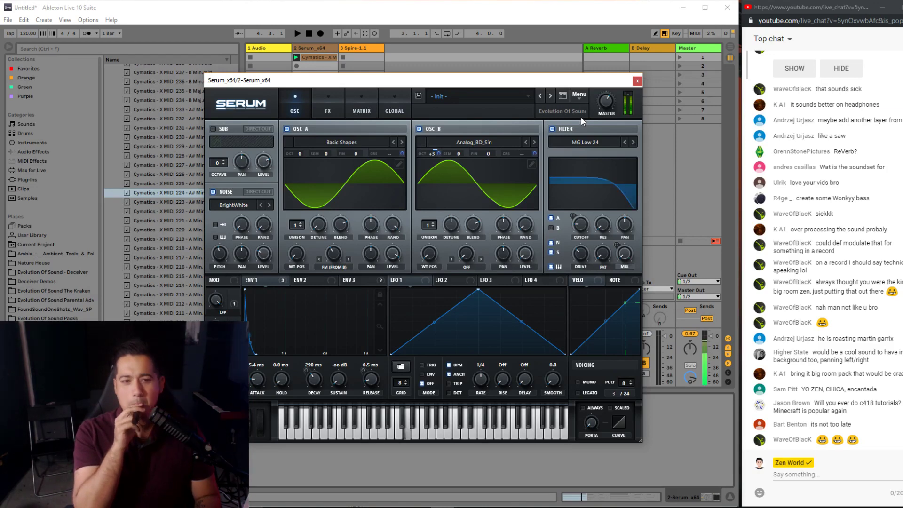
pyautogui.moveTo(572, 226)
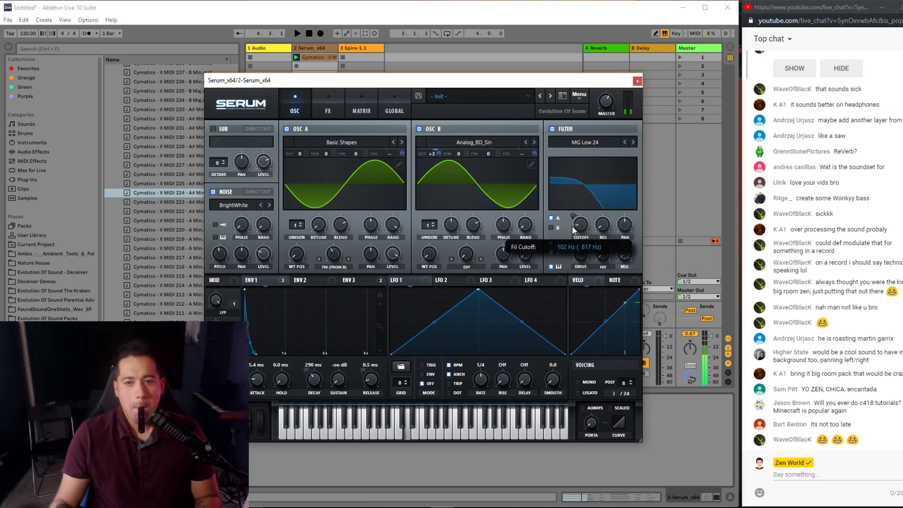
pyautogui.click(327, 110)
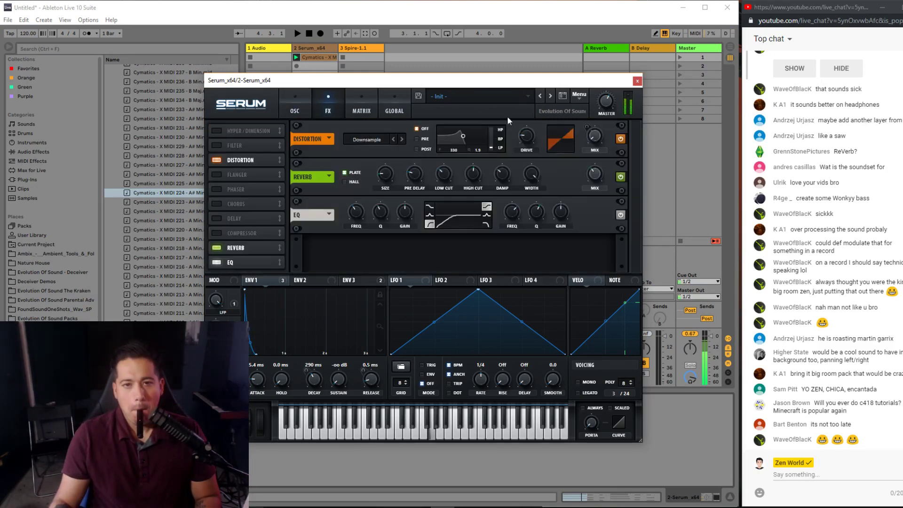
# - Compare the pluck with the distortion bypassed and re-enabled, and enter "Plucky Metal Sound" as the preset's description
pyautogui.click(217, 161)
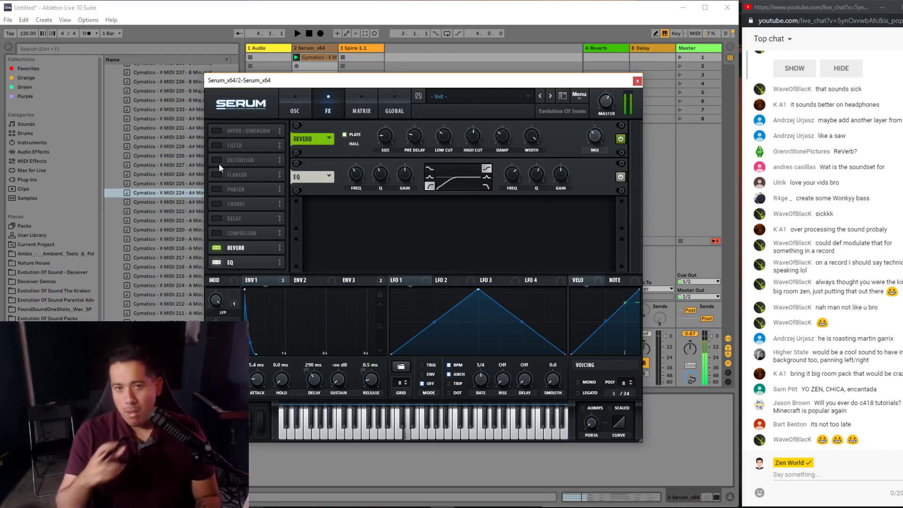
pyautogui.click(219, 163)
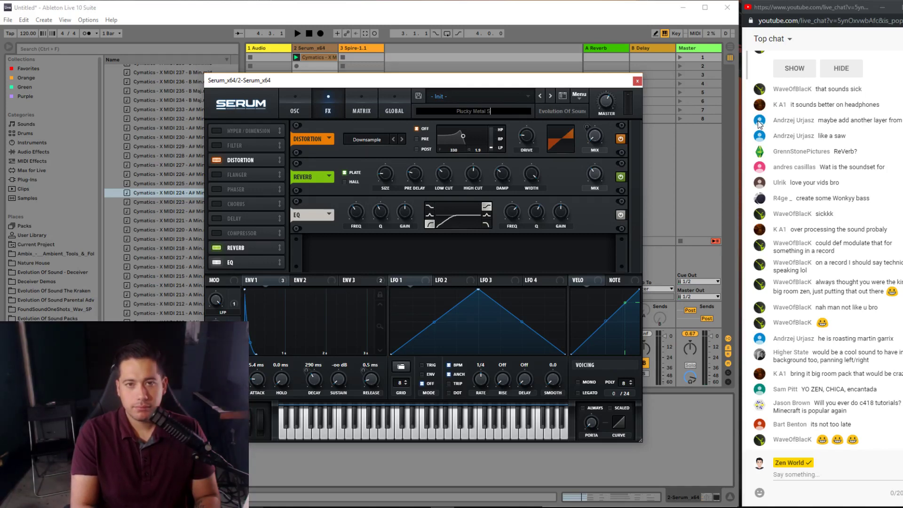
pyautogui.write('Sound')
pyautogui.press('Return')
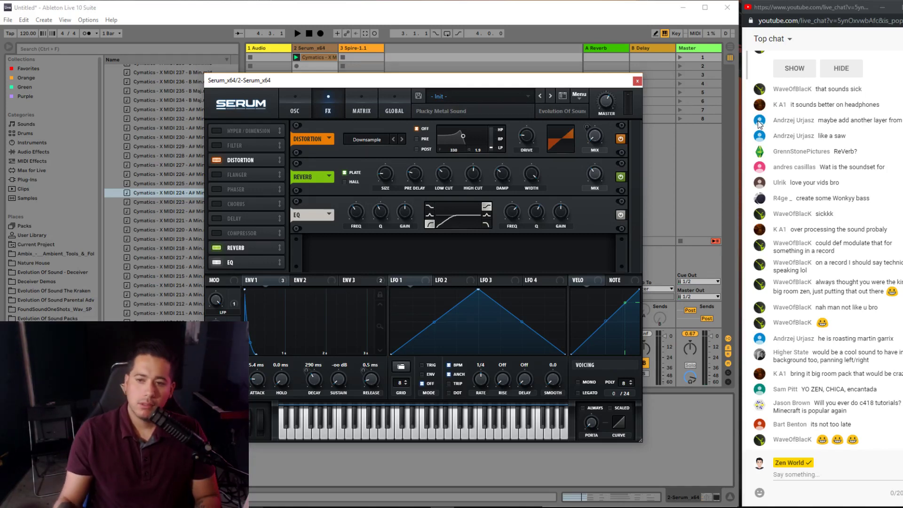
pyautogui.click(418, 96)
pyautogui.write('LD')
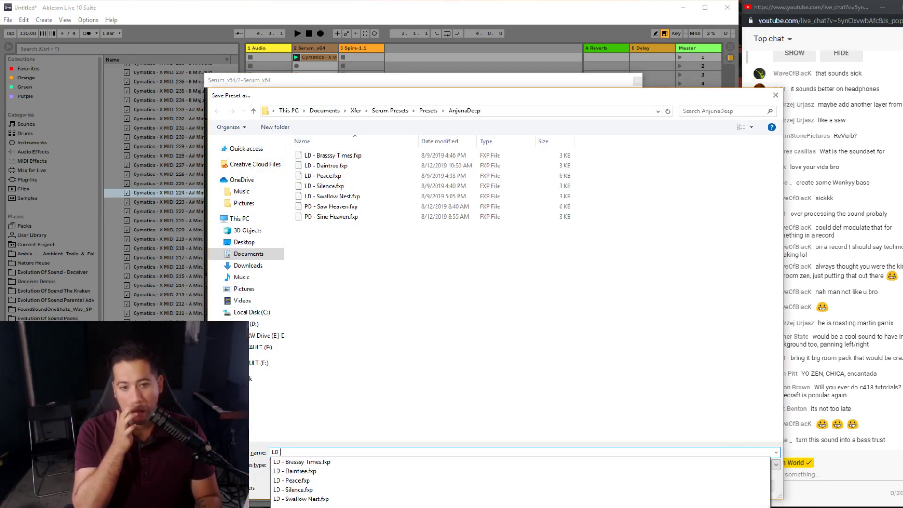
pyautogui.press('BackSpace')
pyautogui.press('BackSpace')
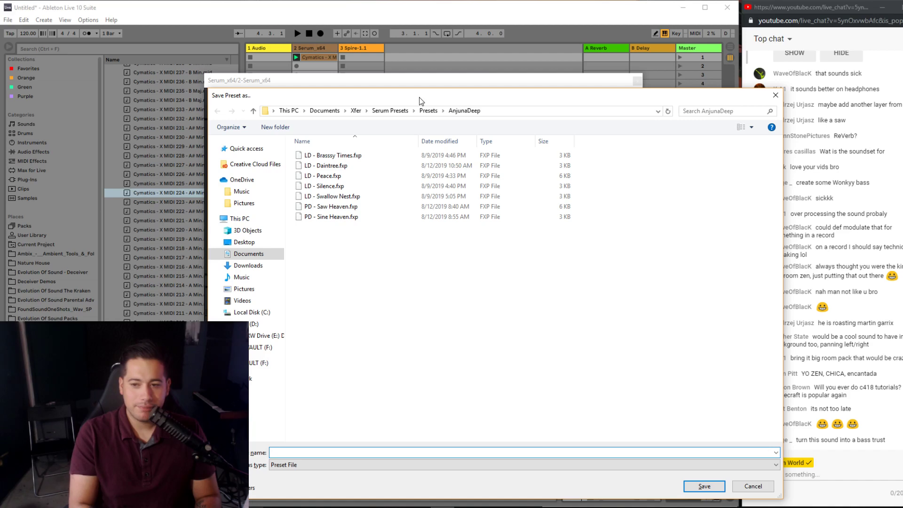
pyautogui.click(753, 485)
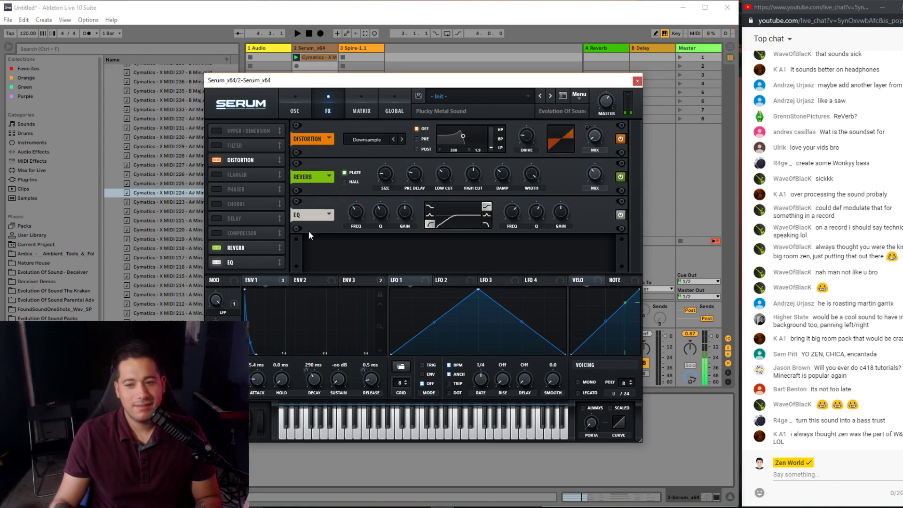
# - Switch off the EQ effect, comparing the sound with and without it, and return to the oscillator view
pyautogui.click(217, 261)
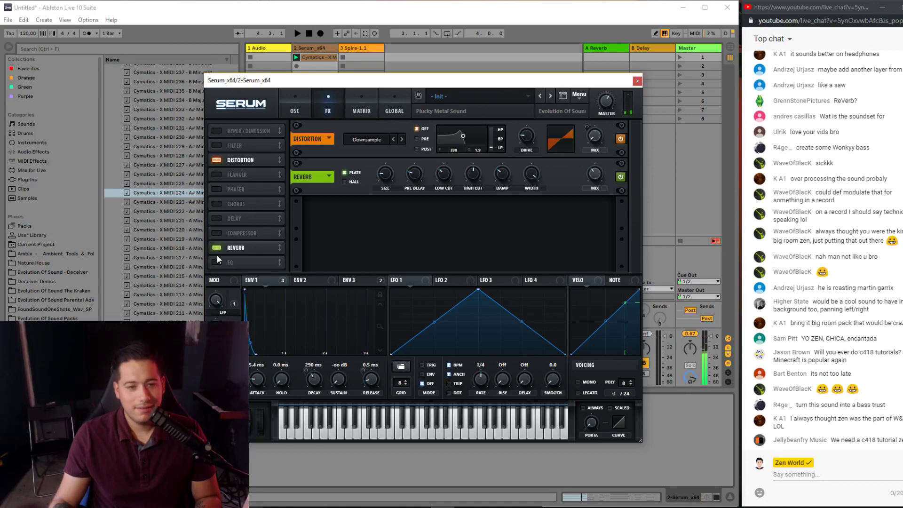
pyautogui.click(293, 97)
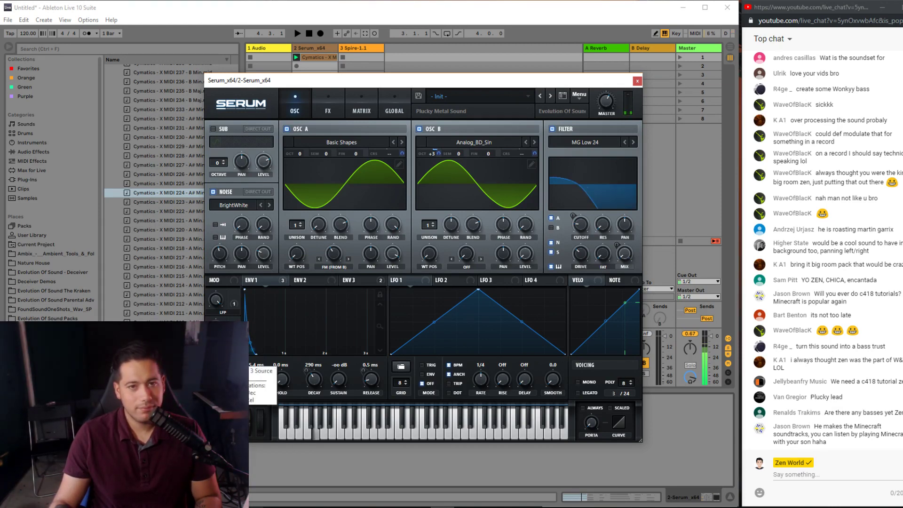
pyautogui.click(328, 111)
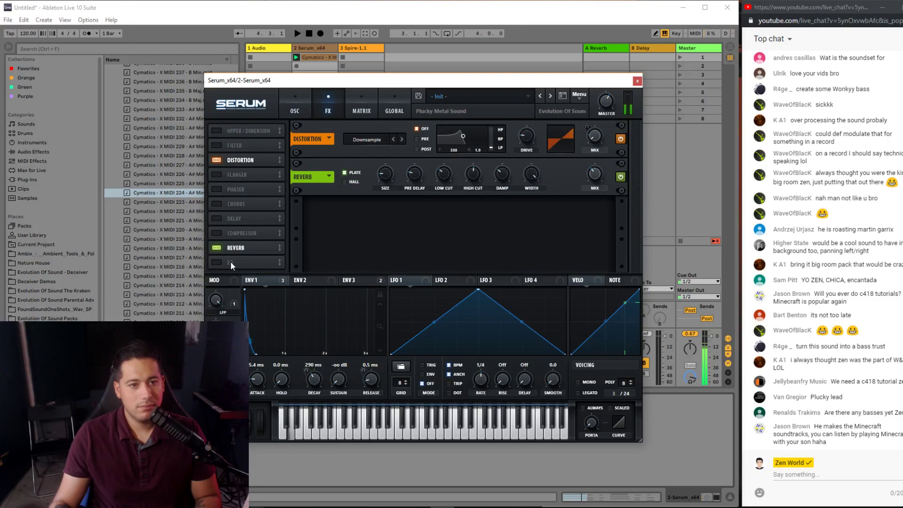
pyautogui.click(217, 262)
pyautogui.click(217, 262)
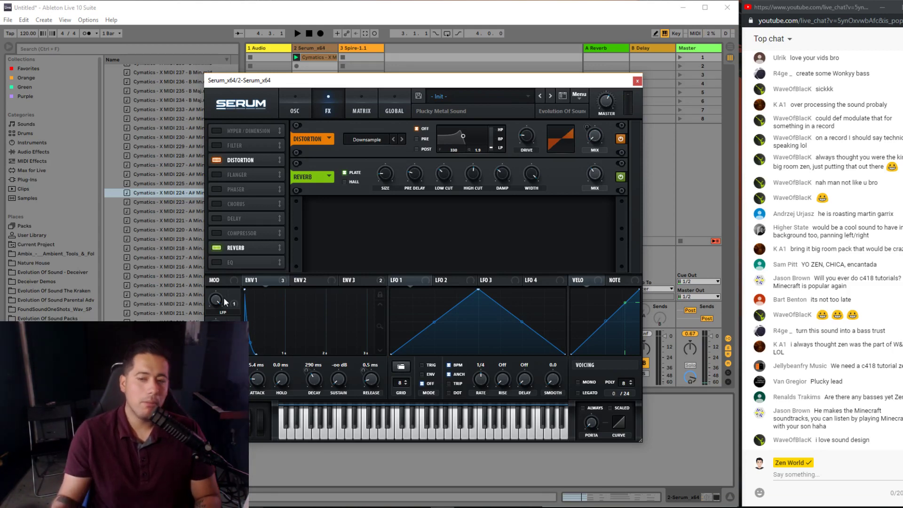
pyautogui.click(293, 105)
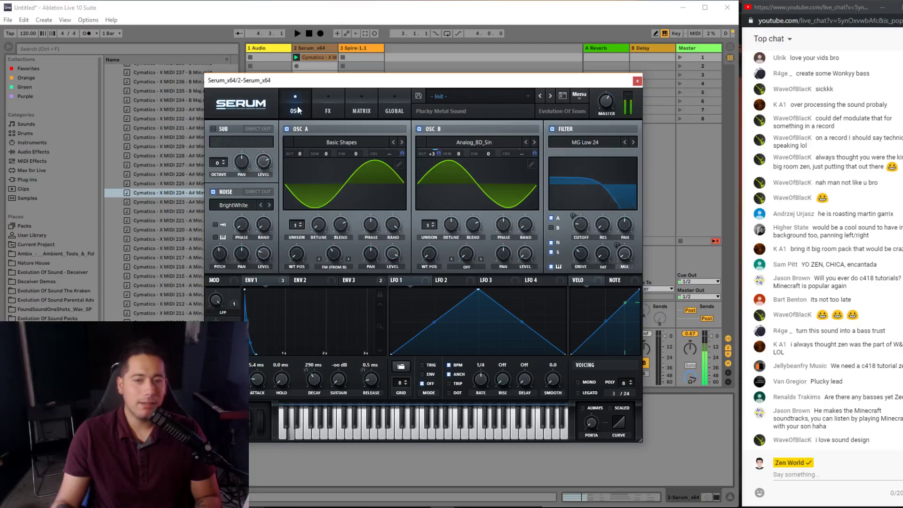
# - Begin saving the preset with the name prefix "PL -" and browse the rainforest article in the browser for a name
pyautogui.click(416, 96)
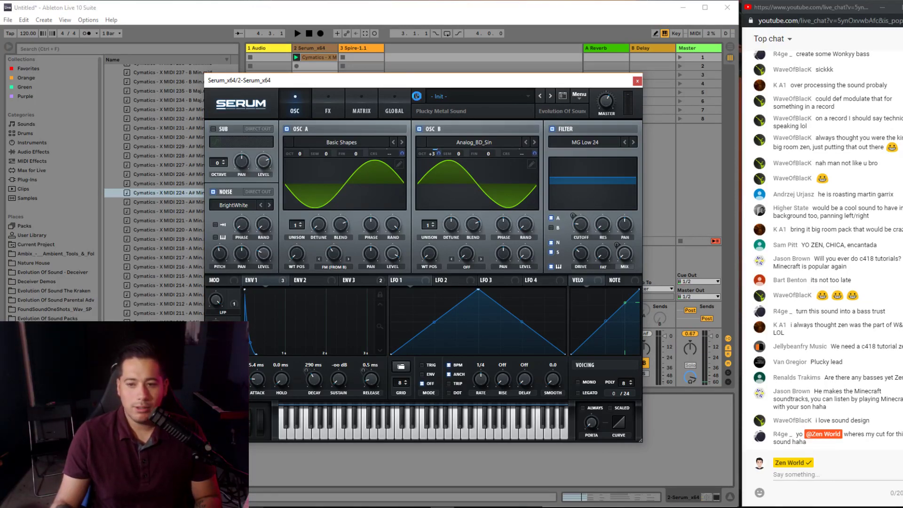
pyautogui.write('PL -')
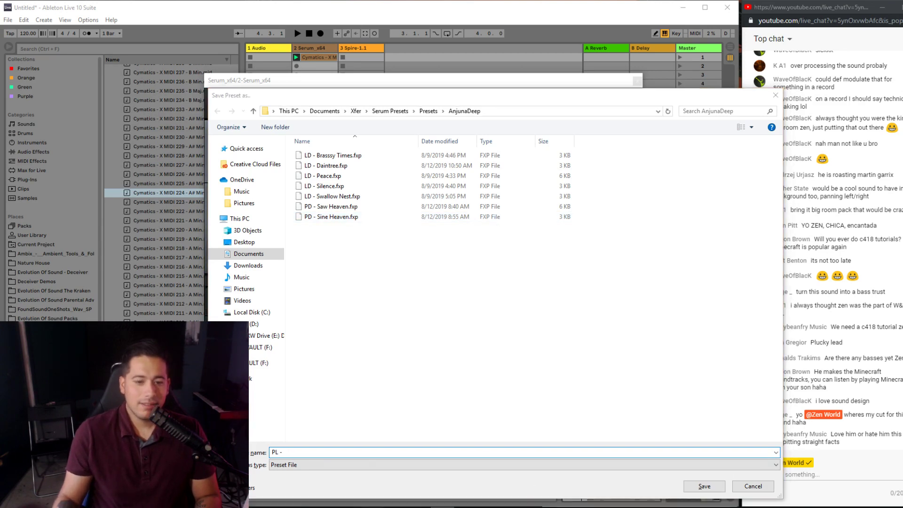
pyautogui.hotkey('alt', 'Tab')
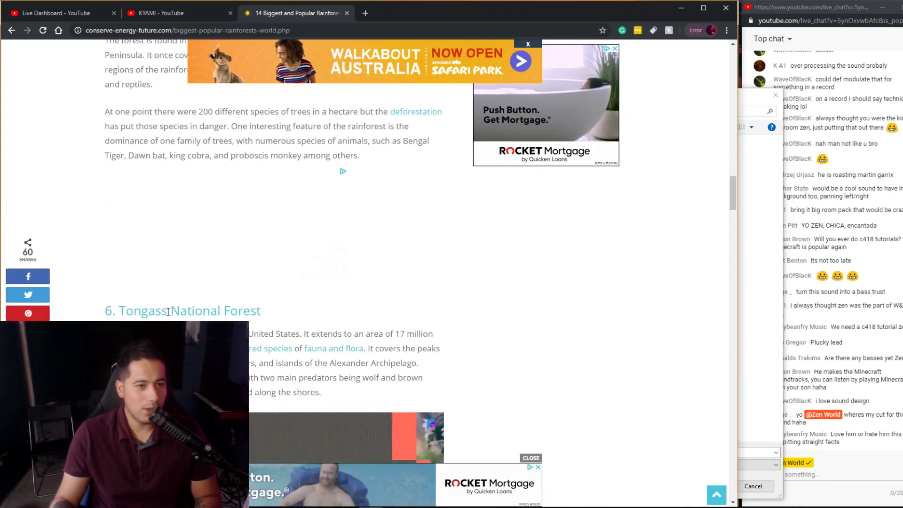
pyautogui.scroll(2, 124, 316)
pyautogui.moveTo(174, 222); pyautogui.dragTo(359, 251)
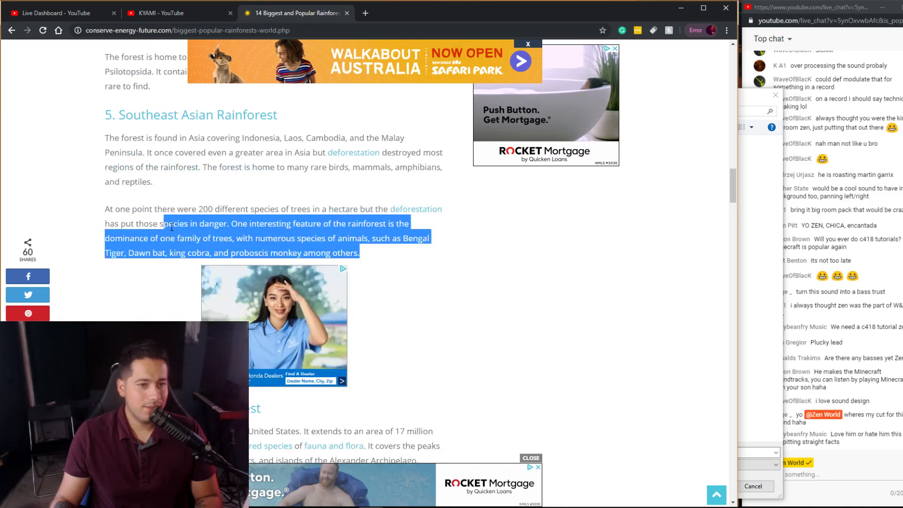
pyautogui.scroll(2, 443, 415)
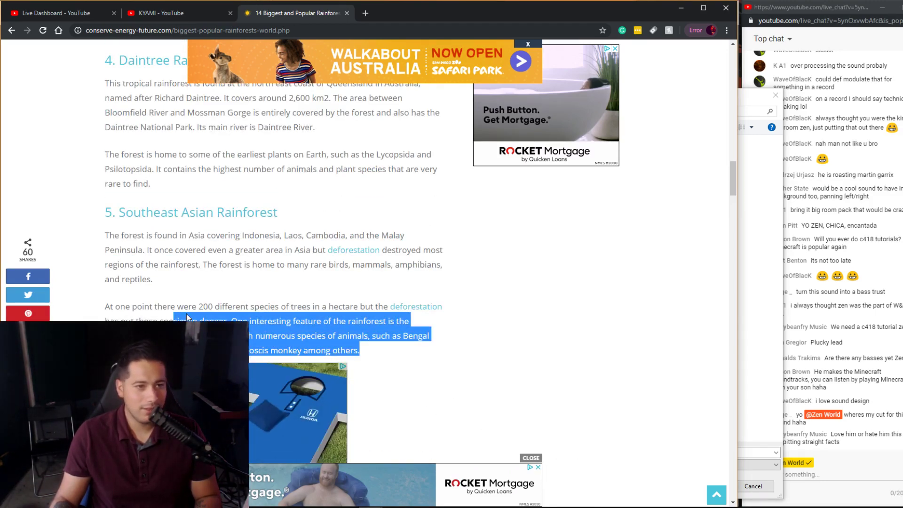
pyautogui.click(266, 306)
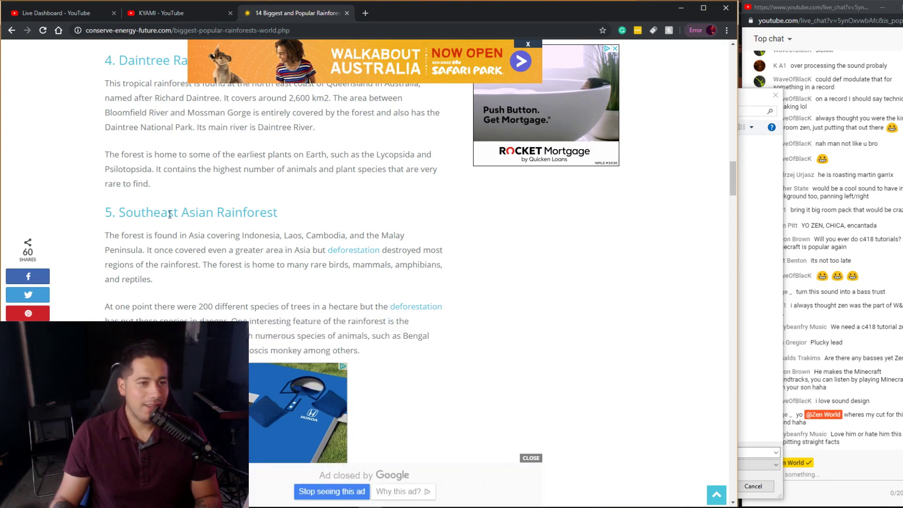
# - Copy the word "Tongass" from the article's heading about the national forest
pyautogui.scroll(-6, 169, 215)
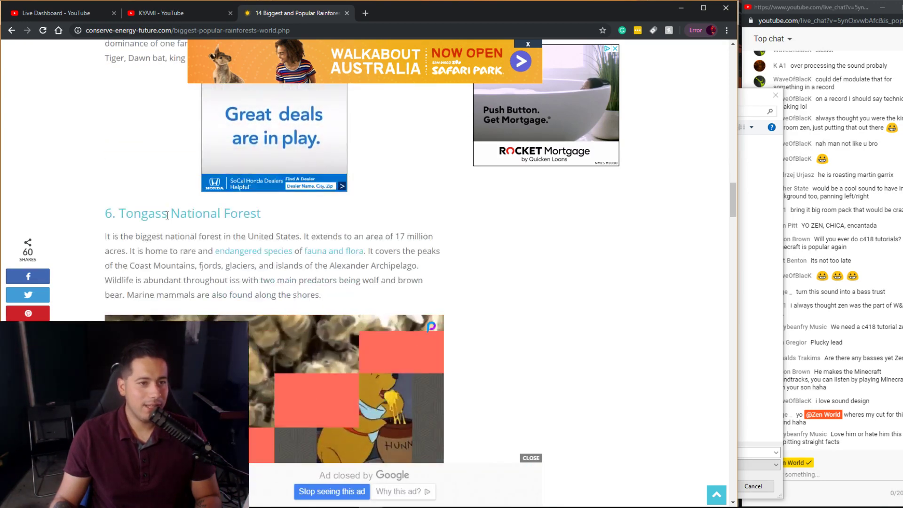
pyautogui.moveTo(167, 215); pyautogui.dragTo(122, 215)
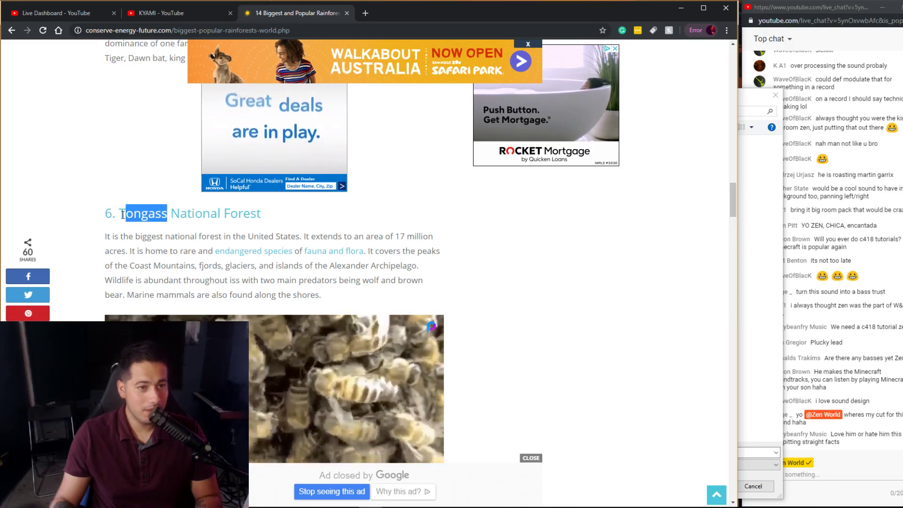
pyautogui.doubleClick(123, 215)
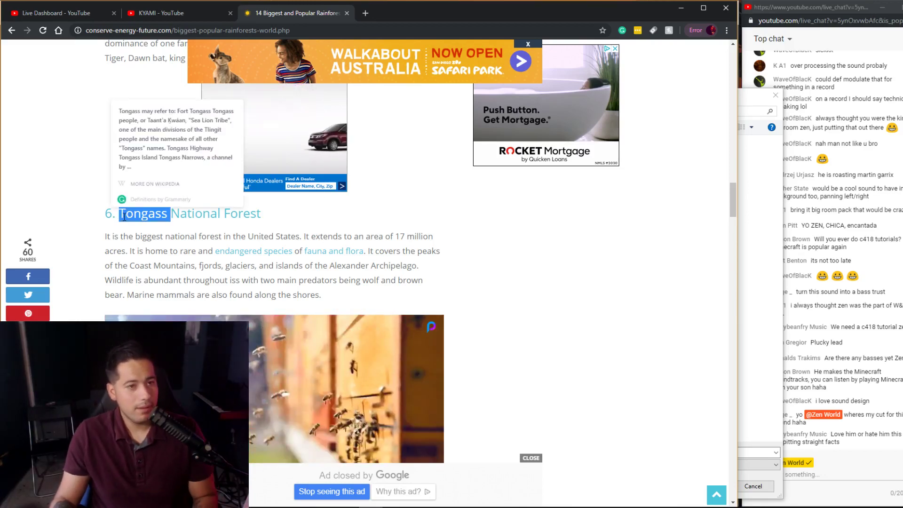
pyautogui.rightClick(179, 215)
pyautogui.click(195, 224)
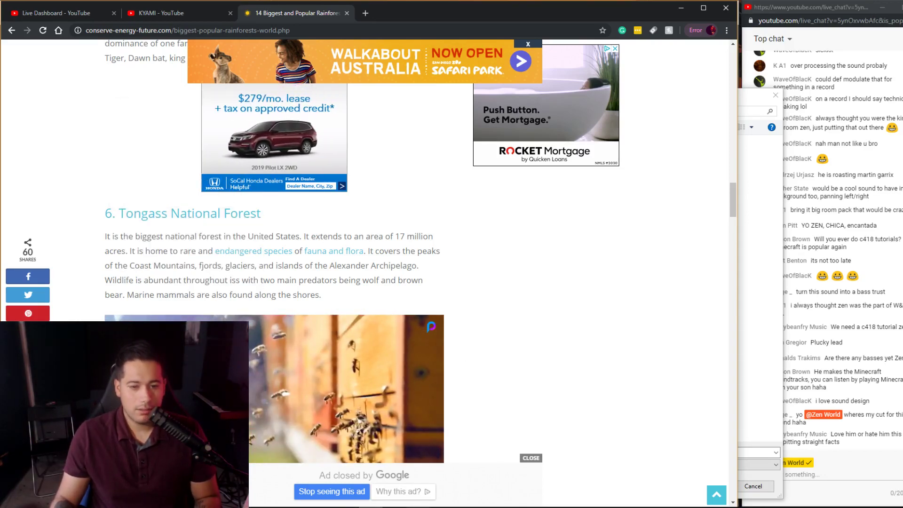
# - Return to the save dialog, save the preset as "PL - Tongass" in the AnjunaDeep folder, and initialize a fresh preset
pyautogui.hotkey('alt', 'Tab')
pyautogui.click(419, 98)
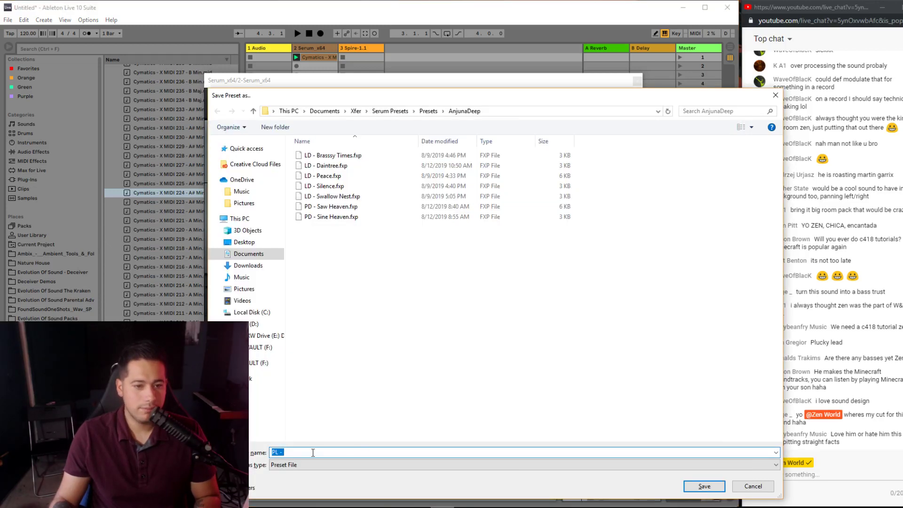
pyautogui.click(704, 486)
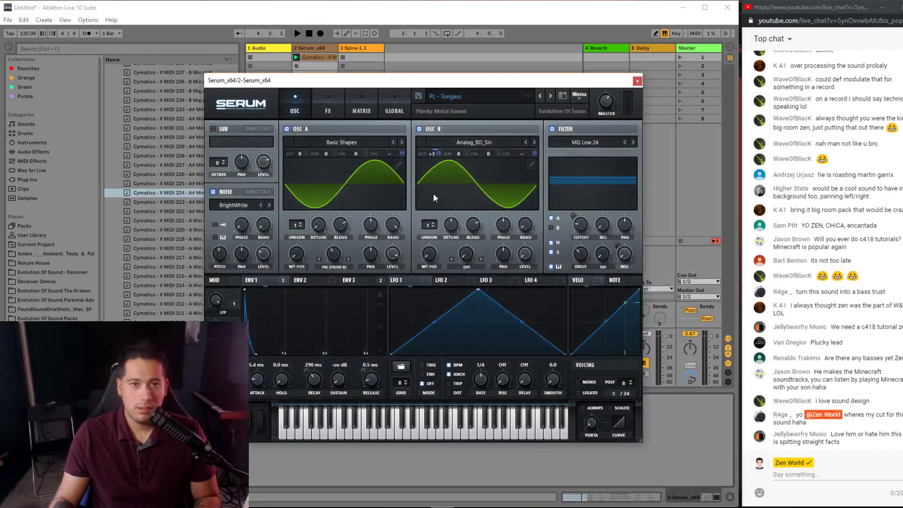
pyautogui.click(578, 96)
pyautogui.click(588, 145)
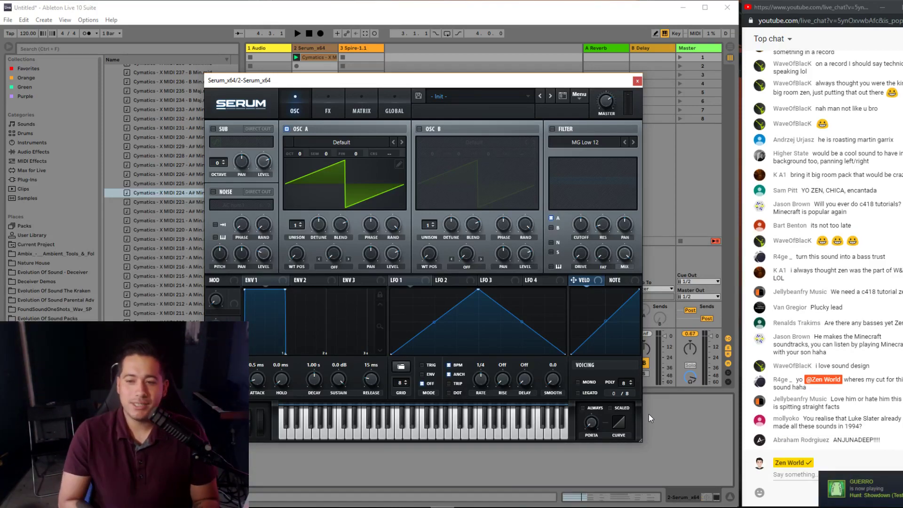
# - Switch to the browser, search Google for "luke slater", and look over the results about the artist
pyautogui.click(358, 506)
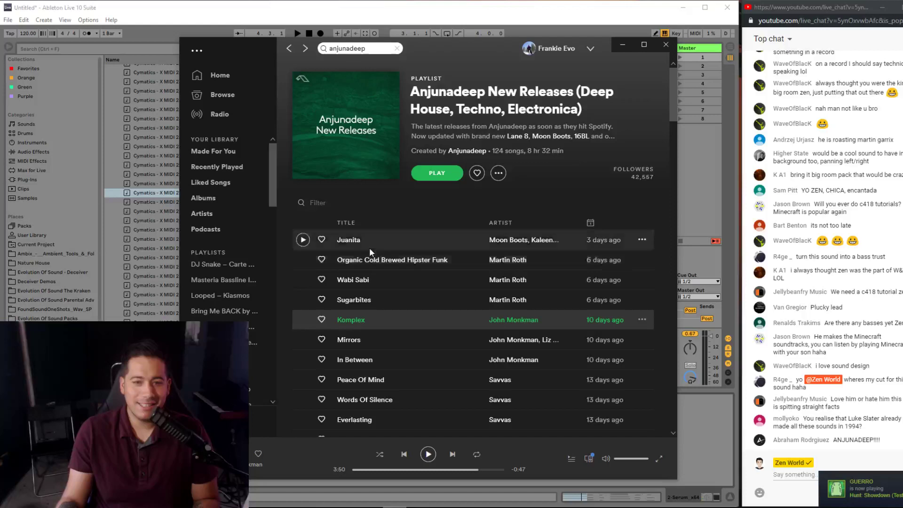
pyautogui.click(352, 492)
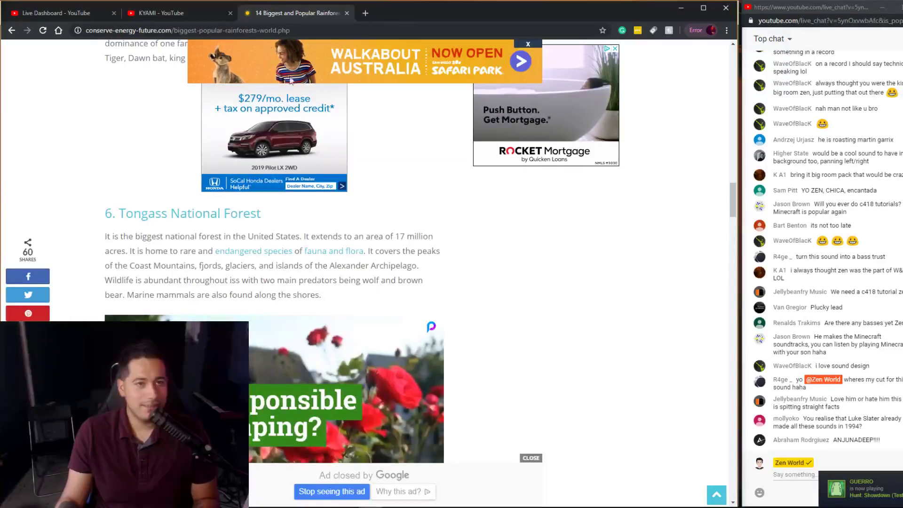
pyautogui.click(268, 30)
pyautogui.write('luke slater')
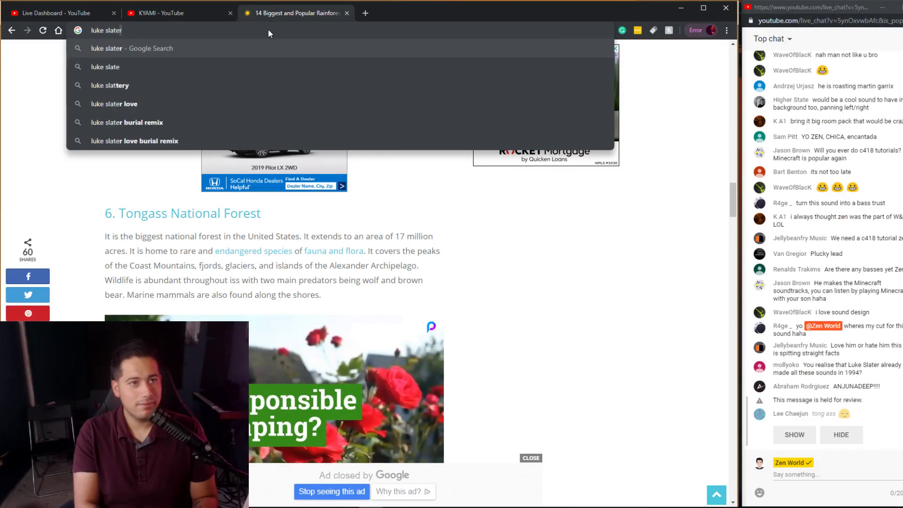
pyautogui.press('Return')
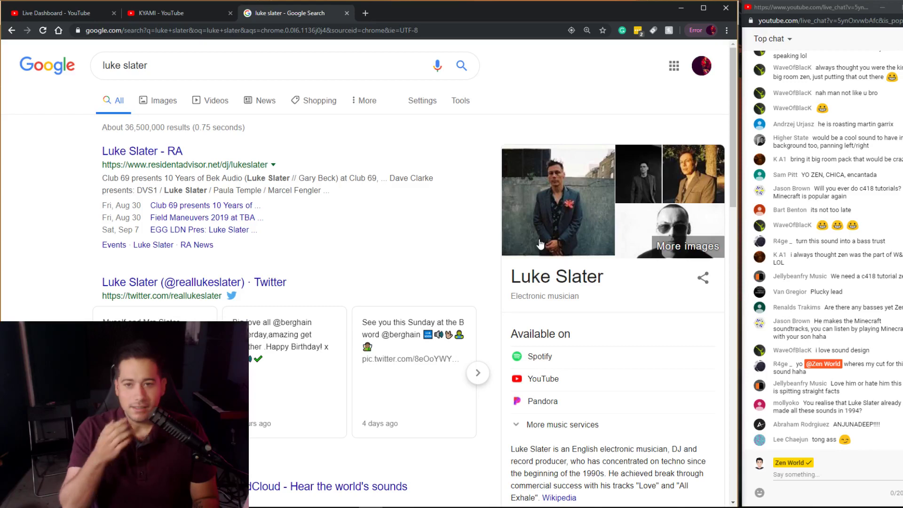
pyautogui.scroll(-3, 380, 431)
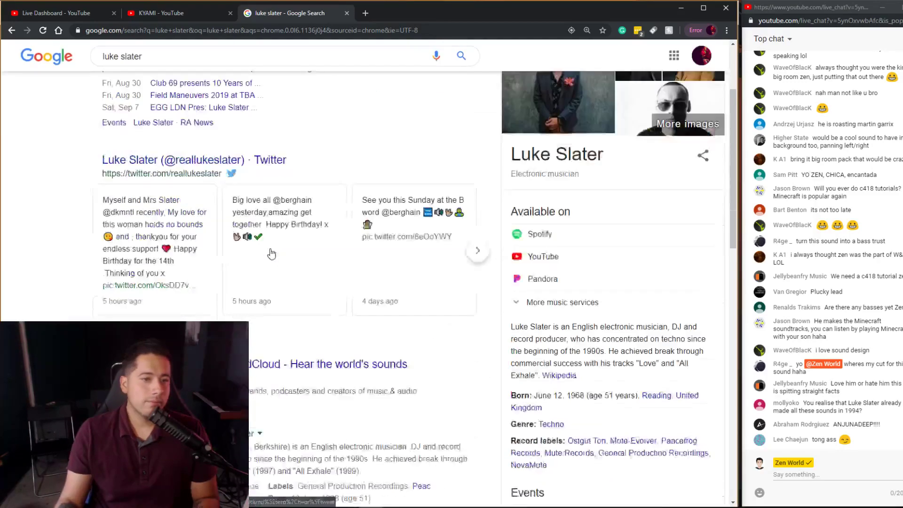
# - Switch to Spotify, search for "luke slater", and open the artist's page
pyautogui.hotkey('alt', 'Tab')
pyautogui.click(284, 46)
pyautogui.write('luke slater')
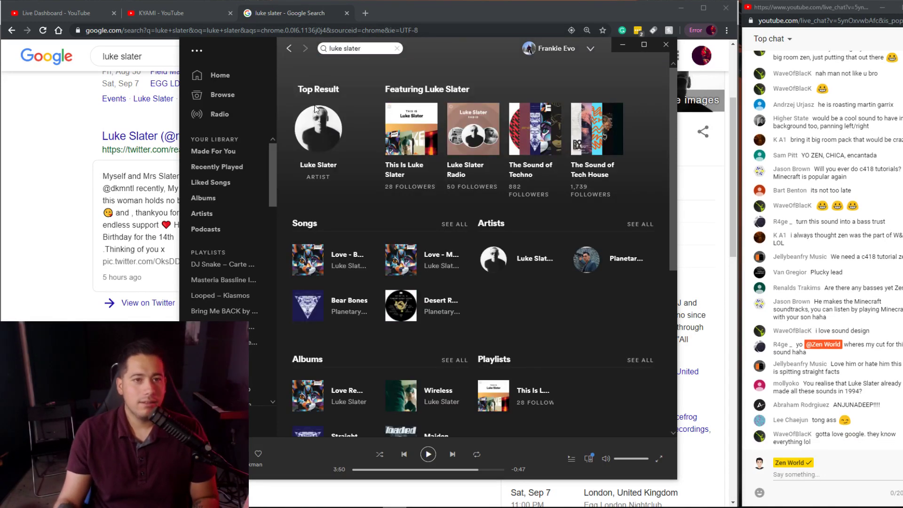
pyautogui.click(327, 165)
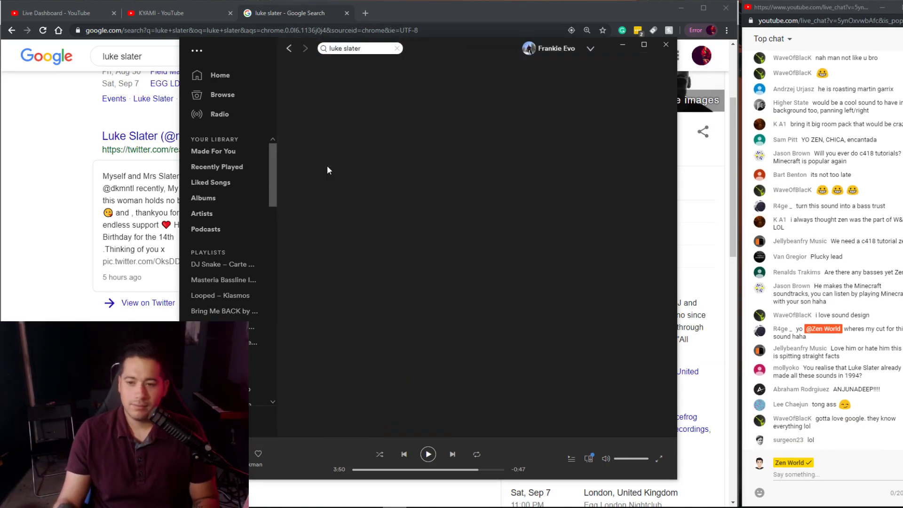
# - Preview several of the artist's popular tracks, including "Bolt Up", jumping ahead within them
pyautogui.click(321, 311)
pyautogui.click(328, 348)
pyautogui.click(385, 470)
pyautogui.scroll(-1, 477, 379)
pyautogui.click(322, 320)
pyautogui.click(404, 470)
pyautogui.scroll(-2, 393, 337)
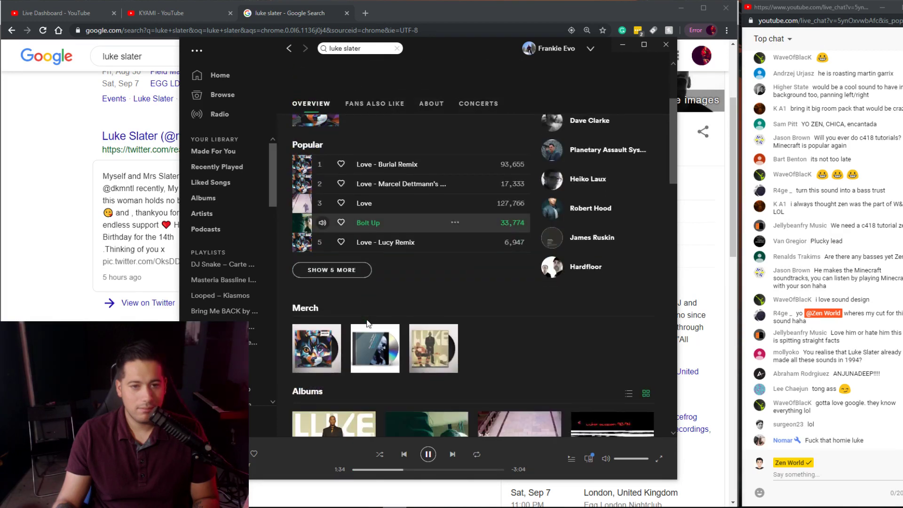
# - Expand the popular songs list and preview "I Can Complete You" from partway through the track
pyautogui.click(338, 325)
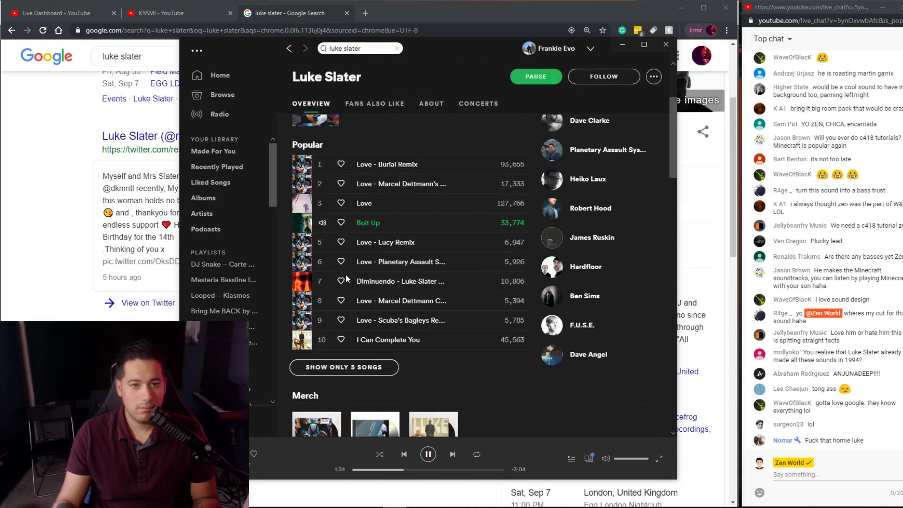
pyautogui.click(322, 340)
pyautogui.click(418, 469)
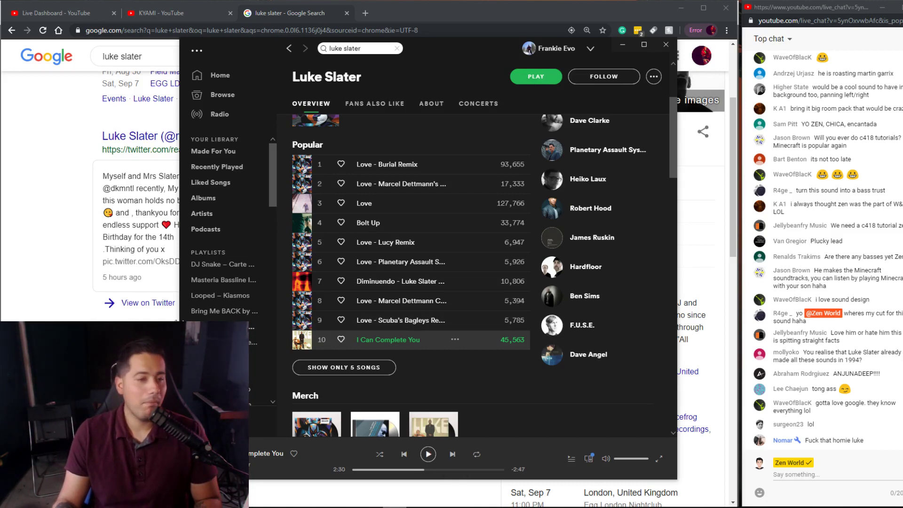
pyautogui.hotkey('alt', 'Tab')
pyautogui.hotkey('alt', 'Tab')
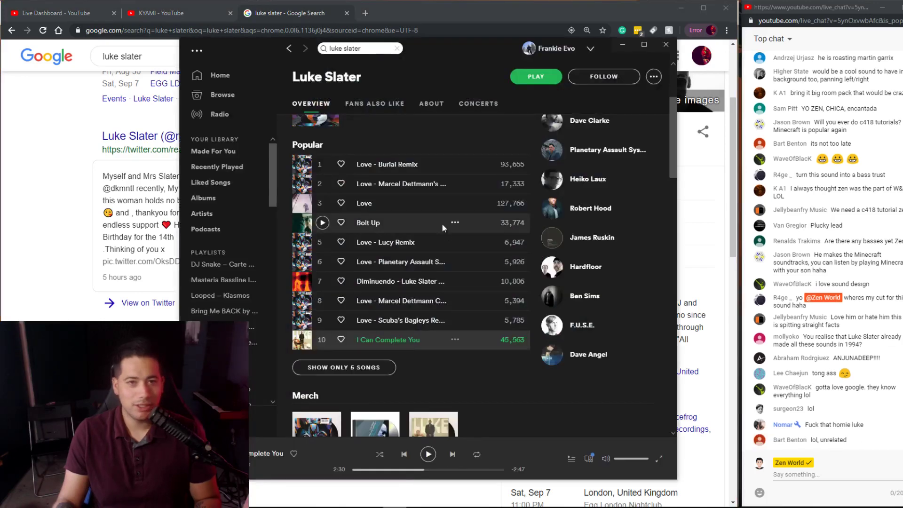
# - Search Spotify for "ANJUNADEEP", open the "Anjunadeep New Releases" playlist, and play the track "Mirrors"
pyautogui.click(289, 47)
pyautogui.write('ANJUNADEEP')
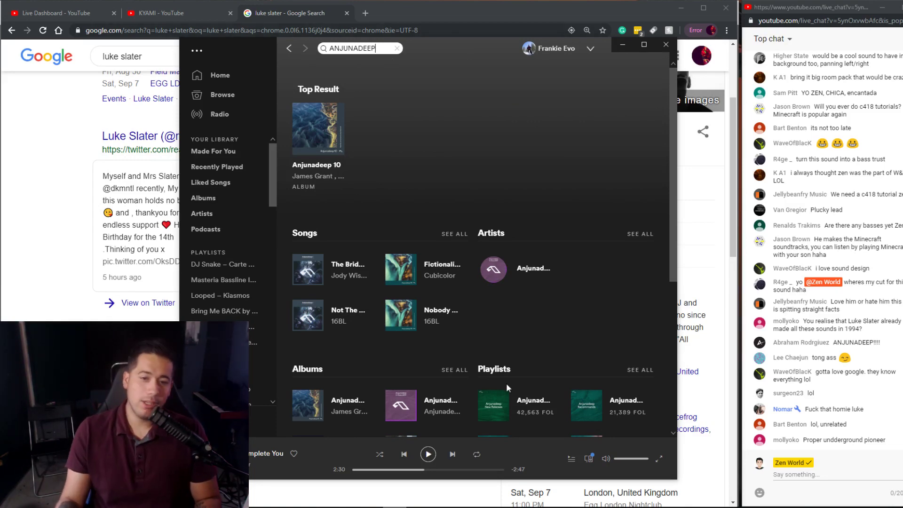
pyautogui.click(498, 403)
pyautogui.scroll(-1, 320, 291)
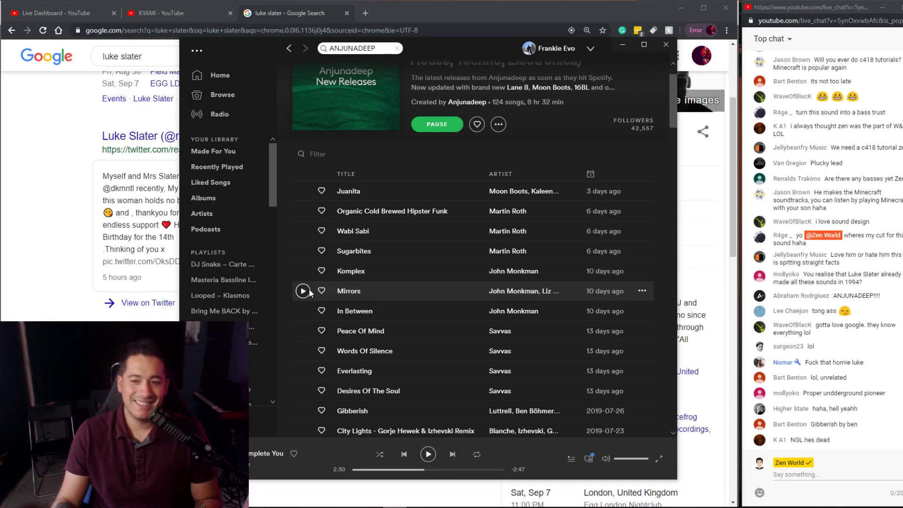
pyautogui.click(308, 291)
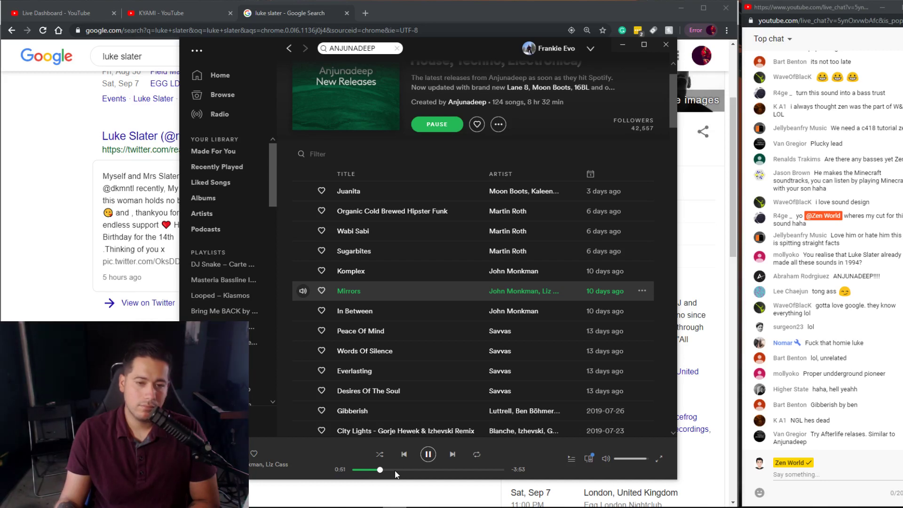
# - Preview different sections of "Mirrors" by jumping around within the track
pyautogui.click(647, 462)
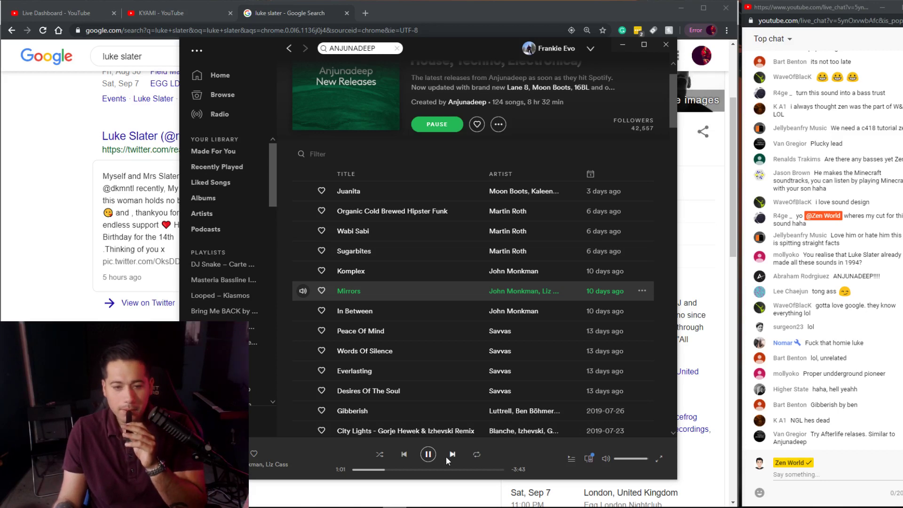
pyautogui.click(394, 470)
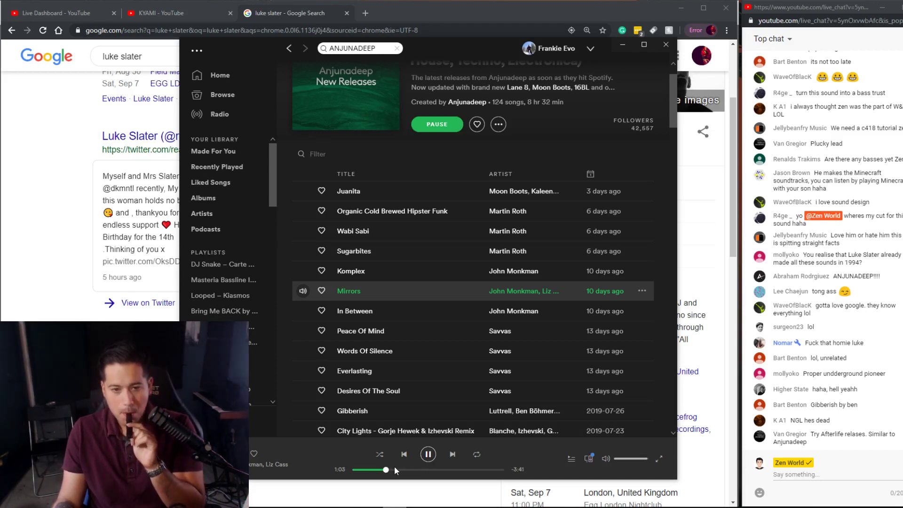
pyautogui.click(422, 469)
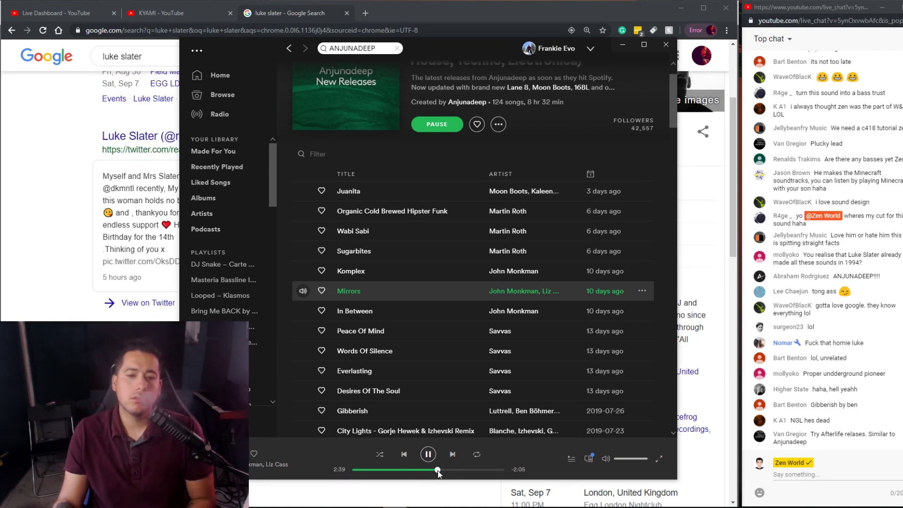
pyautogui.click(459, 469)
pyautogui.click(472, 469)
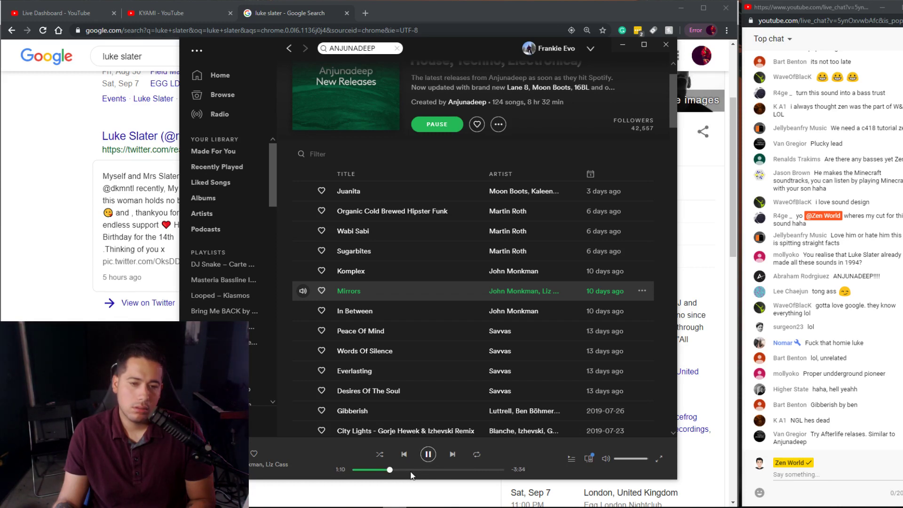
# - Switch to Ableton Live, audition the AnjunaDeep preset "PD - Sine Heaven" in Serum, and reset the synth to the init preset
pyautogui.hotkey('alt', 'Tab')
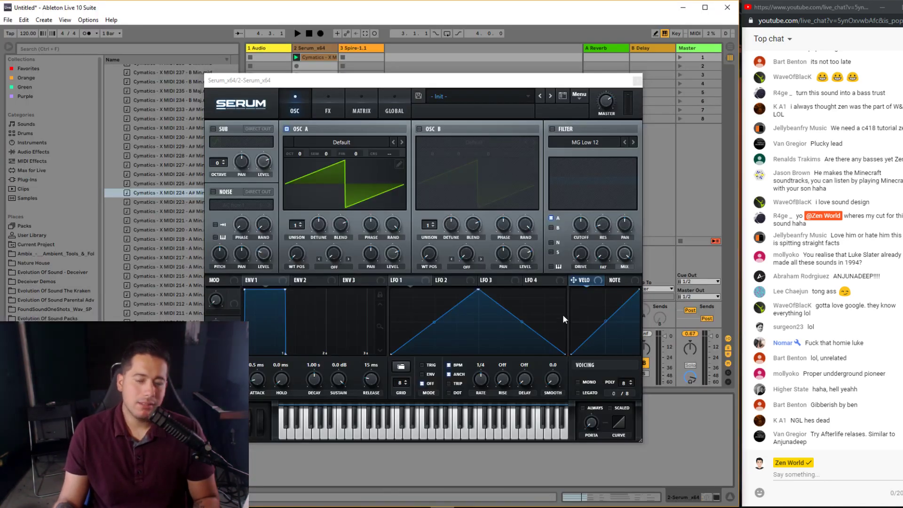
pyautogui.click(457, 97)
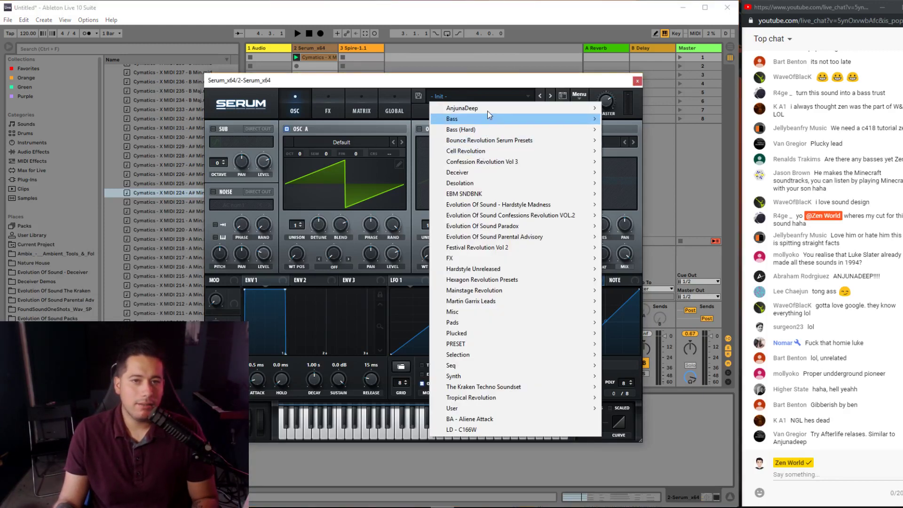
pyautogui.moveTo(487, 109)
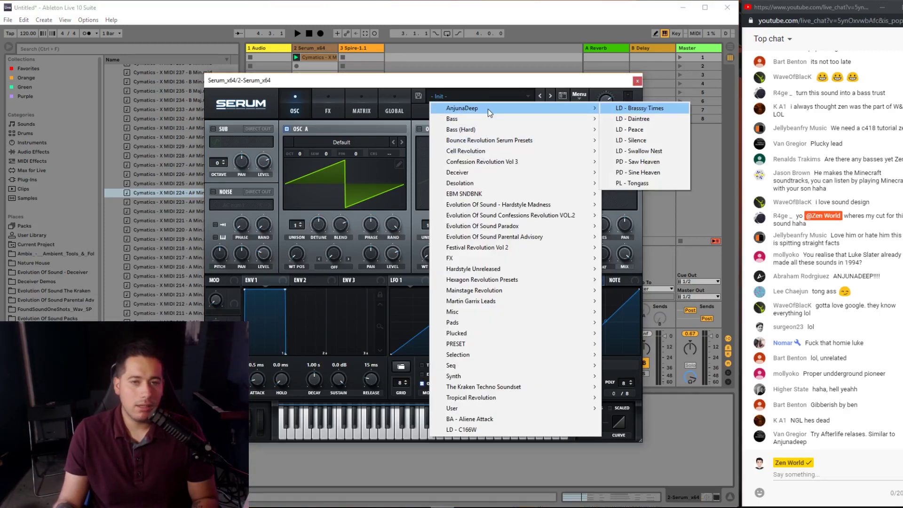
pyautogui.click(639, 173)
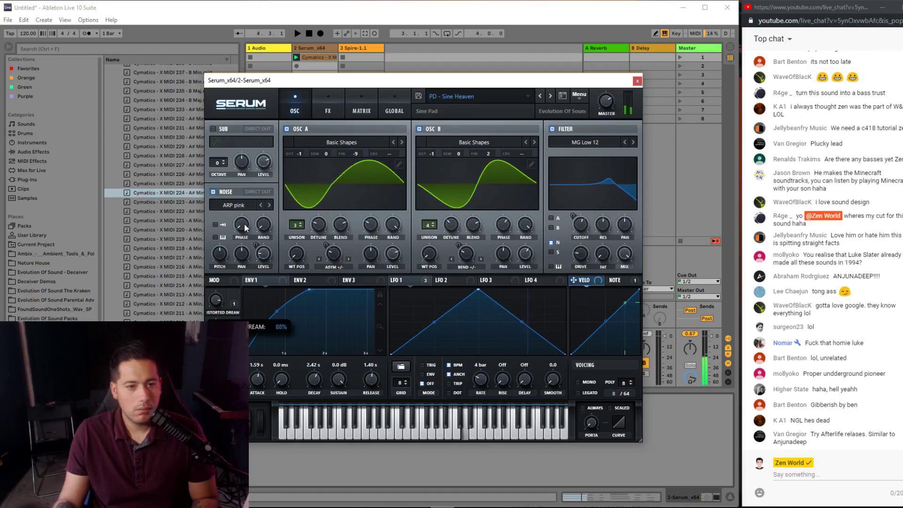
pyautogui.click(579, 94)
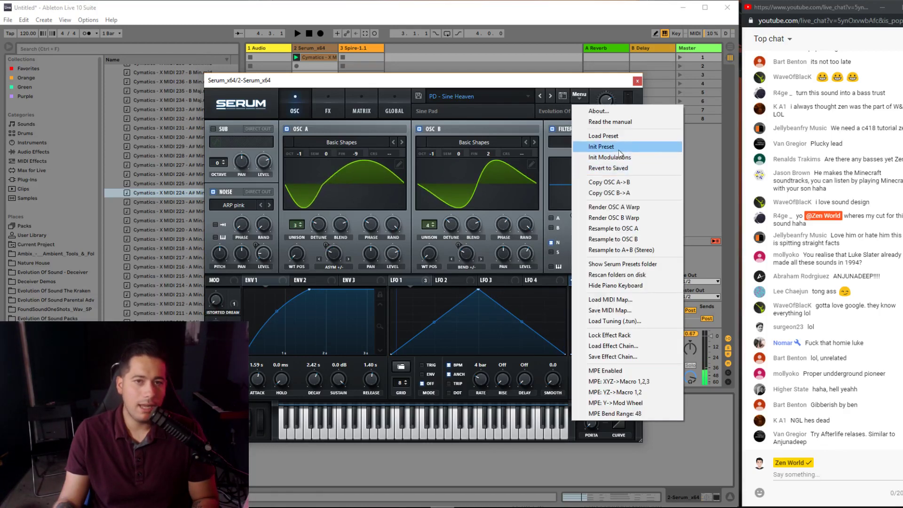
pyautogui.click(607, 147)
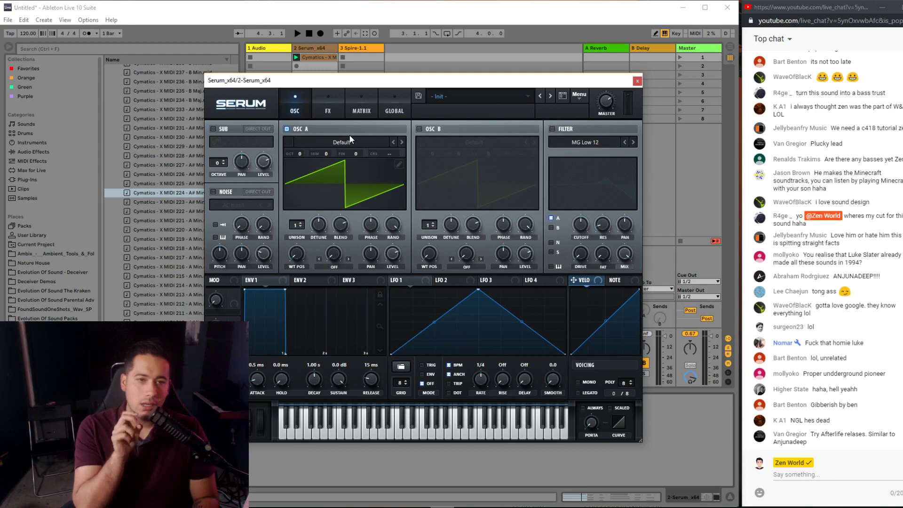
# - Enable oscillator B, set the warp mode of both oscillators to PWM, and raise both PWM amounts until the waveforms narrow about equally
pyautogui.click(419, 129)
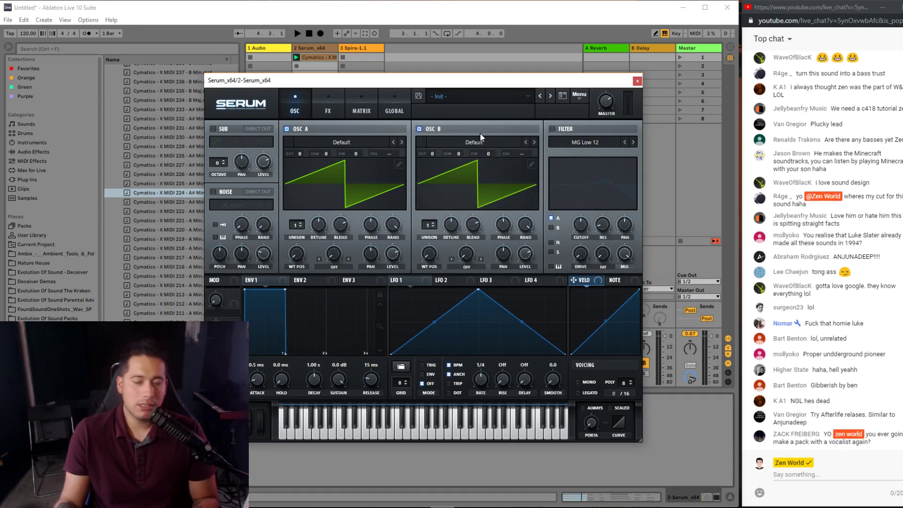
pyautogui.click(334, 267)
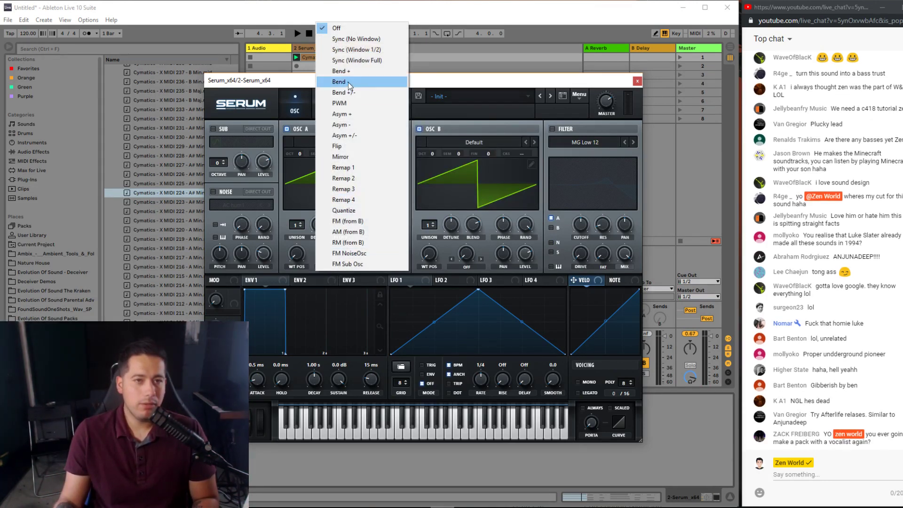
pyautogui.click(346, 102)
pyautogui.click(466, 266)
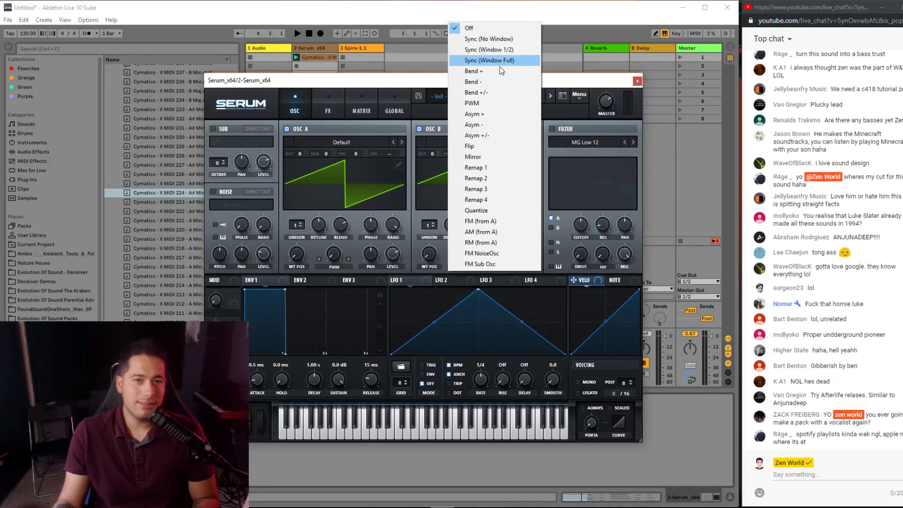
pyautogui.click(487, 103)
pyautogui.moveTo(334, 254); pyautogui.dragTo(349, 211)
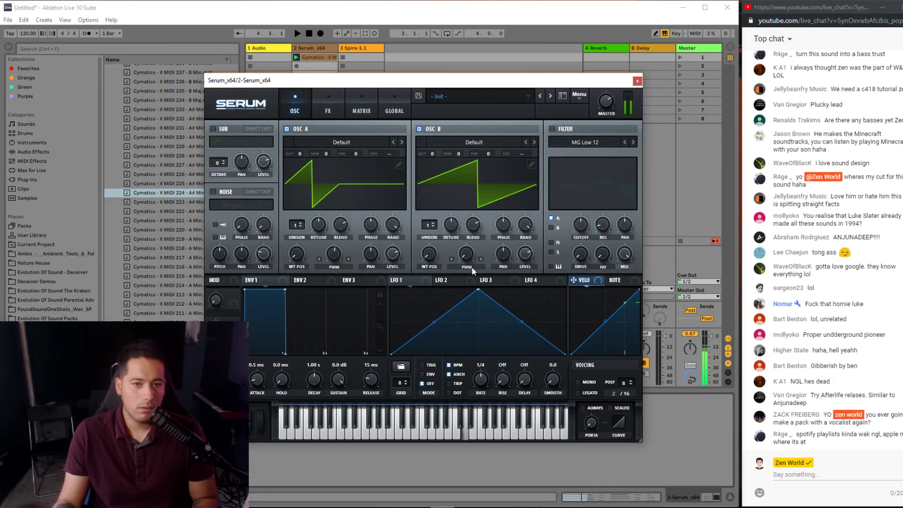
pyautogui.moveTo(472, 268); pyautogui.dragTo(477, 218)
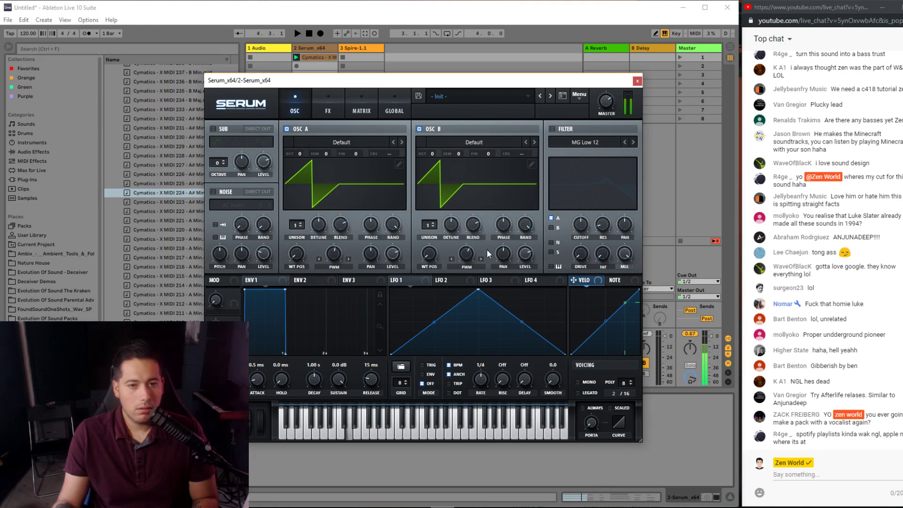
# - Set envelope 1's attack to about 383 ms and its release to about 307 ms
pyautogui.moveTo(260, 379); pyautogui.dragTo(261, 374)
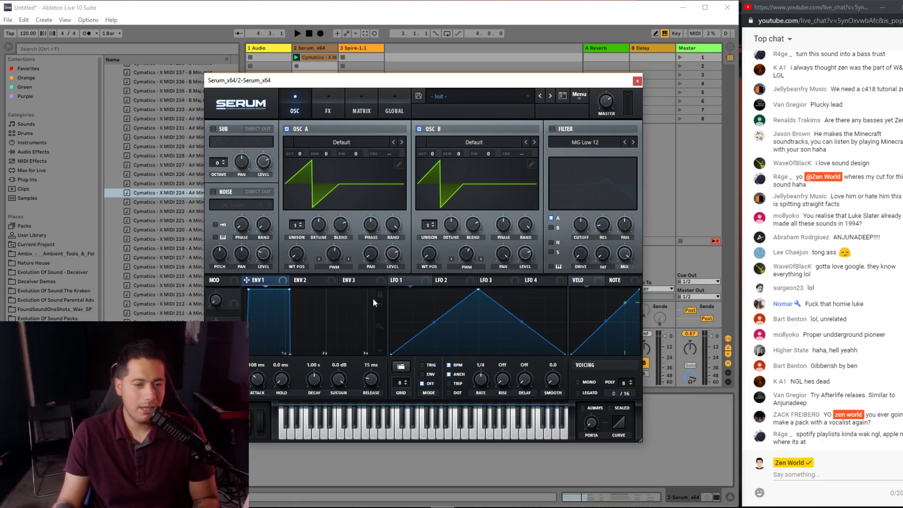
pyautogui.moveTo(371, 380); pyautogui.dragTo(378, 372)
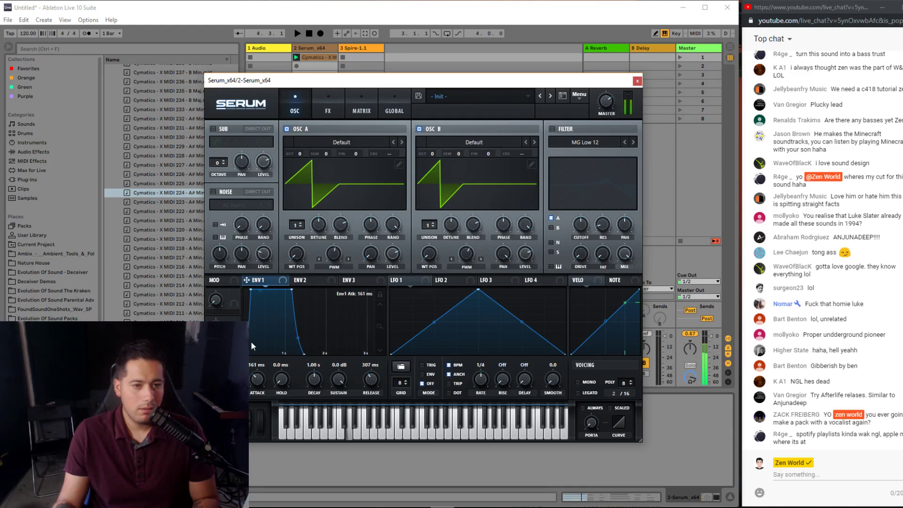
pyautogui.moveTo(257, 378); pyautogui.dragTo(262, 377)
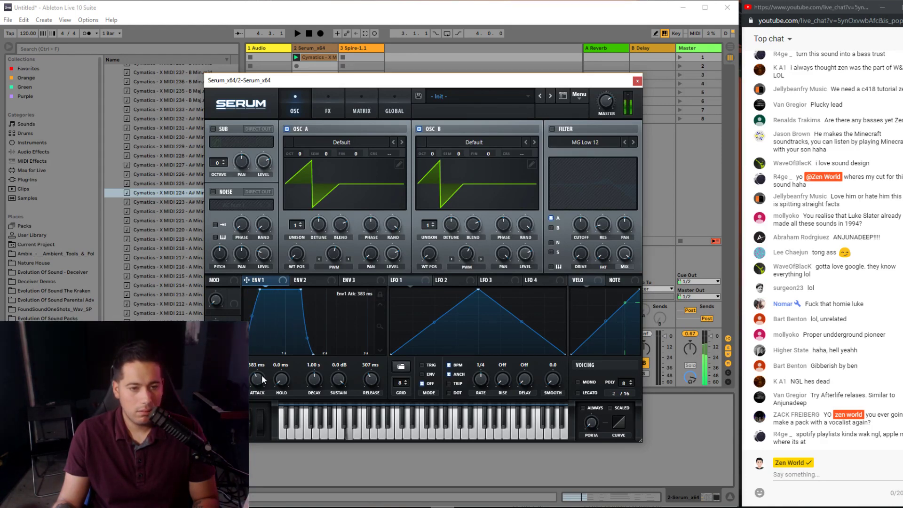
# - Try "Cymatics - X MIDI 221 - A Min.mid" in the Serum track's first clip slot, and replace it with "Cymatics - X MIDI 220 - A Min.mid"
pyautogui.moveTo(274, 87); pyautogui.dragTo(373, 106)
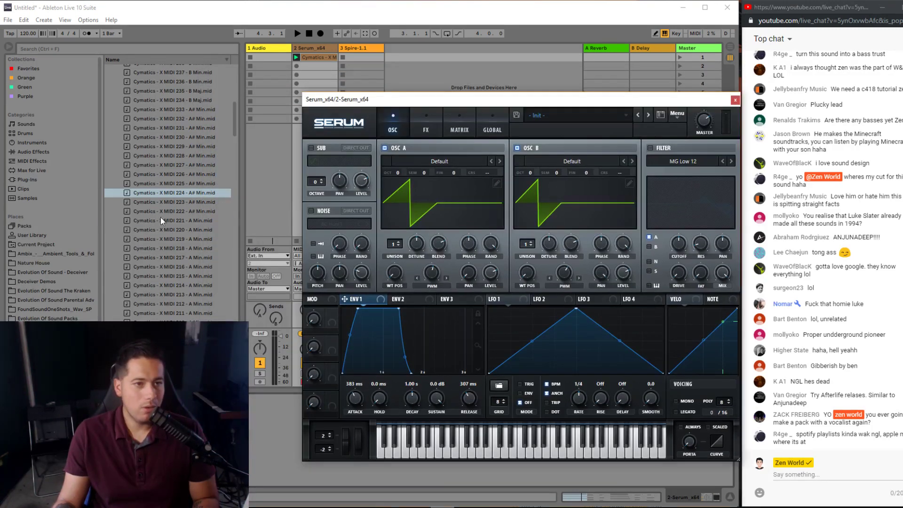
pyautogui.click(308, 59)
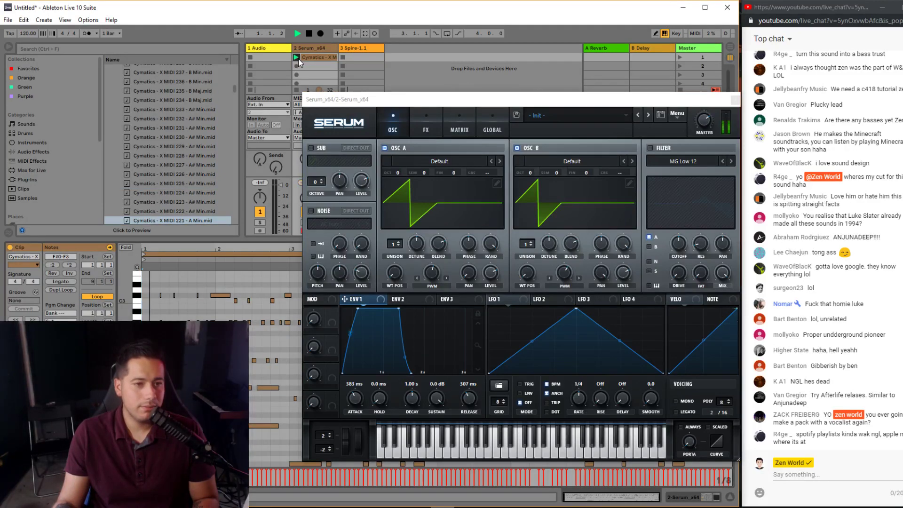
pyautogui.scroll(-3, 159, 195)
pyautogui.moveTo(160, 180); pyautogui.dragTo(312, 57)
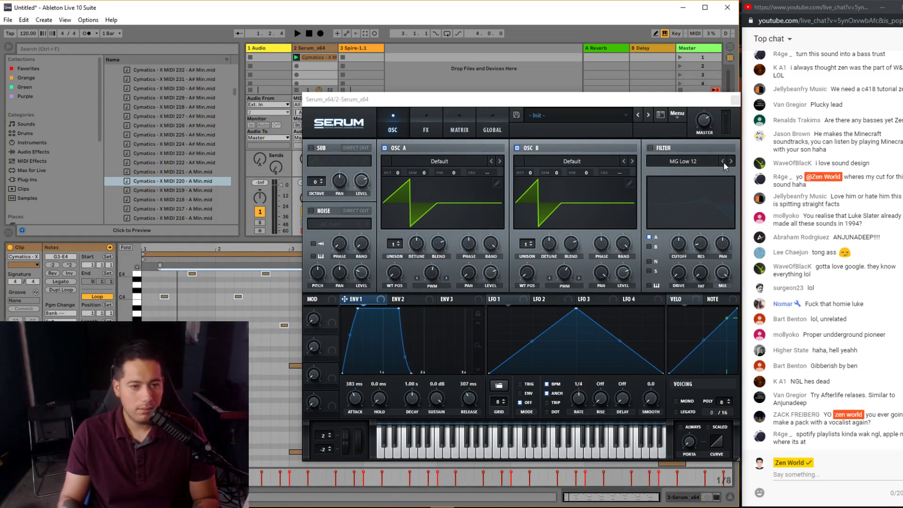
# - Remove the clip's upper melody notes and lengthen the remaining notes in bars 1 to 6 so they fill the gaps
pyautogui.moveTo(538, 96); pyautogui.dragTo(791, 360)
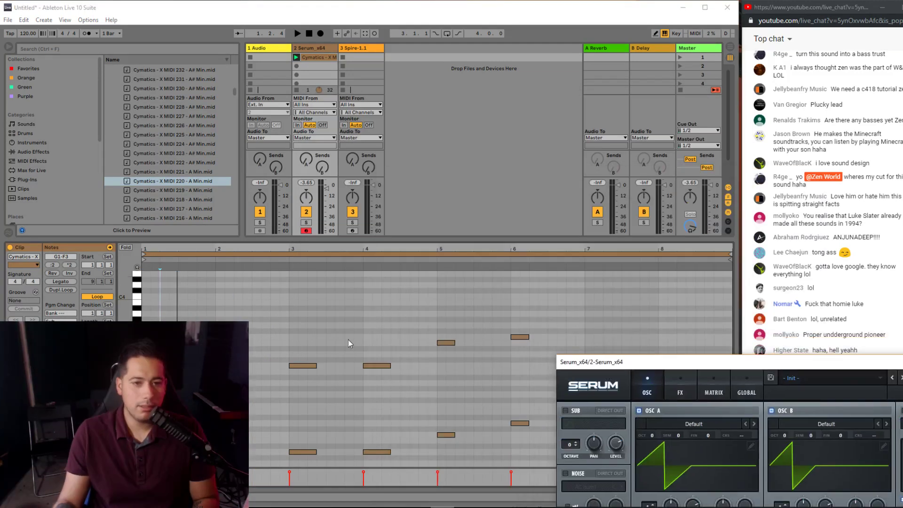
pyautogui.scroll(-2, 393, 349)
pyautogui.moveTo(159, 304); pyautogui.dragTo(206, 304)
pyautogui.click(226, 297)
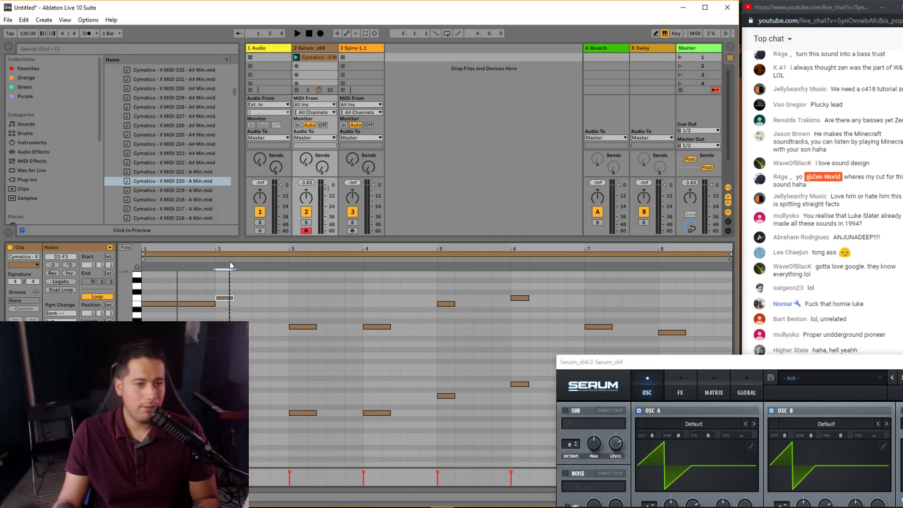
pyautogui.moveTo(232, 297); pyautogui.dragTo(511, 317)
pyautogui.moveTo(515, 407); pyautogui.dragTo(584, 299)
# - Play the clip, enlarge the note editor, and stretch the notes in bars 7 and 8 to full bar length
pyautogui.press('space')
pyautogui.moveTo(630, 239); pyautogui.dragTo(630, 151)
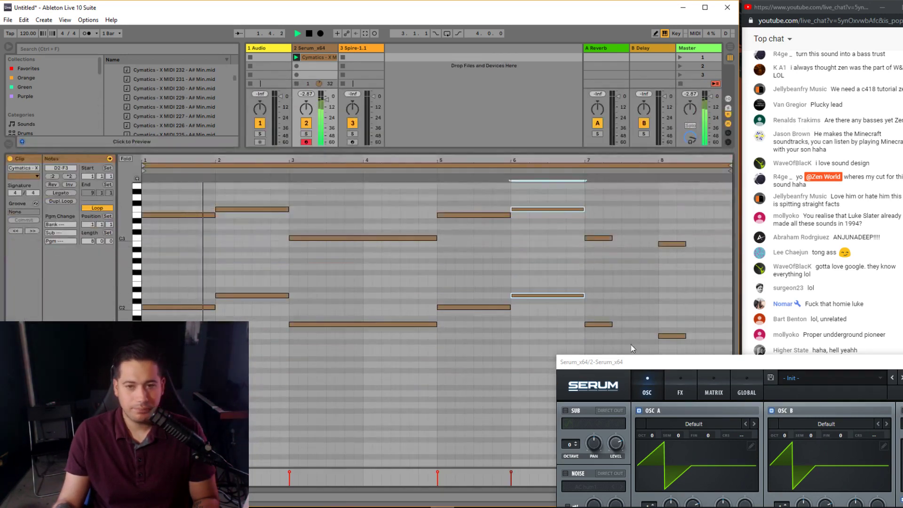
pyautogui.moveTo(622, 228); pyautogui.dragTo(588, 346)
pyautogui.moveTo(613, 237); pyautogui.dragTo(732, 336)
# - Bring Serum's window back over the clip, enable the MG Low 12 filter for both oscillators, and adjust its cutoff
pyautogui.moveTo(768, 367); pyautogui.dragTo(395, 107)
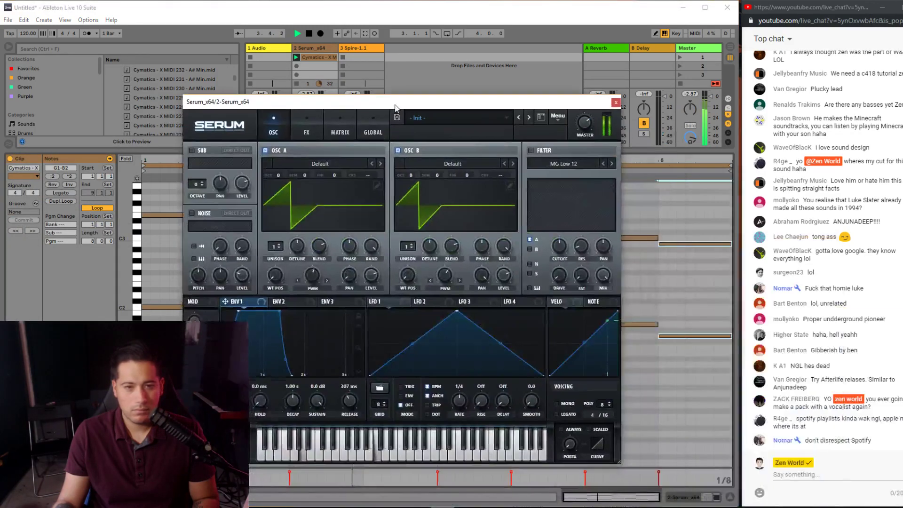
pyautogui.click(531, 150)
pyautogui.moveTo(559, 246); pyautogui.dragTo(558, 245)
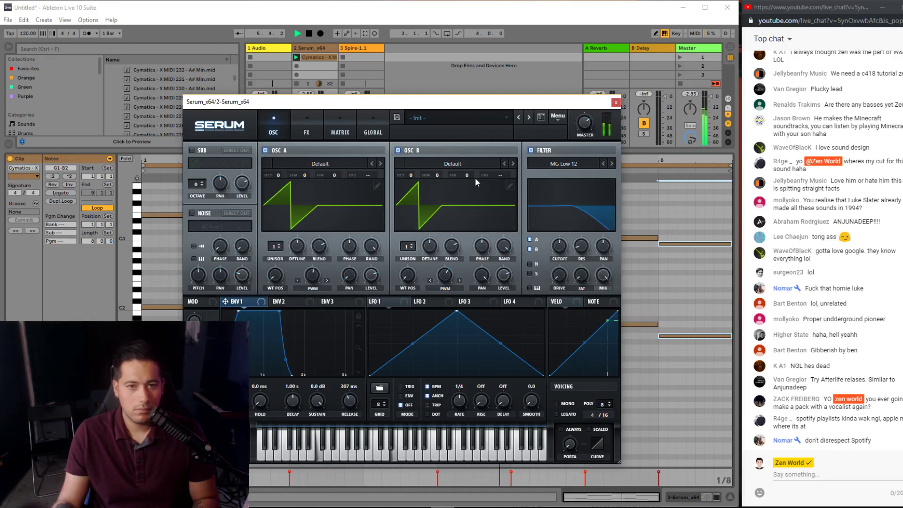
# - Set oscillator B's fine tuning to 5, open up the filter cutoff, and stop playback
pyautogui.moveTo(475, 179); pyautogui.dragTo(472, 171)
pyautogui.moveTo(555, 246); pyautogui.dragTo(560, 217)
pyautogui.press('space')
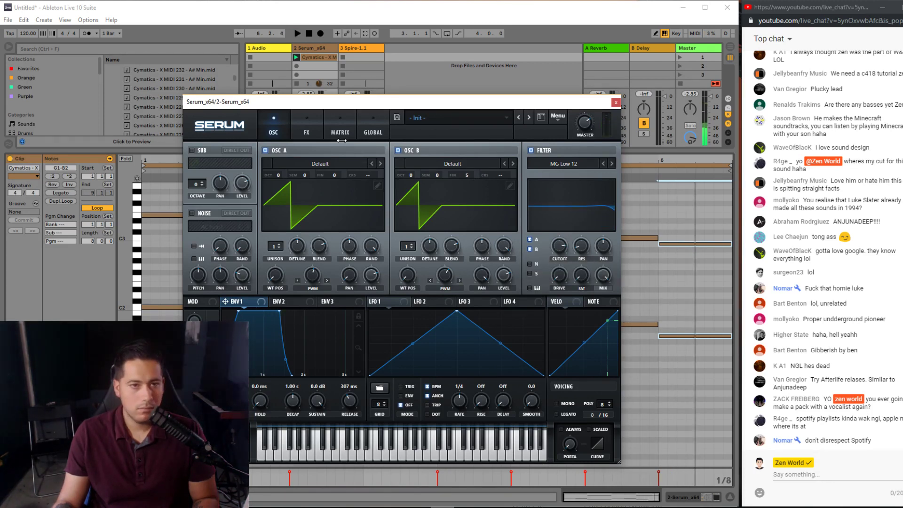
# - Enable the Hall reverb with its mix at about 35% and readjust the filter cutoff while the clip plays
pyautogui.click(306, 133)
pyautogui.click(195, 254)
pyautogui.press('space')
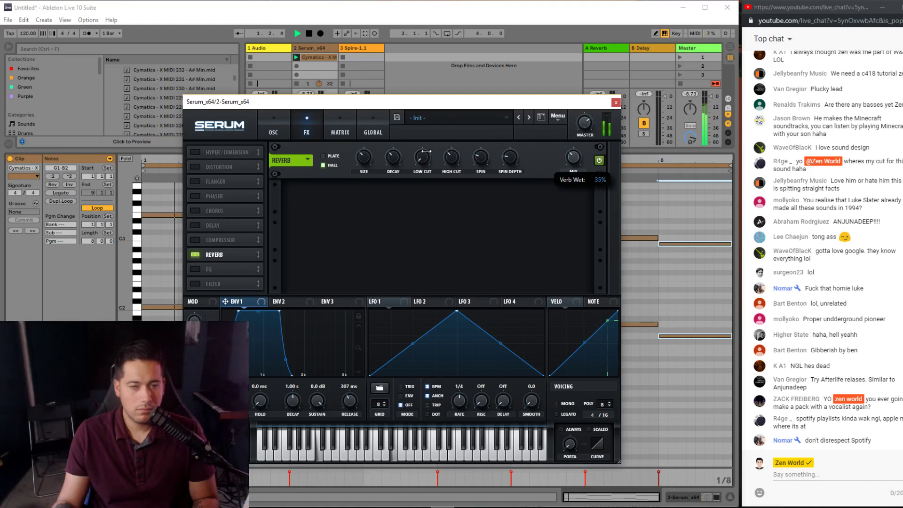
pyautogui.click(273, 129)
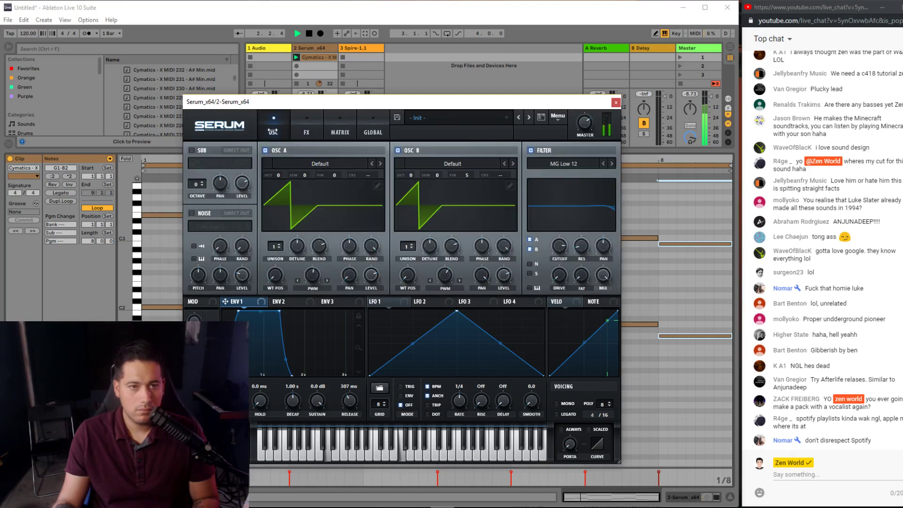
pyautogui.moveTo(562, 246); pyautogui.dragTo(561, 247)
pyautogui.click(307, 133)
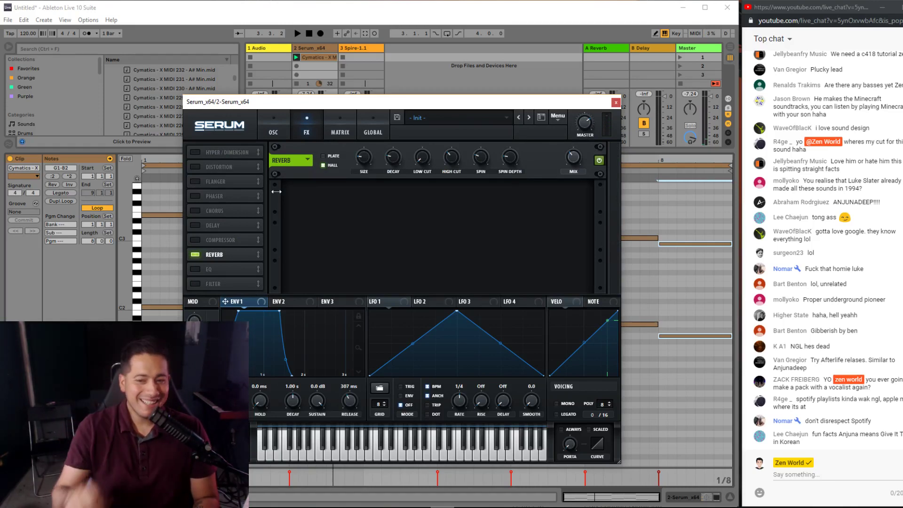
# - Switch to the browser and search Google for "ANJUNA KOREAN"
pyautogui.hotkey('alt', 'Tab')
pyautogui.press('/')
pyautogui.write('ANJUNA KOREAN')
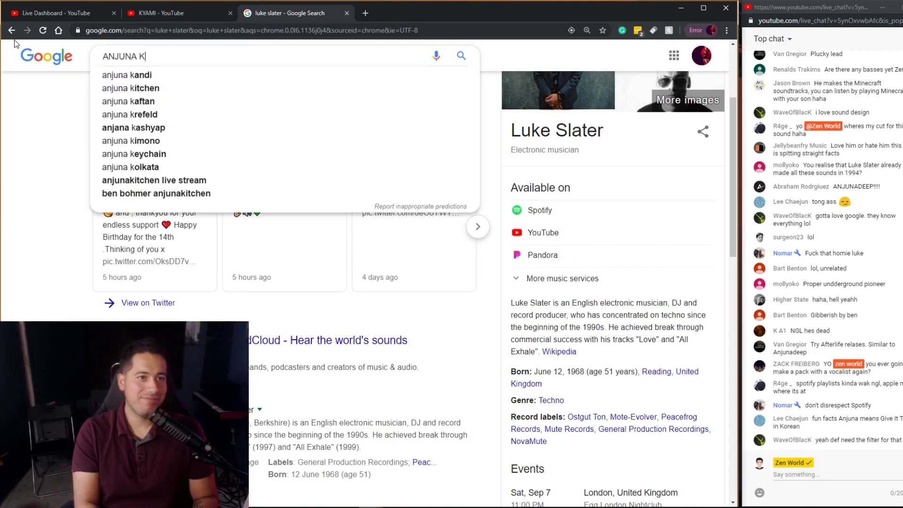
pyautogui.press('Return')
pyautogui.press('/')
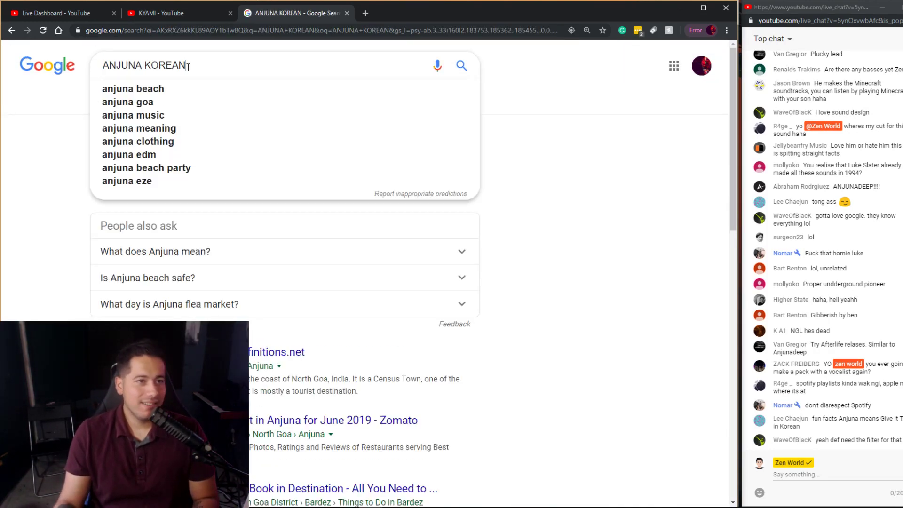
# - Search Google for "anjuna meaning in korean", and refine the query by adding "LANGUAGE"
pyautogui.hotkey('ctrl', 'a')
pyautogui.write('anjuna meaning')
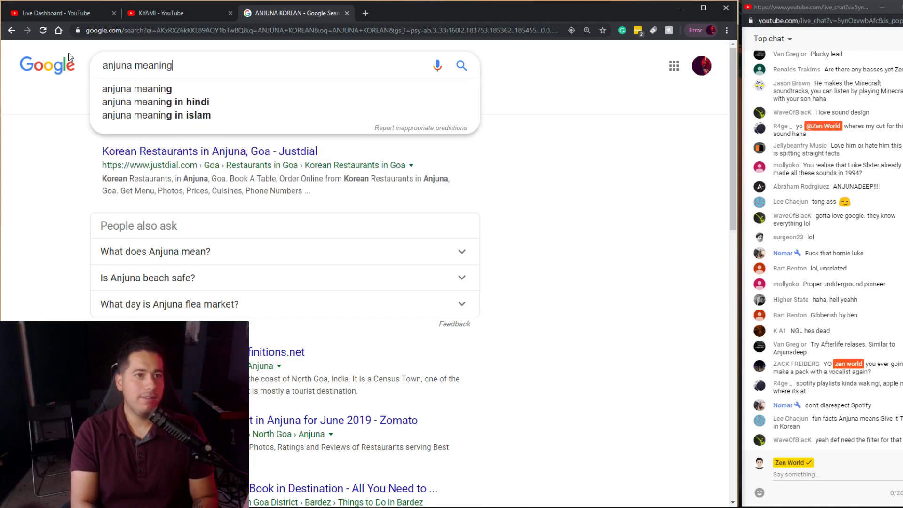
pyautogui.write(' in korean')
pyautogui.press('Return')
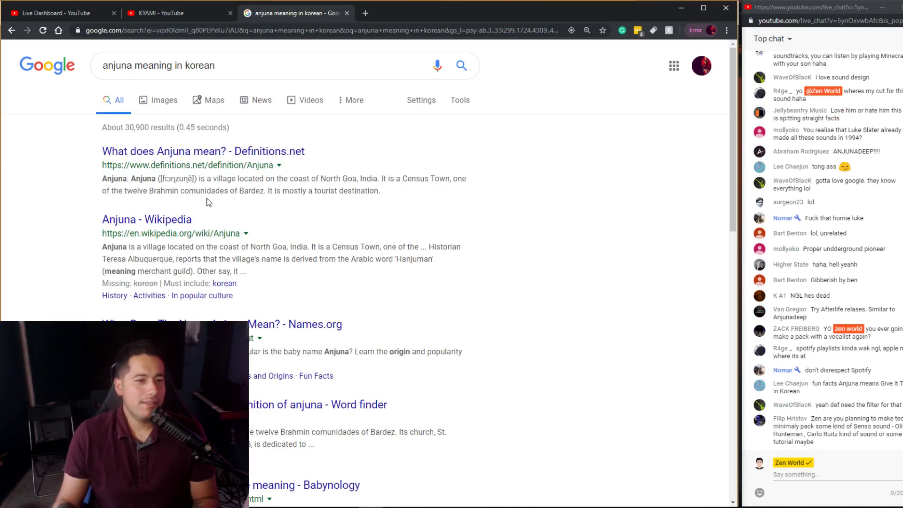
pyautogui.click(240, 66)
pyautogui.write('LANGUAGE')
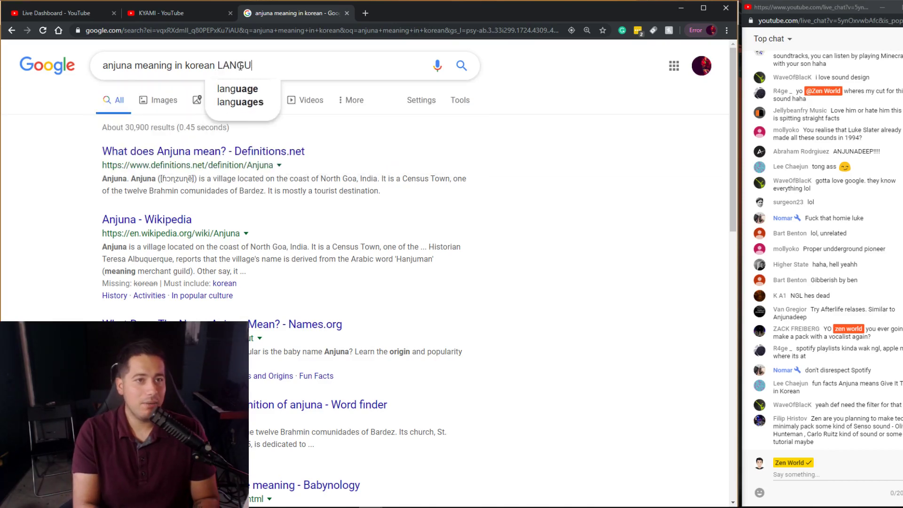
pyautogui.press('Return')
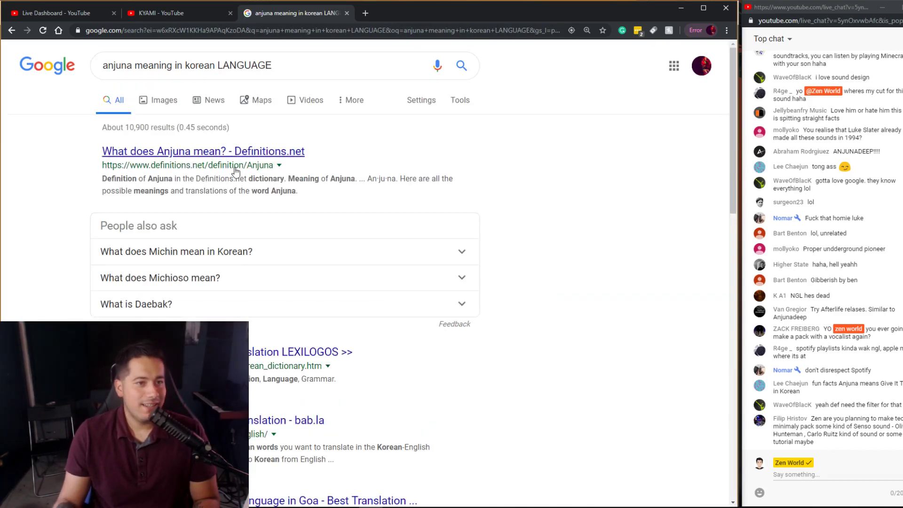
# - Check the related questions and bab.la's Korean-English dictionary for the meaning of Anjuna, and return to the Google query
pyautogui.click(212, 256)
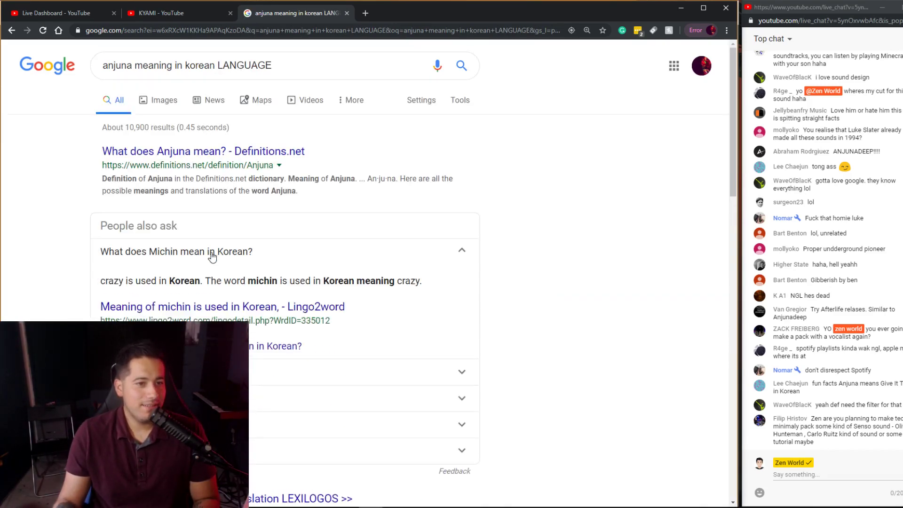
pyautogui.click(213, 257)
pyautogui.scroll(-2, 252, 221)
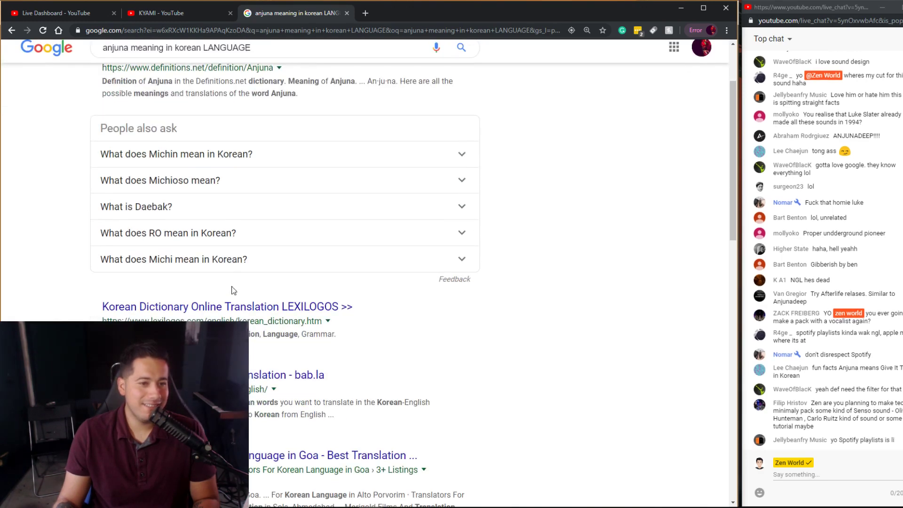
pyautogui.scroll(-3, 250, 308)
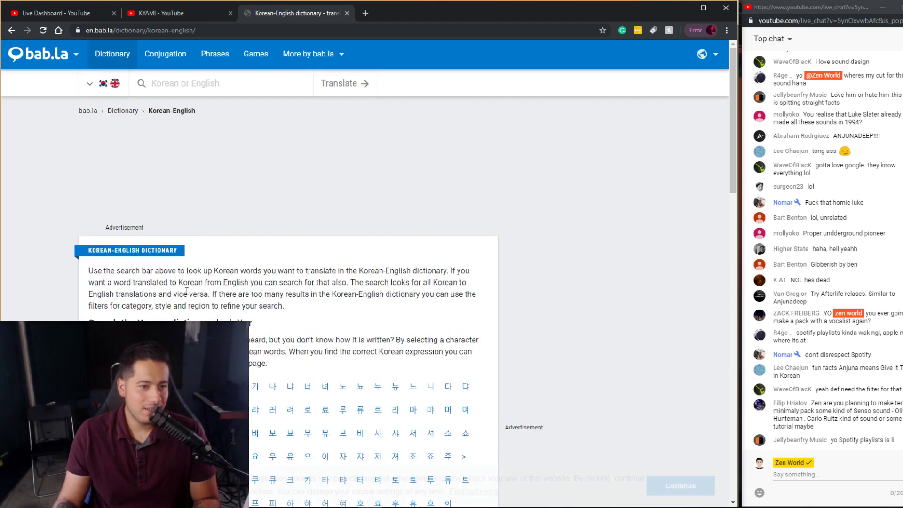
pyautogui.scroll(-5, 187, 296)
pyautogui.scroll(6, 187, 295)
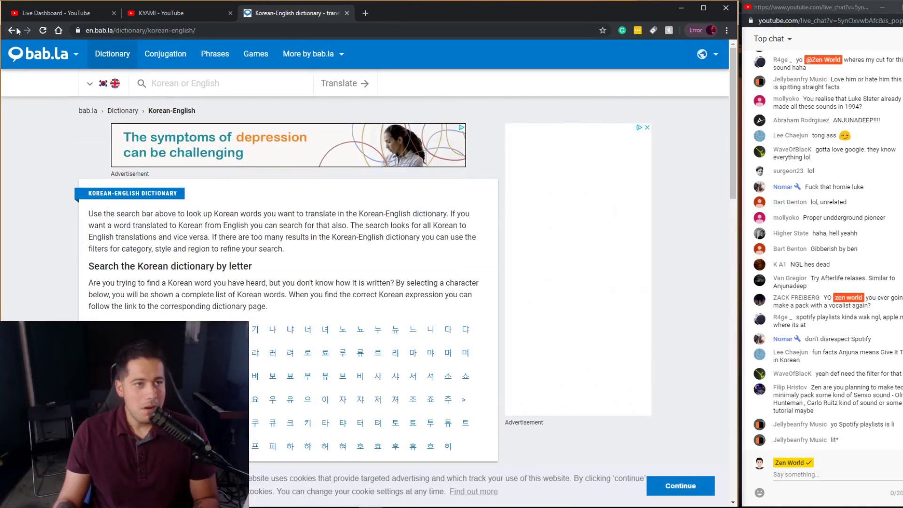
pyautogui.click(13, 30)
pyautogui.scroll(5, 188, 182)
pyautogui.click(284, 73)
pyautogui.hotkey('ctrl', 'a')
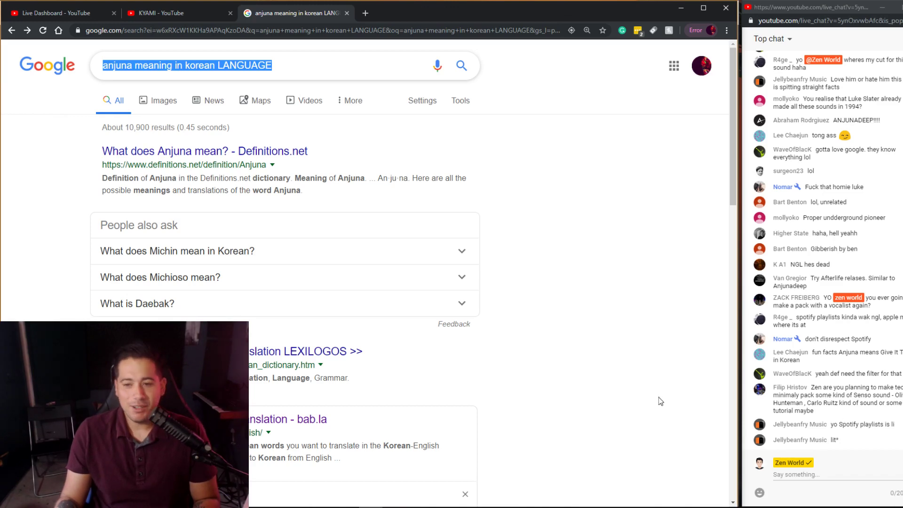
# - Copy the Korean phrase 안 주나 from the live chat, search Google for "안 주나 to english", and read the translation
pyautogui.hotkey('alt', 'Tab')
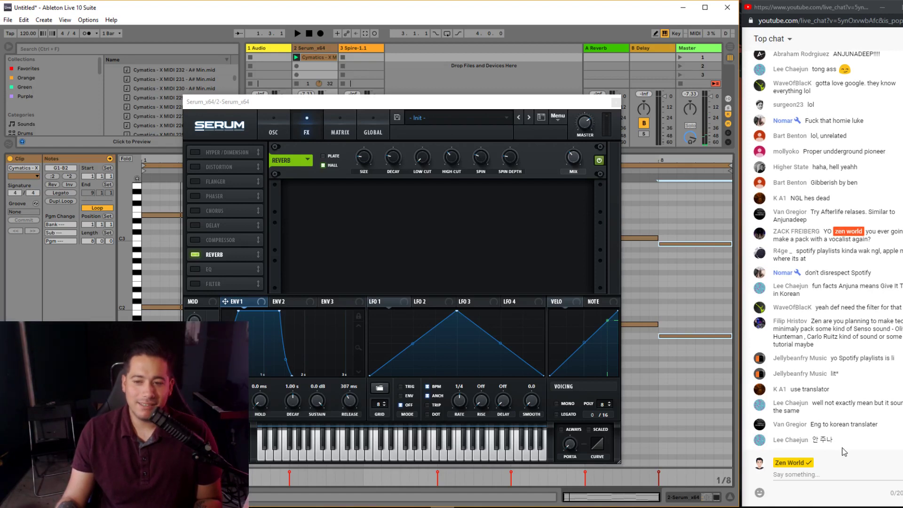
pyautogui.moveTo(833, 441); pyautogui.dragTo(812, 442)
pyautogui.click(366, 501)
pyautogui.hotkey('ctrl', 'a')
pyautogui.write('안 주나 to english')
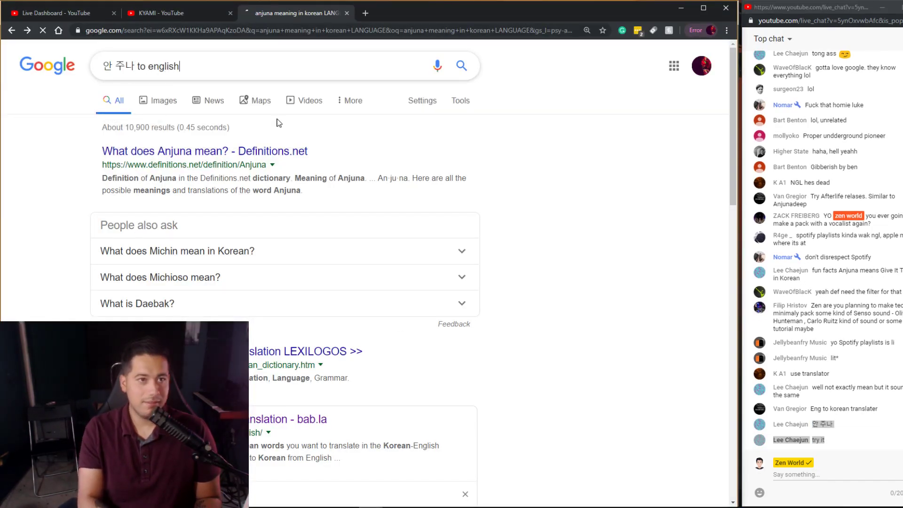
pyautogui.press('Return')
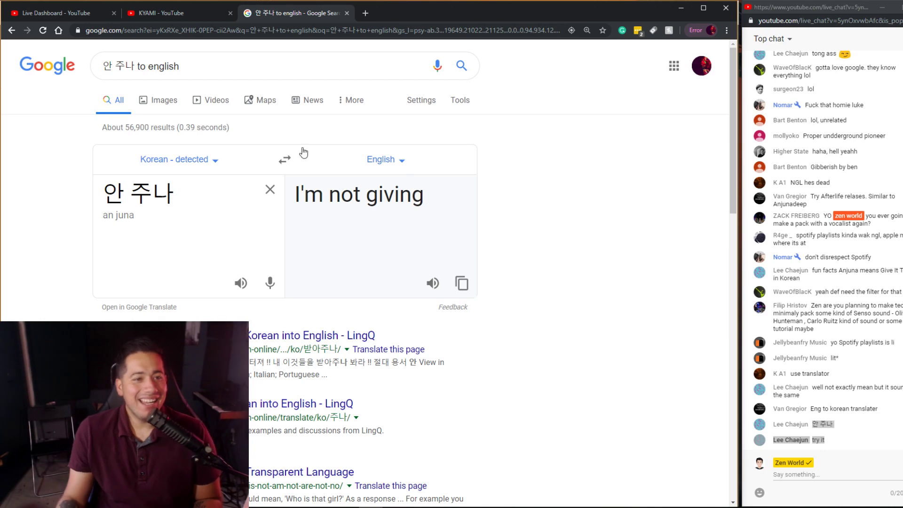
pyautogui.moveTo(118, 213); pyautogui.dragTo(179, 195)
pyautogui.click(120, 216)
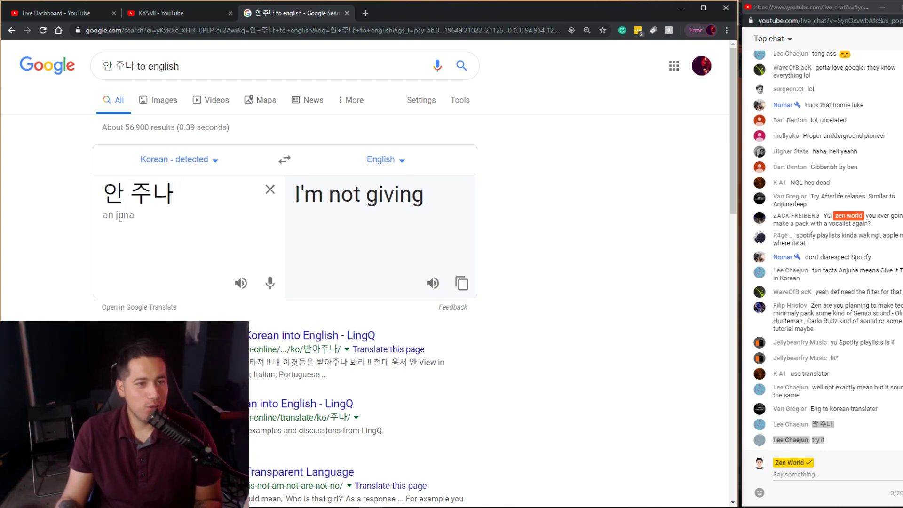
pyautogui.moveTo(105, 193); pyautogui.dragTo(271, 229)
pyautogui.click(331, 233)
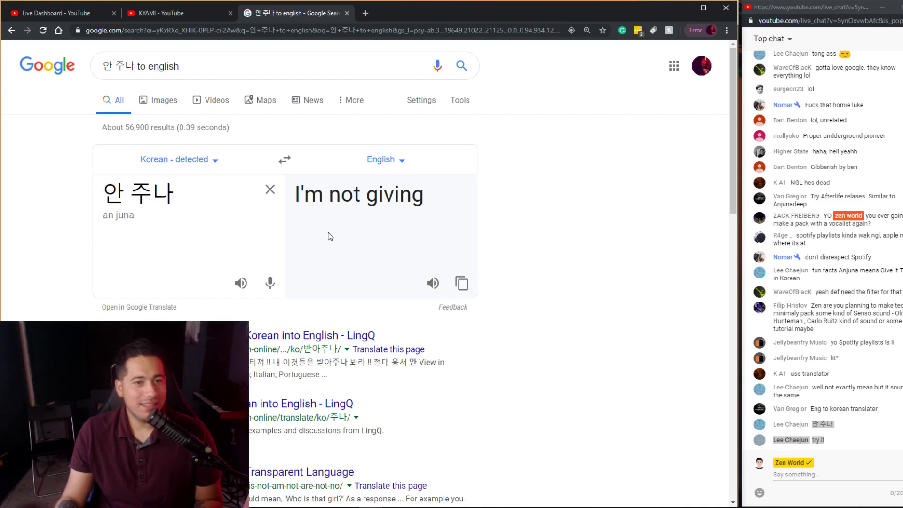
# - Switch to Spotify and listen to the reference track "Mirrors", skipping ahead to about 3:42
pyautogui.hotkey('alt', 'Tab')
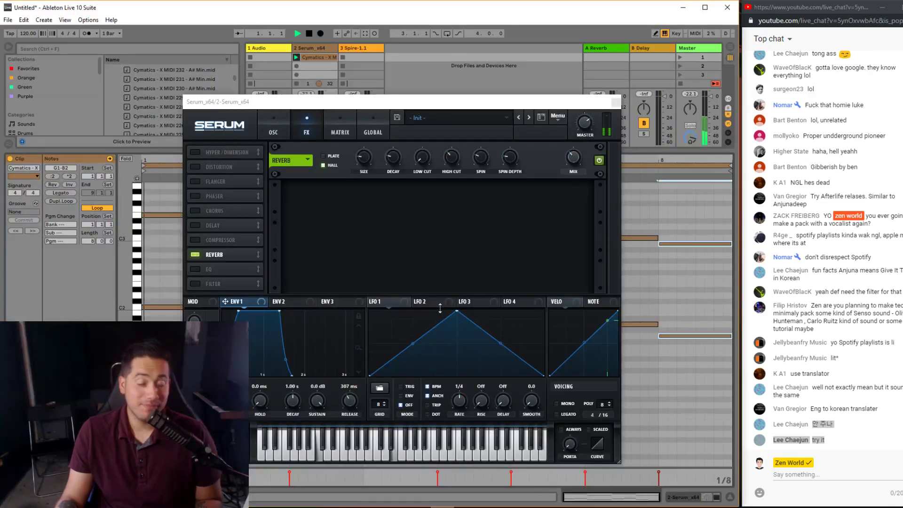
pyautogui.hotkey('alt', 'Tab')
pyautogui.click(409, 469)
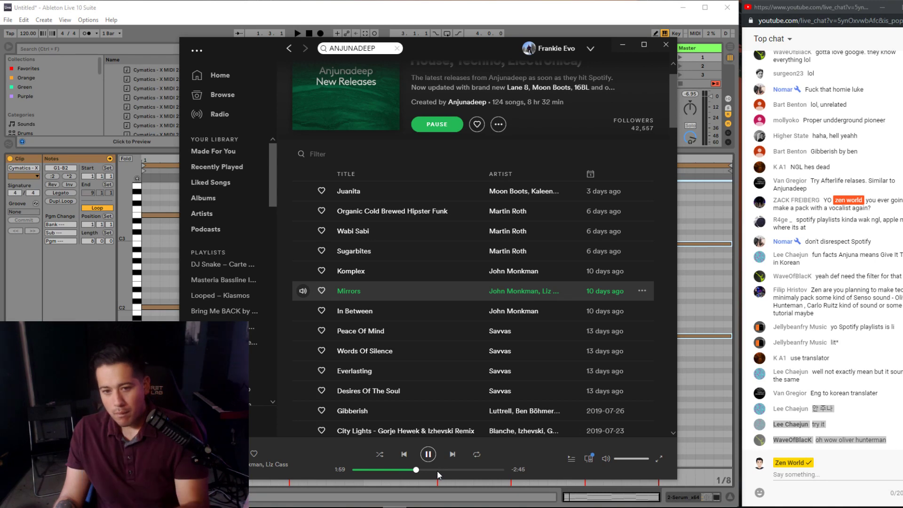
pyautogui.click(469, 470)
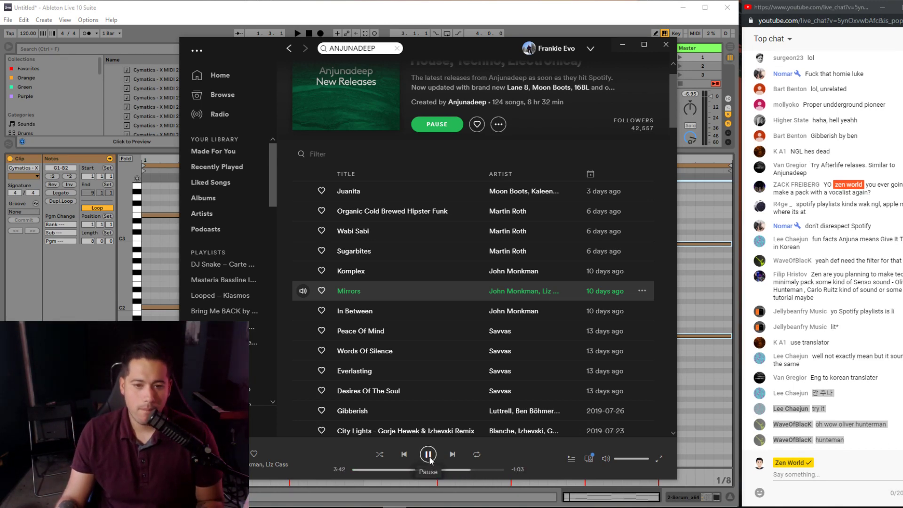
# - Return to Serum's oscillator page in Ableton Live, reposition its window, play the clip, and lower the filter cutoff slightly
pyautogui.hotkey('alt', 'Tab')
pyautogui.click(373, 130)
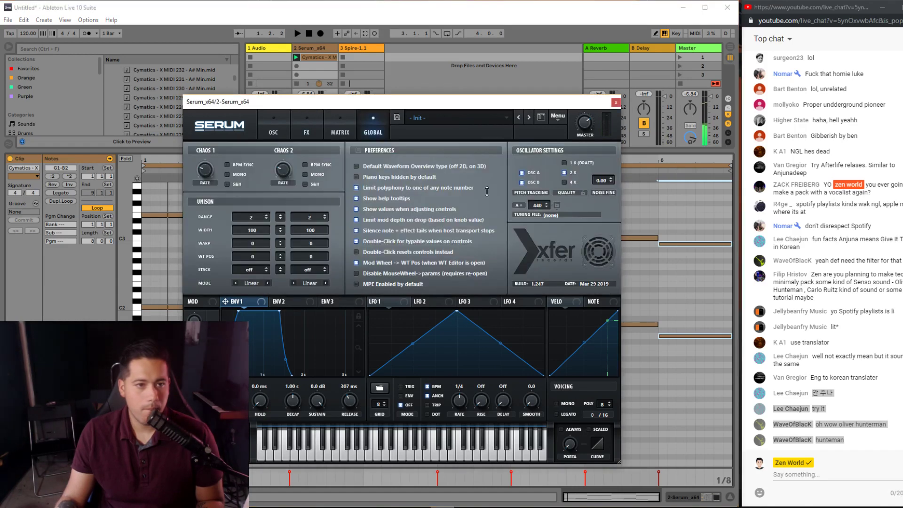
pyautogui.click(273, 132)
pyautogui.moveTo(292, 101); pyautogui.dragTo(453, 340)
pyautogui.press('space')
pyautogui.moveTo(555, 339); pyautogui.dragTo(421, 106)
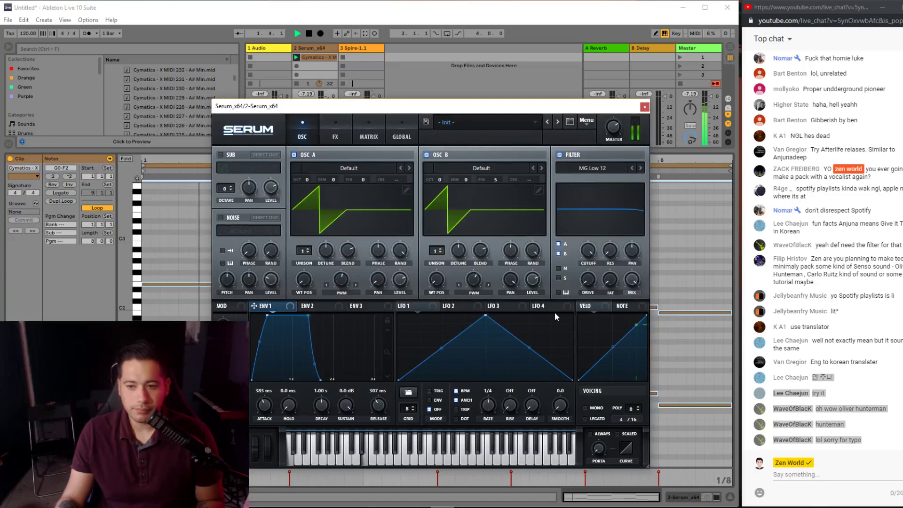
pyautogui.moveTo(590, 253); pyautogui.dragTo(589, 261)
# - Add an EQ to Serum's effects chain and set its low band to a low cut at about 130 Hz
pyautogui.click(331, 134)
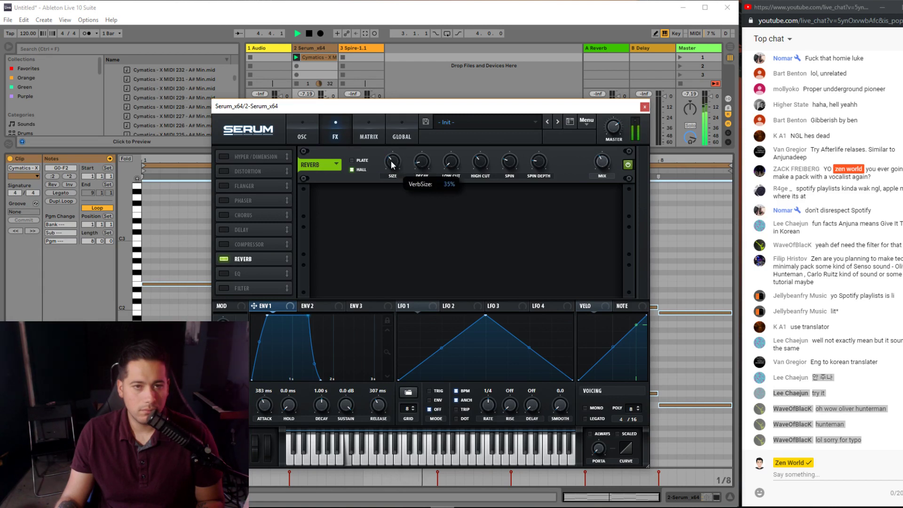
pyautogui.click(224, 274)
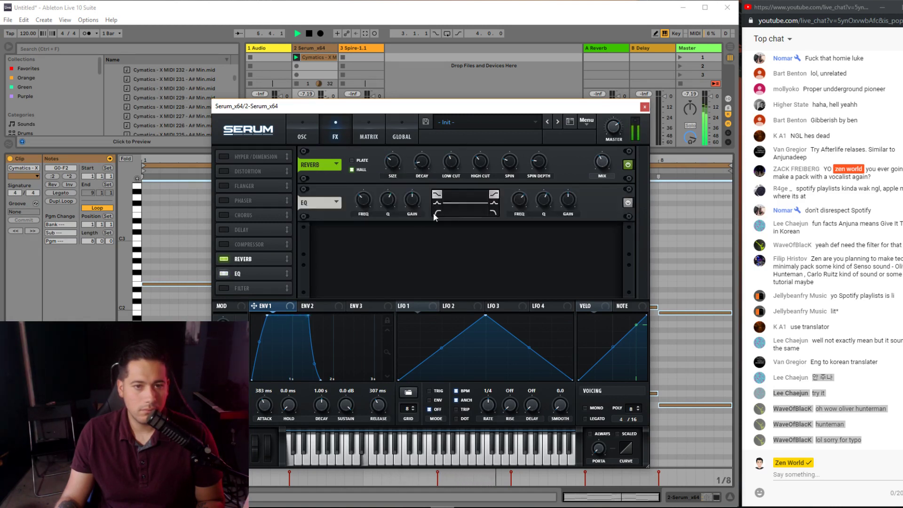
pyautogui.scroll(-5, 363, 201)
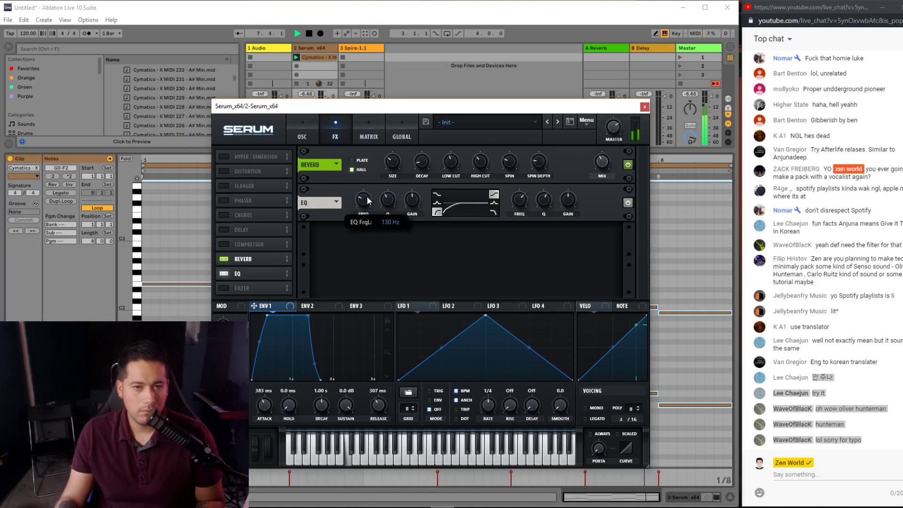
# - Enable the Tube distortion in the effects chain and adjust its drive while the clip plays
pyautogui.click(224, 171)
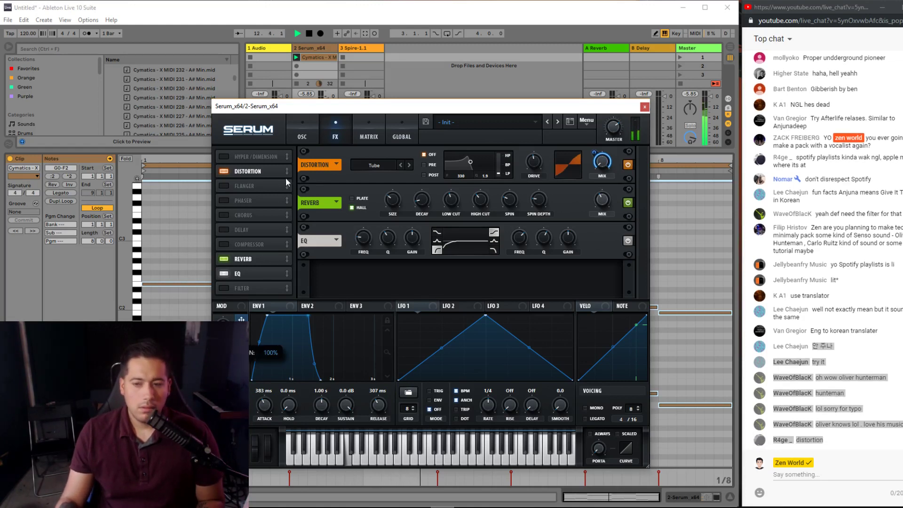
pyautogui.moveTo(534, 162); pyautogui.dragTo(555, 128)
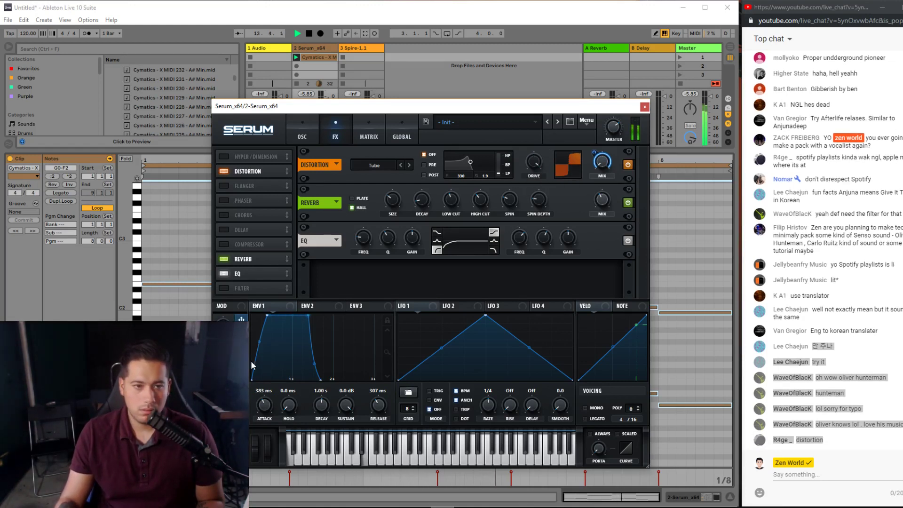
pyautogui.moveTo(601, 198)
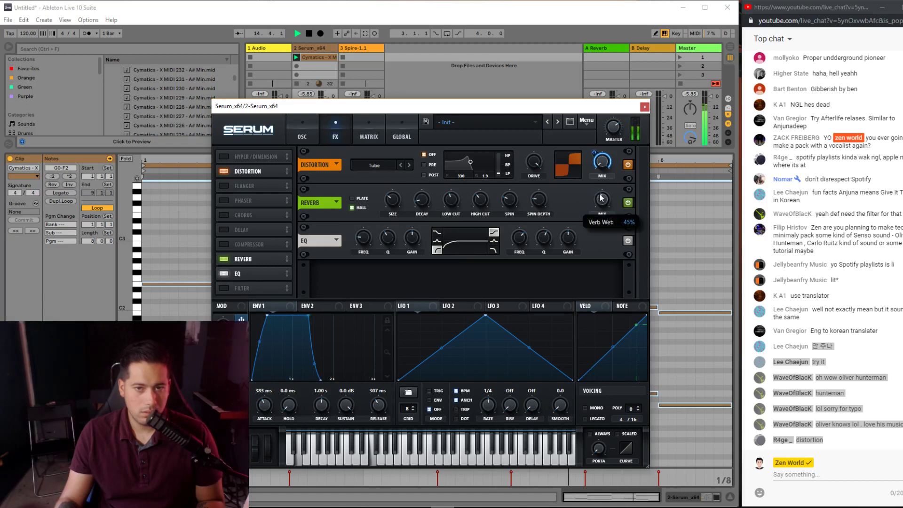
# - Try the reverb ahead of the distortion, put it back after the distortion, and readjust the reverb mix
pyautogui.moveTo(275, 257); pyautogui.dragTo(268, 144)
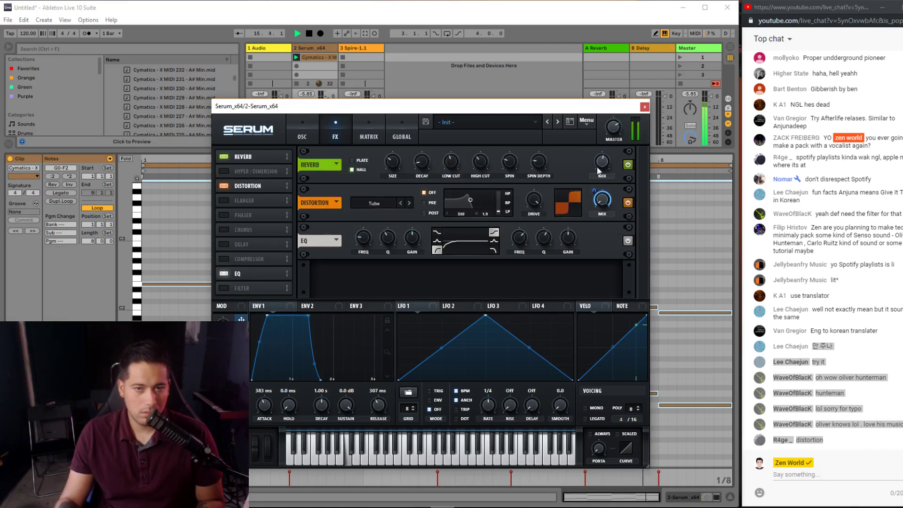
pyautogui.moveTo(589, 170)
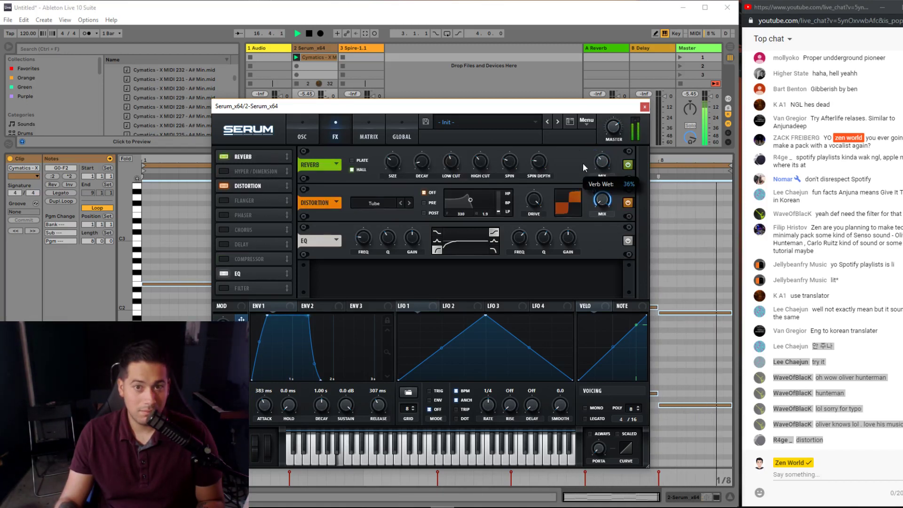
pyautogui.moveTo(258, 151); pyautogui.dragTo(380, 190)
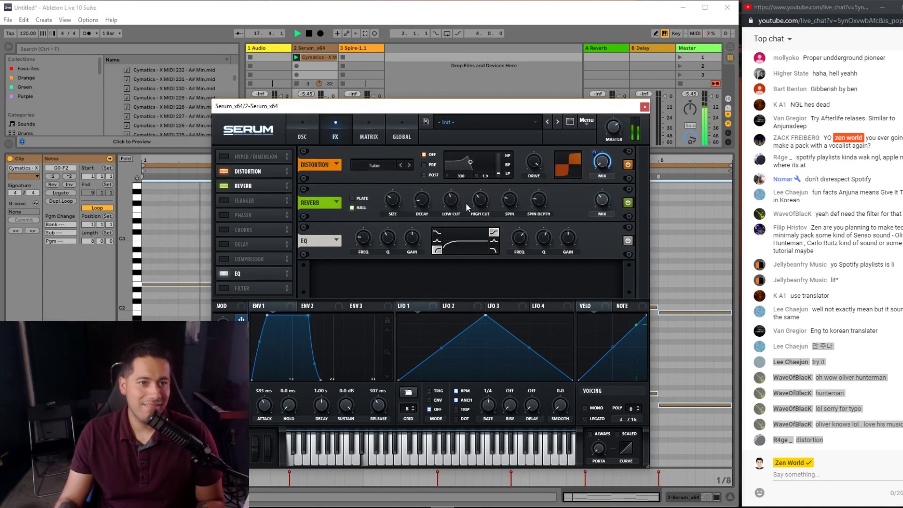
pyautogui.moveTo(607, 200); pyautogui.dragTo(545, 261)
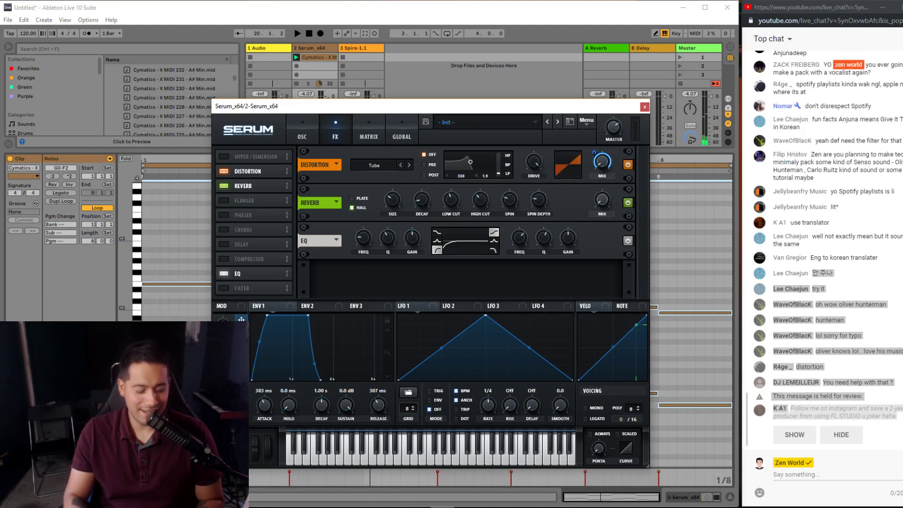
# - Switch to the YouTube live chat and approve the message held for review
pyautogui.click(795, 435)
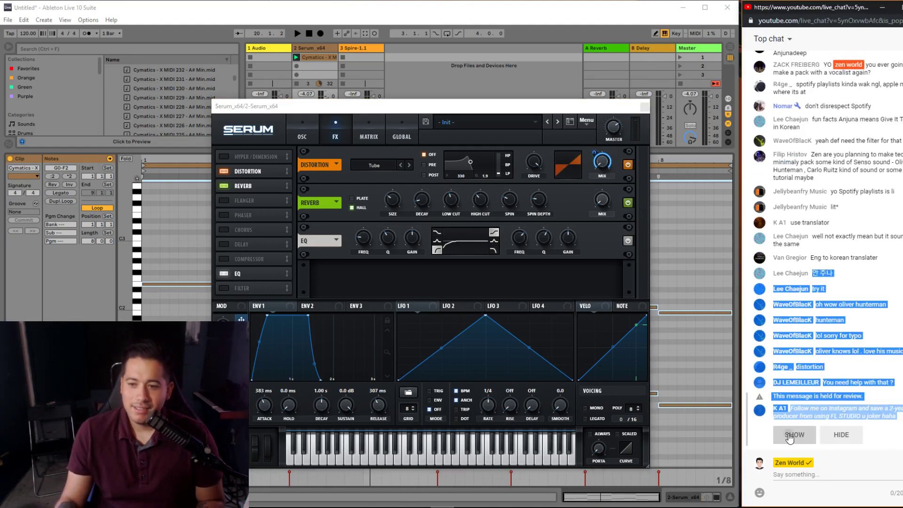
pyautogui.click(826, 419)
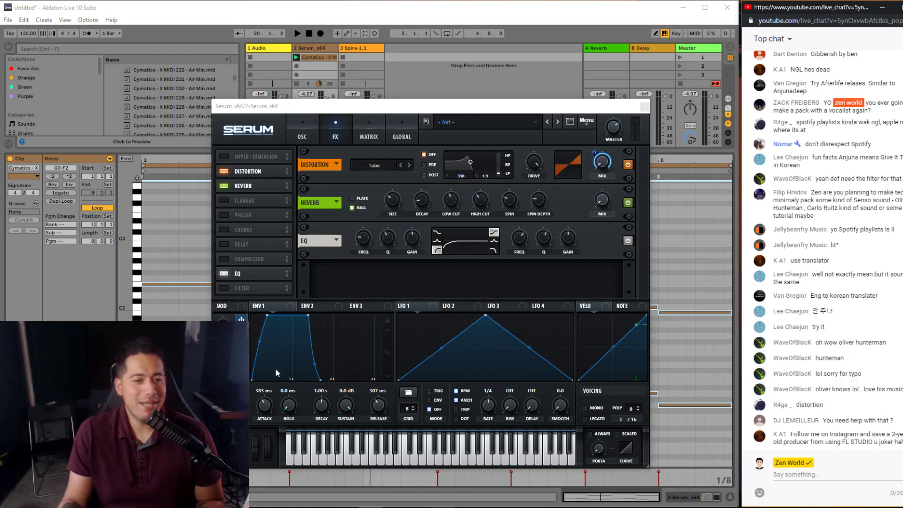
# - Play the clip, try the Hyper/Dimension effect on the sound, and check the oscillator page
pyautogui.press('space')
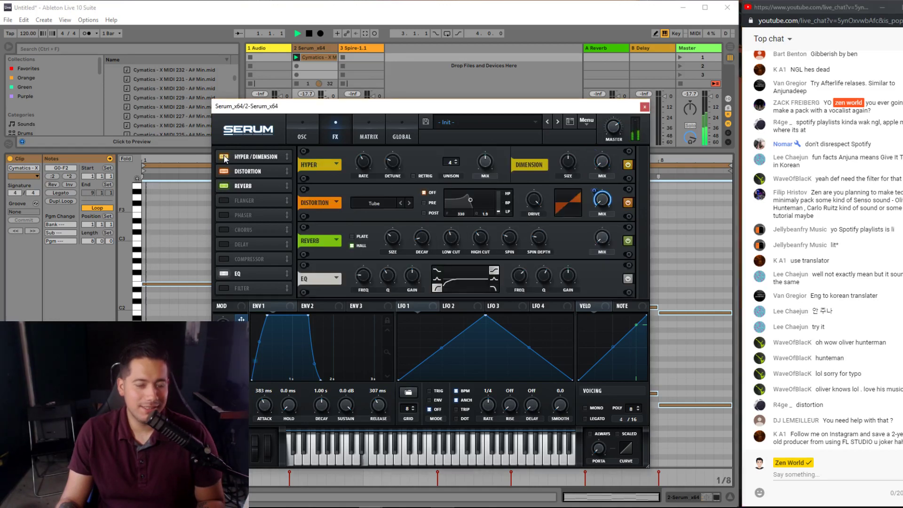
pyautogui.click(303, 139)
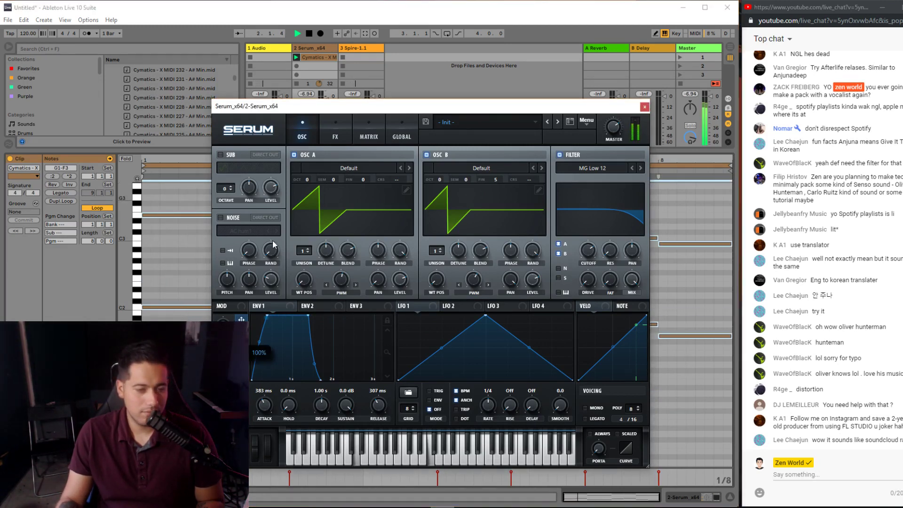
pyautogui.click(359, 155)
# - Change the distortion type to Downsample and set its drive to about 36%
pyautogui.click(335, 134)
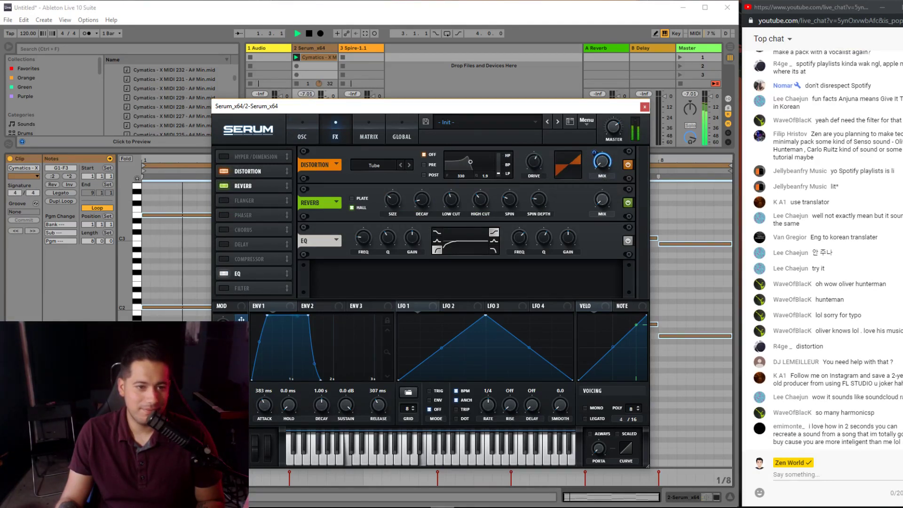
pyautogui.moveTo(534, 160); pyautogui.dragTo(526, 179)
pyautogui.click(374, 165)
pyautogui.click(390, 259)
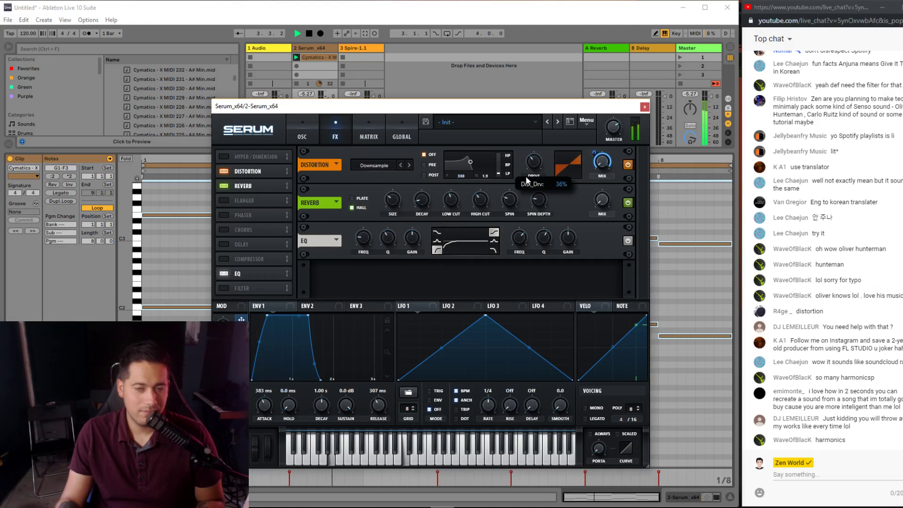
# - Modulate the distortion drive with LFO 1, redrawn as separate steps of different heights and running at a 2 bar rate
pyautogui.moveTo(401, 306); pyautogui.dragTo(533, 162)
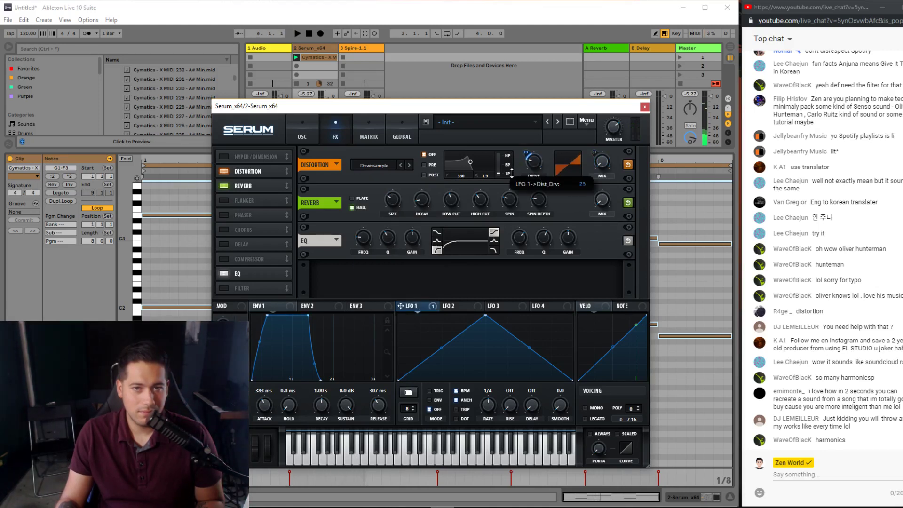
pyautogui.doubleClick(484, 316)
pyautogui.keyDown('alt'); pyautogui.click(431, 351); pyautogui.keyUp('alt')
pyautogui.keyDown('alt'); pyautogui.click(452, 367); pyautogui.keyUp('alt')
pyautogui.keyDown('alt'); pyautogui.click(496, 366); pyautogui.keyUp('alt')
pyautogui.keyDown('alt'); pyautogui.click(518, 338); pyautogui.keyUp('alt')
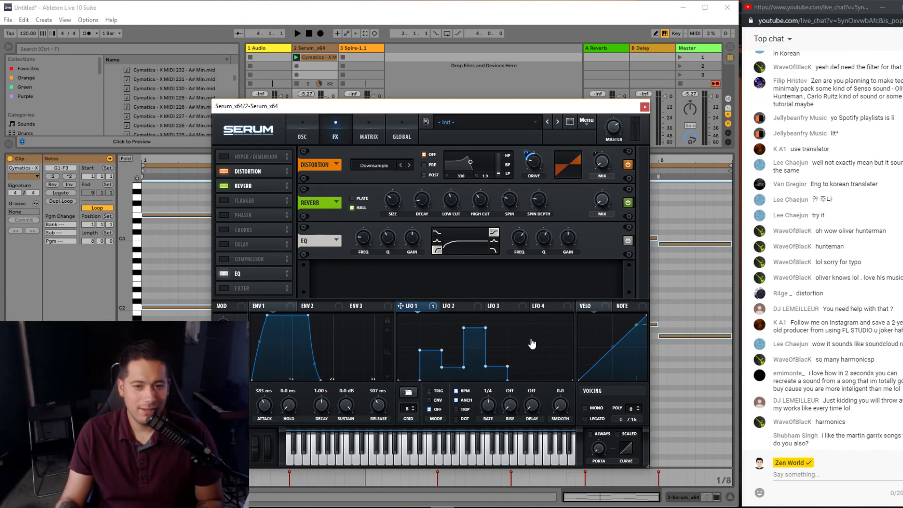
pyautogui.moveTo(488, 404); pyautogui.dragTo(479, 408)
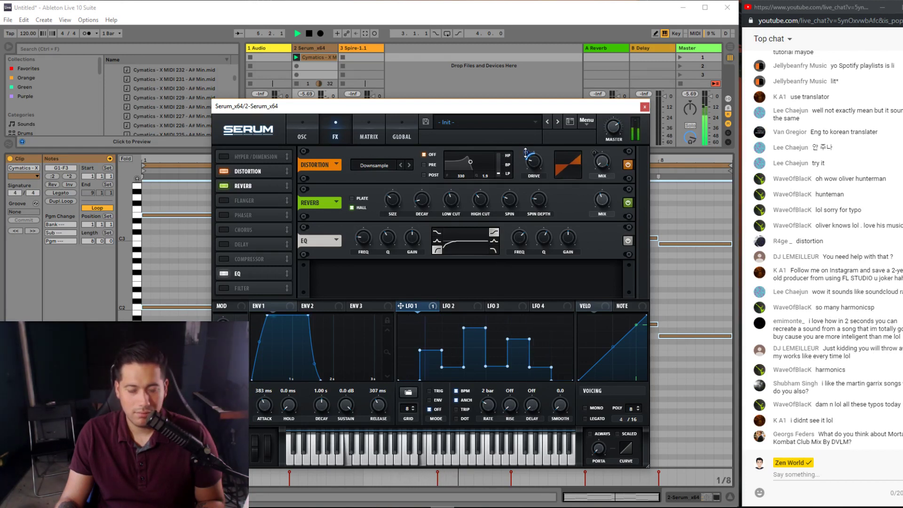
pyautogui.moveTo(524, 155)
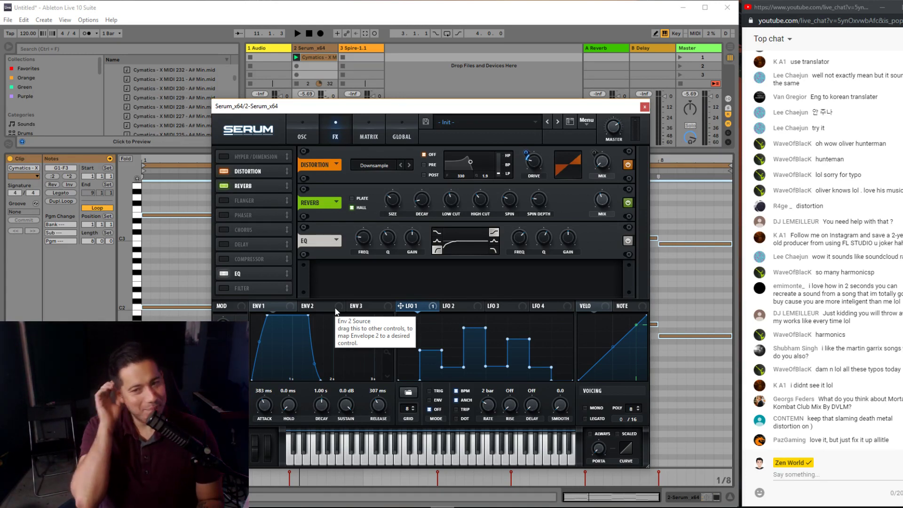
# - Play the clip and add modulation to the pan of both oscillator A and oscillator B
pyautogui.press('space')
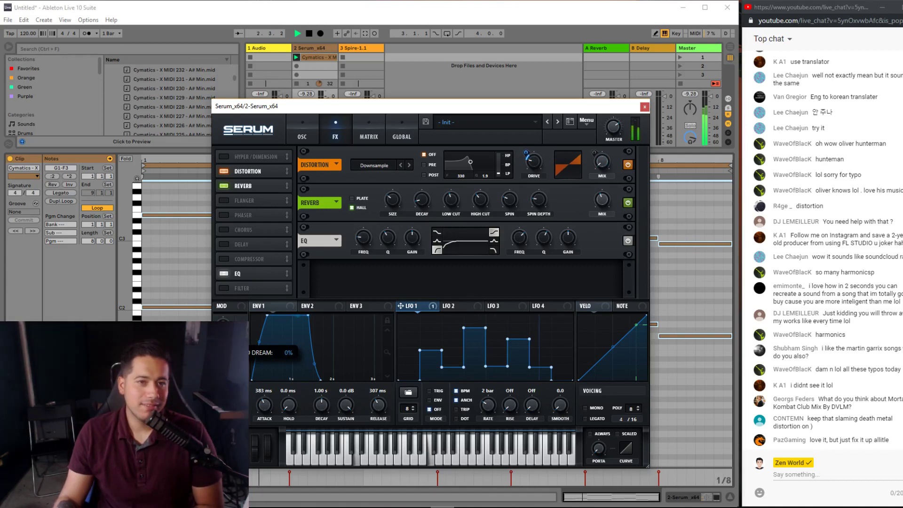
pyautogui.click(302, 135)
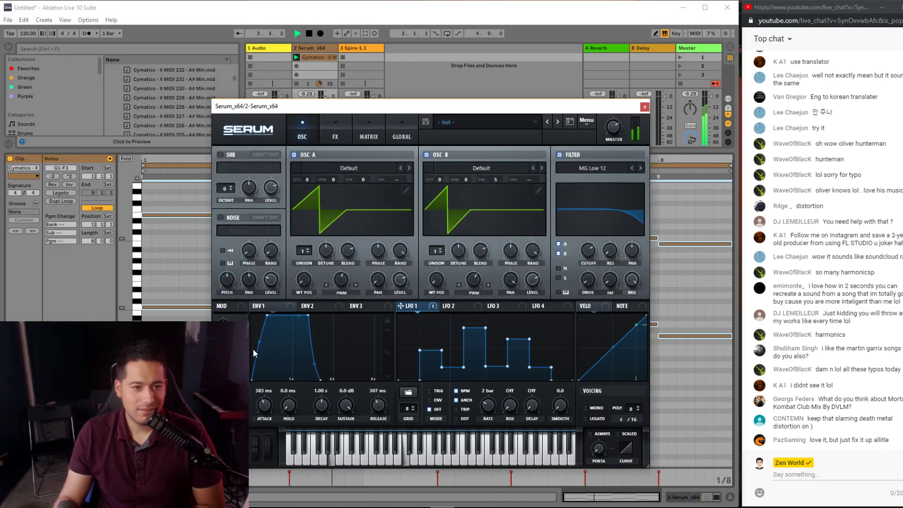
pyautogui.moveTo(379, 283); pyautogui.dragTo(378, 281)
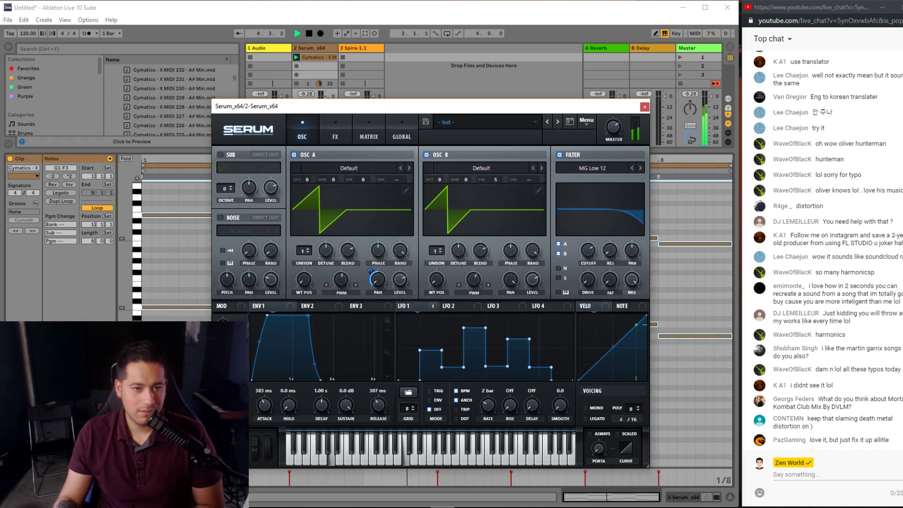
pyautogui.moveTo(481, 290); pyautogui.dragTo(510, 281)
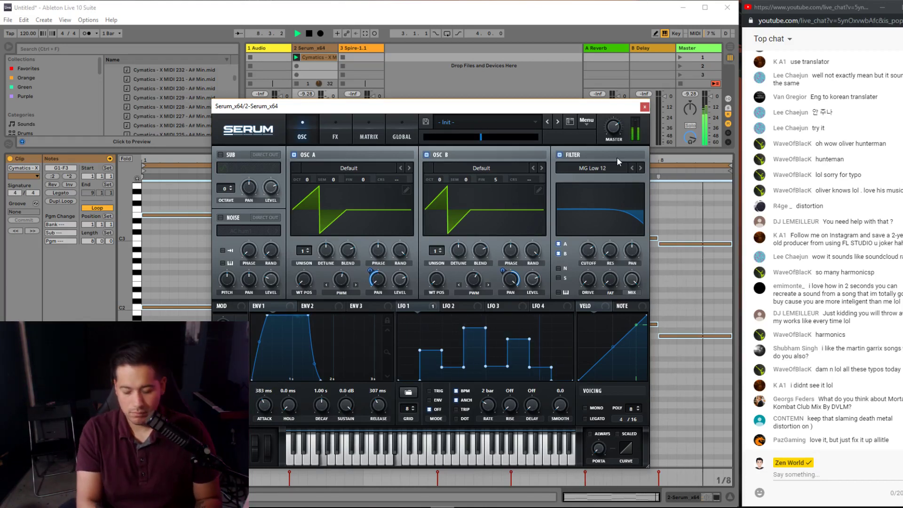
# - Label the preset with the description "Analog PWM Pads" and the author "Evolution Of Sound"
pyautogui.write('Analog PWM Pad')
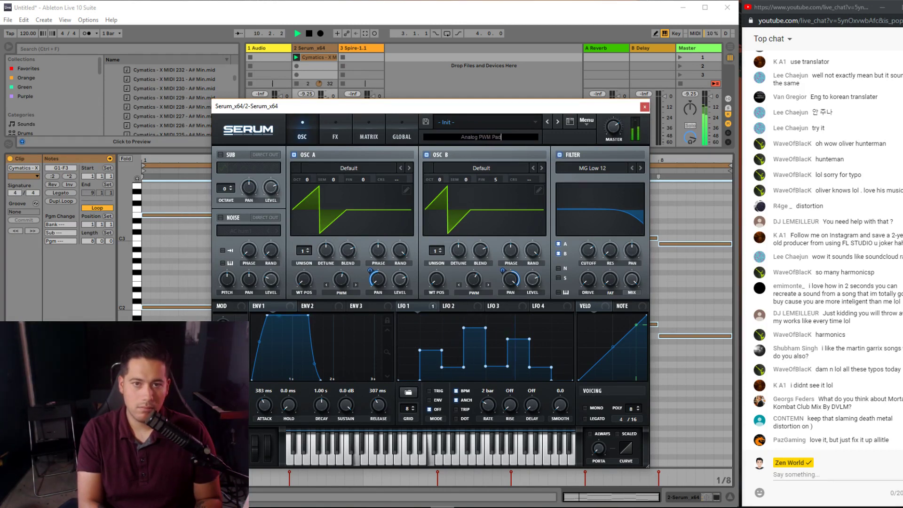
pyautogui.press('Return')
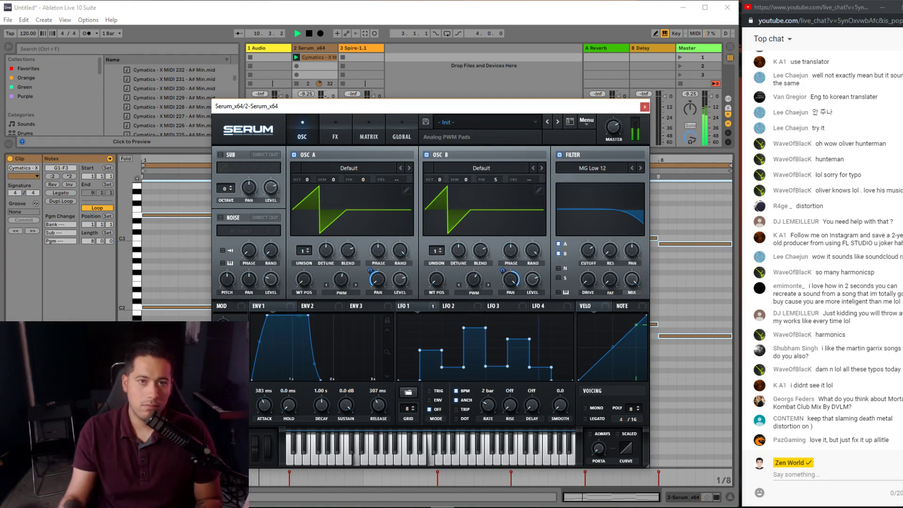
pyautogui.write('Evo')
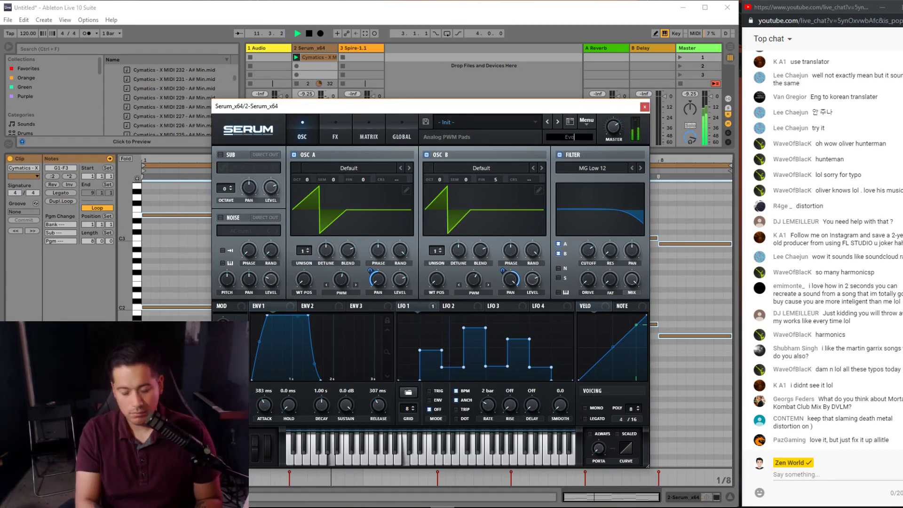
pyautogui.write('lution Of Sound')
pyautogui.press('Return')
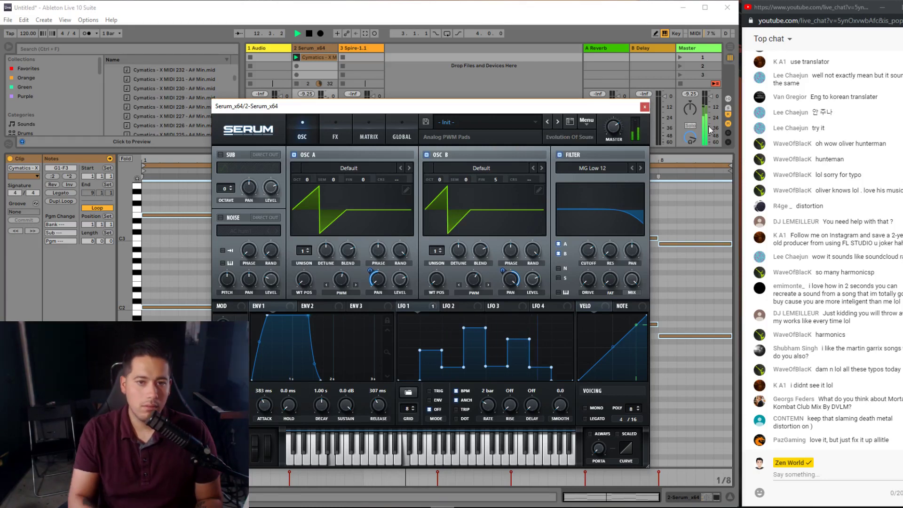
# - Map LFO 2 at a 4 bar rate to the PWM amount of oscillators A and B
pyautogui.click(470, 307)
pyautogui.moveTo(340, 278); pyautogui.dragTo(340, 281)
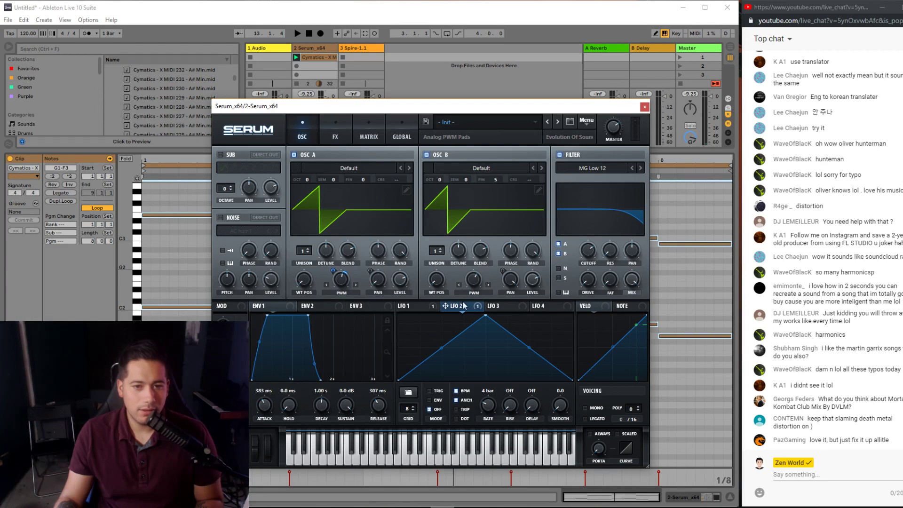
pyautogui.moveTo(464, 305); pyautogui.dragTo(473, 280)
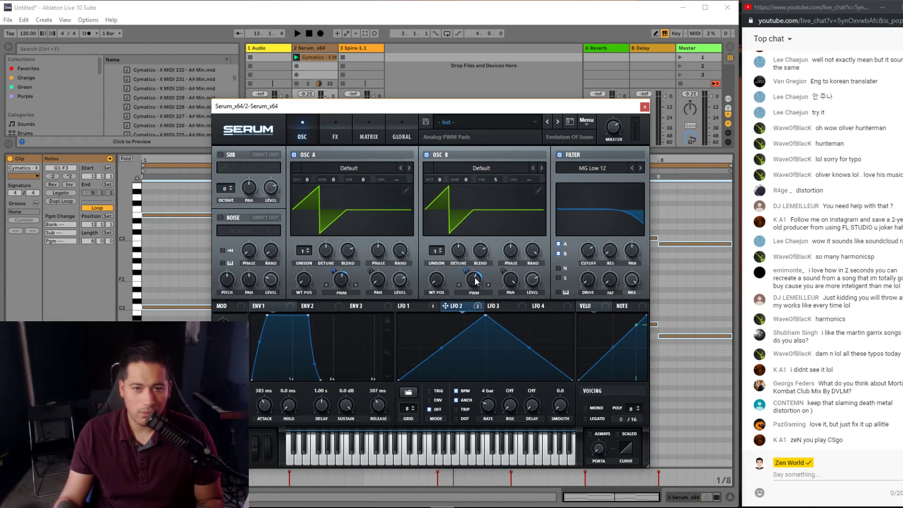
# - Set oscillator A's fine tuning to -6 and assign modulation to the fine tuning of oscillators A and B while the clip plays
pyautogui.press('space')
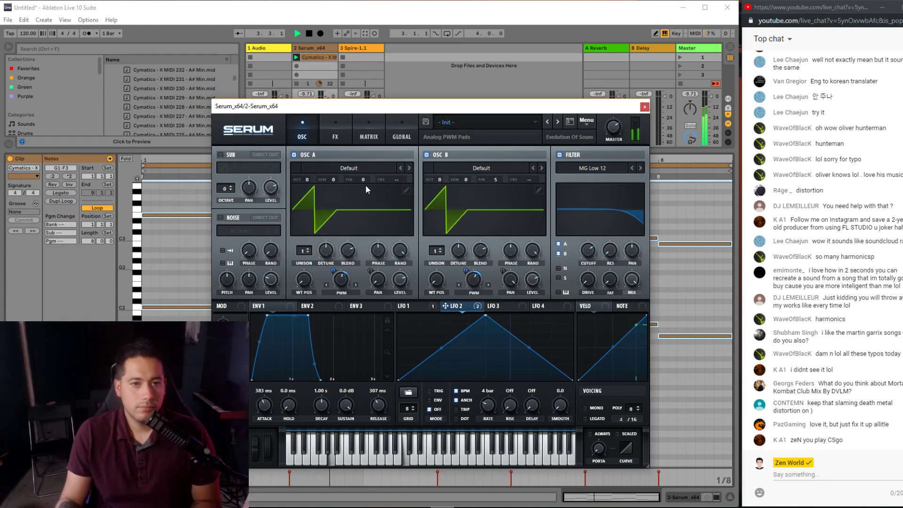
pyautogui.moveTo(360, 182); pyautogui.dragTo(362, 212)
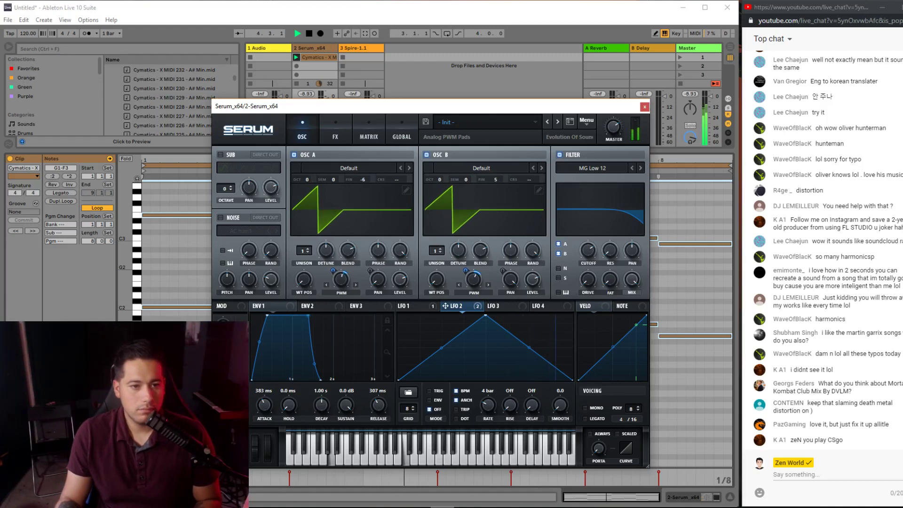
pyautogui.moveTo(230, 366); pyautogui.dragTo(365, 201)
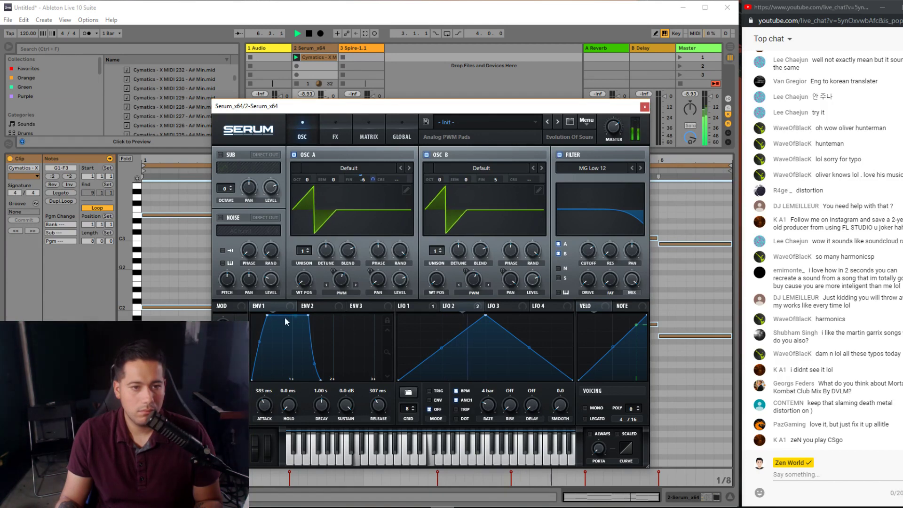
pyautogui.moveTo(260, 365); pyautogui.dragTo(504, 181)
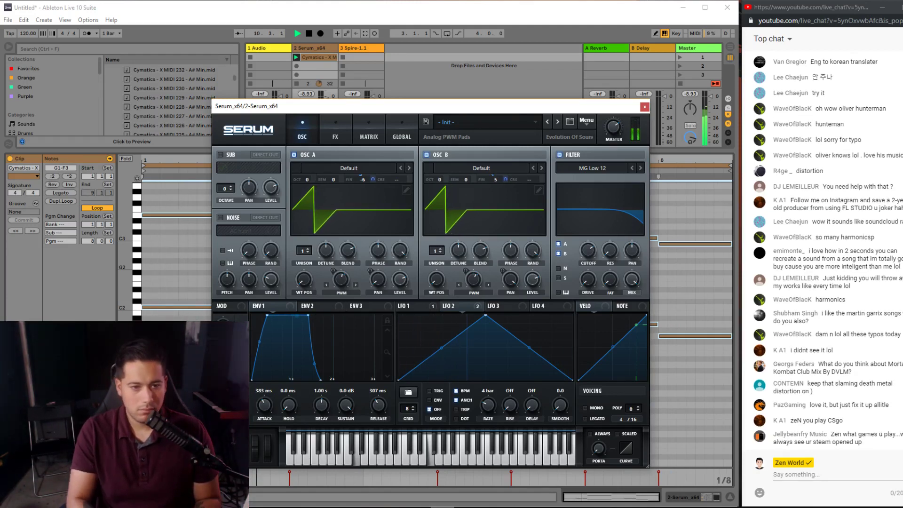
pyautogui.press('space')
pyautogui.press('space')
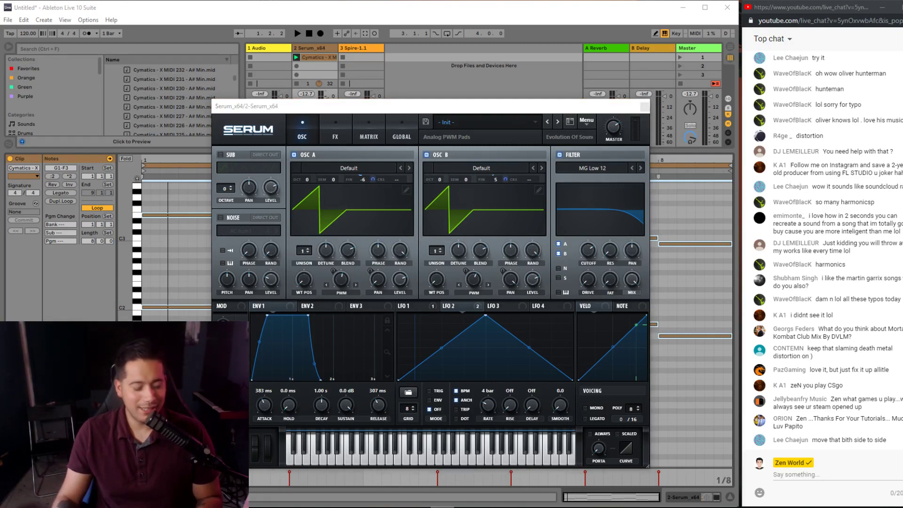
# - Launch Steam and view the library pages for Jurassic World Evolution and Shadow of the Tomb Raider
pyautogui.press('super')
pyautogui.write('steam')
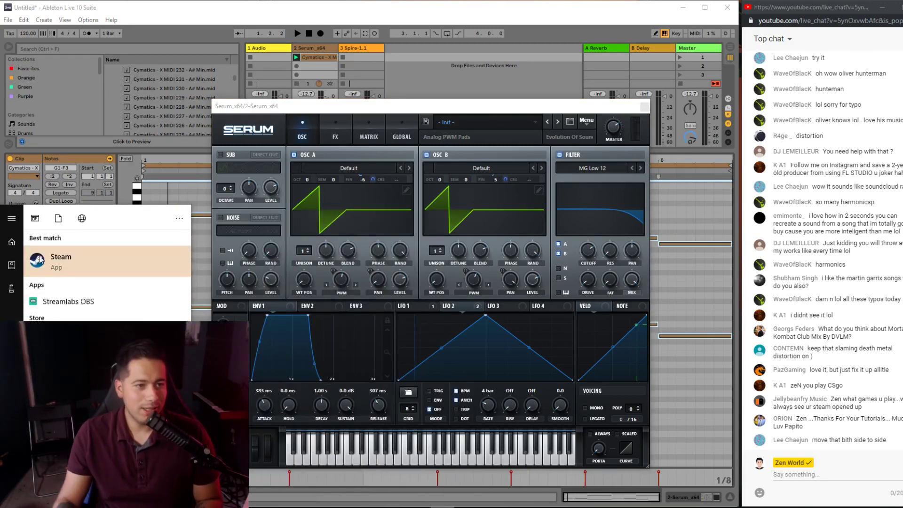
pyautogui.click(40, 259)
pyautogui.moveTo(379, 163); pyautogui.dragTo(419, 84)
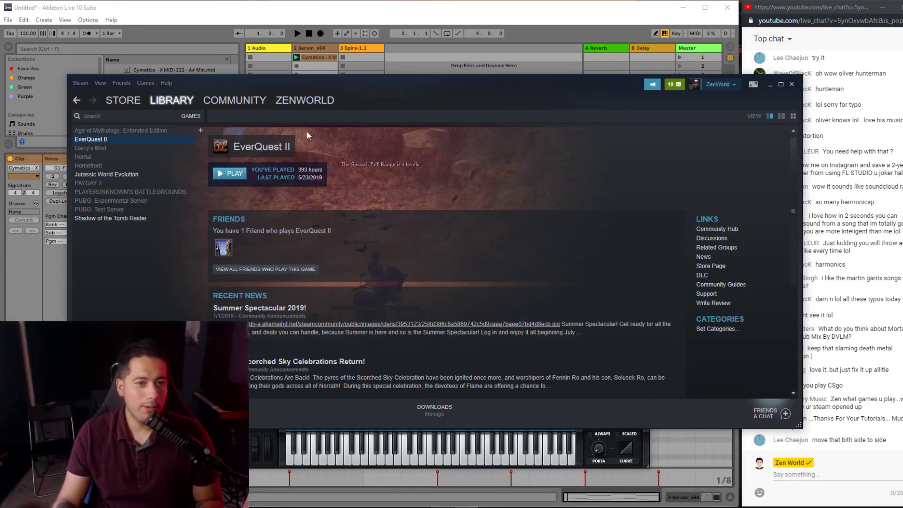
pyautogui.moveTo(225, 249)
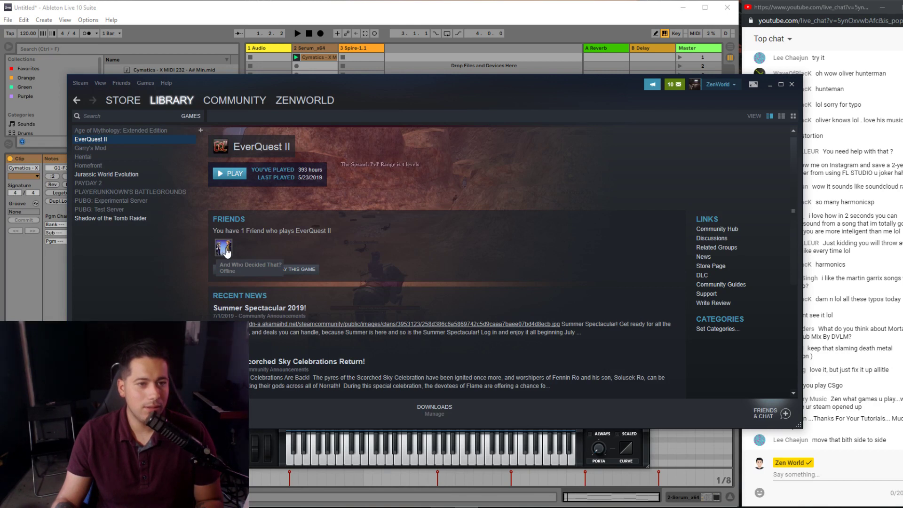
pyautogui.click(106, 176)
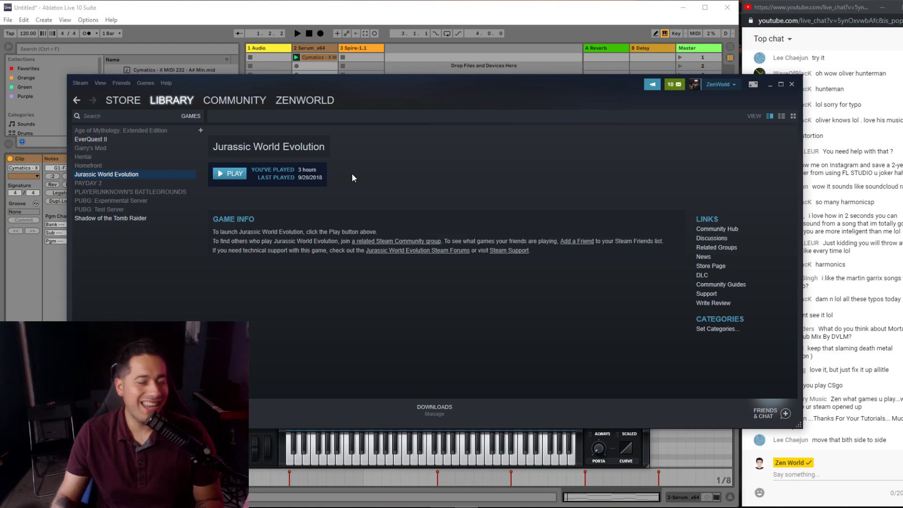
pyautogui.click(125, 218)
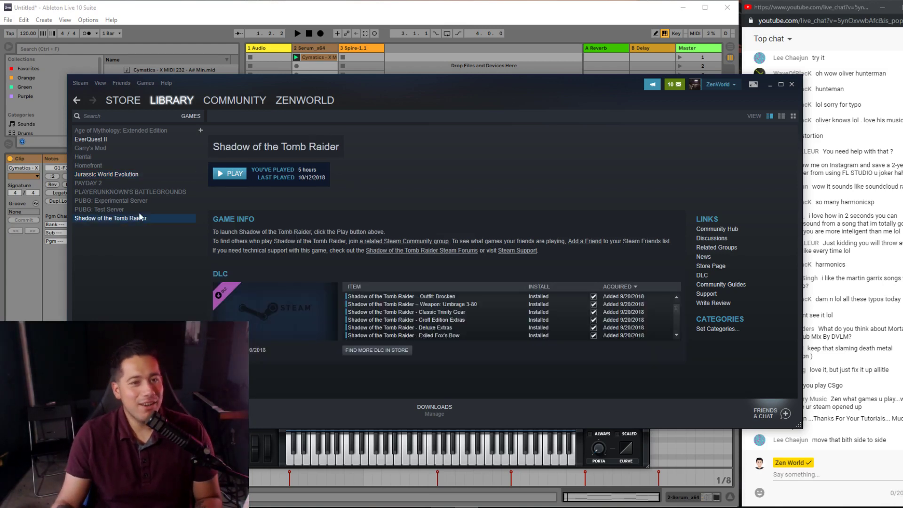
pyautogui.moveTo(375, 87); pyautogui.dragTo(450, 69)
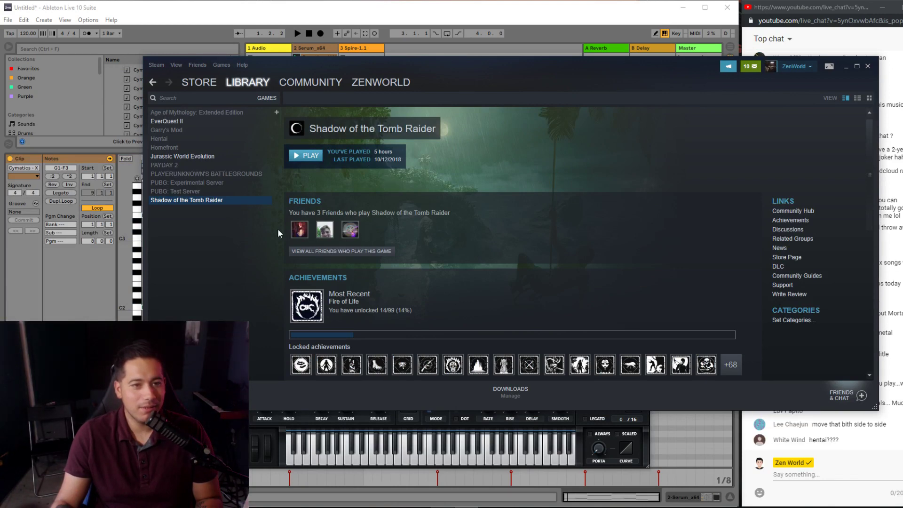
# - Browse more library games, including PLAYERUNKNOWN'S BATTLEGROUNDS, PAYDAY 2, Homefront and Age of Mythology: Extended Edition, and minimize Steam
pyautogui.click(188, 190)
pyautogui.click(199, 174)
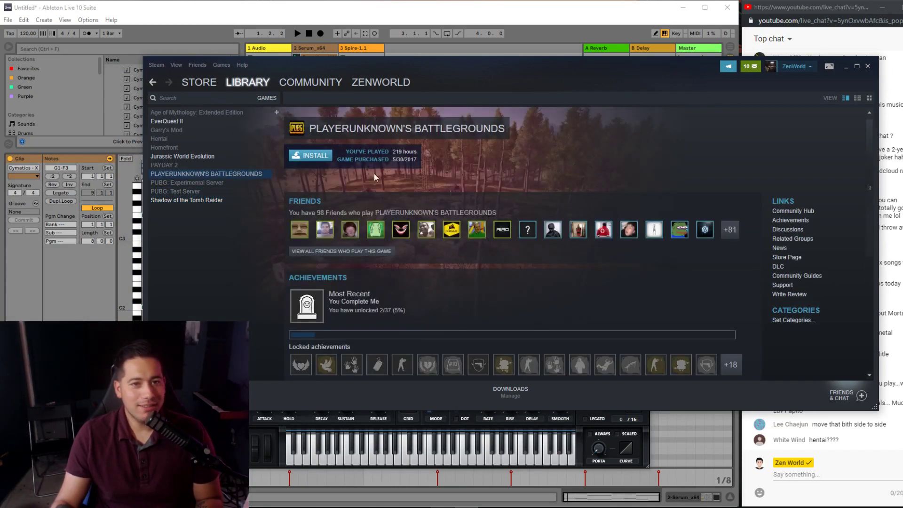
pyautogui.click(168, 166)
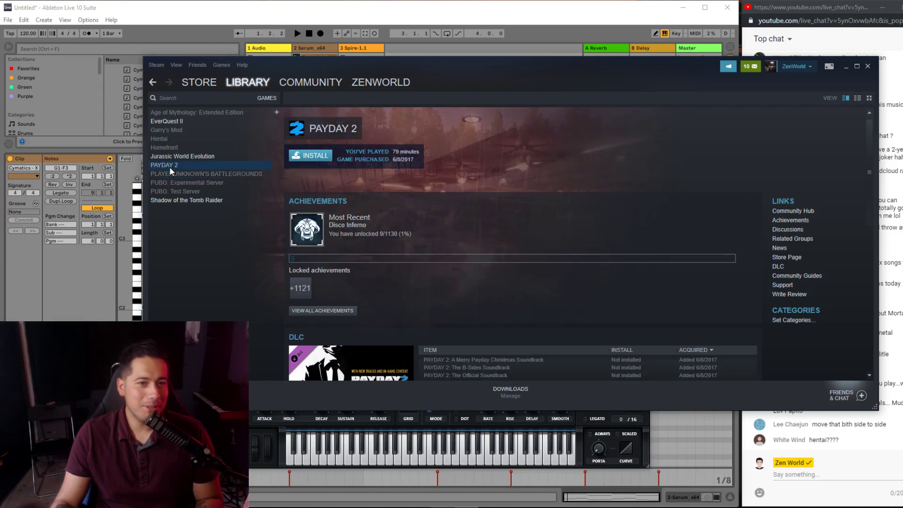
pyautogui.click(158, 139)
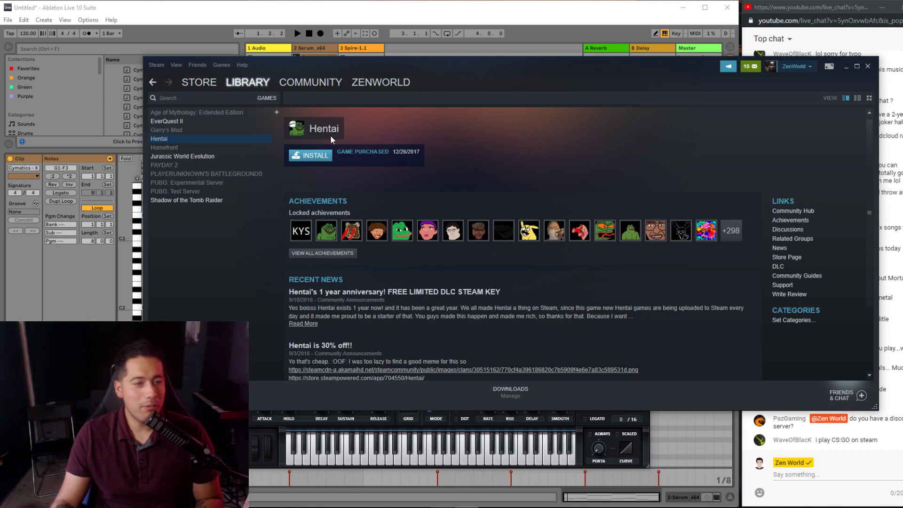
pyautogui.click(173, 147)
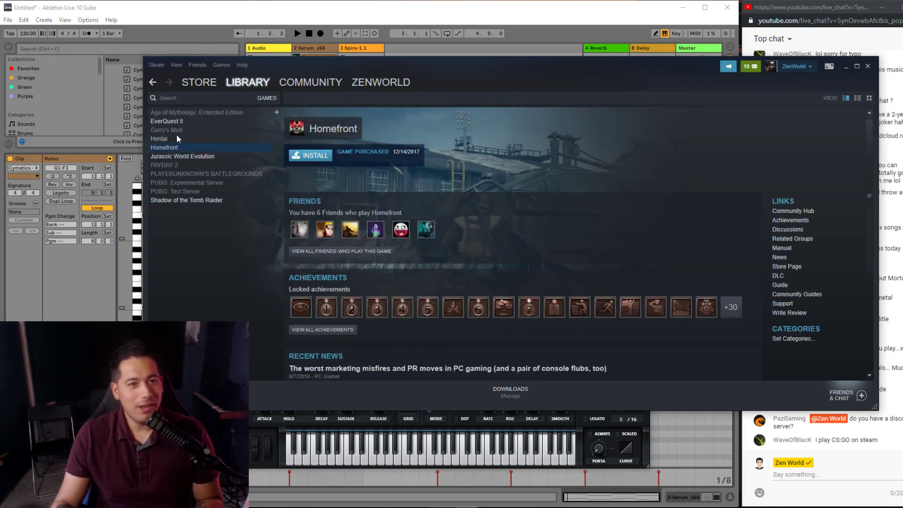
pyautogui.click(176, 131)
pyautogui.click(192, 115)
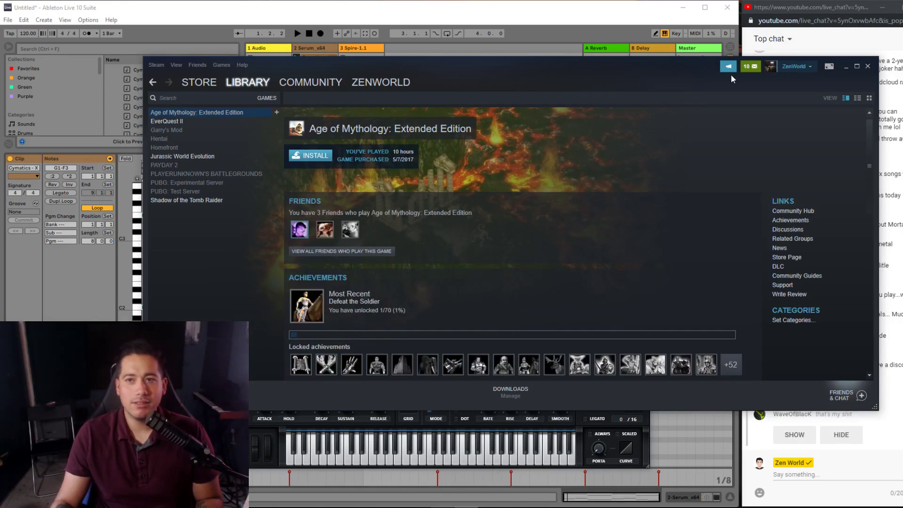
pyautogui.moveTo(706, 75); pyautogui.dragTo(434, 109)
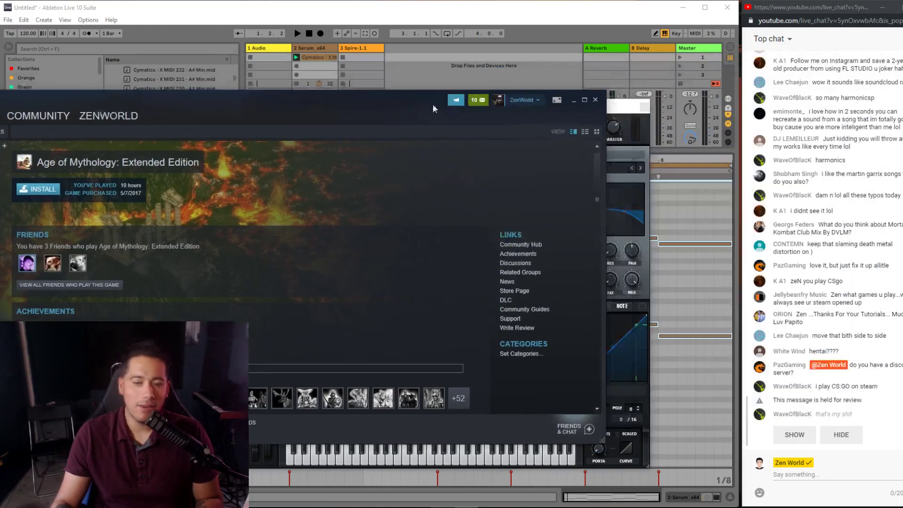
pyautogui.click(571, 100)
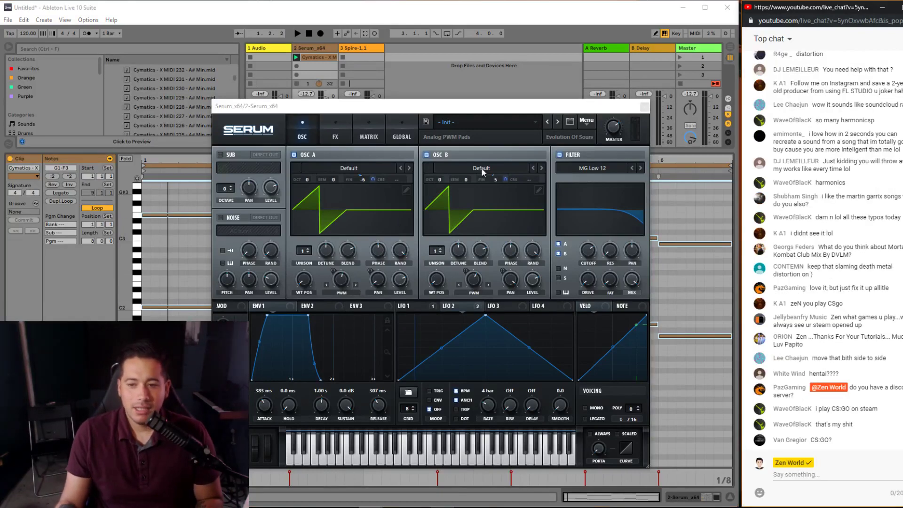
# - Apply modulation to the MG Low 12 filter's cutoff during playback, and show the live chat message held for review
pyautogui.click(423, 110)
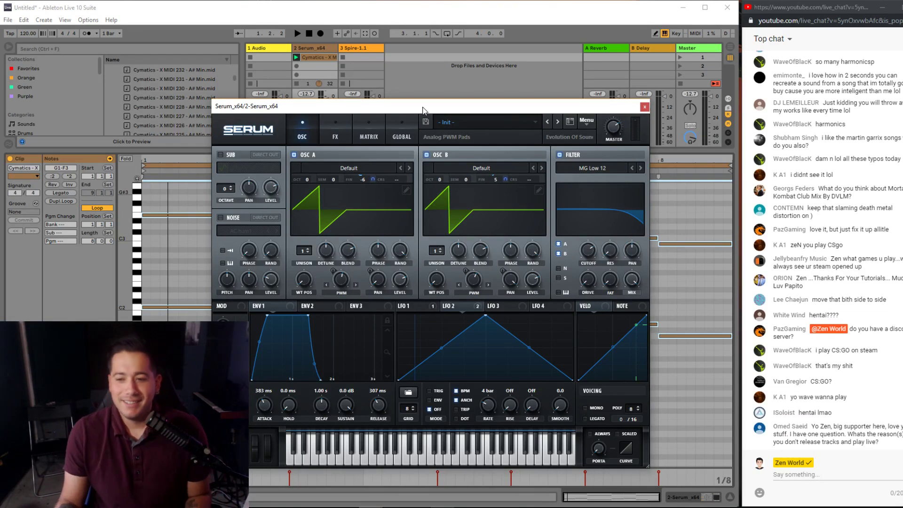
pyautogui.press('space')
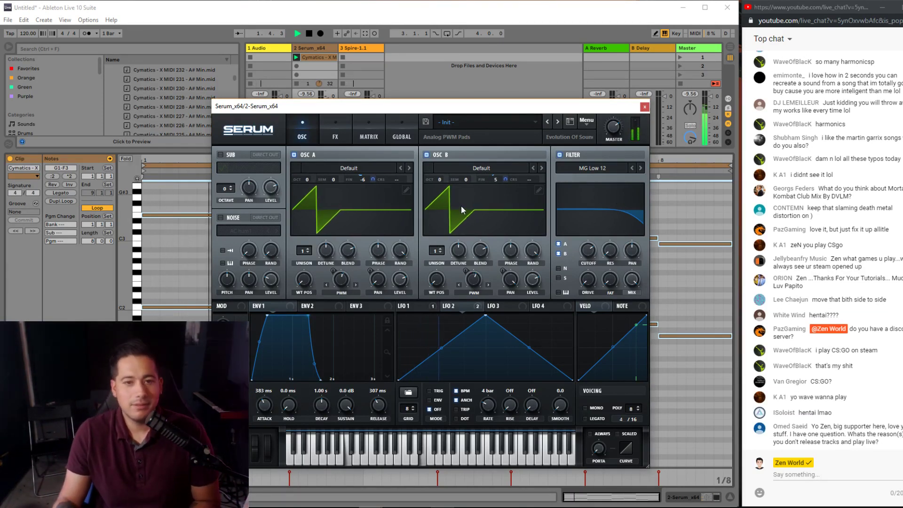
pyautogui.moveTo(582, 262)
pyautogui.moveTo(582, 262)
pyautogui.mouseDown()
pyautogui.moveTo(588, 235)
pyautogui.moveTo(583, 252)
pyautogui.mouseUp()
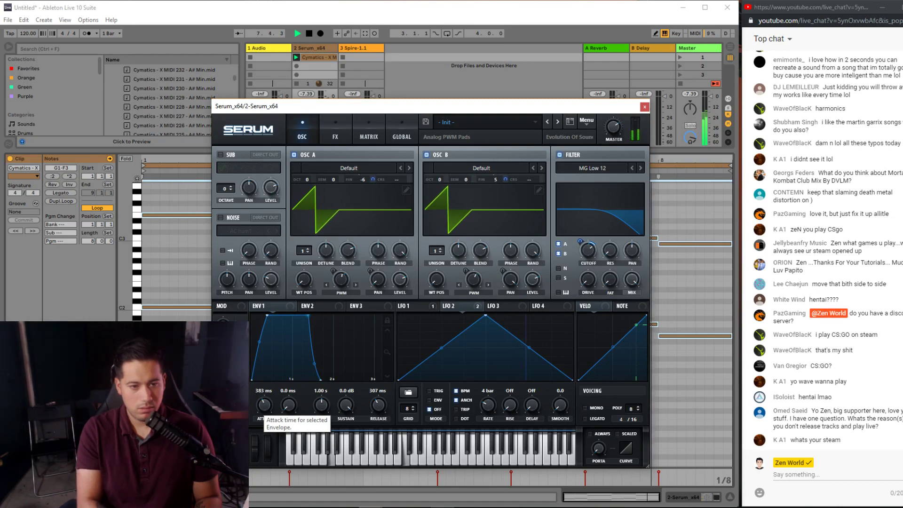
pyautogui.moveTo(580, 242)
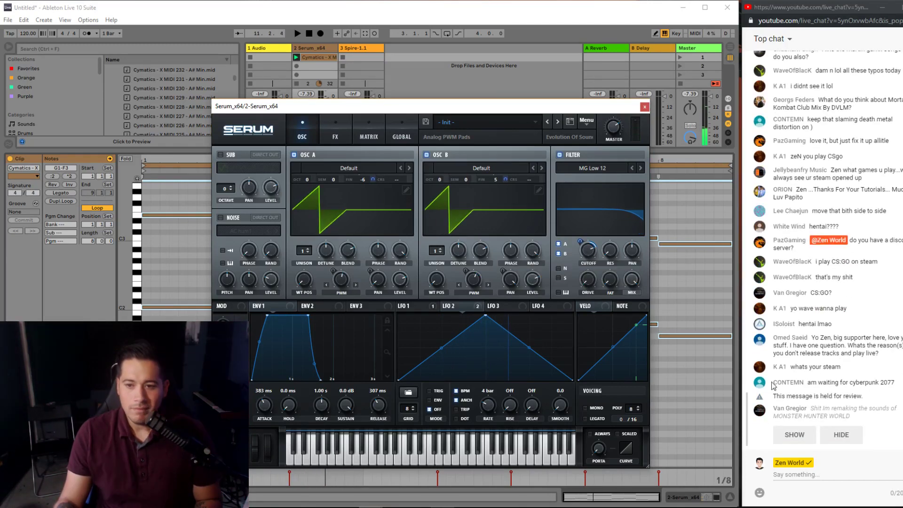
pyautogui.click(794, 433)
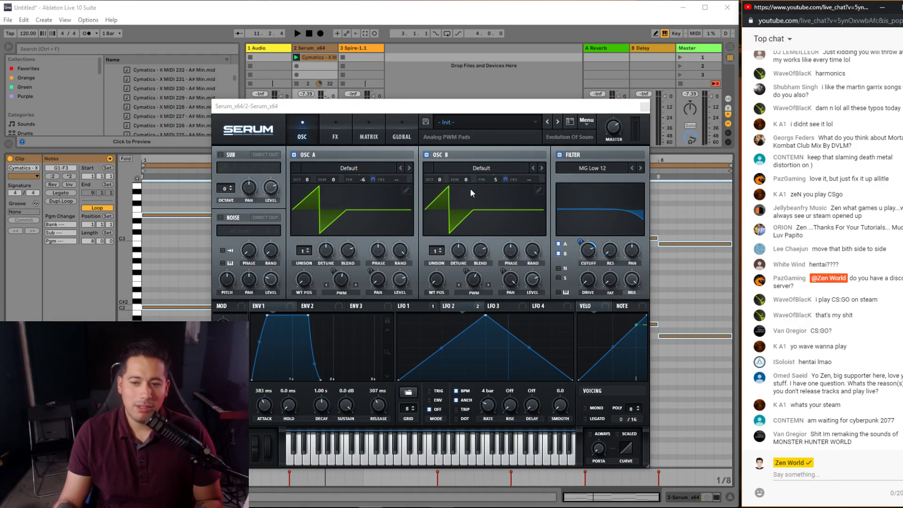
# - Turn off the EQ effect and briefly audition Hyper/Dimension with the clip playing before switching it off again
pyautogui.moveTo(480, 107); pyautogui.dragTo(461, 80)
pyautogui.press('space')
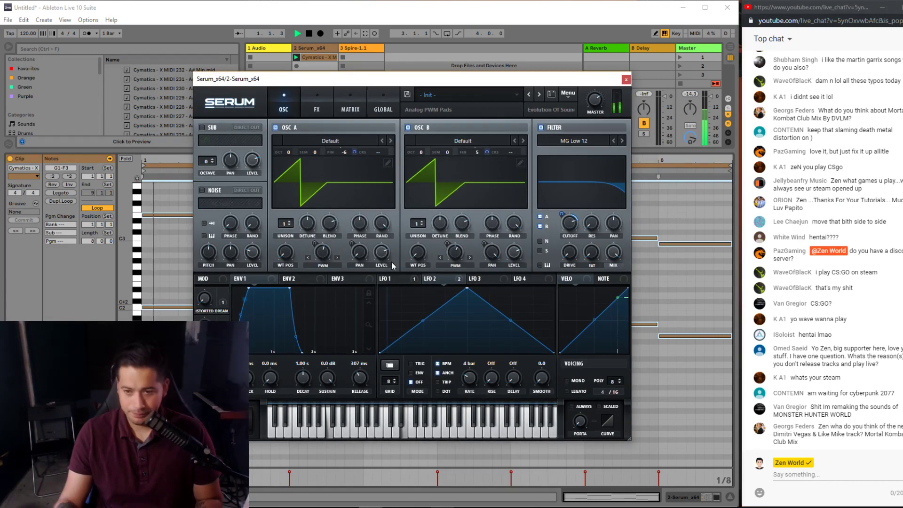
pyautogui.click(319, 100)
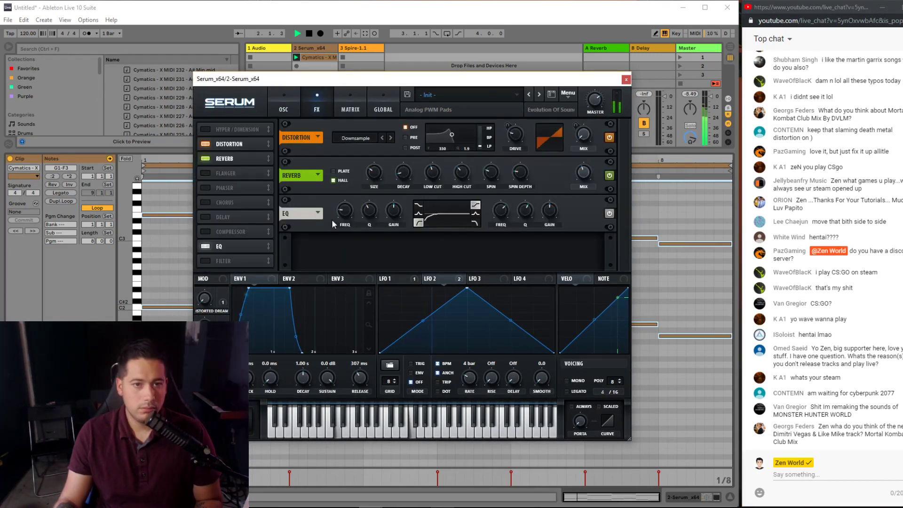
pyautogui.click(217, 247)
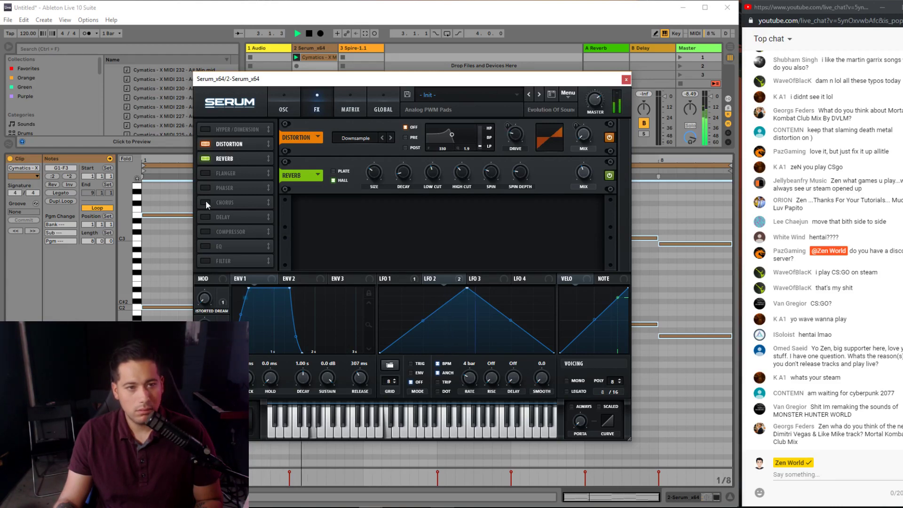
pyautogui.click(205, 129)
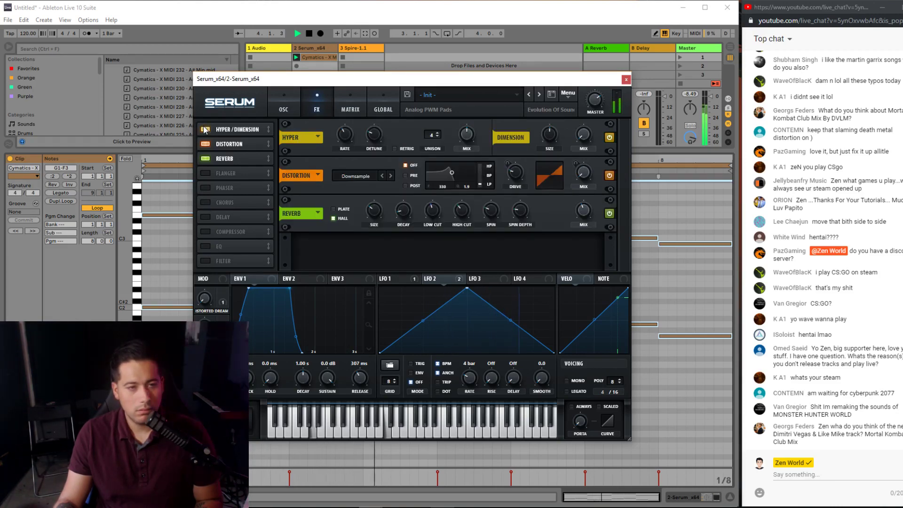
pyautogui.click(205, 128)
pyautogui.click(284, 102)
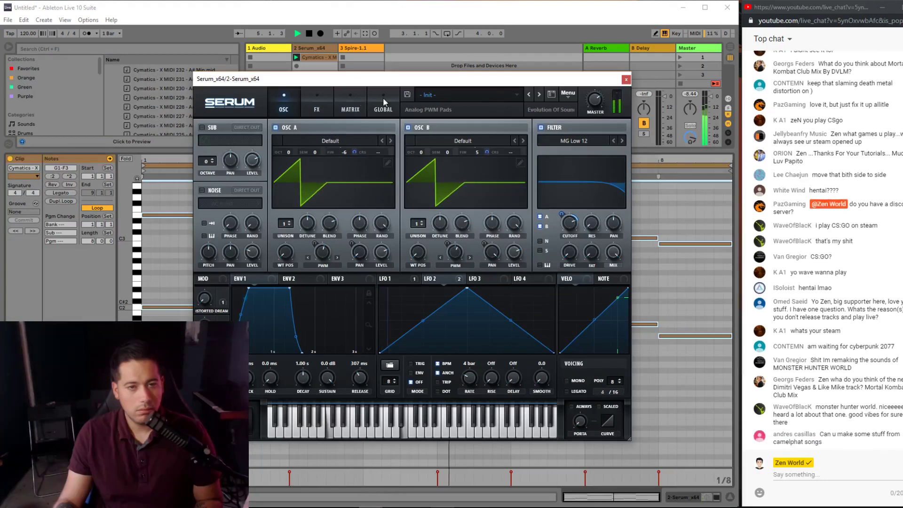
# - Play the clip from the start again to audition the finished pad patch
pyautogui.press('space')
pyautogui.press('space')
pyautogui.press('space')
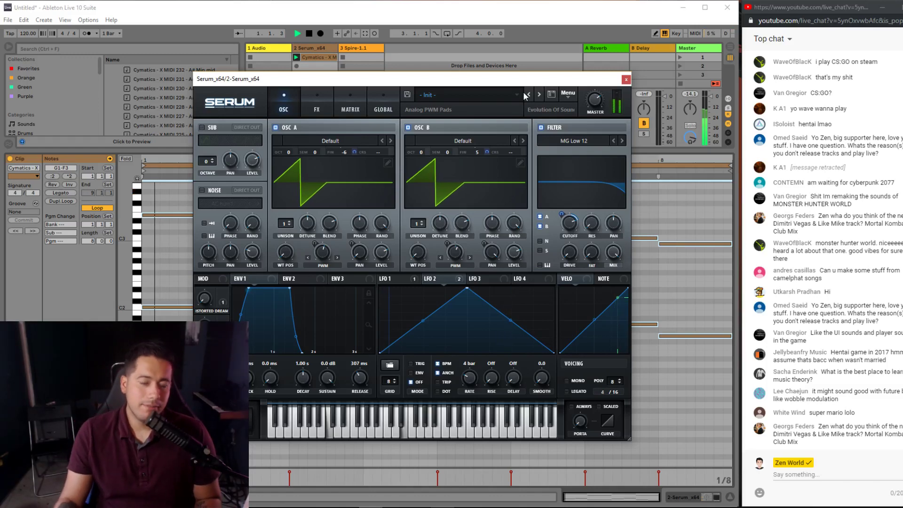
pyautogui.moveTo(411, 86); pyautogui.dragTo(417, 79)
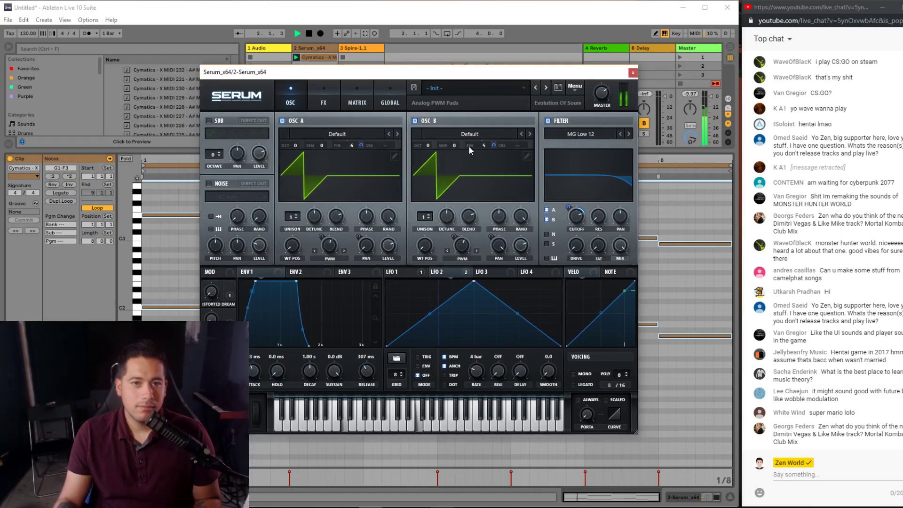
pyautogui.moveTo(256, 416); pyautogui.dragTo(256, 394)
# - Save the patch in the AnjunaDeep presets folder as "PD - Back To The 80s"
pyautogui.click(415, 88)
pyautogui.write('0')
pyautogui.press('BackSpace')
pyautogui.write('PD - Back To The 80s')
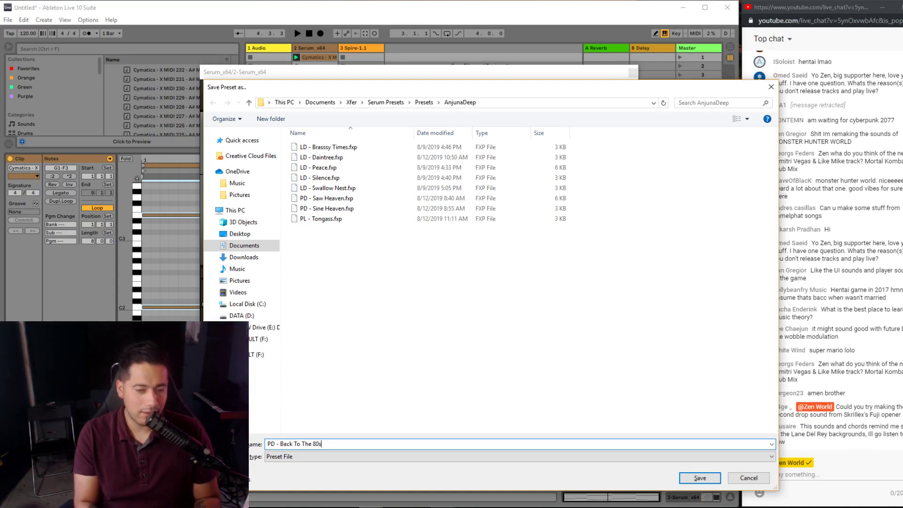
pyautogui.press('Return')
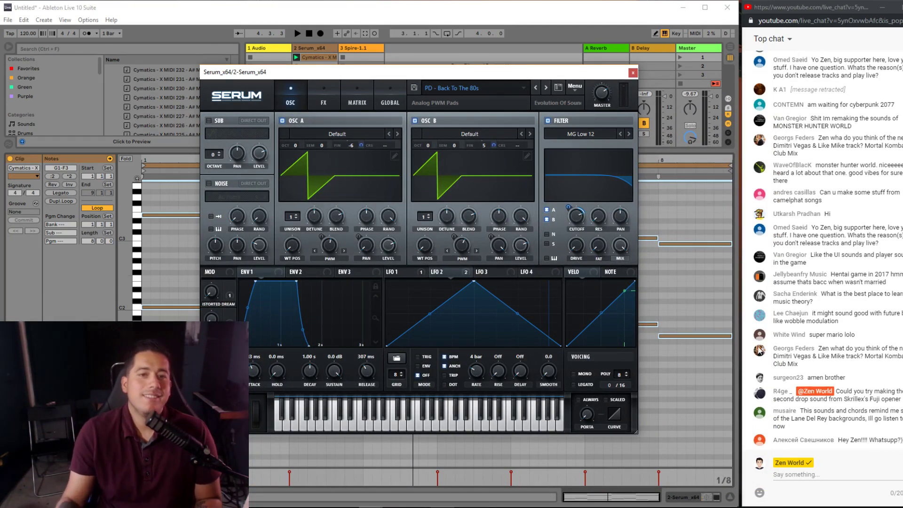
pyautogui.moveTo(506, 76); pyautogui.dragTo(521, 52)
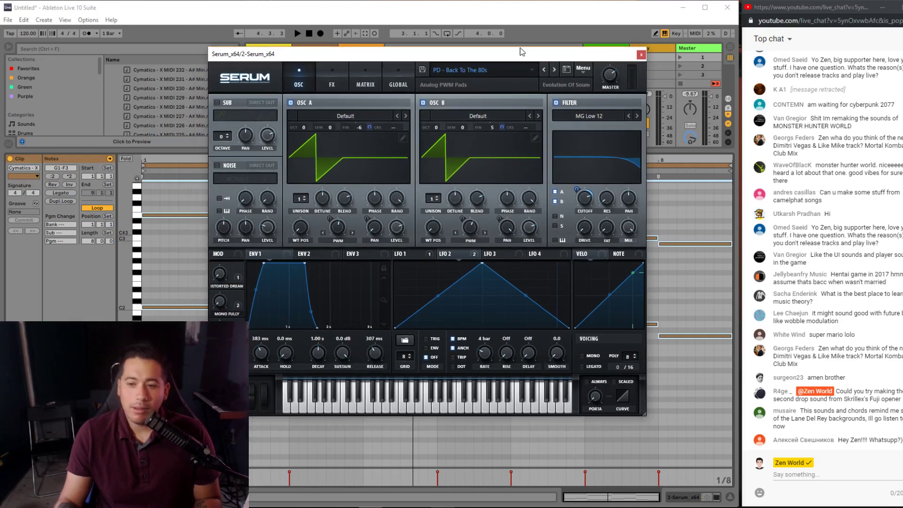
pyautogui.click(582, 69)
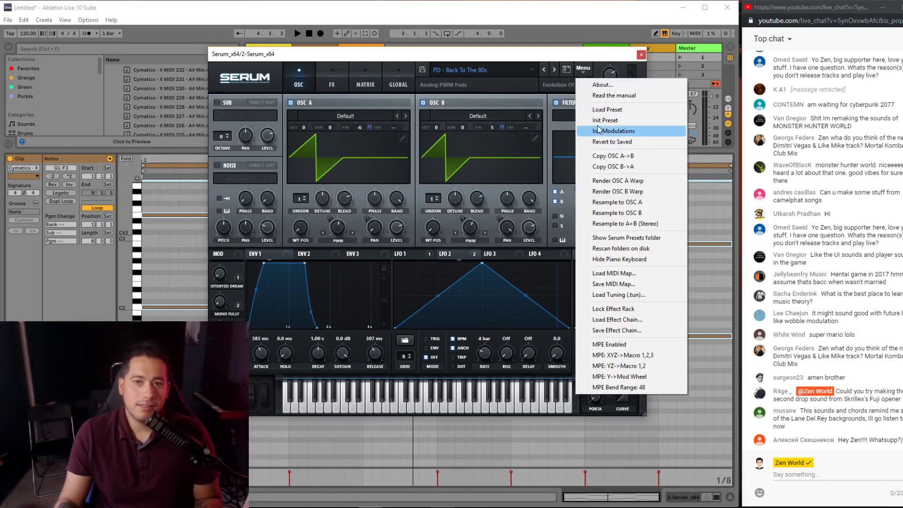
pyautogui.click(365, 58)
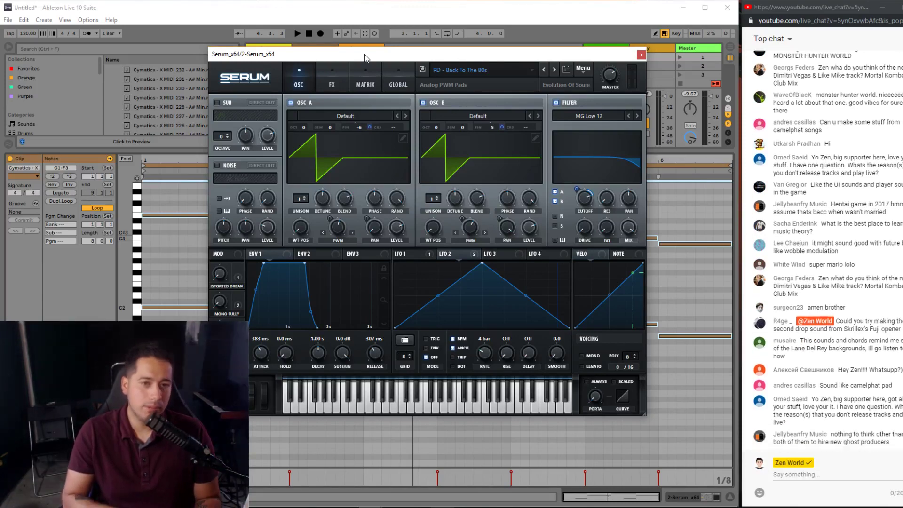
# - Reset the synth to an initialized patch
pyautogui.click(583, 69)
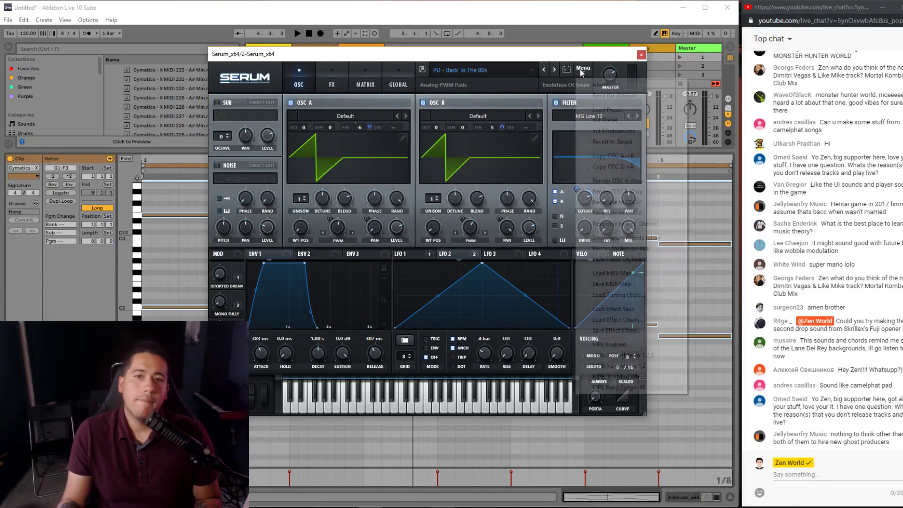
pyautogui.click(610, 122)
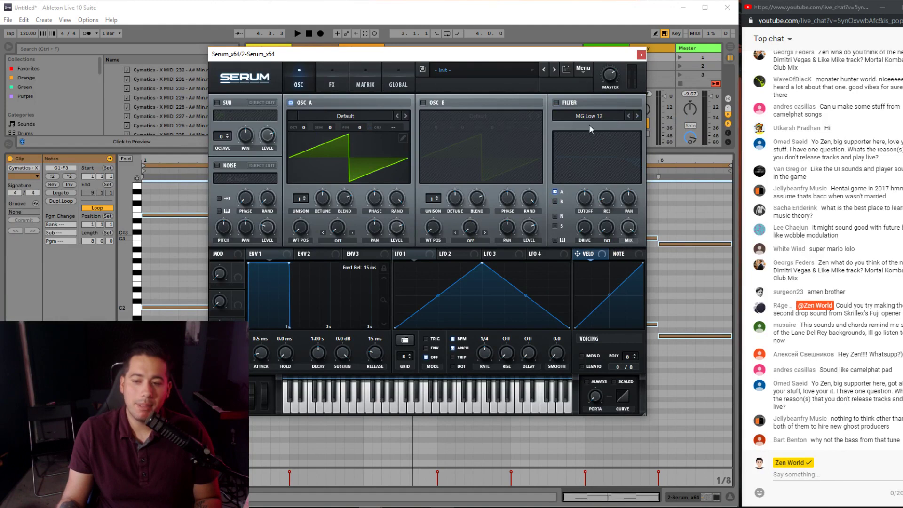
# - Switch to Spotify and listen to the reference track Mirrors from around 1:07 and 1:37, adjusting the playback volume
pyautogui.hotkey('alt', 'Tab')
pyautogui.click(387, 470)
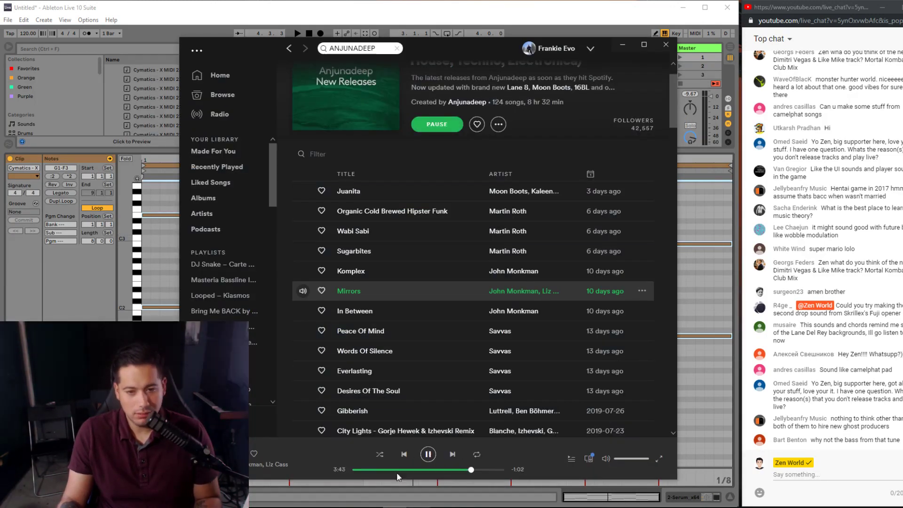
pyautogui.click(634, 460)
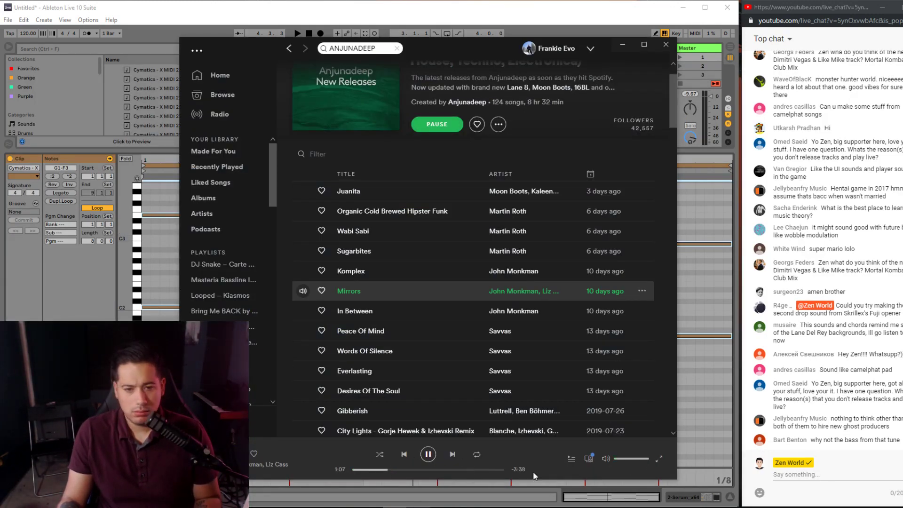
pyautogui.click(403, 469)
pyautogui.click(648, 458)
pyautogui.click(637, 459)
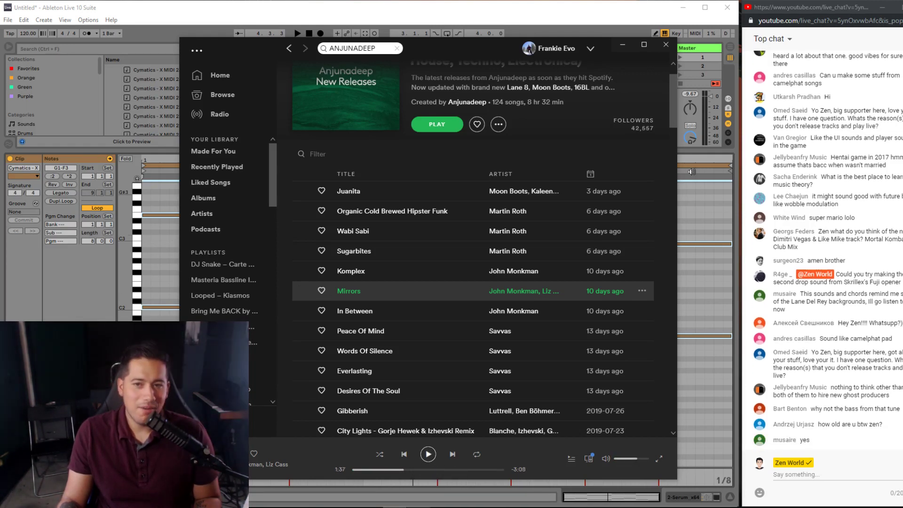
# - Return to Serum, turn on the MG Low 12 filter and set oscillator A's octave to -3
pyautogui.moveTo(706, 155); pyautogui.dragTo(707, 238)
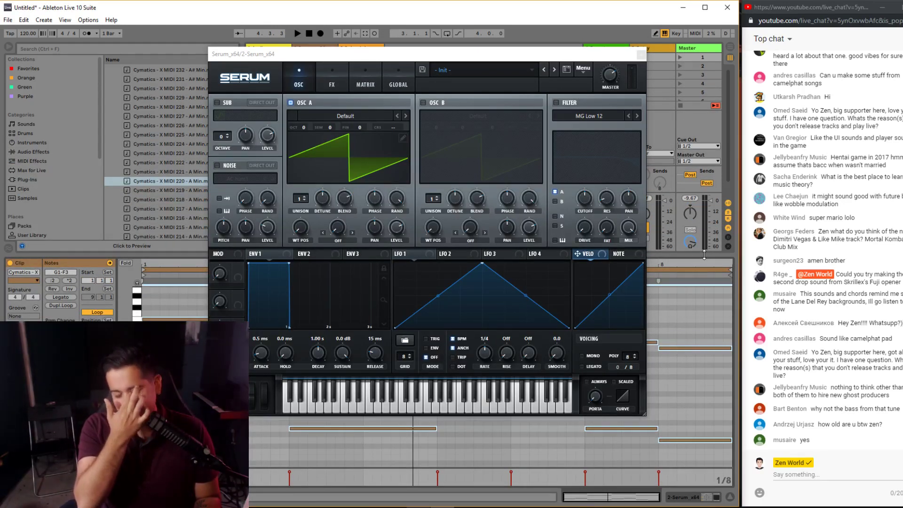
pyautogui.click(556, 102)
pyautogui.moveTo(306, 127); pyautogui.dragTo(296, 159)
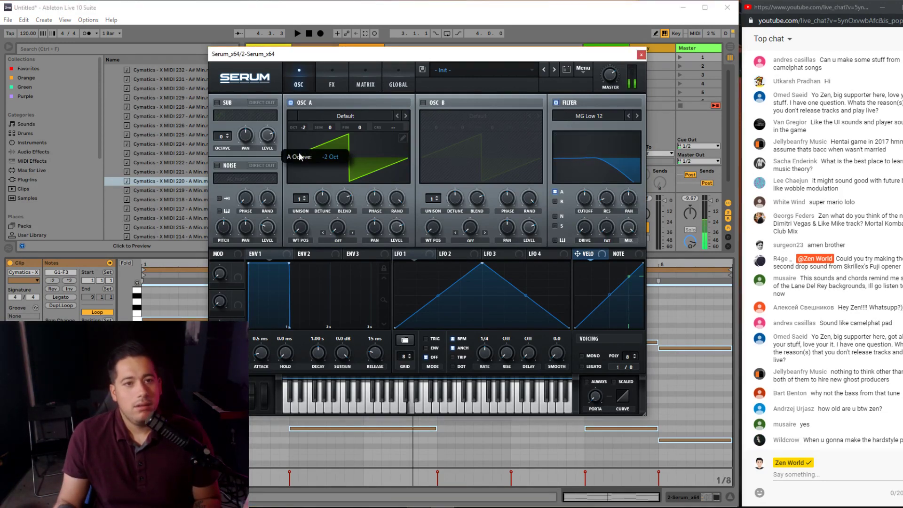
# - Enable oscillator B, route it through the filter, and set its octave to -3 and fine tuning to 18
pyautogui.click(423, 103)
pyautogui.moveTo(436, 127); pyautogui.dragTo(427, 153)
pyautogui.click(555, 201)
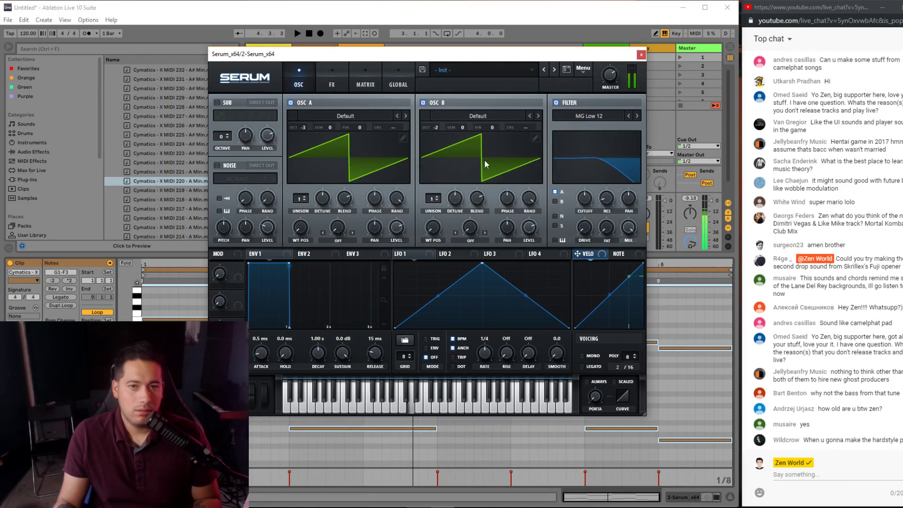
pyautogui.moveTo(492, 127); pyautogui.dragTo(493, 121)
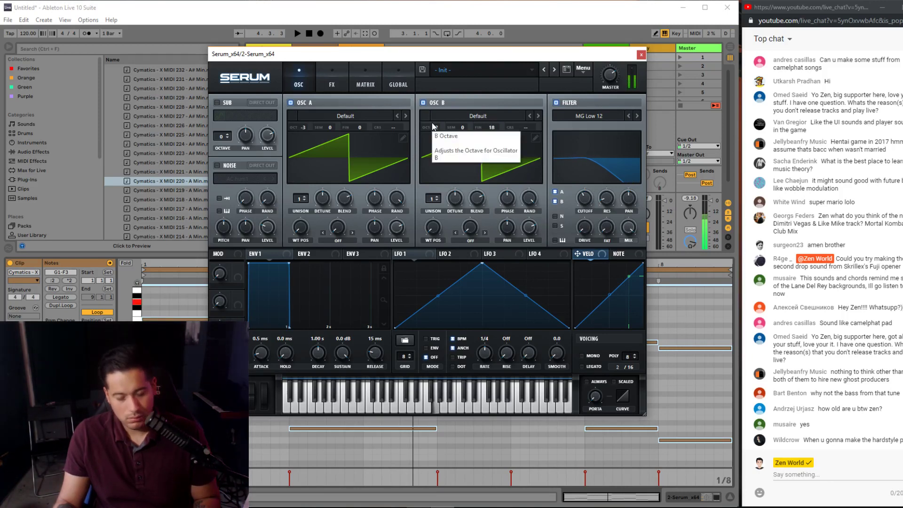
pyautogui.moveTo(435, 127); pyautogui.dragTo(430, 135)
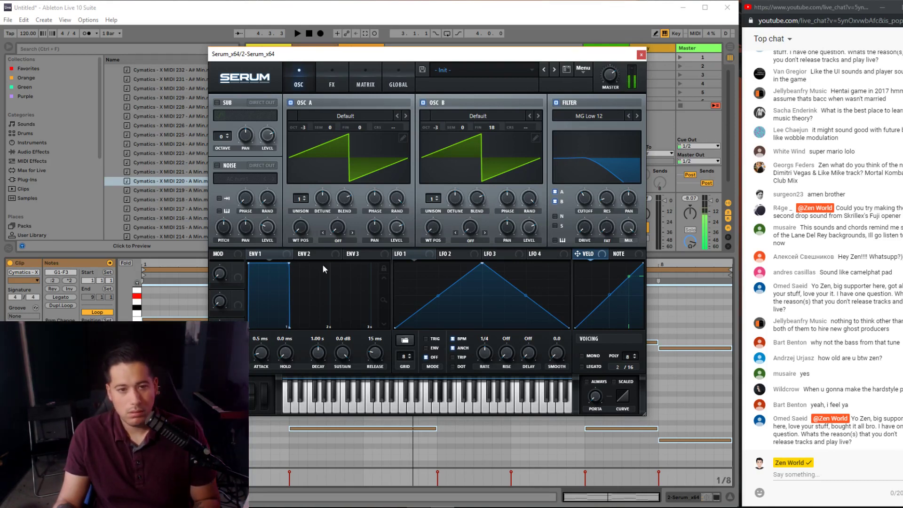
# - Set Envelope 1's attack to 116 ms and lower the filter cutoff to about 205 Hz
pyautogui.moveTo(261, 352); pyautogui.dragTo(265, 321)
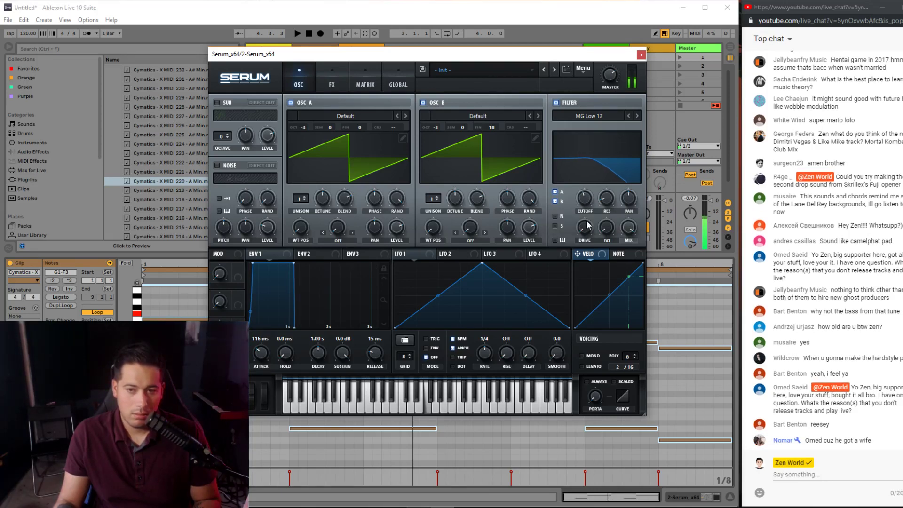
pyautogui.moveTo(586, 209)
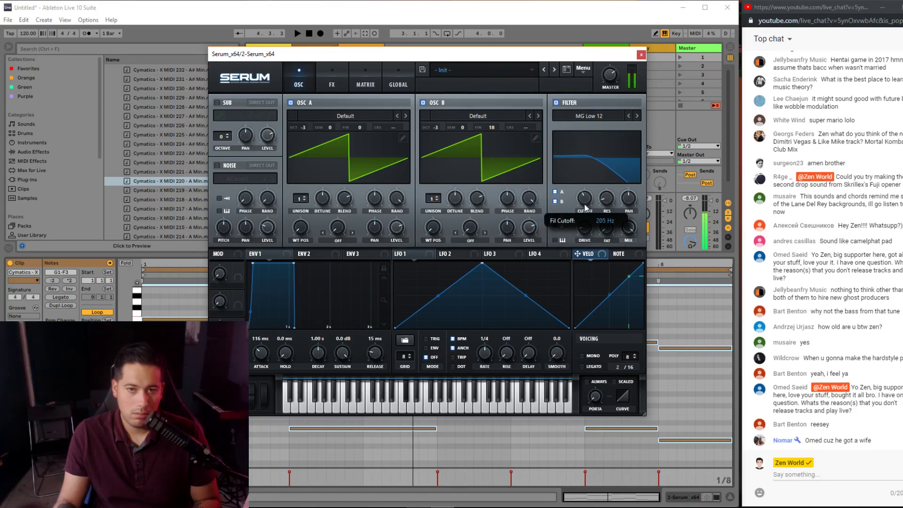
# - Switch to Spotify to replay a short section of Mirrors for comparison, and return to Serum
pyautogui.hotkey('alt', 'Tab')
pyautogui.click(436, 451)
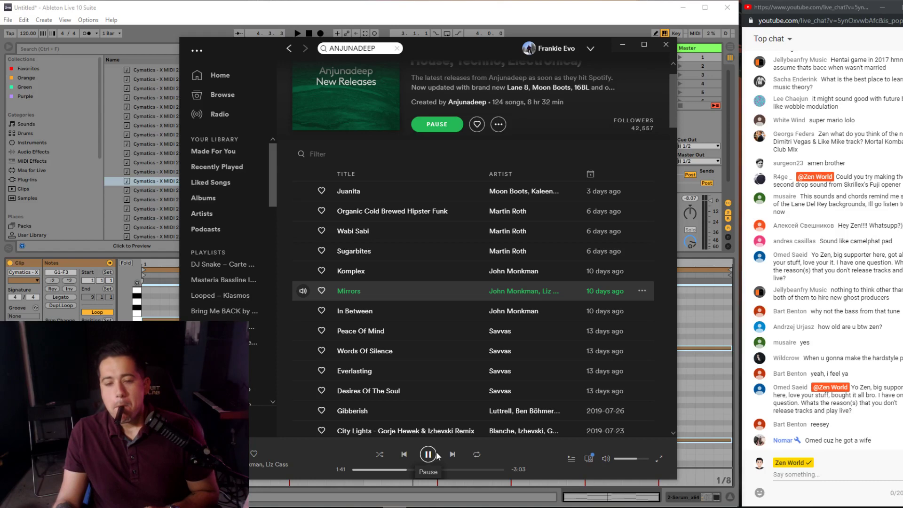
pyautogui.hotkey('alt', 'Tab')
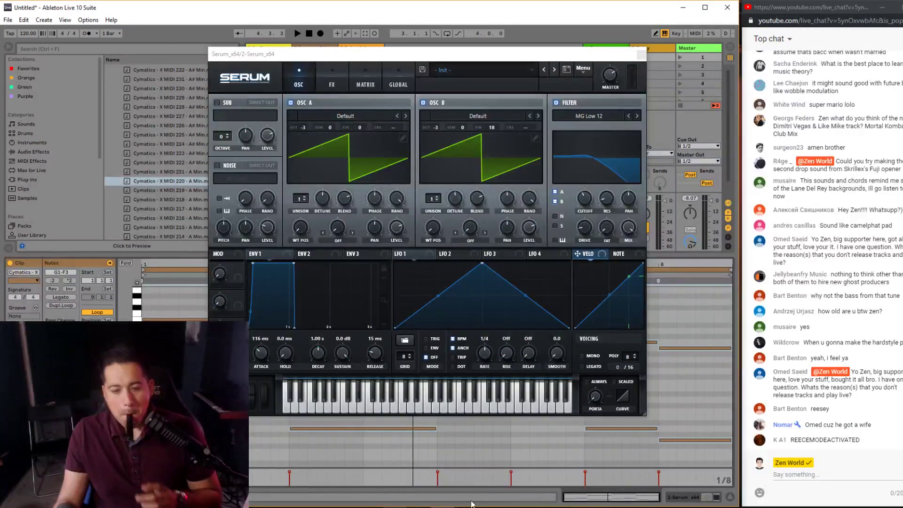
pyautogui.hotkey('alt', 'Tab')
pyautogui.hotkey('alt', 'Tab')
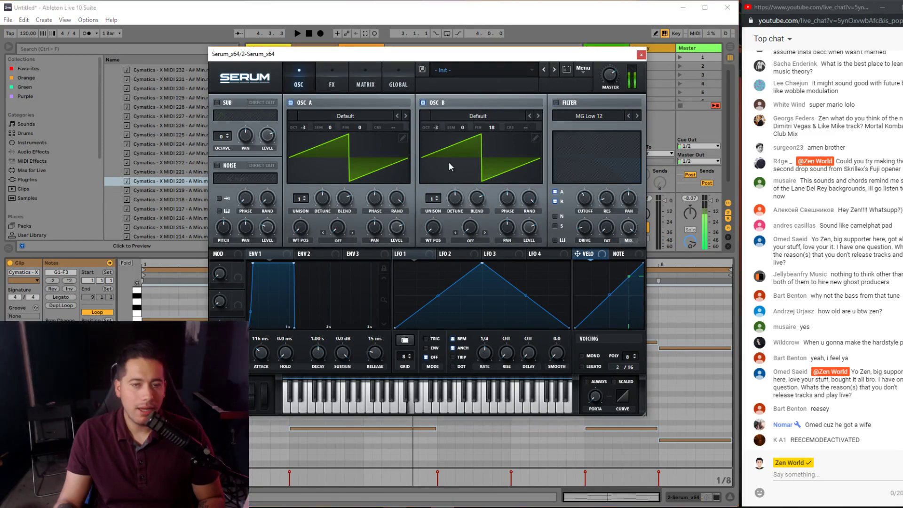
# - Set oscillator B's octave to -2 and fine tuning to 56, and Envelope 1's release to 402 ms
pyautogui.click(436, 125)
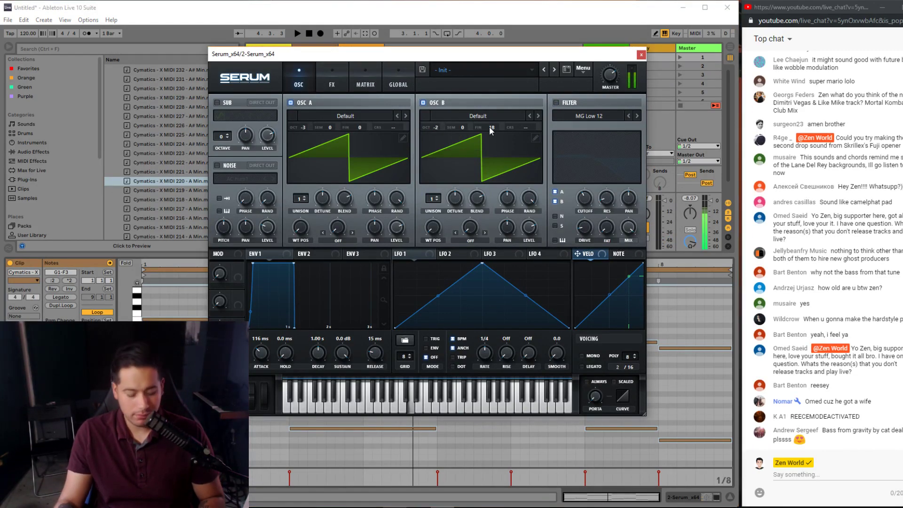
pyautogui.moveTo(492, 129); pyautogui.dragTo(501, 108)
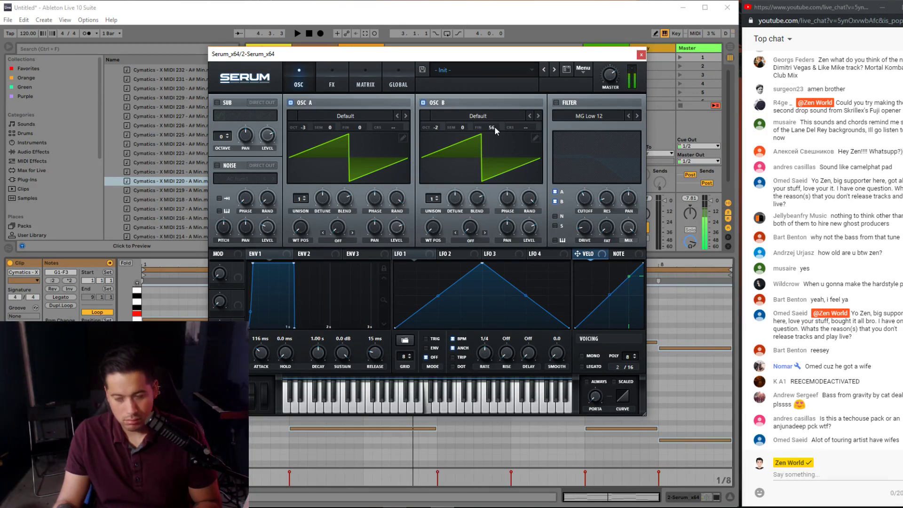
pyautogui.moveTo(371, 353); pyautogui.dragTo(371, 331)
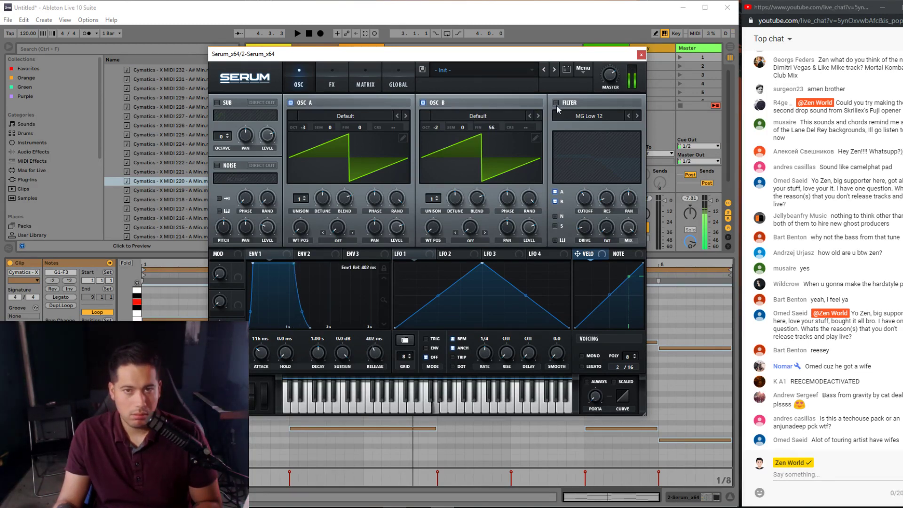
# - Turn the MG Low 12 filter back on and fine-tune its cutoff
pyautogui.click(556, 102)
pyautogui.moveTo(583, 196); pyautogui.dragTo(585, 191)
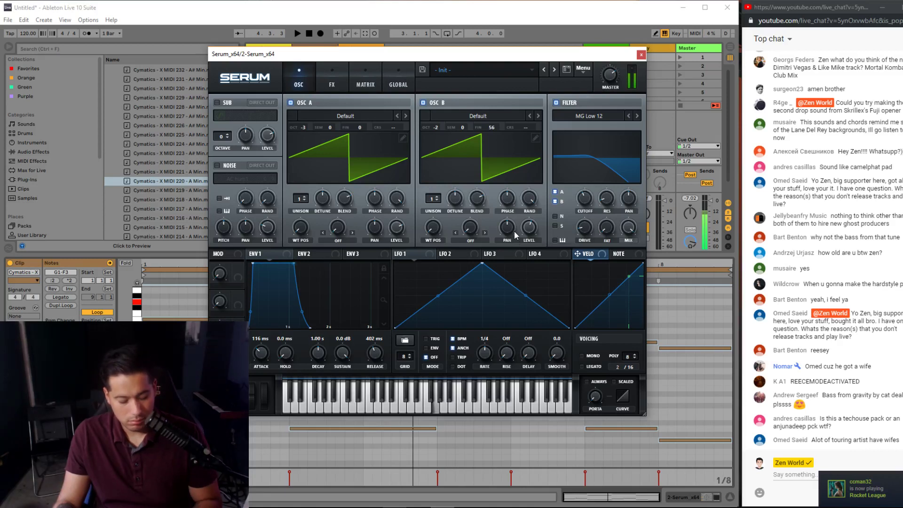
pyautogui.moveTo(581, 203)
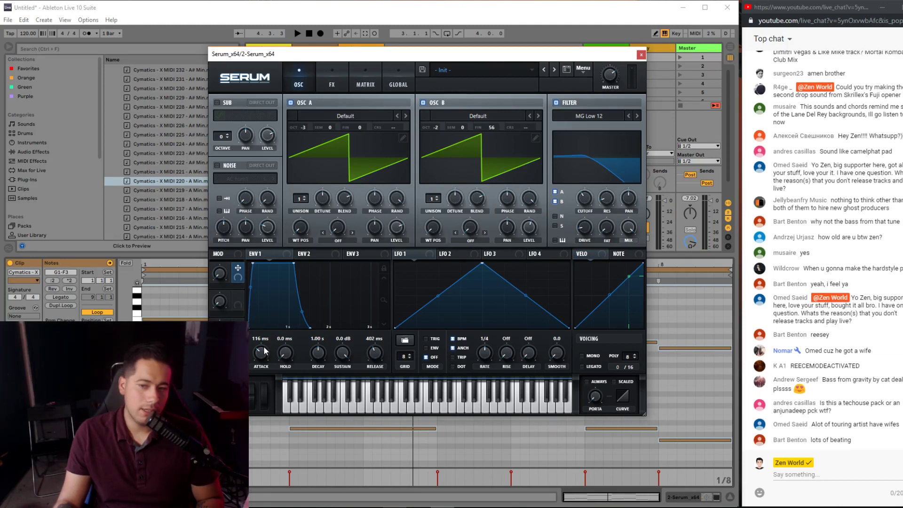
# - Set Envelope 1's attack to 161 ms and oscillator B's fine tuning to 45
pyautogui.moveTo(265, 352); pyautogui.dragTo(265, 349)
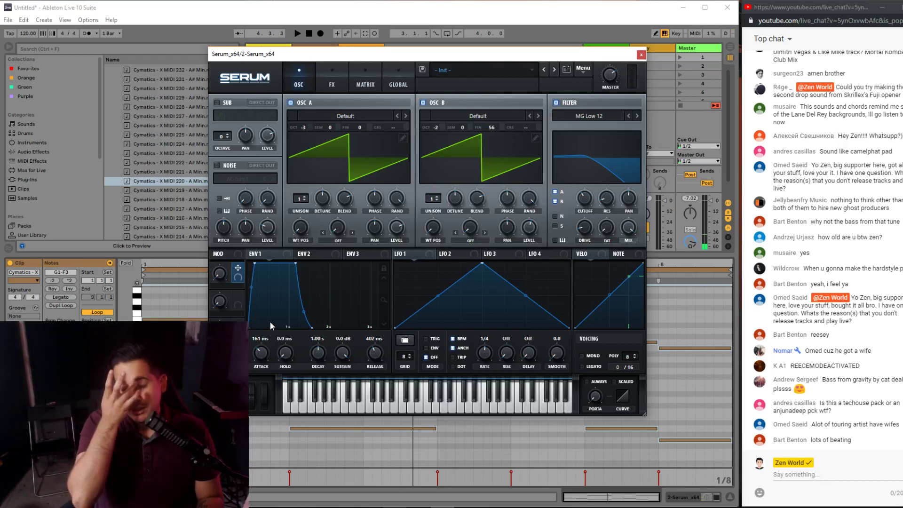
pyautogui.moveTo(490, 127); pyautogui.dragTo(489, 130)
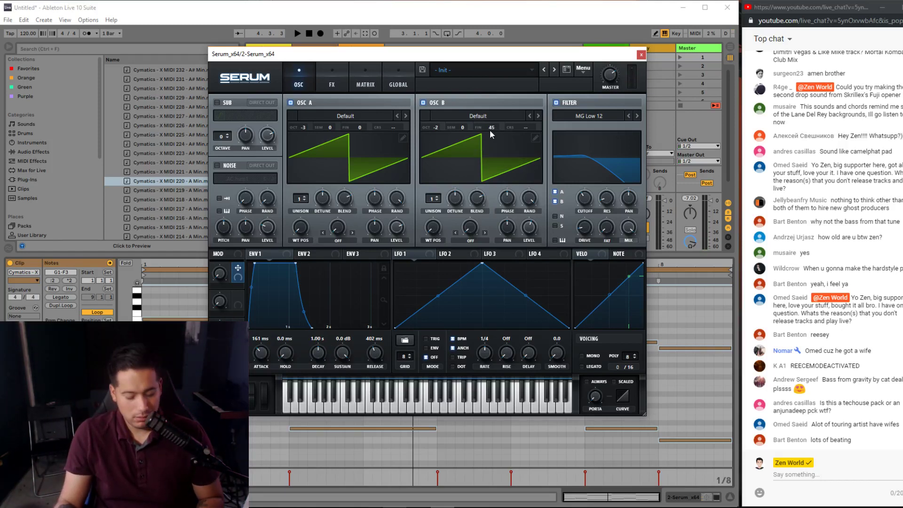
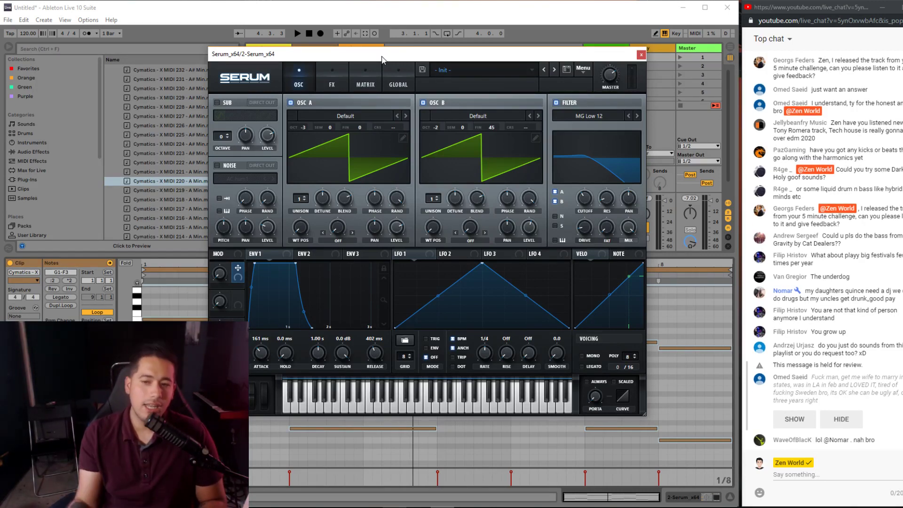
# - Show the live chat message held for review, and enable mono and legato voicing with portamento always on
pyautogui.click(783, 420)
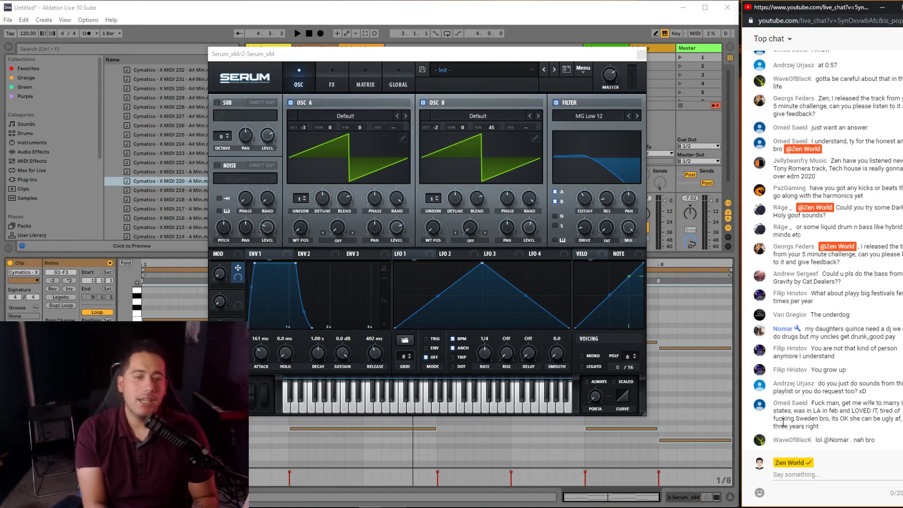
pyautogui.click(592, 368)
pyautogui.click(592, 367)
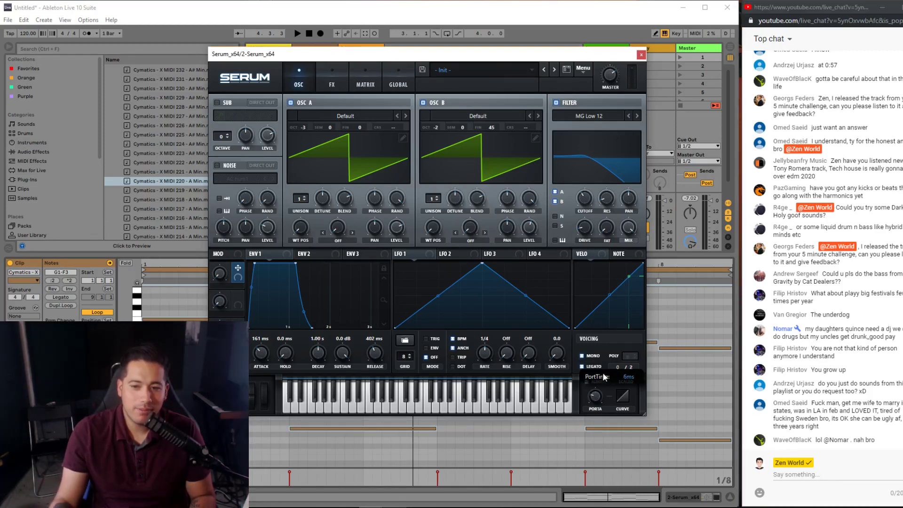
pyautogui.moveTo(427, 57); pyautogui.dragTo(433, 60)
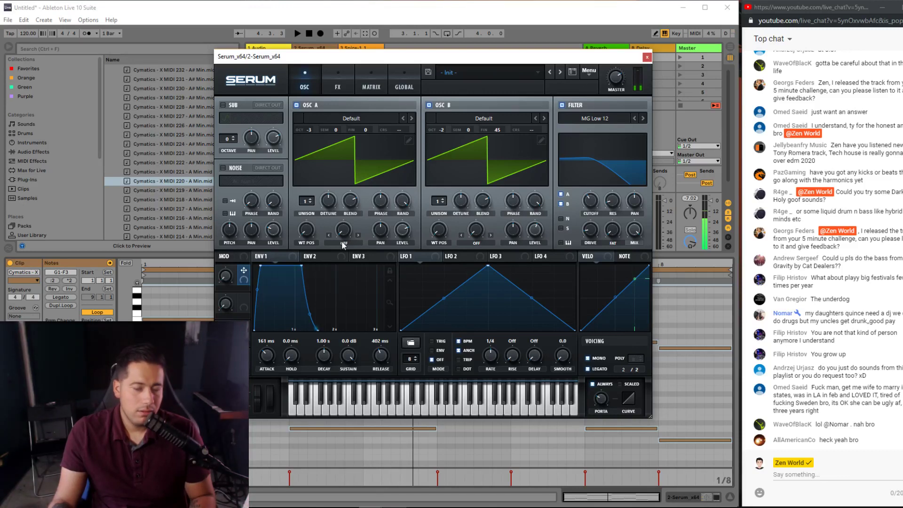
# - Enable the Tube distortion effect and assign Macro 1 to its mix amount
pyautogui.click(339, 86)
pyautogui.click(227, 122)
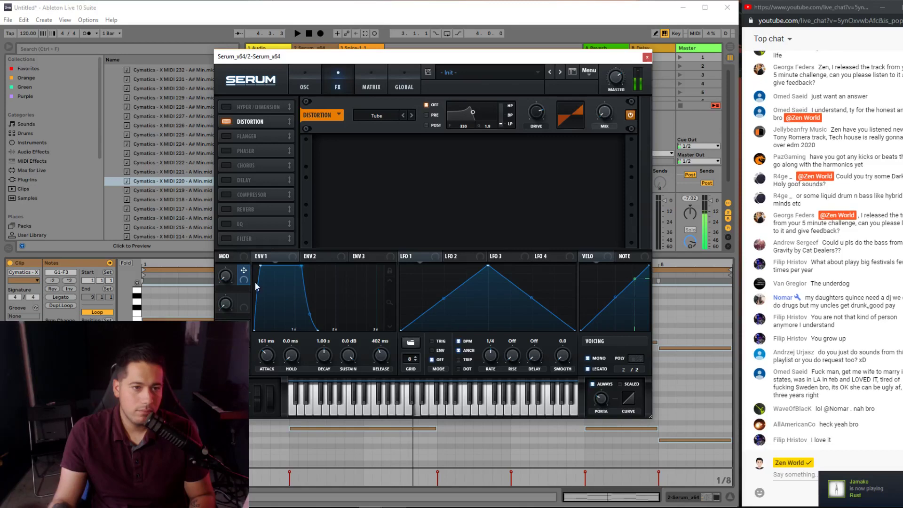
pyautogui.moveTo(604, 112); pyautogui.dragTo(605, 89)
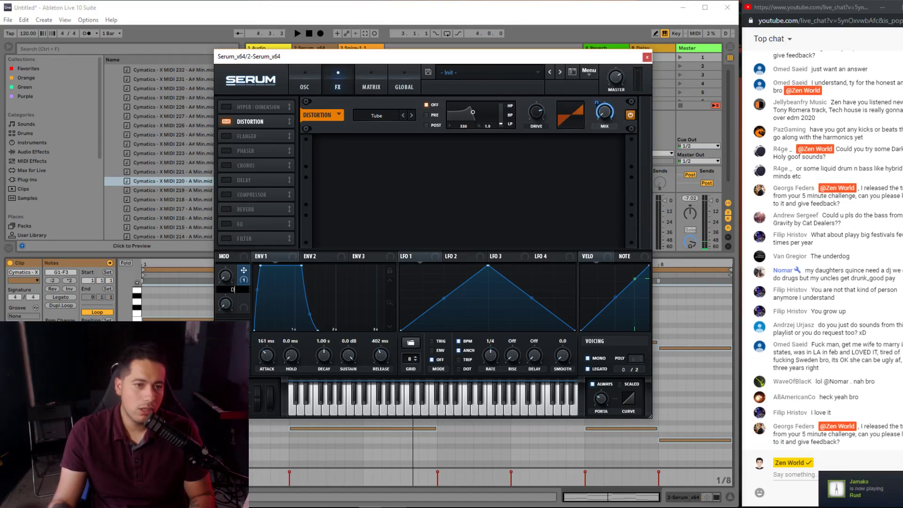
# - Name Macro 1 "Distortion"
pyautogui.doubleClick(233, 288)
pyautogui.write('Distortion')
pyautogui.press('Return')
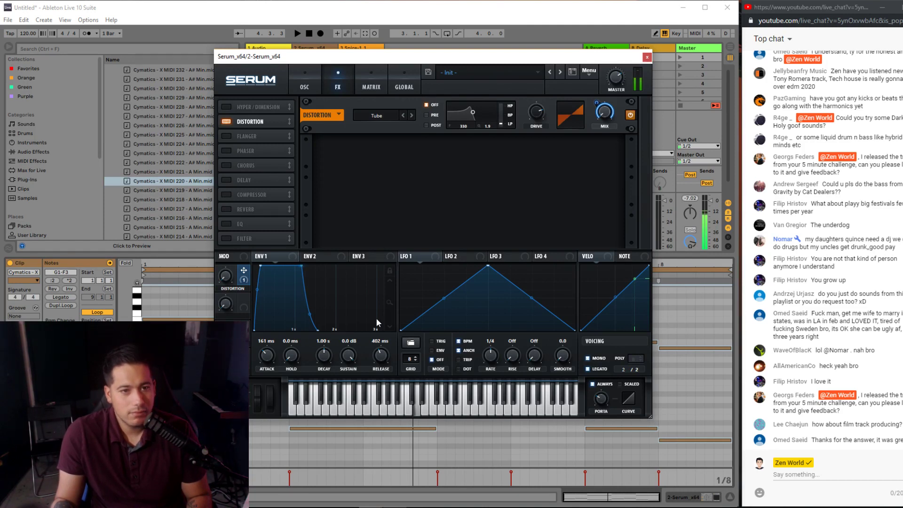
# - Set Envelope 1's attack to 404 ms and its release to 764 ms
pyautogui.moveTo(269, 358); pyautogui.dragTo(270, 352)
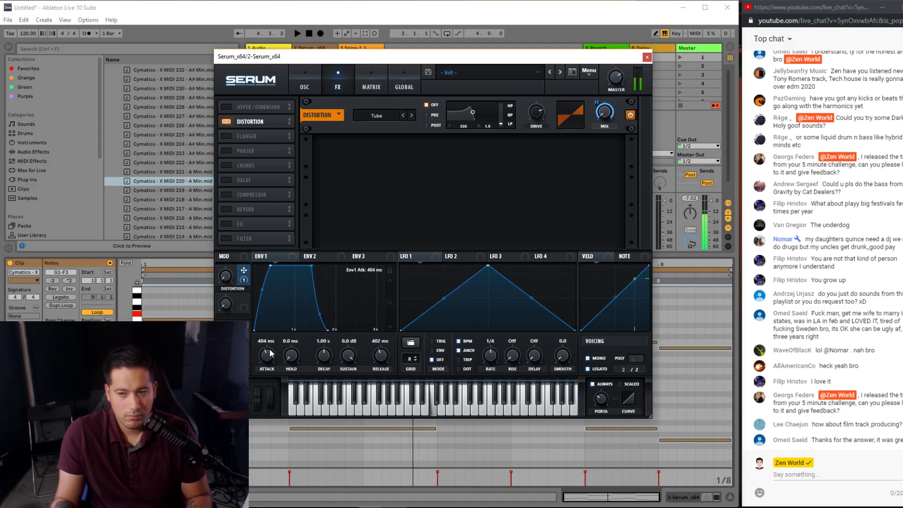
pyautogui.moveTo(328, 329); pyautogui.dragTo(342, 329)
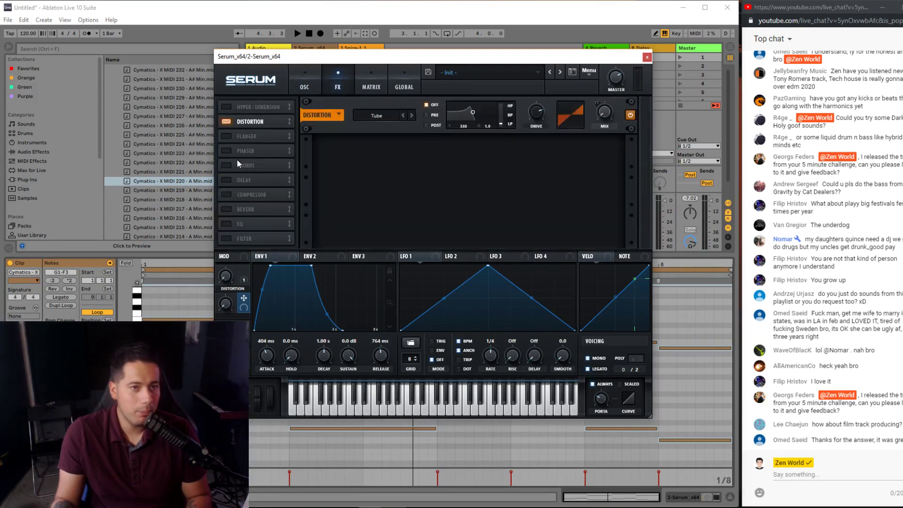
# - Enable the compressor effect with its threshold at about -25.4 dB, and return to the oscillator page
pyautogui.click(238, 196)
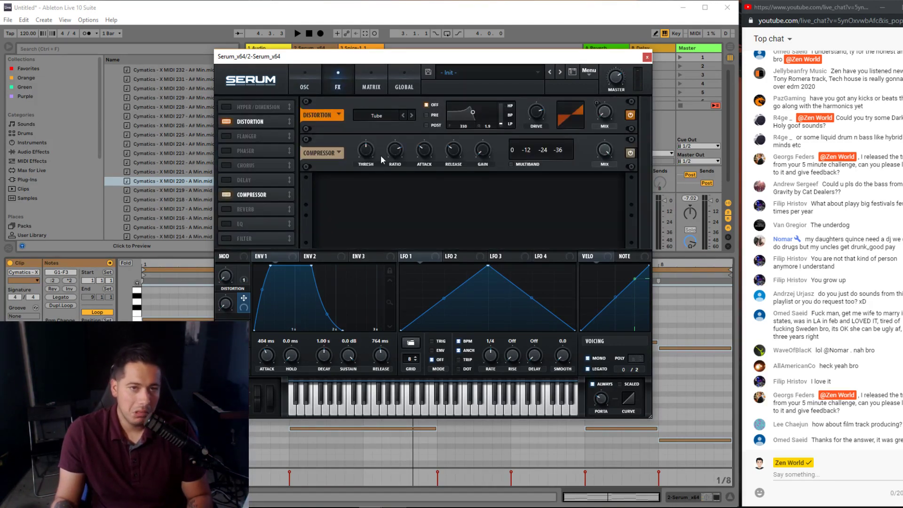
pyautogui.moveTo(375, 154)
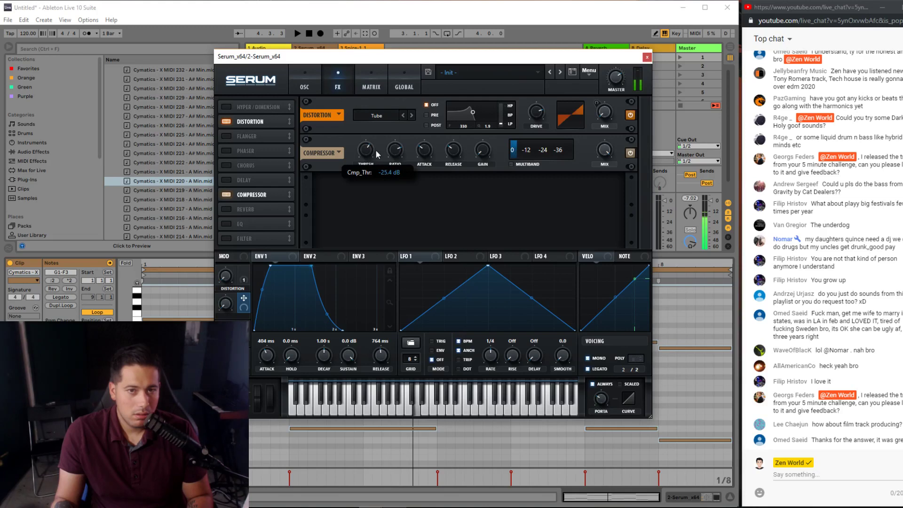
pyautogui.moveTo(487, 133)
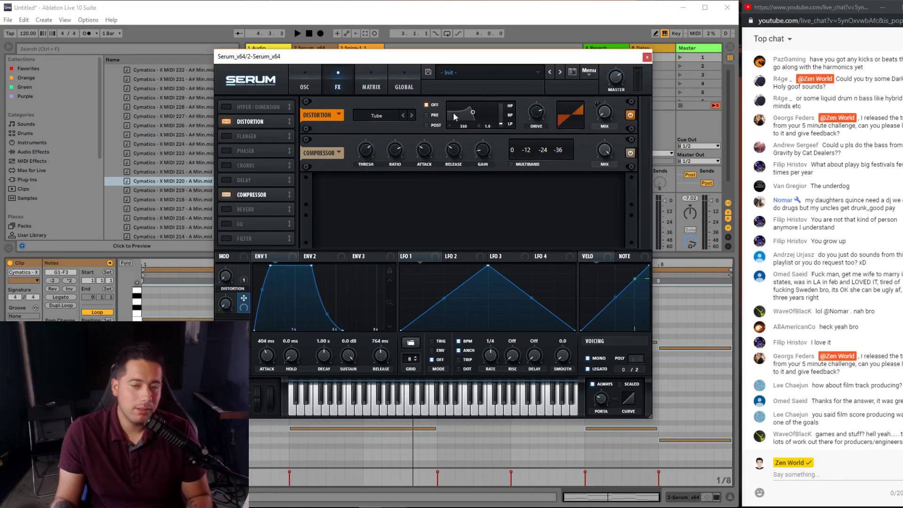
pyautogui.click(308, 83)
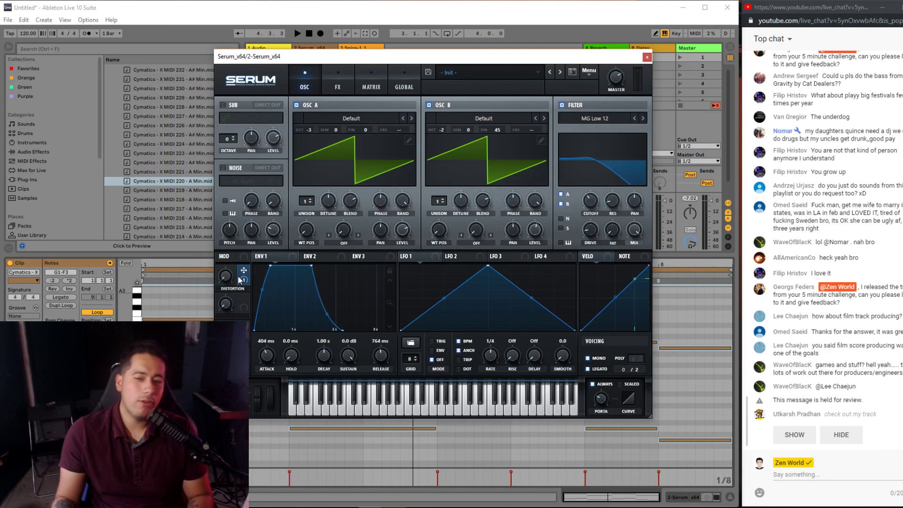
pyautogui.click(337, 85)
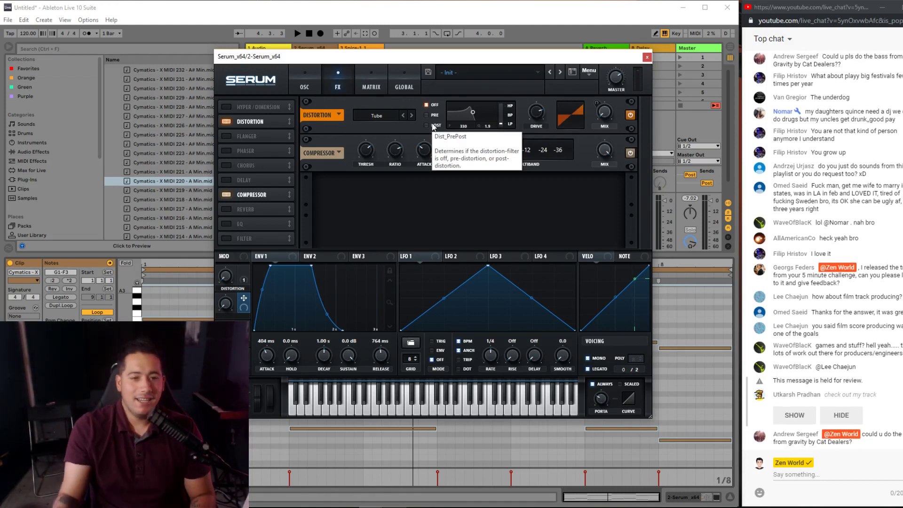
pyautogui.click(304, 85)
pyautogui.click(341, 85)
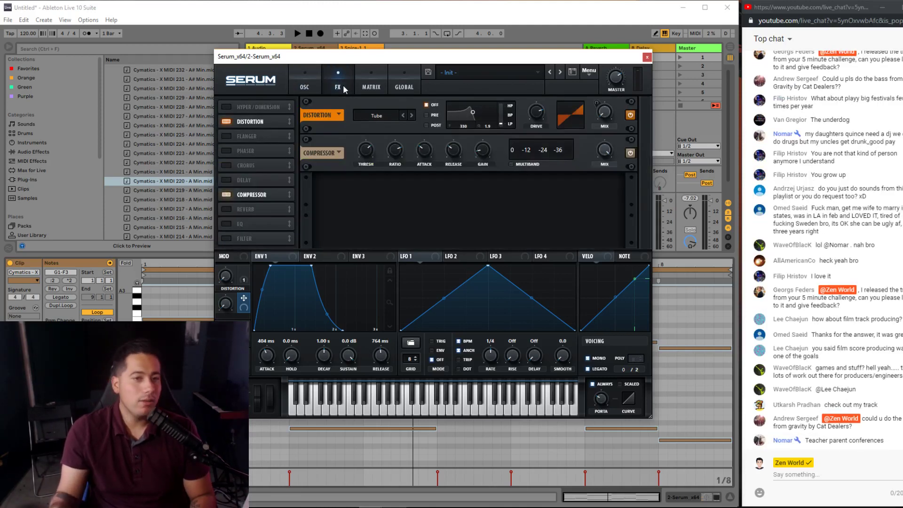
pyautogui.click(304, 86)
pyautogui.click(349, 84)
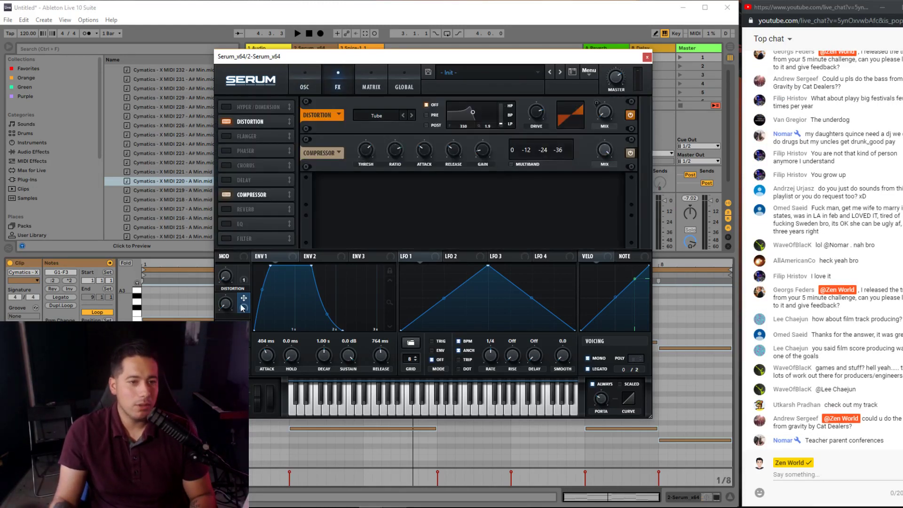
pyautogui.click(295, 89)
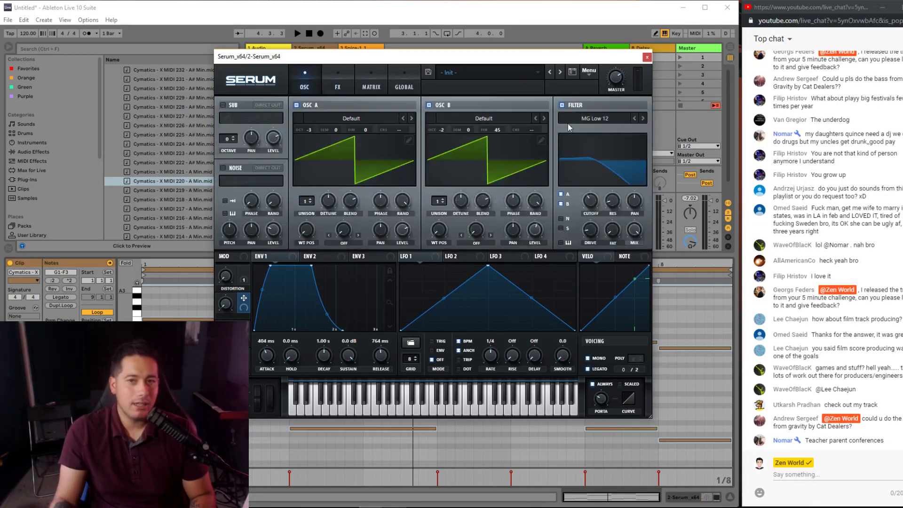
pyautogui.click(340, 84)
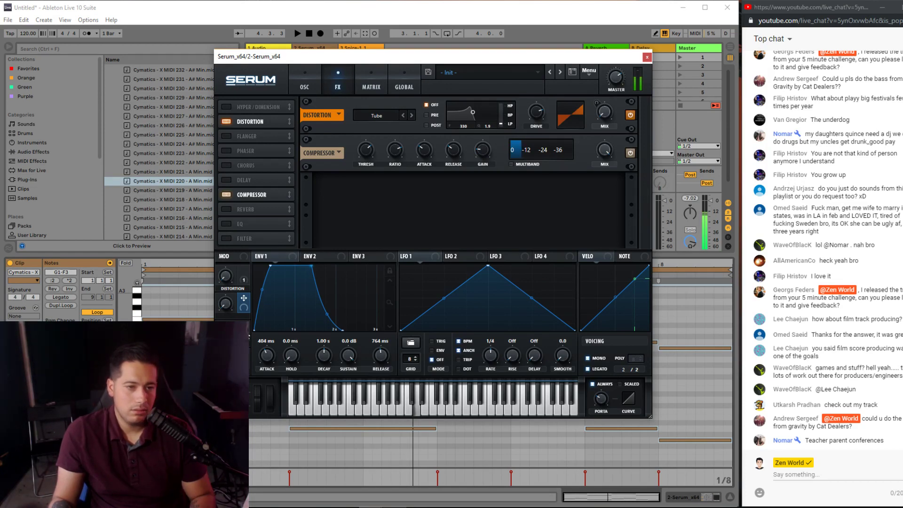
pyautogui.click(304, 80)
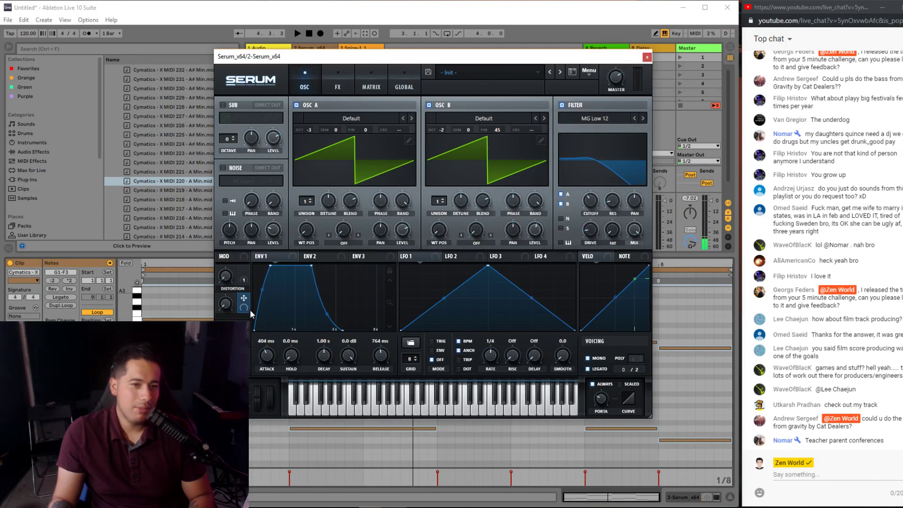
# - Assign Macro 2 to the filter cutoff and name the macro "cutoff"
pyautogui.moveTo(585, 197); pyautogui.dragTo(588, 199)
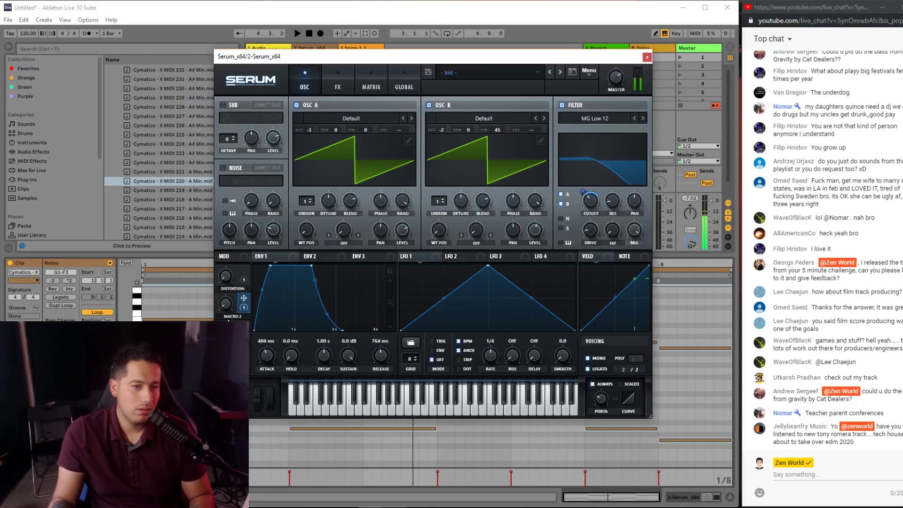
pyautogui.doubleClick(233, 317)
pyautogui.write('cutoff')
pyautogui.press('Return')
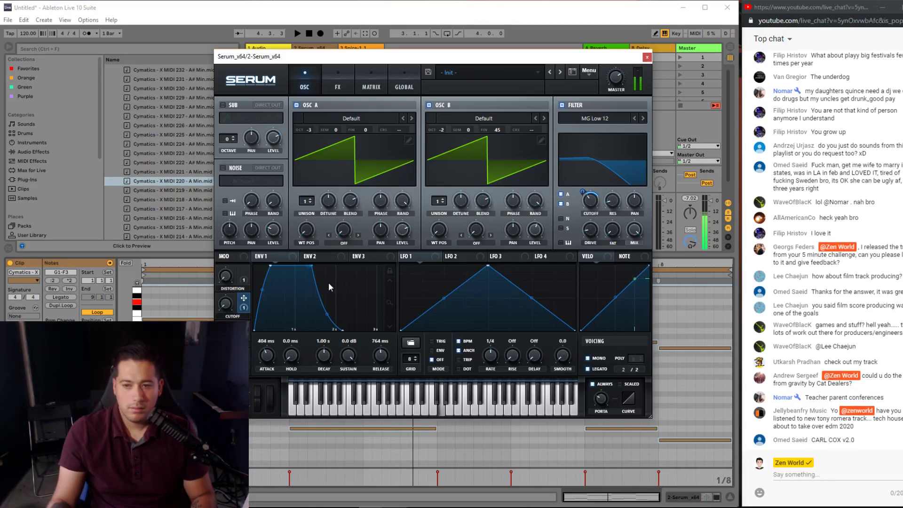
# - Set Envelope 1's release to 876 ms and enter the preset description "Reese bass use cutoff to simplify it"
pyautogui.moveTo(381, 356); pyautogui.dragTo(381, 348)
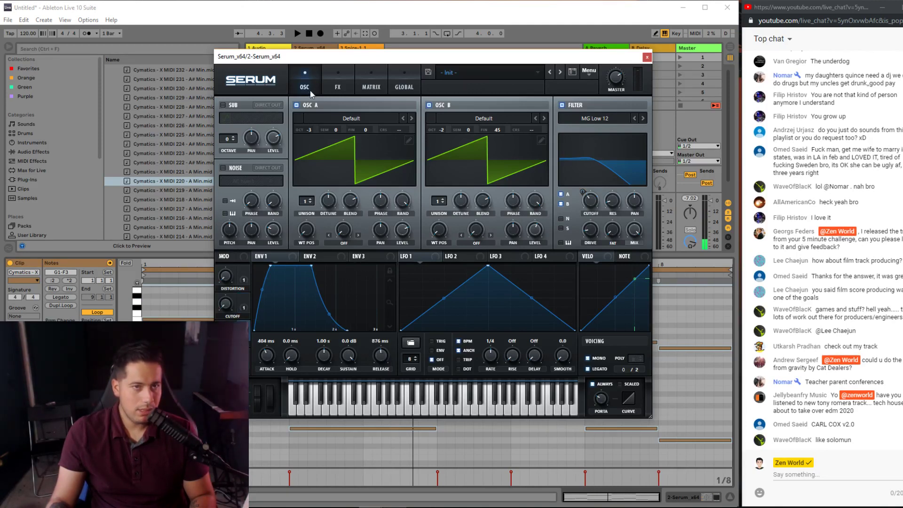
pyautogui.click(444, 82)
pyautogui.write('R')
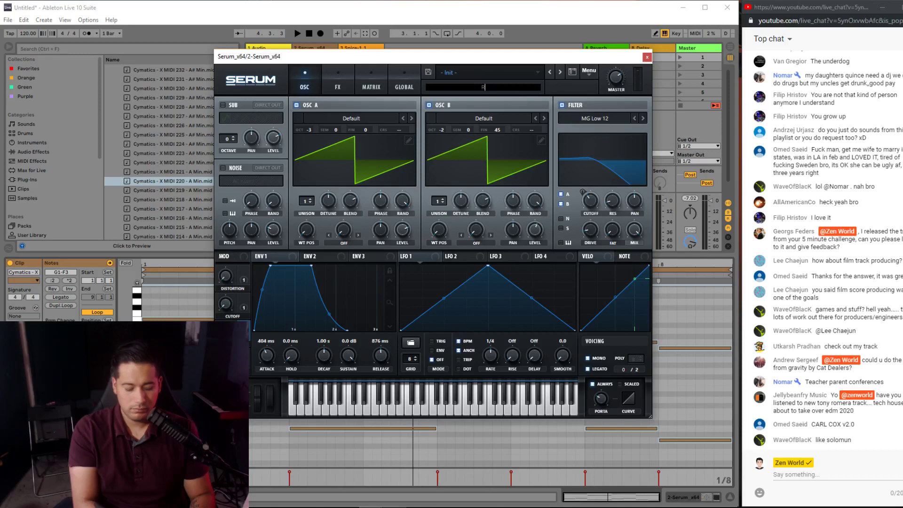
pyautogui.write('eese bass use cutoff to simplify it')
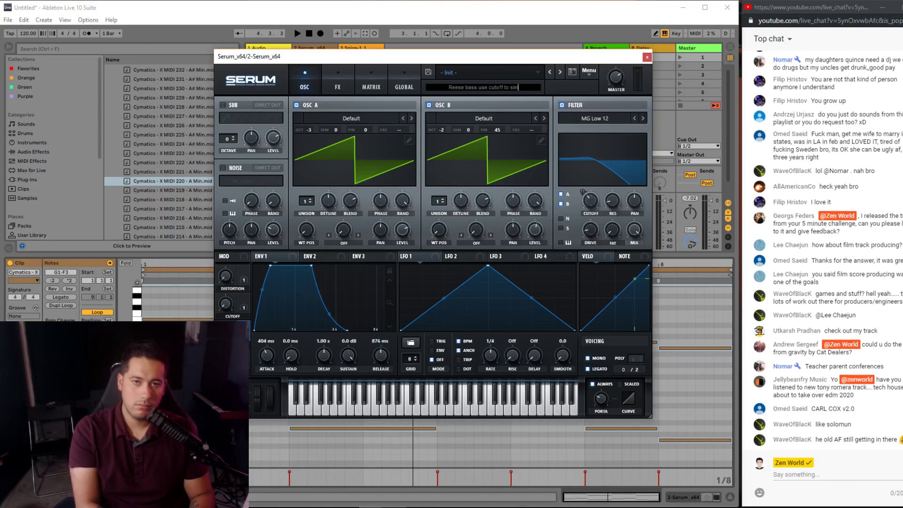
pyautogui.press('Return')
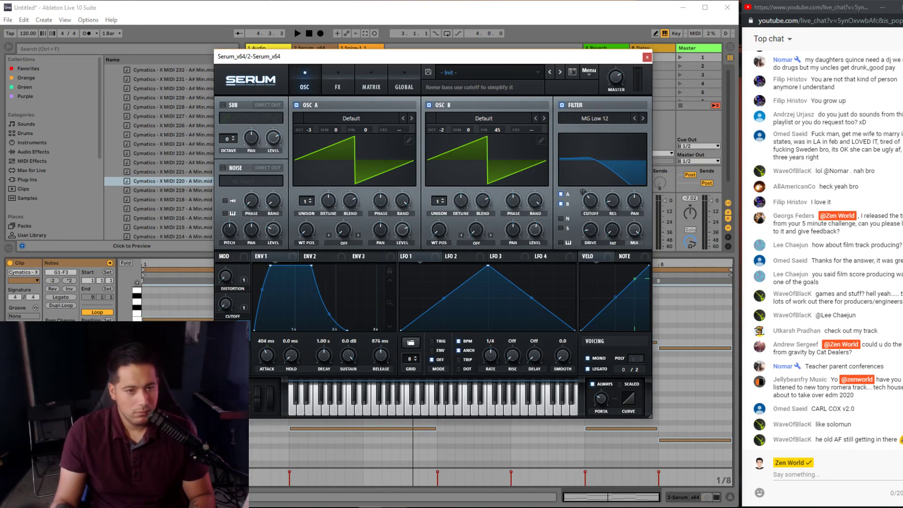
# - Assign modulation to oscillator B's fine tuning and enter "Evolution Of Sound" as the preset author
pyautogui.moveTo(520, 128); pyautogui.dragTo(499, 129)
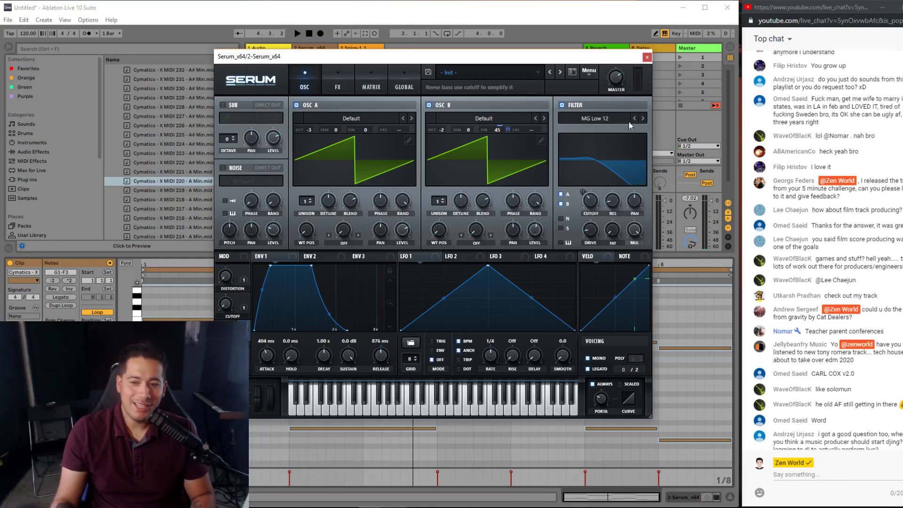
pyautogui.click(571, 87)
pyautogui.write('E')
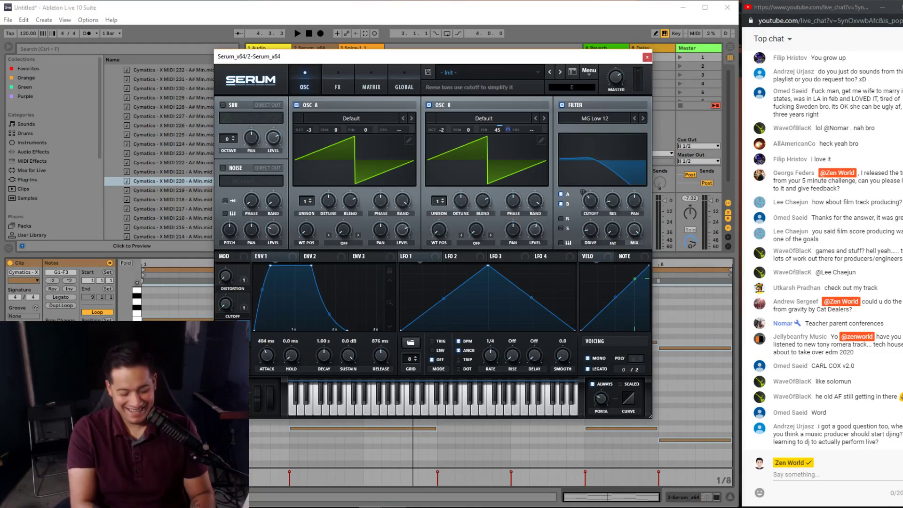
pyautogui.write('volution Of Sound')
pyautogui.press('Return')
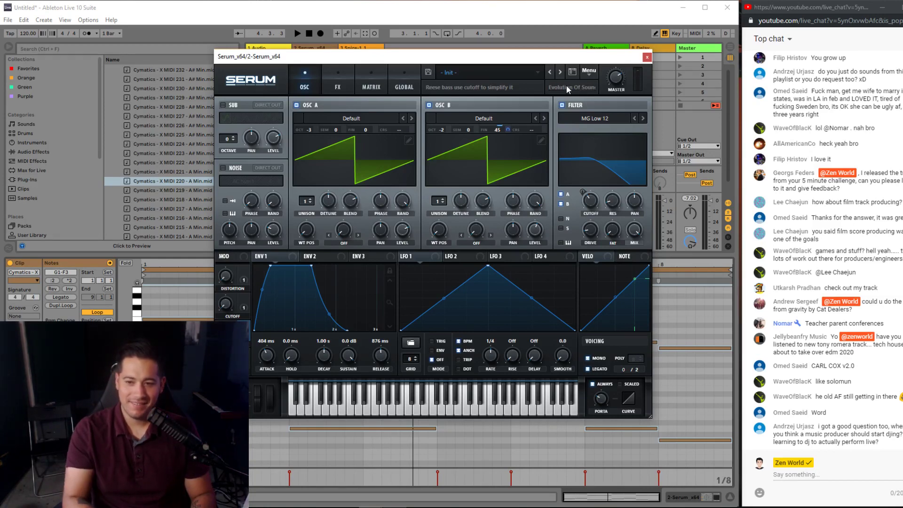
# - Save the preset as "BA - Mirror Reese" in the AnjunaDeep presets folder
pyautogui.click(428, 72)
pyautogui.write('BA')
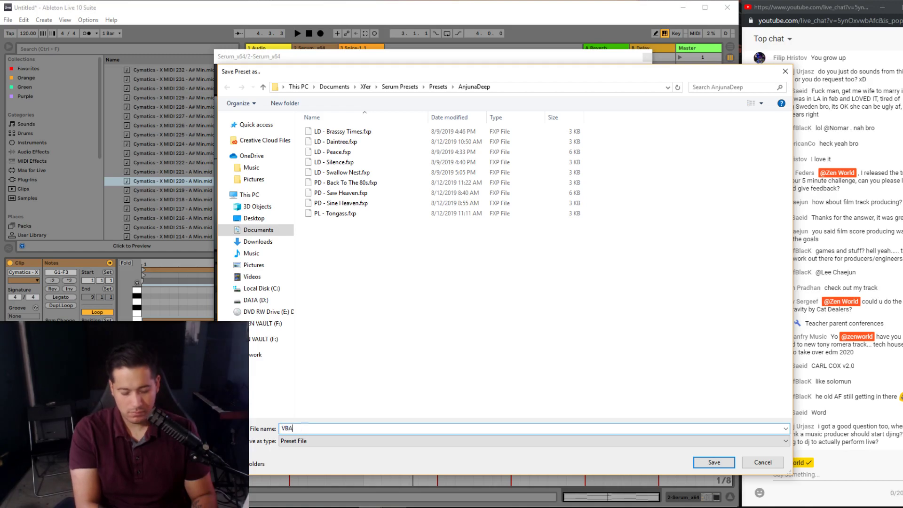
pyautogui.write(' -')
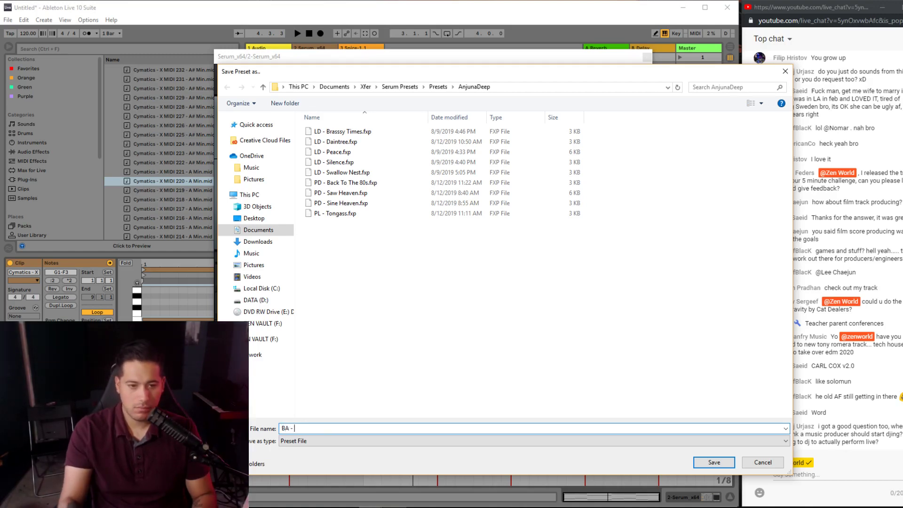
pyautogui.hotkey('alt', 'Tab')
pyautogui.hotkey('alt', 'Tab')
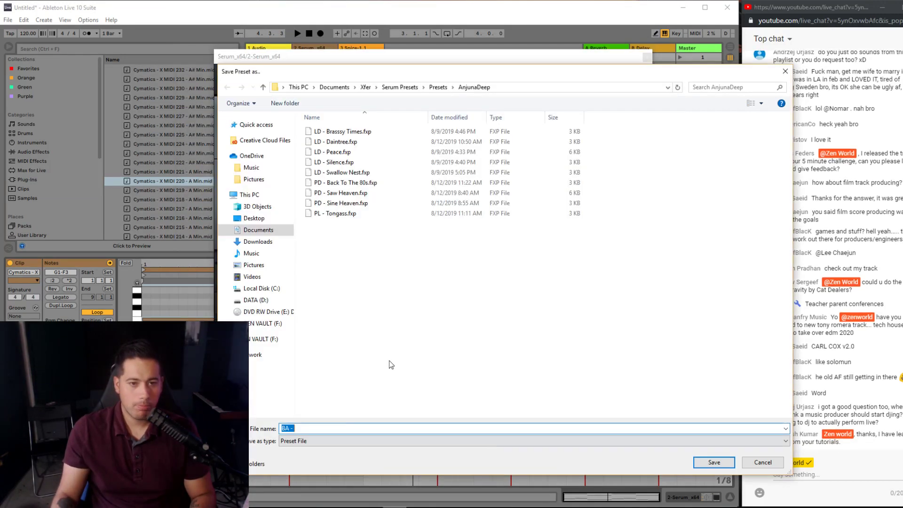
pyautogui.write('Mi')
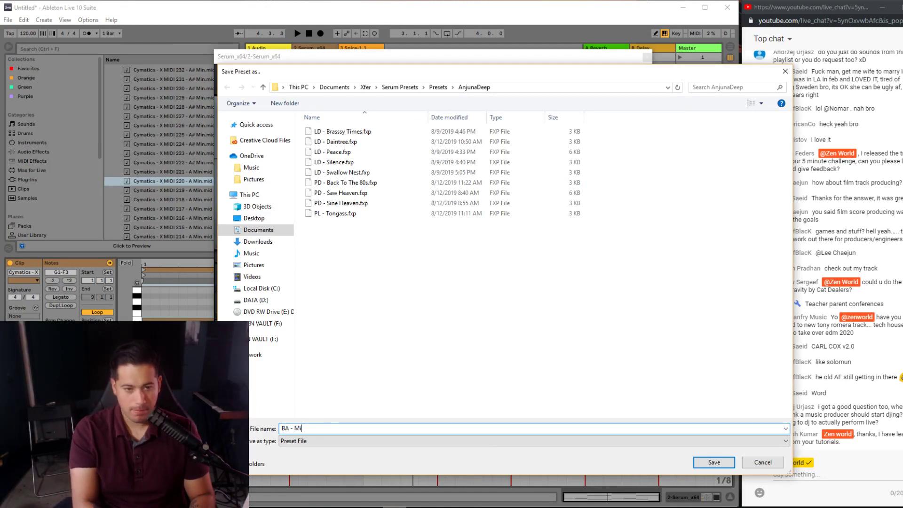
pyautogui.write('rror Ree')
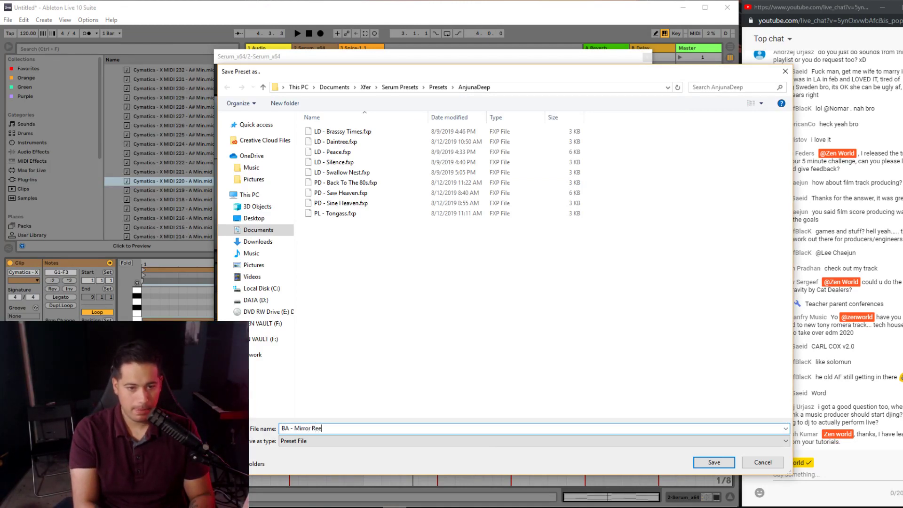
pyautogui.write('se')
pyautogui.press('Return')
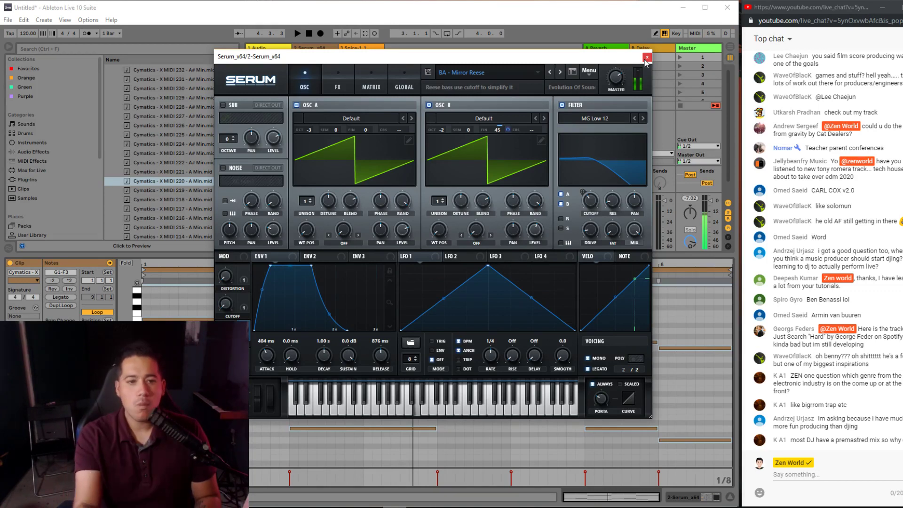
pyautogui.click(589, 71)
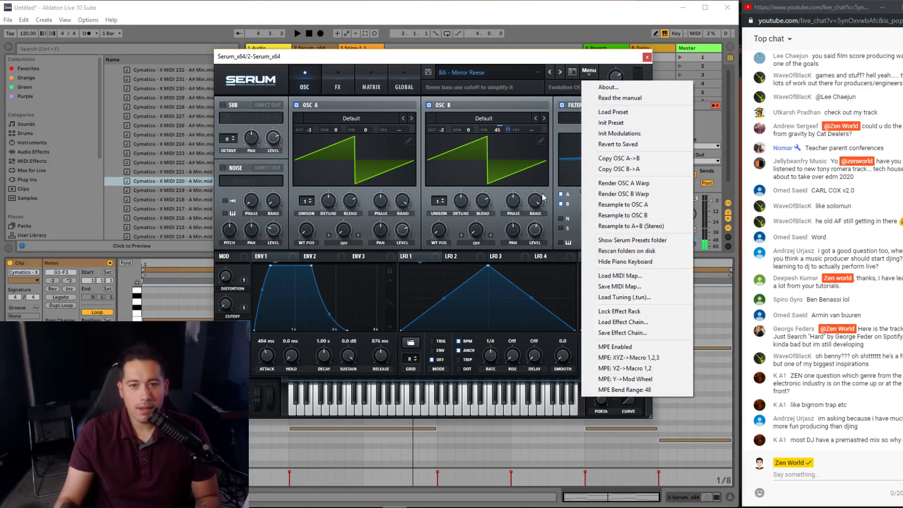
pyautogui.click(470, 160)
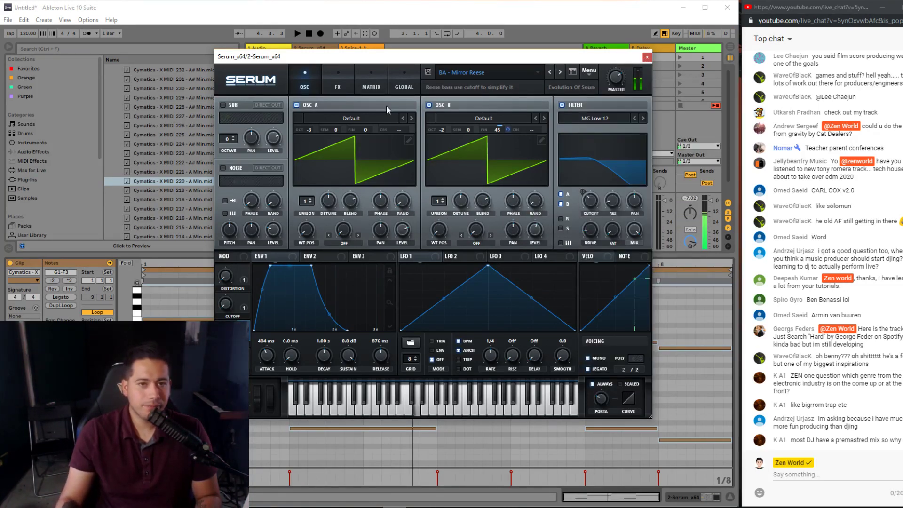
pyautogui.click(428, 73)
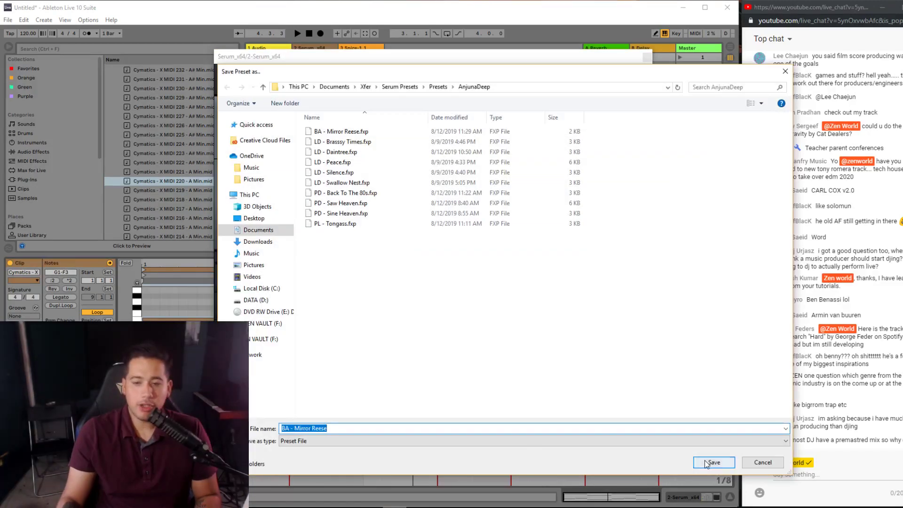
pyautogui.click(766, 461)
pyautogui.click(566, 226)
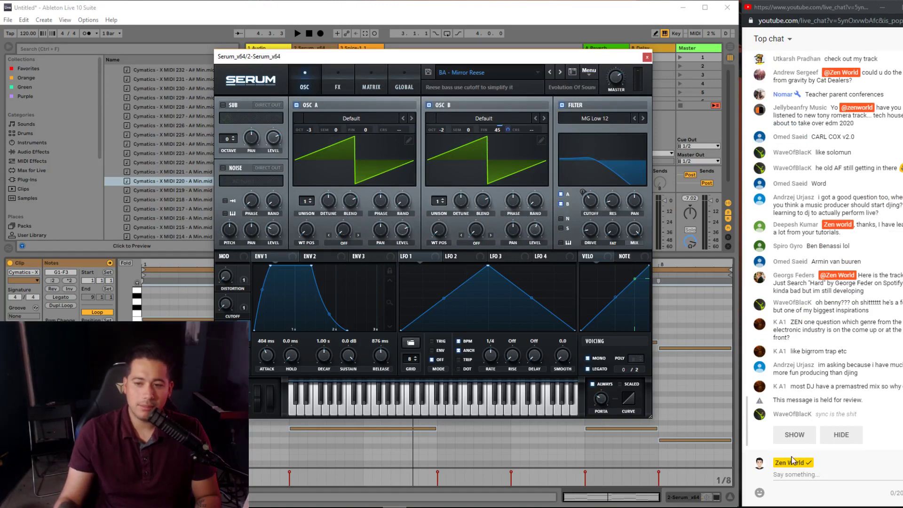
# - Show the live chat message held for review, and initialise the Serum preset for a new sound
pyautogui.click(795, 435)
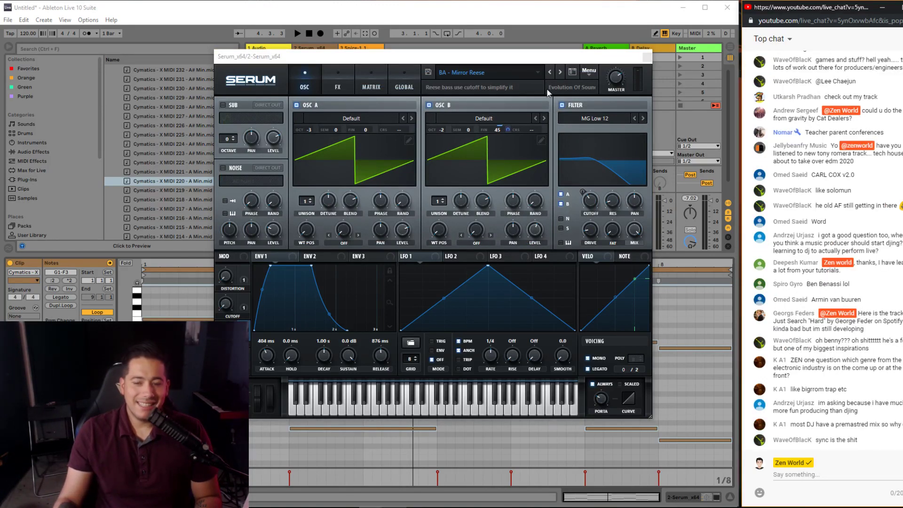
pyautogui.click(588, 71)
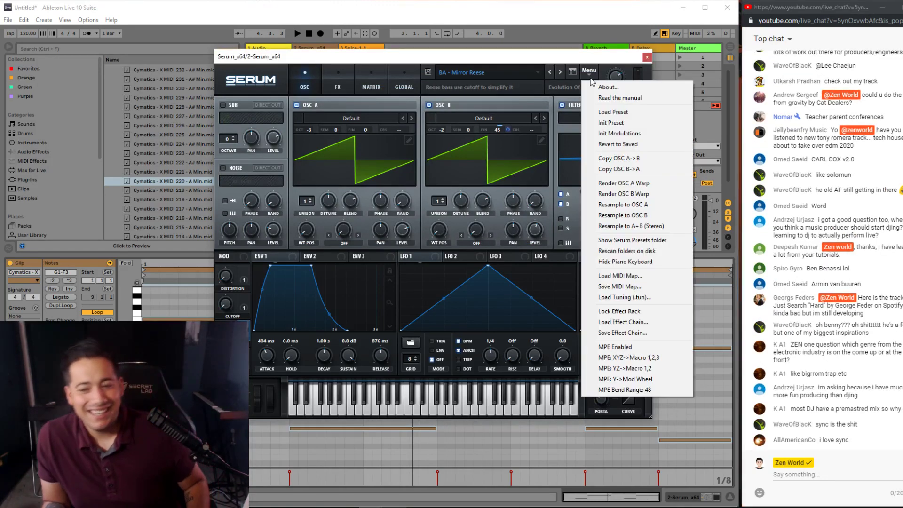
pyautogui.click(635, 124)
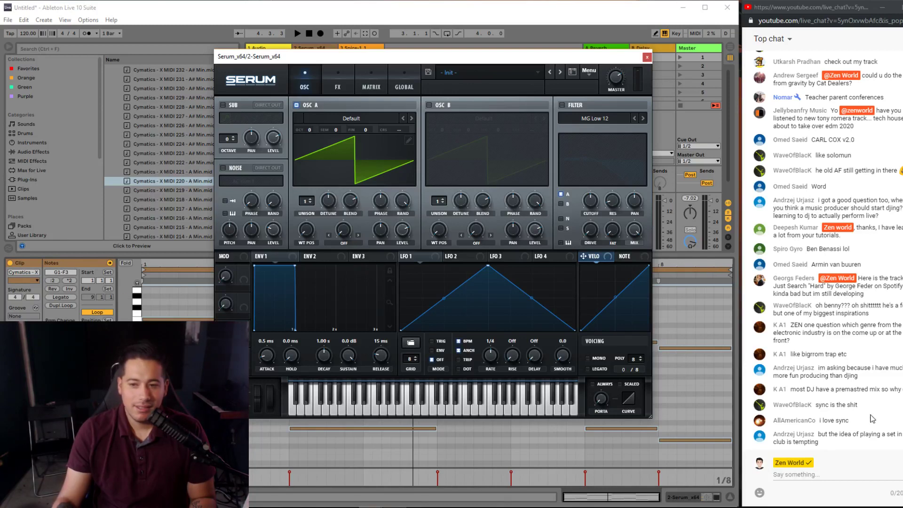
# - Review the newest live chat messages and show the next one held for review
pyautogui.click(815, 432)
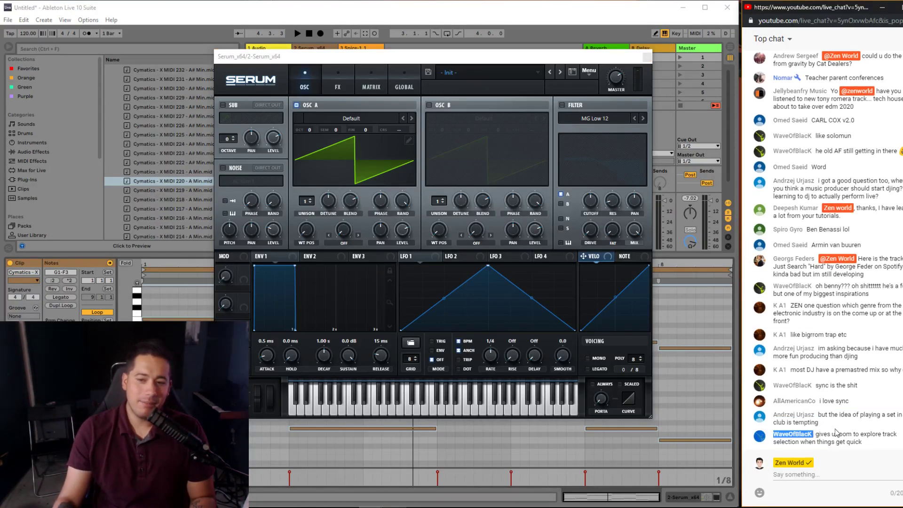
pyautogui.tripleClick(819, 421)
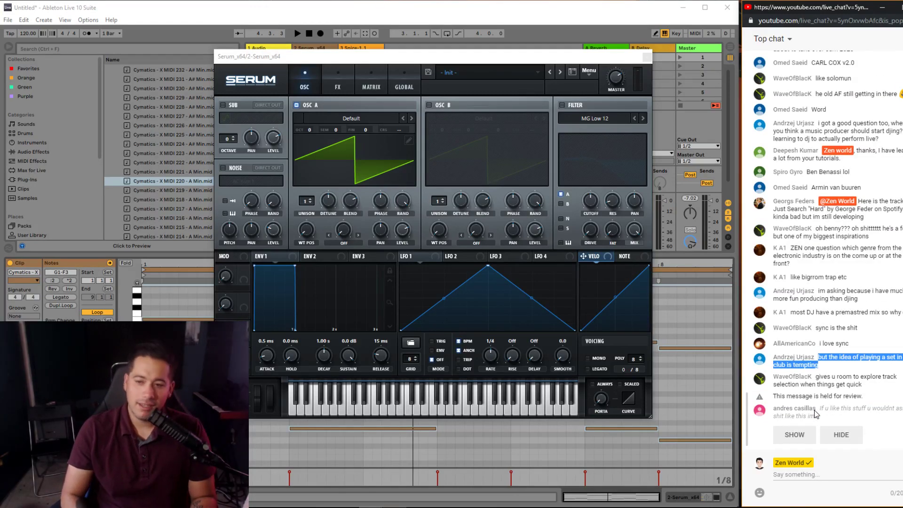
pyautogui.click(802, 423)
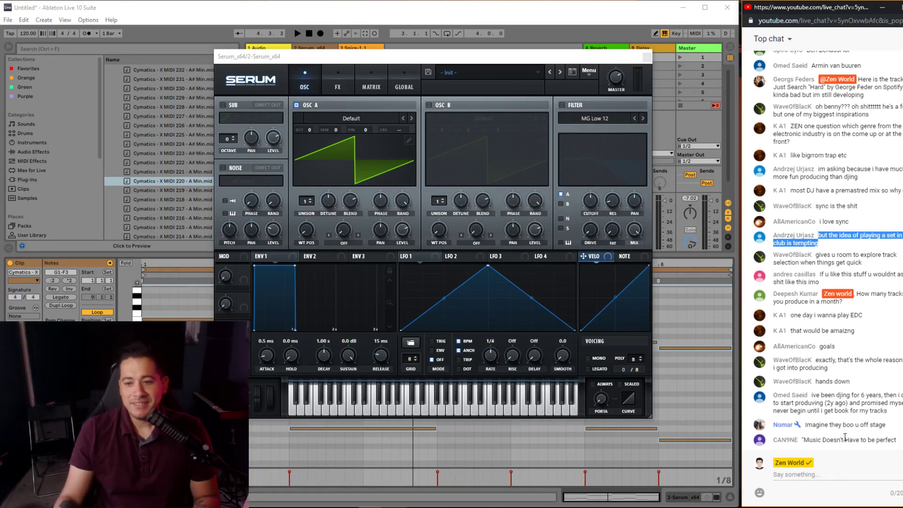
pyautogui.click(882, 439)
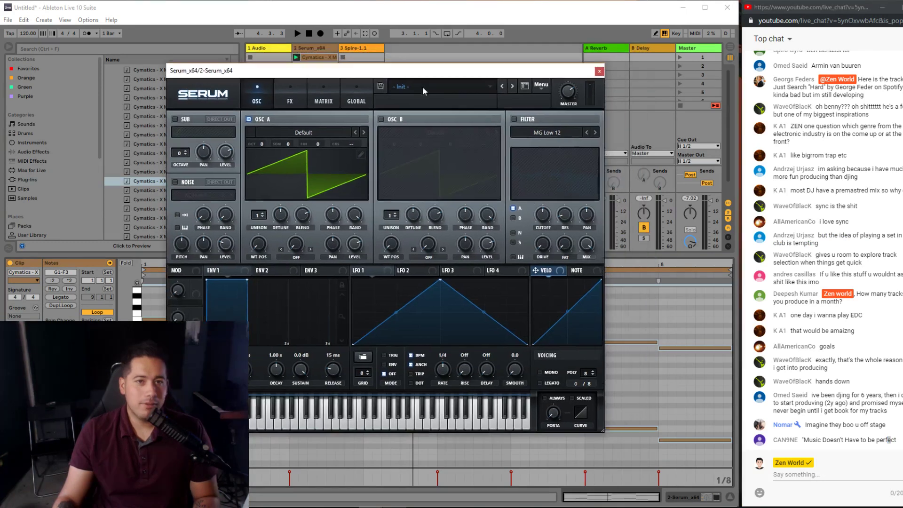
# - Move the Serum window aside and shrink Ableton's clip editor to give the browser and session area more height
pyautogui.click(458, 85)
pyautogui.click(498, 78)
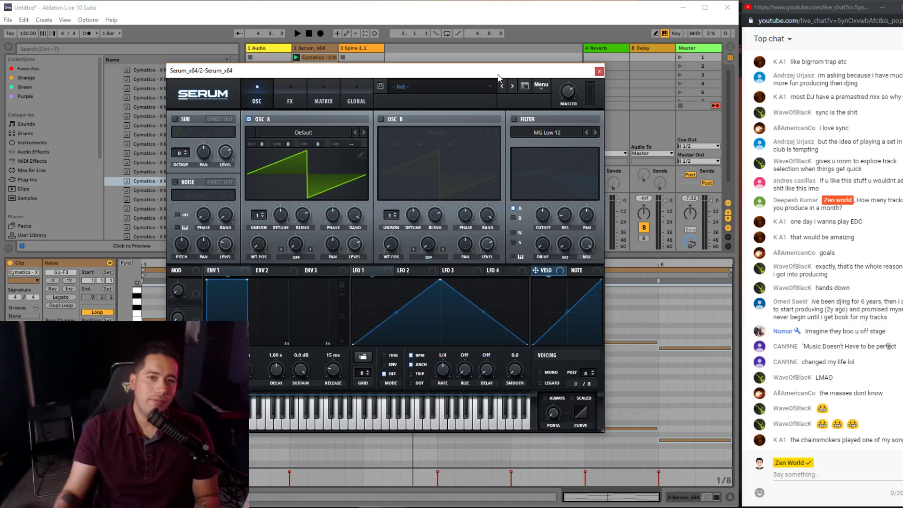
pyautogui.moveTo(498, 75); pyautogui.dragTo(626, 68)
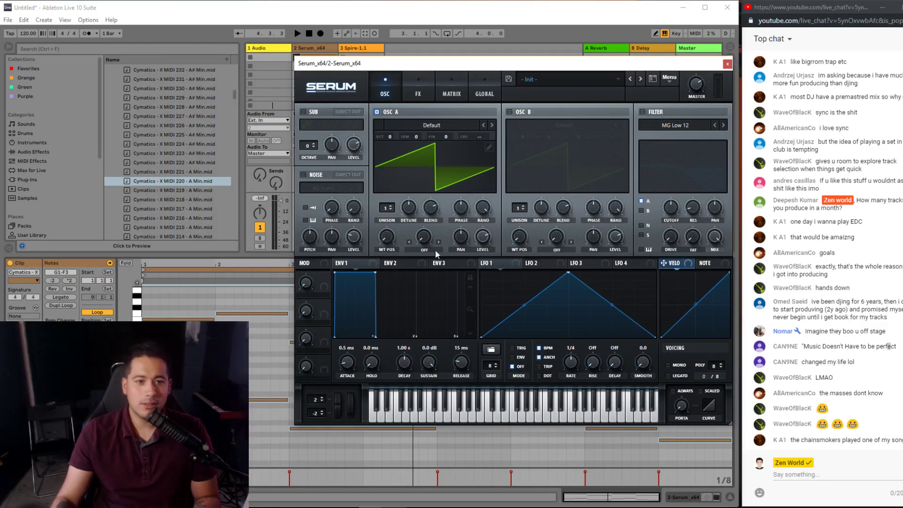
pyautogui.moveTo(294, 255); pyautogui.dragTo(266, 323)
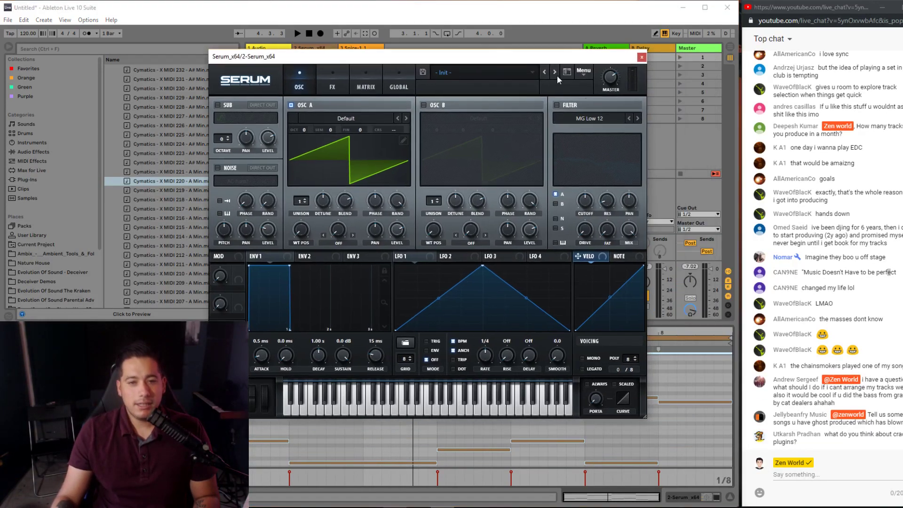
# - Show the live chat message held for review and enlarge Ableton's clip editor upwards
pyautogui.moveTo(642, 63); pyautogui.dragTo(557, 56)
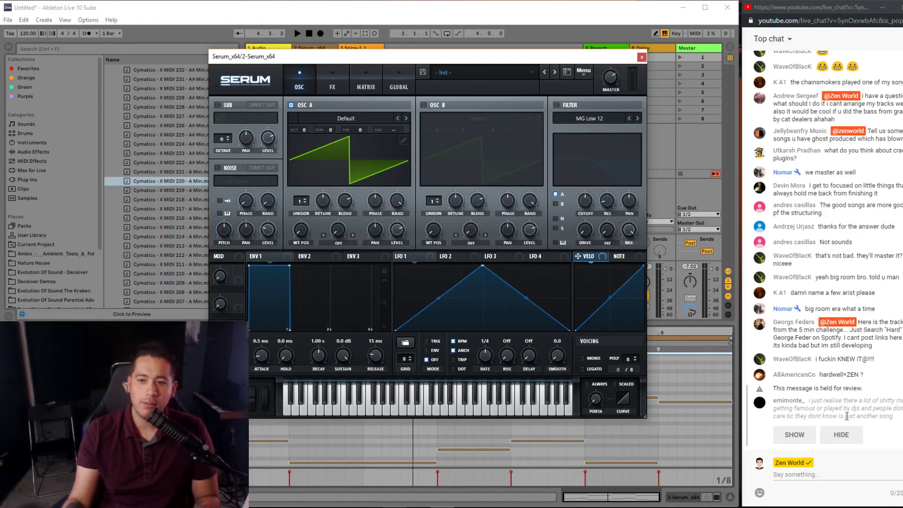
pyautogui.click(794, 435)
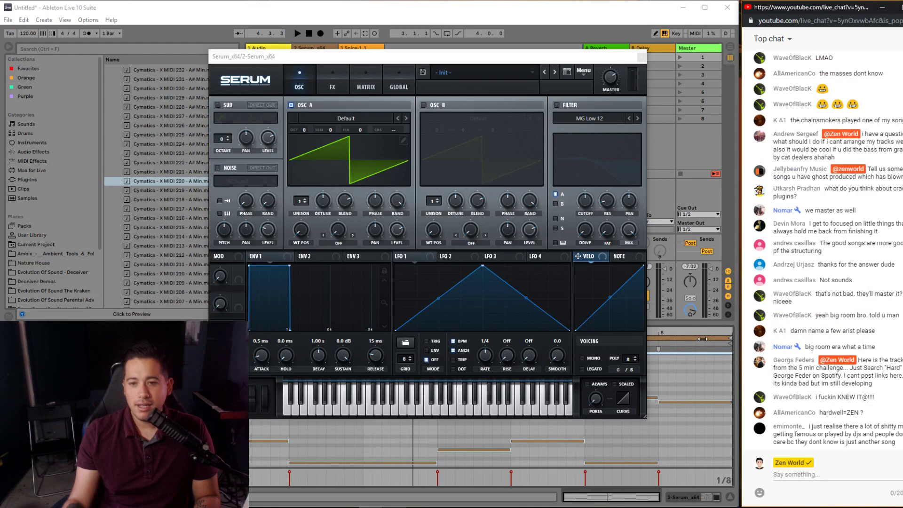
pyautogui.moveTo(703, 330); pyautogui.dragTo(683, 312)
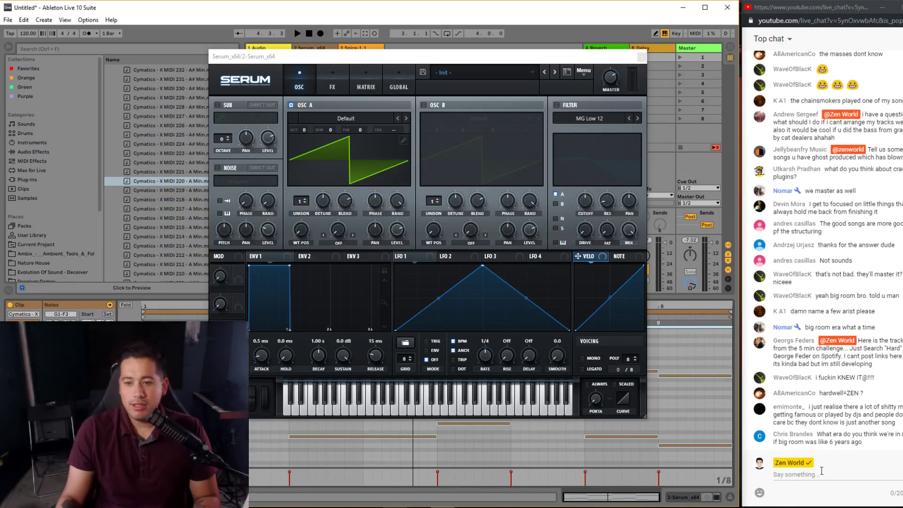
pyautogui.moveTo(865, 442); pyautogui.dragTo(776, 430)
pyautogui.click(846, 435)
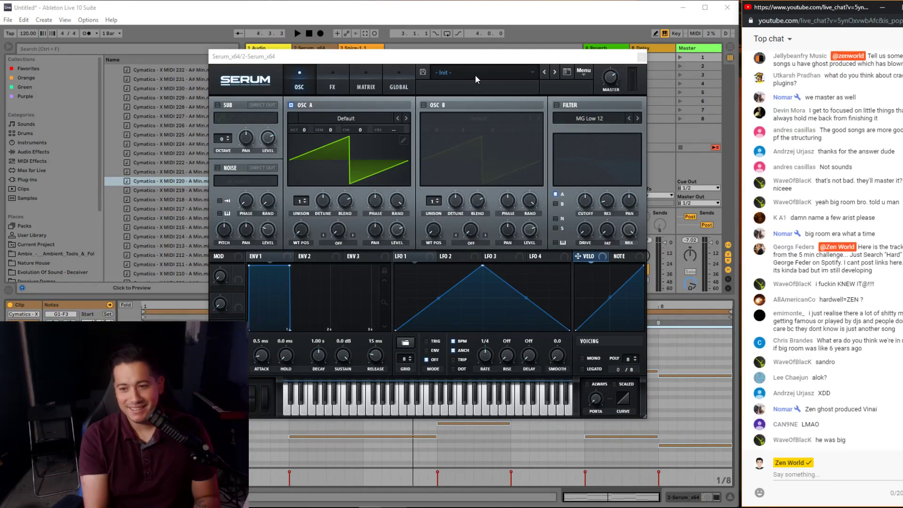
pyautogui.click(498, 73)
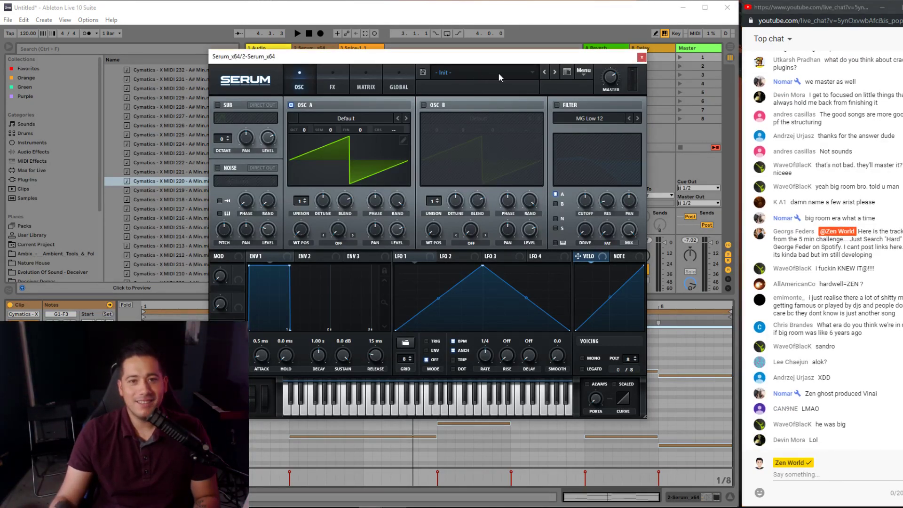
pyautogui.click(502, 61)
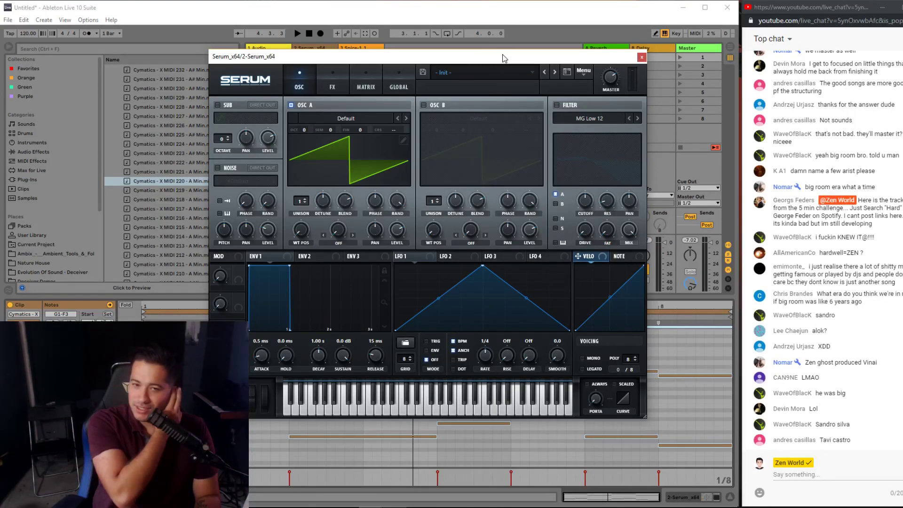
pyautogui.click(492, 71)
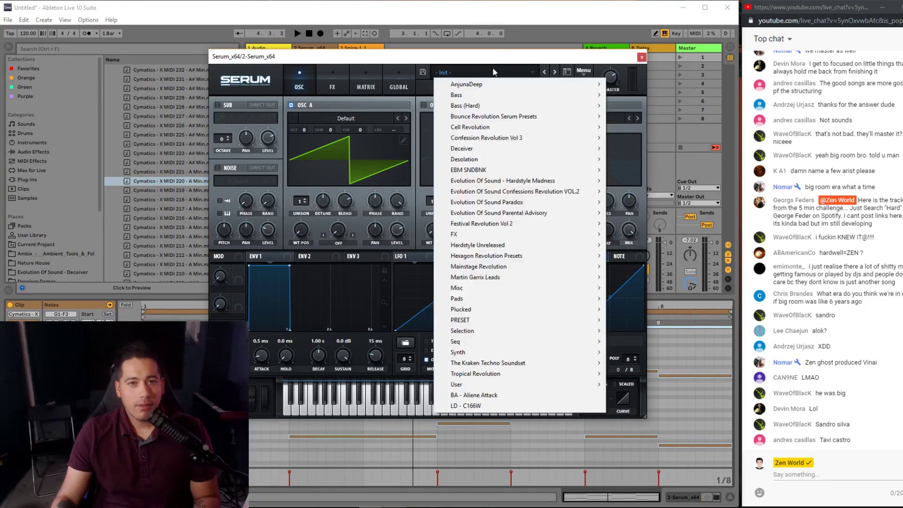
pyautogui.press('Escape')
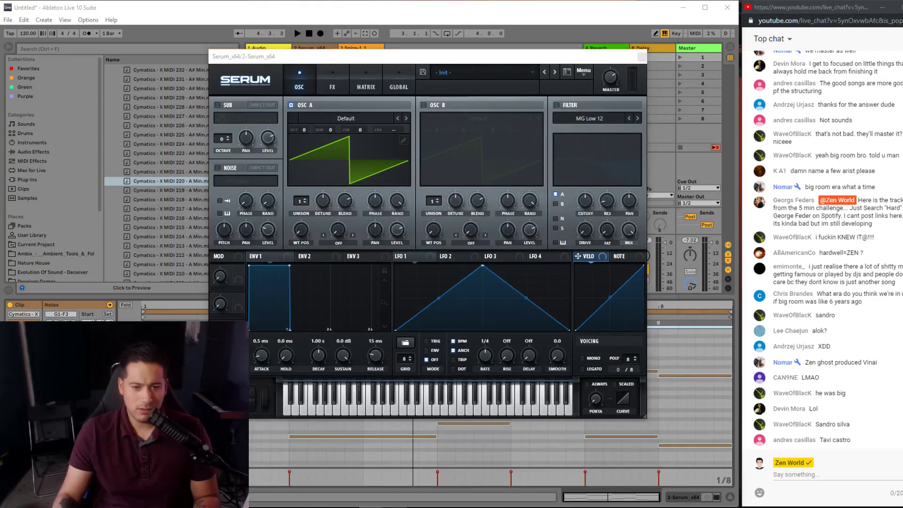
# - Switch to Spotify, play "In Between" from the Anjunadeep New Releases playlist, and show the chat message held for review
pyautogui.hotkey('alt', 'Tab')
pyautogui.click(303, 311)
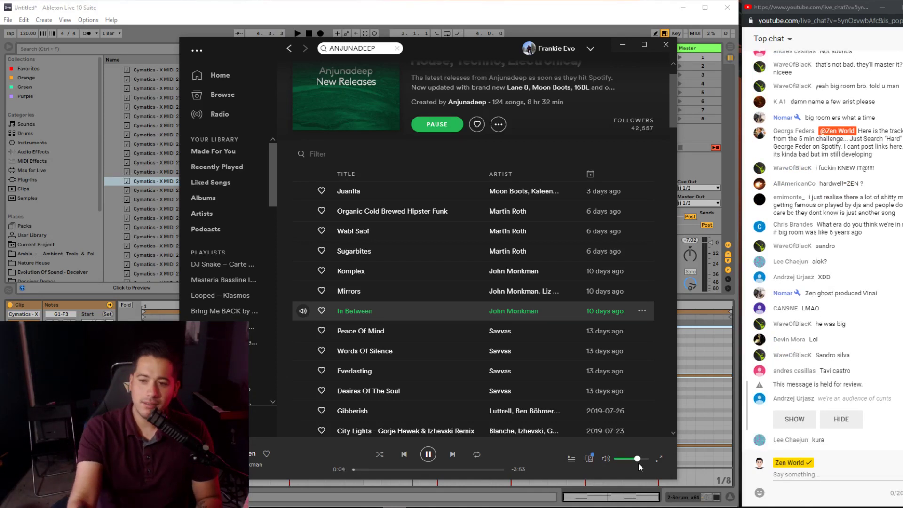
pyautogui.click(794, 403)
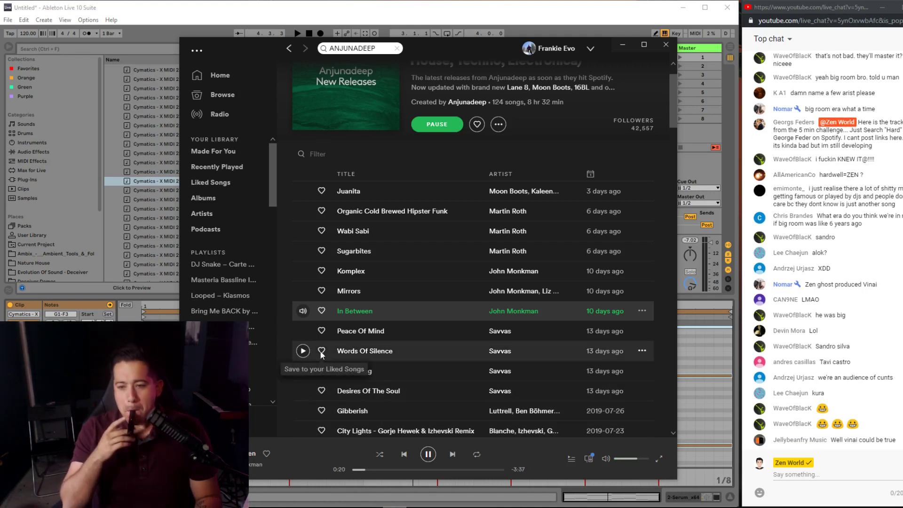
# - Audition "Peace Of Mind" from about 1:09, pause it, and play "Gibberish" from the same playlist
pyautogui.click(303, 331)
pyautogui.click(393, 469)
pyautogui.press('space')
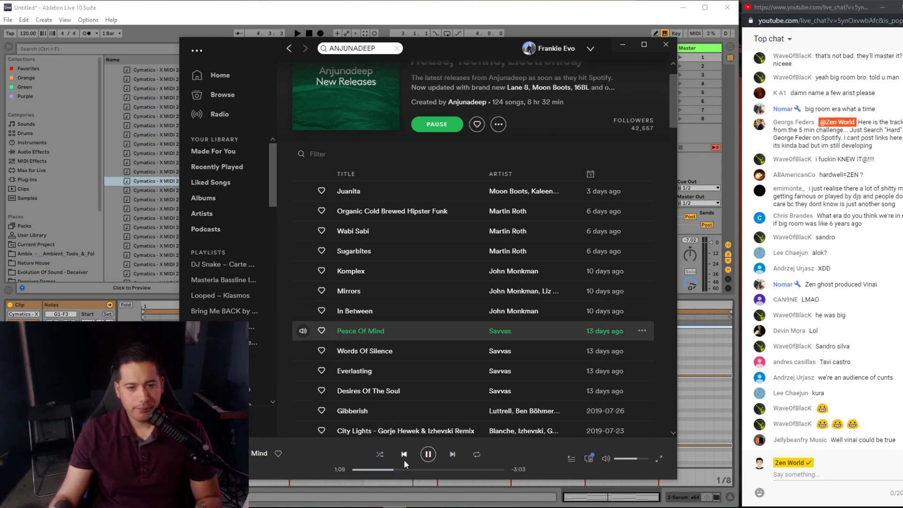
pyautogui.scroll(-2, 404, 348)
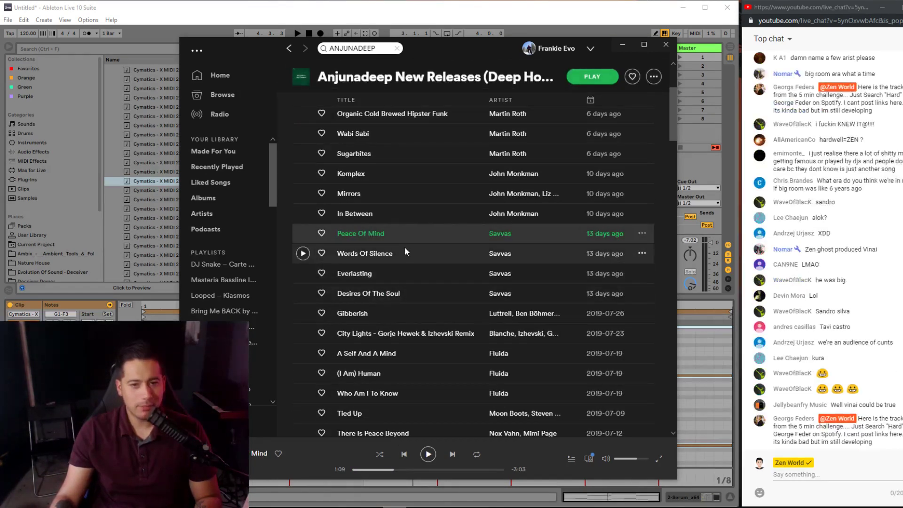
pyautogui.scroll(-1, 357, 249)
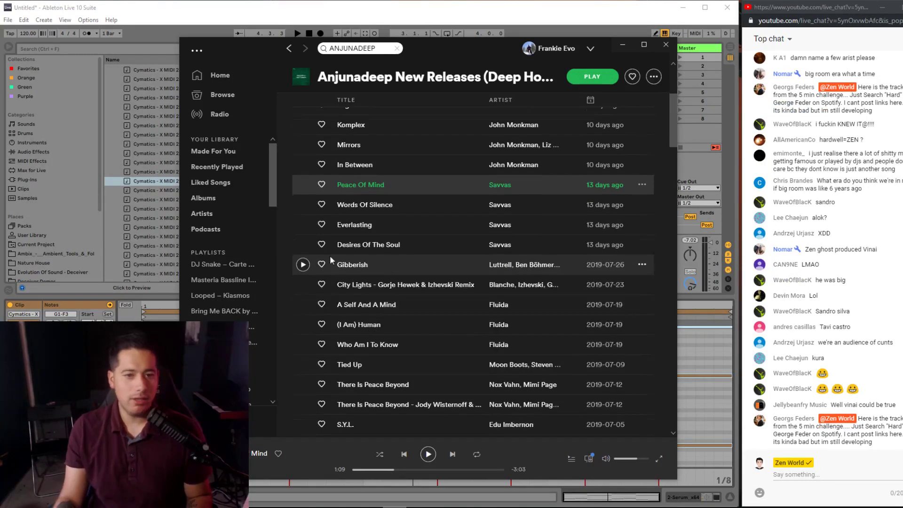
pyautogui.click(303, 265)
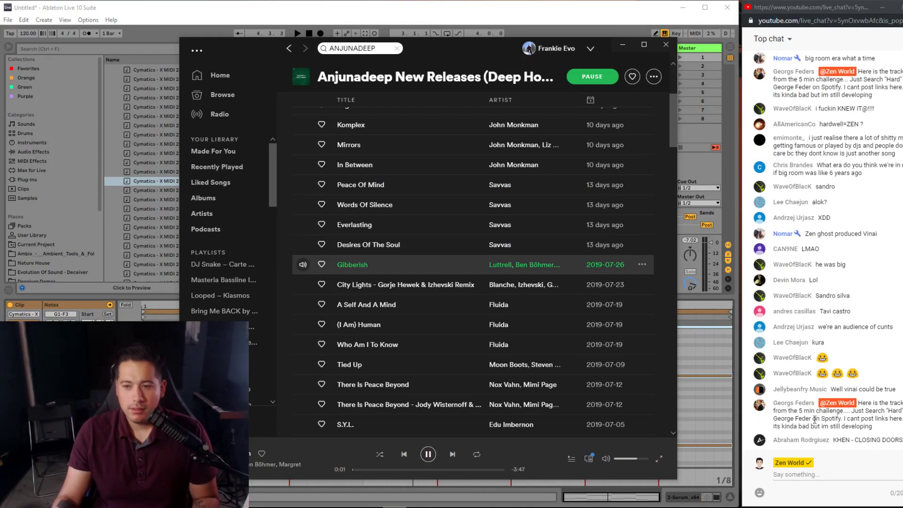
# - Copy the artist's name from the chat message that asks for the track "Hard" to be searched
pyautogui.doubleClick(892, 411)
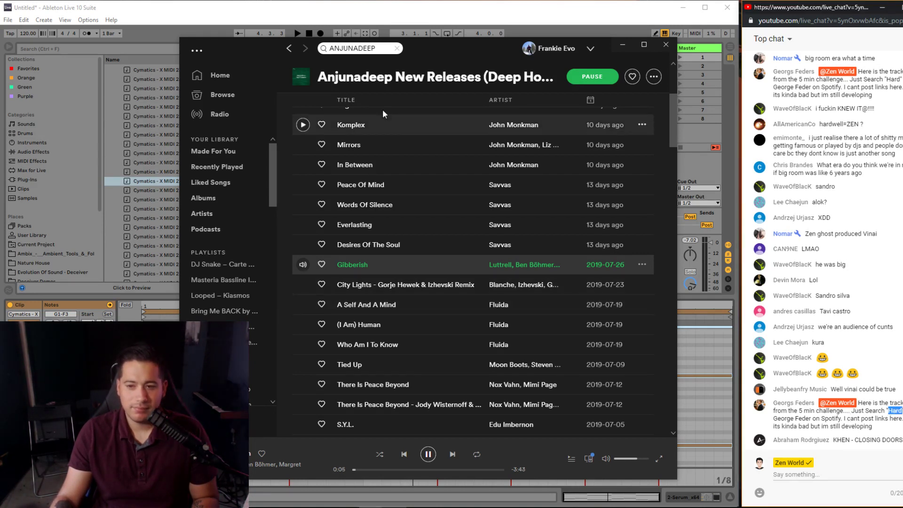
pyautogui.moveTo(794, 423); pyautogui.dragTo(796, 417)
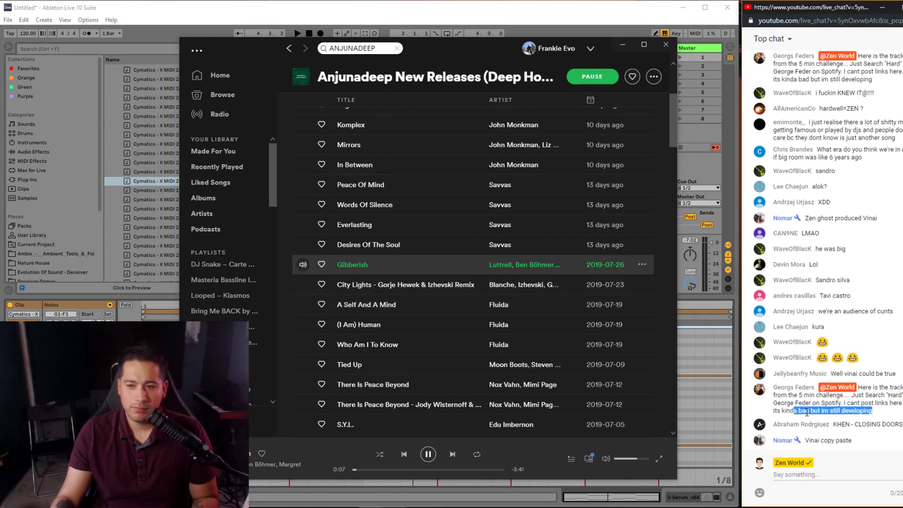
pyautogui.click(803, 411)
pyautogui.moveTo(811, 382); pyautogui.dragTo(774, 369)
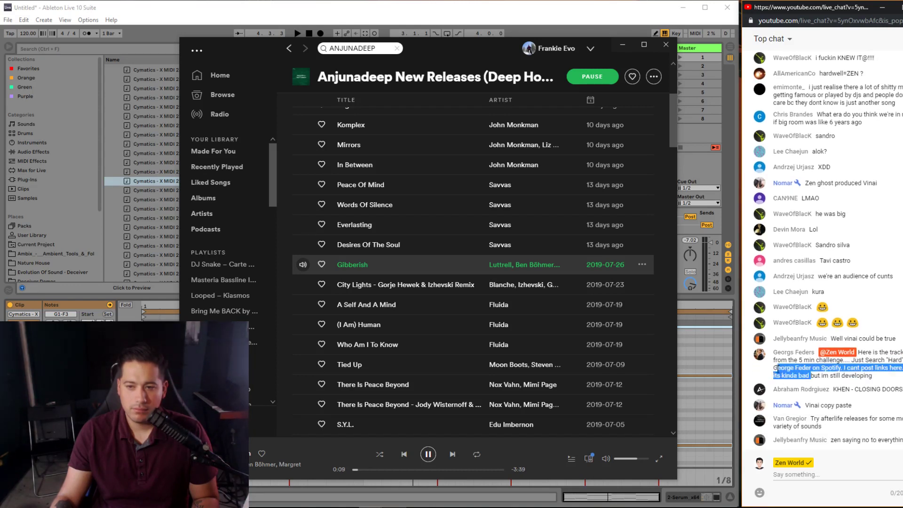
pyautogui.click(807, 370)
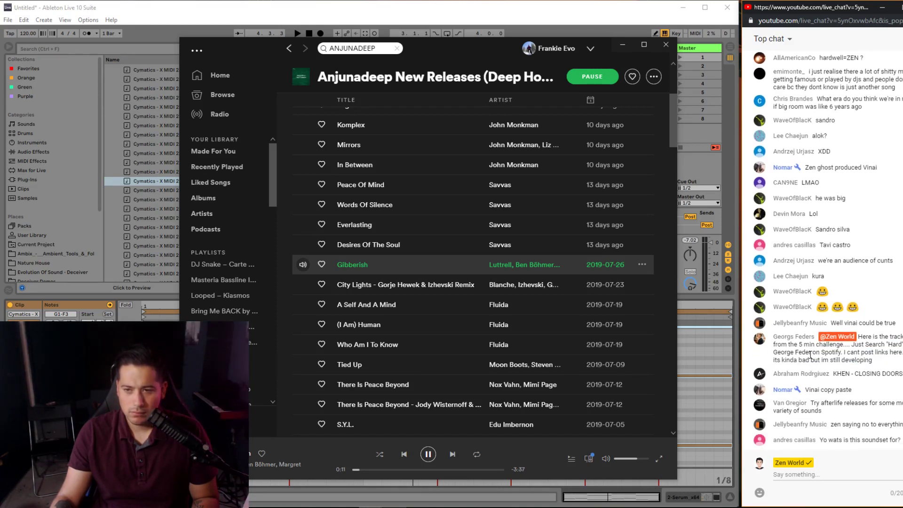
pyautogui.scroll(2, 811, 365)
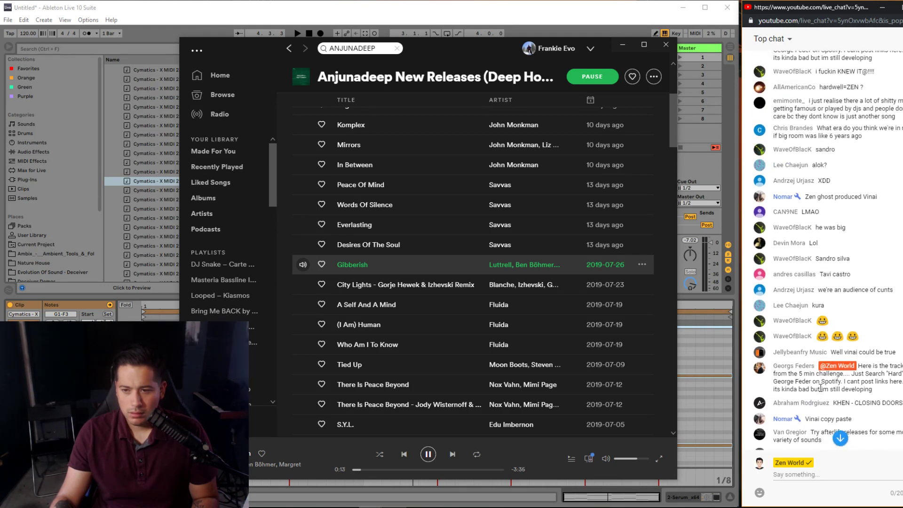
pyautogui.moveTo(795, 380); pyautogui.dragTo(774, 381)
pyautogui.hotkey('ctrl', 'c')
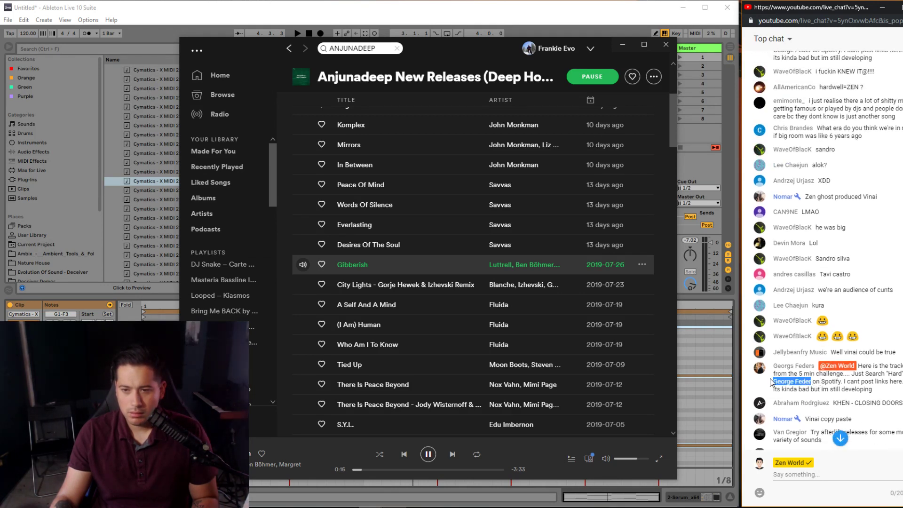
# - Search Spotify for the copied artist name and open the matching artist page
pyautogui.click(261, 40)
pyautogui.hotkey('ctrl', 'l')
pyautogui.hotkey('ctrl', 'v')
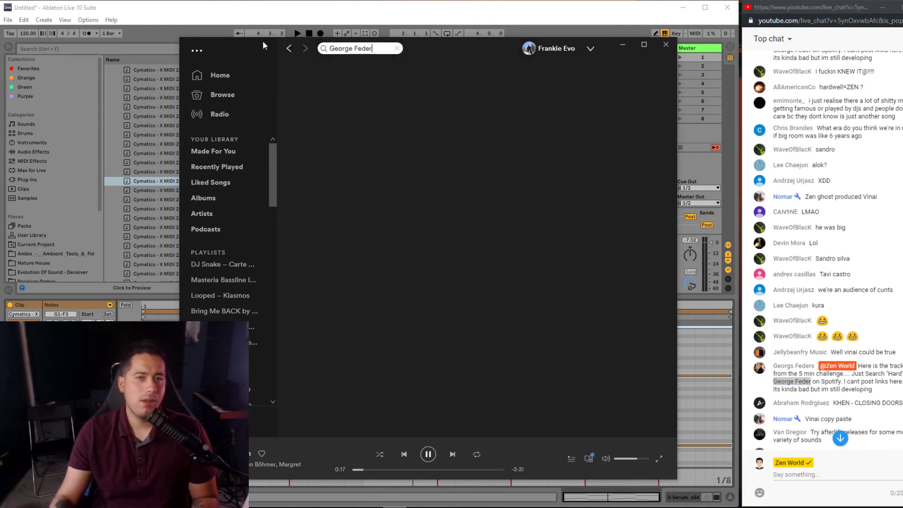
pyautogui.click(330, 168)
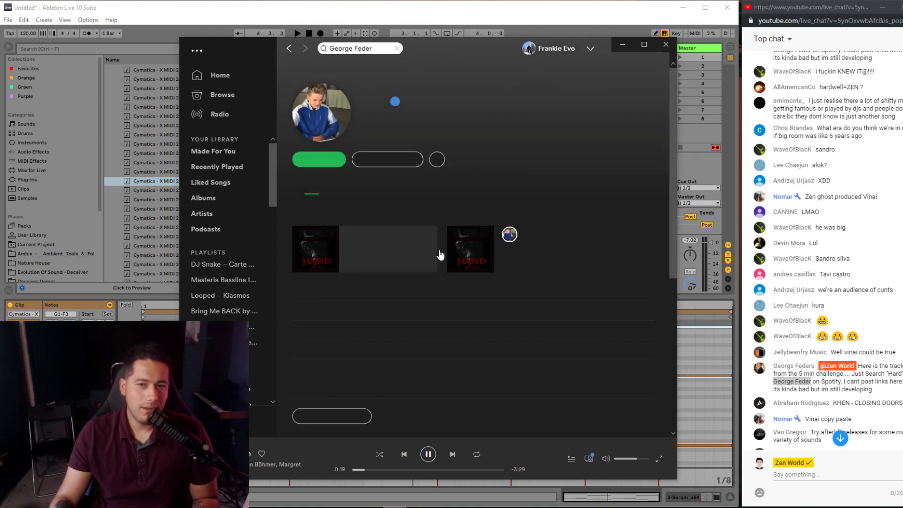
# - Play the artist's track "Hard", skip ahead to about 0:33 and 0:48, and pause it
pyautogui.click(323, 330)
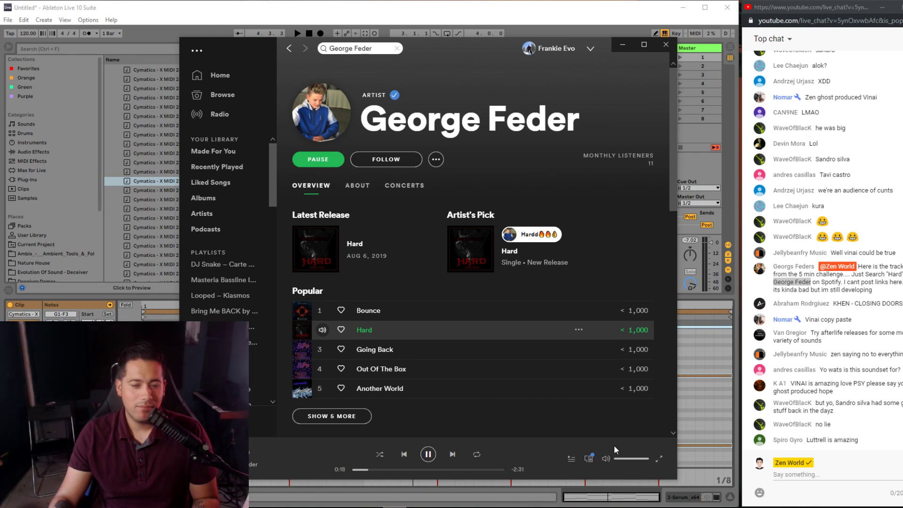
pyautogui.click(378, 470)
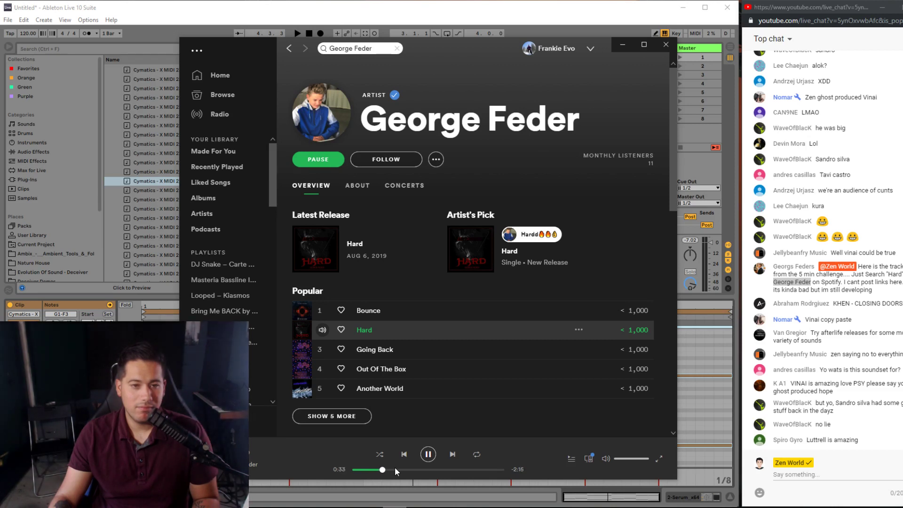
pyautogui.click(395, 469)
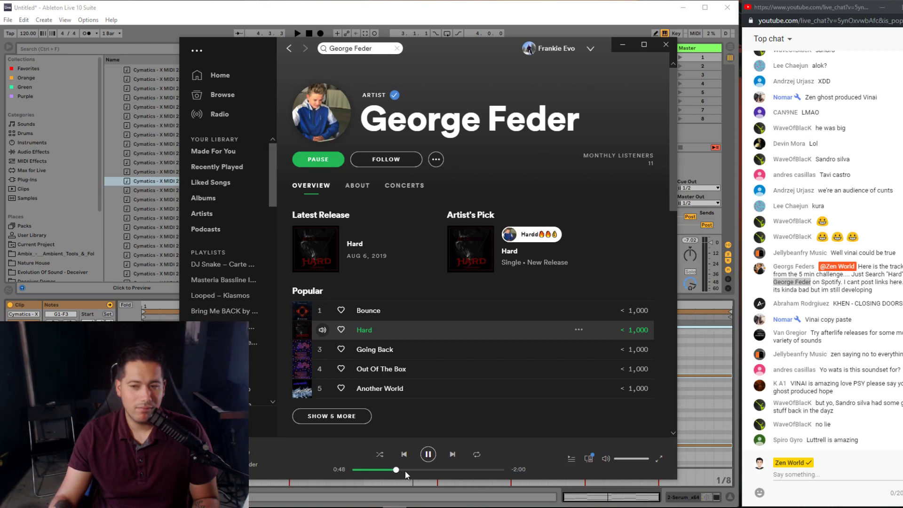
pyautogui.press('space')
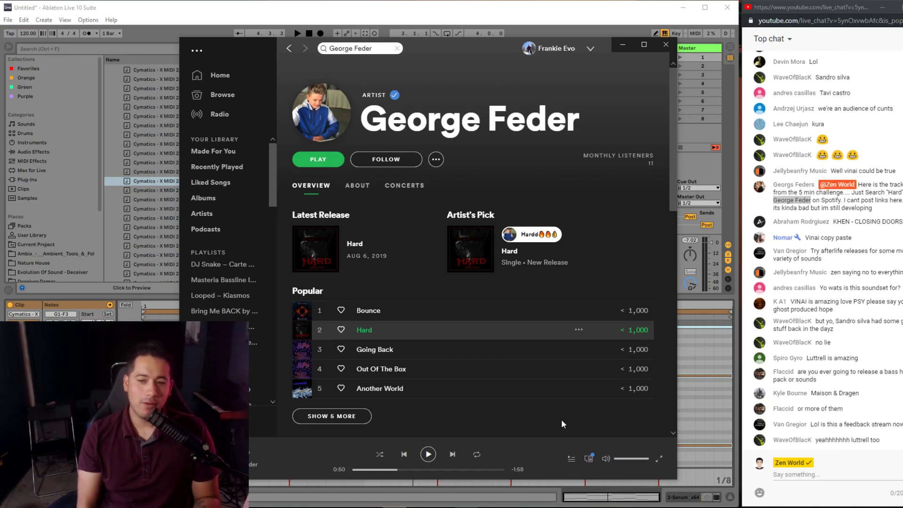
# - Listen to the rest of "Hard" in excerpts, skipping to about 1:36, 1:52 and 2:23, and stop playback
pyautogui.press('space')
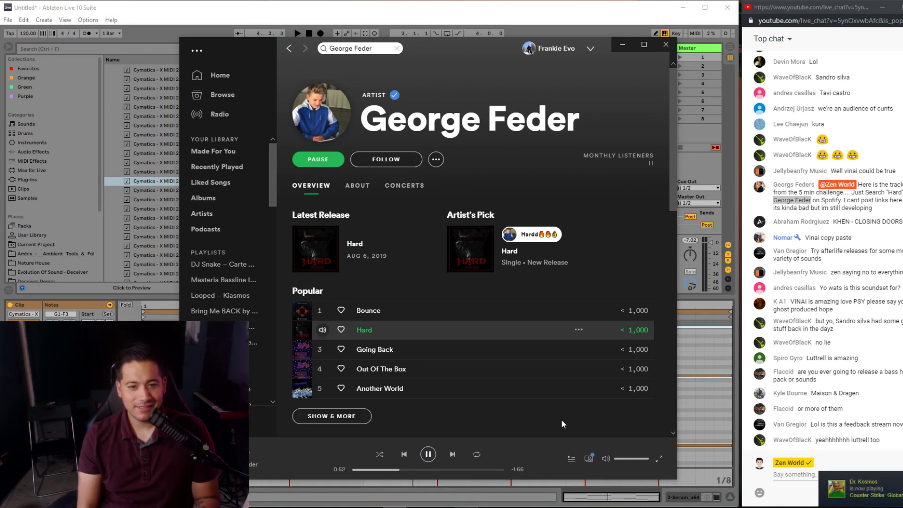
pyautogui.press('space')
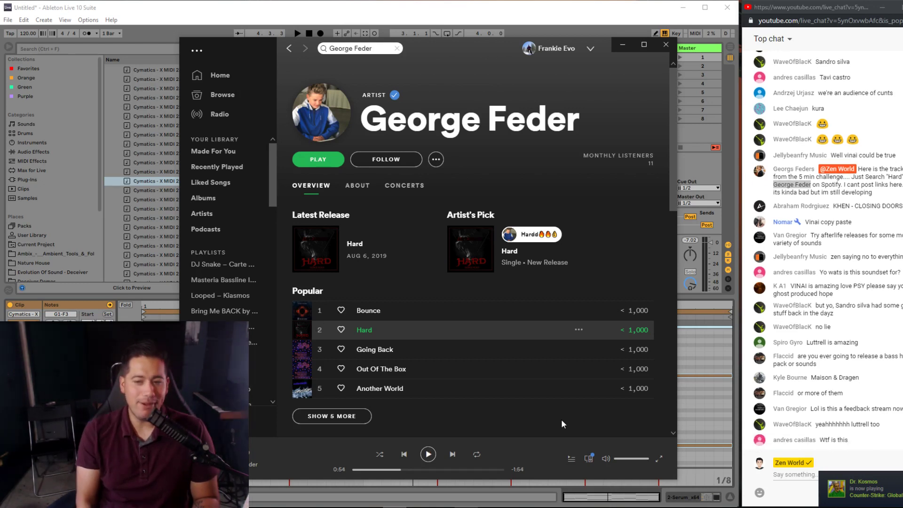
pyautogui.press('space')
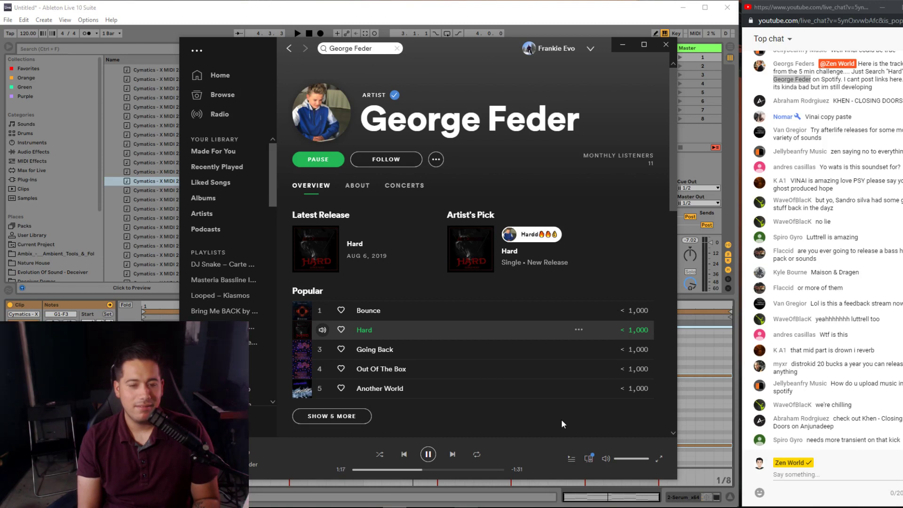
pyautogui.click(437, 470)
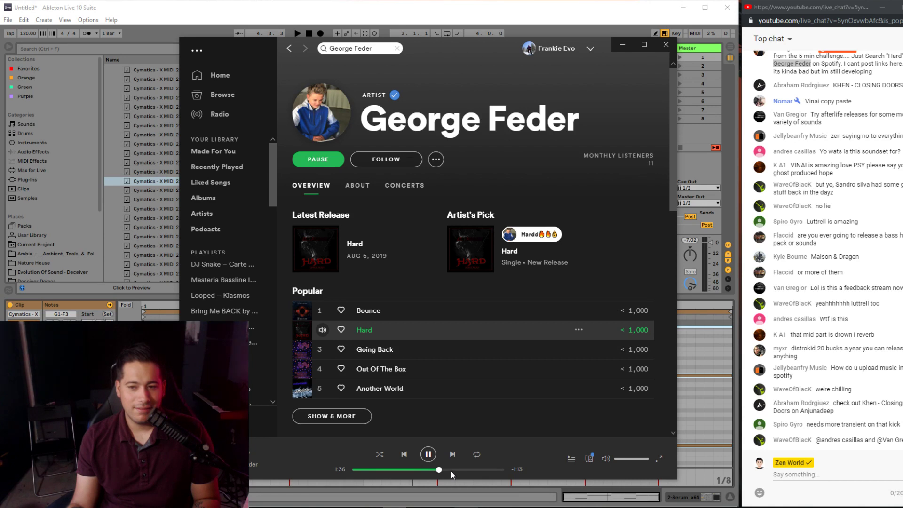
pyautogui.click(454, 470)
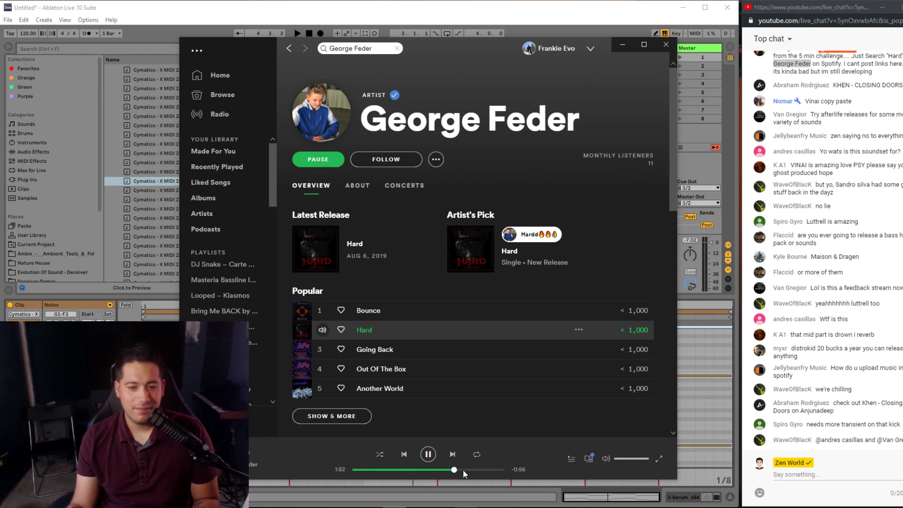
pyautogui.click(467, 469)
pyautogui.click(481, 469)
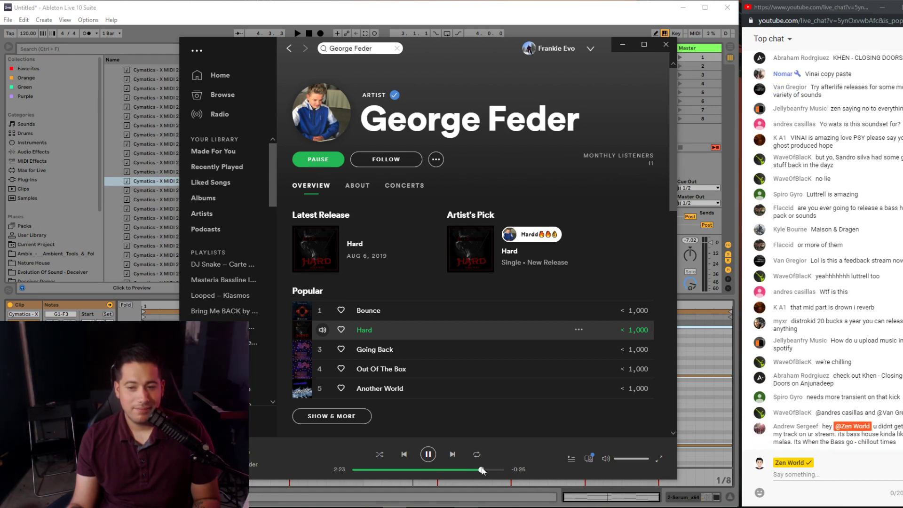
pyautogui.click(430, 457)
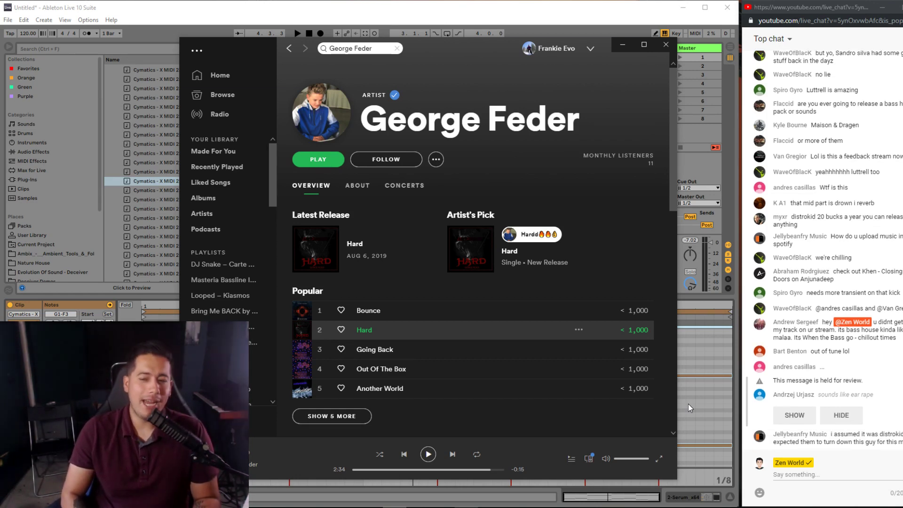
# - Show the newest chat message held for review and minimise Spotify to return to Serum
pyautogui.click(791, 418)
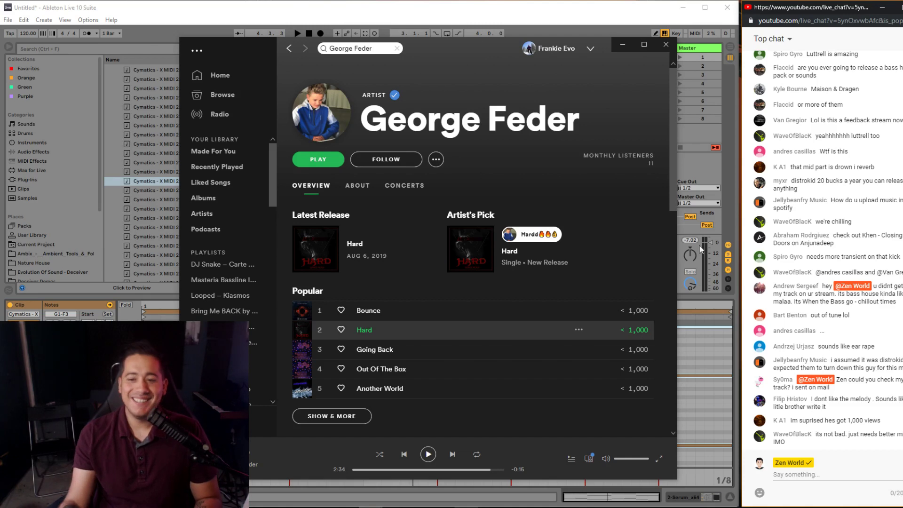
pyautogui.click(614, 46)
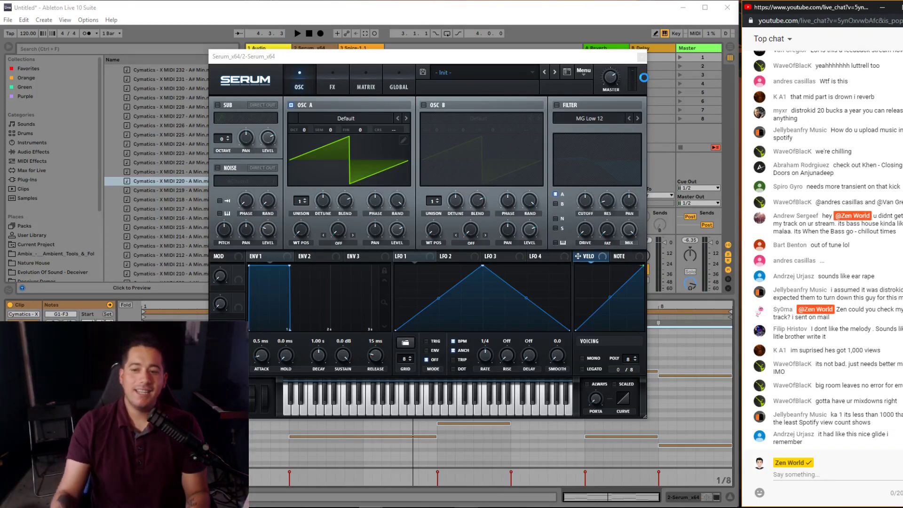
# - Set Serum's voicing to mono with legato, and turn on always-active portamento
pyautogui.click(592, 360)
pyautogui.click(592, 360)
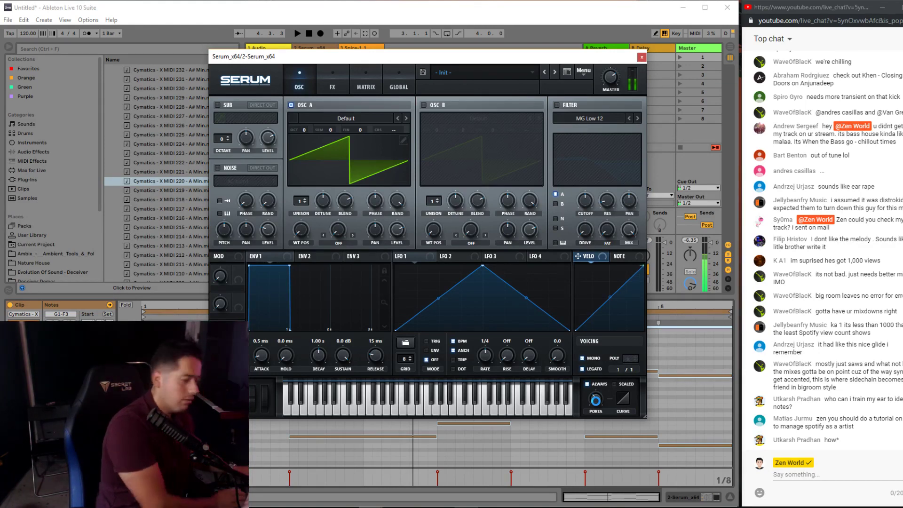
pyautogui.press('Tab')
pyautogui.press('Tab')
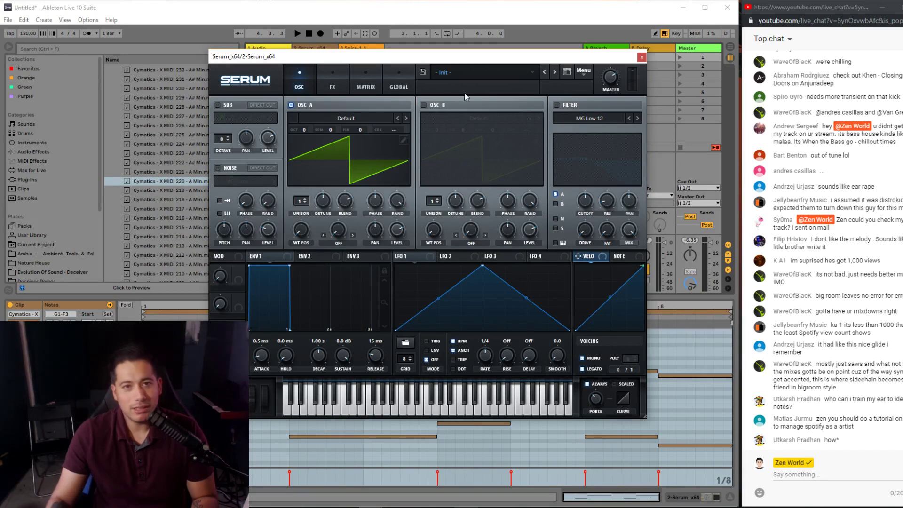
# - Move the Serum window higher and reduce the height of Live's clip view
pyautogui.moveTo(449, 56); pyautogui.dragTo(474, 32)
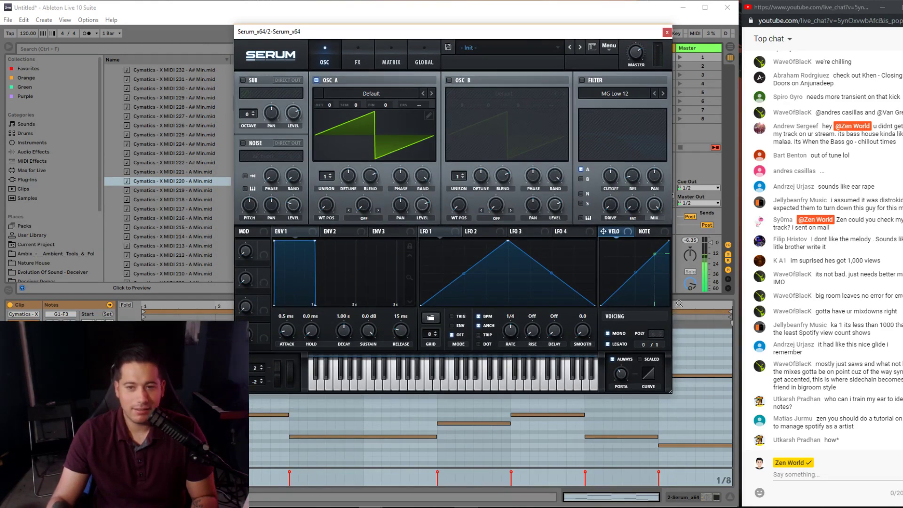
pyautogui.moveTo(685, 296); pyautogui.dragTo(687, 366)
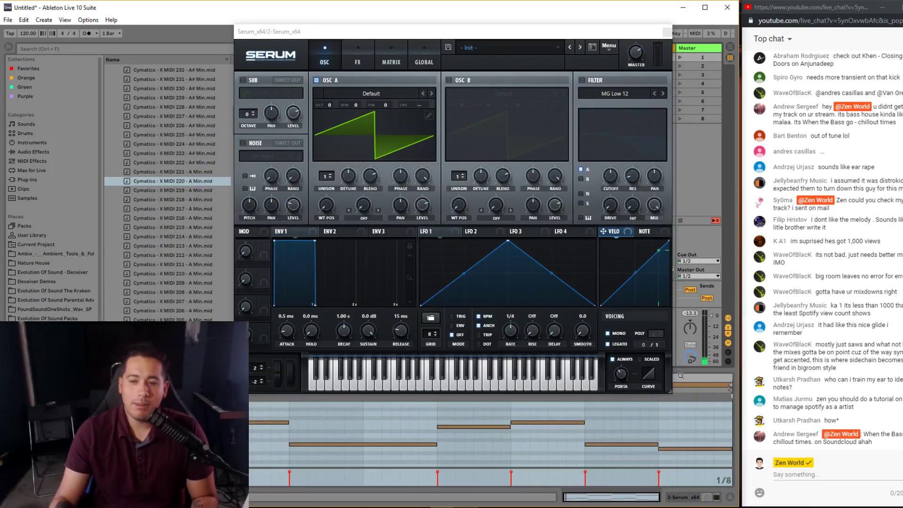
# - Copy "Khen - Closing Doors" from the earlier chat message and search Spotify for it
pyautogui.scroll(5, 802, 306)
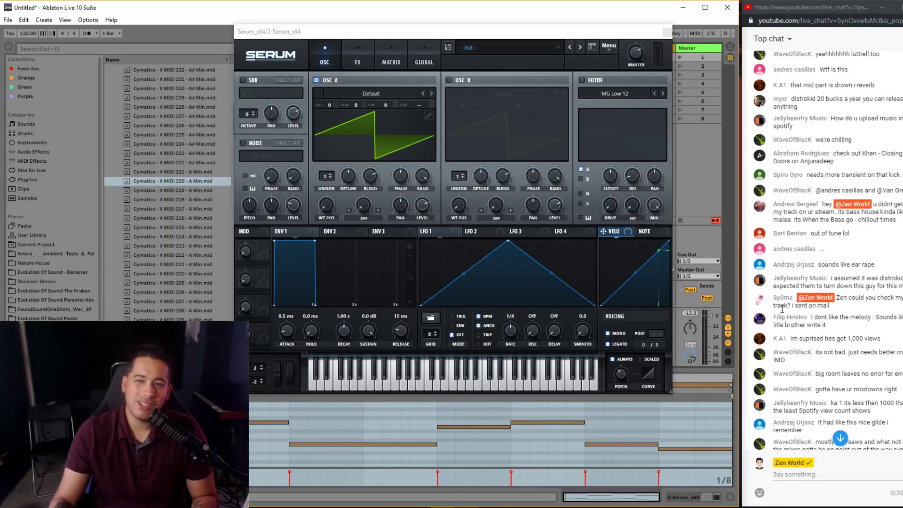
pyautogui.moveTo(898, 254); pyautogui.dragTo(791, 269)
pyautogui.hotkey('ctrl', 'c')
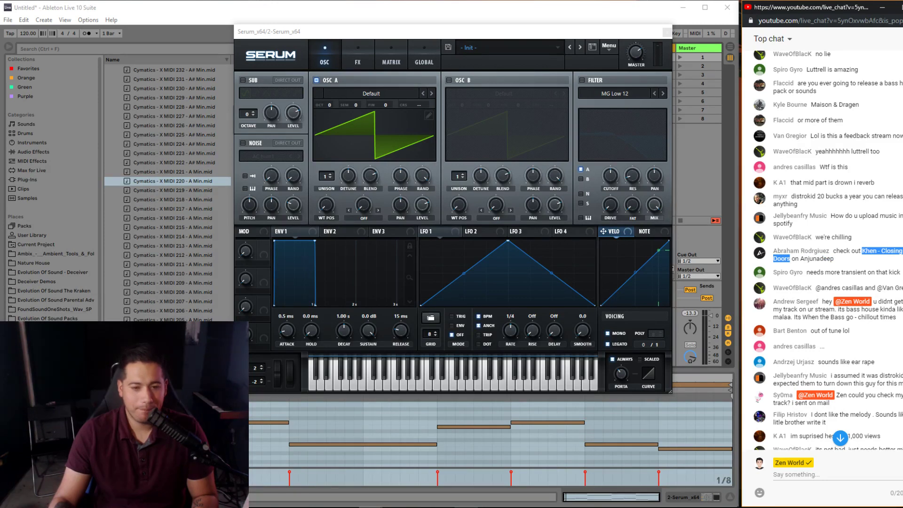
pyautogui.hotkey('alt', 'Tab')
pyautogui.hotkey('ctrl', 'l')
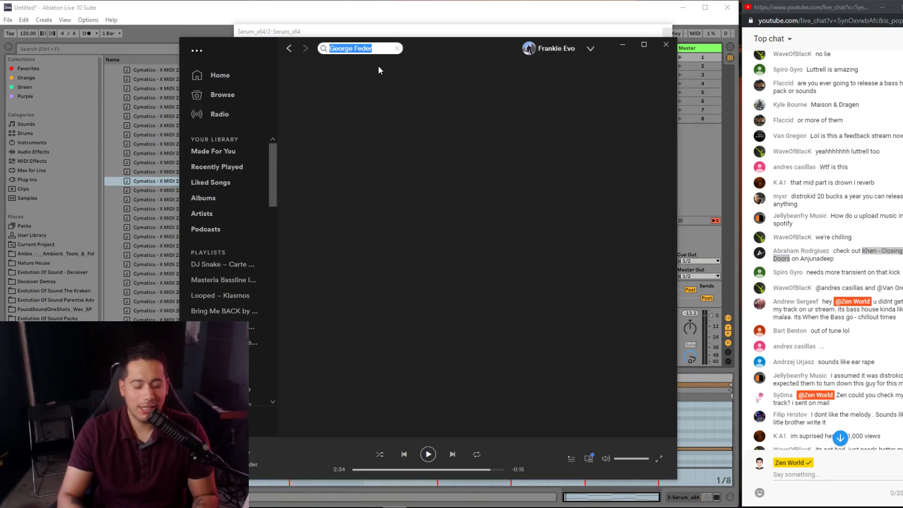
pyautogui.press('BackSpace')
pyautogui.hotkey('ctrl', 'v')
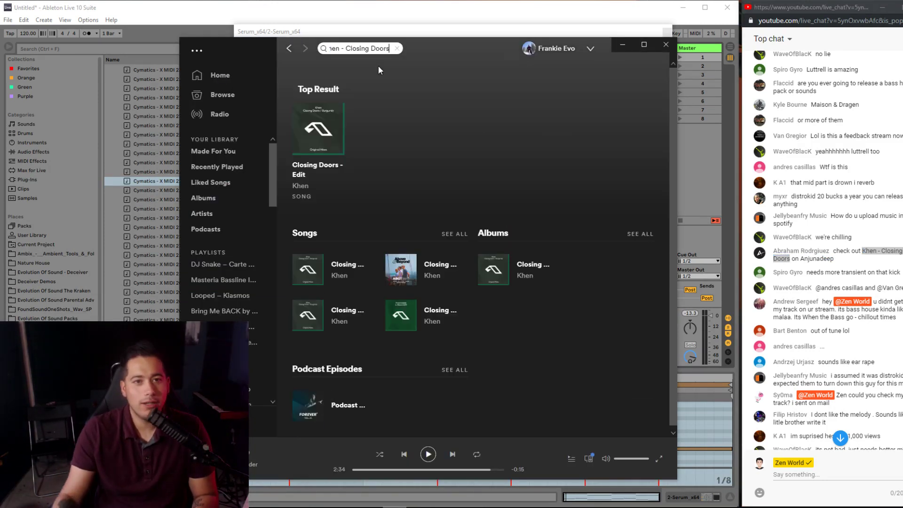
# - Play "Closing Doors - Edit", listen from about 0:23 and 0:44, pause it and return to Serum, with the chat at its newest message
pyautogui.click(318, 129)
pyautogui.click(839, 438)
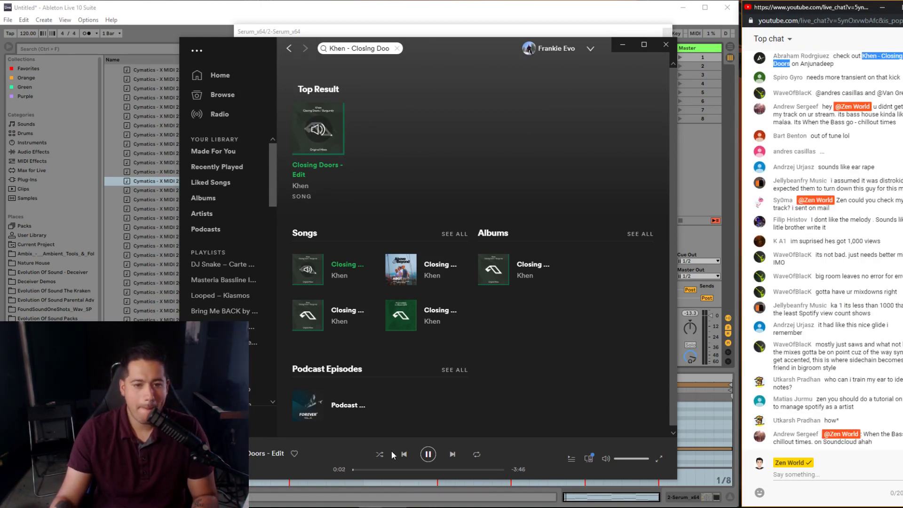
pyautogui.click(366, 469)
pyautogui.moveTo(648, 459); pyautogui.dragTo(647, 459)
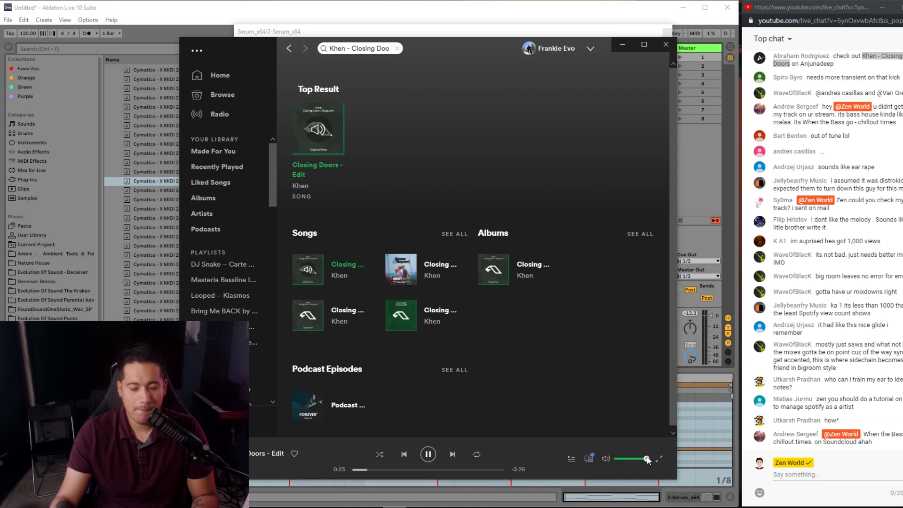
pyautogui.click(379, 470)
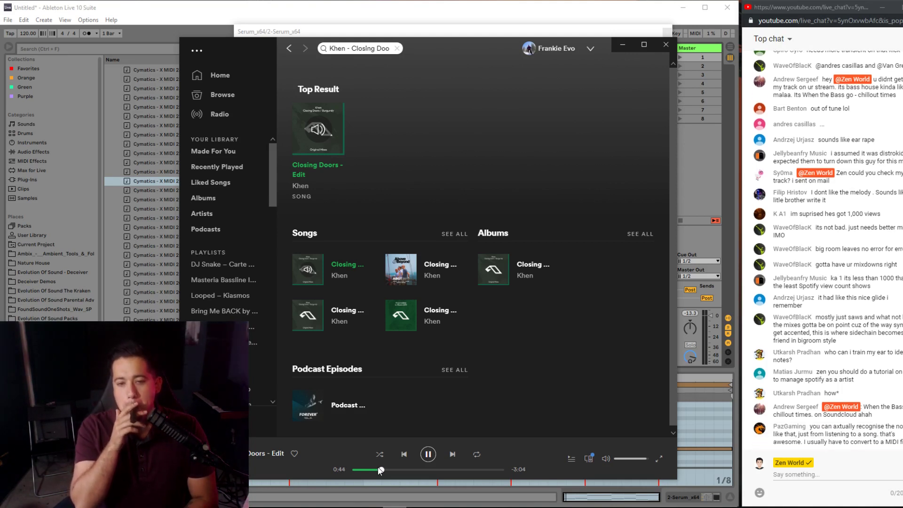
pyautogui.click(428, 454)
pyautogui.click(726, 194)
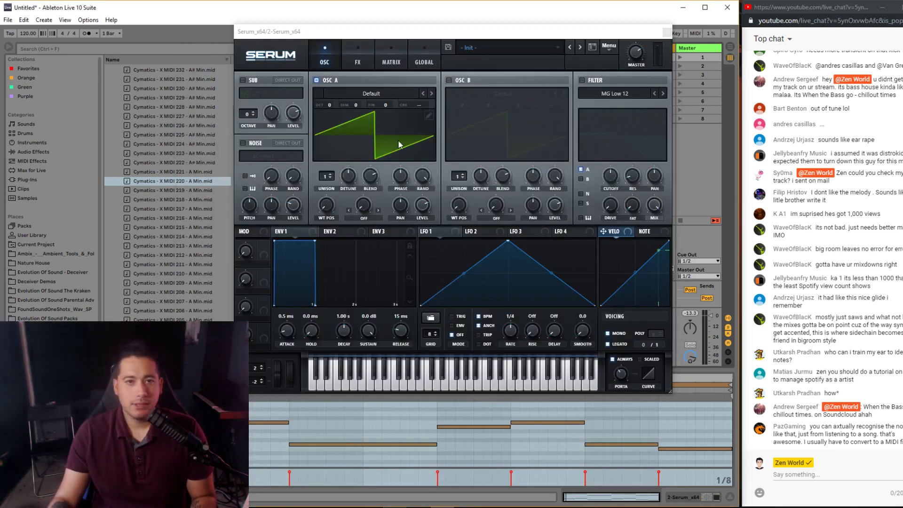
# - Switch to the browser and search Google for "Khen - Closing Doors"
pyautogui.hotkey('alt', 'Tab')
pyautogui.moveTo(189, 67); pyautogui.dragTo(20, 65)
pyautogui.hotkey('ctrl', 'v')
pyautogui.press('Return')
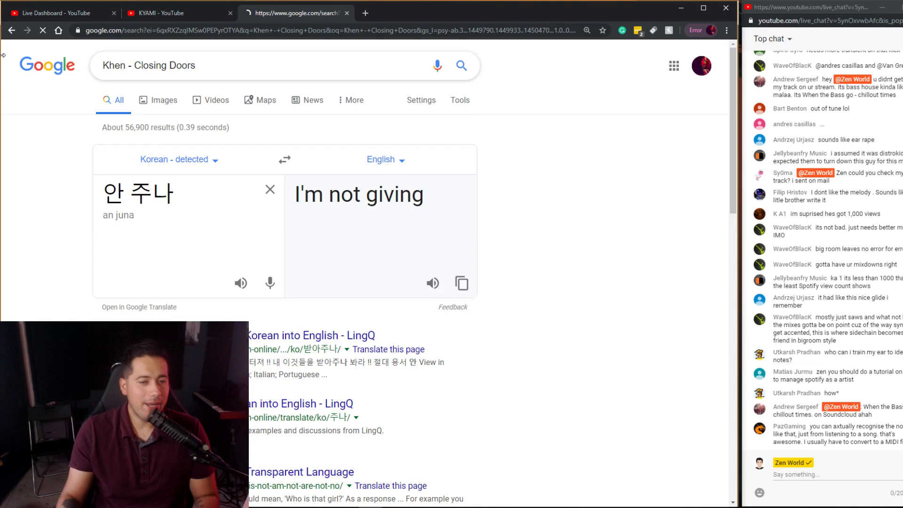
# - Add "beatport" to the Google search, open the Closing Doors (Original Mix) page on Beatport, and return to Ableton Live
pyautogui.click(205, 70)
pyautogui.write('beatport')
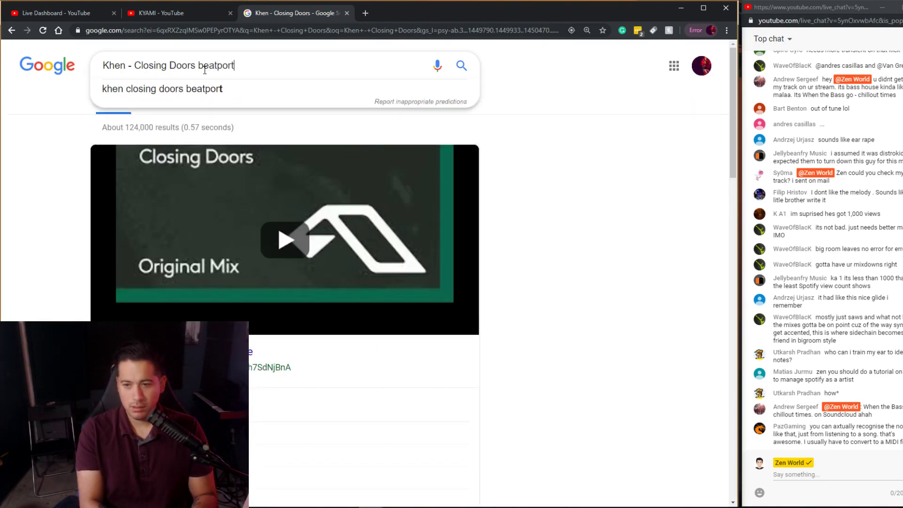
pyautogui.press('Return')
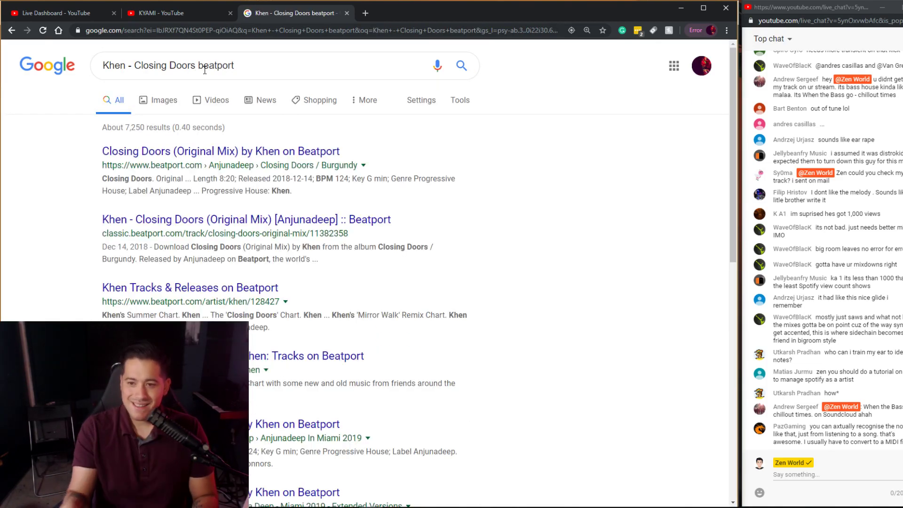
pyautogui.click(217, 151)
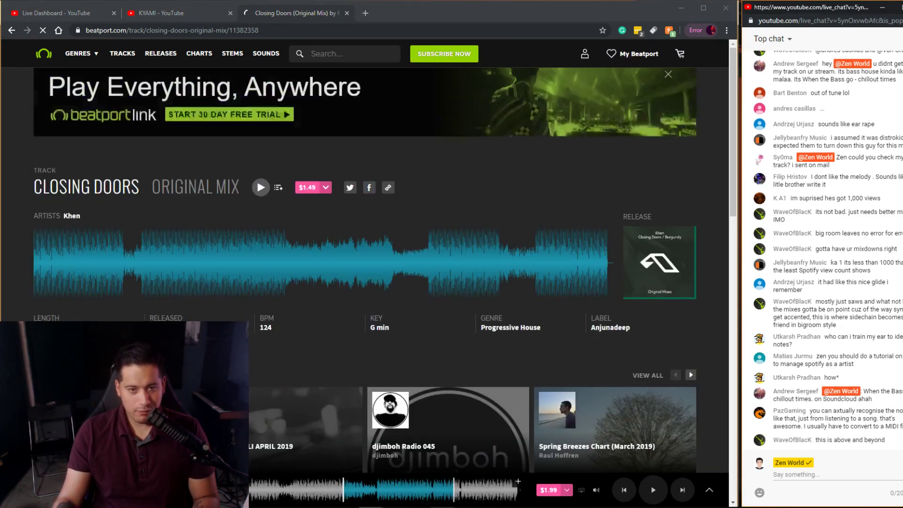
pyautogui.moveTo(442, 507)
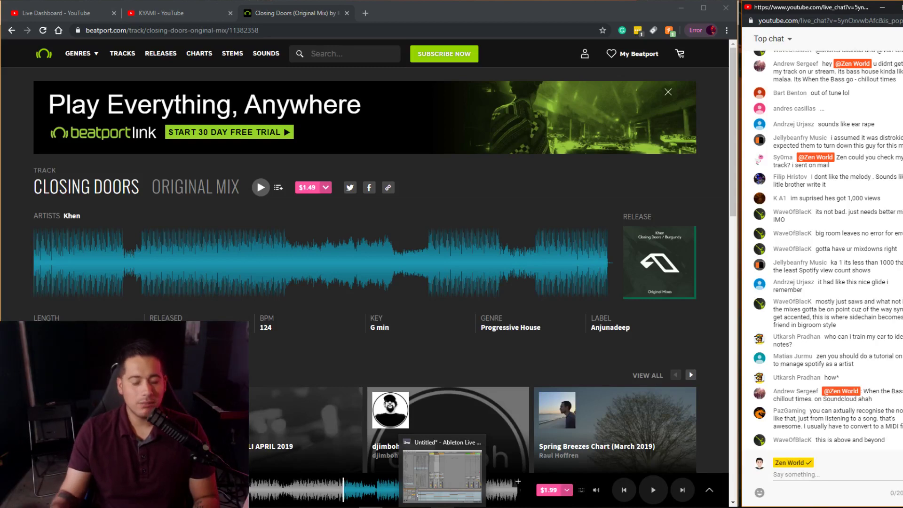
pyautogui.click(441, 500)
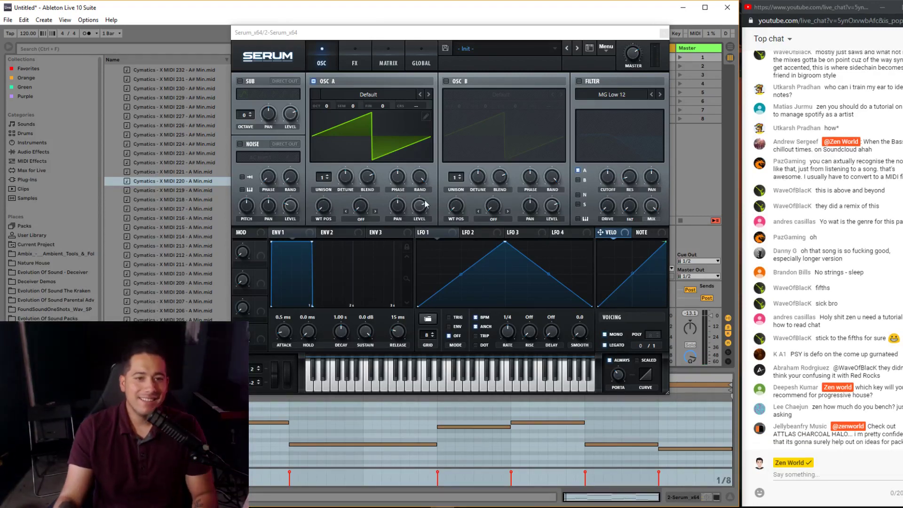
# - Try oscillator A with 7 unison voices, and reset Serum to the initialised preset
pyautogui.moveTo(324, 185); pyautogui.dragTo(325, 170)
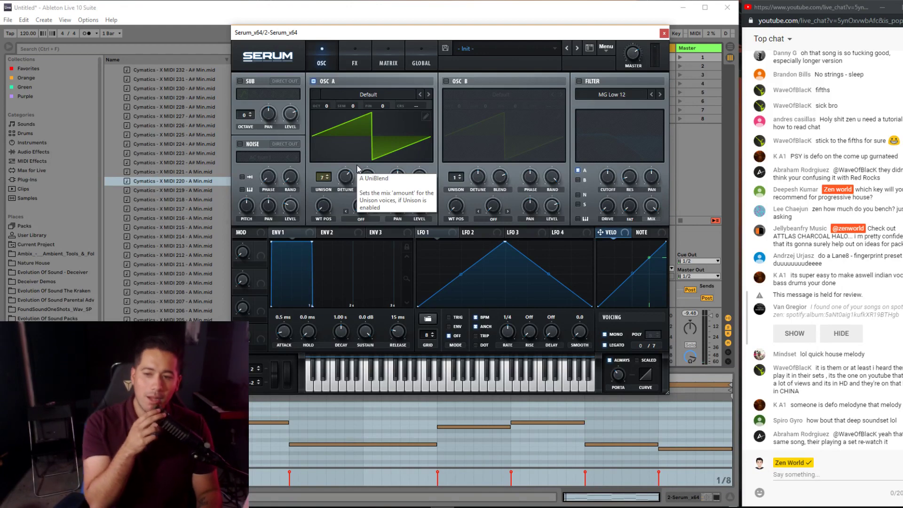
pyautogui.click(605, 46)
pyautogui.click(631, 91)
# - Switch to Spotify to hear "Closing Doors" around 0:51, and minimise it to return to Serum
pyautogui.hotkey('alt', 'Tab')
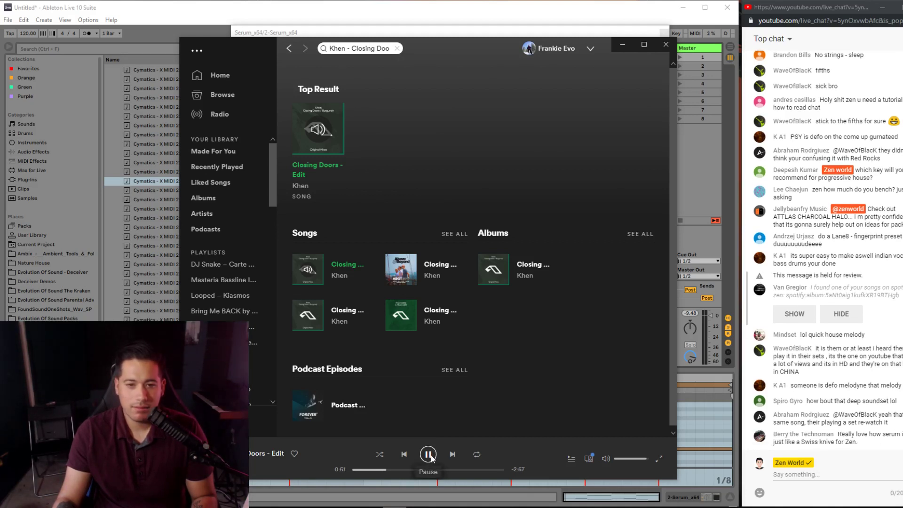
pyautogui.moveTo(467, 55); pyautogui.dragTo(738, 120)
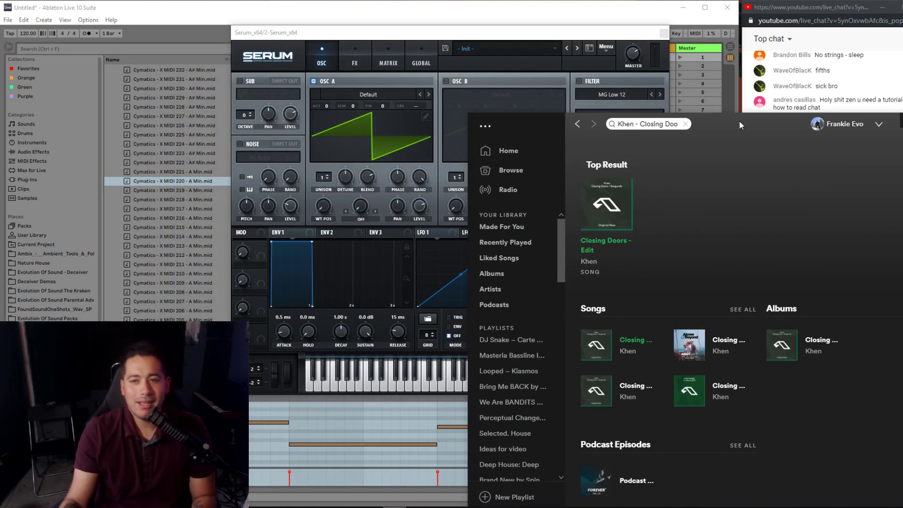
pyautogui.moveTo(738, 120); pyautogui.dragTo(525, 138)
pyautogui.click(576, 100)
# - Load the Analog_BD_Sin wavetable in oscillator A and modulate its coarse pitch with Env 3, using 0% sustain and 31 ms decay
pyautogui.click(368, 95)
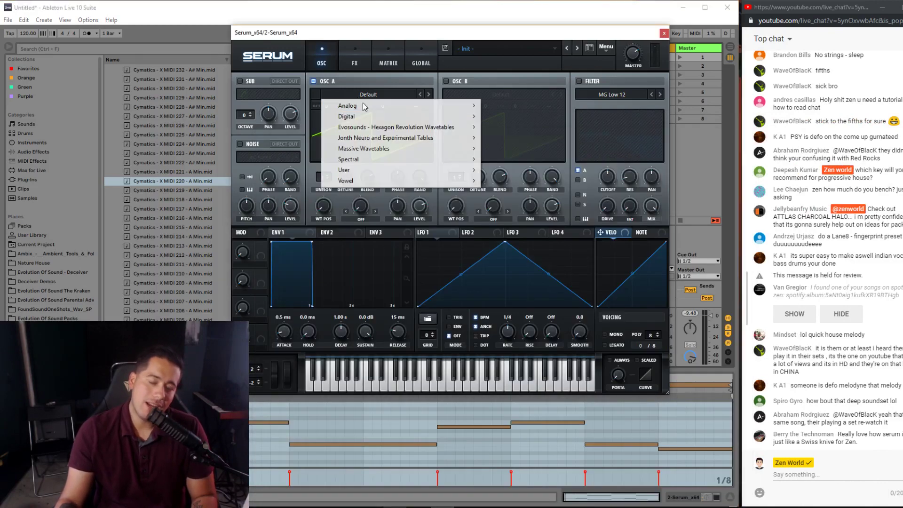
pyautogui.moveTo(368, 106)
pyautogui.click(517, 123)
pyautogui.click(382, 232)
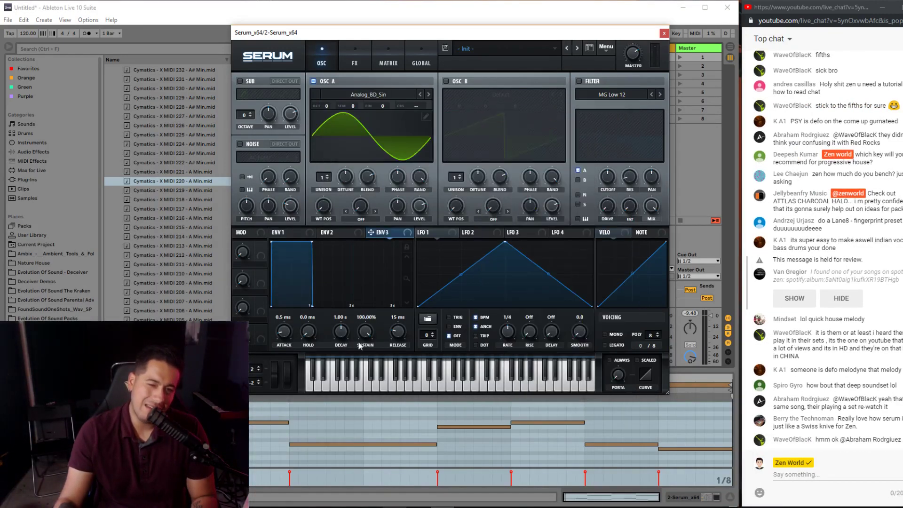
pyautogui.moveTo(339, 342); pyautogui.dragTo(325, 357)
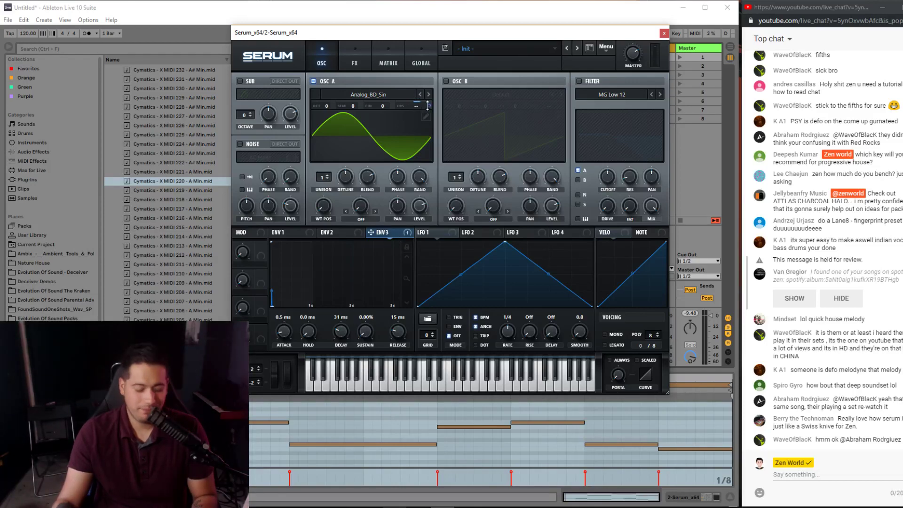
# - Check the key and tempo of Closing Doors on its Beatport page and return to Serum
pyautogui.click(347, 469)
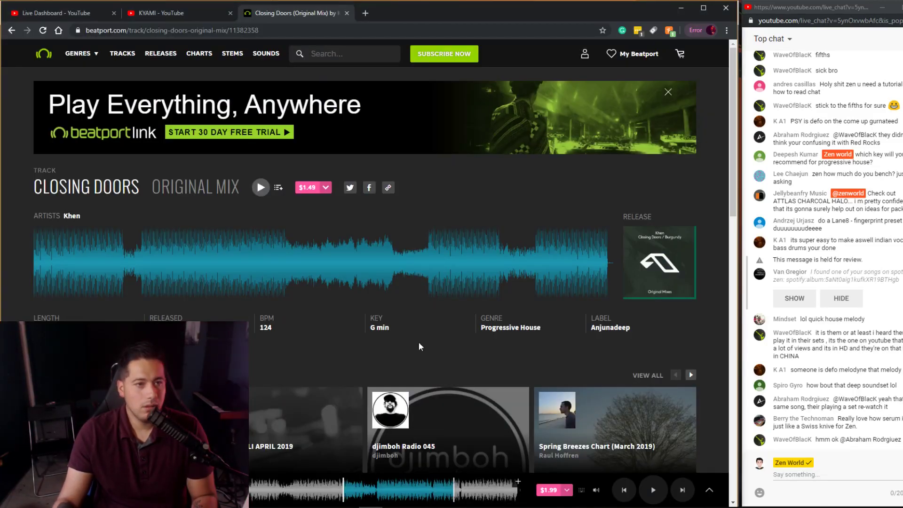
pyautogui.hotkey('alt', 'Tab')
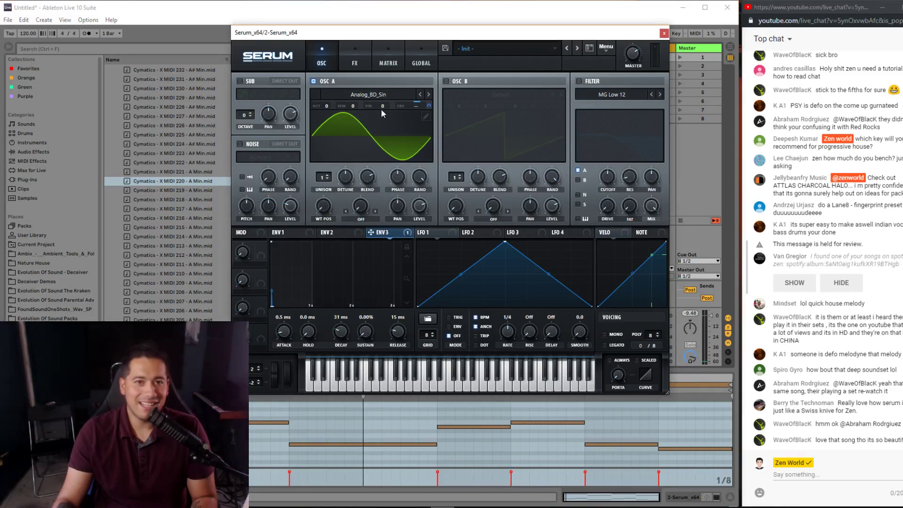
# - Load the analog Basic Shapes wavetable in oscillator A and set its wavetable position to 4
pyautogui.click(378, 96)
pyautogui.moveTo(380, 103)
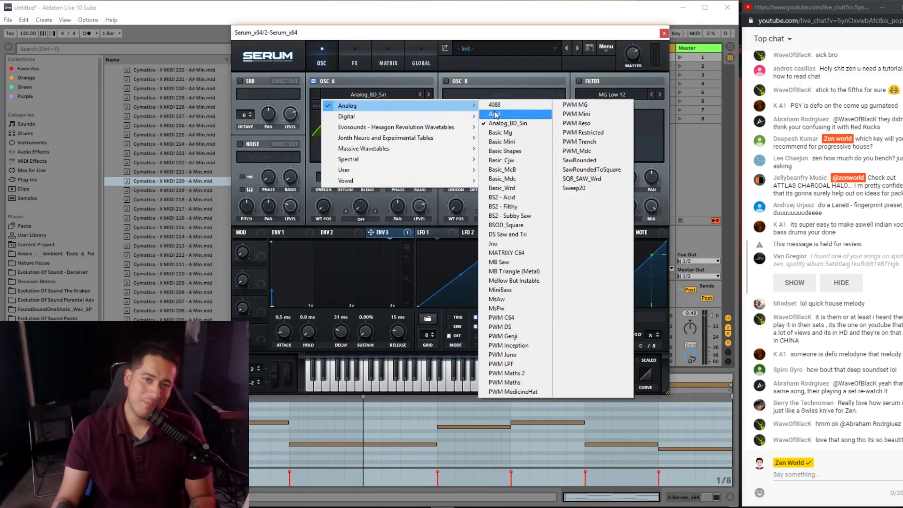
pyautogui.click(519, 150)
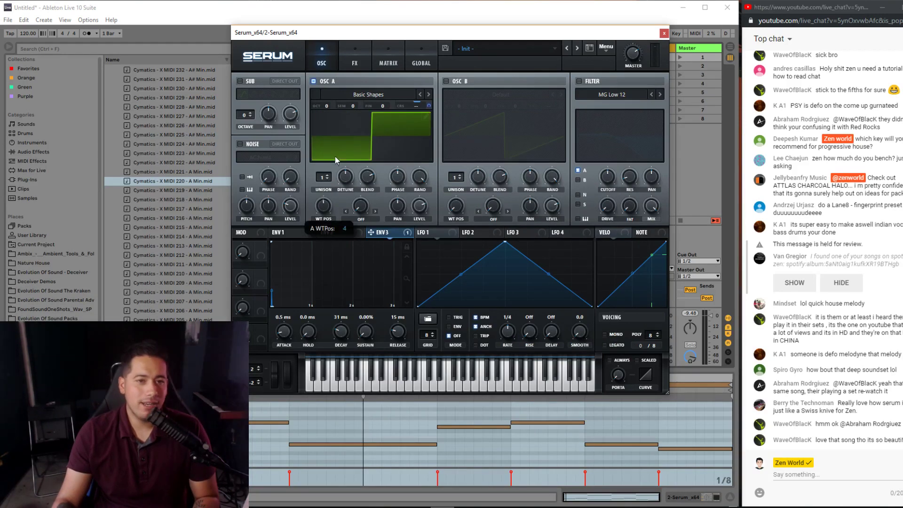
# - Enable the MG Low 12 filter and modulate its cutoff with Env 1, set to minimum sustain and 307 ms decay
pyautogui.click(579, 81)
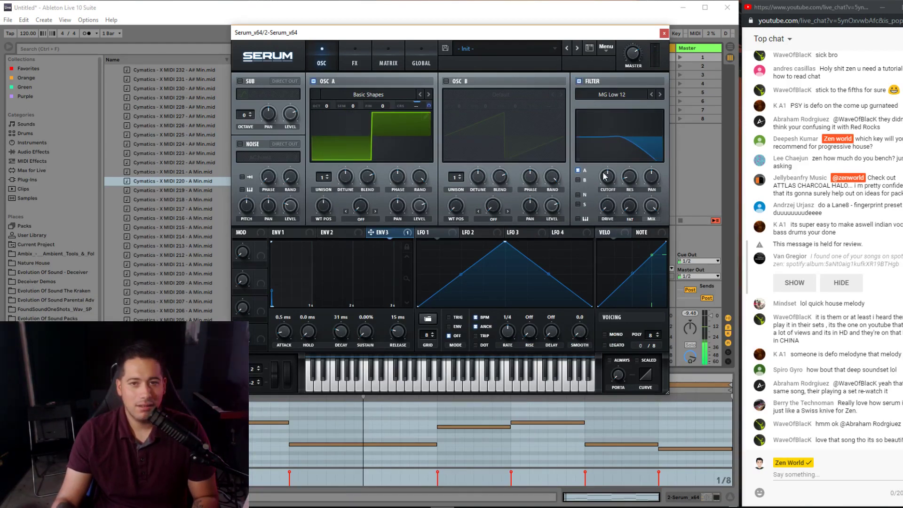
pyautogui.click(285, 232)
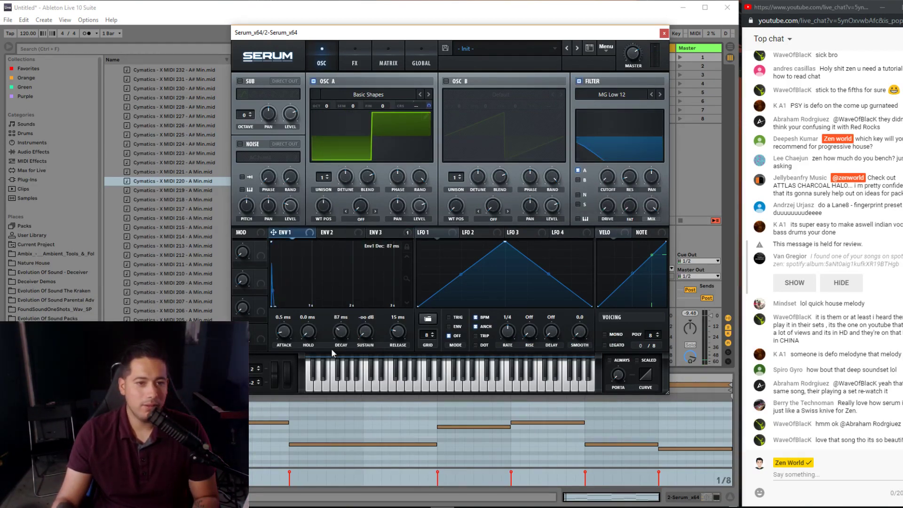
pyautogui.moveTo(600, 170)
pyautogui.mouseDown()
pyautogui.moveTo(600, 159)
pyautogui.moveTo(597, 170)
pyautogui.mouseUp()
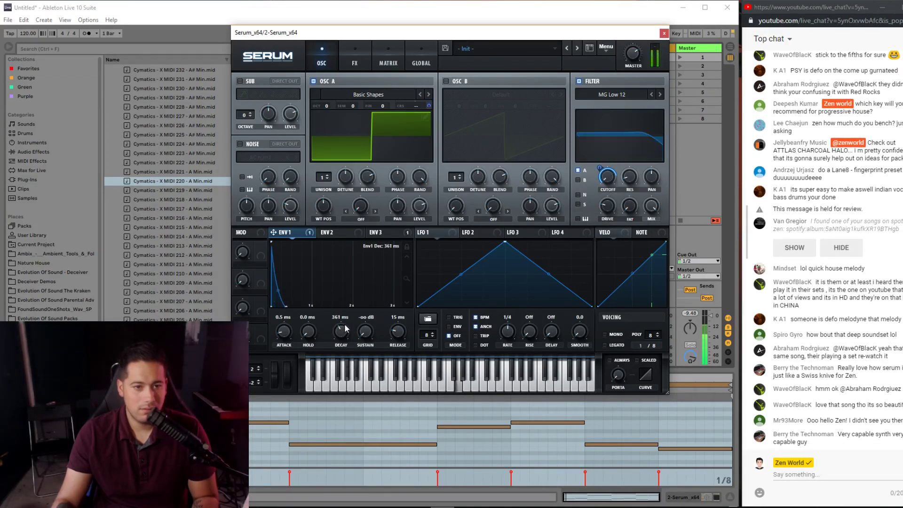
pyautogui.moveTo(341, 332); pyautogui.dragTo(344, 329)
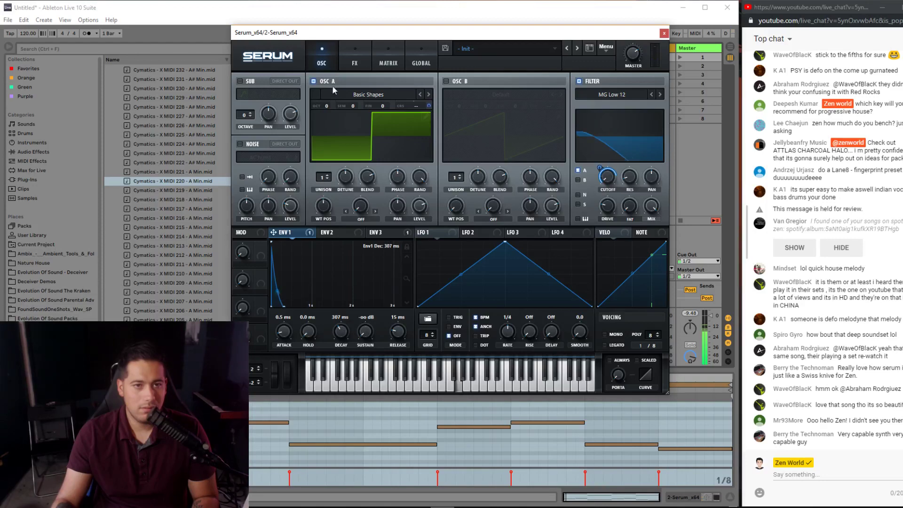
# - Add Diode 2 distortion with 100% drive and shorten Env 1's decay to 181 ms
pyautogui.click(354, 60)
pyautogui.click(291, 97)
pyautogui.click(401, 92)
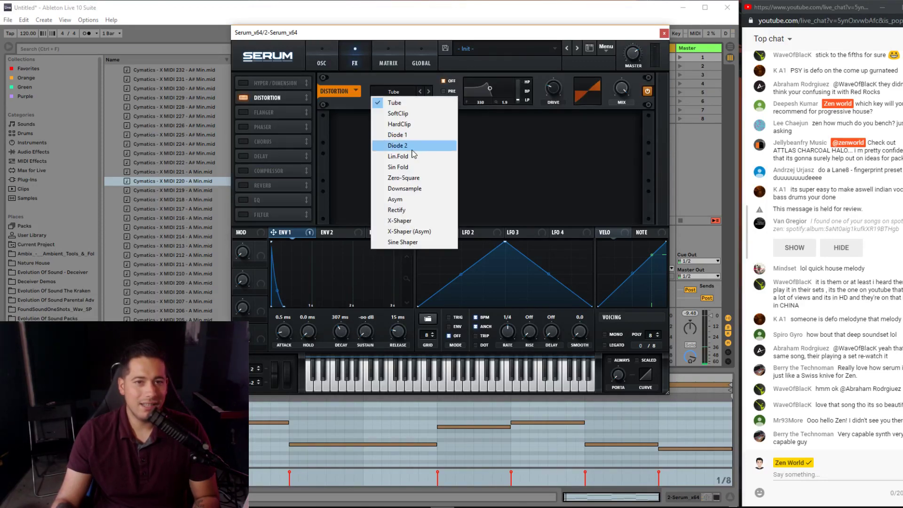
pyautogui.click(414, 146)
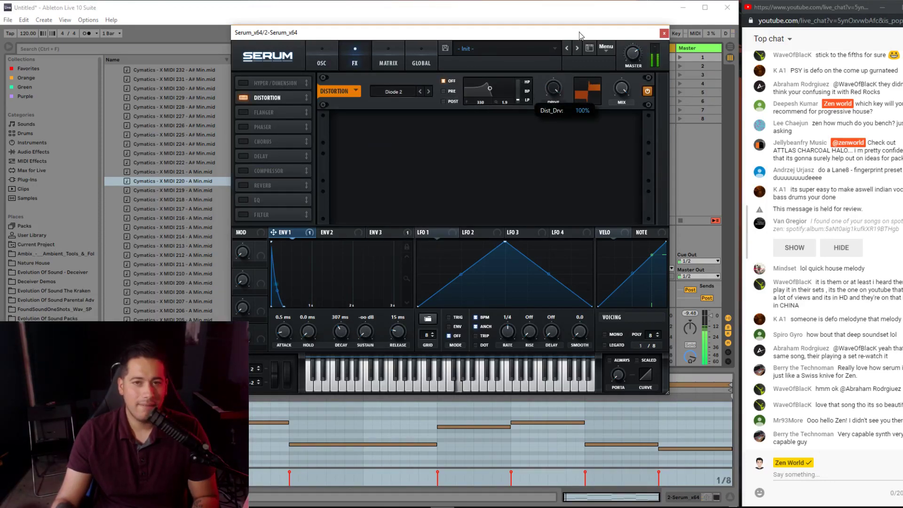
pyautogui.moveTo(341, 332); pyautogui.dragTo(340, 331)
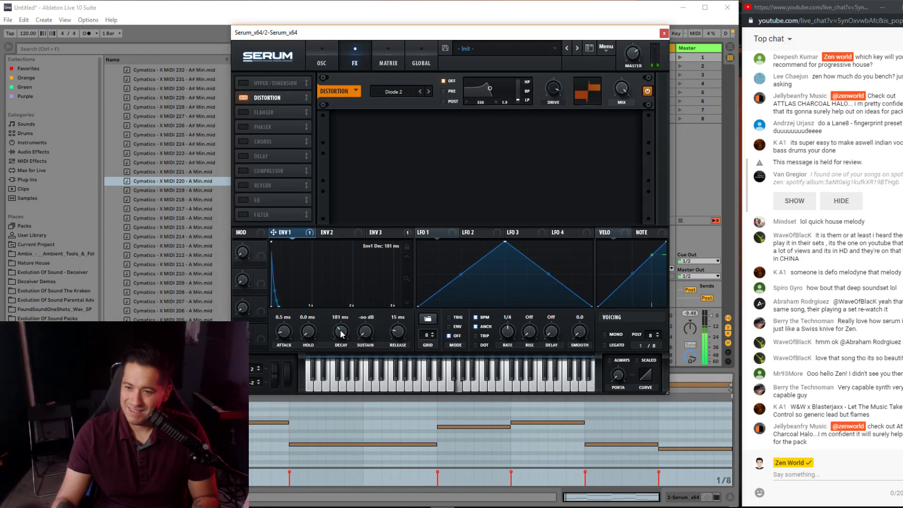
# - Listen to Closing Doors in Spotify, pause it and return to Serum
pyautogui.hotkey('alt', 'Tab')
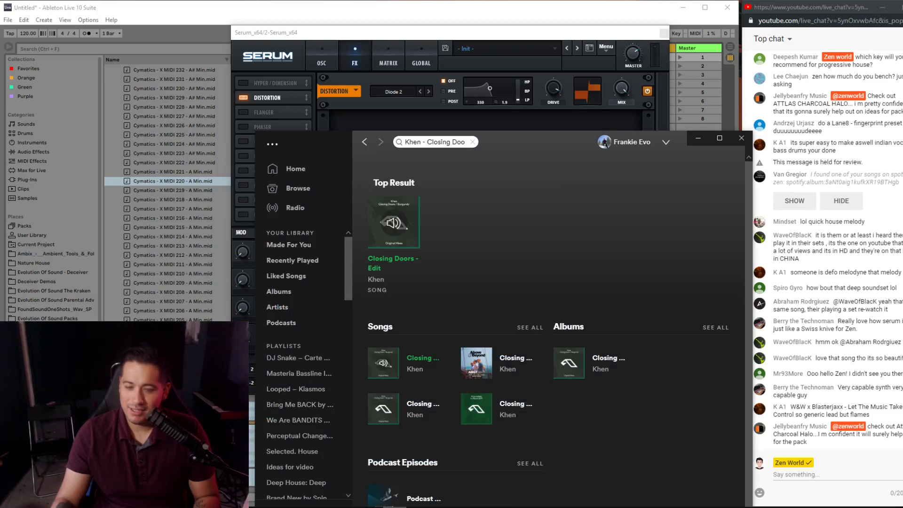
pyautogui.press('space')
pyautogui.hotkey('alt', 'Tab')
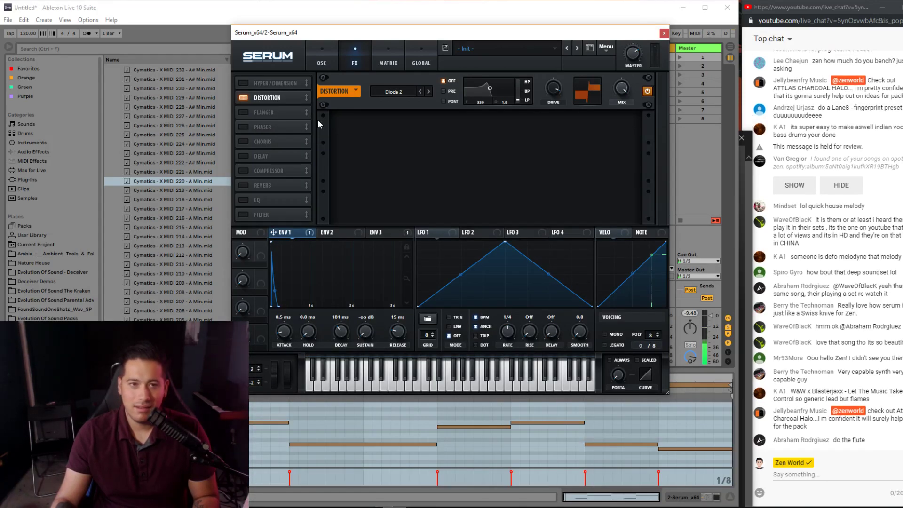
# - Set the distortion filter to Post, modulate its frequency with Env 1, and add an EQ with a high-pass low band
pyautogui.click(484, 93)
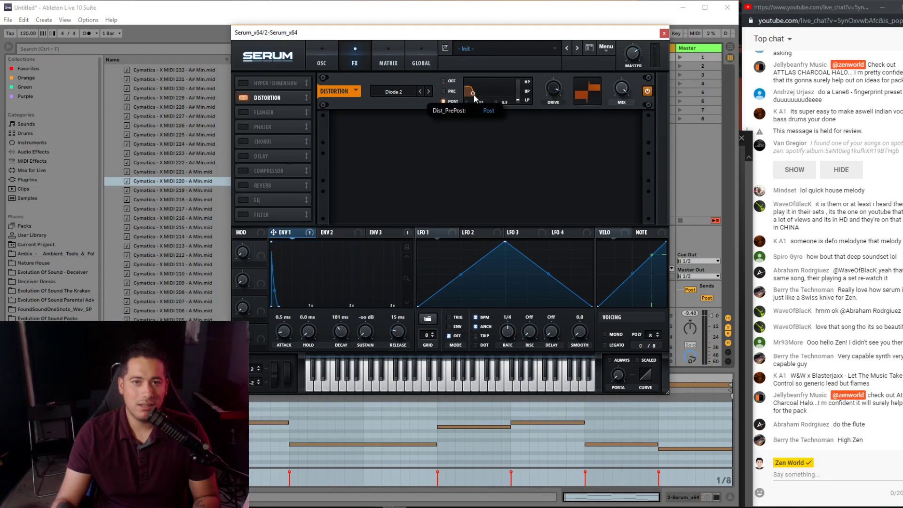
pyautogui.moveTo(273, 232); pyautogui.dragTo(484, 111)
pyautogui.click(255, 201)
pyautogui.moveTo(411, 126); pyautogui.dragTo(384, 126)
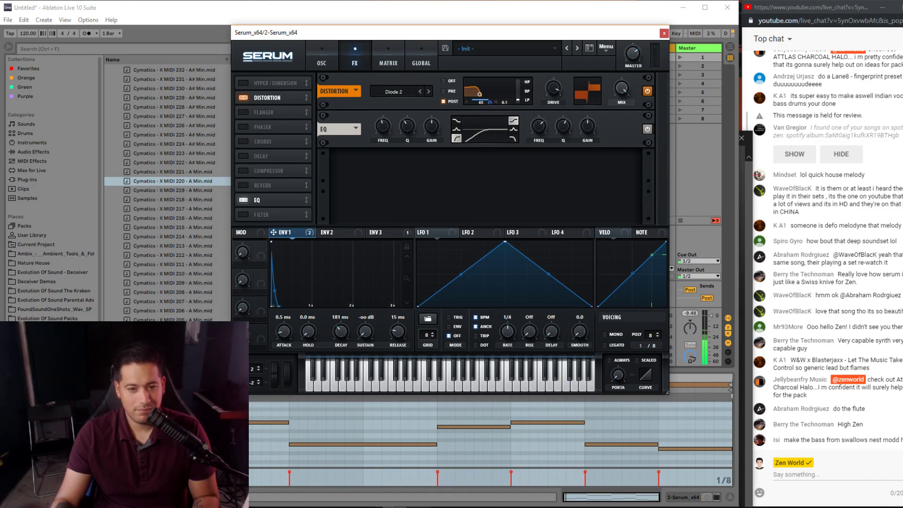
# - Check the reference track in Spotify, return to Serum and adjust the EQ's low-band frequency, with Env 1's decay at 244 ms
pyautogui.hotkey('alt', 'Tab')
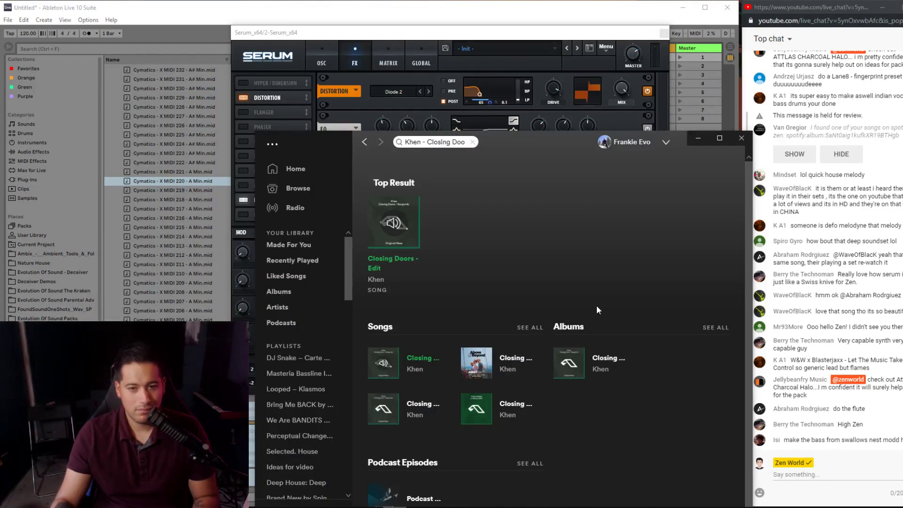
pyautogui.hotkey('alt', 'Tab')
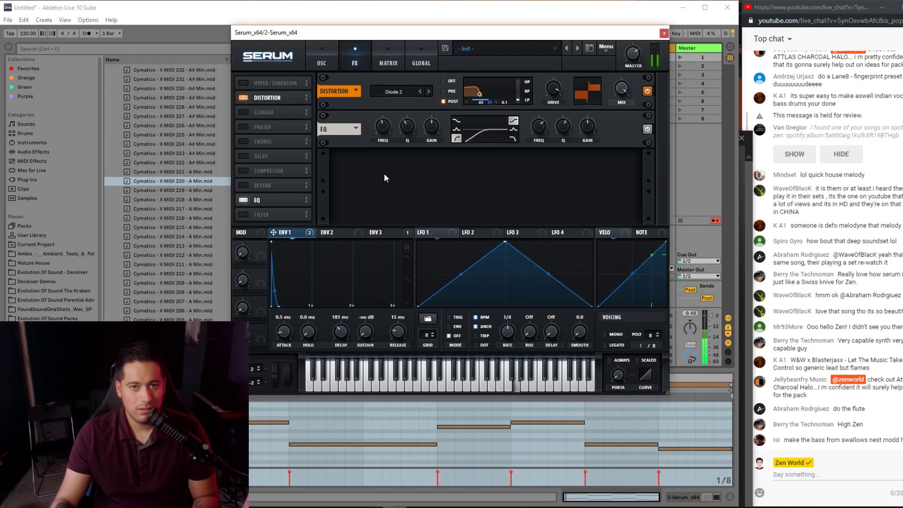
pyautogui.moveTo(380, 130); pyautogui.dragTo(377, 134)
pyautogui.moveTo(338, 336); pyautogui.dragTo(337, 332)
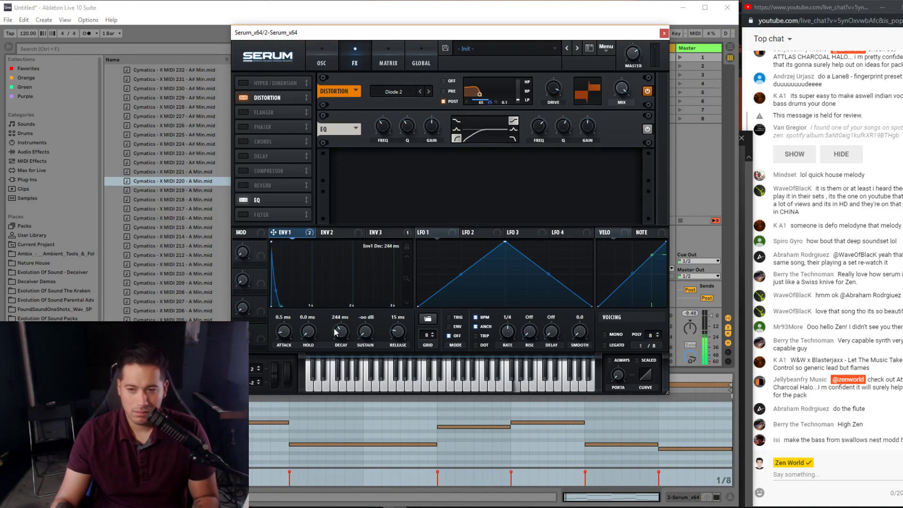
# - Try a multiband compressor and a hall reverb on the Basic Shapes sound, and remove both effects
pyautogui.click(243, 172)
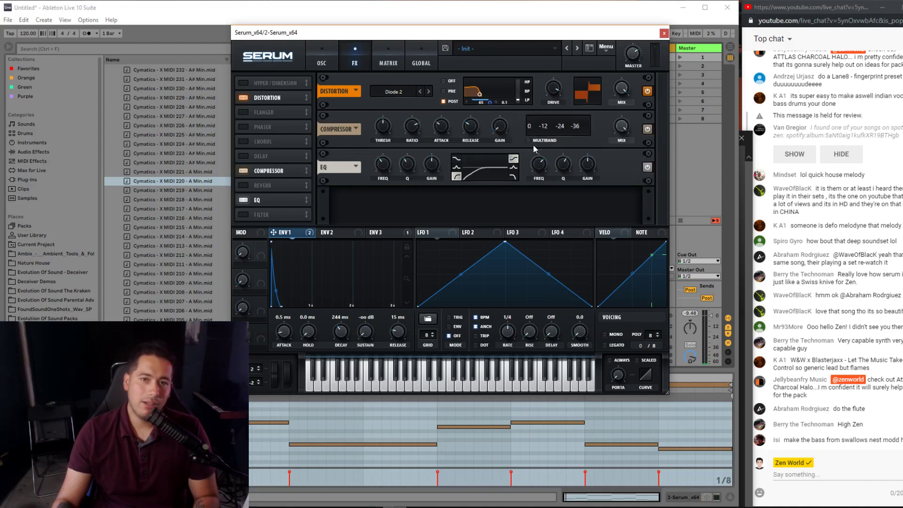
pyautogui.click(322, 60)
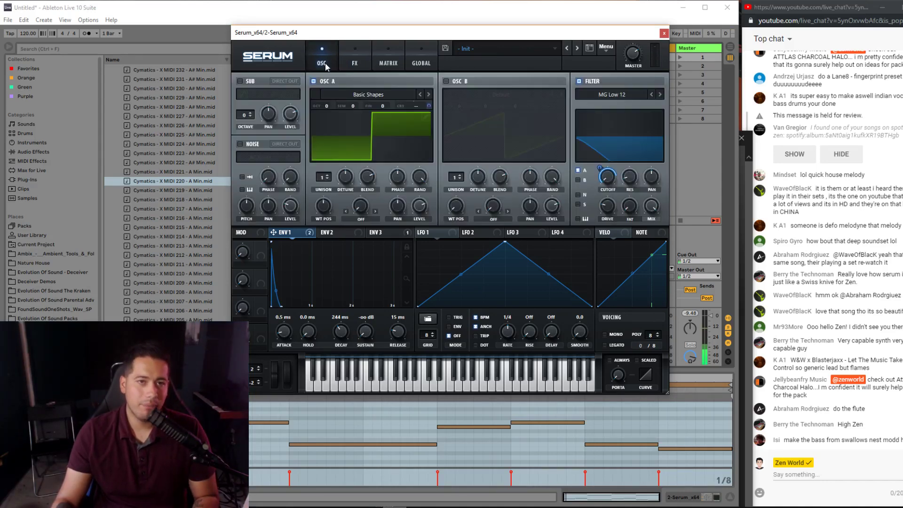
pyautogui.click(367, 97)
pyautogui.moveTo(379, 105)
pyautogui.click(515, 151)
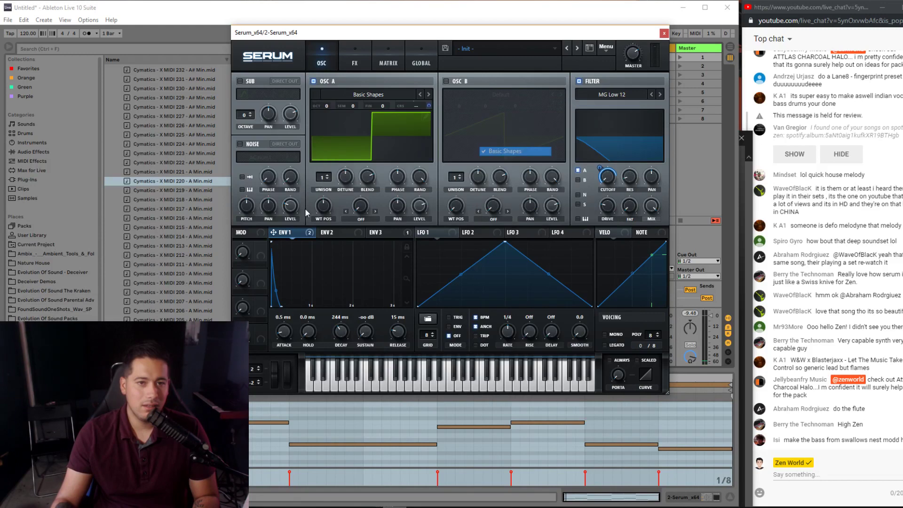
pyautogui.click(355, 60)
pyautogui.click(292, 188)
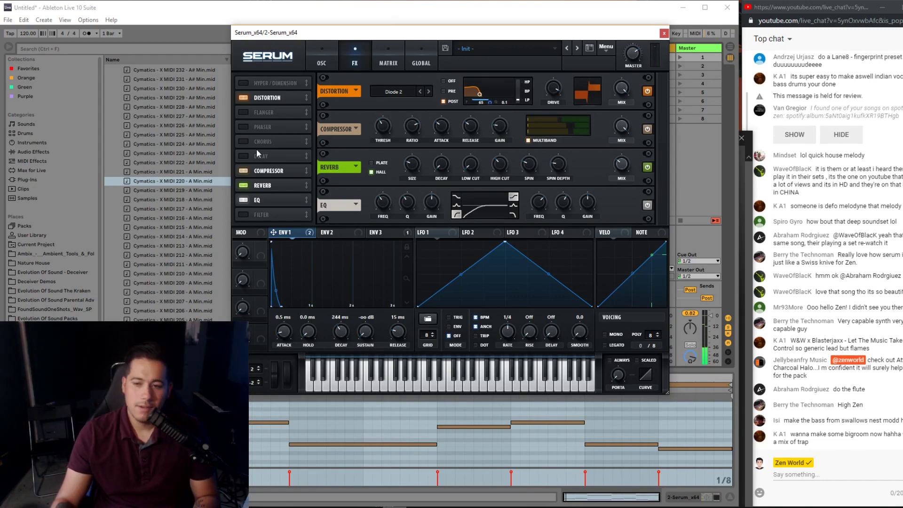
pyautogui.click(242, 172)
pyautogui.click(244, 185)
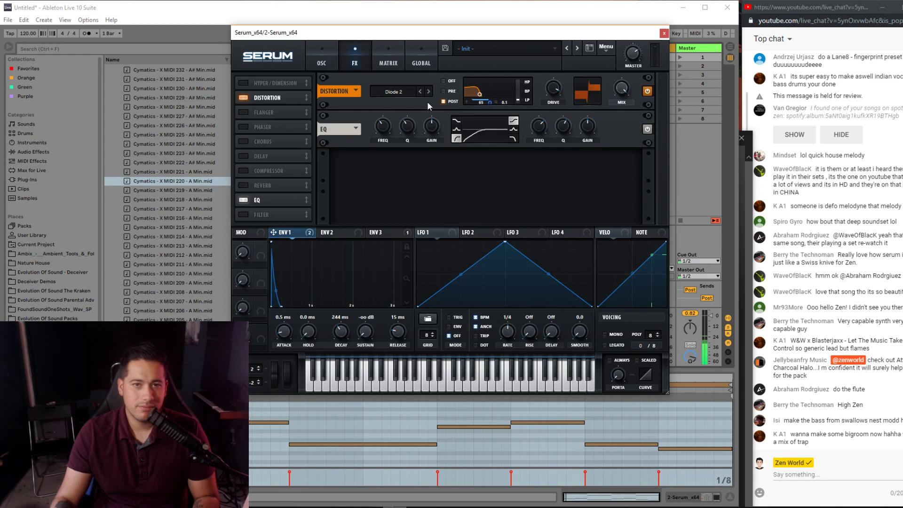
# - Set Env 1's decay to 193 ms and Env 3's decay to 24 ms
pyautogui.click(322, 60)
pyautogui.moveTo(340, 329); pyautogui.dragTo(338, 336)
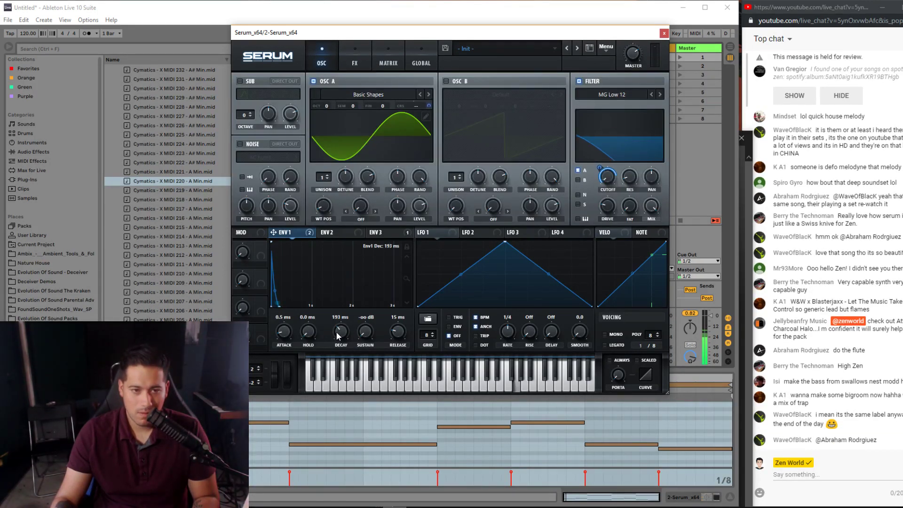
pyautogui.click(393, 233)
pyautogui.moveTo(340, 329); pyautogui.dragTo(339, 331)
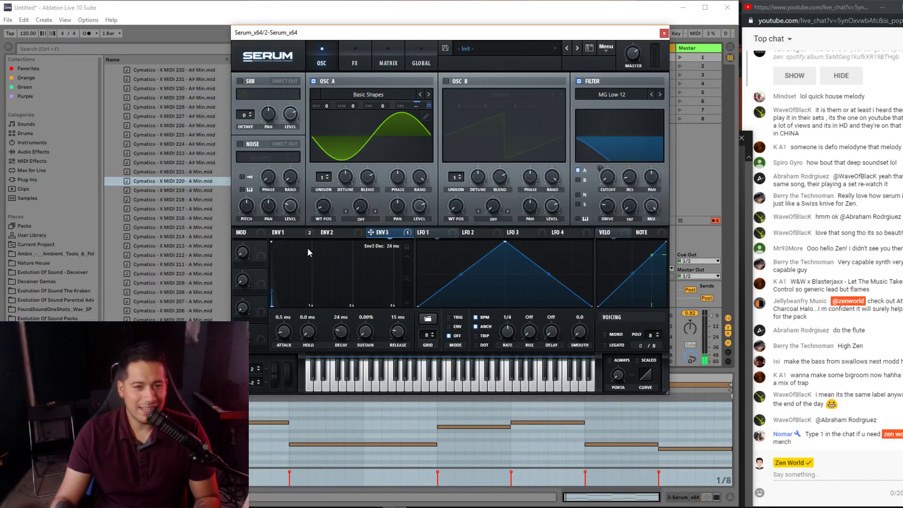
pyautogui.click(282, 232)
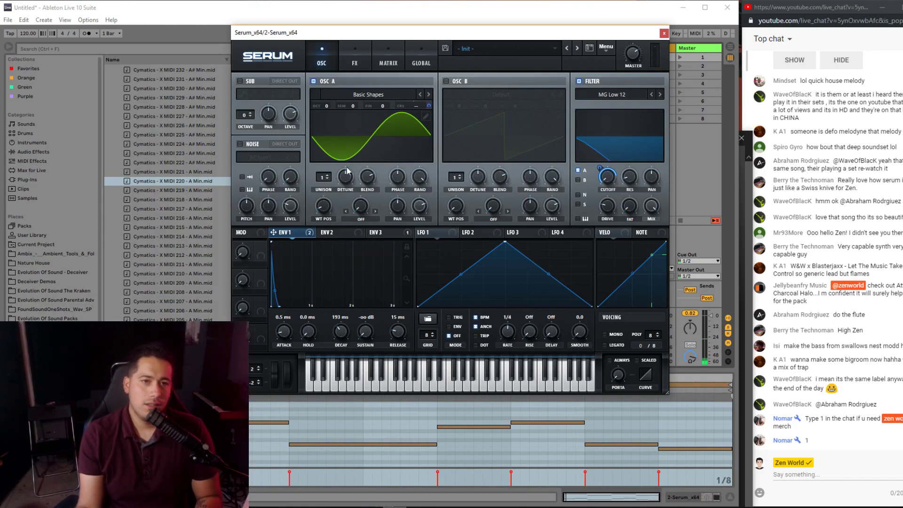
pyautogui.click(378, 232)
pyautogui.moveTo(422, 128); pyautogui.dragTo(432, 117)
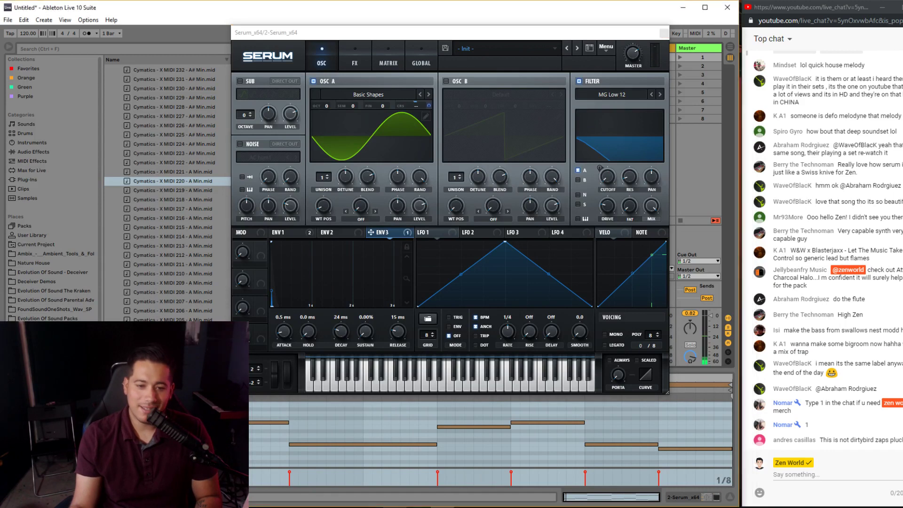
# - Listen to the reference track in Spotify again, move its window out of the way and return to Serum
pyautogui.hotkey('alt', 'Tab')
pyautogui.moveTo(515, 135); pyautogui.dragTo(418, 40)
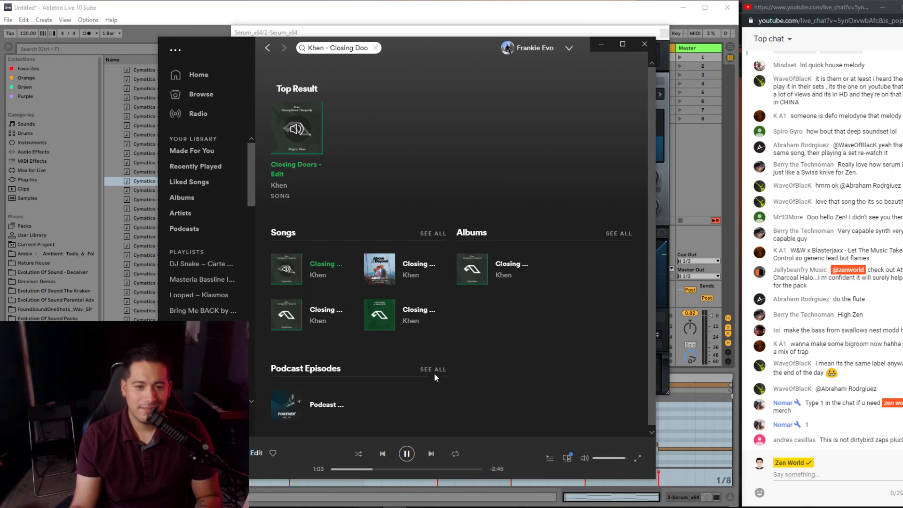
pyautogui.moveTo(464, 51); pyautogui.dragTo(604, 202)
pyautogui.click(455, 38)
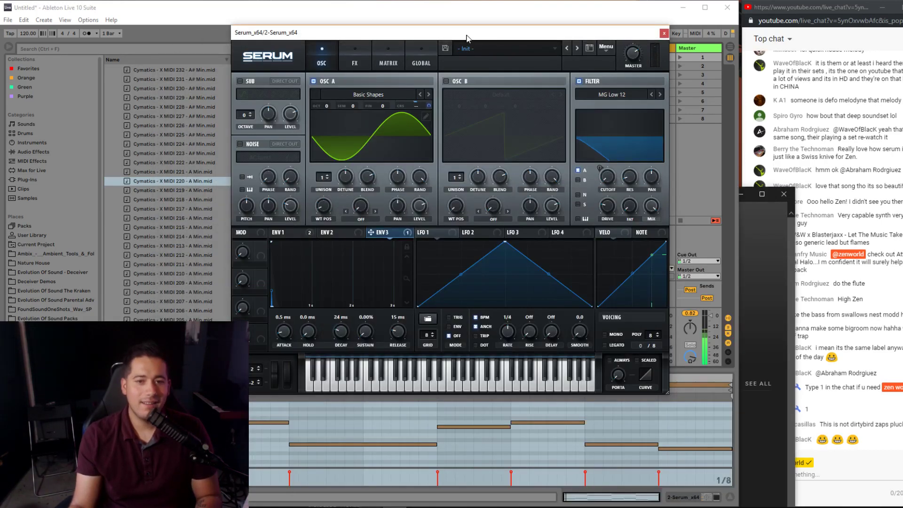
# - Set oscillator A's wavetable position to 4 and the distortion filter's frequency to 98 Hz
pyautogui.moveTo(323, 206); pyautogui.dragTo(346, 169)
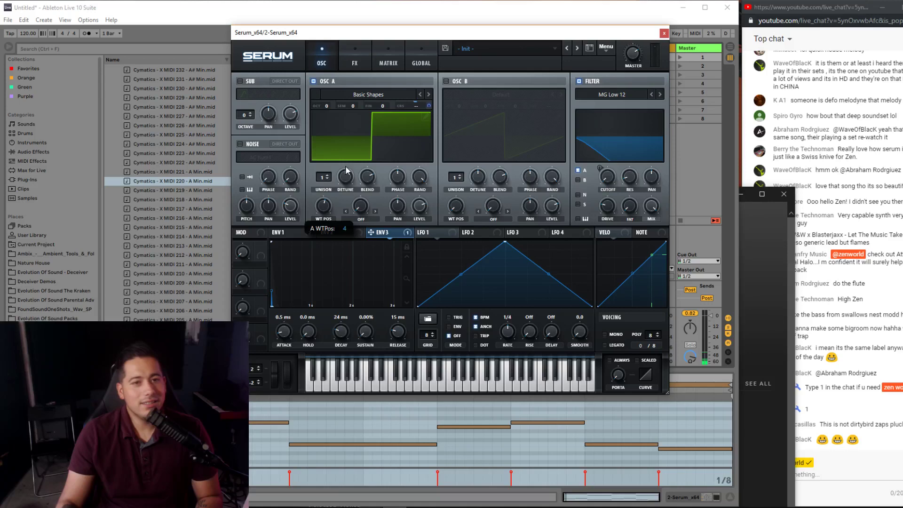
pyautogui.click(356, 48)
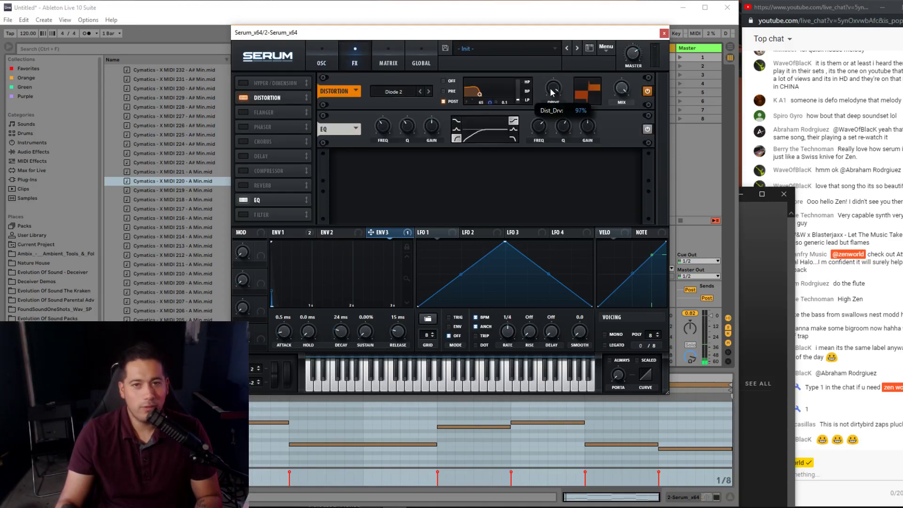
pyautogui.moveTo(481, 102); pyautogui.dragTo(490, 96)
# - Load the analog Analog_BD_Sin wavetable in oscillator A
pyautogui.click(319, 51)
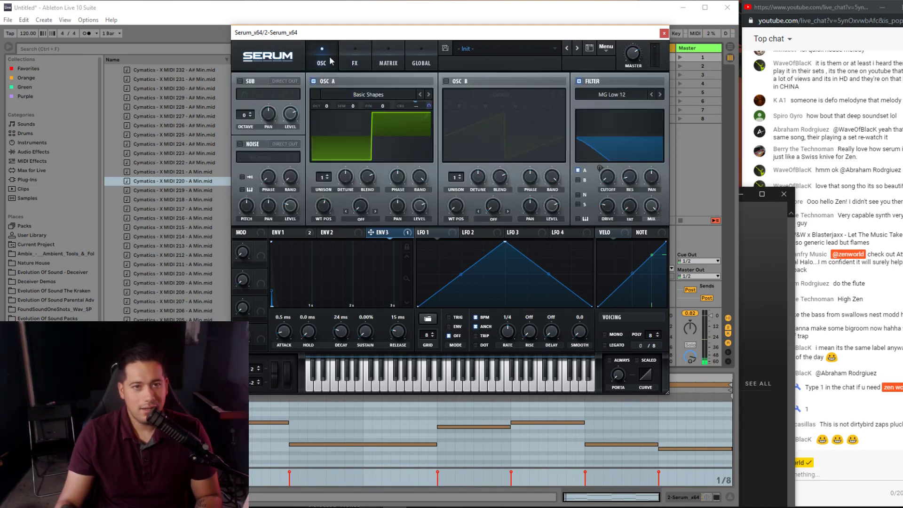
pyautogui.click(371, 94)
pyautogui.click(496, 115)
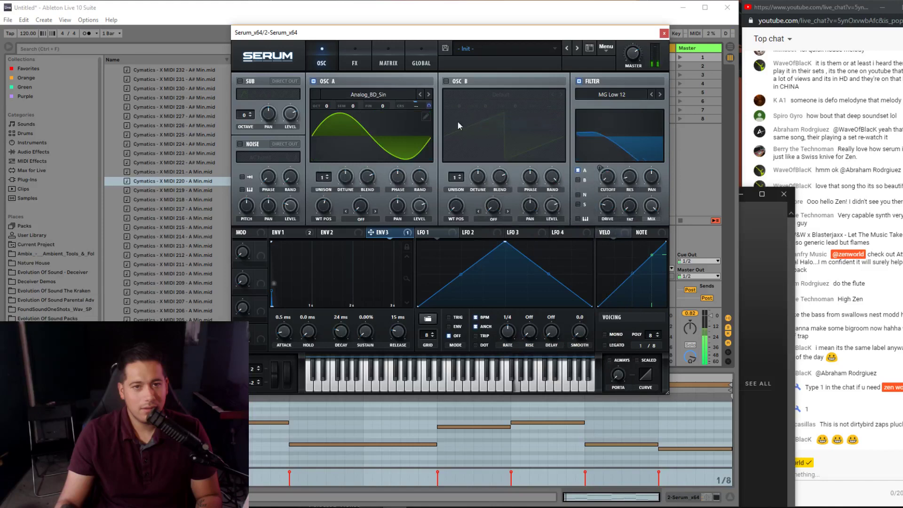
# - Enable oscillator B with the Analog_BD_Sin wavetable and set oscillator A's warp mode to FM (From B)
pyautogui.click(446, 81)
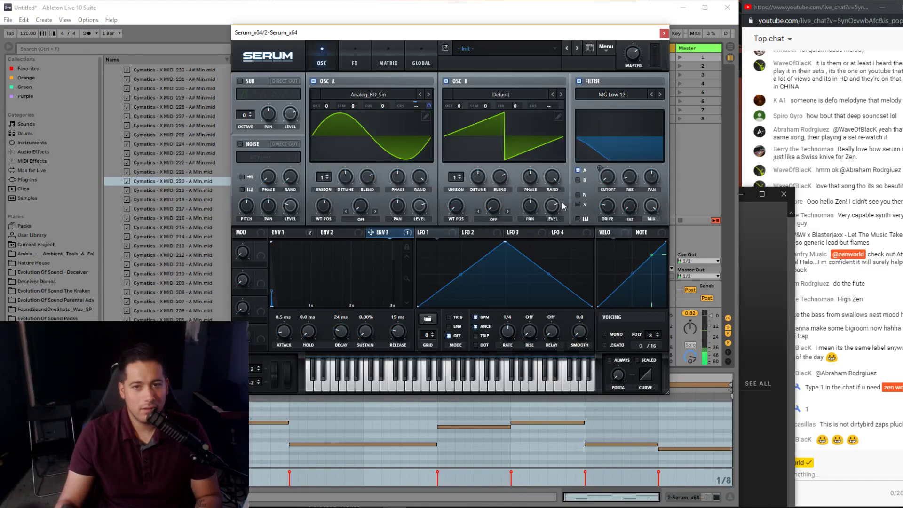
pyautogui.click(360, 219)
pyautogui.click(384, 423)
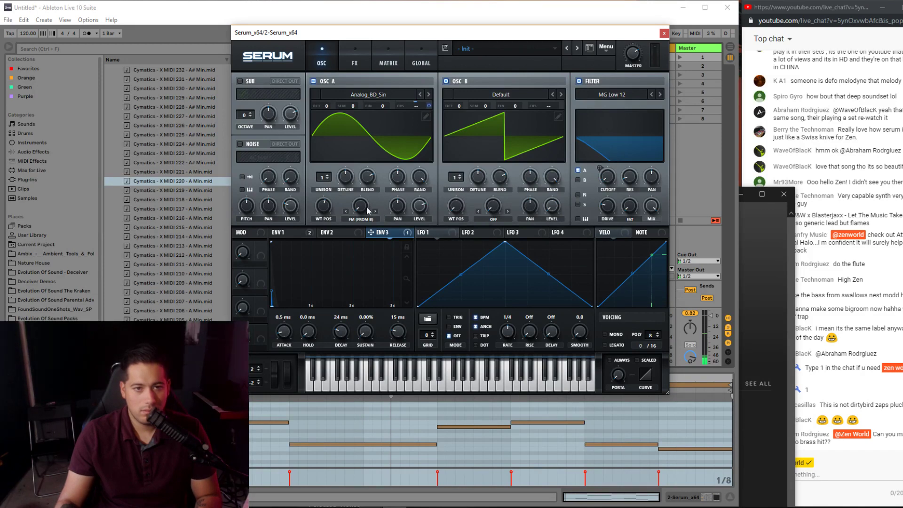
pyautogui.click(501, 94)
pyautogui.moveTo(480, 106)
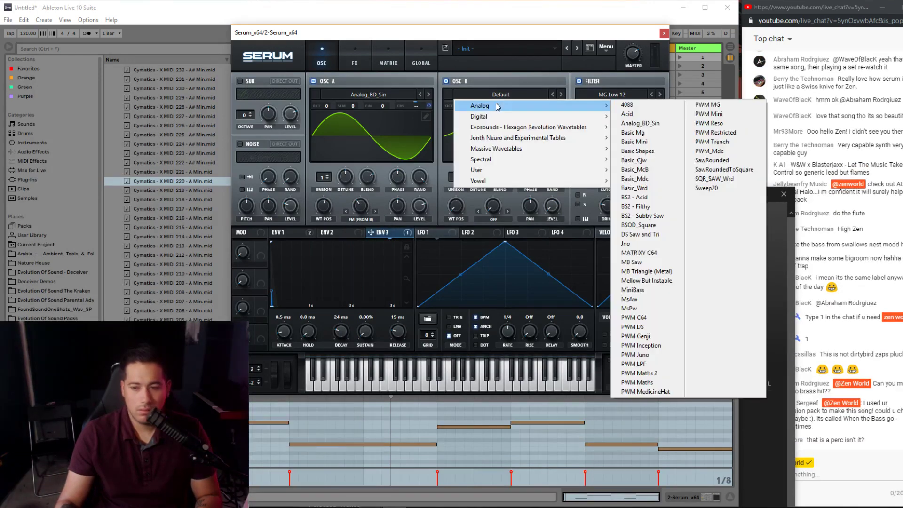
pyautogui.click(632, 124)
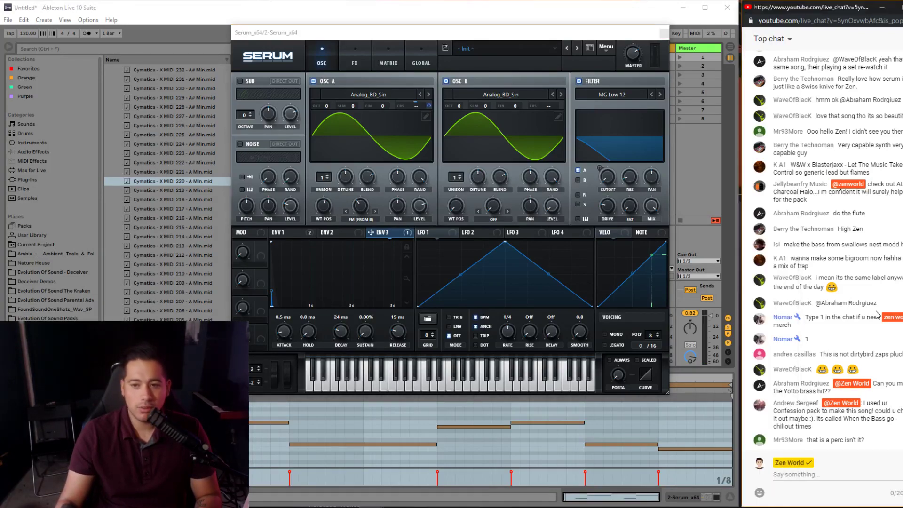
# - Raise oscillator B by one octave and set oscillator A's FM warp amount to about 56%
pyautogui.click(385, 38)
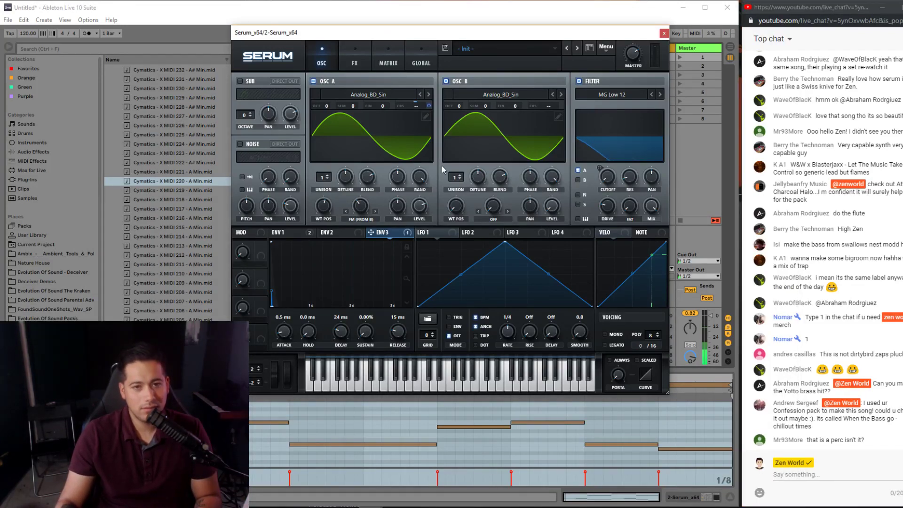
pyautogui.moveTo(457, 106)
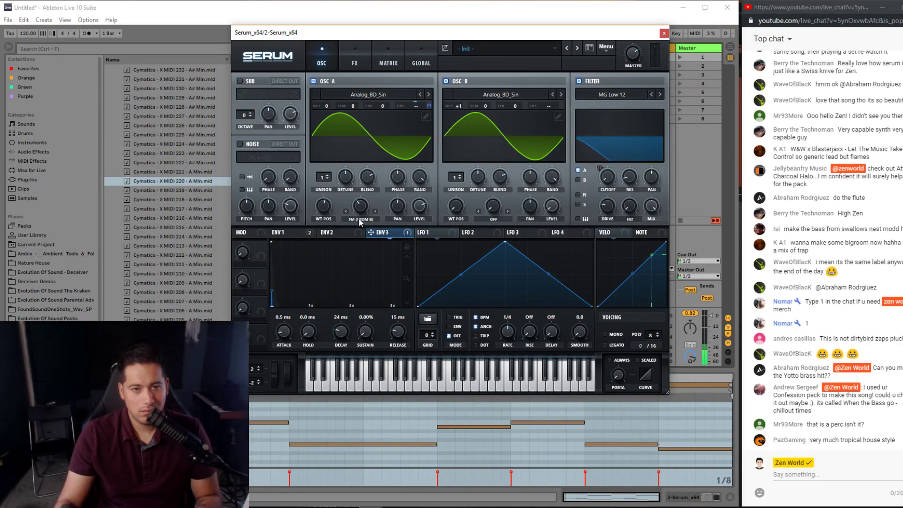
pyautogui.moveTo(352, 216)
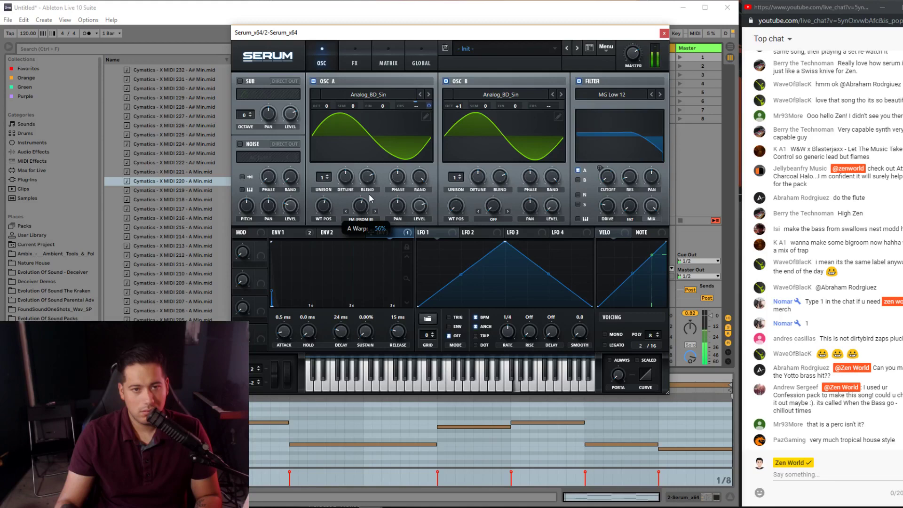
# - Add a hall reverb and set Env 1's modulation of the distortion filter frequency to 48
pyautogui.click(362, 62)
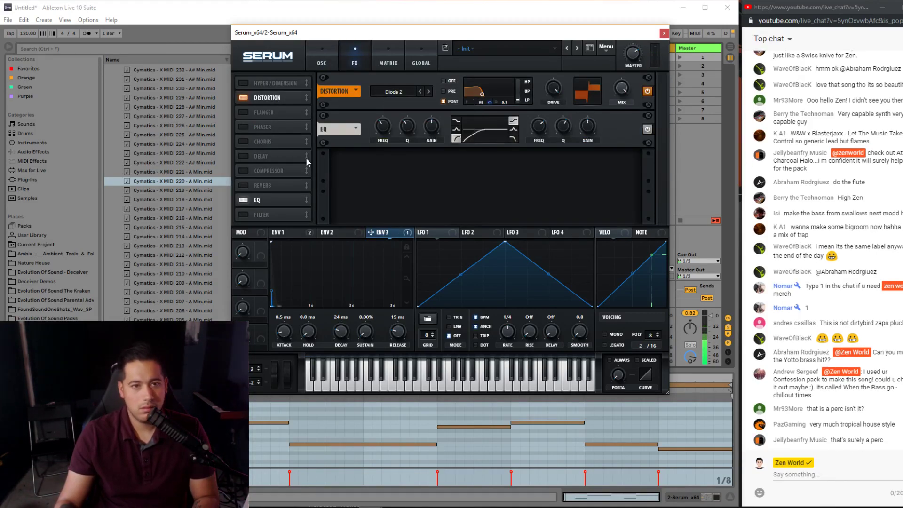
pyautogui.click(262, 186)
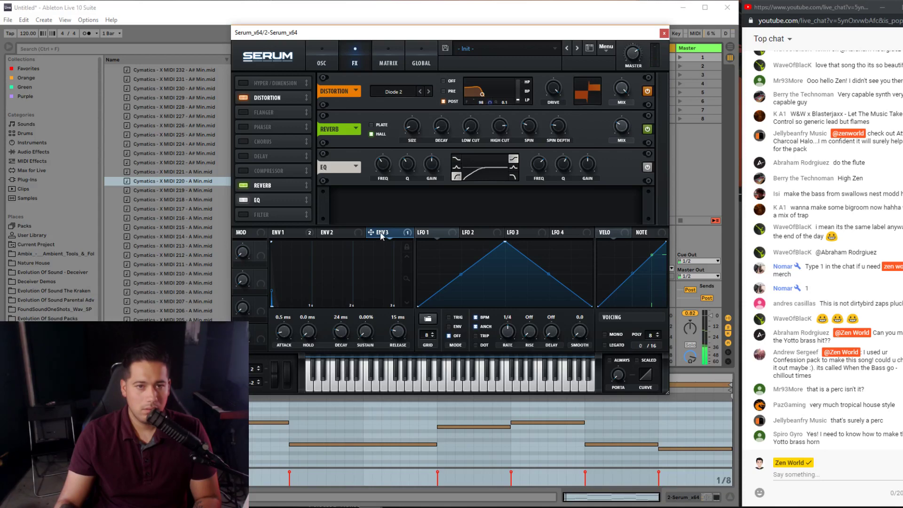
pyautogui.click(296, 233)
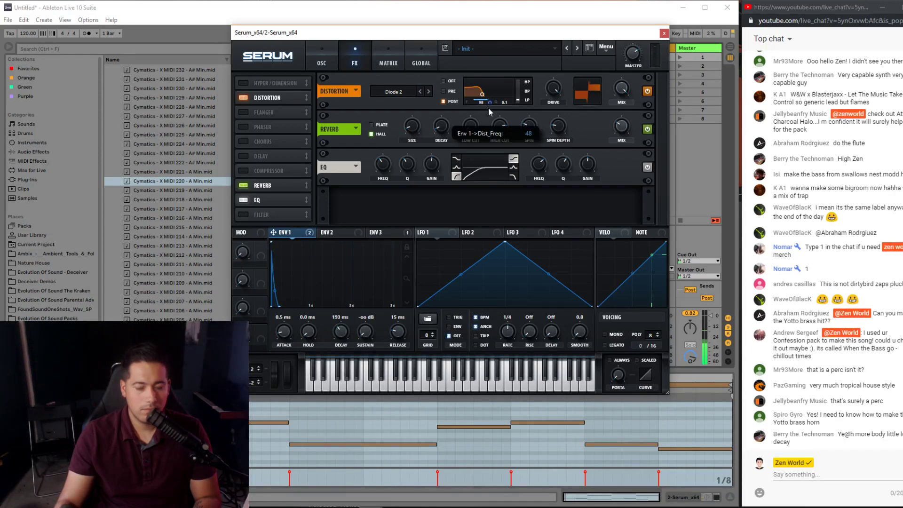
# - Enable the multiband compressor, set its threshold to -17.2 dB and raise its gain
pyautogui.click(244, 171)
pyautogui.scroll(-2, 504, 129)
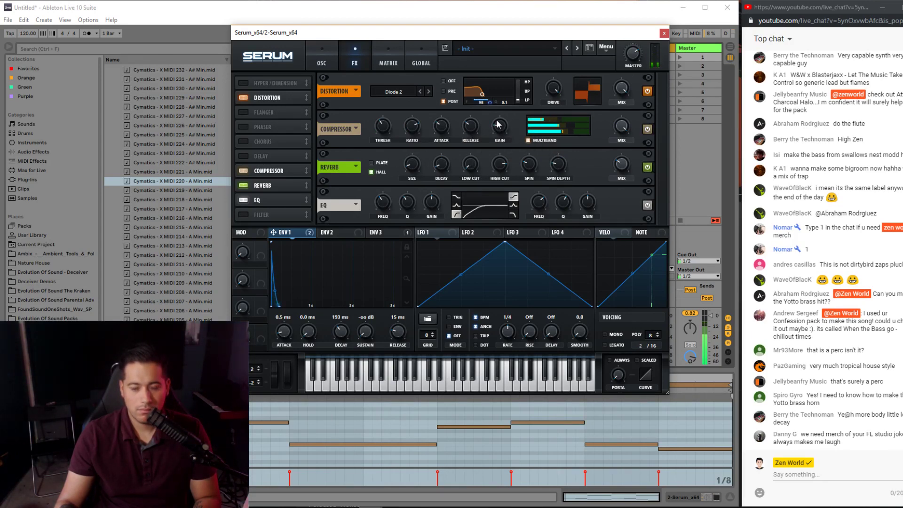
pyautogui.scroll(-2, 382, 126)
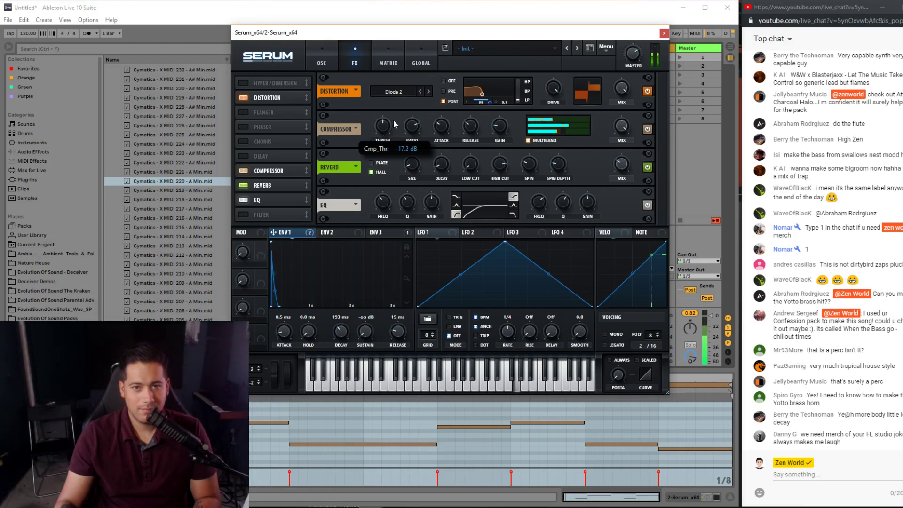
pyautogui.moveTo(500, 126); pyautogui.dragTo(504, 114)
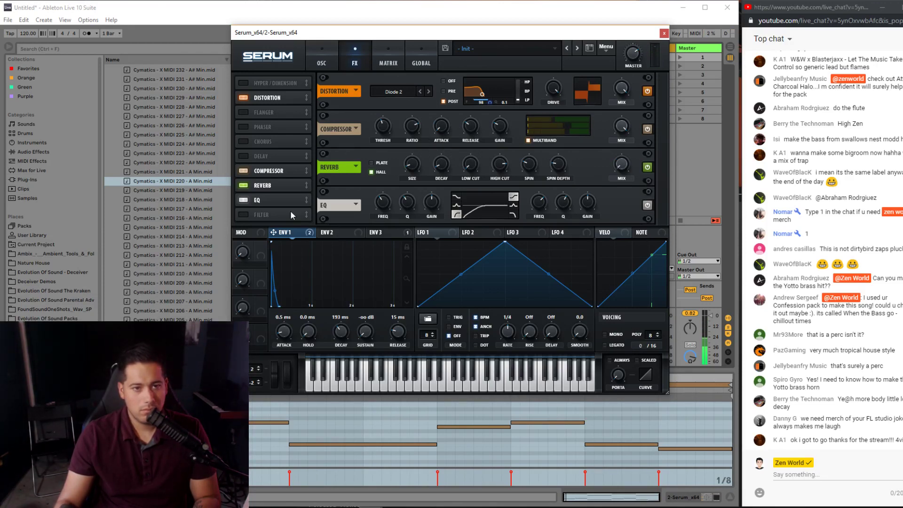
# - Set both oscillators to two unison voices and set Env 1's attack to 2.1 ms
pyautogui.click(313, 59)
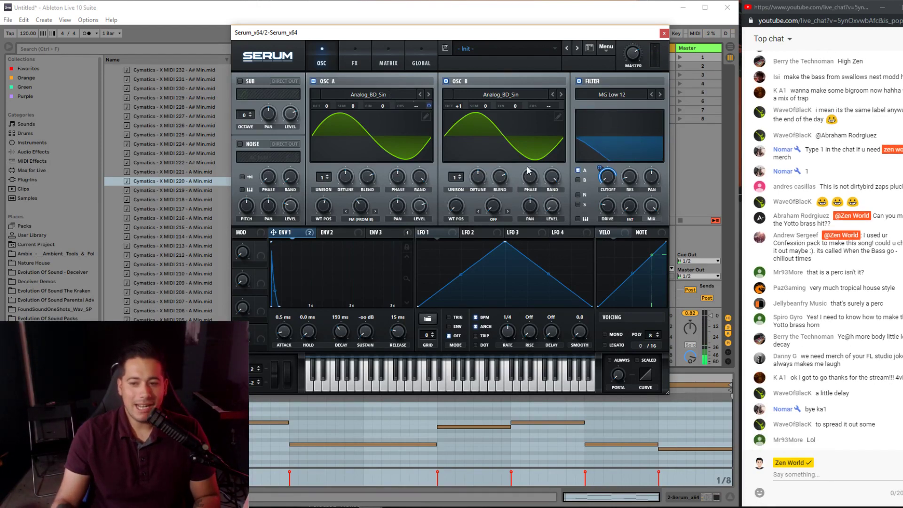
pyautogui.click(460, 175)
pyautogui.click(328, 175)
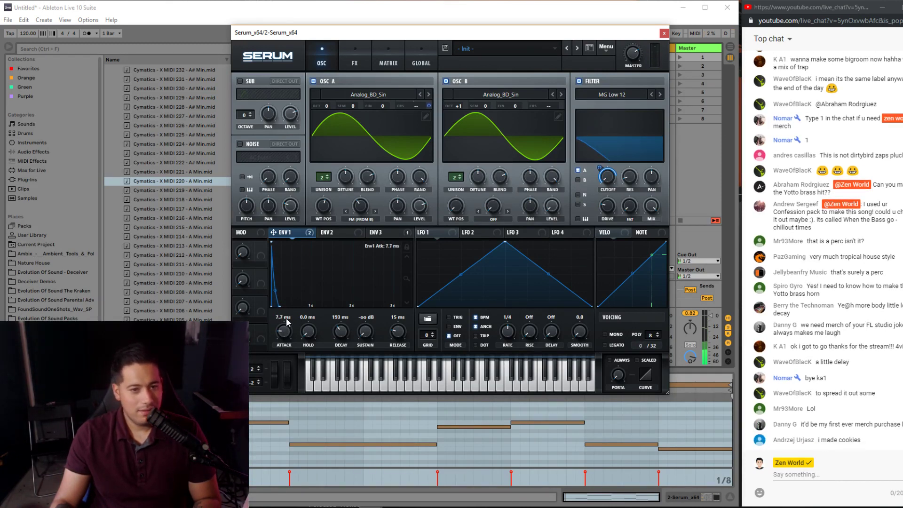
pyautogui.moveTo(288, 321); pyautogui.dragTo(282, 328)
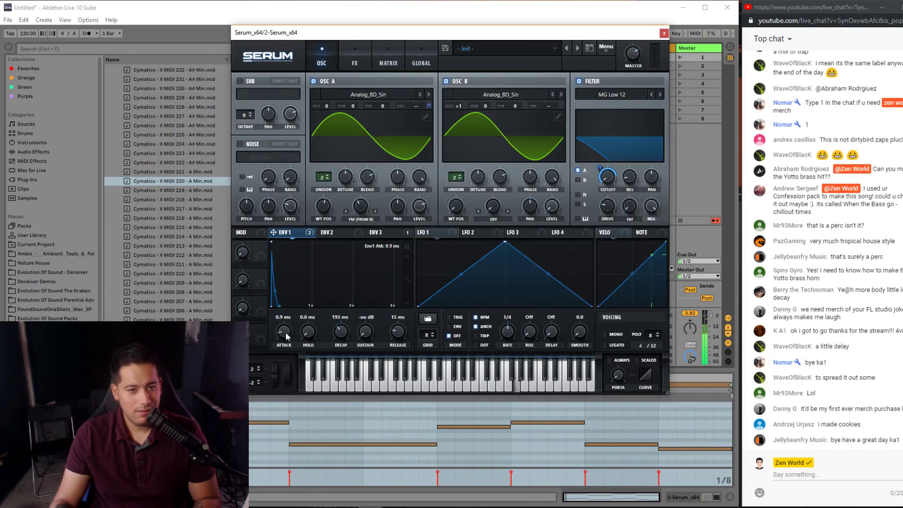
pyautogui.moveTo(286, 332); pyautogui.dragTo(405, 313)
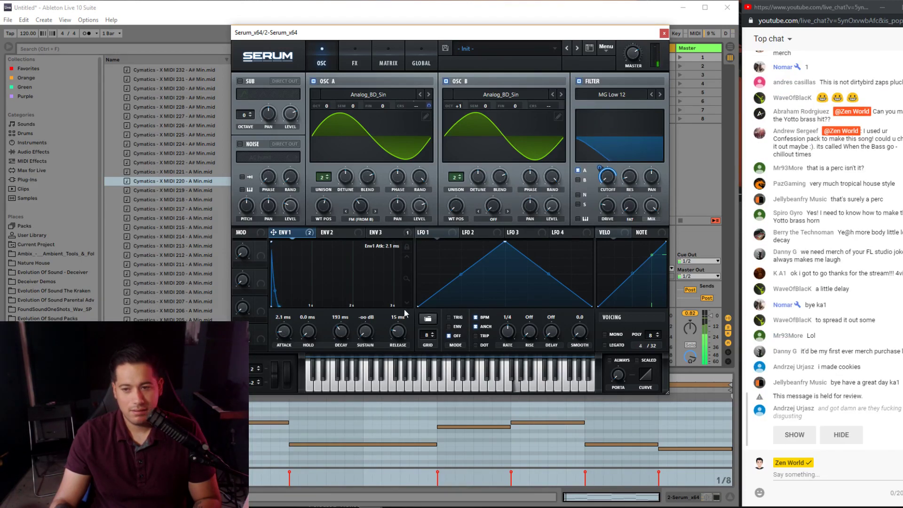
# - Open Env 3 for editing and reveal the live chat message held for review
pyautogui.click(379, 232)
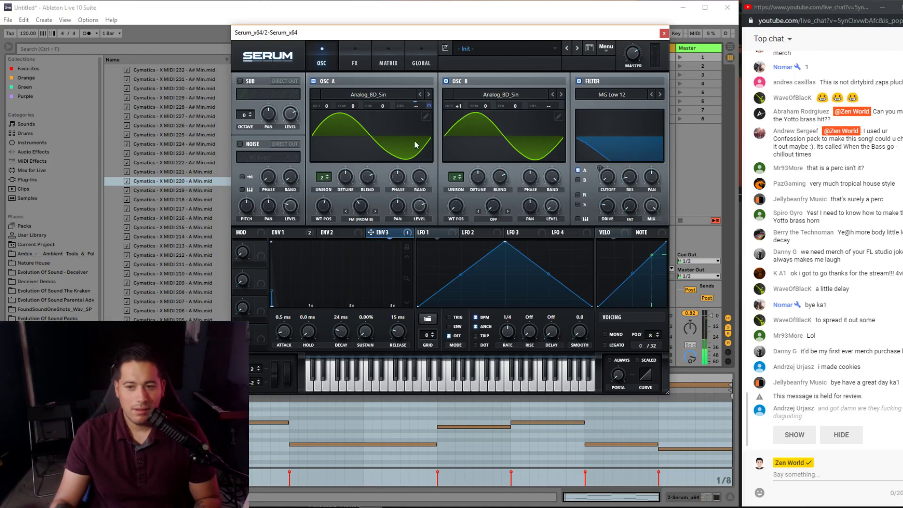
pyautogui.click(794, 435)
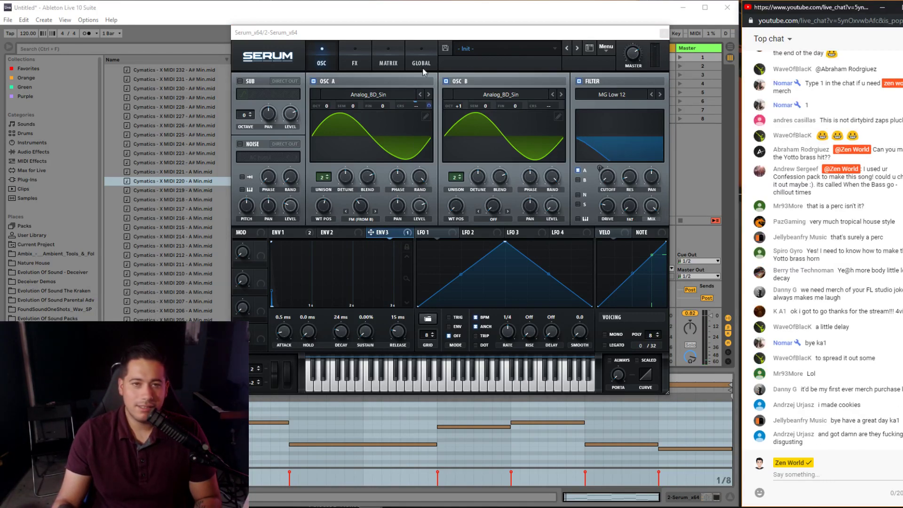
pyautogui.click(344, 57)
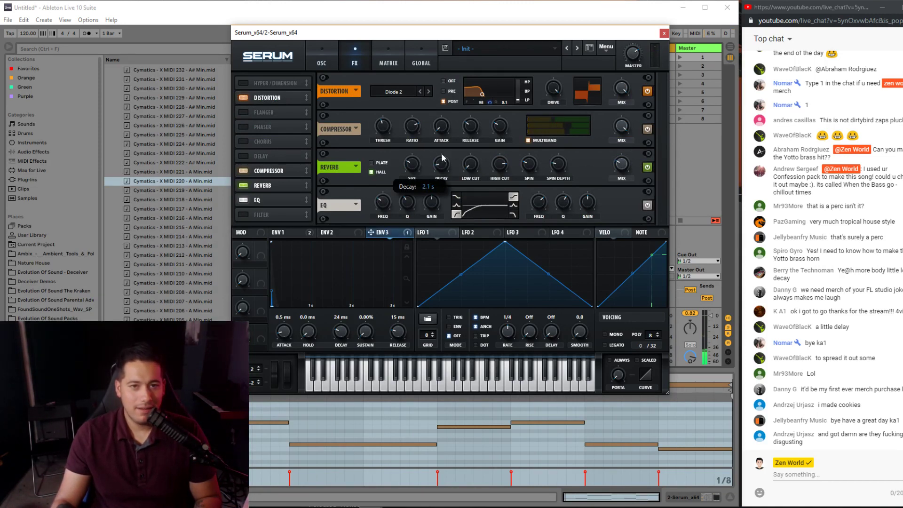
pyautogui.click(325, 61)
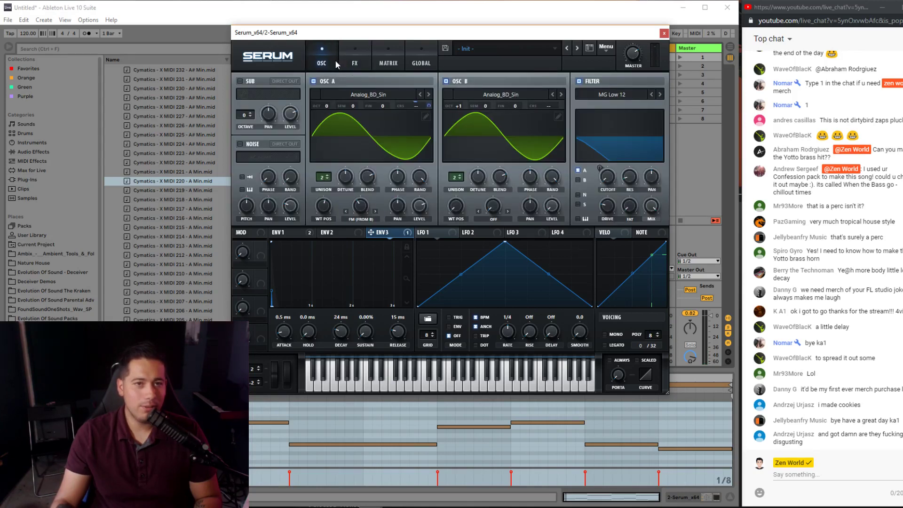
pyautogui.click(356, 56)
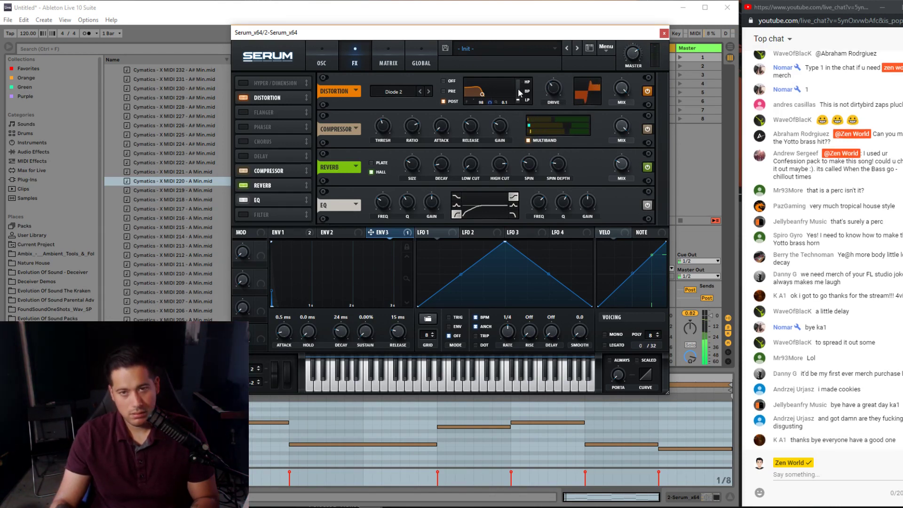
pyautogui.click(334, 66)
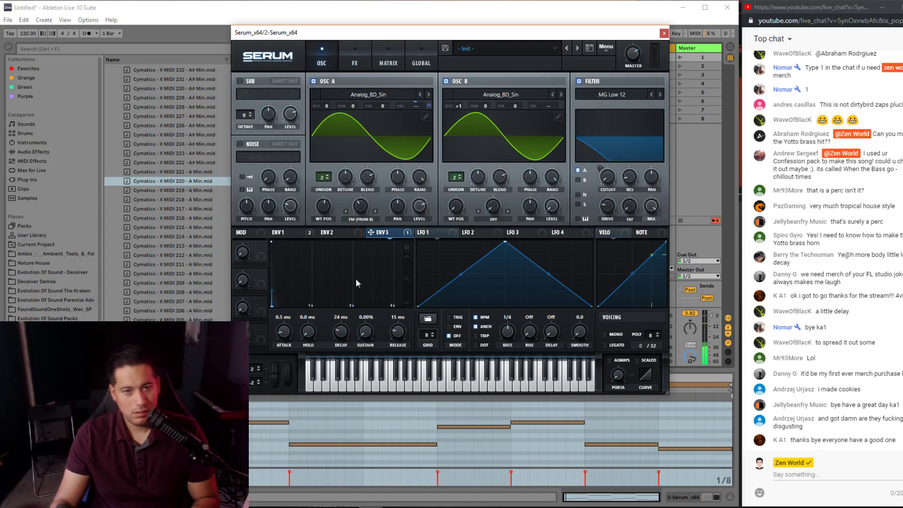
# - Set Env 3's decay to 18 ms and assign Macro 1 to modulate that decay by a small amount
pyautogui.moveTo(342, 328); pyautogui.dragTo(347, 330)
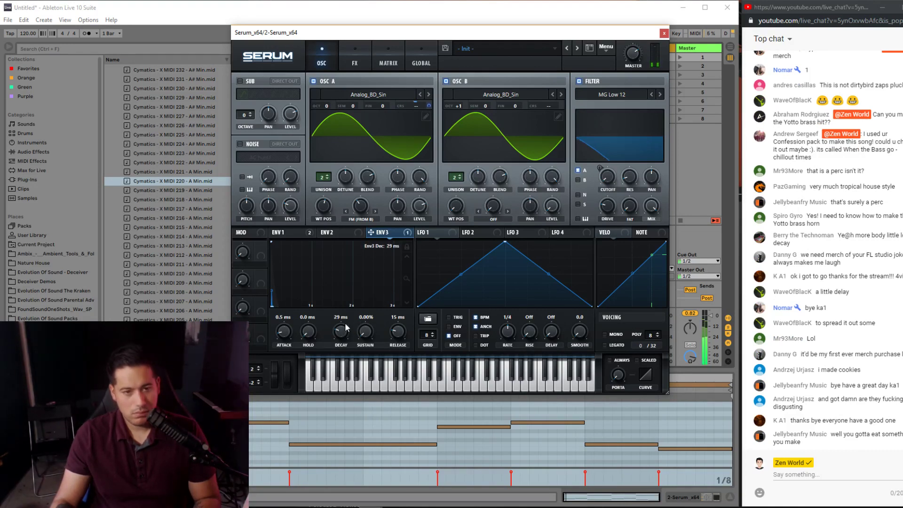
pyautogui.moveTo(346, 328); pyautogui.dragTo(343, 331)
pyautogui.moveTo(260, 246); pyautogui.dragTo(340, 331)
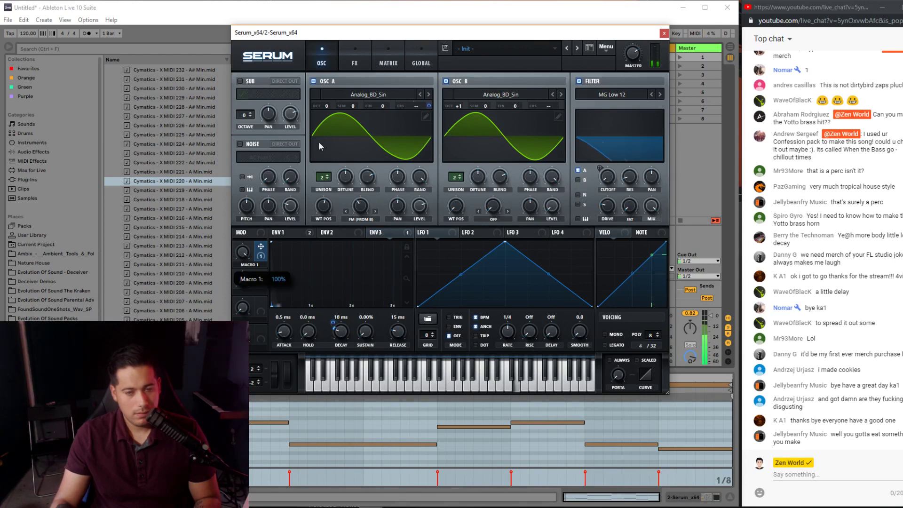
pyautogui.moveTo(331, 325)
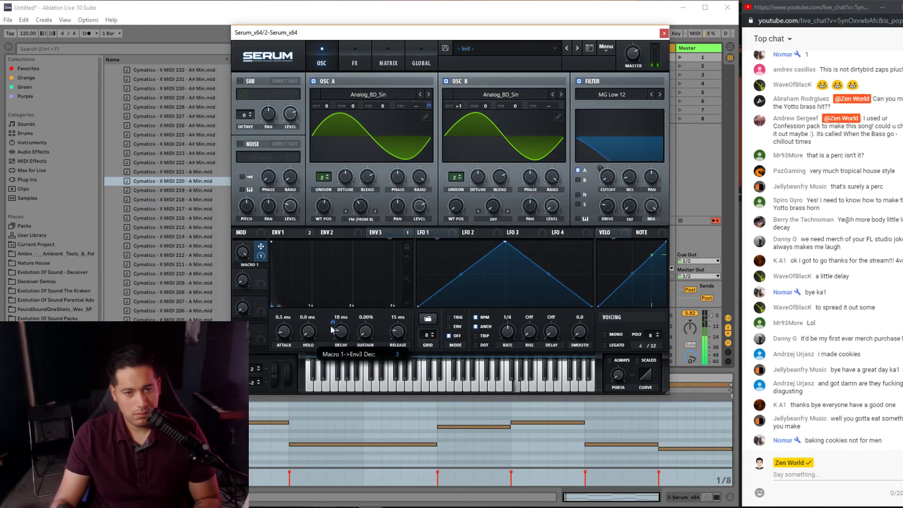
pyautogui.moveTo(330, 326); pyautogui.dragTo(331, 330)
# - Rename Macro 1 as Punch Pitch
pyautogui.doubleClick(249, 265)
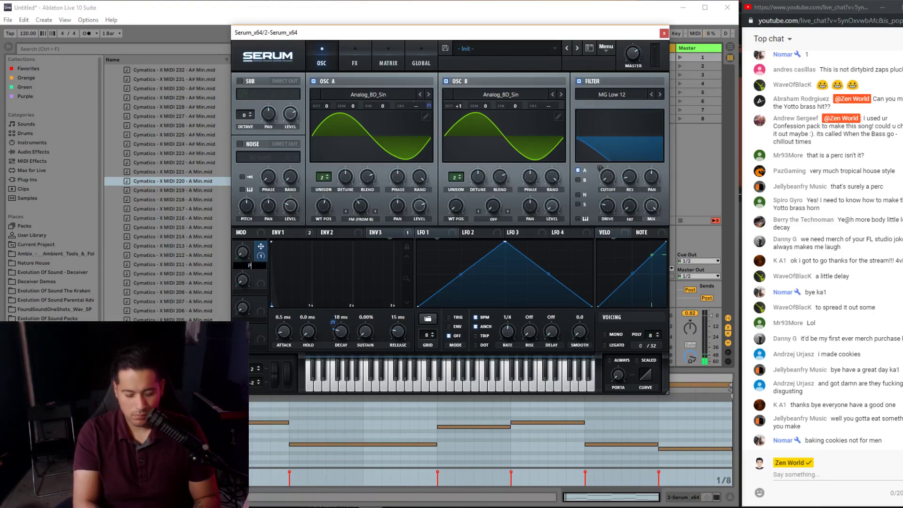
pyautogui.write('Punch Pitch')
pyautogui.press('Return')
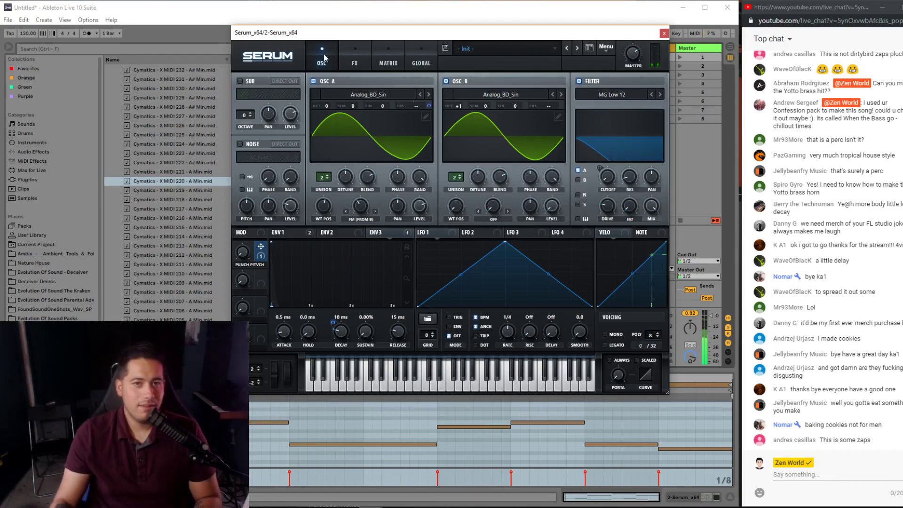
# - Set oscillator A's octave to +1 and oscillator B's to +2, and open the effects rack
pyautogui.moveTo(332, 103)
pyautogui.mouseDown()
pyautogui.moveTo(322, 115)
pyautogui.moveTo(336, 103)
pyautogui.mouseUp()
pyautogui.moveTo(462, 111); pyautogui.dragTo(461, 96)
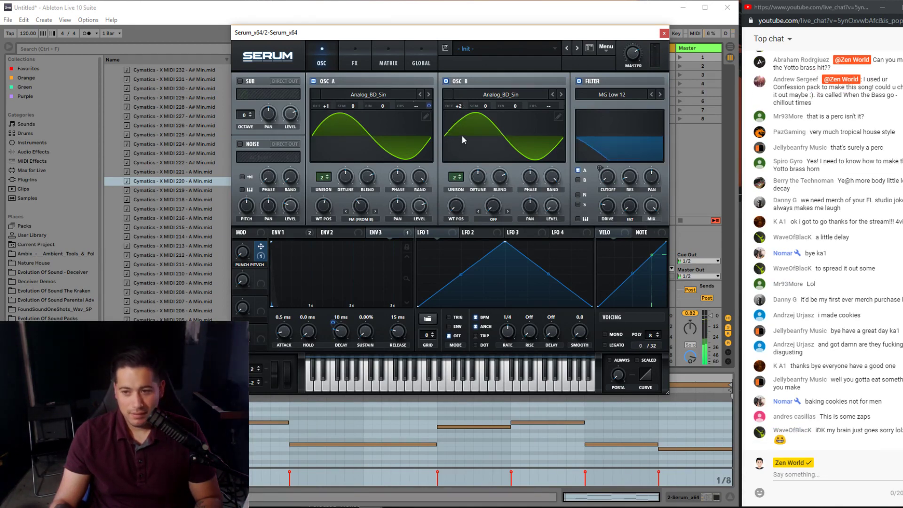
pyautogui.click(365, 63)
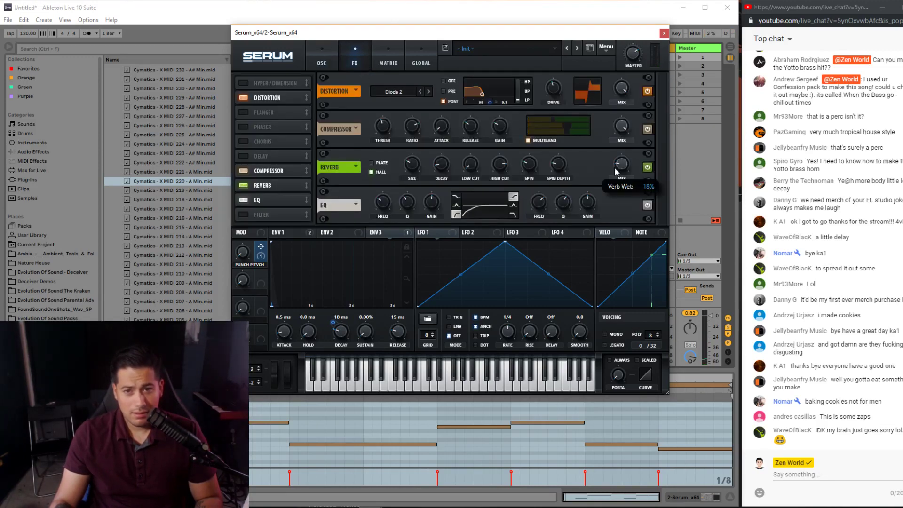
# - Check the reference track Closing Doors in Spotify and return to Serum and the live chat
pyautogui.hotkey('alt', 'Tab')
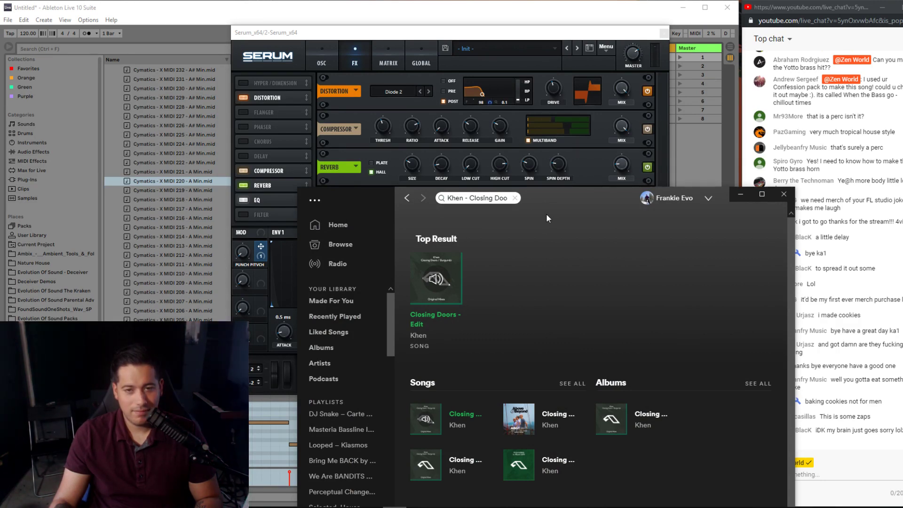
pyautogui.click(507, 163)
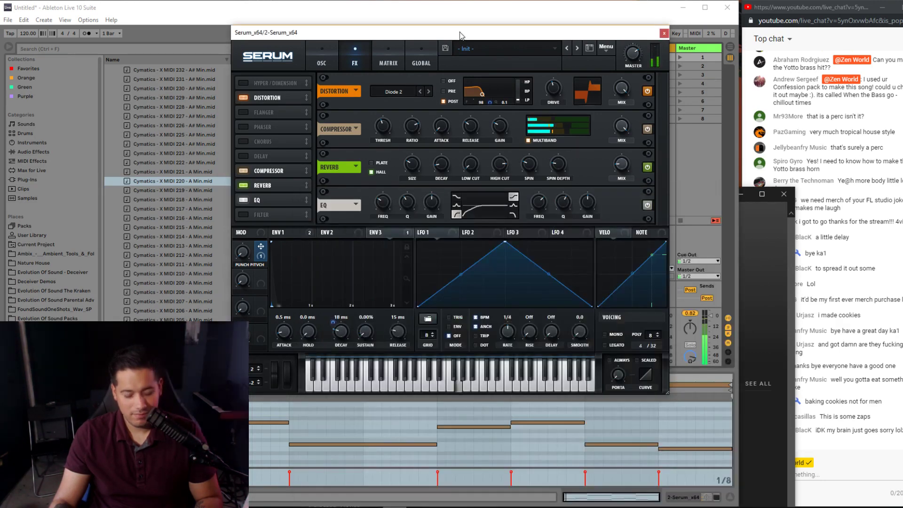
pyautogui.click(868, 265)
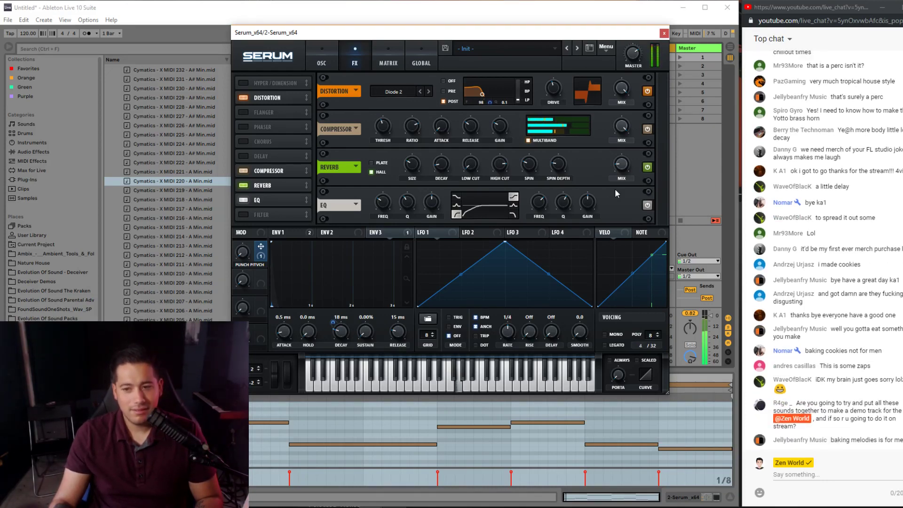
# - Enable mono and legato voicing with portamento set to Always
pyautogui.click(614, 335)
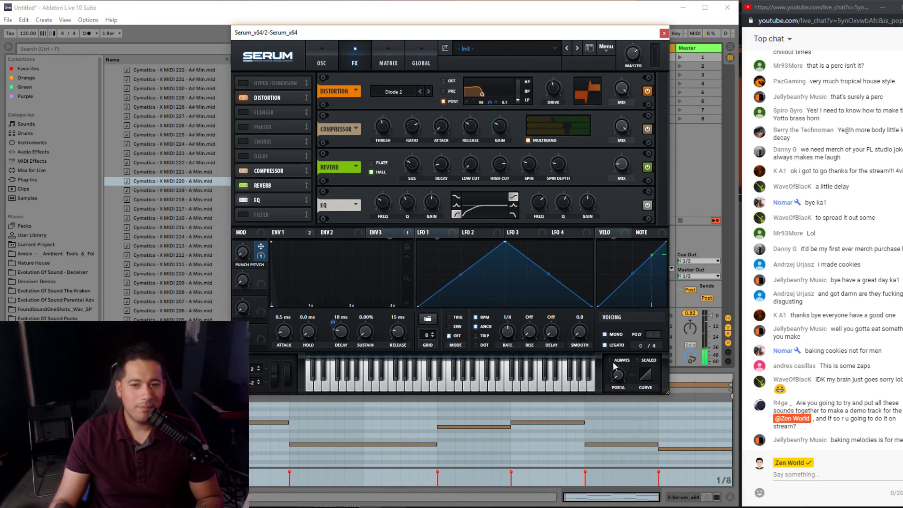
pyautogui.moveTo(619, 365)
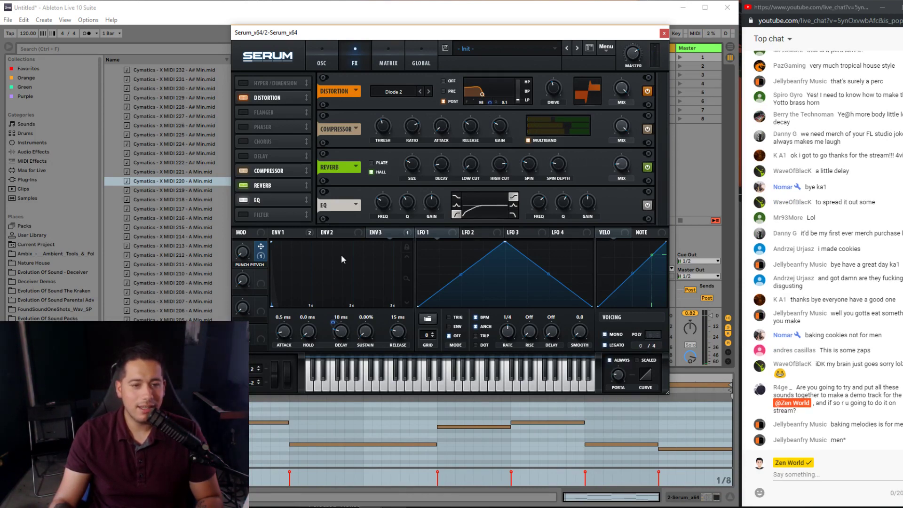
# - Set Env 1's modulation of the distortion filter frequency to about 55
pyautogui.moveTo(277, 232); pyautogui.dragTo(495, 108)
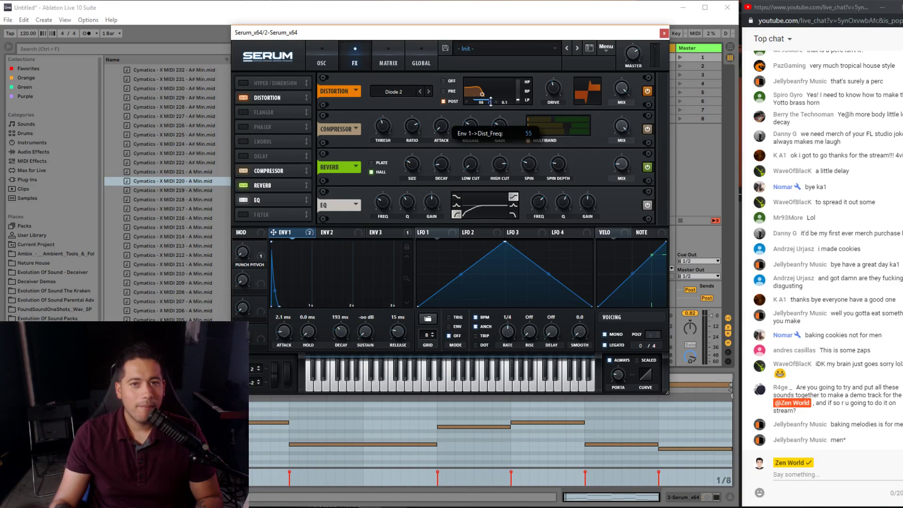
pyautogui.moveTo(491, 100); pyautogui.dragTo(490, 101)
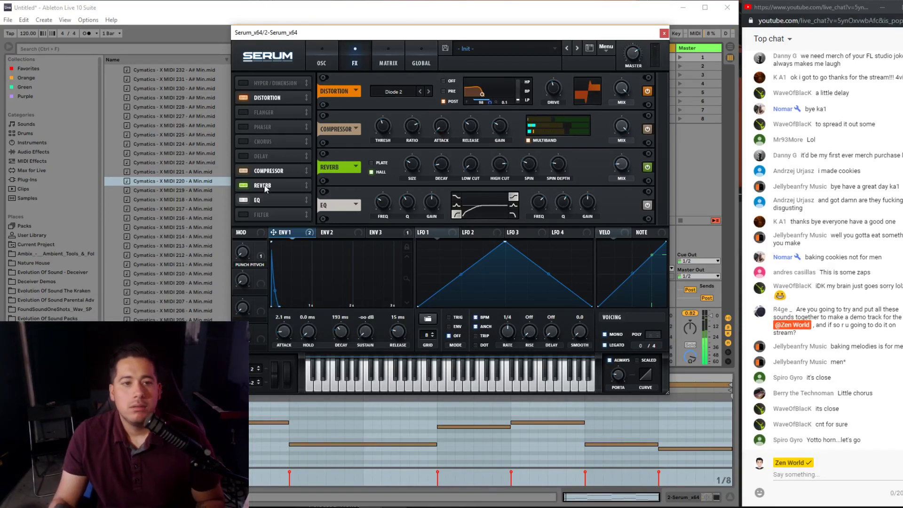
# - Try a chorus effect and move it behind the compressor in the effects chain
pyautogui.click(265, 141)
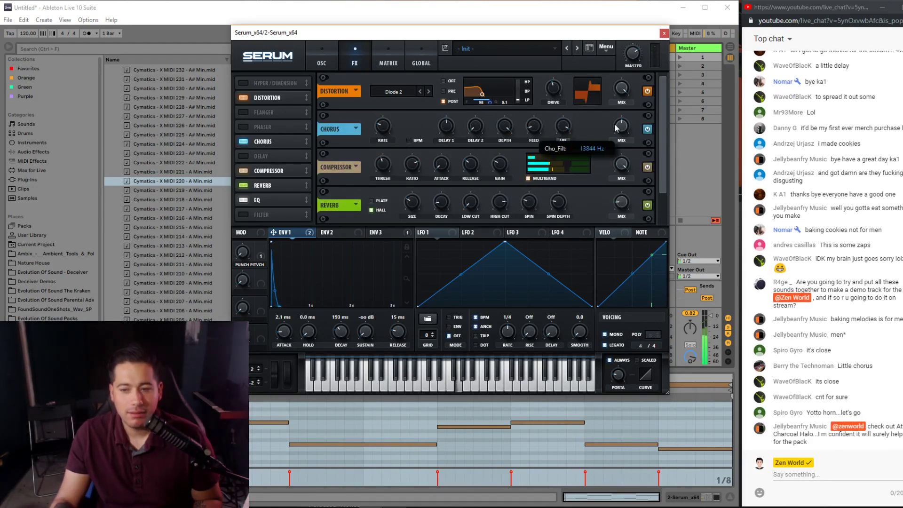
pyautogui.moveTo(282, 150); pyautogui.dragTo(284, 179)
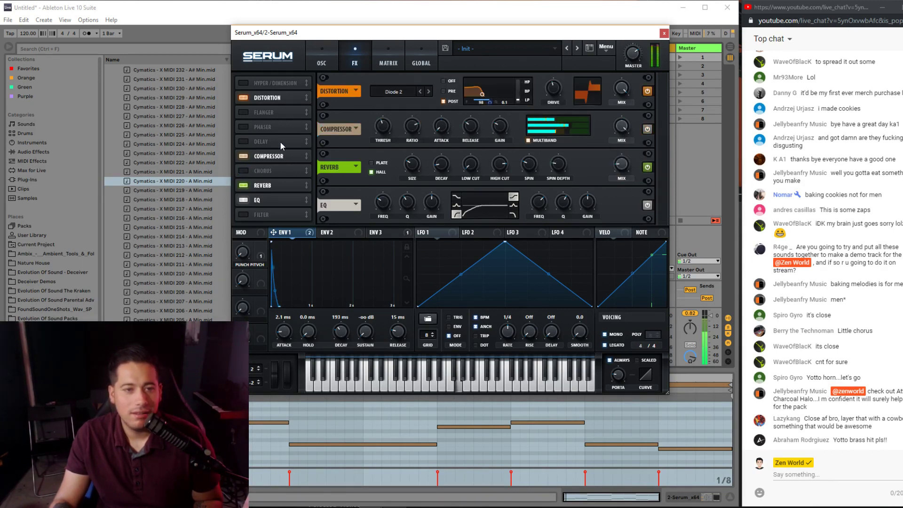
# - Compare one and two unison voices on both oscillators and adjust the detune of each
pyautogui.click(322, 58)
pyautogui.moveTo(455, 177); pyautogui.dragTo(424, 233)
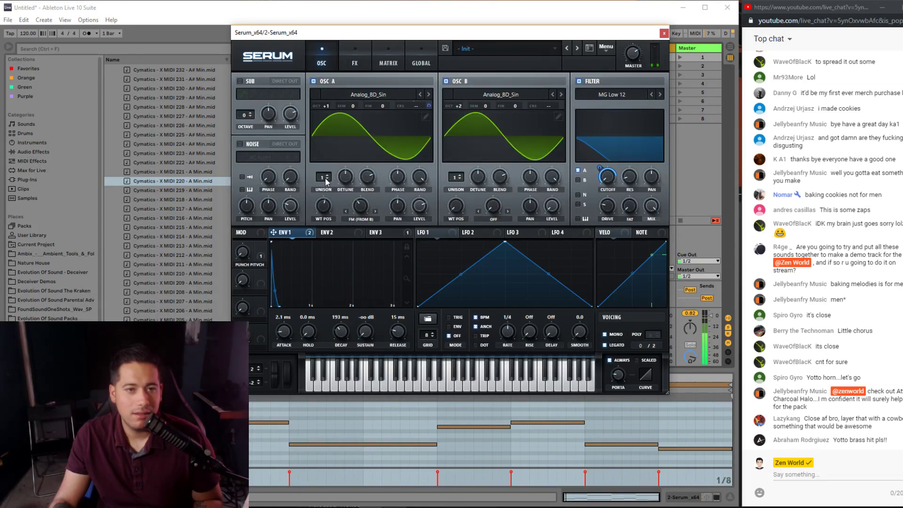
pyautogui.moveTo(323, 177); pyautogui.dragTo(323, 169)
pyautogui.moveTo(455, 178)
pyautogui.mouseDown()
pyautogui.moveTo(449, 185)
pyautogui.moveTo(450, 175)
pyautogui.mouseUp()
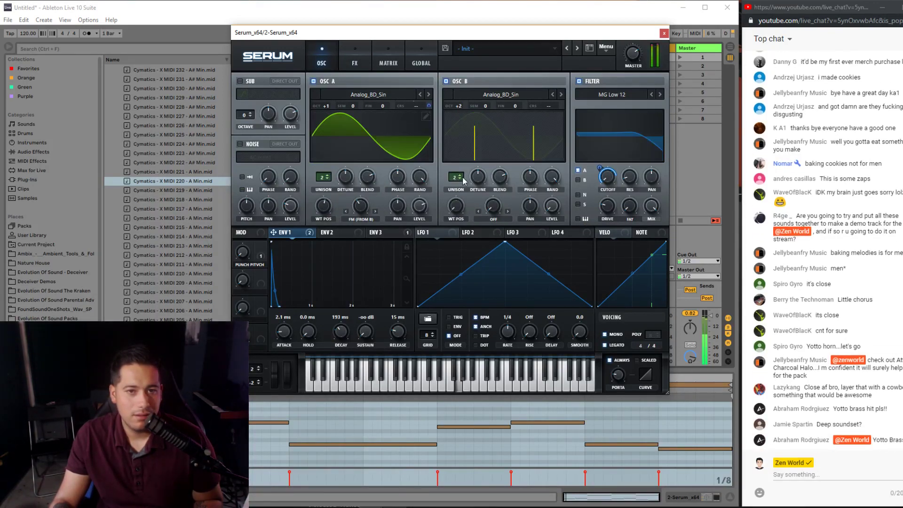
pyautogui.moveTo(346, 180); pyautogui.dragTo(349, 172)
pyautogui.moveTo(477, 178); pyautogui.dragTo(474, 176)
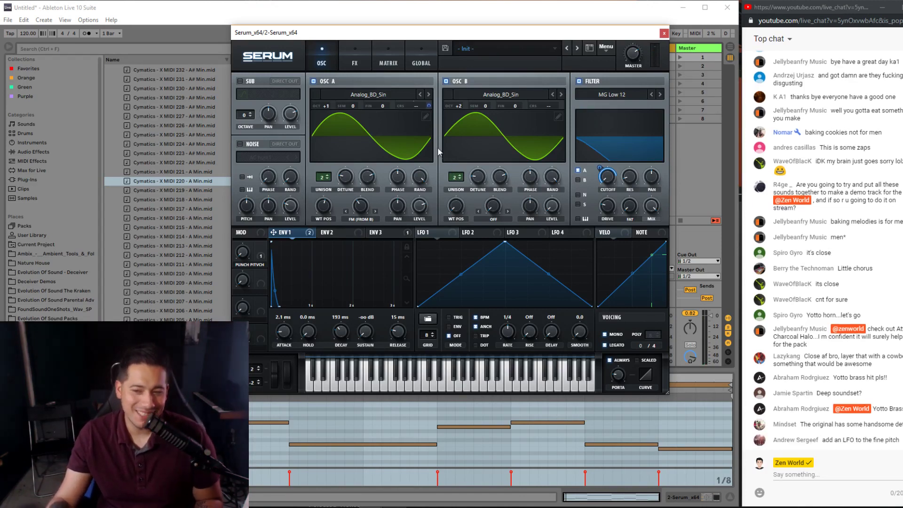
# - Try four unison voices on both oscillators and check the global unison settings
pyautogui.moveTo(327, 179); pyautogui.dragTo(352, 161)
pyautogui.moveTo(455, 177); pyautogui.dragTo(458, 164)
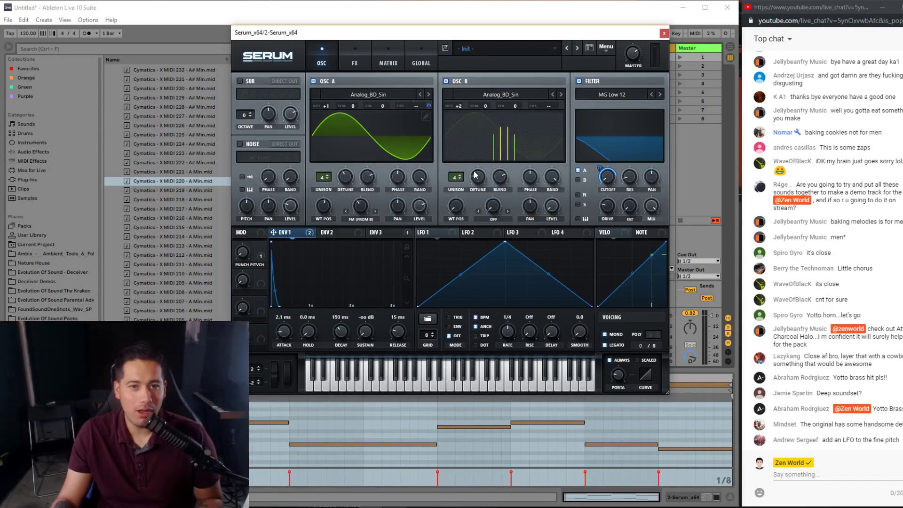
pyautogui.click(421, 57)
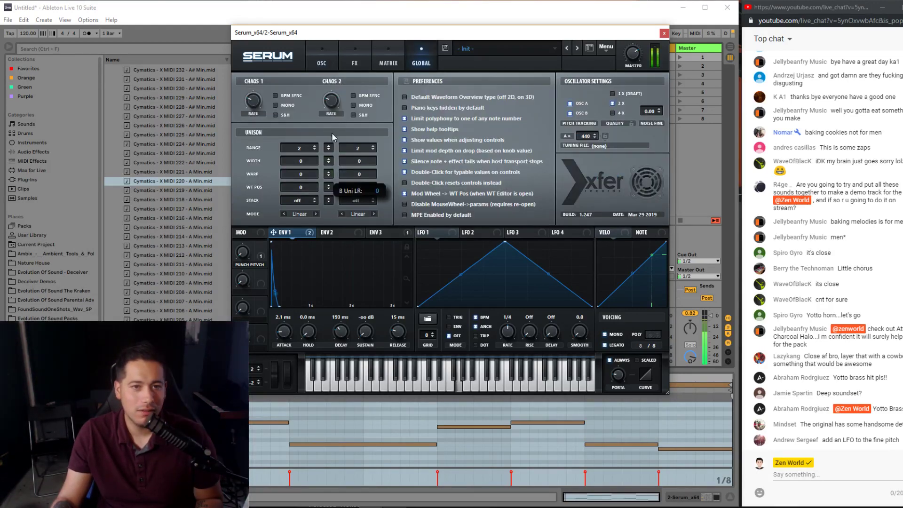
pyautogui.click(321, 58)
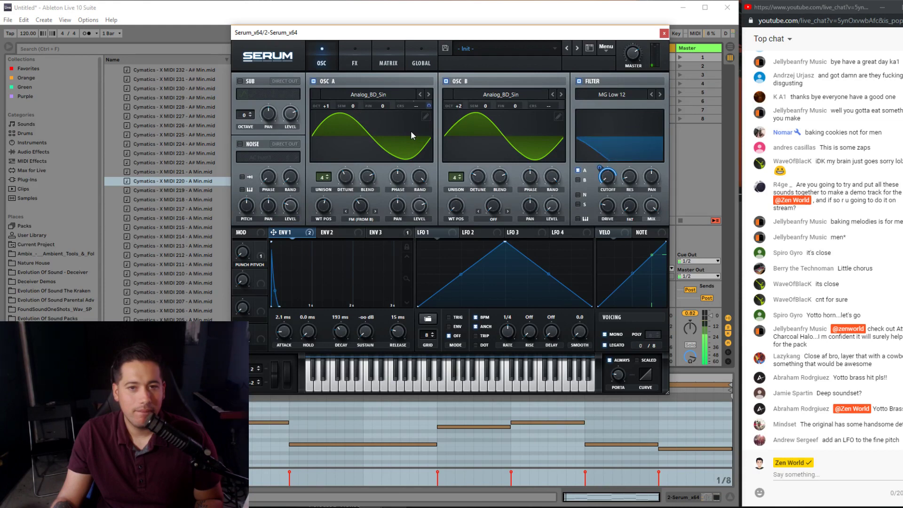
# - Set oscillator A to two unison voices and oscillator B to one, and adjust oscillator A's detune
pyautogui.moveTo(323, 177); pyautogui.dragTo(325, 185)
pyautogui.moveTo(451, 185); pyautogui.dragTo(441, 205)
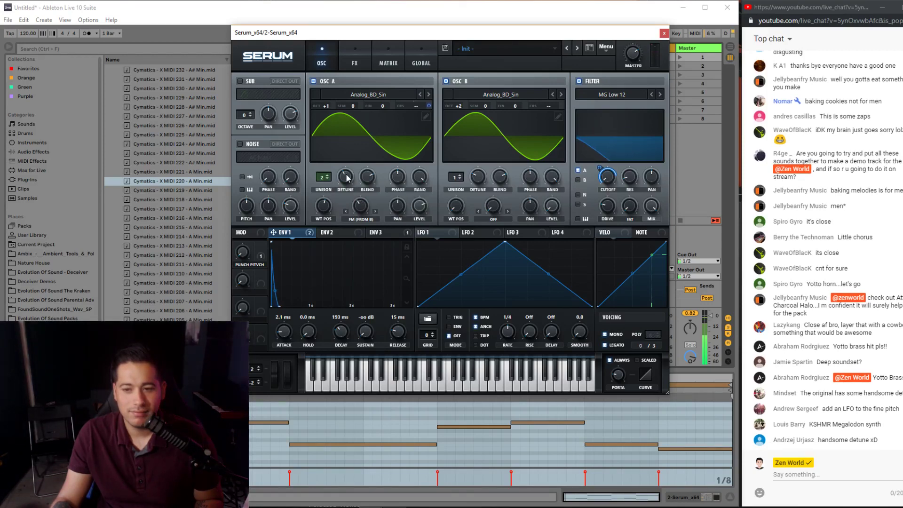
pyautogui.moveTo(344, 177); pyautogui.dragTo(354, 163)
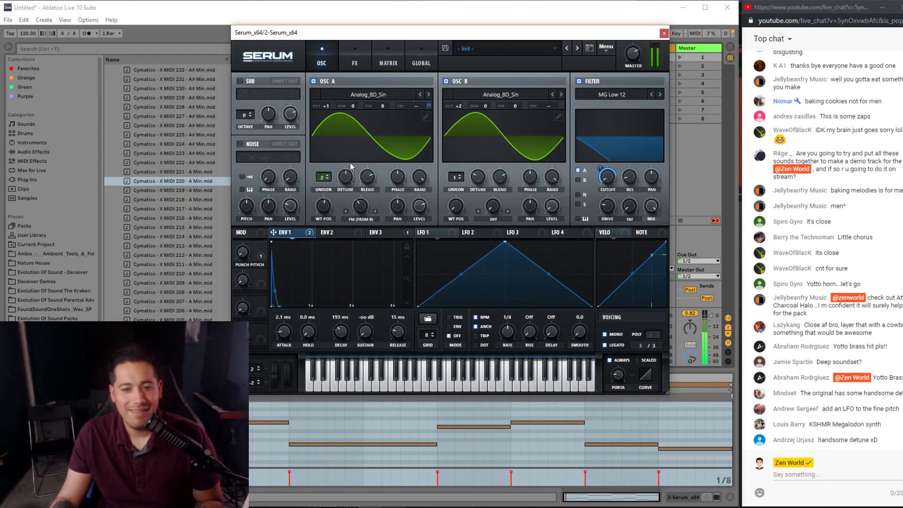
# - Switch to Spotify, search for "kshmr mega" and open KSHMR's single Megalodon
pyautogui.hotkey('alt', 'Tab')
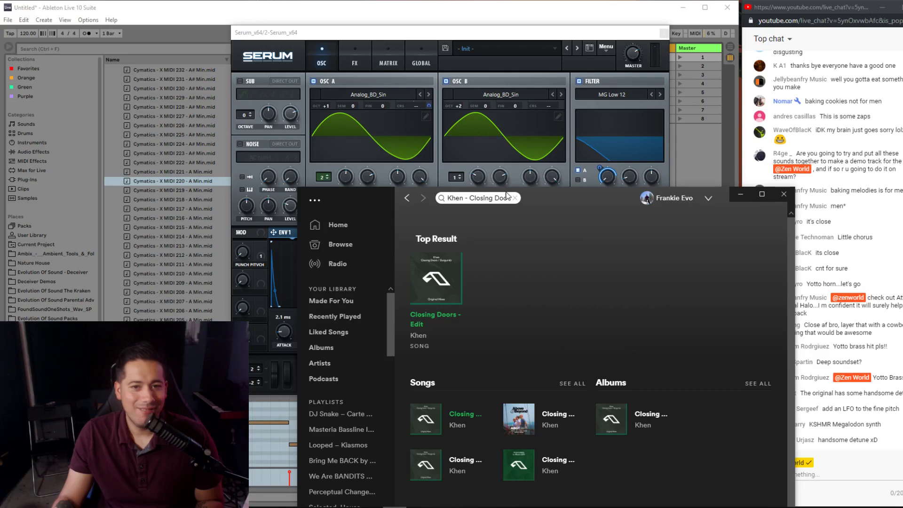
pyautogui.write('megala')
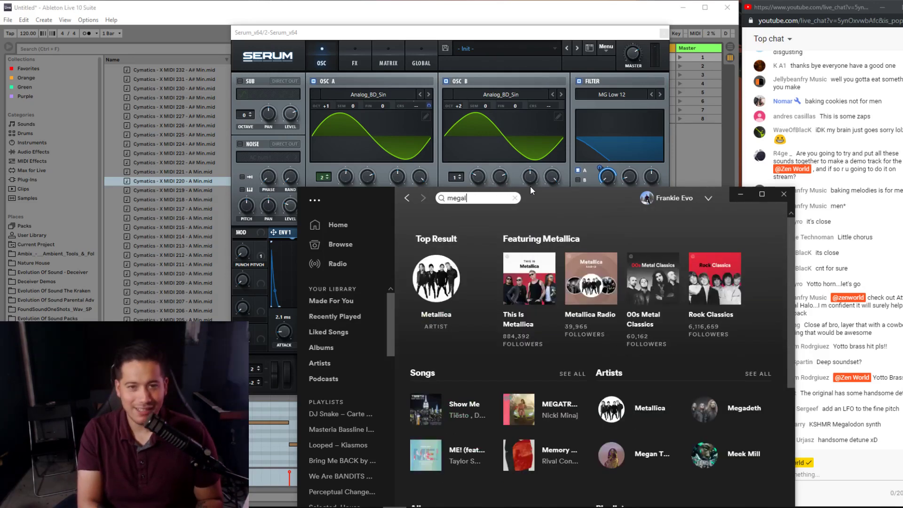
pyautogui.press('BackSpace')
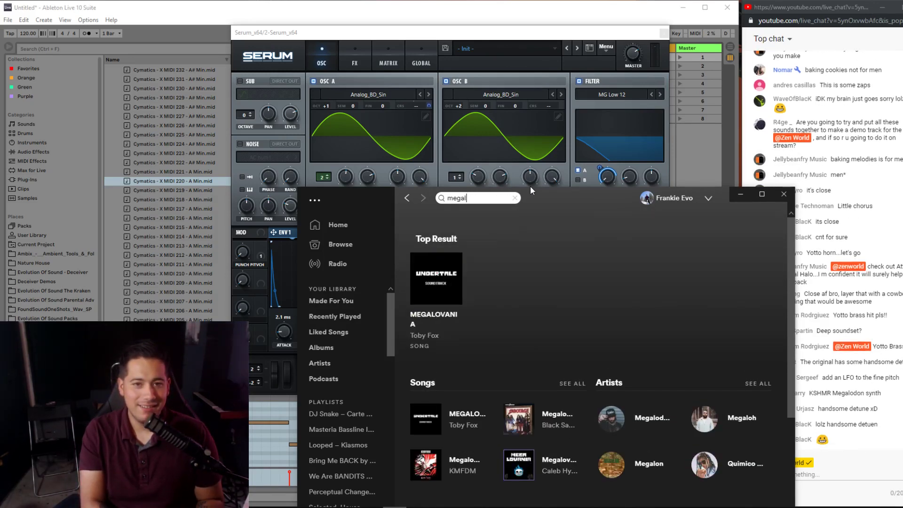
pyautogui.press('BackSpace')
pyautogui.press('BackSpace')
pyautogui.press('BackSpace')
pyautogui.press('BackSpace')
pyautogui.press('BackSpace')
pyautogui.write('kshmr me')
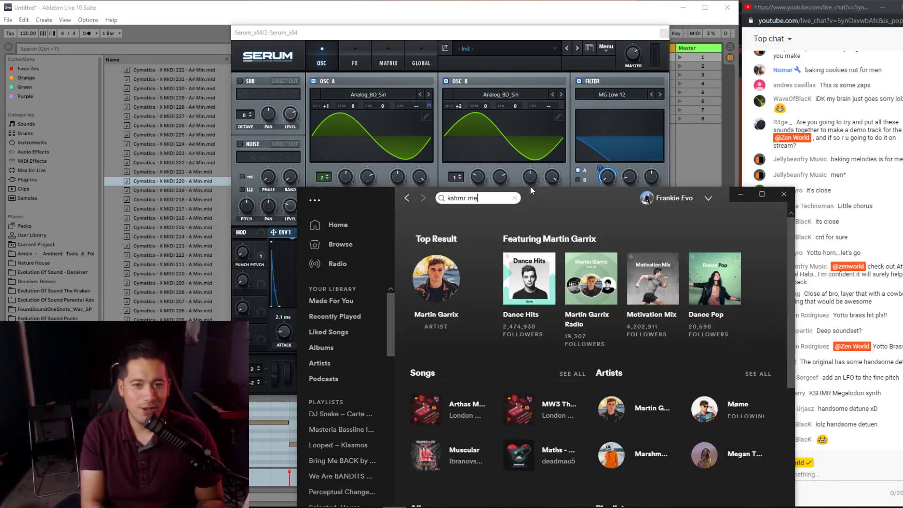
pyautogui.write('f')
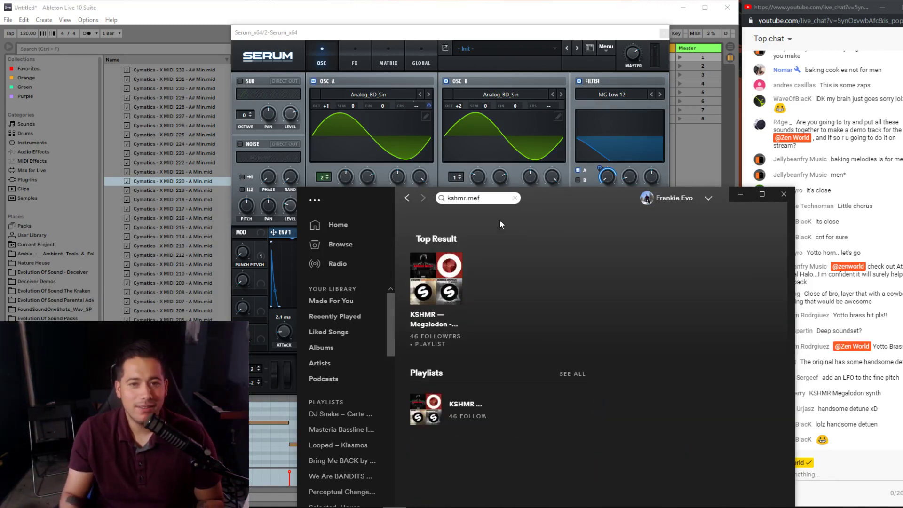
pyautogui.press('BackSpace')
pyautogui.write('ga')
pyautogui.moveTo(443, 284)
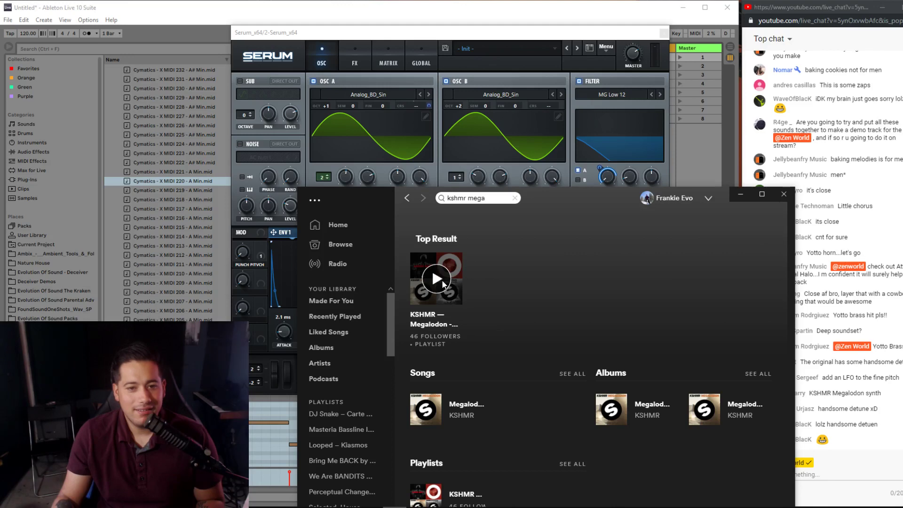
pyautogui.click(466, 404)
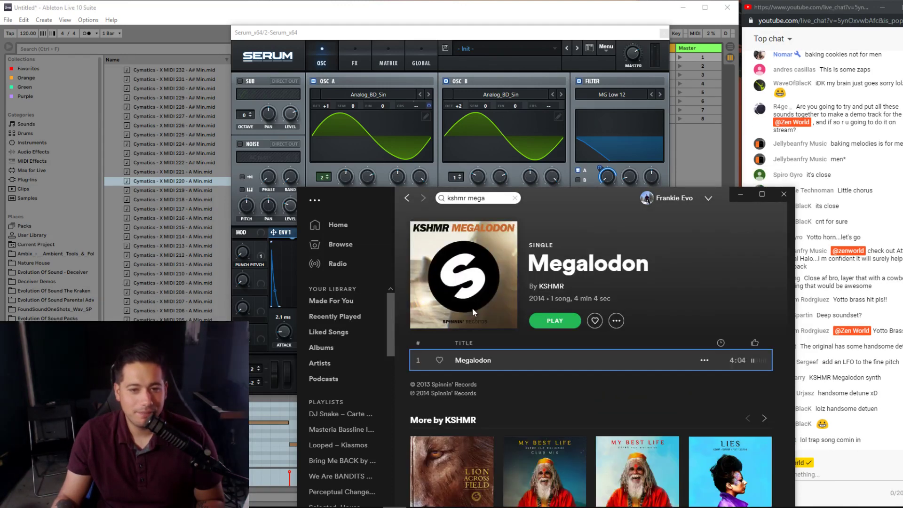
# - Preview Megalodon from about 1:37 at a reduced volume, pause it and return to Serum
pyautogui.moveTo(583, 200); pyautogui.dragTo(466, 67)
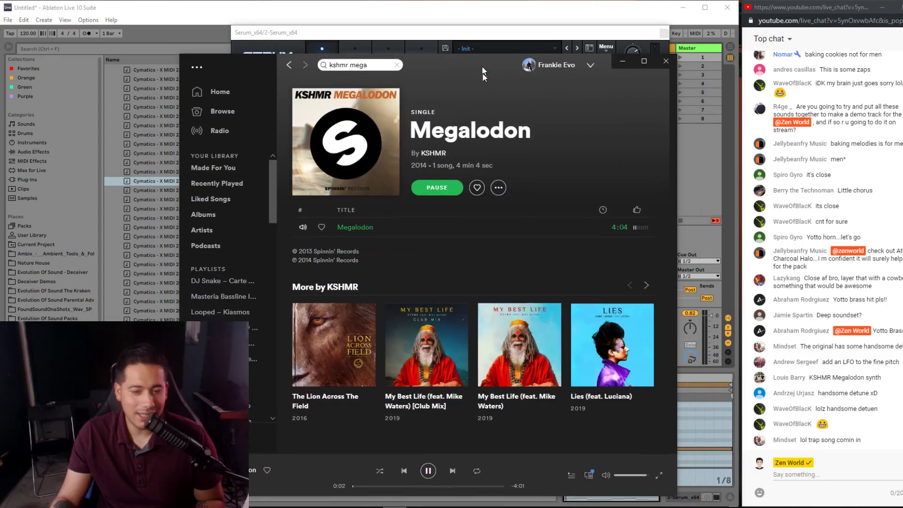
pyautogui.moveTo(640, 476); pyautogui.dragTo(636, 478)
pyautogui.click(412, 487)
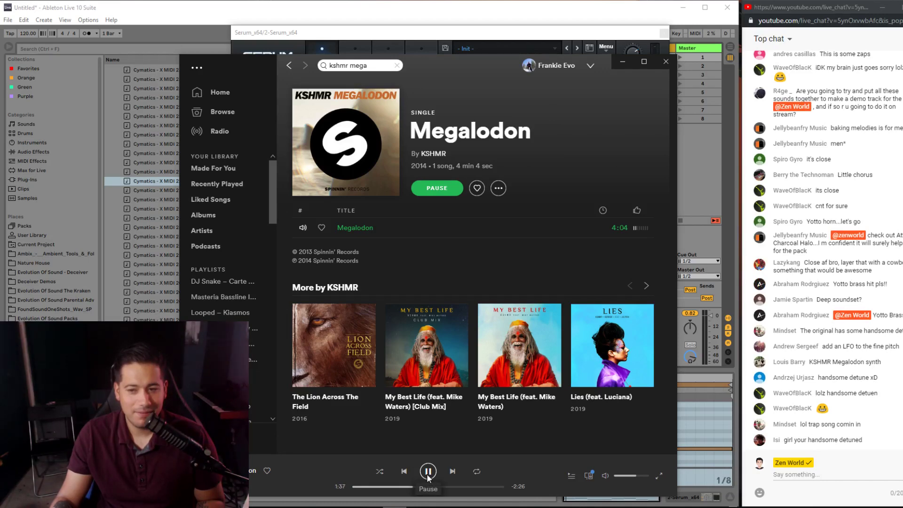
pyautogui.click(428, 471)
pyautogui.click(464, 8)
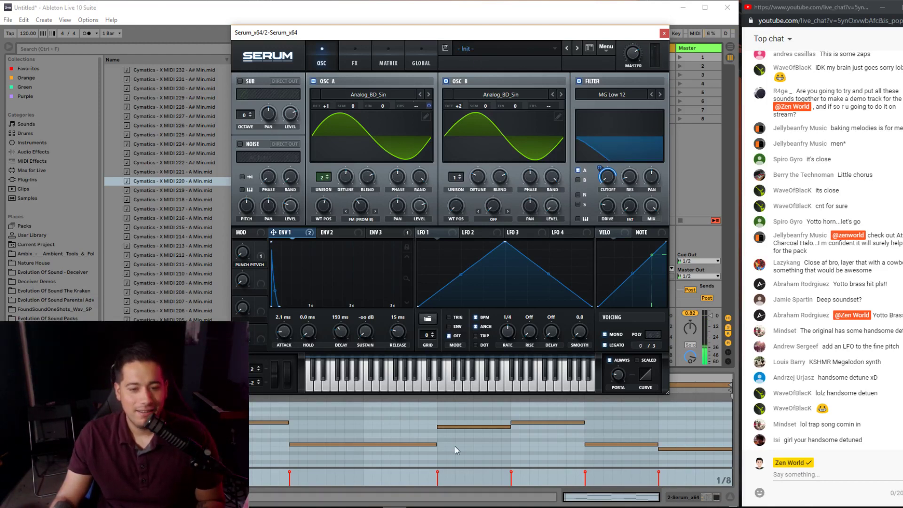
# - Enter Khen Perc Shot Melodic as the preset's description and Evolution Of Sound as its author
pyautogui.write('Khen F')
pyautogui.write('erc S')
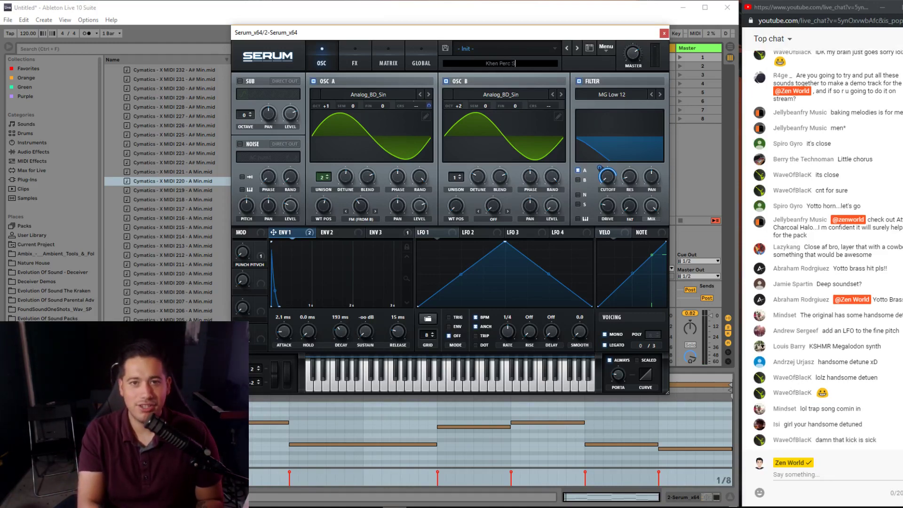
pyautogui.write('hot Melodic')
pyautogui.press('Return')
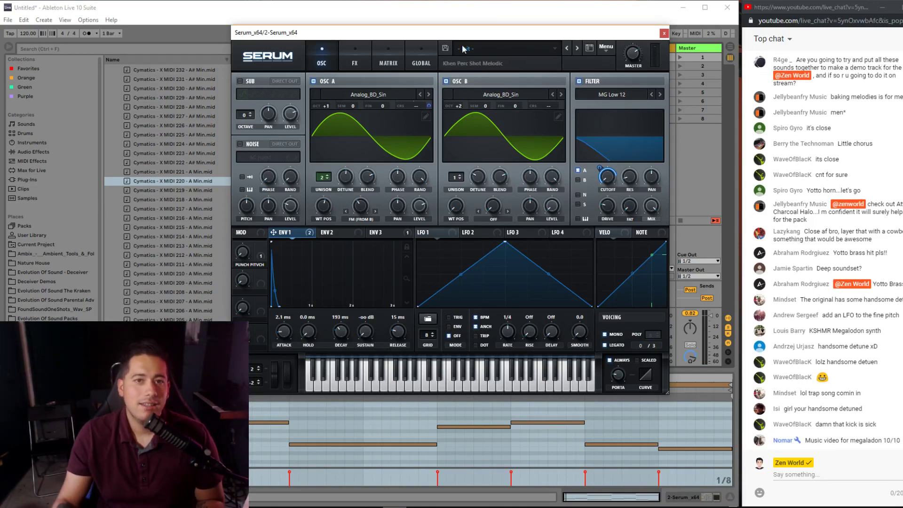
pyautogui.click(577, 66)
pyautogui.write('Evo')
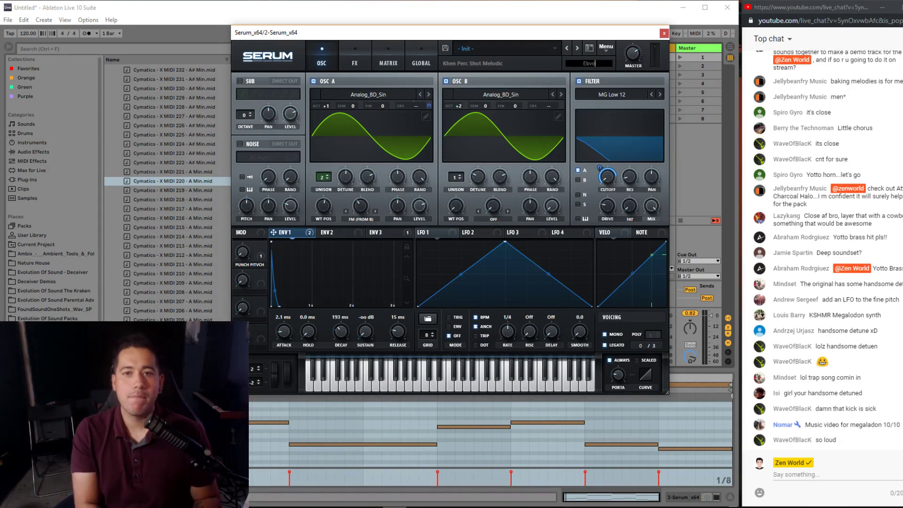
pyautogui.write('lution Of Sound')
pyautogui.press('Return')
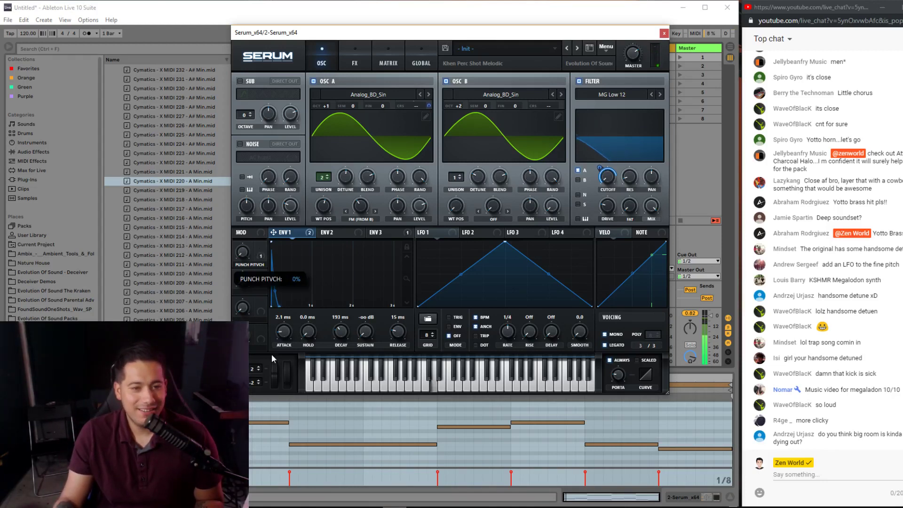
# - Assign macro 2 to oscillator A's unison detune with a depth of 37 and name the macro HANDSOME DETUNE
pyautogui.moveTo(346, 177); pyautogui.dragTo(350, 214)
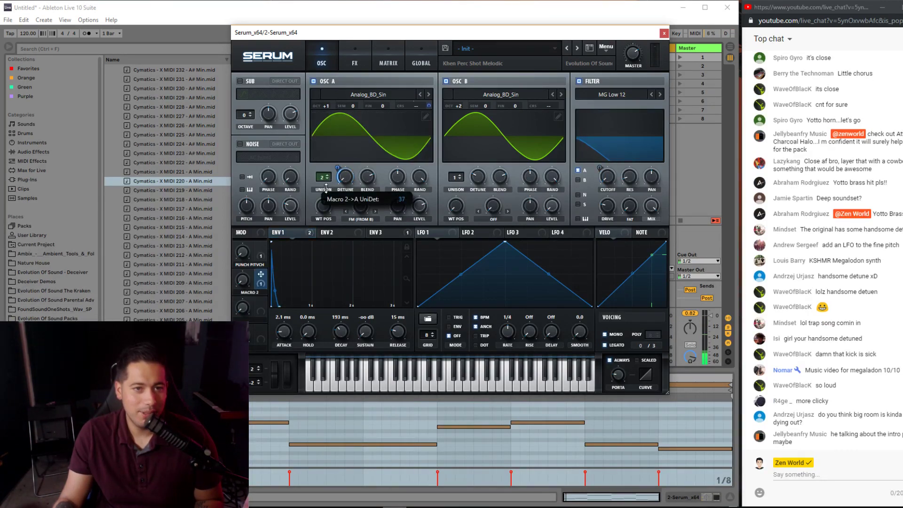
pyautogui.press('BackSpace')
pyautogui.write('HANDOSOME DETUN')
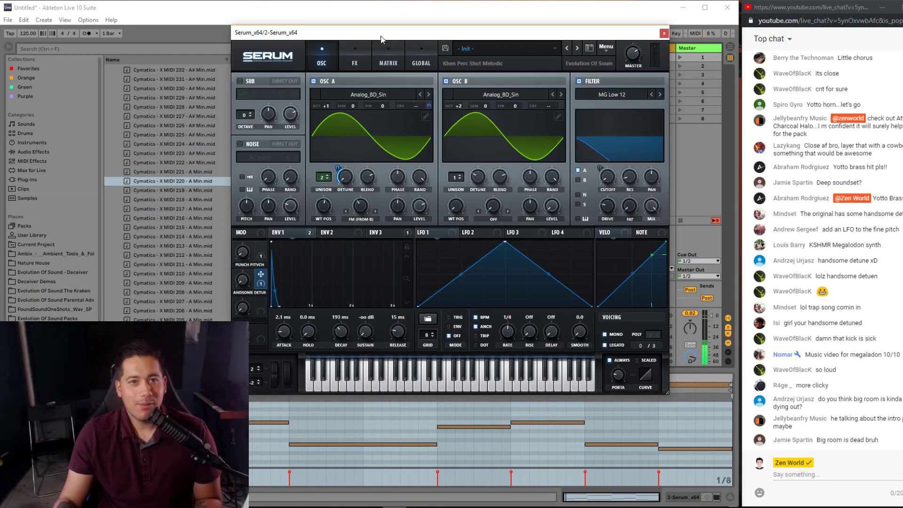
pyautogui.moveTo(366, 33); pyautogui.dragTo(417, 50)
pyautogui.moveTo(231, 106); pyautogui.dragTo(217, 107)
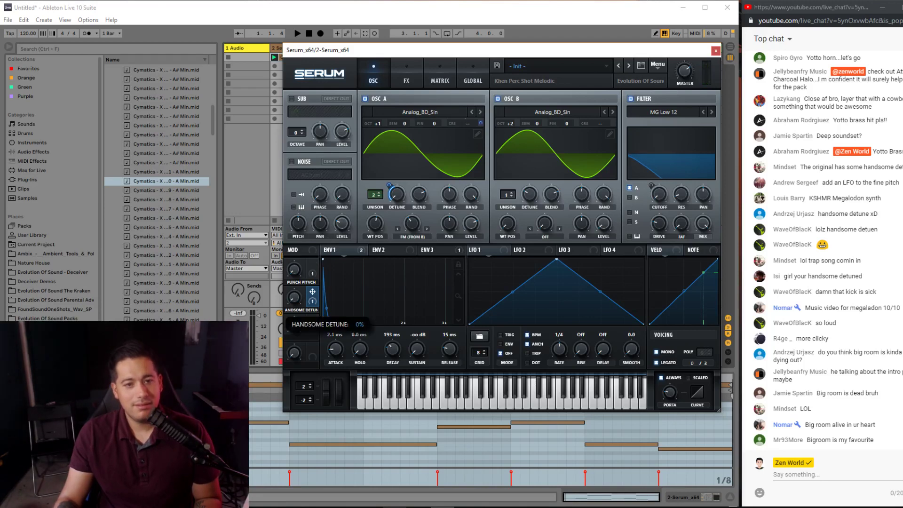
pyautogui.moveTo(297, 282)
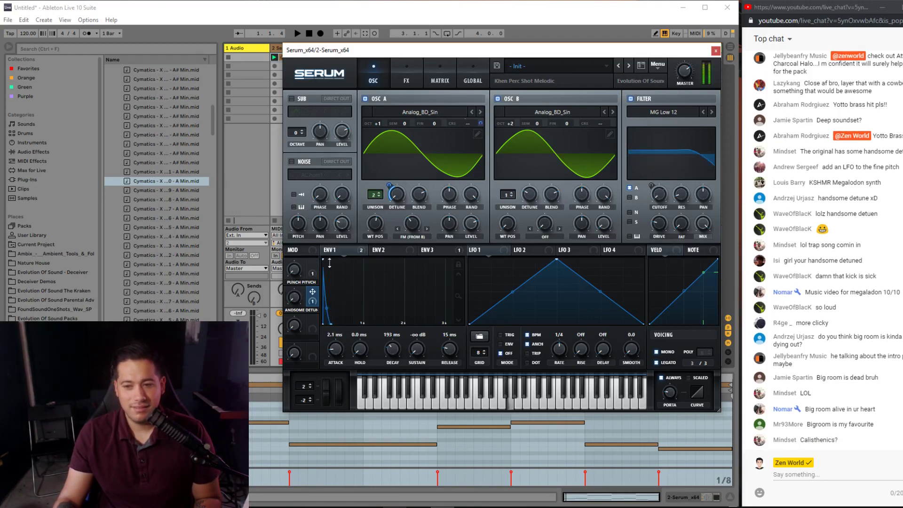
# - Assign macro 3 to the multiband compressor's mix amount and name the macro OTT
pyautogui.click(406, 80)
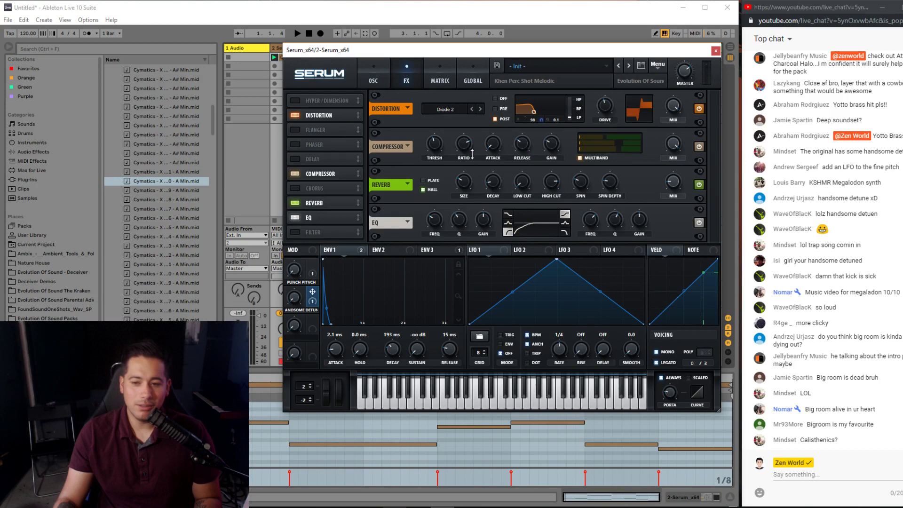
pyautogui.moveTo(541, 52); pyautogui.dragTo(506, 39)
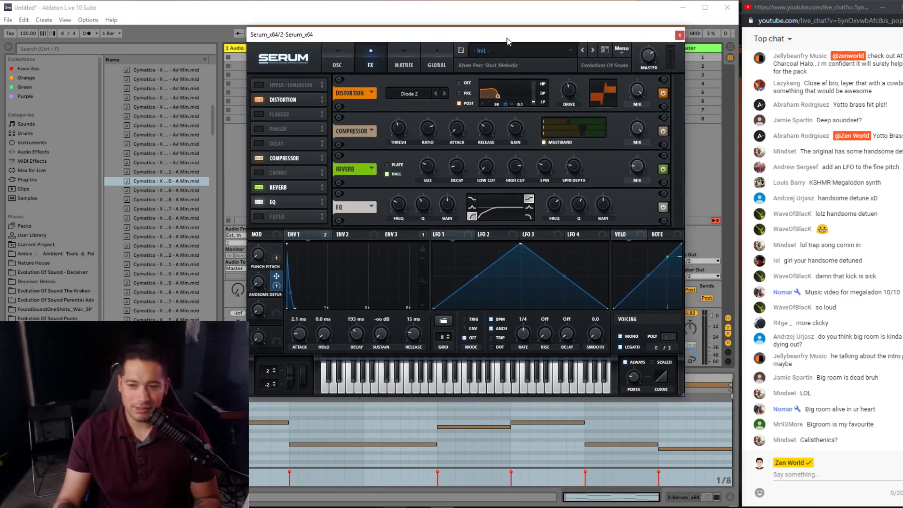
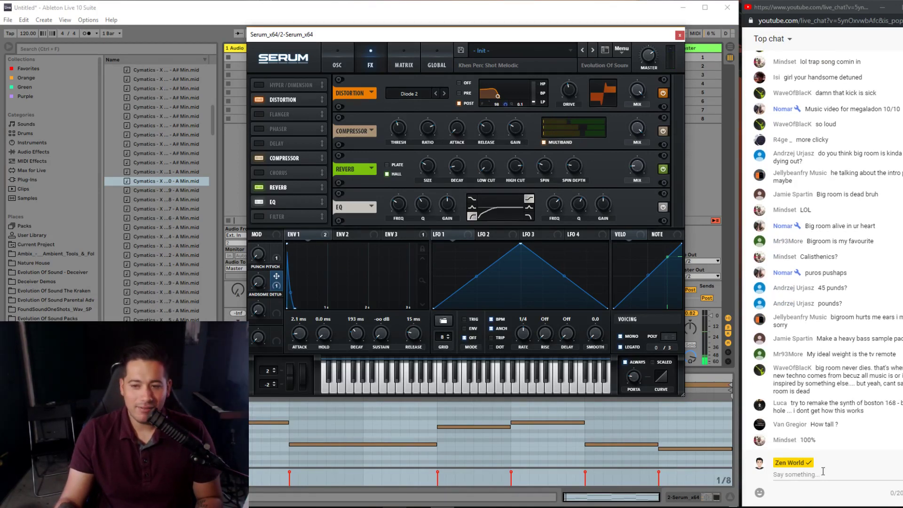
pyautogui.moveTo(257, 287)
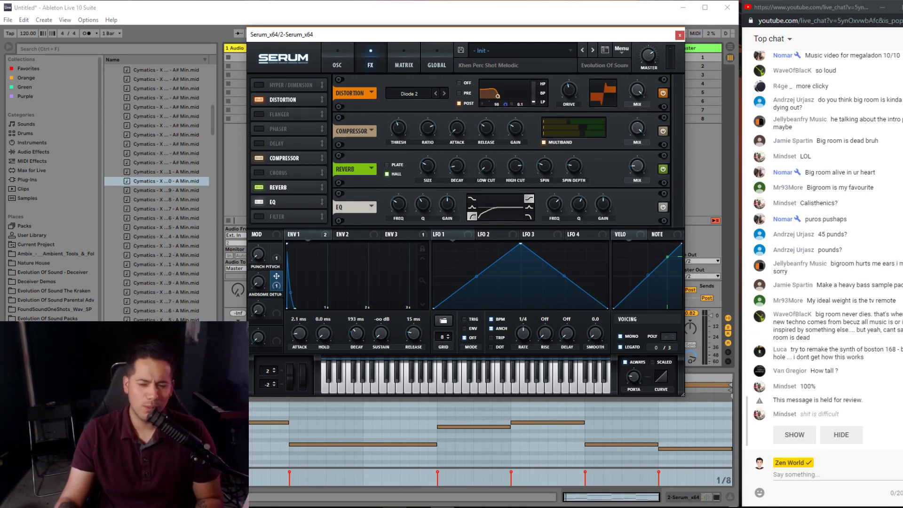
pyautogui.moveTo(272, 288); pyautogui.dragTo(316, 218)
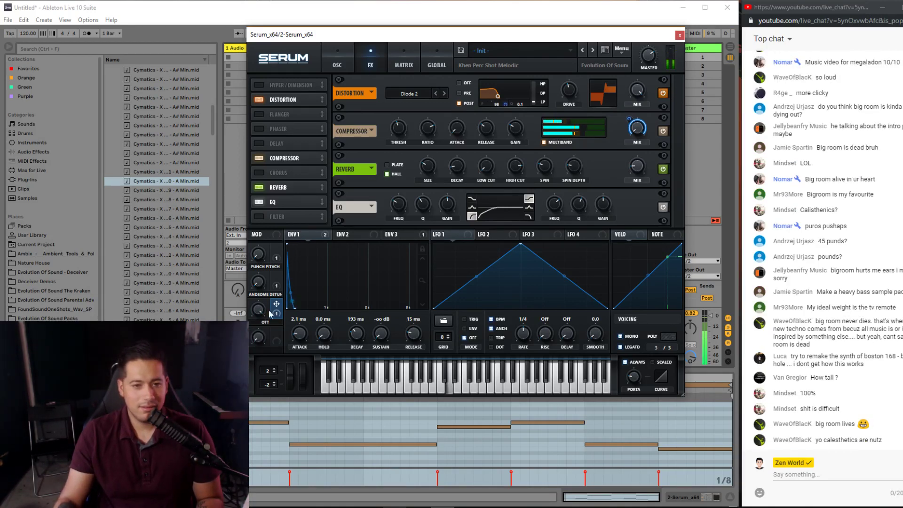
pyautogui.click(337, 62)
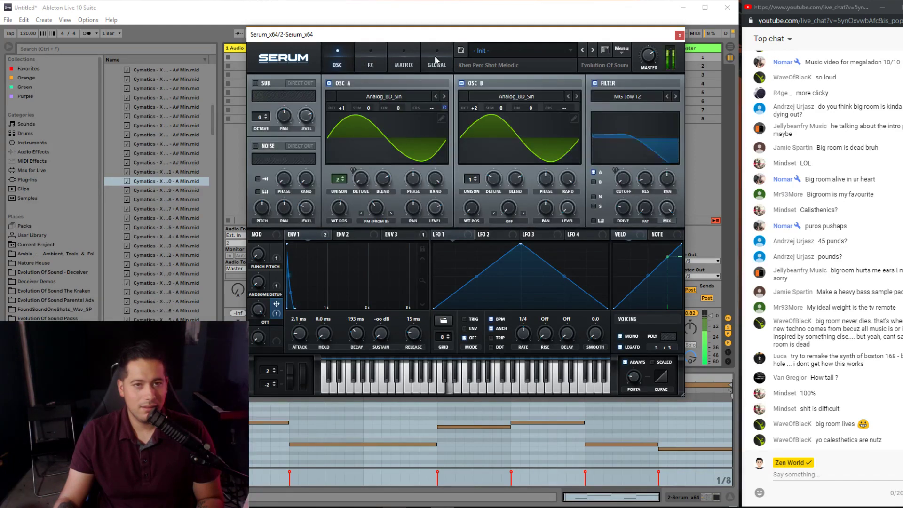
pyautogui.click(437, 60)
pyautogui.click(337, 65)
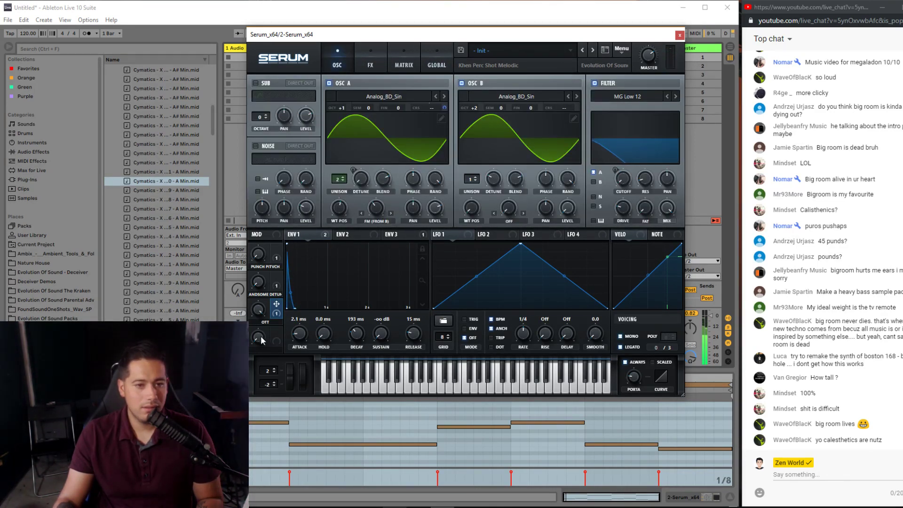
pyautogui.moveTo(258, 310)
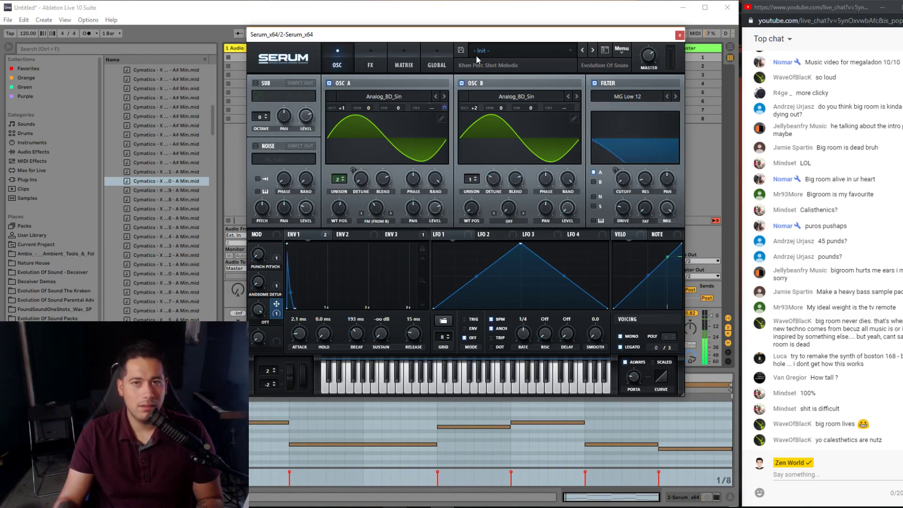
# - Save the preset as PL - Closing Doors in the AnjunaDeep folder and initialise a blank preset
pyautogui.click(461, 50)
pyautogui.write('PL')
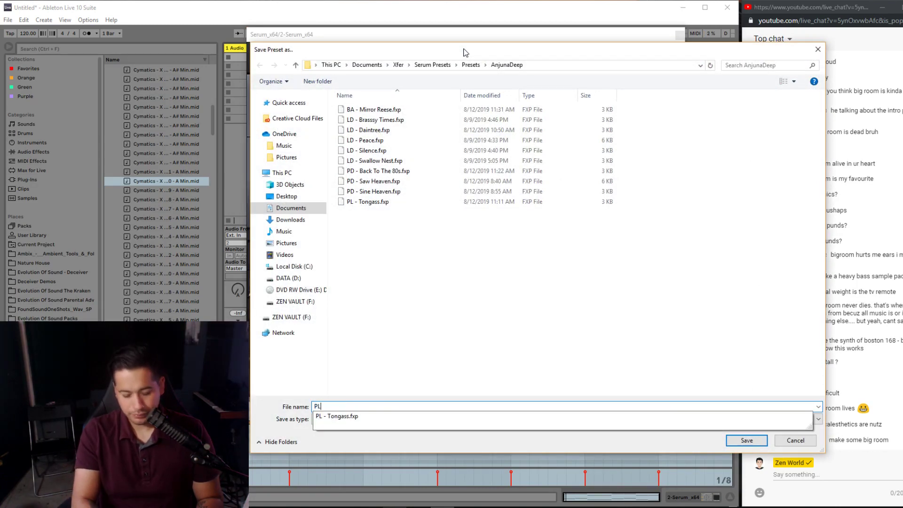
pyautogui.write(' - Closing Door')
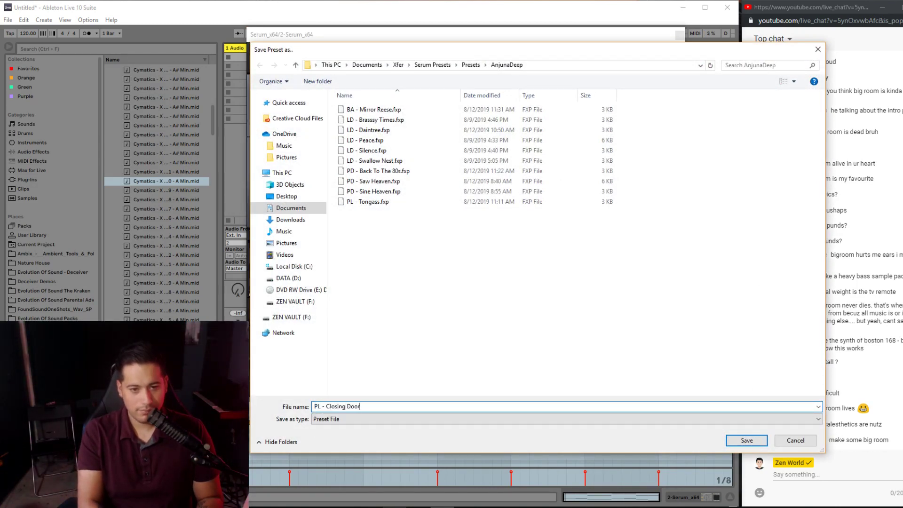
pyautogui.write('s')
pyautogui.press('Return')
pyautogui.click(621, 49)
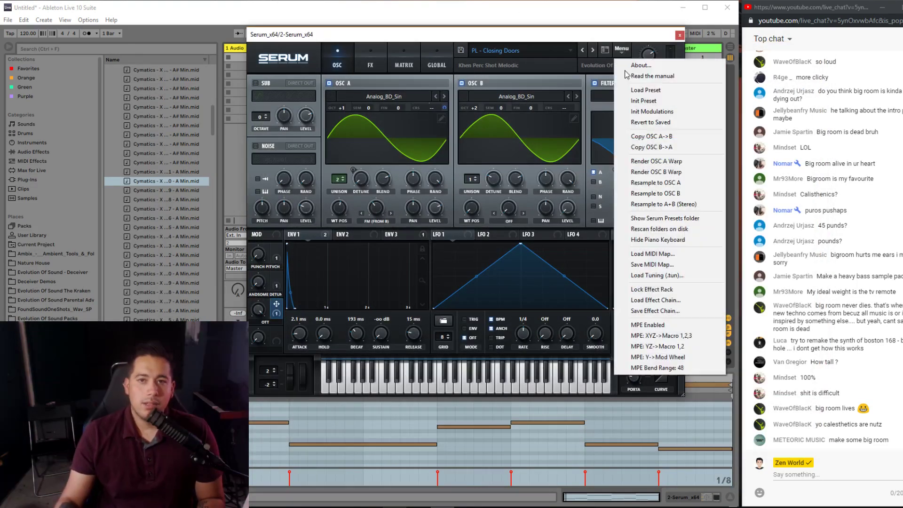
pyautogui.click(660, 100)
# - Switch to Spotify, return to the Anjunadeep New Releases playlist and pause playback
pyautogui.hotkey('alt', 'Tab')
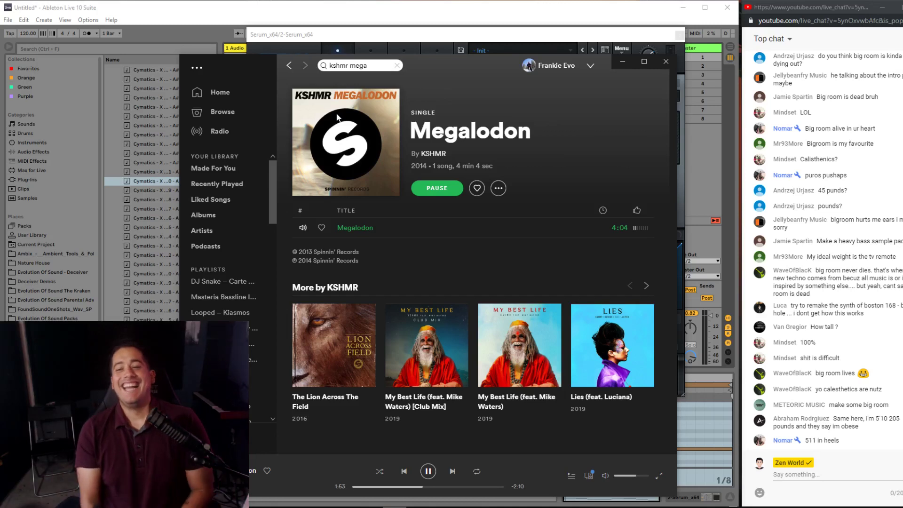
pyautogui.click(288, 66)
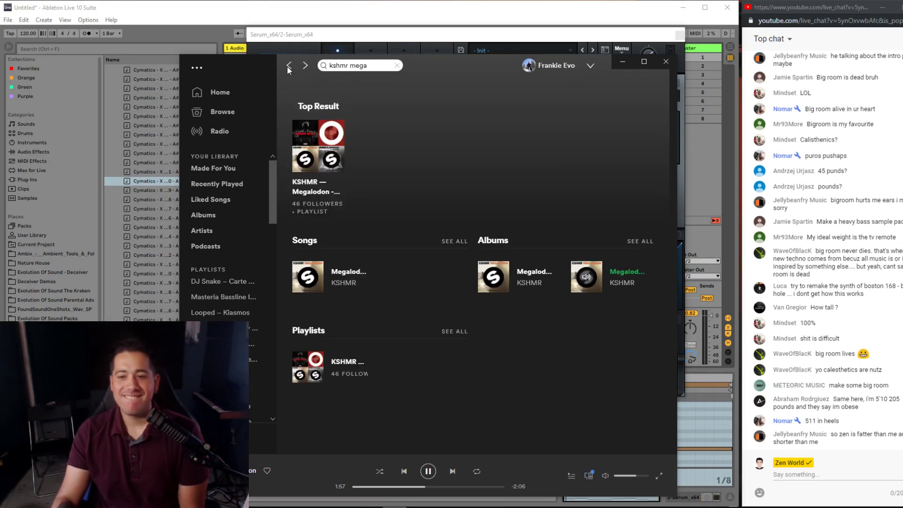
pyautogui.click(288, 67)
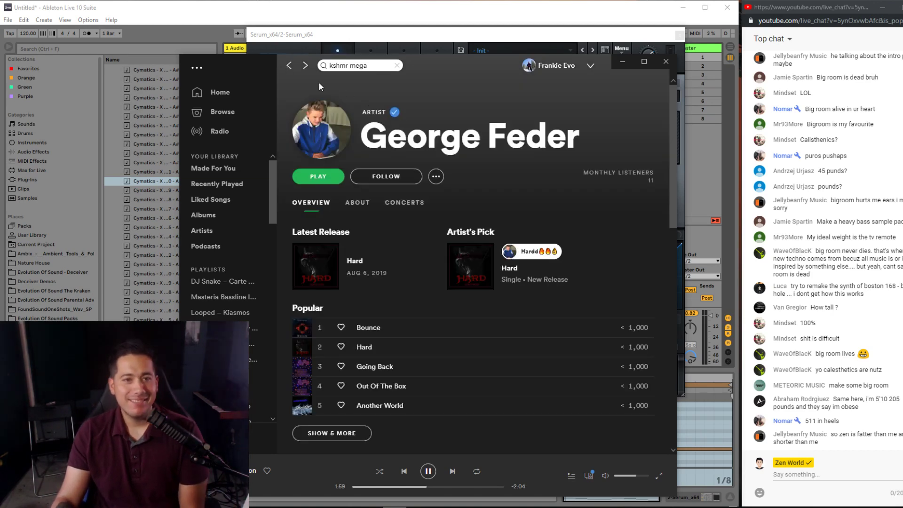
pyautogui.click(289, 66)
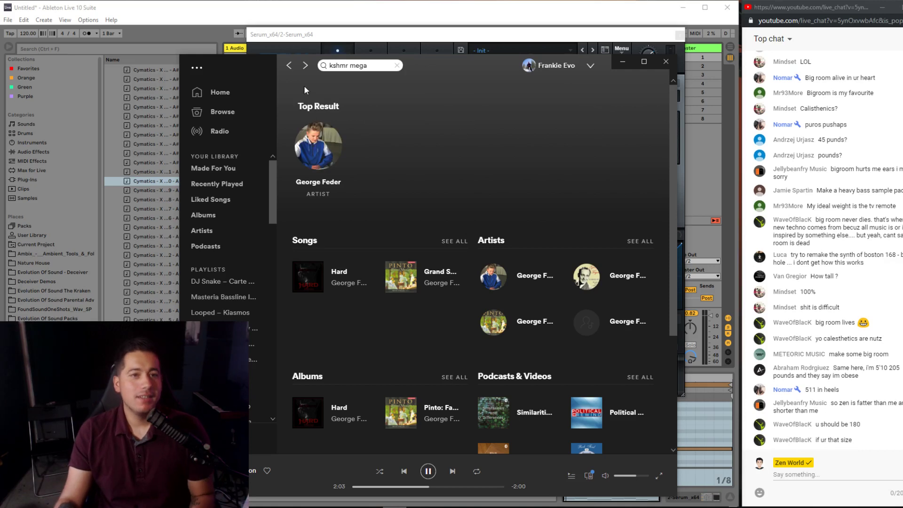
pyautogui.click(290, 67)
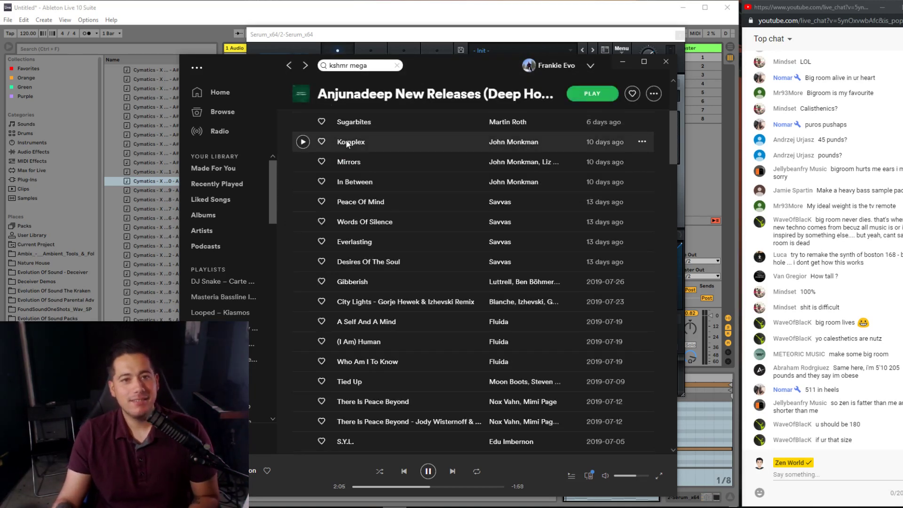
pyautogui.scroll(3, 343, 150)
pyautogui.press('space')
# - Search Spotify for "khen closing" and open the single Closing Doors / Burgundy
pyautogui.click(362, 67)
pyautogui.write('k')
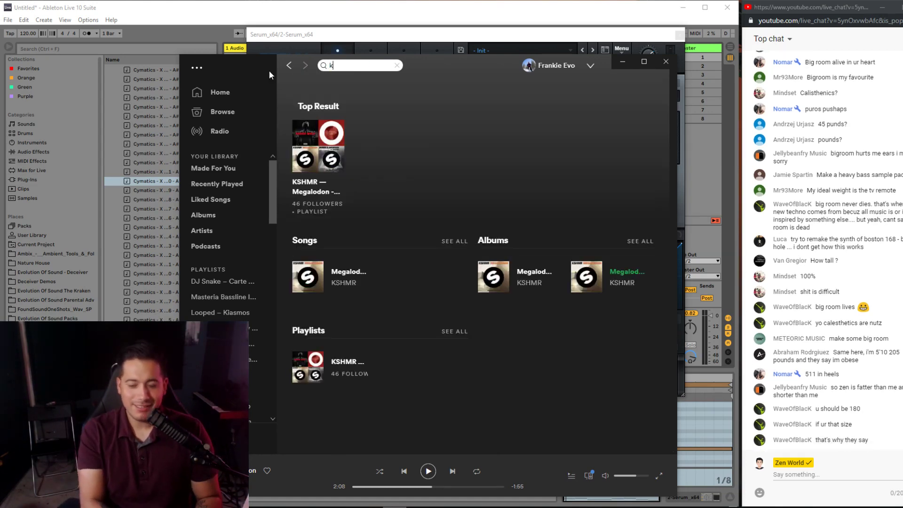
pyautogui.write('hen closing')
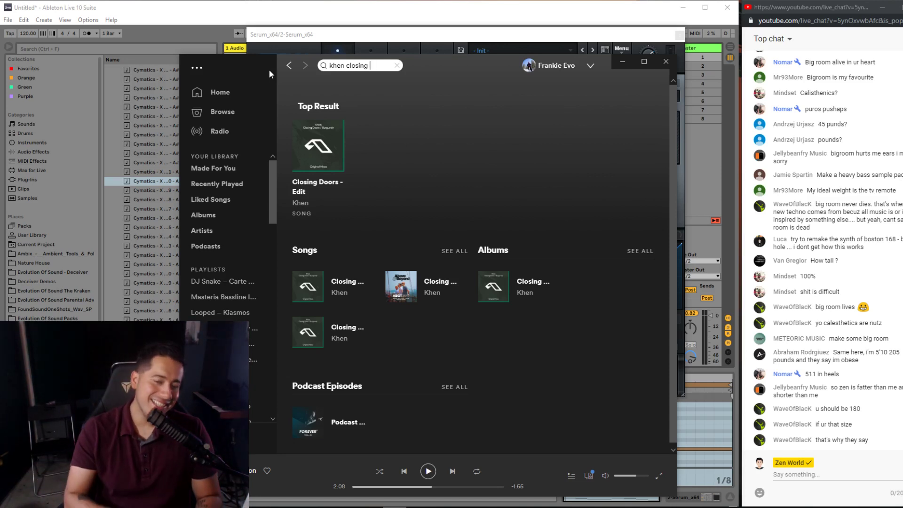
pyautogui.click(296, 186)
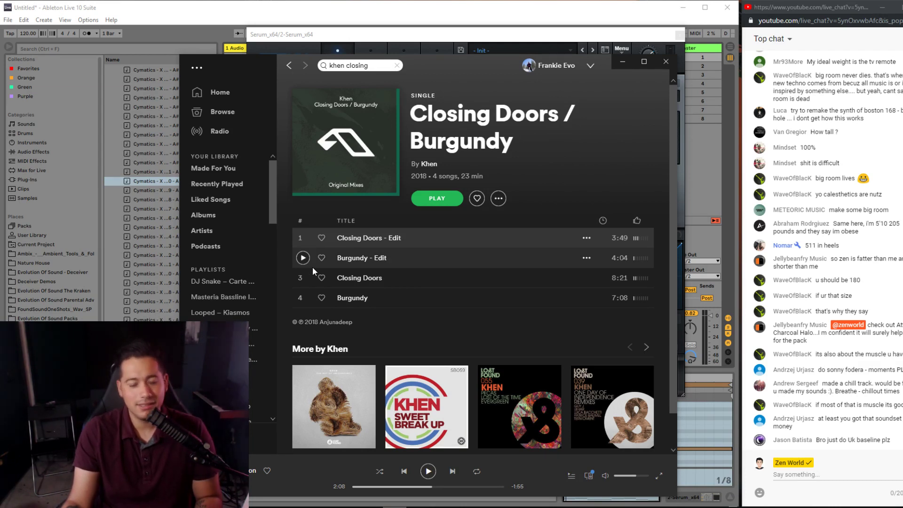
# - Play Closing Doors - Edit, raise the volume, audition several sections of the track and pause playback
pyautogui.click(301, 238)
pyautogui.click(427, 486)
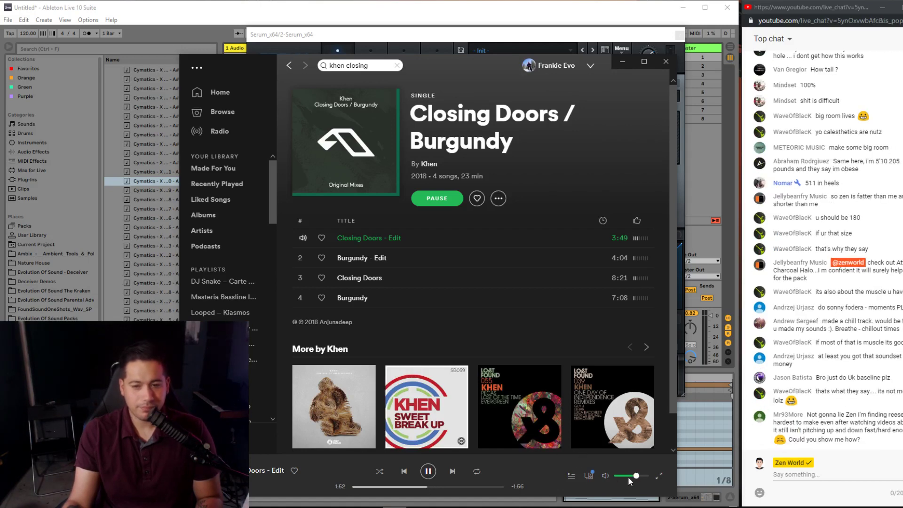
pyautogui.click(643, 476)
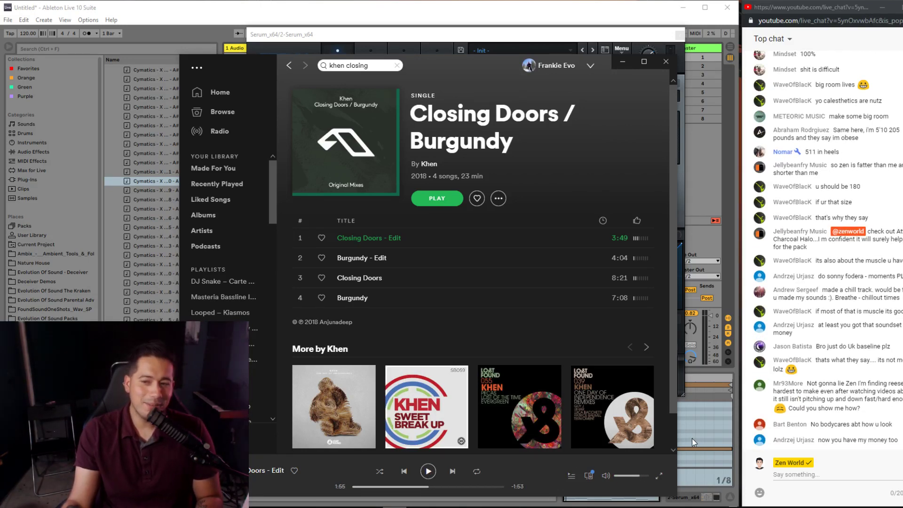
pyautogui.press('space')
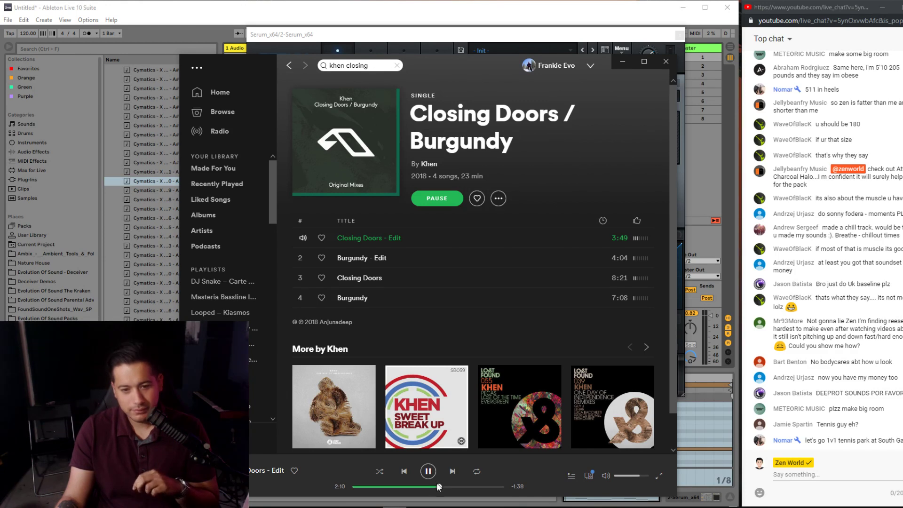
pyautogui.click(448, 487)
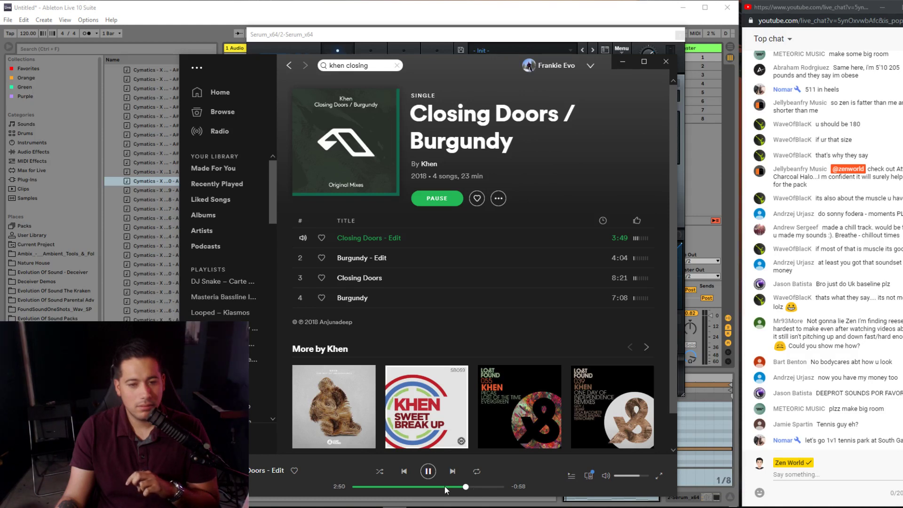
pyautogui.click(465, 487)
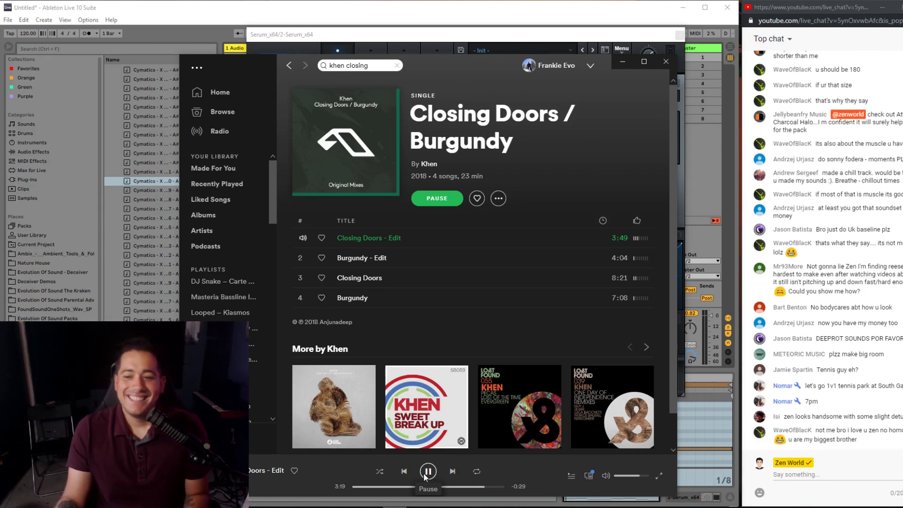
pyautogui.click(492, 486)
pyautogui.click(417, 486)
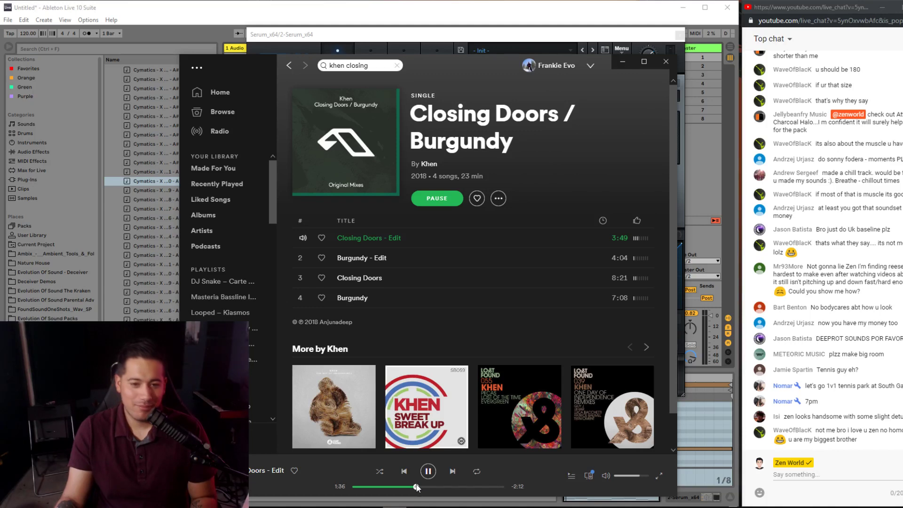
pyautogui.press('space')
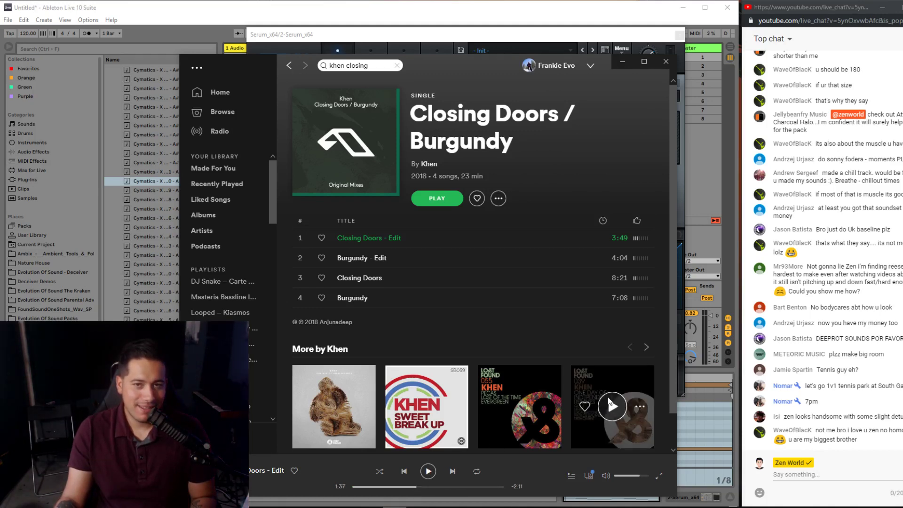
# - In Serum, load PD - Saw Heaven from the AnjunaDeep folder, try a different filter cutoff and enable the phaser
pyautogui.click(625, 66)
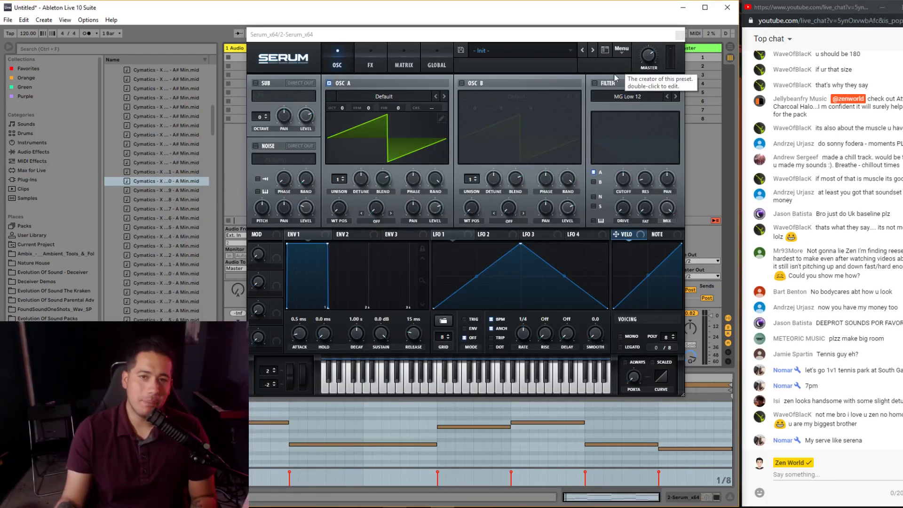
pyautogui.click(540, 51)
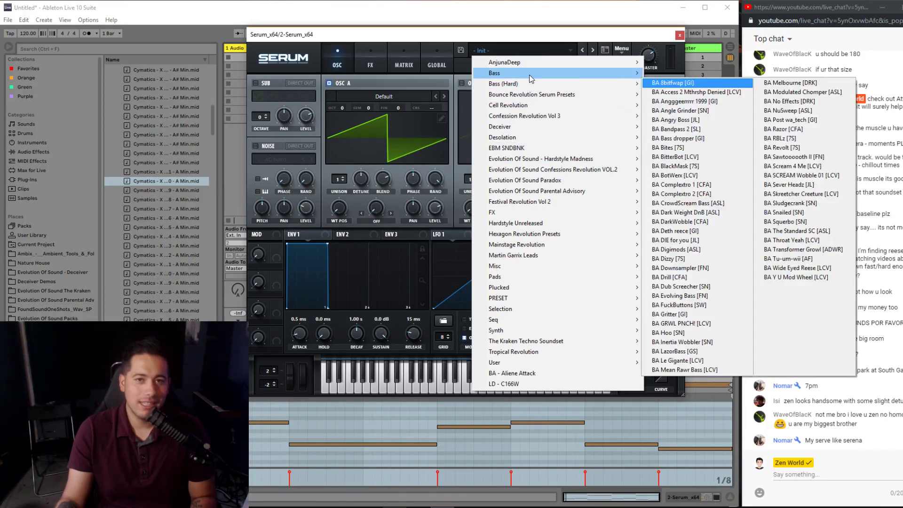
pyautogui.moveTo(533, 68)
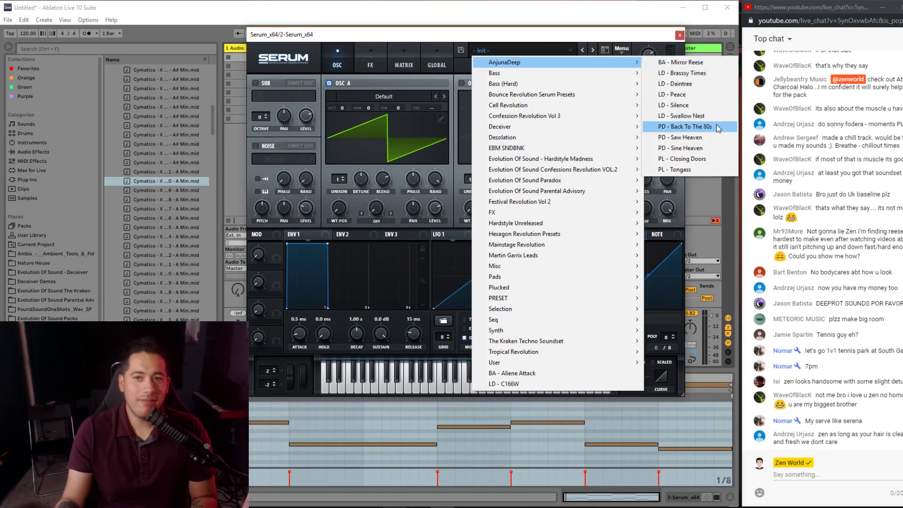
pyautogui.click(704, 137)
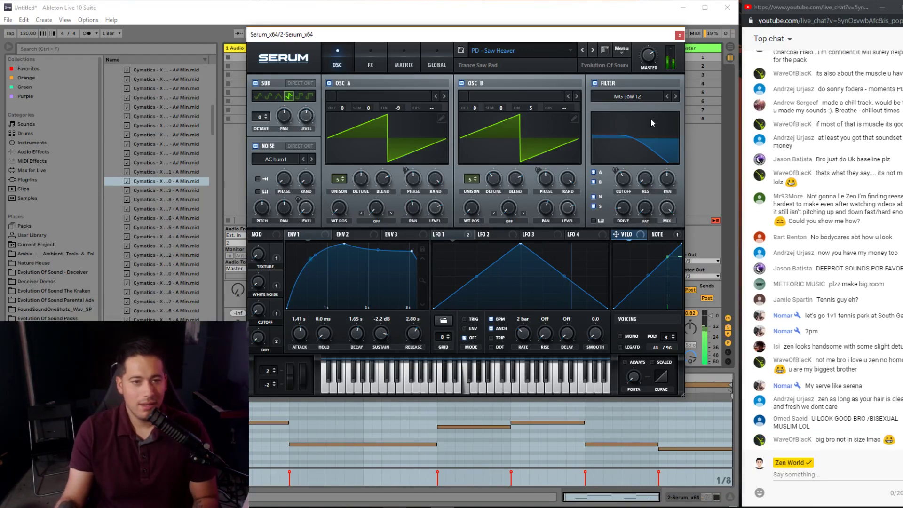
pyautogui.moveTo(624, 178); pyautogui.dragTo(627, 168)
pyautogui.click(370, 60)
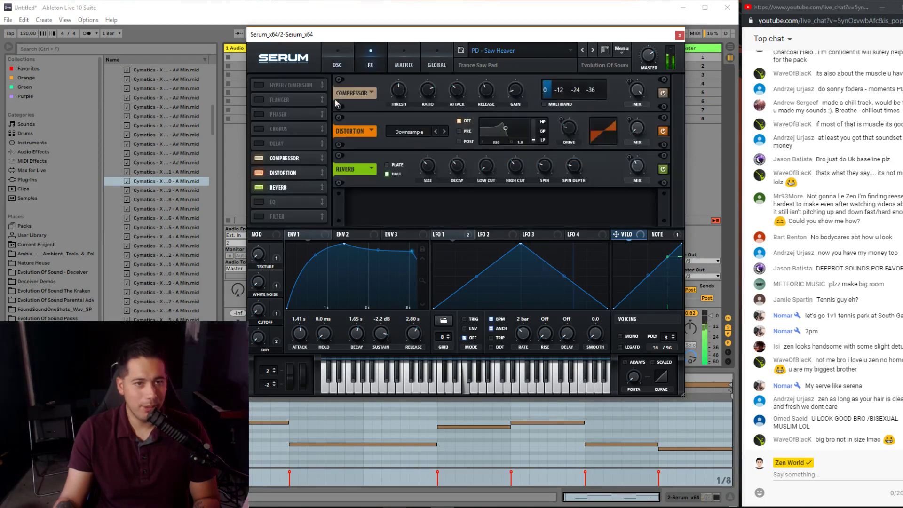
pyautogui.click(264, 113)
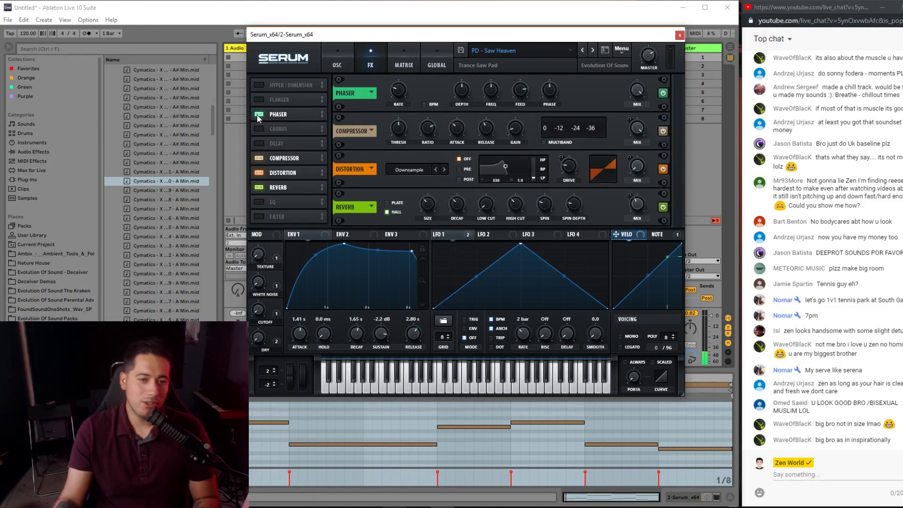
pyautogui.click(424, 496)
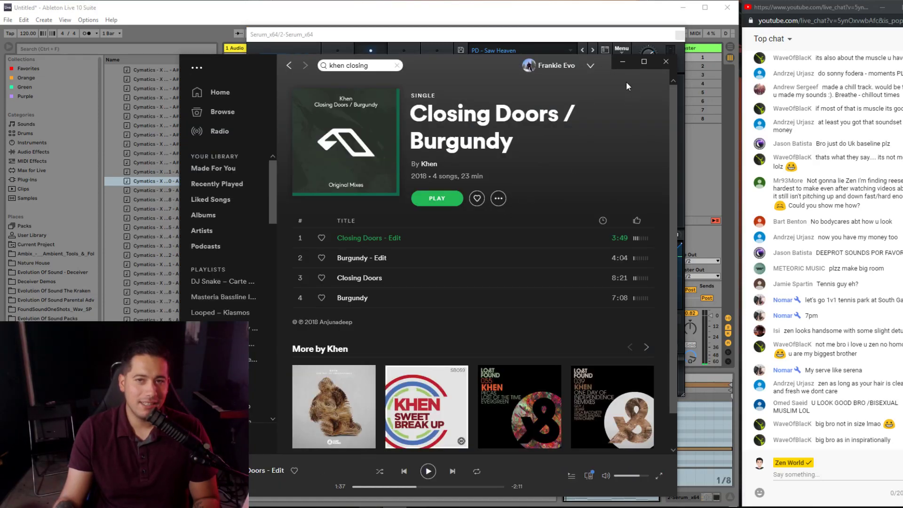
pyautogui.click(623, 63)
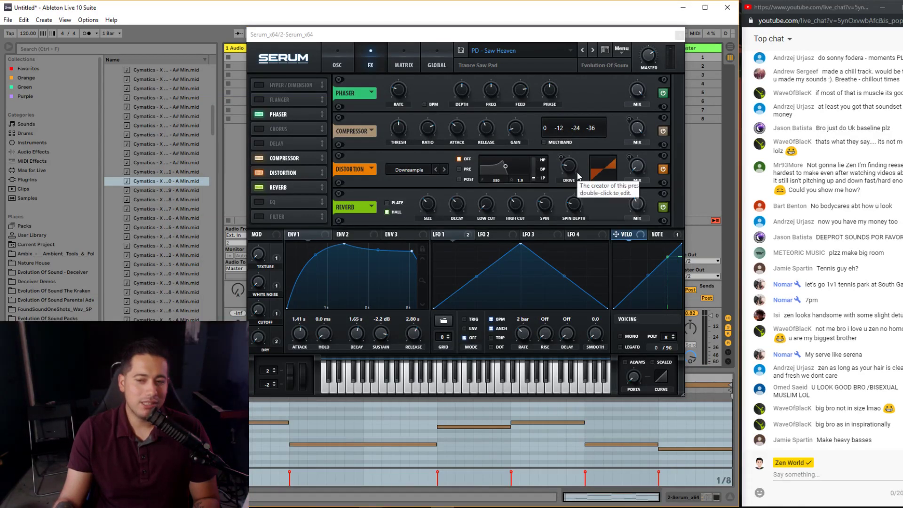
# - Initialise a blank preset and enable oscillator B
pyautogui.click(617, 50)
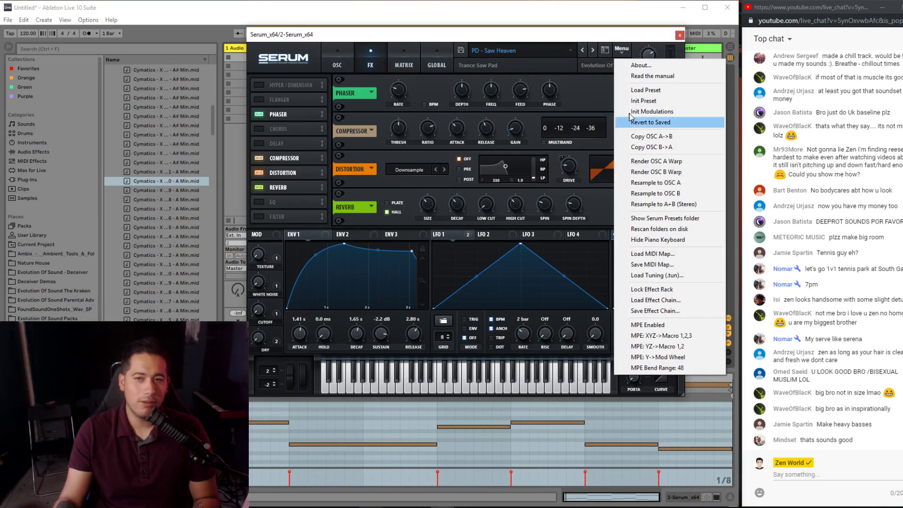
pyautogui.click(653, 101)
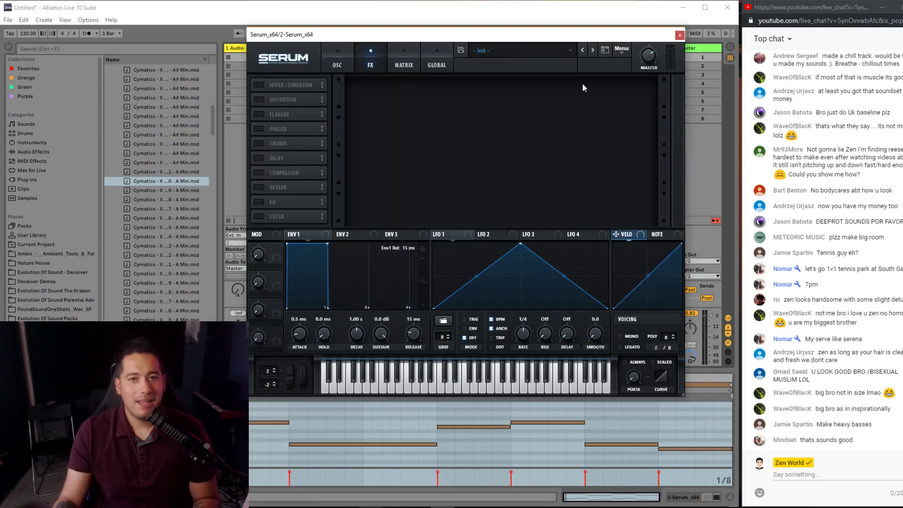
pyautogui.click(338, 51)
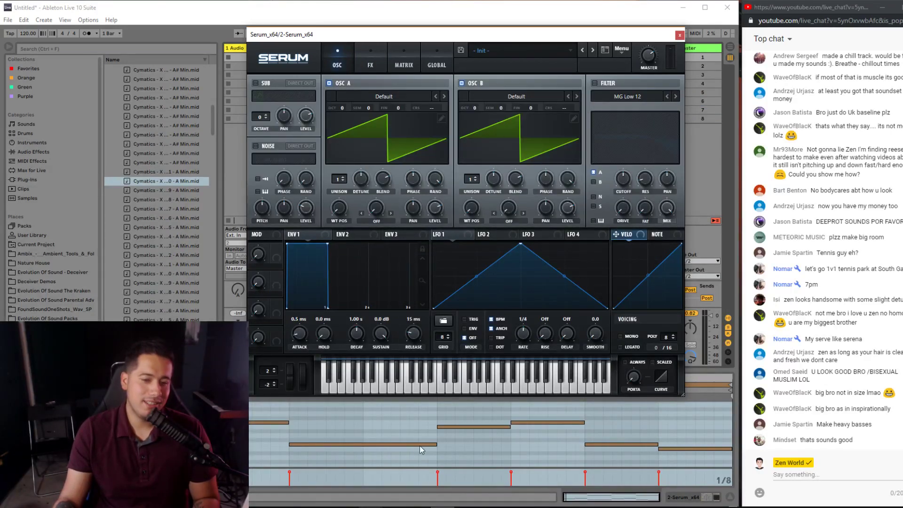
# - Switch to Spotify to listen to Closing Doors - Edit again briefly, then return to Serum
pyautogui.hotkey('alt', 'Tab')
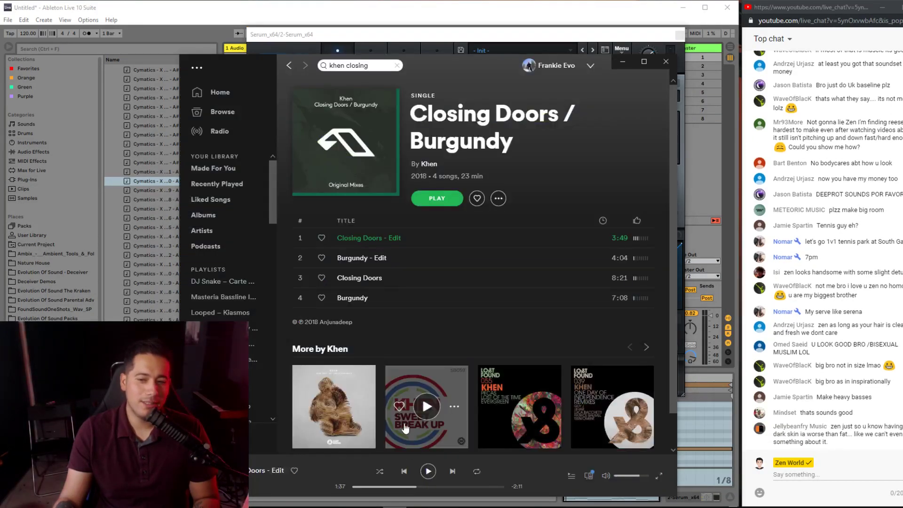
pyautogui.press('space')
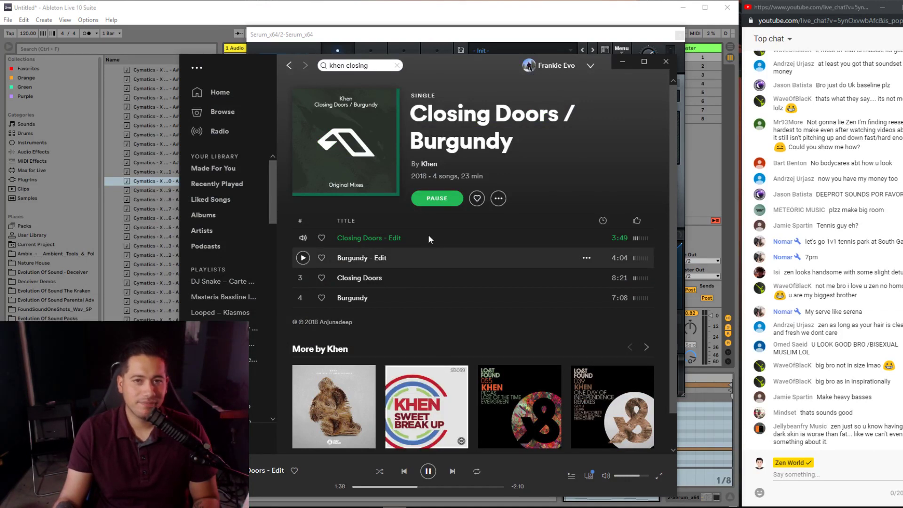
pyautogui.click(624, 62)
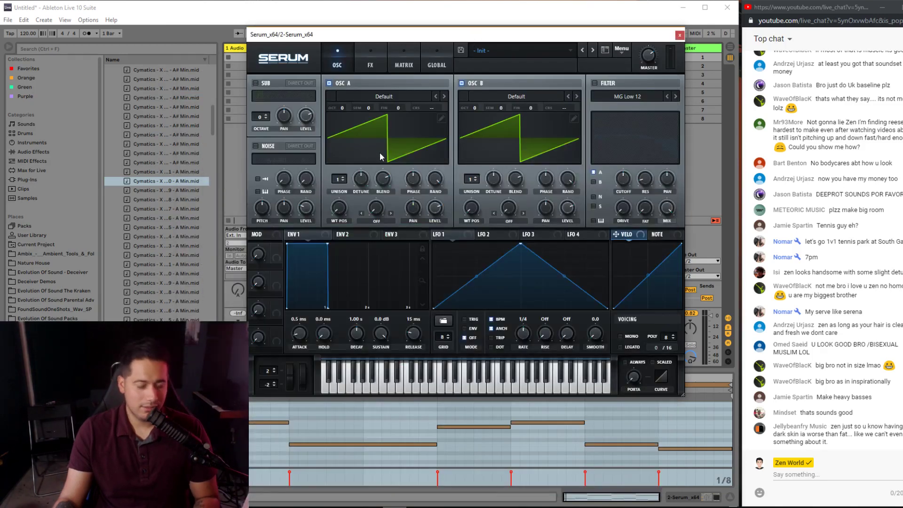
# - Set oscillator A to 6 unison voices and envelope 1's attack to 698 ms
pyautogui.moveTo(339, 179); pyautogui.dragTo(363, 161)
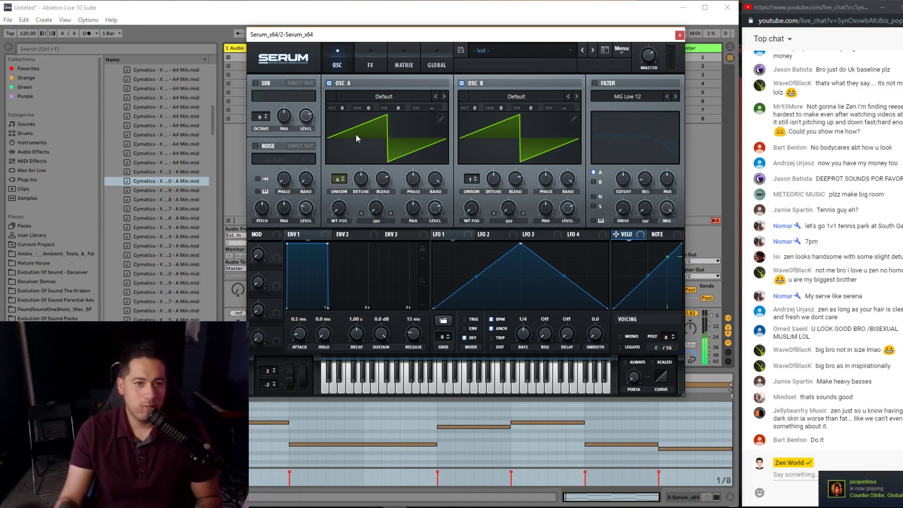
pyautogui.moveTo(318, 307); pyautogui.dragTo(301, 262)
pyautogui.moveTo(300, 333); pyautogui.dragTo(293, 334)
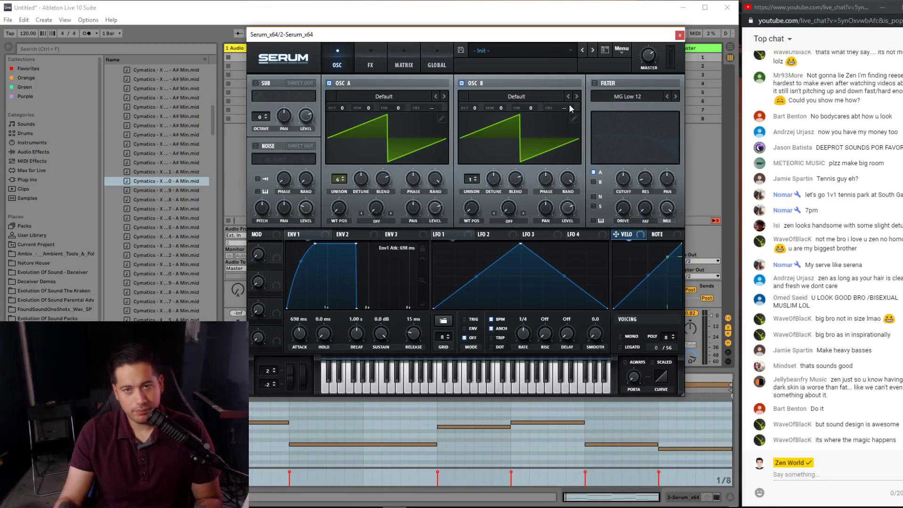
# - Enable the filter and set its type to MG Low 18
pyautogui.click(594, 83)
pyautogui.click(676, 96)
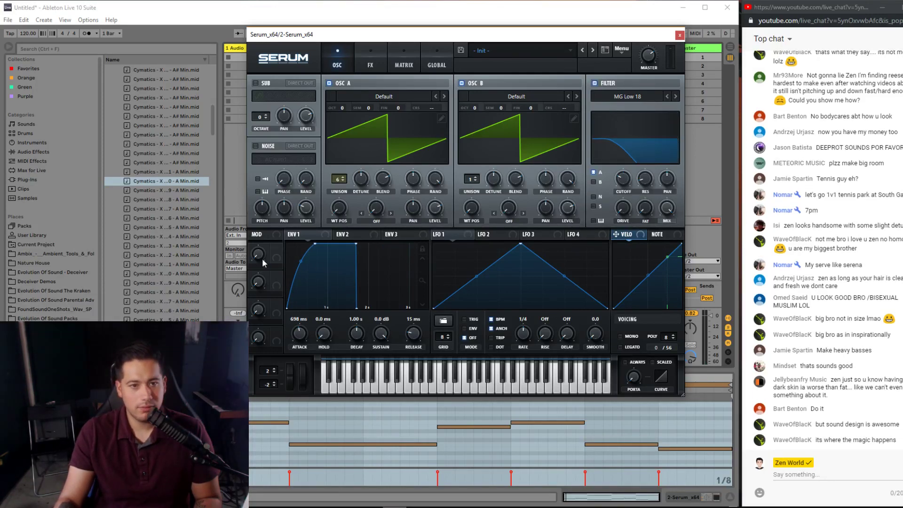
# - Replace the clip in the Serum track's first slot with Pad.mid from the Global construction kit in the Trance folder
pyautogui.moveTo(311, 29); pyautogui.dragTo(445, 75)
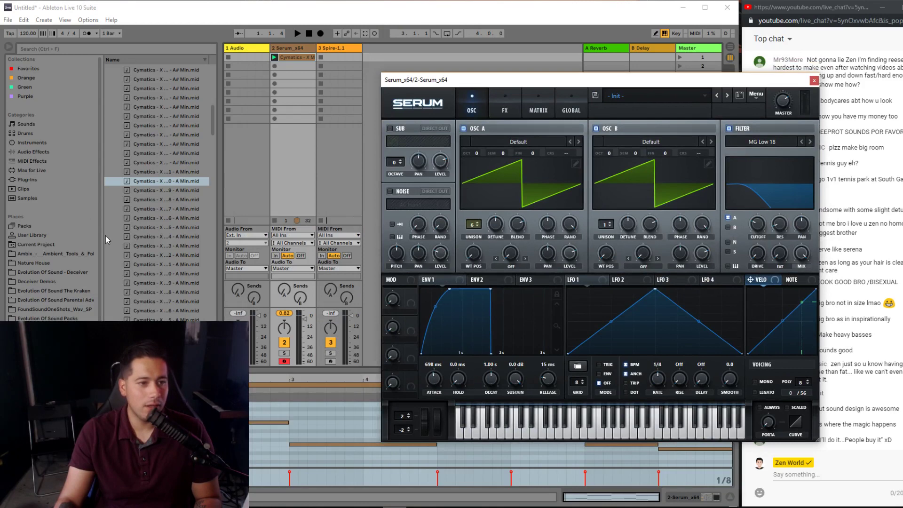
pyautogui.scroll(10, 129, 219)
pyautogui.press('Left')
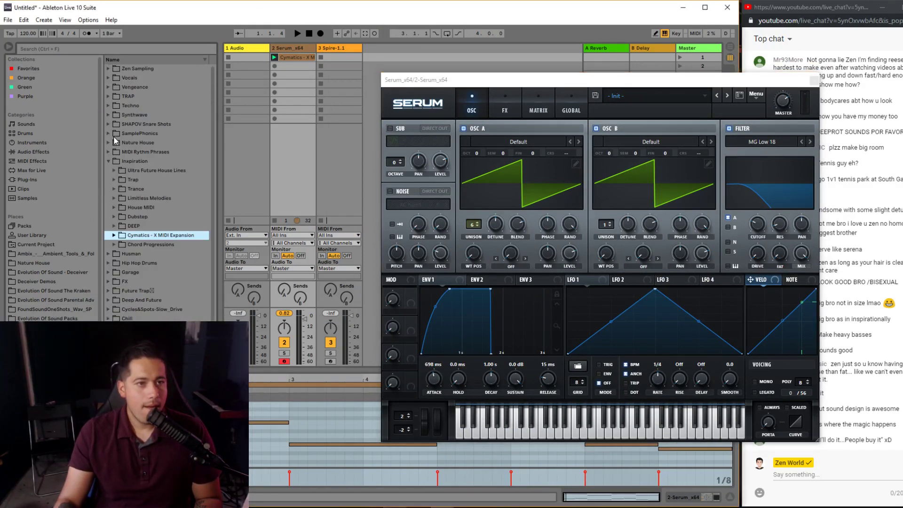
pyautogui.click(114, 189)
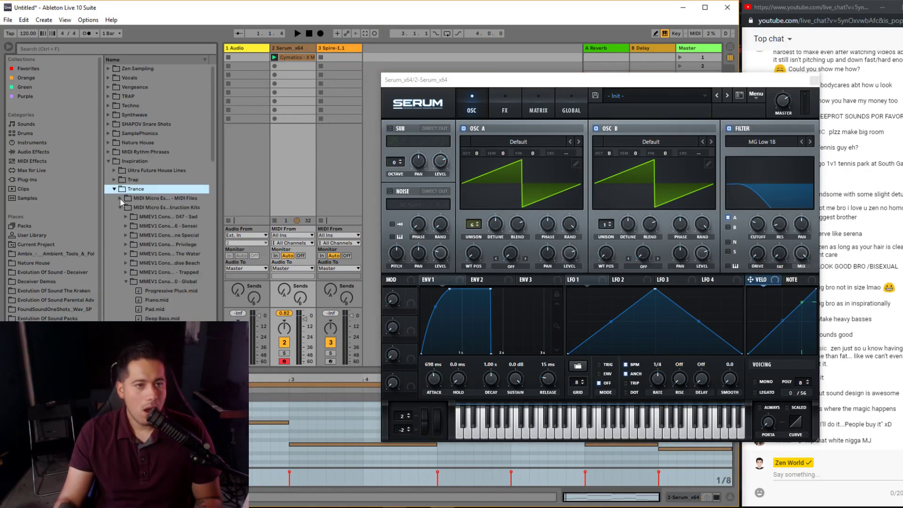
pyautogui.moveTo(152, 309); pyautogui.dragTo(301, 58)
pyautogui.moveTo(496, 80); pyautogui.dragTo(429, 54)
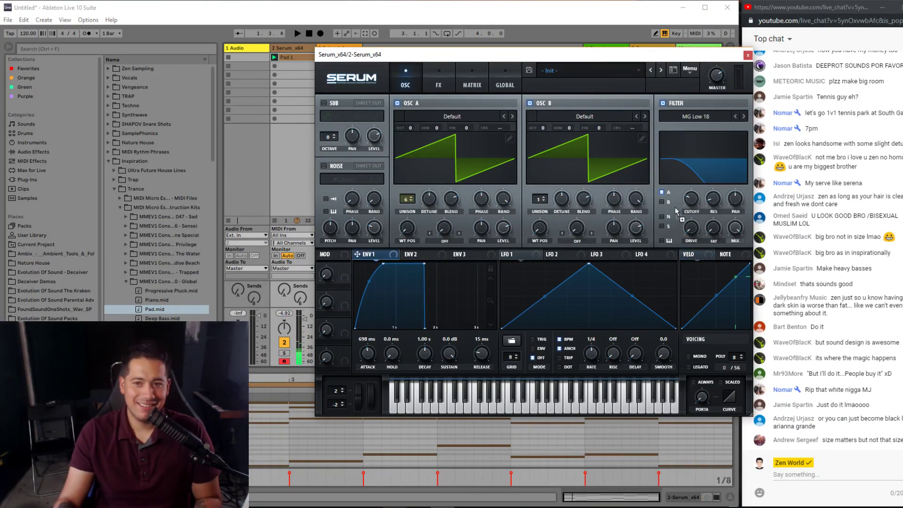
# - With oscillator B routed through the filter, assign envelope 1 to the cutoff and set the envelope's release to 1.59 s
pyautogui.moveTo(357, 254); pyautogui.dragTo(682, 201)
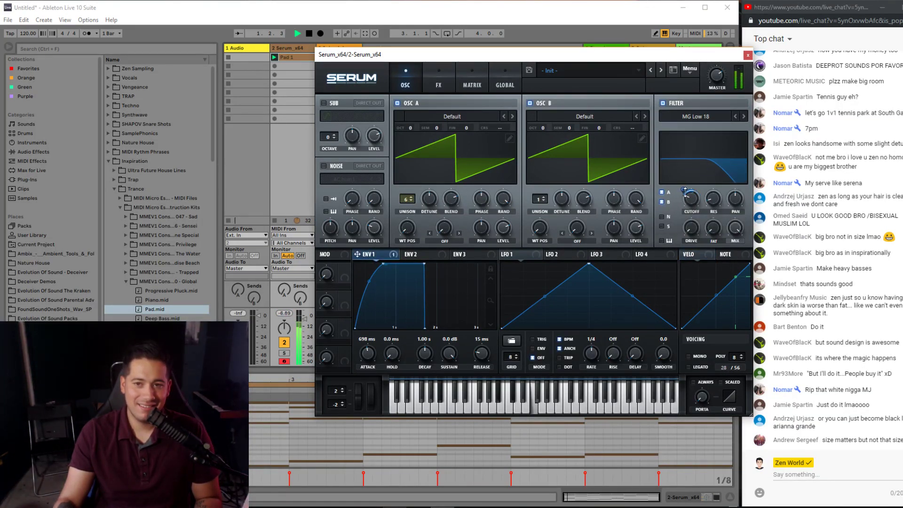
pyautogui.moveTo(689, 188)
pyautogui.moveTo(425, 328); pyautogui.dragTo(495, 332)
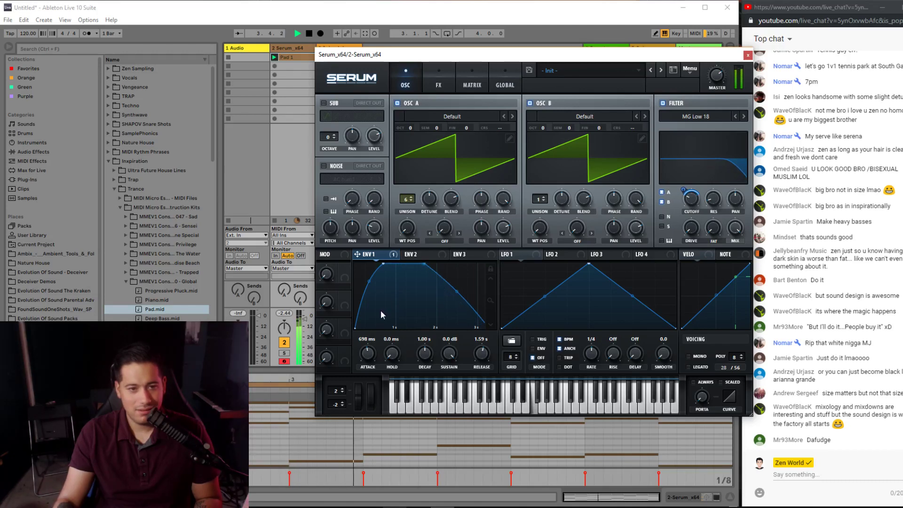
# - Enlarge the mixer's track meters and set the unison voices to 5 on oscillator B and 3 on oscillator A
pyautogui.moveTo(307, 314); pyautogui.dragTo(308, 235)
pyautogui.moveTo(539, 200); pyautogui.dragTo(554, 191)
pyautogui.moveTo(406, 198); pyautogui.dragTo(404, 214)
pyautogui.click(484, 79)
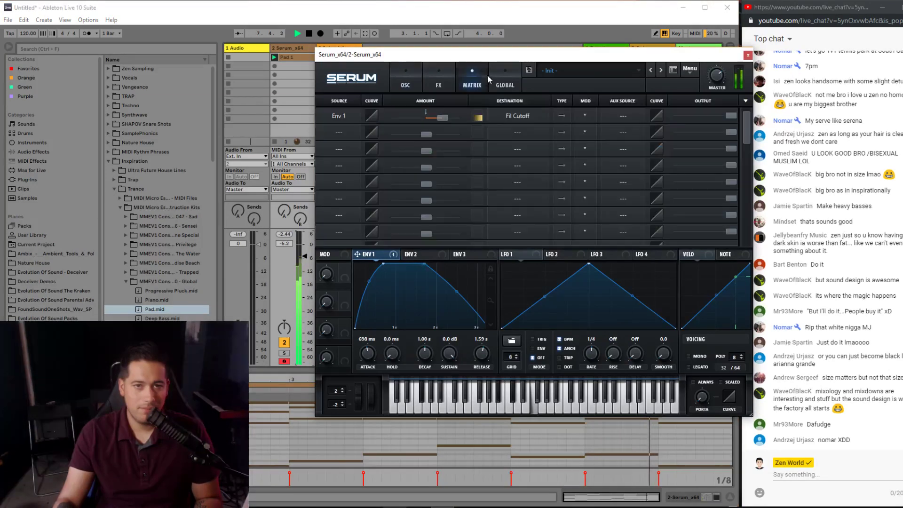
pyautogui.click(497, 86)
pyautogui.click(408, 78)
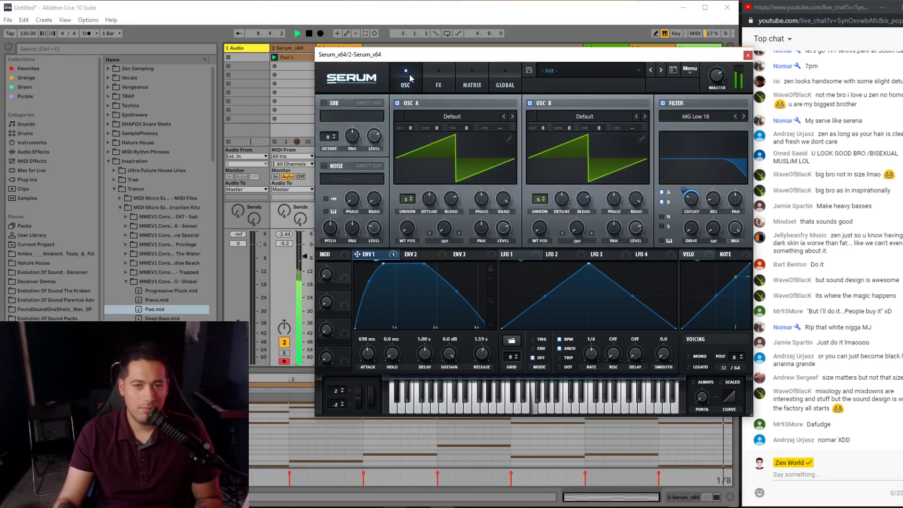
# - Switch to Spotify, replay the middle section of Closing Doors - Edit as a reference, and return to Ableton Live
pyautogui.click(500, 81)
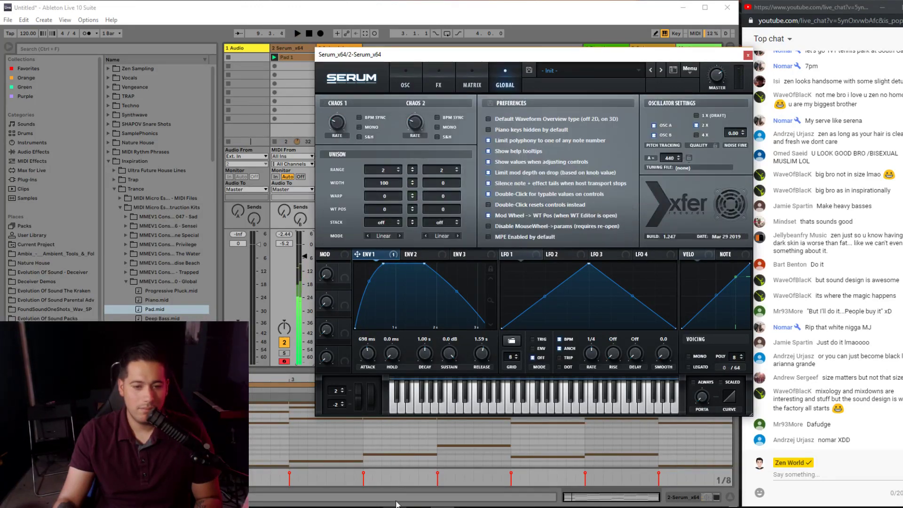
pyautogui.hotkey('alt', 'Tab')
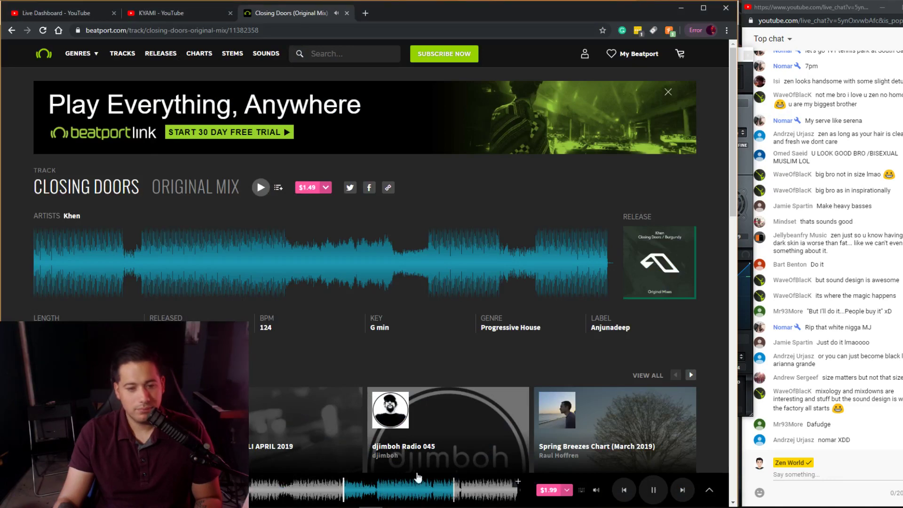
pyautogui.hotkey('alt', 'Tab')
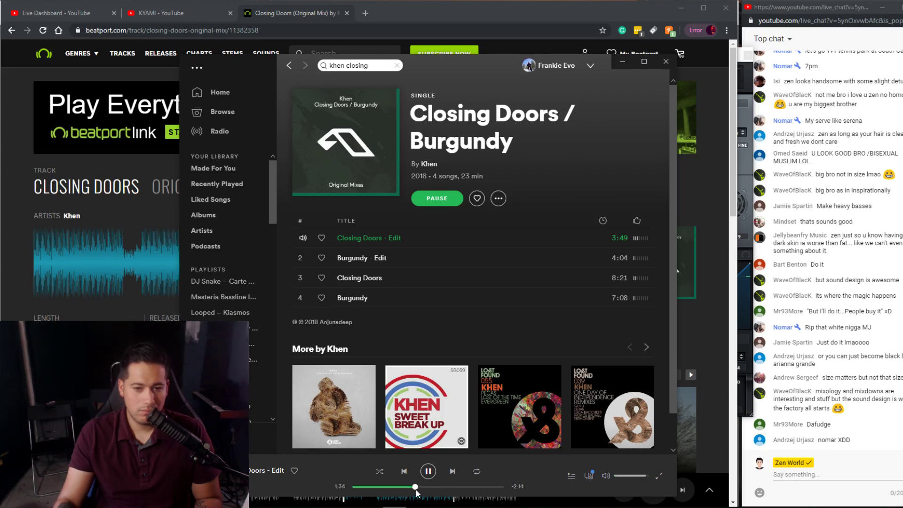
pyautogui.click(420, 487)
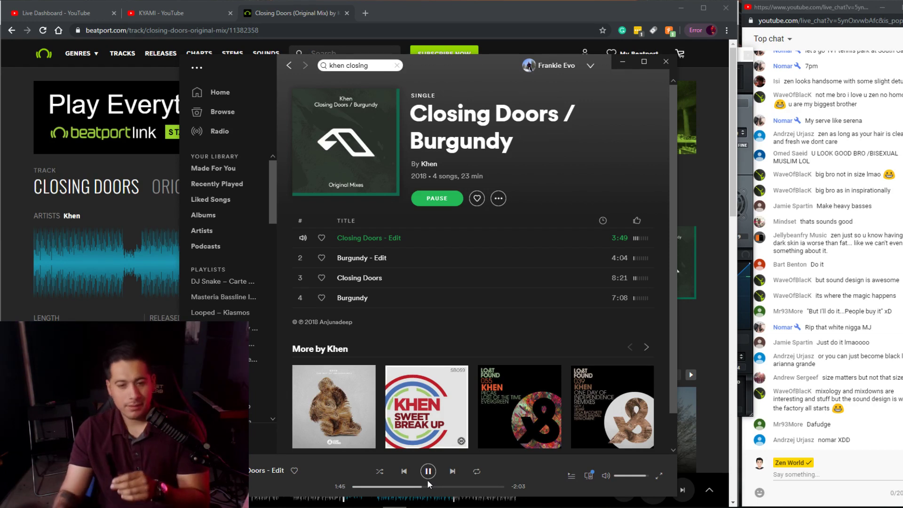
pyautogui.click(428, 487)
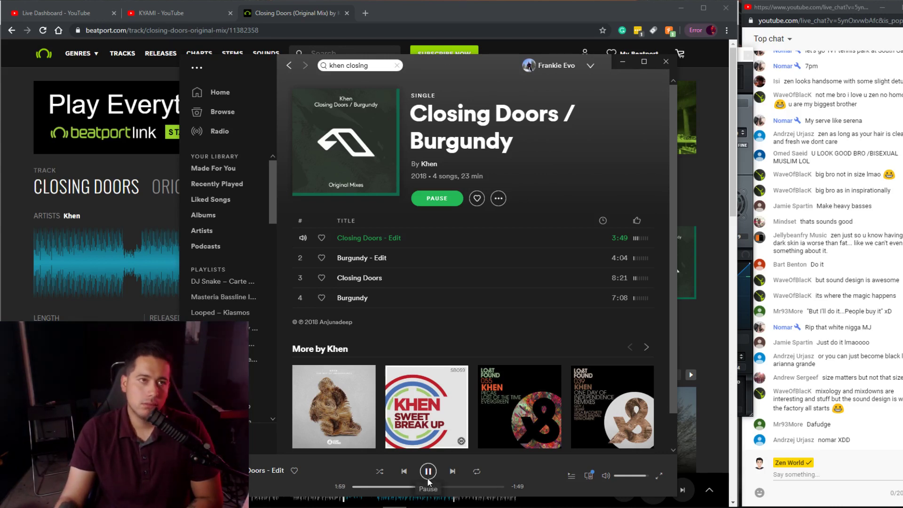
pyautogui.click(639, 478)
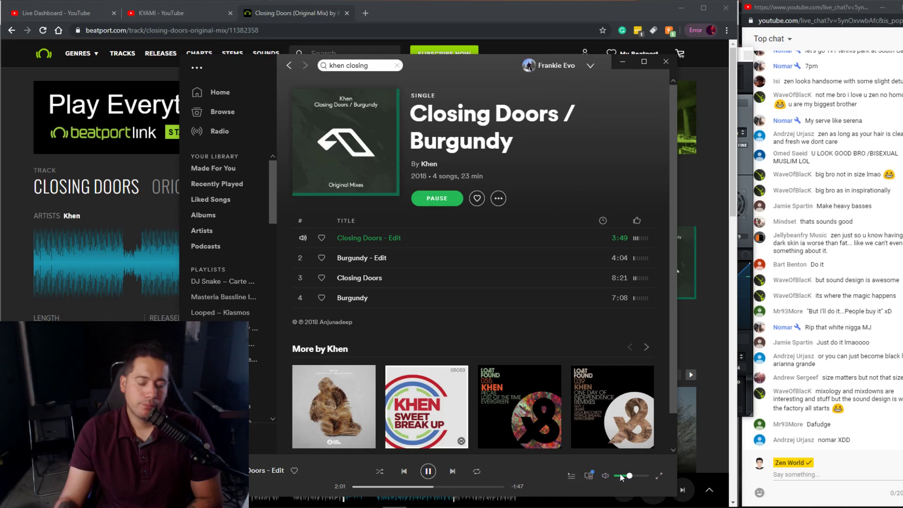
pyautogui.click(621, 475)
pyautogui.click(639, 479)
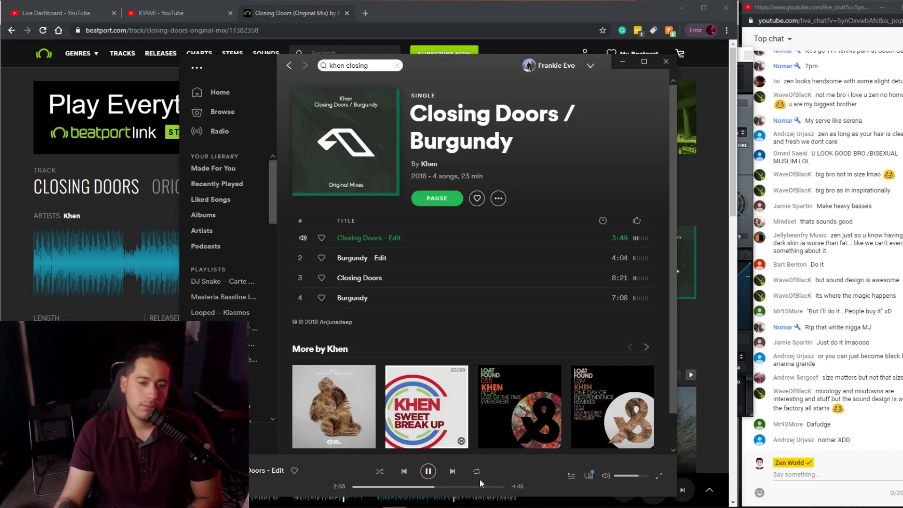
pyautogui.click(415, 487)
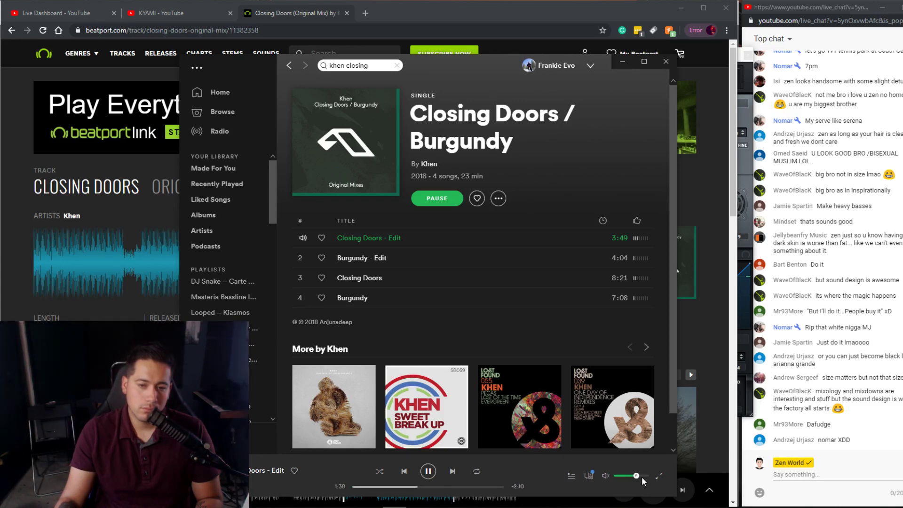
pyautogui.click(428, 471)
pyautogui.hotkey('alt', 'Tab')
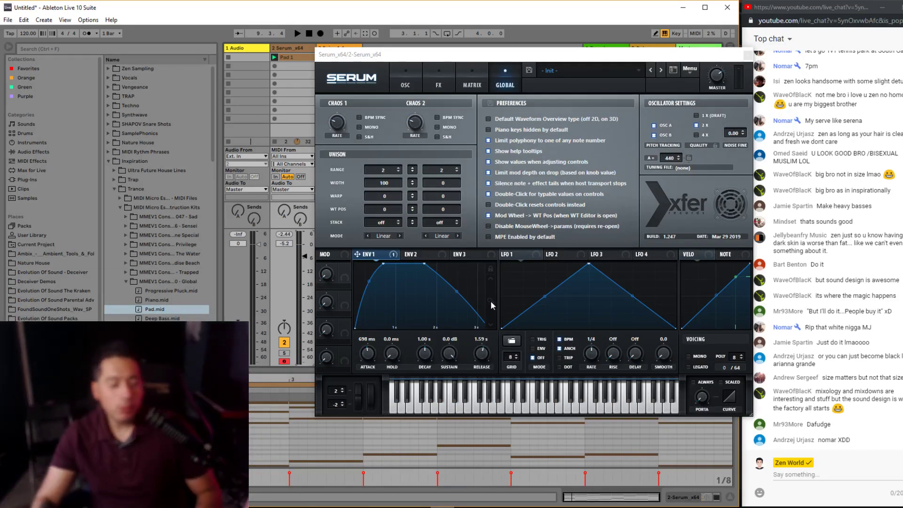
# - Set oscillator A to 8 unison voices and envelope 1's attack to 2.80 s, adjusting the filter cutoff while the clip plays
pyautogui.click(405, 84)
pyautogui.click(438, 84)
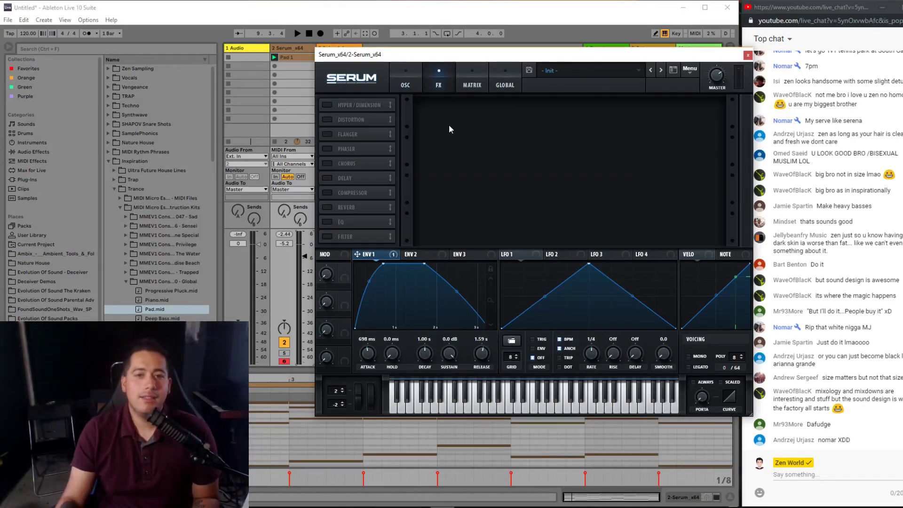
pyautogui.click(416, 76)
pyautogui.click(502, 71)
pyautogui.click(405, 84)
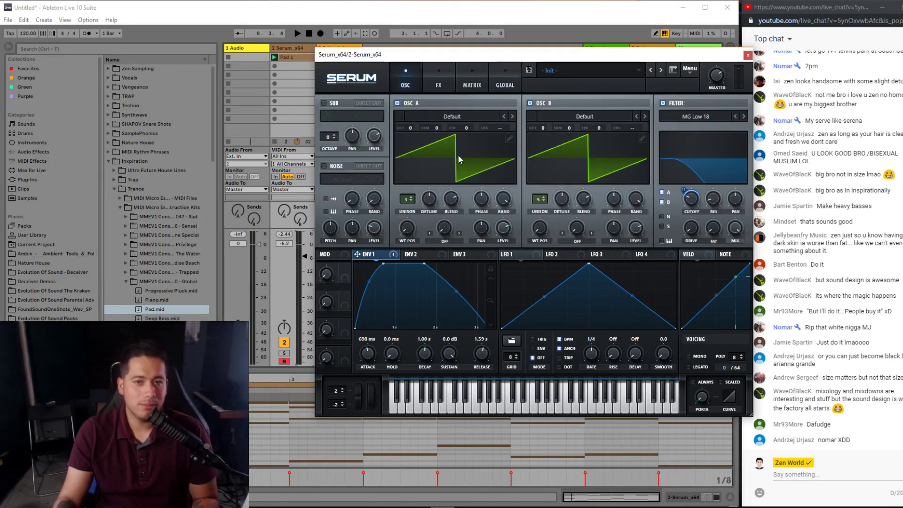
pyautogui.moveTo(398, 199); pyautogui.dragTo(399, 182)
pyautogui.moveTo(368, 353); pyautogui.dragTo(372, 354)
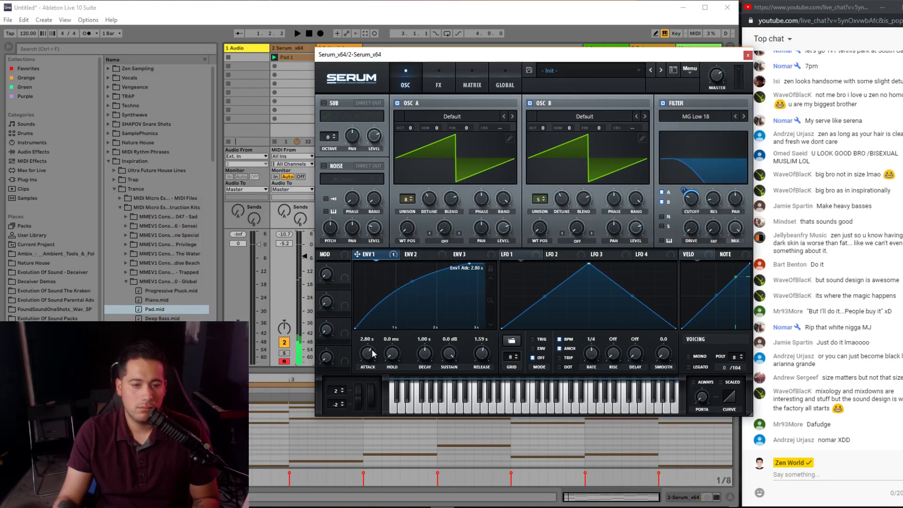
pyautogui.press('space')
pyautogui.moveTo(688, 201); pyautogui.dragTo(681, 193)
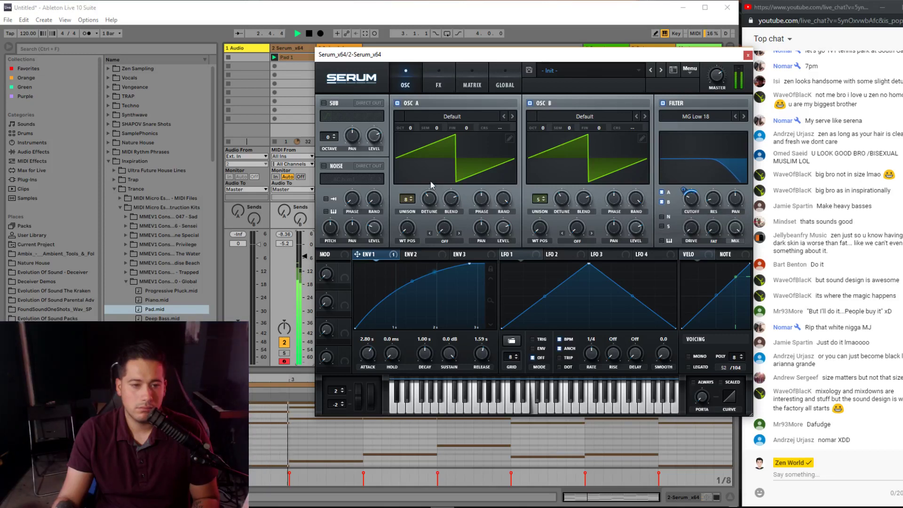
# - Enable the phaser effect, sync it to BPM with a rate of 2 bar, and audition the clip
pyautogui.moveTo(551, 54); pyautogui.dragTo(394, 59)
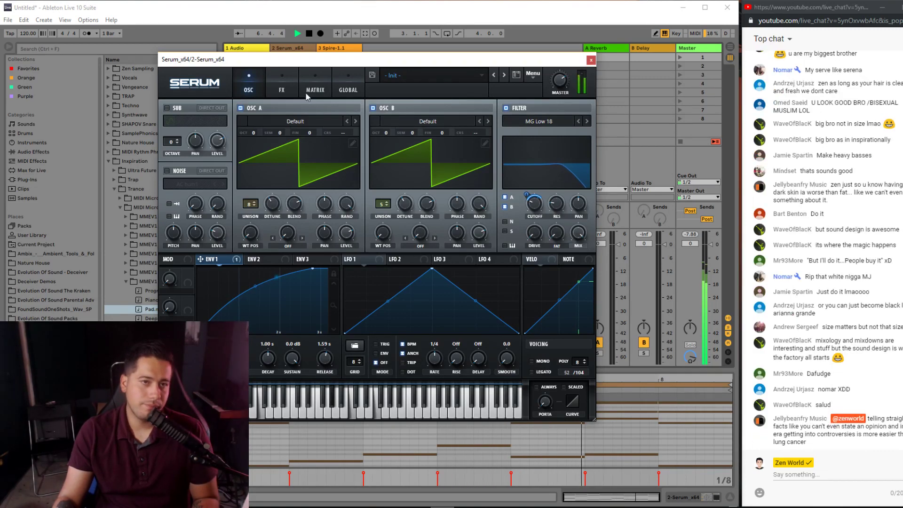
pyautogui.click(281, 87)
pyautogui.click(170, 153)
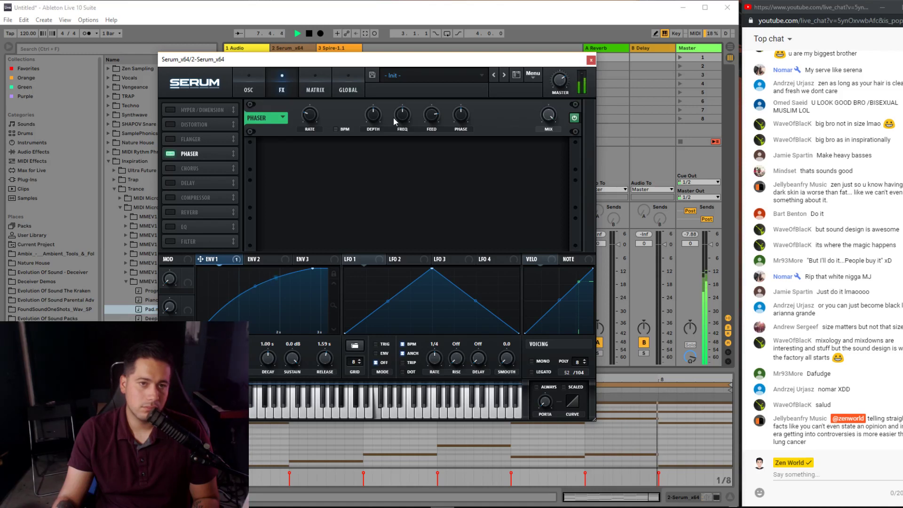
pyautogui.click(335, 129)
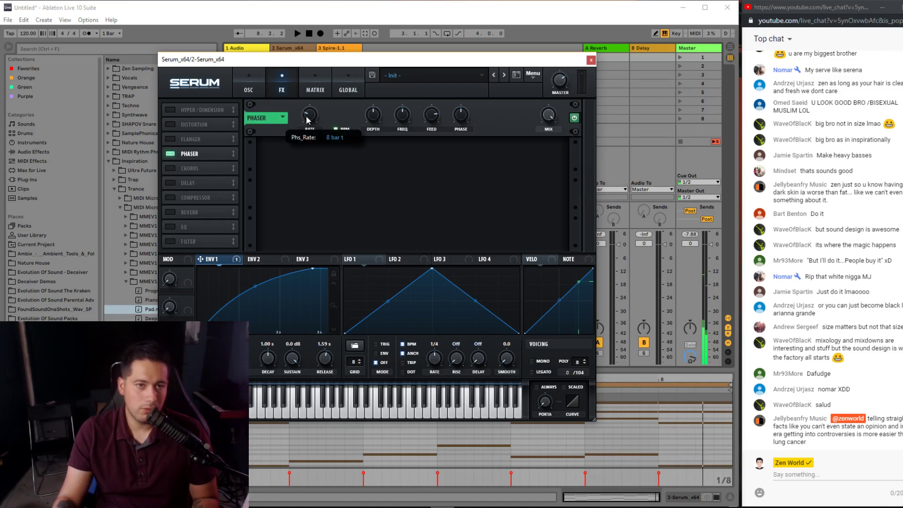
pyautogui.moveTo(311, 118); pyautogui.dragTo(316, 115)
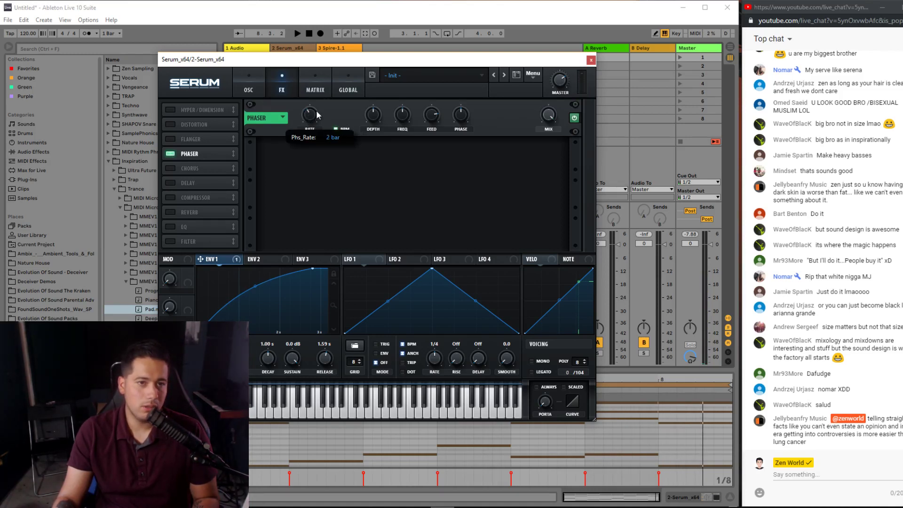
pyautogui.press('space')
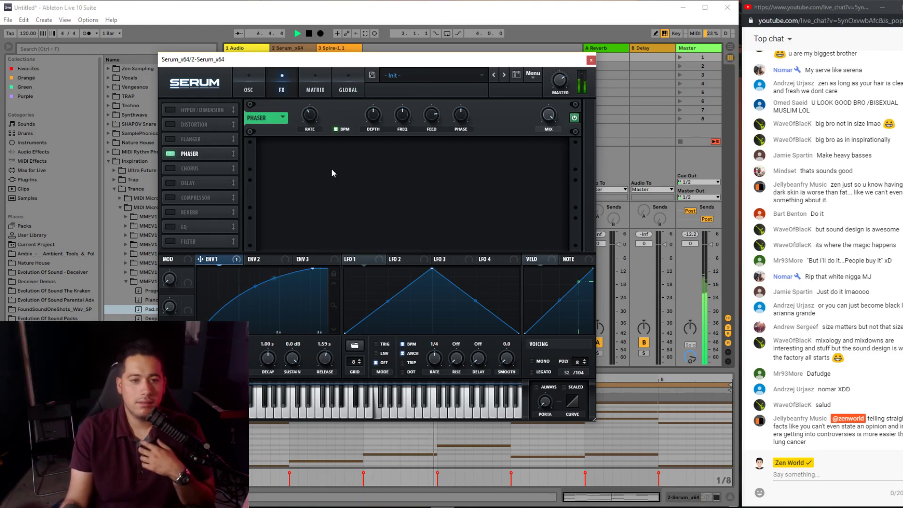
pyautogui.press('space')
# - Set envelope 1's release to 2.01 s and replay the clip
pyautogui.moveTo(326, 359)
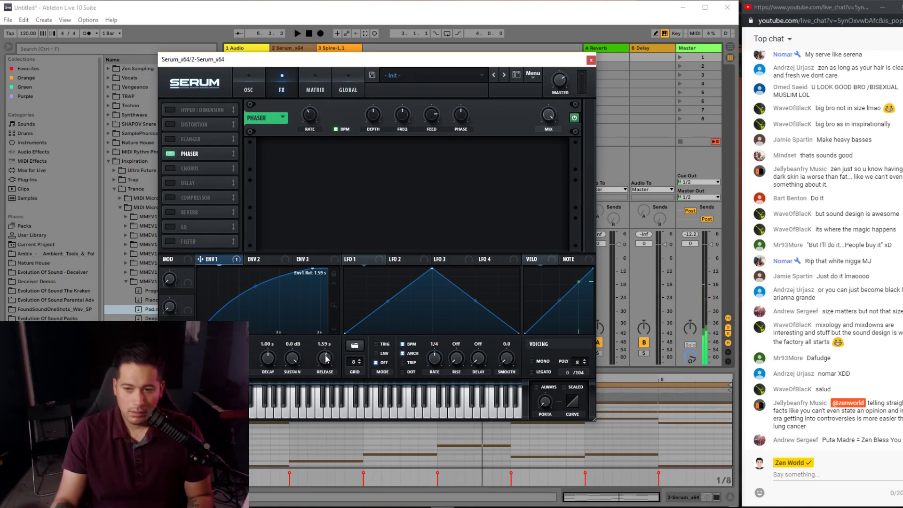
pyautogui.moveTo(375, 60); pyautogui.dragTo(453, 53)
pyautogui.press('space')
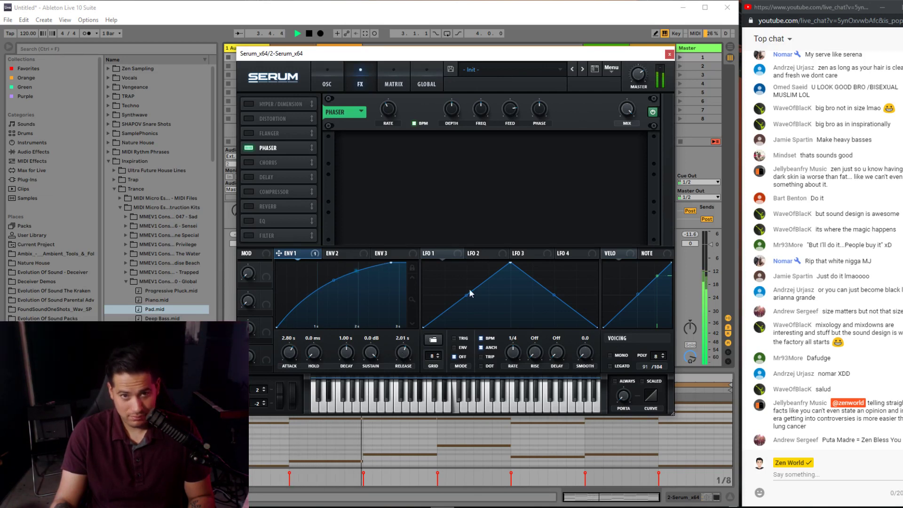
# - Set the phaser mix to 50%, assign macro 1 to it, and name the macro Phaser
pyautogui.moveTo(613, 134)
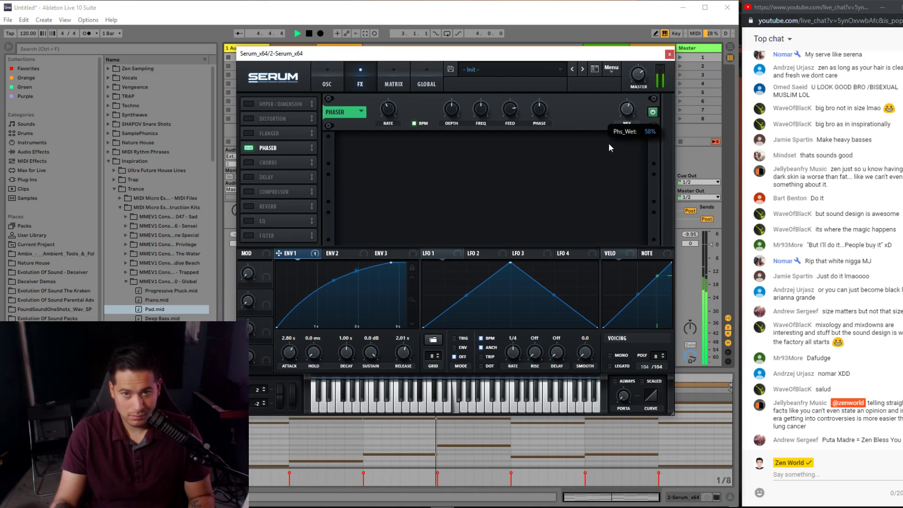
pyautogui.moveTo(266, 274); pyautogui.dragTo(627, 109)
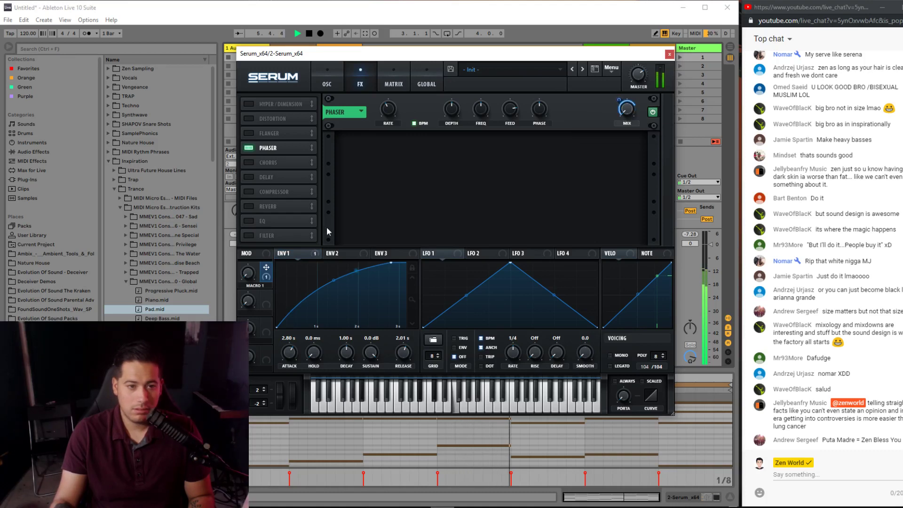
pyautogui.doubleClick(253, 286)
pyautogui.write('Ph')
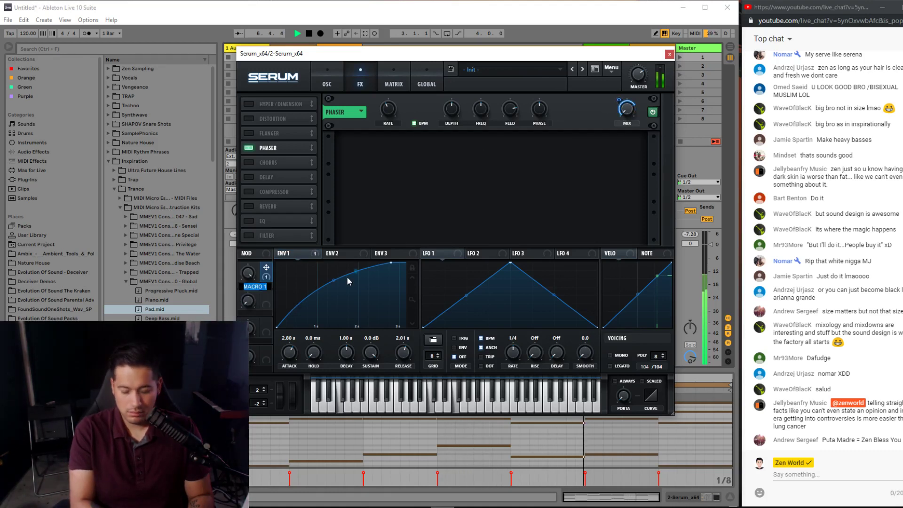
pyautogui.write('aser')
pyautogui.press('Return')
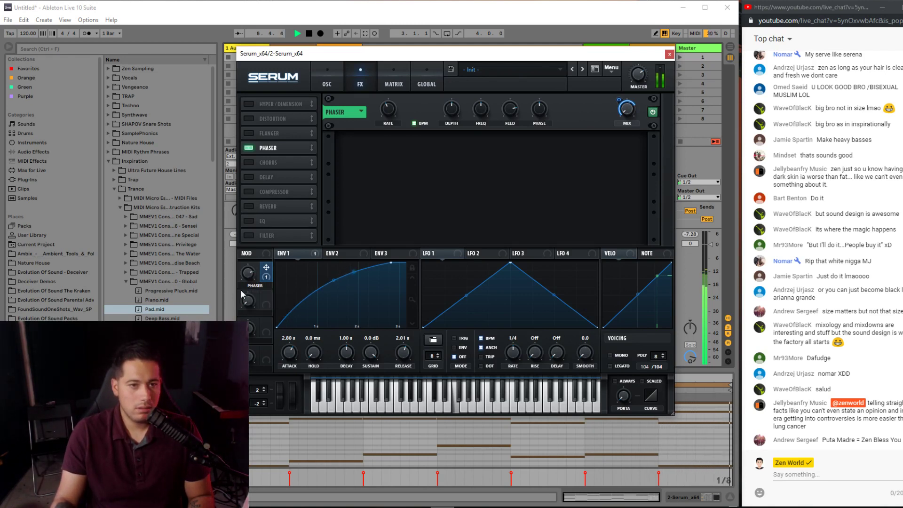
# - Enable the reverb at a 30% mix and add an EQ with a low cut at 291 Hz
pyautogui.click(277, 207)
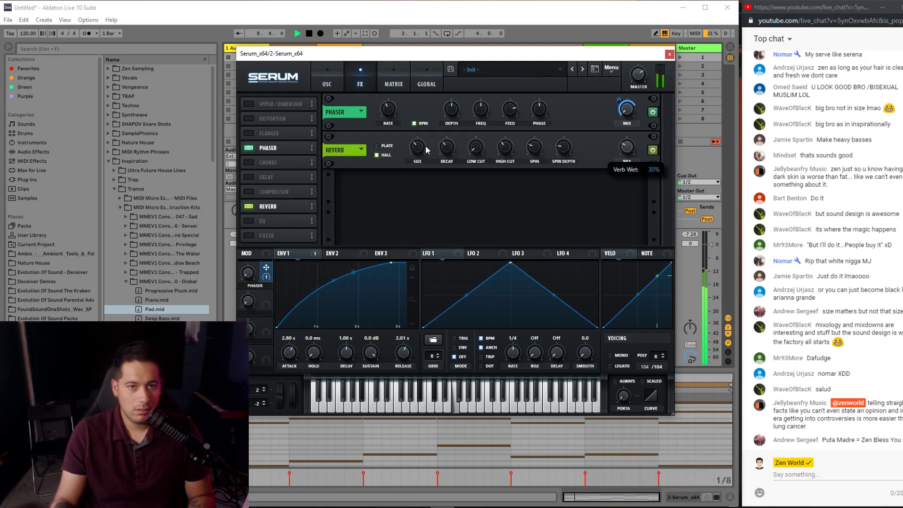
pyautogui.click(254, 221)
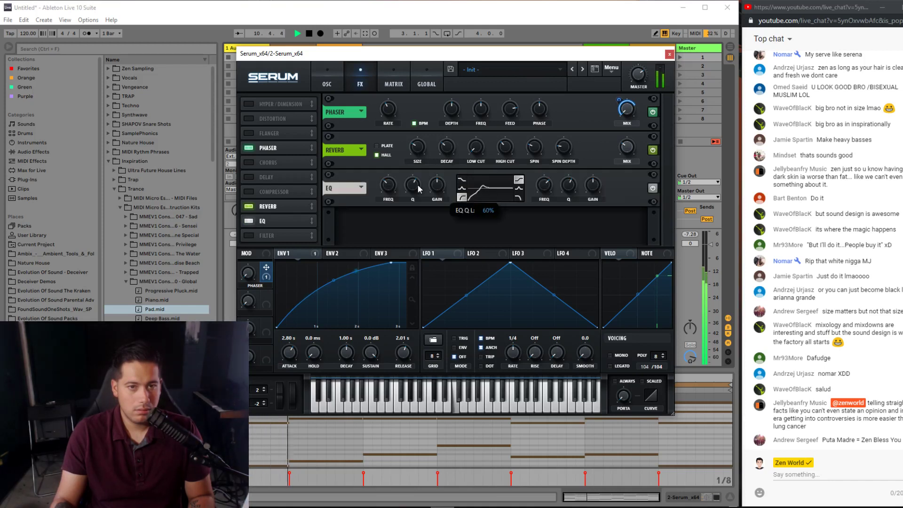
pyautogui.moveTo(393, 188); pyautogui.dragTo(395, 188)
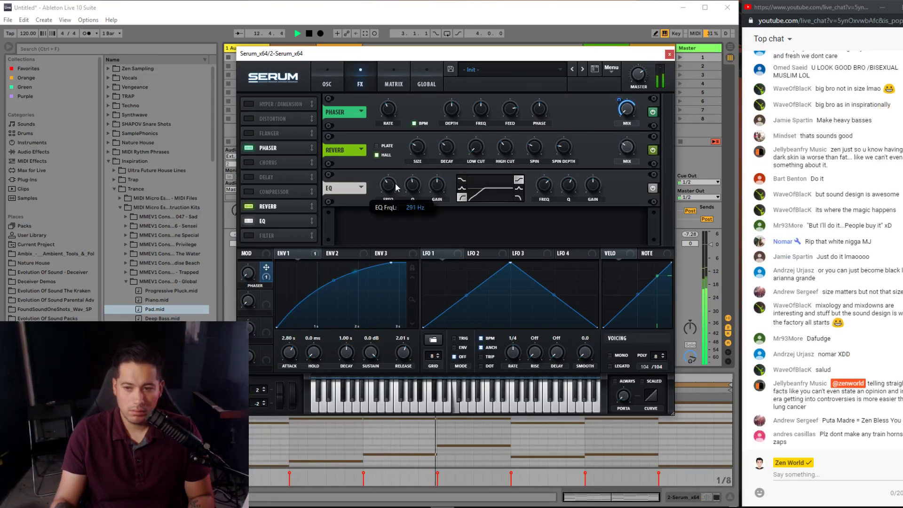
pyautogui.click(330, 79)
pyautogui.press('space')
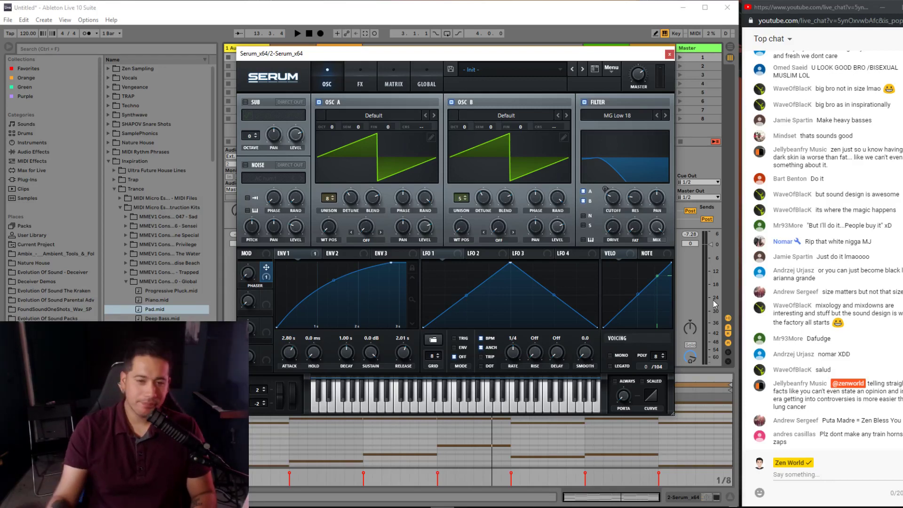
# - Try oscillator B one octave higher while the clip plays
pyautogui.press('space')
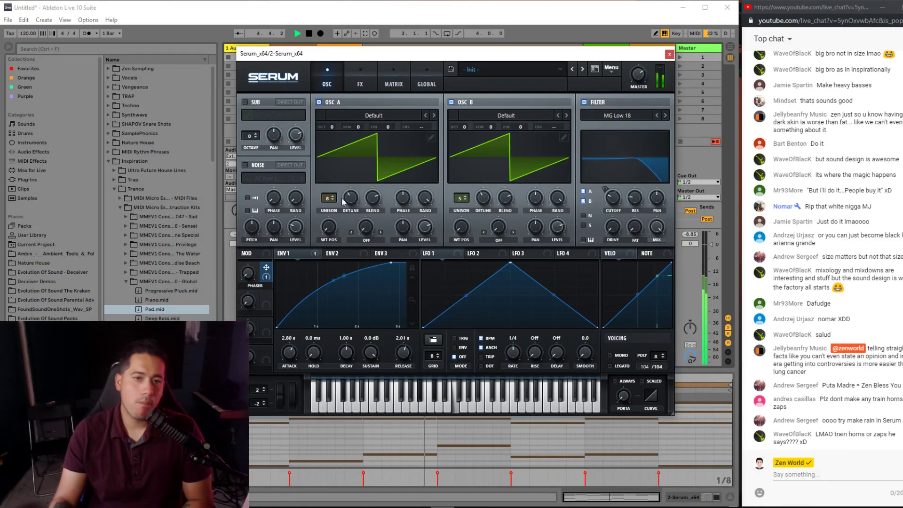
pyautogui.moveTo(463, 127); pyautogui.dragTo(467, 123)
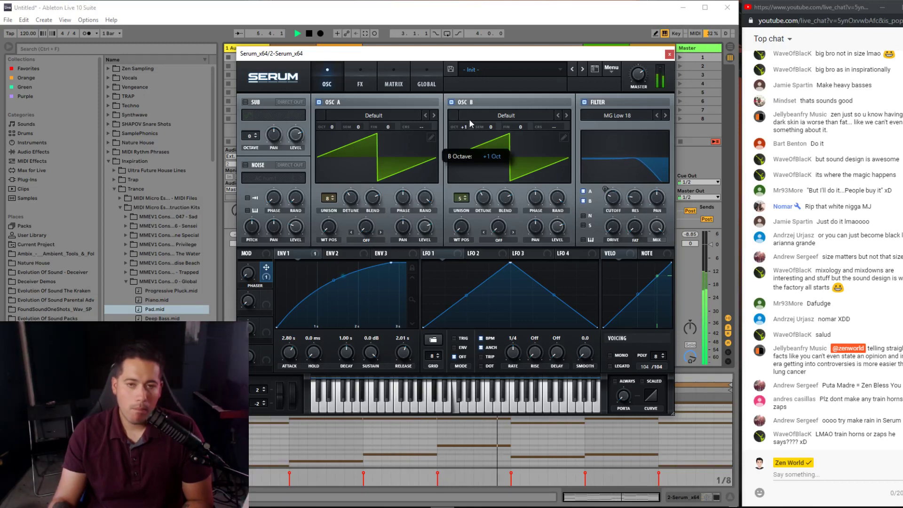
pyautogui.moveTo(470, 120); pyautogui.dragTo(466, 124)
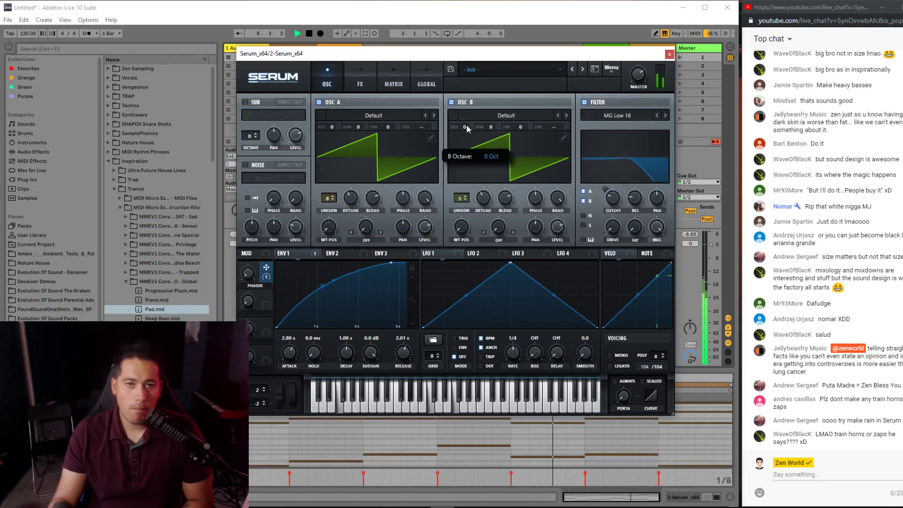
# - Enable the sub oscillator with a sawtooth wave at octave 1 and return to the effects rack
pyautogui.click(279, 115)
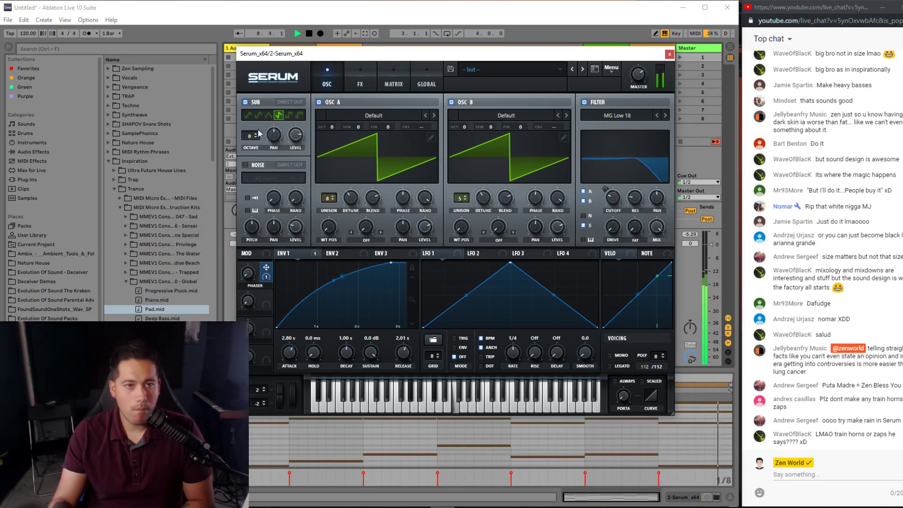
pyautogui.moveTo(258, 133); pyautogui.dragTo(265, 128)
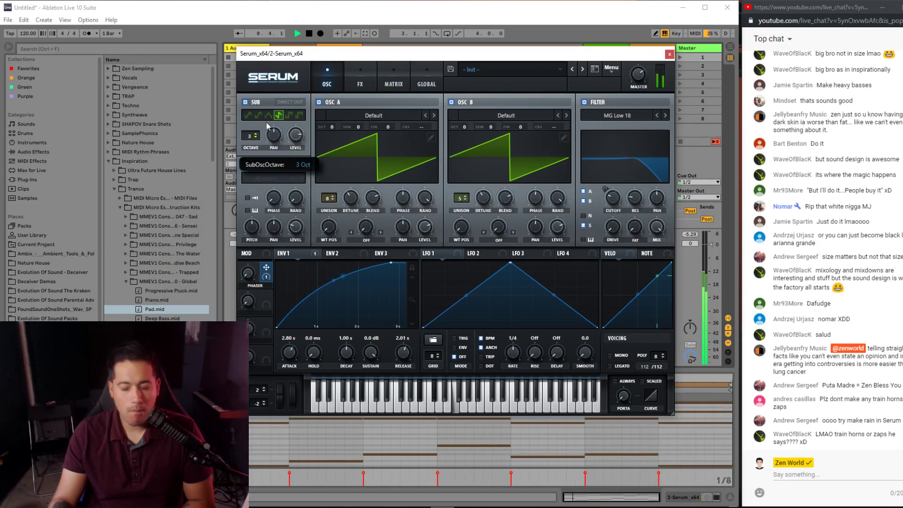
pyautogui.moveTo(263, 136); pyautogui.dragTo(262, 132)
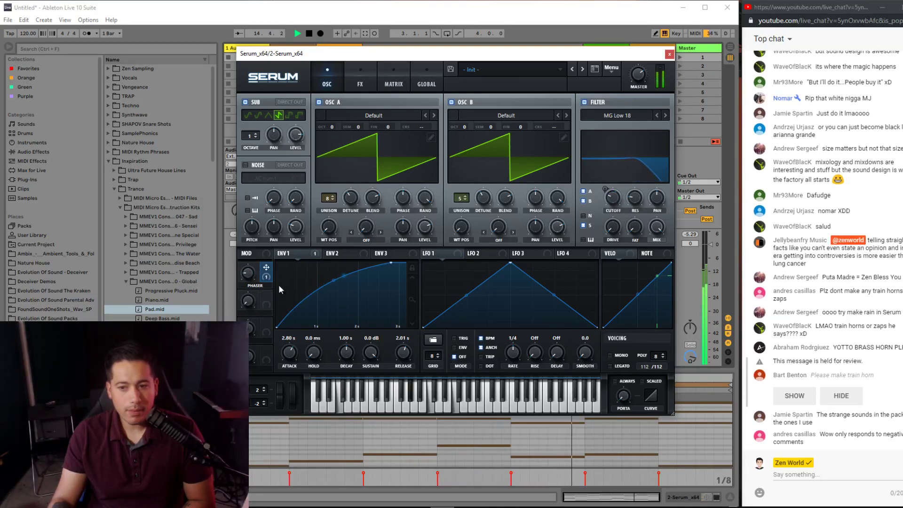
pyautogui.click(360, 81)
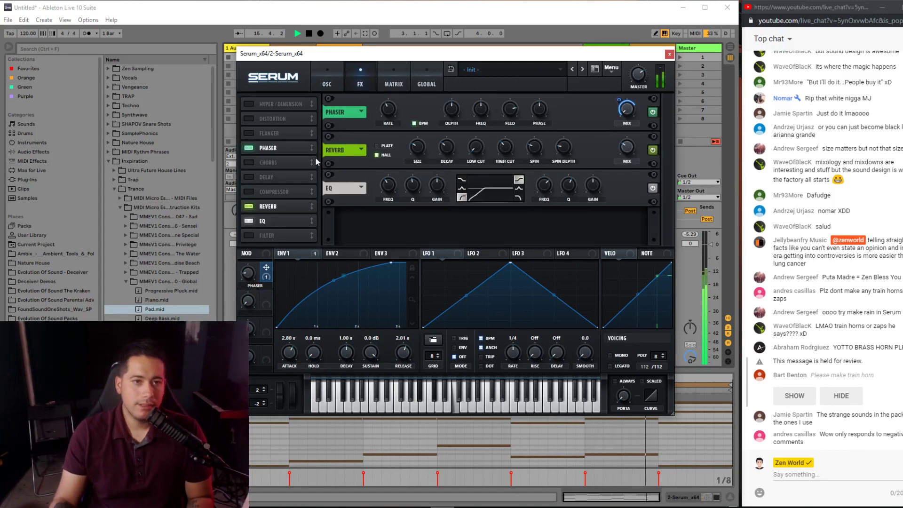
# - Enable the delay effect with left time 1/16 and right time 1/8, and adjust its filter curve
pyautogui.click(248, 176)
pyautogui.moveTo(452, 153); pyautogui.dragTo(452, 162)
pyautogui.moveTo(477, 153); pyautogui.dragTo(477, 158)
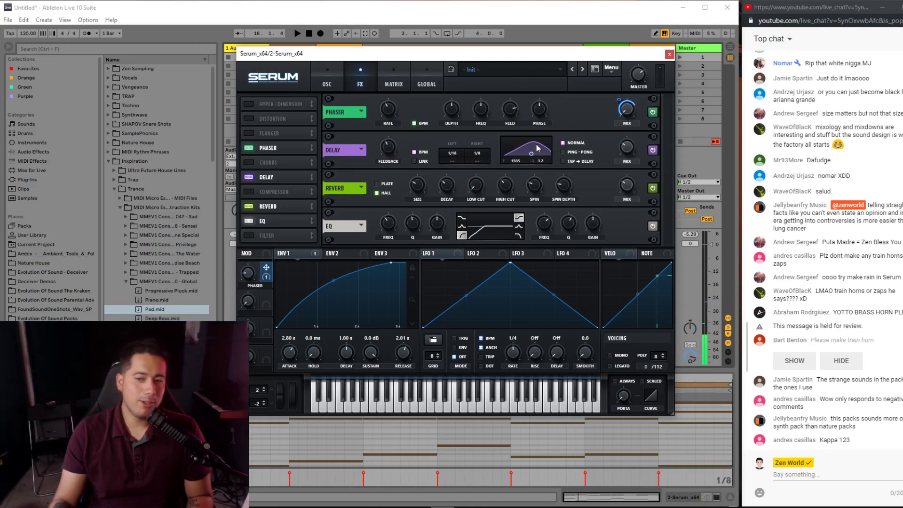
pyautogui.moveTo(530, 153); pyautogui.dragTo(530, 154)
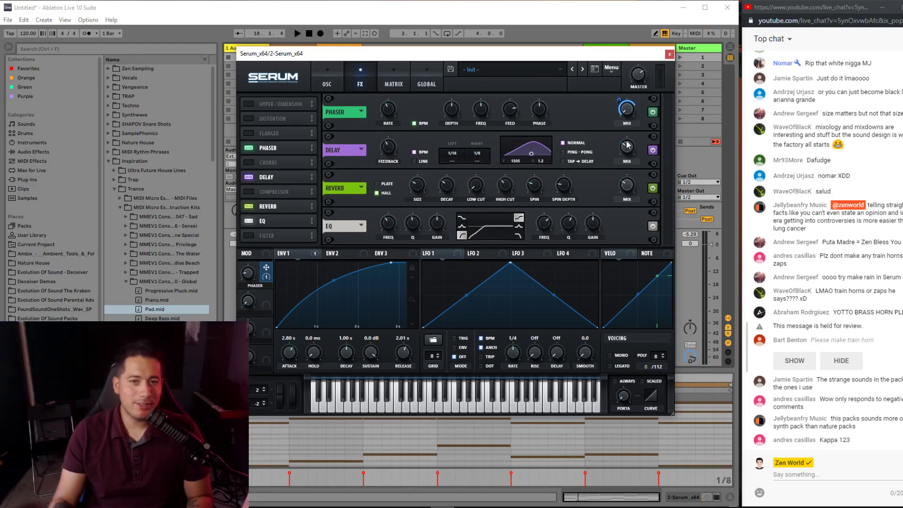
pyautogui.moveTo(620, 150)
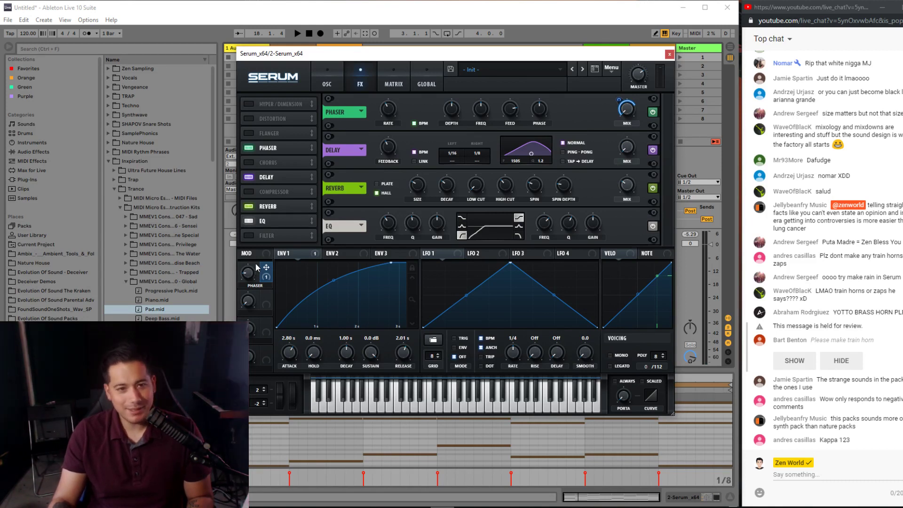
# - Play the clip to audition the pad, enable the compressor in the effects rack, and stop playback
pyautogui.moveTo(267, 271)
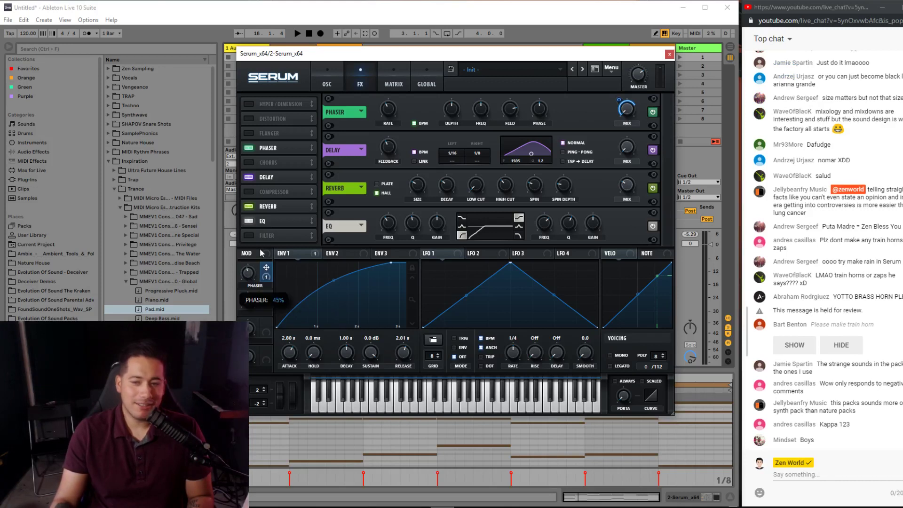
pyautogui.press('space')
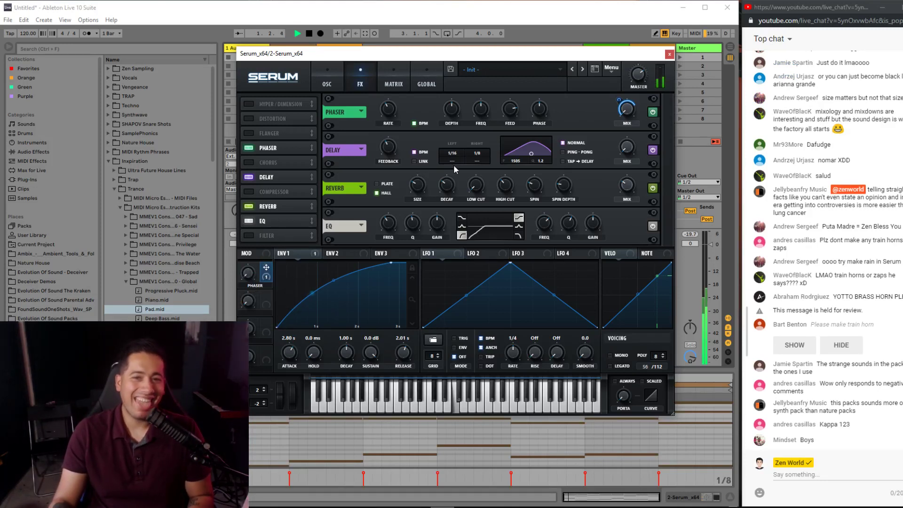
pyautogui.moveTo(619, 100)
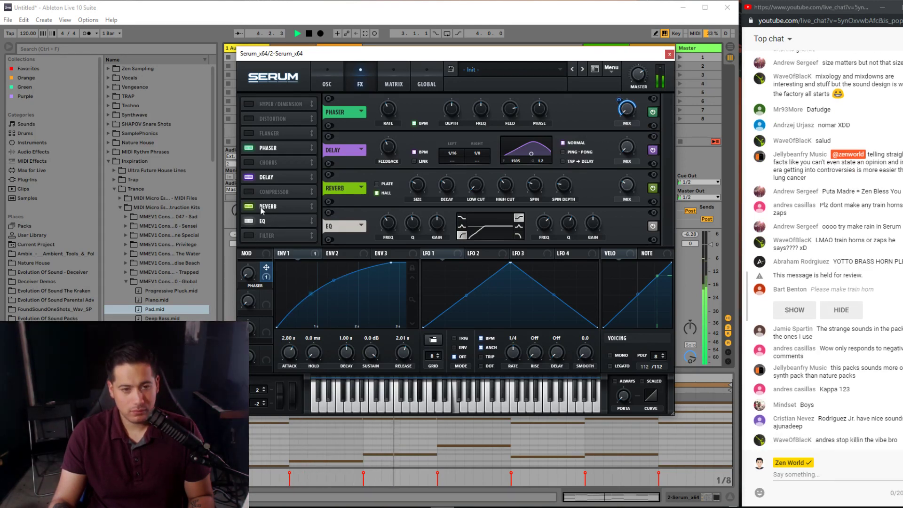
pyautogui.click(251, 191)
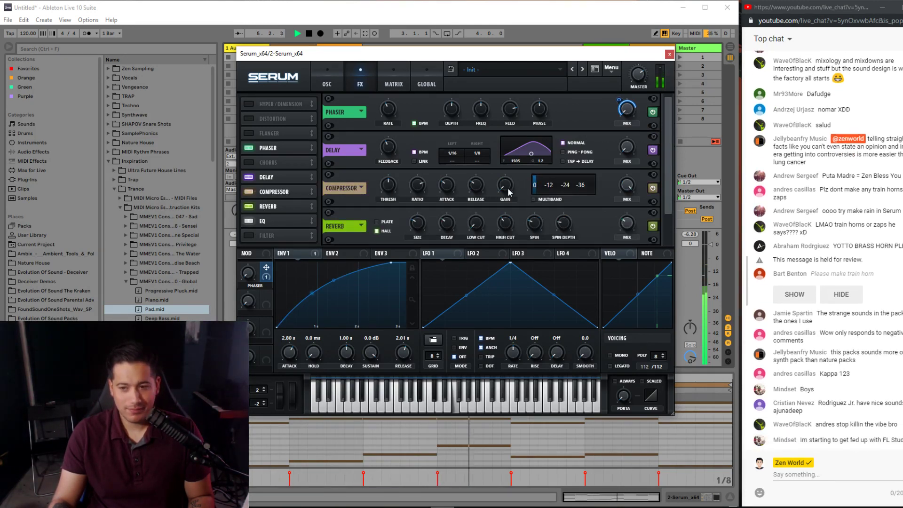
pyautogui.press('space')
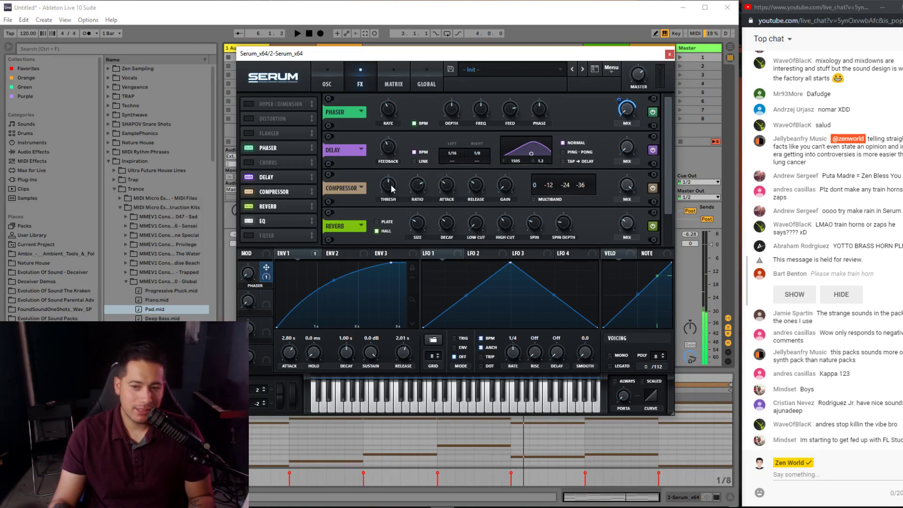
# - Check the oscillator section, return to the effects rack and play the clip again
pyautogui.click(324, 83)
pyautogui.click(353, 84)
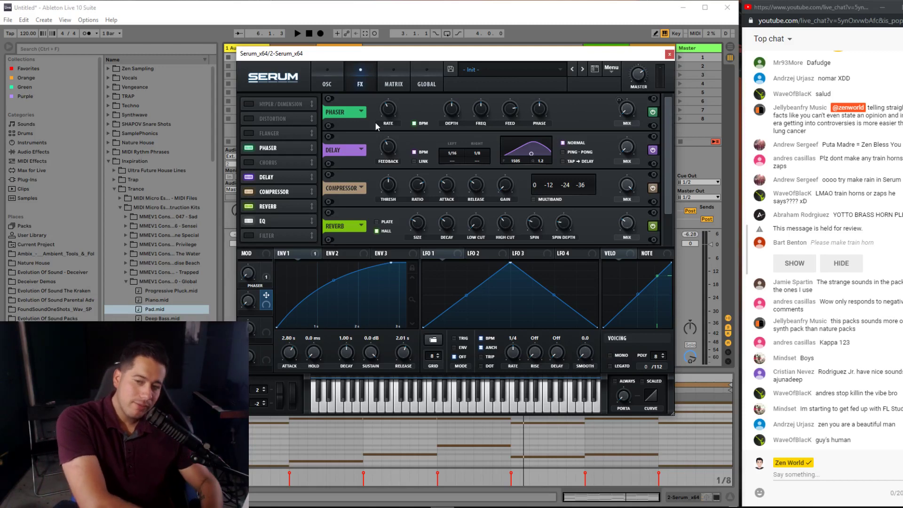
pyautogui.press('space')
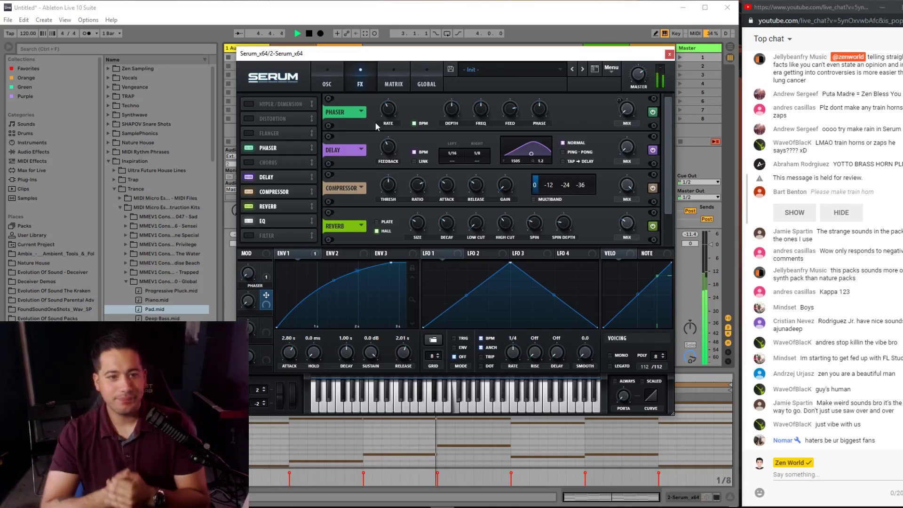
# - Enable the Tube distortion and raise its drive to 100% while the clip plays, then stop playback
pyautogui.click(252, 118)
pyautogui.press('space')
pyautogui.press('space')
pyautogui.moveTo(557, 115); pyautogui.dragTo(576, 65)
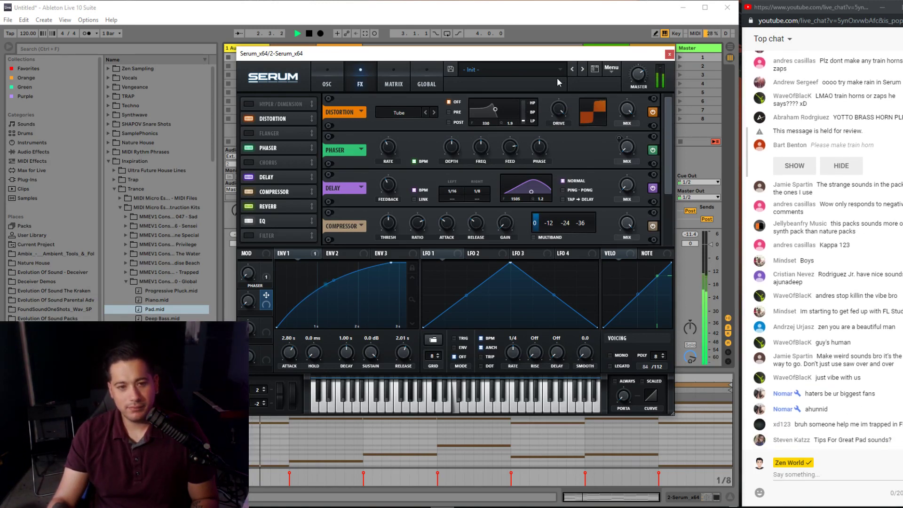
pyautogui.moveTo(556, 109); pyautogui.dragTo(552, 118)
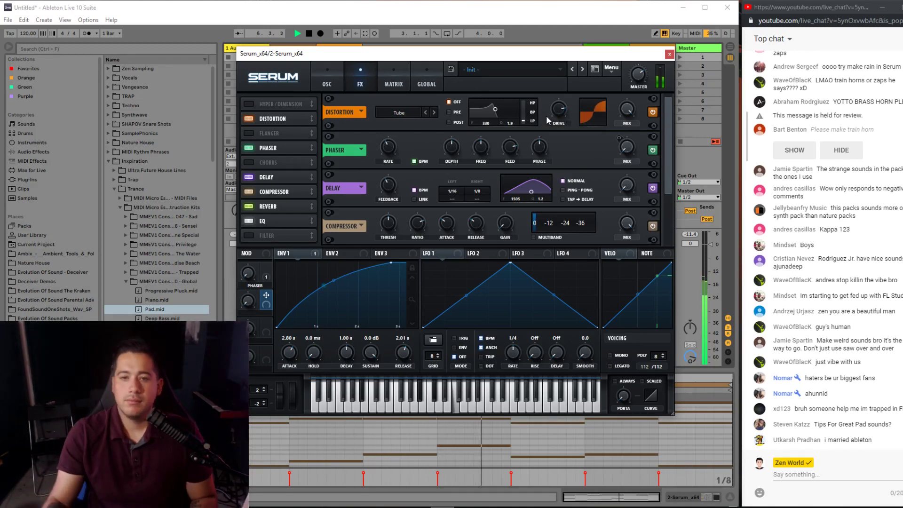
pyautogui.moveTo(549, 106); pyautogui.dragTo(566, 78)
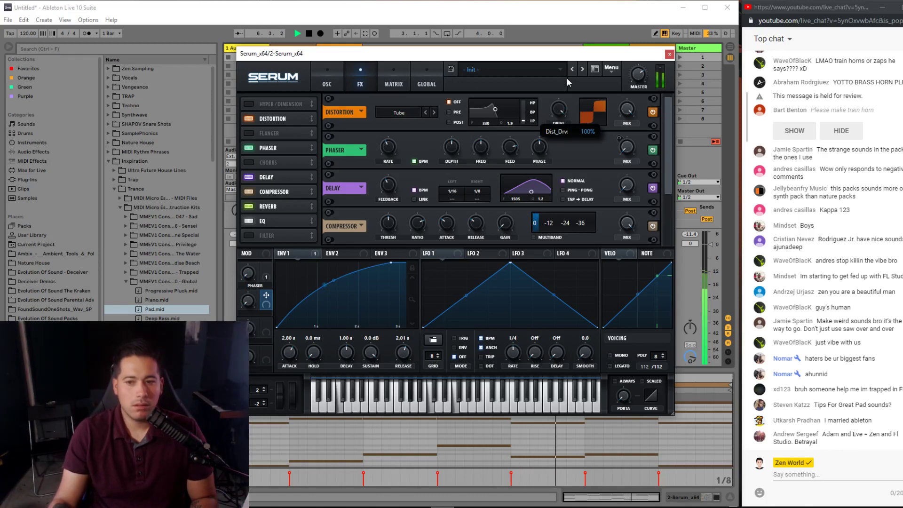
pyautogui.press('space')
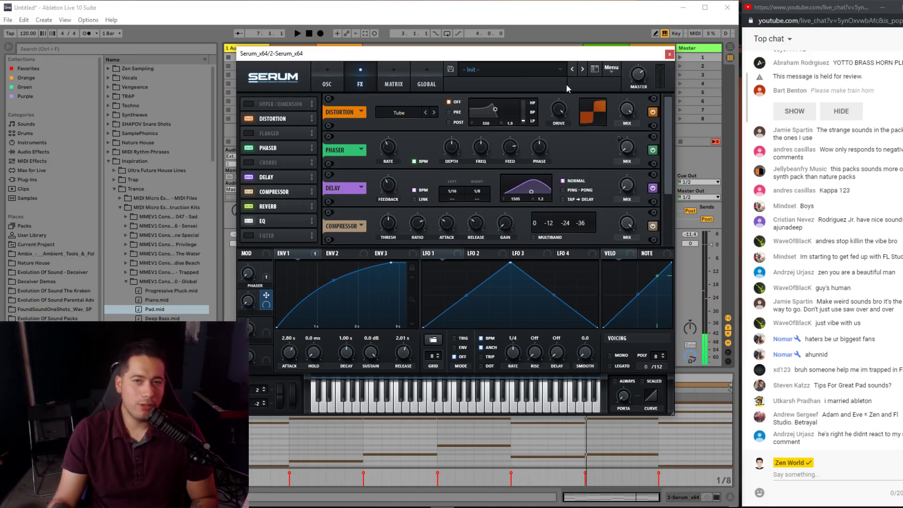
# - During playback, assign the second macro to the distortion mix and name it Distortion
pyautogui.moveTo(559, 111); pyautogui.dragTo(549, 134)
pyautogui.press('space')
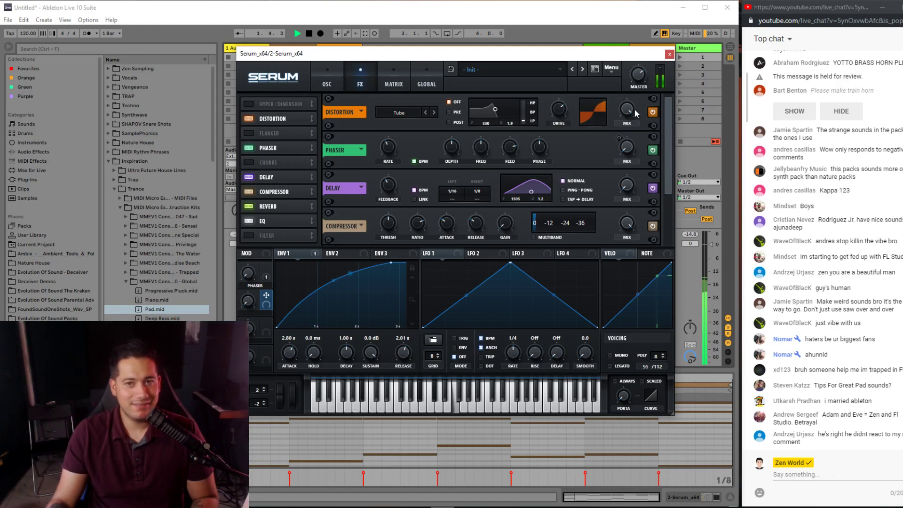
pyautogui.moveTo(630, 111); pyautogui.dragTo(629, 111)
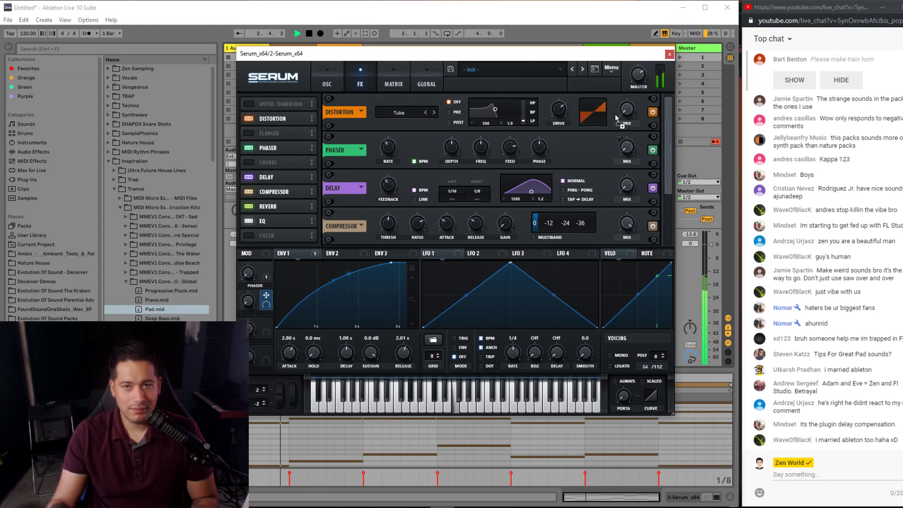
pyautogui.doubleClick(257, 314)
pyautogui.write('Distortion')
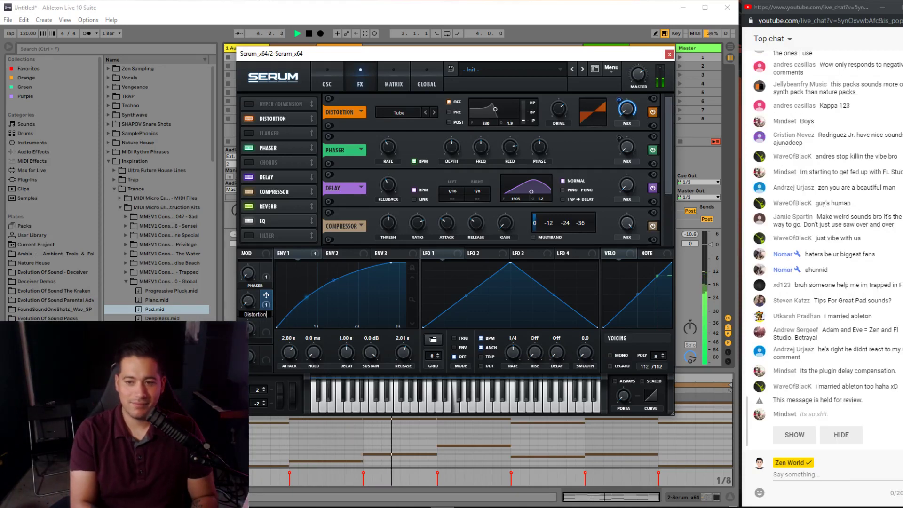
pyautogui.press('Return')
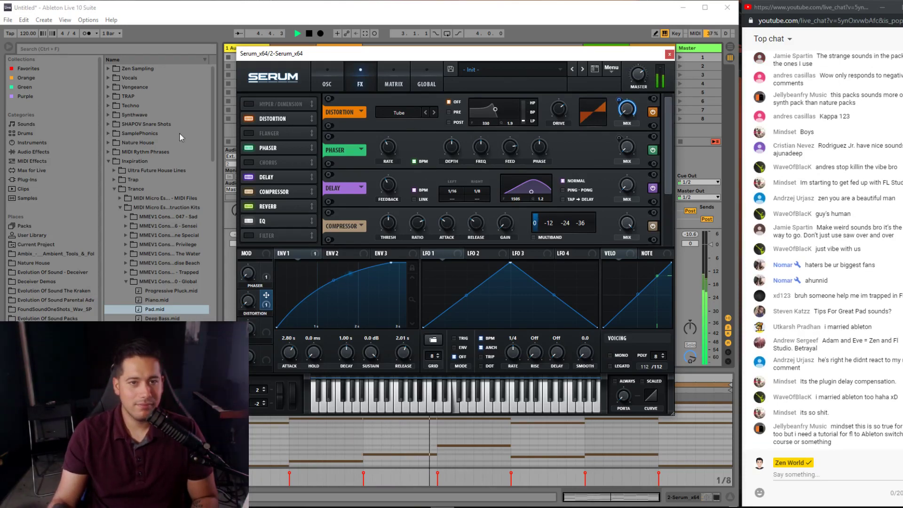
# - Audition the pad with the sub oscillator switched off and back on
pyautogui.click(327, 80)
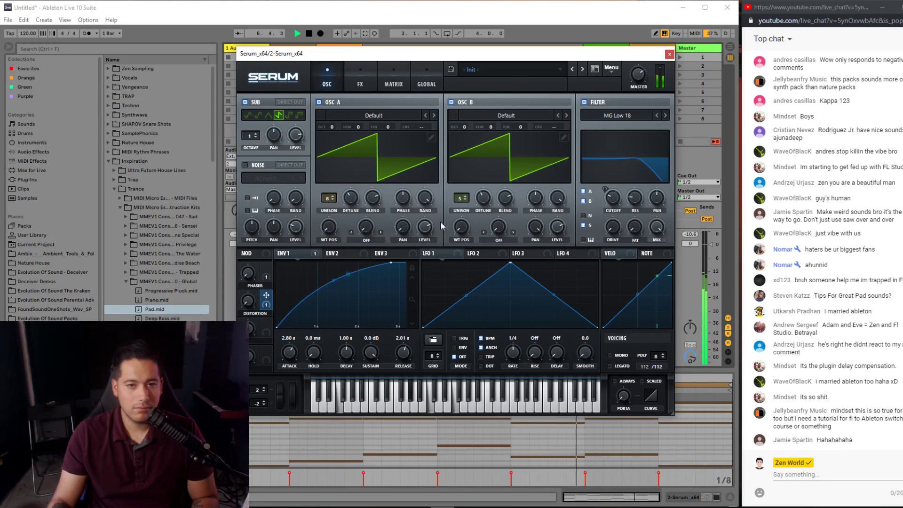
pyautogui.click(245, 102)
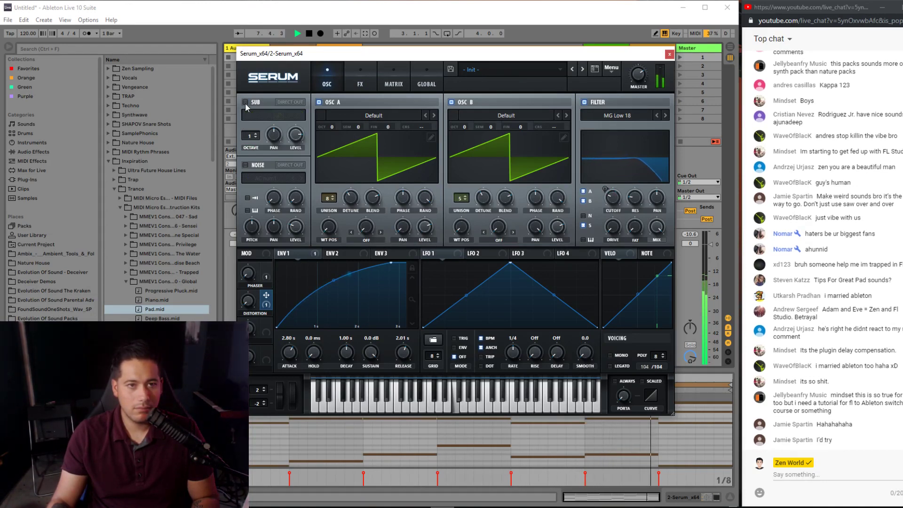
pyautogui.click(245, 102)
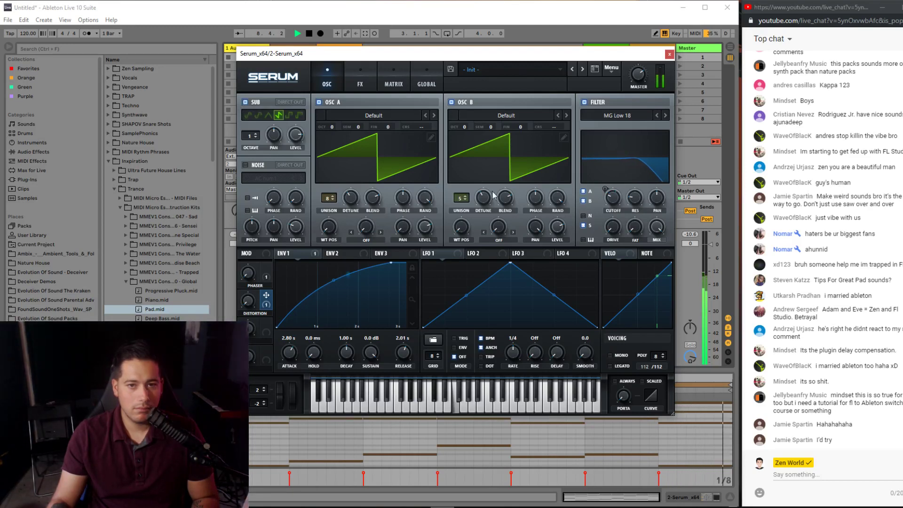
pyautogui.moveTo(487, 197); pyautogui.dragTo(462, 214)
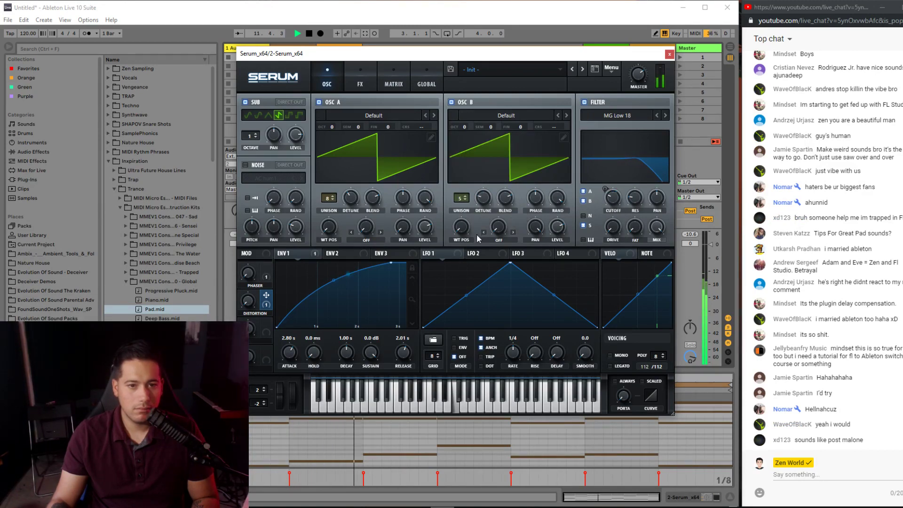
pyautogui.press('space')
# - Load Pad.mid from the Flashback construction kit into the Serum track's first clip slot and enlarge the note editor
pyautogui.moveTo(333, 53); pyautogui.dragTo(459, 73)
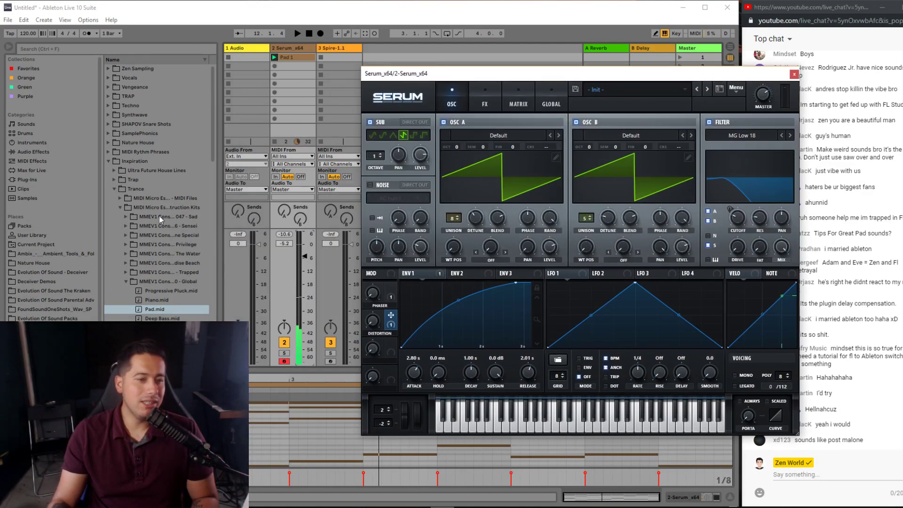
pyautogui.click(124, 282)
pyautogui.click(126, 302)
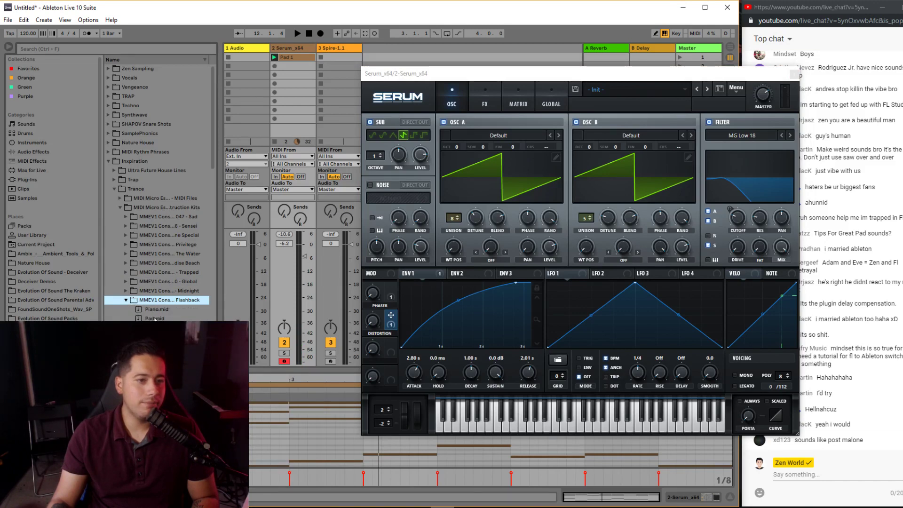
pyautogui.moveTo(155, 319); pyautogui.dragTo(284, 58)
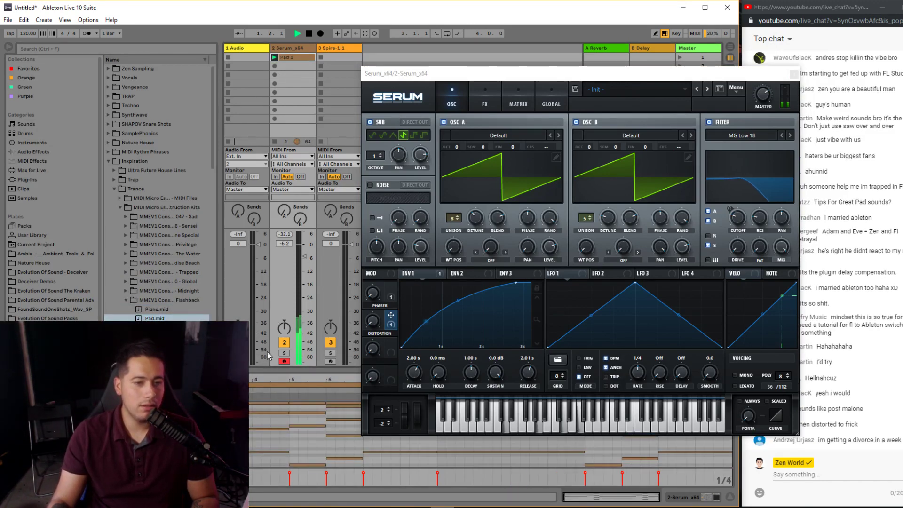
pyautogui.moveTo(276, 368); pyautogui.dragTo(322, 172)
# - Set envelope 1 to 2.16 s decay and -4.0 dB sustain, and the sub oscillator to octave 0 at 61% level
pyautogui.moveTo(481, 371)
pyautogui.mouseDown()
pyautogui.moveTo(478, 386)
pyautogui.moveTo(473, 359)
pyautogui.mouseUp()
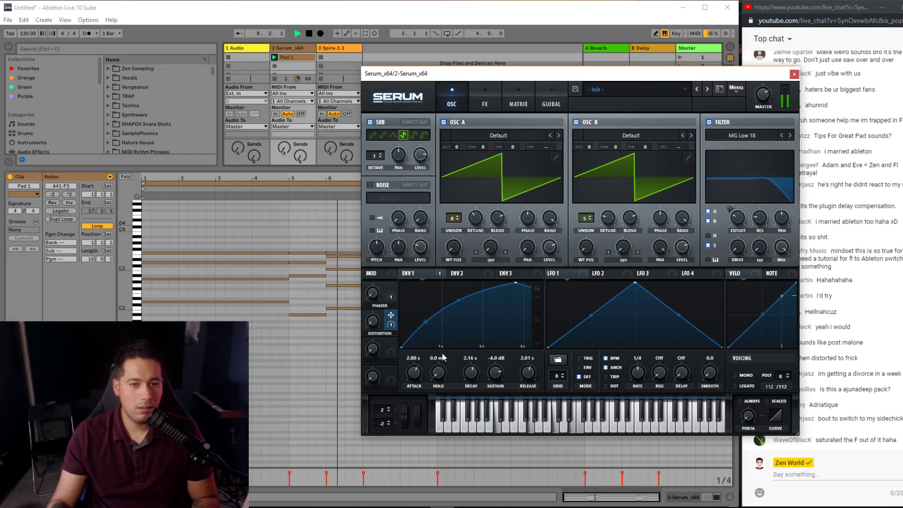
pyautogui.moveTo(454, 78)
pyautogui.mouseDown()
pyautogui.moveTo(562, 97)
pyautogui.moveTo(448, 89)
pyautogui.mouseUp()
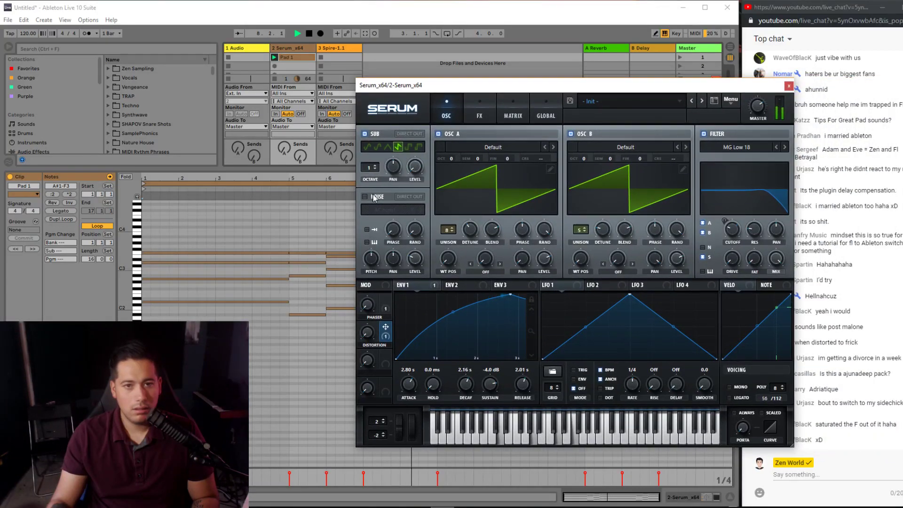
pyautogui.click(375, 169)
pyautogui.moveTo(416, 178); pyautogui.dragTo(425, 170)
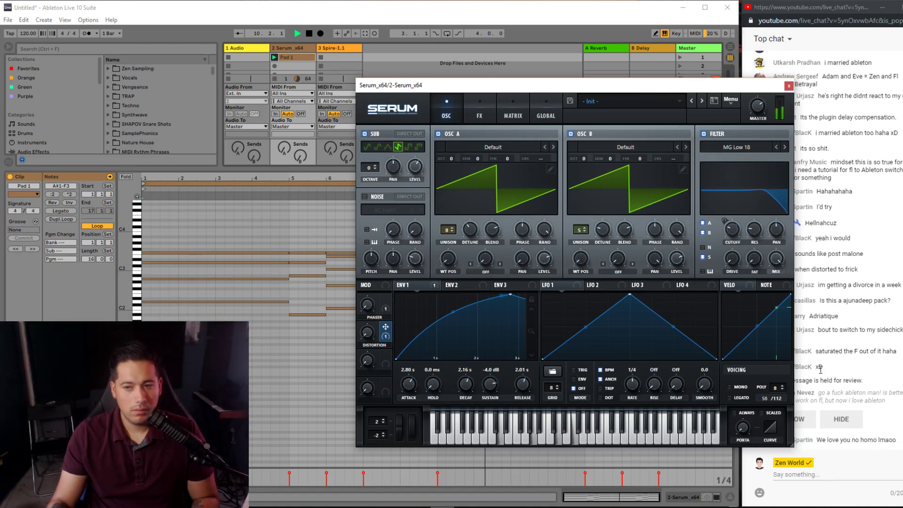
pyautogui.moveTo(586, 91); pyautogui.dragTo(448, 77)
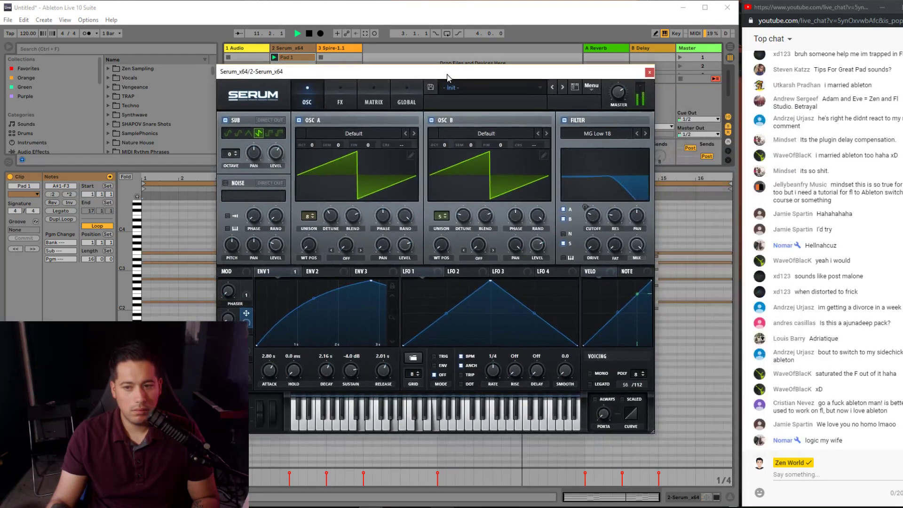
pyautogui.moveTo(607, 225)
pyautogui.mouseDown()
pyautogui.moveTo(652, 148)
pyautogui.moveTo(618, 210)
pyautogui.moveTo(622, 196)
pyautogui.moveTo(593, 231)
pyautogui.mouseUp()
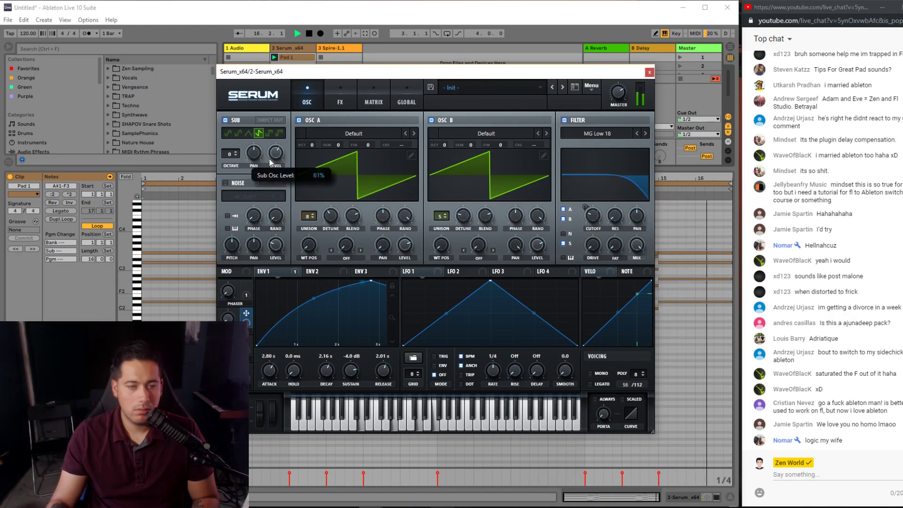
pyautogui.press('space')
# - Enable the chorus effect and assign the third macro to its mix under the name Chorus
pyautogui.click(346, 99)
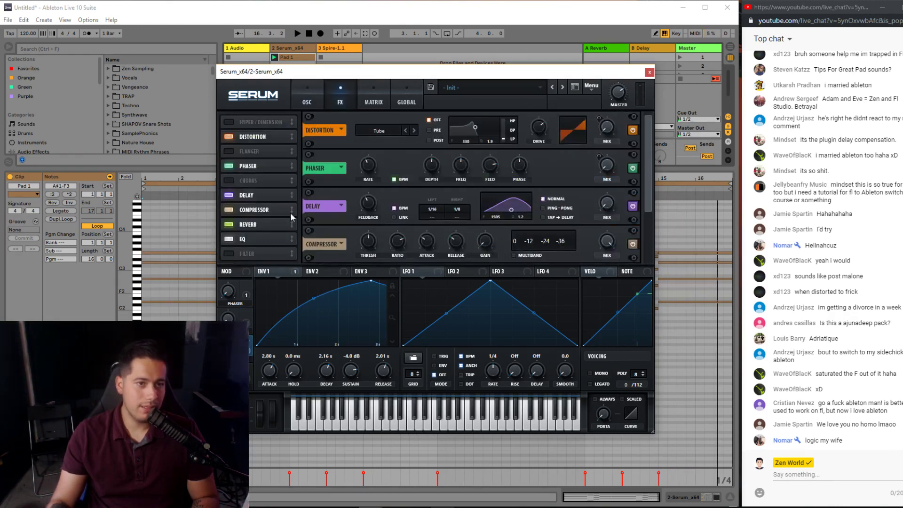
pyautogui.click(230, 180)
pyautogui.scroll(-3, 423, 188)
pyautogui.press('space')
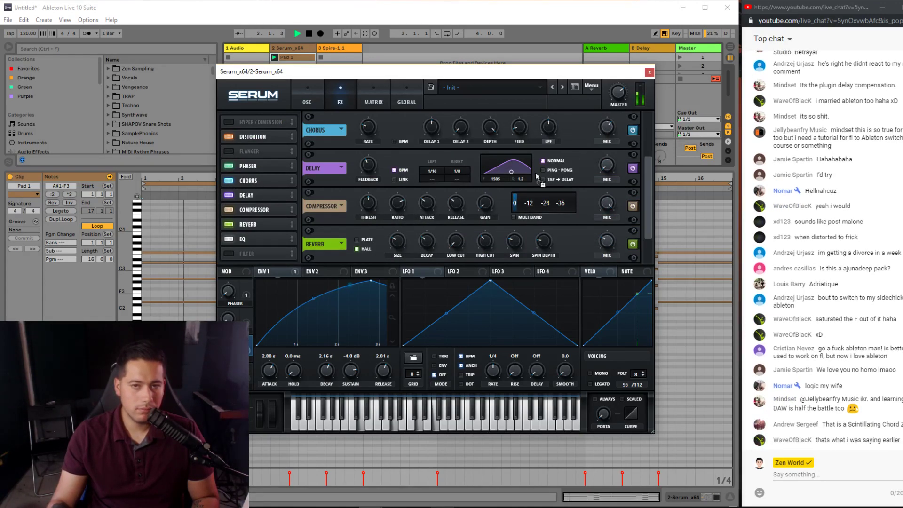
pyautogui.moveTo(602, 131)
pyautogui.mouseDown()
pyautogui.moveTo(588, 136)
pyautogui.moveTo(600, 122)
pyautogui.mouseUp()
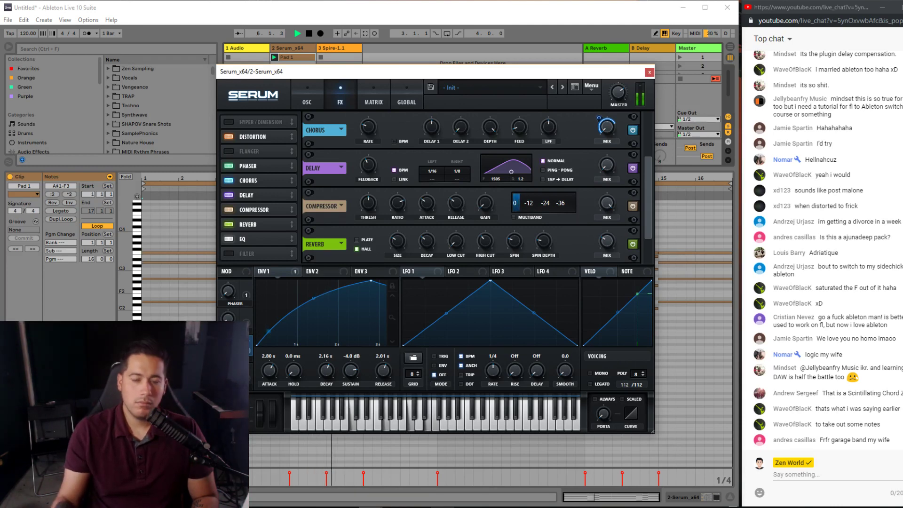
# - Replace the Serum track's clip with Pad.mid from The Night construction kit and play it
pyautogui.moveTo(105, 167); pyautogui.dragTo(117, 354)
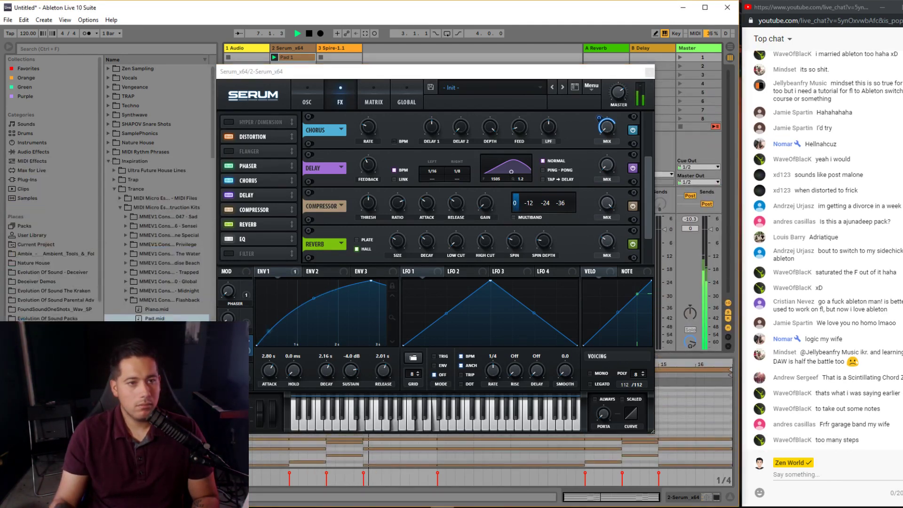
pyautogui.scroll(-4, 148, 287)
pyautogui.click(125, 296)
pyautogui.press('space')
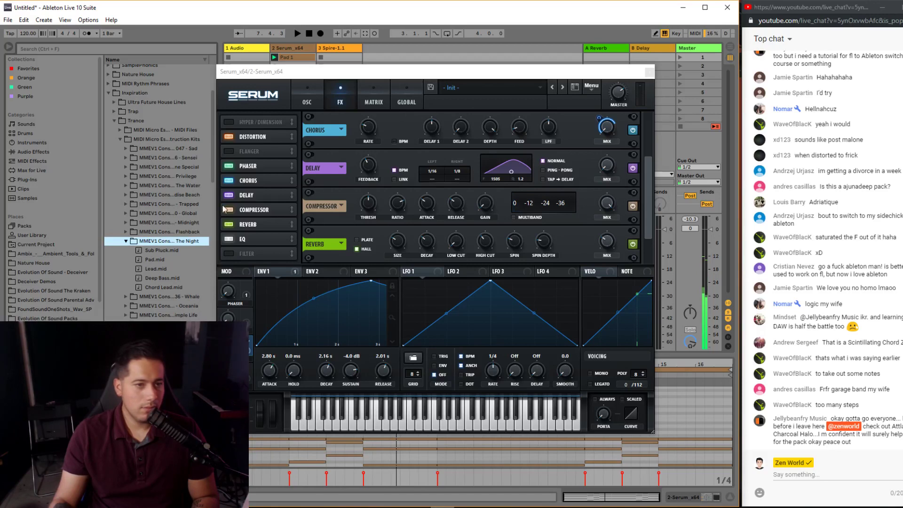
pyautogui.moveTo(301, 72); pyautogui.dragTo(380, 77)
pyautogui.click(155, 259)
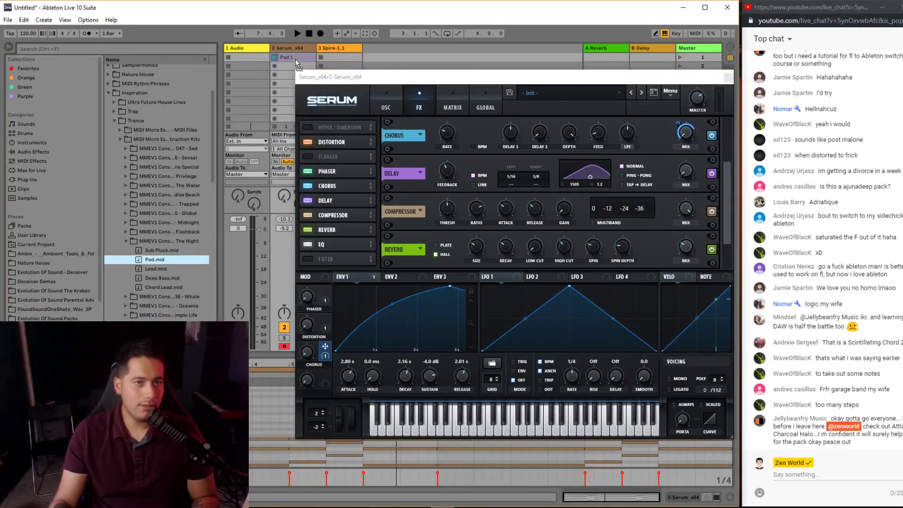
pyautogui.moveTo(295, 58); pyautogui.dragTo(296, 59)
pyautogui.click(274, 57)
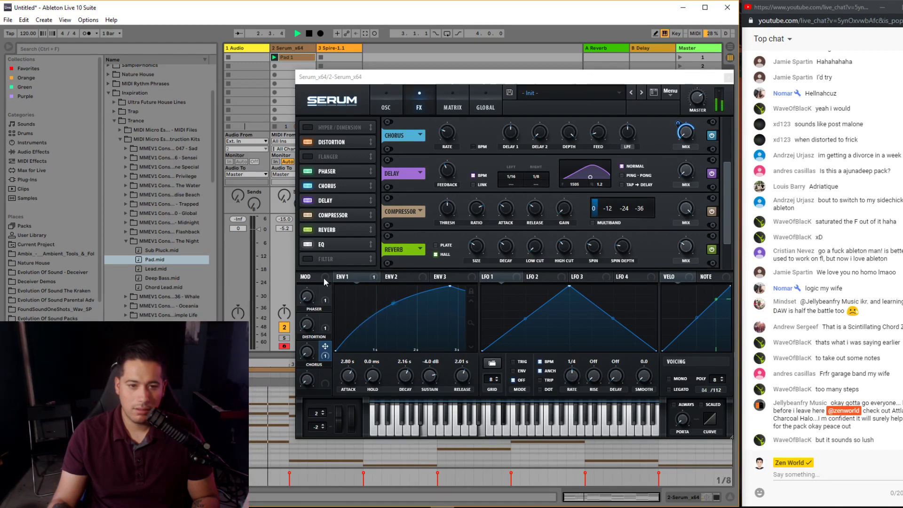
# - Replace the Serum track's clip with Pad.mid from the Whale construction kit and enlarge the note editor
pyautogui.scroll(-3, 189, 250)
pyautogui.doubleClick(136, 266)
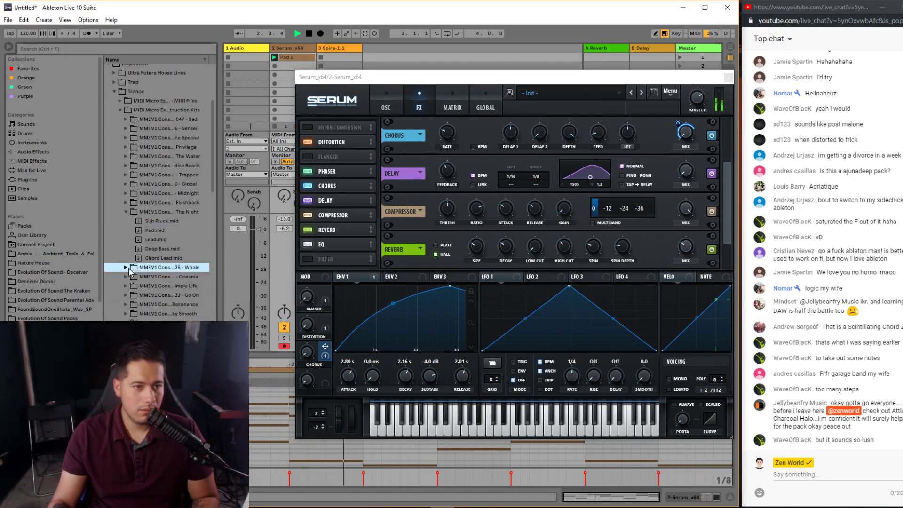
pyautogui.moveTo(155, 252); pyautogui.dragTo(301, 65)
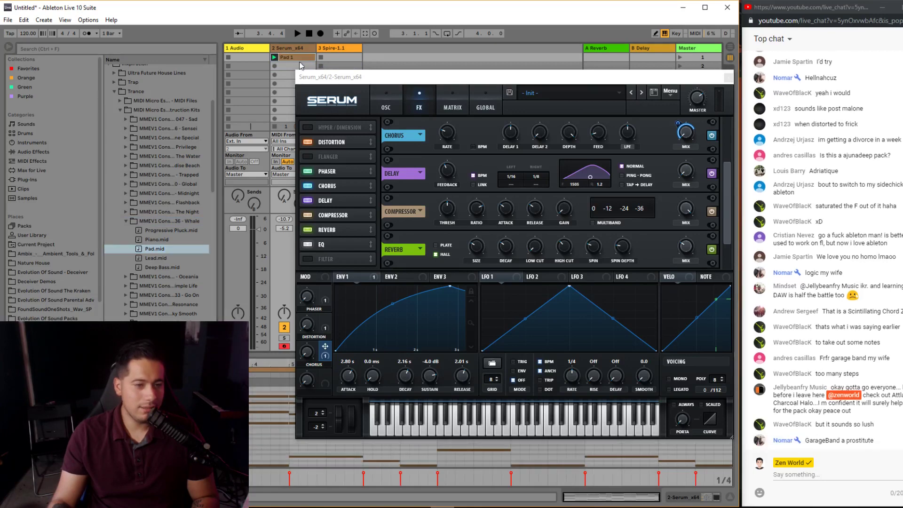
pyautogui.moveTo(277, 356); pyautogui.dragTo(278, 201)
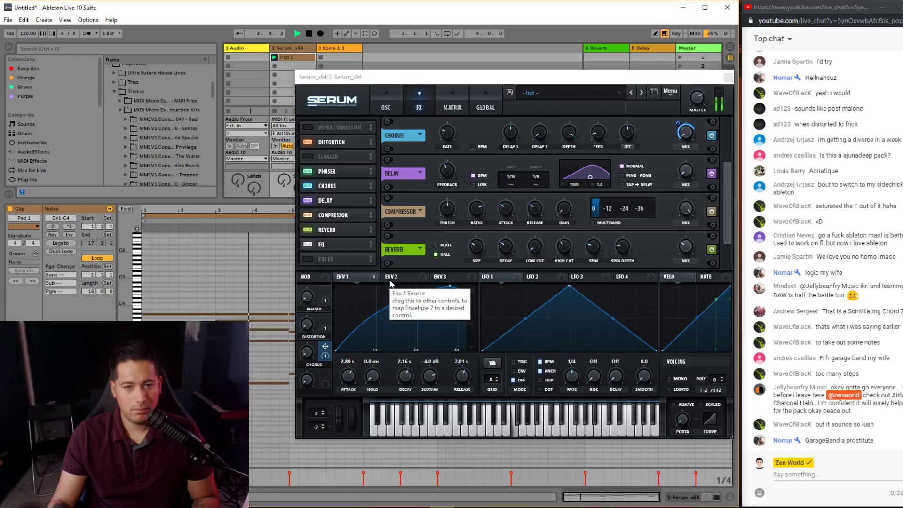
# - Switch off the sub oscillator and set envelope 1 to 2.51 s attack, -4.8 dB sustain and 1.72 s release
pyautogui.click(396, 99)
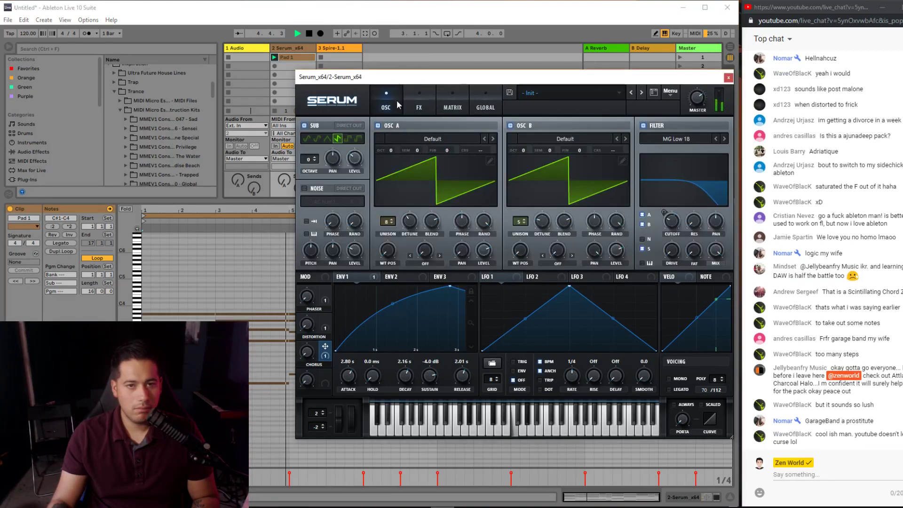
pyautogui.moveTo(417, 80); pyautogui.dragTo(356, 88)
pyautogui.moveTo(400, 379); pyautogui.dragTo(398, 387)
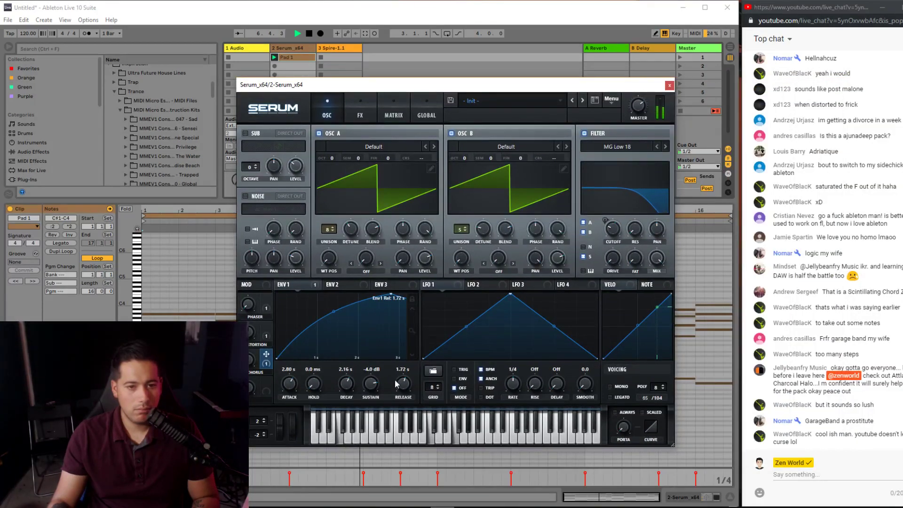
pyautogui.moveTo(290, 381); pyautogui.dragTo(289, 383)
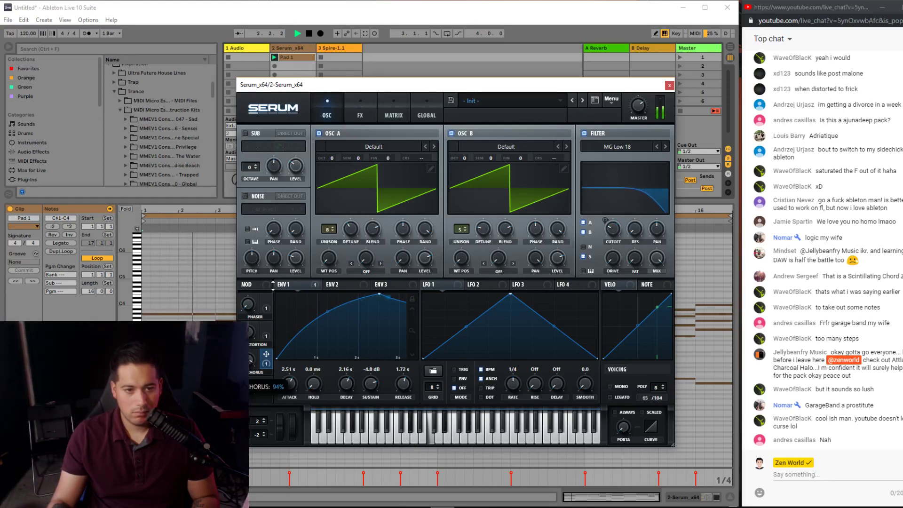
# - Adjust the Distortion macro and raise the synth's polyphony to 32 voices, ending playback after listening
pyautogui.moveTo(252, 326)
pyautogui.moveTo(252, 326); pyautogui.dragTo(286, 254)
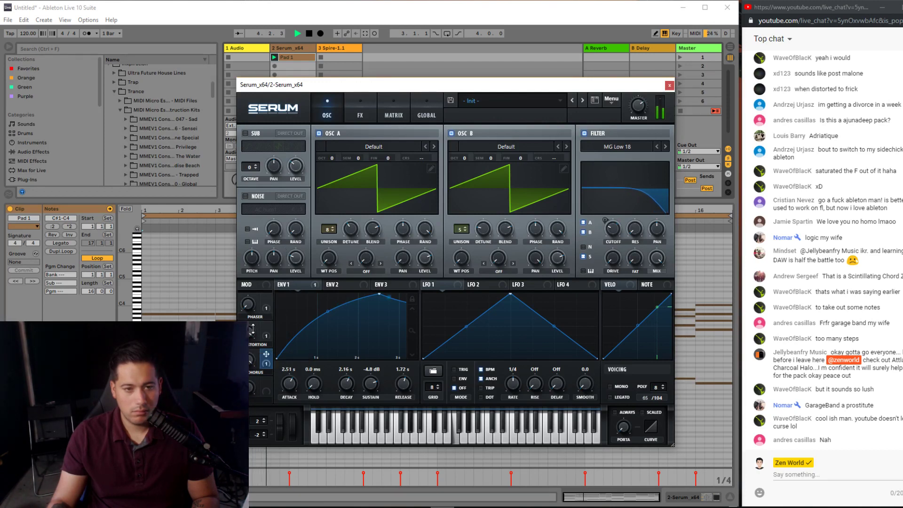
pyautogui.moveTo(252, 359)
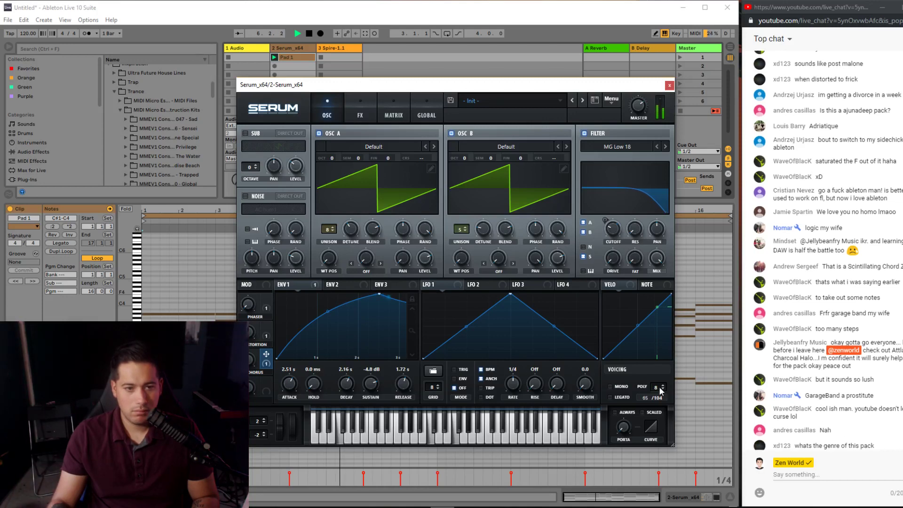
pyautogui.moveTo(658, 386); pyautogui.dragTo(684, 350)
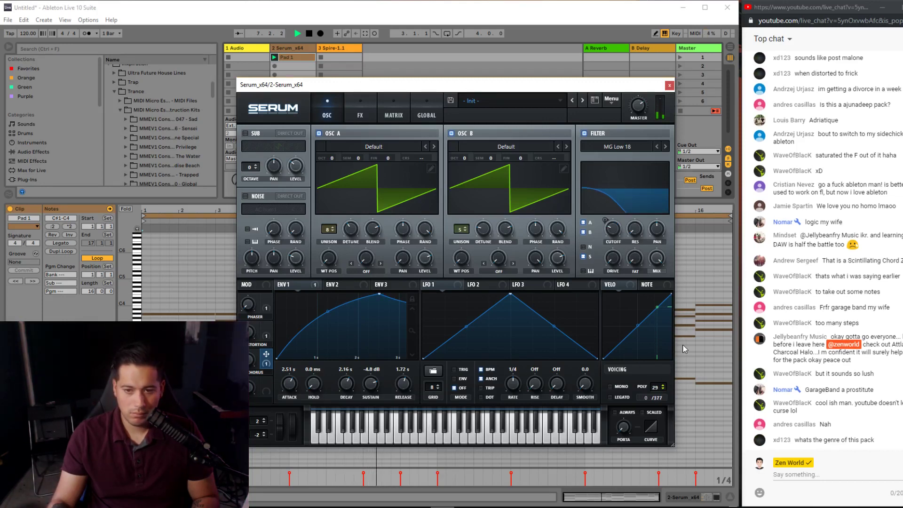
pyautogui.press('space')
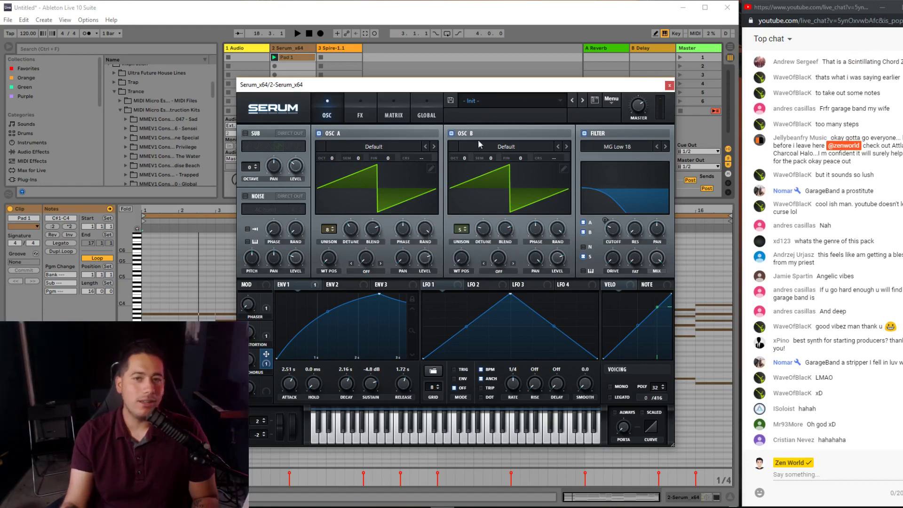
# - Close the synth window, move all the pad clip's notes up two octaves and raise the bass notes one more octave
pyautogui.click(668, 86)
pyautogui.press('space')
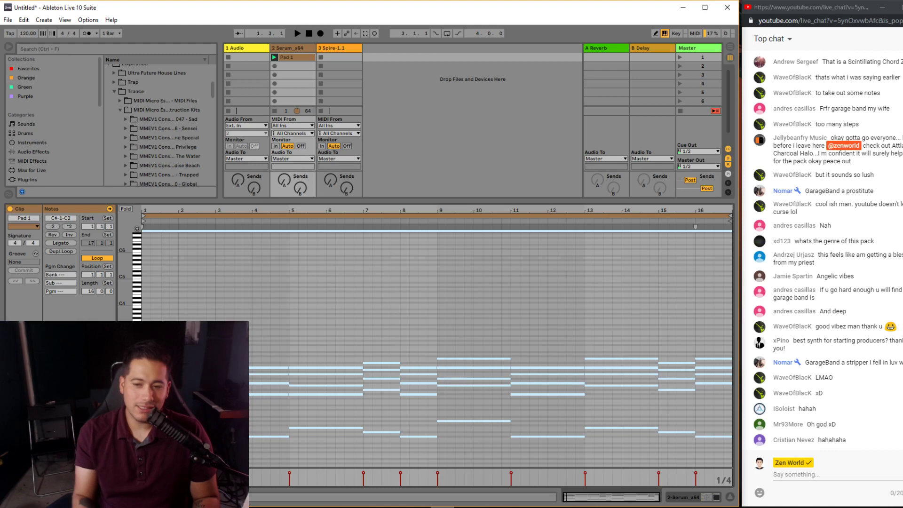
pyautogui.hotkey('shift', 'Up')
pyautogui.hotkey('shift', 'Up')
pyautogui.moveTo(226, 414); pyautogui.dragTo(650, 351)
pyautogui.hotkey('shift', 'Up')
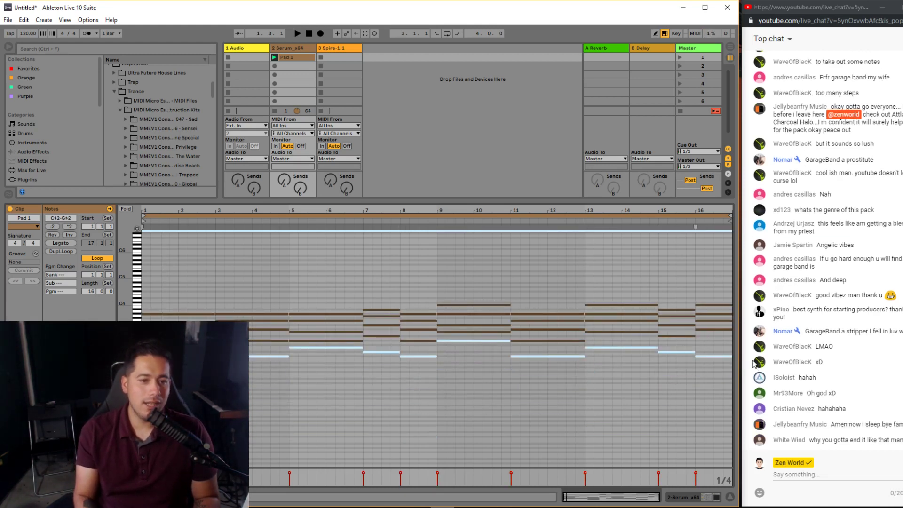
# - Listen to the pad clip, end playback and undo the last octave raise of the bass notes
pyautogui.press('space')
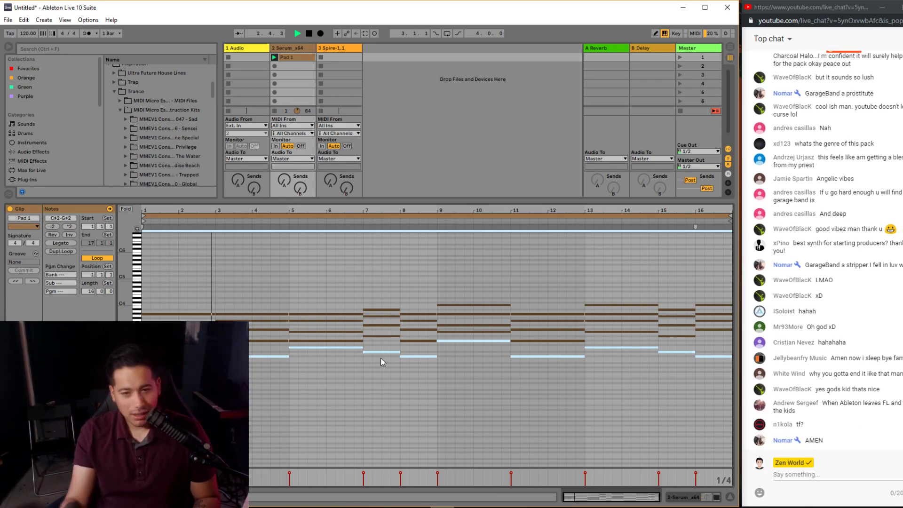
pyautogui.press('space')
pyautogui.hotkey('ctrl', 'z')
pyautogui.hotkey('ctrl', 'z')
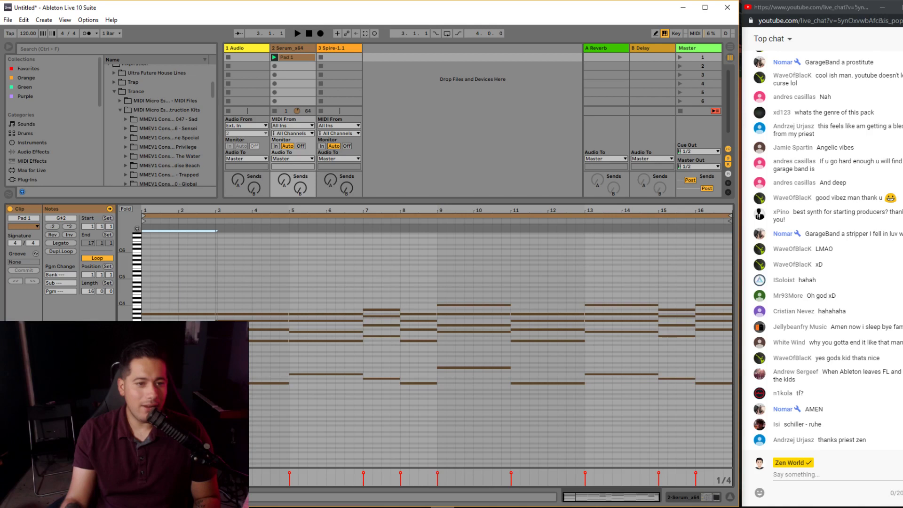
# - Raise the top note of each chord in the pad clip by one octave and play the clip
pyautogui.hotkey('ctrl', 'z')
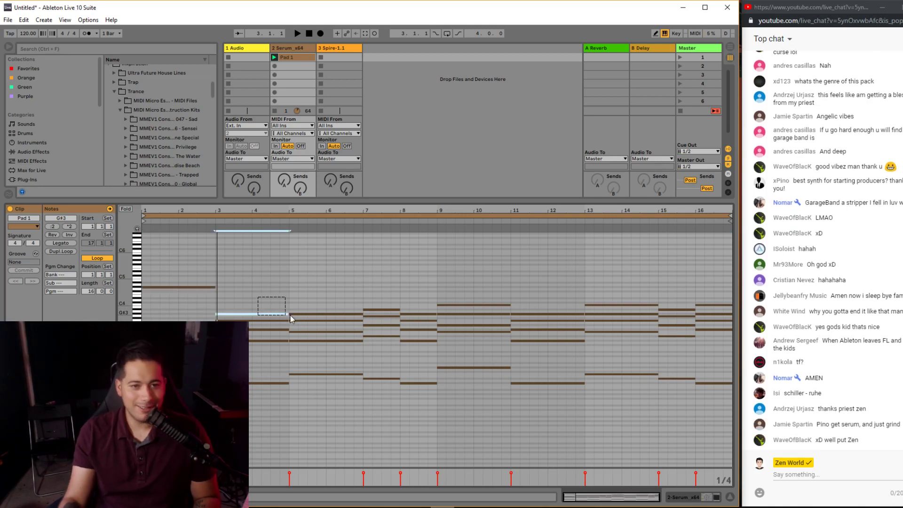
pyautogui.hotkey('ctrl', 'z')
pyautogui.hotkey('ctrl', 'z')
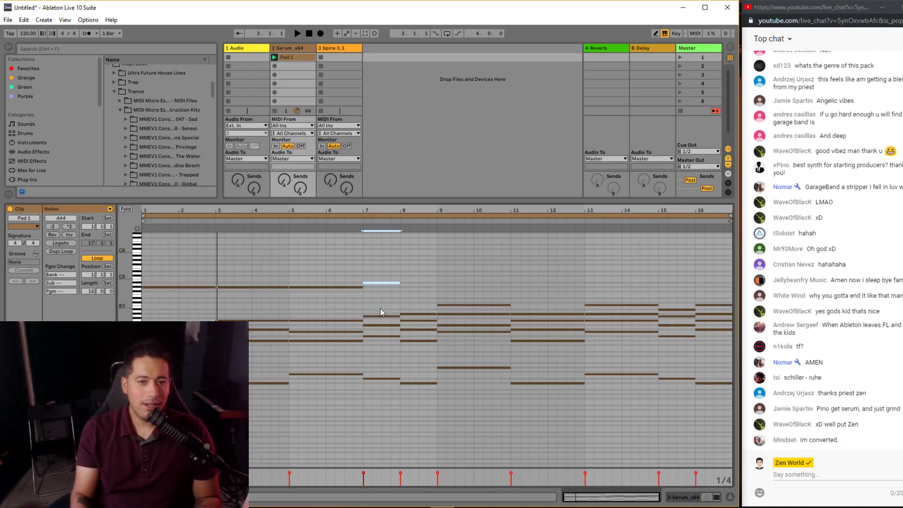
pyautogui.hotkey('ctrl', 'z')
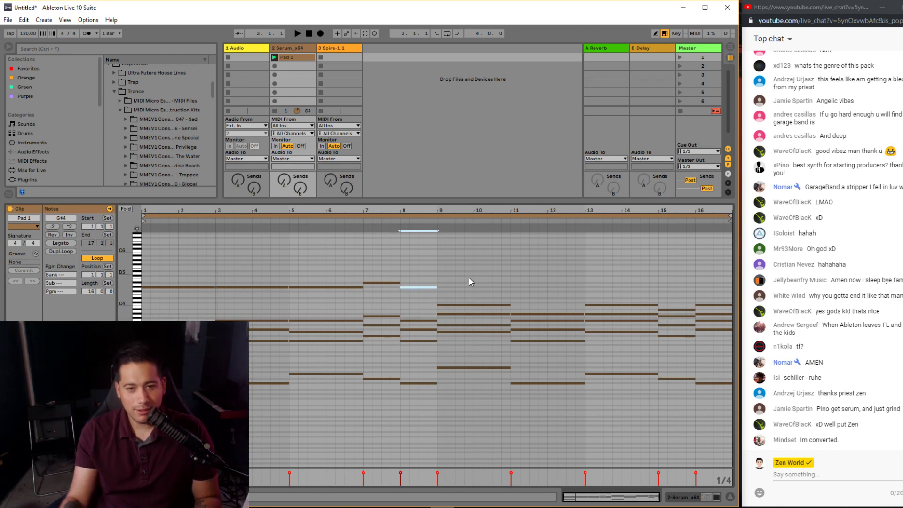
pyautogui.hotkey('ctrl', 'z')
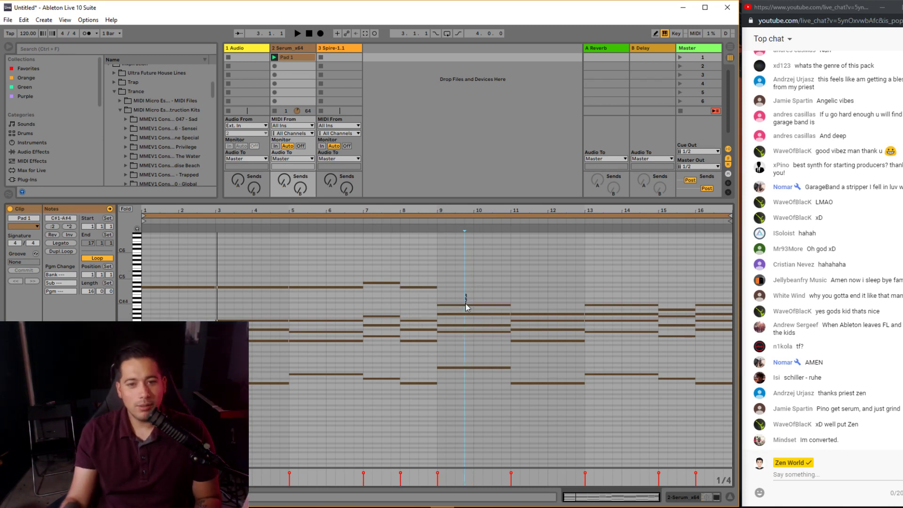
pyautogui.hotkey('ctrl', 'z')
pyautogui.hotkey('ctrl', 'z')
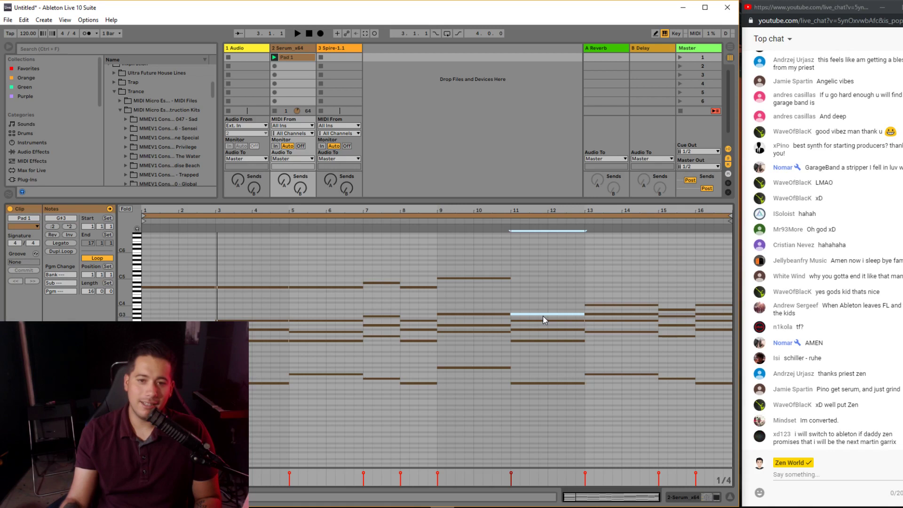
pyautogui.hotkey('ctrl', 'z')
pyautogui.hotkey('ctrl', 'z')
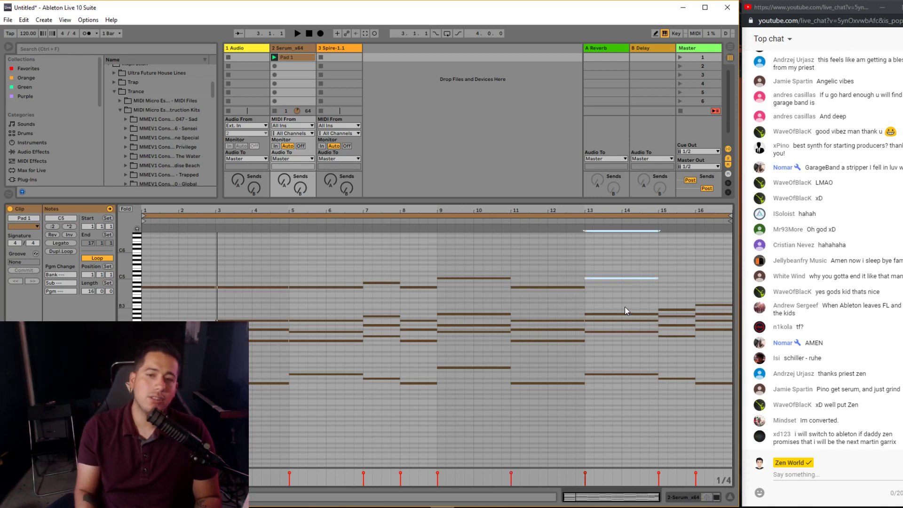
pyautogui.click(683, 310)
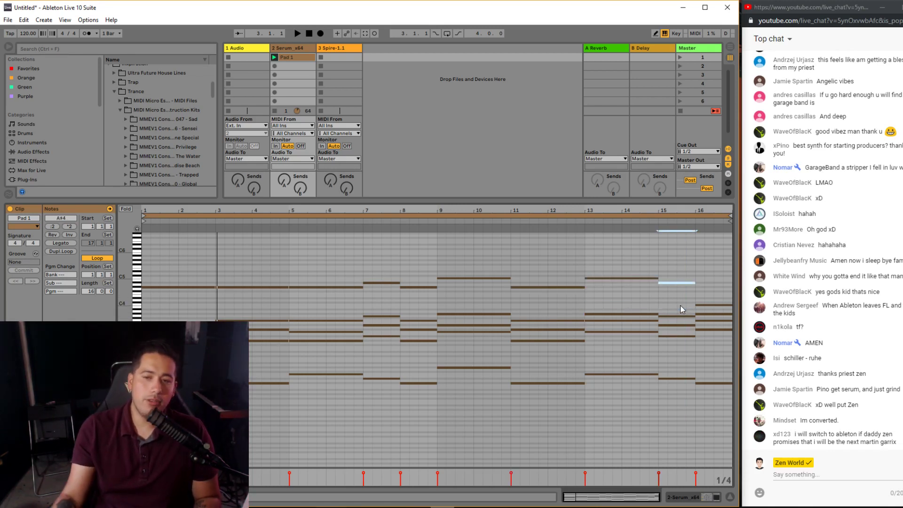
pyautogui.hotkey('ctrl', 'z')
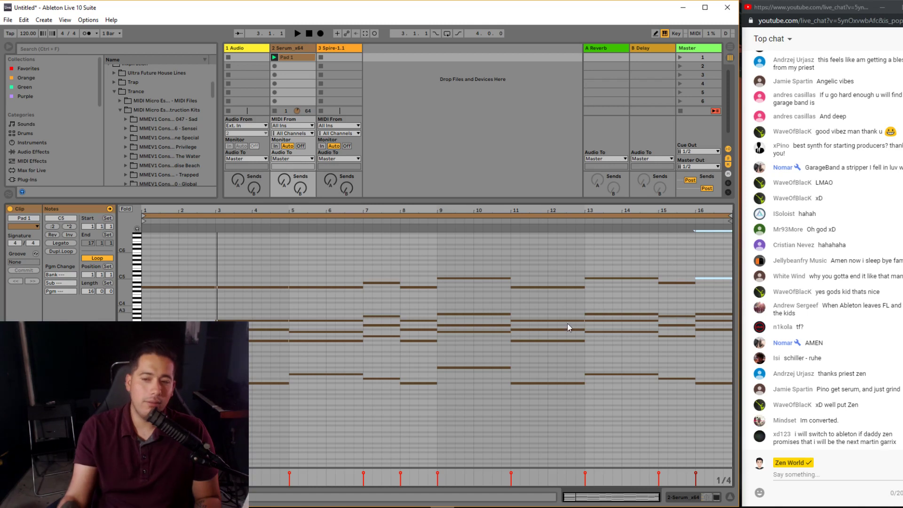
pyautogui.press('space')
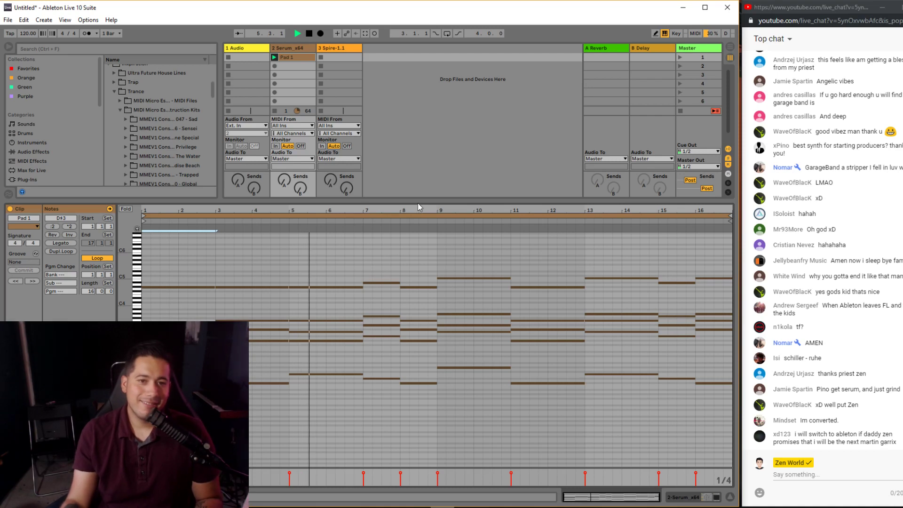
# - Reopen the Serum synth window during playback and rename Macro 4 as Cutoff
pyautogui.doubleClick(294, 48)
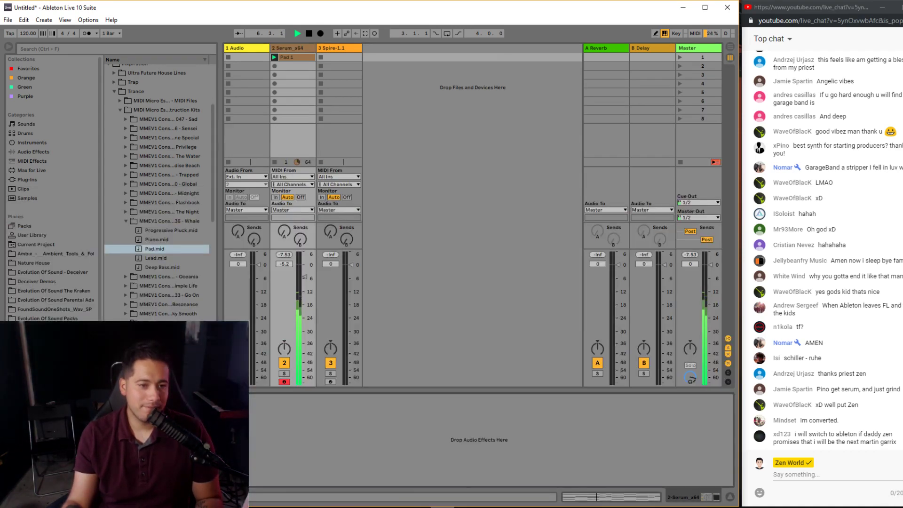
pyautogui.hotkey('ctrl', 'alt', 'p')
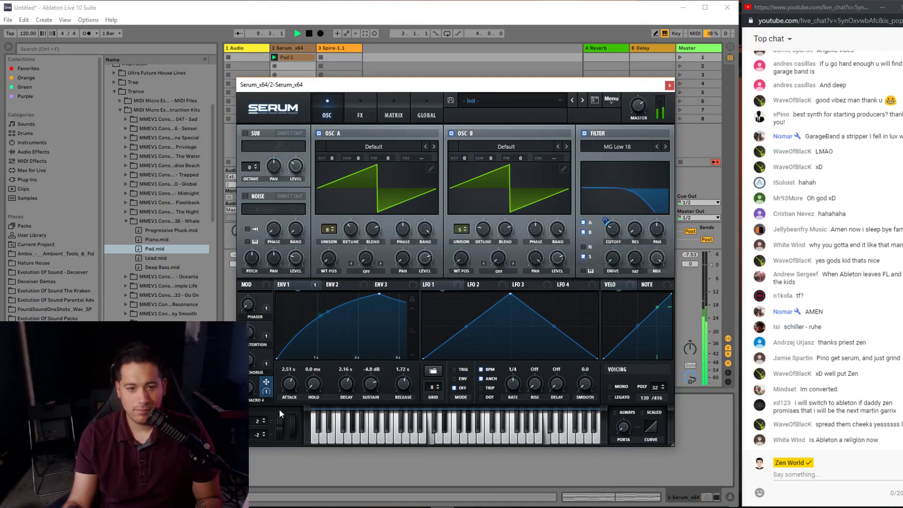
pyautogui.doubleClick(260, 400)
pyautogui.write('voutoff')
pyautogui.press('Return')
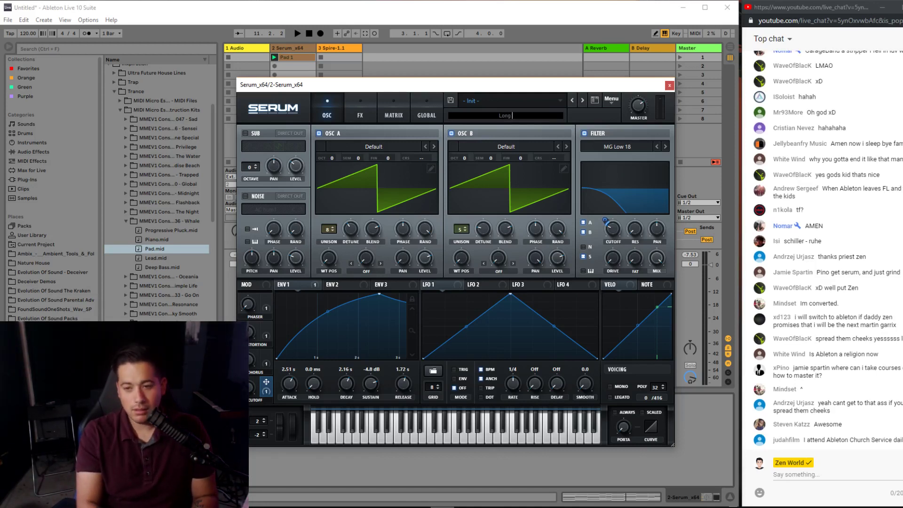
# - Enter "Long Sweet Pad Jesus Loves You" as the preset's description
pyautogui.write('eet Pa')
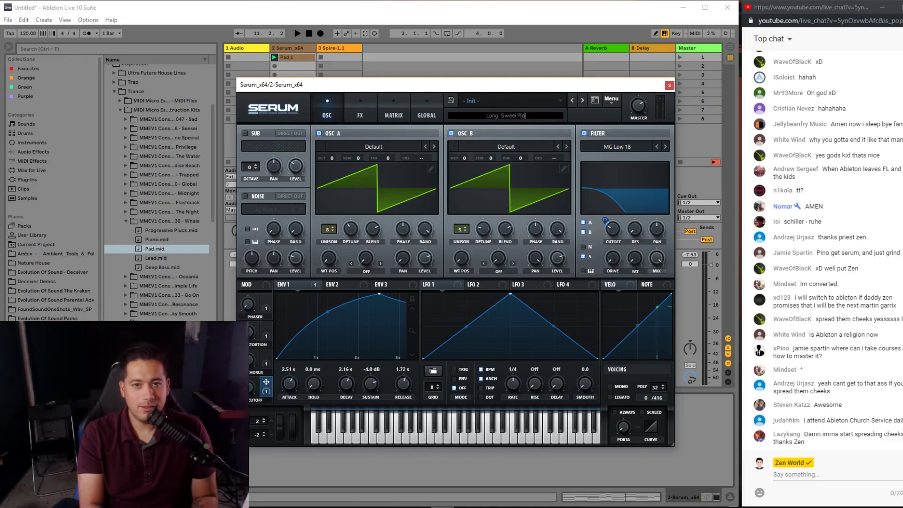
pyautogui.write('d Jesus Loves You')
pyautogui.press('Return')
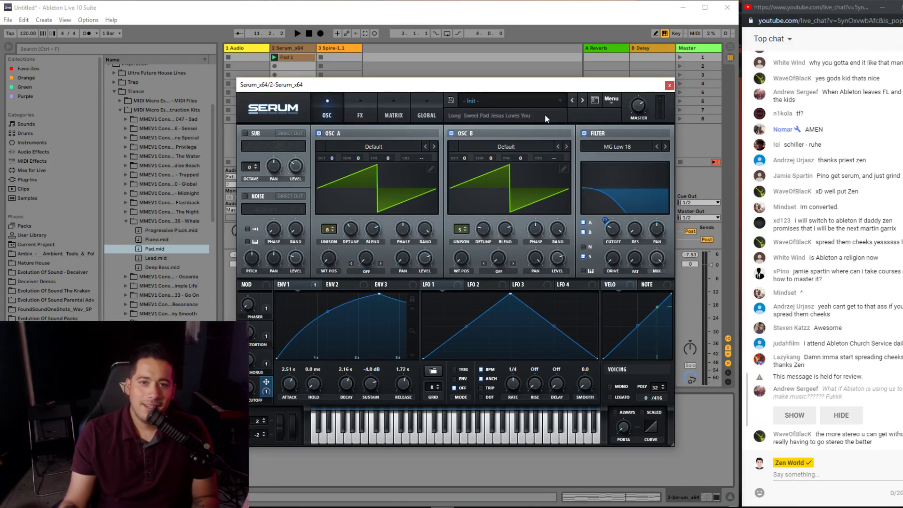
# - Enter "Evolution Of Sound" as the preset's author
pyautogui.click(572, 115)
pyautogui.write('Evolution')
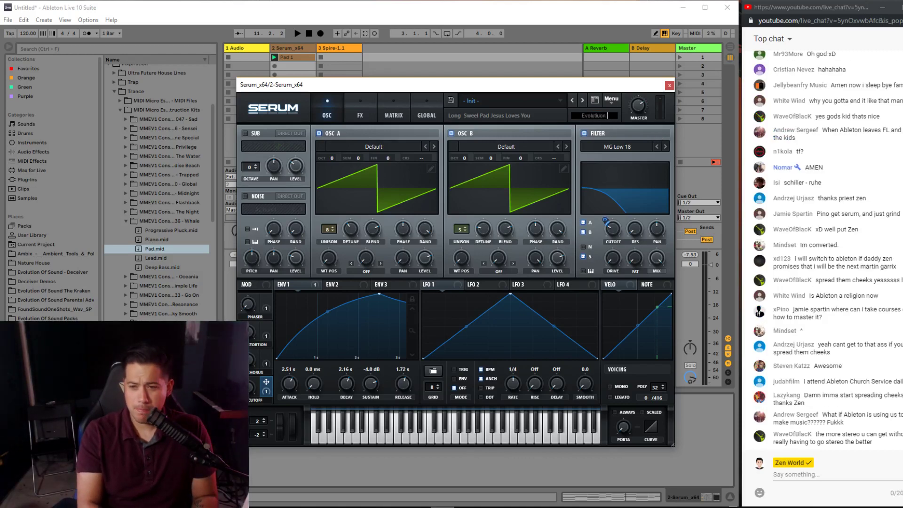
pyautogui.press('Return')
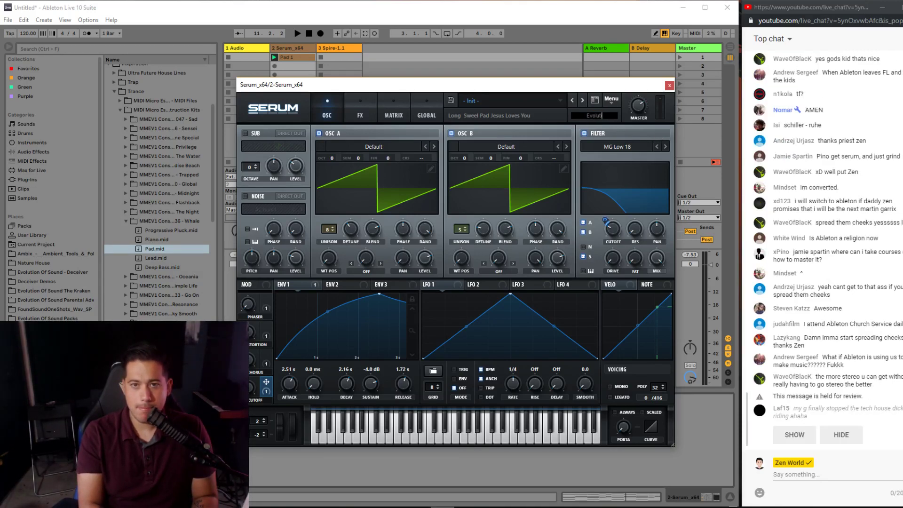
pyautogui.write('iON oF')
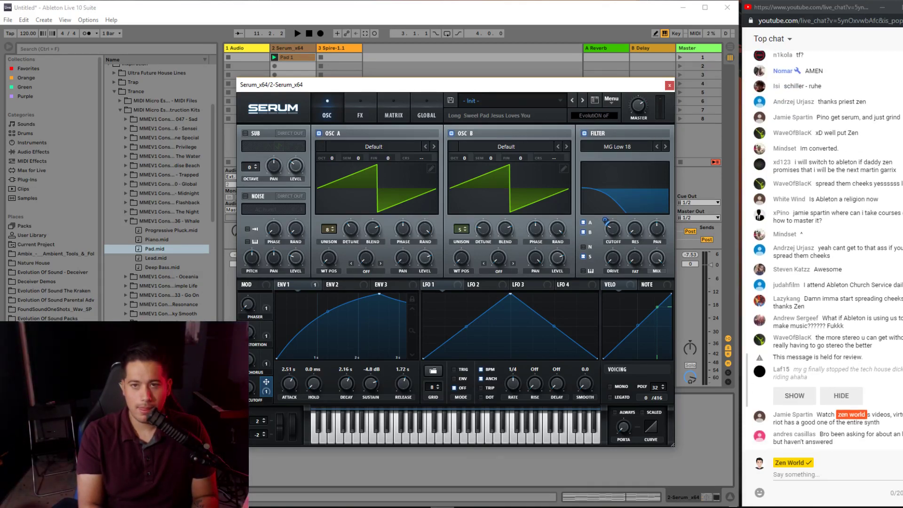
pyautogui.press('BackSpace')
pyautogui.press('BackSpace')
pyautogui.press('BackSpace')
pyautogui.press('BackSpace')
pyautogui.press('BackSpace')
pyautogui.press('BackSpace')
pyautogui.press('BackSpace')
pyautogui.press('BackSpace')
pyautogui.press('BackSpace')
pyautogui.press('BackSpace')
pyautogui.press('BackSpace')
pyautogui.press('BackSpace')
pyautogui.write('E')
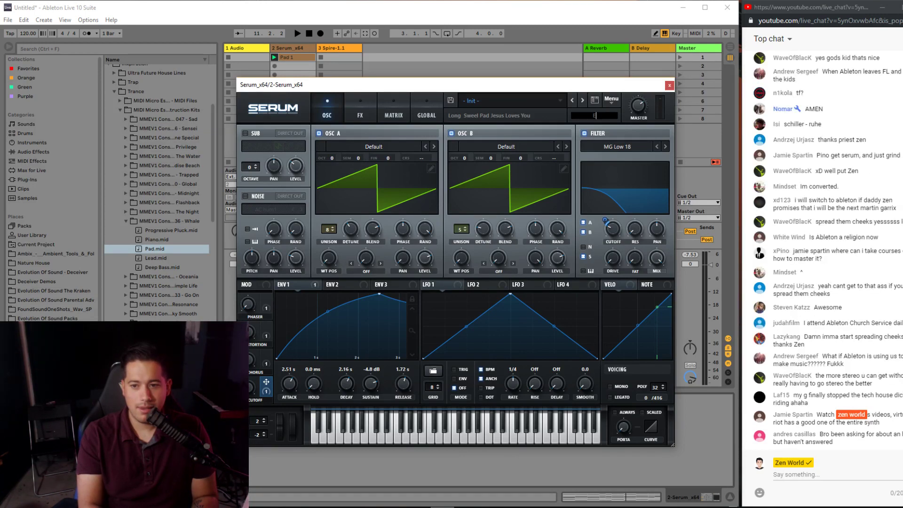
pyautogui.write('volution Of Sound')
pyautogui.press('Return')
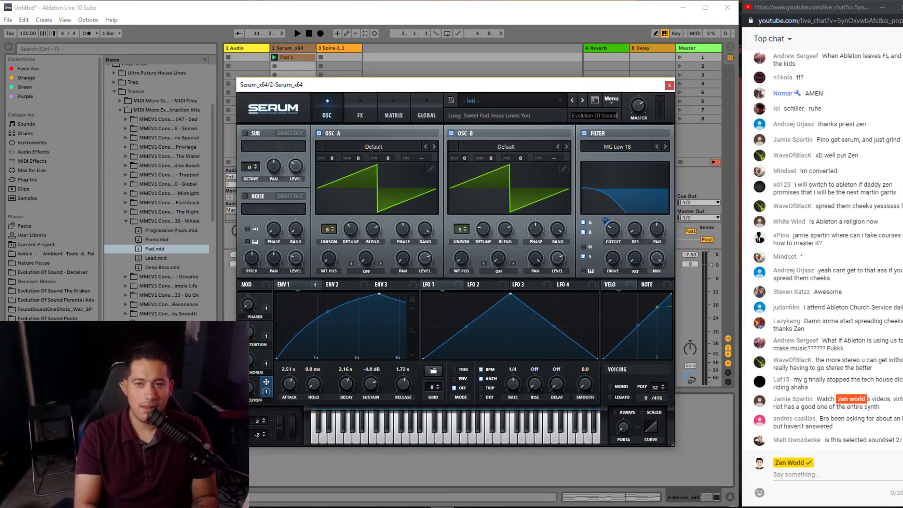
# - Save the preset as "PD - Jesus Loves Ableton" in the AnjunaDeep folder and save it again over the existing file
pyautogui.click(451, 100)
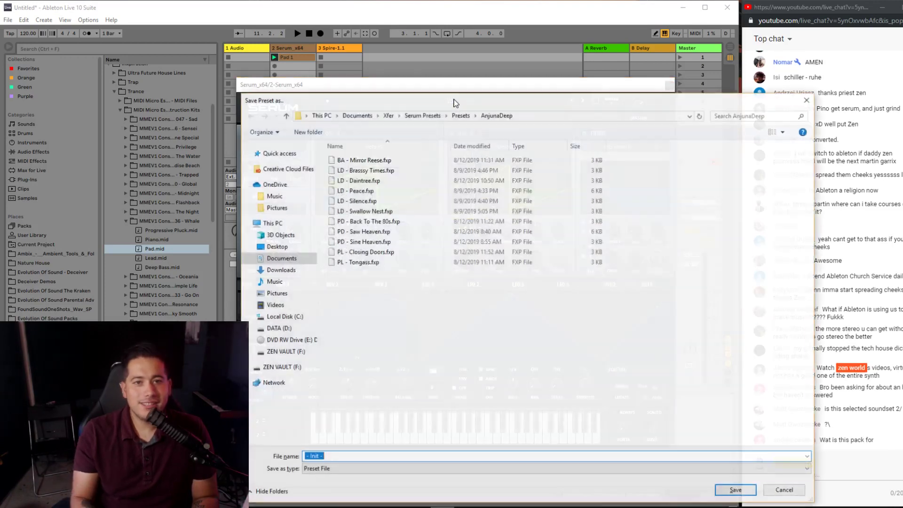
pyautogui.write('PD - J')
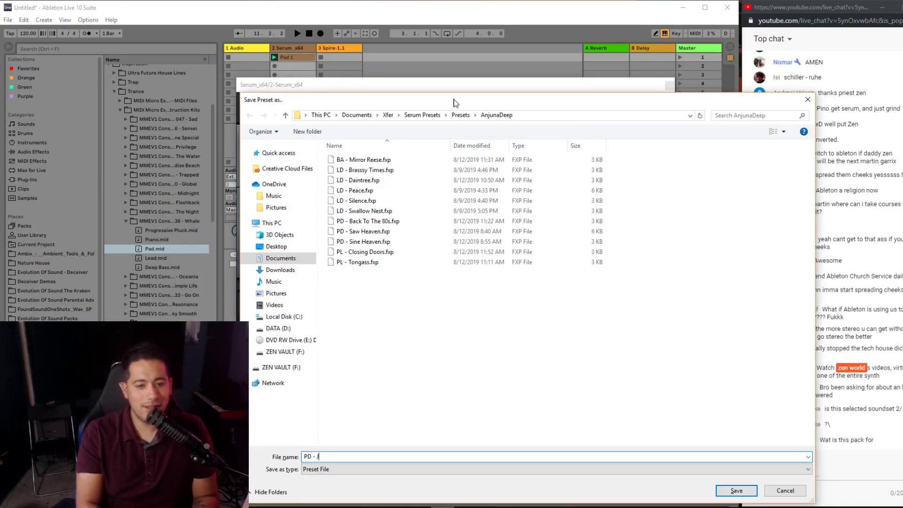
pyautogui.write('esus Loves Ableton')
pyautogui.press('Return')
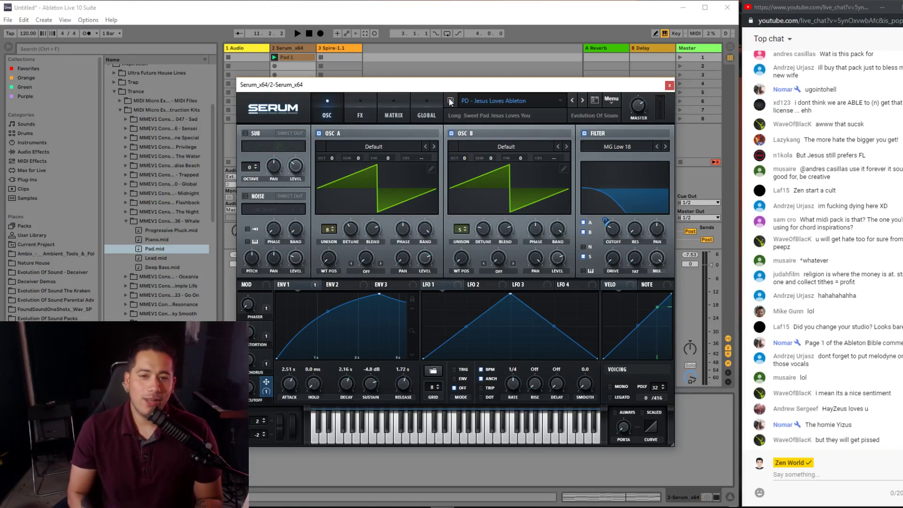
pyautogui.click(450, 101)
pyautogui.press('Return')
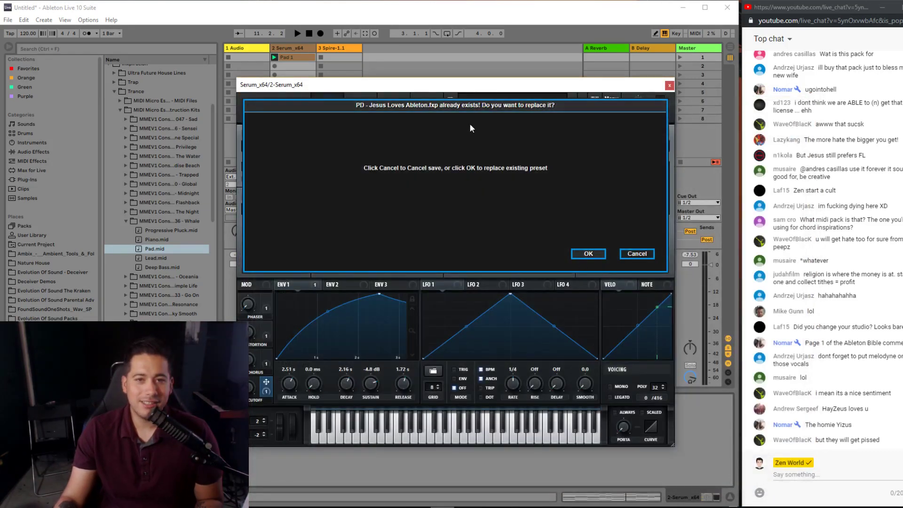
pyautogui.press('Return')
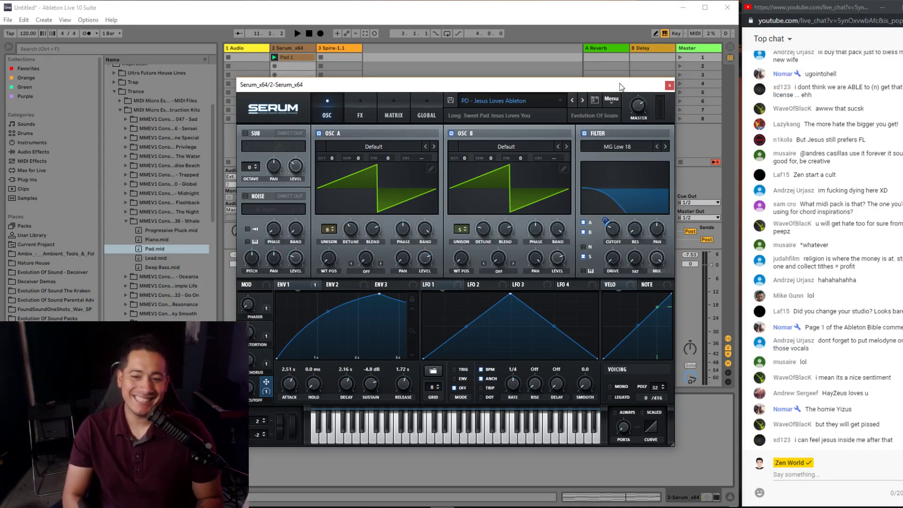
# - Reset Serum to its init preset and move the synth window clear of the Serum track
pyautogui.click(607, 101)
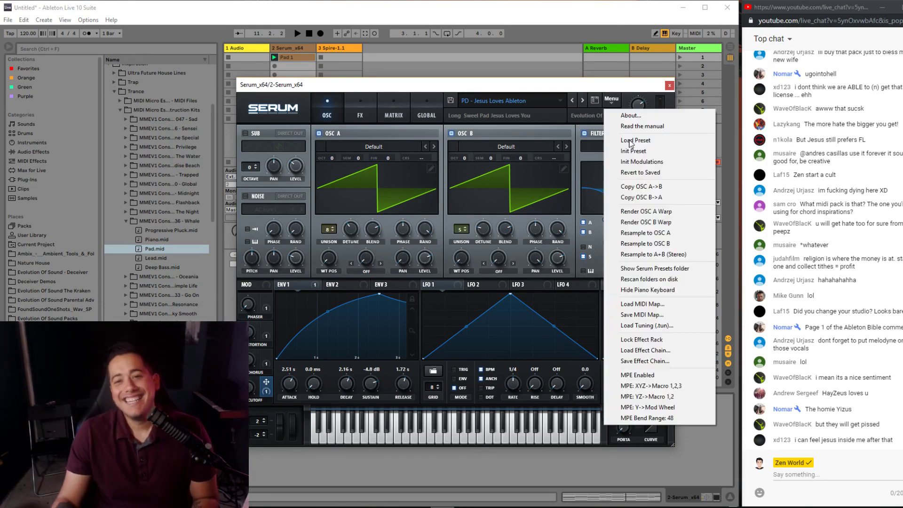
pyautogui.click(630, 149)
pyautogui.moveTo(471, 89); pyautogui.dragTo(584, 45)
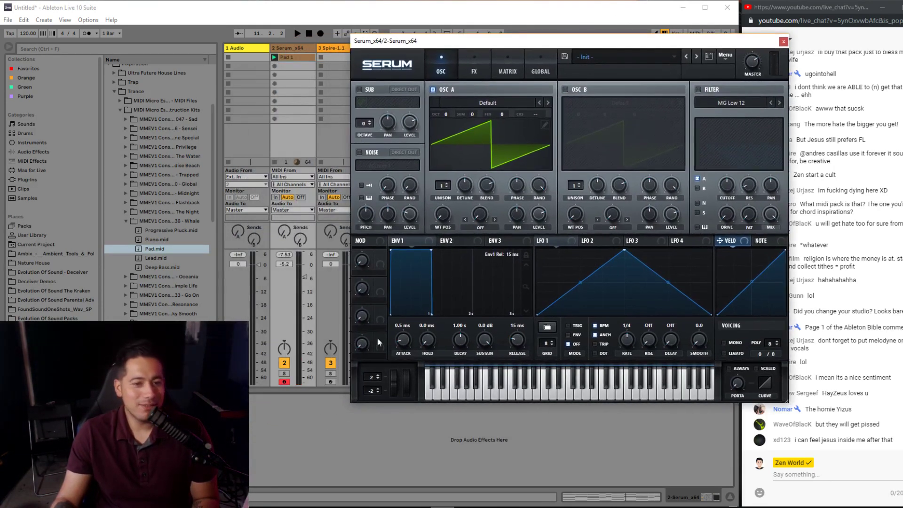
# - Reposition the synth window and select Pad.mid in the Simple Life construction kit folder
pyautogui.click(284, 411)
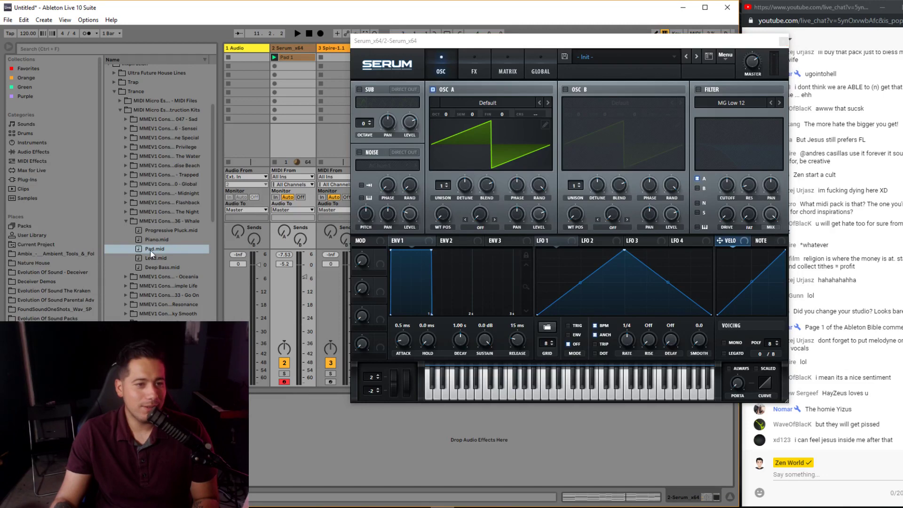
pyautogui.moveTo(474, 44); pyautogui.dragTo(412, 104)
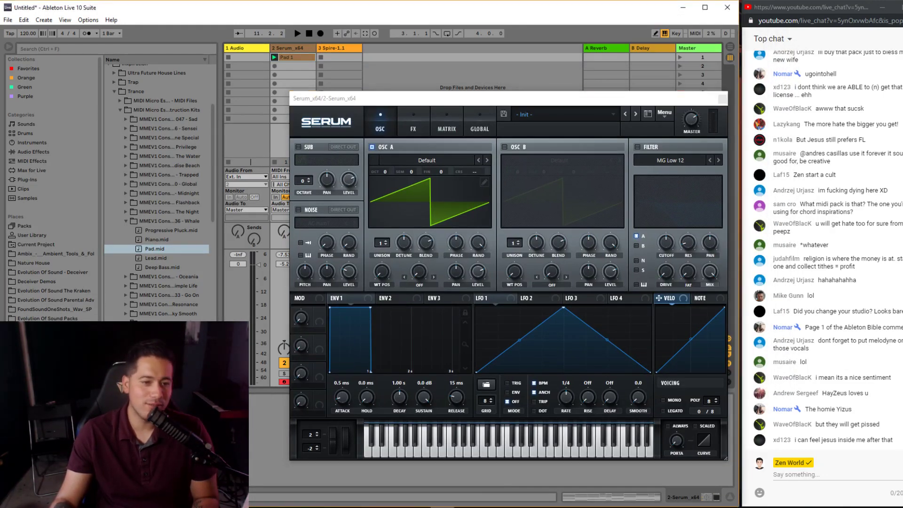
pyautogui.click(126, 248)
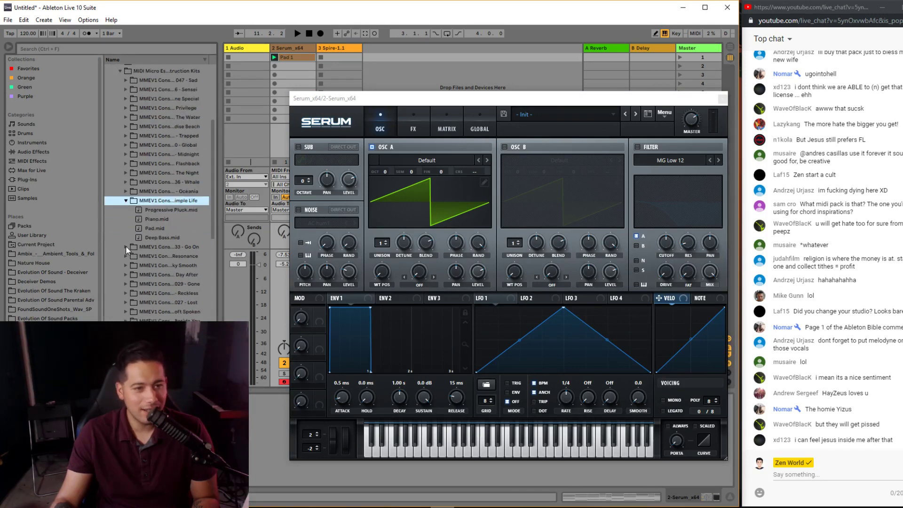
pyautogui.click(158, 230)
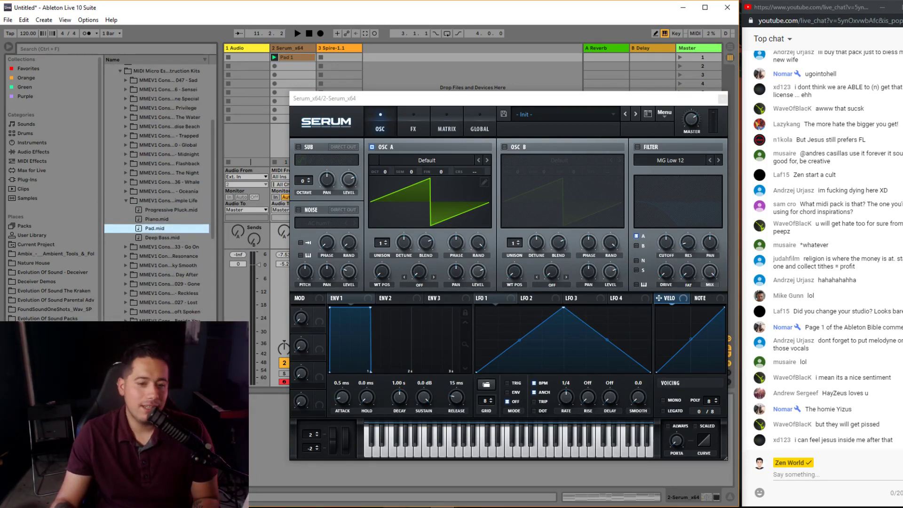
# - Switch to Spotify, skip ahead in Closing Doors - Edit by Khen and adjust the playback volume while listening
pyautogui.hotkey('alt', 'Tab')
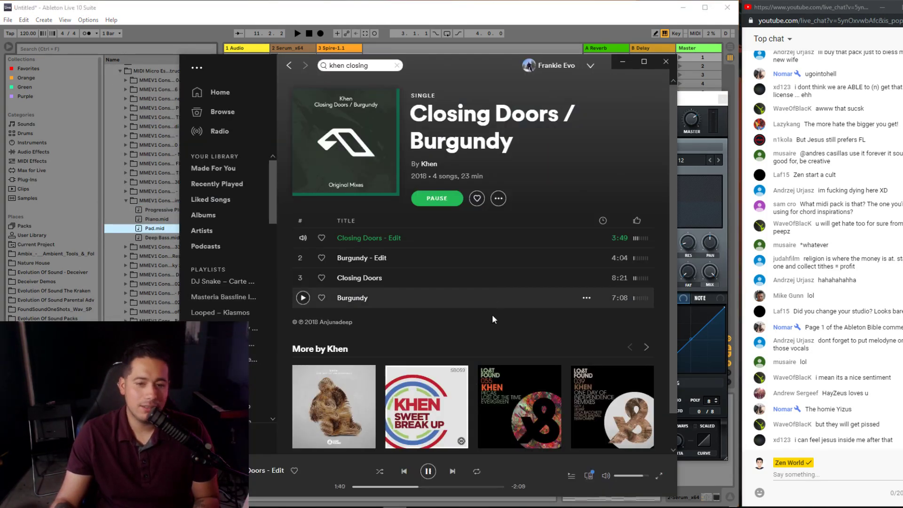
pyautogui.click(633, 475)
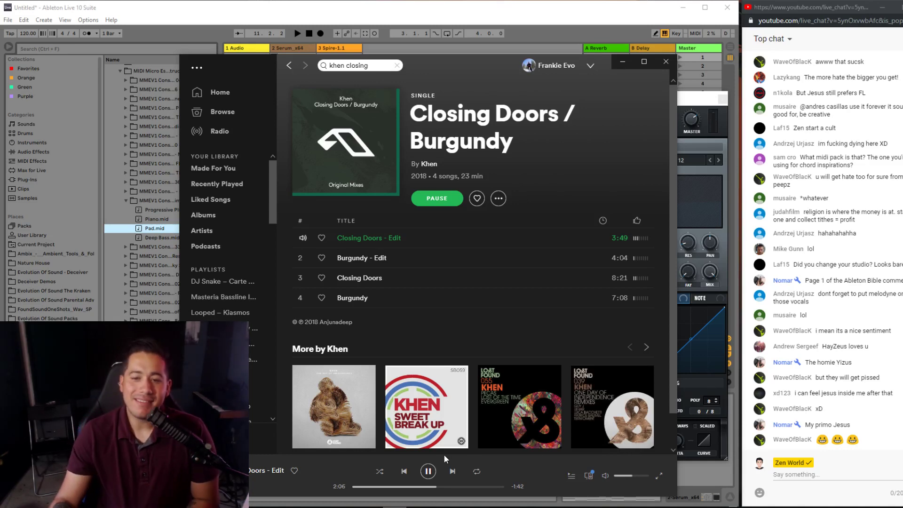
pyautogui.moveTo(489, 67); pyautogui.dragTo(421, 64)
pyautogui.click(380, 484)
pyautogui.moveTo(544, 473); pyautogui.dragTo(581, 472)
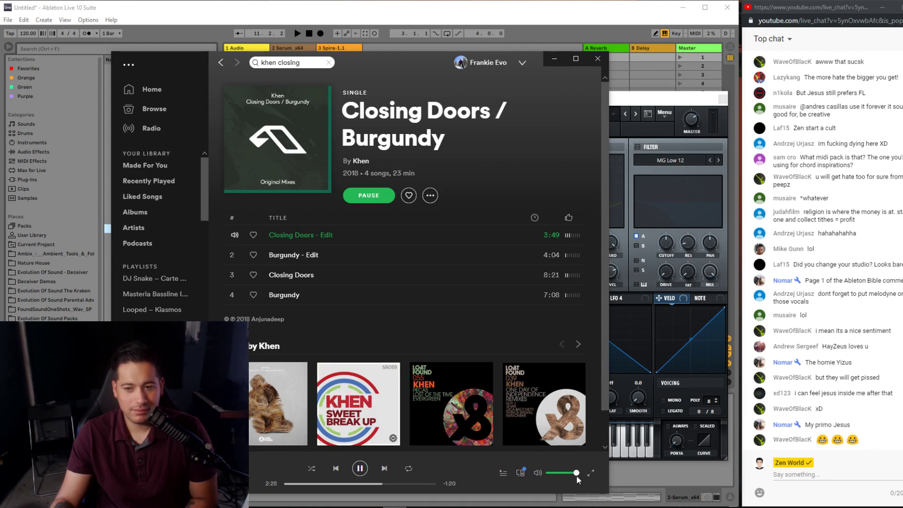
# - Pause Closing Doors - Edit, search Spotify for "zen world" and clear the search
pyautogui.moveTo(576, 473); pyautogui.dragTo(575, 473)
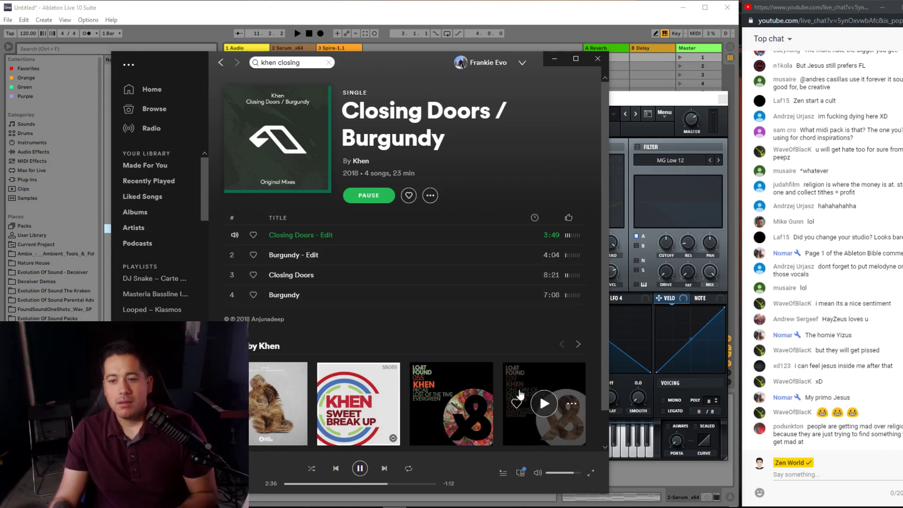
pyautogui.click(369, 195)
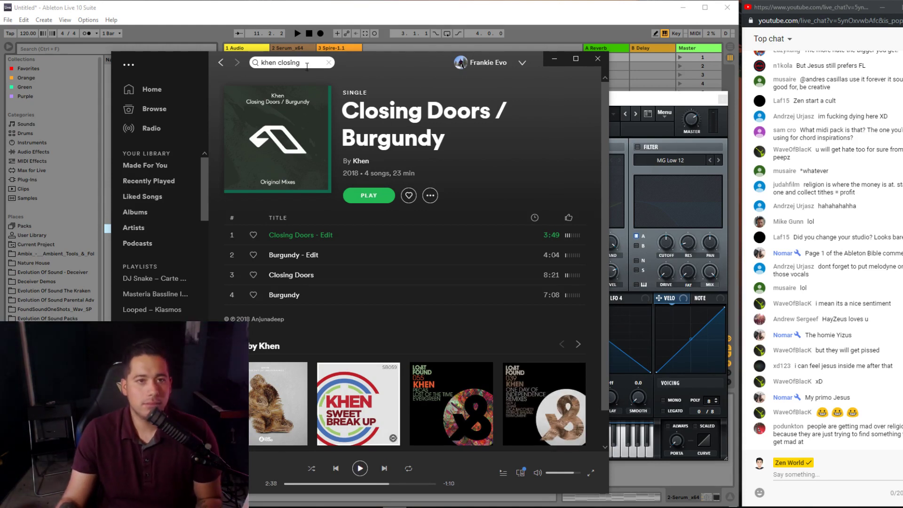
pyautogui.click(307, 65)
pyautogui.press('BackSpace')
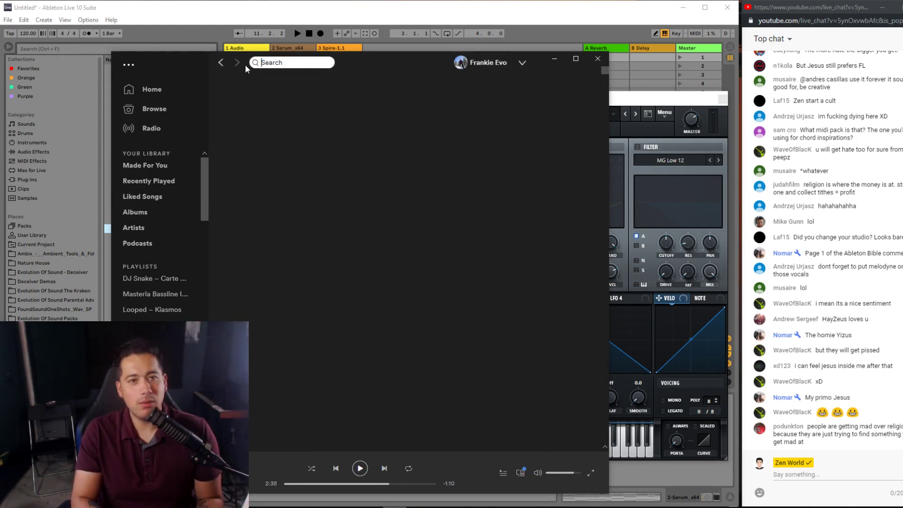
pyautogui.write('zen wo')
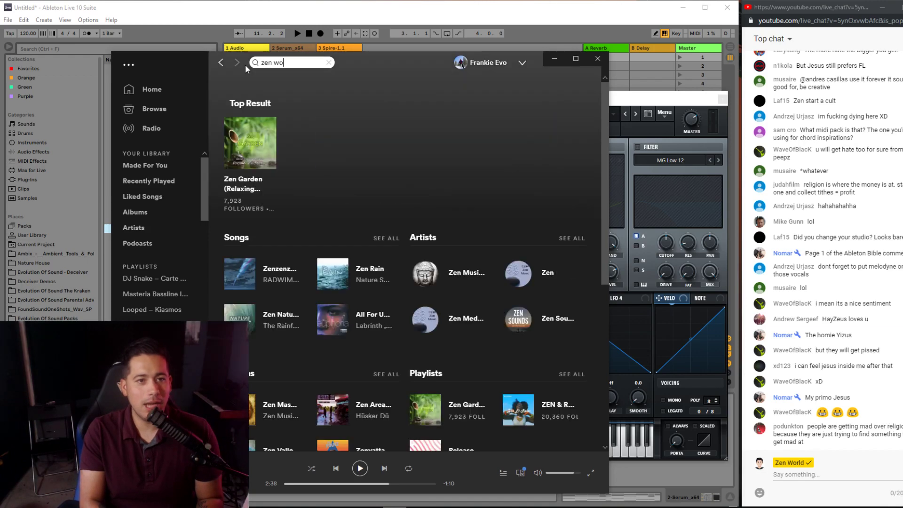
pyautogui.write('rl')
pyautogui.write('w')
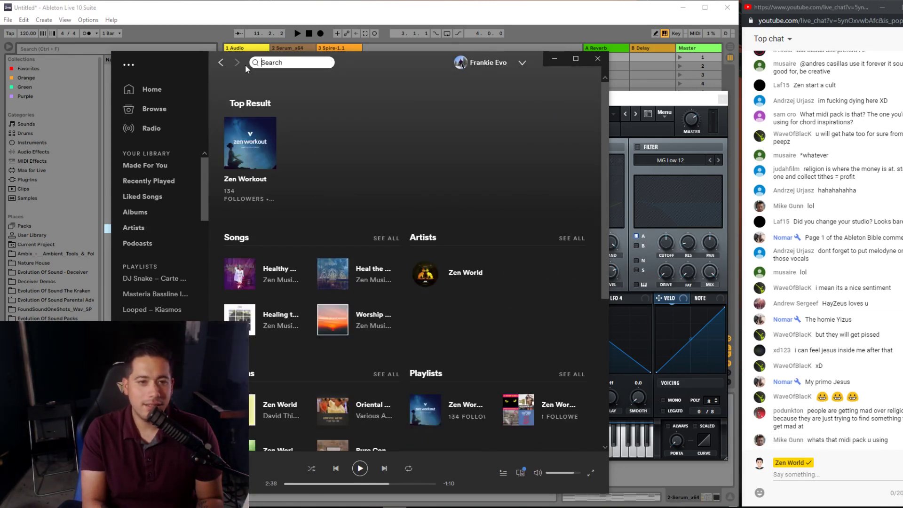
pyautogui.write('orld')
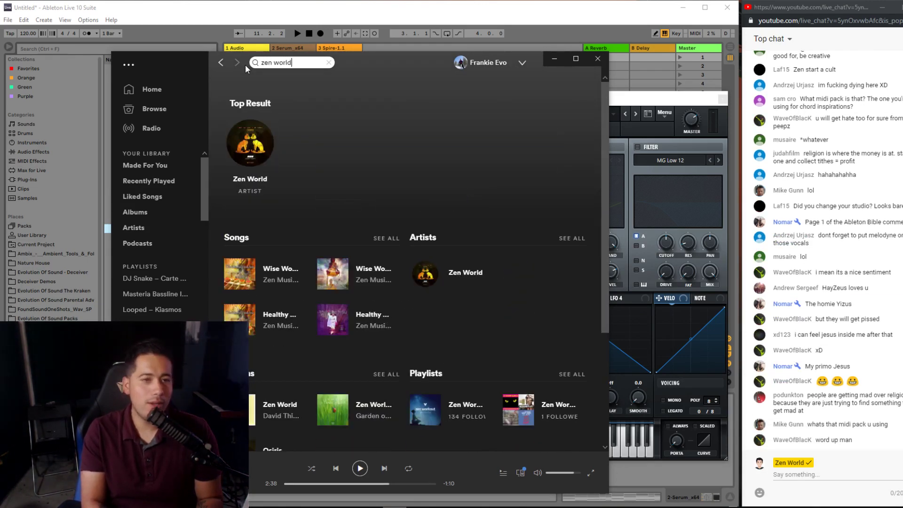
pyautogui.press('BackSpace')
pyautogui.press('BackSpace')
pyautogui.press('BackSpace')
pyautogui.press('BackSpace')
pyautogui.press('BackSpace')
pyautogui.press('BackSpace')
pyautogui.press('BackSpace')
pyautogui.press('BackSpace')
pyautogui.press('BackSpace')
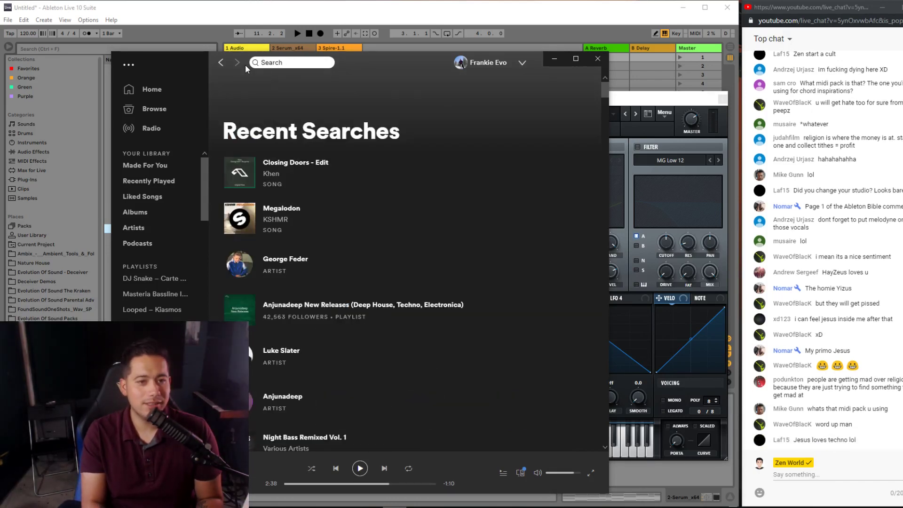
pyautogui.write('zeds')
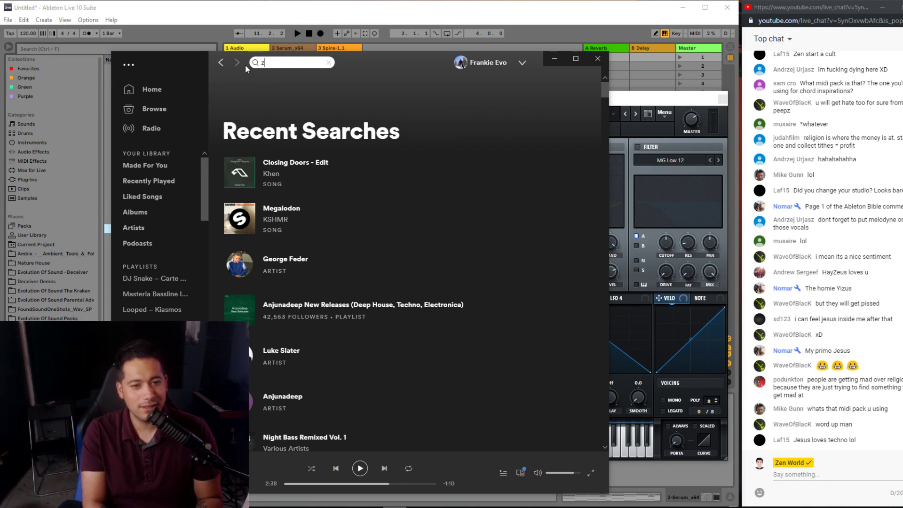
pyautogui.press('BackSpace')
pyautogui.press('BackSpace')
pyautogui.press('BackSpace')
pyautogui.press('BackSpace')
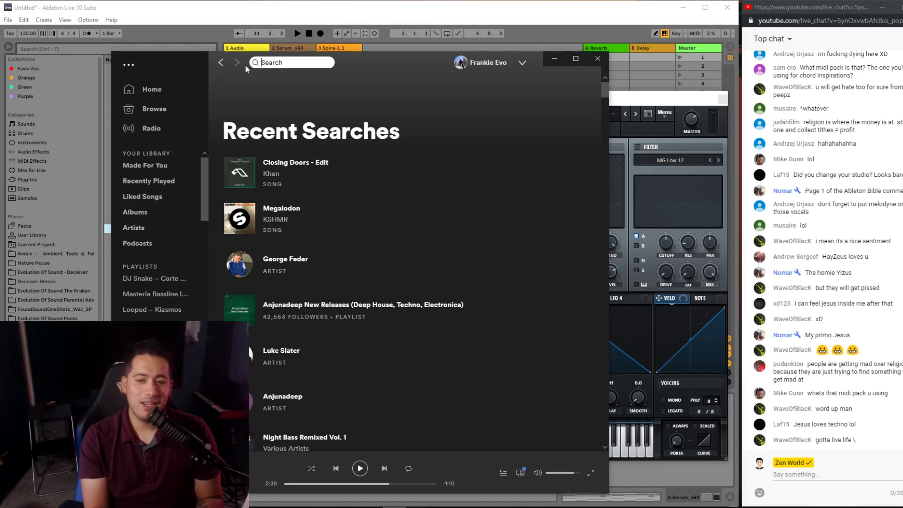
pyautogui.write('zen')
pyautogui.press('BackSpace')
pyautogui.press('BackSpace')
pyautogui.press('BackSpace')
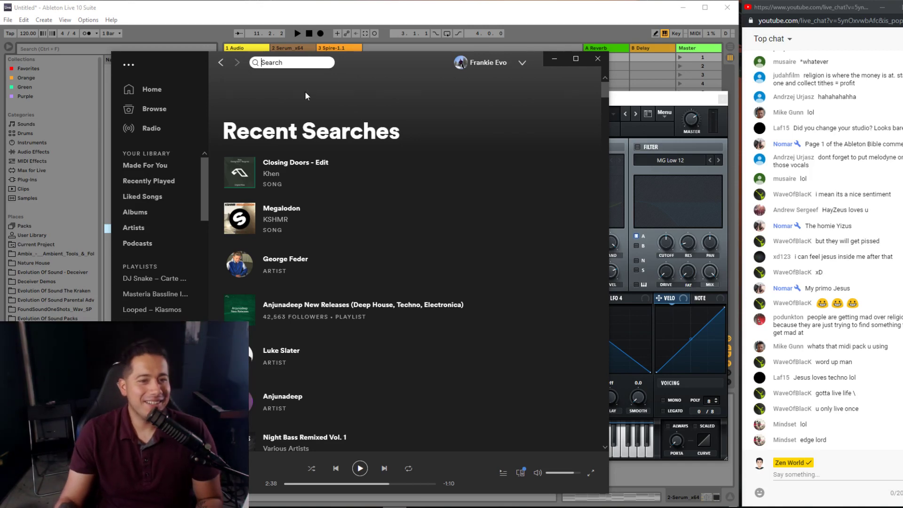
pyautogui.scroll(-3, 420, 181)
pyautogui.scroll(3, 420, 181)
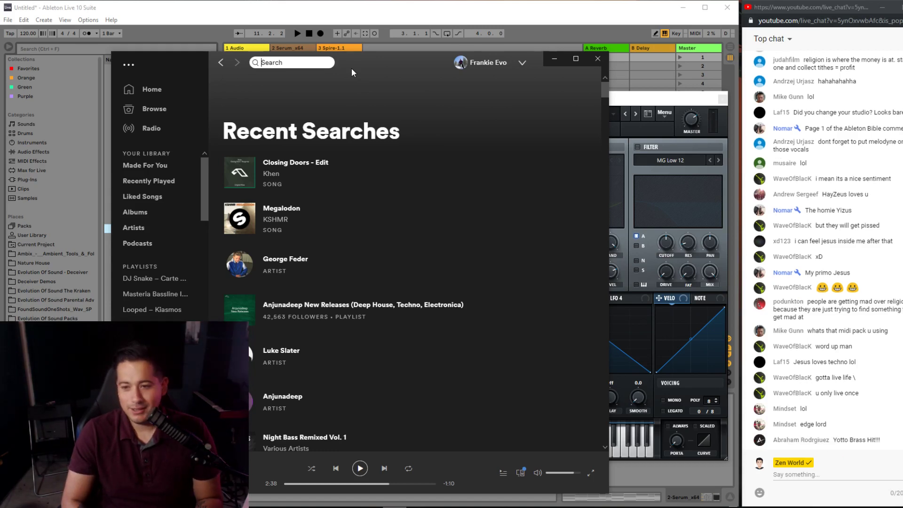
# - Search Spotify for "yotto" and open the artist page of Yotto
pyautogui.write('yotto')
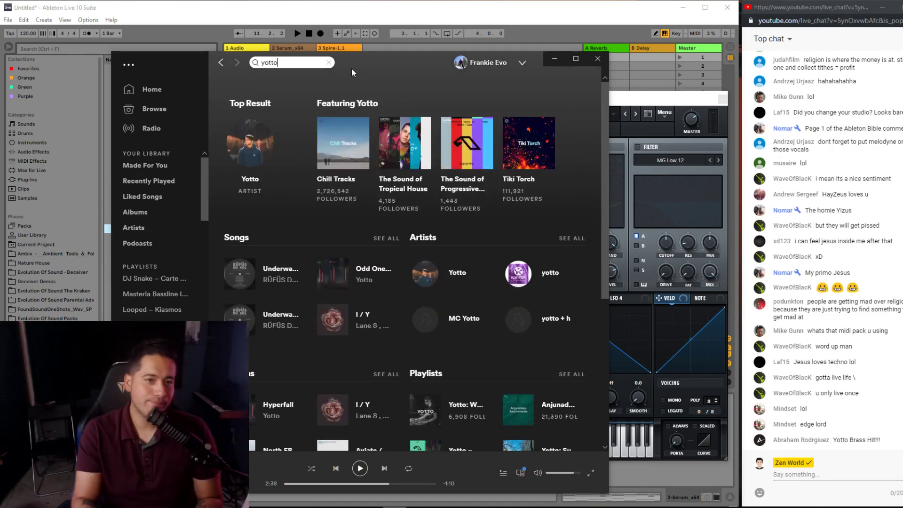
pyautogui.click(255, 180)
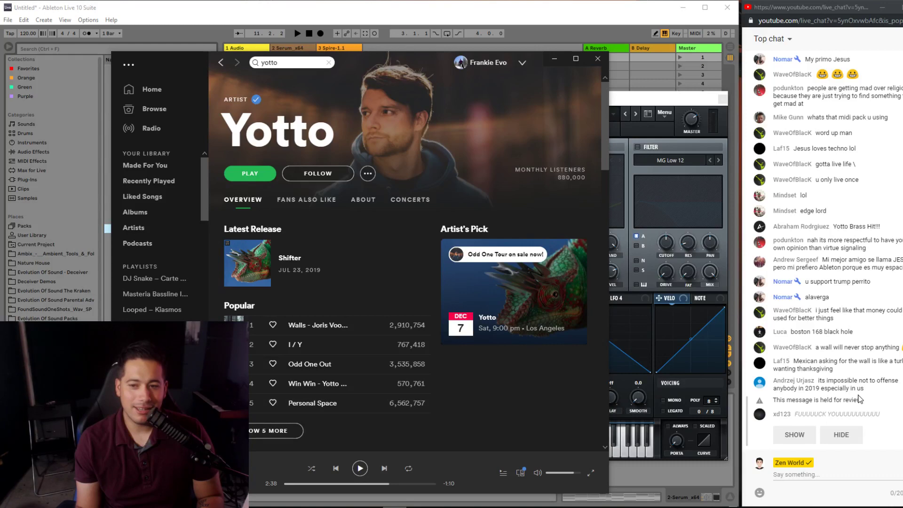
# - Show the held message in the YouTube chat and search Spotify for the viewer's suggestion, copied as "Yotto - Perosnal Space"
pyautogui.click(789, 432)
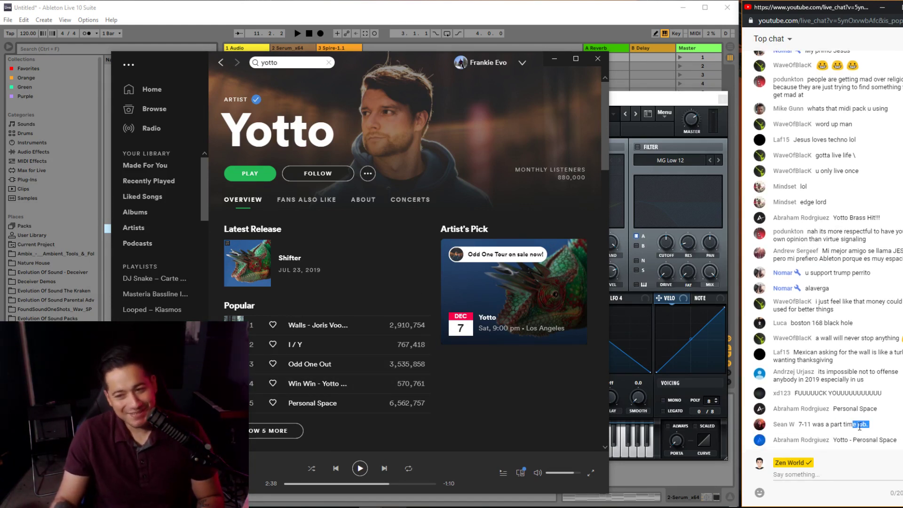
pyautogui.moveTo(898, 442); pyautogui.dragTo(837, 424)
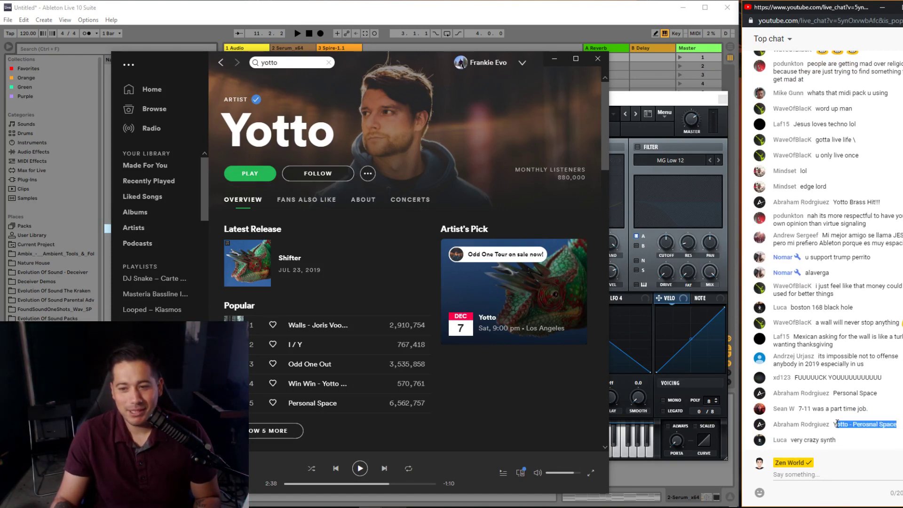
pyautogui.click(324, 63)
pyautogui.press('BackSpace')
pyautogui.write('Yotto - Perosnal Space')
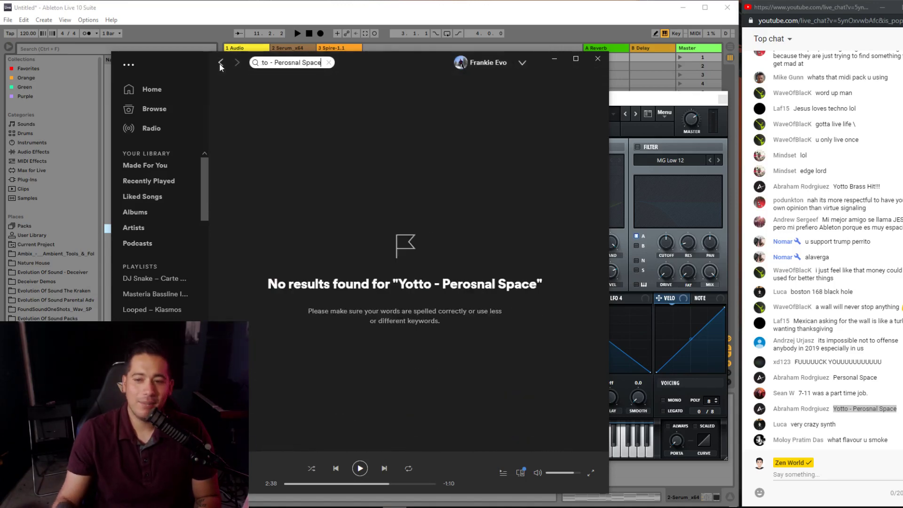
# - Correct the search to "Yotto -PERSONAL" and play Personal Space from the single Personal Space / Mulholland 99
pyautogui.click(297, 62)
pyautogui.moveTo(278, 63); pyautogui.dragTo(444, 66)
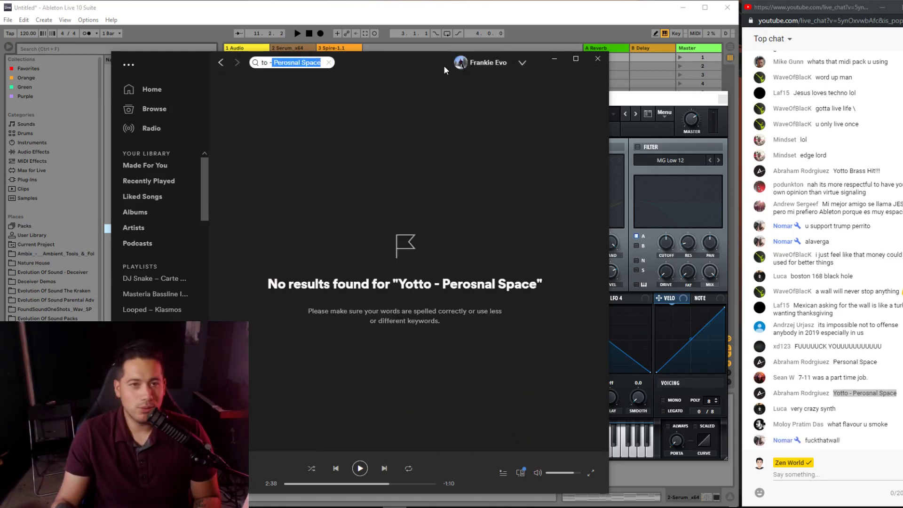
pyautogui.press('BackSpace')
pyautogui.write('PERSONAL')
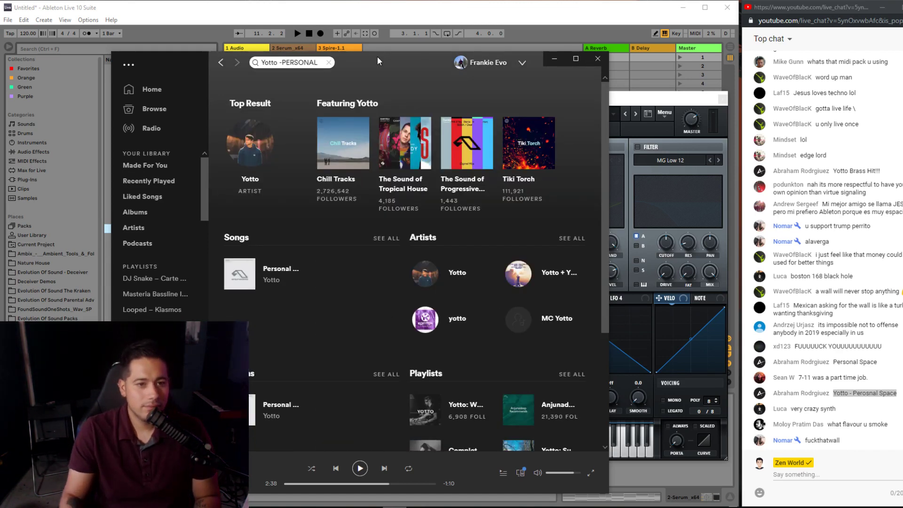
pyautogui.click(281, 268)
pyautogui.click(232, 235)
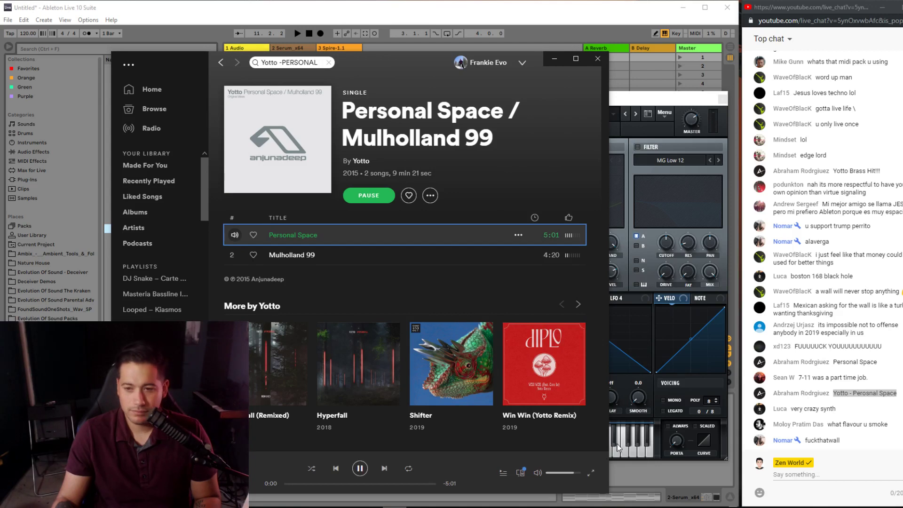
# - Listen to Personal Space from about 1:15 while adjusting the playback volume, and pause it
pyautogui.moveTo(573, 473); pyautogui.dragTo(562, 473)
pyautogui.click(302, 483)
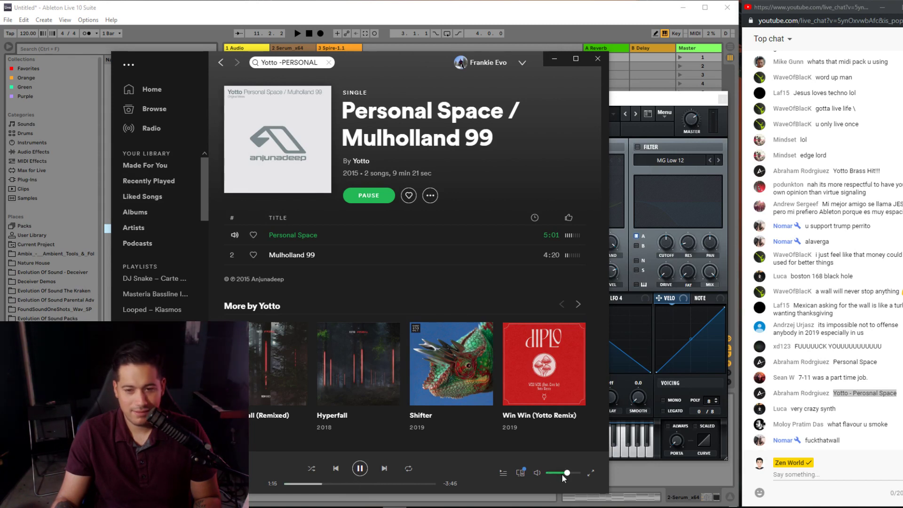
pyautogui.moveTo(575, 476); pyautogui.dragTo(573, 476)
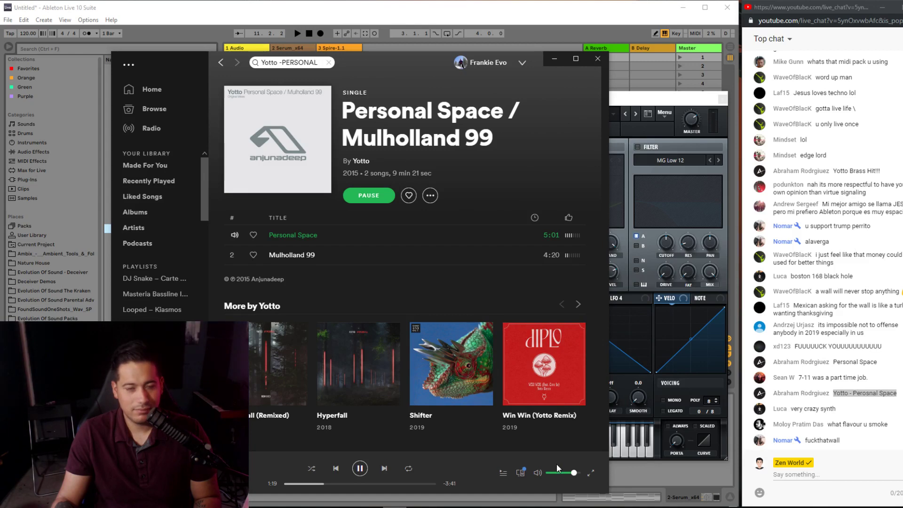
pyautogui.click(364, 473)
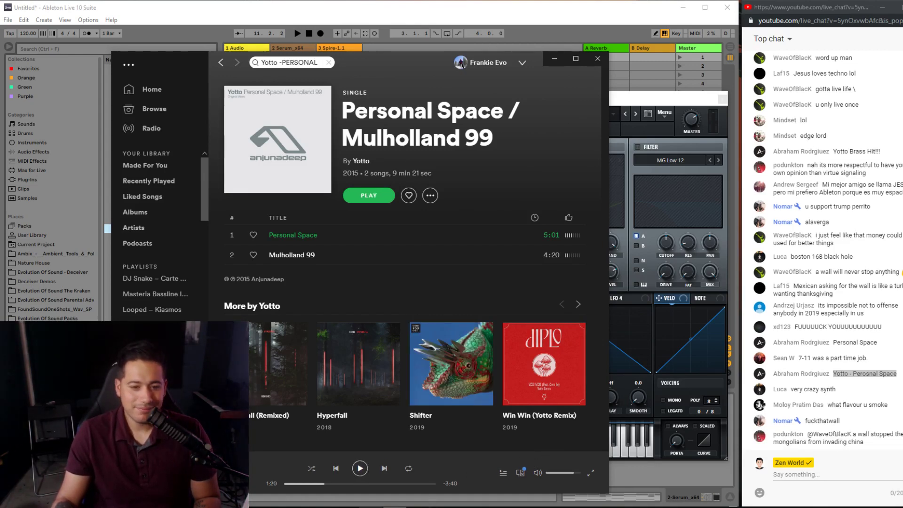
# - Switch to the Beatport page in the browser and search the site for "Personal Space"
pyautogui.click(365, 480)
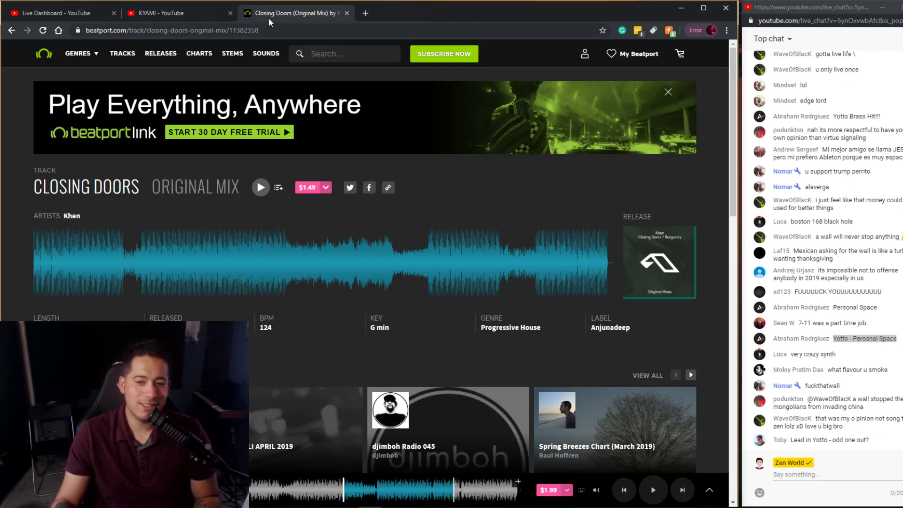
pyautogui.click(350, 55)
pyautogui.write('Yotto - Perosnal Space')
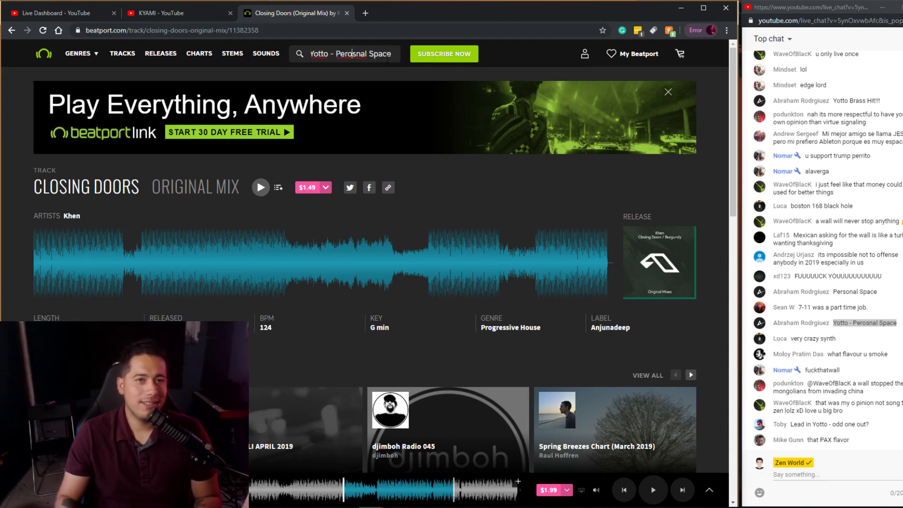
pyautogui.press('Delete')
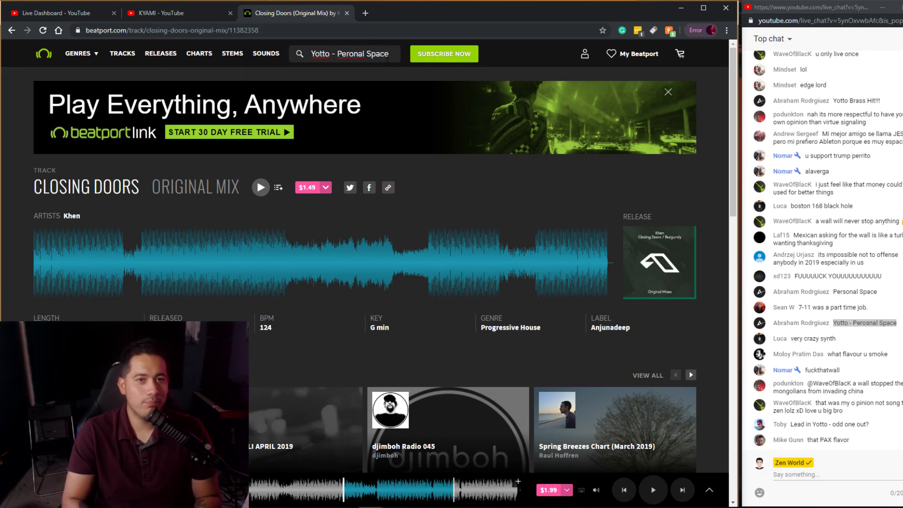
pyautogui.press('Left')
pyautogui.write('s')
pyautogui.hotkey('shift', 'Home')
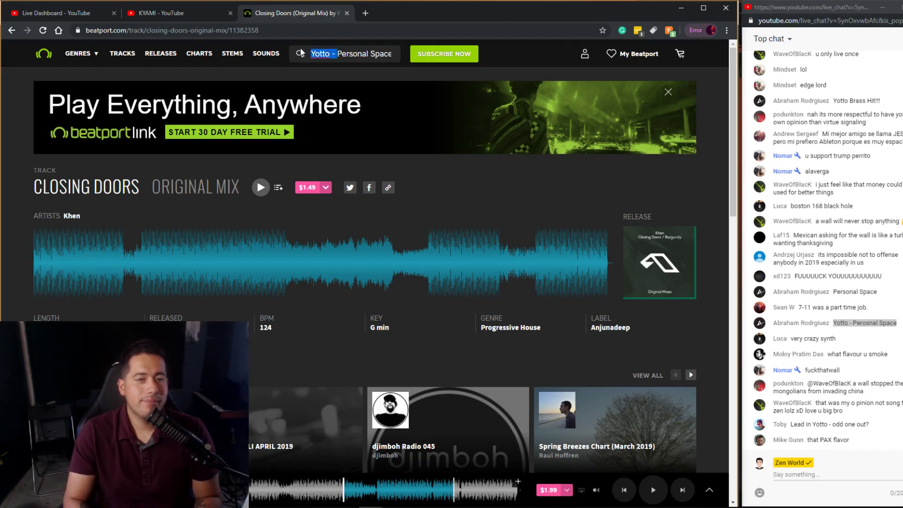
pyautogui.press('BackSpace')
pyautogui.press('Return')
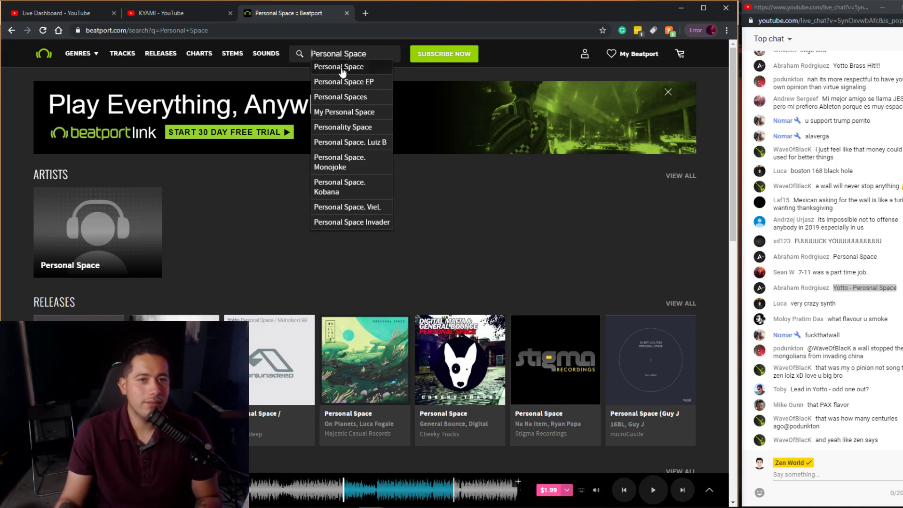
# - Try the Personal Space artist page and a "yotto Personal Space" search on Beatport, and return to the "Personal Space" results
pyautogui.click(344, 70)
pyautogui.click(98, 173)
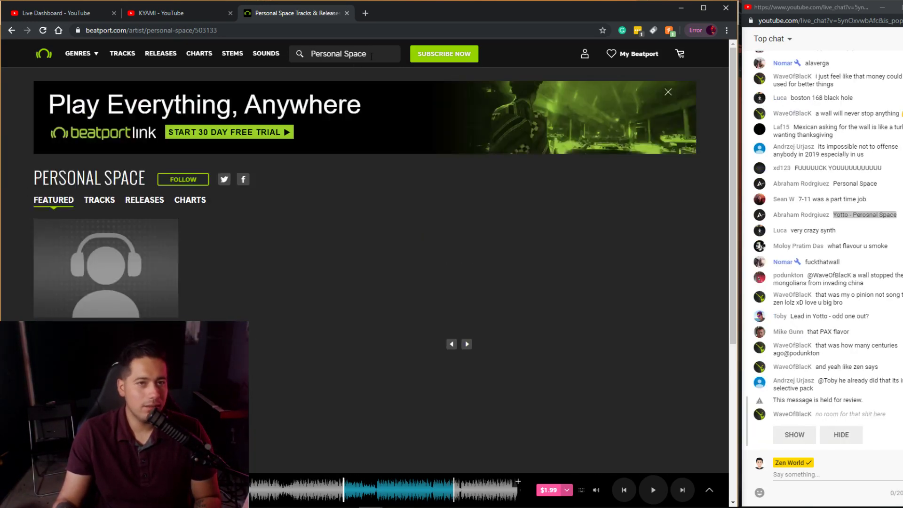
pyautogui.doubleClick(311, 55)
pyautogui.press('End')
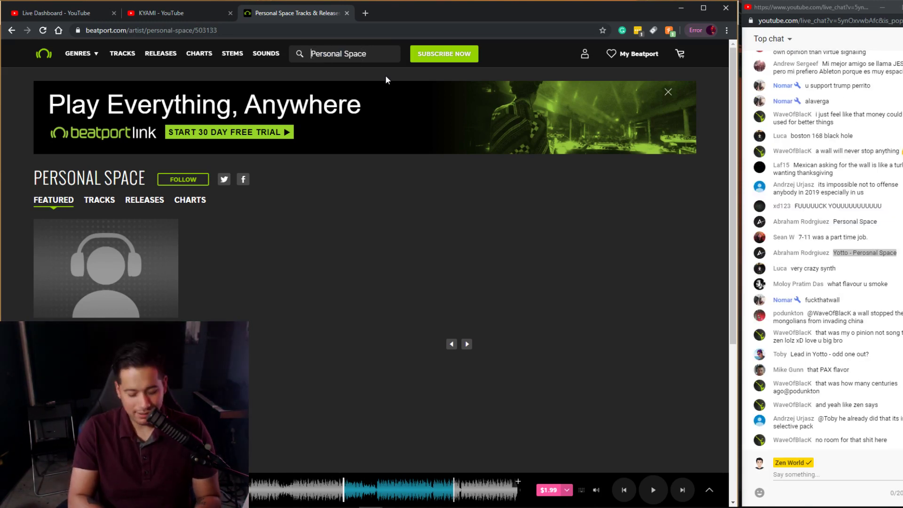
pyautogui.press('Home')
pyautogui.write('yotto')
pyautogui.press('Return')
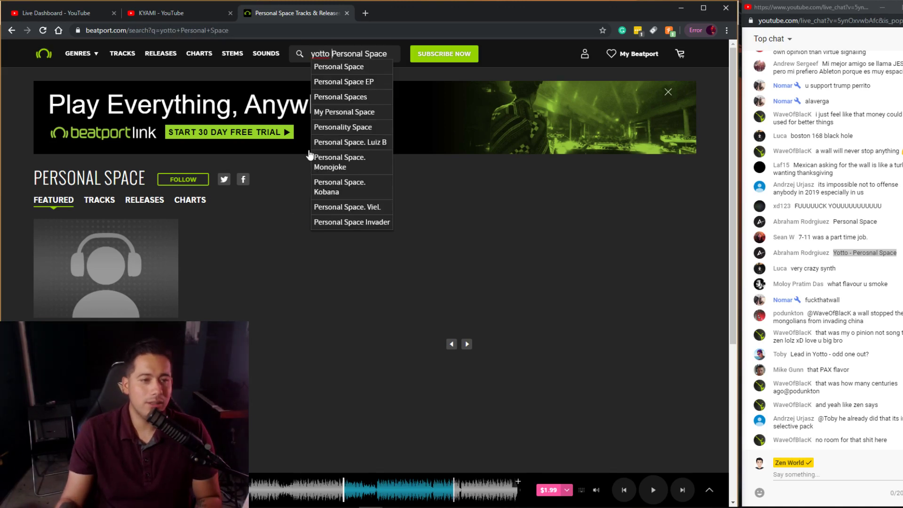
pyautogui.click(351, 67)
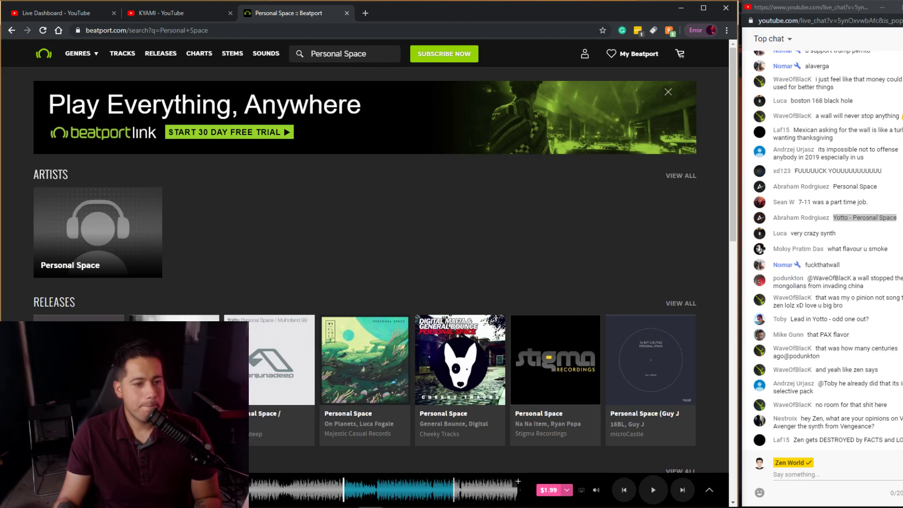
# - Open Yotto's Personal Space / Mulholland 99 release and play the preview of Personal Space Original Mix
pyautogui.click(264, 413)
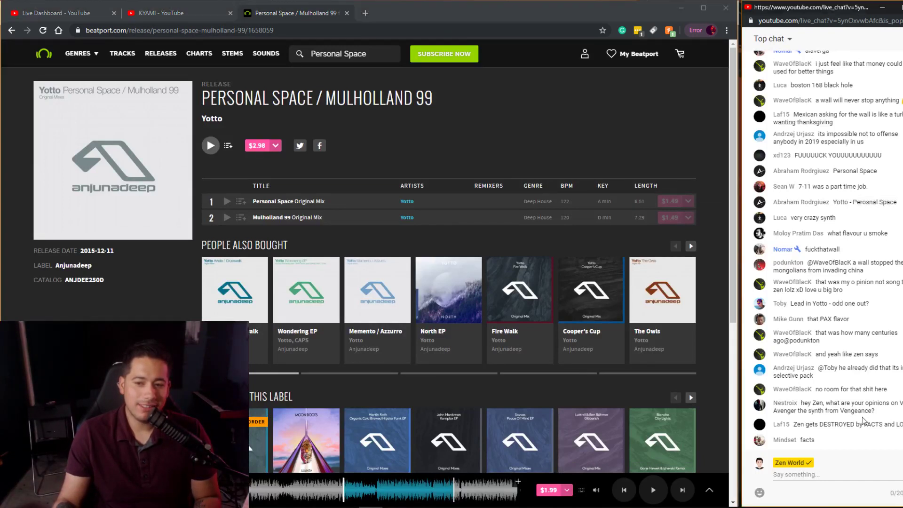
pyautogui.click(221, 251)
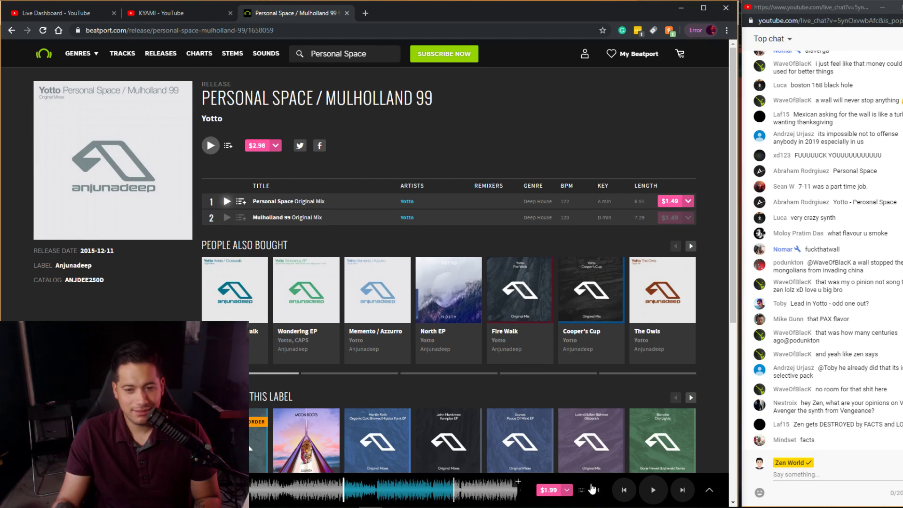
pyautogui.click(633, 492)
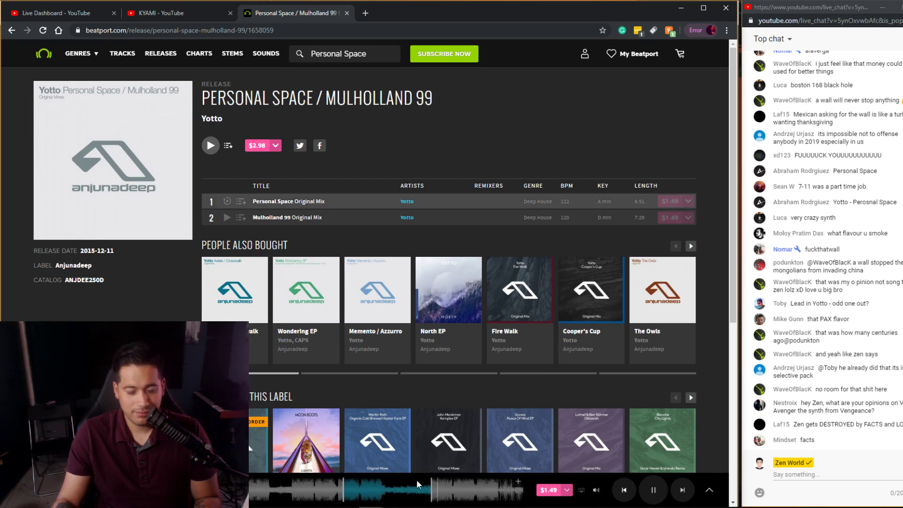
pyautogui.moveTo(597, 492)
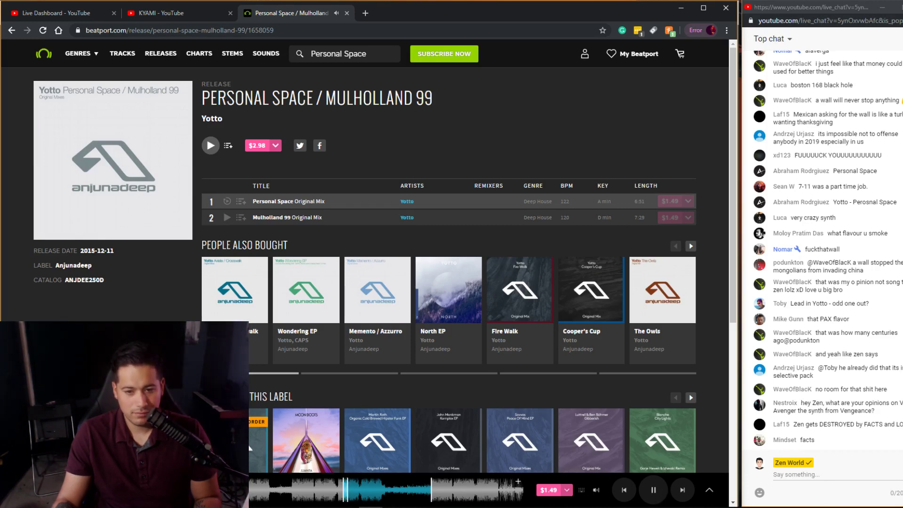
# - Switch to Ableton Live, enable Serum's oscillator B with a fine tuning of 56 cents, and set envelope 1's release to 494 ms
pyautogui.hotkey('alt', 'Tab')
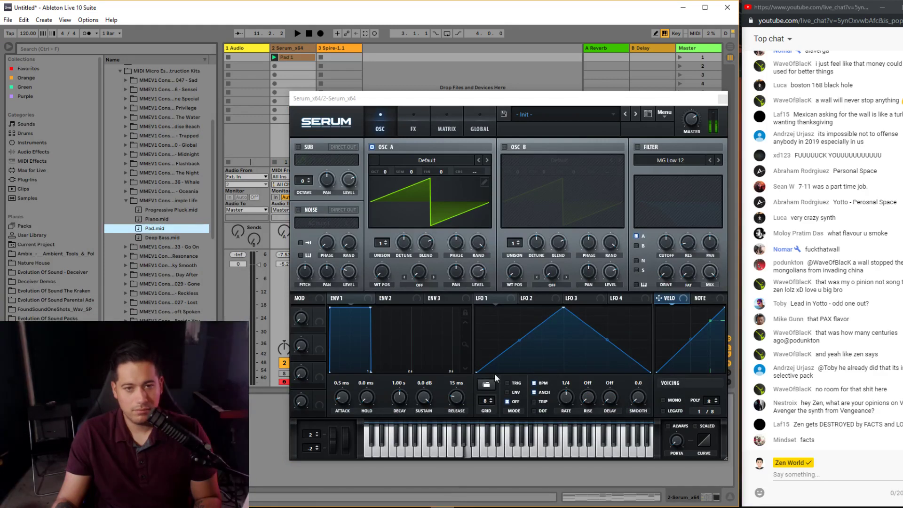
pyautogui.click(505, 145)
pyautogui.moveTo(578, 168)
pyautogui.mouseDown()
pyautogui.moveTo(586, 152)
pyautogui.moveTo(578, 167)
pyautogui.mouseUp()
pyautogui.moveTo(519, 171)
pyautogui.mouseDown()
pyautogui.moveTo(526, 164)
pyautogui.moveTo(516, 176)
pyautogui.mouseUp()
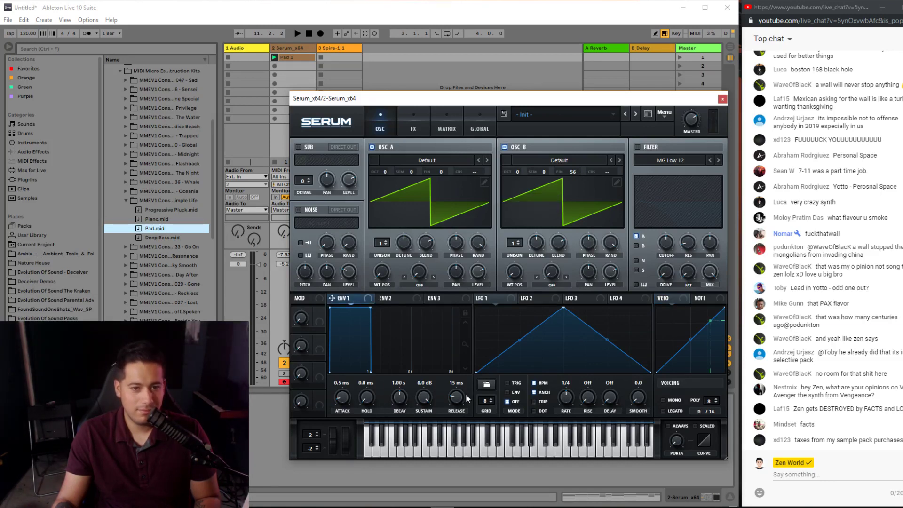
pyautogui.moveTo(458, 397); pyautogui.dragTo(464, 371)
pyautogui.moveTo(478, 99); pyautogui.dragTo(413, 51)
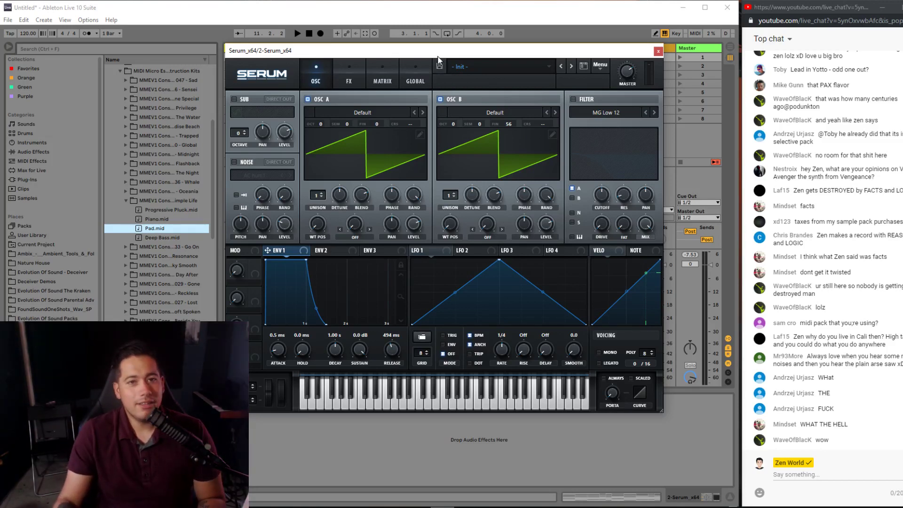
pyautogui.click(334, 95)
pyautogui.click(321, 96)
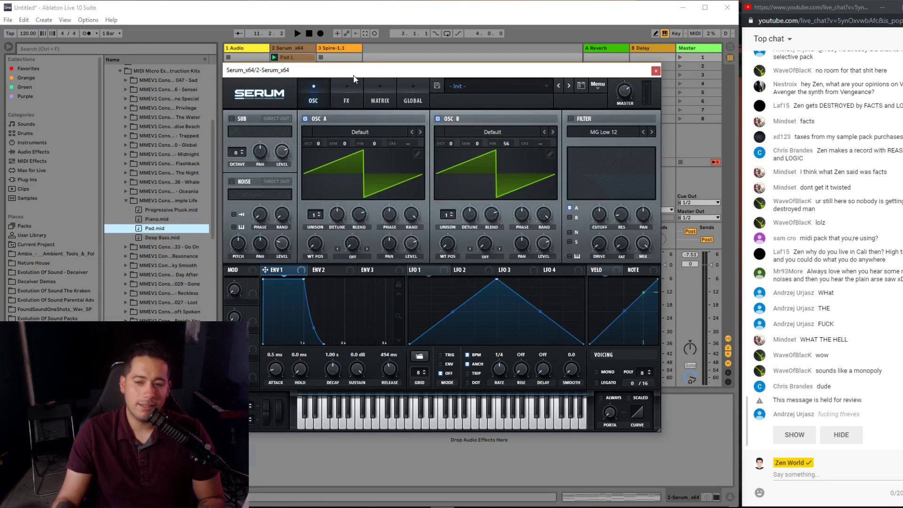
# - Show the two messages held for review in the live chat
pyautogui.click(795, 435)
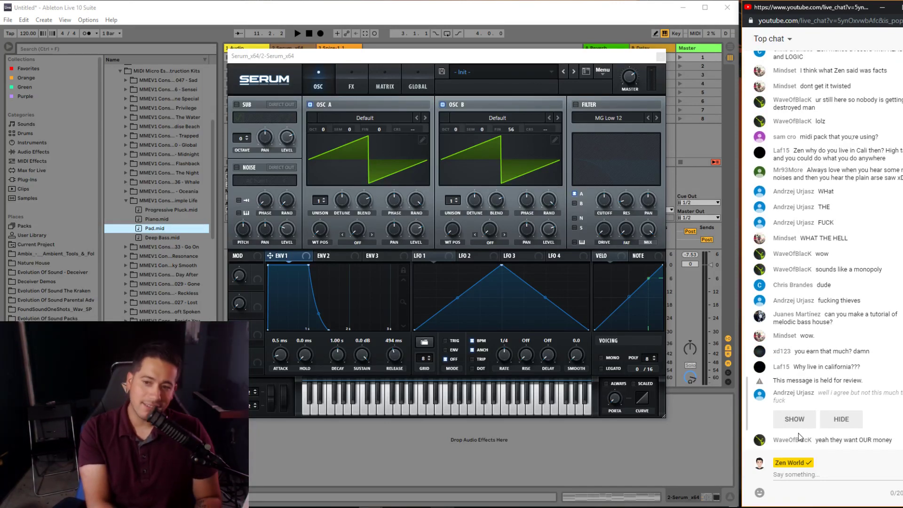
pyautogui.click(794, 403)
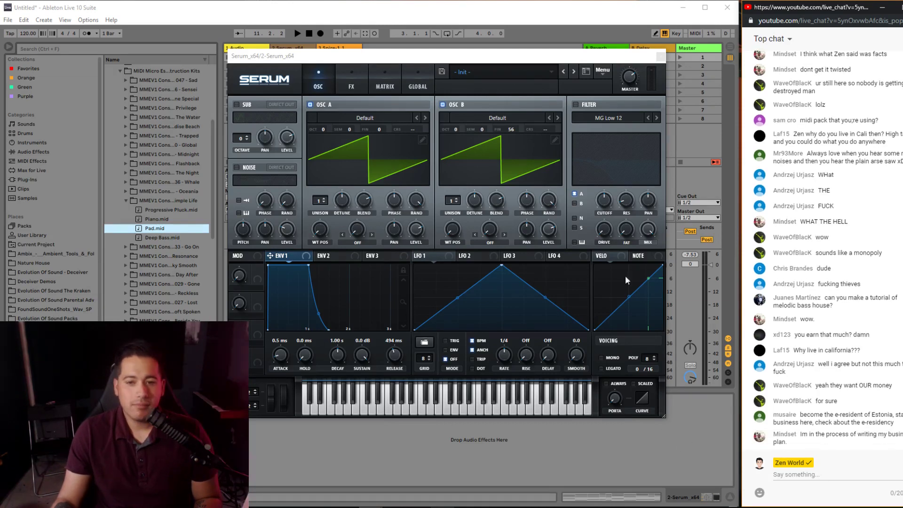
pyautogui.moveTo(512, 51); pyautogui.dragTo(545, 53)
pyautogui.click(388, 85)
pyautogui.click(348, 87)
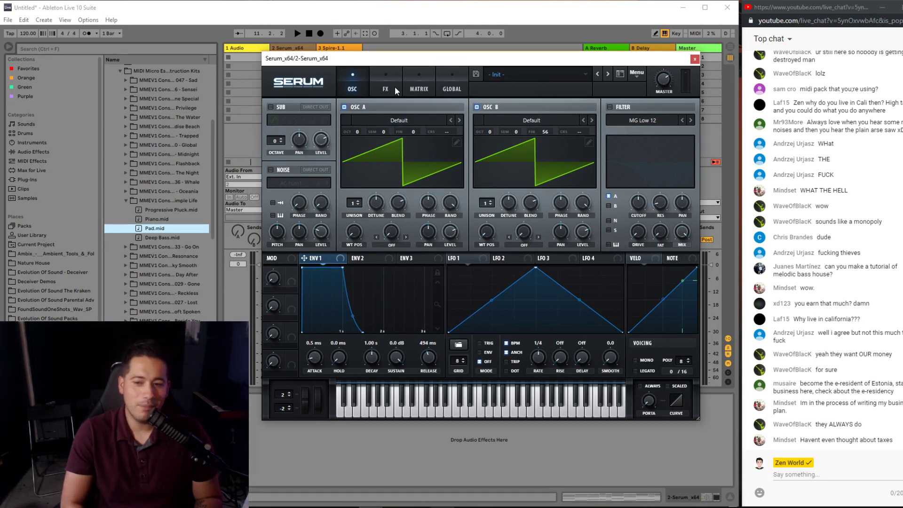
pyautogui.moveTo(376, 60); pyautogui.dragTo(347, 67)
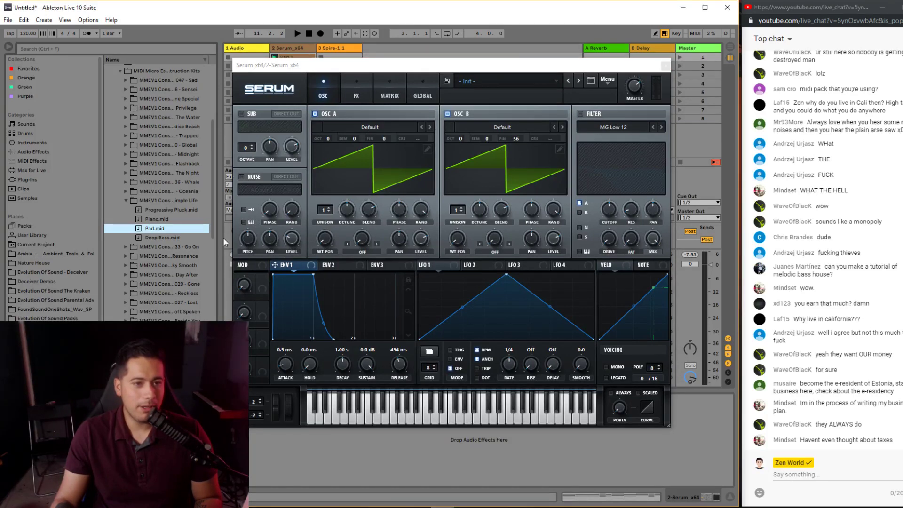
# - Narrow the file browser, collapse its Inspiration folder, and move the Serum window up over the session view
pyautogui.moveTo(219, 226); pyautogui.dragTo(210, 225)
pyautogui.scroll(5, 141, 188)
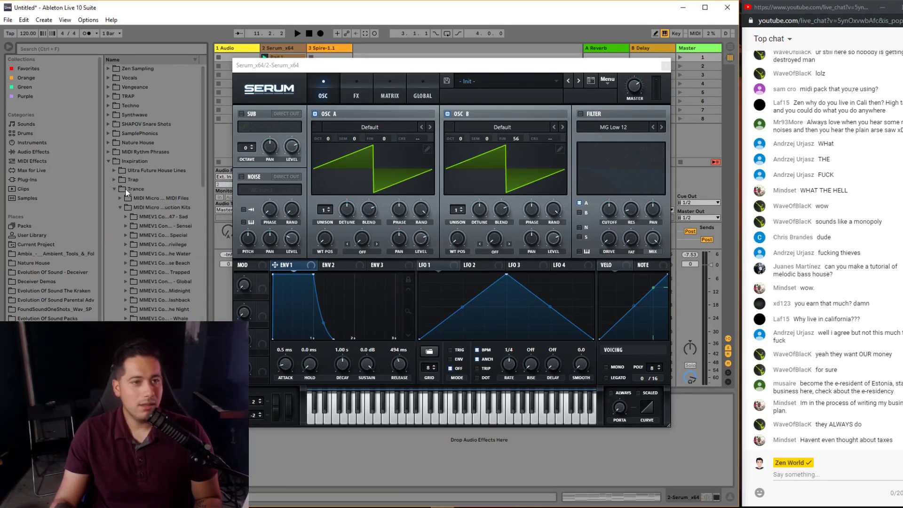
pyautogui.click(109, 161)
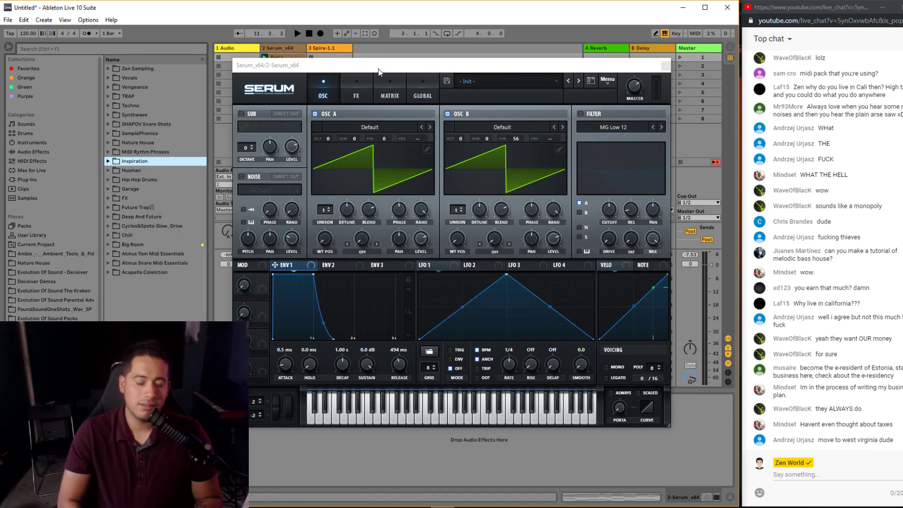
pyautogui.moveTo(379, 69); pyautogui.dragTo(409, 96)
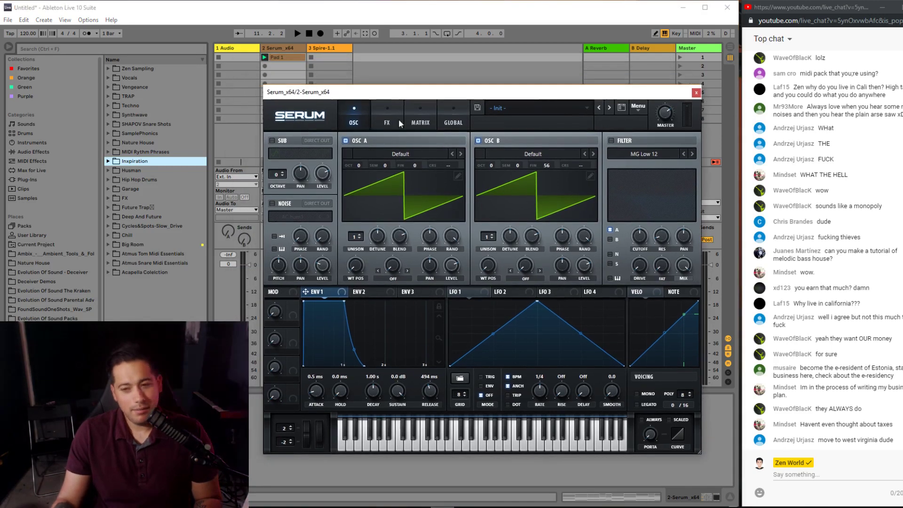
pyautogui.click(249, 388)
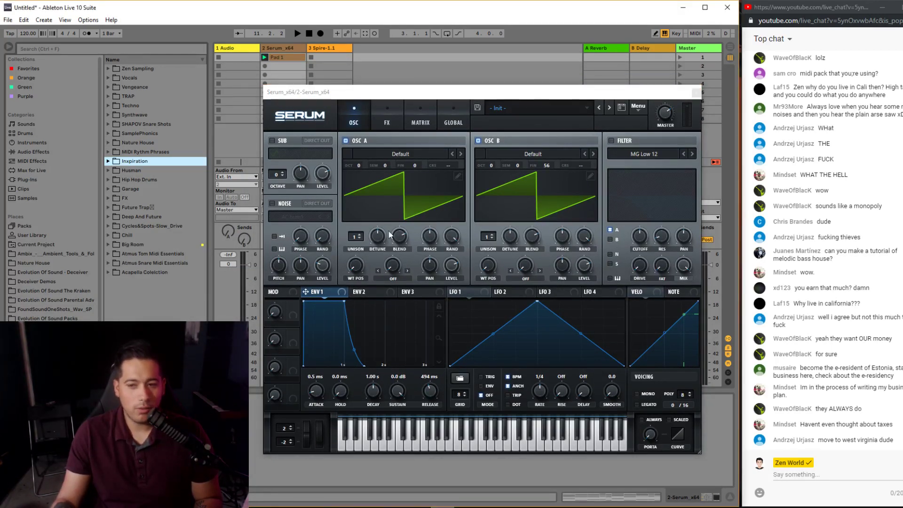
pyautogui.moveTo(439, 92); pyautogui.dragTo(435, 42)
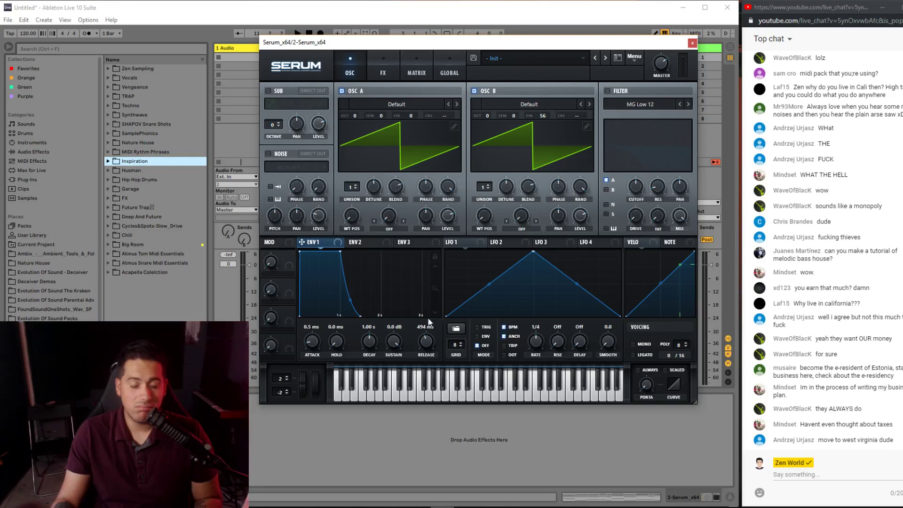
# - Switch to Spotify, listen to Personal Space from about 1:20, and return to Ableton Live
pyautogui.hotkey('alt', 'Tab')
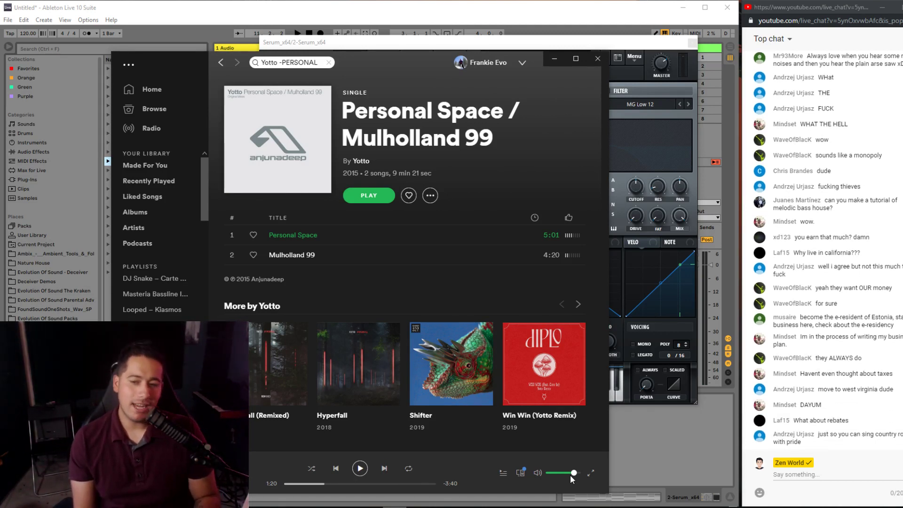
pyautogui.press('space')
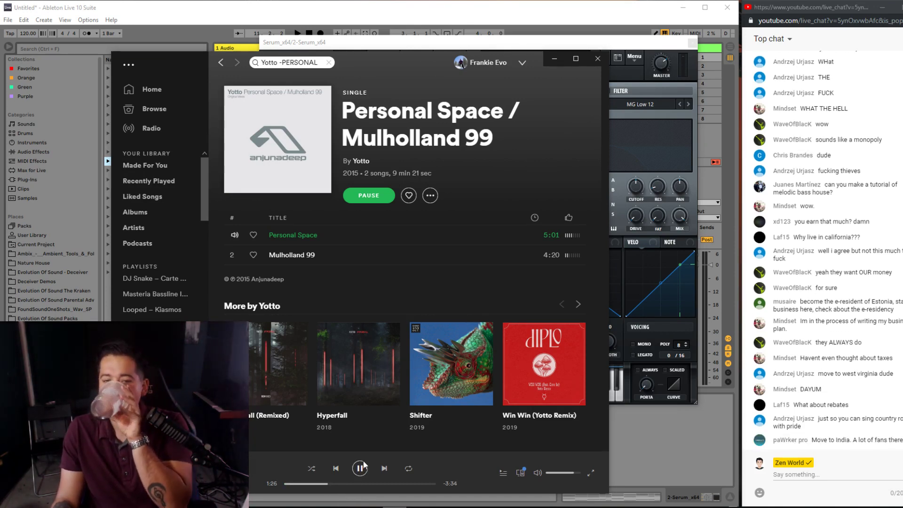
pyautogui.click(681, 432)
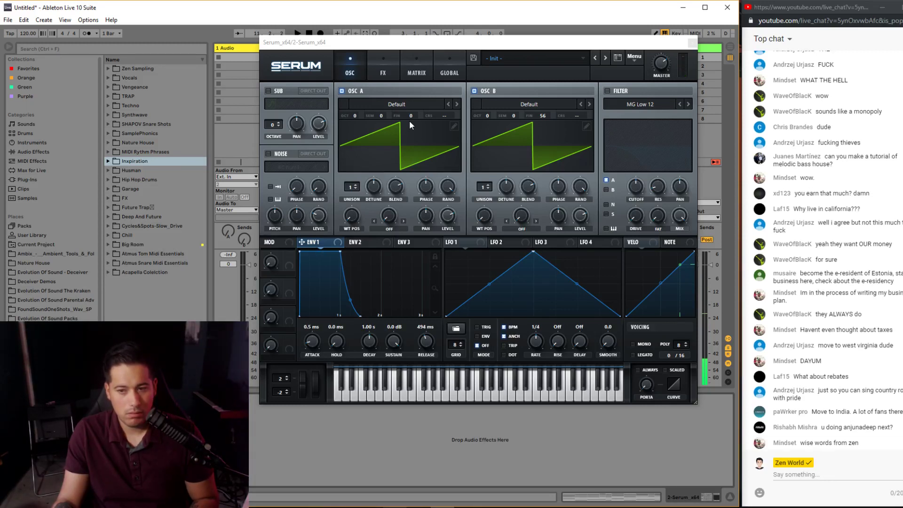
# - Set envelope 1's release to 837 ms and attack to 76 ms, and enable the MG Low 12 filter on both oscillators with an adjusted cutoff
pyautogui.moveTo(426, 341); pyautogui.dragTo(425, 332)
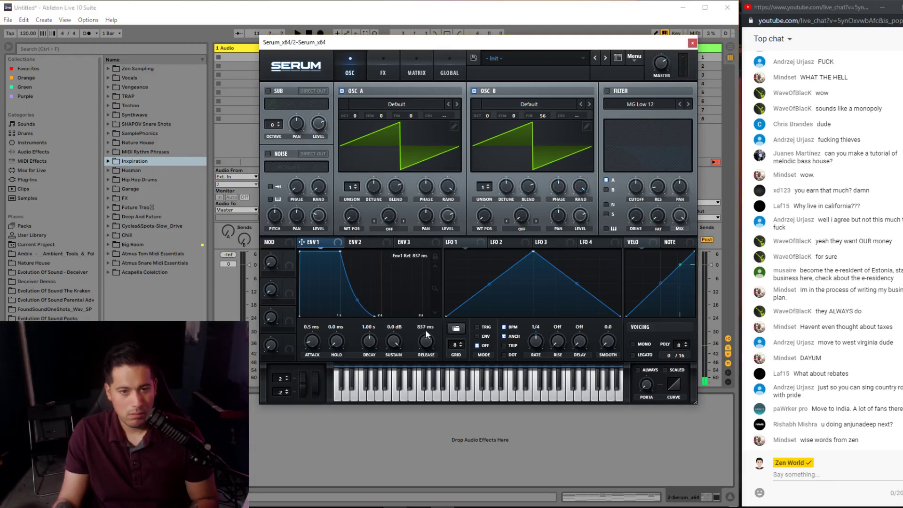
pyautogui.click(607, 91)
pyautogui.click(607, 190)
pyautogui.moveTo(645, 183); pyautogui.dragTo(633, 198)
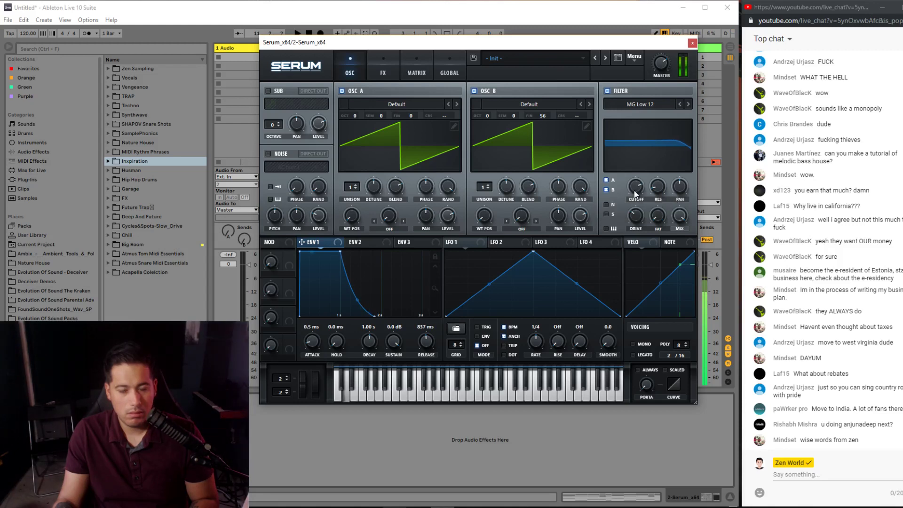
pyautogui.moveTo(312, 346); pyautogui.dragTo(315, 332)
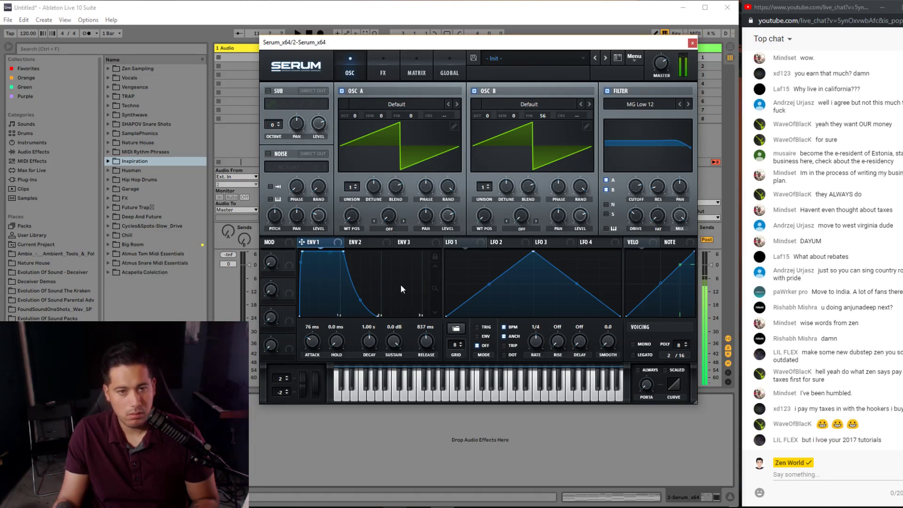
# - Check Personal Space in Spotify again, return to Ableton Live, and turn Serum's filter off
pyautogui.hotkey('alt', 'Tab')
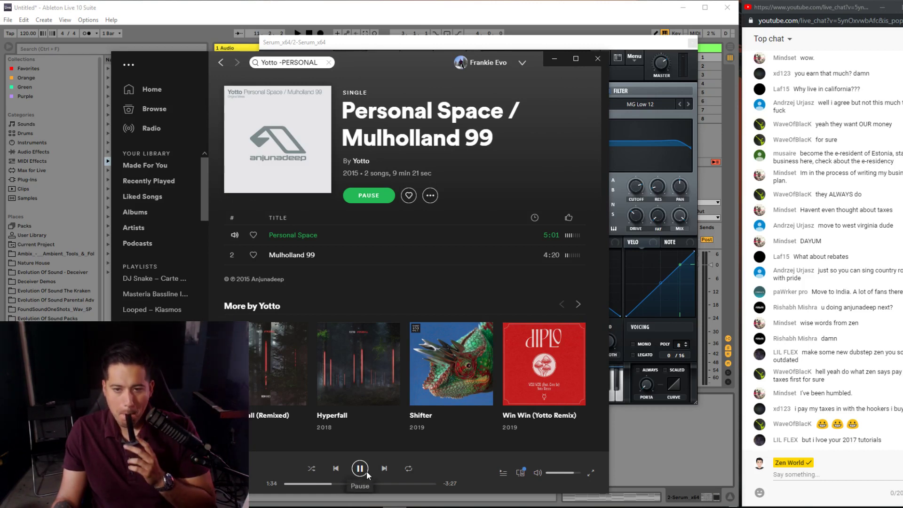
pyautogui.click(612, 457)
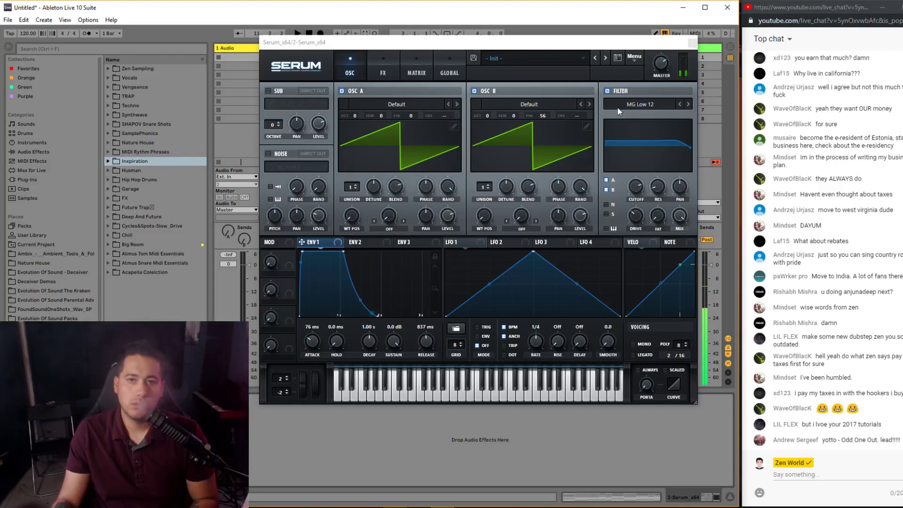
pyautogui.click(608, 92)
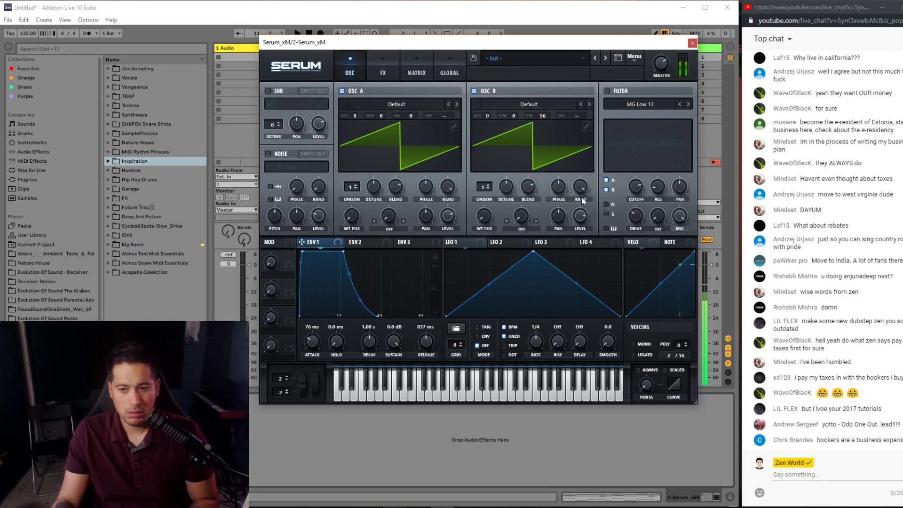
# - Shape envelope 1 with a 29 ms attack, 1.35 s decay, -39.8 dB sustain and 1.59 s release
pyautogui.click(383, 71)
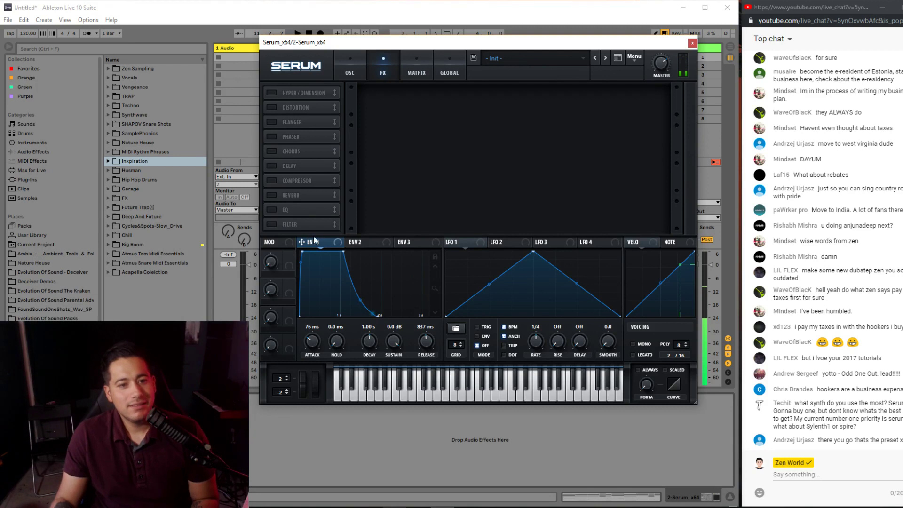
pyautogui.moveTo(430, 340); pyautogui.dragTo(376, 345)
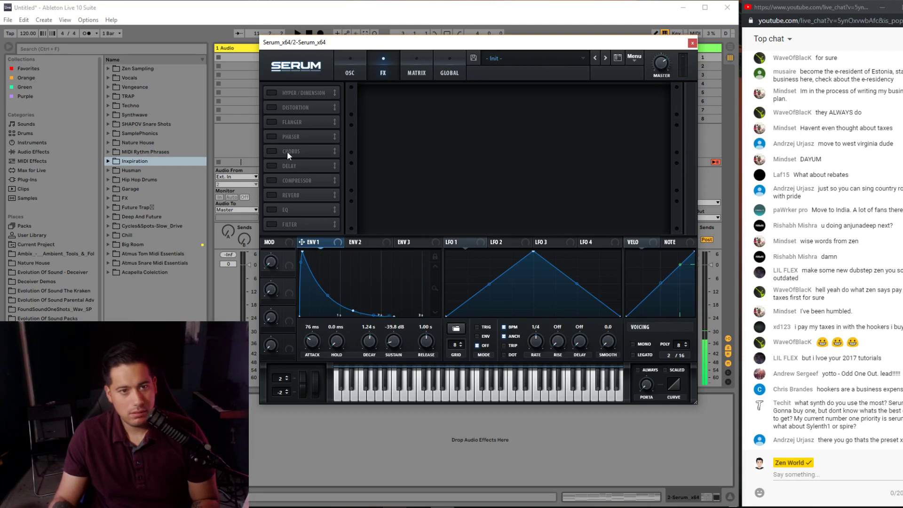
pyautogui.moveTo(369, 335); pyautogui.dragTo(369, 331)
pyautogui.moveTo(311, 340); pyautogui.dragTo(310, 345)
pyautogui.moveTo(425, 343); pyautogui.dragTo(424, 340)
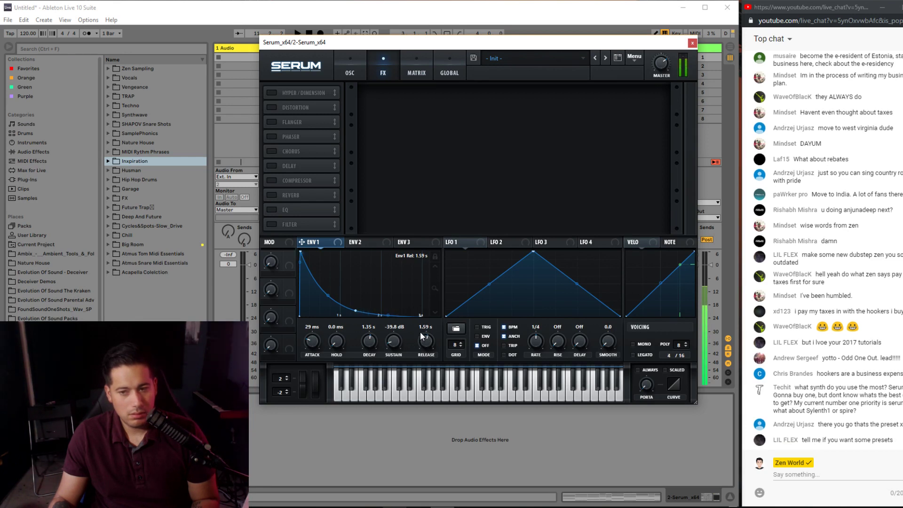
# - Enable Serum's compressor and reverb, place the compressor directly below Hyper/Dimension, and switch the trial delay off
pyautogui.click(272, 166)
pyautogui.click(272, 180)
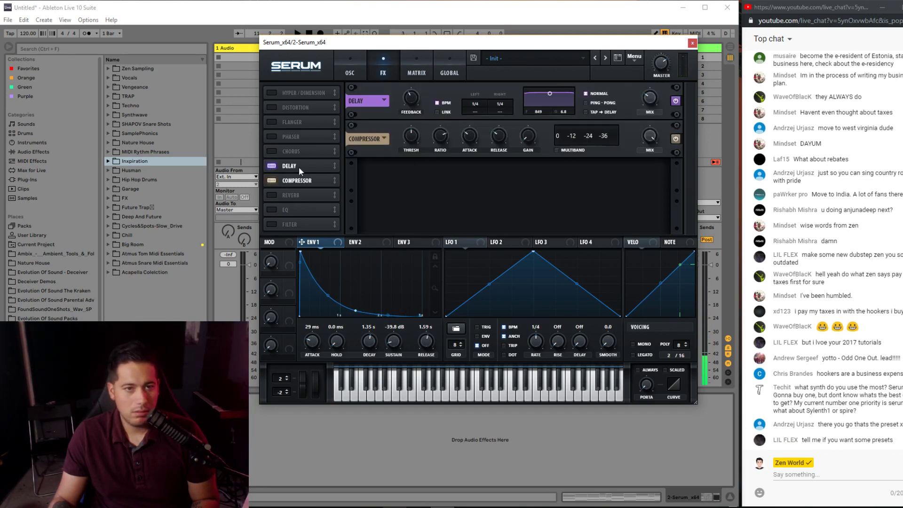
pyautogui.click(303, 167)
pyautogui.moveTo(287, 180); pyautogui.dragTo(311, 107)
pyautogui.click(272, 196)
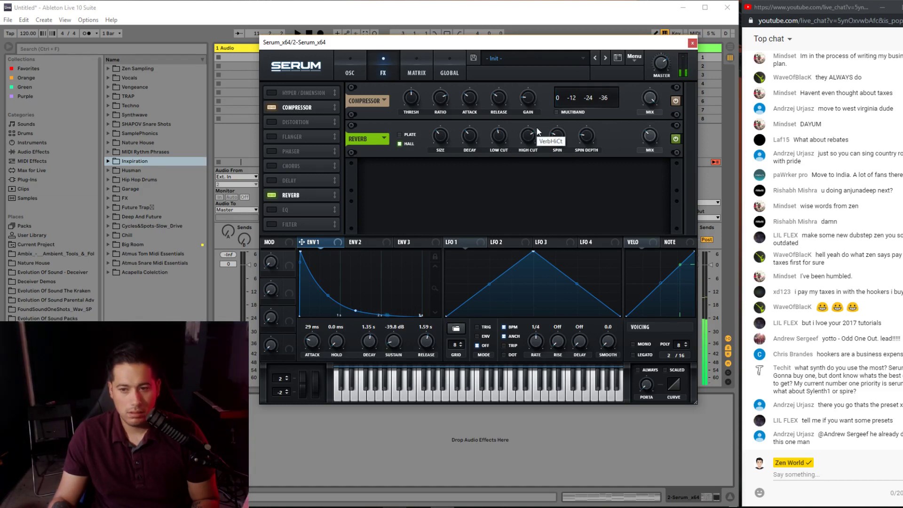
# - Set oscillator B's fine tuning to 48 cents and turn on Mono, Legato and Always portamento
pyautogui.click(357, 69)
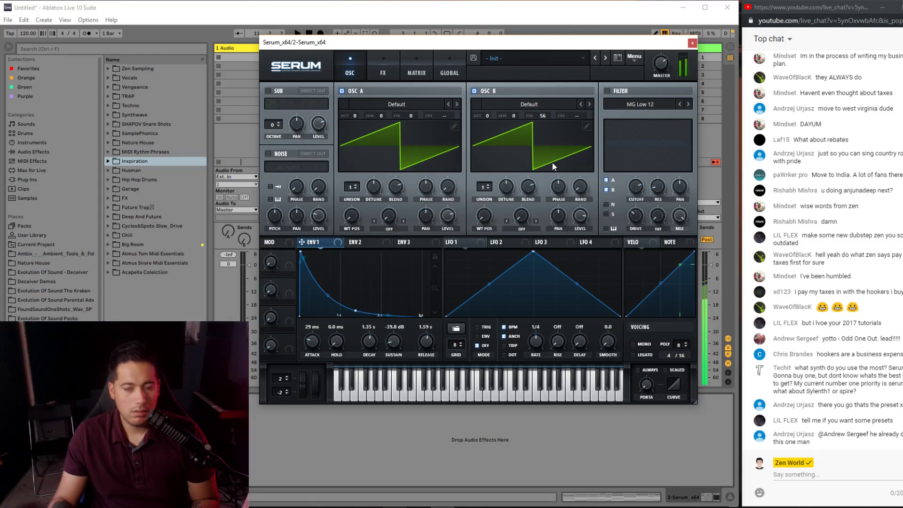
pyautogui.moveTo(544, 116)
pyautogui.mouseDown()
pyautogui.moveTo(532, 139)
pyautogui.moveTo(549, 125)
pyautogui.mouseUp()
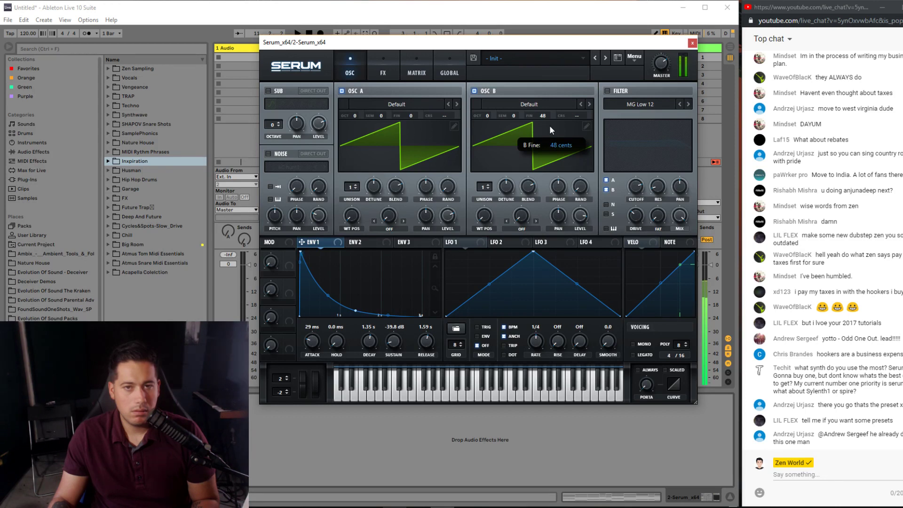
pyautogui.click(633, 344)
pyautogui.click(633, 355)
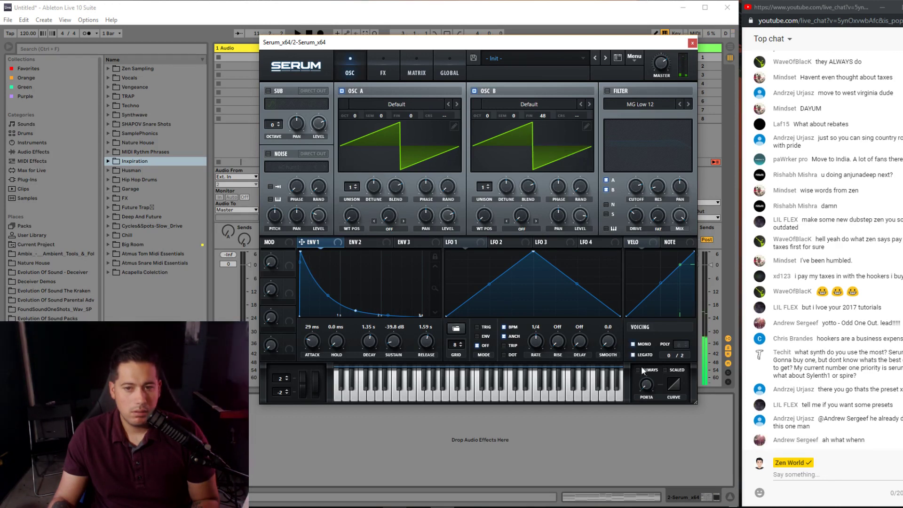
pyautogui.click(641, 370)
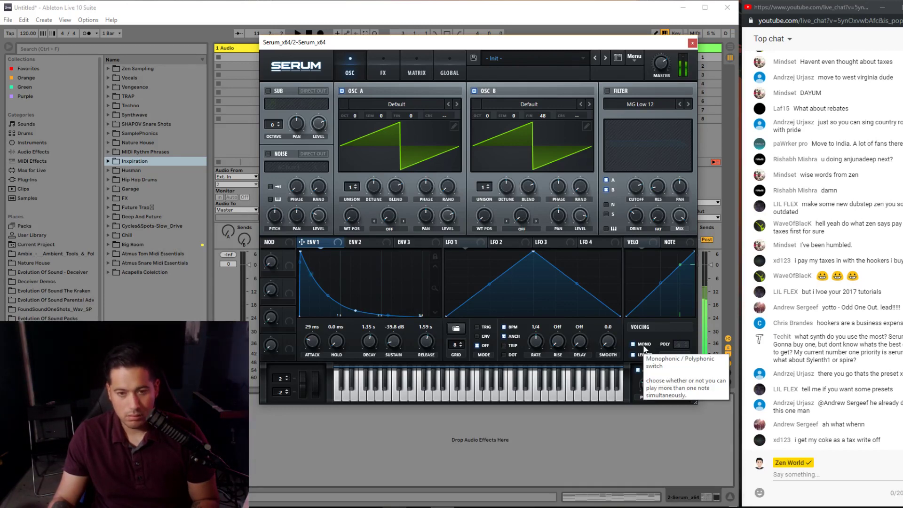
# - Set envelope 1's attack to 44 ms and turn the MG Low 12 filter on
pyautogui.click(392, 72)
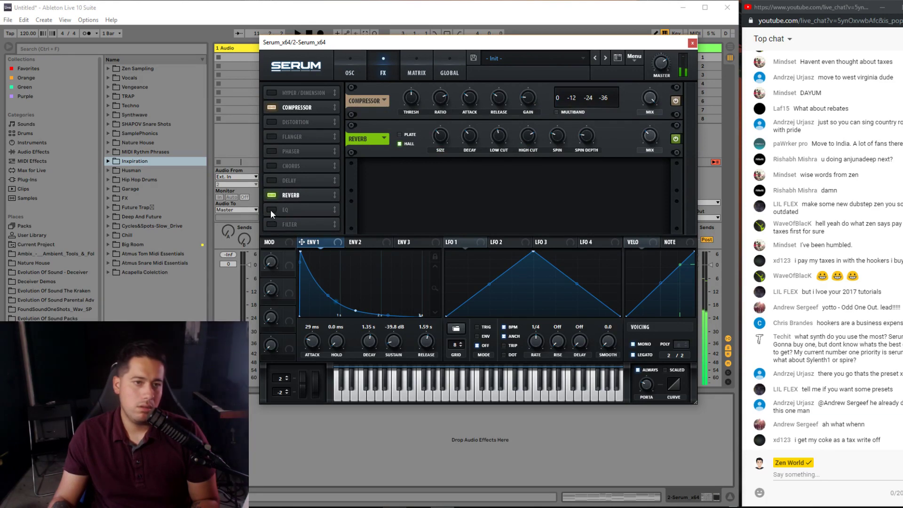
pyautogui.moveTo(312, 341); pyautogui.dragTo(316, 335)
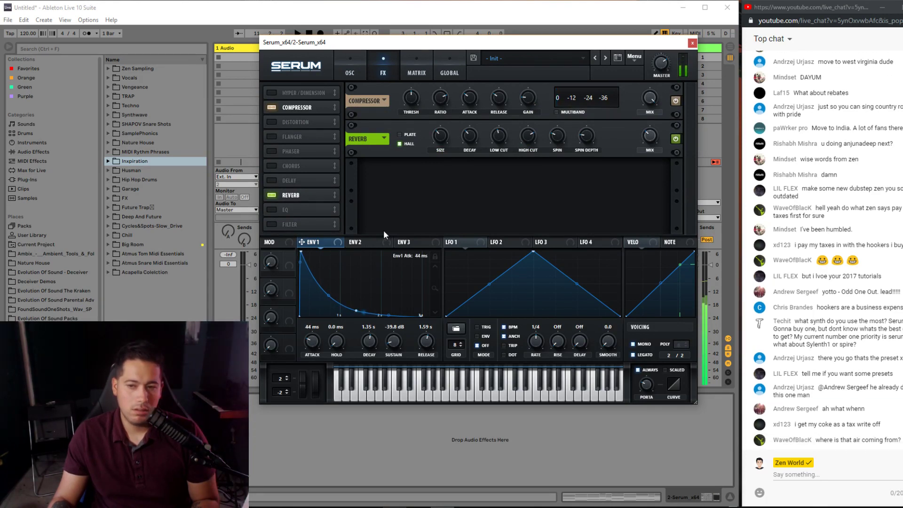
pyautogui.click(352, 73)
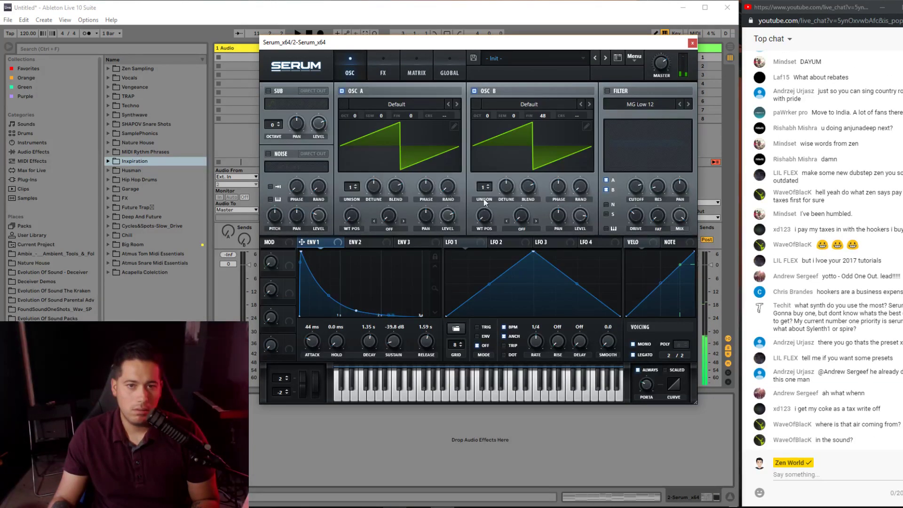
pyautogui.click(609, 91)
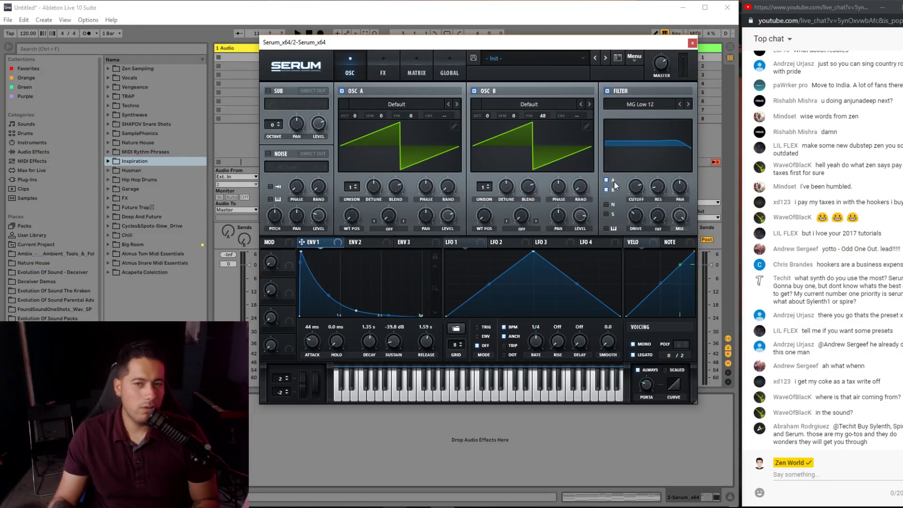
# - Tune the MG Low 12 filter's cutoff while comparing the filter on and off, and modulate the cutoff with envelope 1
pyautogui.moveTo(637, 188); pyautogui.dragTo(641, 175)
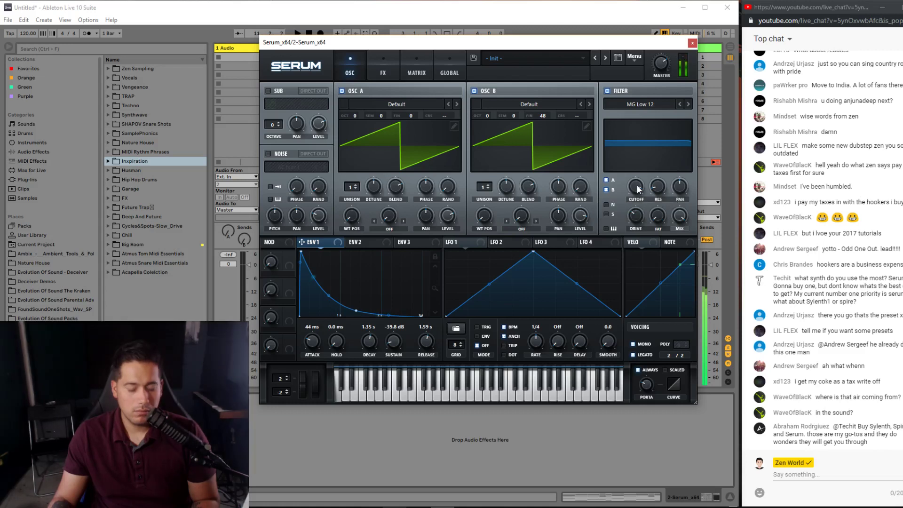
pyautogui.moveTo(637, 187); pyautogui.dragTo(637, 191)
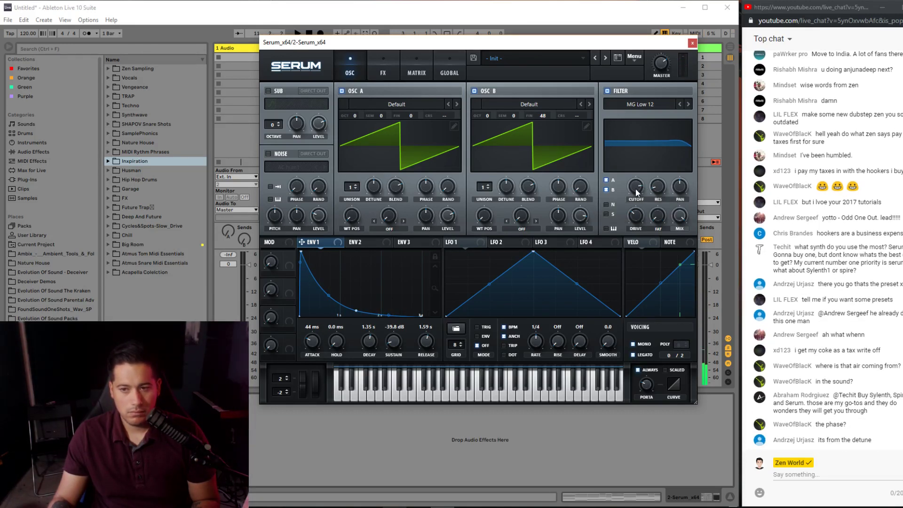
pyautogui.moveTo(628, 185)
pyautogui.mouseDown()
pyautogui.moveTo(621, 199)
pyautogui.moveTo(631, 176)
pyautogui.mouseUp()
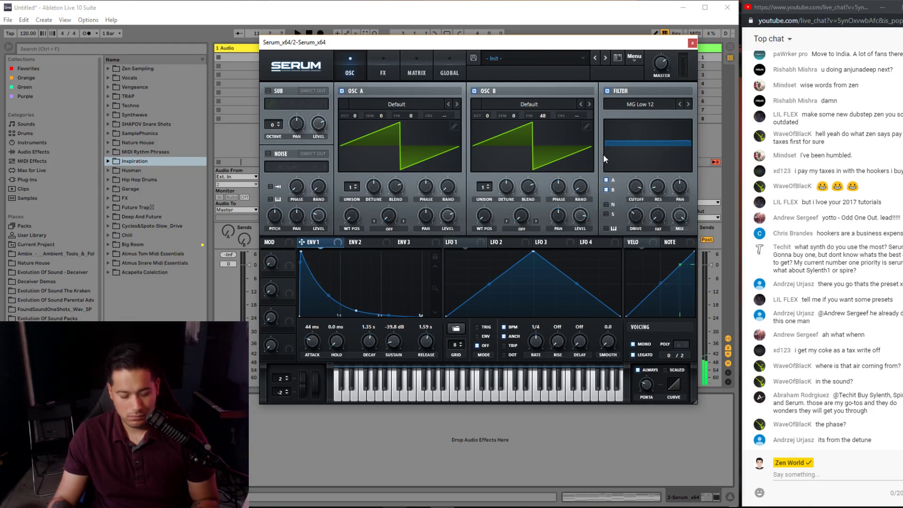
pyautogui.click(609, 91)
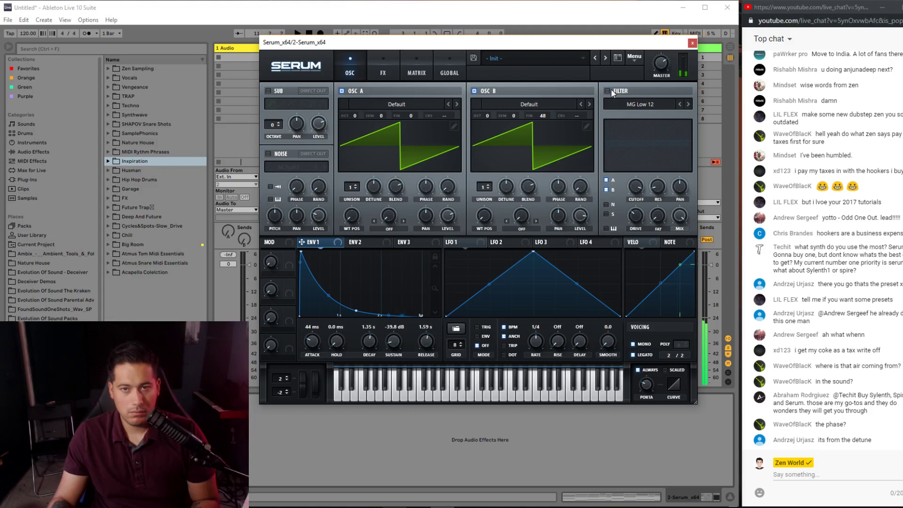
pyautogui.click(608, 91)
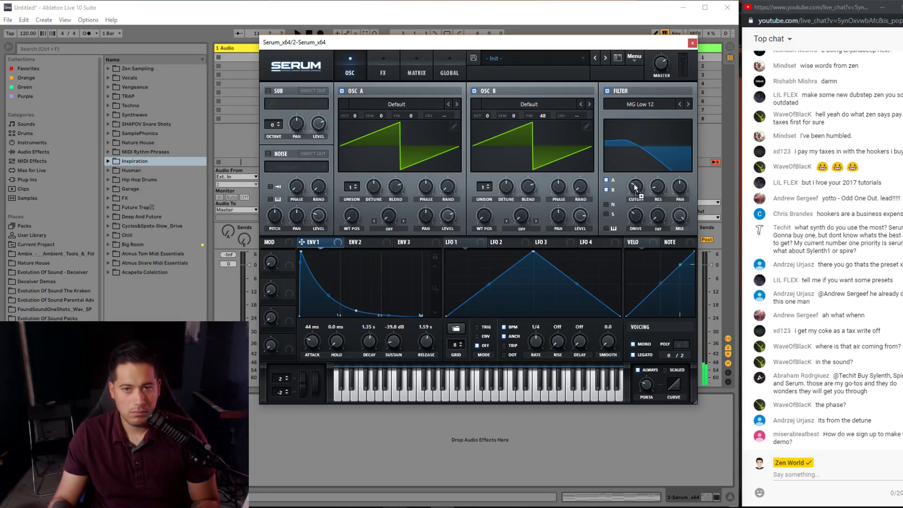
pyautogui.moveTo(636, 188); pyautogui.dragTo(635, 187)
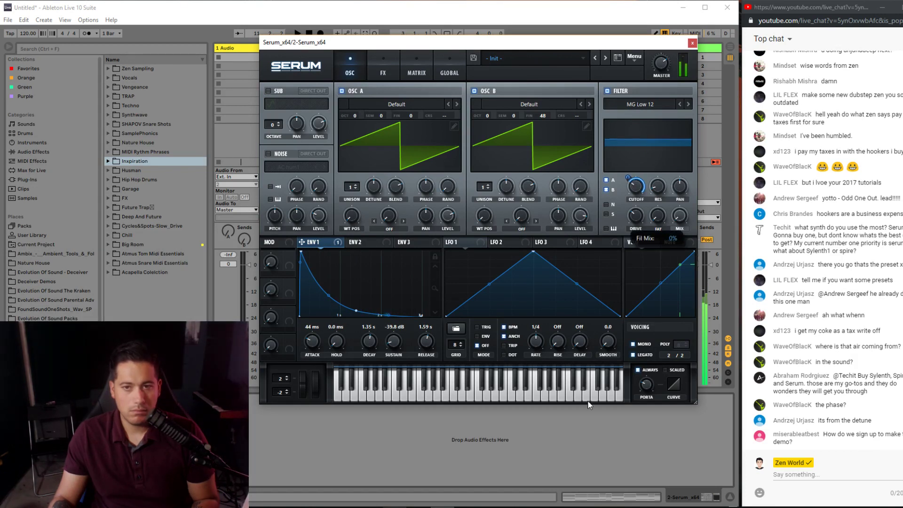
# - Assign macro 1 to the filter mix and name the macro LPF
pyautogui.doubleClick(279, 275)
pyautogui.write('LPF')
pyautogui.press('Return')
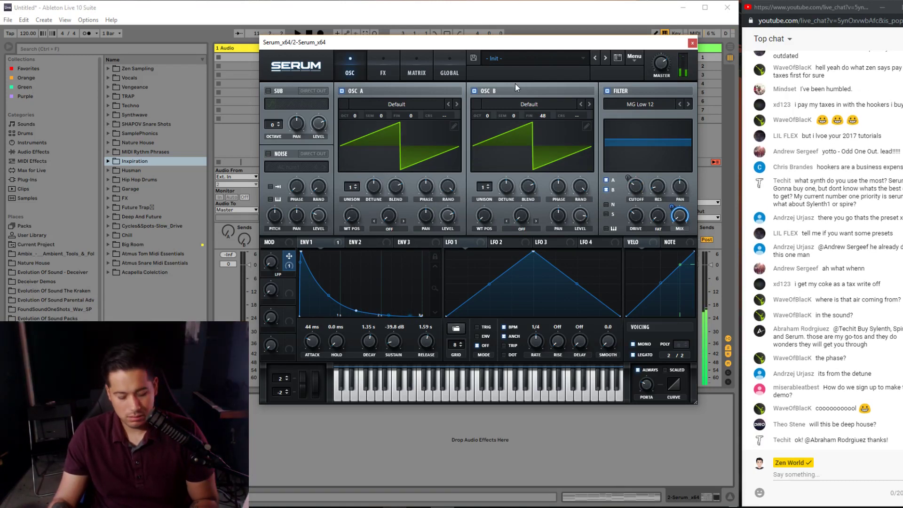
# - Switch to Spotify to hear Yotto's Personal Space as a reference, pause the track and return to Serum
pyautogui.click(382, 505)
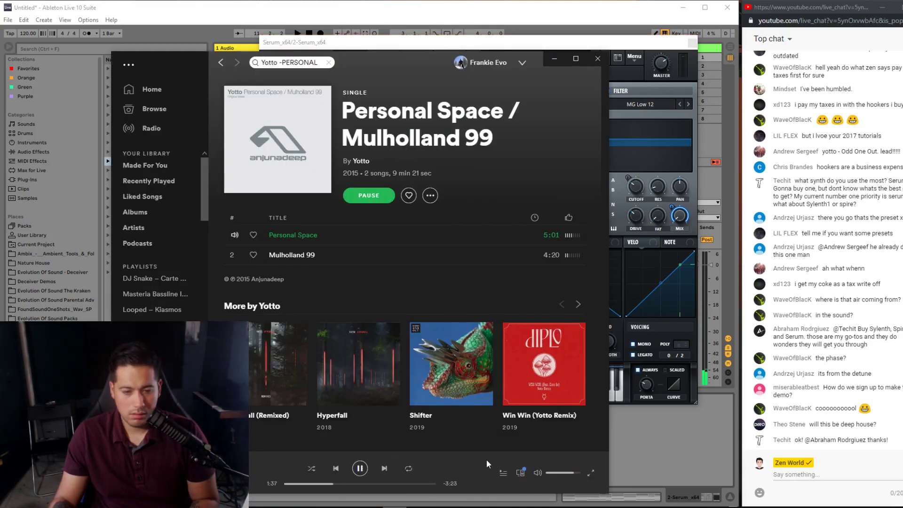
pyautogui.click(360, 471)
pyautogui.click(662, 427)
# - Enable Serum's EQ with the low-cut frequency at about 170 Hz, and switch the compressor off
pyautogui.click(390, 68)
pyautogui.click(271, 210)
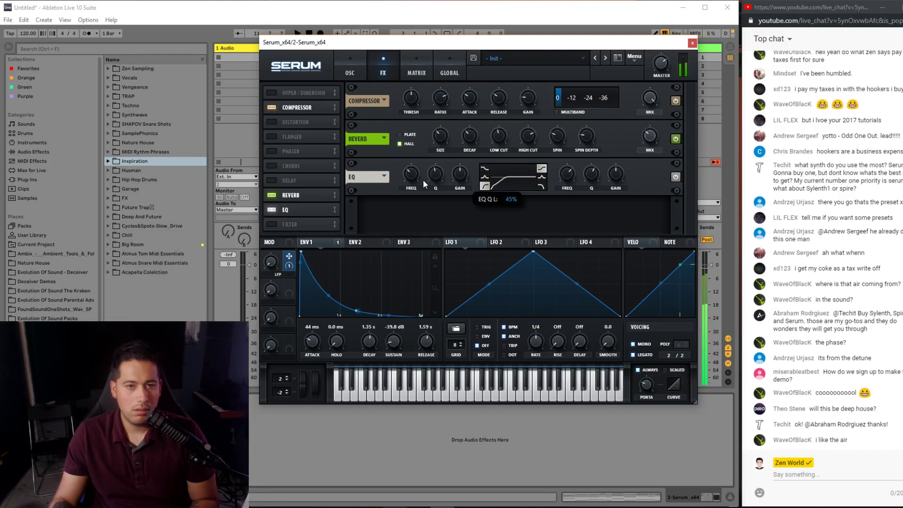
pyautogui.moveTo(409, 174)
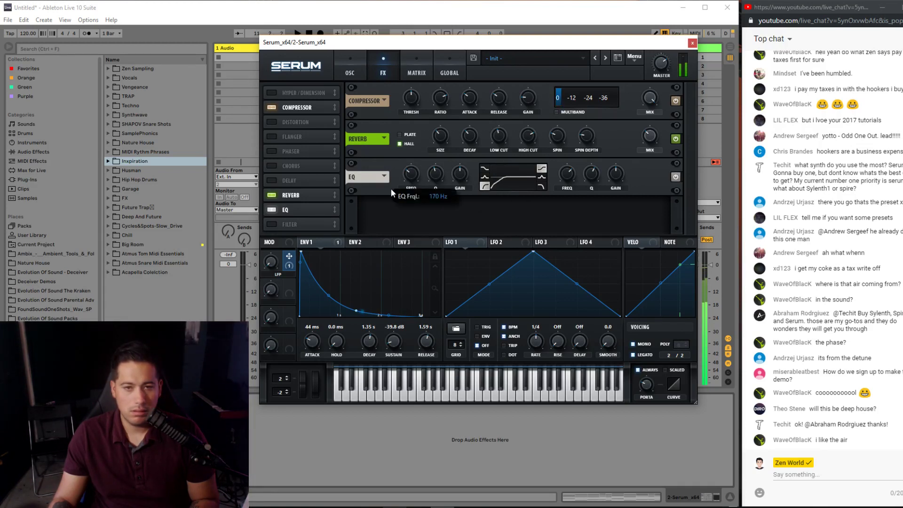
pyautogui.moveTo(667, 66)
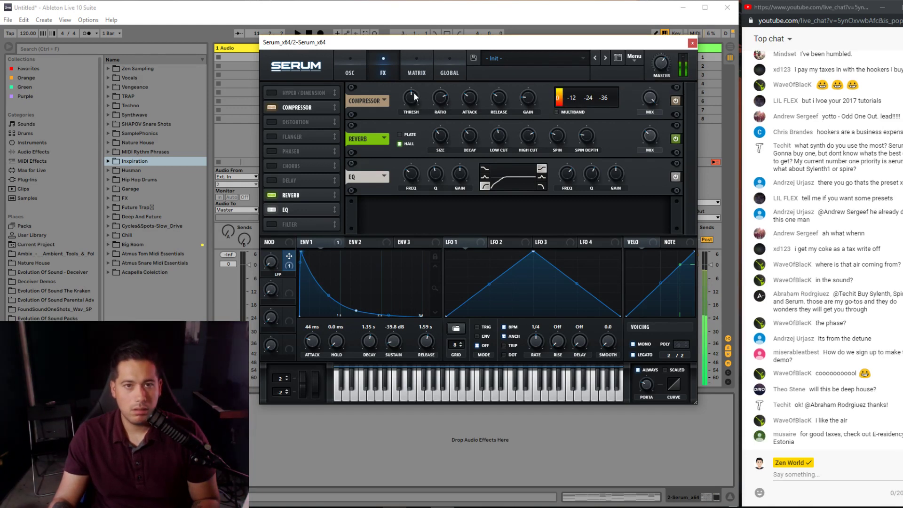
pyautogui.click(273, 108)
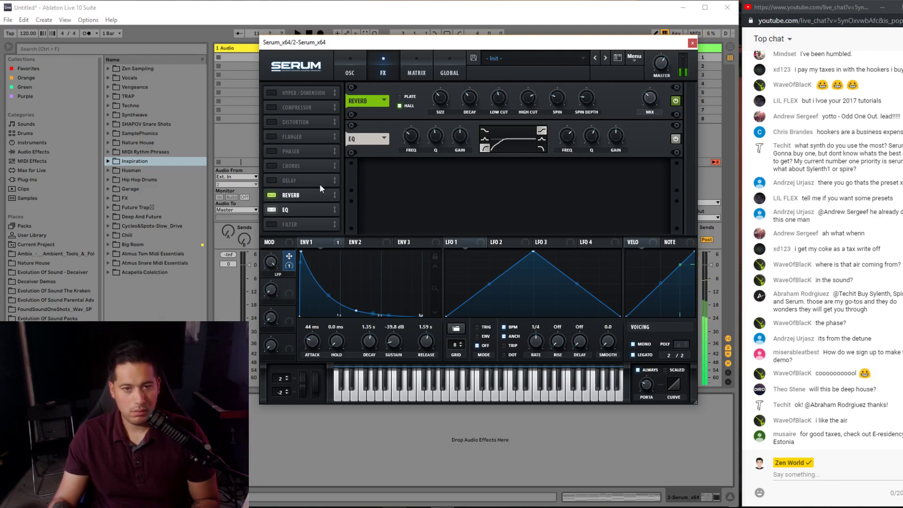
# - Label the preset "Yotto Personal Space" in the text line below the preset name
pyautogui.moveTo(262, 297)
pyautogui.click(528, 73)
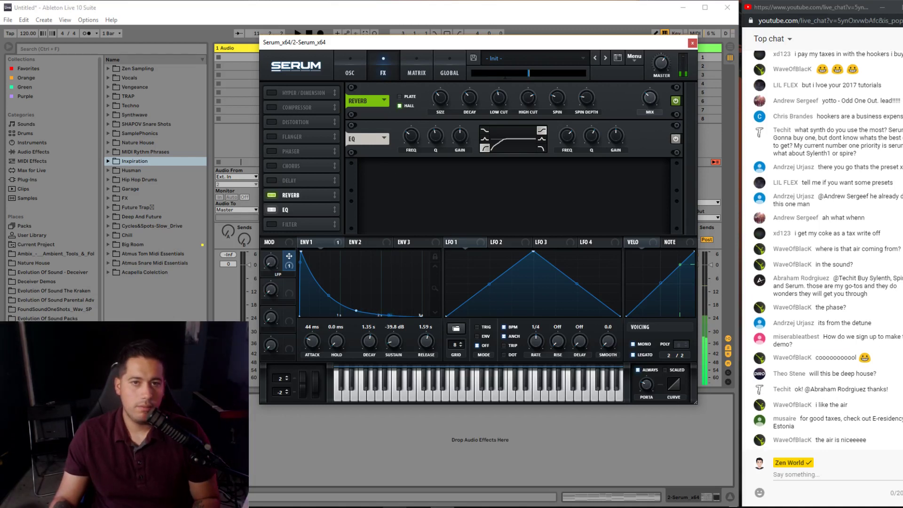
pyautogui.write('yu')
pyautogui.press('BackSpace')
pyautogui.write('ot')
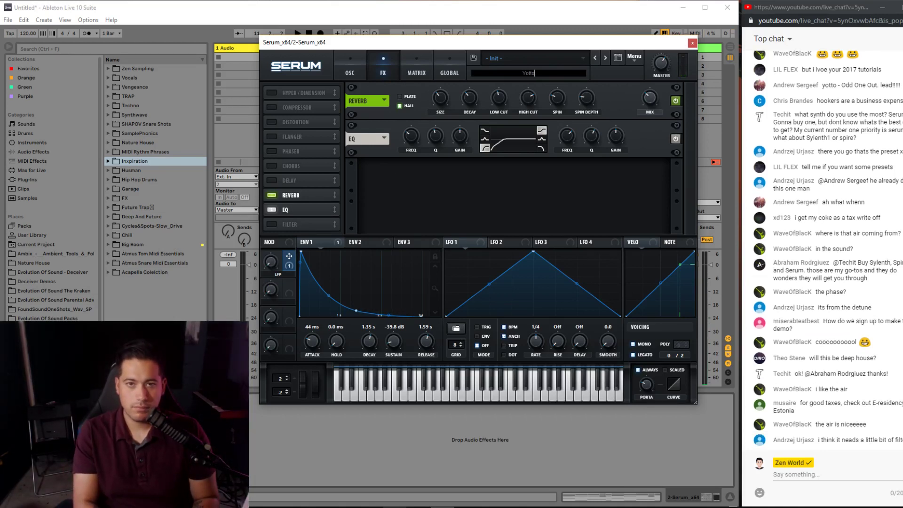
pyautogui.write('to Personal Sp')
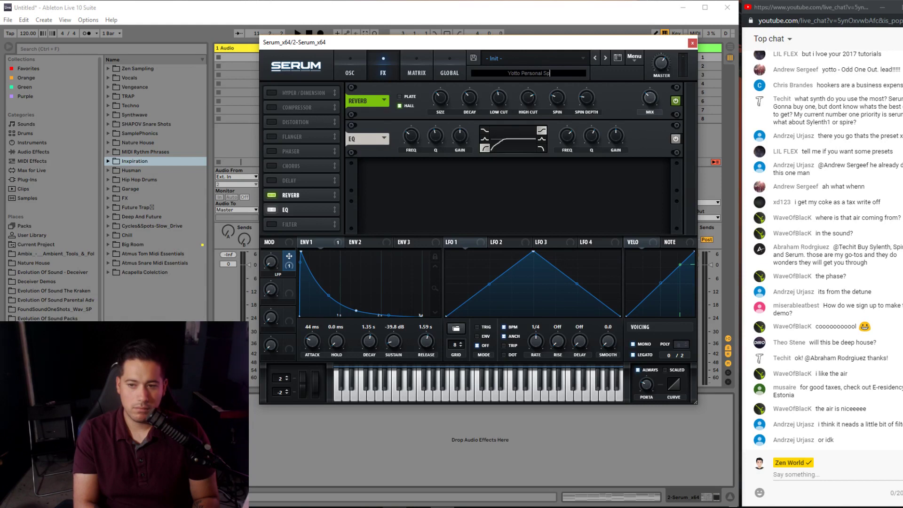
pyautogui.write('ace')
pyautogui.press('Return')
# - Fine-tune the MG Low 12 filter's cutoff and try a filter drive of 17%
pyautogui.click(350, 70)
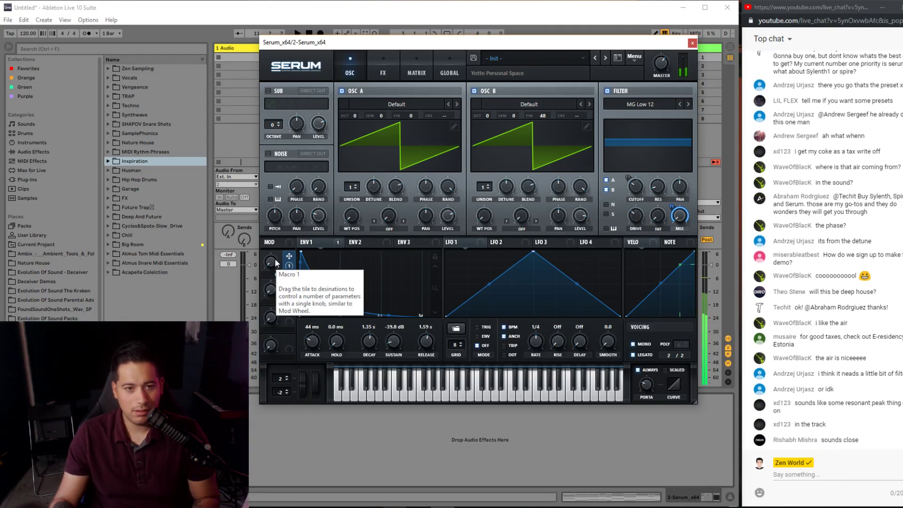
pyautogui.click(631, 104)
pyautogui.click(303, 259)
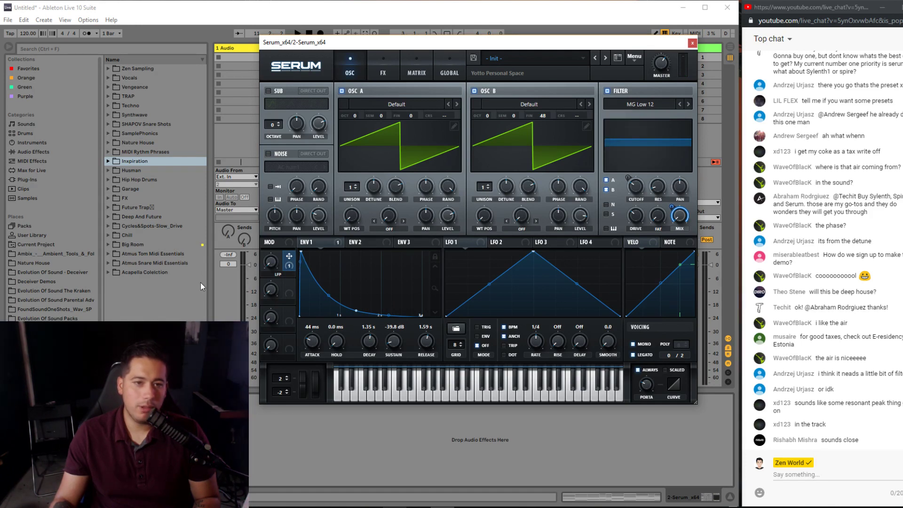
pyautogui.moveTo(656, 155); pyautogui.dragTo(660, 149)
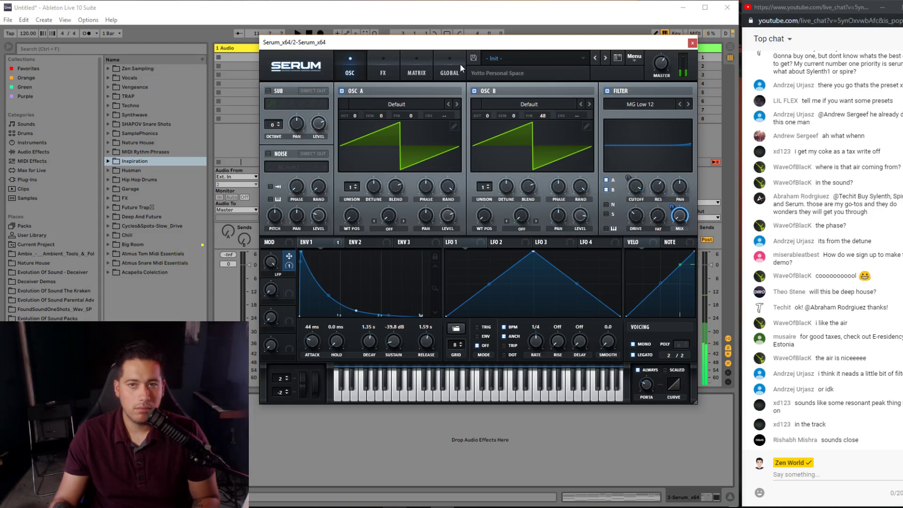
pyautogui.moveTo(646, 194)
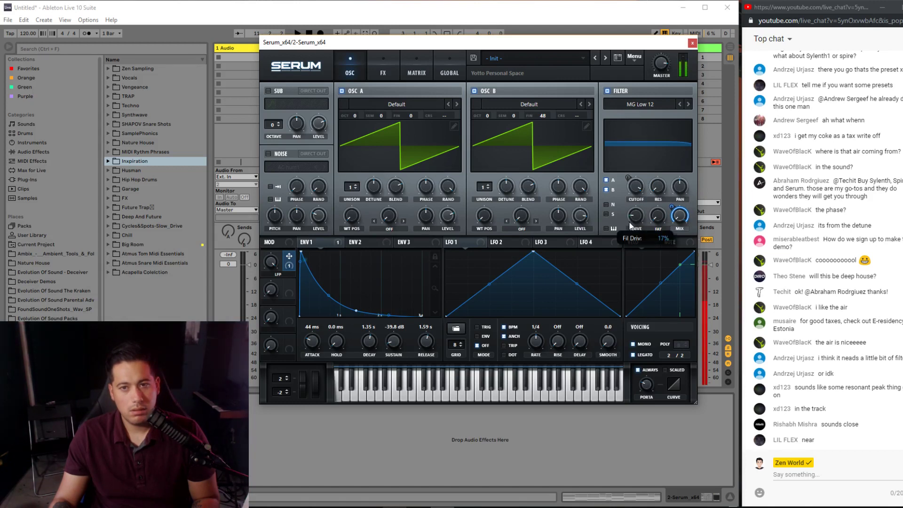
pyautogui.moveTo(646, 202); pyautogui.dragTo(654, 188)
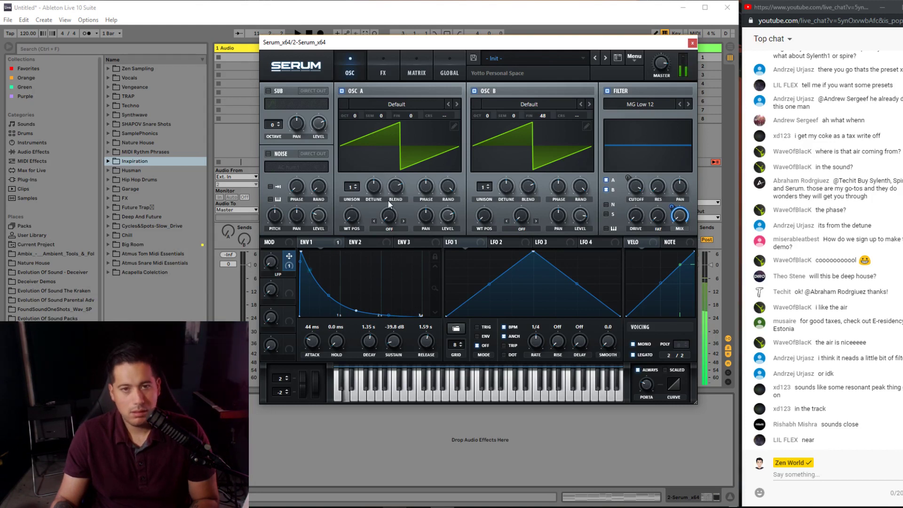
# - Enable the noise oscillator with AC hum1, and control its level with macro 2 named NOISE
pyautogui.click(268, 154)
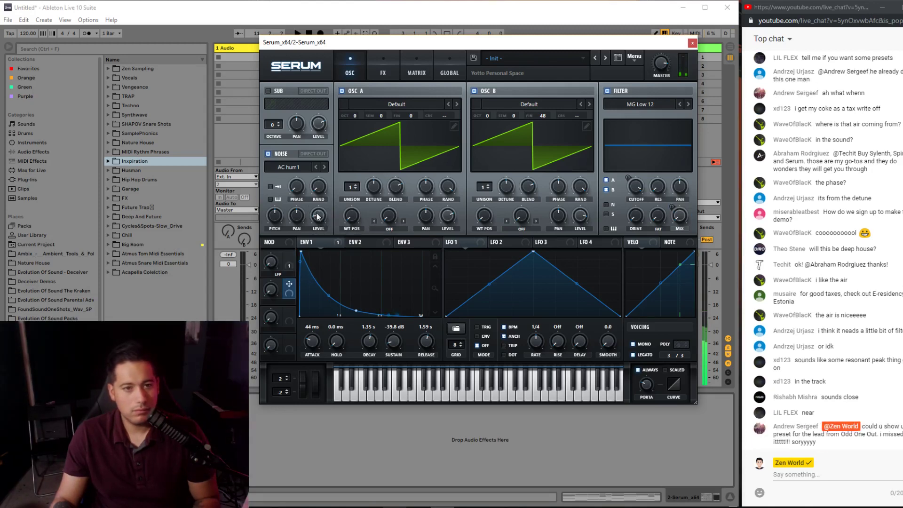
pyautogui.moveTo(312, 207); pyautogui.dragTo(322, 183)
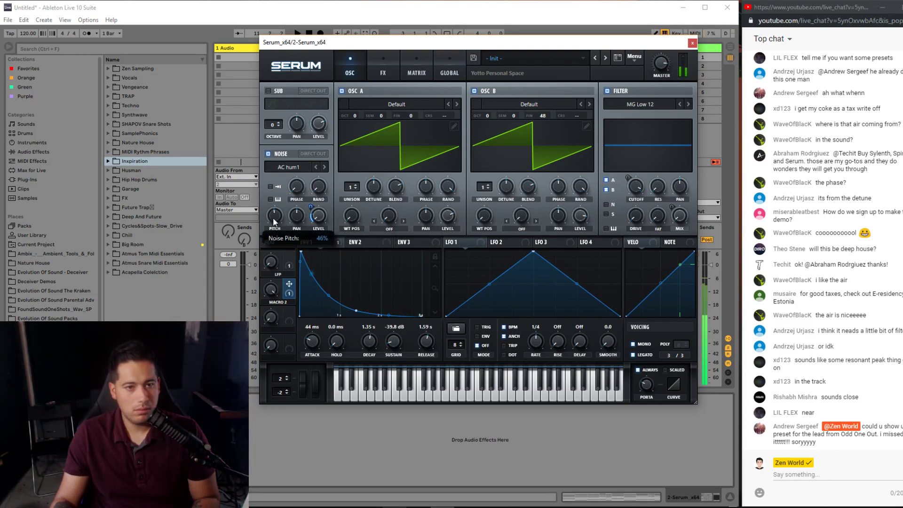
pyautogui.doubleClick(281, 303)
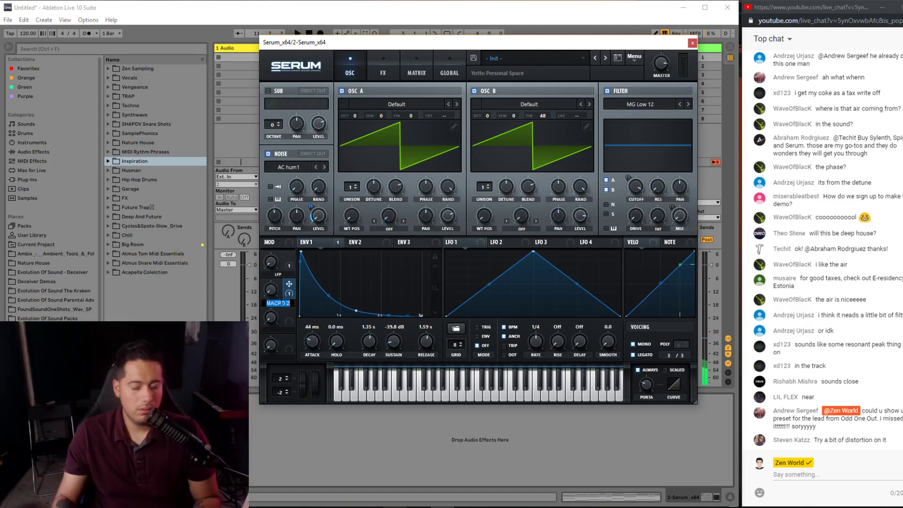
pyautogui.write('NOISE')
pyautogui.press('Return')
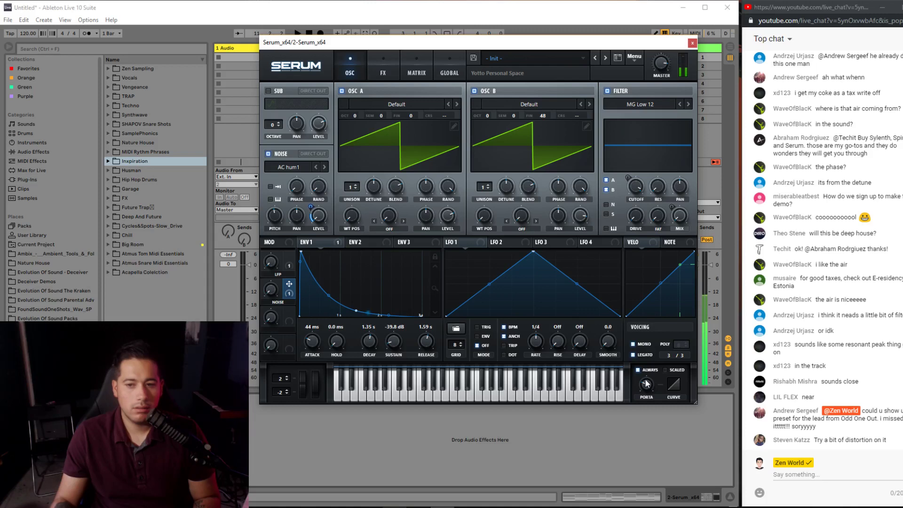
# - Enable the Tube distortion and place it first in the effects chain
pyautogui.click(383, 68)
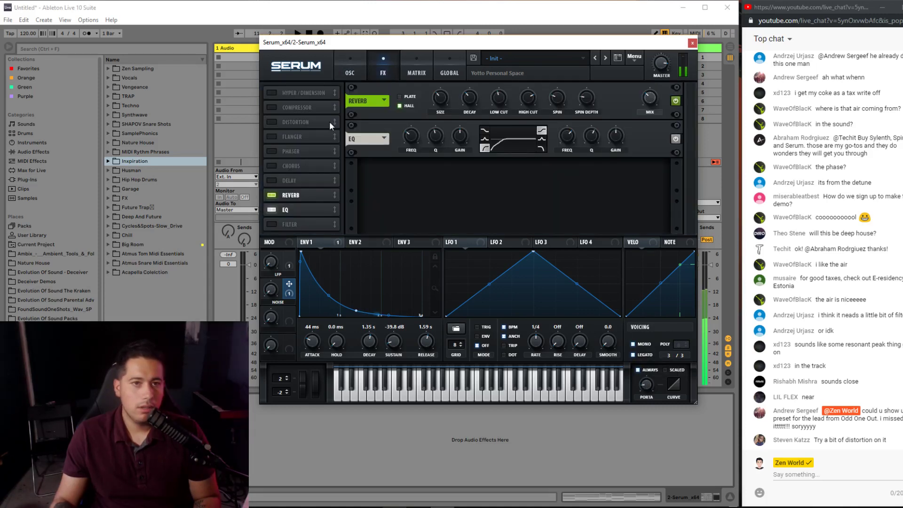
pyautogui.click(272, 121)
pyautogui.moveTo(325, 121); pyautogui.dragTo(325, 93)
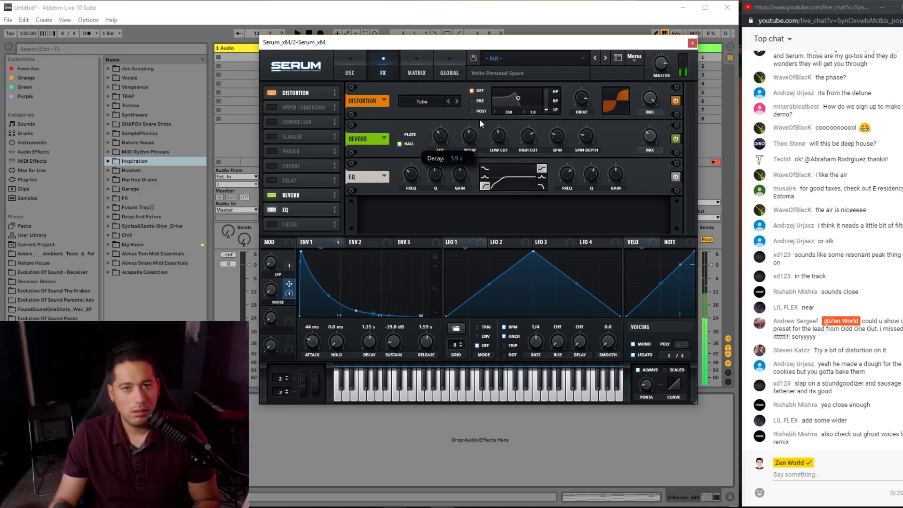
pyautogui.moveTo(651, 123)
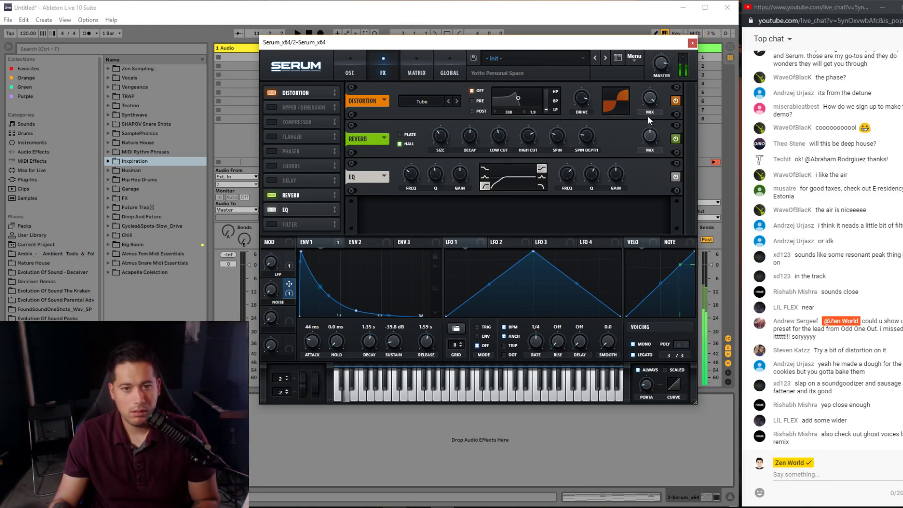
# - Adjust the reverb's high cut and mix, and revisit the filter's cutoff
pyautogui.moveTo(528, 137); pyautogui.dragTo(544, 104)
pyautogui.moveTo(644, 139)
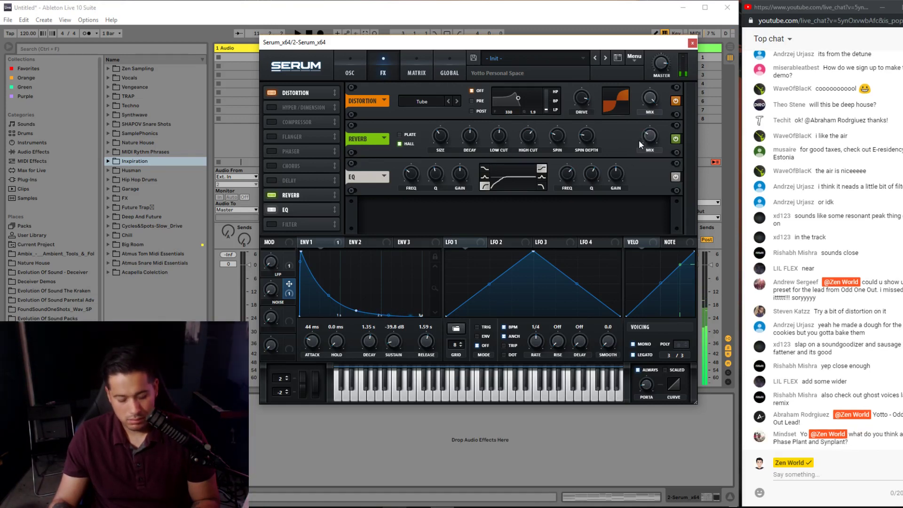
pyautogui.click(349, 68)
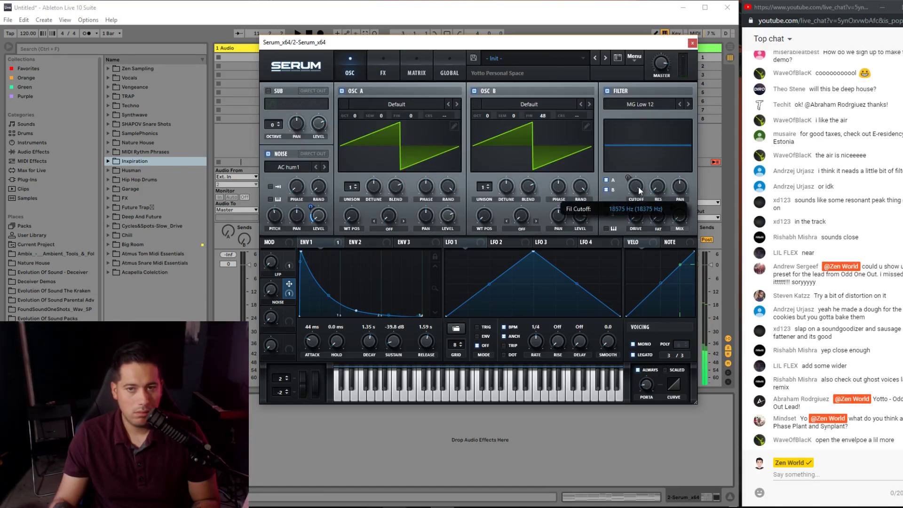
# - Lower the EQ's low-cut frequency to about 27 Hz and nudge it slightly back up
pyautogui.click(382, 70)
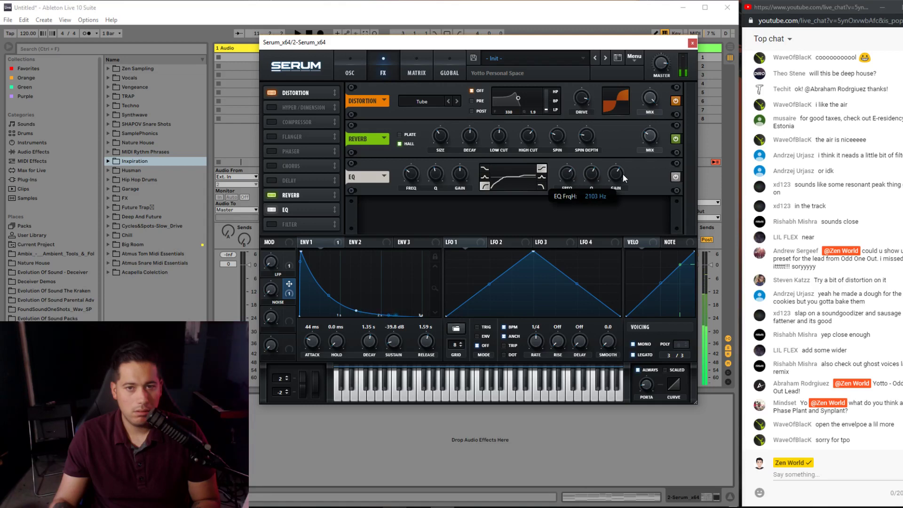
pyautogui.moveTo(619, 177)
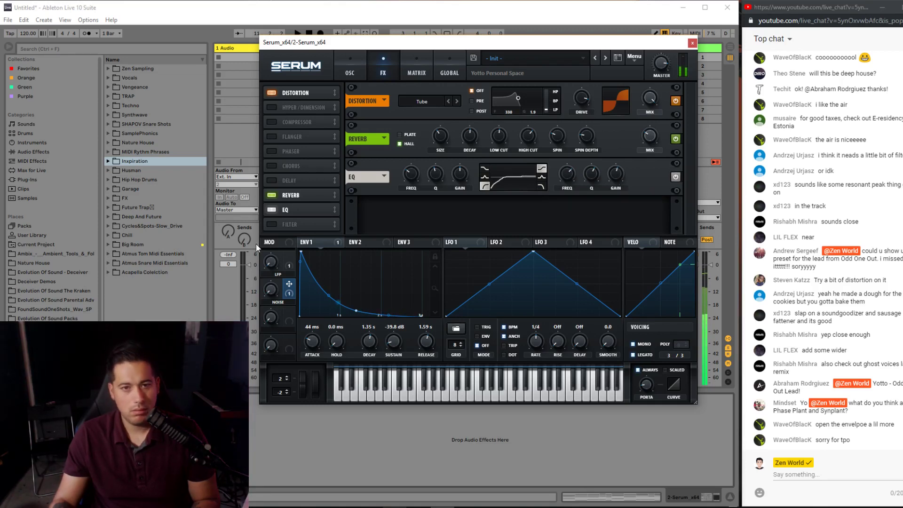
pyautogui.moveTo(410, 176); pyautogui.dragTo(393, 182)
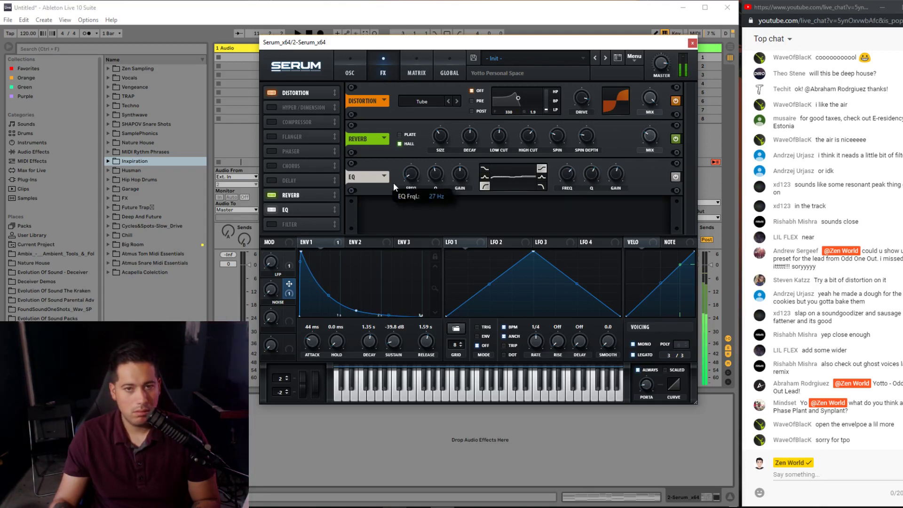
pyautogui.moveTo(397, 179); pyautogui.dragTo(403, 171)
# - Assign macro 3 to the EQ's low-cut frequency and name the macro LOWS OFF
pyautogui.moveTo(368, 262); pyautogui.dragTo(410, 174)
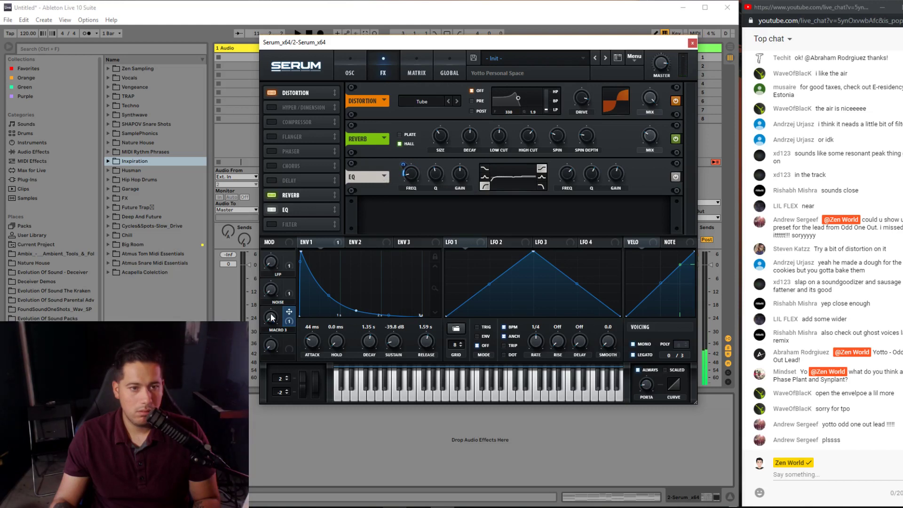
pyautogui.doubleClick(271, 331)
pyautogui.write('LOWS OFF')
pyautogui.press('Return')
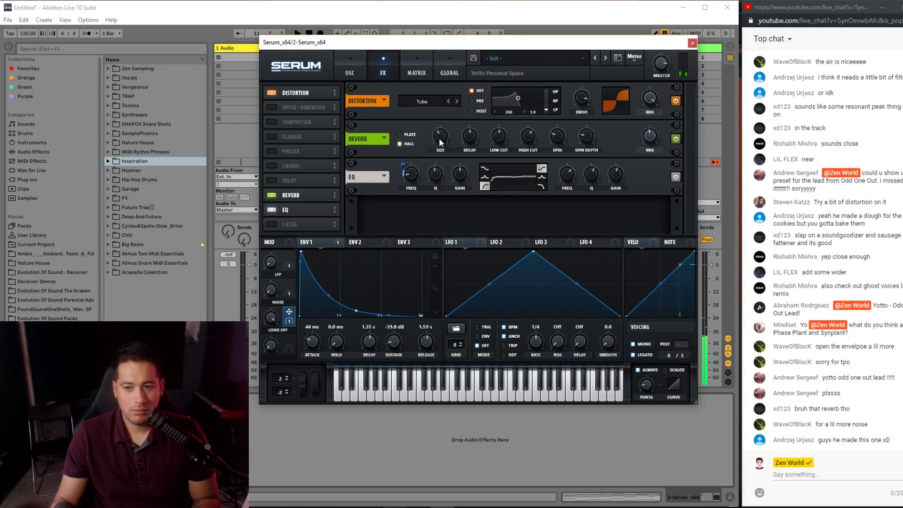
# - Reduce the reverb's decay and adjust its size
pyautogui.moveTo(431, 143)
pyautogui.moveTo(468, 140); pyautogui.dragTo(452, 149)
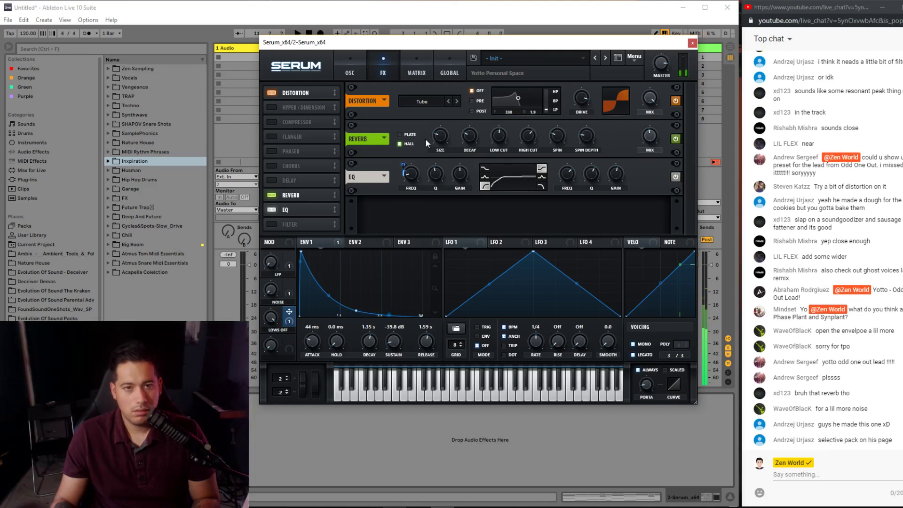
# - Try the reverb in Plate mode with Envelope 1 modulating its width, return to Hall mode, and remove the modulation
pyautogui.click(408, 135)
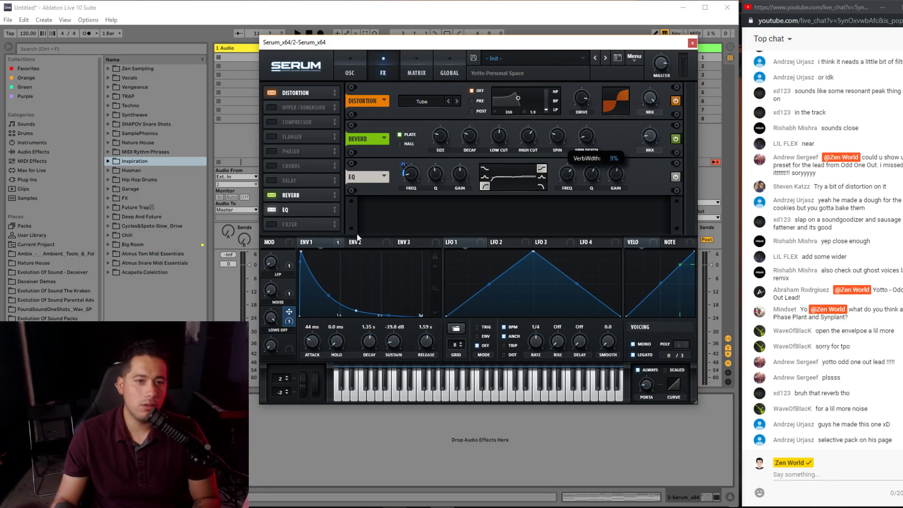
pyautogui.moveTo(584, 137); pyautogui.dragTo(585, 137)
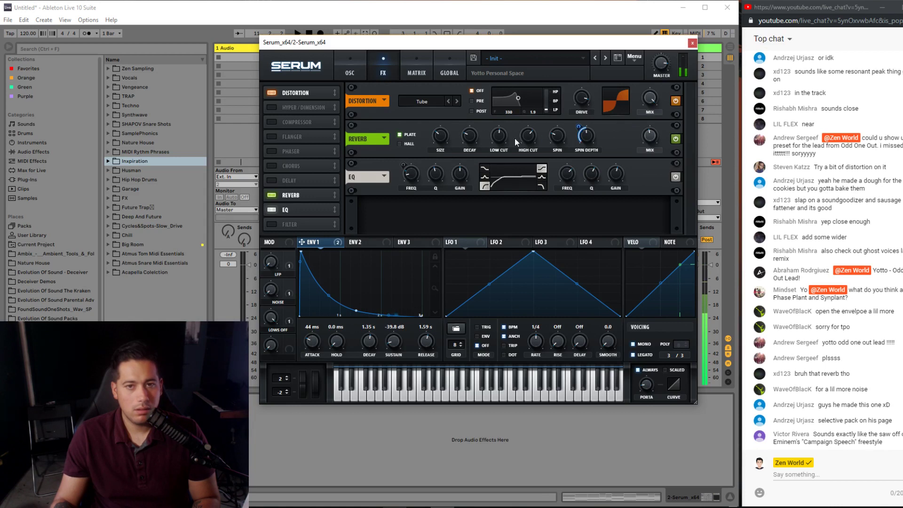
pyautogui.moveTo(498, 143)
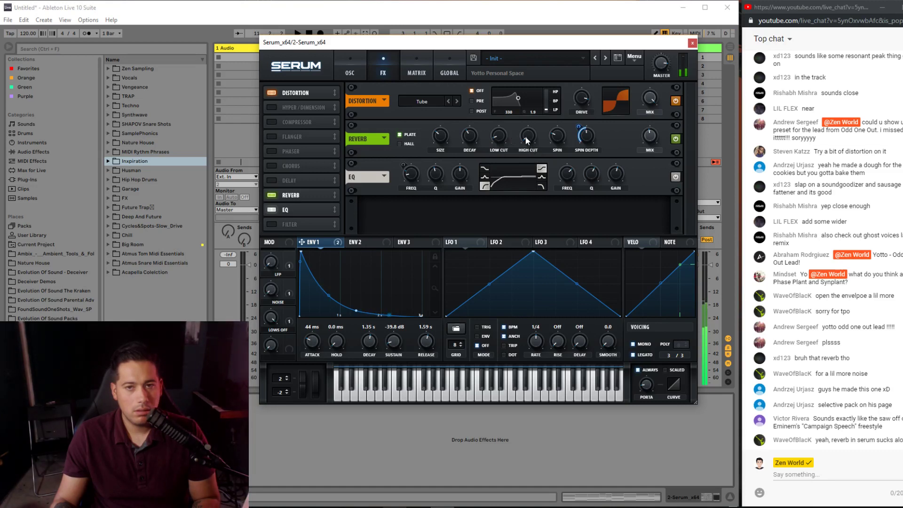
pyautogui.moveTo(591, 128)
pyautogui.moveTo(601, 111); pyautogui.dragTo(601, 105)
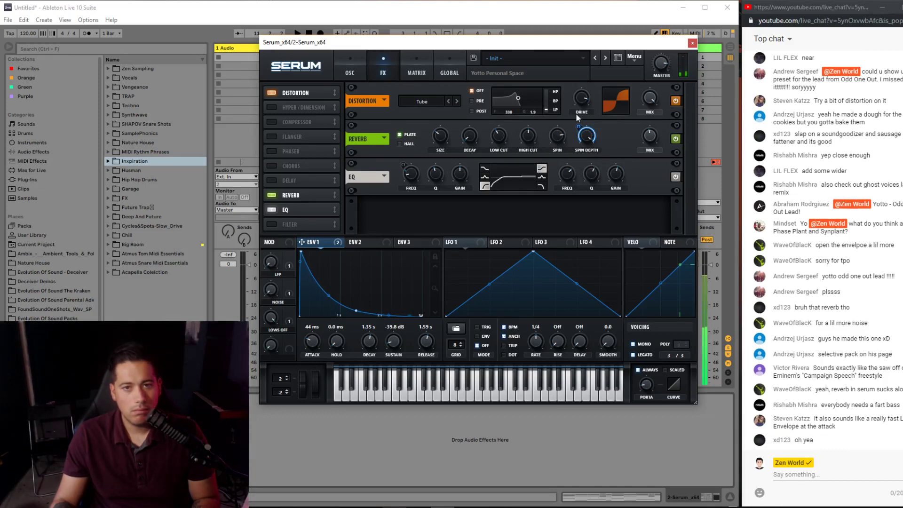
pyautogui.scroll(3, 555, 146)
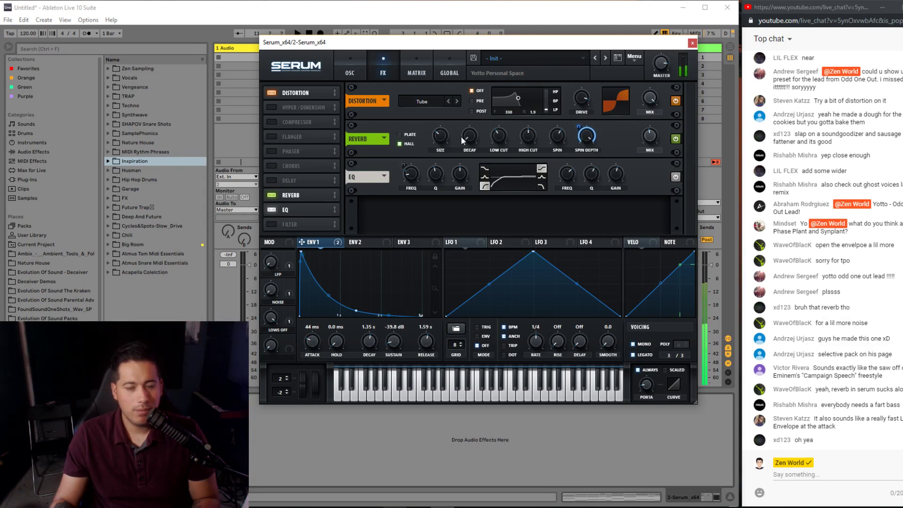
pyautogui.rightClick(587, 141)
pyautogui.click(623, 173)
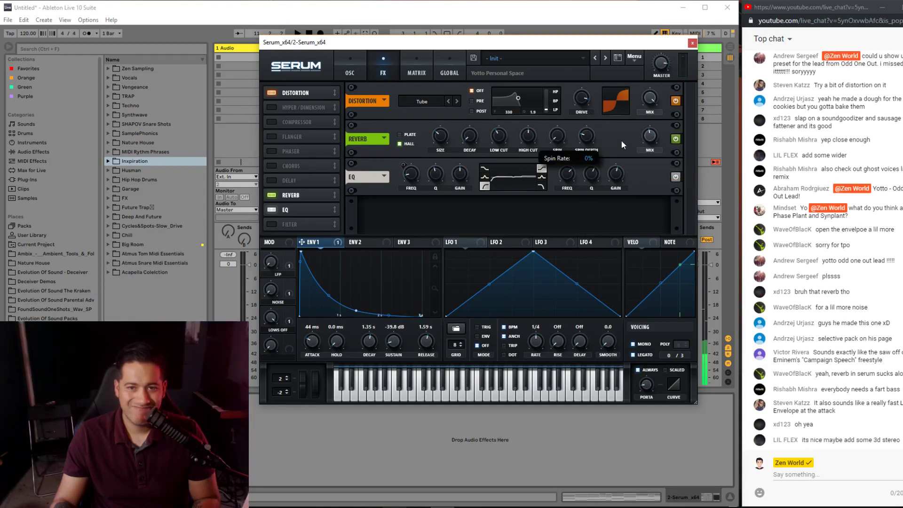
# - Readjust the Hall reverb's mix and decay
pyautogui.moveTo(642, 137); pyautogui.dragTo(634, 143)
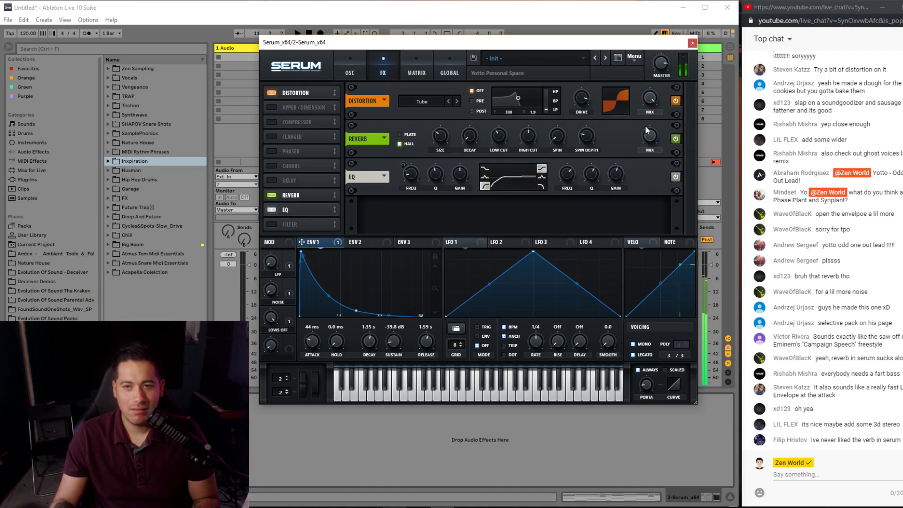
pyautogui.moveTo(463, 136); pyautogui.dragTo(470, 114)
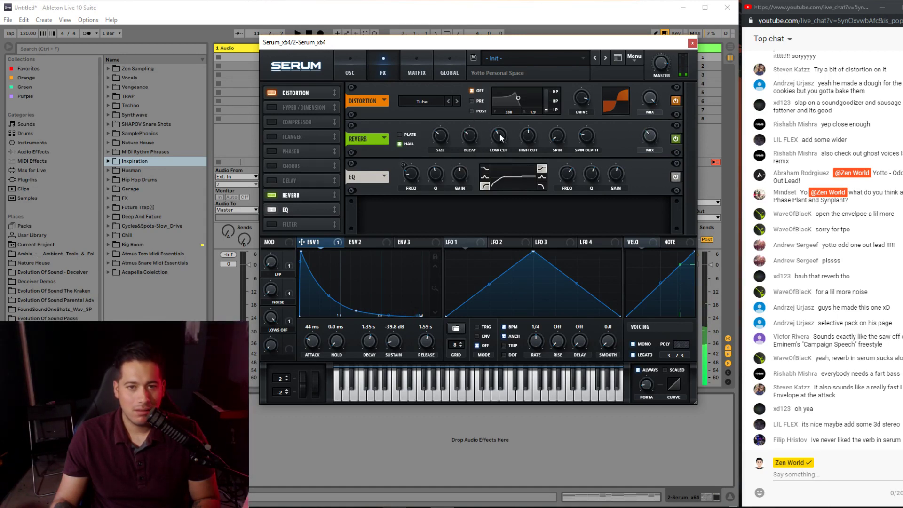
pyautogui.moveTo(526, 137)
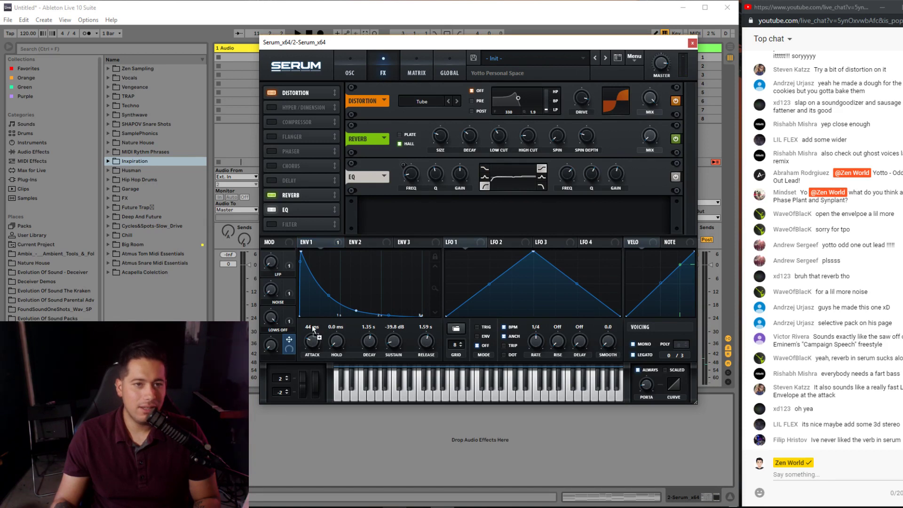
# - Enable the compressor in multiband mode and assign macro 4 to its mix
pyautogui.click(272, 122)
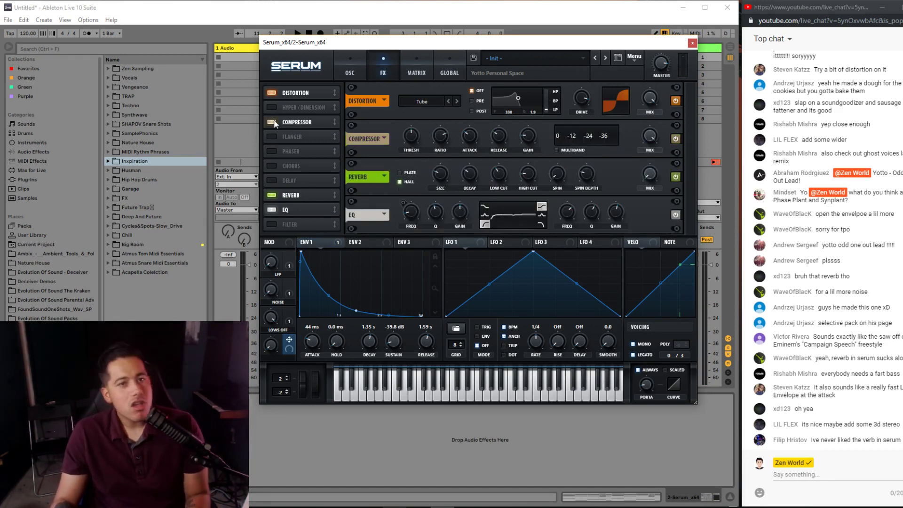
pyautogui.press('space')
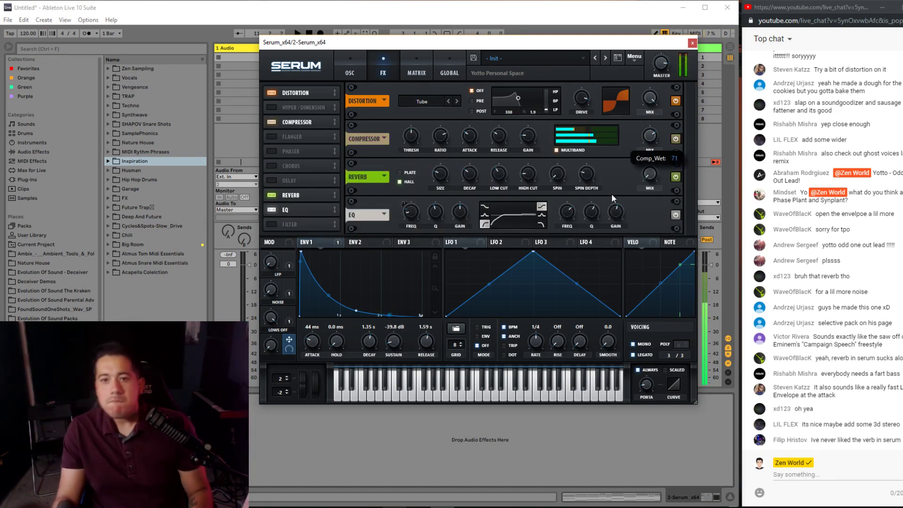
pyautogui.moveTo(287, 349); pyautogui.dragTo(650, 137)
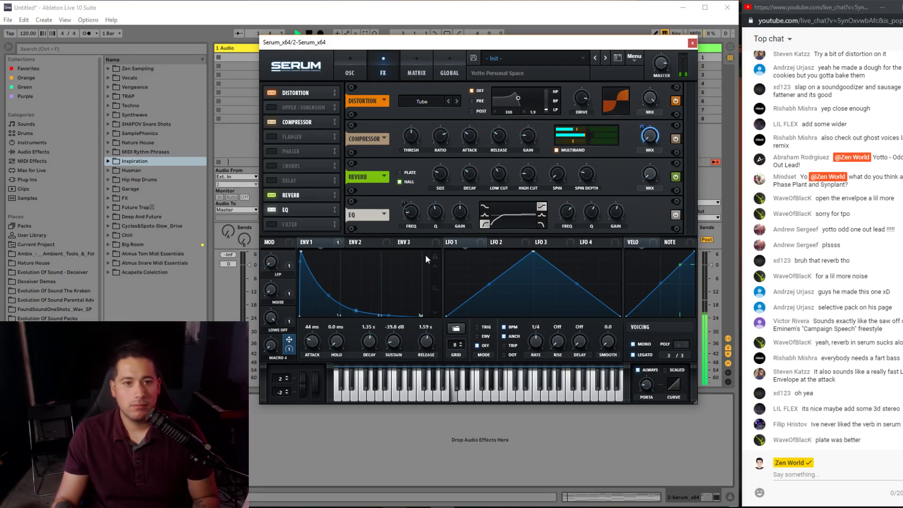
# - Stop playback and name macro 4 OTT
pyautogui.press('space')
pyautogui.doubleClick(278, 358)
pyautogui.press('BackSpace')
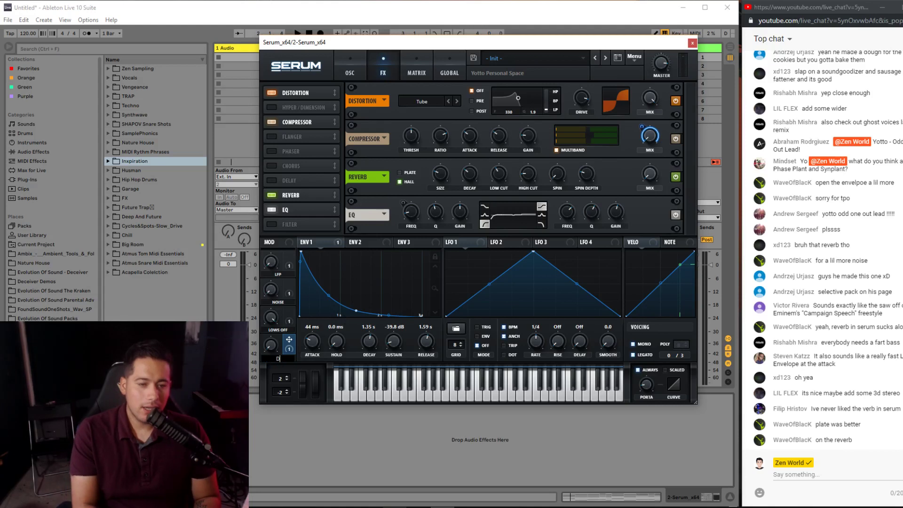
pyautogui.write('OTT')
pyautogui.press('Return')
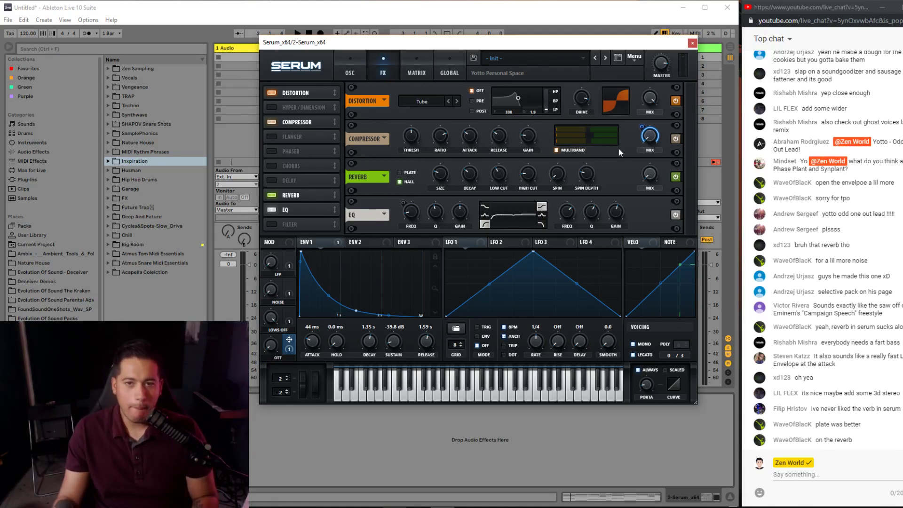
# - Audition the OTT macro during playback and adjust the multiband compressor's threshold
pyautogui.press('space')
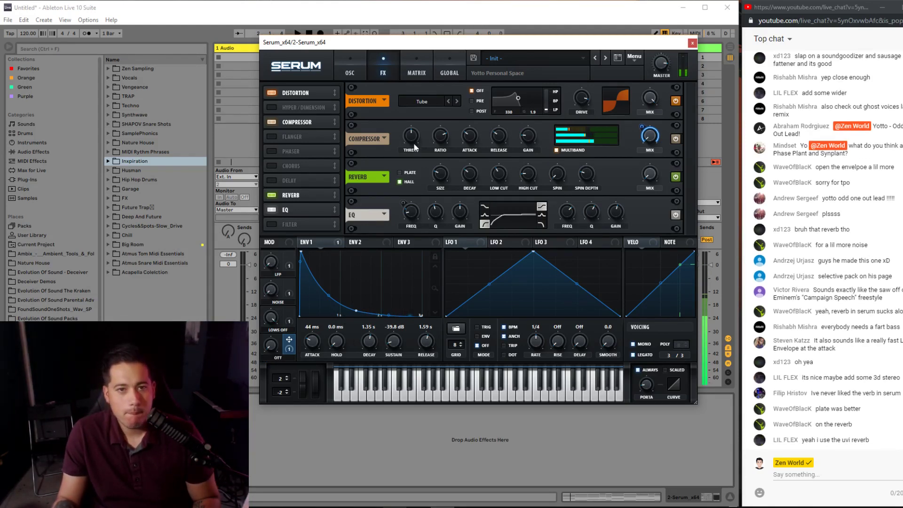
pyautogui.moveTo(272, 348); pyautogui.dragTo(371, 253)
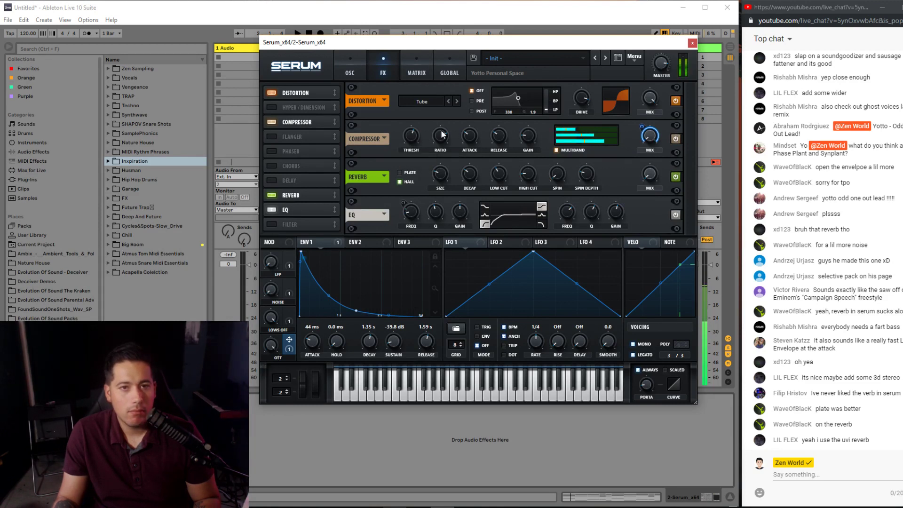
pyautogui.moveTo(411, 134); pyautogui.dragTo(409, 139)
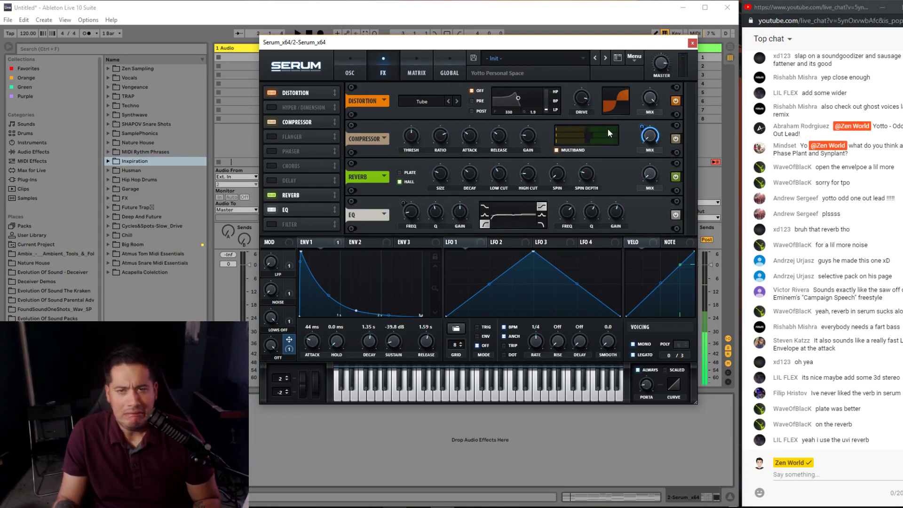
pyautogui.moveTo(594, 132)
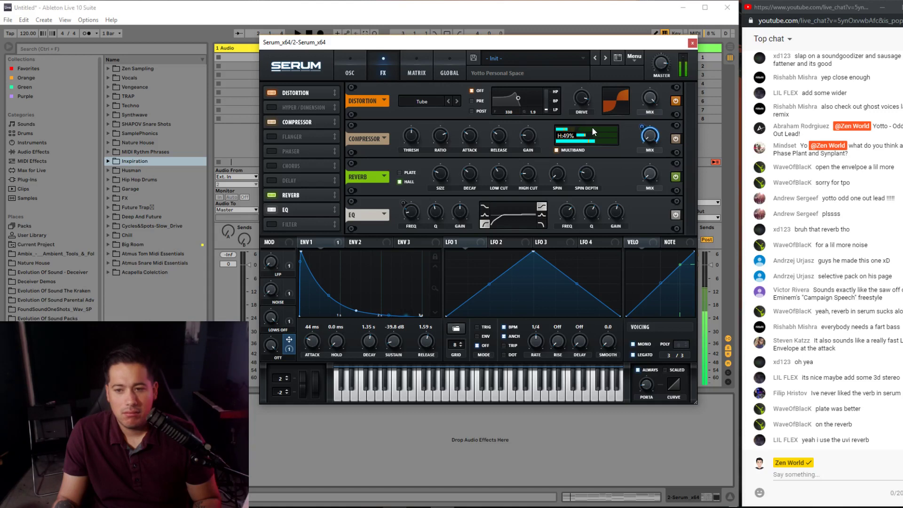
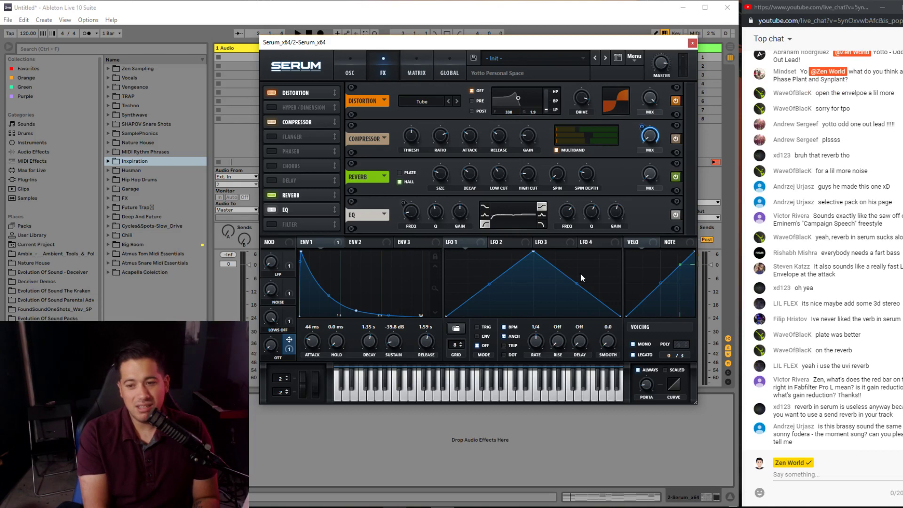
# - Switch to the browser, search Google for gain reduction in a new tab, and examine the definition and results
pyautogui.hotkey('alt', 'Tab')
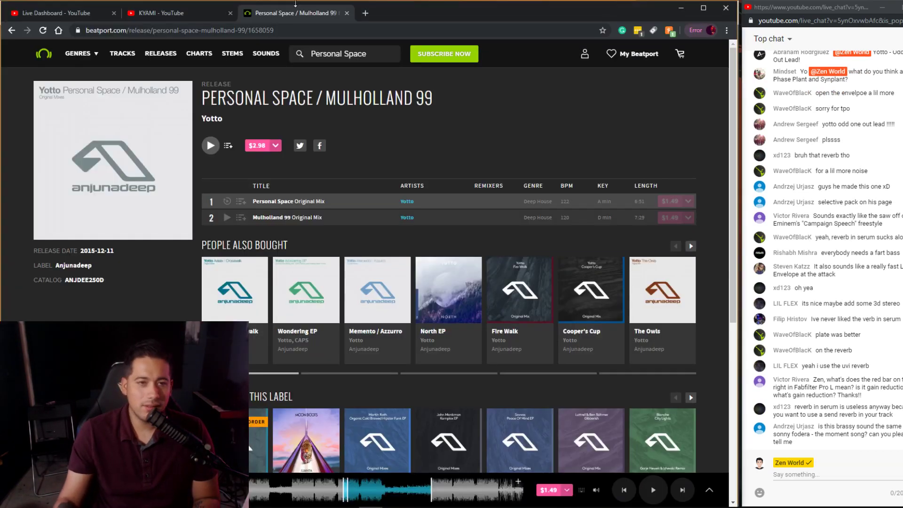
pyautogui.click(363, 13)
pyautogui.write('gain reduction')
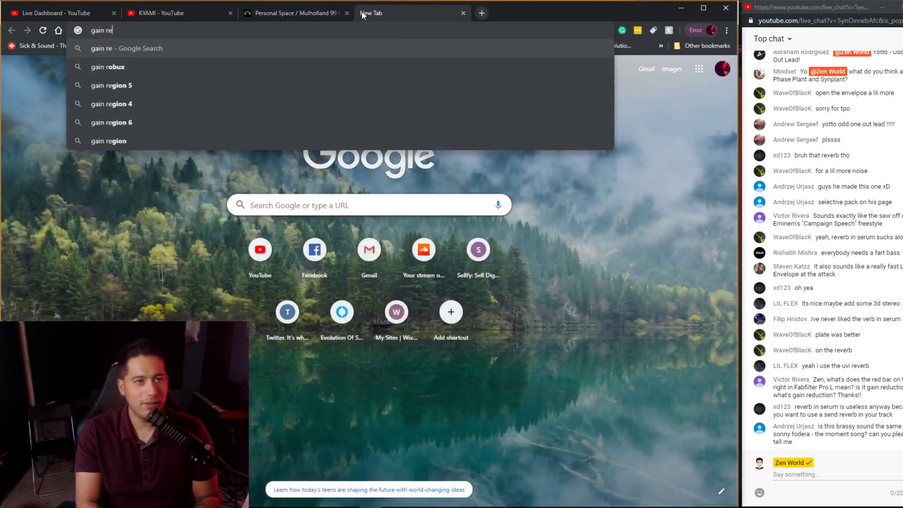
pyautogui.press('Return')
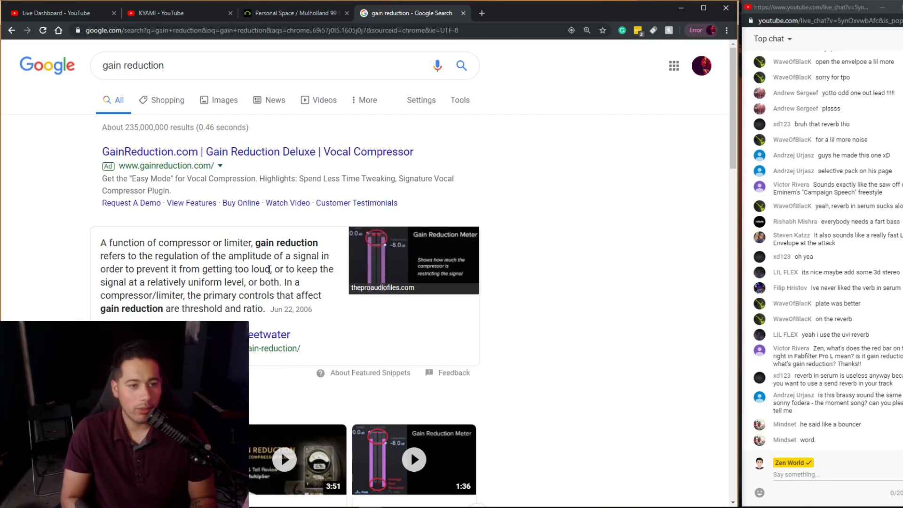
pyautogui.scroll(-4, 263, 271)
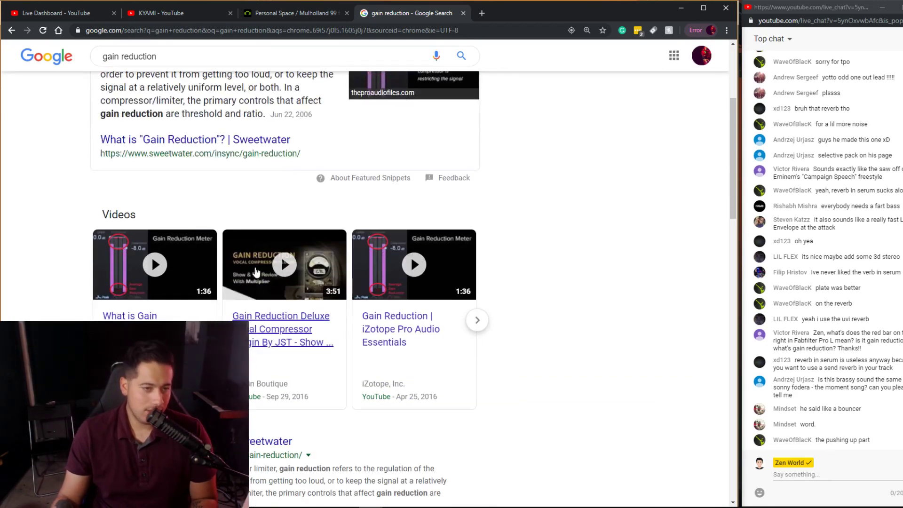
pyautogui.scroll(-4, 242, 386)
pyautogui.scroll(8, 243, 386)
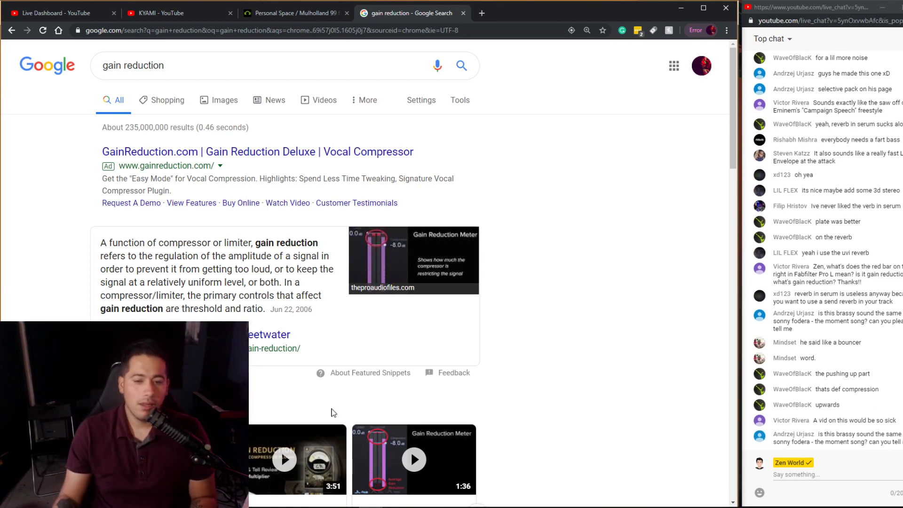
# - Return to Ableton Live and enter Evolution Of Sound as the Serum preset's author
pyautogui.hotkey('alt', 'Tab')
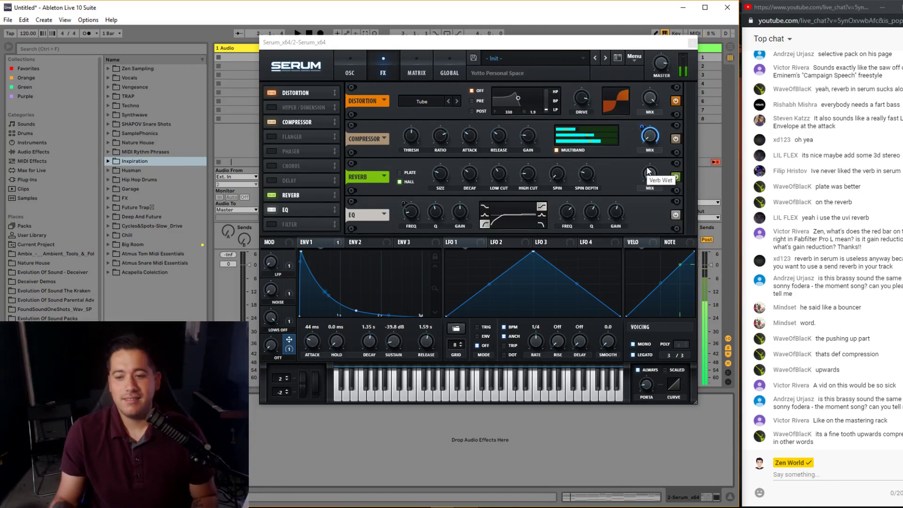
pyautogui.click(353, 55)
pyautogui.write('Evolution Of Soun')
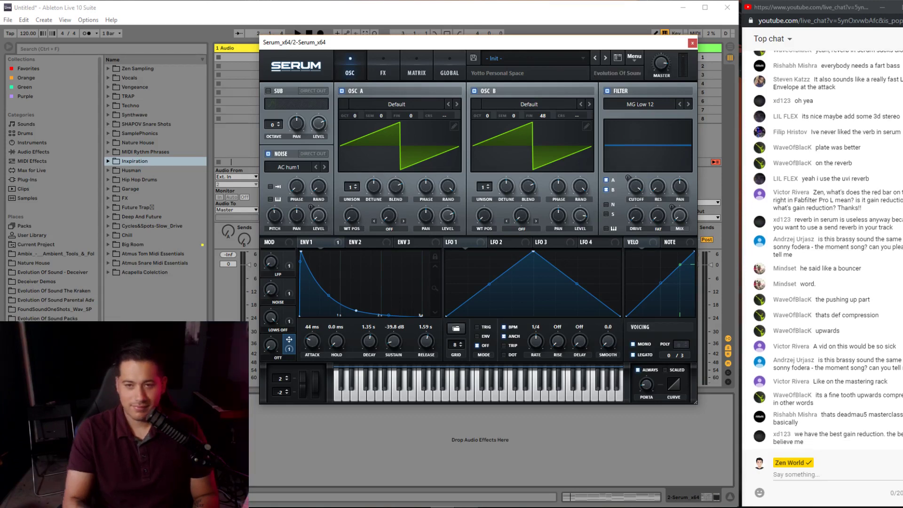
# - Try to save the preset in the AnjunaDeep folder as BA - Yotto Brass
pyautogui.click(473, 58)
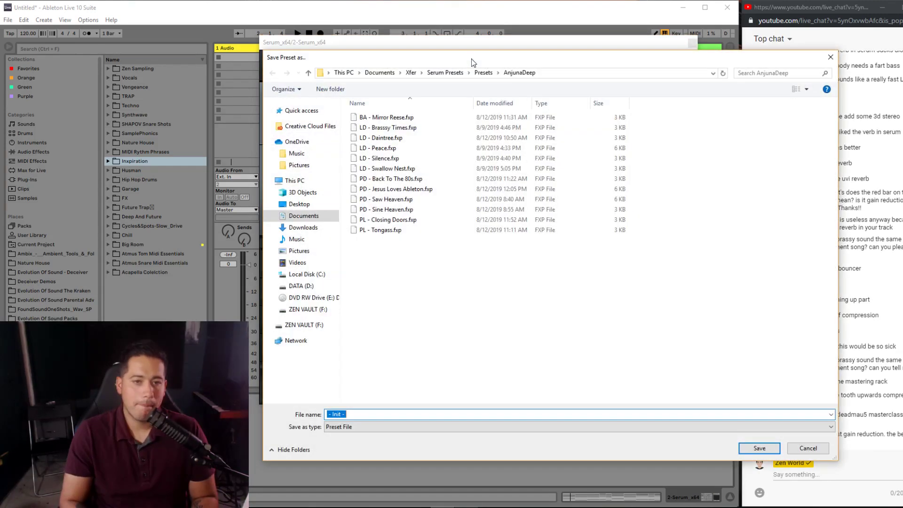
pyautogui.write('VBA - Y')
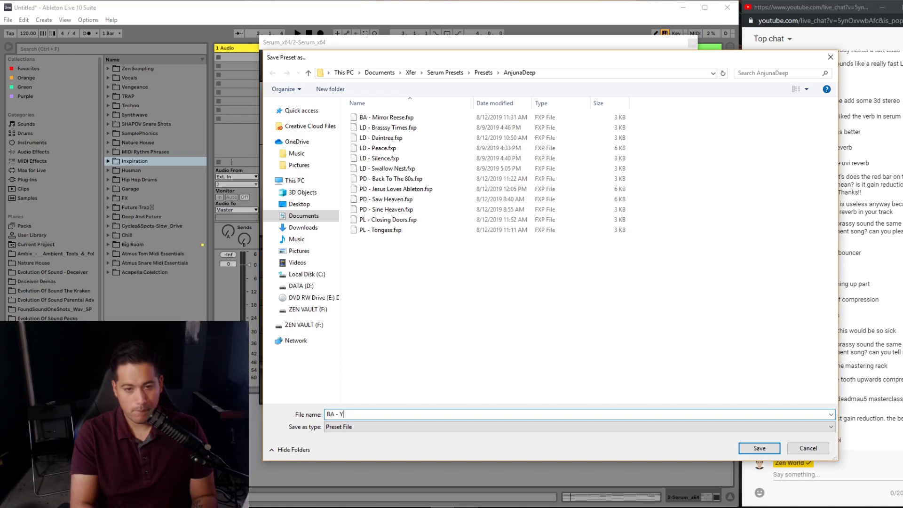
pyautogui.write('otto Brass')
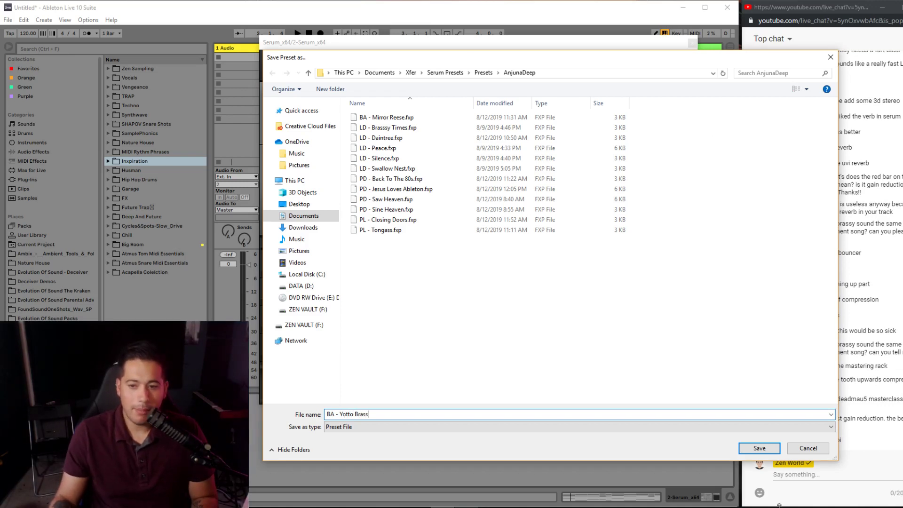
pyautogui.press('Return')
# - Set oscillators A and B to octave -3 and save the preset in AnjunaDeep as BA - Personal Brass
pyautogui.moveTo(355, 116); pyautogui.dragTo(343, 138)
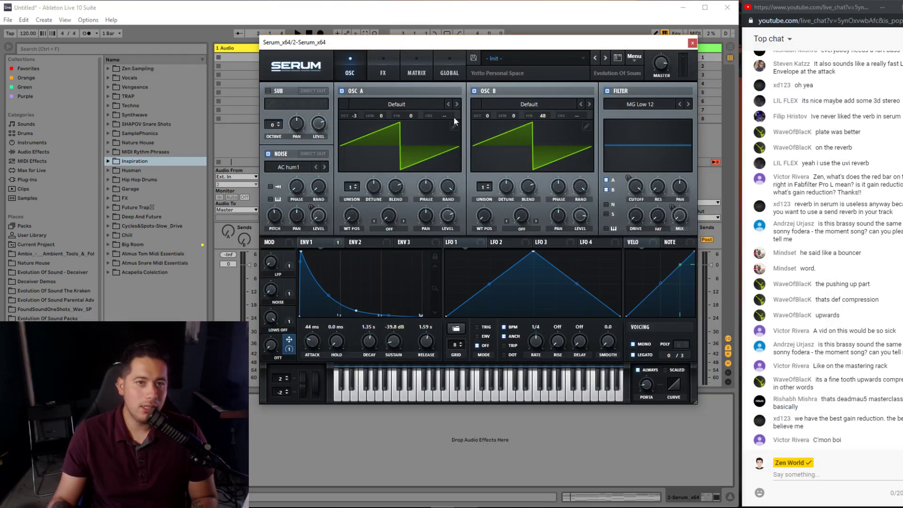
pyautogui.moveTo(487, 116); pyautogui.dragTo(465, 139)
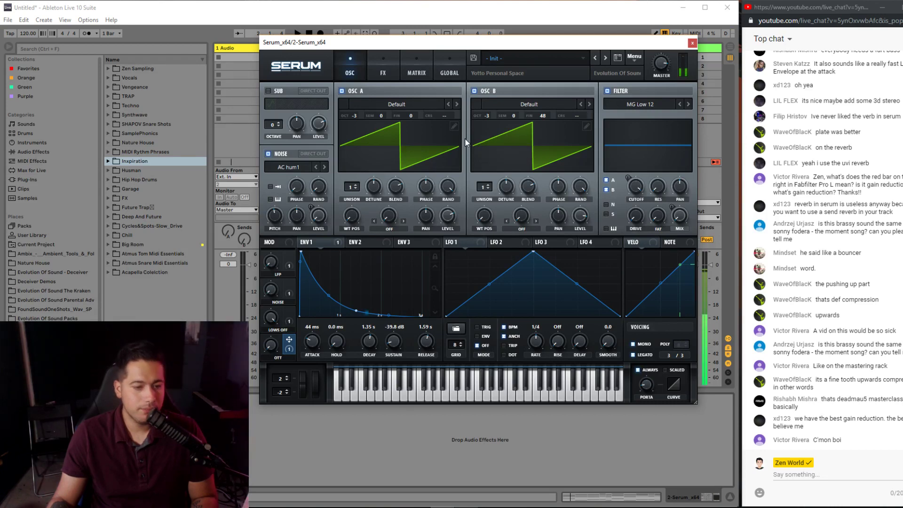
pyautogui.click(476, 58)
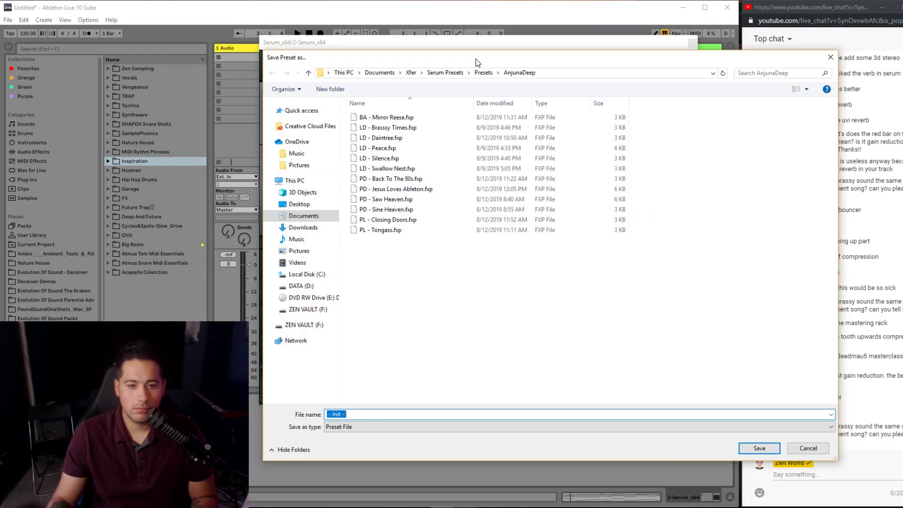
pyautogui.write('BA - Per')
pyautogui.write('soan')
pyautogui.press('BackSpace')
pyautogui.press('BackSpace')
pyautogui.press('BackSpace')
pyautogui.write('NA')
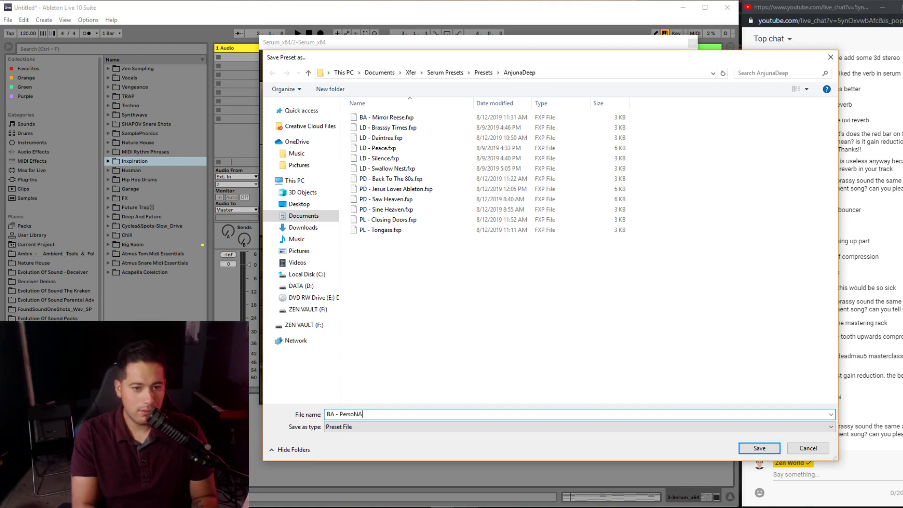
pyautogui.write('al Brass')
pyautogui.press('Return')
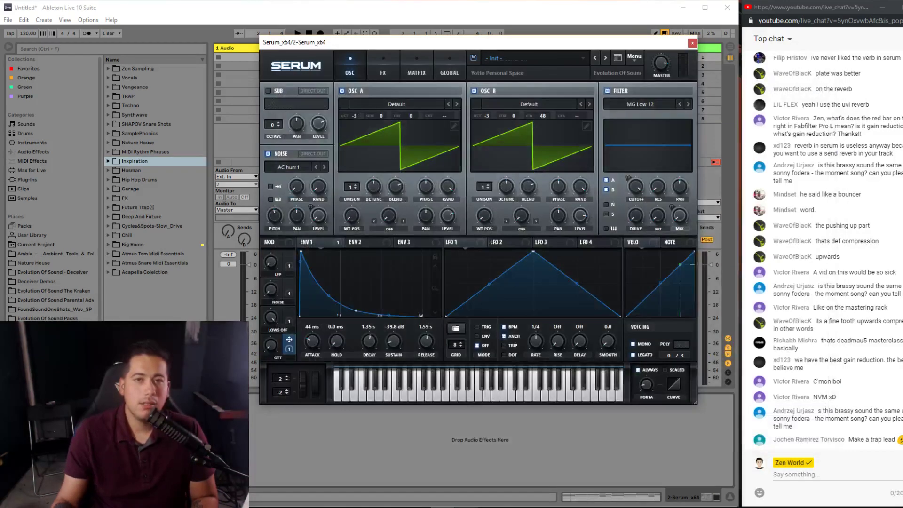
# - Initialize Serum to a blank preset
pyautogui.click(636, 56)
pyautogui.click(628, 115)
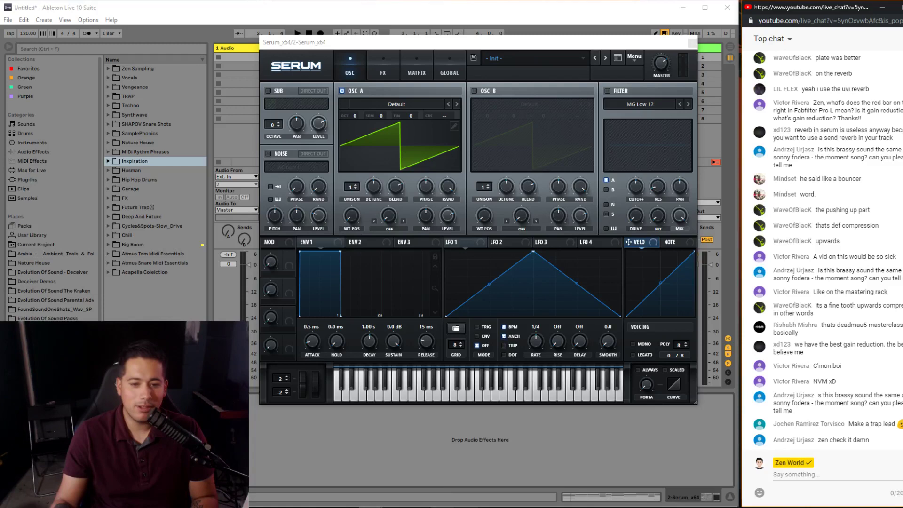
# - Switch to Spotify, search for Sonny Fodera The Moment, play the song, then pause it and return to Serum
pyautogui.hotkey('alt', 'Tab')
pyautogui.hotkey('ctrl', 'l')
pyautogui.write('SONNY FODE')
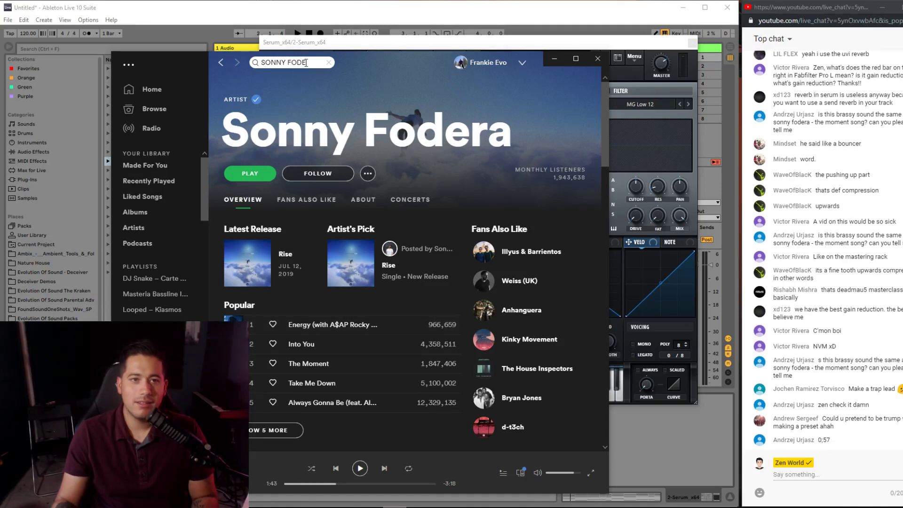
pyautogui.write('RA THE MOMENT')
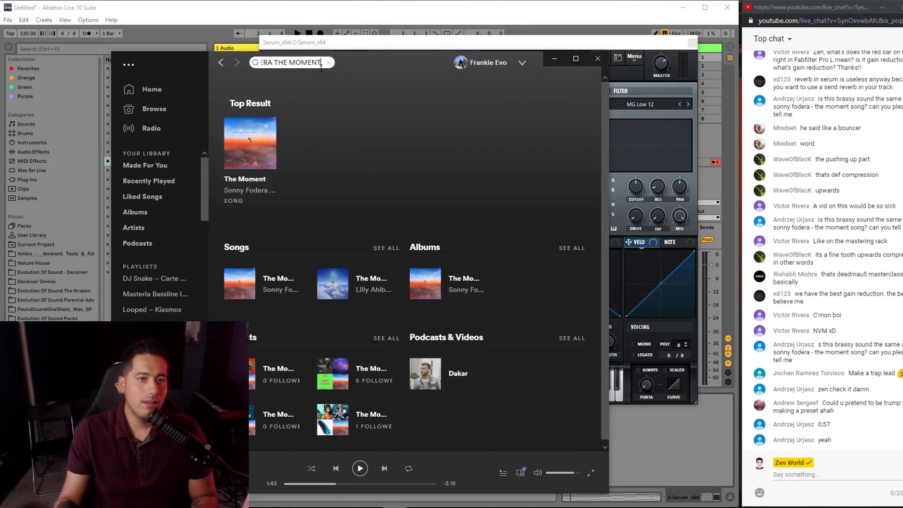
pyautogui.click(250, 143)
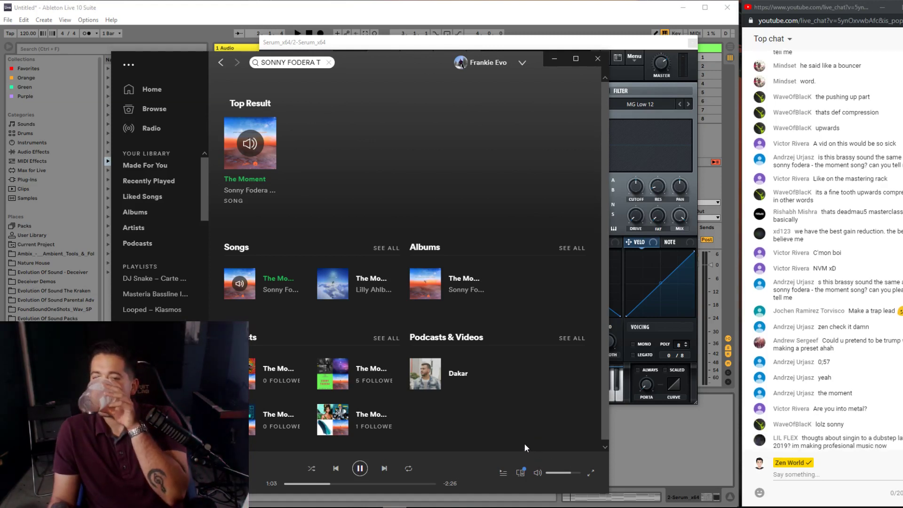
pyautogui.click(360, 468)
pyautogui.click(620, 420)
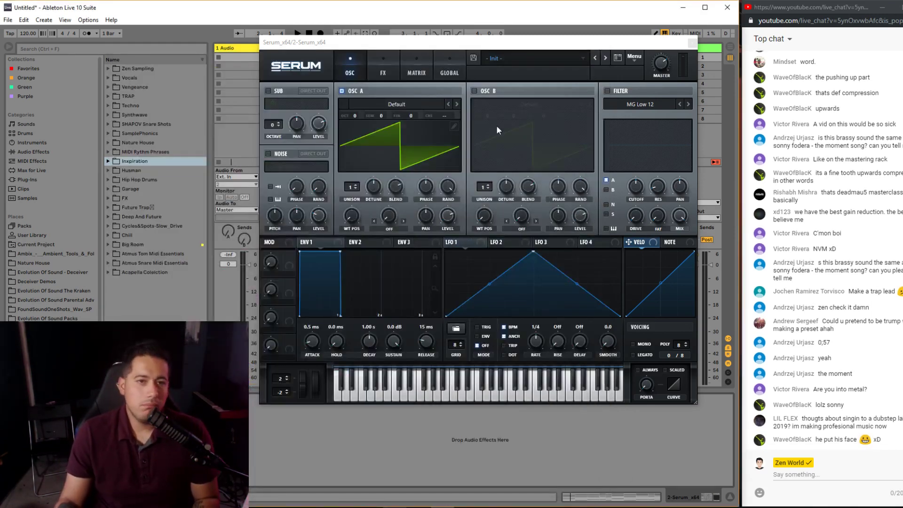
# - Audition the presets LD - Stay With MEEeEe, LD - Survivor and LD - Turn Me Off from the Deceiver folder
pyautogui.click(509, 57)
pyautogui.moveTo(559, 135)
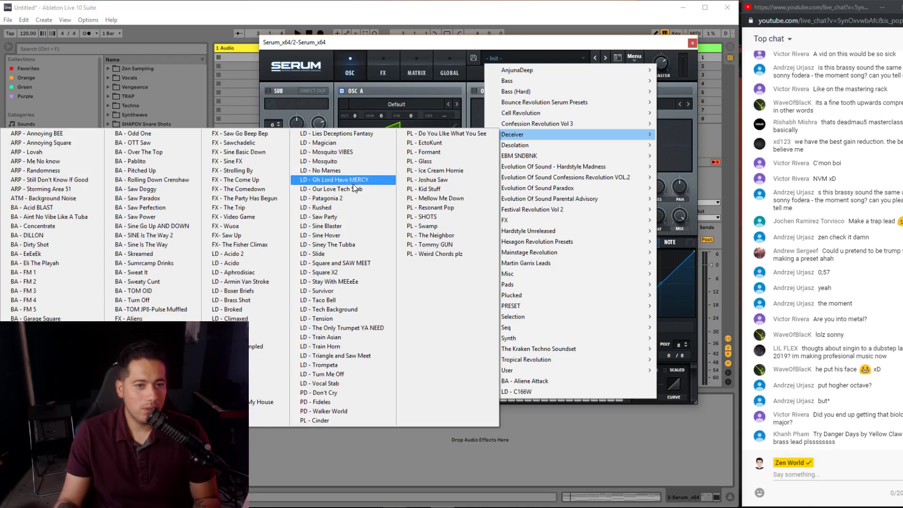
pyautogui.click(340, 281)
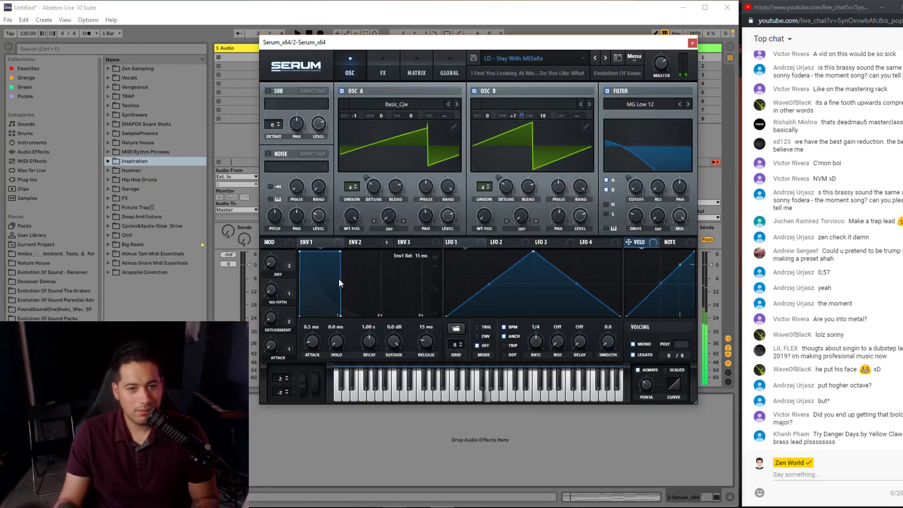
pyautogui.click(605, 58)
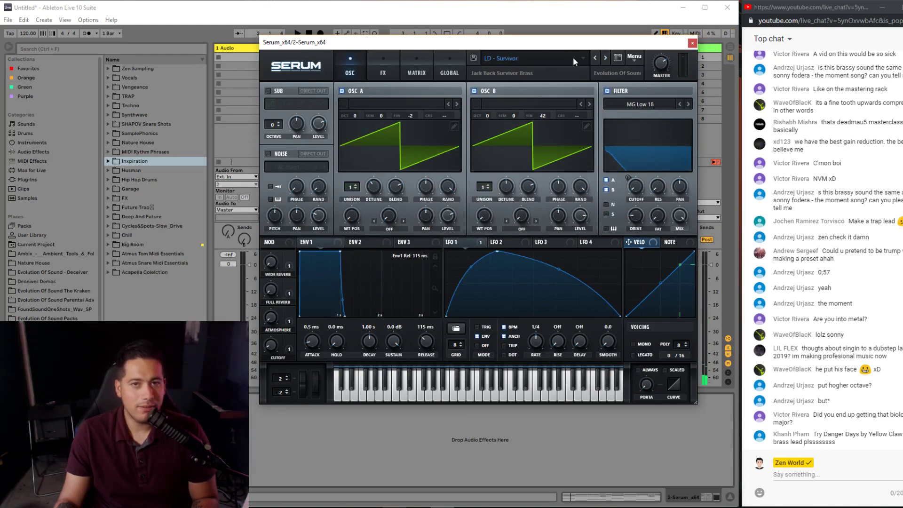
pyautogui.click(566, 57)
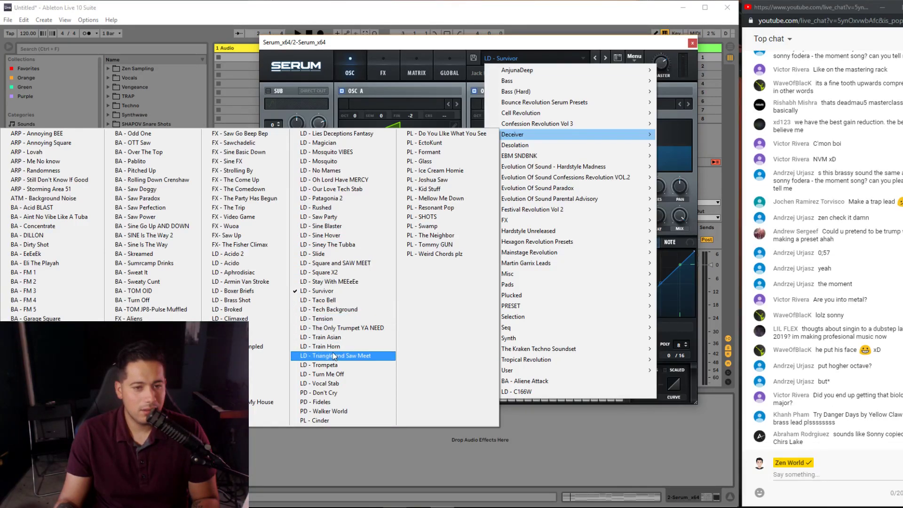
pyautogui.click(337, 374)
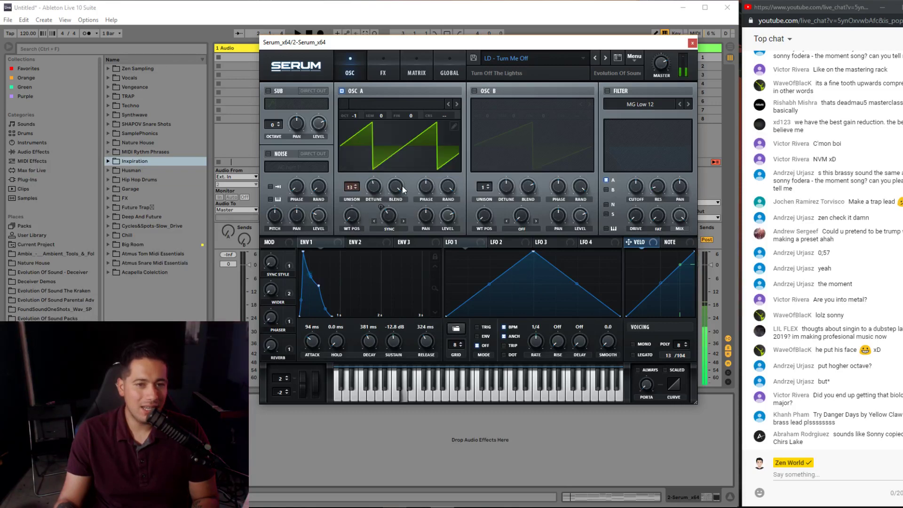
# - Examine the preset's global unison settings and return to the oscillator view
pyautogui.click(423, 62)
pyautogui.click(380, 66)
pyautogui.click(445, 73)
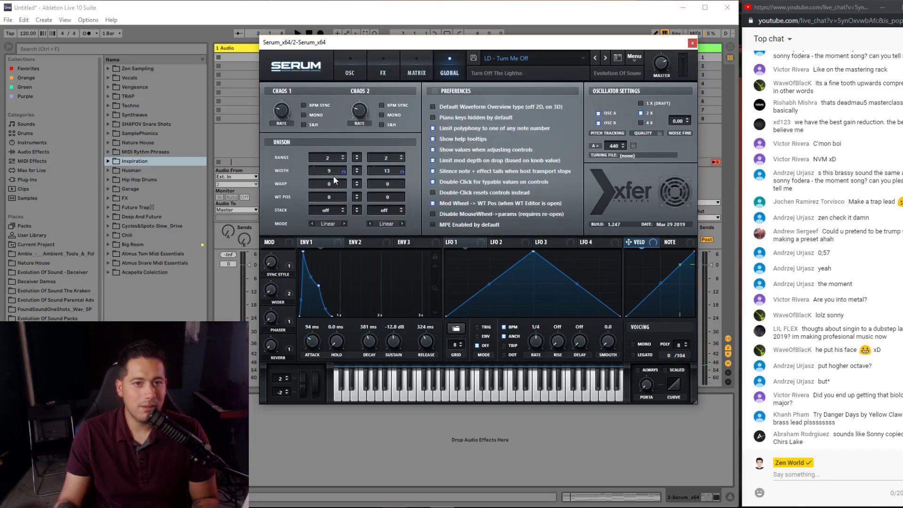
pyautogui.click(350, 68)
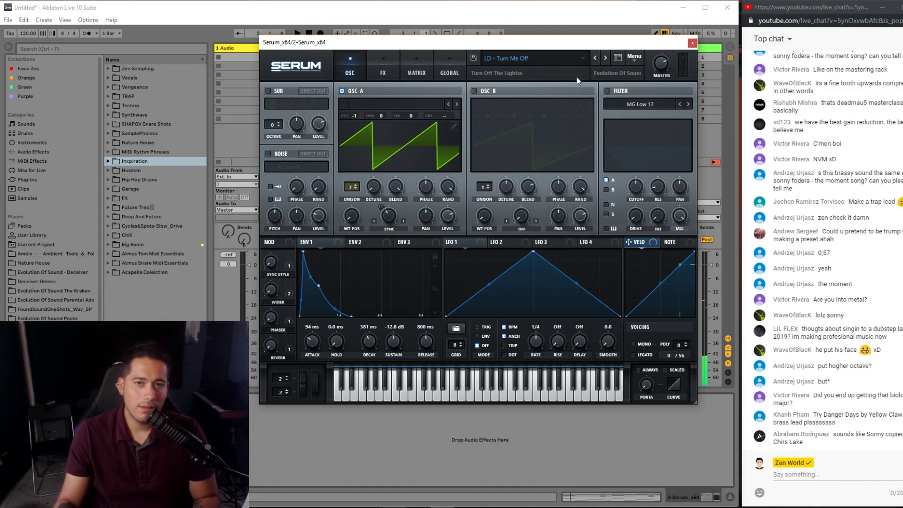
# - Initialize Serum to a blank preset and move the plugin window slightly up and left
pyautogui.click(632, 57)
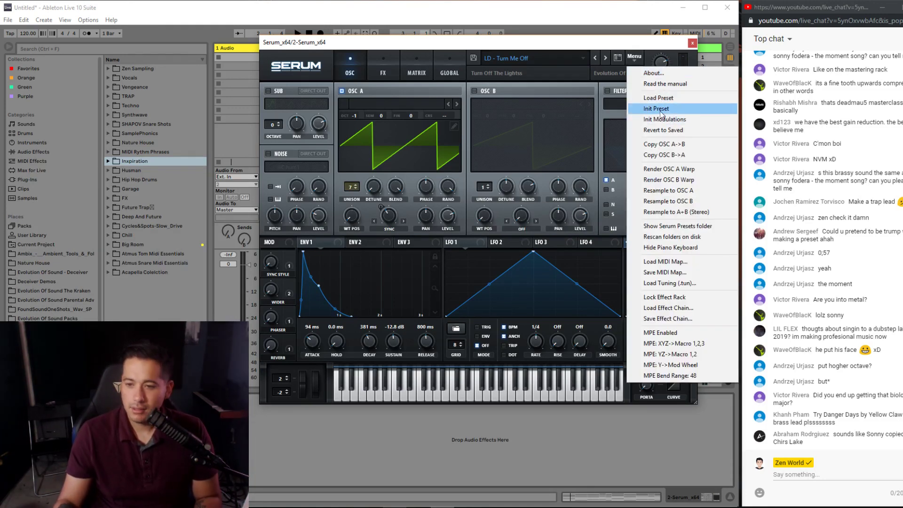
pyautogui.click(659, 110)
pyautogui.moveTo(542, 47); pyautogui.dragTo(477, 37)
pyautogui.click(582, 50)
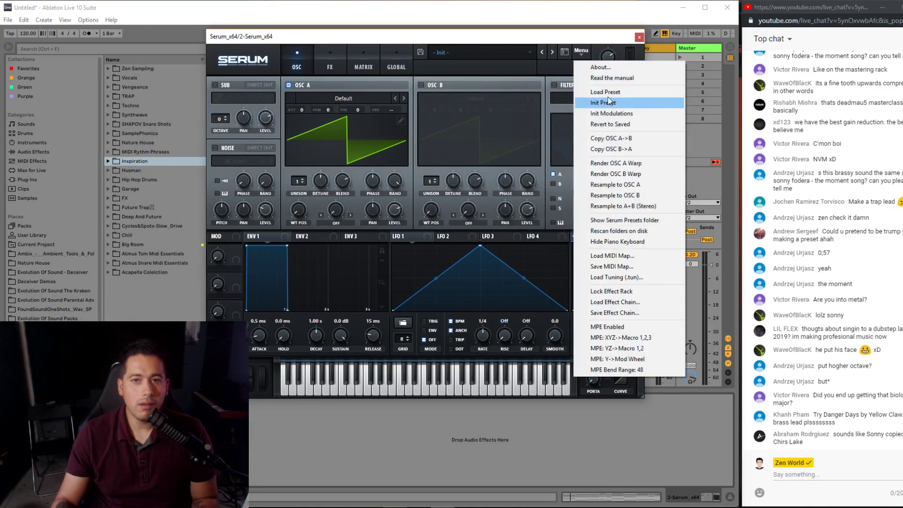
pyautogui.click(312, 295)
# - Switch to Spotify, search for ODD ONE OUT, play Yotto's song, then pause it and return to Serum
pyautogui.hotkey('alt', 'Tab')
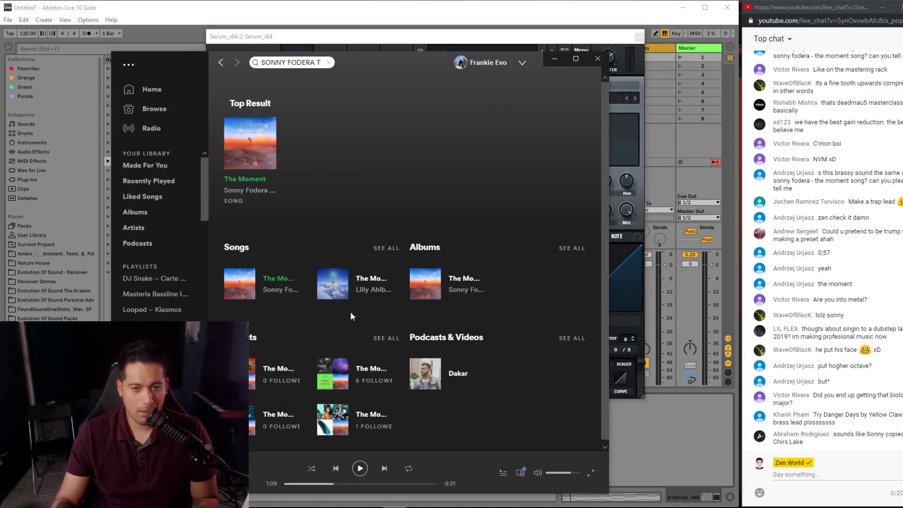
pyautogui.click(331, 63)
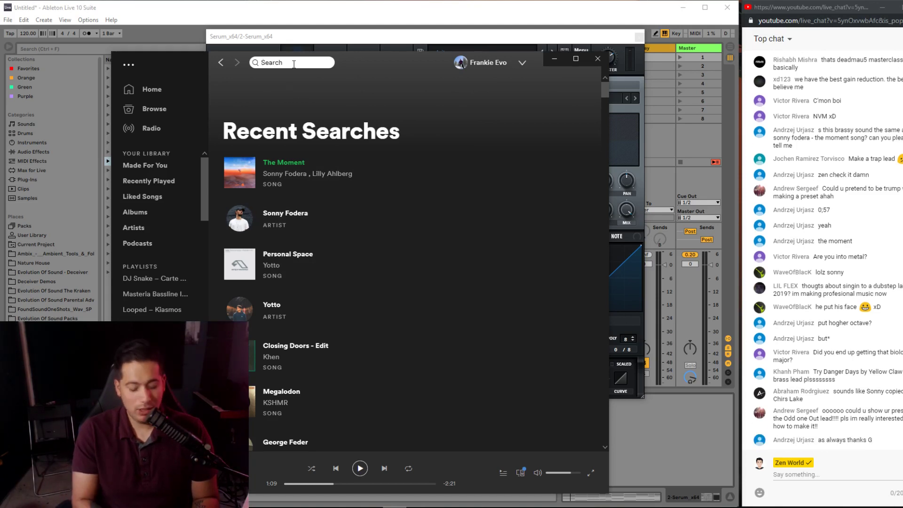
pyautogui.write('ODD ONE OUT')
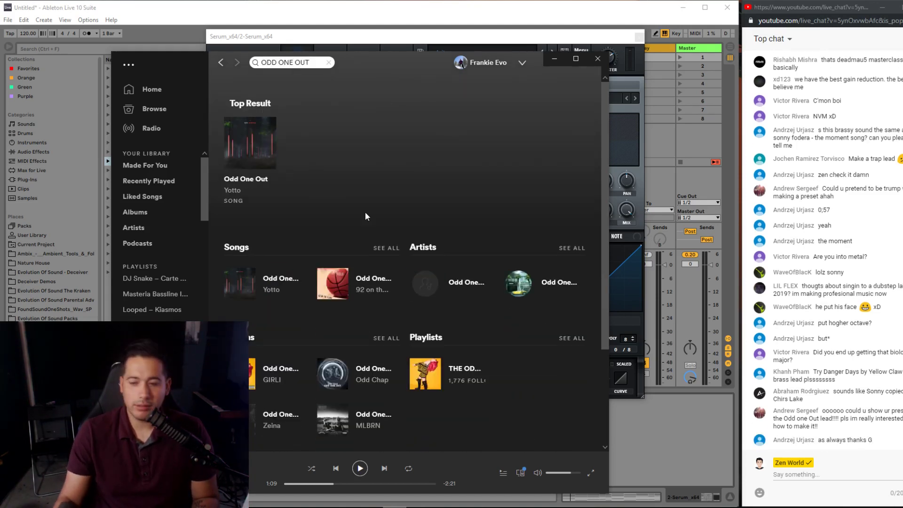
pyautogui.click(239, 182)
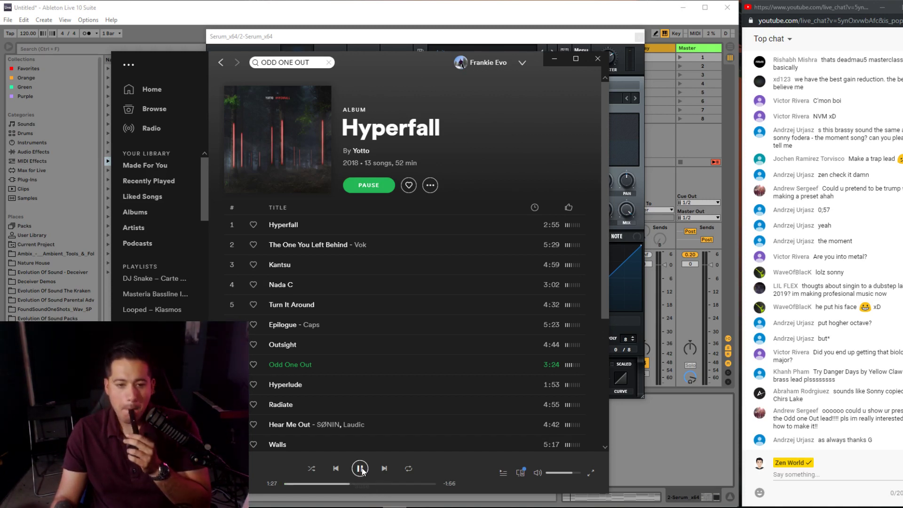
pyautogui.click(359, 468)
pyautogui.click(690, 428)
# - Load the Analog_BD_Sin wavetable into oscillator A and lower envelope 1's sustain to -oo dB
pyautogui.press('a')
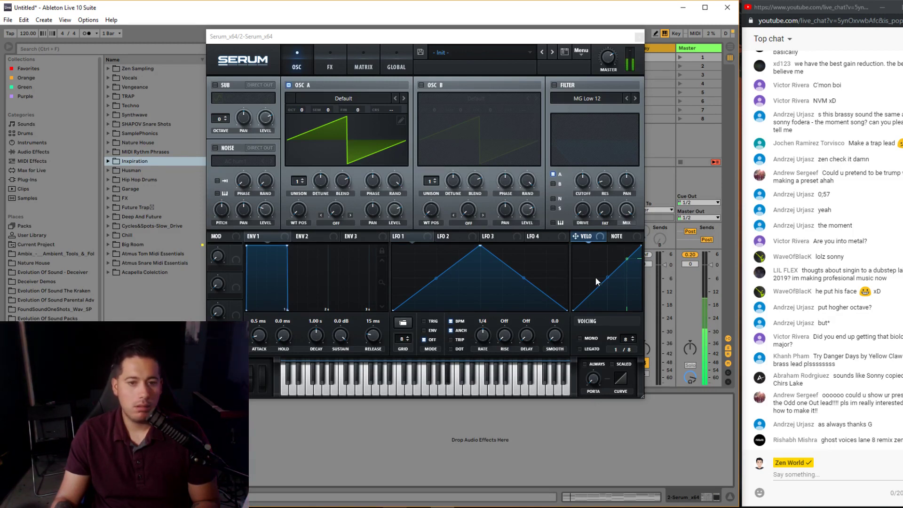
pyautogui.click(344, 99)
pyautogui.moveTo(382, 108)
pyautogui.click(468, 117)
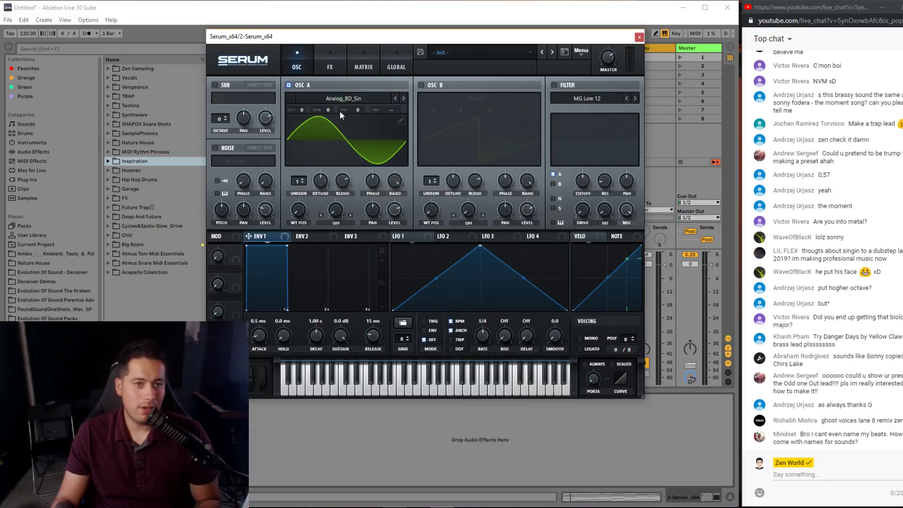
pyautogui.moveTo(340, 334); pyautogui.dragTo(340, 371)
# - Load the LD - Afterburner preset from the Selection folder
pyautogui.click(468, 53)
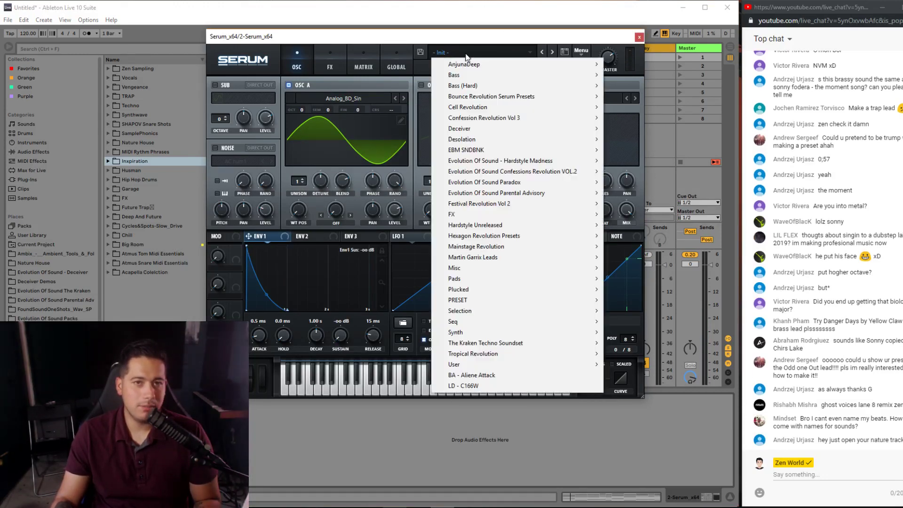
pyautogui.moveTo(567, 163)
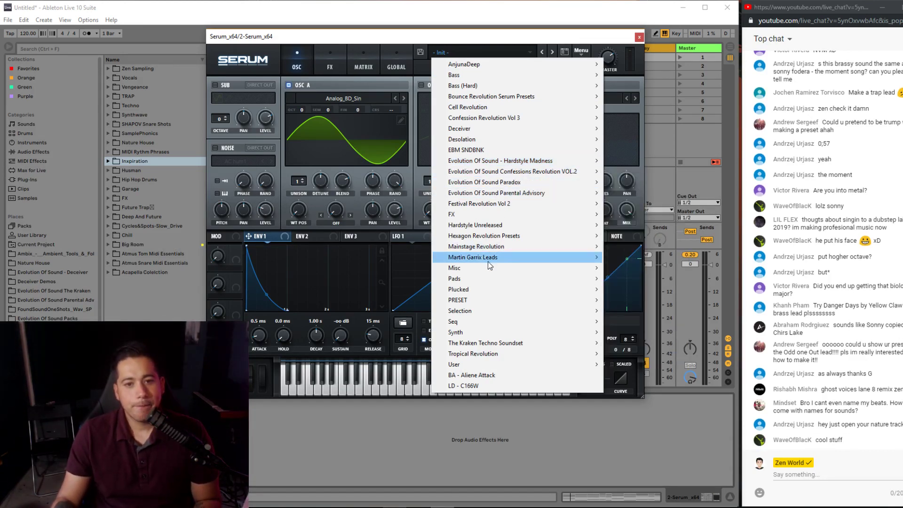
pyautogui.moveTo(480, 311)
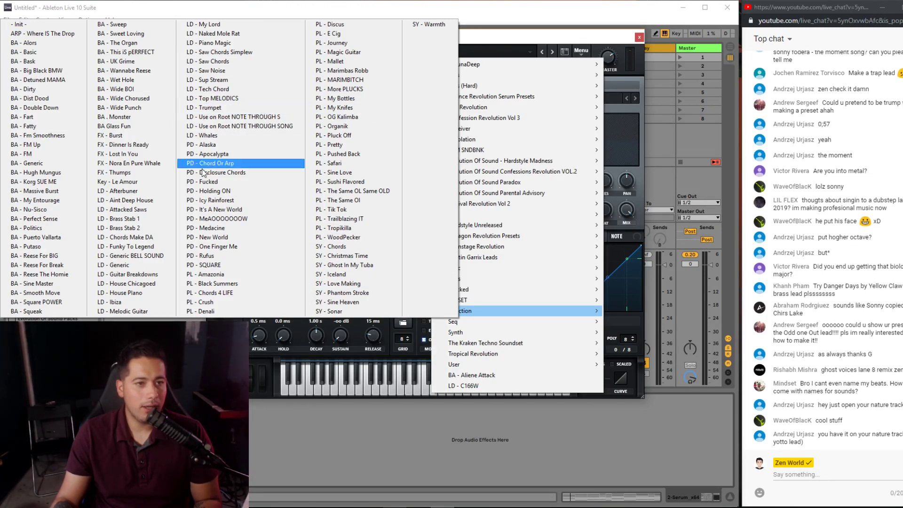
pyautogui.click(162, 192)
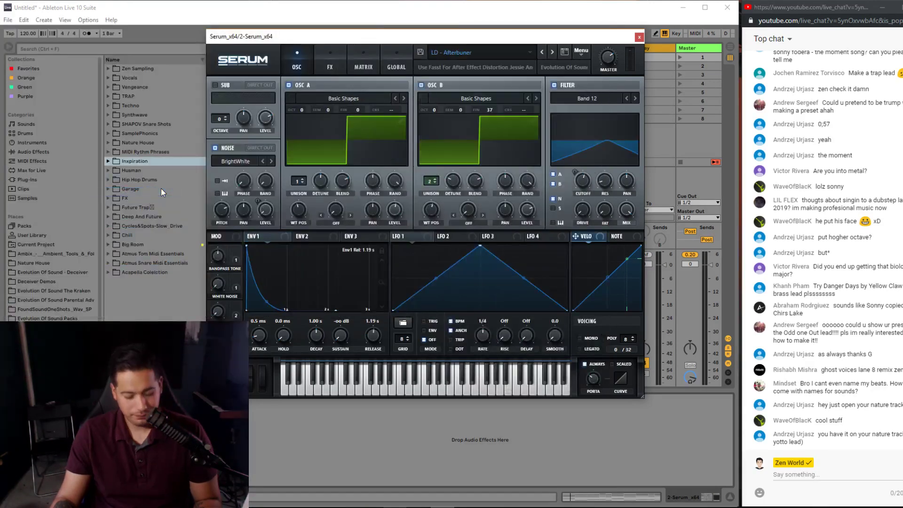
# - Audition the following lead presets in the Selection folder one by one, from LD - Aint Deep House through to LD - Trumpet
pyautogui.click(554, 52)
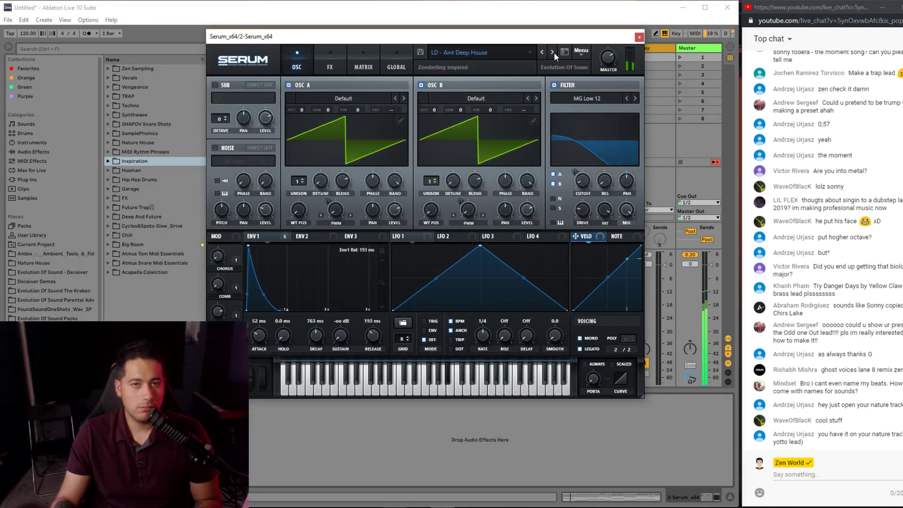
pyautogui.click(554, 52)
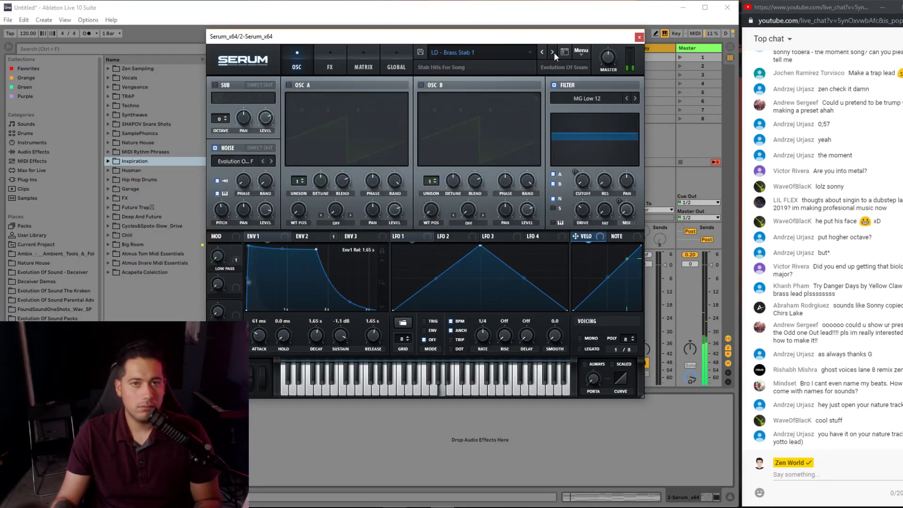
pyautogui.click(554, 53)
pyautogui.click(550, 52)
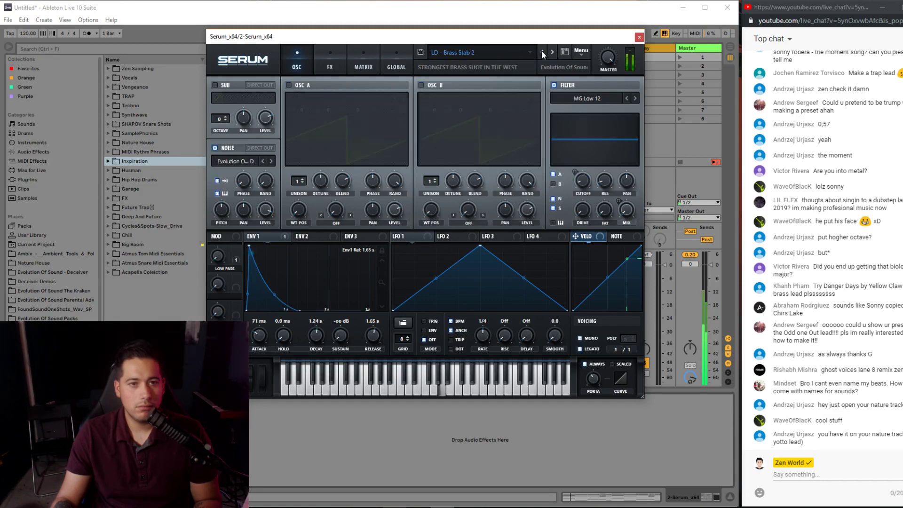
pyautogui.click(550, 52)
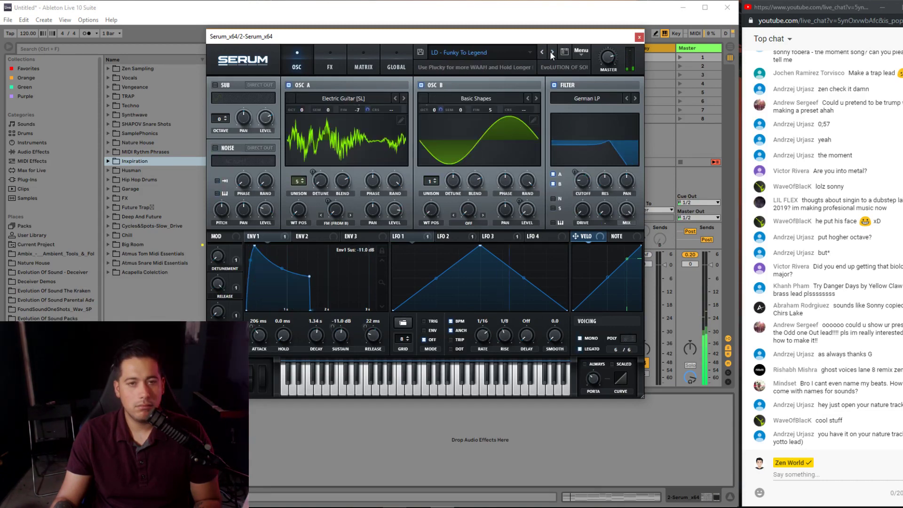
pyautogui.click(551, 52)
pyautogui.click(551, 53)
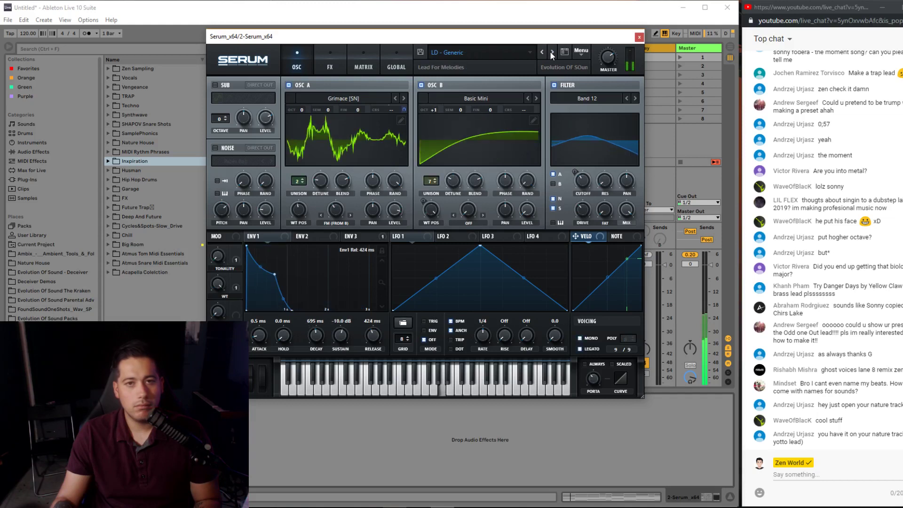
pyautogui.click(551, 53)
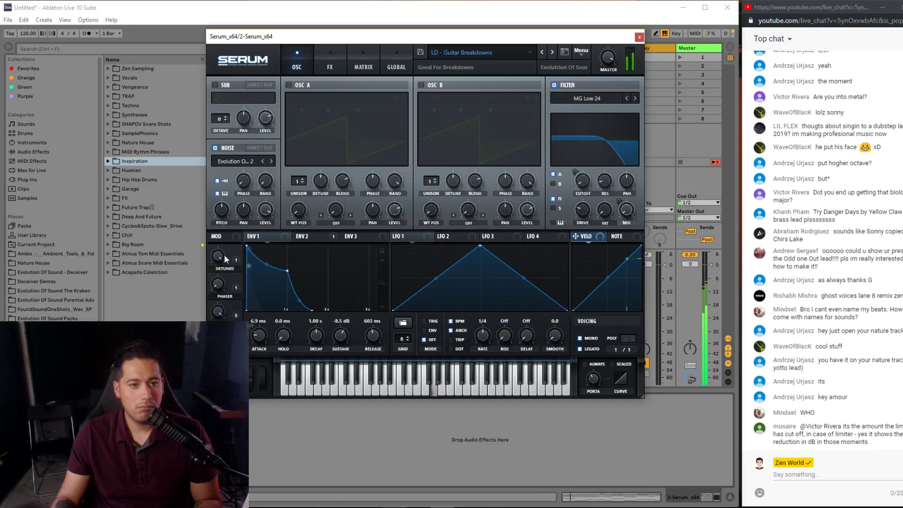
pyautogui.click(552, 52)
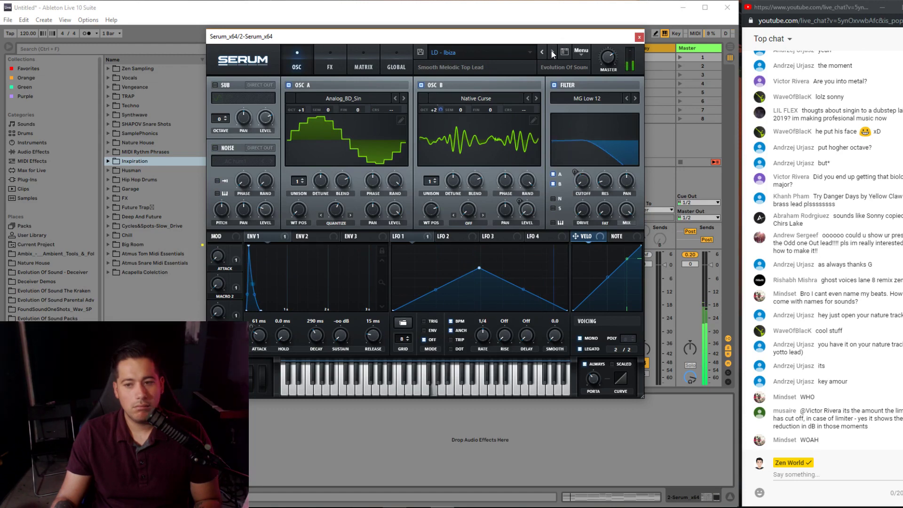
pyautogui.click(553, 53)
pyautogui.click(553, 53)
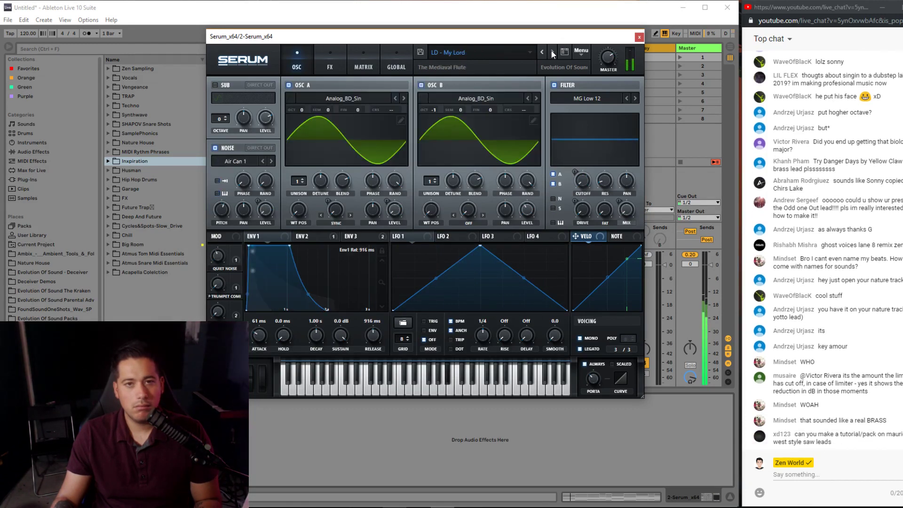
pyautogui.click(553, 53)
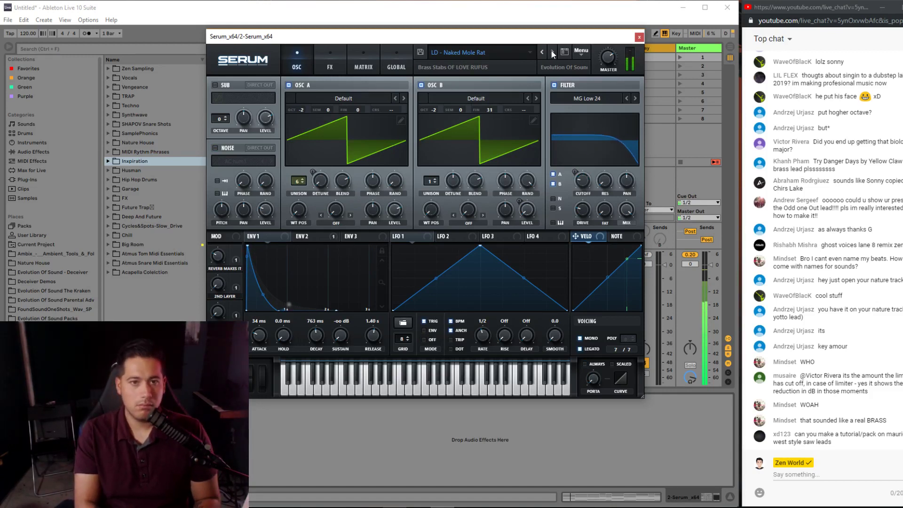
pyautogui.click(552, 52)
pyautogui.click(551, 52)
pyautogui.click(552, 52)
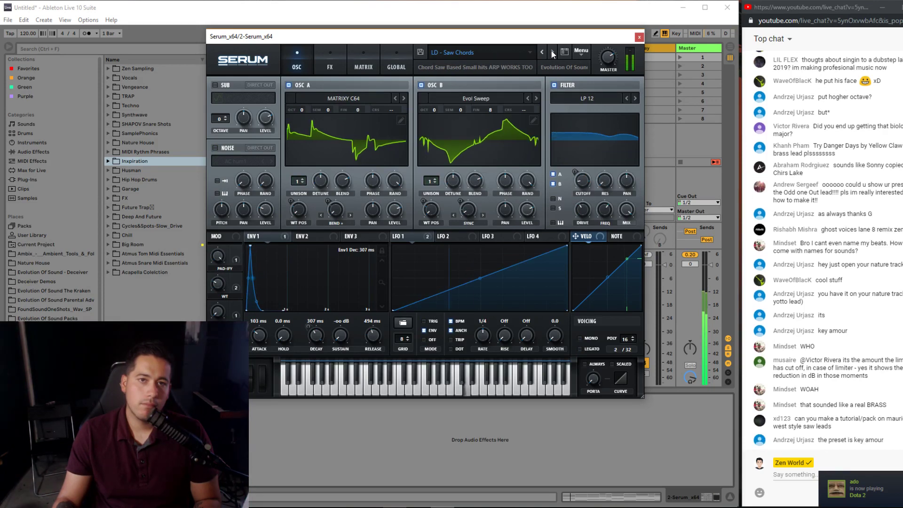
pyautogui.click(552, 51)
pyautogui.click(552, 52)
pyautogui.click(551, 52)
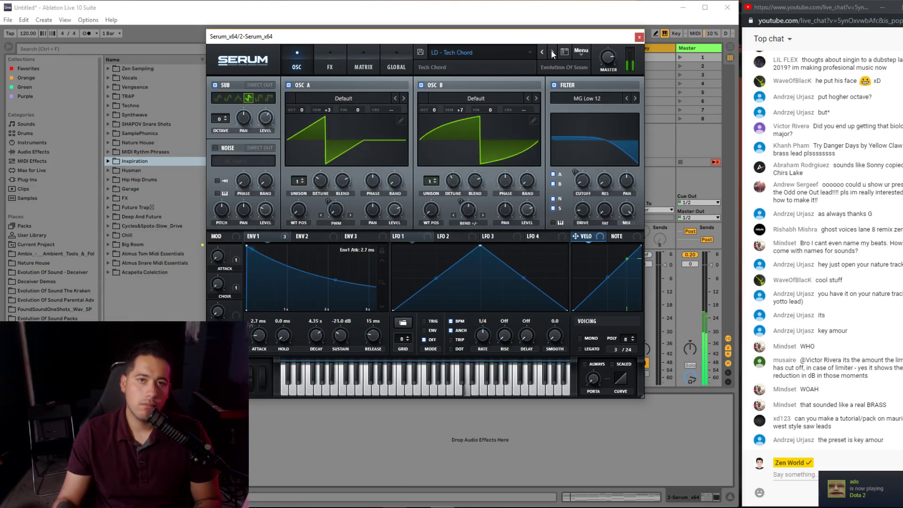
pyautogui.click(552, 52)
pyautogui.click(552, 52)
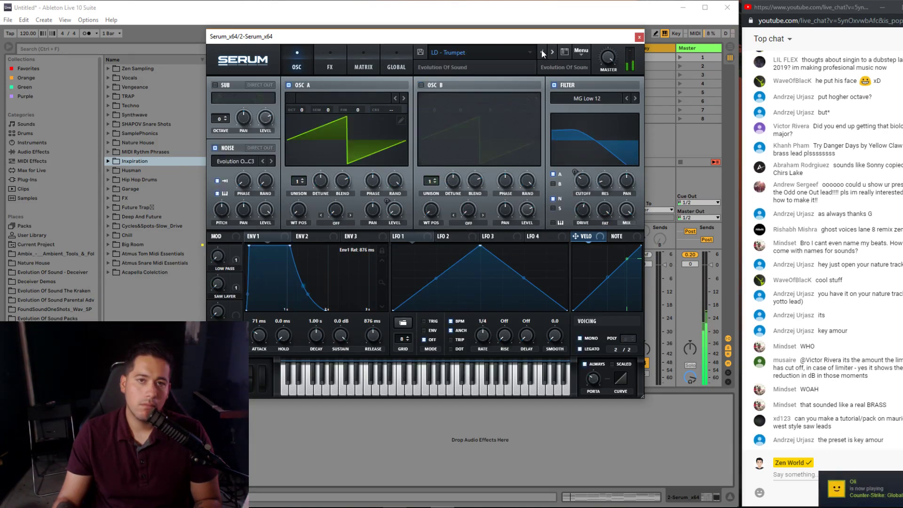
# - Audition the last lead presets in the Selection folder: LD - Top MELODICS, LD - Trumpet and LD - Use on Root NOTE THROUGH S
pyautogui.click(542, 50)
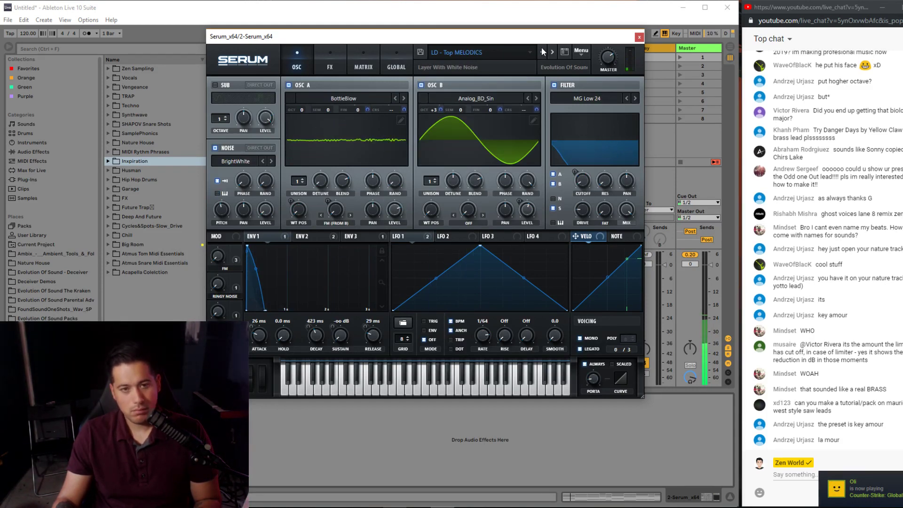
pyautogui.click(552, 52)
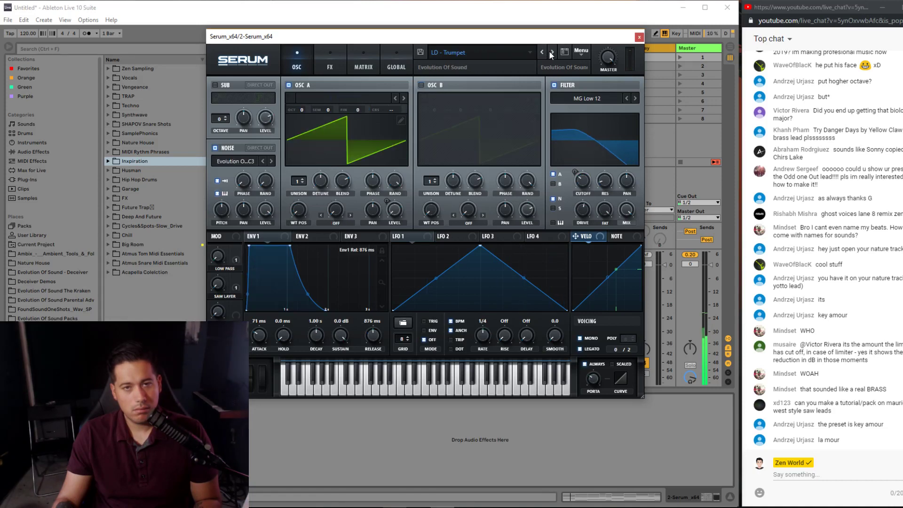
pyautogui.click(550, 51)
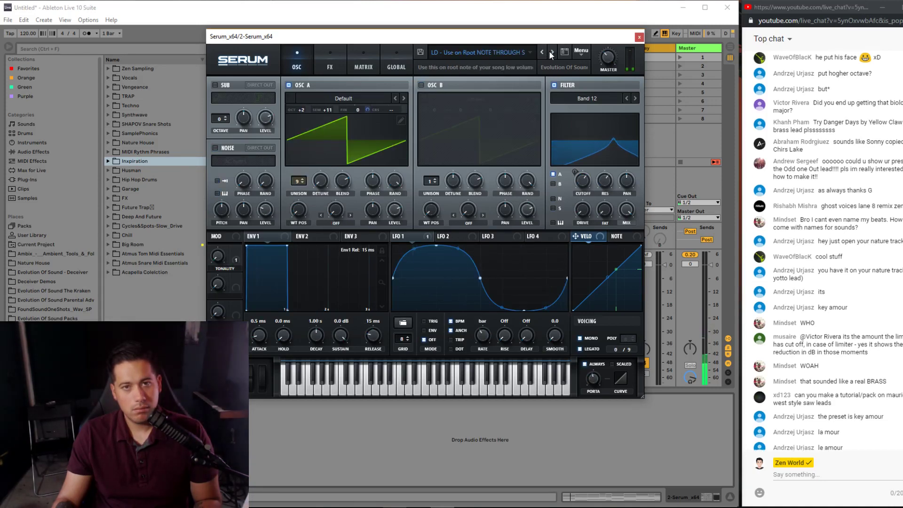
# - Audition the pad presets in the Selection folder from PD - Alaska through PD - Holding ON and PD - Medacine
pyautogui.click(552, 52)
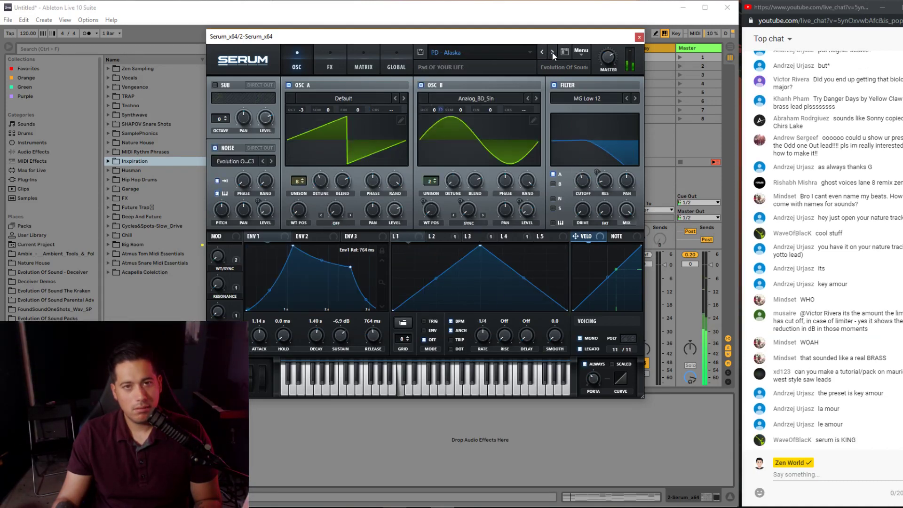
pyautogui.click(552, 52)
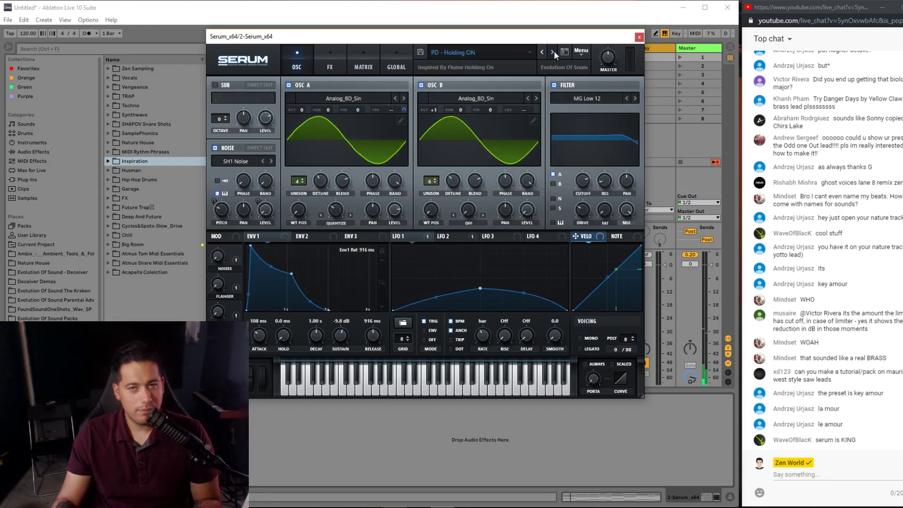
pyautogui.click(553, 52)
pyautogui.click(554, 52)
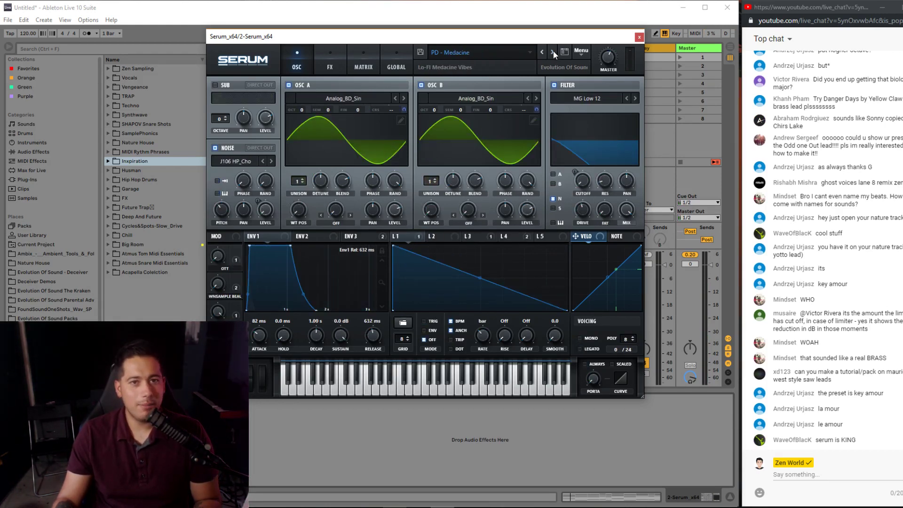
pyautogui.click(553, 52)
pyautogui.click(553, 51)
# - Audition the pluck presets in the Selection folder one by one, from PL - Black Summers through to PL - My Bottles
pyautogui.click(553, 52)
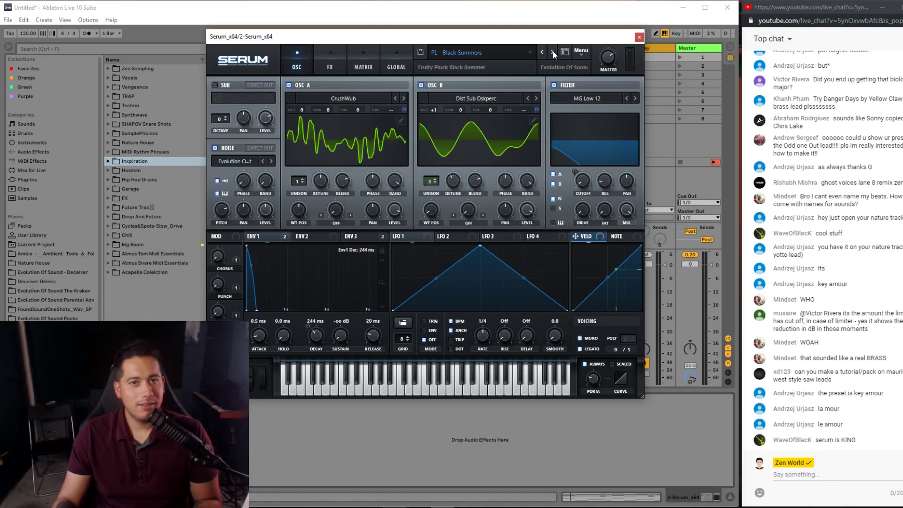
pyautogui.click(553, 52)
pyautogui.click(553, 52)
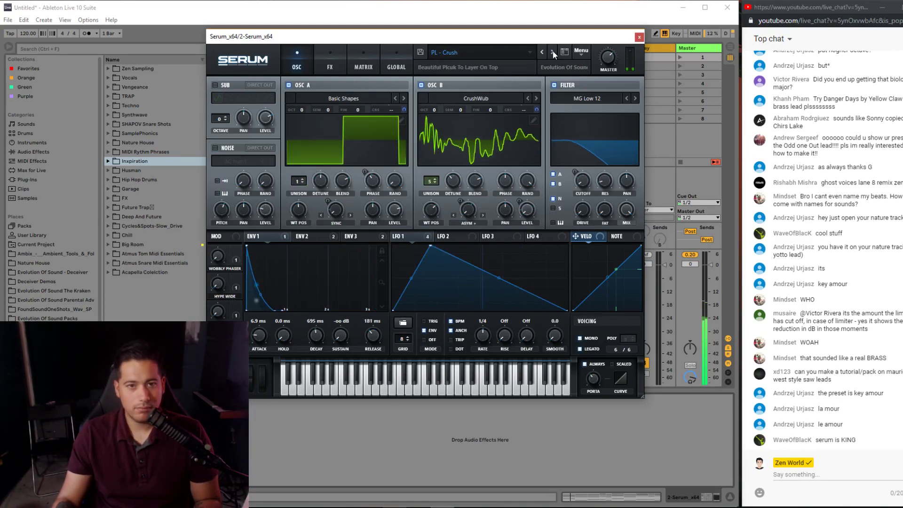
pyautogui.click(552, 52)
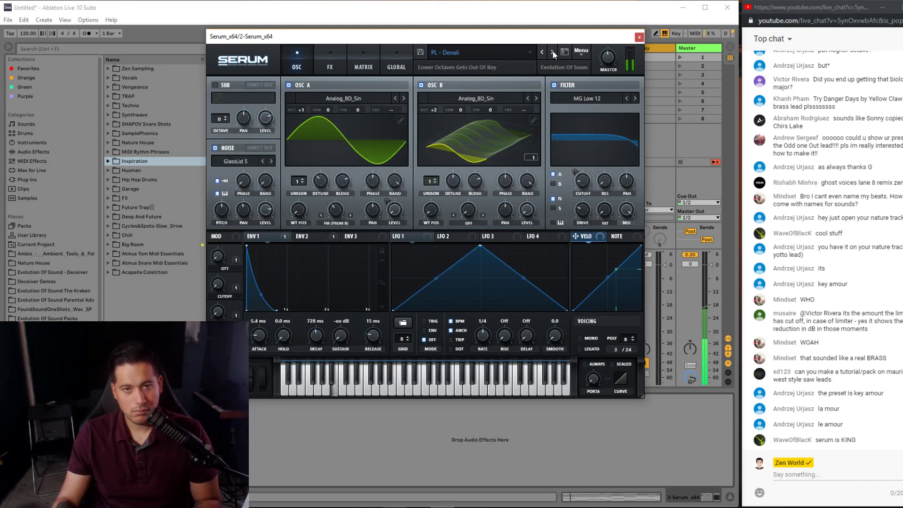
pyautogui.click(552, 51)
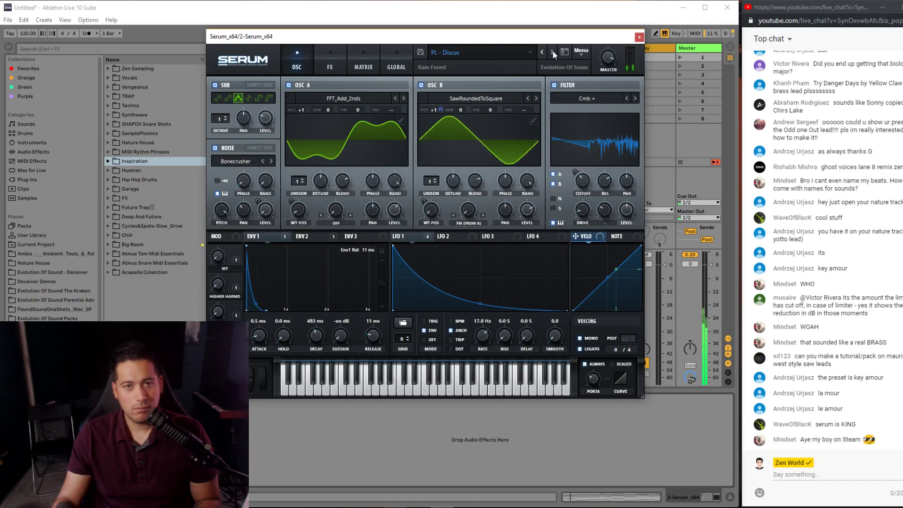
pyautogui.click(552, 51)
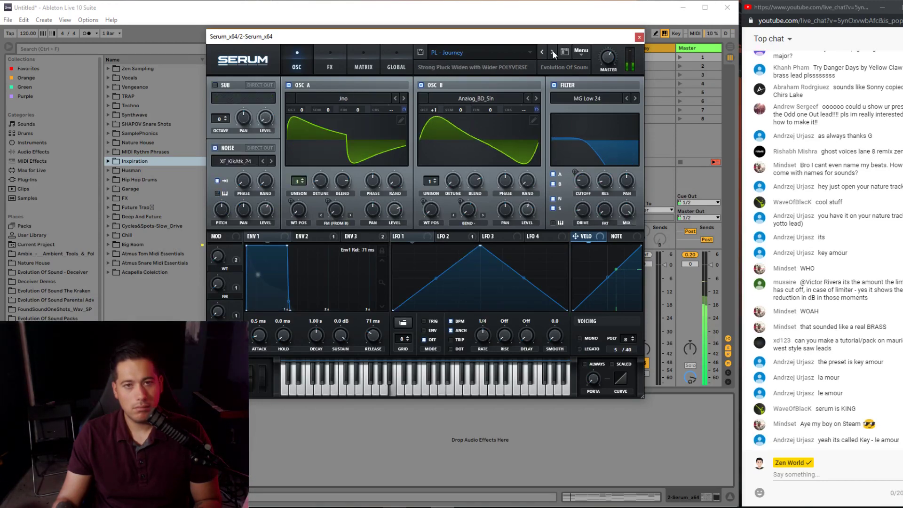
pyautogui.click(552, 52)
pyautogui.click(552, 51)
pyautogui.click(552, 50)
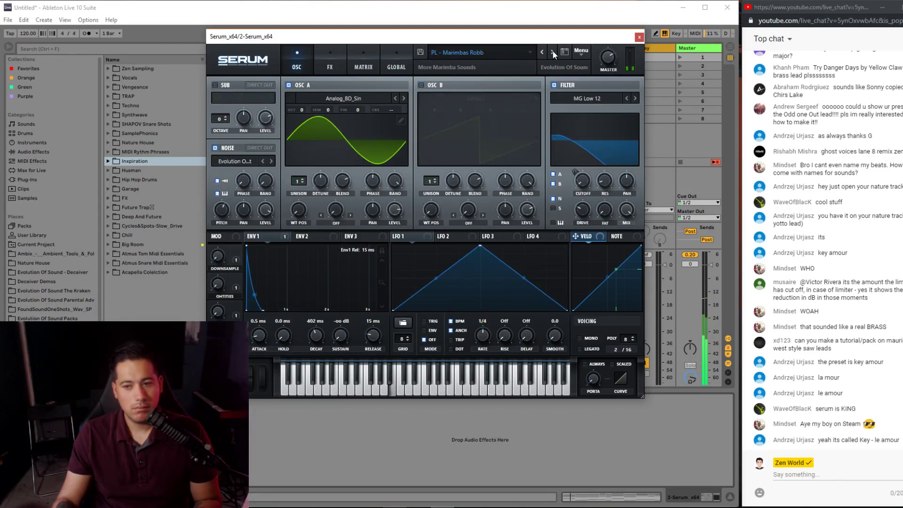
pyautogui.click(552, 51)
pyautogui.click(552, 51)
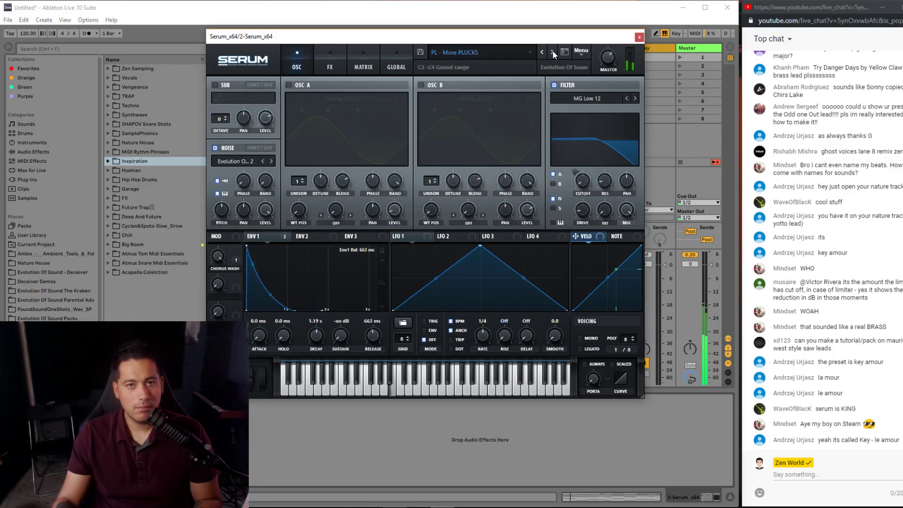
pyautogui.click(552, 51)
# - Load the Key - Le Amour preset from the Selection folder
pyautogui.click(498, 52)
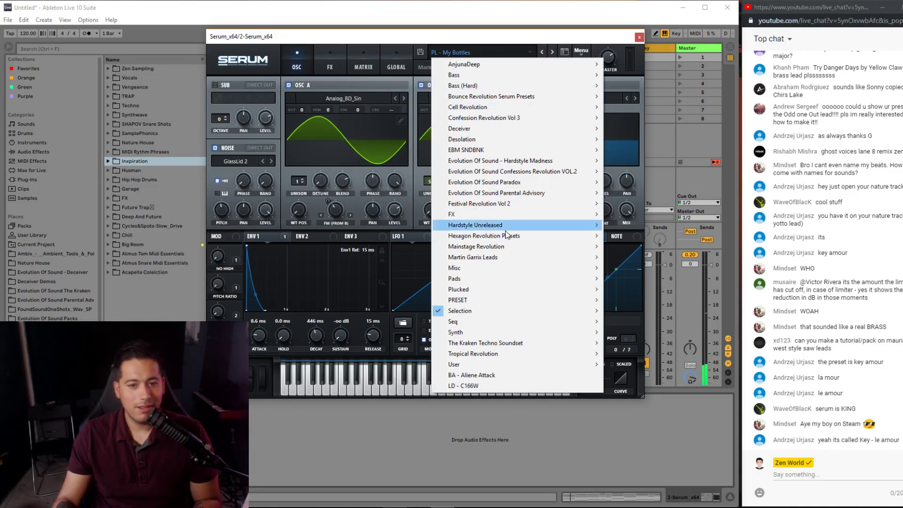
pyautogui.moveTo(501, 312)
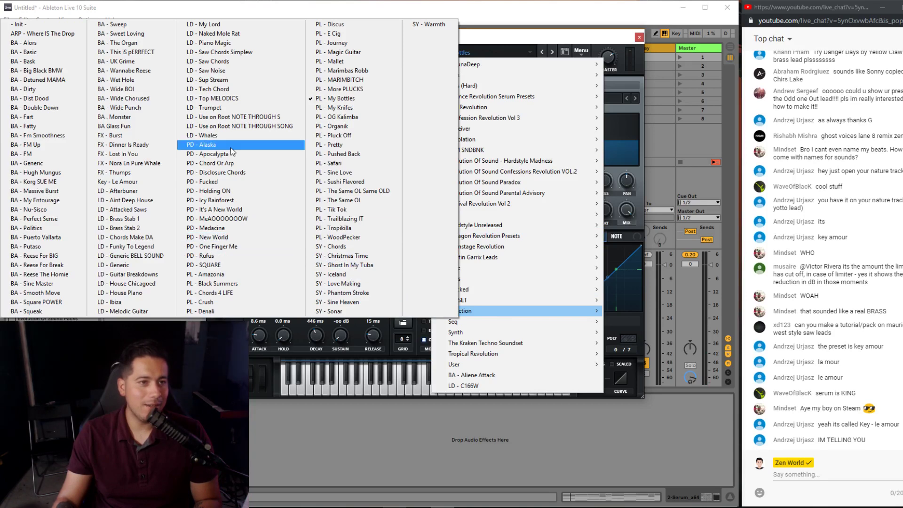
pyautogui.click(118, 182)
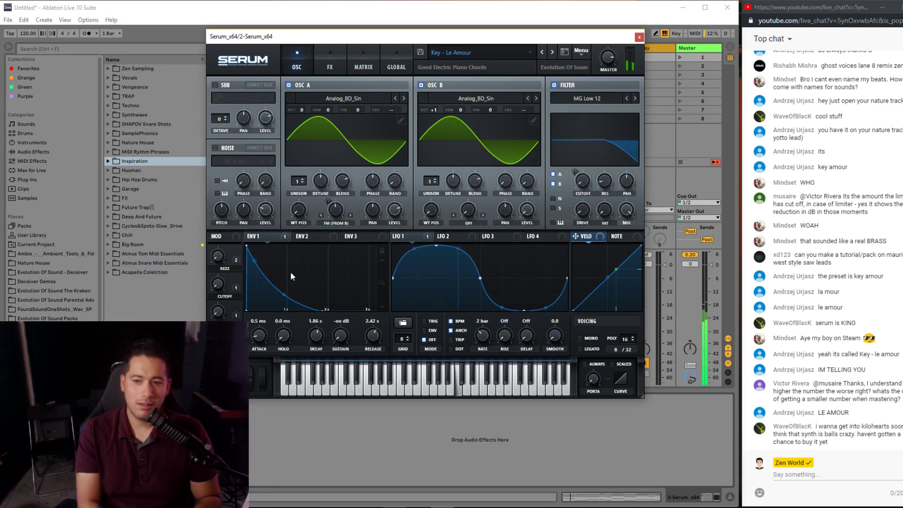
# - Switch to Chrome, search Google for "selection serum presets" in a new tab and look through the results
pyautogui.click(455, 57)
pyautogui.moveTo(486, 321)
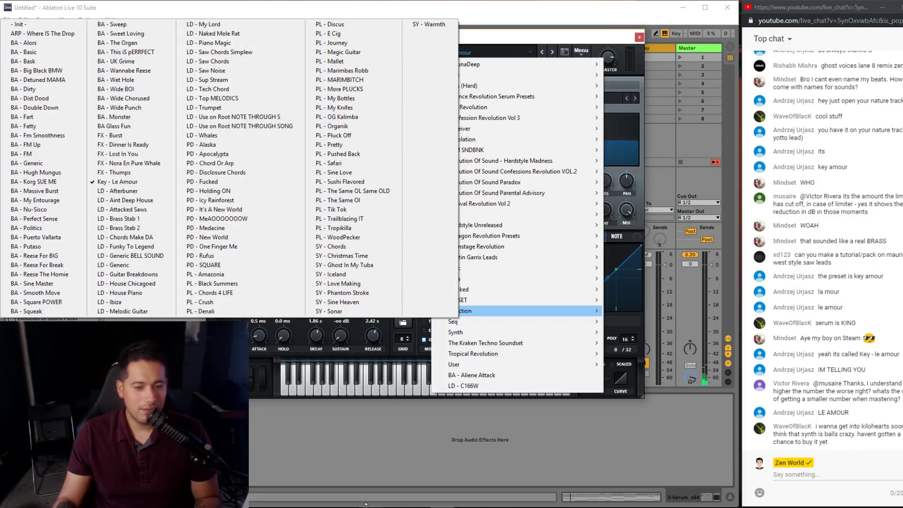
pyautogui.click(366, 505)
pyautogui.click(477, 15)
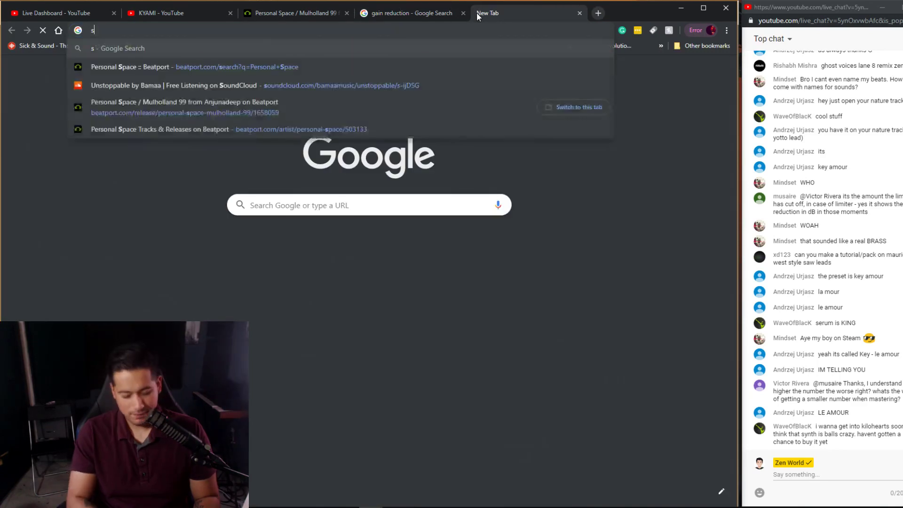
pyautogui.write('select')
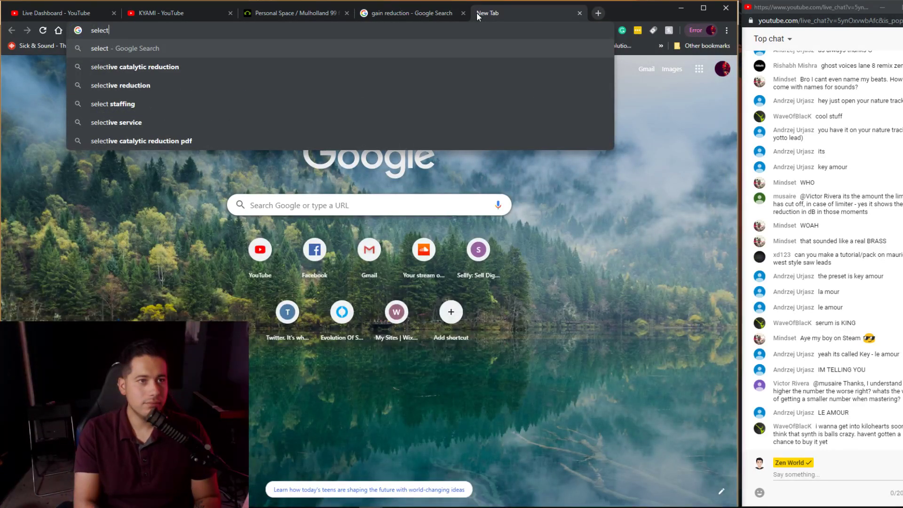
pyautogui.write('ion serum presets')
pyautogui.press('Return')
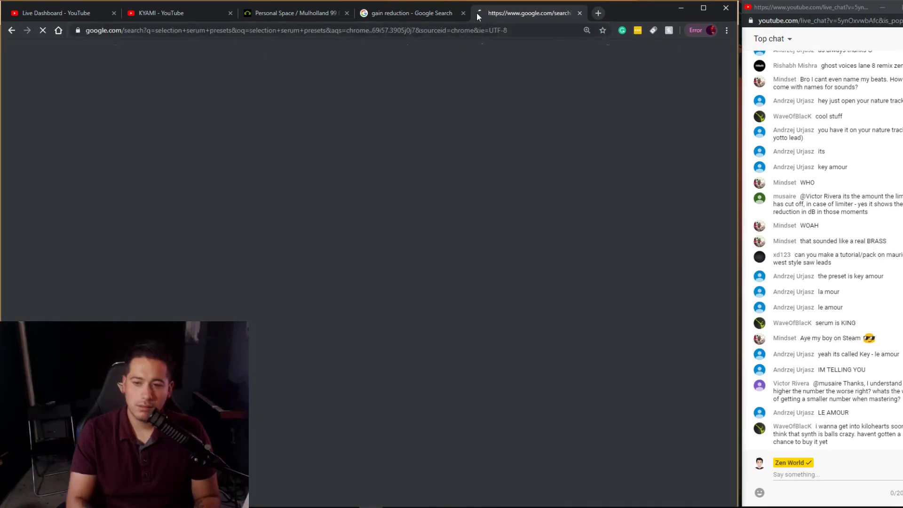
pyautogui.scroll(-5, 172, 242)
pyautogui.scroll(-3, 172, 242)
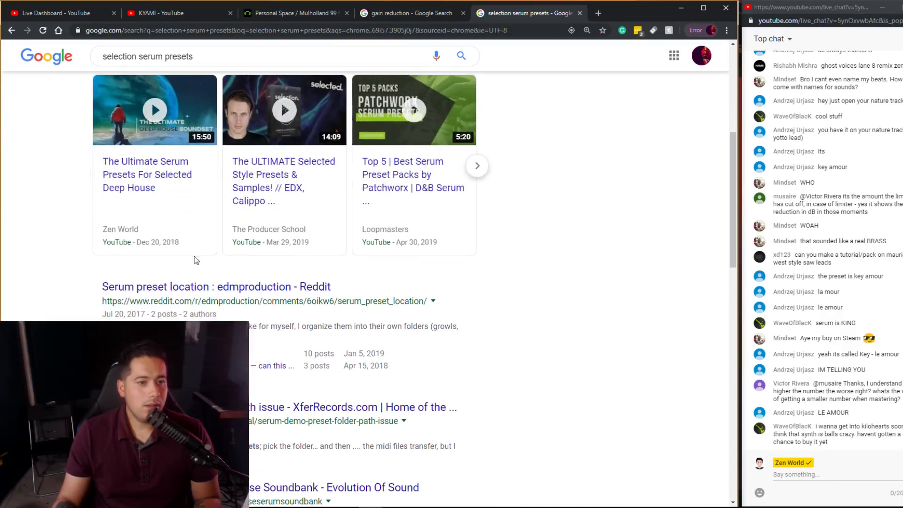
pyautogui.scroll(8, 232, 230)
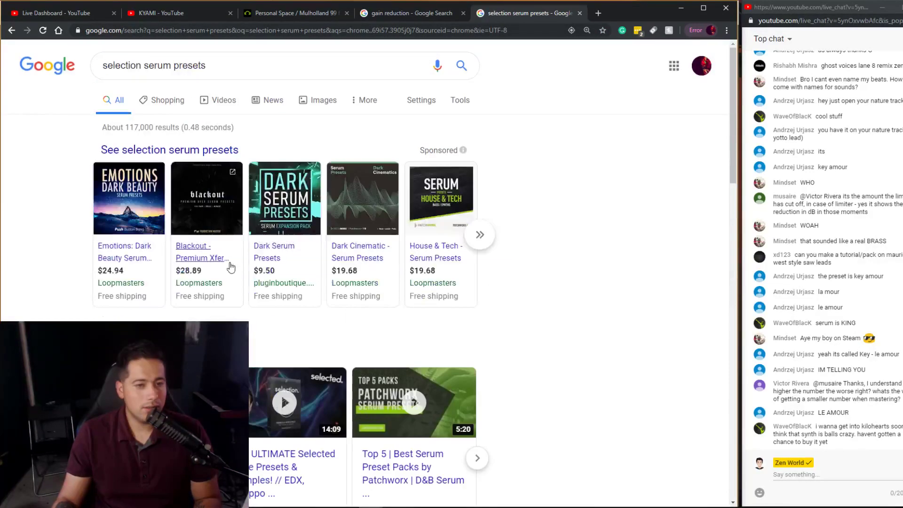
# - Refine the Google search to "evosound selection serum presets"
pyautogui.click(216, 63)
pyautogui.moveTo(215, 62); pyautogui.dragTo(176, 65)
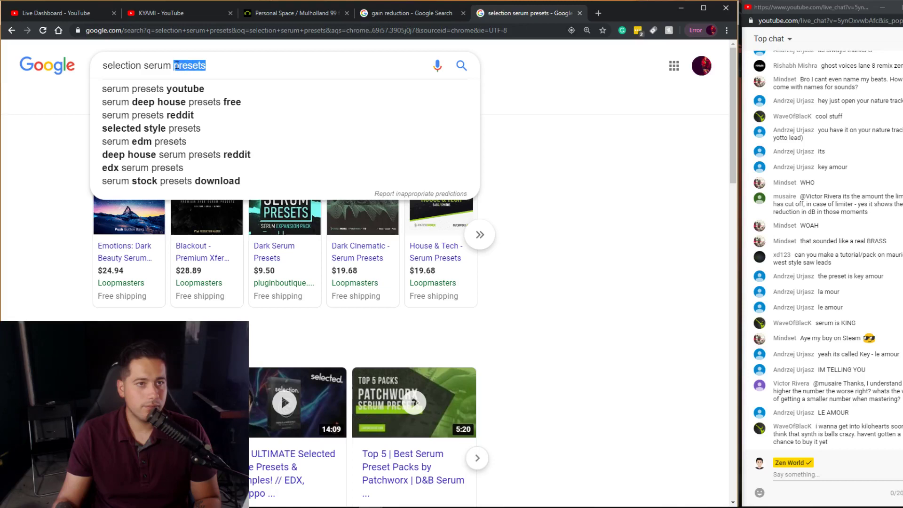
pyautogui.tripleClick(107, 66)
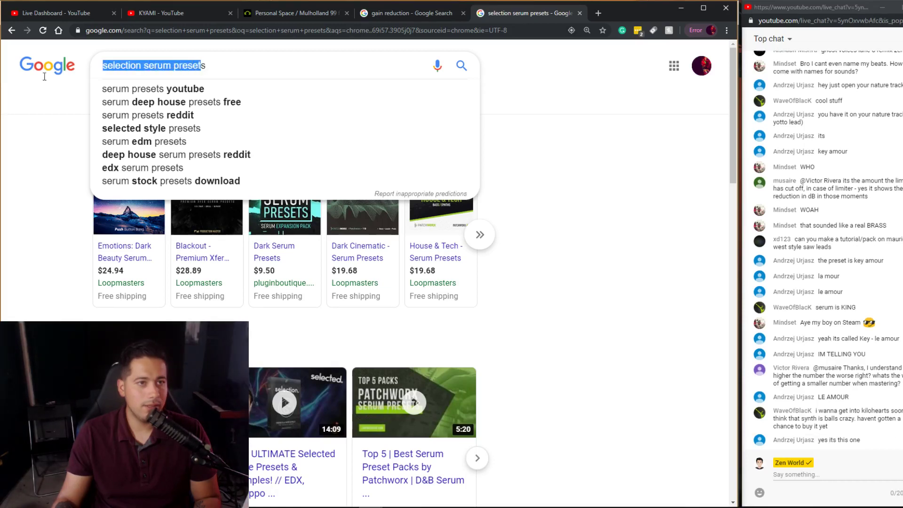
pyautogui.click(126, 66)
pyautogui.click(104, 66)
pyautogui.write('evosound')
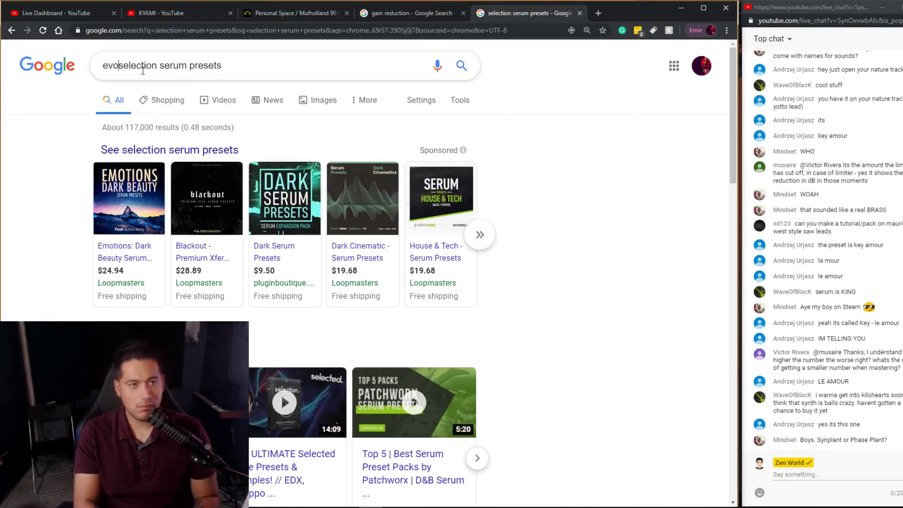
pyautogui.press('Return')
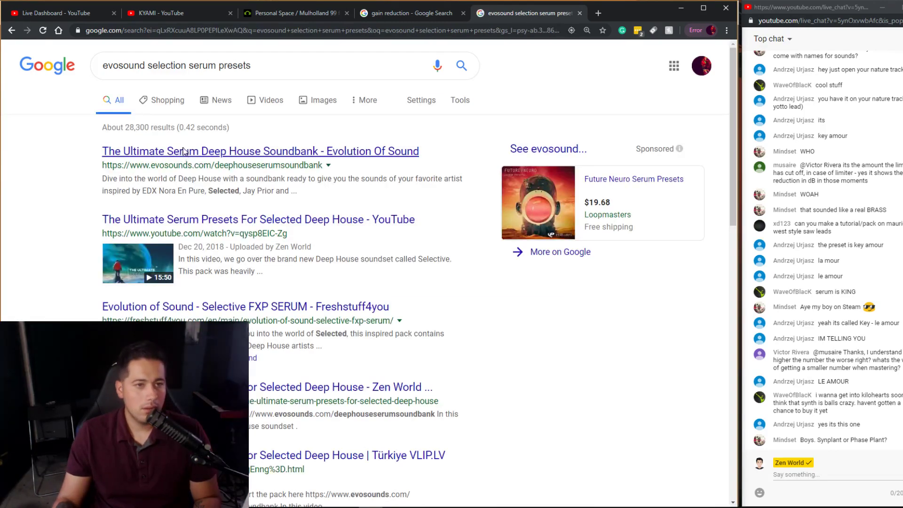
# - Open the Evolution of Sound Deep House Serum soundbank page, then play and stop the KY - Le Amour preset demo
pyautogui.click(199, 150)
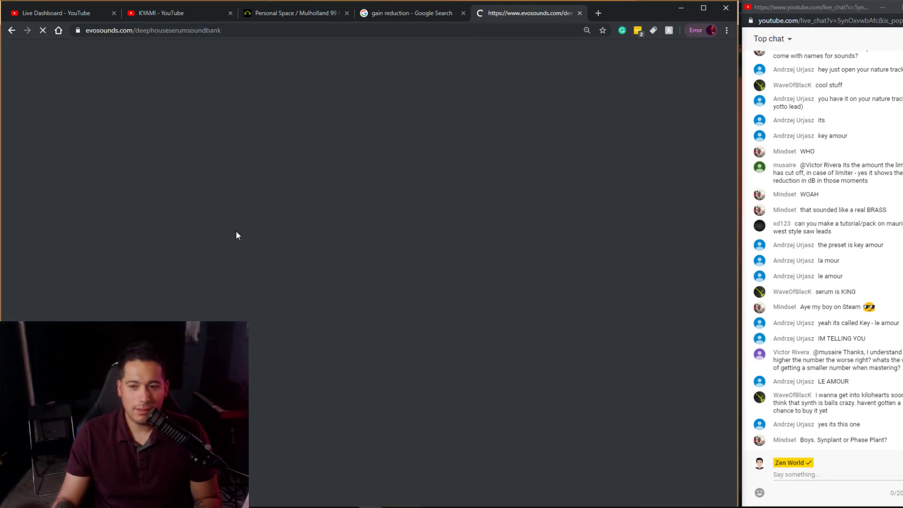
pyautogui.scroll(-5, 354, 253)
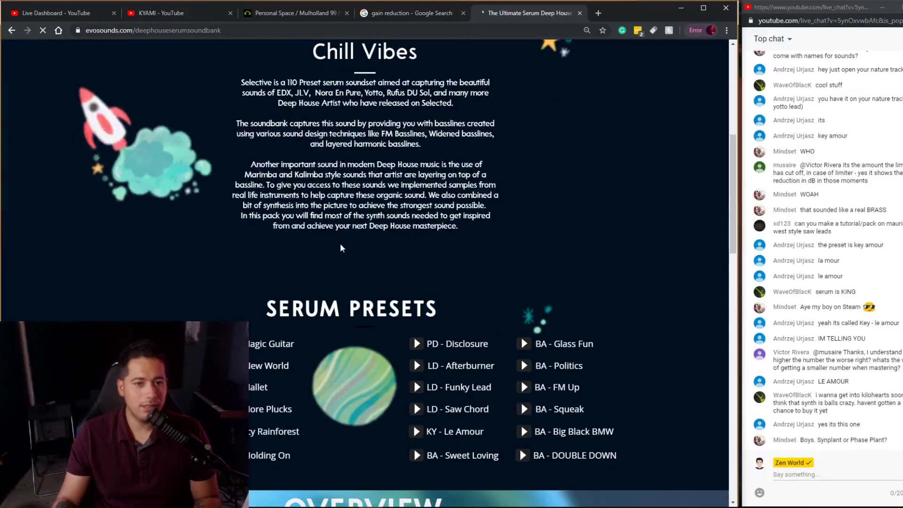
pyautogui.scroll(-7, 371, 233)
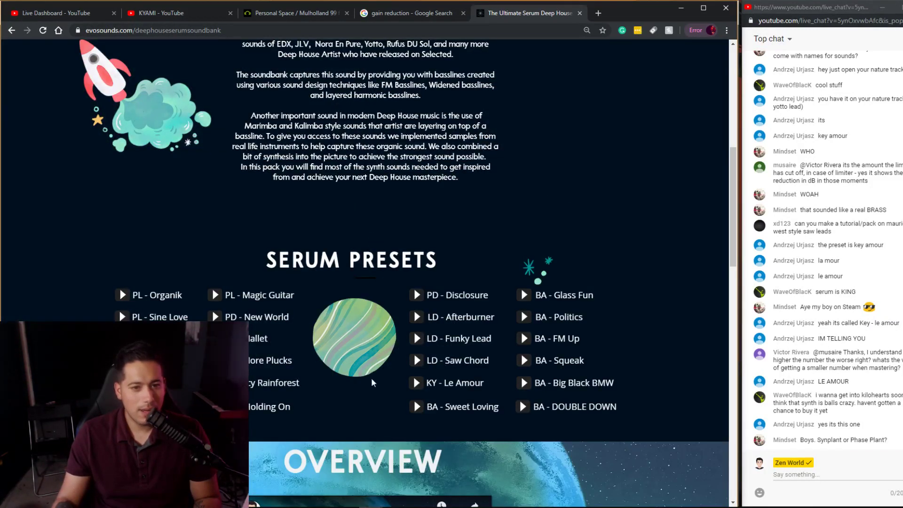
pyautogui.click(417, 383)
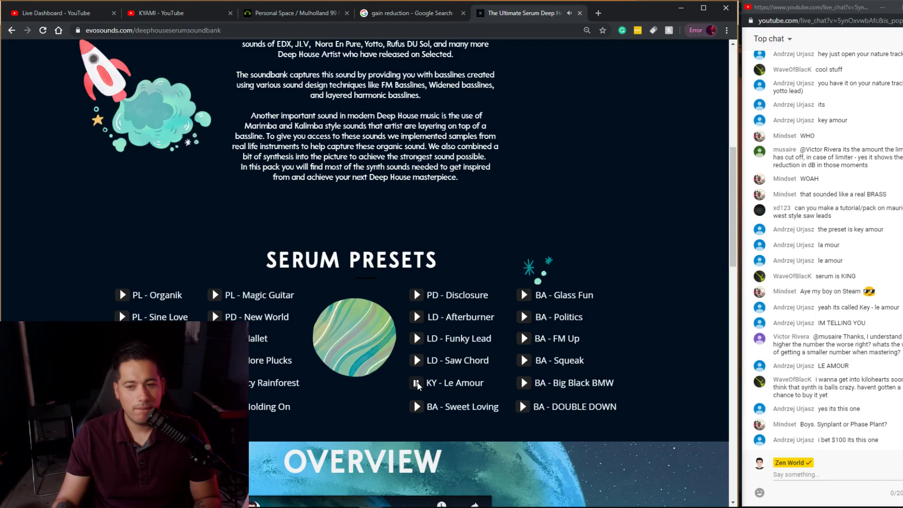
pyautogui.click(416, 383)
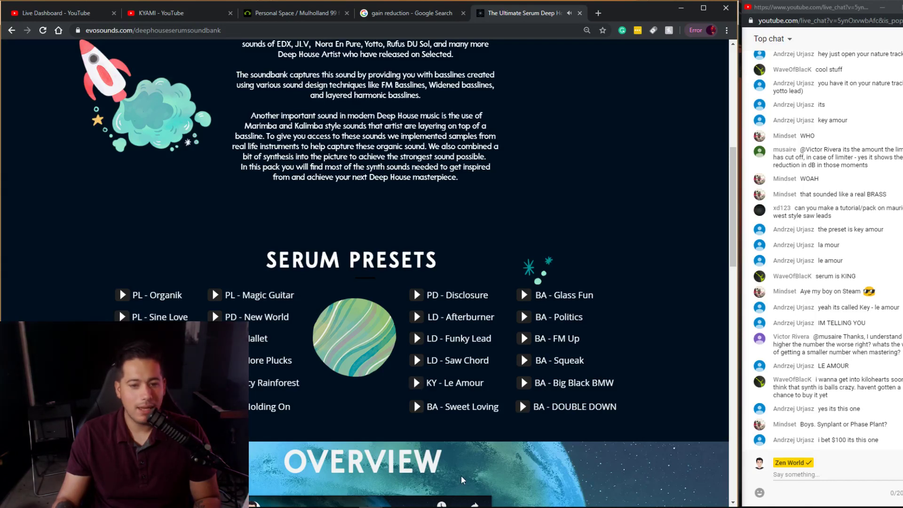
# - Return to Ableton Live, delete all notes from the Serum track's Pad 1 clip and turn on note preview in its MIDI editor
pyautogui.hotkey('alt', 'Tab')
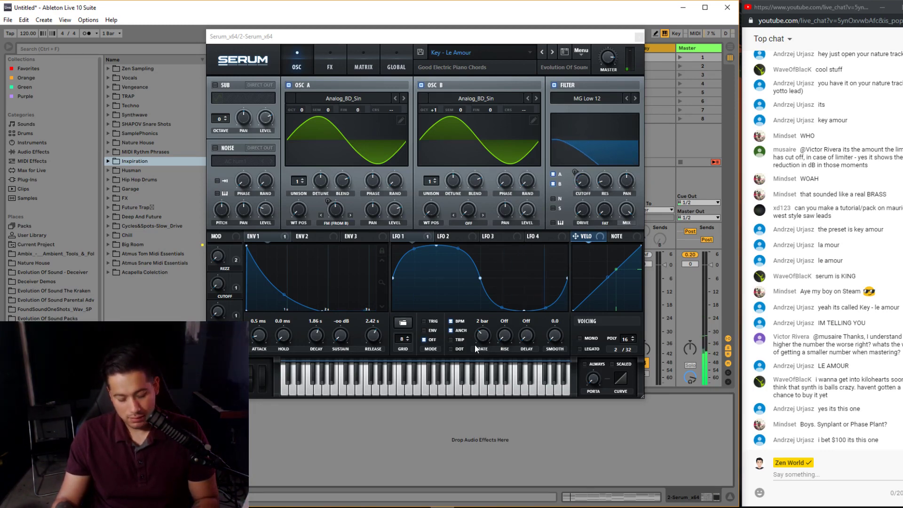
pyautogui.hotkey('ctrl', 'alt', 'p')
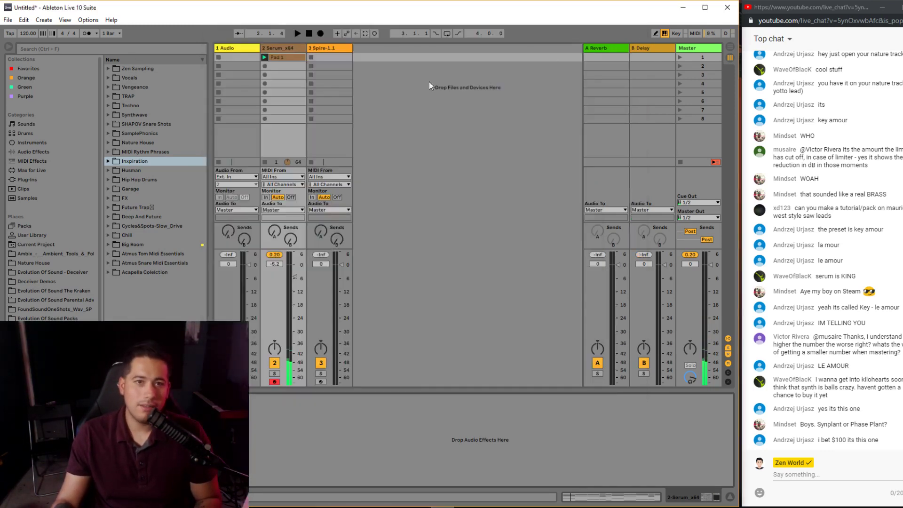
pyautogui.doubleClick(285, 60)
pyautogui.hotkey('ctrl', 'a')
pyautogui.press('Delete')
pyautogui.scroll(3, 437, 325)
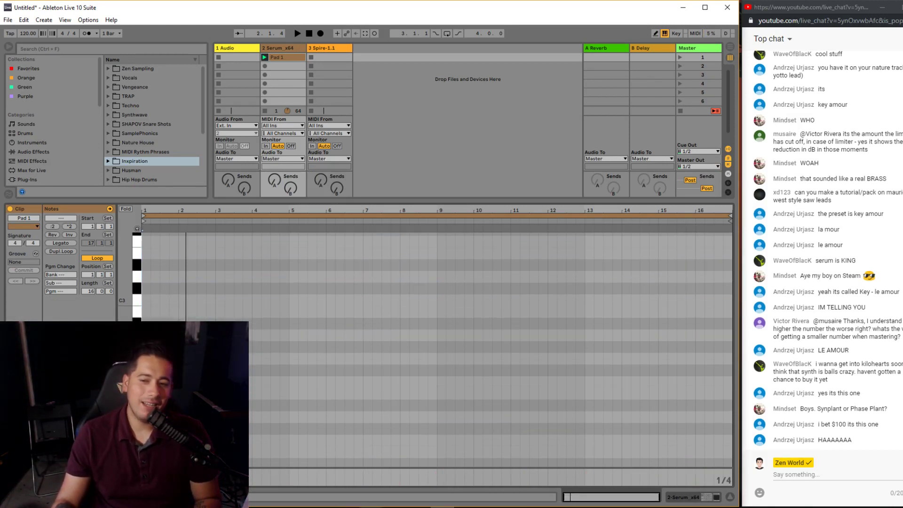
pyautogui.click(137, 229)
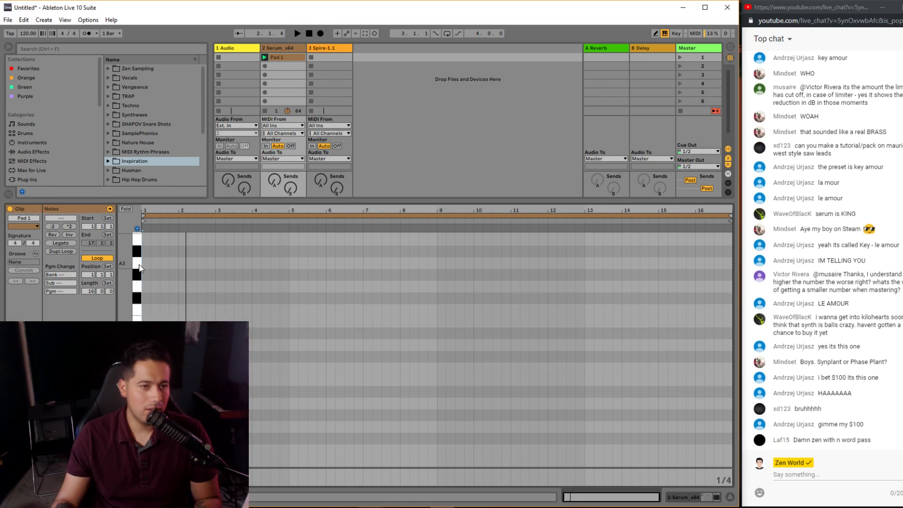
# - Add a short B3 note at the start of the Pad 1 clip and duplicate it within the first bar
pyautogui.moveTo(140, 245)
pyautogui.mouseDown()
pyautogui.moveTo(145, 274)
pyautogui.moveTo(158, 269)
pyautogui.mouseUp()
pyautogui.moveTo(159, 210); pyautogui.dragTo(159, 223)
pyautogui.hotkey('ctrl', 'd')
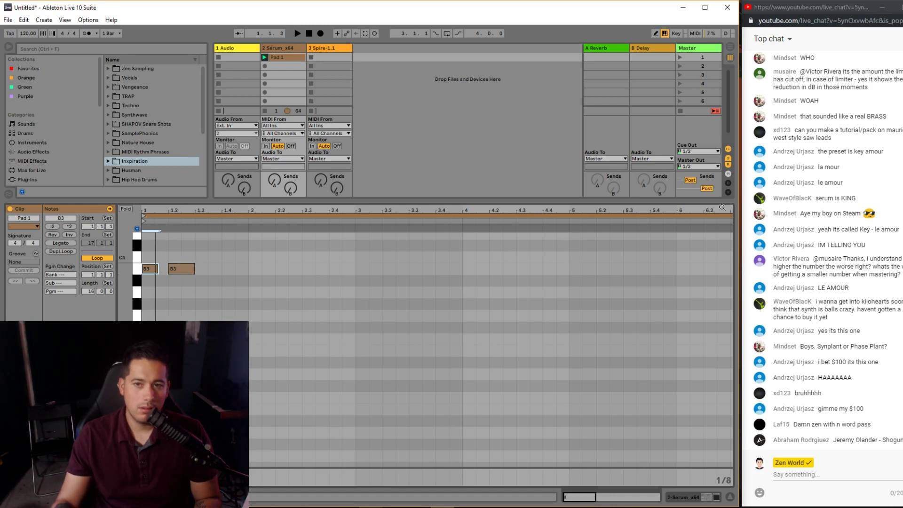
# - Place the Pad 1 clip at bar 1 of the Serum track in the Arrangement, shortened to four bars with looping off
pyautogui.press('Tab')
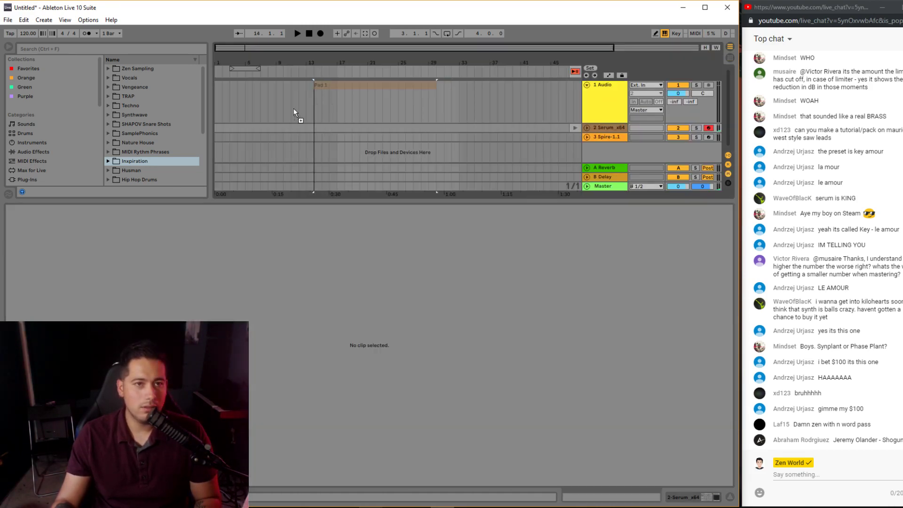
pyautogui.moveTo(218, 97); pyautogui.dragTo(221, 127)
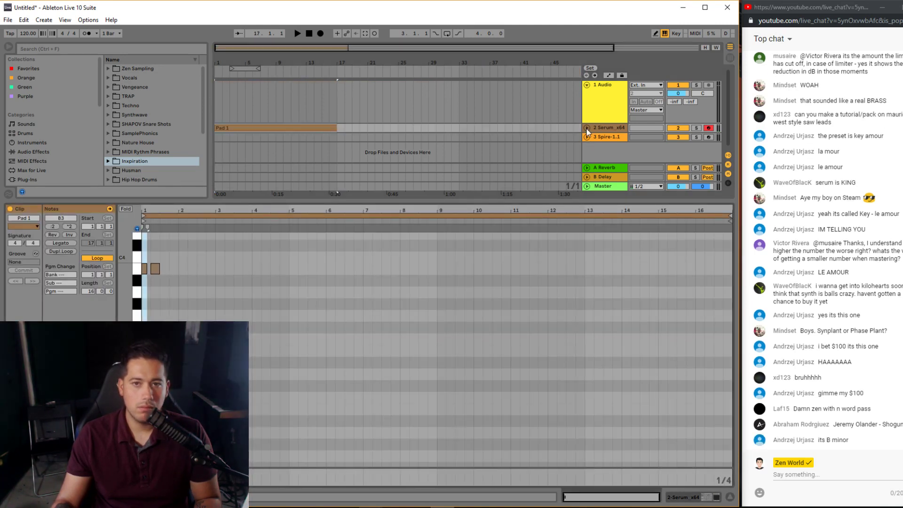
pyautogui.click(587, 127)
pyautogui.moveTo(333, 126); pyautogui.dragTo(241, 126)
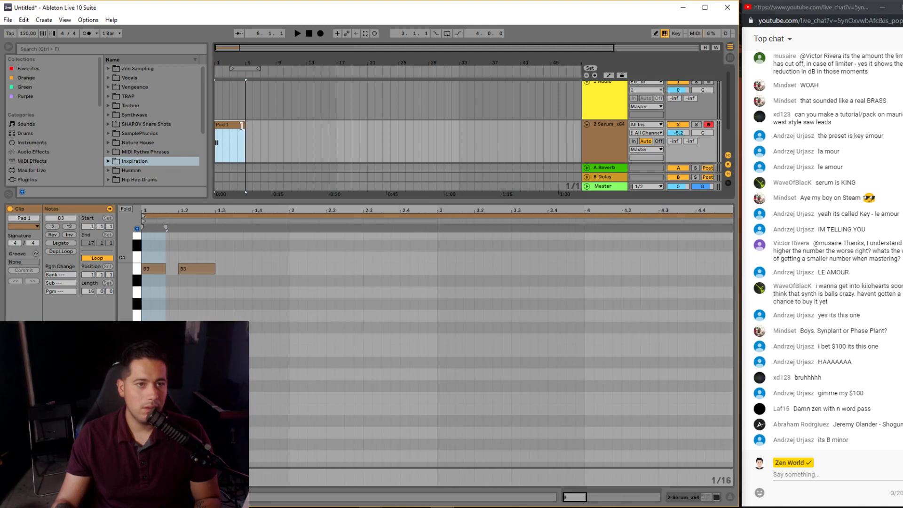
pyautogui.click(97, 257)
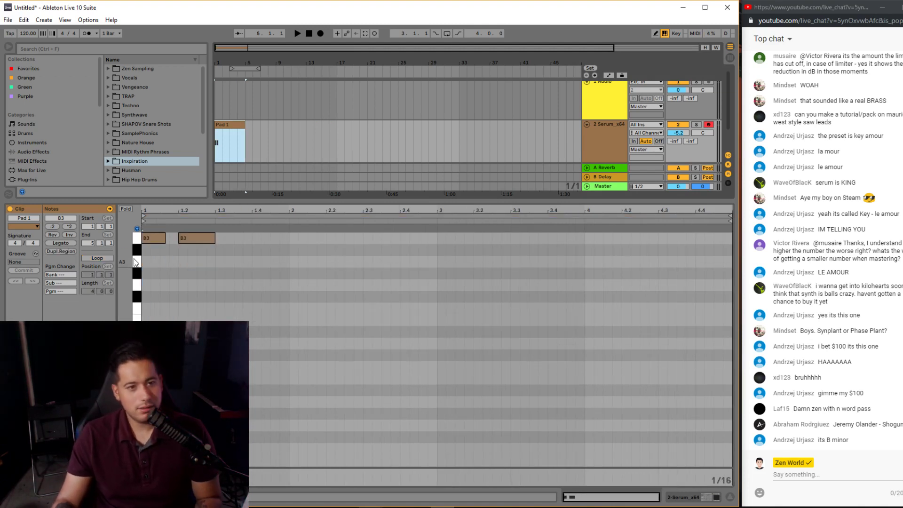
# - Play back the opening B3 notes of the Pad 1 clip and stop playback
pyautogui.scroll(5, 239, 272)
pyautogui.moveTo(151, 240); pyautogui.dragTo(243, 240)
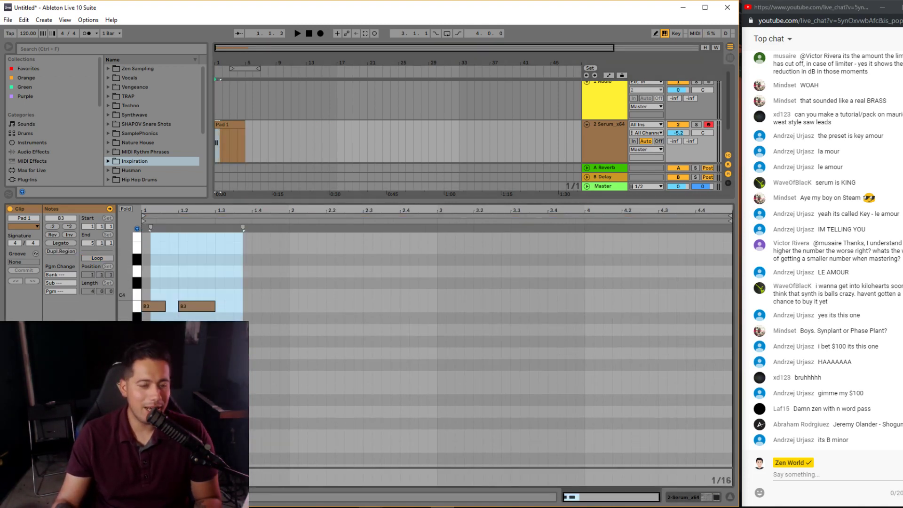
pyautogui.moveTo(180, 212)
pyautogui.mouseDown()
pyautogui.moveTo(196, 254)
pyautogui.moveTo(226, 260)
pyautogui.mouseUp()
pyautogui.press('space')
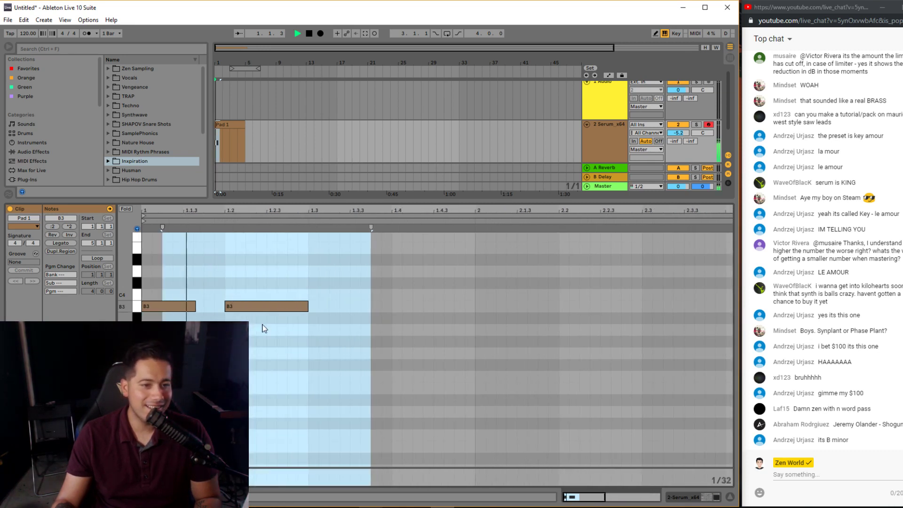
pyautogui.click(264, 324)
pyautogui.press('space')
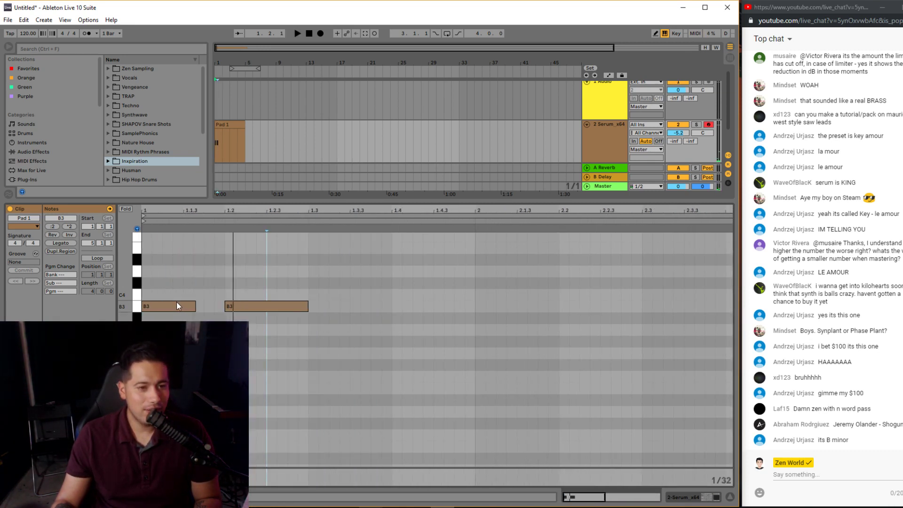
# - Transpose both notes to D4, shorten the second note and move it closer to the first
pyautogui.moveTo(187, 306); pyautogui.dragTo(178, 278)
pyautogui.click(227, 298)
pyautogui.click(239, 283)
pyautogui.moveTo(244, 306); pyautogui.dragTo(243, 278)
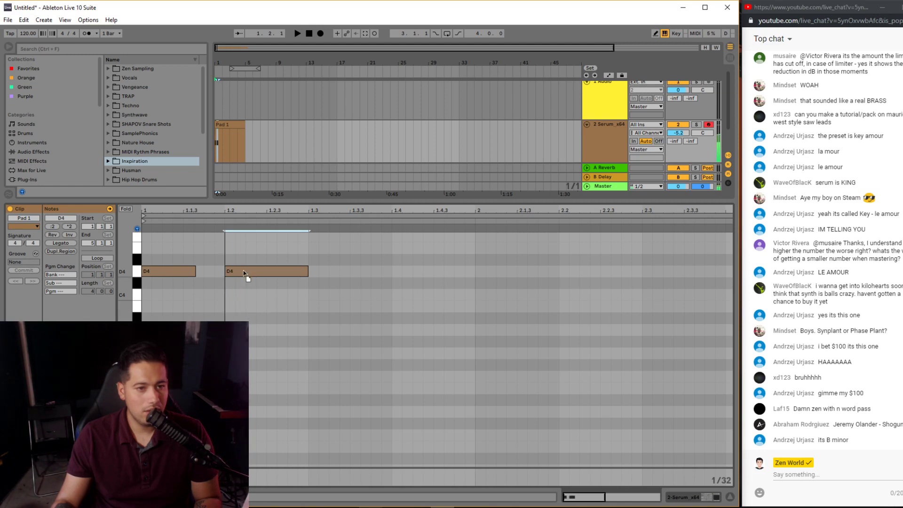
pyautogui.moveTo(308, 272); pyautogui.dragTo(217, 272)
pyautogui.press('space')
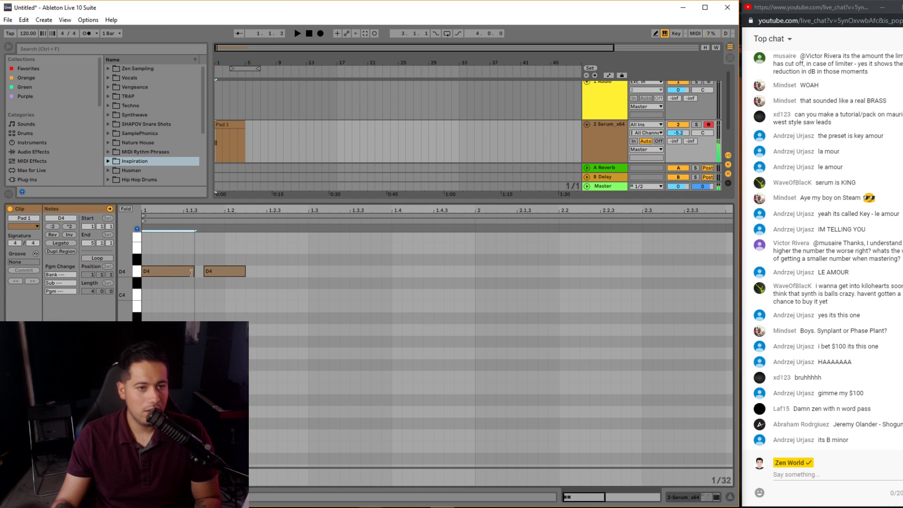
# - Lower the notes to D3 and extend them into a run of five evenly spaced repeats, checking it by playback
pyautogui.moveTo(225, 272); pyautogui.dragTo(350, 412)
pyautogui.keyDown('shift'); pyautogui.click(286, 271); pyautogui.keyUp('shift')
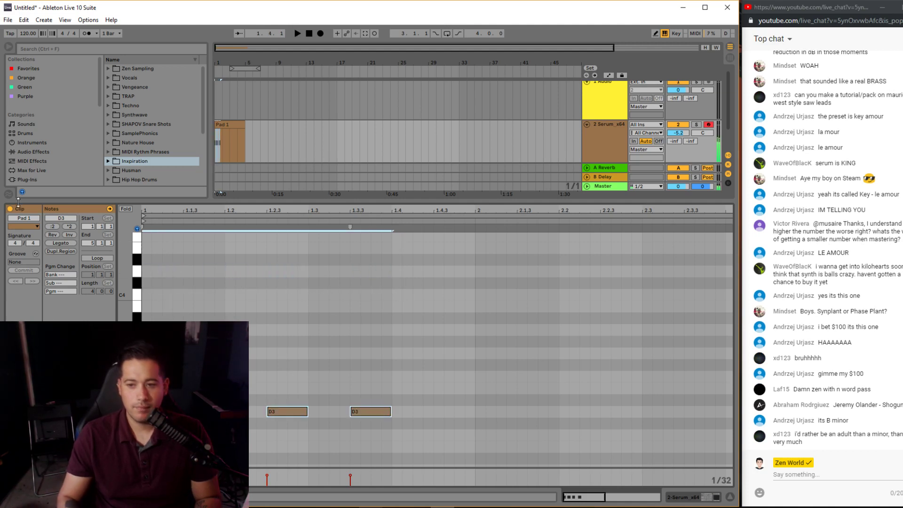
pyautogui.scroll(-2, 346, 353)
pyautogui.press('space')
pyautogui.moveTo(372, 353); pyautogui.dragTo(413, 353)
pyautogui.press('space')
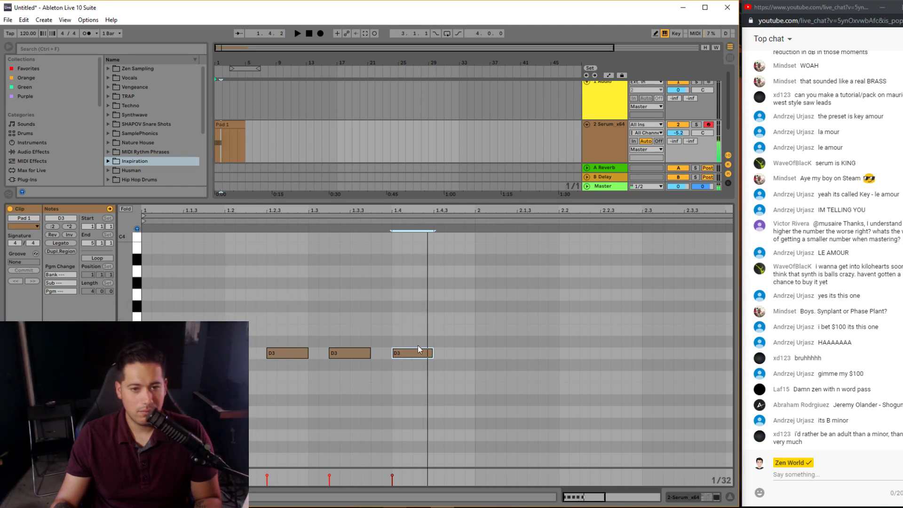
# - Add a sixth evenly spaced note to the run, audition it at C#3 and B2, and settle it on D3
pyautogui.press('space')
pyautogui.hotkey('ctrl', 'd')
pyautogui.moveTo(447, 356); pyautogui.dragTo(447, 368)
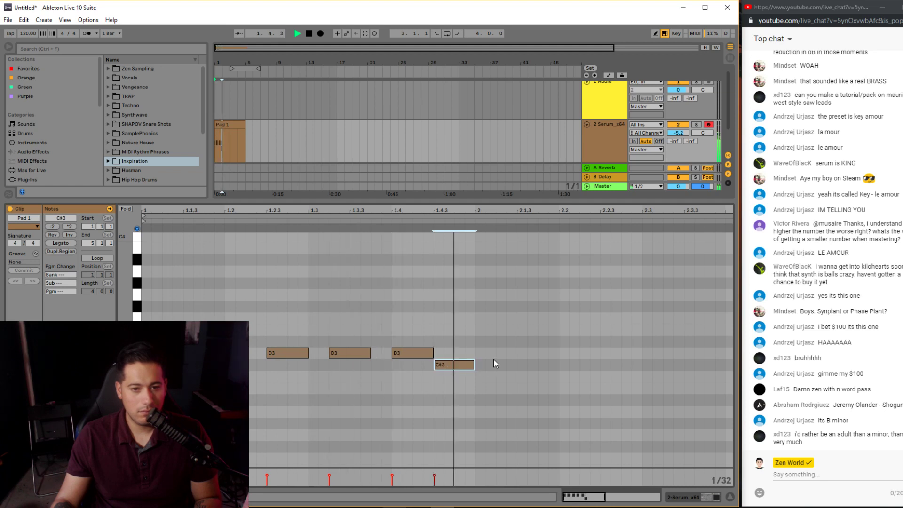
pyautogui.press('Right')
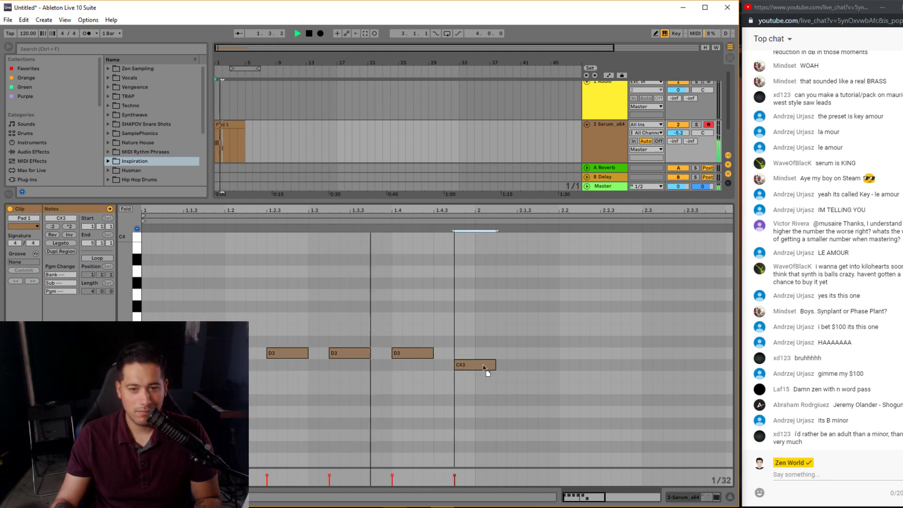
pyautogui.press('space')
pyautogui.press('space')
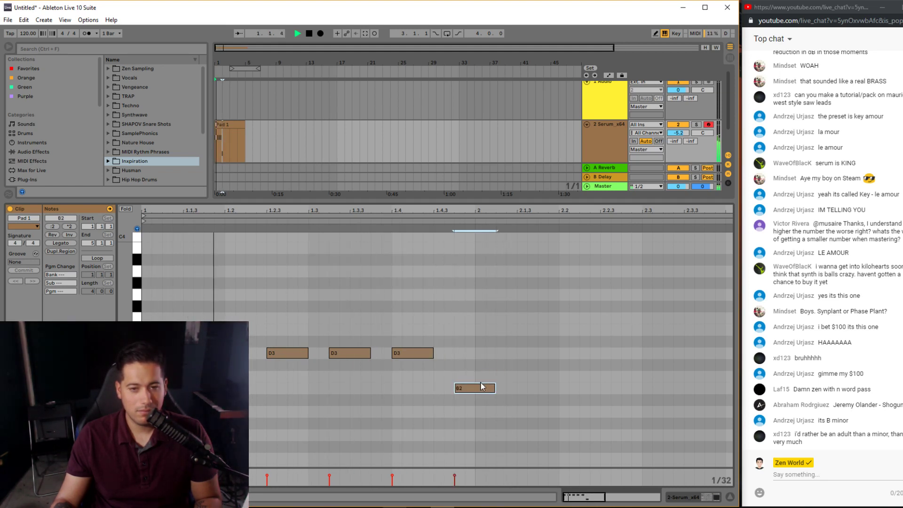
pyautogui.press('space')
pyautogui.press('Up')
pyautogui.press('Up')
pyautogui.press('Up')
# - Switch to Spotify, replay Odd One Out from several earlier points in the track, and pause it
pyautogui.hotkey('alt', 'Tab')
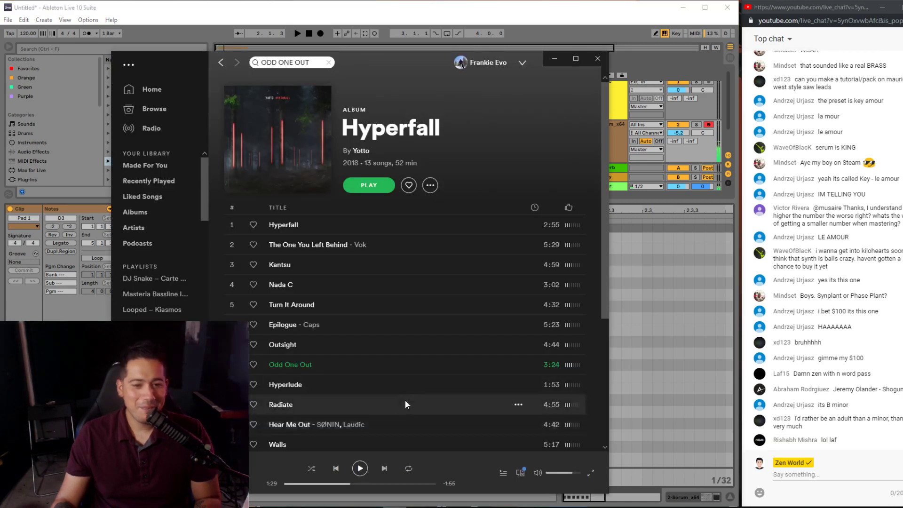
pyautogui.click(340, 484)
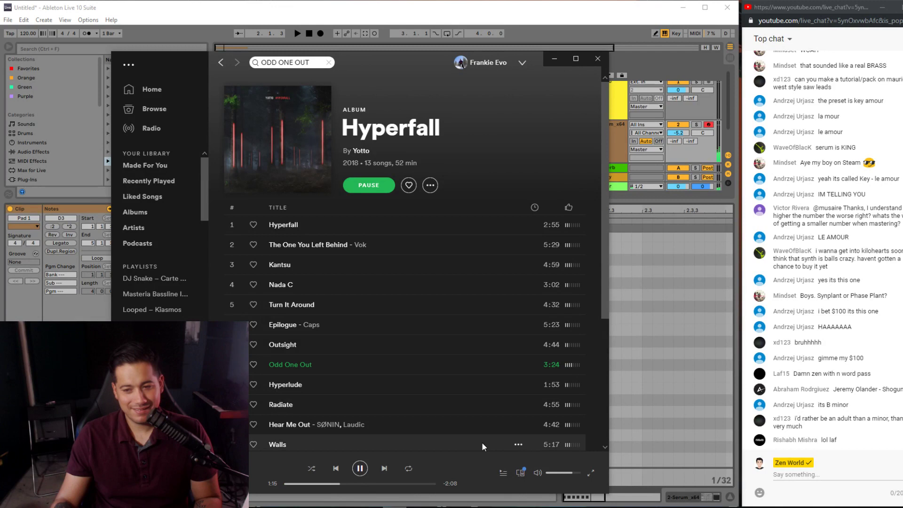
pyautogui.click(330, 484)
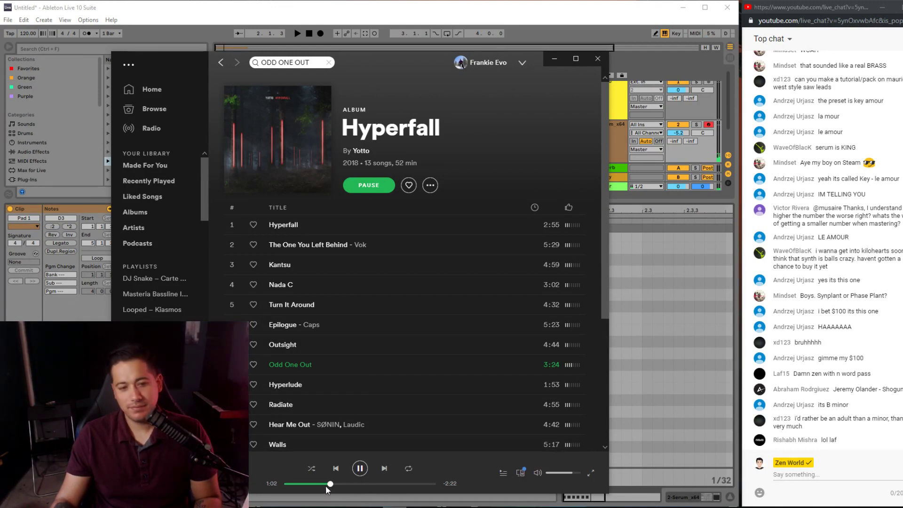
pyautogui.moveTo(323, 486); pyautogui.dragTo(315, 486)
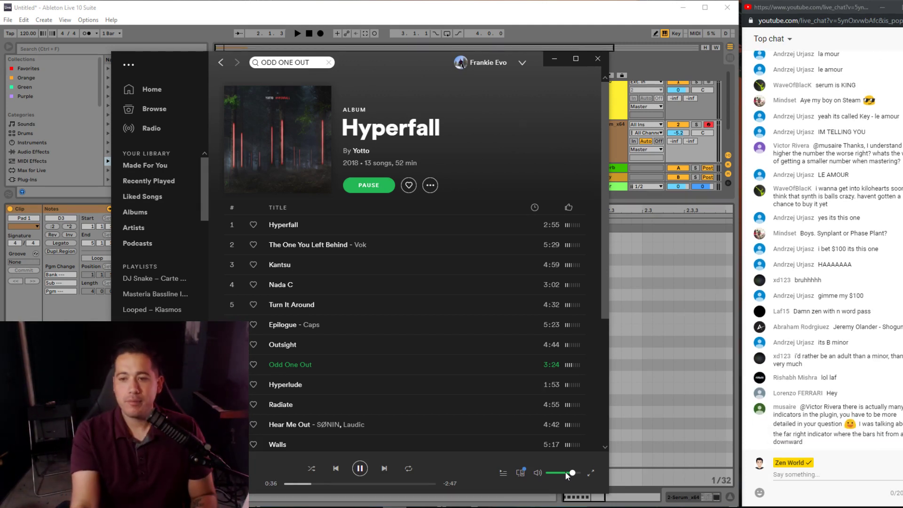
pyautogui.click(361, 473)
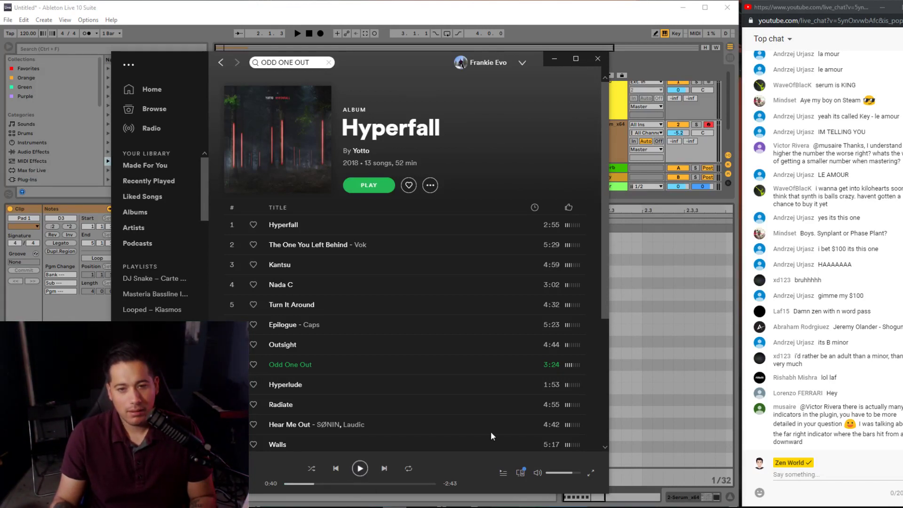
# - Return to Ableton Live, transpose the first three notes of the run up to F3 and play the riff
pyautogui.hotkey('alt', 'Tab')
pyautogui.press('space')
pyautogui.press('space')
pyautogui.moveTo(142, 382); pyautogui.dragTo(275, 356)
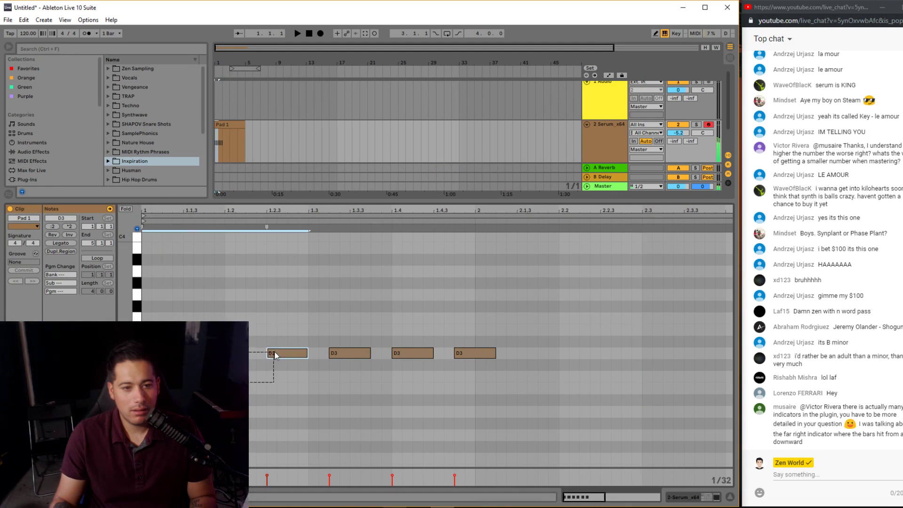
pyautogui.press('Up')
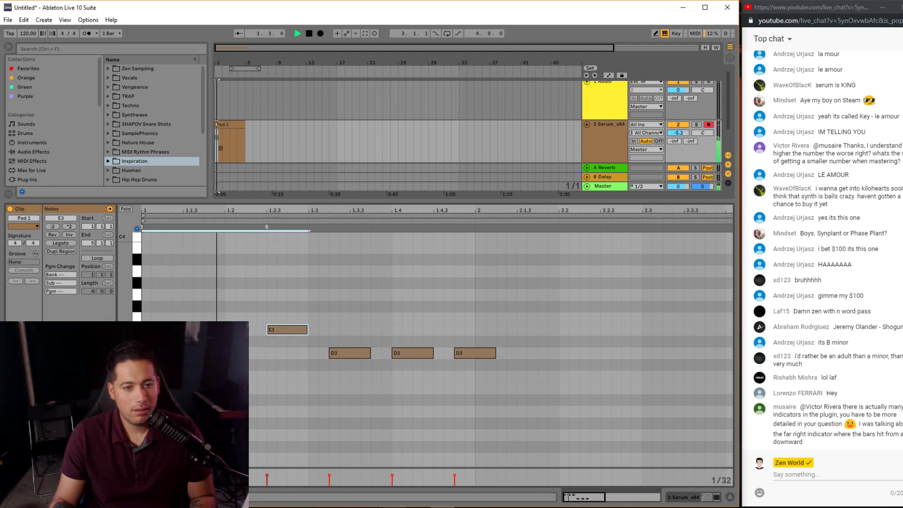
pyautogui.press('Up')
pyautogui.press('Up')
pyautogui.doubleClick(225, 306)
pyautogui.doubleClick(150, 306)
pyautogui.press('Down')
pyautogui.press('space')
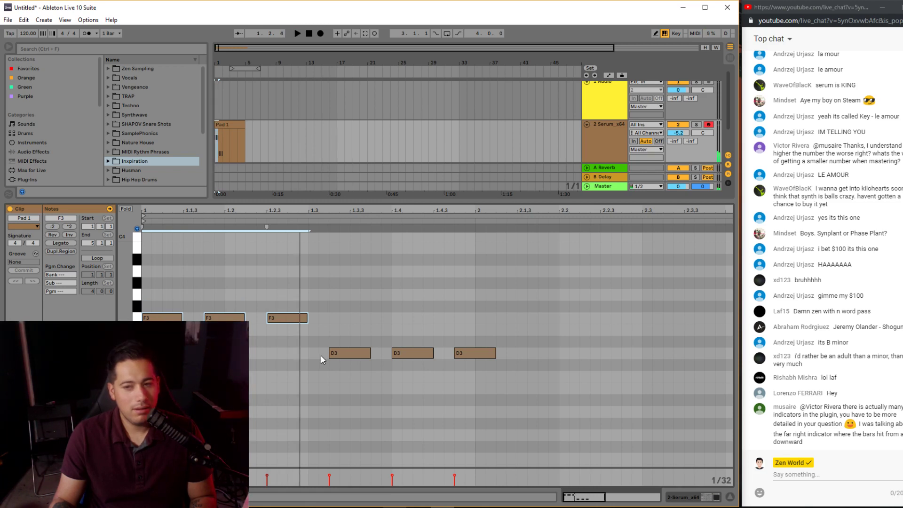
# - Try the whole riff one octave lower in playback and transpose it back up an octave
pyautogui.hotkey('ctrl', 'a')
pyautogui.hotkey('shift', 'Down')
pyautogui.press('space')
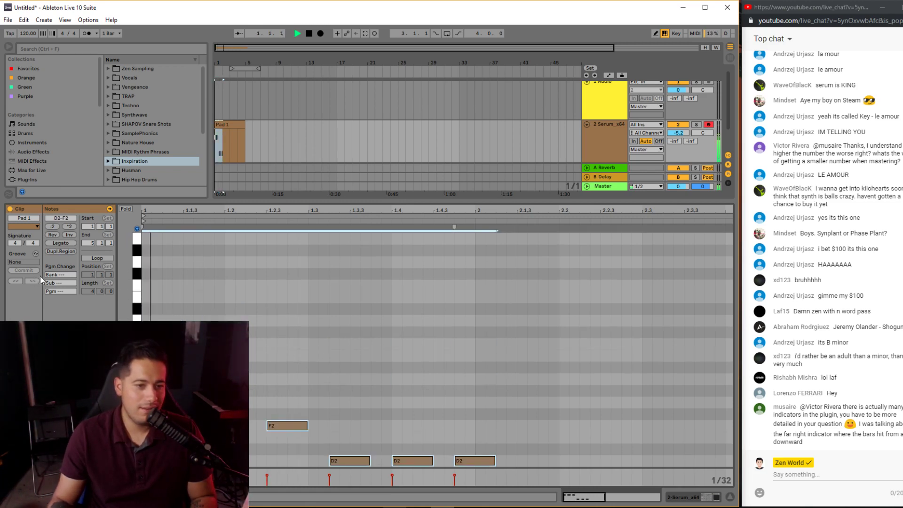
pyautogui.press('space')
pyautogui.hotkey('shift', 'Up')
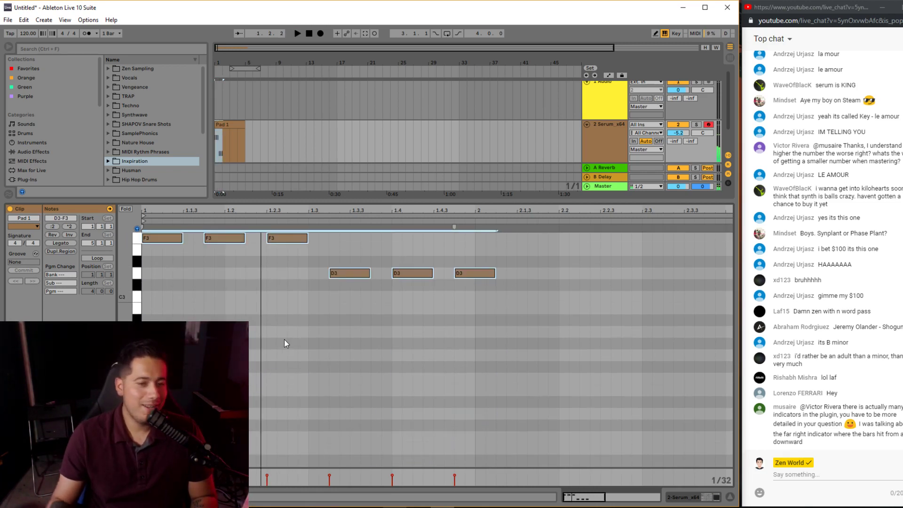
pyautogui.click(360, 481)
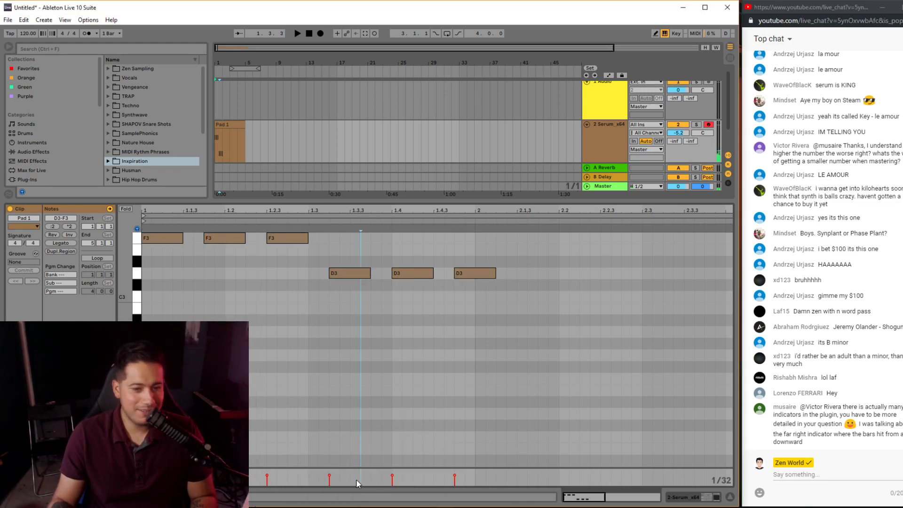
# - Switch to Chrome and replace the gain reduction search with a Google search for "piano world scales"
pyautogui.moveTo(358, 506)
pyautogui.click(346, 463)
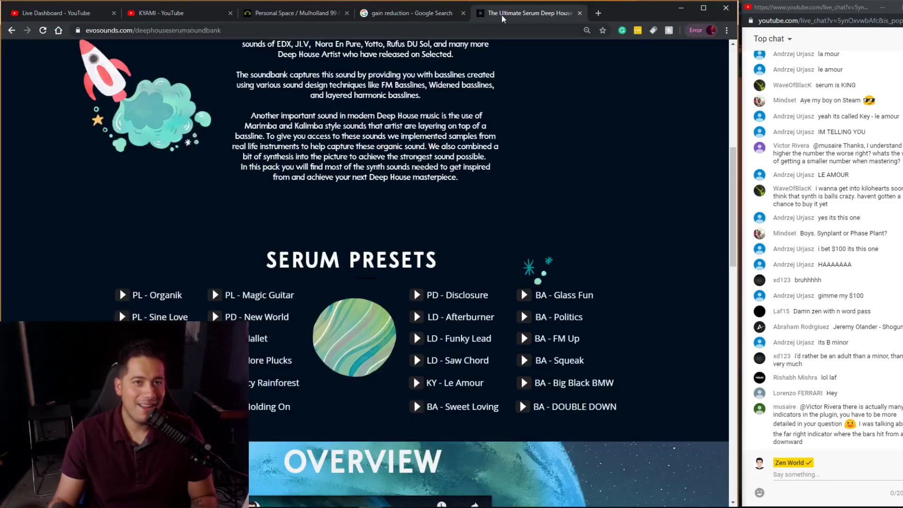
pyautogui.click(450, 8)
pyautogui.tripleClick(171, 74)
pyautogui.write('piano world scales')
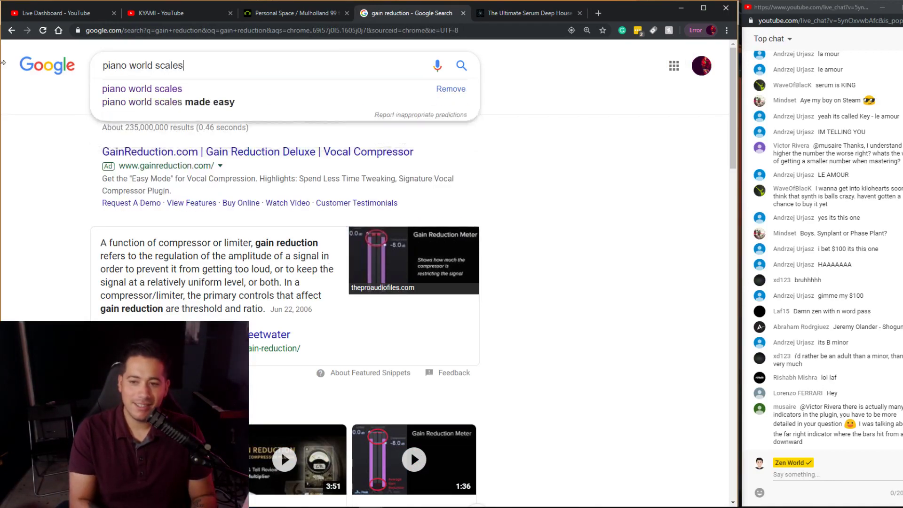
pyautogui.press('Return')
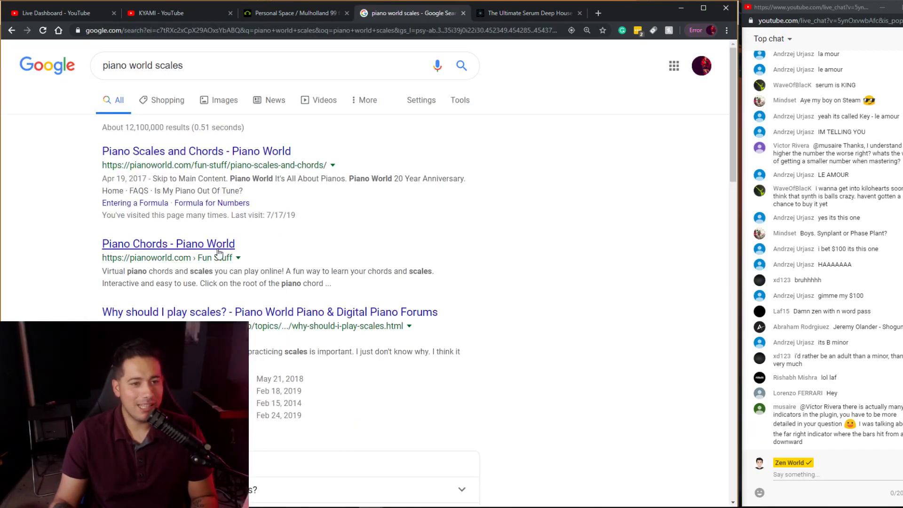
# - Open Piano World's Piano Scales and Chords page and find its Virtual Piano Chords & Scales tool
pyautogui.click(236, 151)
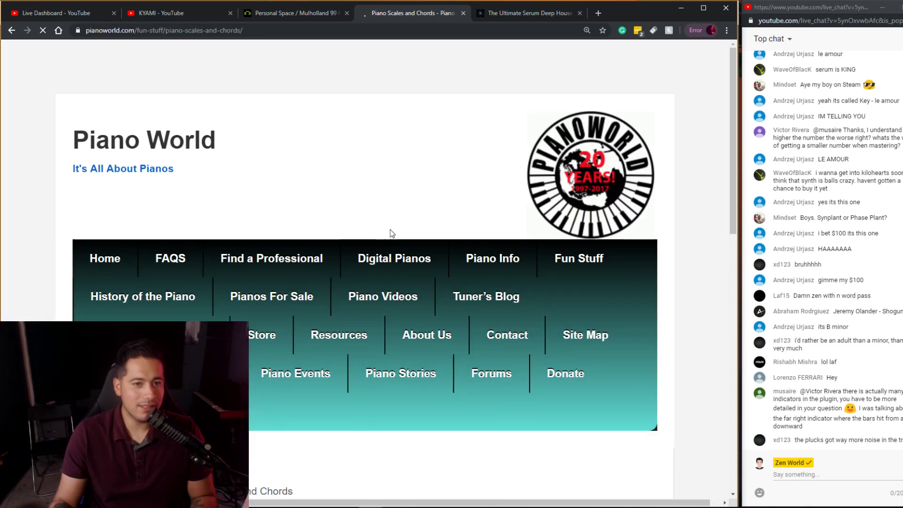
pyautogui.scroll(-9, 388, 232)
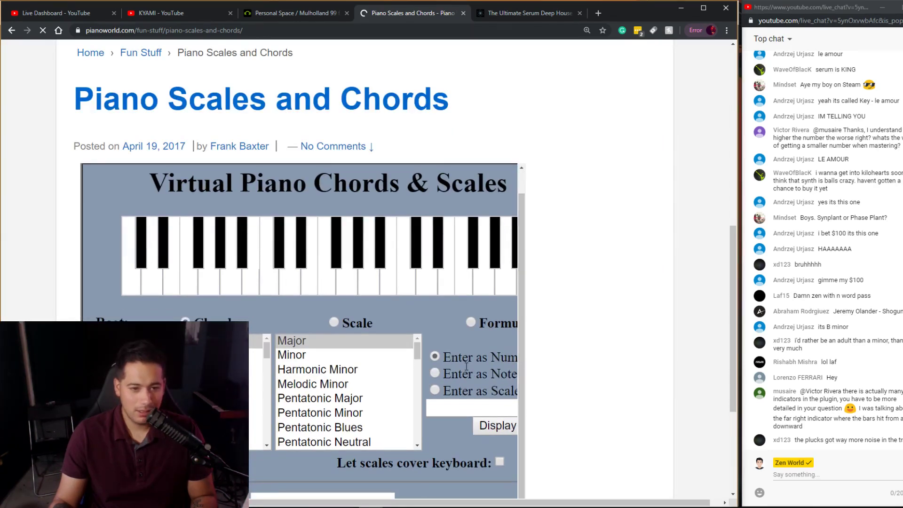
pyautogui.scroll(-3, 388, 273)
pyautogui.scroll(1, 388, 273)
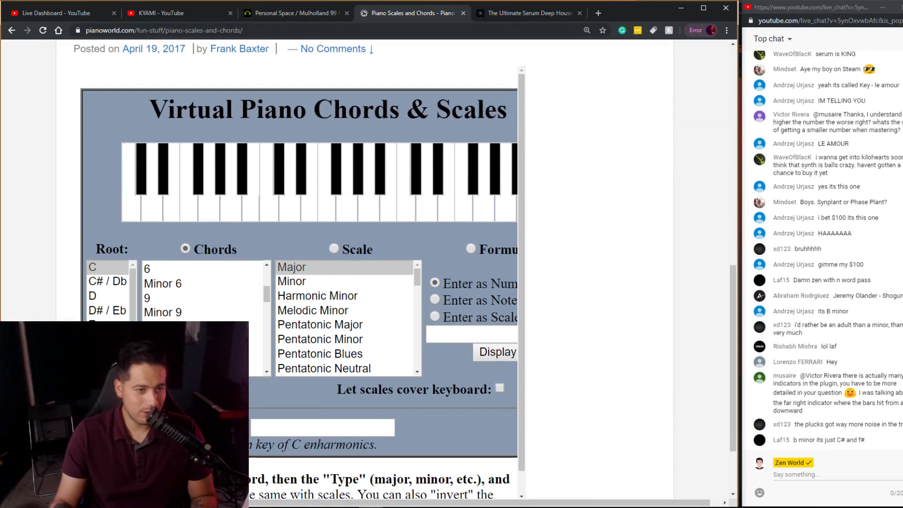
pyautogui.scroll(4, 61, 288)
pyautogui.scroll(-3, 62, 289)
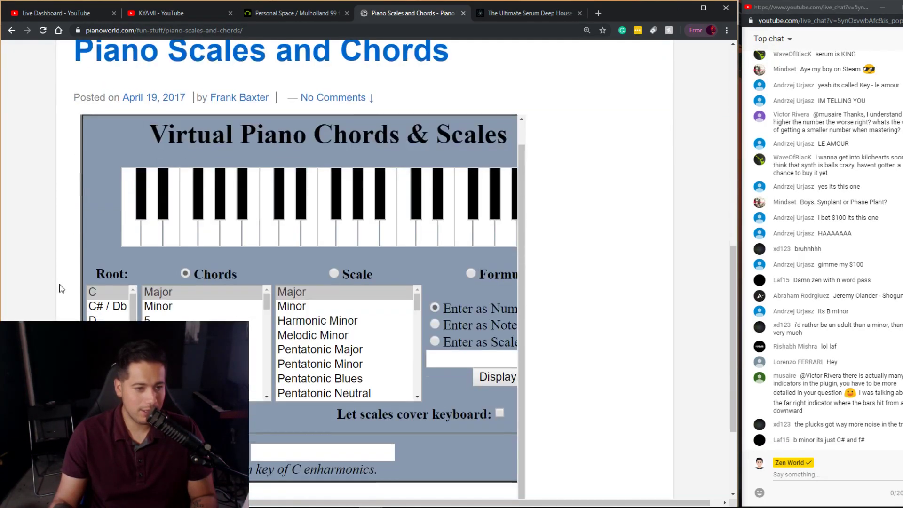
pyautogui.scroll(-3, 111, 343)
# - Display the B Pure Minor scale on the virtual piano and bring its whole keyboard into view
pyautogui.click(108, 344)
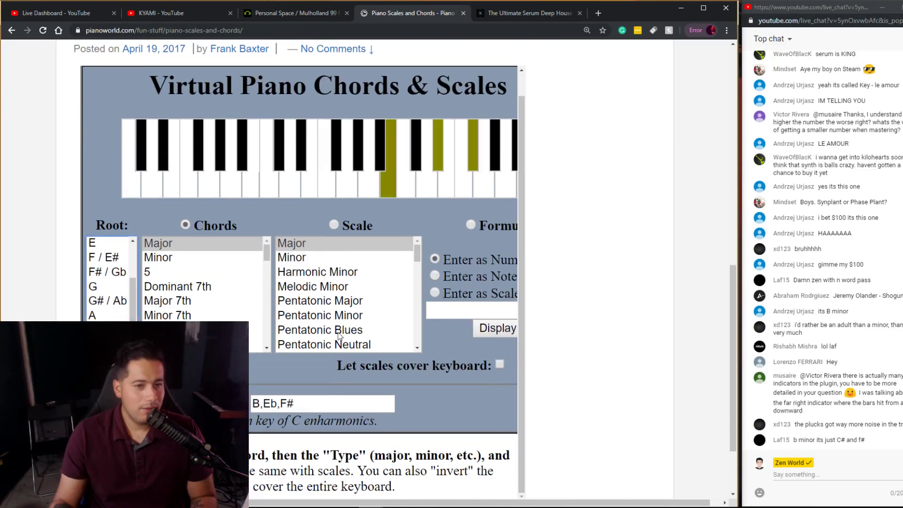
pyautogui.click(412, 275)
pyautogui.scroll(-4, 414, 277)
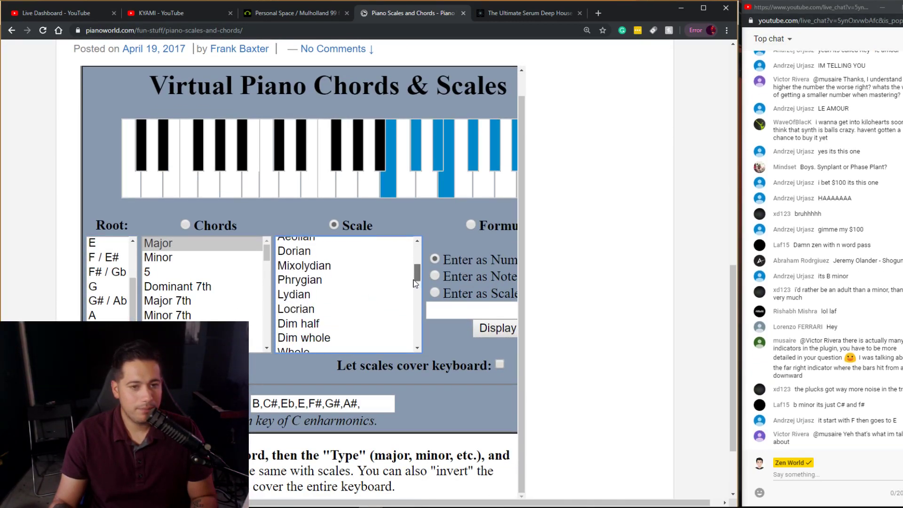
pyautogui.scroll(-2, 413, 289)
pyautogui.scroll(-3, 417, 296)
pyautogui.moveTo(419, 303); pyautogui.dragTo(419, 319)
pyautogui.moveTo(419, 324); pyautogui.dragTo(420, 340)
pyautogui.click(319, 335)
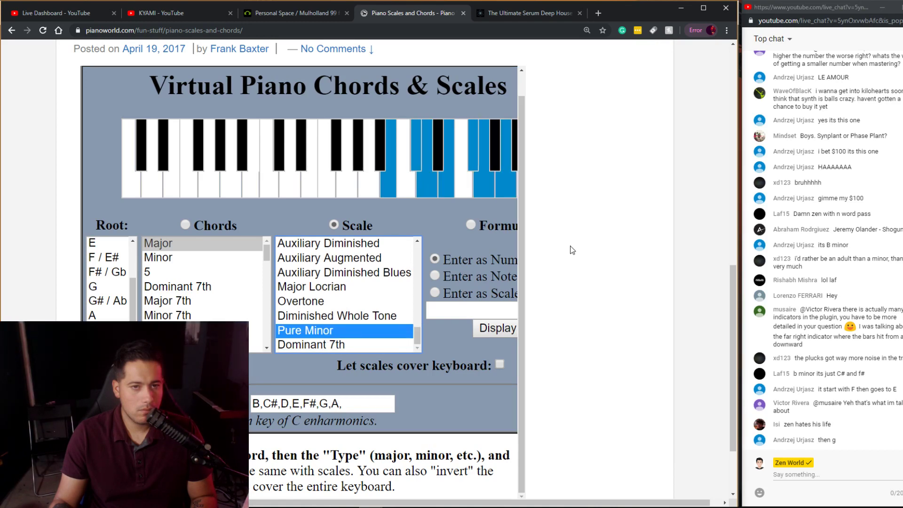
pyautogui.scroll(4, 525, 282)
pyautogui.scroll(-5, 389, 350)
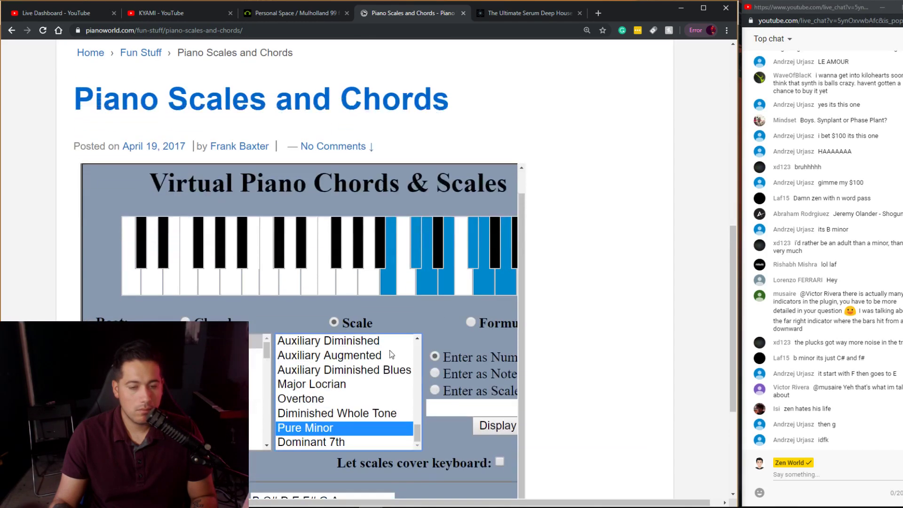
pyautogui.moveTo(327, 457); pyautogui.dragTo(356, 457)
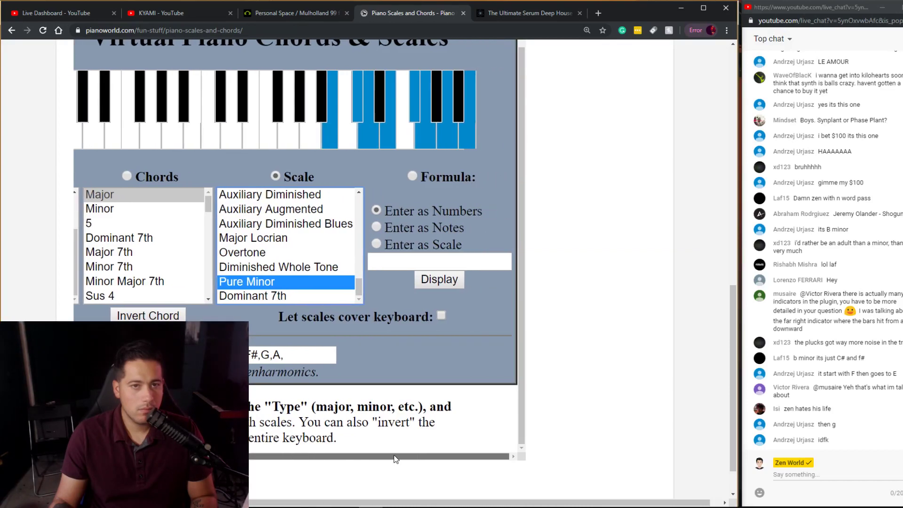
pyautogui.scroll(3, 375, 238)
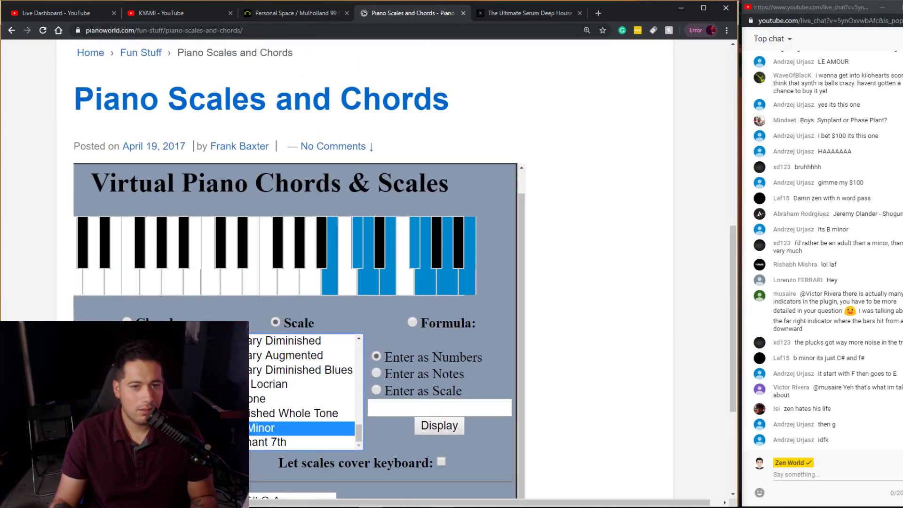
# - Return to Ableton Live, lower the first three F3 notes to D3 and play the riff
pyautogui.hotkey('alt', 'Tab')
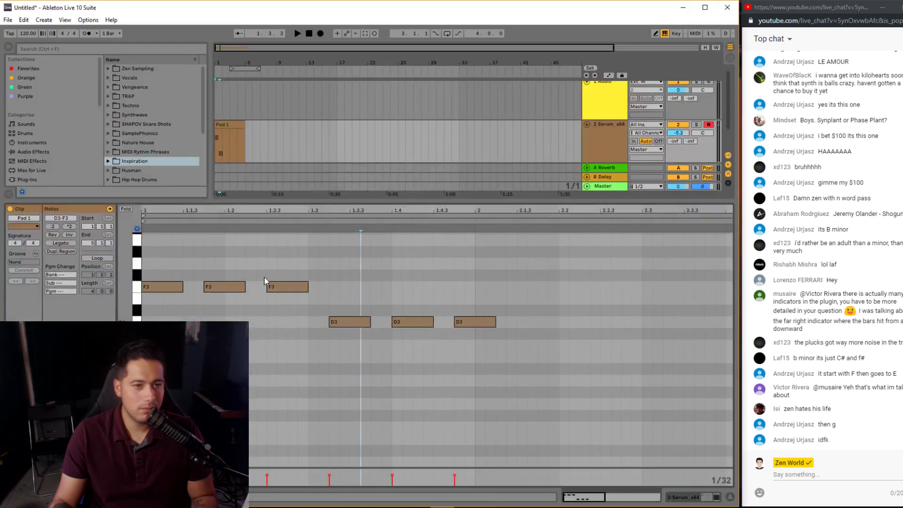
pyautogui.moveTo(323, 297); pyautogui.dragTo(181, 322)
pyautogui.press('space')
pyautogui.scroll(-1, 291, 313)
pyautogui.click(361, 315)
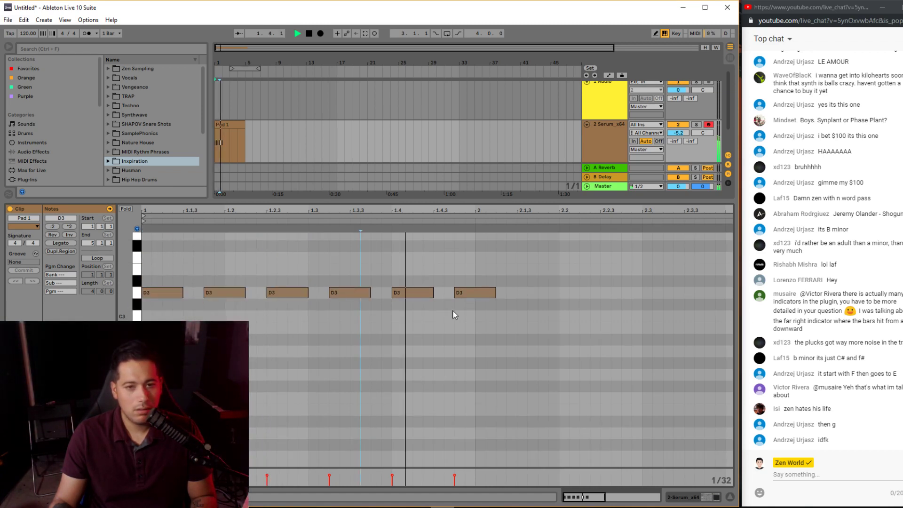
# - Copy the last D3 note to the following rhythmic slot, set its pitch to C#3 and play the riff
pyautogui.click(472, 295)
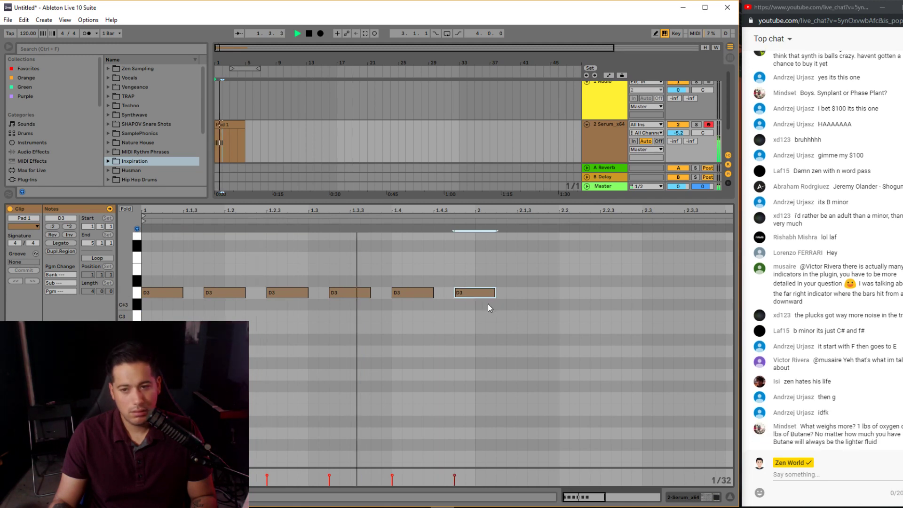
pyautogui.press('space')
pyautogui.moveTo(475, 293); pyautogui.dragTo(537, 329)
pyautogui.press('space')
pyautogui.press('-')
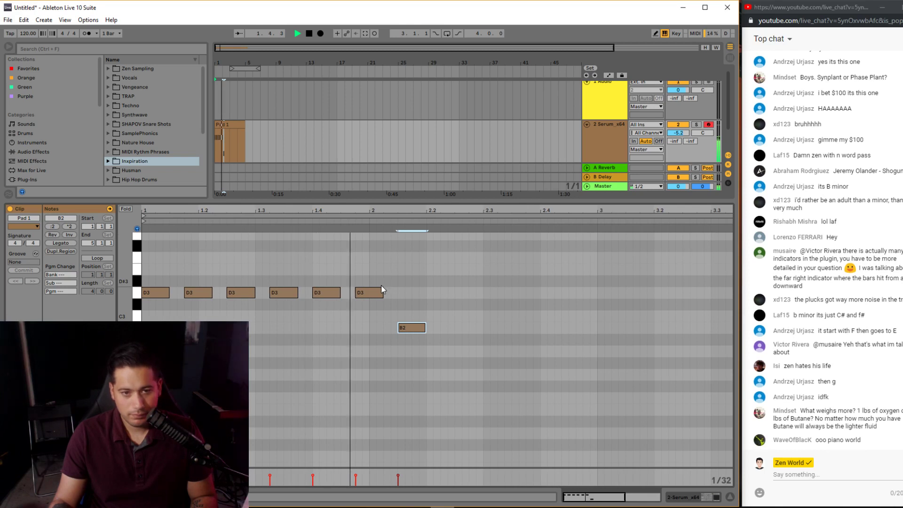
pyautogui.click(417, 328)
pyautogui.press('space')
pyautogui.moveTo(417, 328); pyautogui.dragTo(416, 304)
pyautogui.press('space')
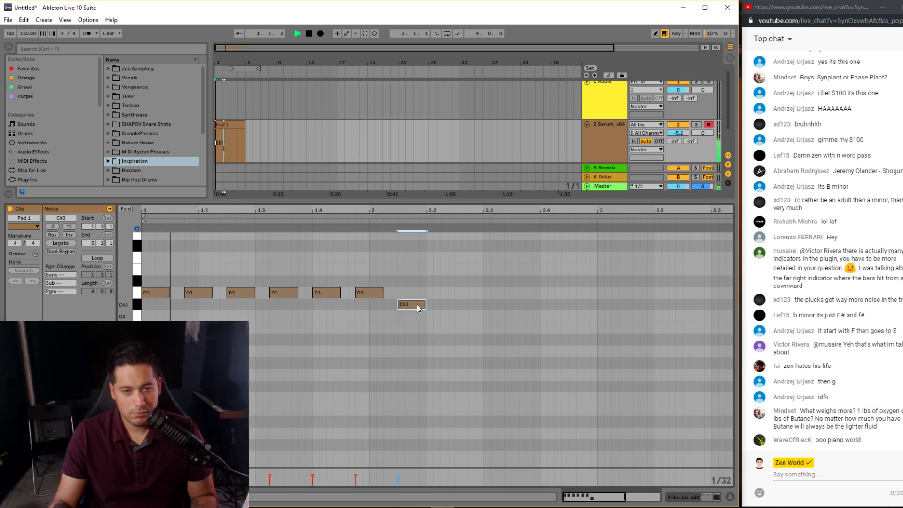
# - Duplicate the C#3 note after the first one, matching the riff's even spacing, and play it back
pyautogui.press('space')
pyautogui.moveTo(417, 304); pyautogui.dragTo(468, 306)
pyautogui.press('space')
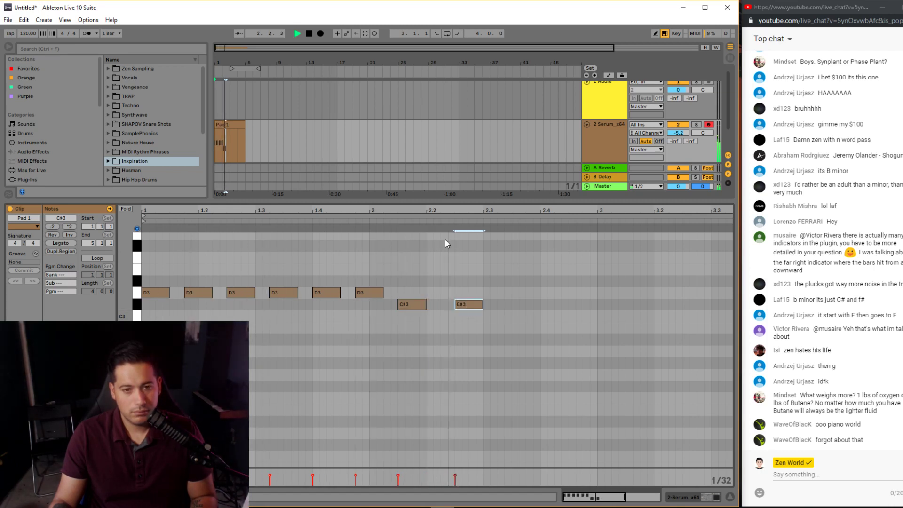
pyautogui.moveTo(469, 308); pyautogui.dragTo(455, 308)
pyautogui.press('space')
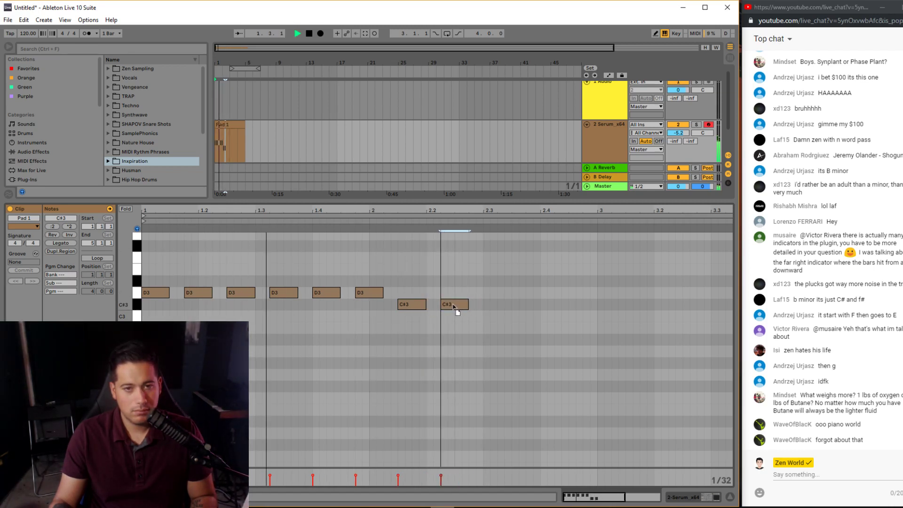
# - Continue the riff with four B2 notes after the C#3 pair, placing the fourth at bar 3, and play it
pyautogui.moveTo(468, 308); pyautogui.dragTo(488, 332)
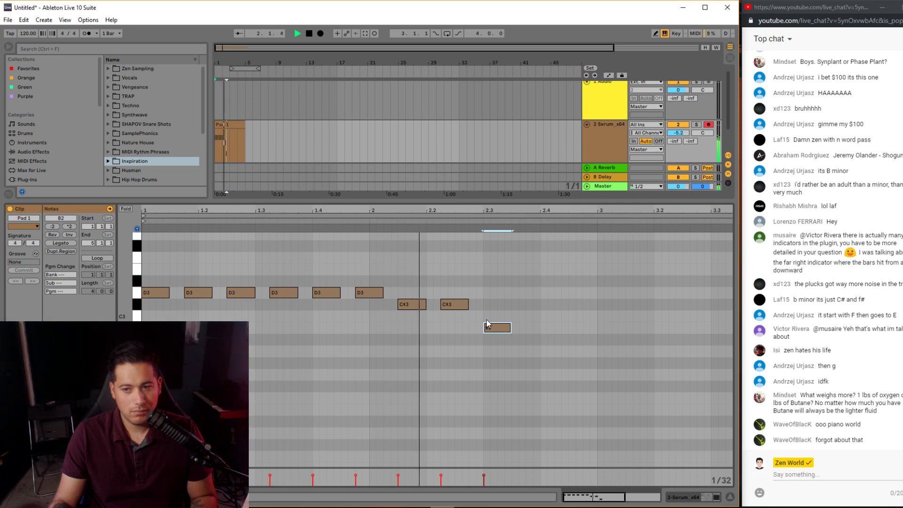
pyautogui.moveTo(518, 332); pyautogui.dragTo(533, 331)
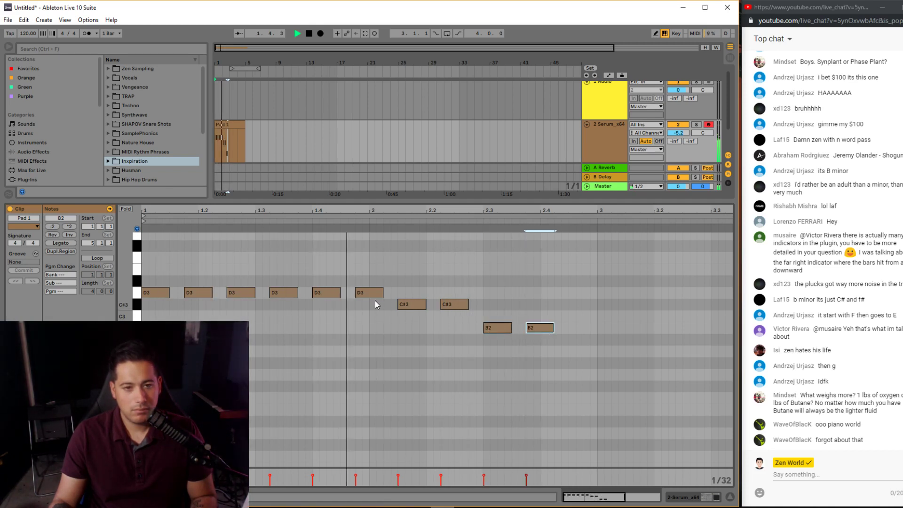
pyautogui.moveTo(538, 328); pyautogui.dragTo(577, 333)
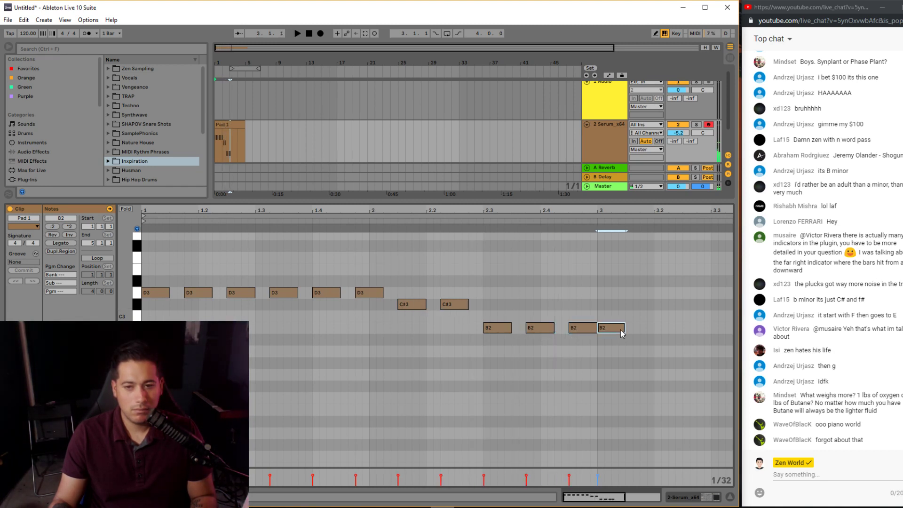
pyautogui.press('space')
pyautogui.moveTo(599, 212); pyautogui.dragTo(596, 198)
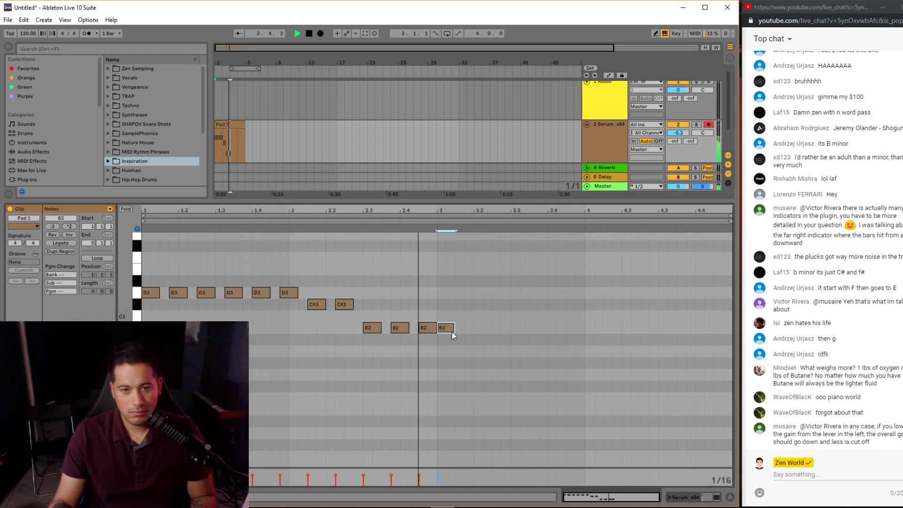
# - Try the last note at A#2 and check it against the B minor scale in Chrome before returning to Ableton Live
pyautogui.press('space')
pyautogui.moveTo(447, 331); pyautogui.dragTo(464, 345)
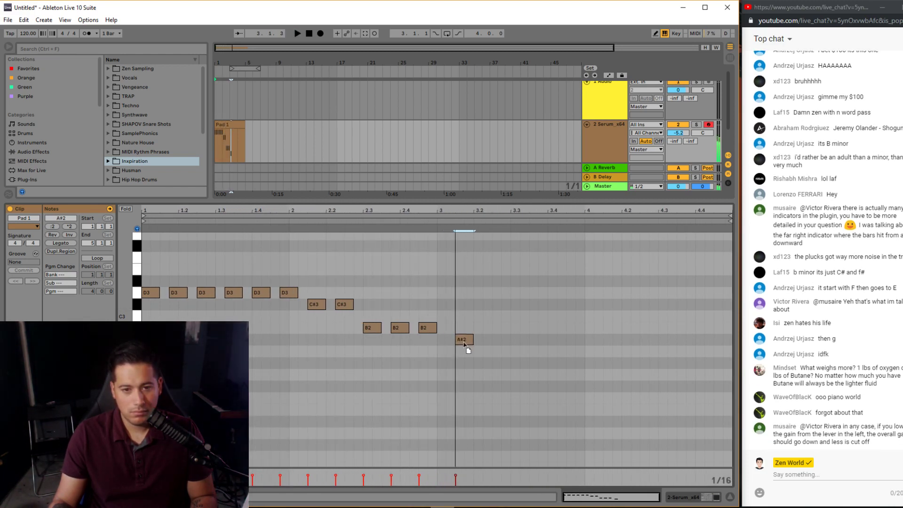
pyautogui.hotkey('alt', 'Tab')
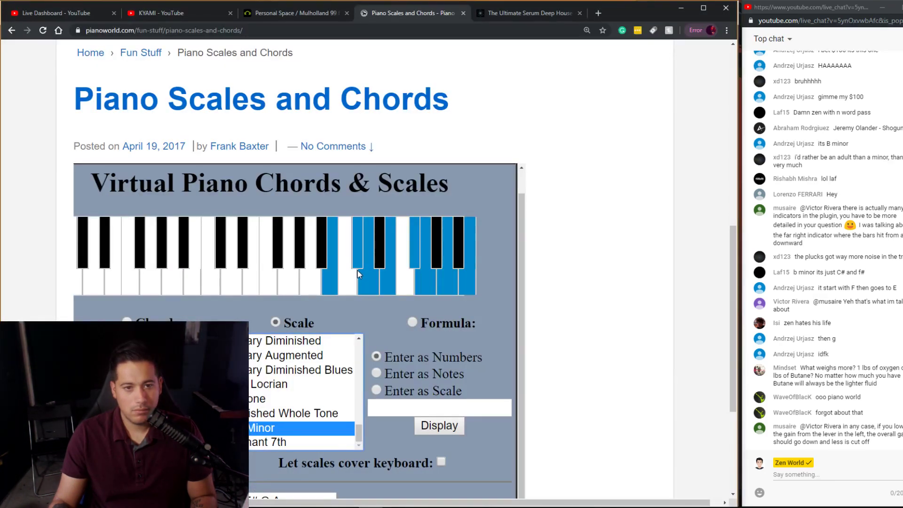
pyautogui.hotkey('alt', 'Tab')
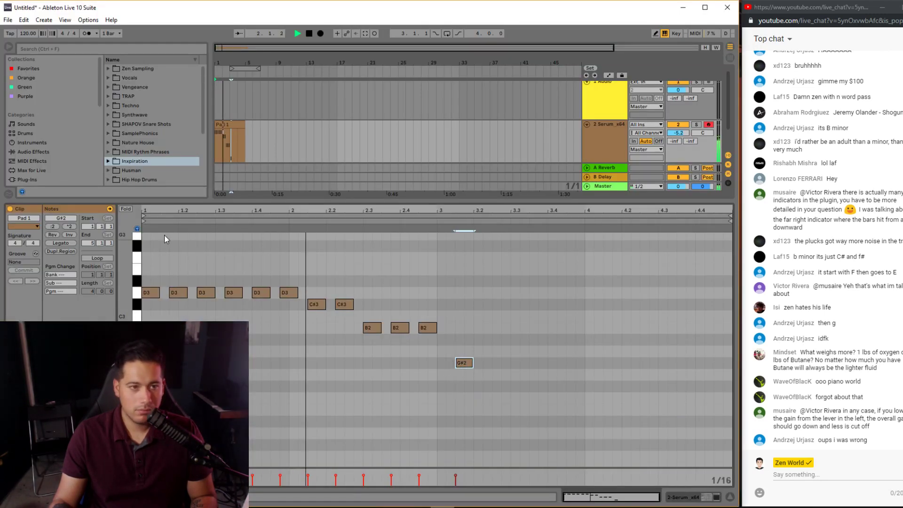
# - Move the last note earlier to match the even spacing and try it at A2 and G2 in playback
pyautogui.press('space')
pyautogui.moveTo(462, 365)
pyautogui.mouseDown()
pyautogui.moveTo(467, 386)
pyautogui.moveTo(445, 376)
pyautogui.moveTo(456, 356)
pyautogui.mouseUp()
pyautogui.press('space')
pyautogui.scroll(2, 456, 353)
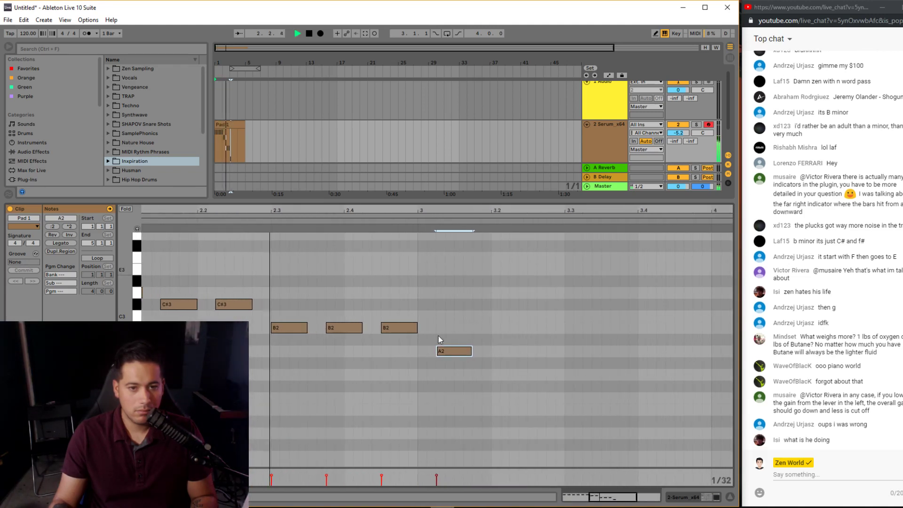
pyautogui.moveTo(446, 352); pyautogui.dragTo(447, 375)
pyautogui.press('space')
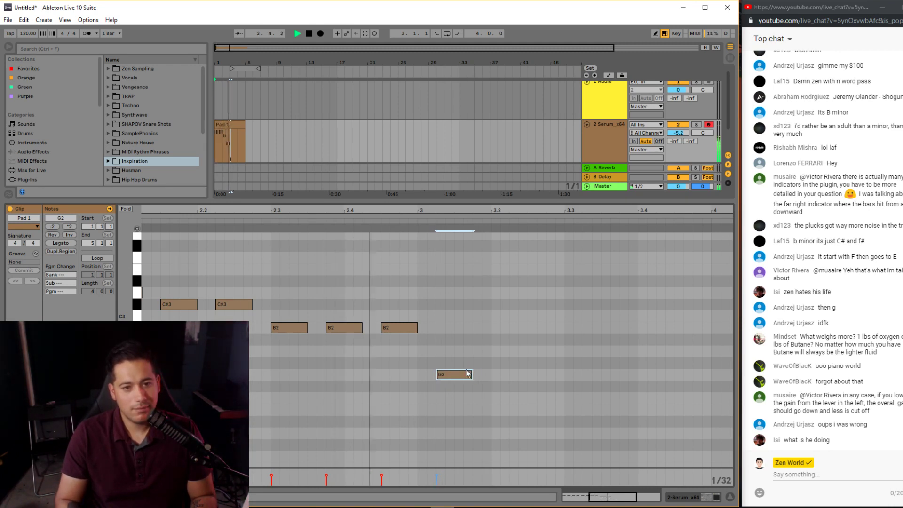
# - Raise the last note through G#2 up to B2 in semitone steps while playing the riff
pyautogui.press('space')
pyautogui.press('Up')
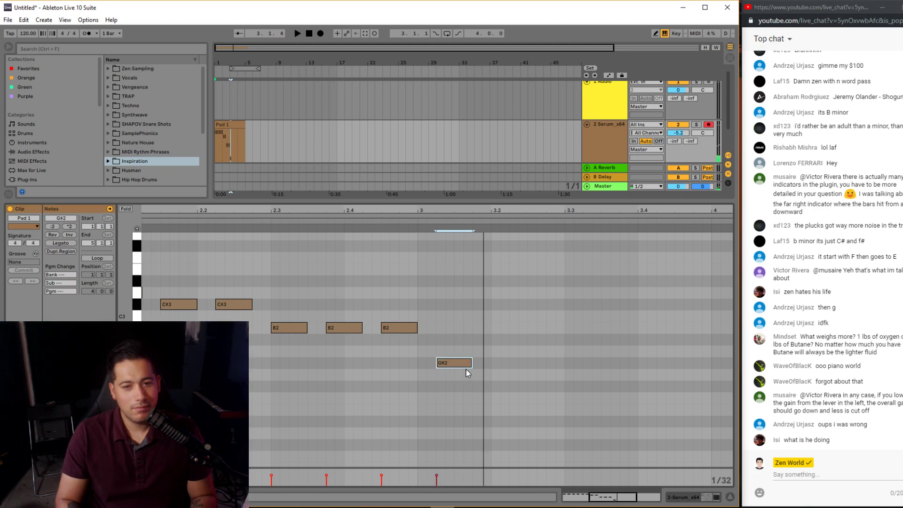
pyautogui.press('Up')
pyautogui.press('Up')
pyautogui.press('space')
pyautogui.press('Up')
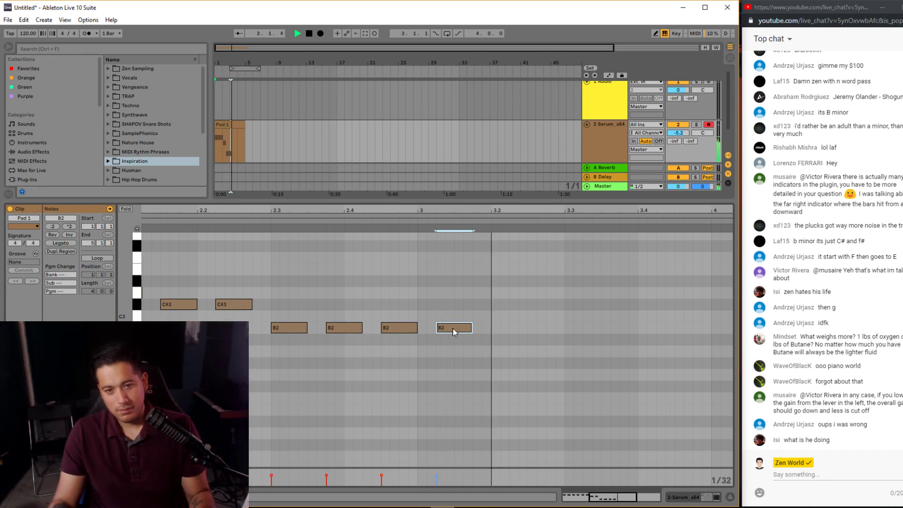
# - Switch to Spotify to listen to Odd One Out, return to Ableton Live and play the riff for comparison
pyautogui.press('space')
pyautogui.hotkey('alt', 'Tab')
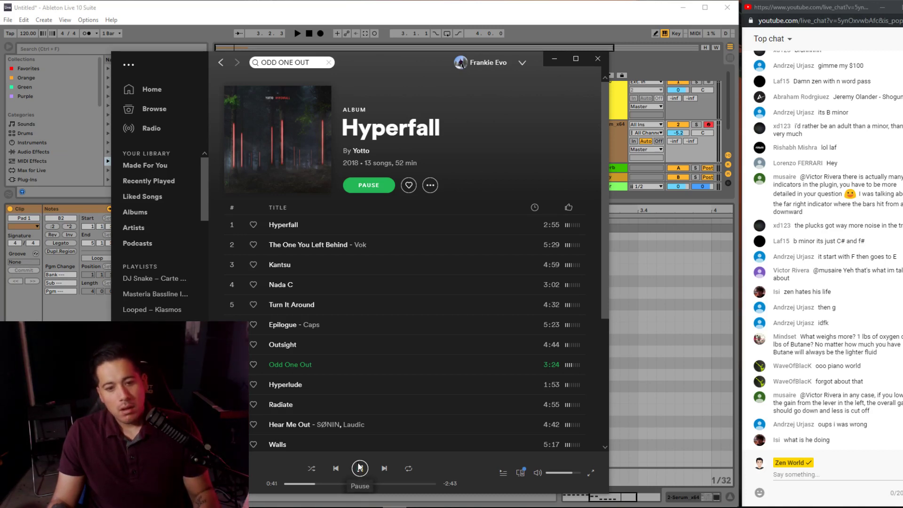
pyautogui.hotkey('alt', 'Tab')
pyautogui.press('space')
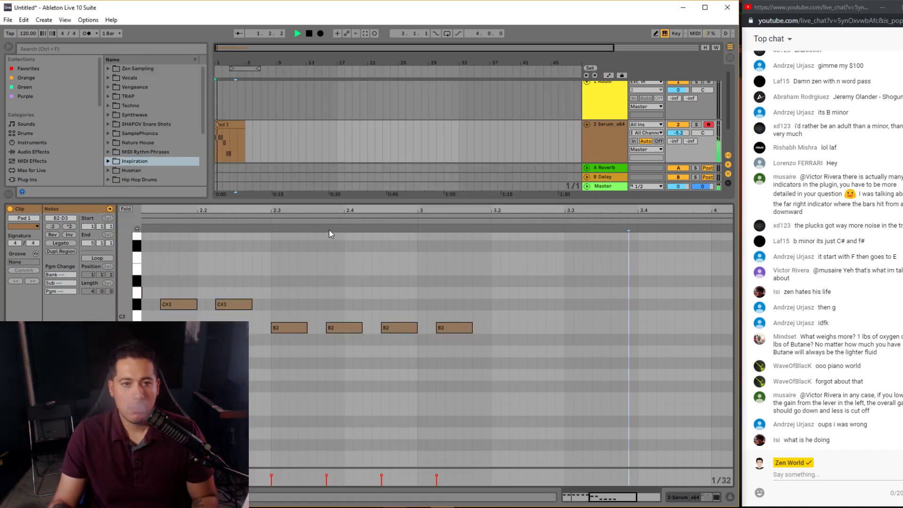
pyautogui.scroll(-2, 329, 233)
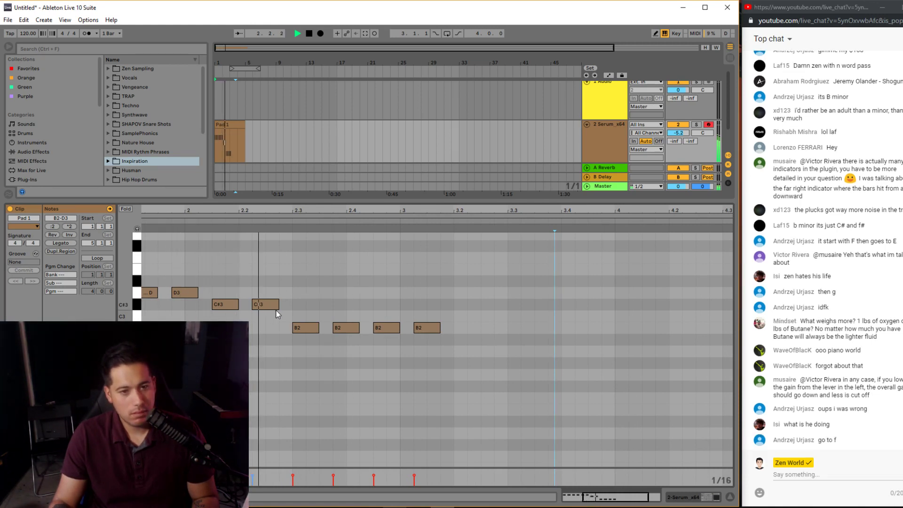
# - Lower the last note to F#2 and add two evenly spaced F#2 copies after it
pyautogui.press('space')
pyautogui.moveTo(428, 331); pyautogui.dragTo(426, 387)
pyautogui.press('space')
pyautogui.hotkey('ctrl', 'd')
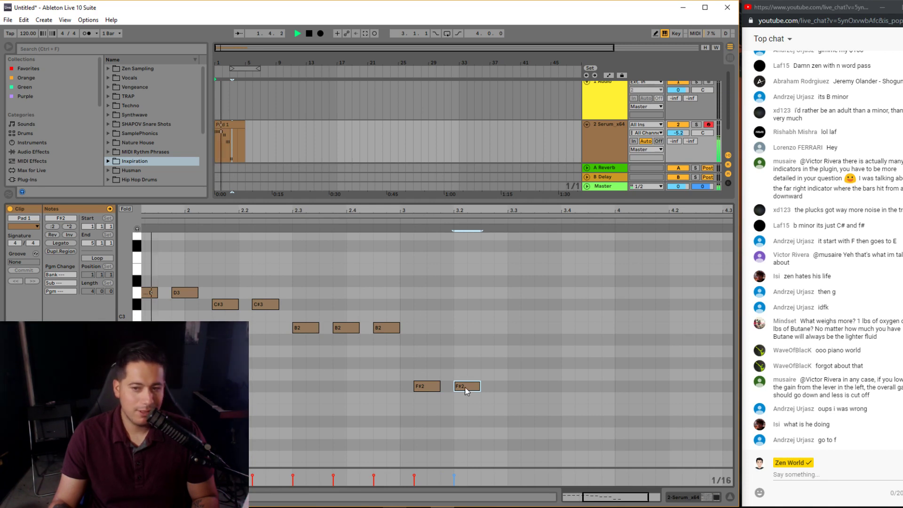
pyautogui.scroll(1, 477, 396)
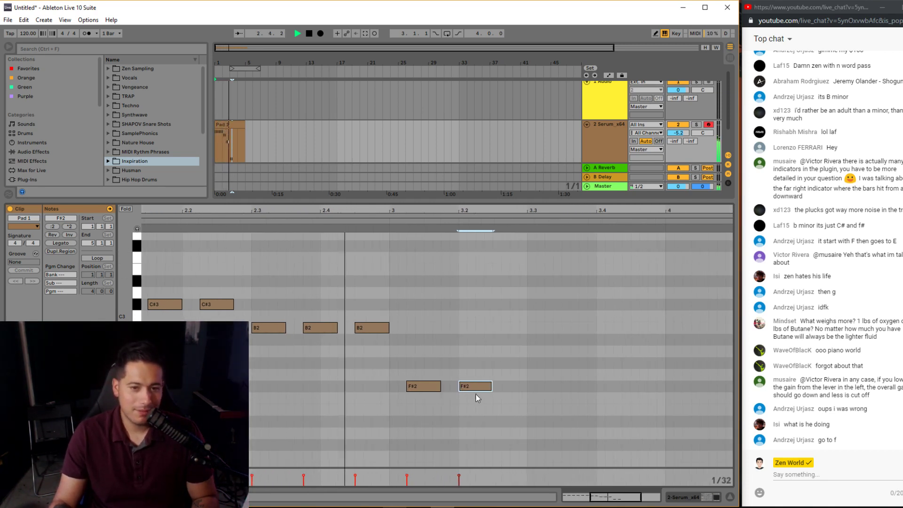
pyautogui.moveTo(473, 390); pyautogui.dragTo(527, 387)
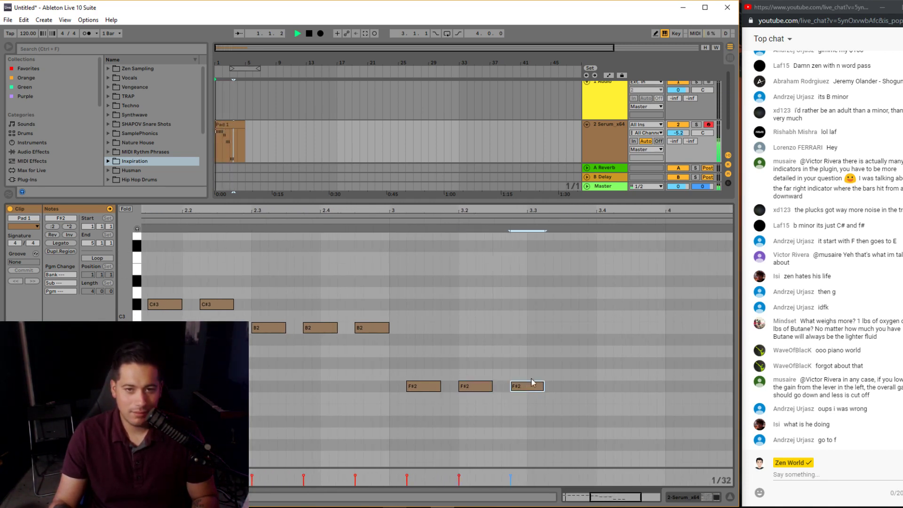
# - Transpose all the riff's notes up one octave and listen to the result
pyautogui.scroll(-1, 264, 242)
pyautogui.hotkey('ctrl', 'a')
pyautogui.hotkey('shift', 'Up')
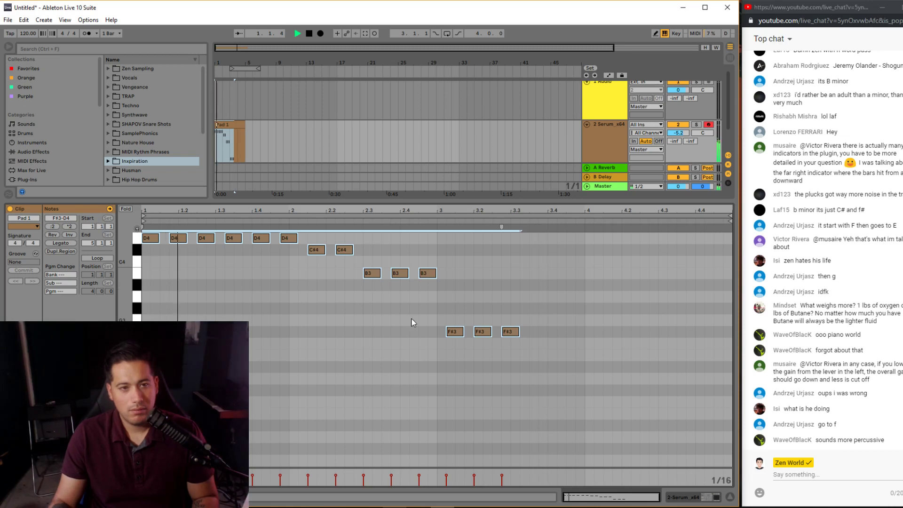
pyautogui.scroll(2, 413, 323)
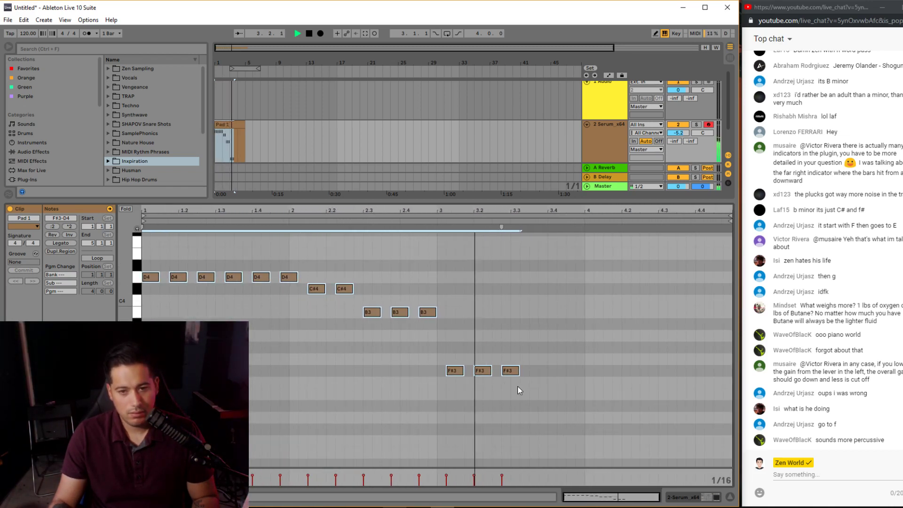
# - Extend the riff with two more evenly spaced F#3 notes and play it back
pyautogui.doubleClick(536, 371)
pyautogui.press('space')
pyautogui.press('space')
pyautogui.moveTo(558, 372)
pyautogui.mouseDown()
pyautogui.moveTo(557, 361)
pyautogui.moveTo(557, 371)
pyautogui.mouseUp()
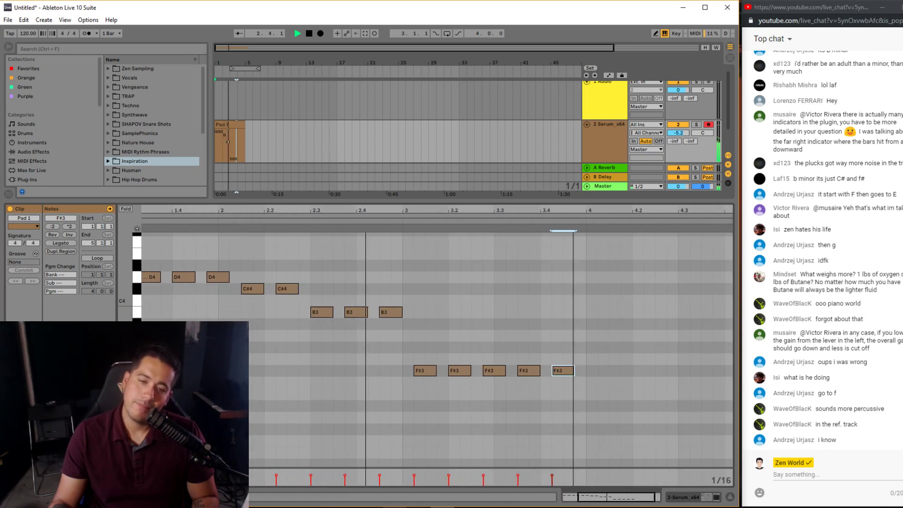
pyautogui.press('space')
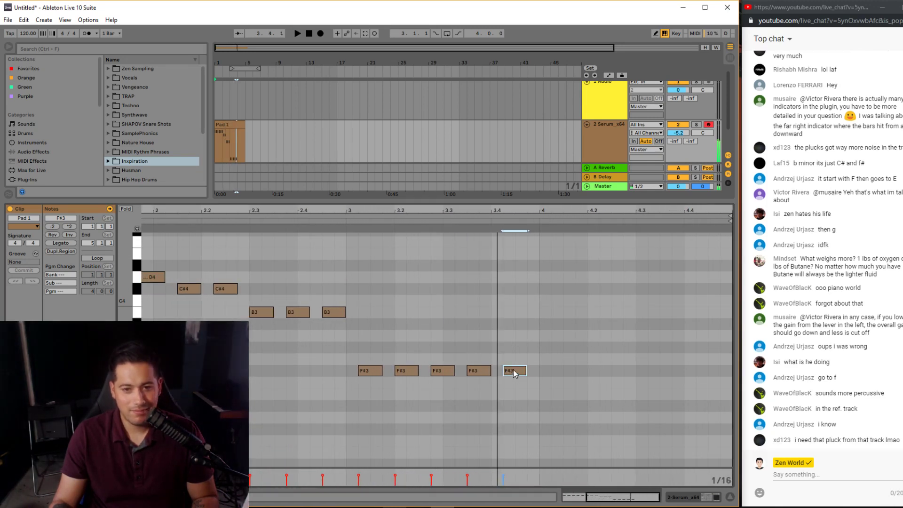
# - Lower the final F#3 note to D#3 and play the riff's ending
pyautogui.press('Down')
pyautogui.press('Down')
pyautogui.press('Down')
pyautogui.press('space')
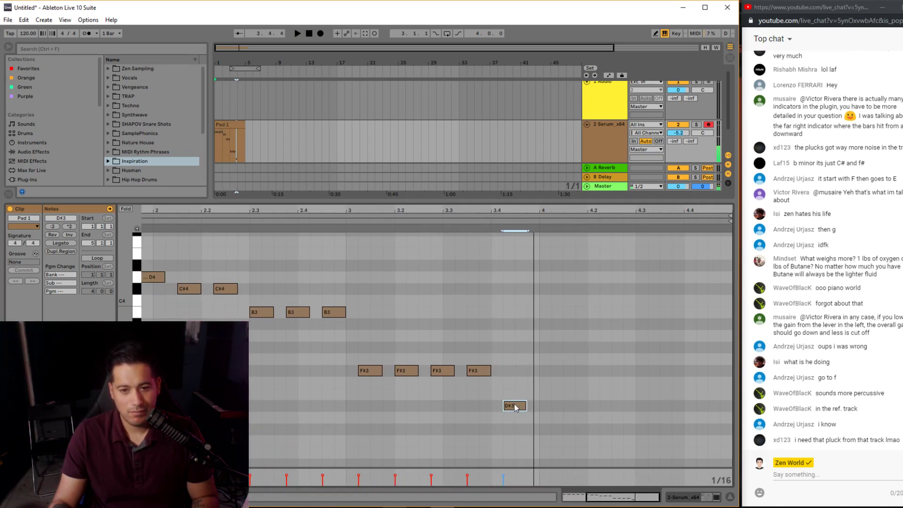
# - Raise the riff's last note to E3, add four evenly spaced F#3 notes from the start of bar 4, and play them back
pyautogui.click(515, 395)
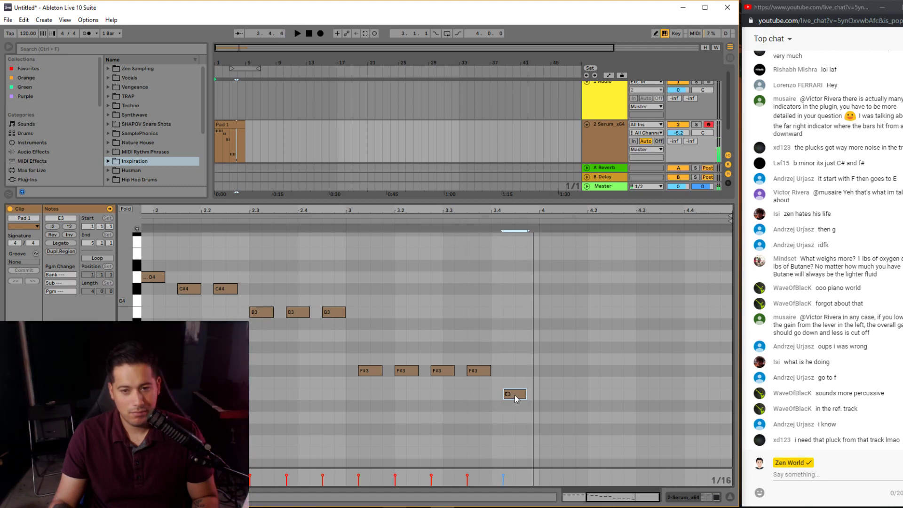
pyautogui.press('space')
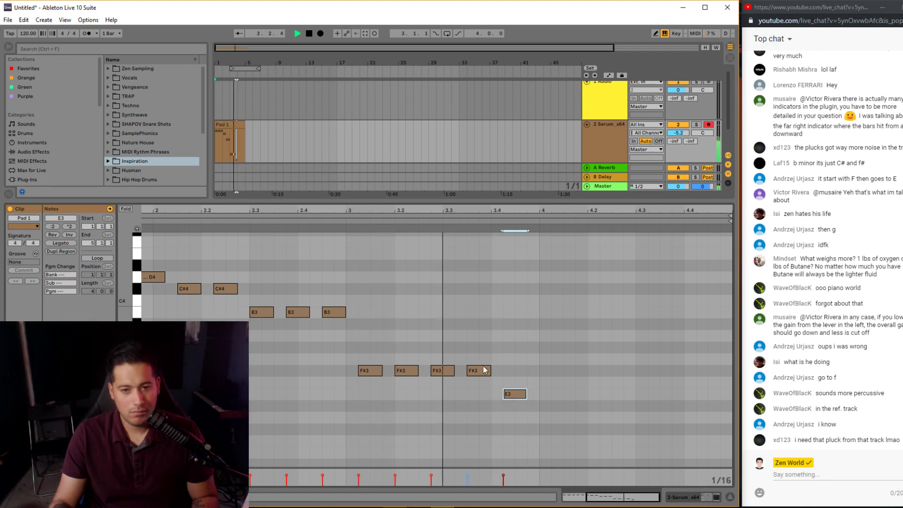
pyautogui.doubleClick(551, 371)
pyautogui.scroll(-2, 718, 361)
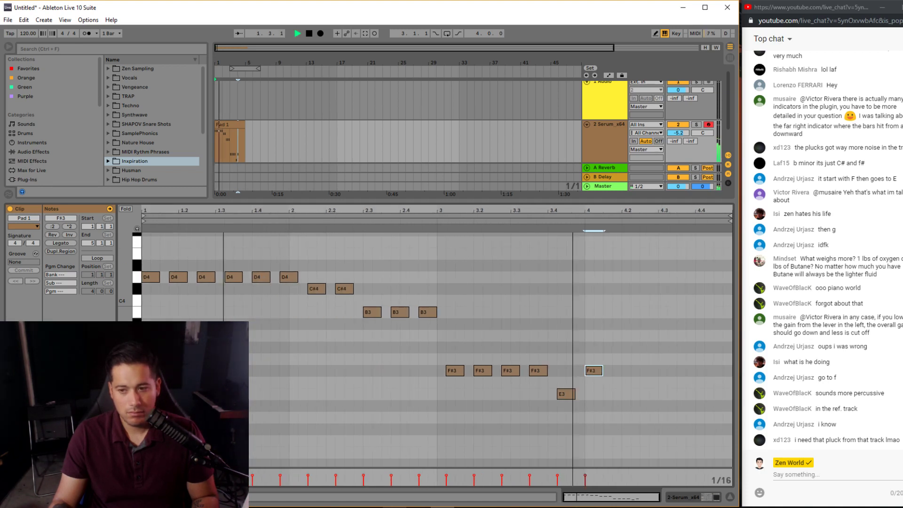
pyautogui.doubleClick(621, 371)
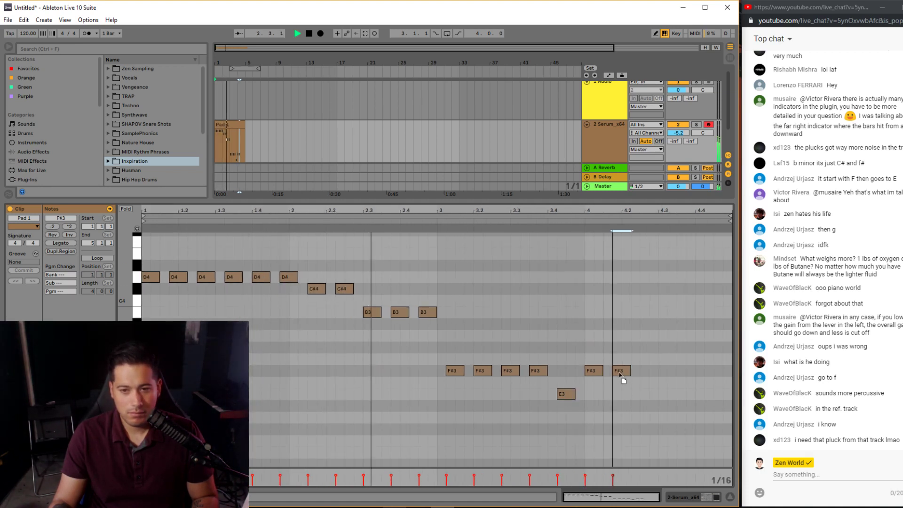
pyautogui.scroll(2, 636, 213)
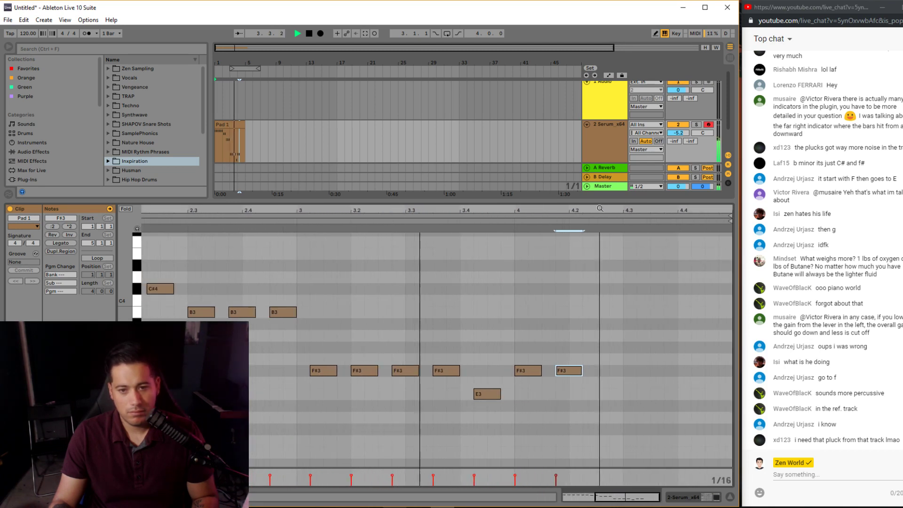
pyautogui.doubleClick(610, 371)
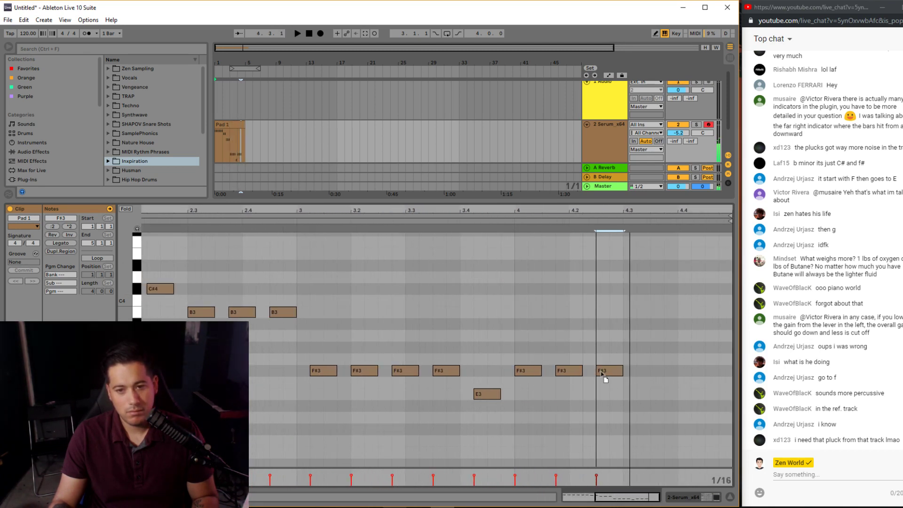
pyautogui.doubleClick(636, 370)
pyautogui.press('space')
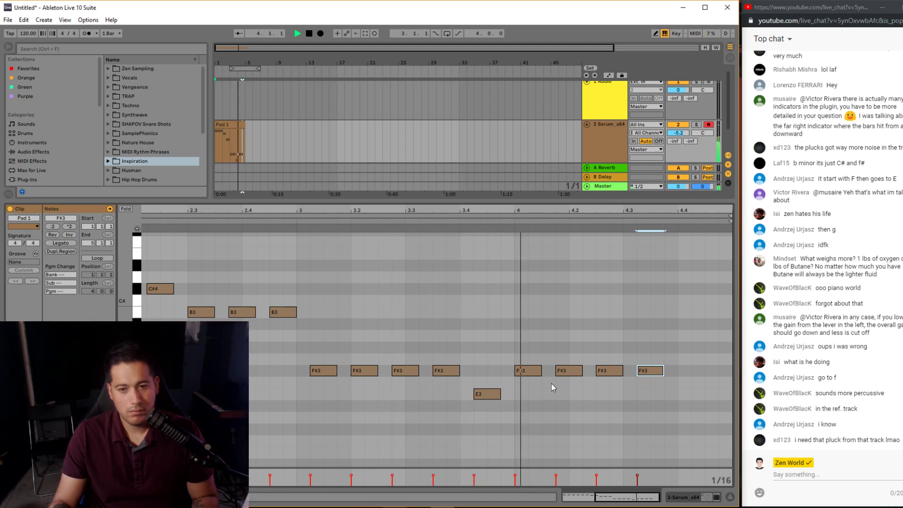
# - Add a fifth evenly spaced F#3 note at the end of bar 4
pyautogui.moveTo(656, 371); pyautogui.dragTo(669, 372)
pyautogui.press('space')
pyautogui.hotkey('ctrl', 'z')
pyautogui.doubleClick(668, 371)
pyautogui.moveTo(671, 372); pyautogui.dragTo(685, 371)
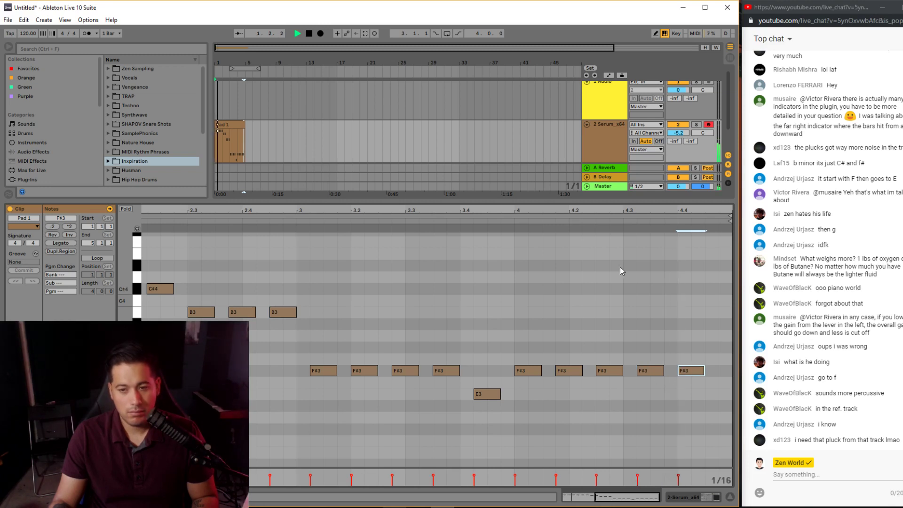
# - Consolidate the Pad 1 clip to eight bars and duplicate all the riff's notes into bars 5 to 8
pyautogui.moveTo(274, 132); pyautogui.dragTo(186, 137)
pyautogui.hotkey('ctrl', 'j')
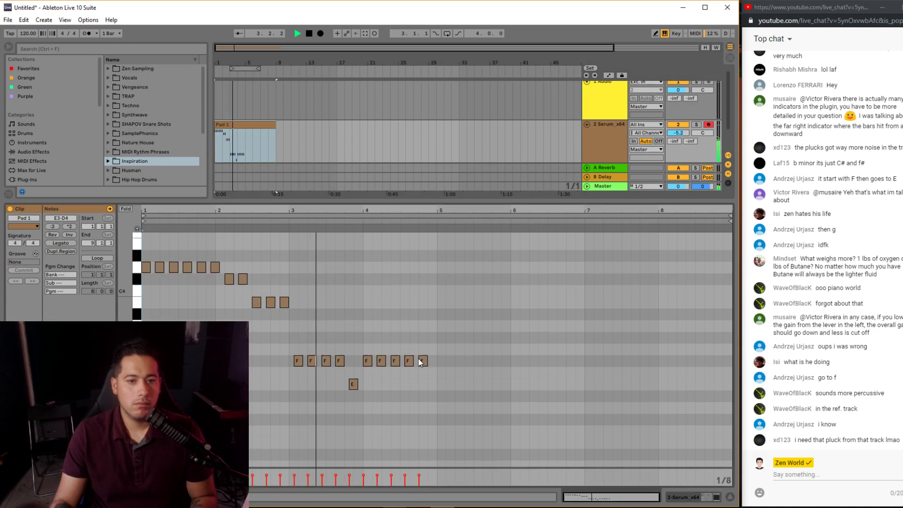
pyautogui.moveTo(437, 414); pyautogui.dragTo(22, 211)
pyautogui.hotkey('ctrl', 'd')
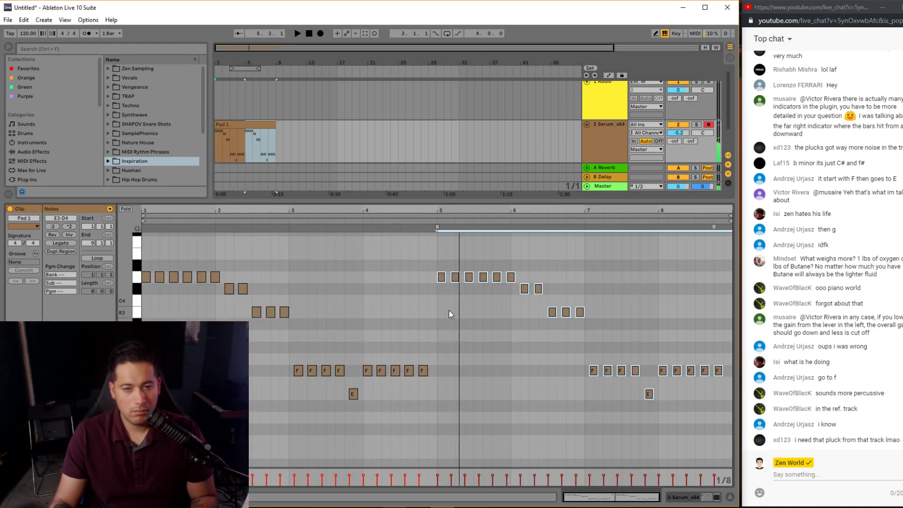
# - Audition the repeated riff's first six notes at F#4 and lower them to E4
pyautogui.moveTo(517, 282); pyautogui.dragTo(435, 270)
pyautogui.scroll(3, 449, 314)
pyautogui.moveTo(438, 322); pyautogui.dragTo(441, 287)
pyautogui.press('space')
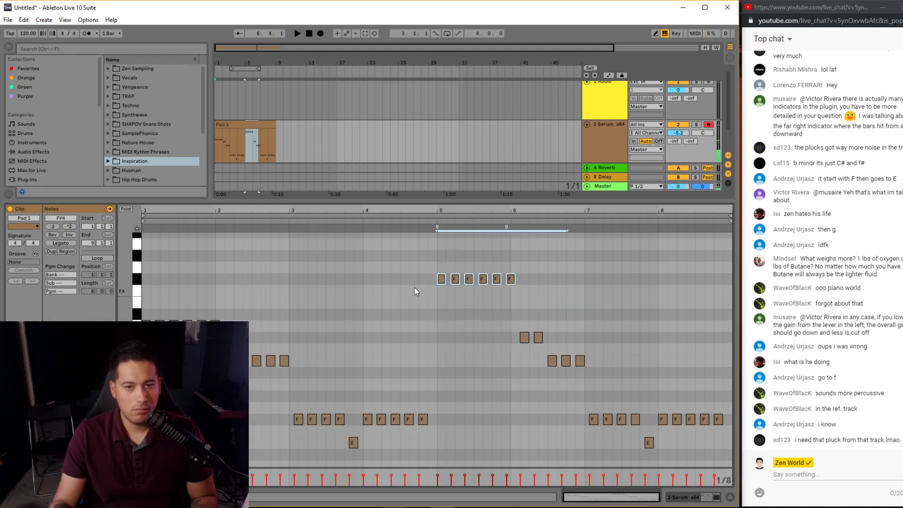
pyautogui.press('space')
pyautogui.moveTo(441, 279); pyautogui.dragTo(442, 303)
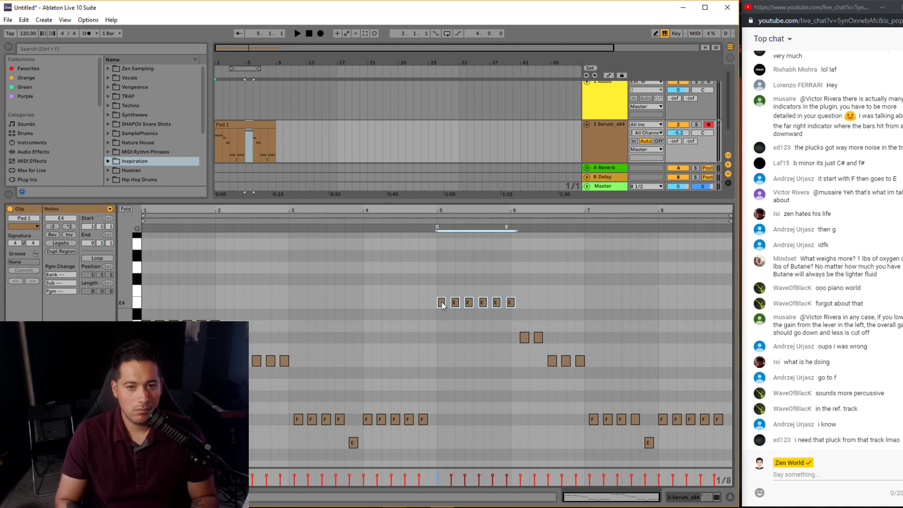
# - Try the six bar 5 notes at D4, play the clip, and return them to E4
pyautogui.press('Down')
pyautogui.press('Down')
pyautogui.press('space')
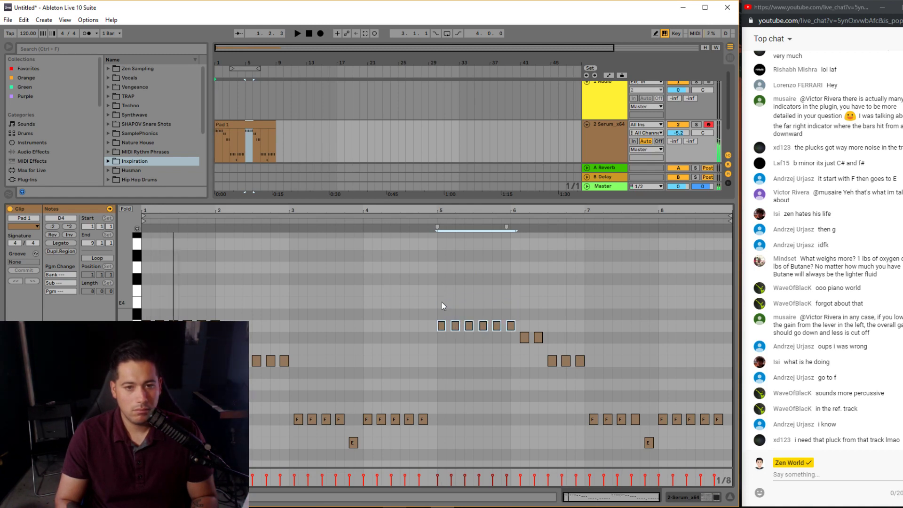
pyautogui.press('Up')
pyautogui.press('Up')
# - Play the repeated riff from bar 5 and raise its sixth note to F#4
pyautogui.click(435, 221)
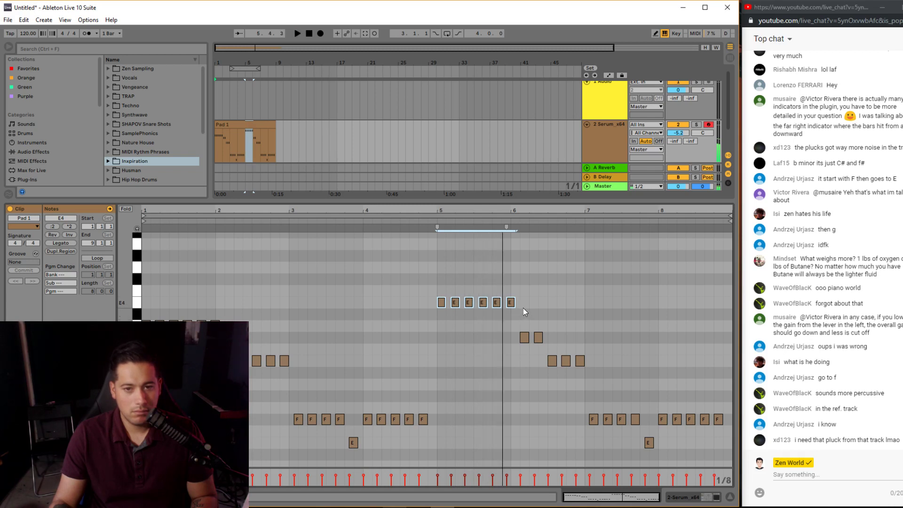
pyautogui.moveTo(510, 302); pyautogui.dragTo(524, 278)
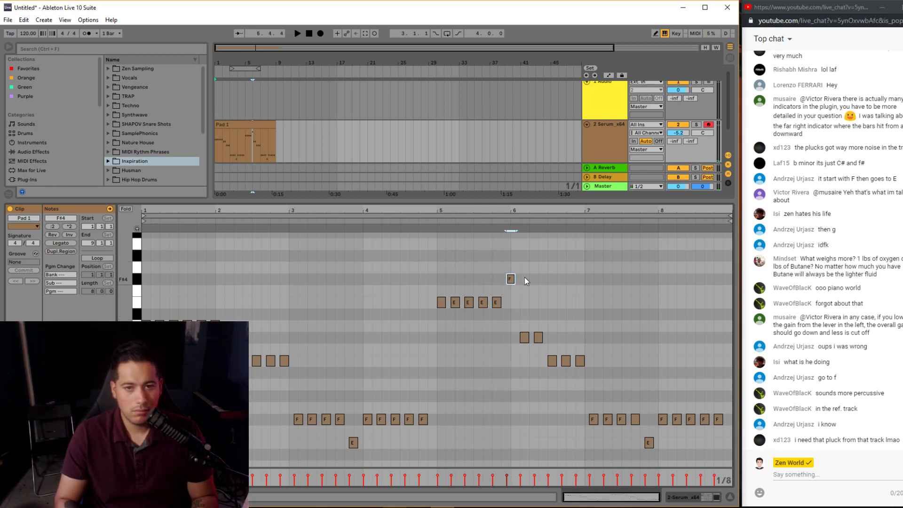
# - Audition the melody and raise the first four notes of bar 7 and the first note of bar 8 from F#3 to G3
pyautogui.click(447, 227)
pyautogui.scroll(-2, 516, 315)
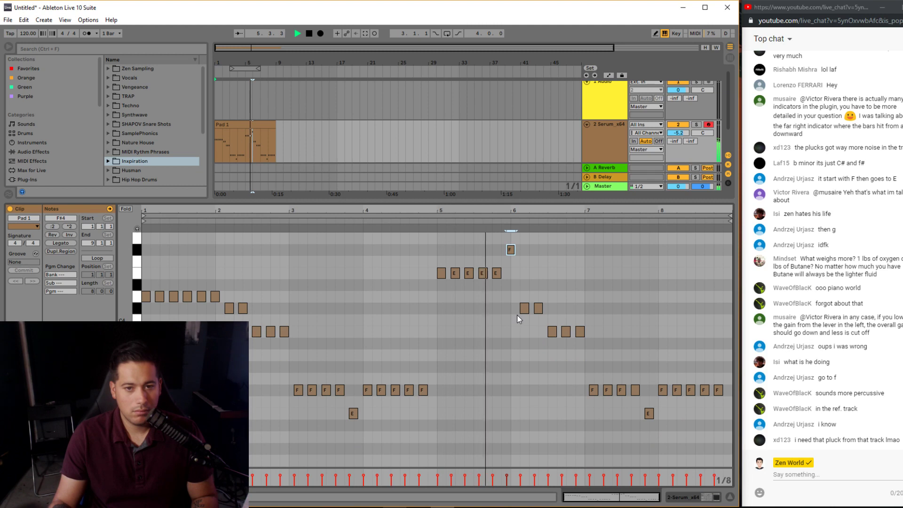
pyautogui.scroll(-1, 517, 315)
pyautogui.scroll(2, 548, 359)
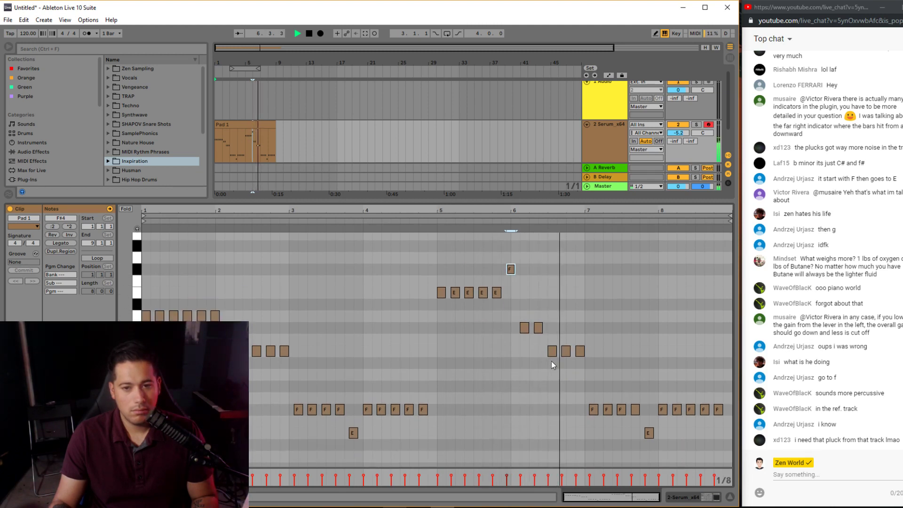
pyautogui.scroll(-1, 550, 365)
pyautogui.moveTo(588, 363); pyautogui.dragTo(663, 400)
pyautogui.press('space')
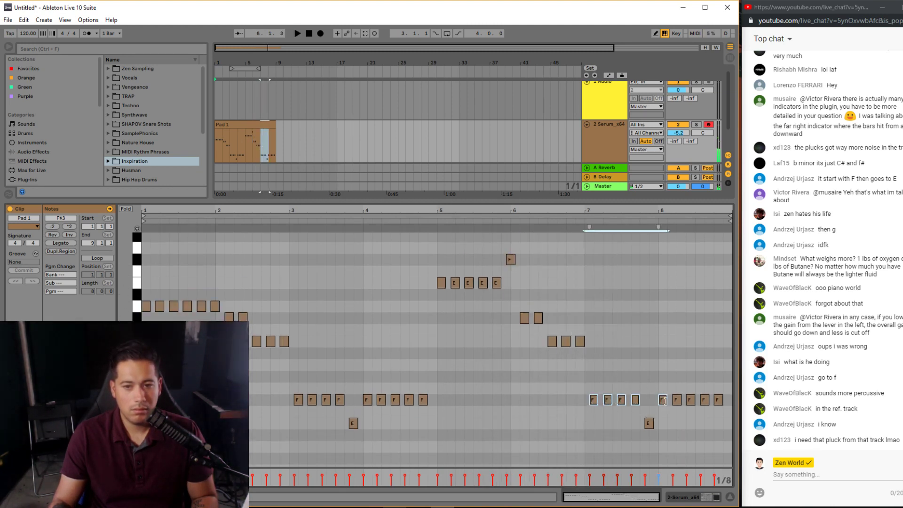
pyautogui.press('Up')
pyautogui.press('space')
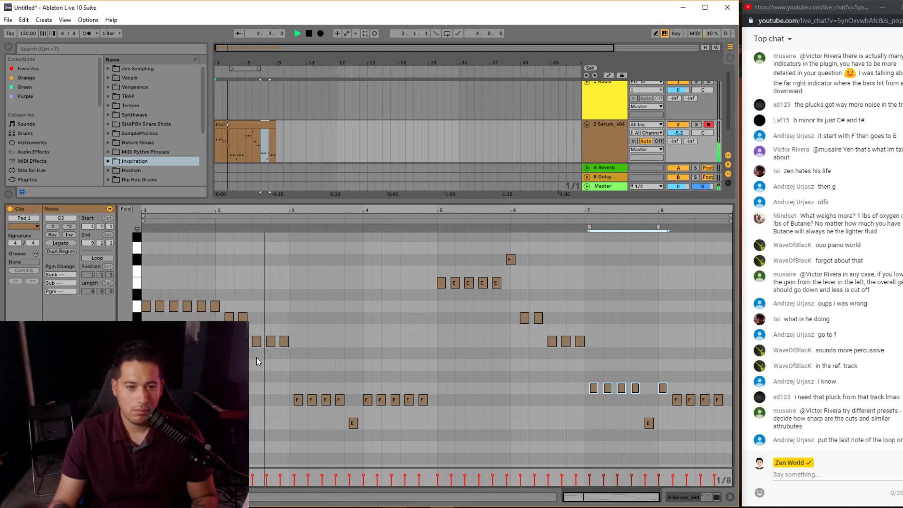
pyautogui.scroll(-2, 263, 358)
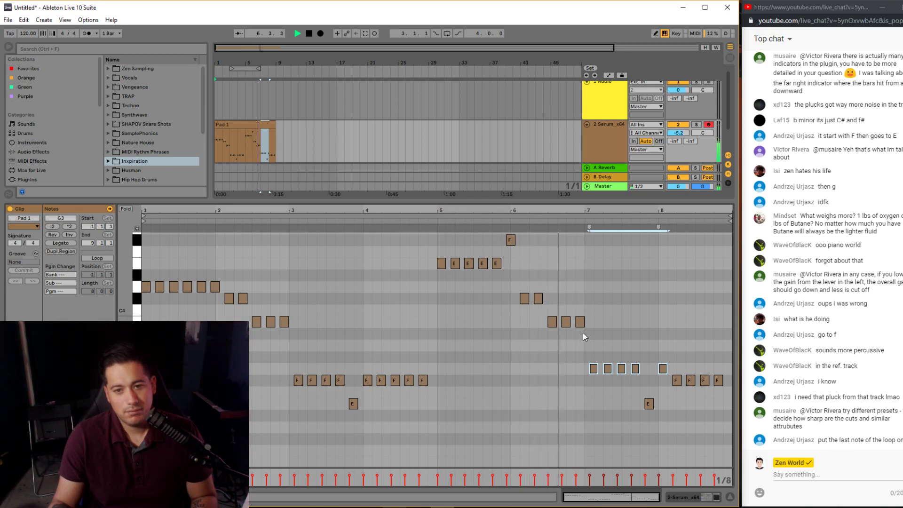
# - Raise the E3 note at the end of bar 7 to F#3 and the remaining bar 8 notes to G3, auditioning from bar 7
pyautogui.click(650, 348)
pyautogui.press('space')
pyautogui.moveTo(651, 403); pyautogui.dragTo(651, 391)
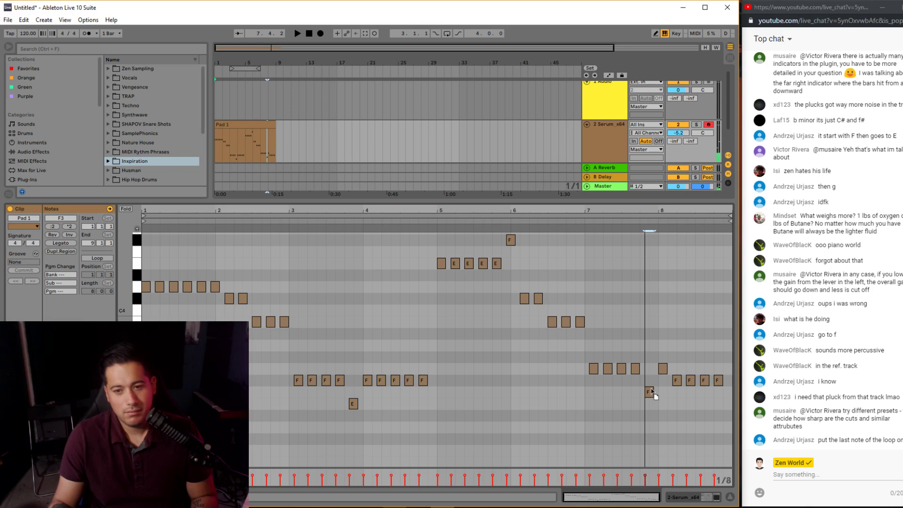
pyautogui.click(609, 221)
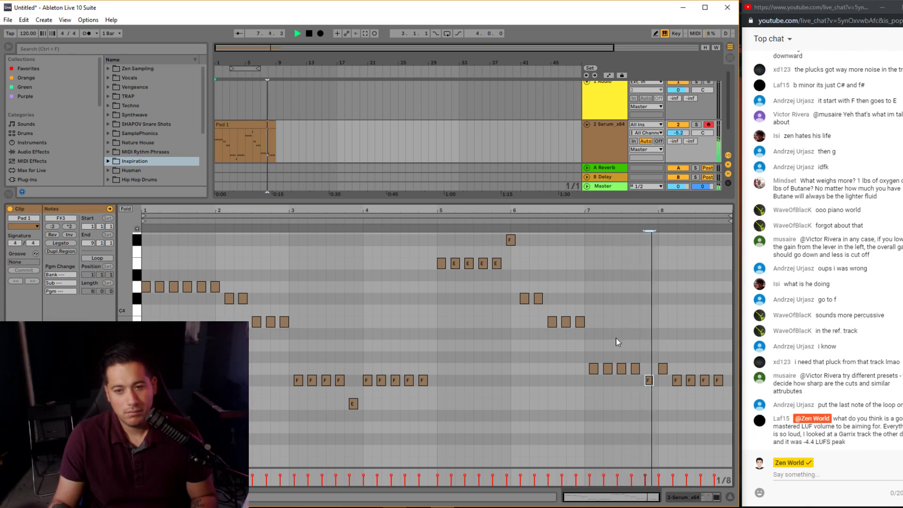
pyautogui.press('space')
pyautogui.press('space')
pyautogui.click(584, 229)
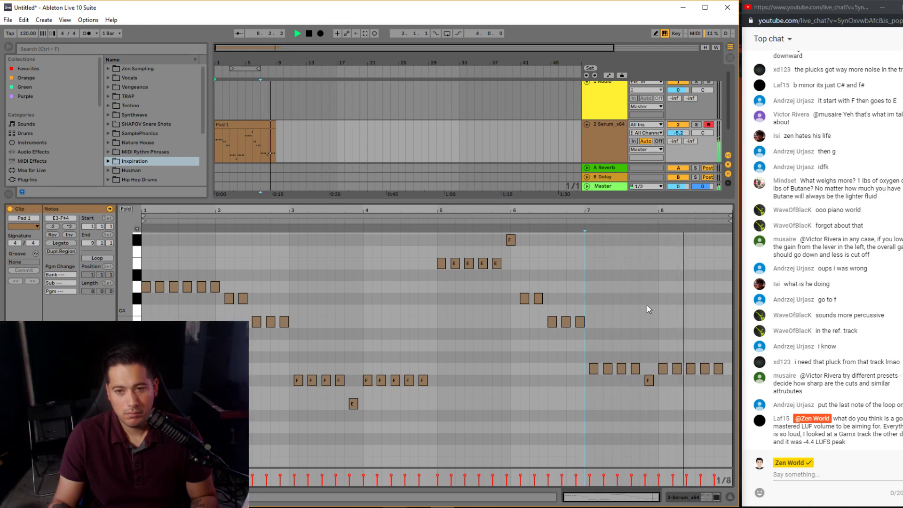
# - Duplicate the last G3 note at the end of bar 8 and loop the eight-bar Pad 1 clip
pyautogui.click(719, 370)
pyautogui.hotkey('ctrl', 'd')
pyautogui.hotkey('ctrl', 'l')
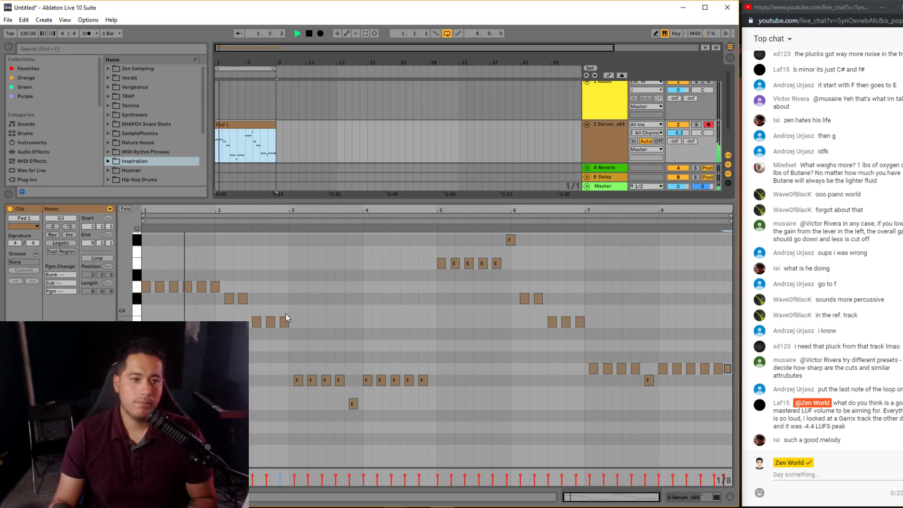
# - Open the Serum plugin on track 2 and reset it to the Init preset
pyautogui.click(439, 176)
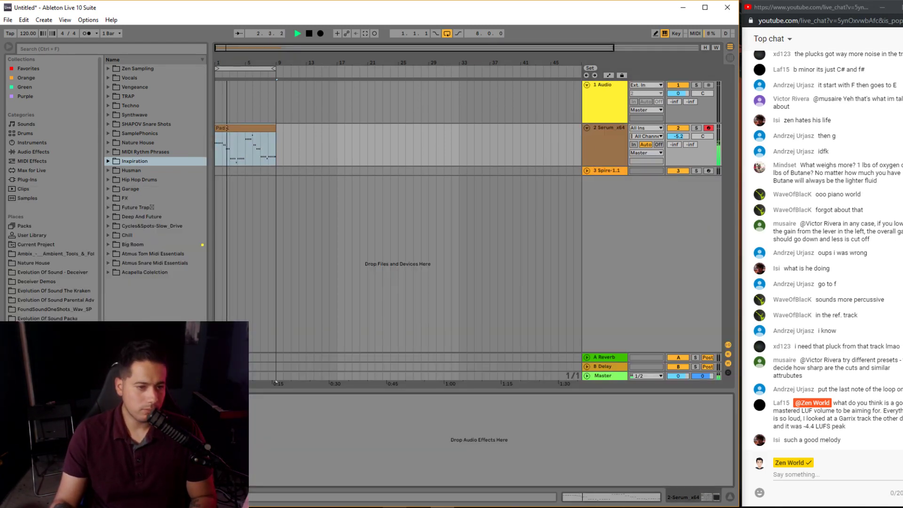
pyautogui.hotkey('ctrl', 'alt', 'p')
pyautogui.click(579, 52)
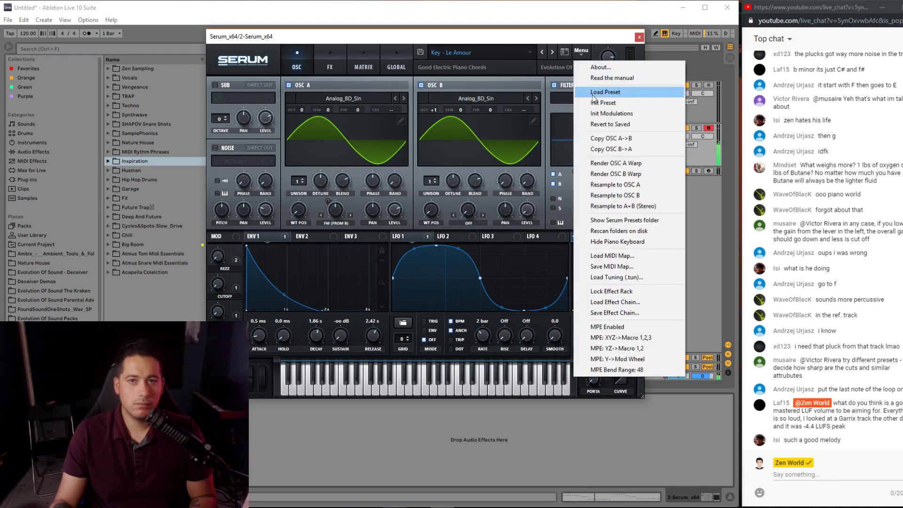
pyautogui.click(595, 102)
pyautogui.moveTo(434, 41); pyautogui.dragTo(540, 89)
# - Reopen the Pad 1 clip's notes and lower the final note of bar 8 to F#3 while the loop plays
pyautogui.doubleClick(236, 127)
pyautogui.press('space')
pyautogui.moveTo(435, 85); pyautogui.dragTo(751, 404)
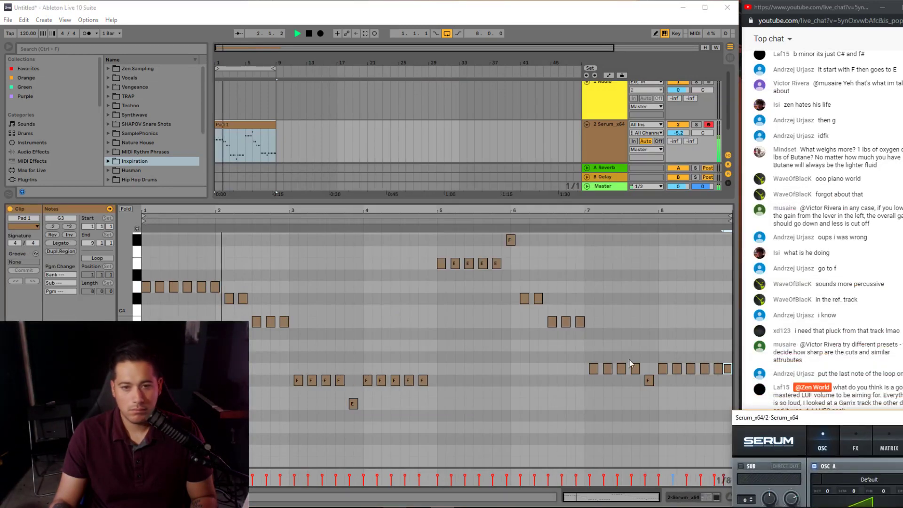
pyautogui.moveTo(771, 417); pyautogui.dragTo(255, 128)
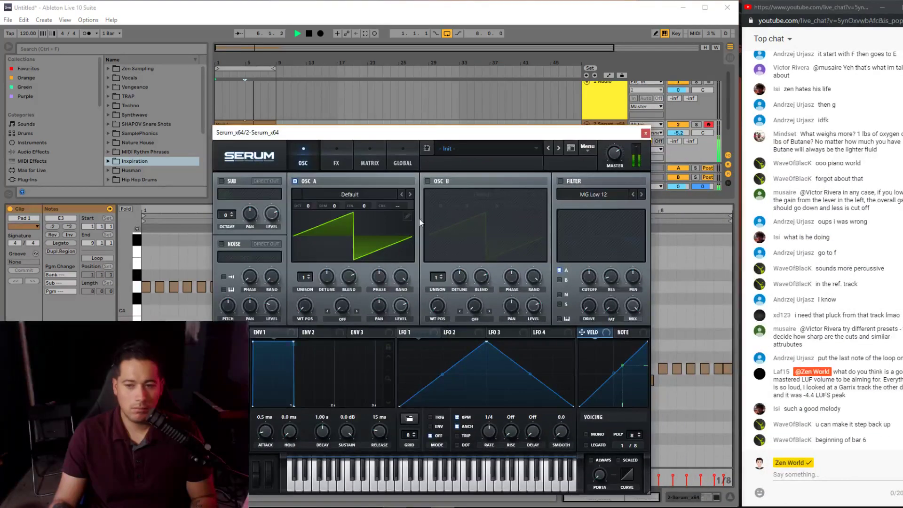
pyautogui.moveTo(541, 135); pyautogui.dragTo(457, 370)
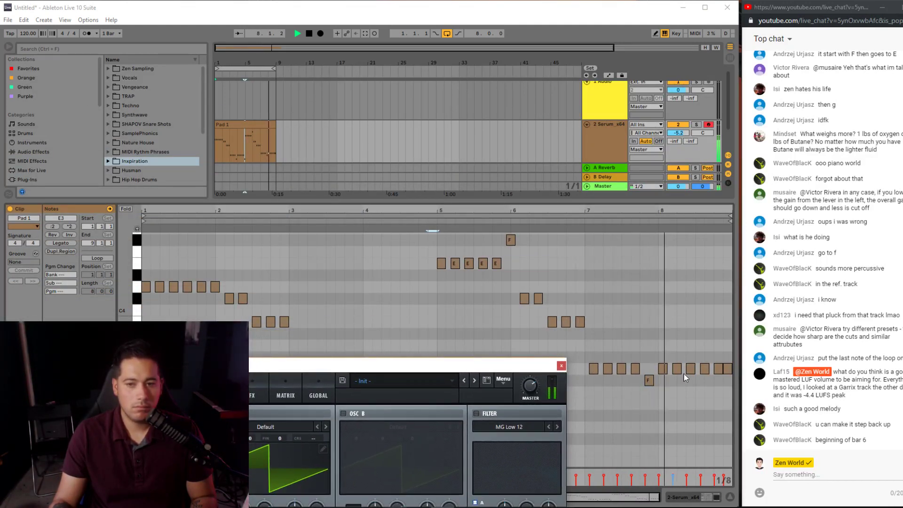
pyautogui.moveTo(727, 371); pyautogui.dragTo(727, 378)
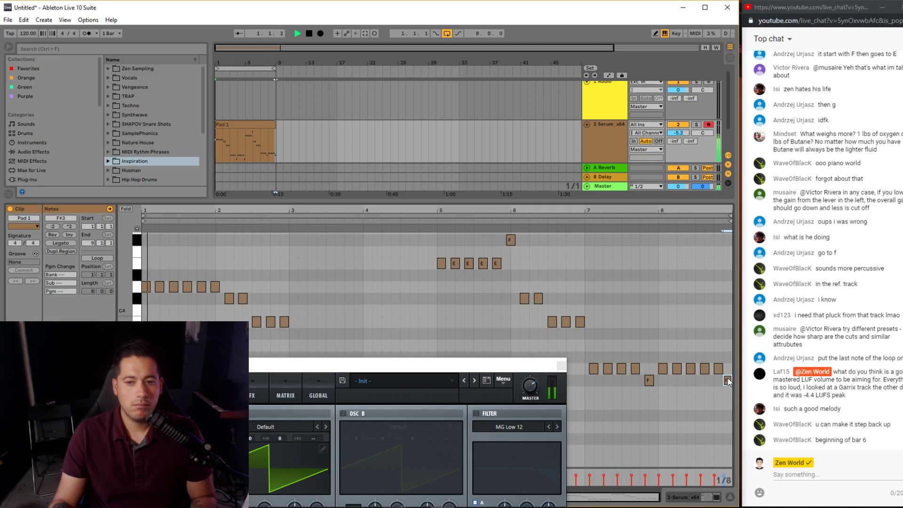
# - Bring the Serum window back into view, switch to Spotify and play Odd One Out as the reference
pyautogui.moveTo(309, 373); pyautogui.dragTo(251, 114)
pyautogui.hotkey('alt', 'Tab')
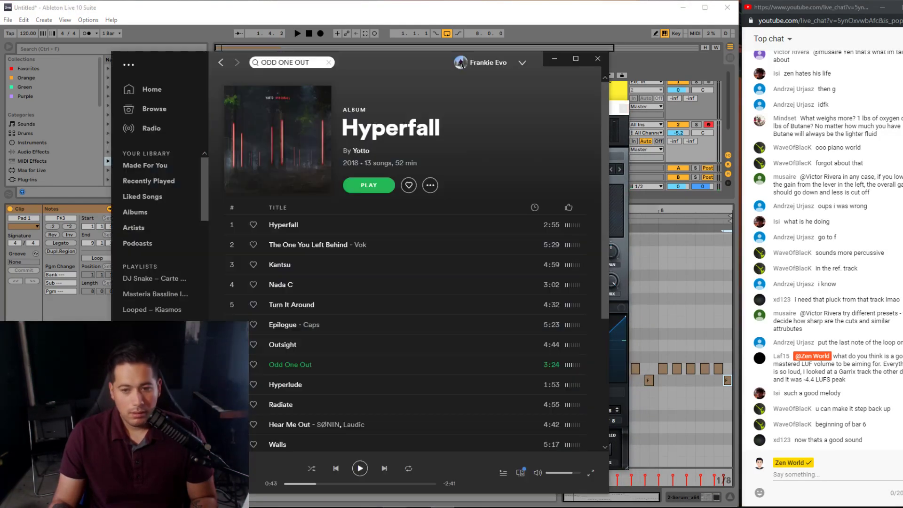
pyautogui.press('space')
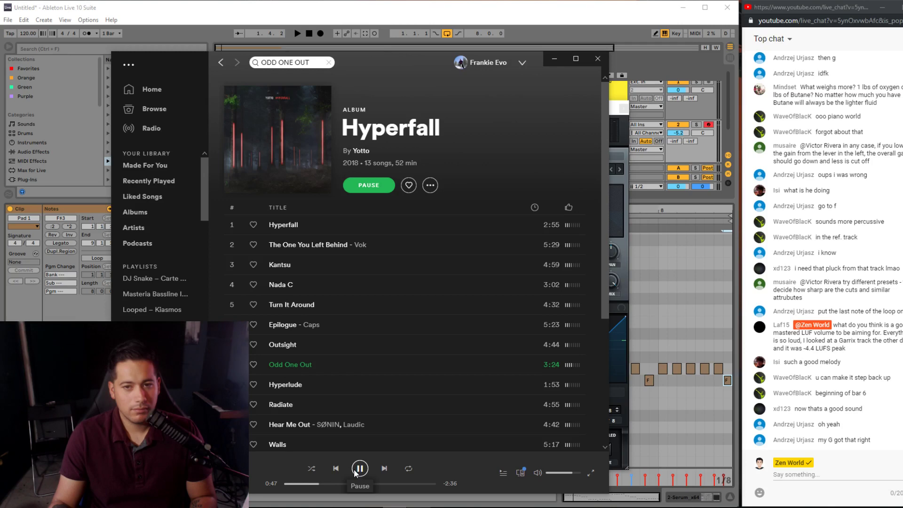
# - Return to Ableton Live, play the loop and shape Serum's Env 1 with a 663 ms decay and -oo dB sustain
pyautogui.click(632, 272)
pyautogui.press('space')
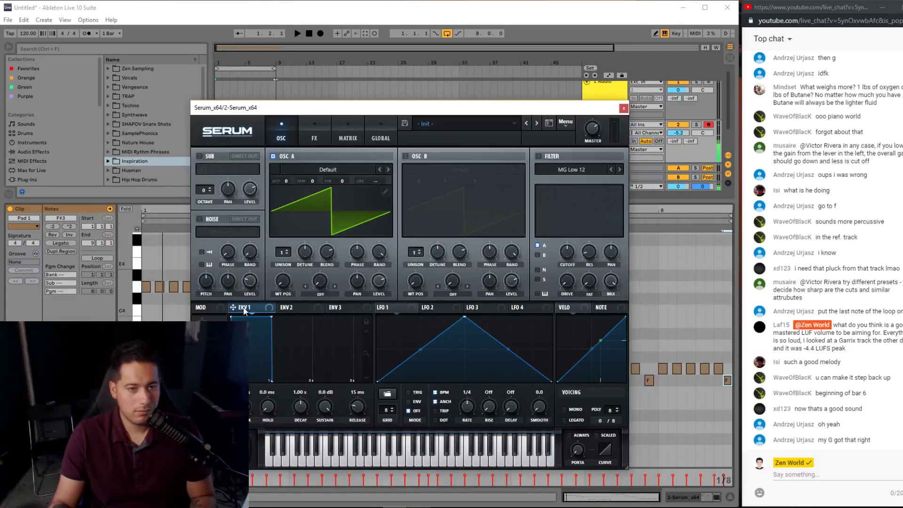
pyautogui.moveTo(272, 317); pyautogui.dragTo(253, 397)
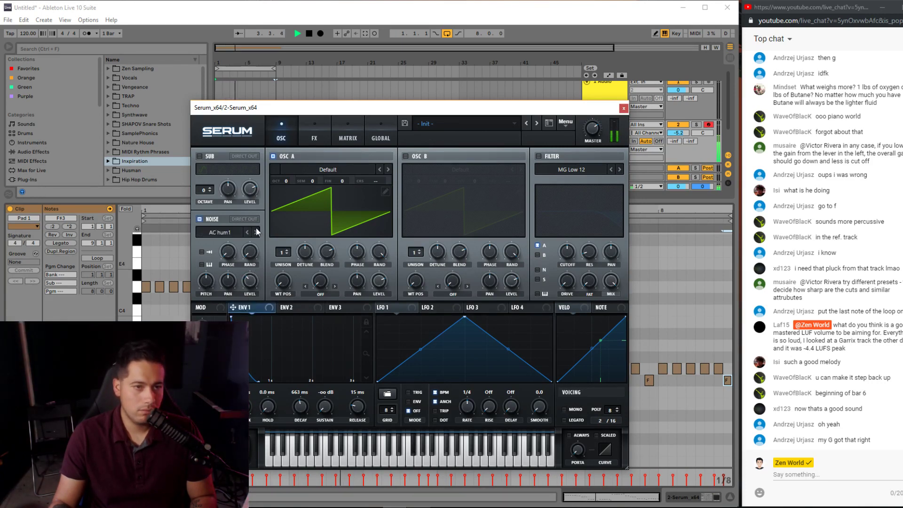
# - Load the ARP pink analog noise in the noise oscillator and set its level to about 40%
pyautogui.click(229, 234)
pyautogui.moveTo(233, 246)
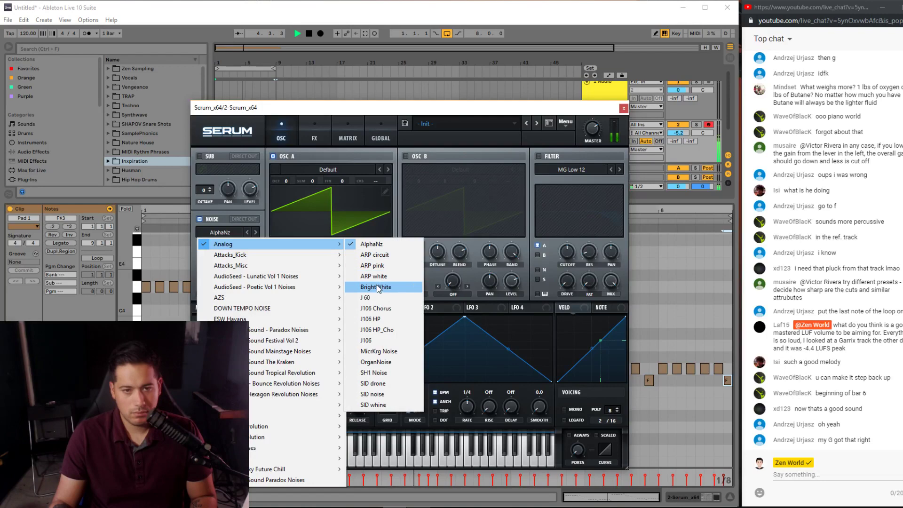
pyautogui.click(374, 265)
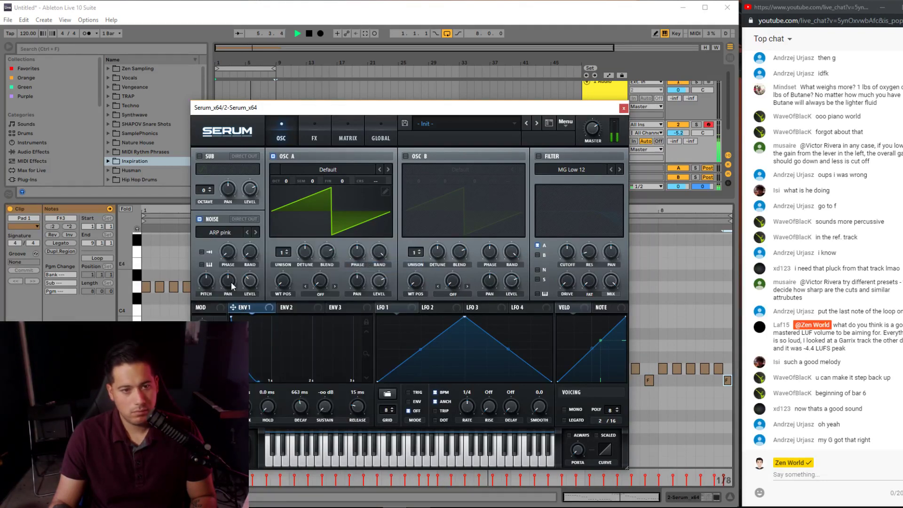
pyautogui.moveTo(258, 279); pyautogui.dragTo(258, 296)
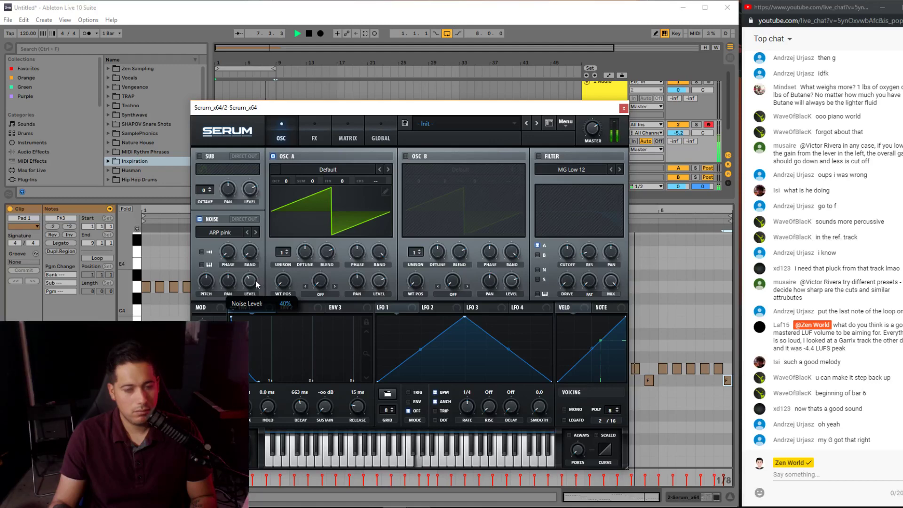
# - Load the Analog_BD_Sin wavetable in Osc A, set its octave to -1 and give Env 3 0% sustain
pyautogui.click(338, 169)
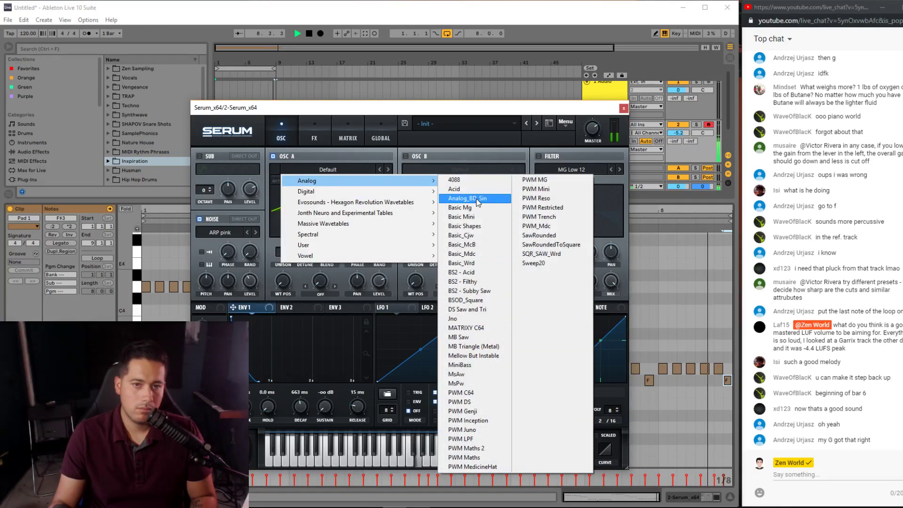
pyautogui.click(459, 181)
pyautogui.click(337, 307)
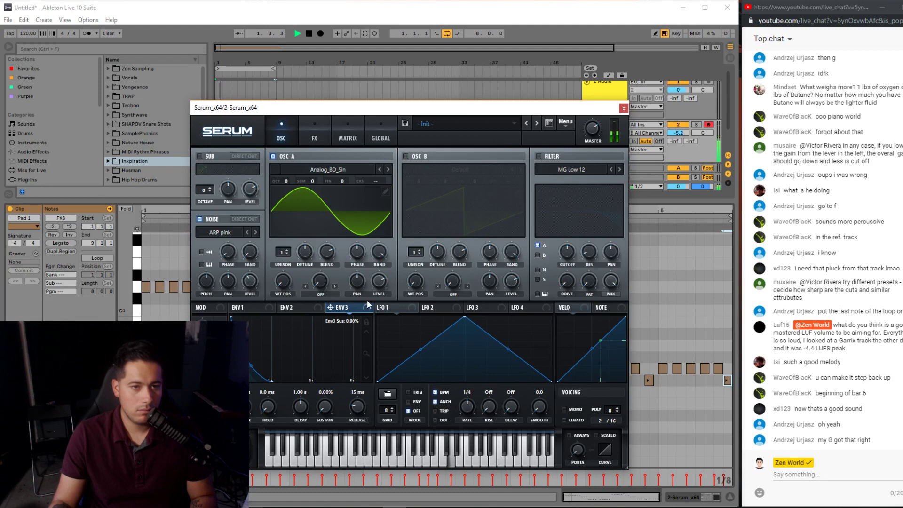
pyautogui.moveTo(289, 182); pyautogui.dragTo(281, 191)
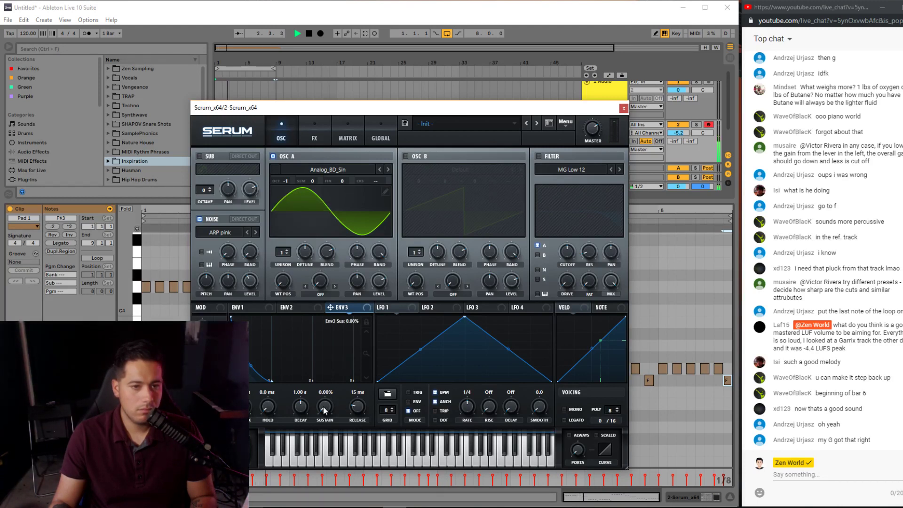
# - Assign Env 3 with a 40 ms decay to Osc A's coarse pitch and reduce the noise level to 25%
pyautogui.moveTo(307, 409); pyautogui.dragTo(301, 413)
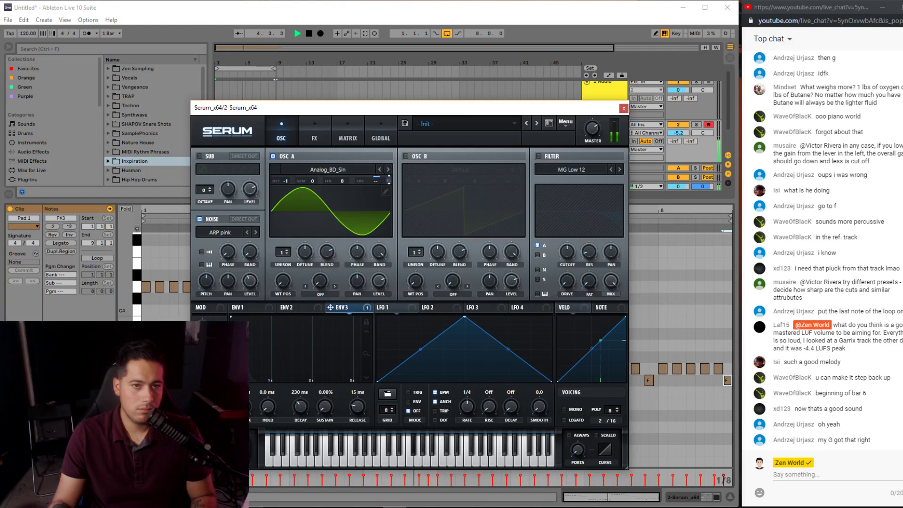
pyautogui.moveTo(292, 417); pyautogui.dragTo(287, 411)
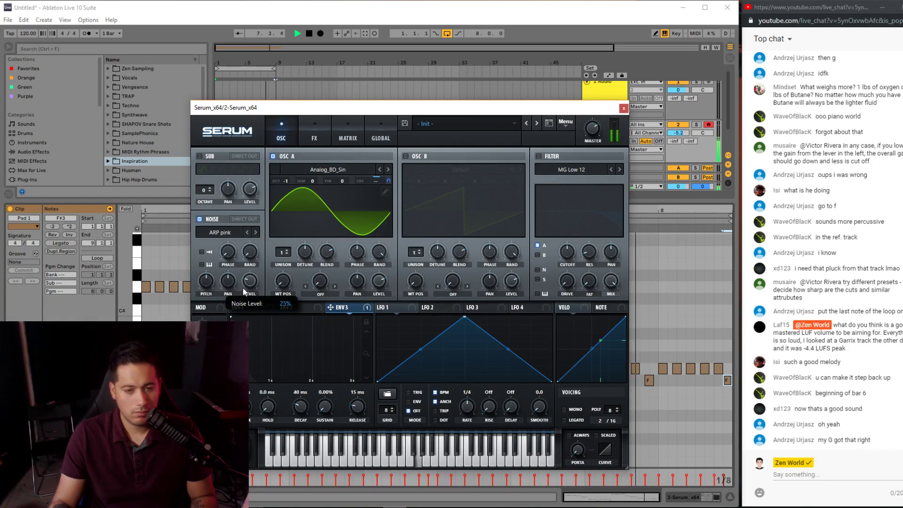
# - Set Osc A's warp mode to FM (from B), enable Osc B and raise the A warp amount to about 32%
pyautogui.click(315, 296)
pyautogui.click(336, 250)
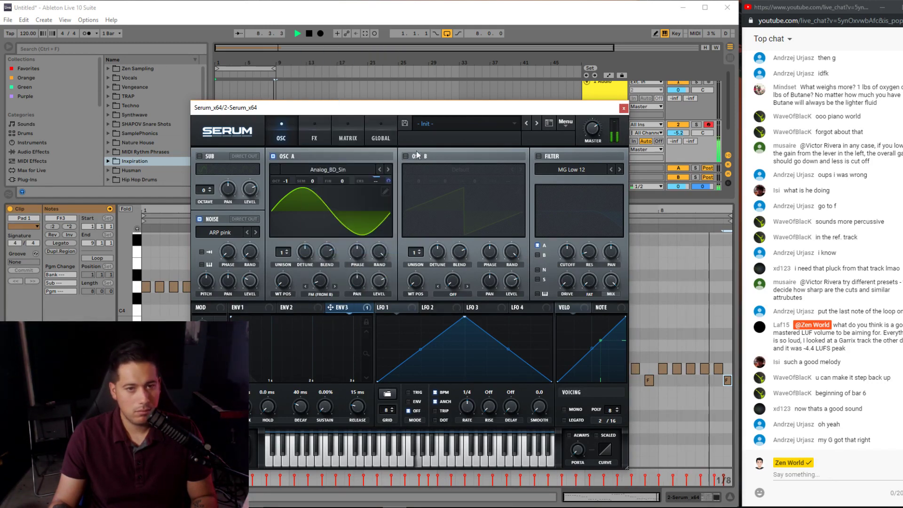
pyautogui.click(406, 155)
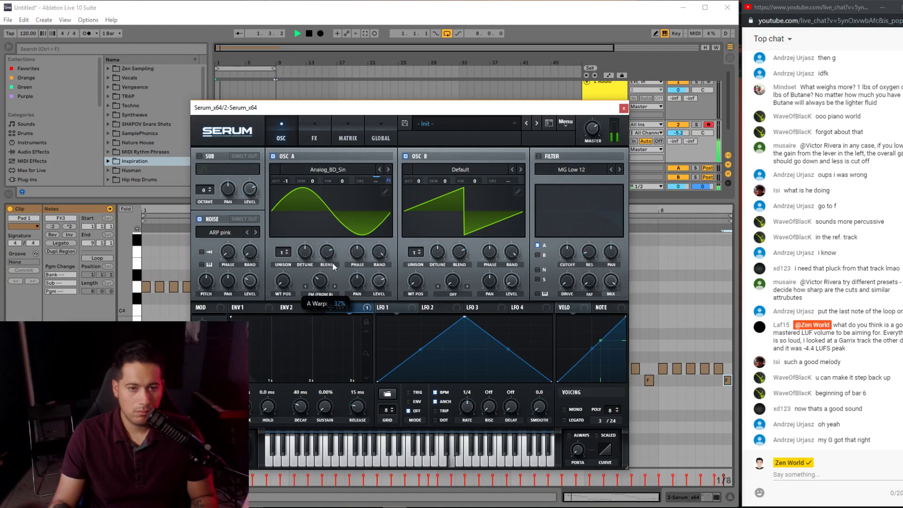
pyautogui.moveTo(252, 282)
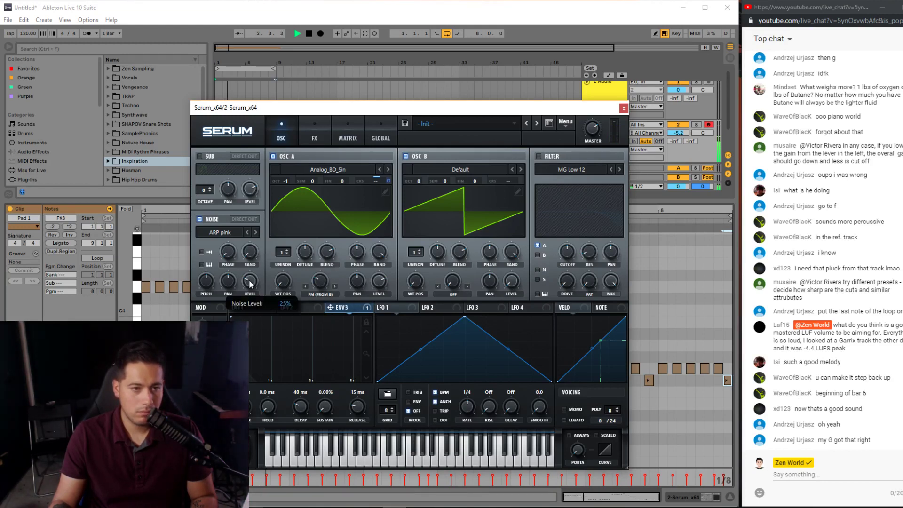
pyautogui.moveTo(326, 284)
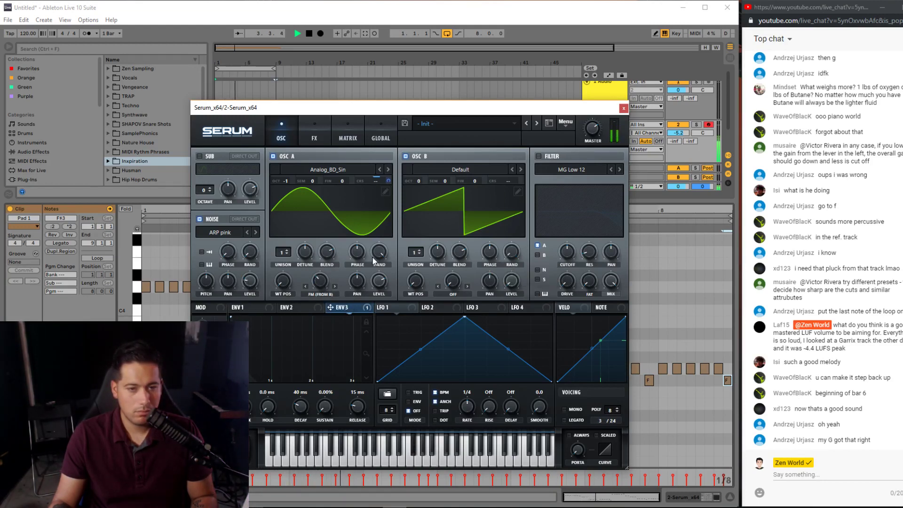
# - Enable the MG Low 12 filter, route Osc A, Osc B and the sub through it, and assign Env 1 to its cutoff
pyautogui.click(550, 158)
pyautogui.click(544, 270)
pyautogui.click(543, 279)
pyautogui.press('space')
pyautogui.moveTo(507, 282); pyautogui.dragTo(566, 252)
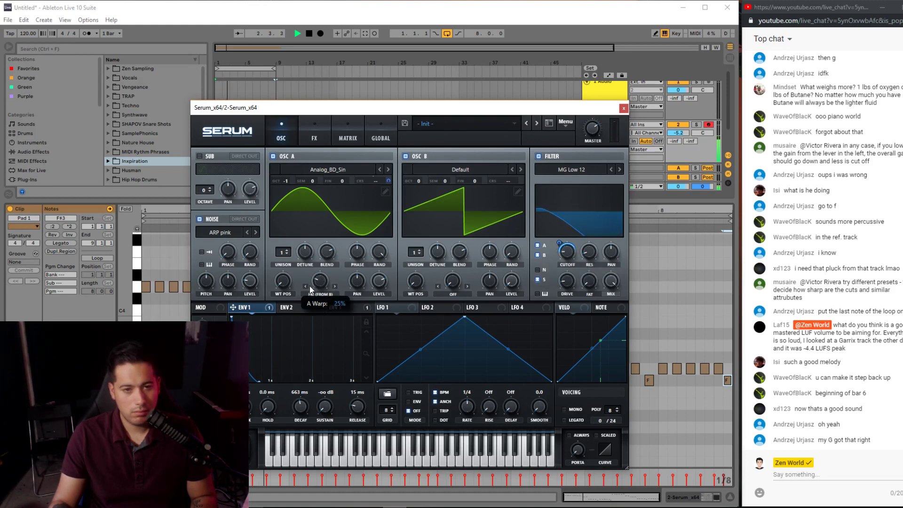
# - Switch to Spotify and listen to Odd One Out again, adjusting its playback volume to compare the pluck sound
pyautogui.click(389, 506)
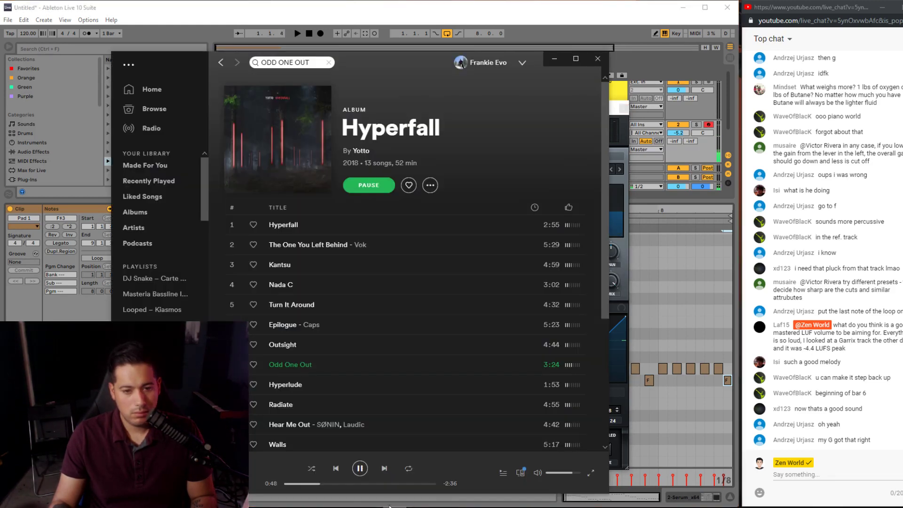
pyautogui.moveTo(571, 475); pyautogui.dragTo(565, 477)
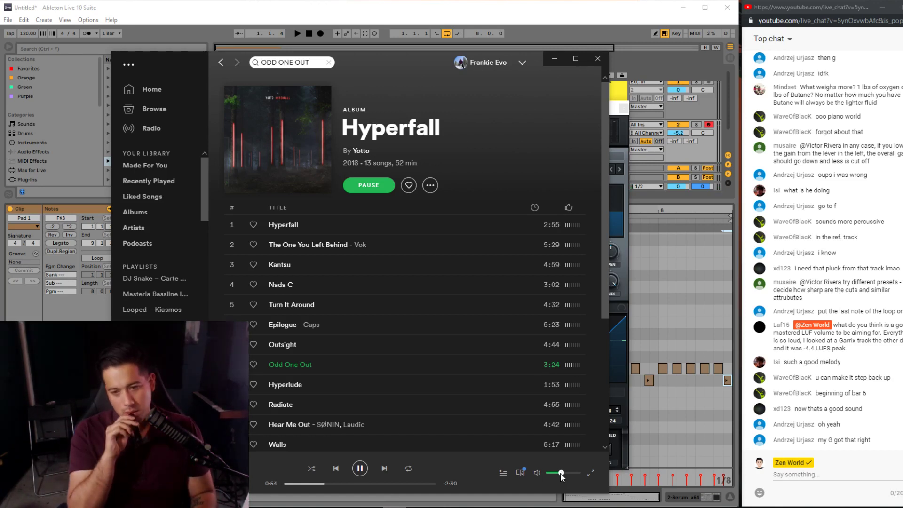
pyautogui.moveTo(569, 474); pyautogui.dragTo(582, 476)
pyautogui.click(577, 473)
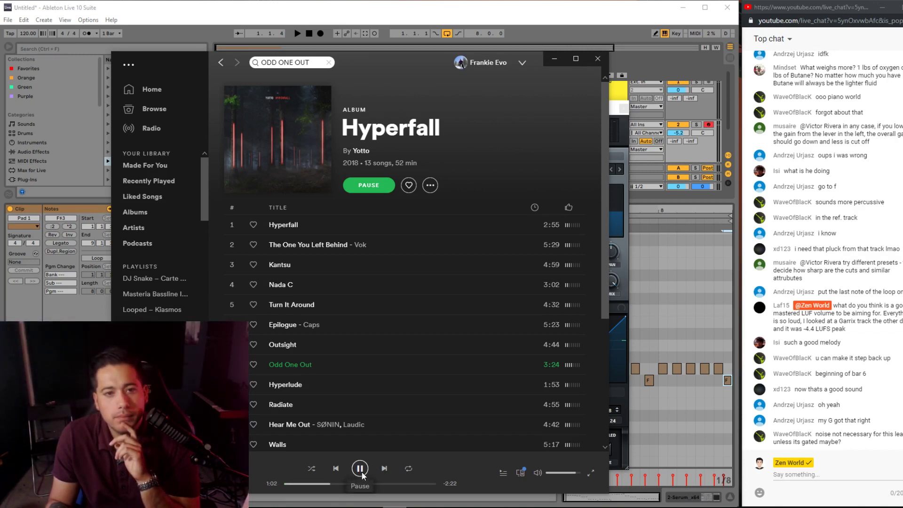
# - Replay Odd One Out from about 0:34 to study the pluck, and pause the track
pyautogui.moveTo(324, 486); pyautogui.dragTo(307, 486)
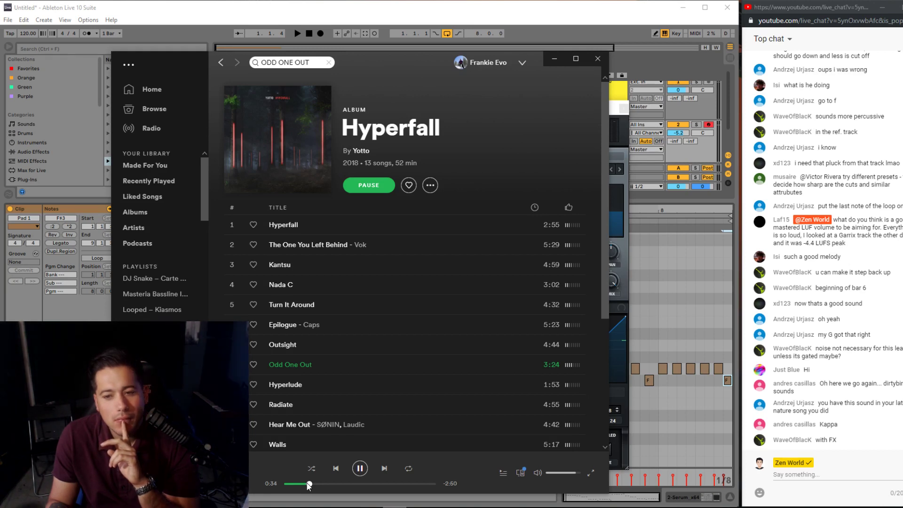
pyautogui.click(618, 386)
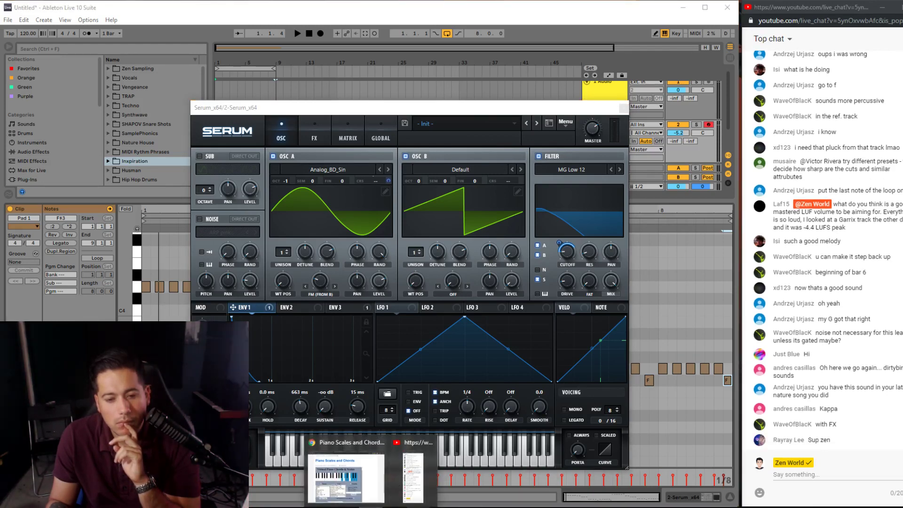
pyautogui.click(367, 471)
pyautogui.click(360, 468)
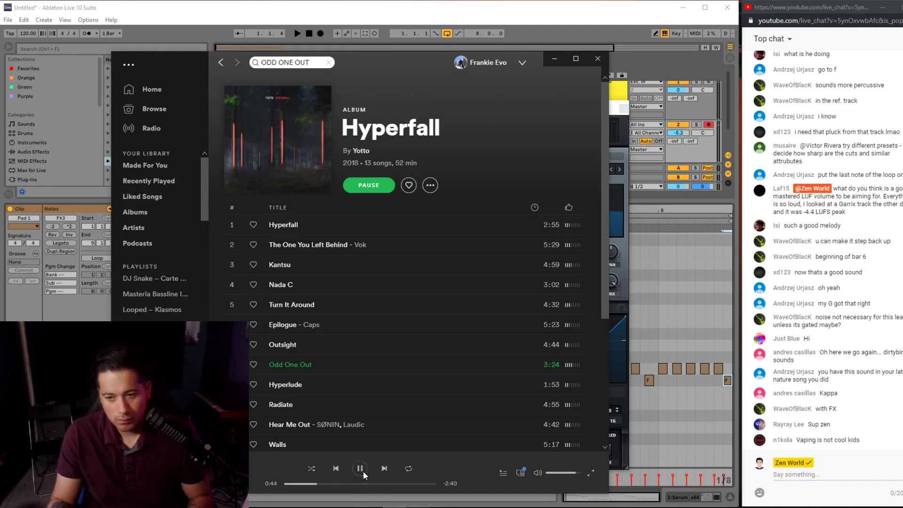
# - Switch back to Serum in Ableton Live, start loop playback and turn off Osc A's warp mode
pyautogui.click(620, 434)
pyautogui.press('space')
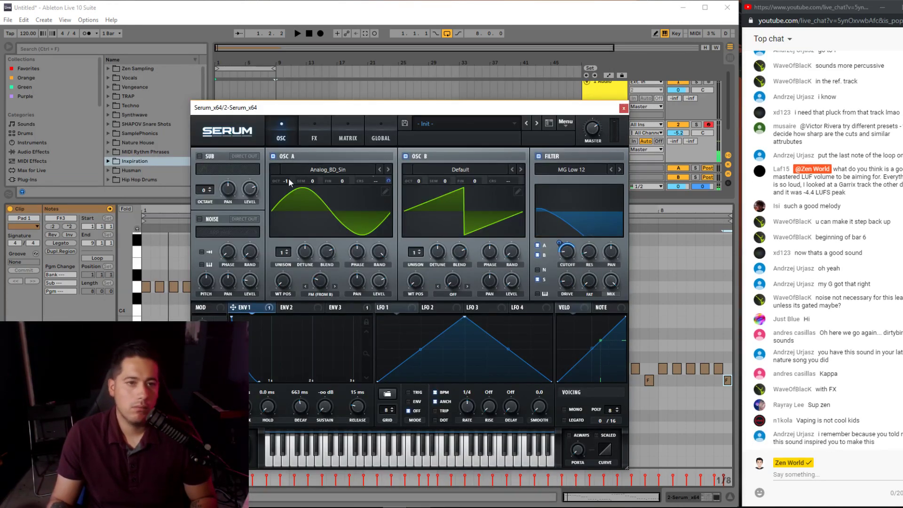
pyautogui.moveTo(286, 181); pyautogui.dragTo(286, 187)
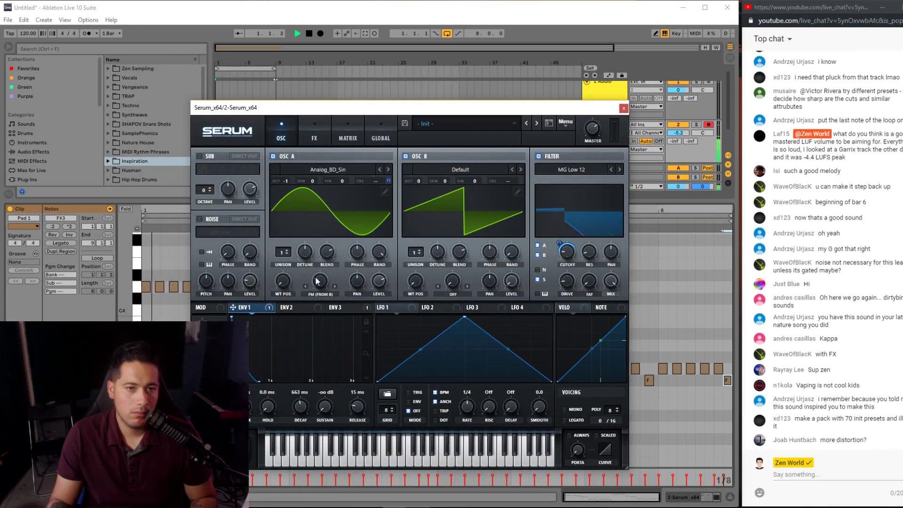
pyautogui.click(322, 292)
pyautogui.click(329, 57)
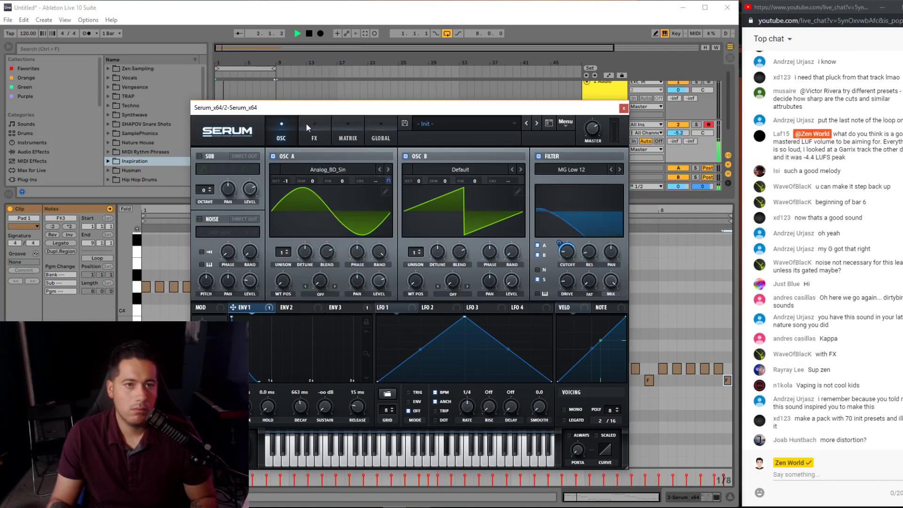
# - Enable the Distortion effect in Tube mode and raise its drive to 80%
pyautogui.click(314, 134)
pyautogui.click(203, 173)
pyautogui.moveTo(539, 125); pyautogui.dragTo(543, 113)
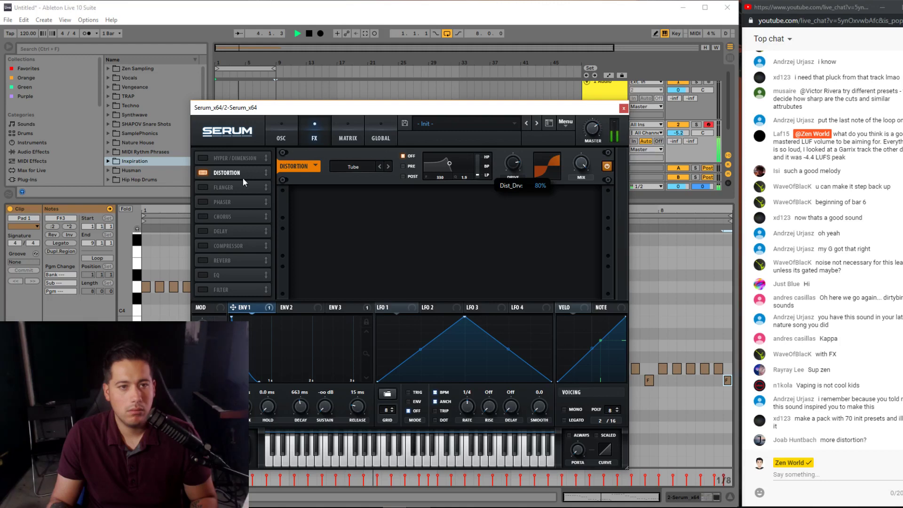
# - Load the Analog_BD_Sin wavetable into Osc B and set its level to about 61%
pyautogui.click(282, 135)
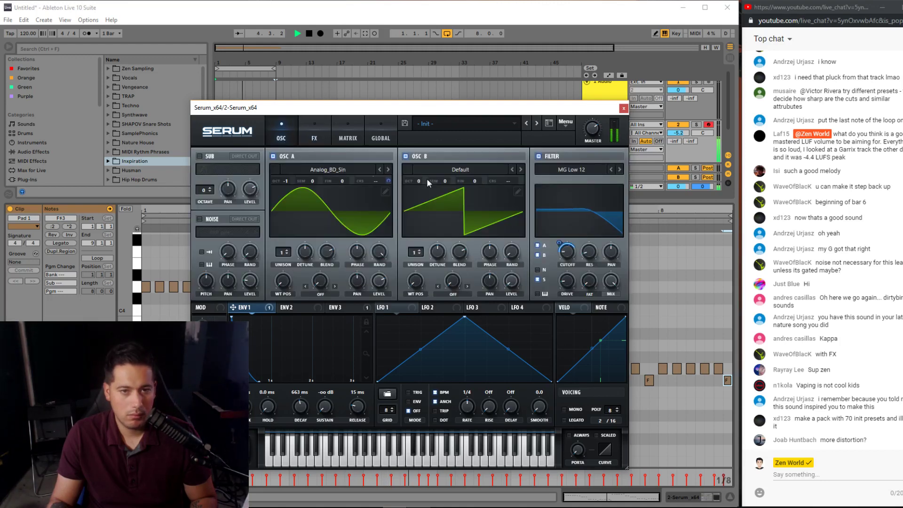
pyautogui.click(456, 170)
pyautogui.moveTo(460, 179)
pyautogui.click(602, 198)
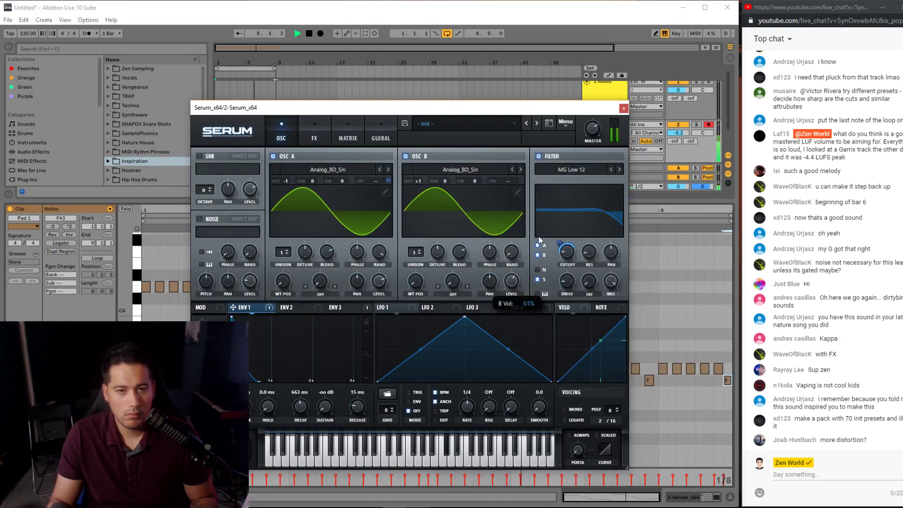
# - Raise Osc B by one octave and set Osc A's warp to FM (from B) at about 35%
pyautogui.doubleClick(417, 180)
pyautogui.moveTo(412, 173); pyautogui.dragTo(421, 172)
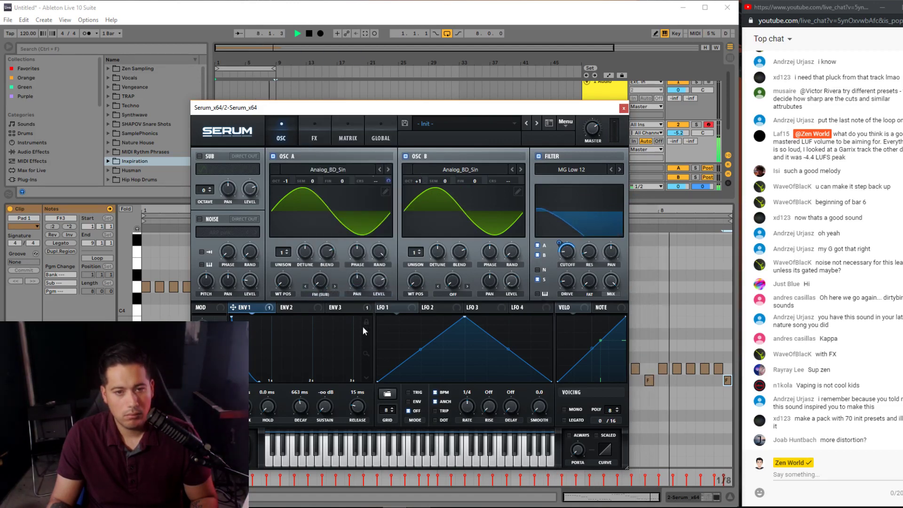
pyautogui.click(321, 294)
pyautogui.click(324, 252)
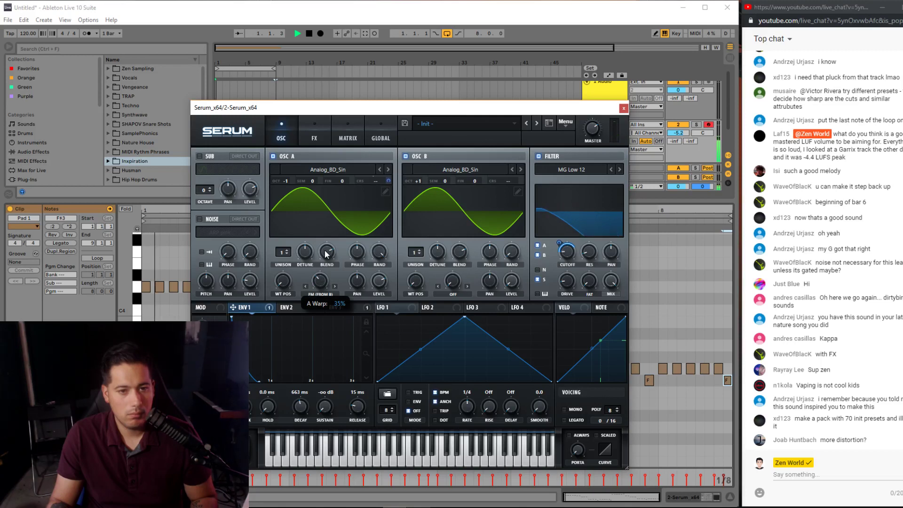
# - Disable Osc B and set Osc A's octave to 0
pyautogui.moveTo(423, 179)
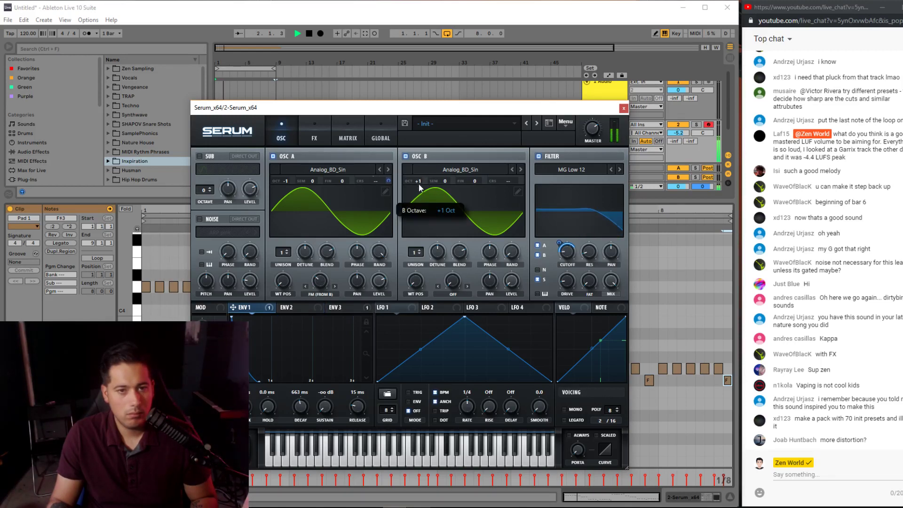
pyautogui.click(405, 156)
pyautogui.moveTo(287, 181); pyautogui.dragTo(294, 171)
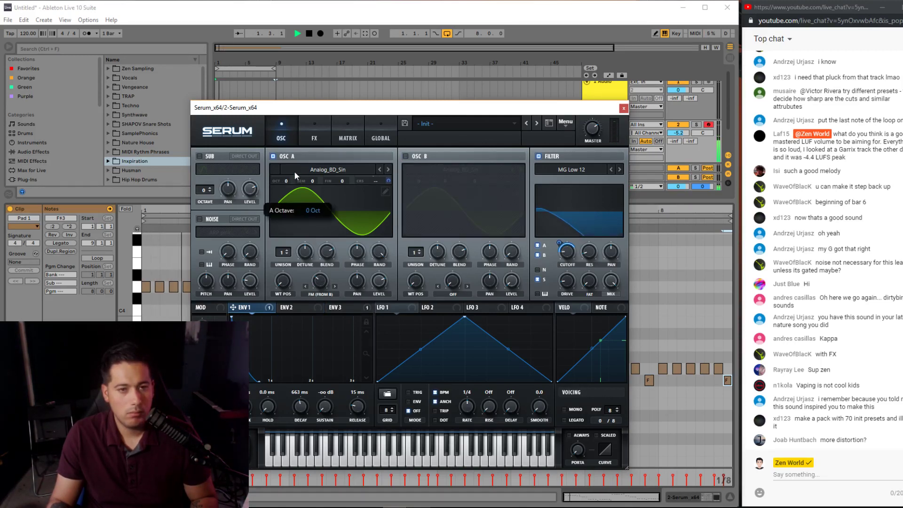
# - Switch off the Distortion effect and return to the oscillator view
pyautogui.click(314, 137)
pyautogui.click(236, 173)
pyautogui.click(206, 173)
pyautogui.click(281, 138)
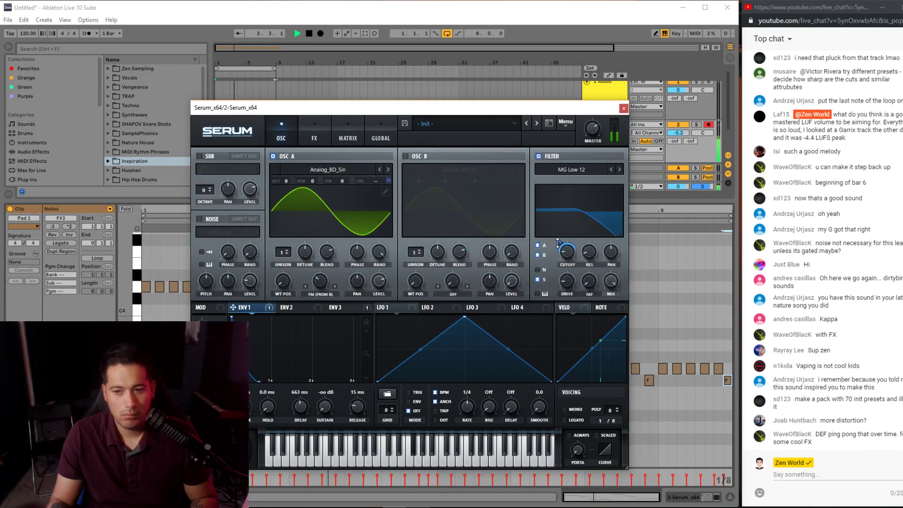
# - Enable the Reverb effect in Hall mode and set its decay to 3.2 s
pyautogui.click(309, 123)
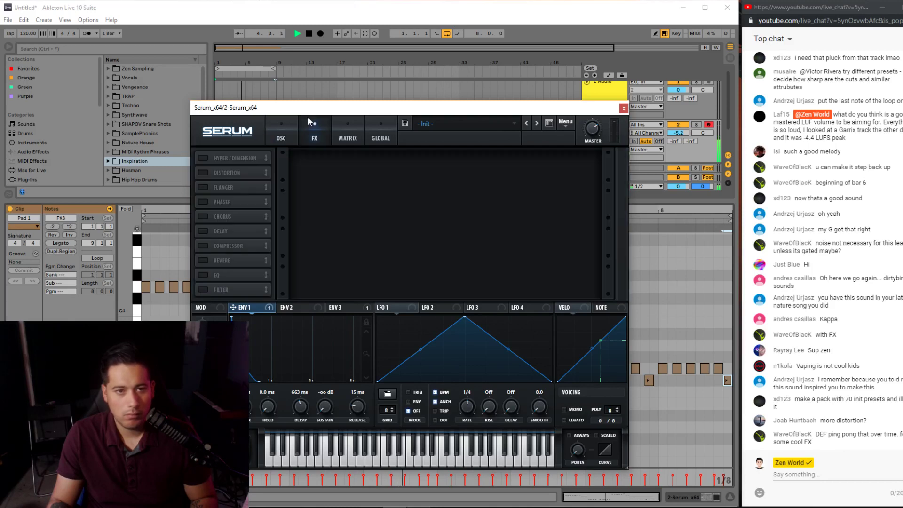
pyautogui.click(203, 261)
pyautogui.moveTo(363, 165)
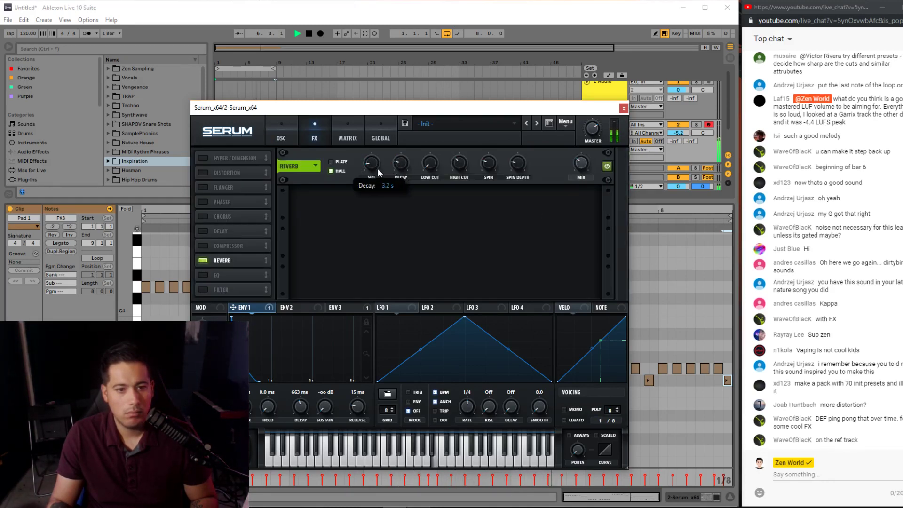
# - Remove all modulation destinations from Env 3
pyautogui.click(348, 309)
pyautogui.rightClick(339, 309)
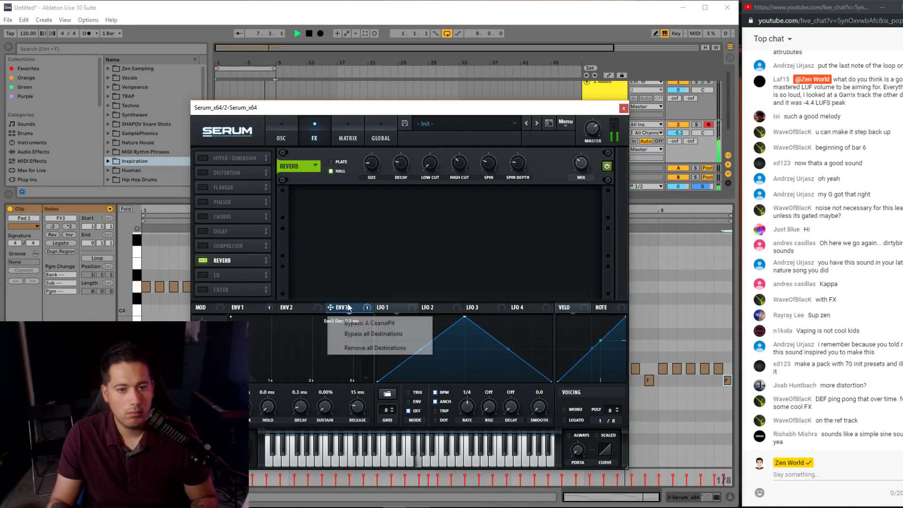
pyautogui.click(403, 347)
# - Set Env 1's attack to about 34 ms while keeping Osc A at octave 0
pyautogui.click(268, 129)
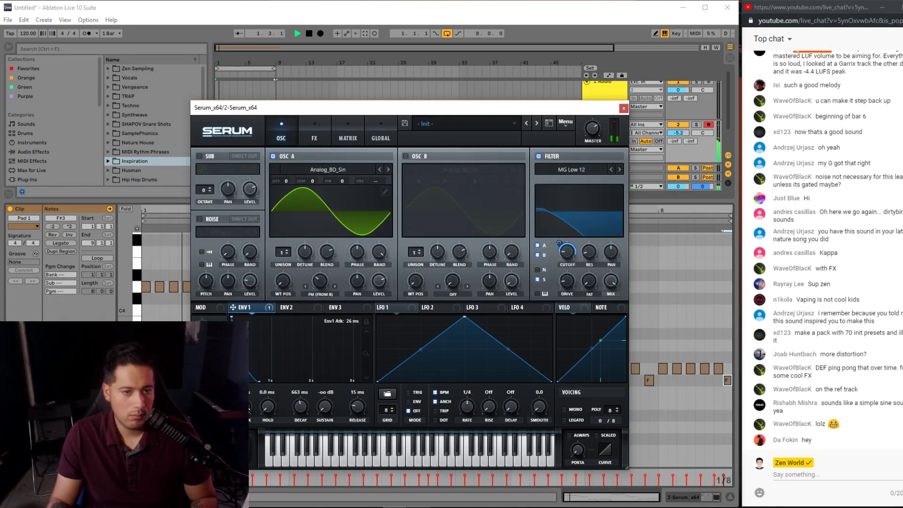
pyautogui.moveTo(248, 414); pyautogui.dragTo(249, 407)
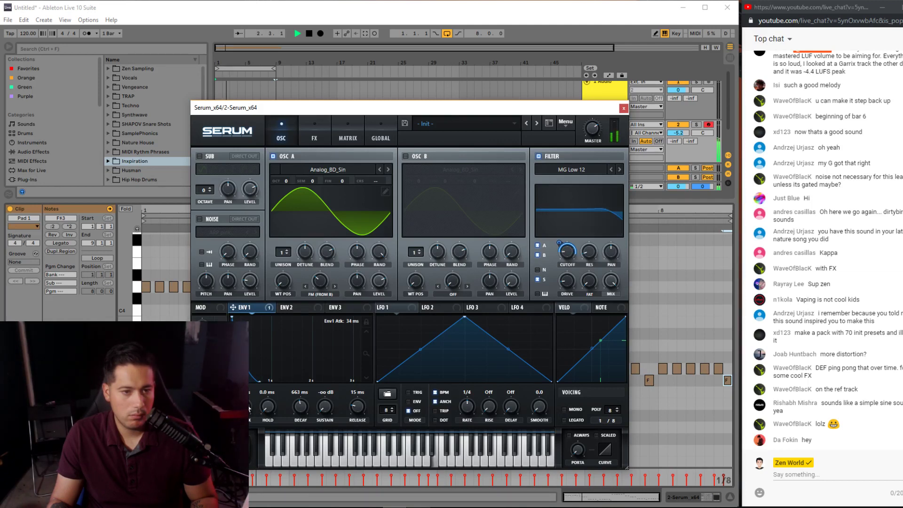
pyautogui.moveTo(285, 181); pyautogui.dragTo(292, 177)
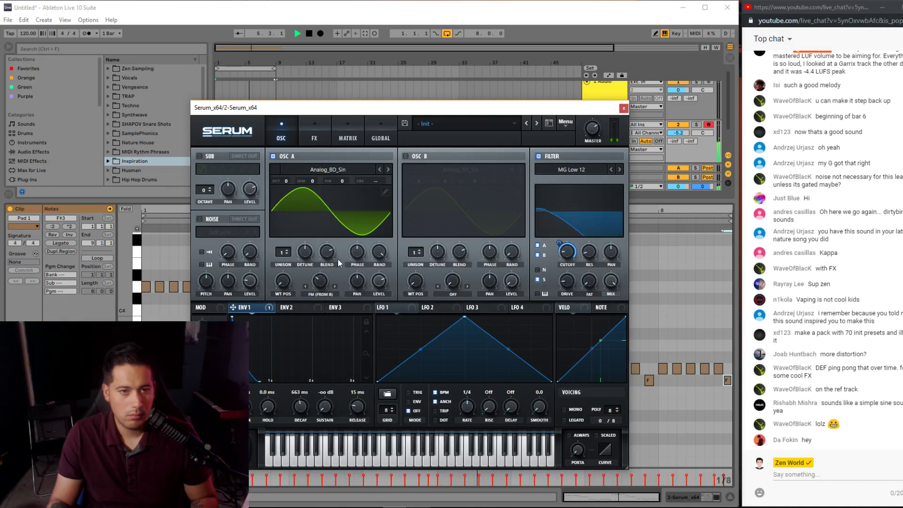
# - Disable the MG Low 12 filter and restart loop playback
pyautogui.press('space')
pyautogui.click(539, 156)
pyautogui.press('space')
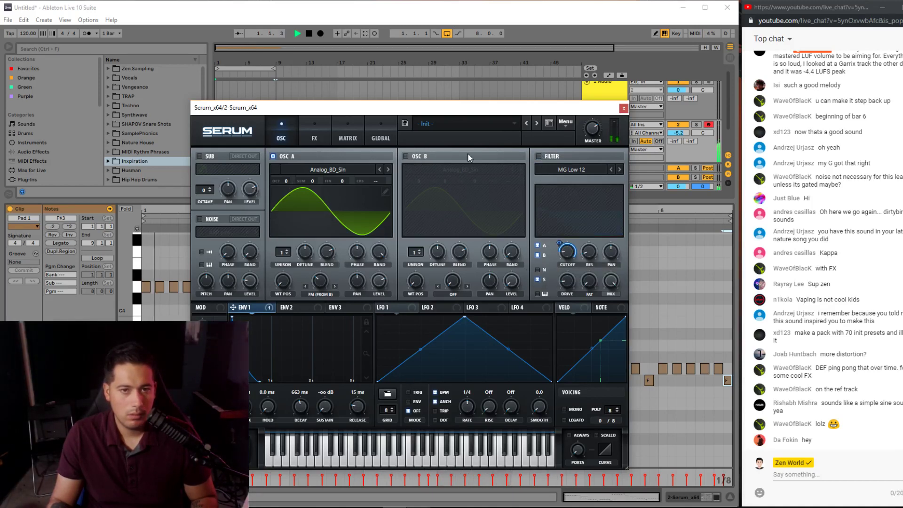
# - Enable Osc B with the Basic Shapes wavetable at octave +1 and a level of about 41%
pyautogui.click(405, 156)
pyautogui.click(453, 170)
pyautogui.moveTo(541, 180)
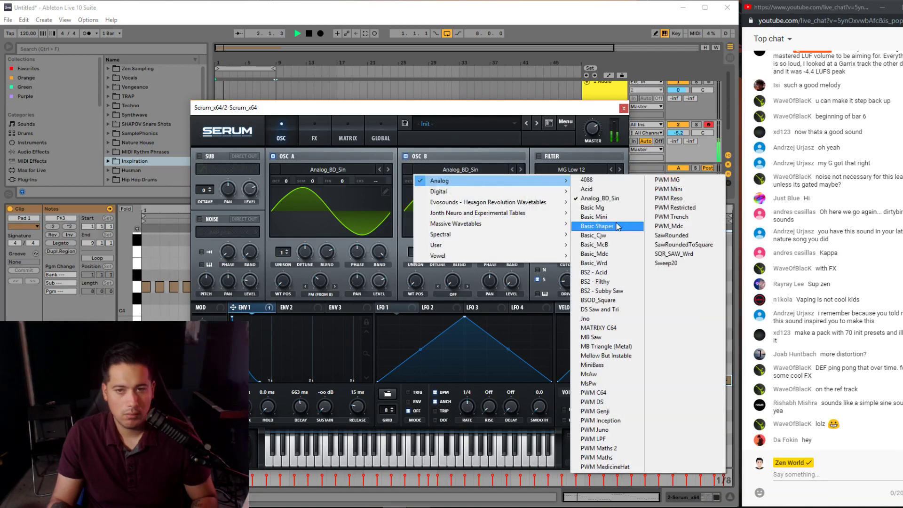
pyautogui.click(606, 226)
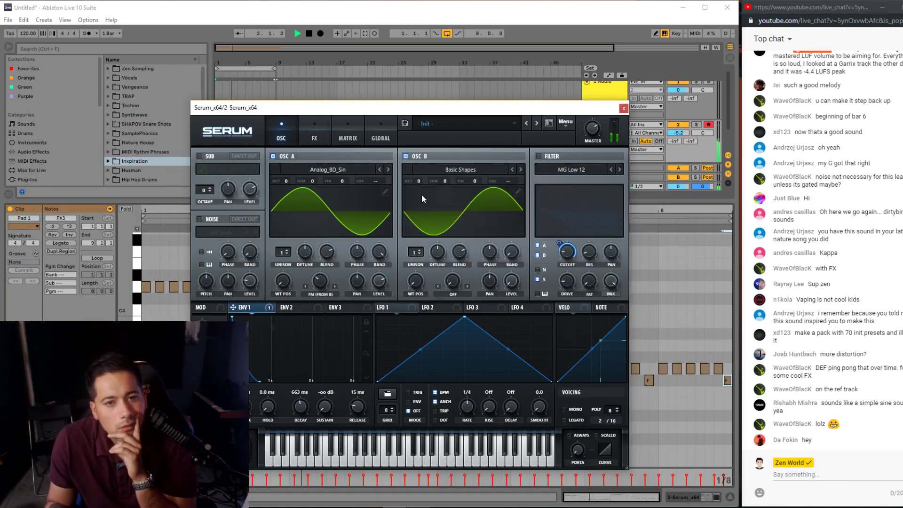
pyautogui.moveTo(418, 181); pyautogui.dragTo(422, 175)
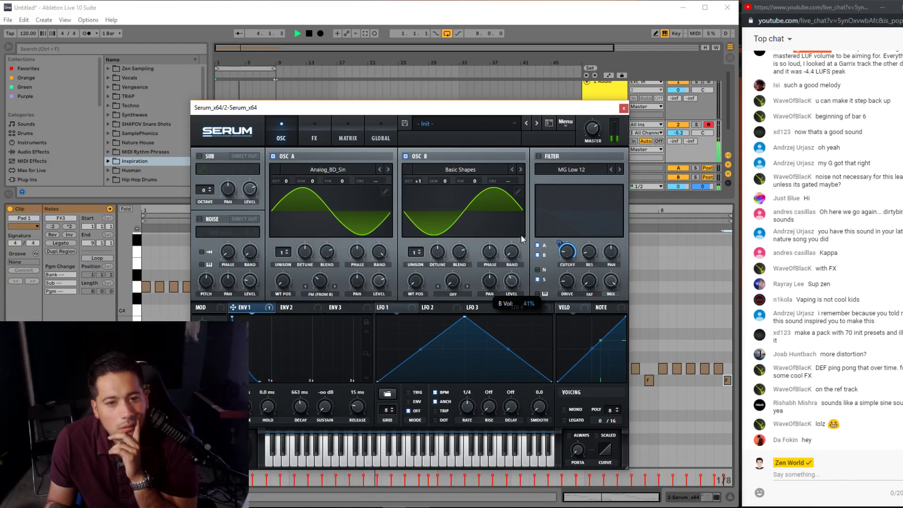
# - Try Sync (No Window) as Osc A's warp mode, and set the warp mode to Off
pyautogui.click(320, 294)
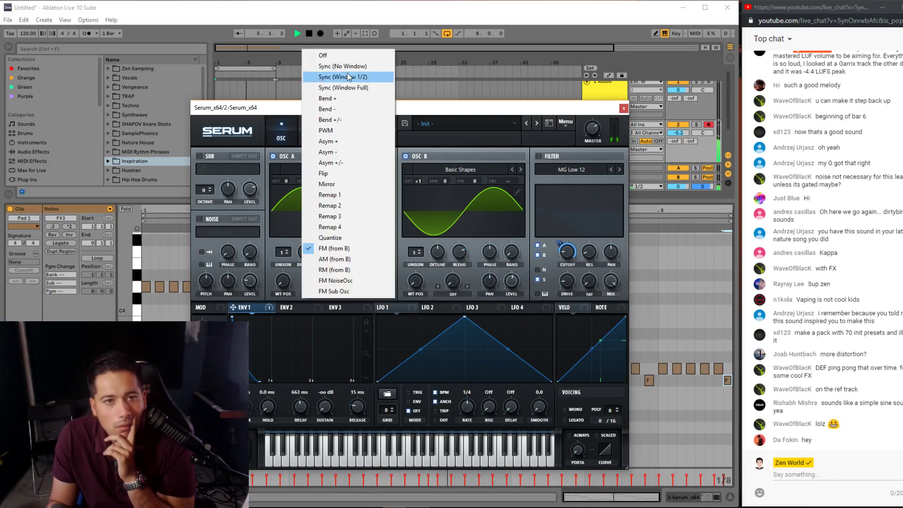
pyautogui.click(347, 67)
pyautogui.click(320, 294)
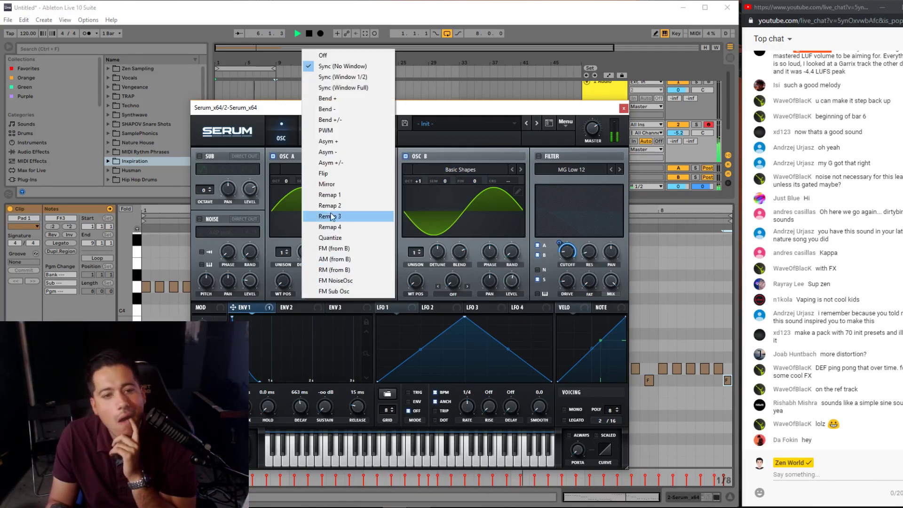
pyautogui.click(341, 61)
# - Return Osc B to octave 0 and disable it, and set Env 1's decay to 519 ms
pyautogui.moveTo(418, 182); pyautogui.dragTo(417, 188)
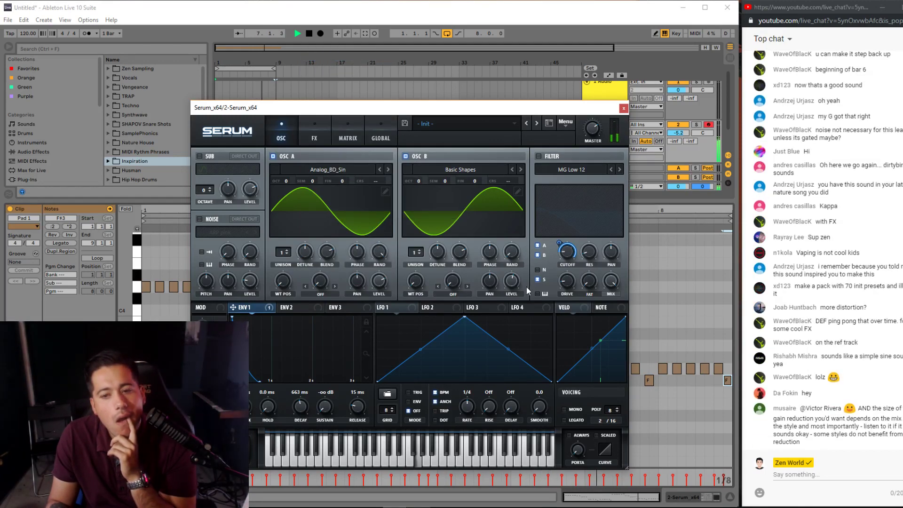
pyautogui.moveTo(517, 267); pyautogui.dragTo(519, 263)
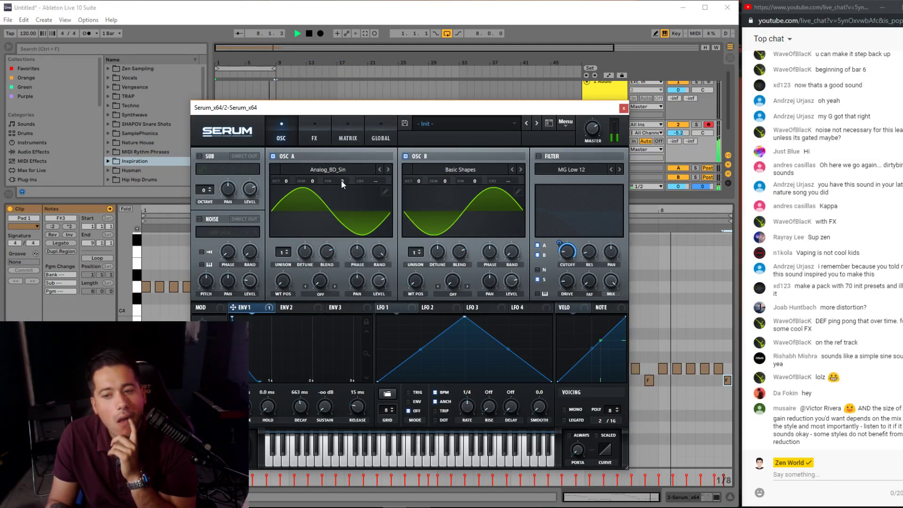
pyautogui.click(406, 156)
pyautogui.moveTo(245, 408)
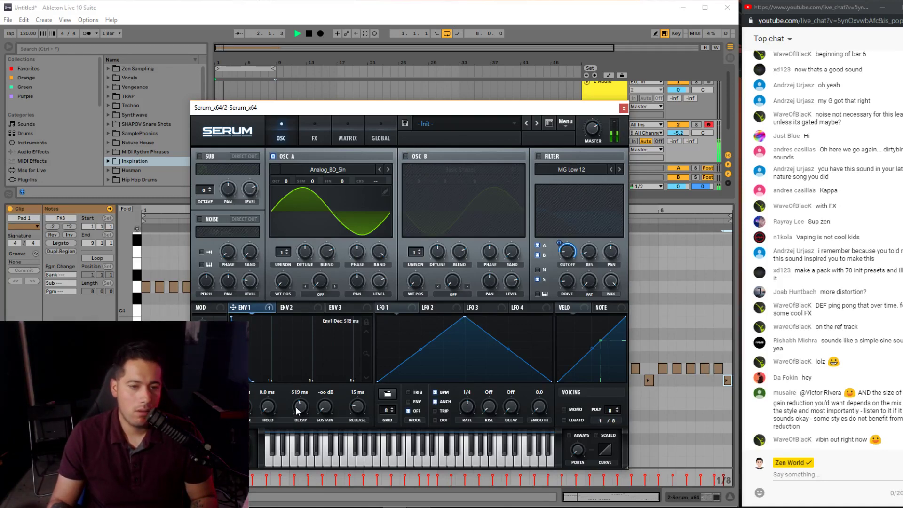
# - Enable Distortion in Diode 1 mode with 9% drive and set its filter to Post at about 208 Hz
pyautogui.click(315, 137)
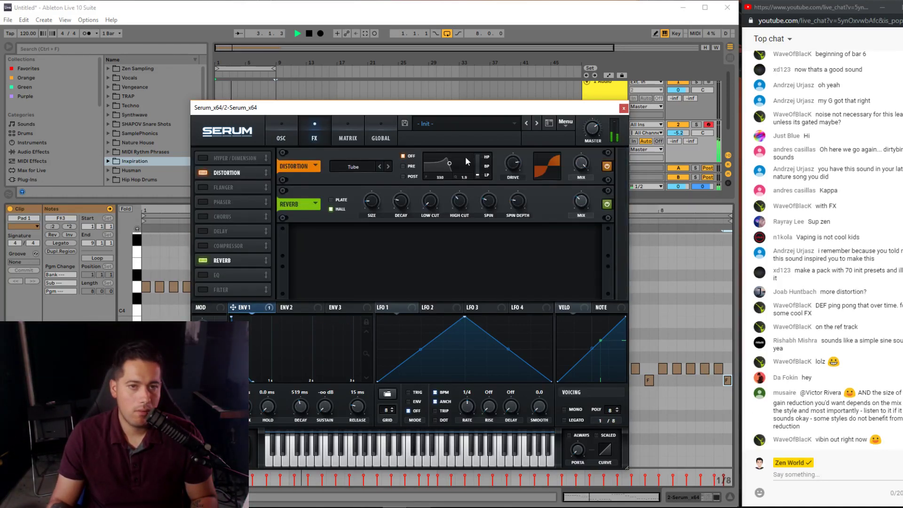
pyautogui.click(354, 167)
pyautogui.click(365, 211)
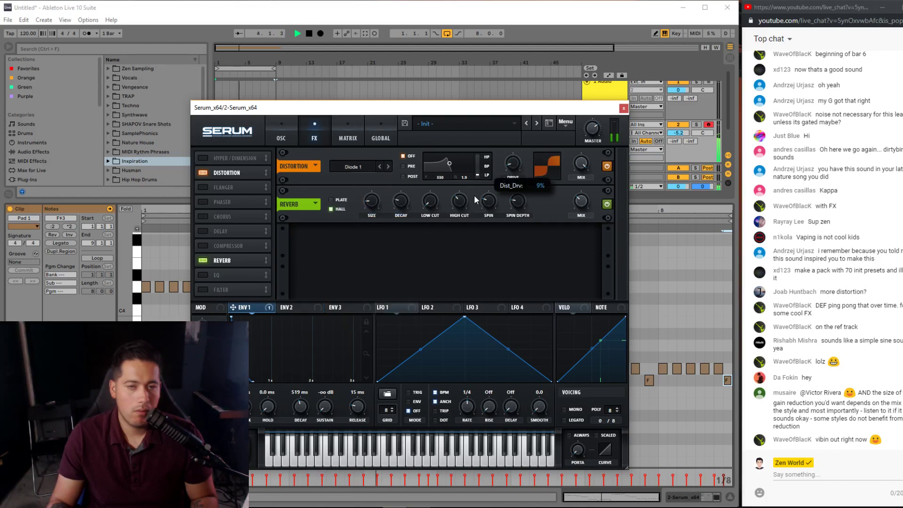
pyautogui.click(403, 176)
pyautogui.moveTo(449, 164); pyautogui.dragTo(447, 168)
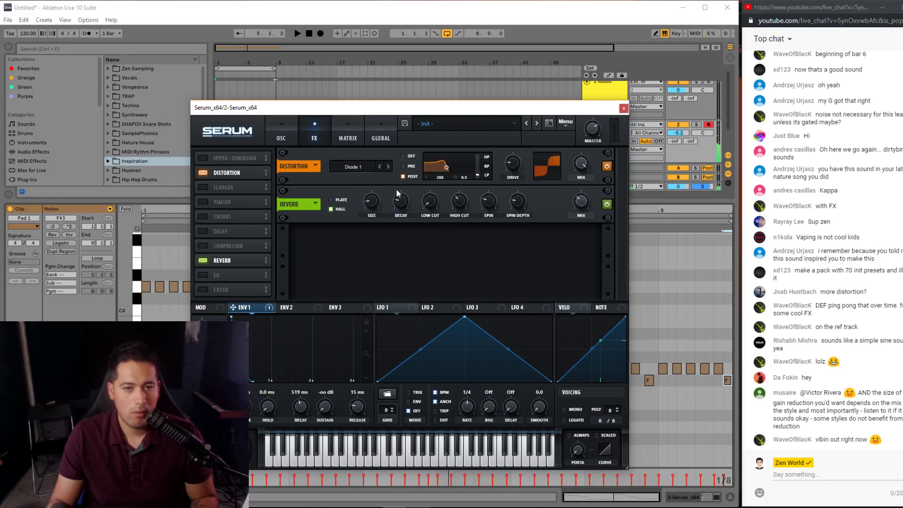
# - Assign Env 1 to the distortion filter's frequency and audition the loop
pyautogui.moveTo(259, 309); pyautogui.dragTo(443, 187)
pyautogui.press('space')
pyautogui.press('space')
# - Switch to Spotify and play Odd One Out from about 1:05 to compare the pluck sound
pyautogui.hotkey('alt', 'Tab')
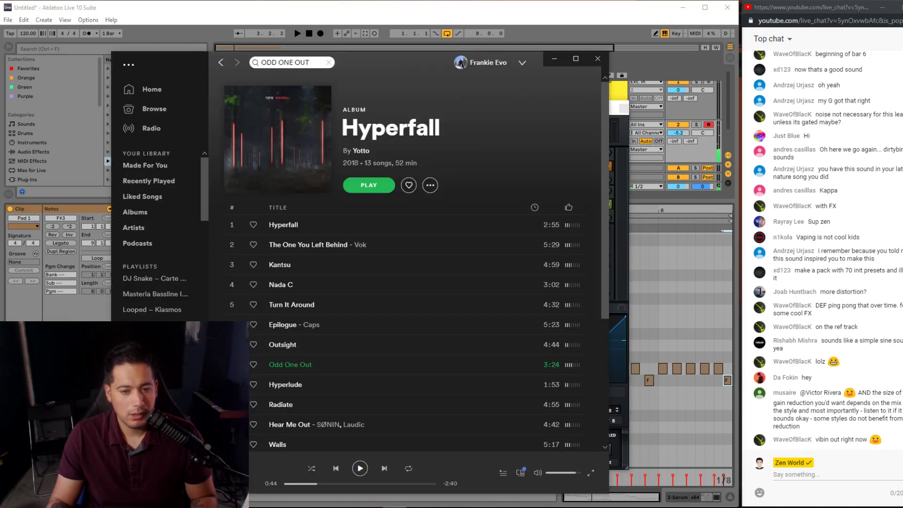
pyautogui.click(332, 483)
pyautogui.click(367, 471)
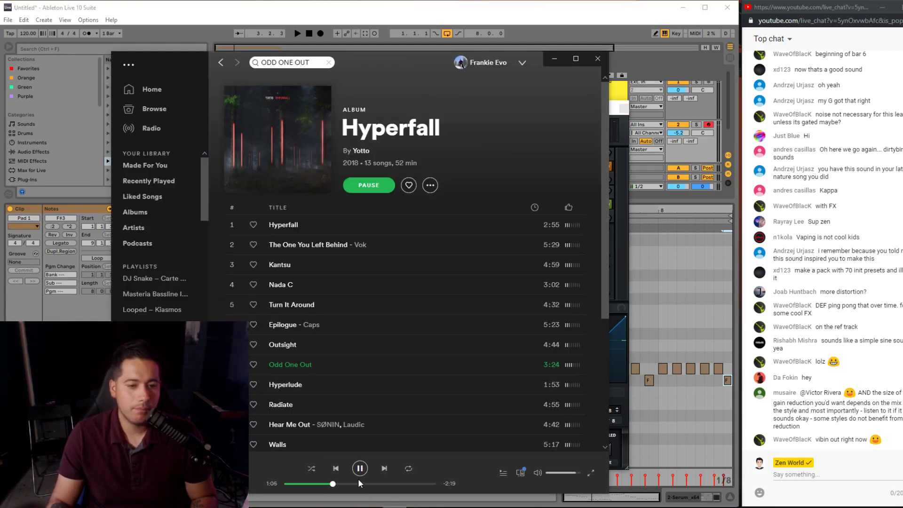
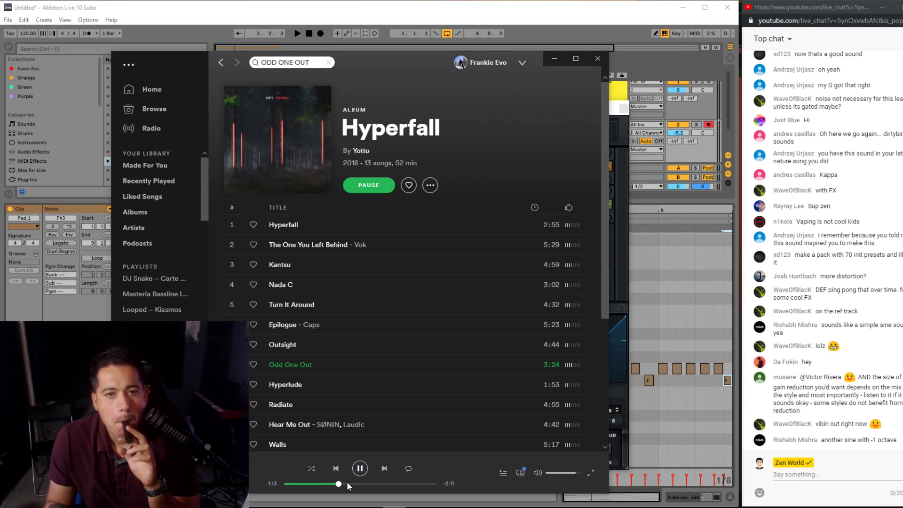
# - Listen to a further section of Odd One Out, pause it, and switch back to Serum in Ableton Live
pyautogui.click(392, 483)
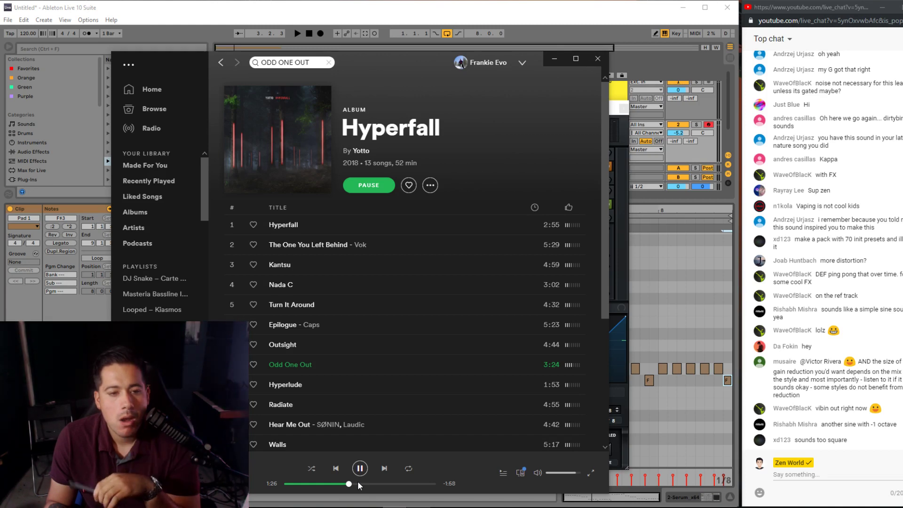
pyautogui.click(360, 468)
pyautogui.click(617, 436)
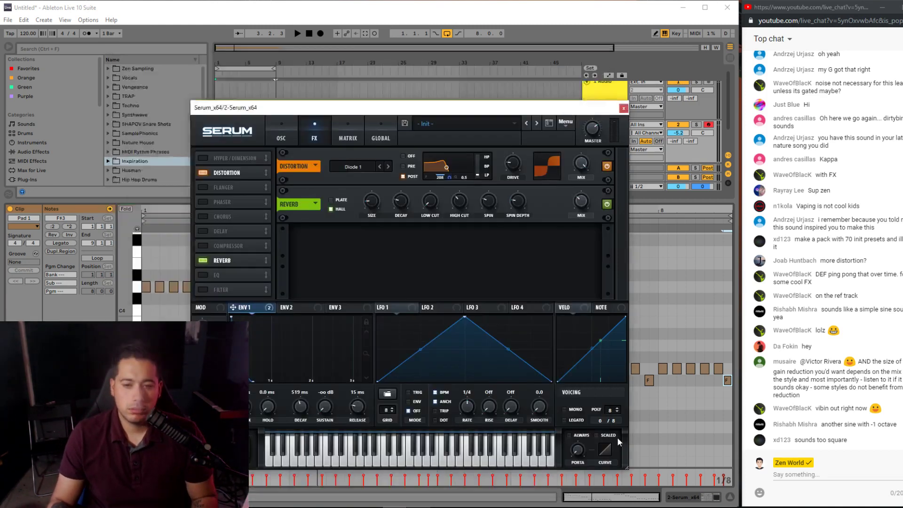
# - Compare the loop with Distortion bypassed and enabled, and change the distortion to Tube mode with 82% drive
pyautogui.press('space')
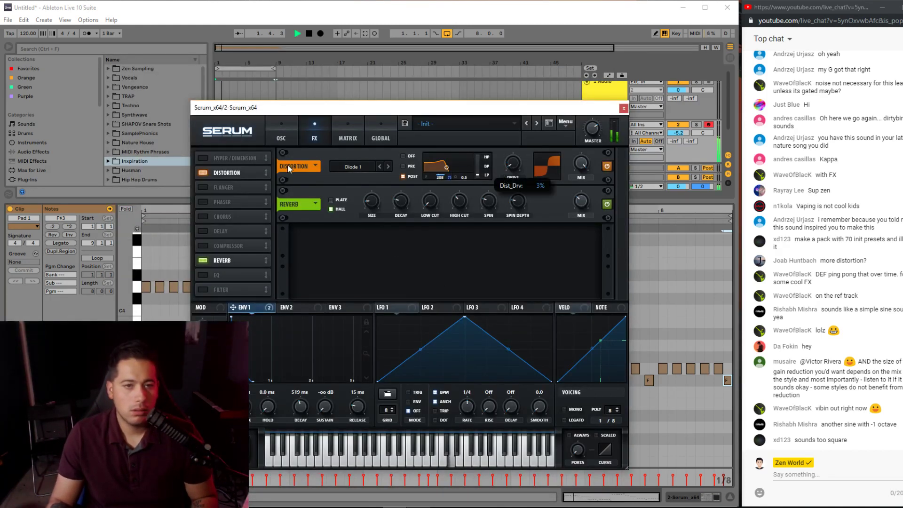
pyautogui.click(203, 173)
pyautogui.click(281, 138)
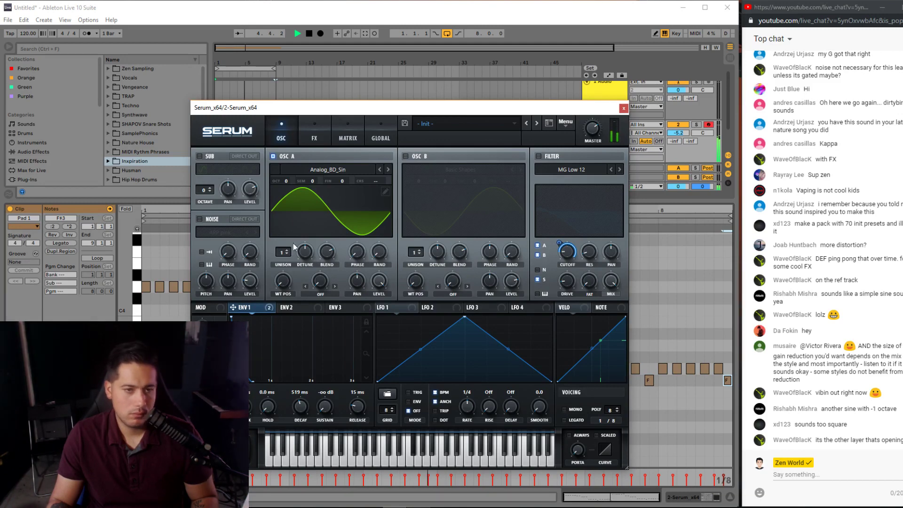
pyautogui.click(306, 129)
pyautogui.click(205, 174)
pyautogui.click(333, 166)
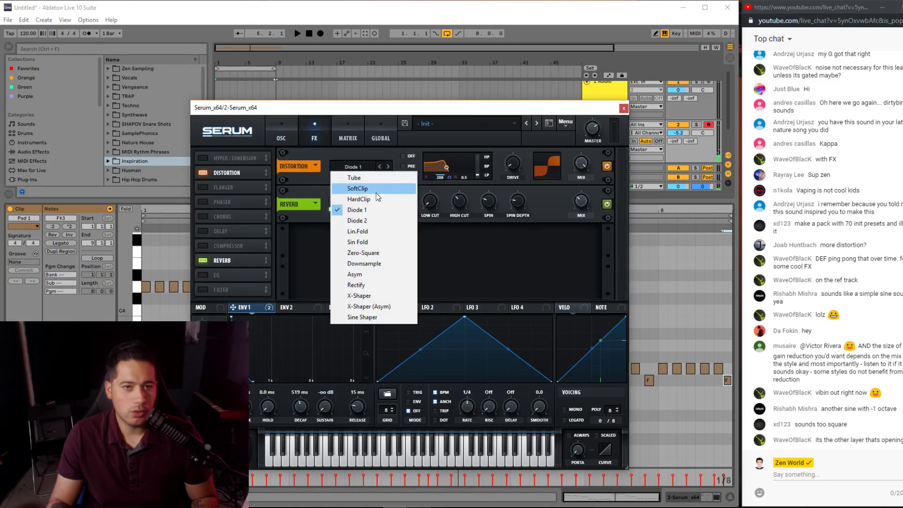
pyautogui.click(367, 177)
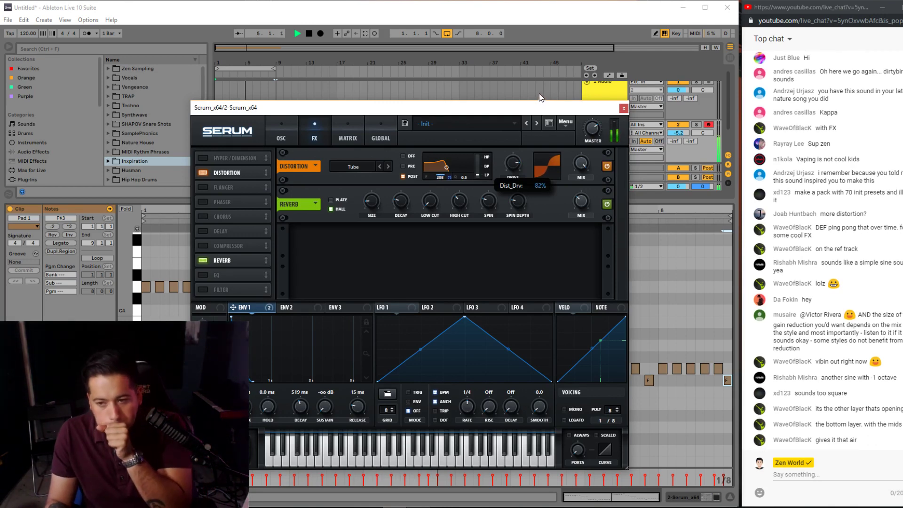
# - Enable the EQ effect and set its low band type to LPF
pyautogui.click(284, 129)
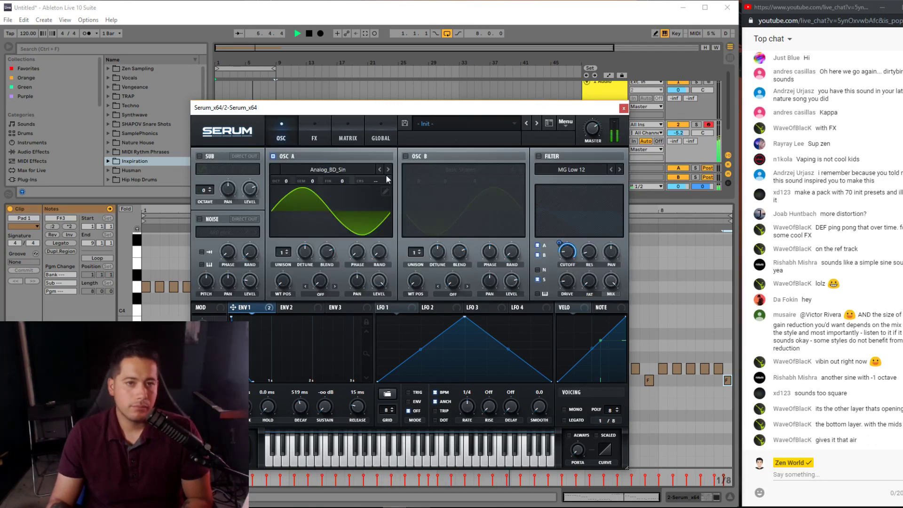
pyautogui.click(306, 123)
pyautogui.click(227, 272)
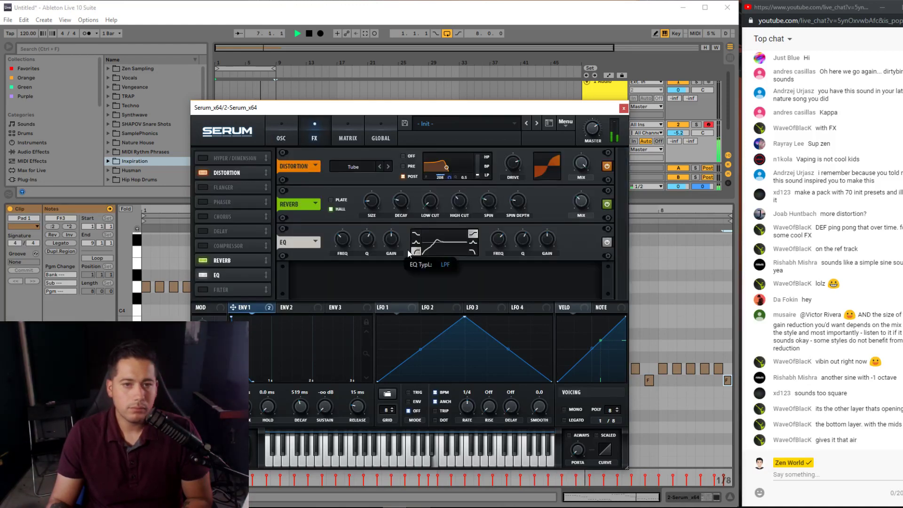
# - Enable Osc B with Basic Shapes at octave -1 and lower its level to 67%
pyautogui.click(281, 133)
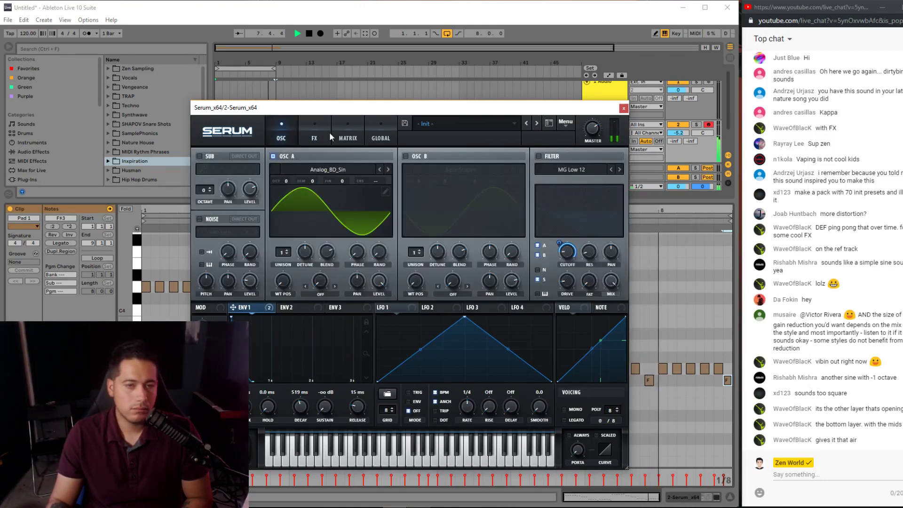
pyautogui.moveTo(417, 182); pyautogui.dragTo(412, 193)
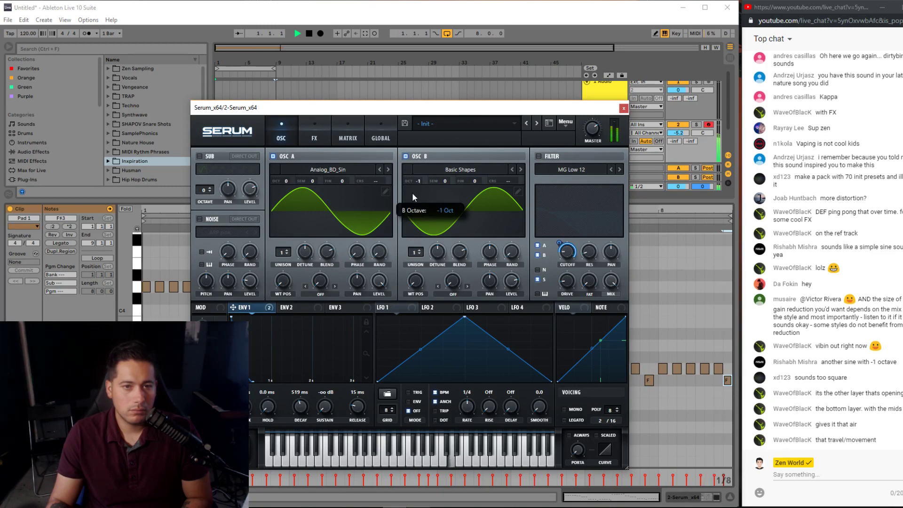
pyautogui.moveTo(515, 281)
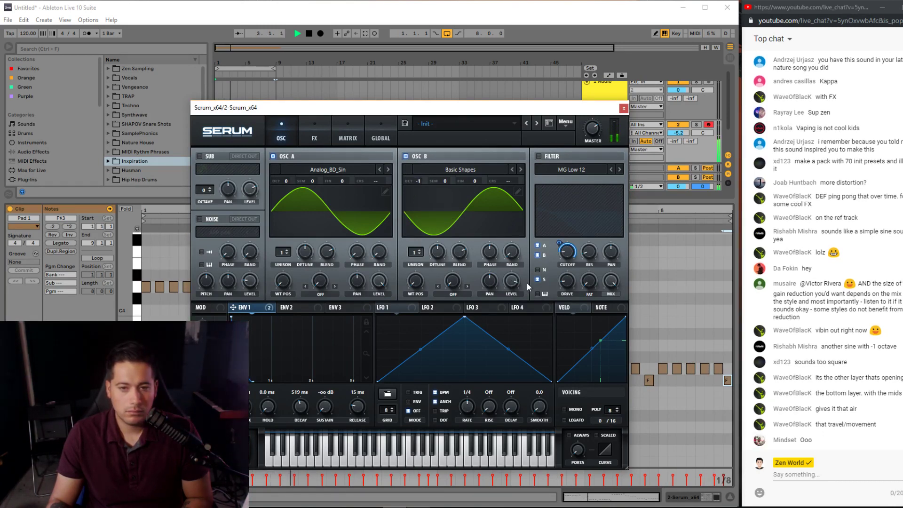
pyautogui.moveTo(507, 280); pyautogui.dragTo(502, 289)
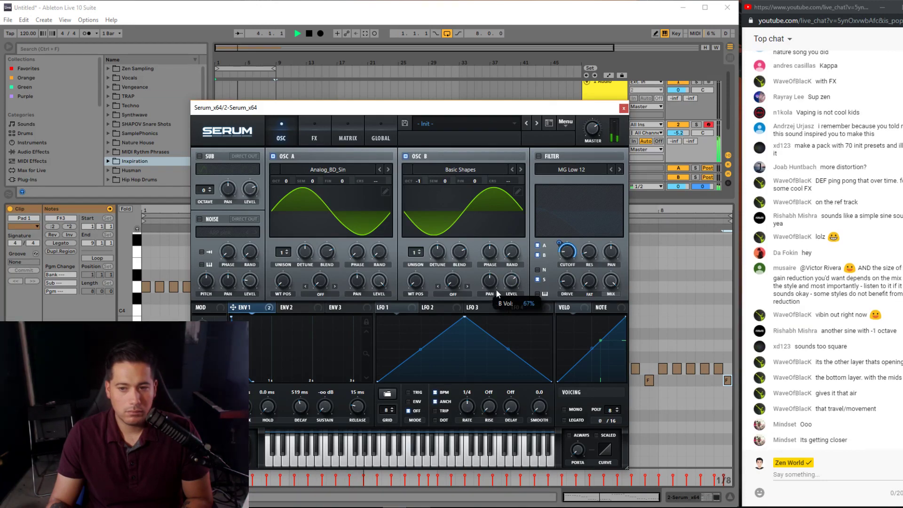
# - Set the EQ's low band frequency to 418 Hz and disable Osc B
pyautogui.click(306, 136)
pyautogui.moveTo(348, 236)
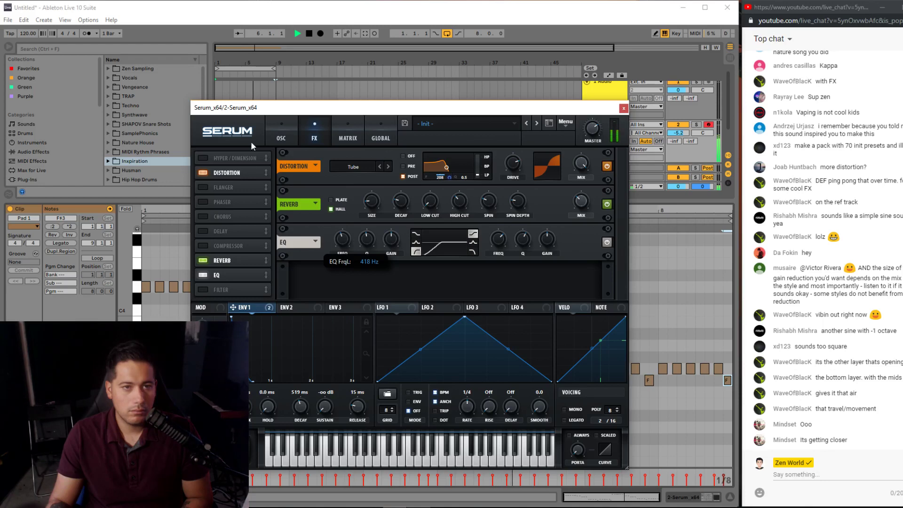
pyautogui.click(280, 137)
pyautogui.click(405, 156)
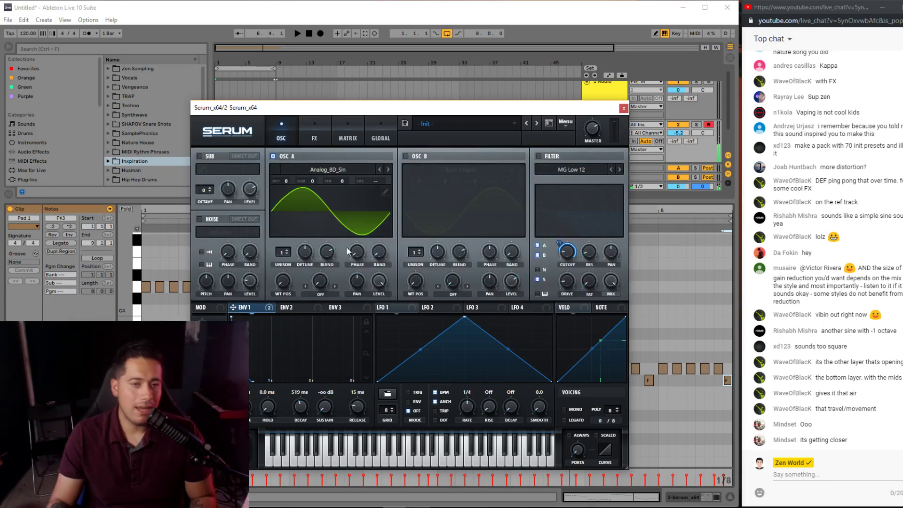
# - Lower the distortion drive to about 79% and set Env 1's modulation of the distortion filter frequency to 34
pyautogui.click(199, 219)
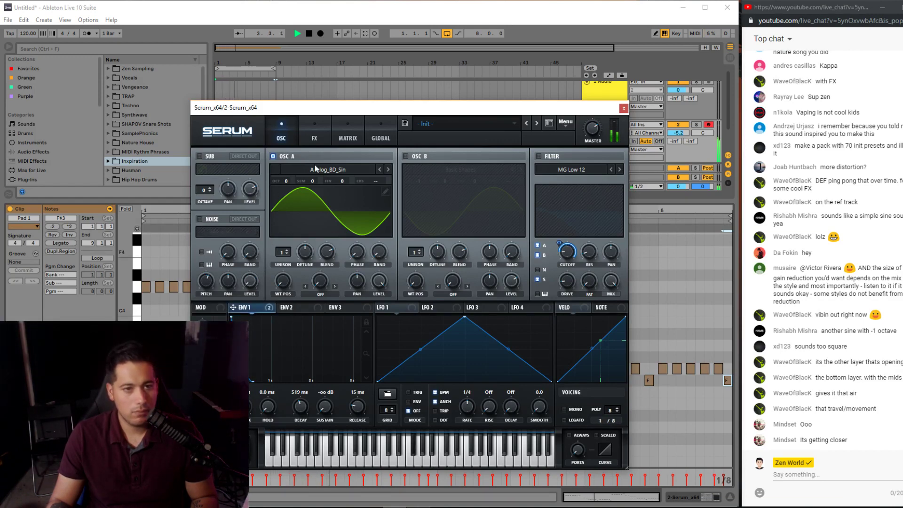
pyautogui.click(301, 136)
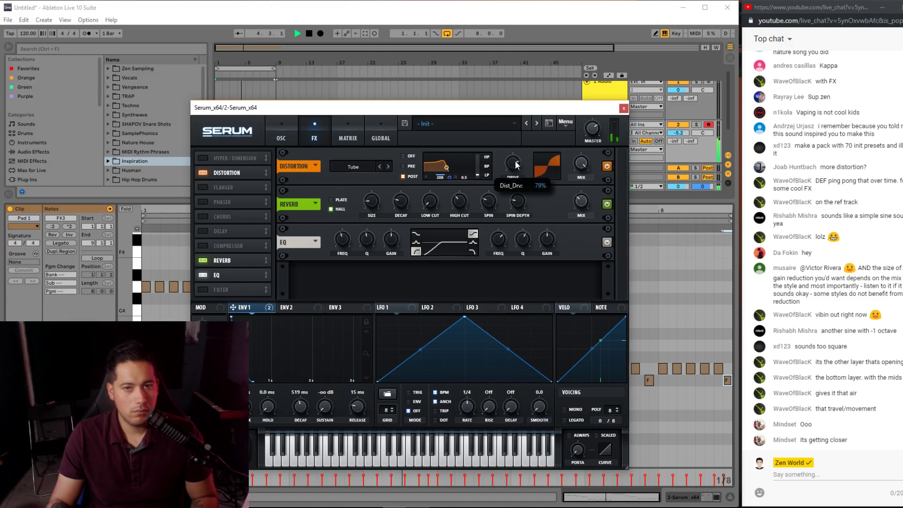
pyautogui.moveTo(517, 164); pyautogui.dragTo(515, 165)
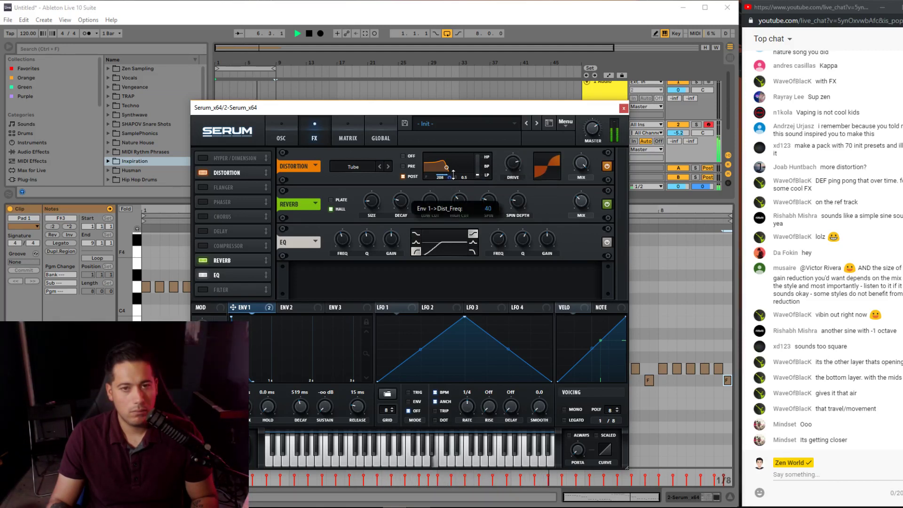
pyautogui.moveTo(451, 176); pyautogui.dragTo(455, 174)
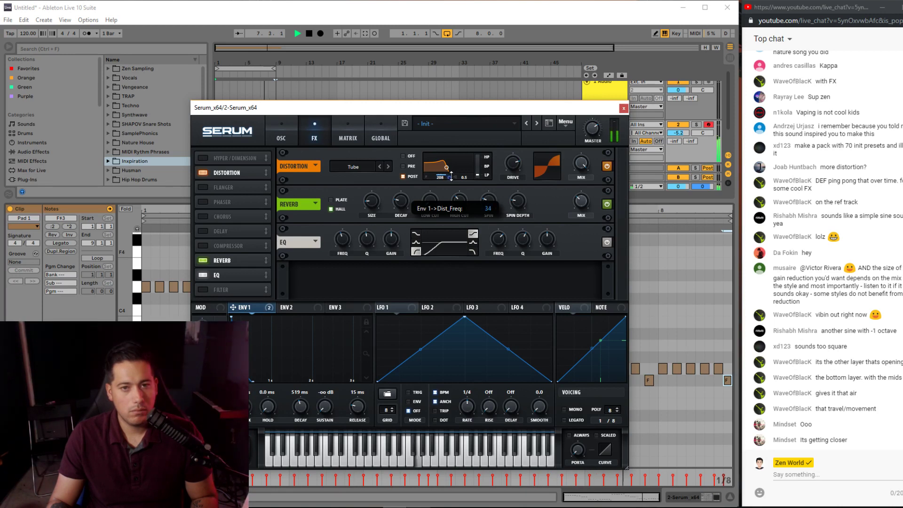
# - Add a Compressor with 10.0 dB gain after the EQ and enable Mono and Legato voicing
pyautogui.click(203, 245)
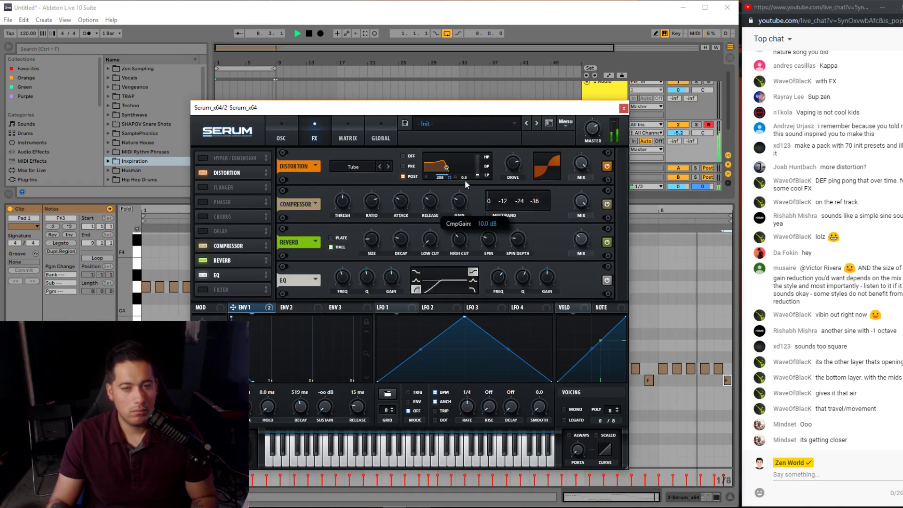
pyautogui.moveTo(263, 238); pyautogui.dragTo(237, 281)
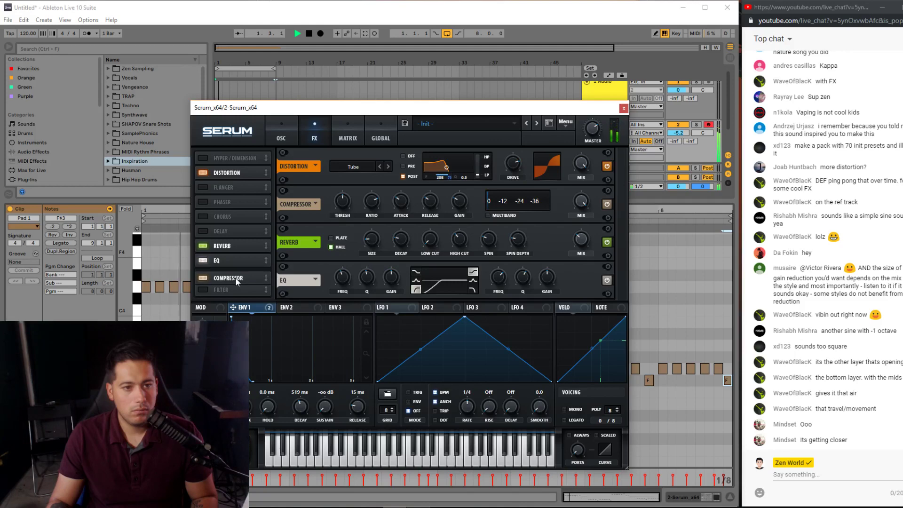
pyautogui.click(565, 409)
pyautogui.click(564, 420)
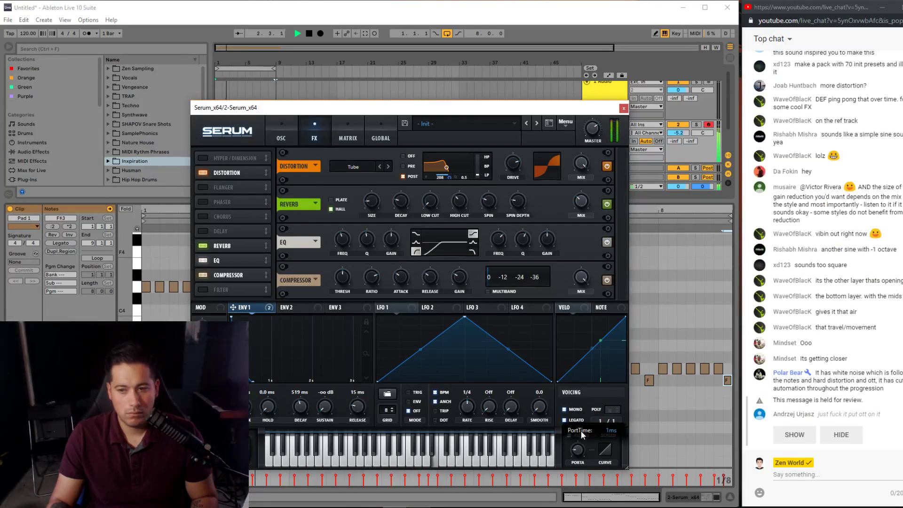
# - Enable the noise oscillator and load the BrightWhite noise sample
pyautogui.click(281, 136)
pyautogui.click(220, 233)
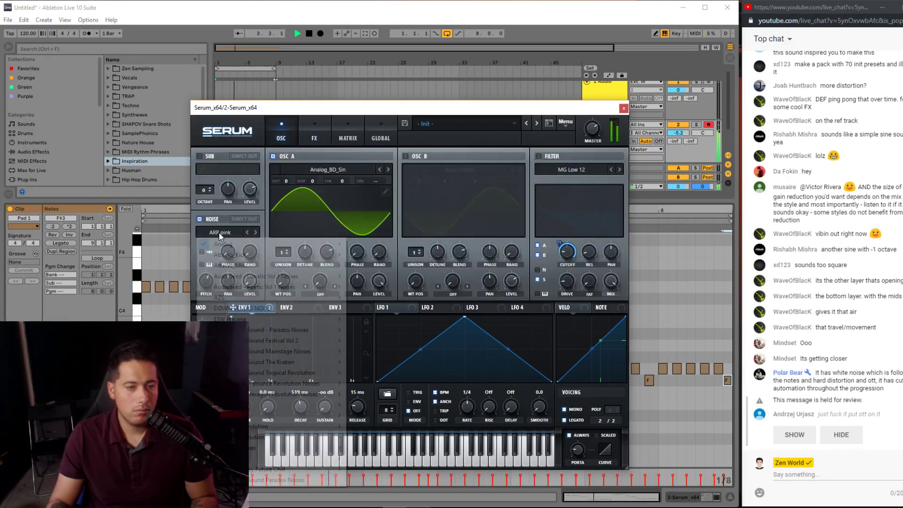
pyautogui.moveTo(227, 245)
pyautogui.click(372, 231)
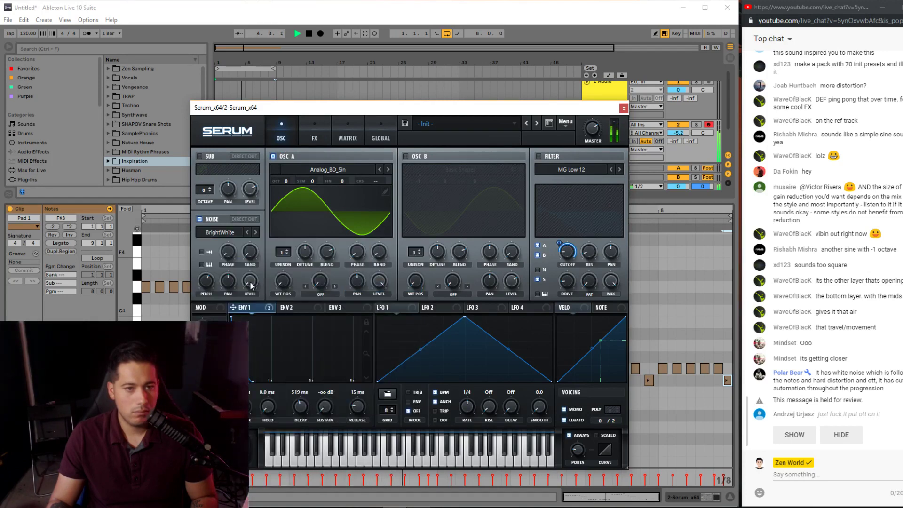
# - Set Osc A to two unison voices and lower its detune
pyautogui.click(285, 249)
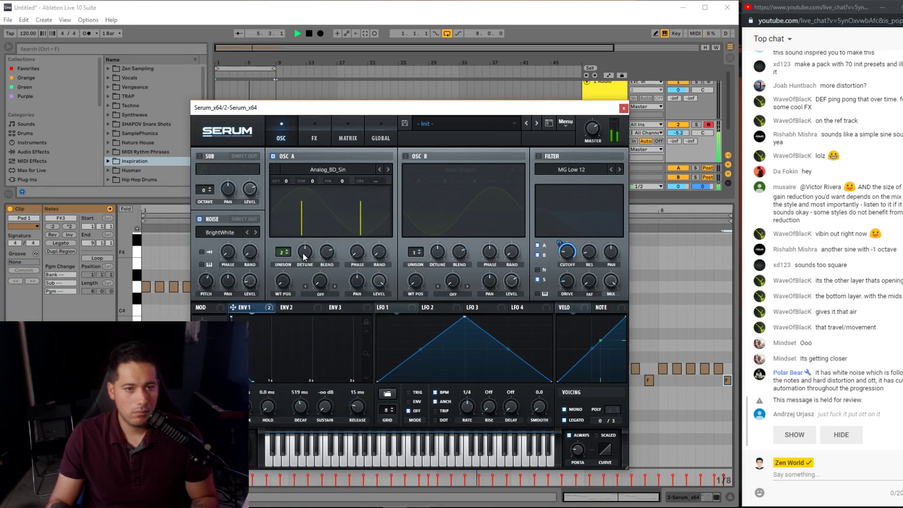
pyautogui.click(379, 135)
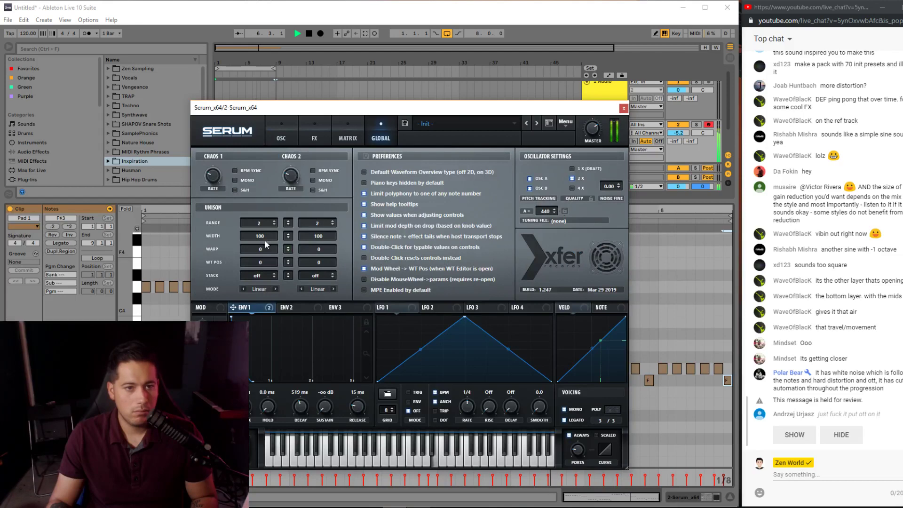
pyautogui.click(289, 133)
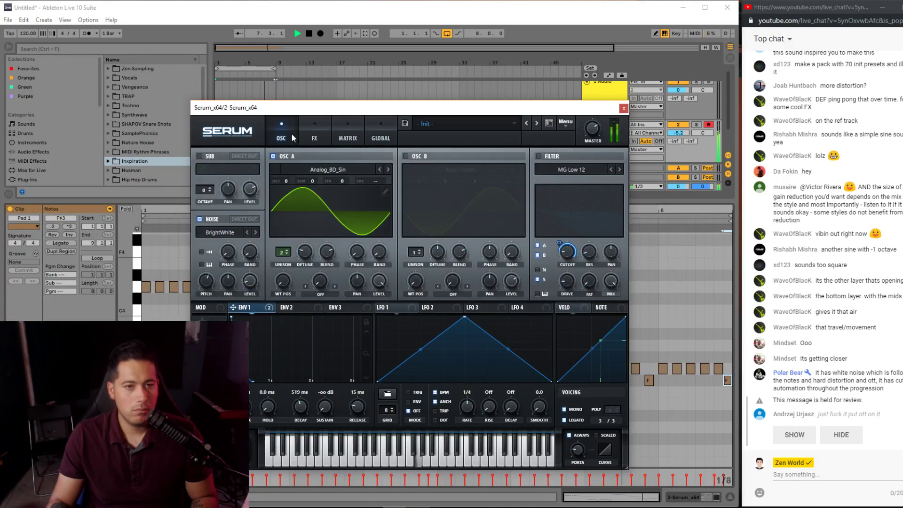
pyautogui.moveTo(306, 256); pyautogui.dragTo(302, 262)
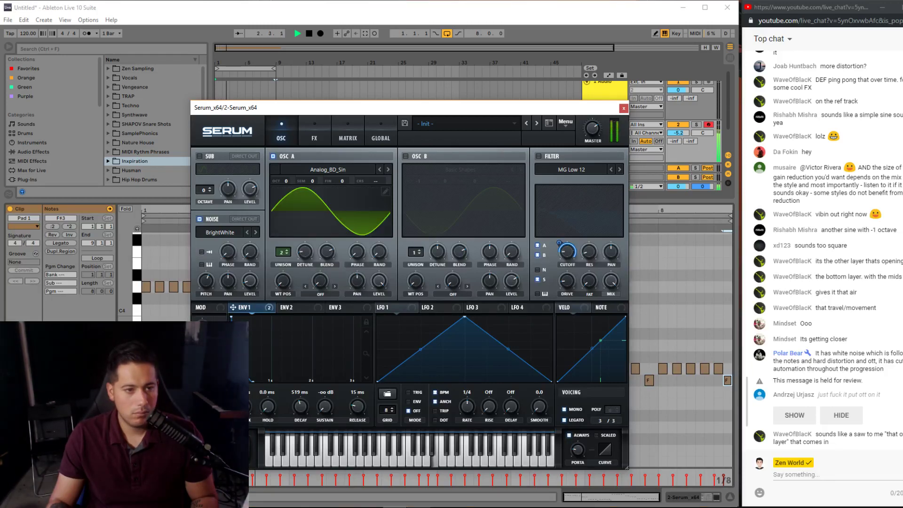
# - Return Osc A to one unison voice and set Env 1's release to 60 ms
pyautogui.click(314, 137)
pyautogui.click(282, 137)
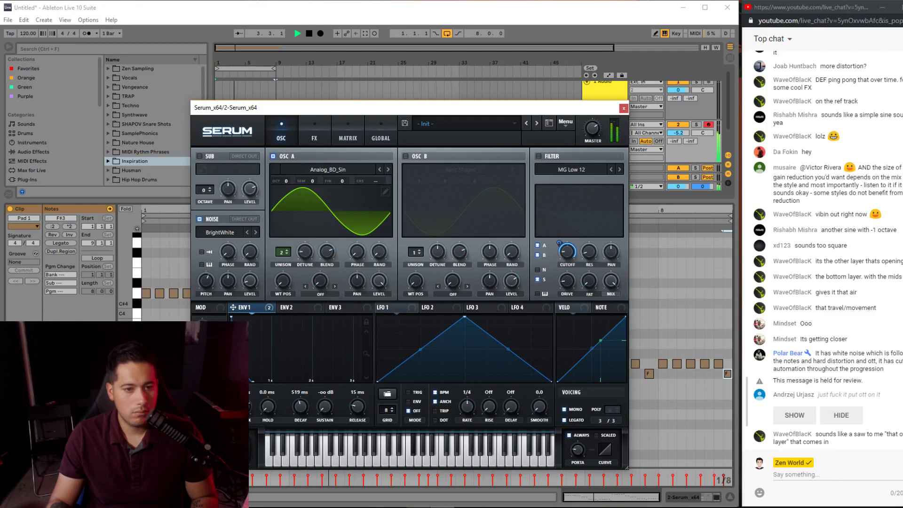
pyautogui.moveTo(356, 407); pyautogui.dragTo(356, 403)
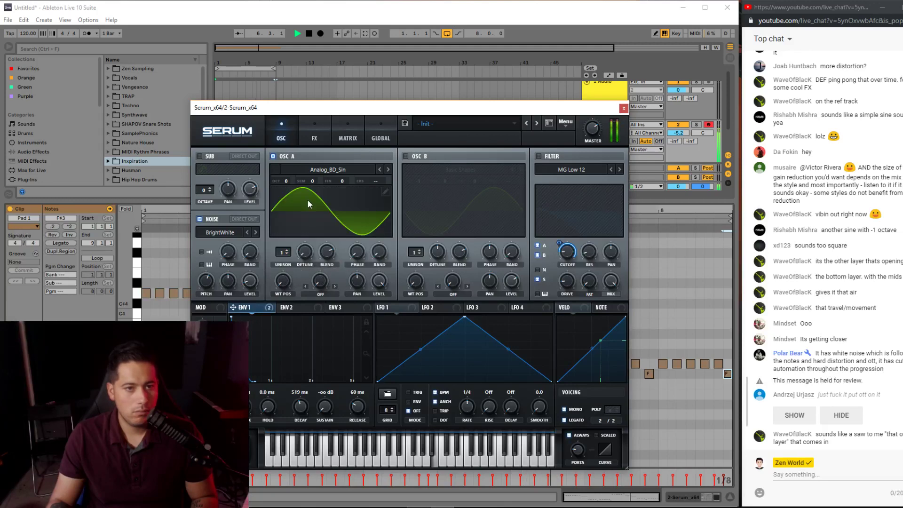
# - Reduce Env 1's modulation of the distortion filter frequency to 30 and raise the noise level to 80%
pyautogui.click(310, 127)
pyautogui.moveTo(449, 181)
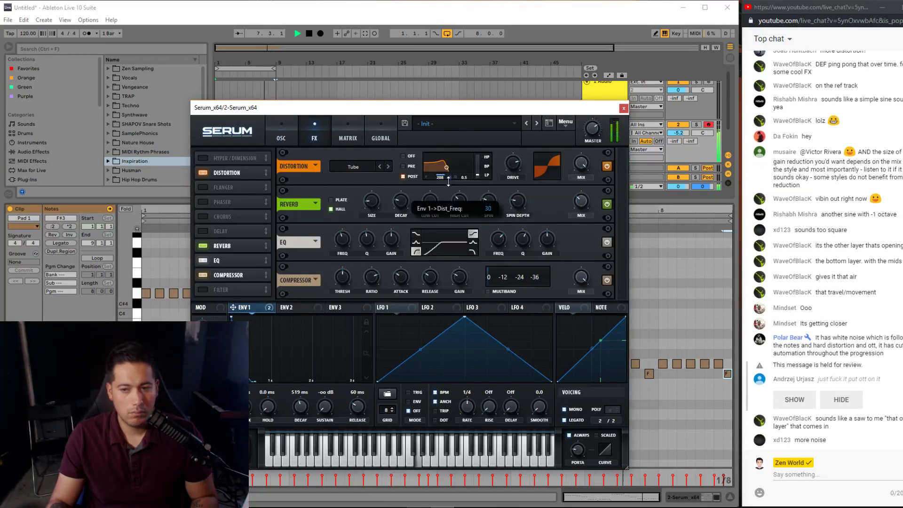
pyautogui.click(289, 131)
pyautogui.moveTo(254, 281)
pyautogui.moveTo(254, 281); pyautogui.dragTo(281, 236)
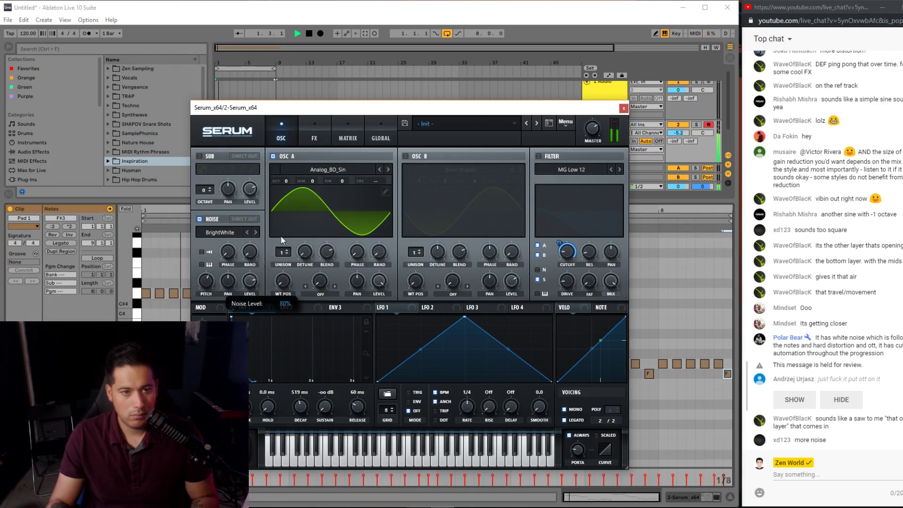
# - Route the noise oscillator to Direct Out with its pitch at 57%, and change its sample to J106 Chorus
pyautogui.moveTo(206, 281)
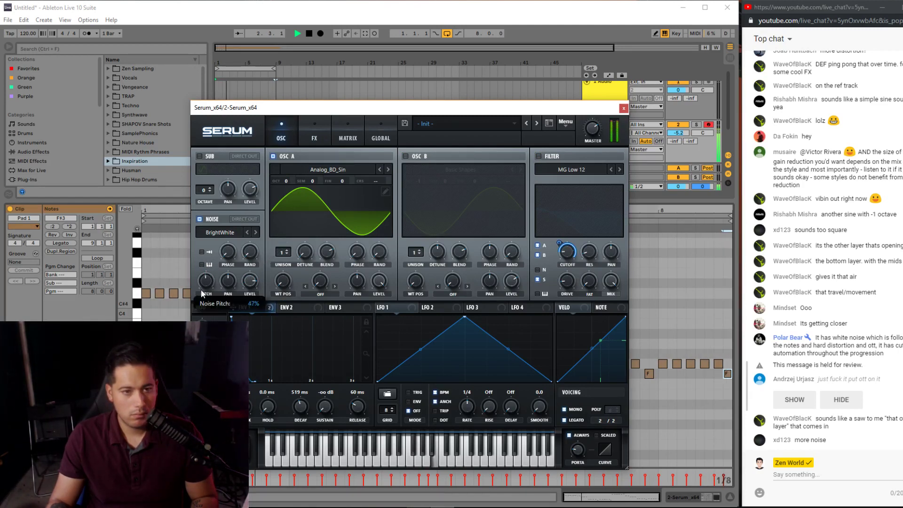
pyautogui.click(245, 219)
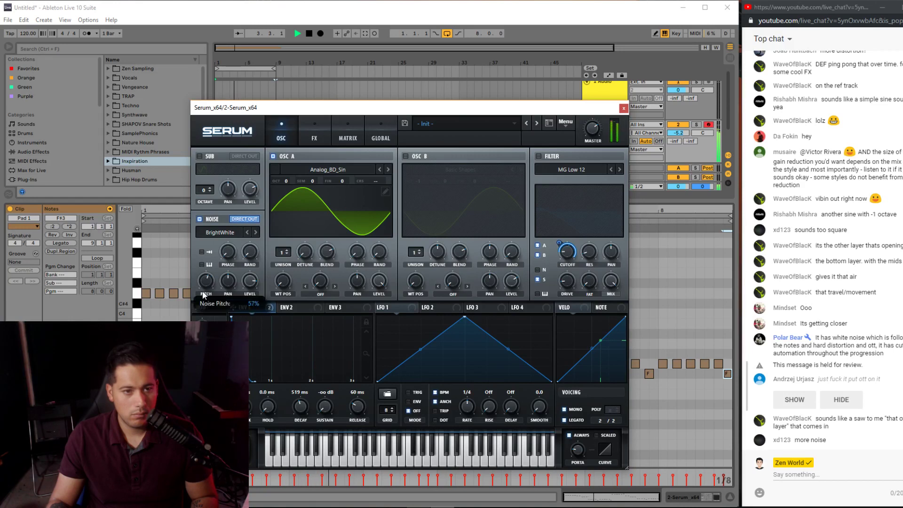
pyautogui.moveTo(253, 284)
pyautogui.click(253, 233)
pyautogui.click(255, 233)
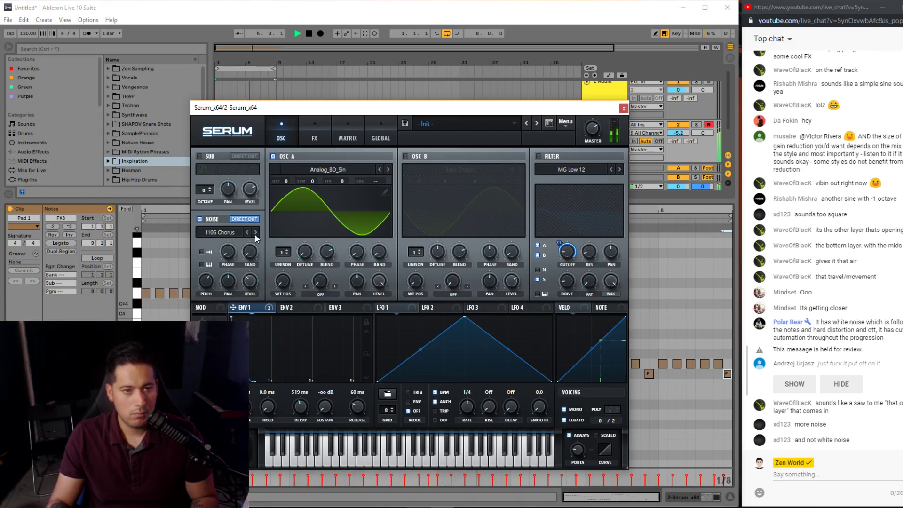
pyautogui.moveTo(195, 293)
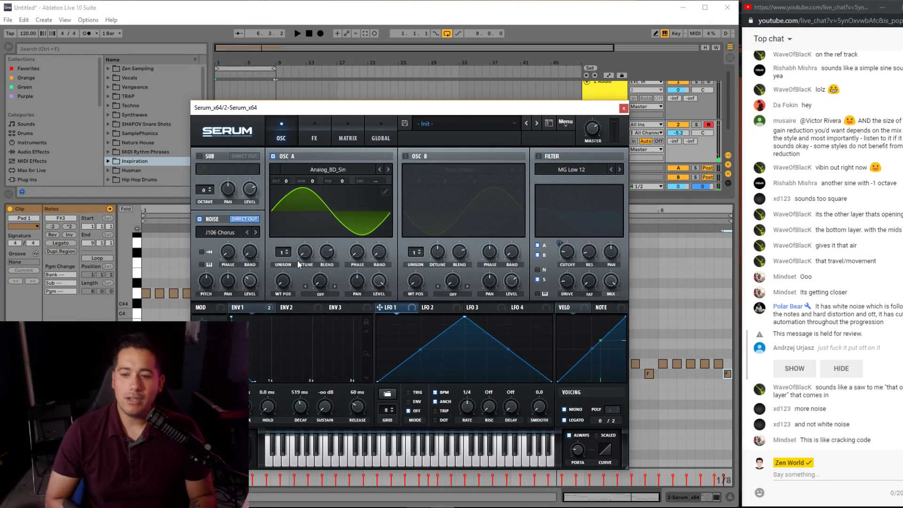
# - Take the noise oscillator off Direct Out and set its level to 74% while the clip plays
pyautogui.press('space')
pyautogui.moveTo(254, 297)
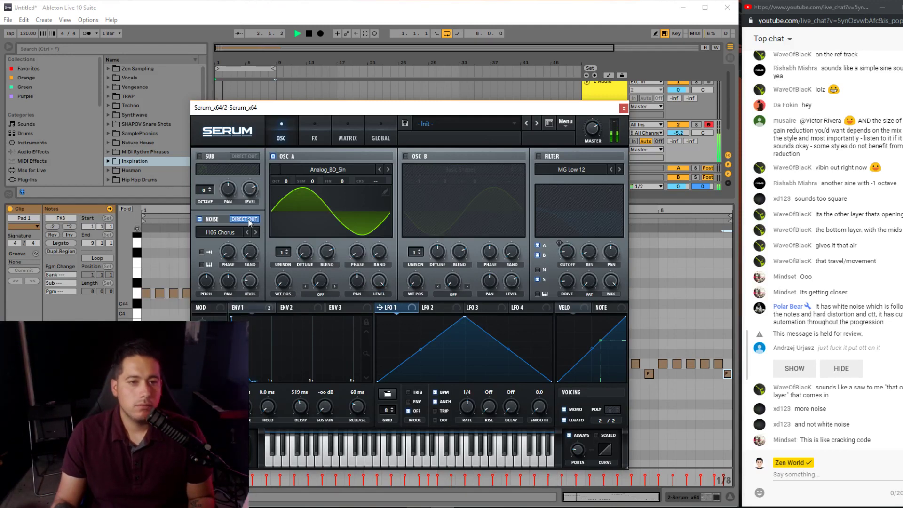
pyautogui.moveTo(256, 281); pyautogui.dragTo(274, 232)
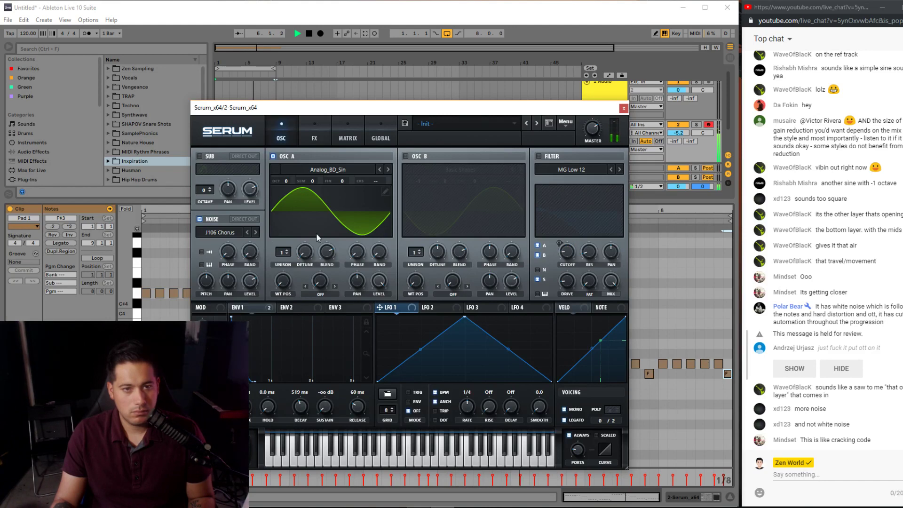
pyautogui.click(316, 137)
pyautogui.moveTo(461, 281)
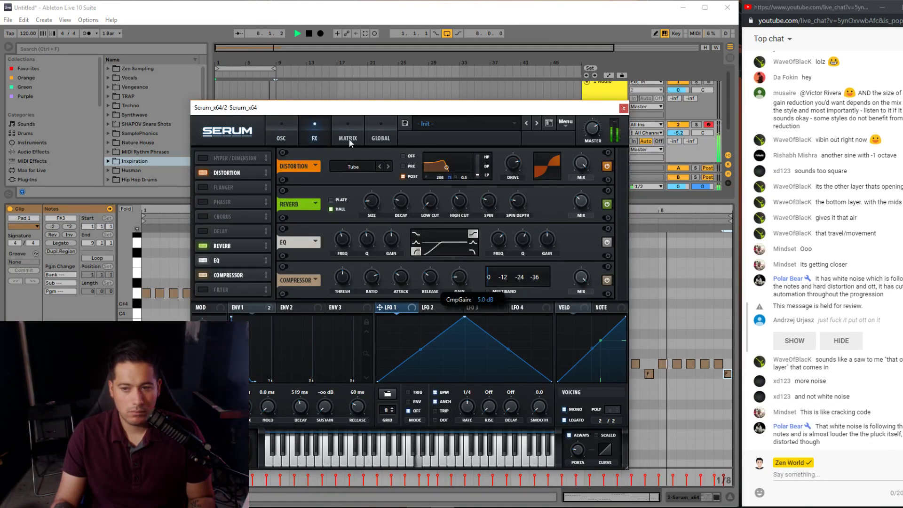
pyautogui.click(281, 134)
pyautogui.moveTo(250, 282)
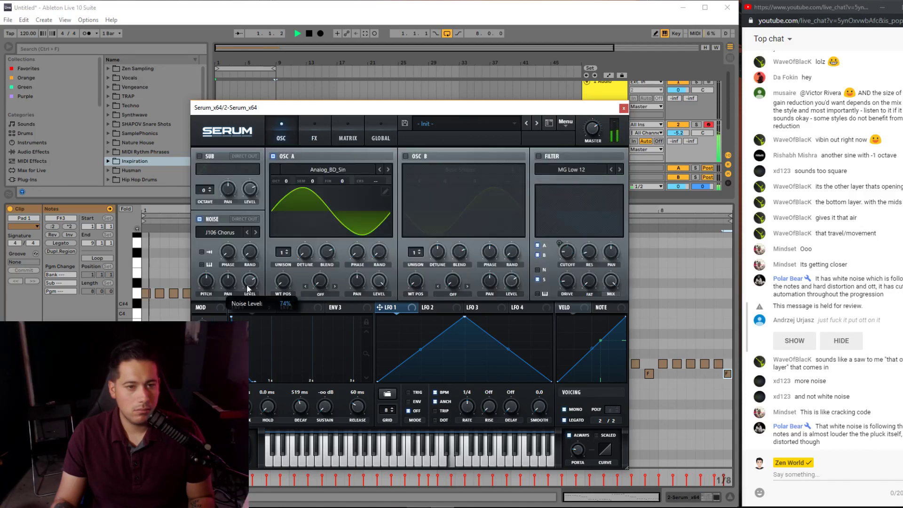
# - Adjust the noise oscillator's pitch by ear and stop playback
pyautogui.moveTo(214, 276)
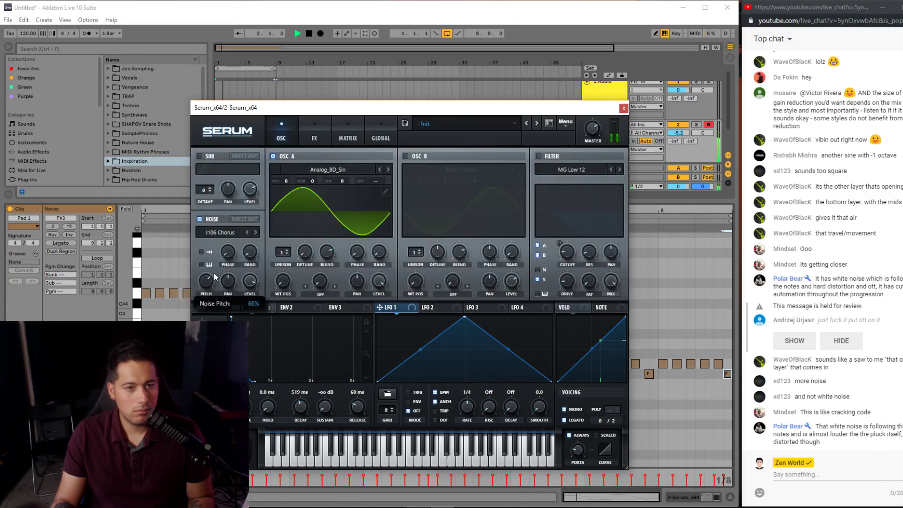
pyautogui.moveTo(215, 273); pyautogui.dragTo(202, 296)
pyautogui.press('space')
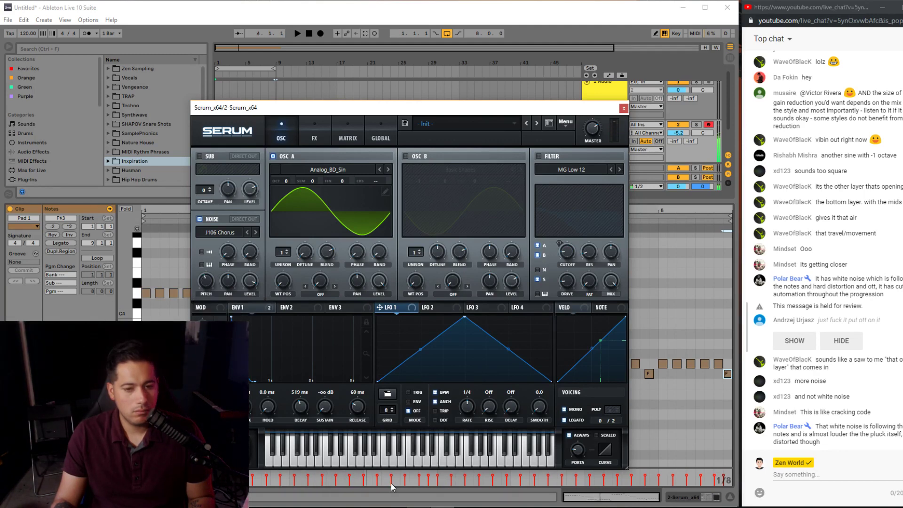
# - Switch to Spotify and listen to Odd One Out from about 0:44 as a reference, then return to Serum
pyautogui.hotkey('alt', 'Tab')
pyautogui.click(327, 483)
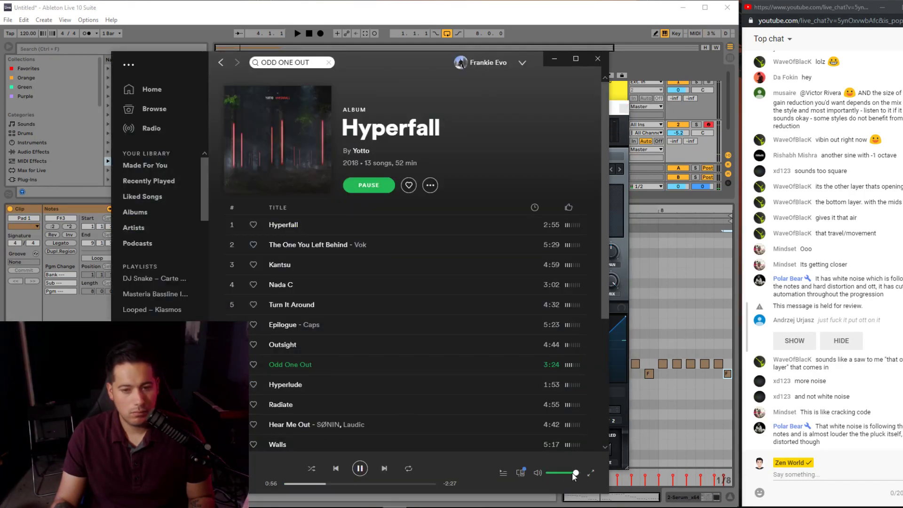
pyautogui.click(314, 484)
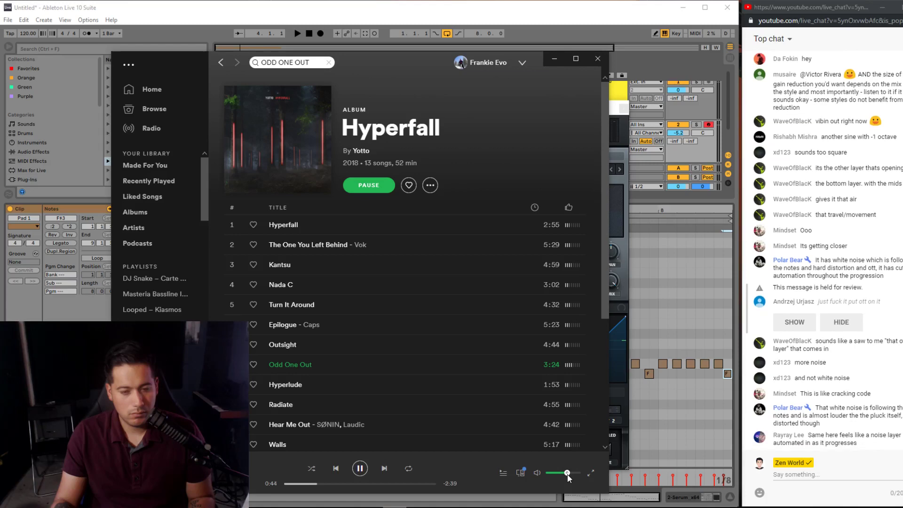
pyautogui.moveTo(569, 473); pyautogui.dragTo(574, 473)
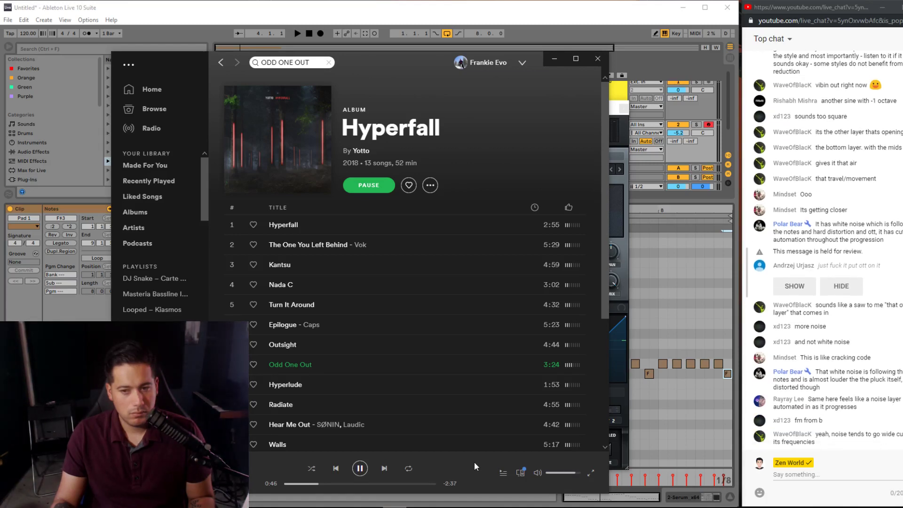
pyautogui.click(625, 409)
# - Set the noise level to 69% and raise Env 1's modulation of the distortion filter frequency to 36
pyautogui.press('space')
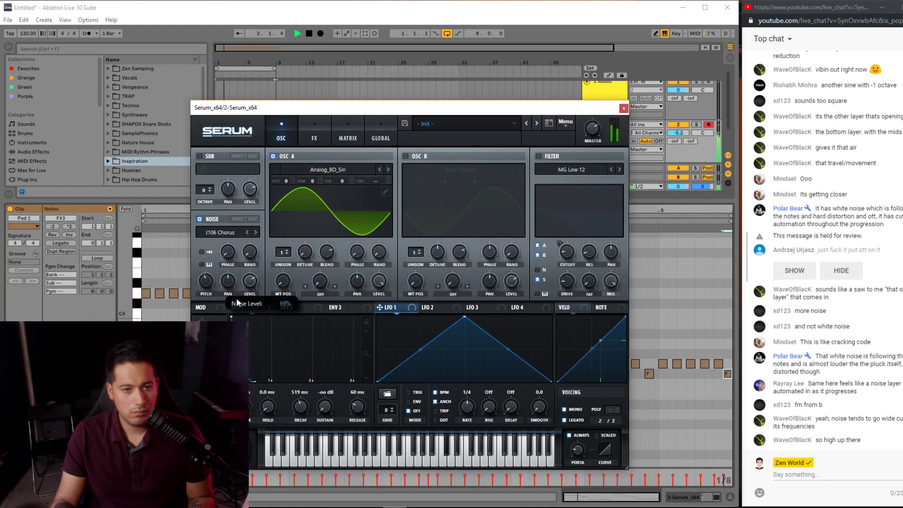
pyautogui.click(314, 137)
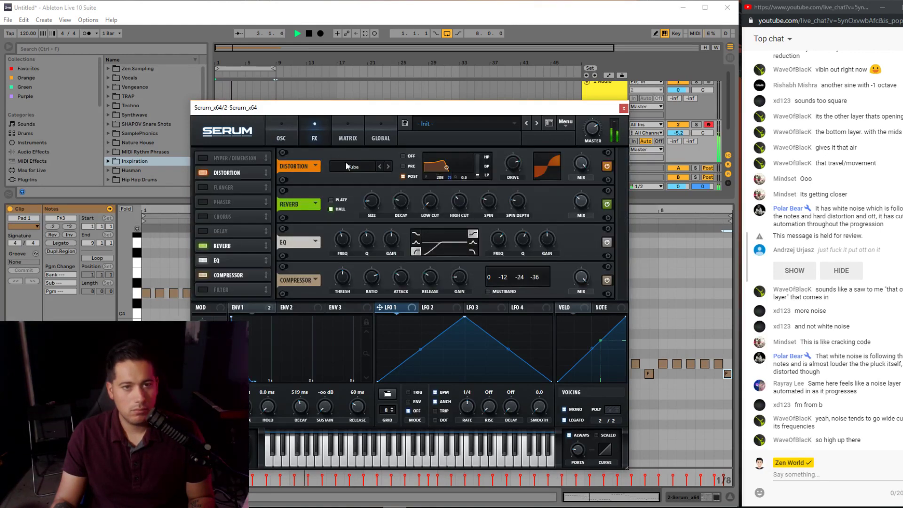
pyautogui.moveTo(233, 307); pyautogui.dragTo(447, 175)
pyautogui.moveTo(448, 176)
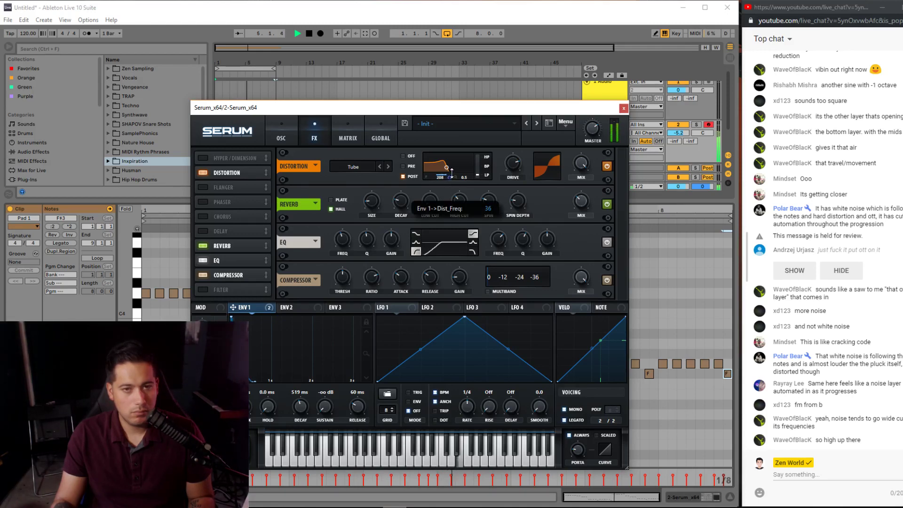
pyautogui.click(286, 136)
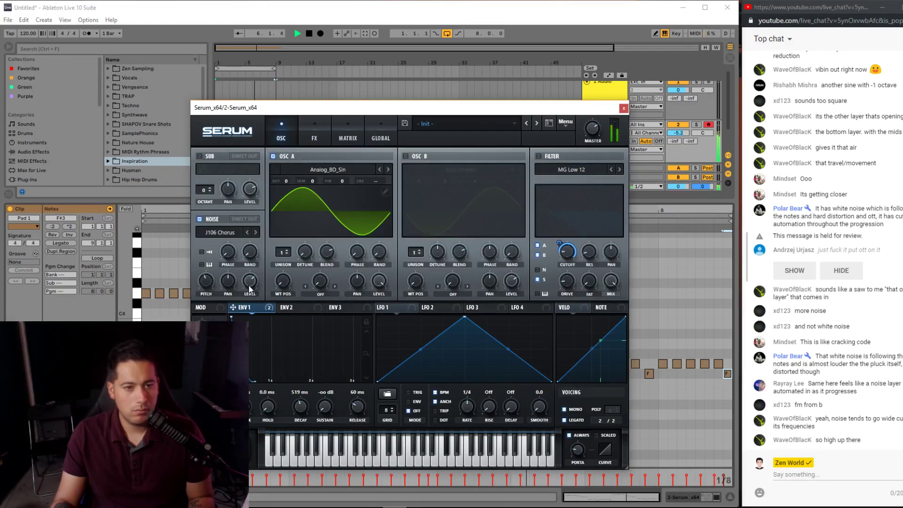
pyautogui.moveTo(228, 295); pyautogui.dragTo(222, 297)
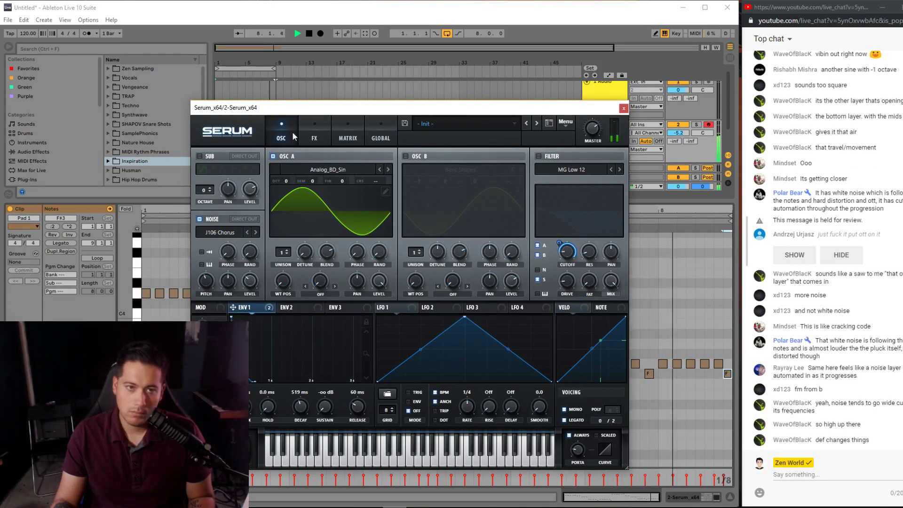
# - Enable Osc B with the Basic Shapes wavetable, set its wavetable position to the triangle wave, and audition it at octave 0
pyautogui.click(417, 157)
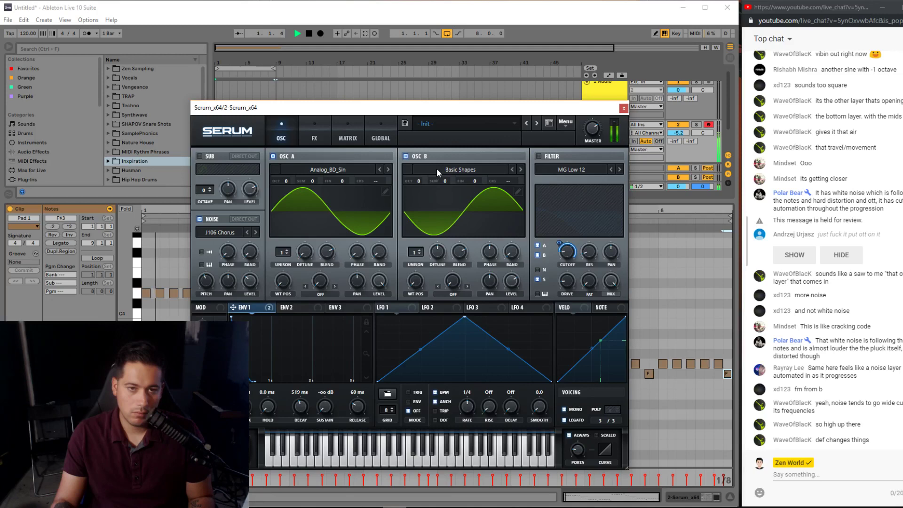
pyautogui.click(428, 170)
pyautogui.moveTo(434, 182)
pyautogui.click(597, 226)
pyautogui.moveTo(415, 280); pyautogui.dragTo(419, 261)
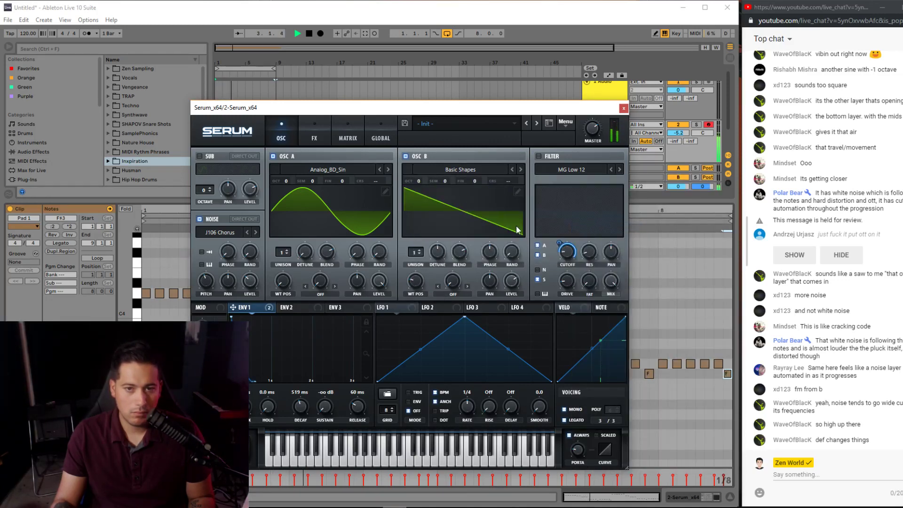
pyautogui.moveTo(418, 284)
pyautogui.moveTo(420, 278); pyautogui.dragTo(422, 279)
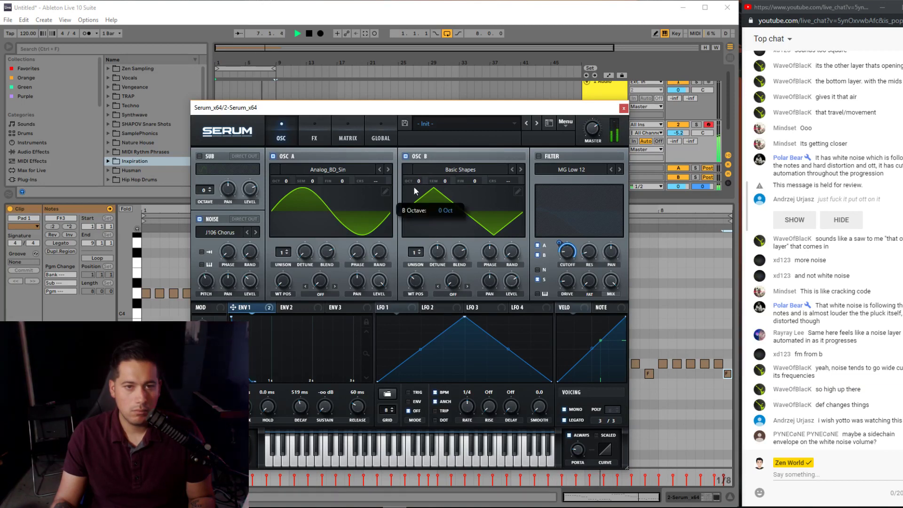
pyautogui.moveTo(284, 181)
pyautogui.mouseDown()
pyautogui.moveTo(278, 191)
pyautogui.moveTo(282, 179)
pyautogui.mouseUp()
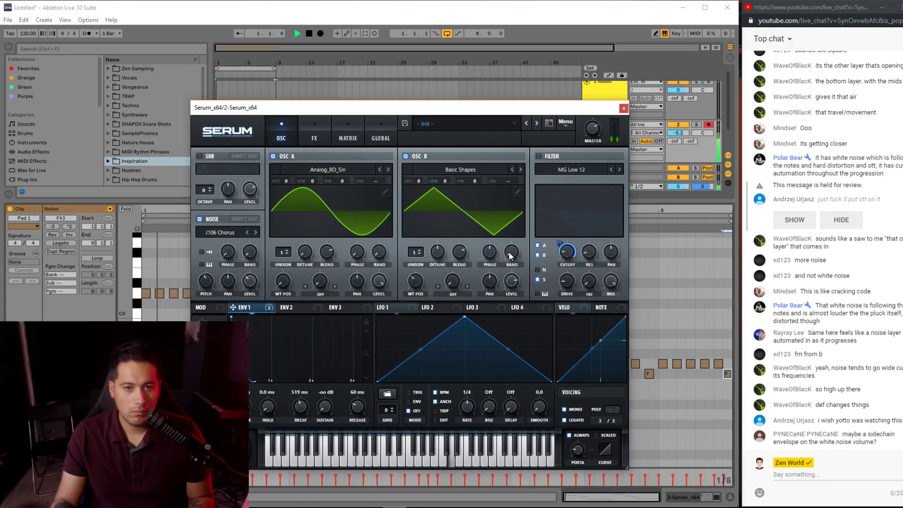
pyautogui.press('space')
pyautogui.press('space')
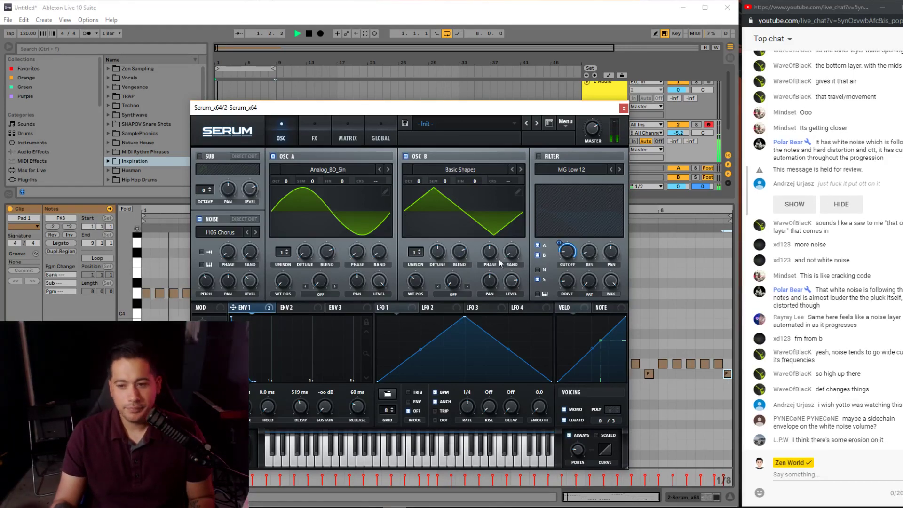
# - Change the distortion type to Asym and set its drive to 70%
pyautogui.click(316, 138)
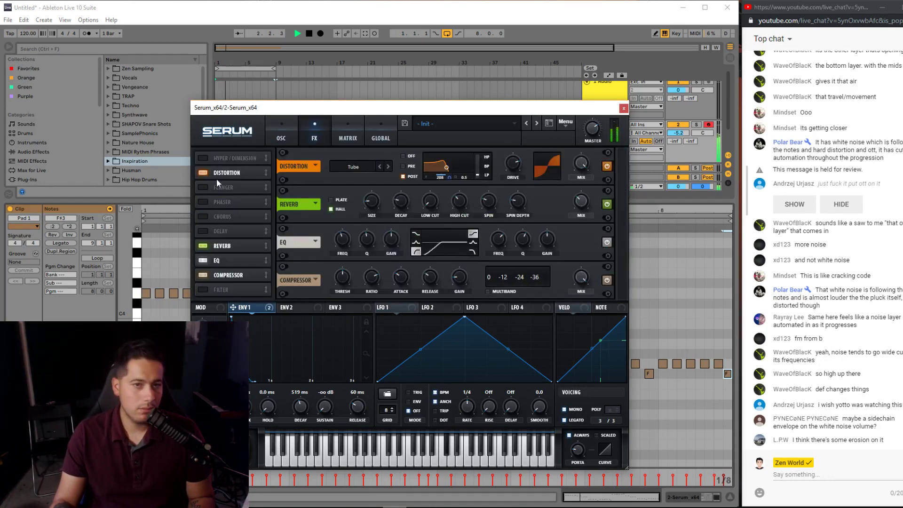
pyautogui.press('space')
pyautogui.click(372, 166)
pyautogui.click(355, 274)
pyautogui.press('space')
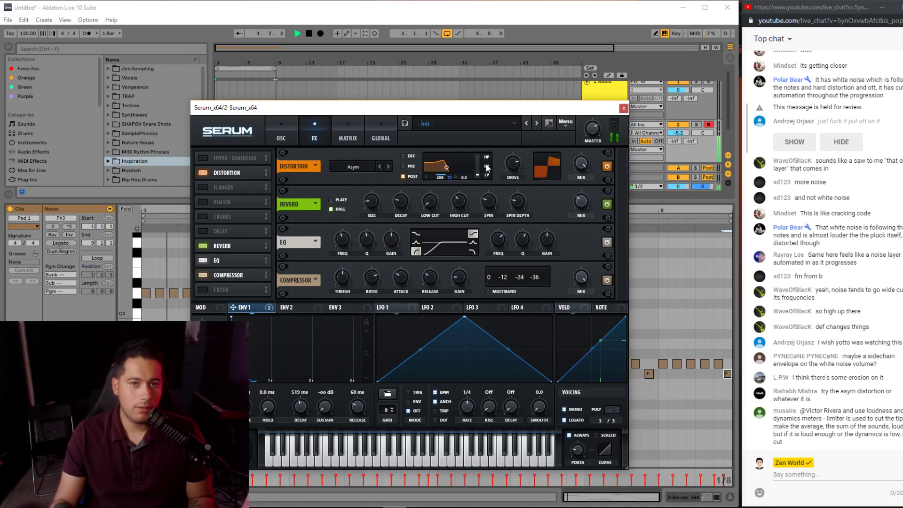
pyautogui.moveTo(512, 165)
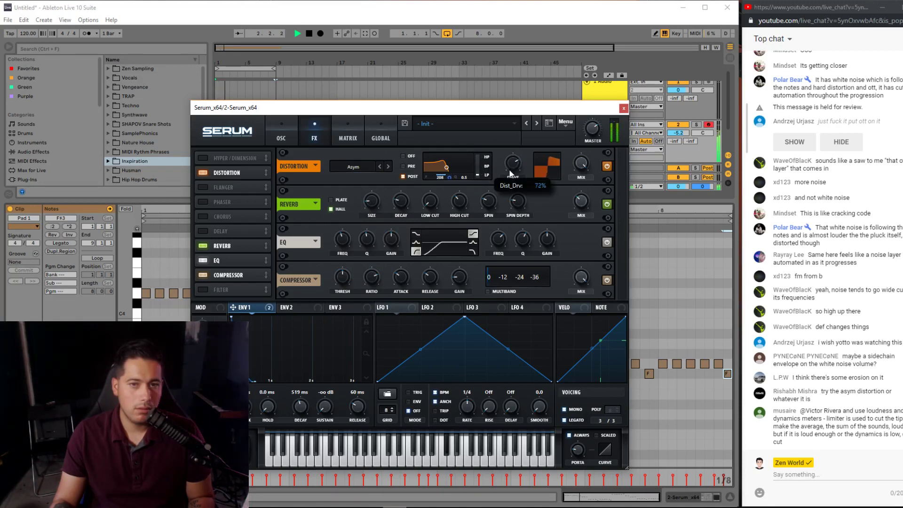
pyautogui.moveTo(508, 185); pyautogui.dragTo(511, 176)
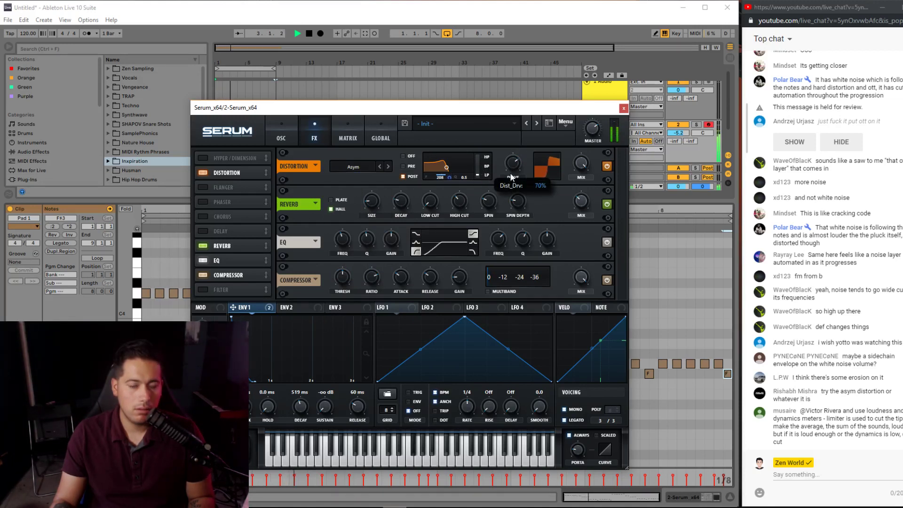
# - Compare the distortion with its filter off and on Post, keep Post, and lower Env 1's modulation of the filter frequency to 32
pyautogui.click(403, 156)
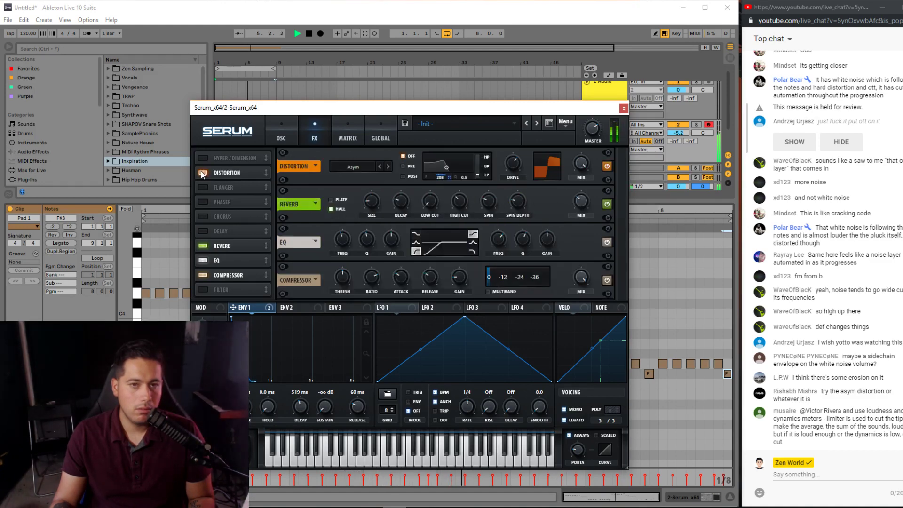
pyautogui.click(406, 175)
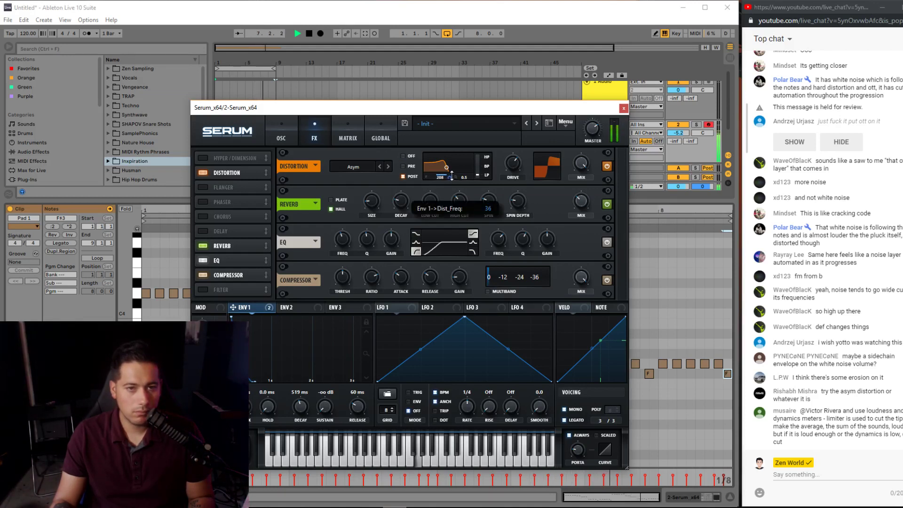
pyautogui.moveTo(453, 175)
pyautogui.mouseDown()
pyautogui.moveTo(459, 168)
pyautogui.moveTo(451, 183)
pyautogui.mouseUp()
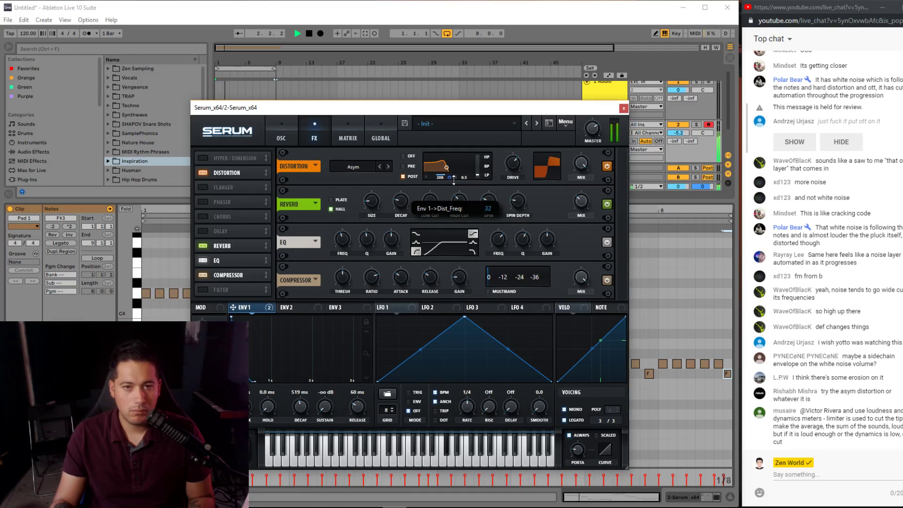
pyautogui.click(281, 137)
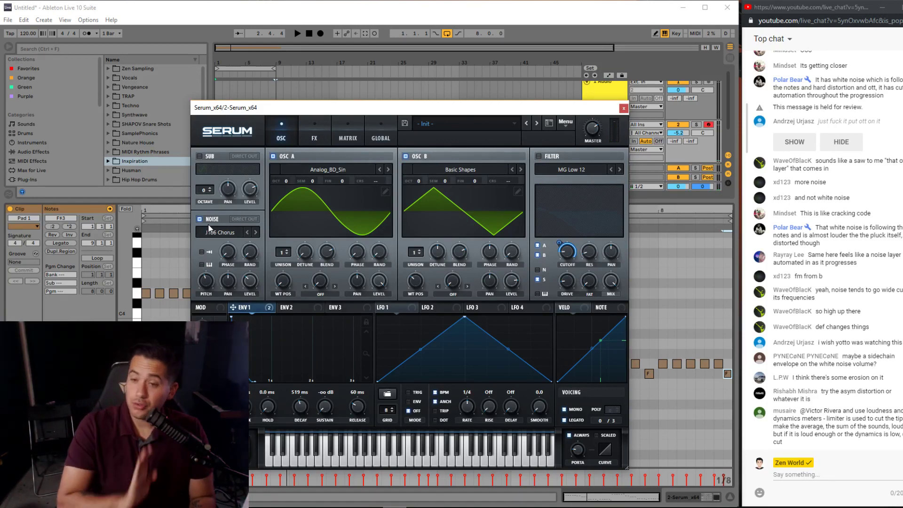
# - Search the audio effects for Erosion and add it after Serum in the track's device chain
pyautogui.moveTo(586, 109); pyautogui.dragTo(632, 166)
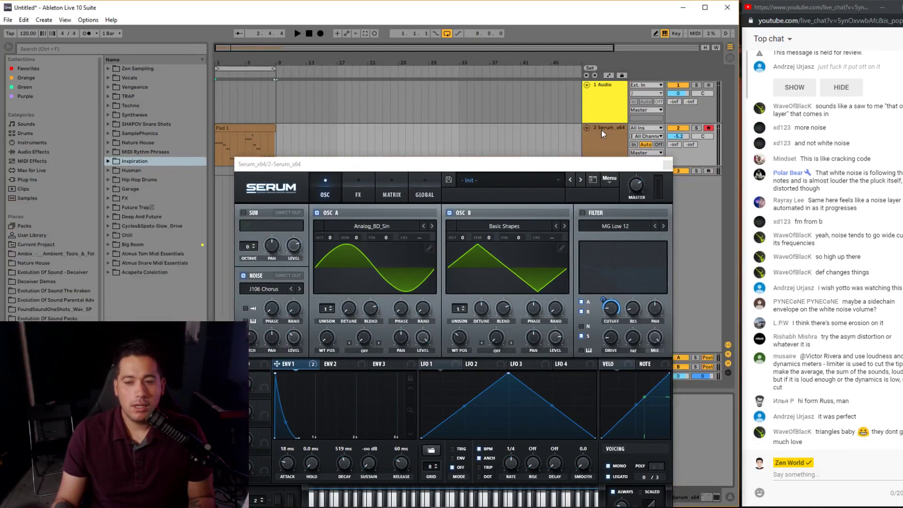
pyautogui.click(34, 152)
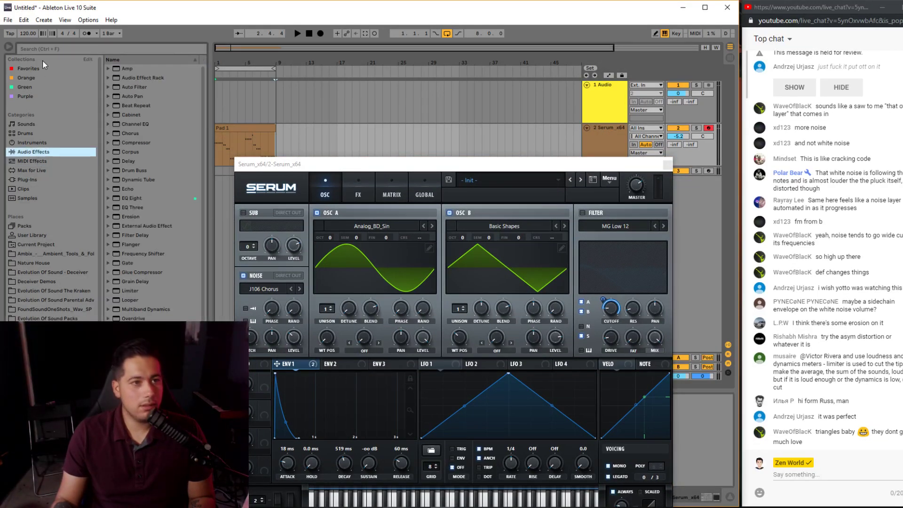
pyautogui.click(45, 49)
pyautogui.write('erosion')
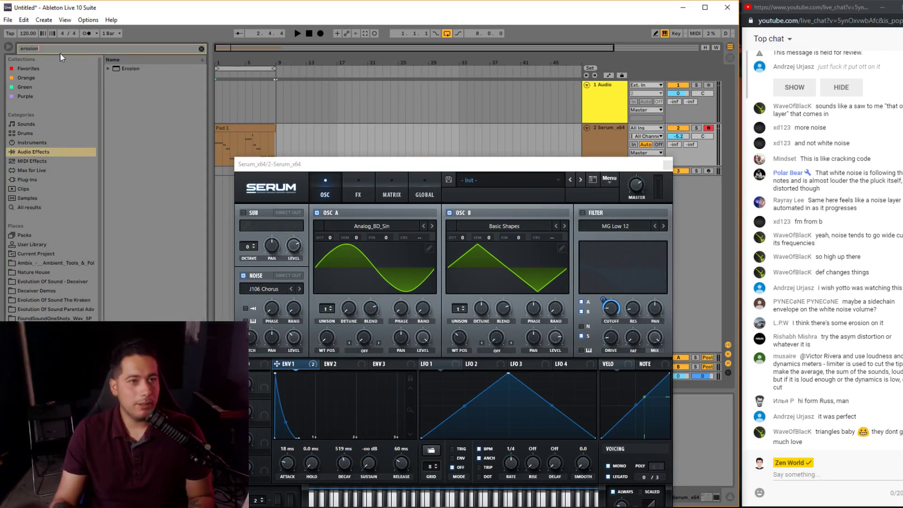
pyautogui.moveTo(273, 162); pyautogui.dragTo(427, 130)
pyautogui.click(134, 68)
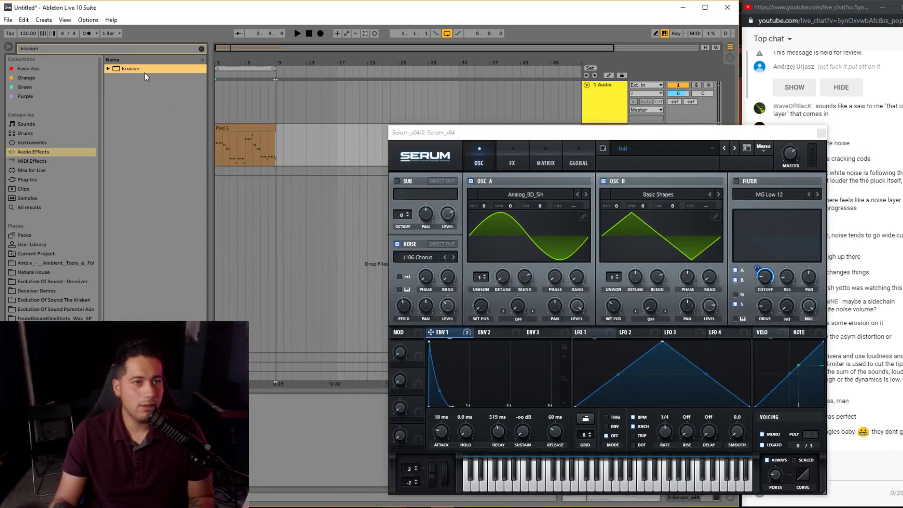
pyautogui.moveTo(132, 70); pyautogui.dragTo(284, 380)
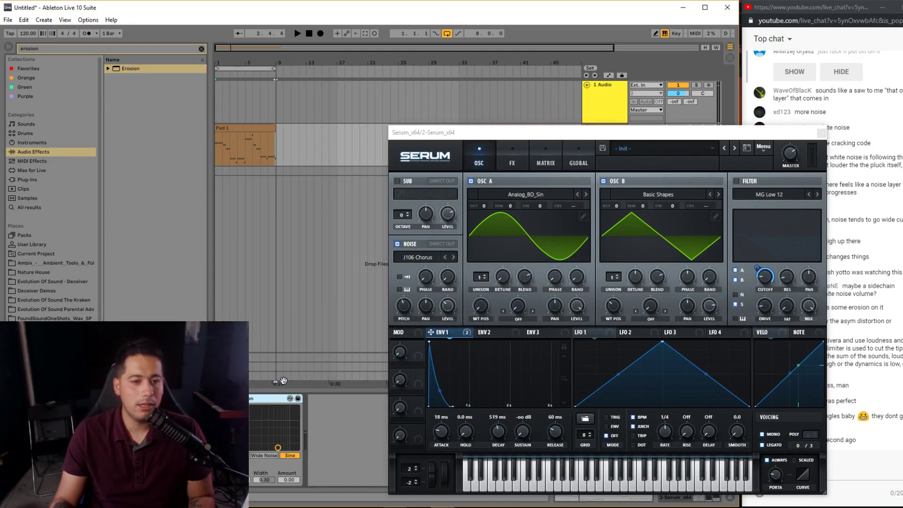
# - Move the Serum window aside and use OBS to move the webcam source to the scene's top edge, uncovering the device chain
pyautogui.moveTo(441, 141); pyautogui.dragTo(550, 177)
pyautogui.hotkey('alt', 'Tab')
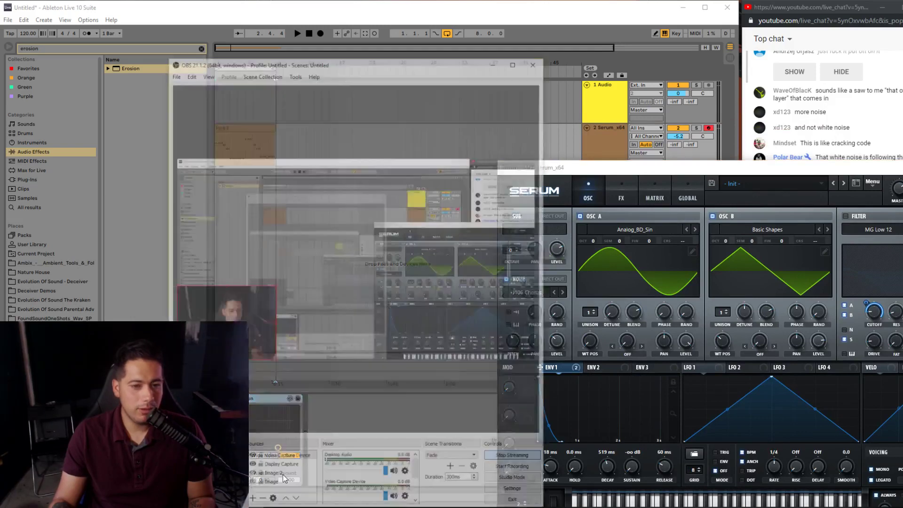
pyautogui.moveTo(247, 286); pyautogui.dragTo(247, 144)
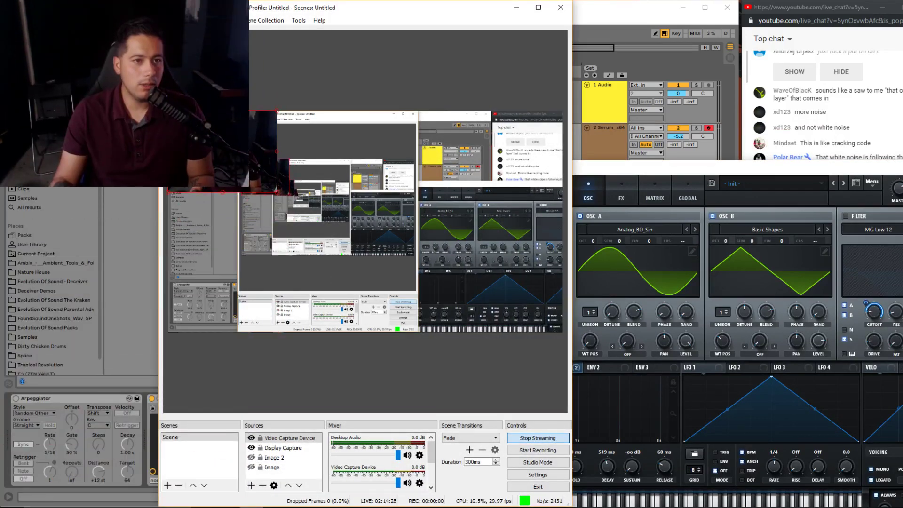
pyautogui.click(517, 8)
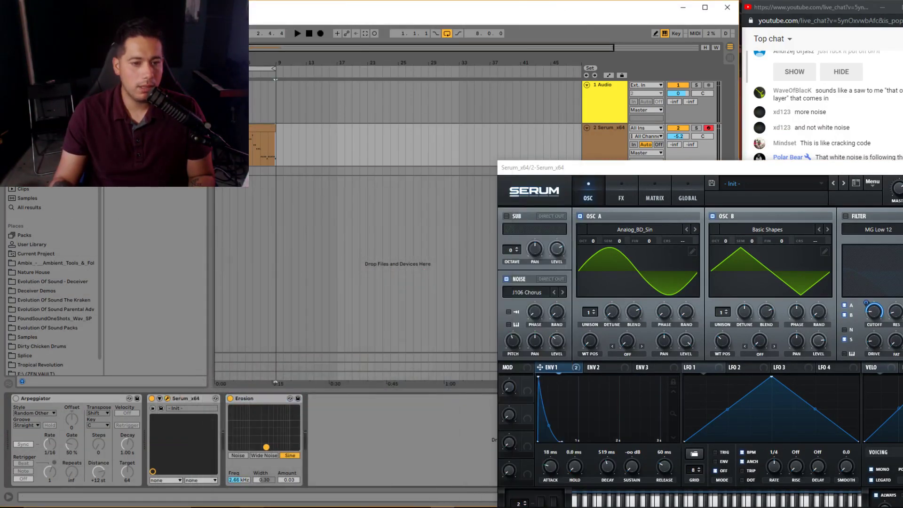
# - Set Erosion to 2.15 kHz with an amount of 6.69, comparing the Noise and Wide Noise modes with Sine
pyautogui.moveTo(263, 435)
pyautogui.mouseDown()
pyautogui.moveTo(265, 426)
pyautogui.moveTo(273, 436)
pyautogui.moveTo(262, 438)
pyautogui.moveTo(262, 428)
pyautogui.moveTo(264, 447)
pyautogui.mouseUp()
pyautogui.click(238, 455)
pyautogui.click(265, 455)
pyautogui.click(290, 455)
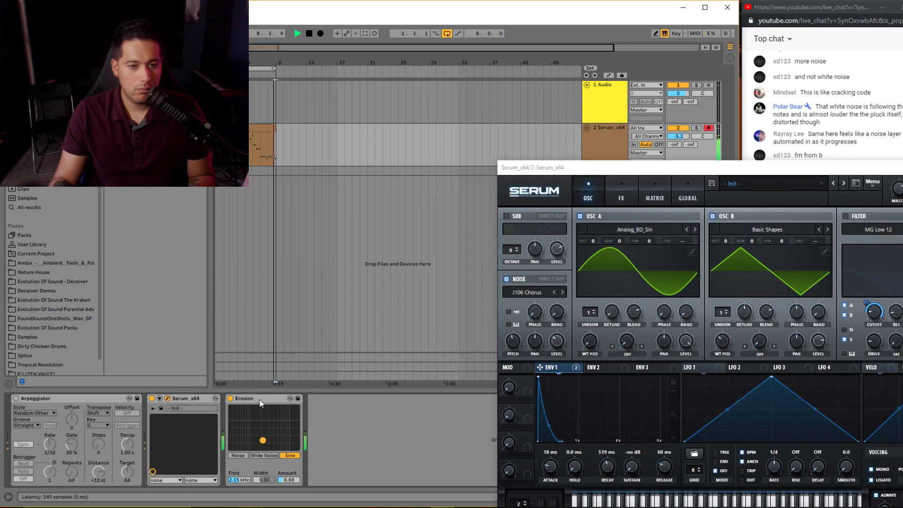
# - Duplicate Erosion, run the copy in Wide Noise mode with an amount of 13.1, and toggle both devices to compare
pyautogui.hotkey('ctrl', 'd')
pyautogui.click(335, 454)
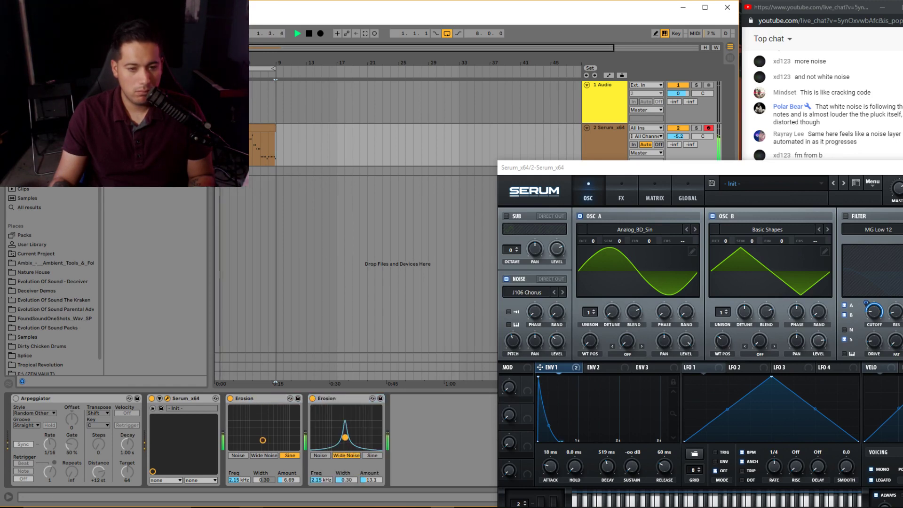
pyautogui.click(312, 399)
pyautogui.click(230, 398)
pyautogui.press('space')
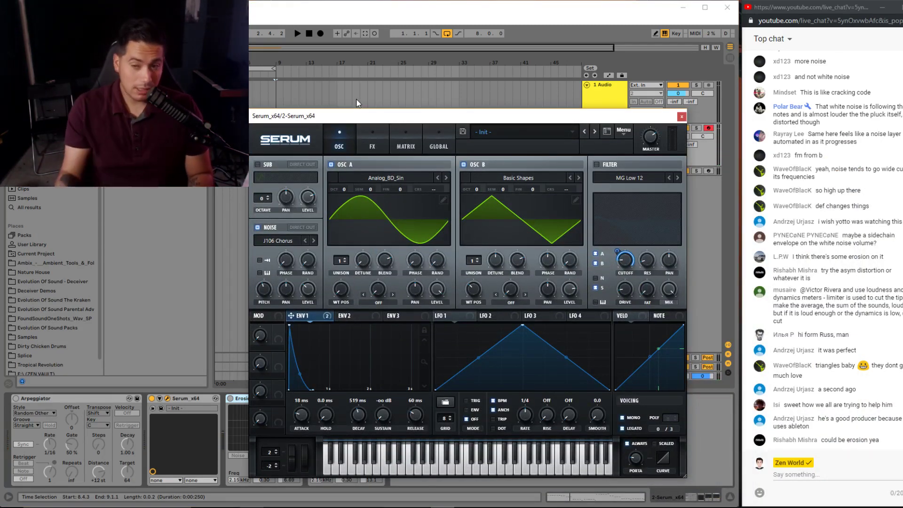
# - Delete both Erosion devices from the Serum track's chain and reposition the Serum window above it
pyautogui.click(242, 401)
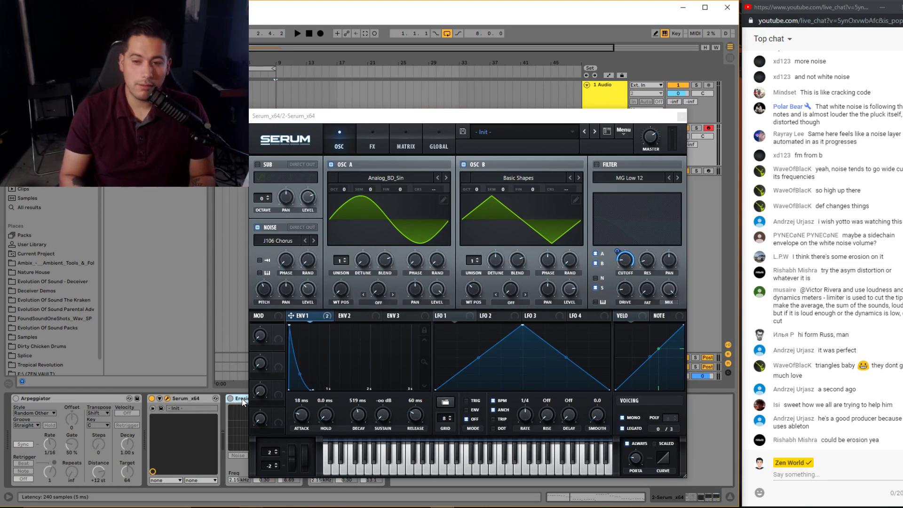
pyautogui.press('Delete')
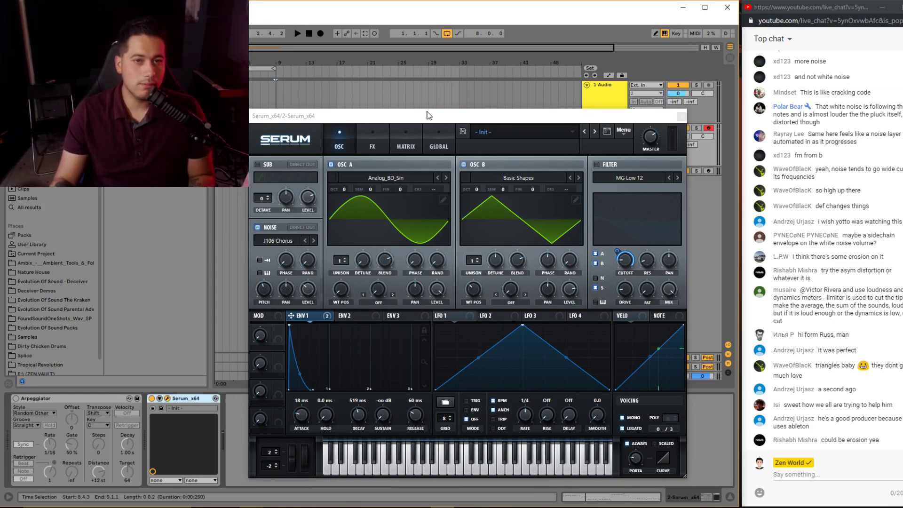
pyautogui.moveTo(429, 116); pyautogui.dragTo(375, 61)
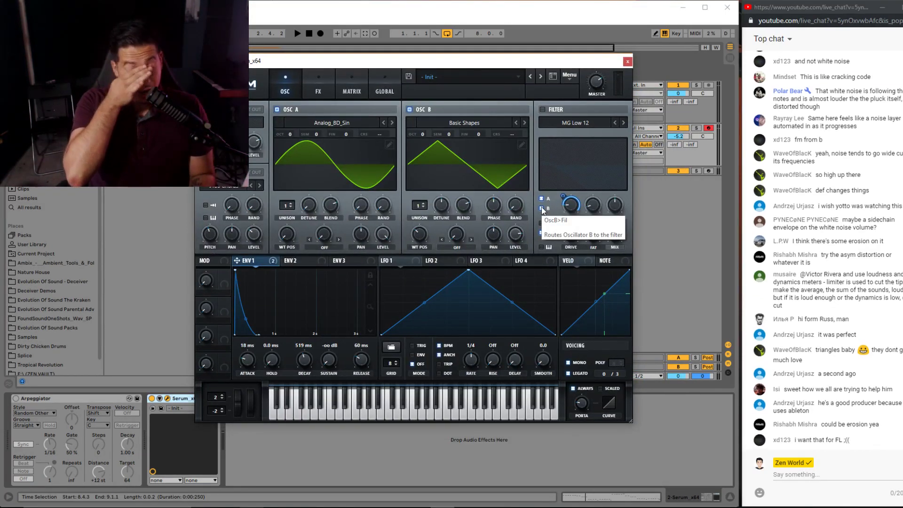
# - Try an Env 1 attack of 0.8 ms while the loop plays
pyautogui.press('space')
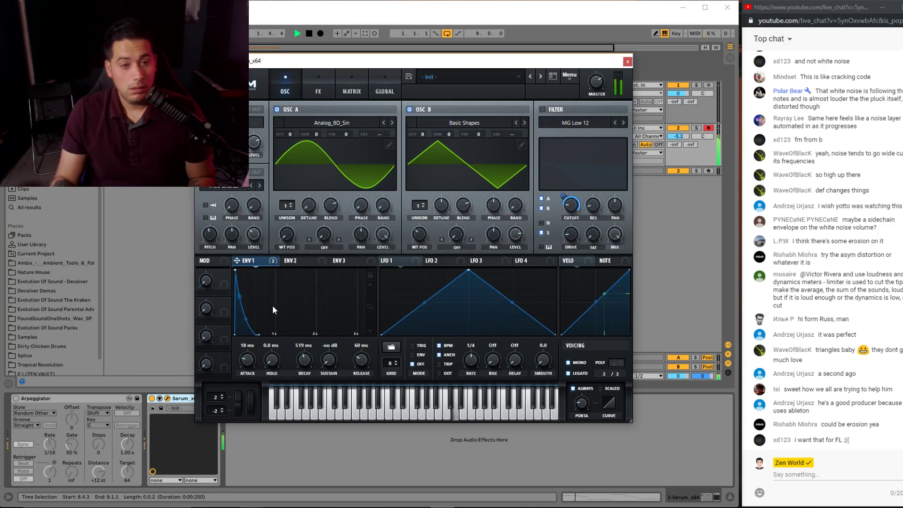
pyautogui.moveTo(247, 361); pyautogui.dragTo(245, 366)
pyautogui.scroll(1, 245, 366)
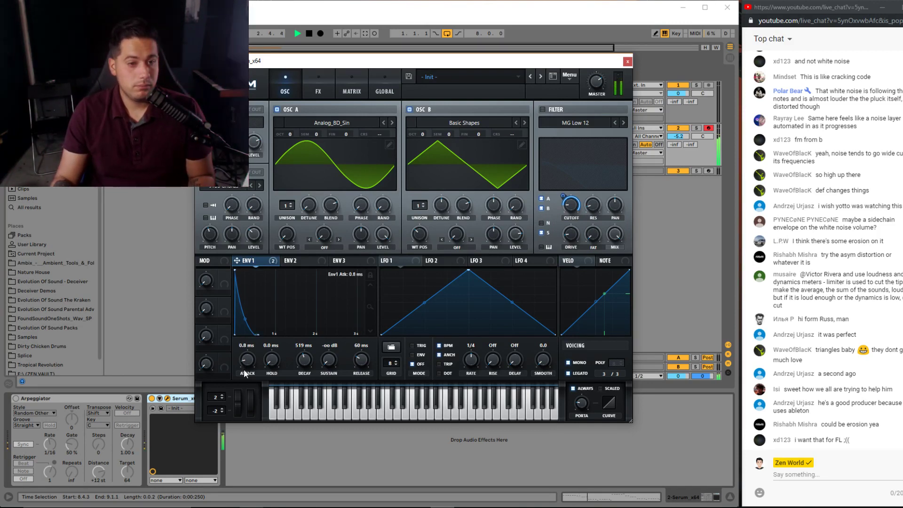
pyautogui.moveTo(244, 362)
pyautogui.mouseDown()
pyautogui.moveTo(240, 369)
pyautogui.moveTo(238, 352)
pyautogui.mouseUp()
# - Assign Macro 1 to Env 1's attack and name the macro Punchier
pyautogui.moveTo(224, 275); pyautogui.dragTo(233, 377)
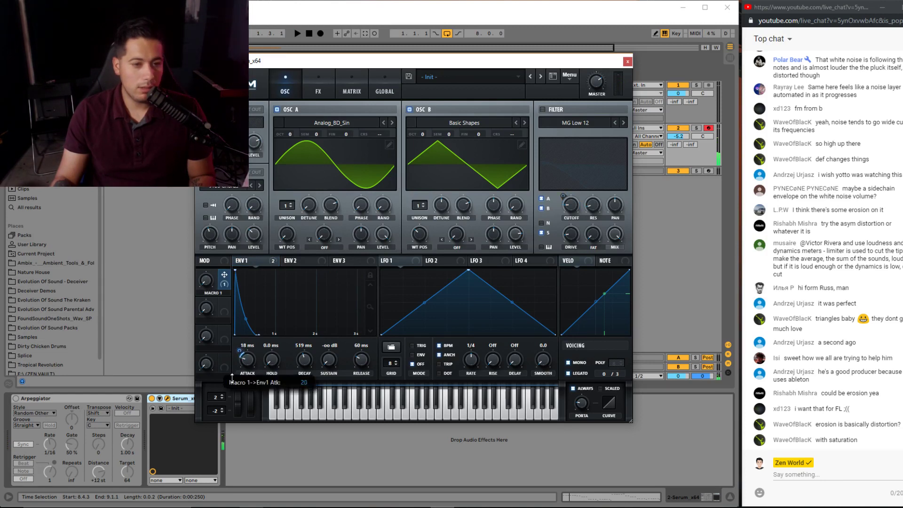
pyautogui.press('space')
pyautogui.doubleClick(213, 293)
pyautogui.write('Punch')
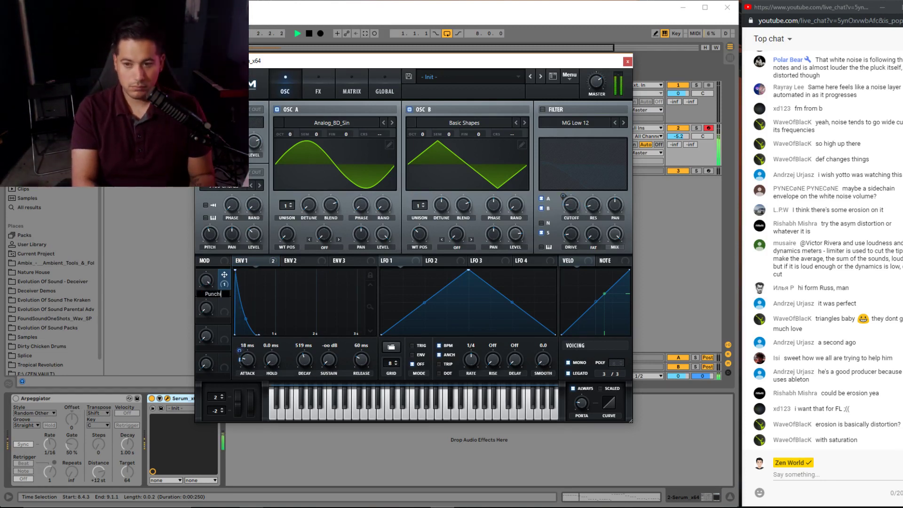
pyautogui.write('ier')
pyautogui.press('Return')
# - Adjust the low-band frequency of the Serum EQ to 360 Hz while the loop plays
pyautogui.click(317, 89)
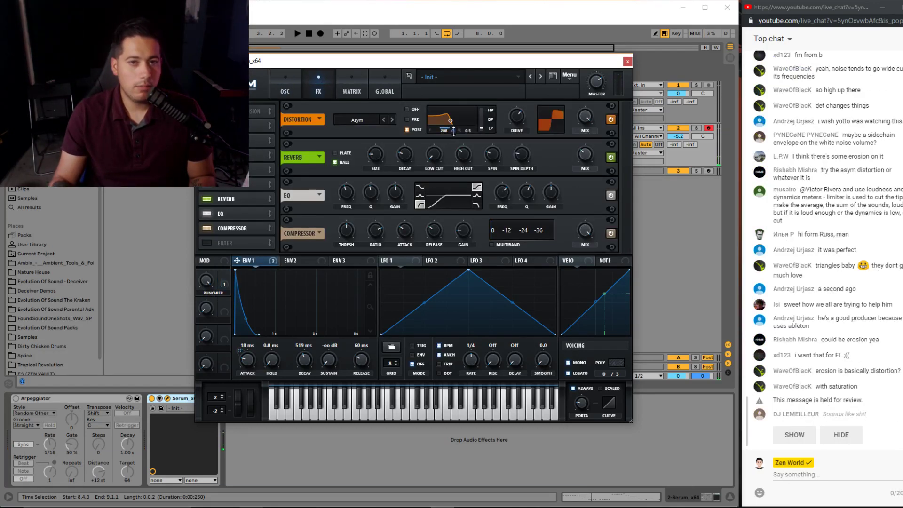
pyautogui.moveTo(453, 131); pyautogui.dragTo(452, 133)
pyautogui.press('space')
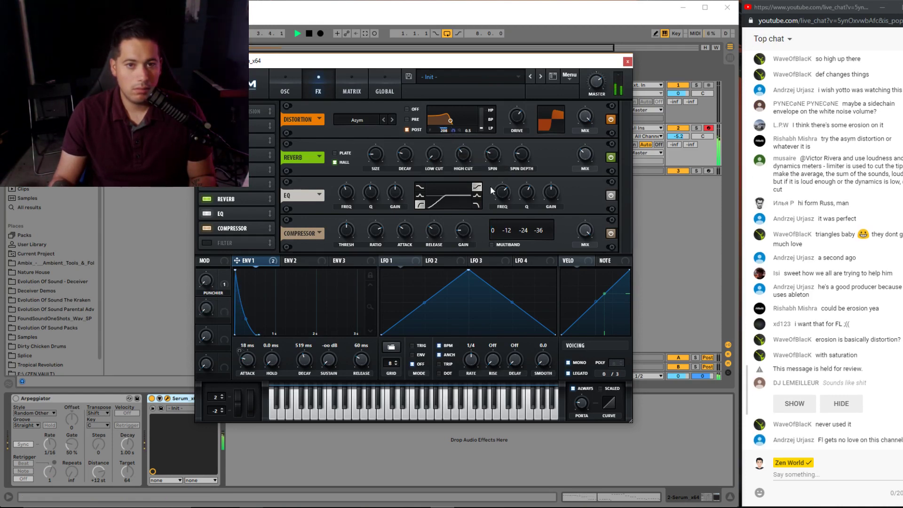
pyautogui.moveTo(354, 197)
pyautogui.moveTo(354, 197); pyautogui.dragTo(354, 194)
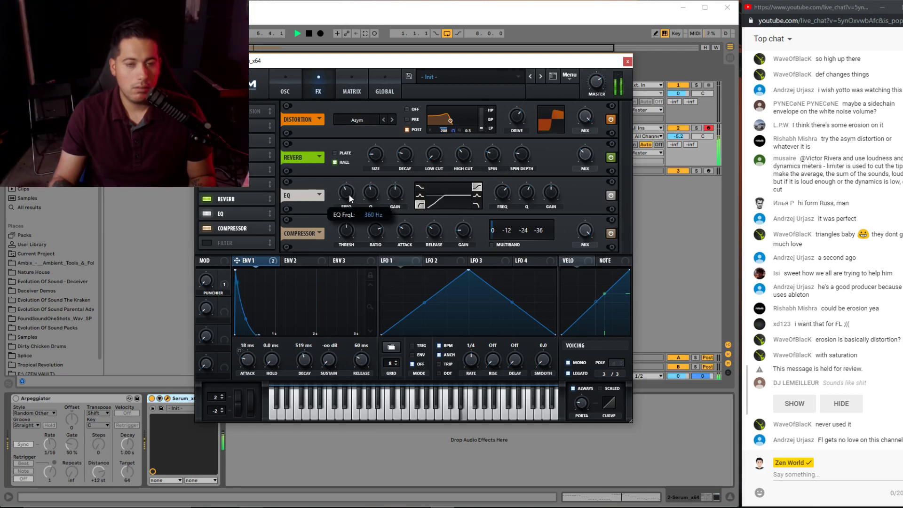
# - Compare the patch with the Serum EQ bypassed and enabled, leaving the EQ on
pyautogui.click(207, 214)
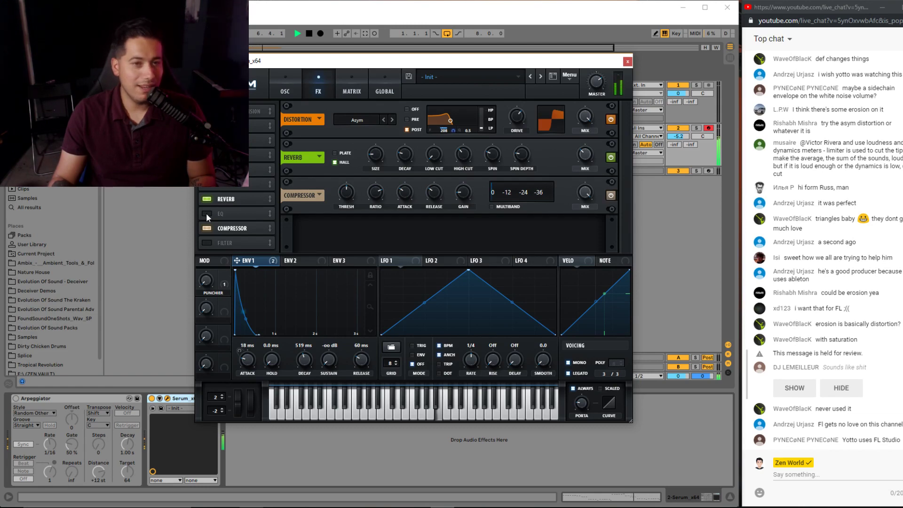
pyautogui.click(285, 87)
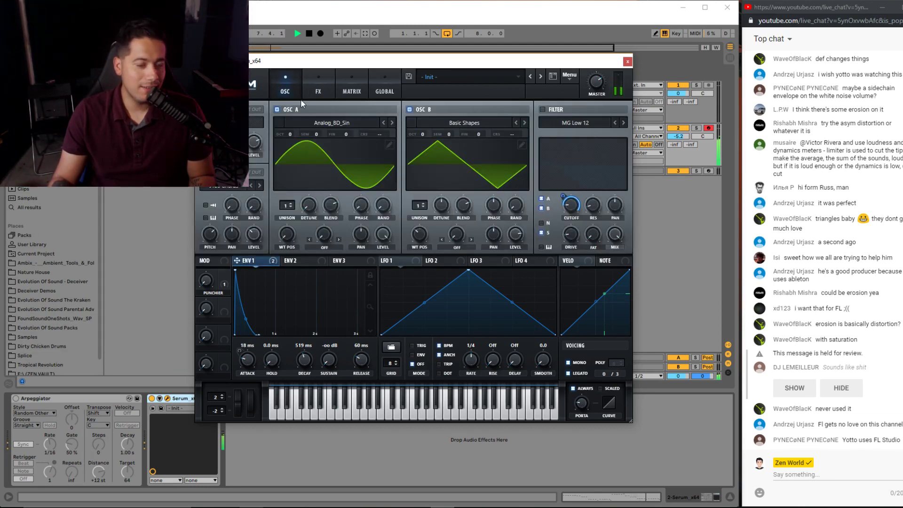
pyautogui.click(311, 88)
pyautogui.click(285, 87)
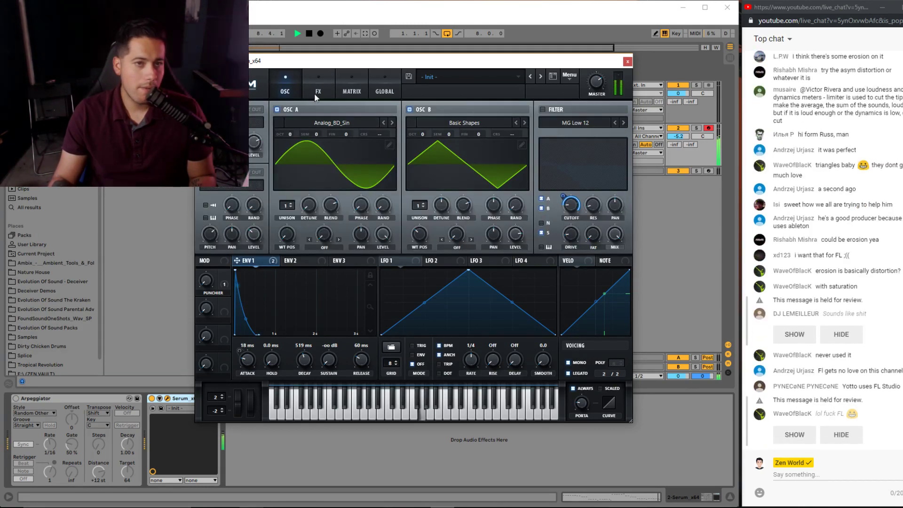
pyautogui.click(314, 90)
pyautogui.click(207, 214)
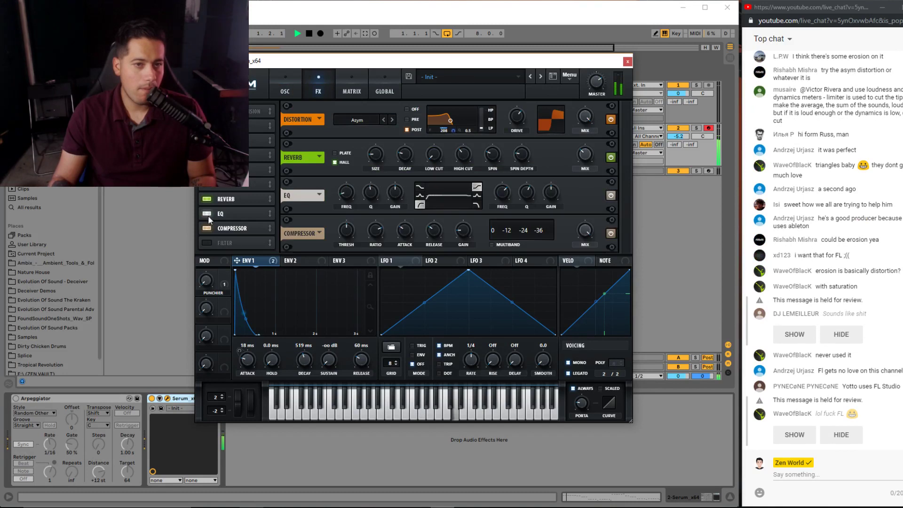
# - Set the preset's description to "Add Erosion In Ableton.. FL.... IDK" and its author to Evolution Of Sound
pyautogui.click(450, 91)
pyautogui.write('Add')
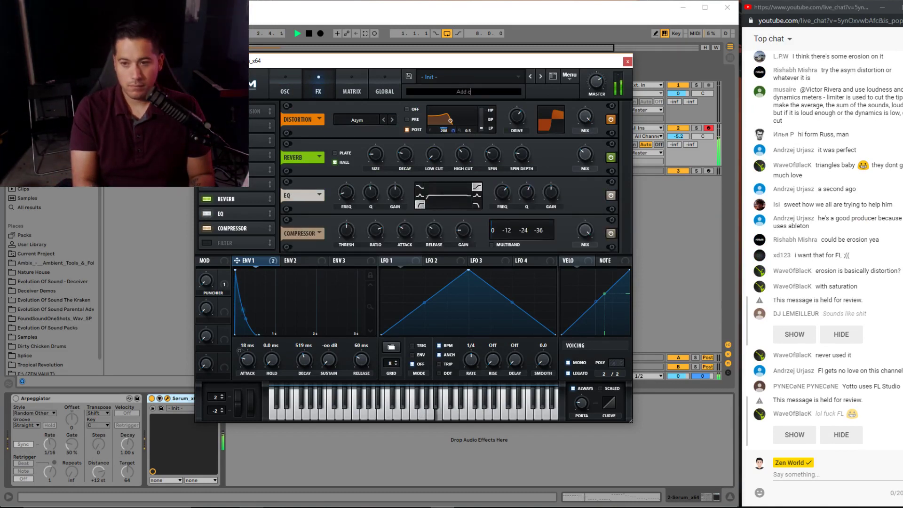
pyautogui.write(' e')
pyautogui.press('BackSpace')
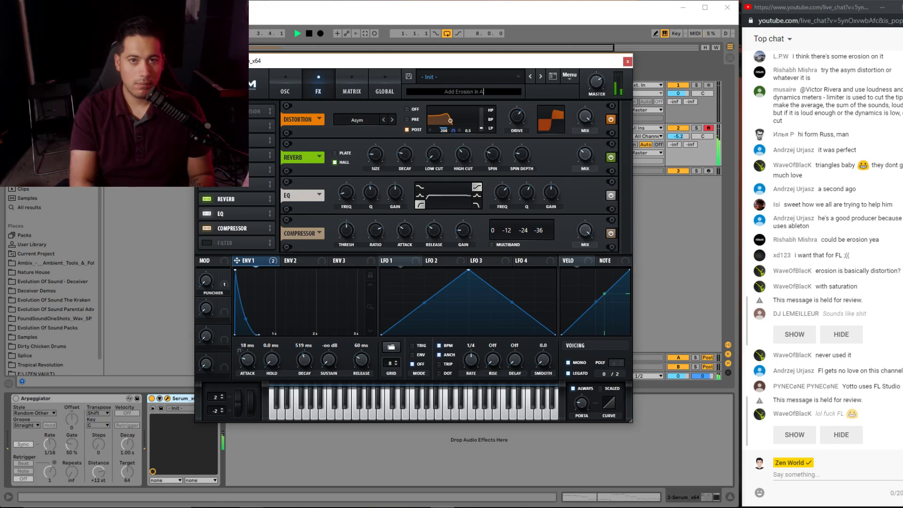
pyautogui.write('Erosion In Ableton.. FL.')
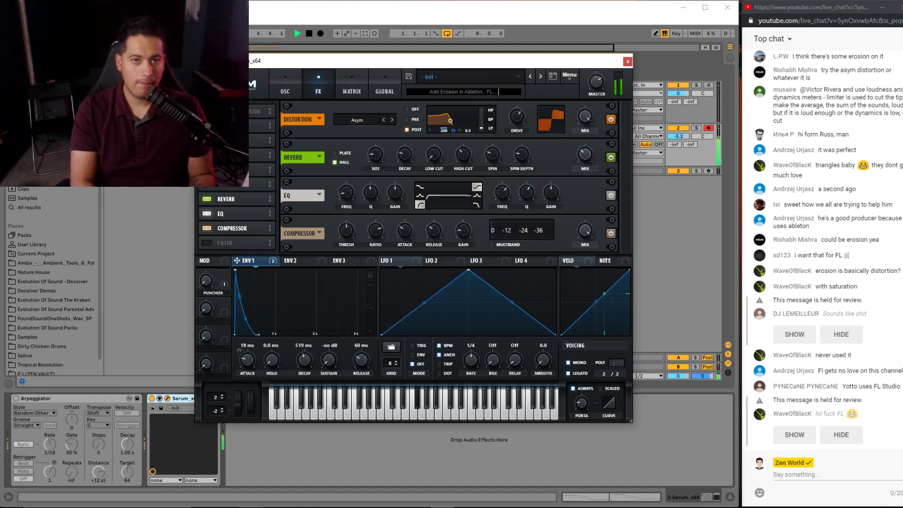
pyautogui.write('... IDK')
pyautogui.press('Return')
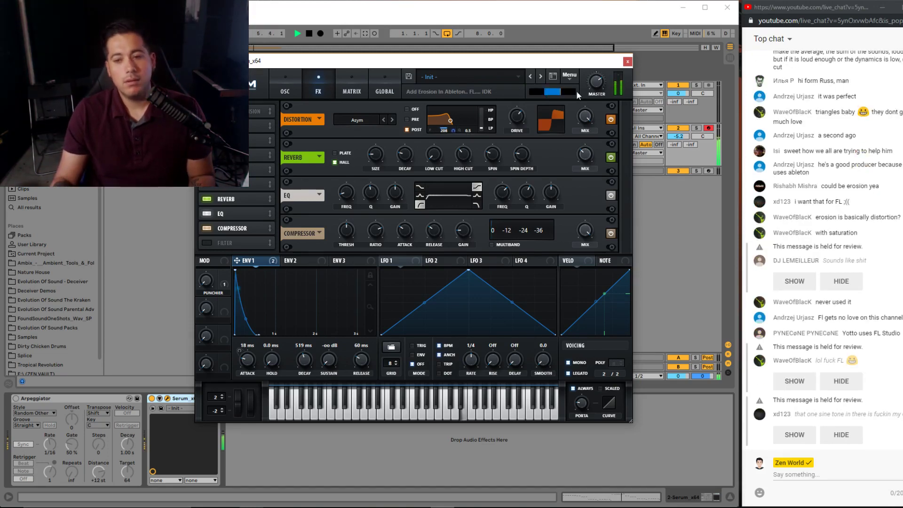
pyautogui.write('Evolution Of Sound')
pyautogui.press('Return')
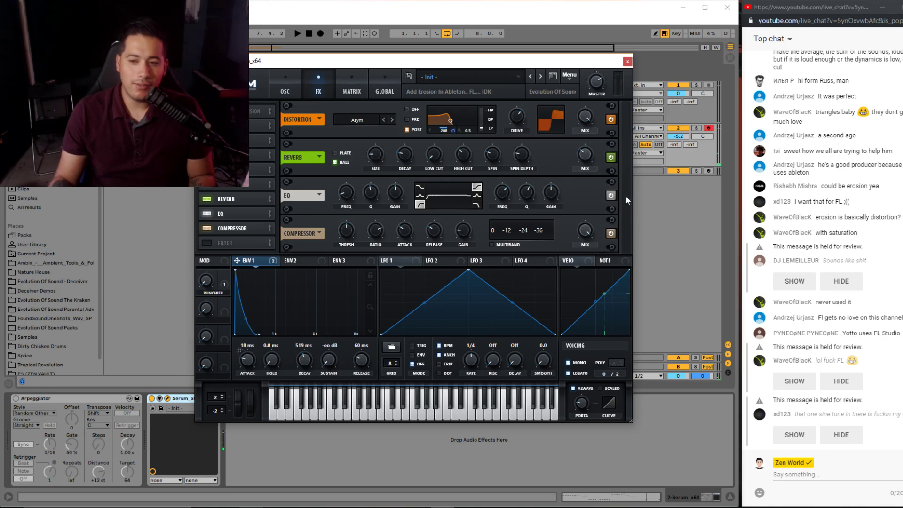
# - Switch to the YouTube live chat, show the held viewer messages, and return to Serum
pyautogui.click(793, 379)
pyautogui.click(785, 433)
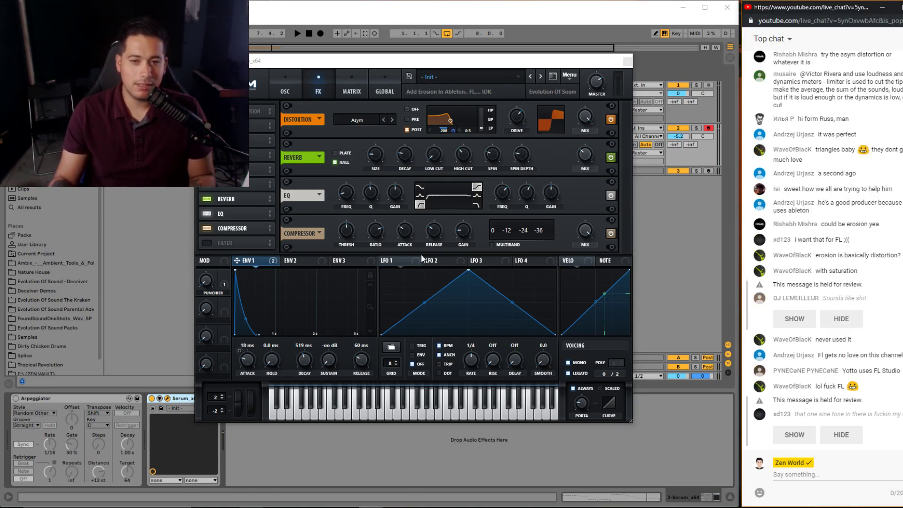
pyautogui.click(583, 391)
# - Play the loop, adjust the portamento time to 15 ms, and raise the EQ's low-band frequency
pyautogui.press('space')
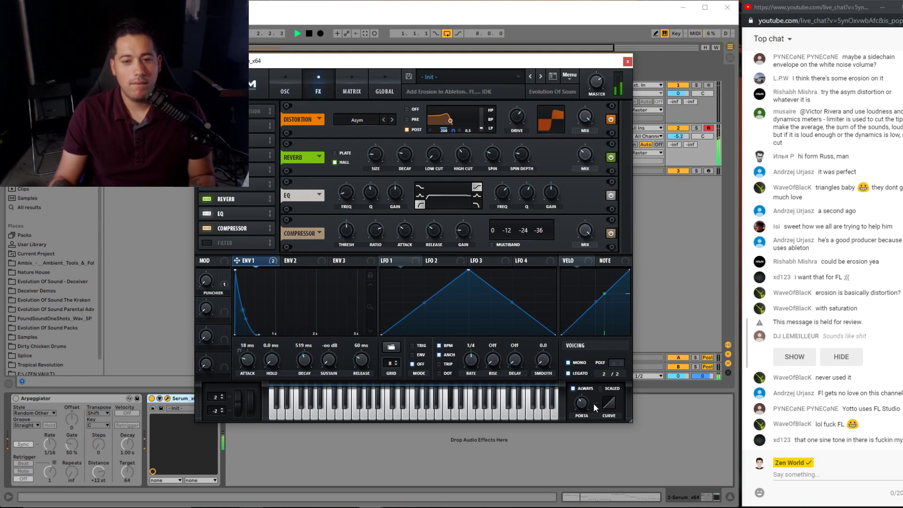
pyautogui.moveTo(582, 403)
pyautogui.scroll(-2, 582, 404)
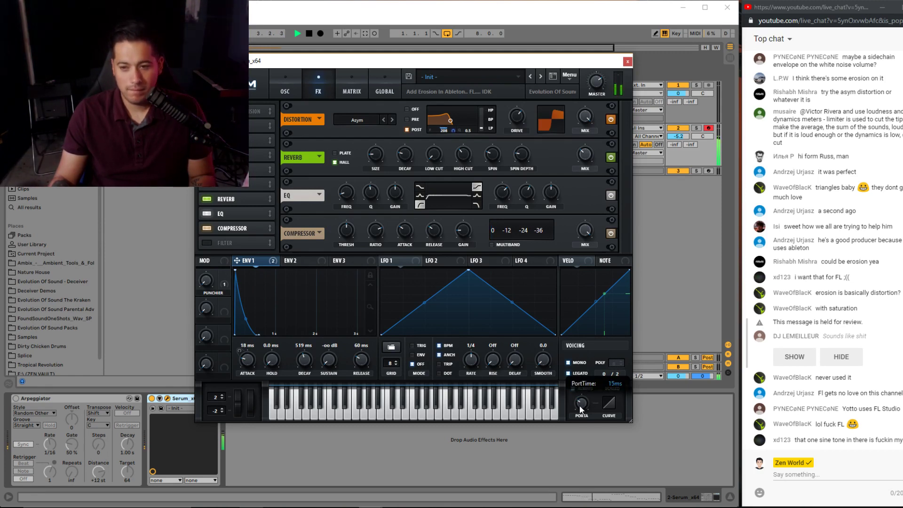
pyautogui.moveTo(347, 192); pyautogui.dragTo(359, 162)
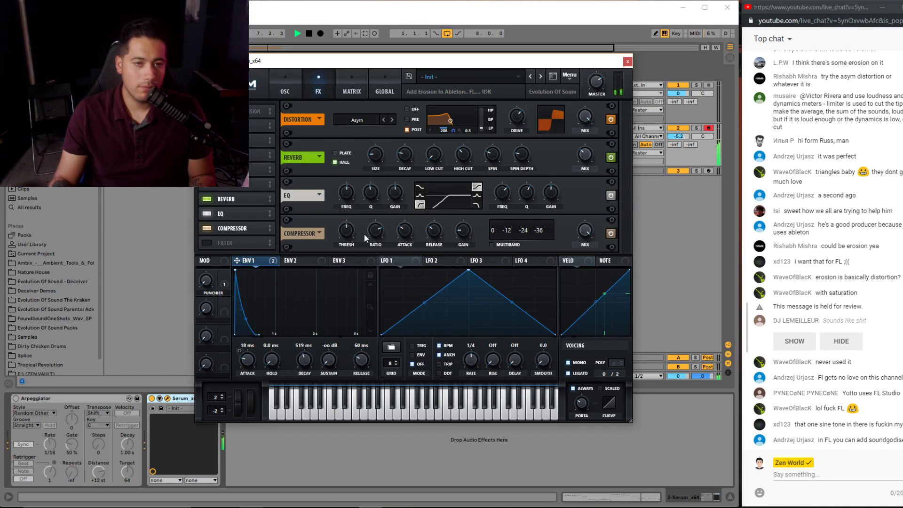
# - Enable the MG Low 12 filter, assign Macro 2 to its mix, and name the macro LFP
pyautogui.click(285, 87)
pyautogui.click(545, 110)
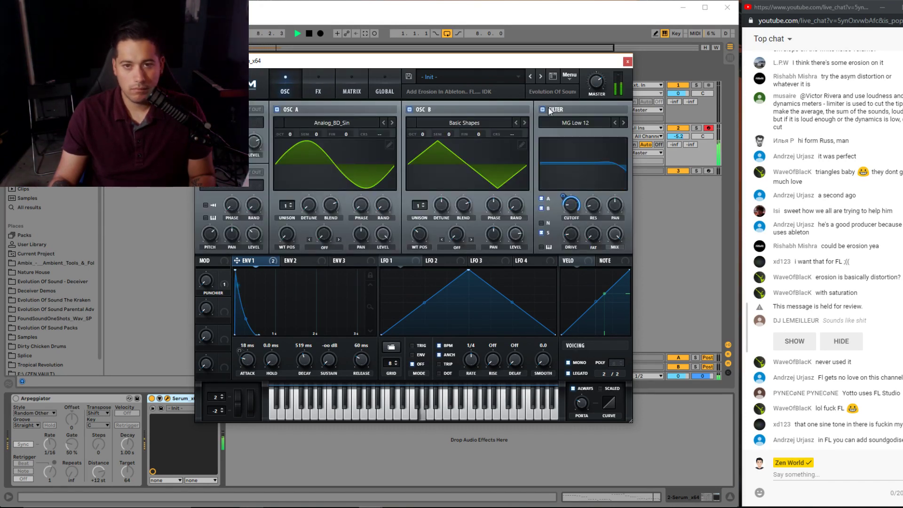
pyautogui.moveTo(615, 234); pyautogui.dragTo(621, 239)
pyautogui.doubleClick(214, 321)
pyautogui.write('LFO')
pyautogui.press('Return')
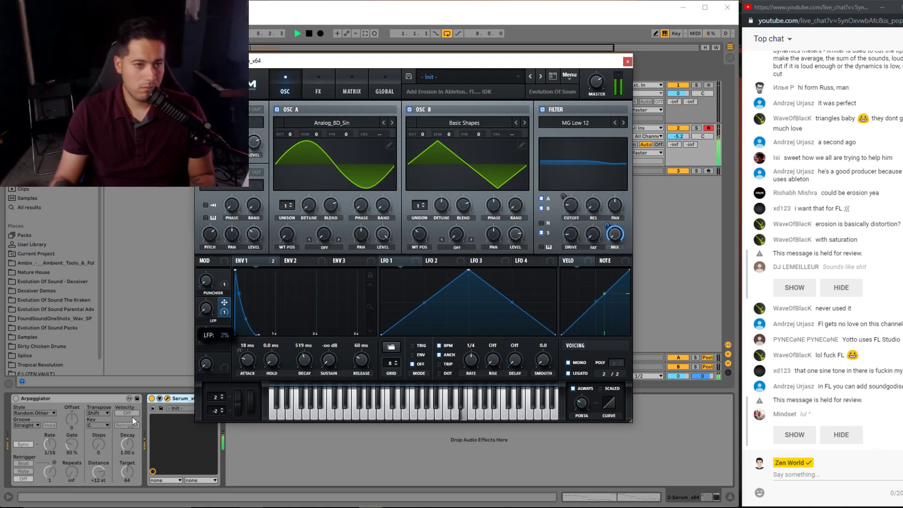
# - Assign Macro 3 to the distortion's drive and name the macro Harder Dist
pyautogui.click(309, 81)
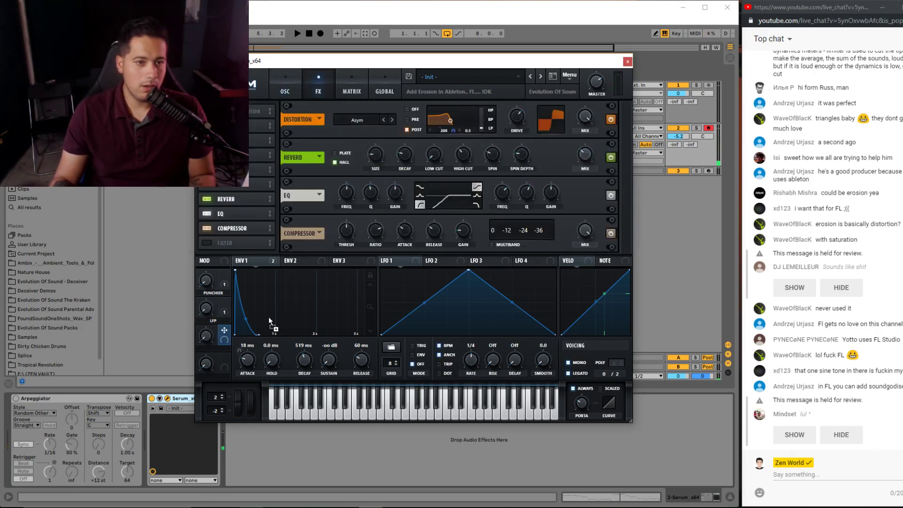
pyautogui.press('space')
pyautogui.doubleClick(213, 348)
pyautogui.write('Har')
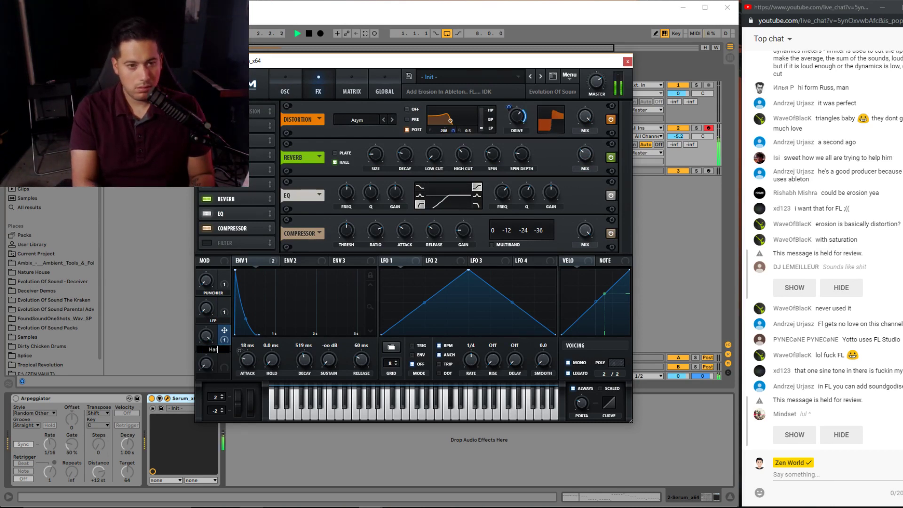
pyautogui.write('der Dist')
pyautogui.press('Return')
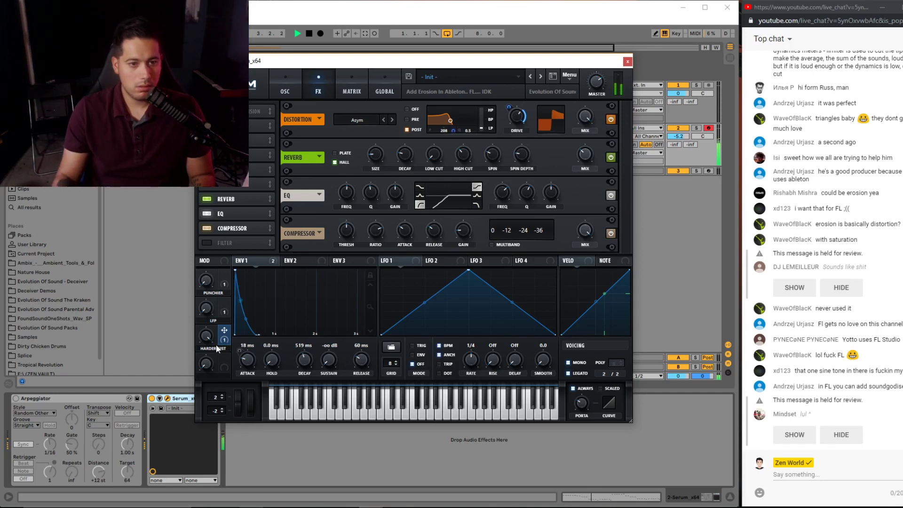
pyautogui.moveTo(507, 111)
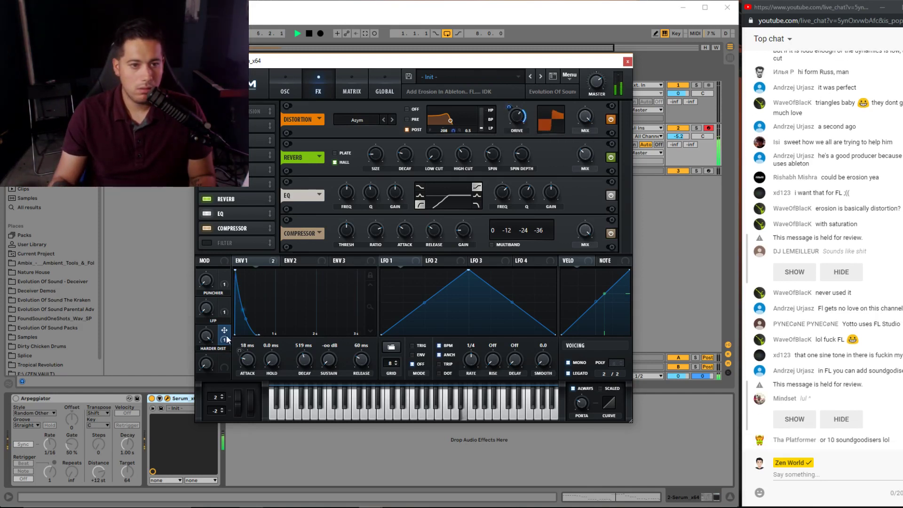
# - Raise Osc B's octave to +3 while the loop plays
pyautogui.click(286, 86)
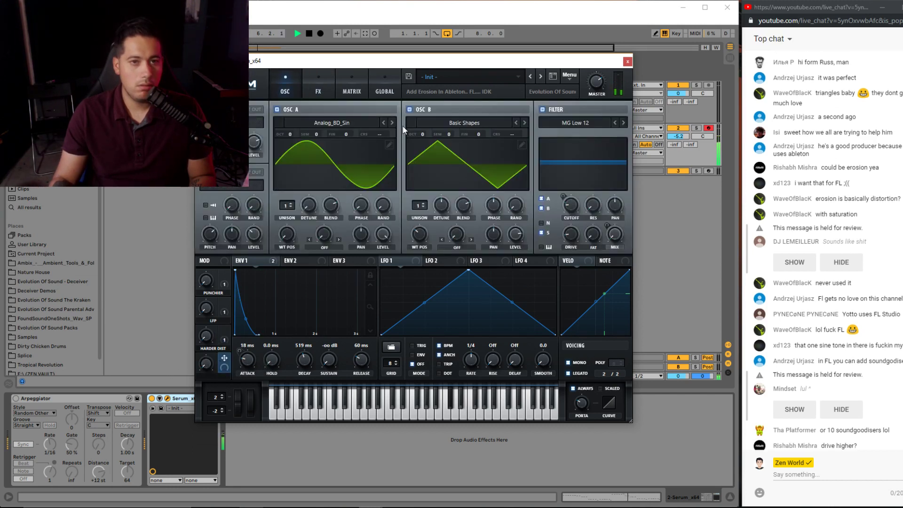
pyautogui.click(420, 112)
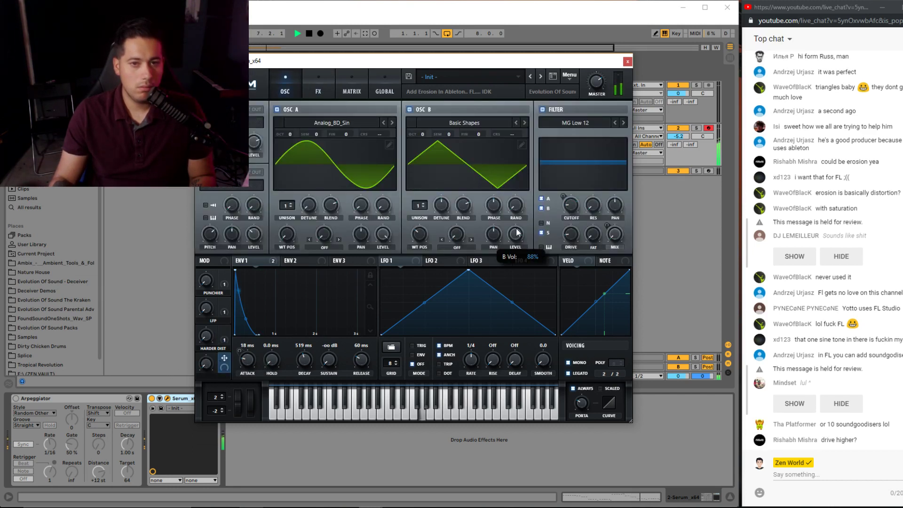
pyautogui.moveTo(422, 135); pyautogui.dragTo(427, 123)
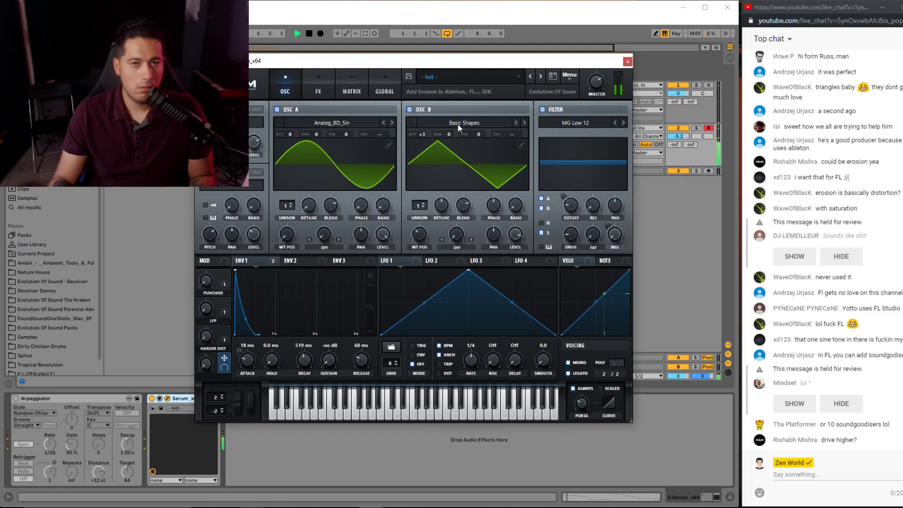
# - Set Osc B's octave back to 0 and try out its fine tuning while the loop plays
pyautogui.moveTo(421, 134); pyautogui.dragTo(396, 166)
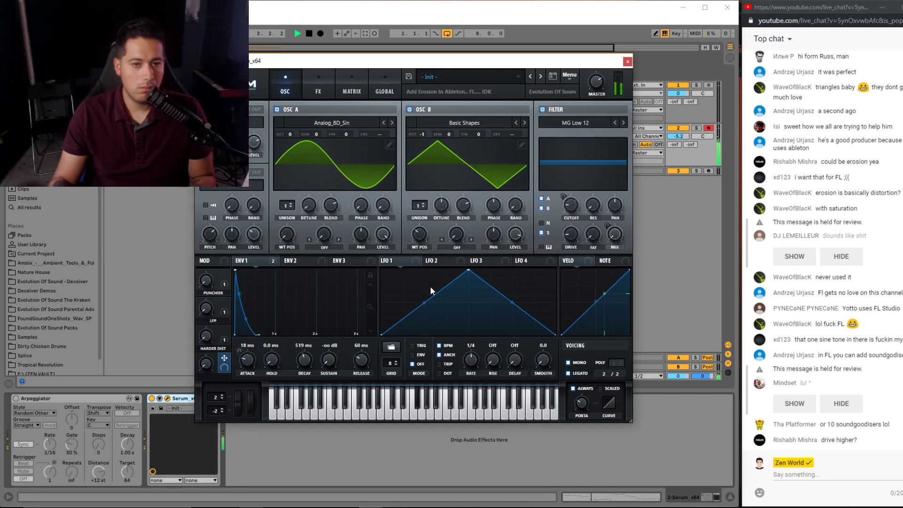
pyautogui.moveTo(421, 134); pyautogui.dragTo(429, 117)
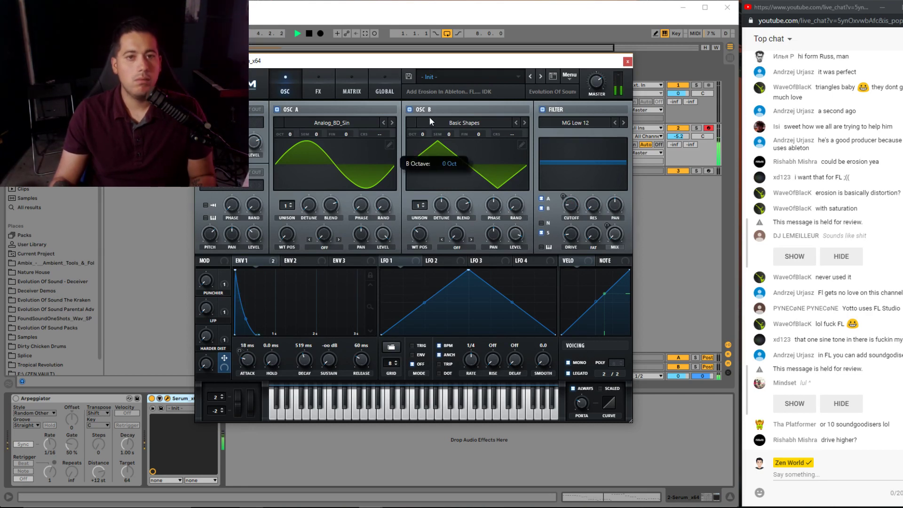
pyautogui.moveTo(478, 135)
pyautogui.mouseDown()
pyautogui.moveTo(482, 127)
pyautogui.moveTo(478, 136)
pyautogui.mouseUp()
pyautogui.doubleClick(478, 136)
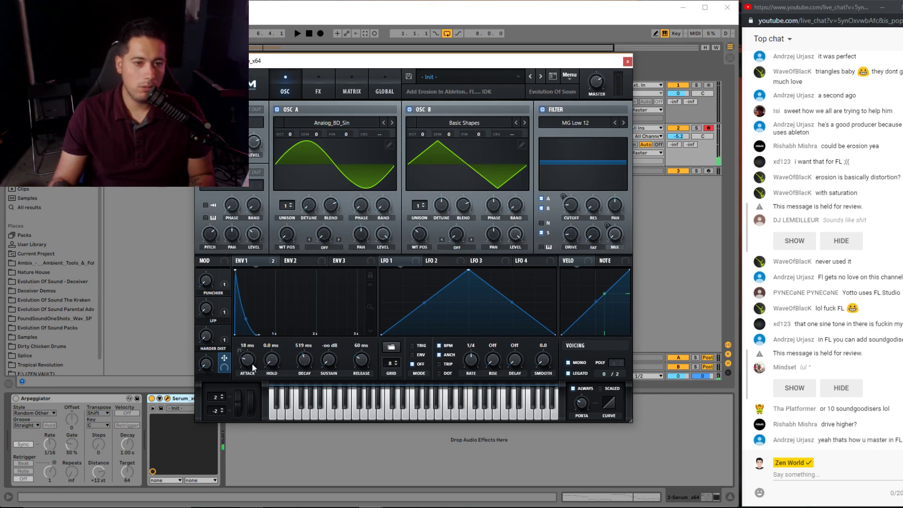
# - Assign Macro 4 to Osc B's fine tuning and to both oscillators' pan, and name the macro Wide/Detune
pyautogui.moveTo(482, 132); pyautogui.dragTo(482, 155)
pyautogui.press('space')
pyautogui.moveTo(490, 134); pyautogui.dragTo(489, 137)
pyautogui.press('space')
pyautogui.moveTo(224, 358); pyautogui.dragTo(361, 236)
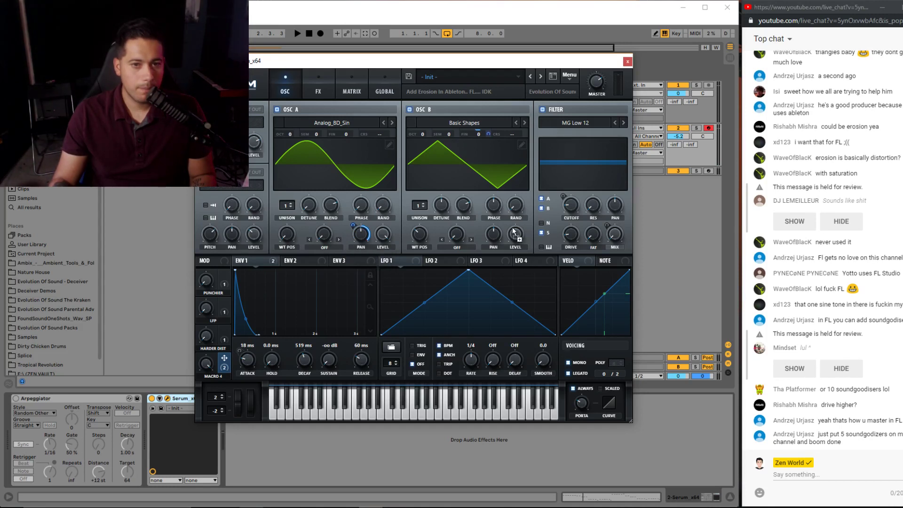
pyautogui.press('space')
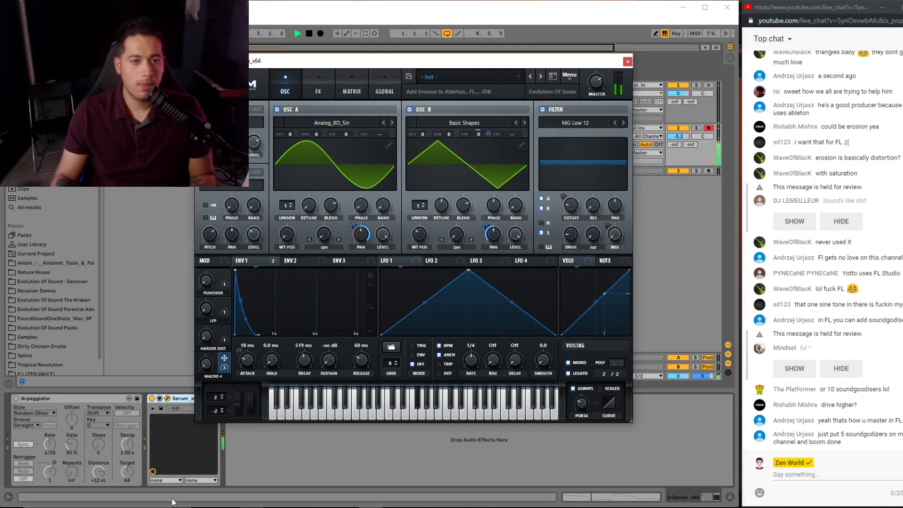
pyautogui.doubleClick(211, 376)
pyautogui.write('wide/detune')
pyautogui.press('Return')
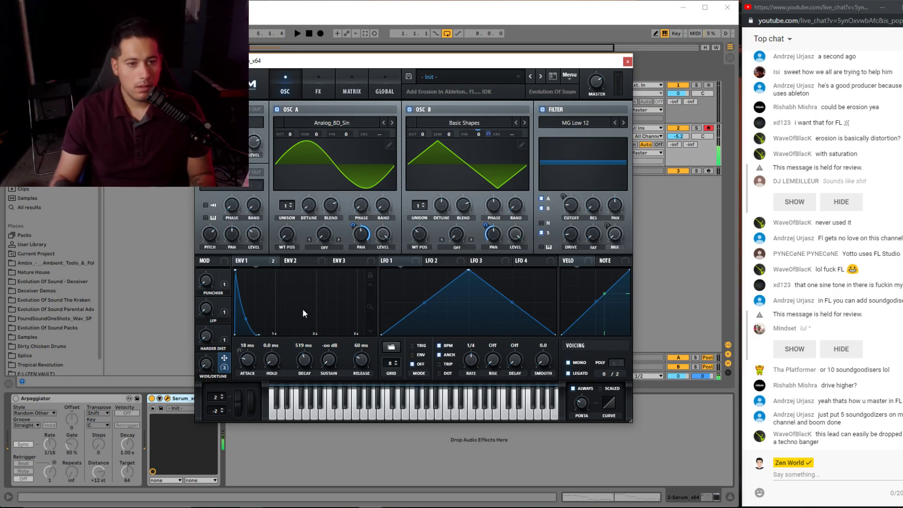
# - Save the preset as PL - Odd Man in the AnjunaDeep presets folder
pyautogui.click(408, 76)
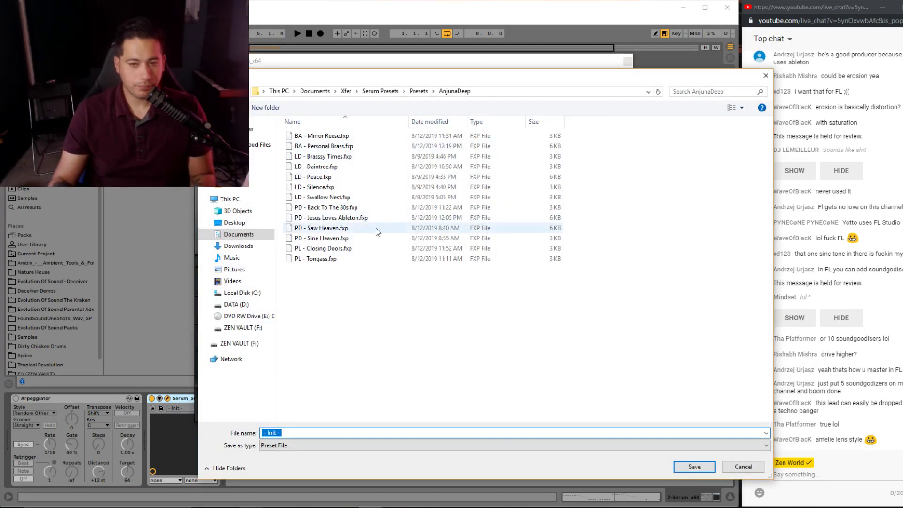
pyautogui.write('PL -')
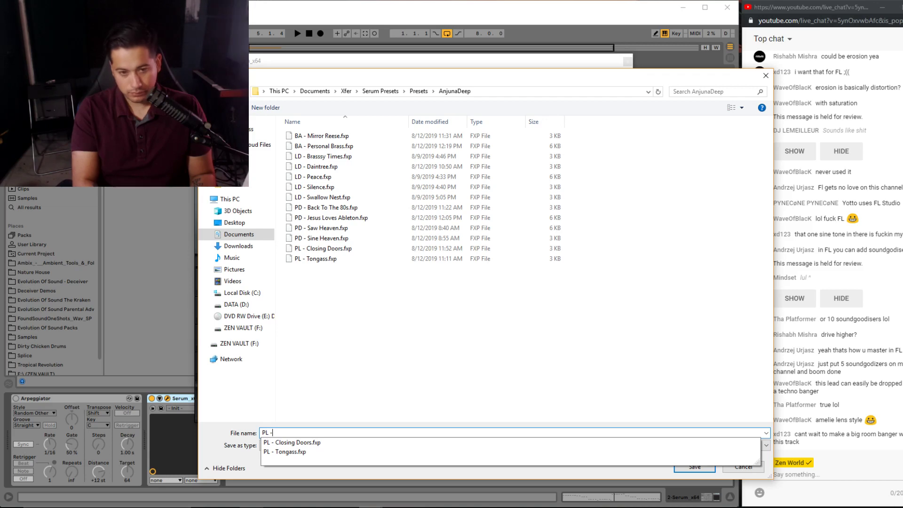
pyautogui.write(' Yot')
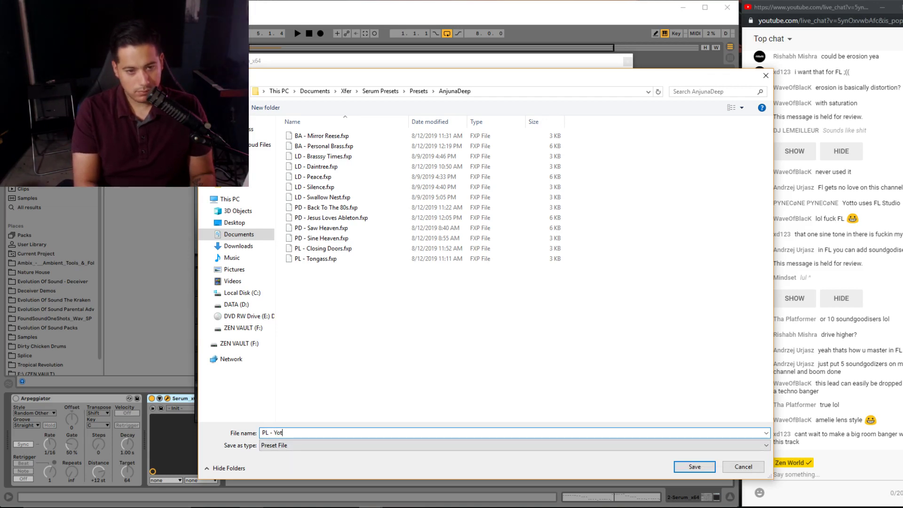
pyautogui.press('BackSpace')
pyautogui.press('BackSpace')
pyautogui.press('BackSpace')
pyautogui.write('Odd Man')
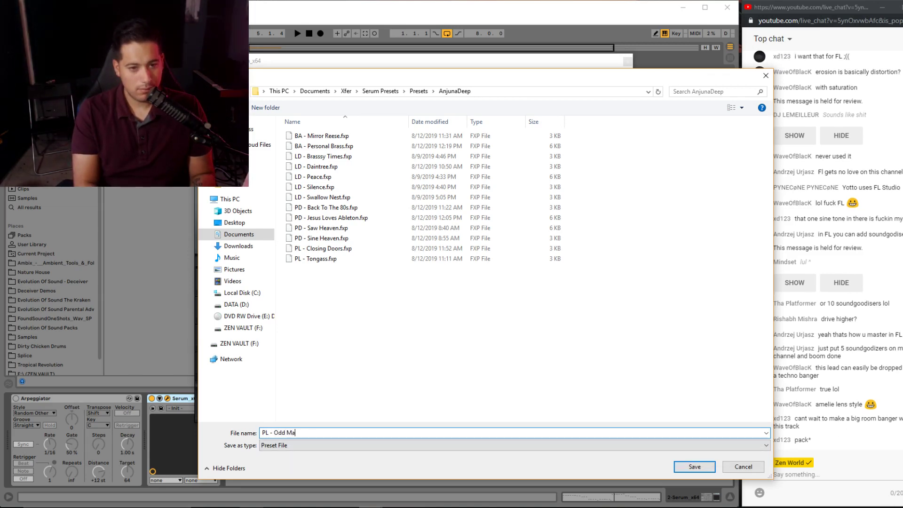
pyautogui.press('Return')
# - Reset the synth to its initial preset
pyautogui.click(569, 76)
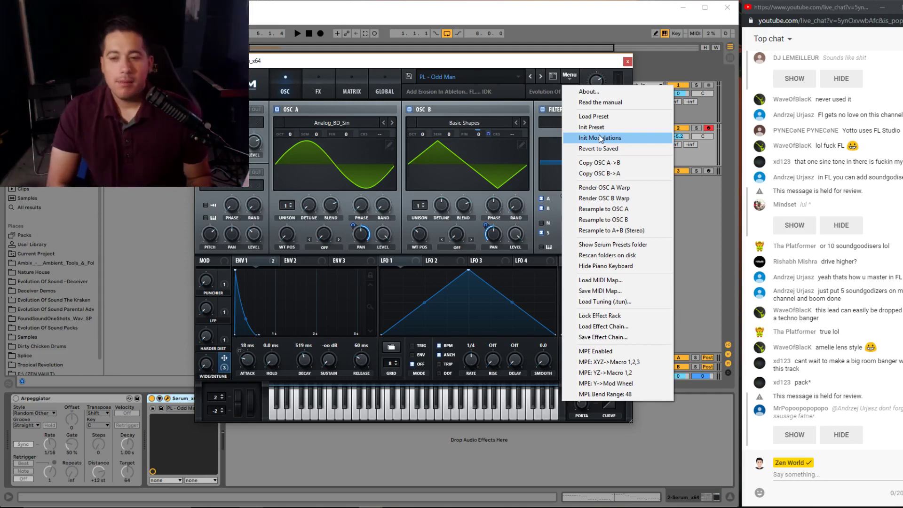
pyautogui.click(458, 64)
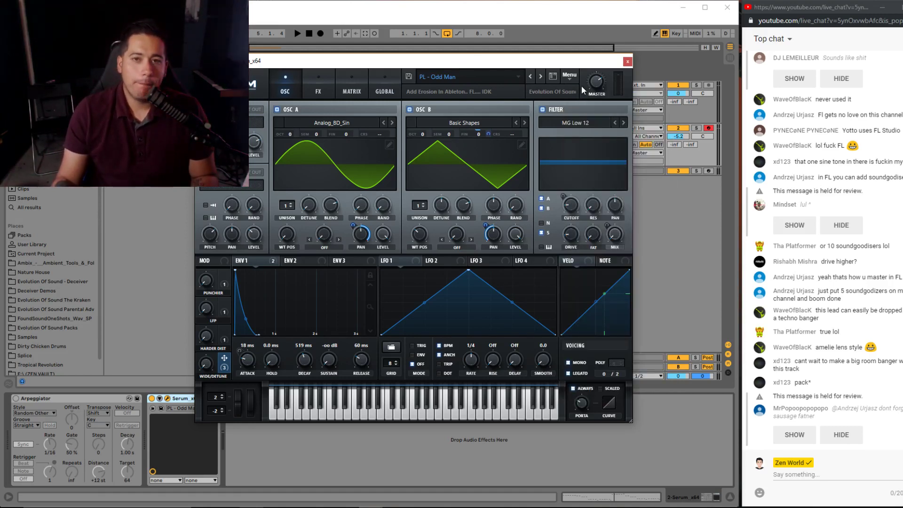
pyautogui.click(570, 76)
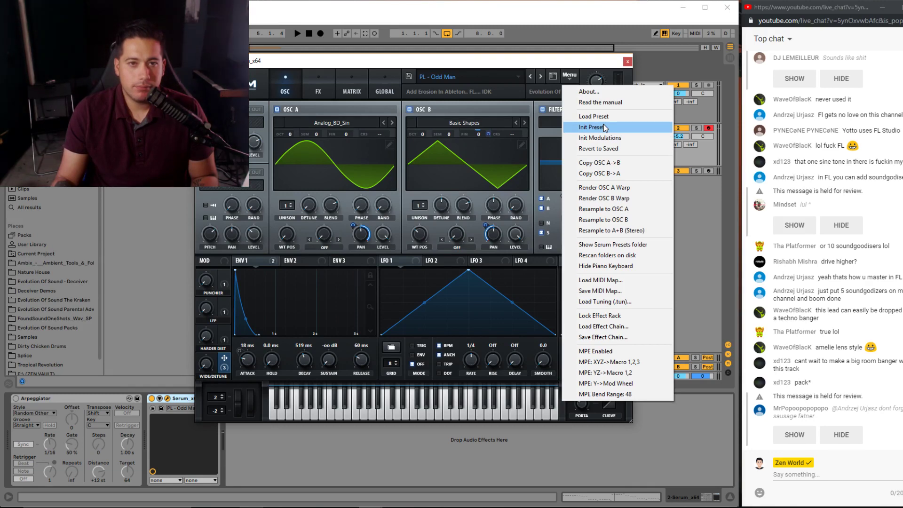
pyautogui.click(603, 127)
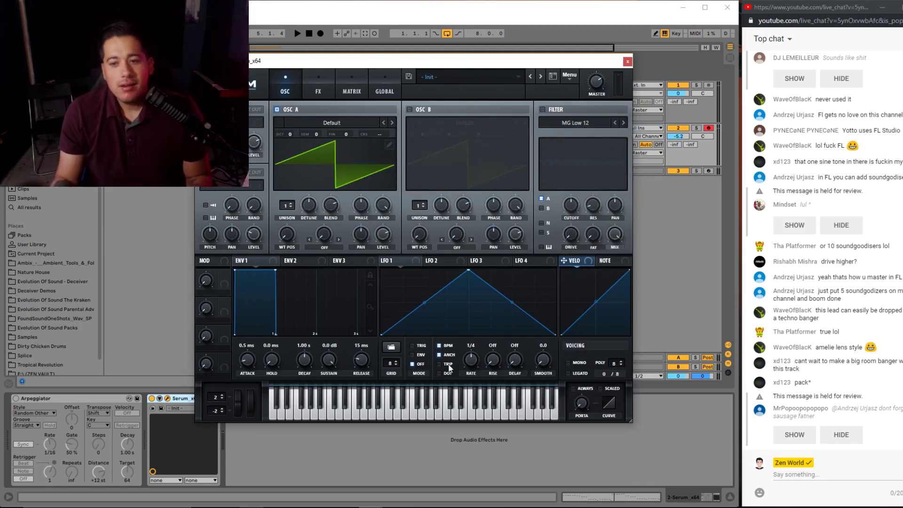
# - Switch to Spotify, search for anjunadeep, and open the Anjunadeep New Releases playlist
pyautogui.hotkey('alt', 'Tab')
pyautogui.scroll(-2, 288, 228)
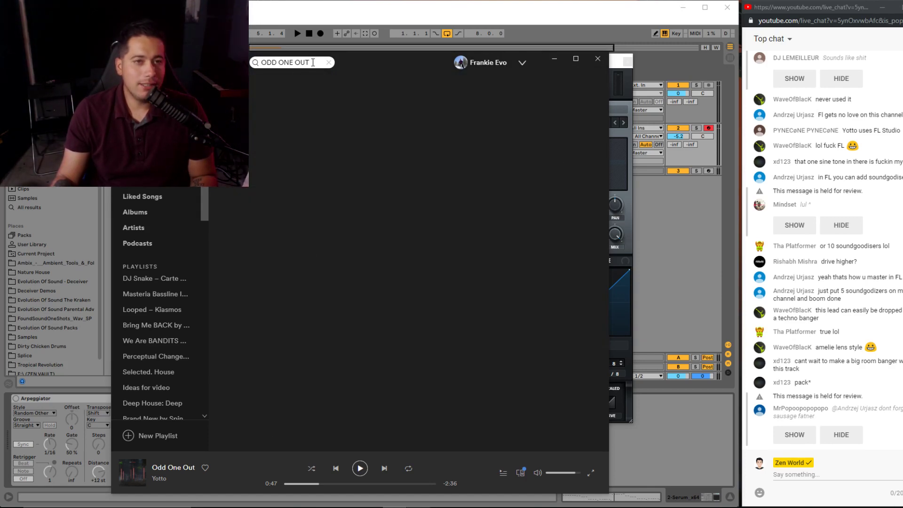
pyautogui.click(312, 62)
pyautogui.write('anjunad')
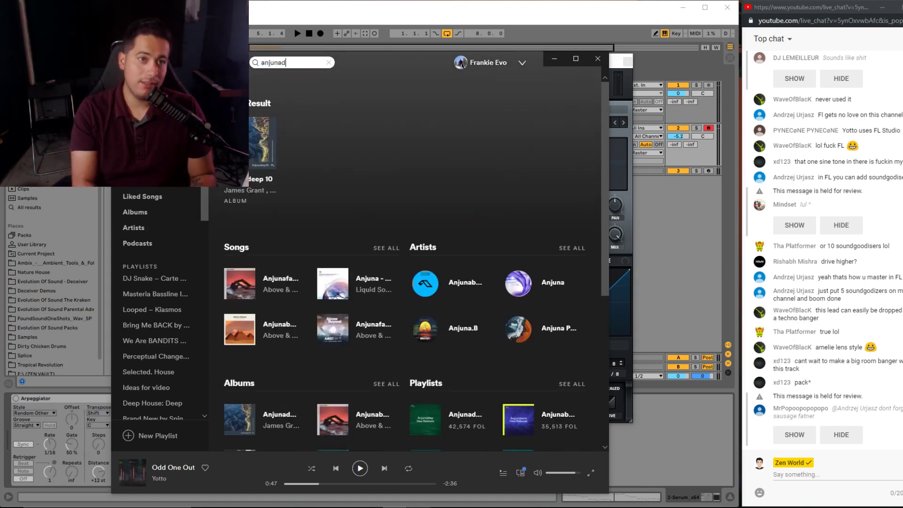
pyautogui.write('eep')
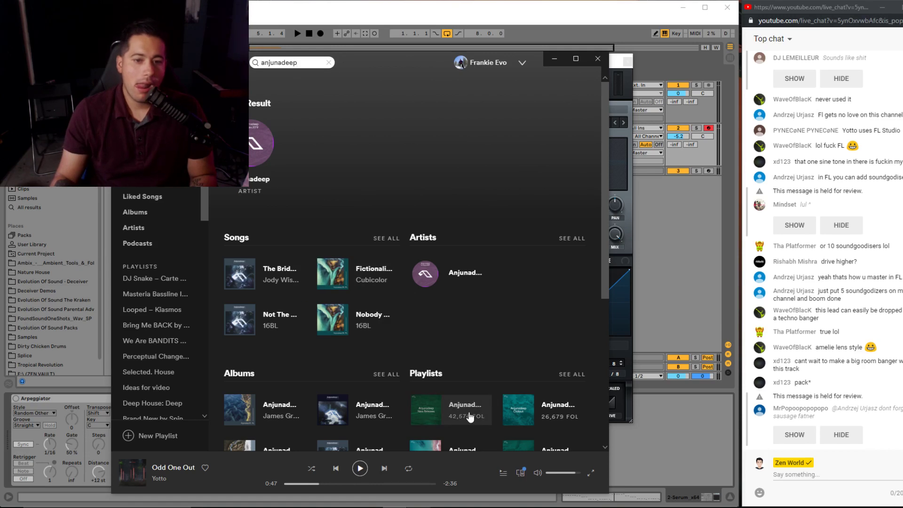
pyautogui.click(468, 417)
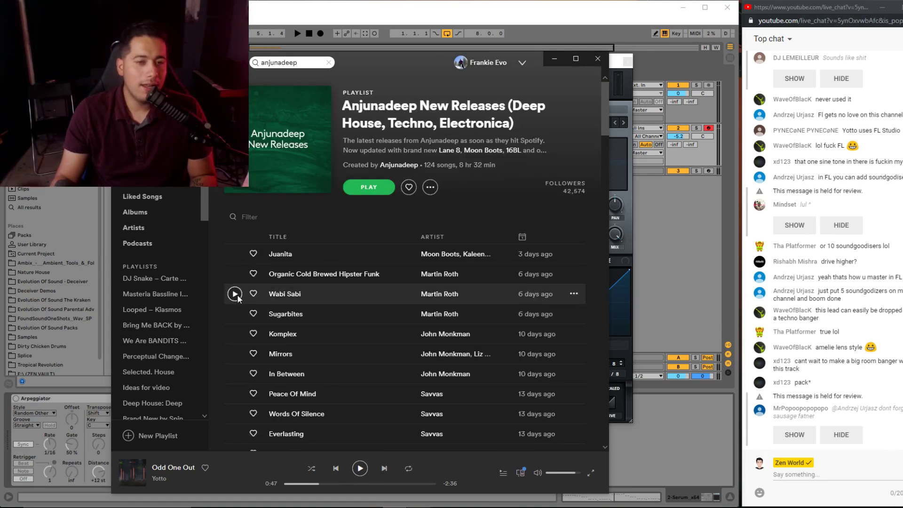
# - Play City Lights - Gorje Hewek & Izhevski Remix from the playlist at a lower volume and skip ahead to about 0:57
pyautogui.scroll(-2, 237, 295)
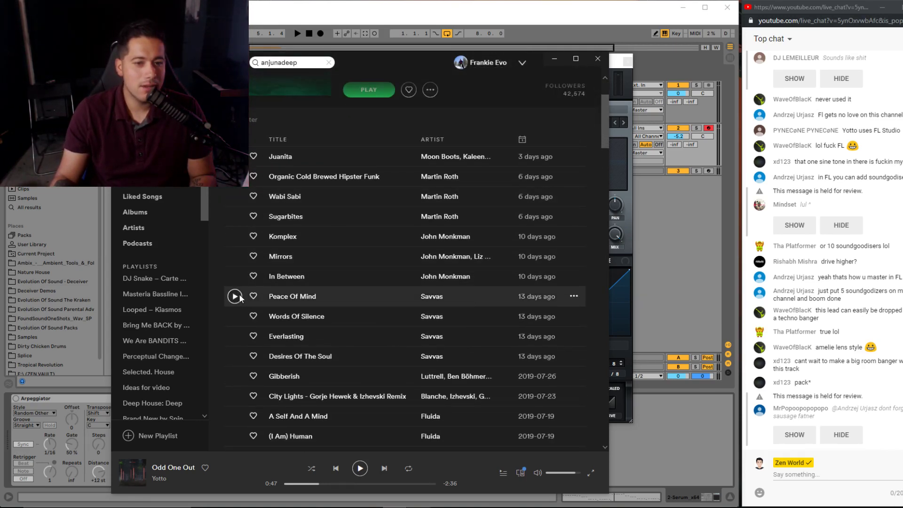
pyautogui.click(236, 396)
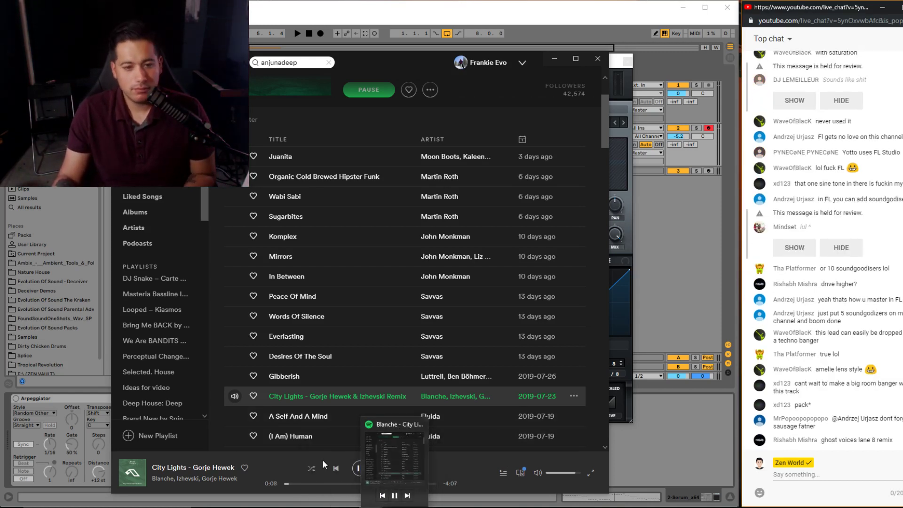
pyautogui.click(564, 472)
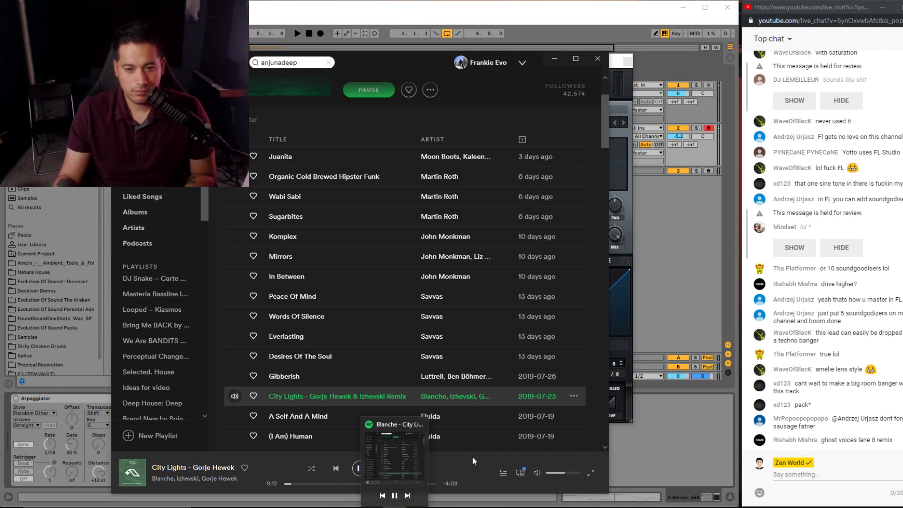
pyautogui.click(303, 483)
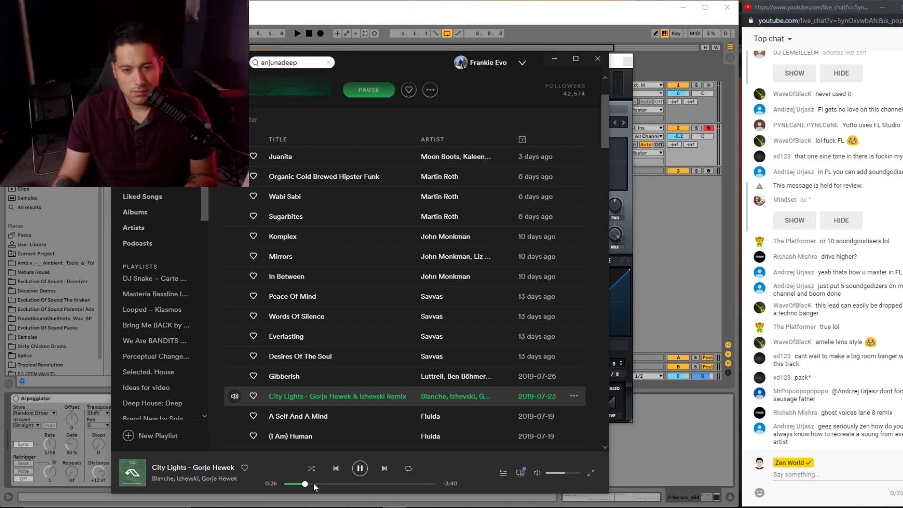
pyautogui.click(318, 484)
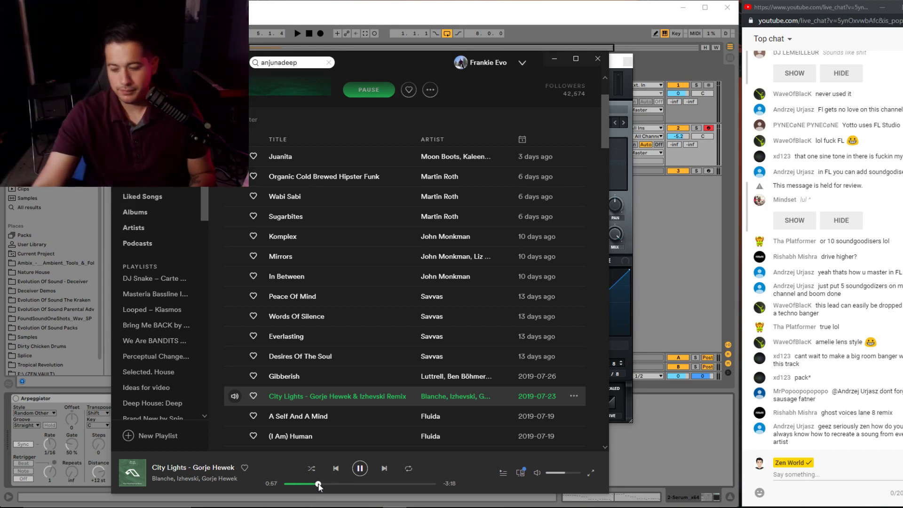
pyautogui.press('space')
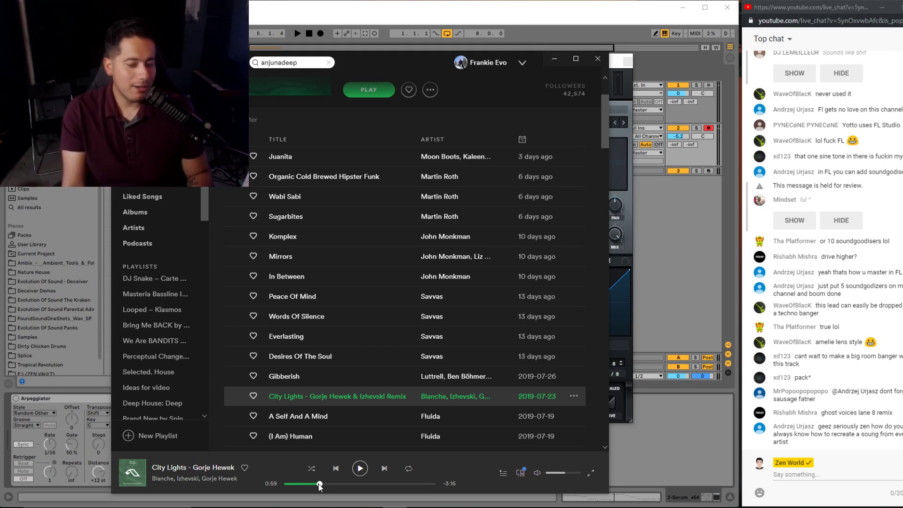
pyautogui.press('space')
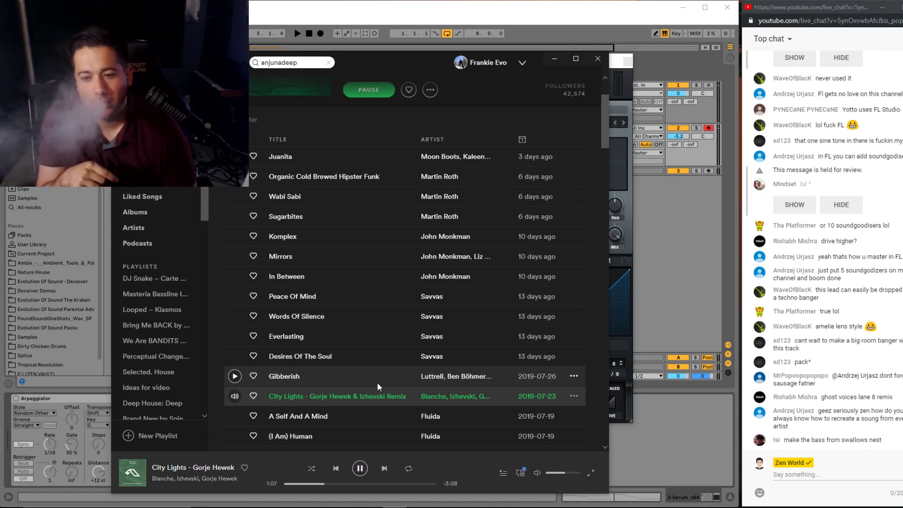
# - Return to Serum and load the LD - Swallow Nest preset from the AnjunaDeep folder
pyautogui.click(621, 220)
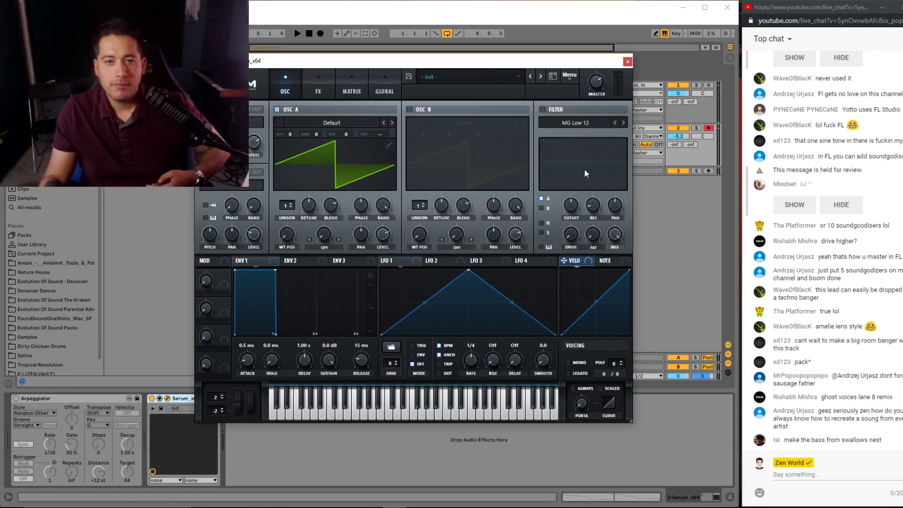
pyautogui.click(466, 76)
pyautogui.moveTo(492, 94)
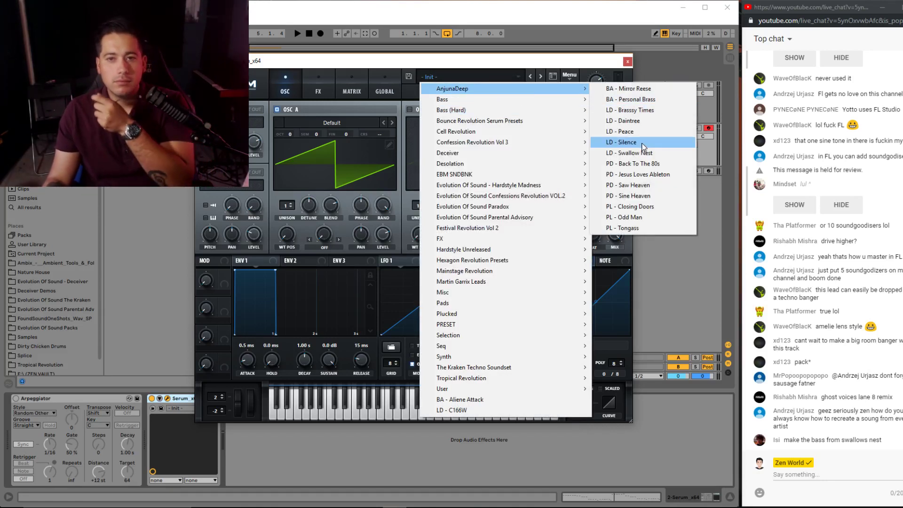
pyautogui.click(644, 152)
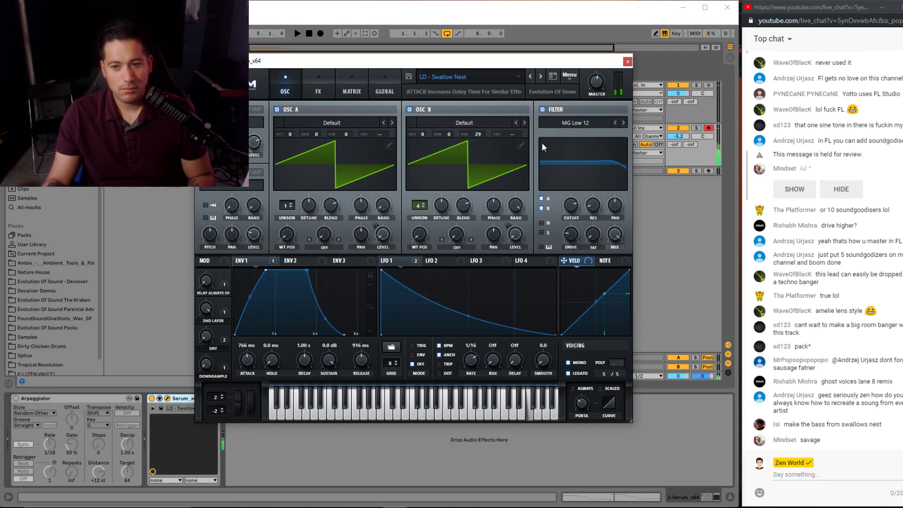
# - Switch back to Spotify, then pause and briefly replay City Lights to compare it with the loaded preset
pyautogui.click(407, 505)
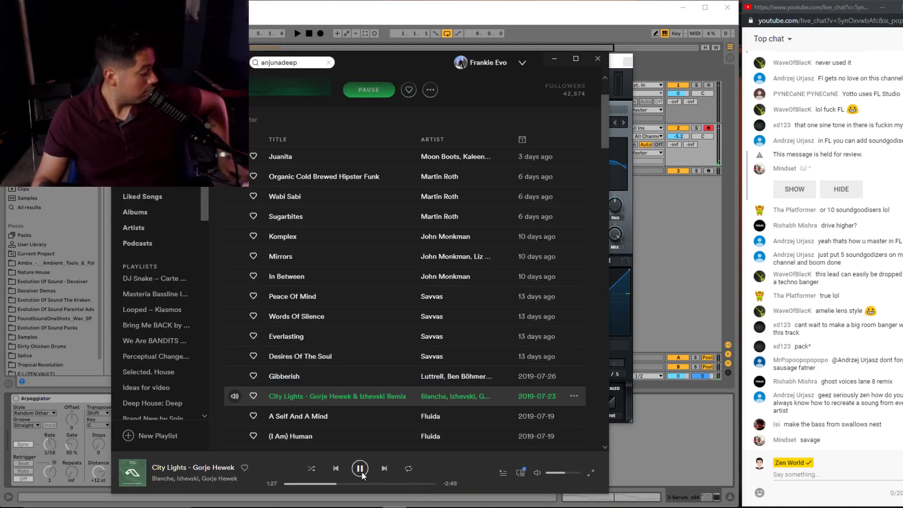
pyautogui.click(361, 469)
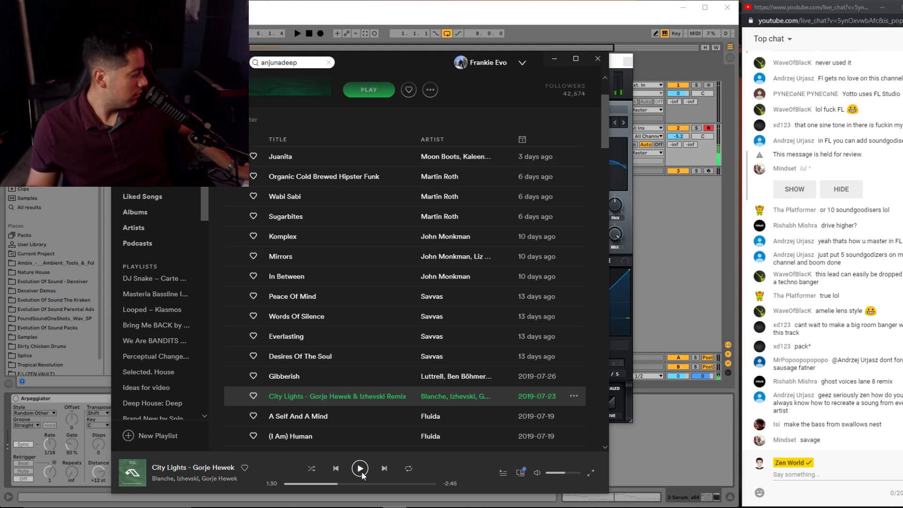
pyautogui.click(360, 469)
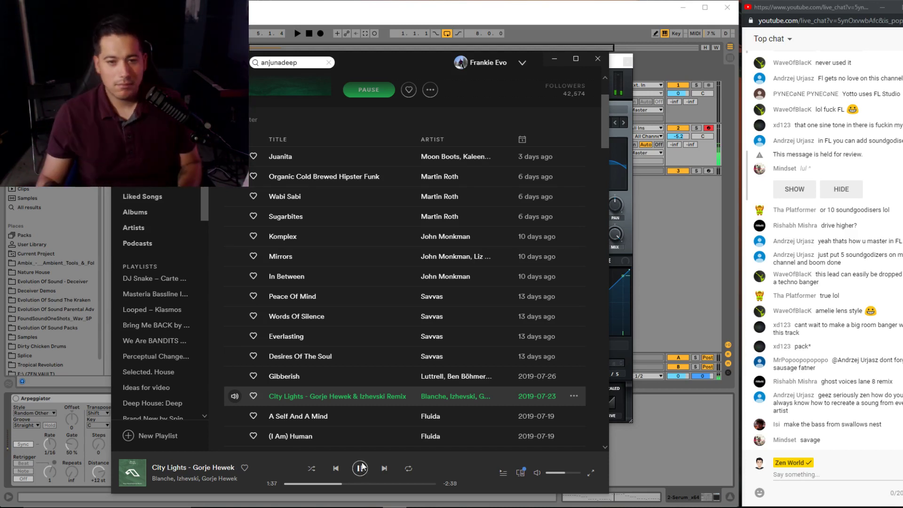
pyautogui.click(359, 469)
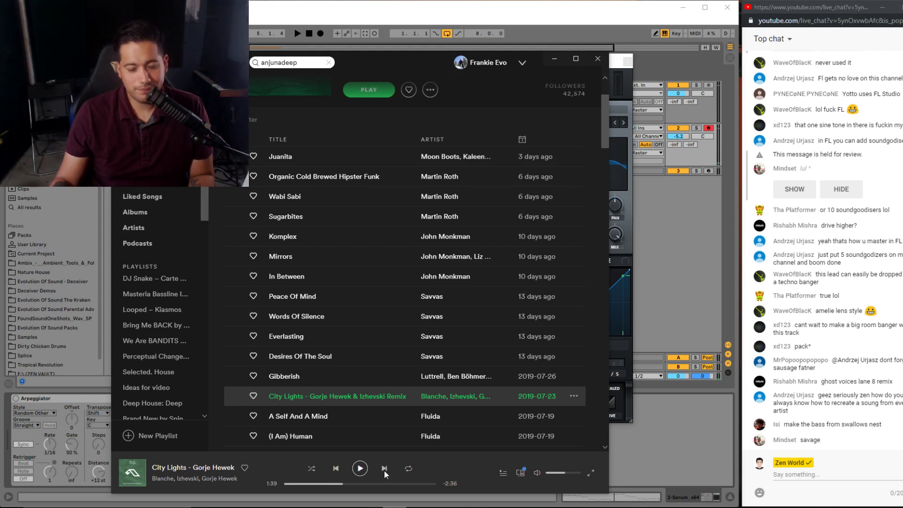
# - Resume City Lights, raise the volume, and listen through its later sections up to about 3:38
pyautogui.click(359, 469)
pyautogui.click(375, 483)
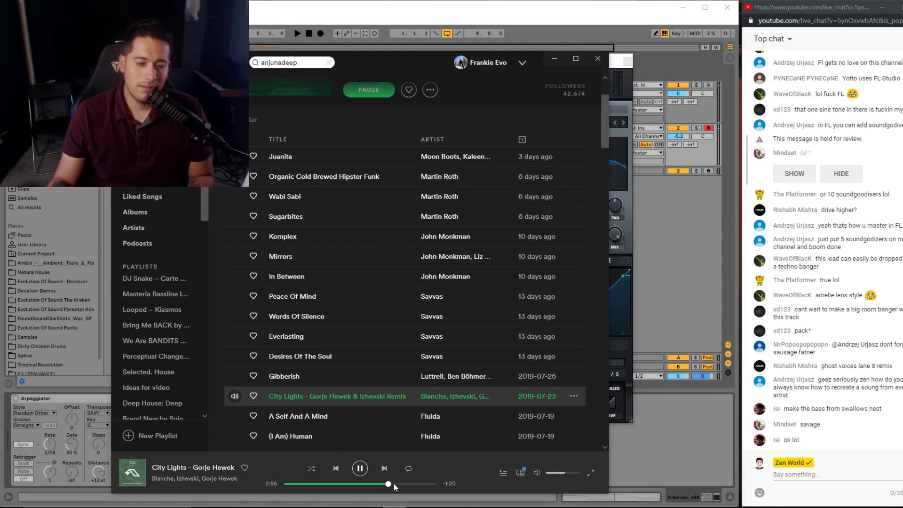
pyautogui.click(400, 484)
pyautogui.click(570, 473)
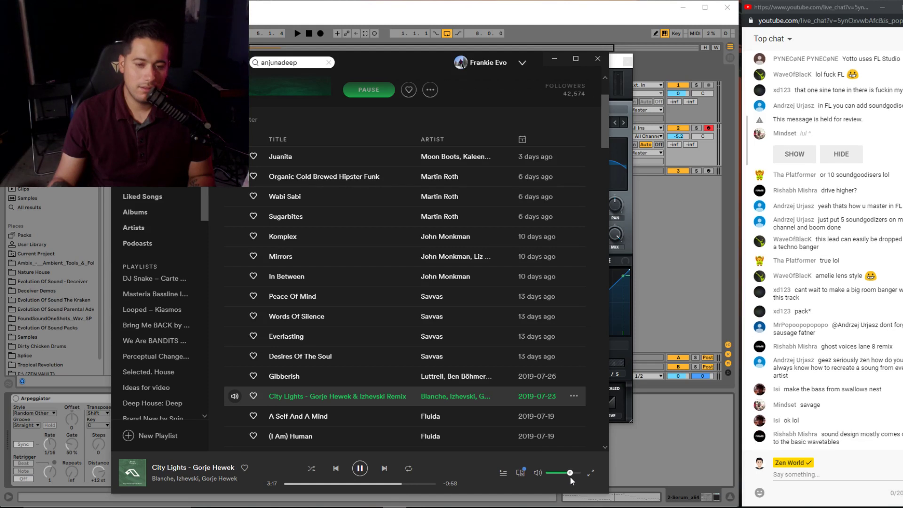
pyautogui.click(413, 484)
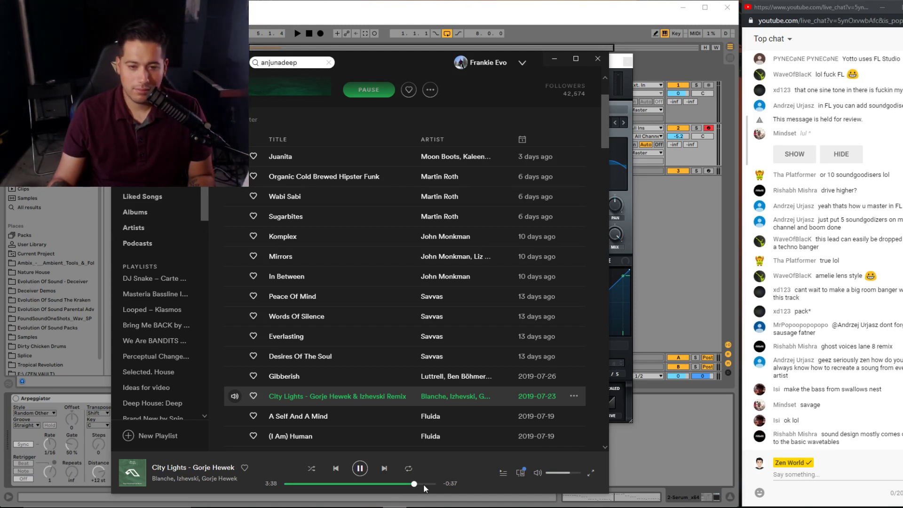
# - Play A Self And A Mind from the playlist, skip ahead to about 0:57, and pause it
pyautogui.scroll(-2, 297, 416)
pyautogui.doubleClick(226, 319)
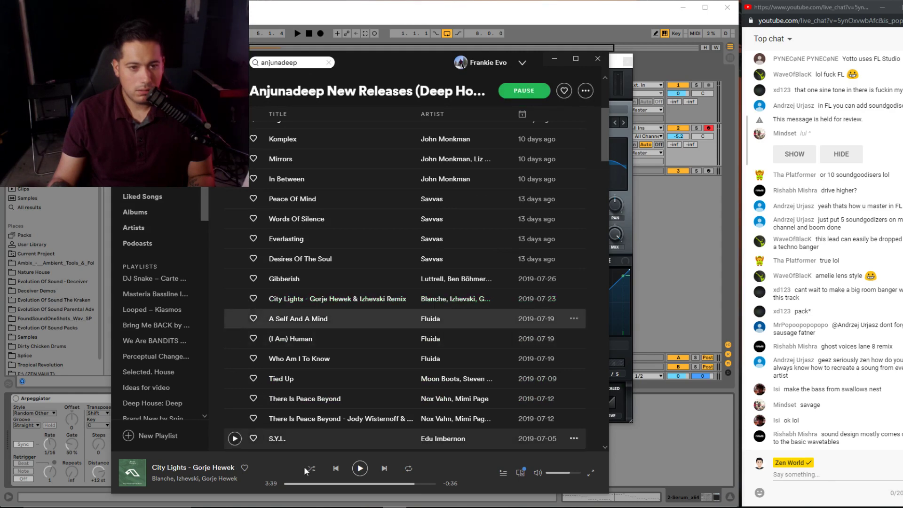
pyautogui.click(322, 483)
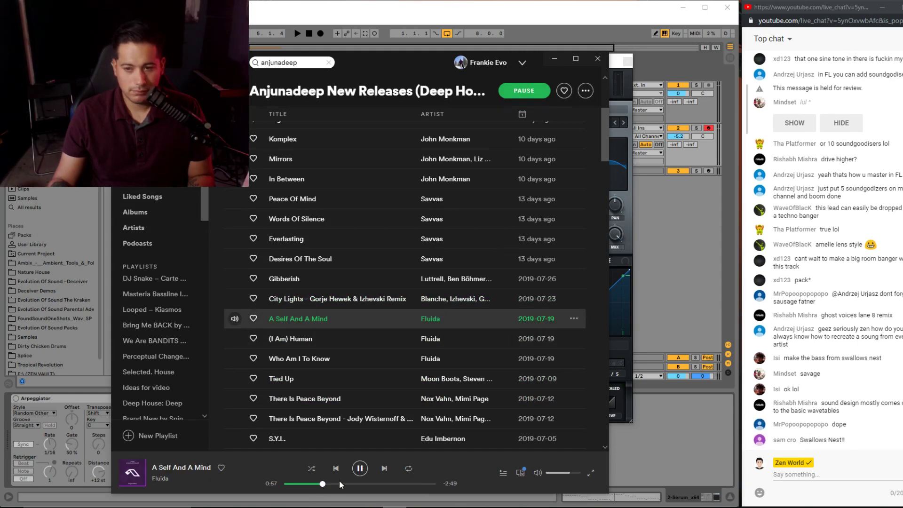
pyautogui.press('space')
# - Search for SWALLOWS, play Swallow's Nest by Modd and Hosini, and listen through its sections up to about 4:41
pyautogui.click(283, 63)
pyautogui.write('SW')
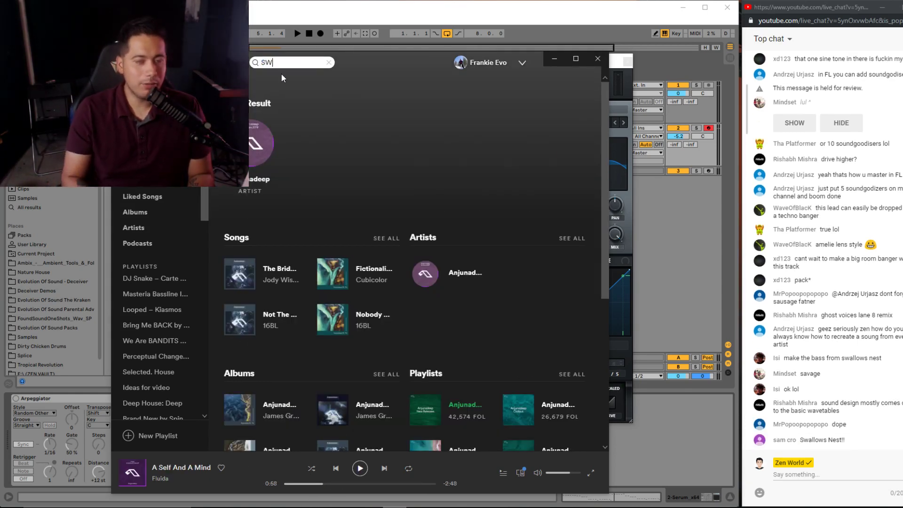
pyautogui.write('ALLOWS')
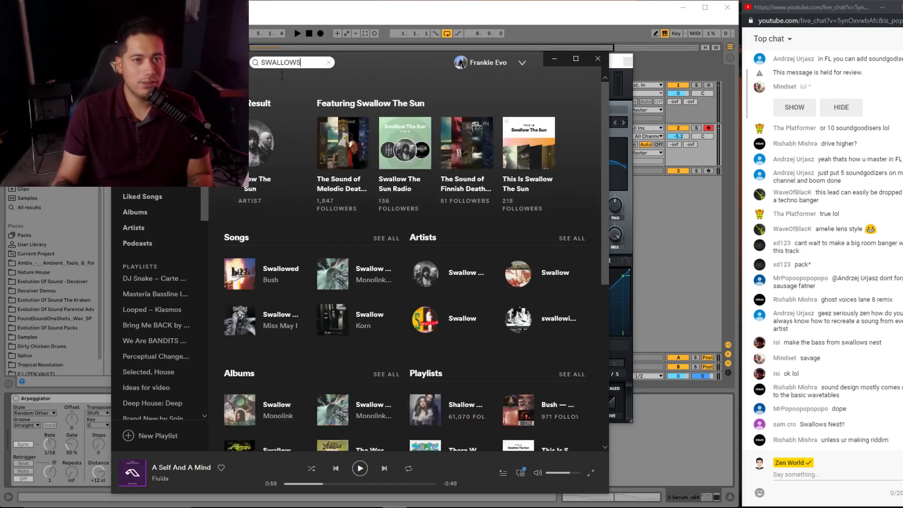
pyautogui.click(252, 152)
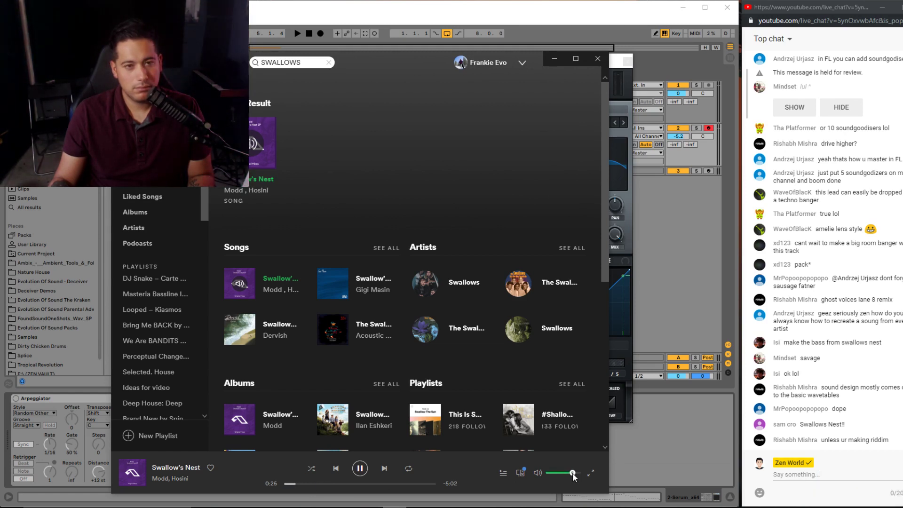
pyautogui.click(311, 484)
pyautogui.click(322, 485)
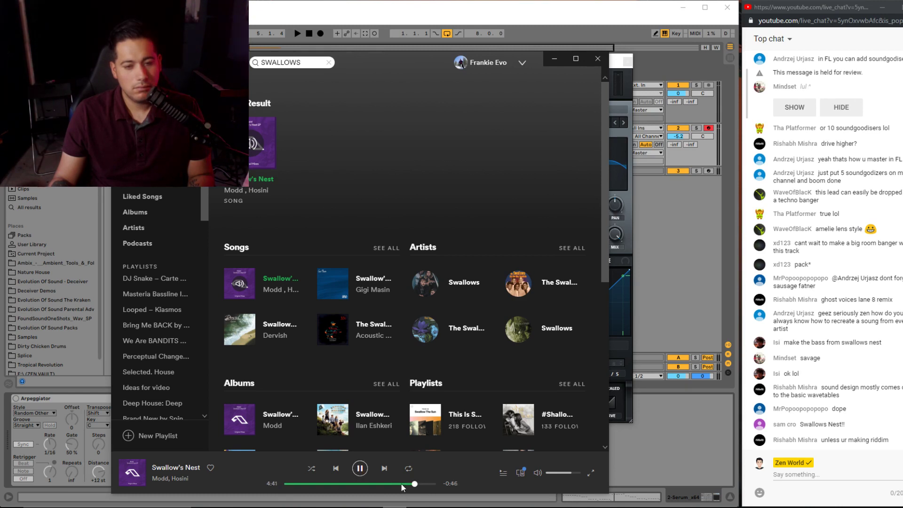
# - Switch back to Serum and initialize the preset
pyautogui.click(627, 403)
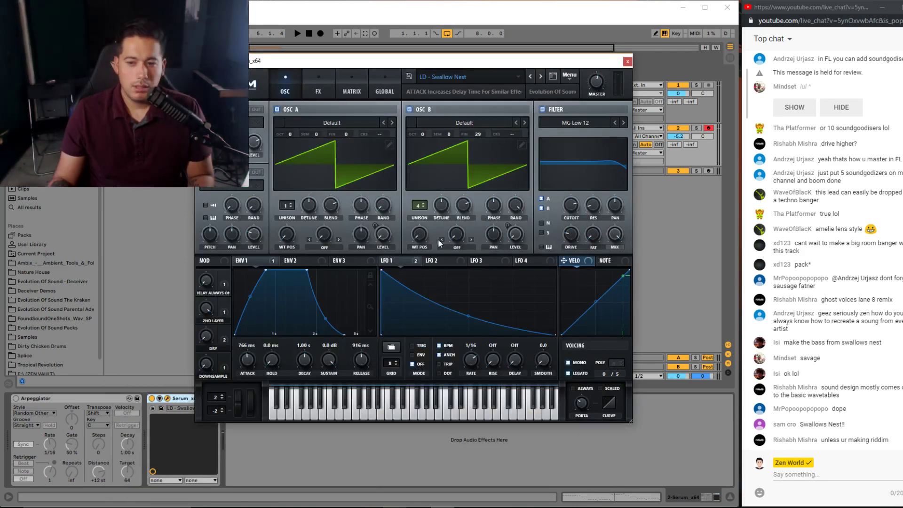
pyautogui.click(570, 77)
pyautogui.click(602, 124)
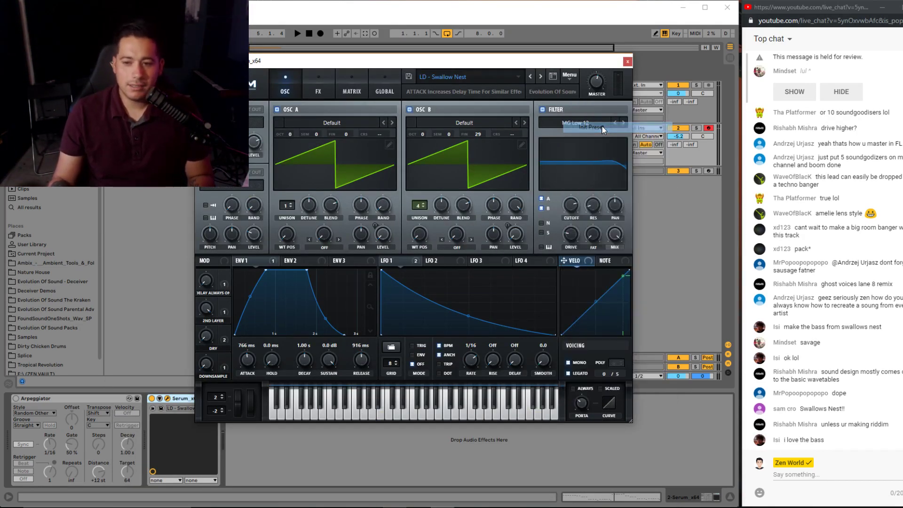
# - Load the Analog_BD_Sin wavetable into oscillator A
pyautogui.click(320, 123)
pyautogui.moveTo(329, 130)
pyautogui.click(466, 149)
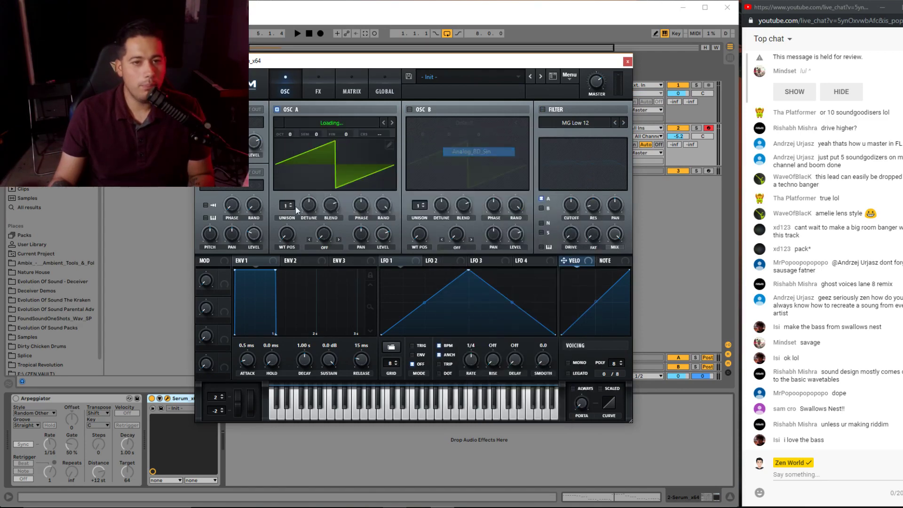
# - Set oscillator A to the Basic Shapes analog wavetable and audition it at lower keyboard octaves
pyautogui.click(334, 123)
pyautogui.moveTo(329, 134)
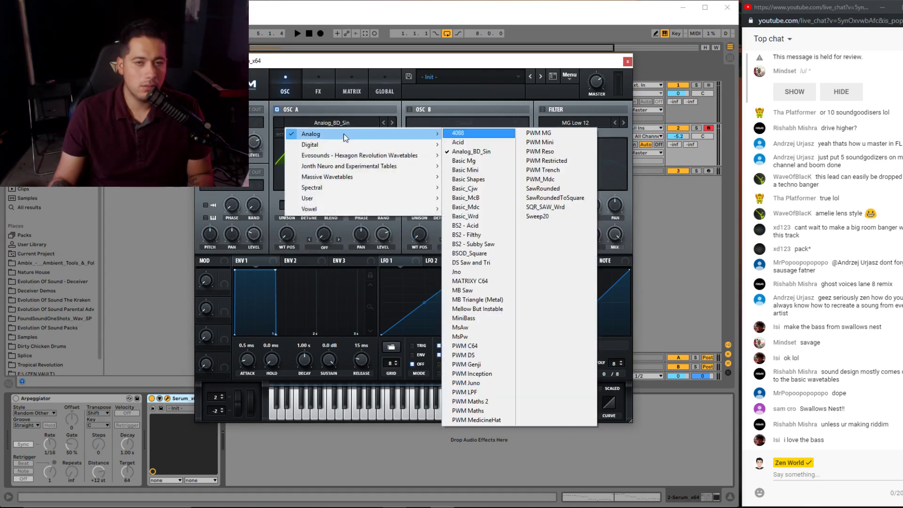
pyautogui.click(485, 179)
pyautogui.press('z')
pyautogui.press('s')
pyautogui.press('z')
pyautogui.press('s')
# - Switch to the Beatport page in the browser and search for Swallow's Nest
pyautogui.hotkey('alt', 'Tab')
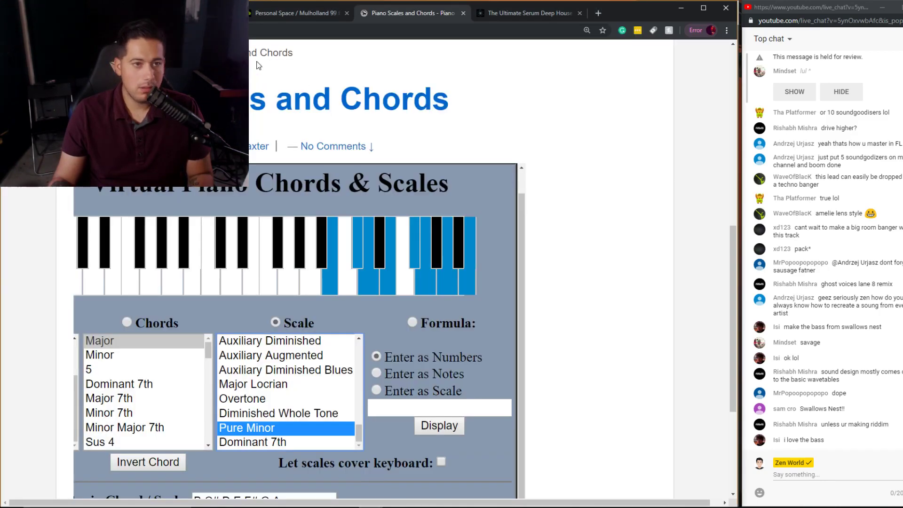
pyautogui.hotkey('ctrl', 'shift', 'Tab')
pyautogui.click(339, 54)
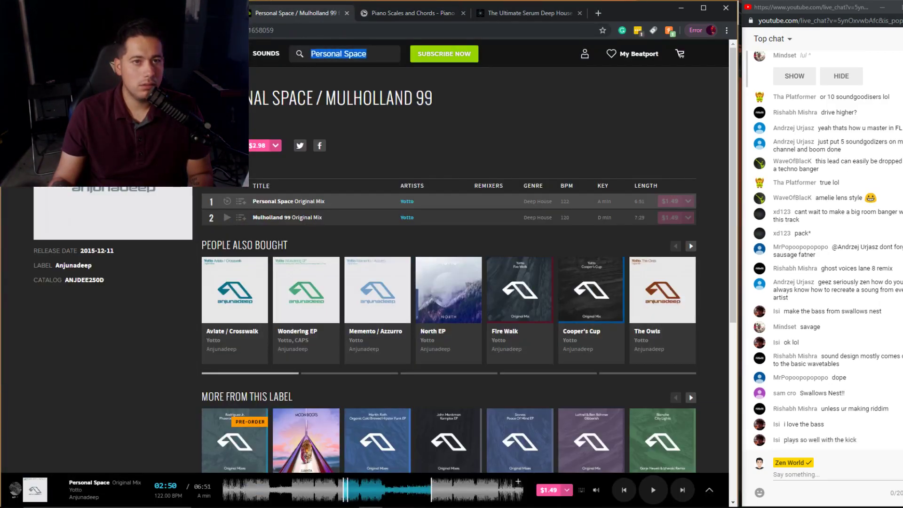
pyautogui.write('swsall')
pyautogui.press('BackSpace')
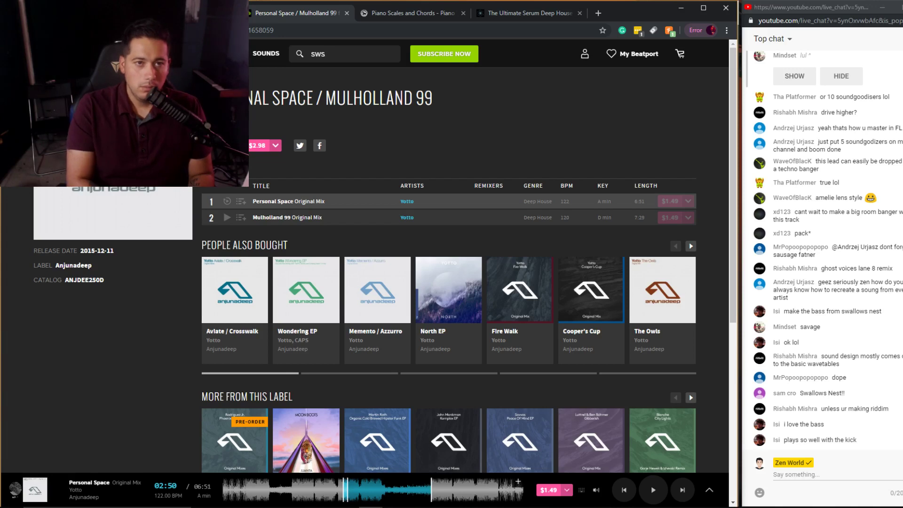
pyautogui.write('llow')
pyautogui.press('BackSpace')
pyautogui.write('swall')
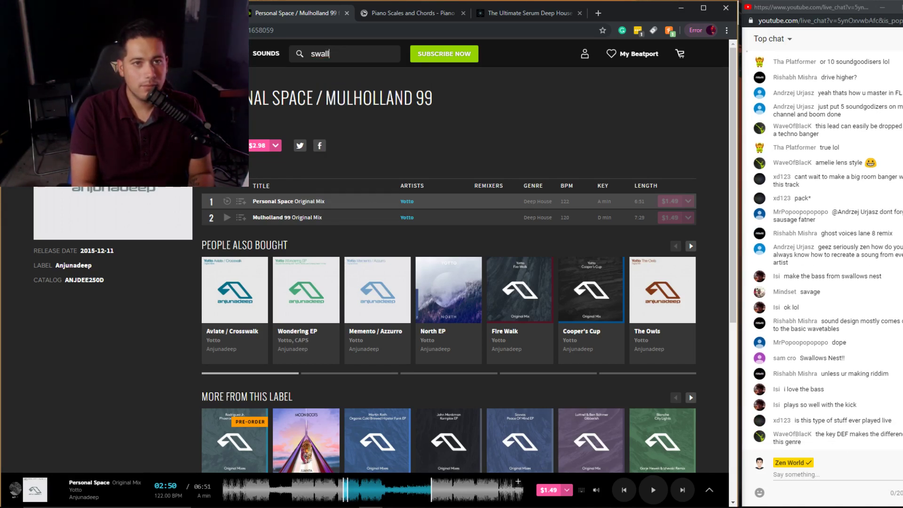
pyautogui.write('ow nest')
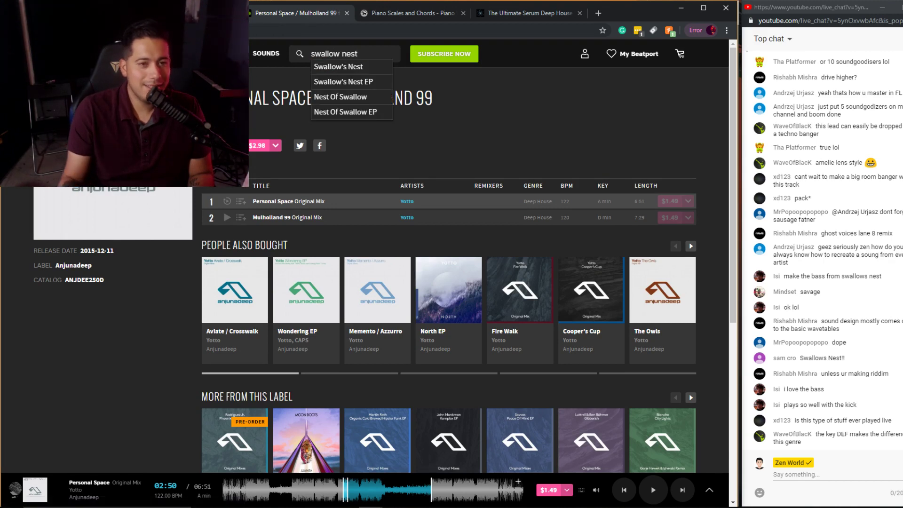
pyautogui.click(359, 67)
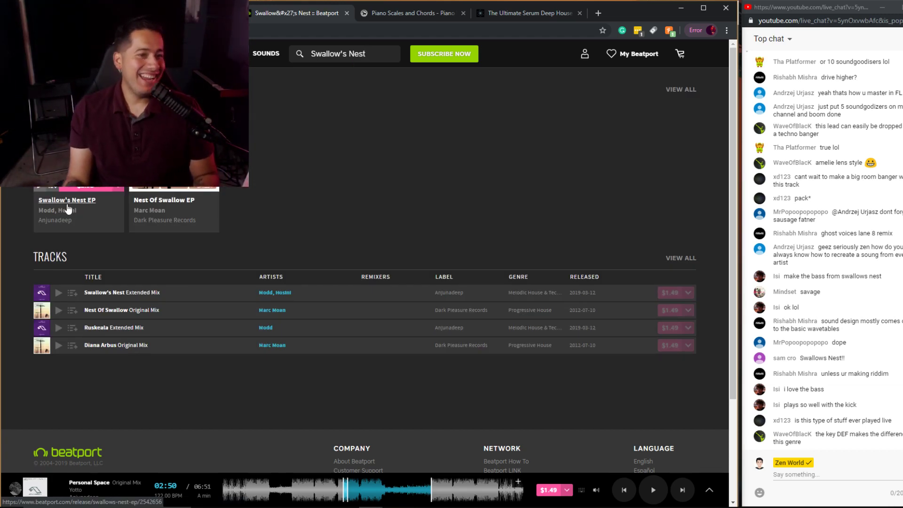
# - Open the Swallow's Nest EP and preview the Extended Mix of Swallow's Nest, skipping ahead to about 04:55
pyautogui.click(67, 203)
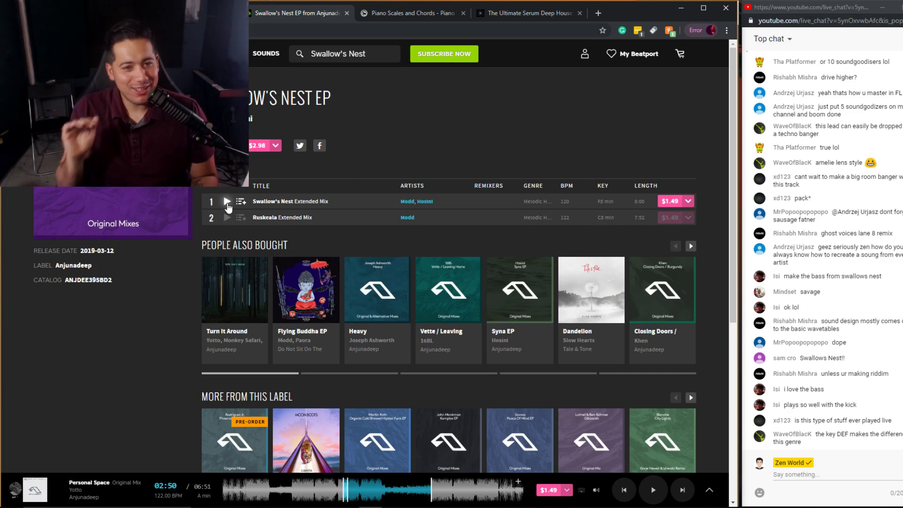
pyautogui.click(227, 201)
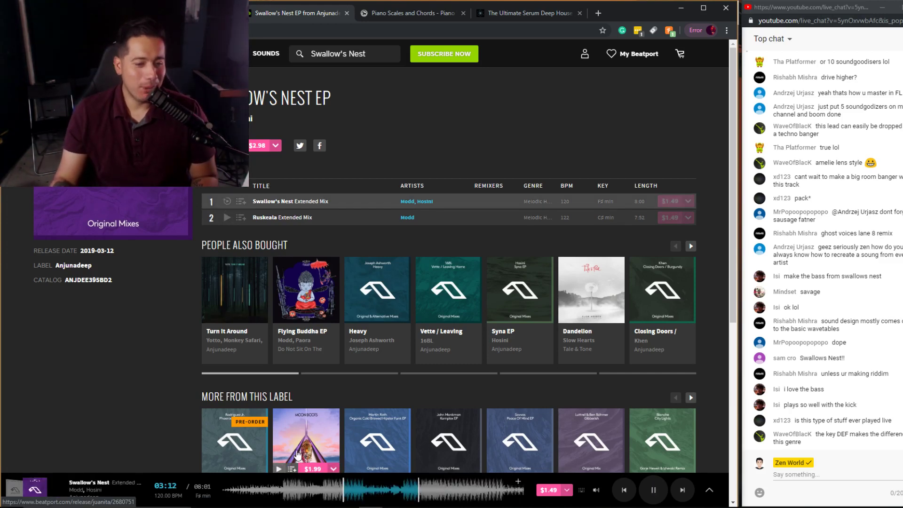
pyautogui.moveTo(595, 493)
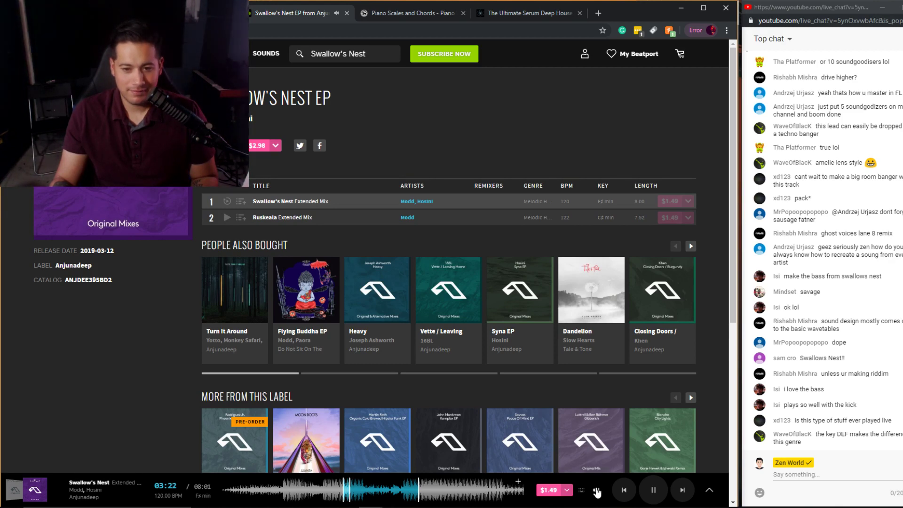
pyautogui.click(368, 489)
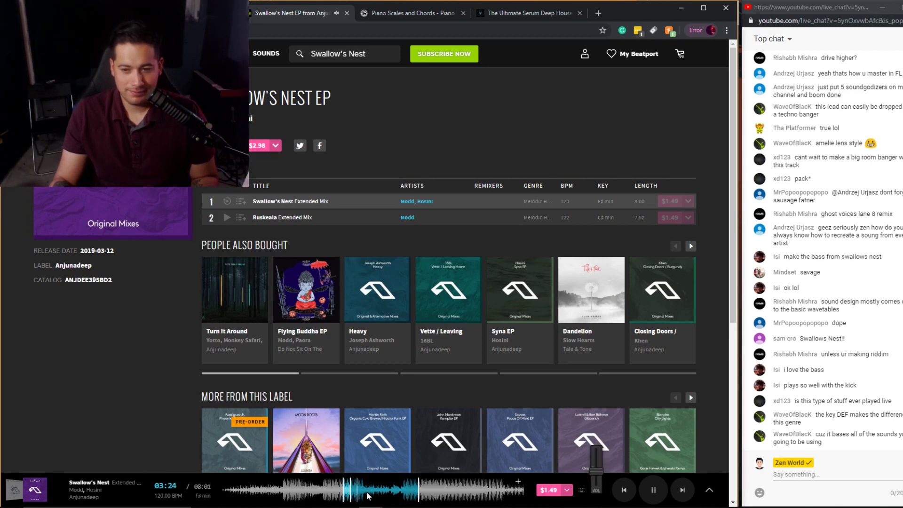
pyautogui.click(405, 497)
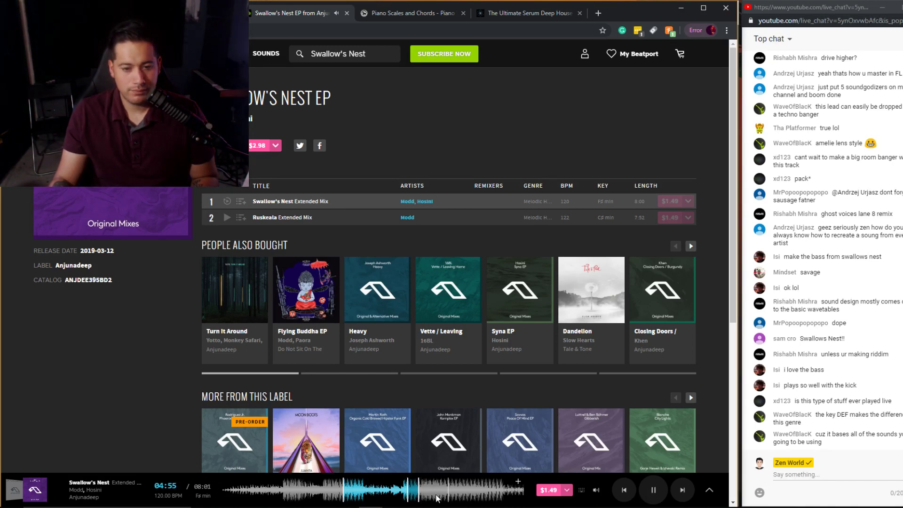
# - Switch to Spotify to replay Swallow's Nest briefly, then return to Serum and lower the keyboard octave to C0–D1
pyautogui.hotkey('alt', 'Tab')
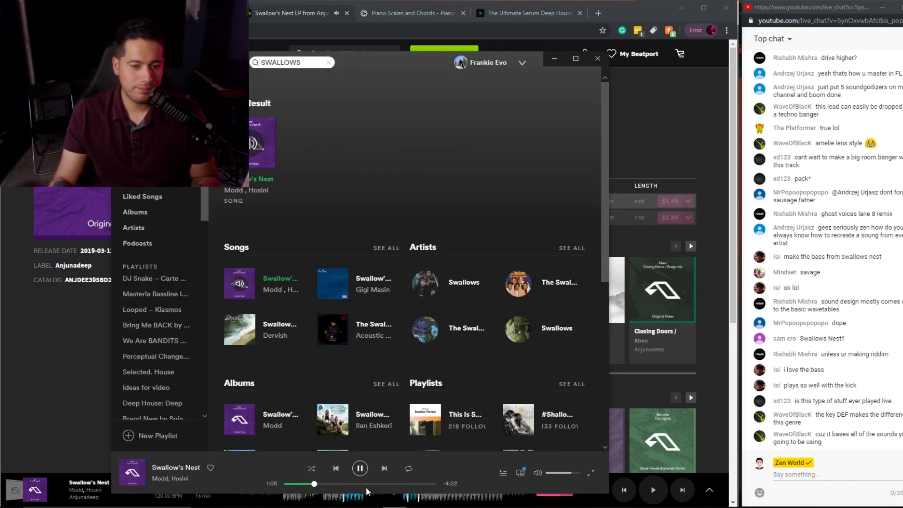
pyautogui.hotkey('alt', 'Tab')
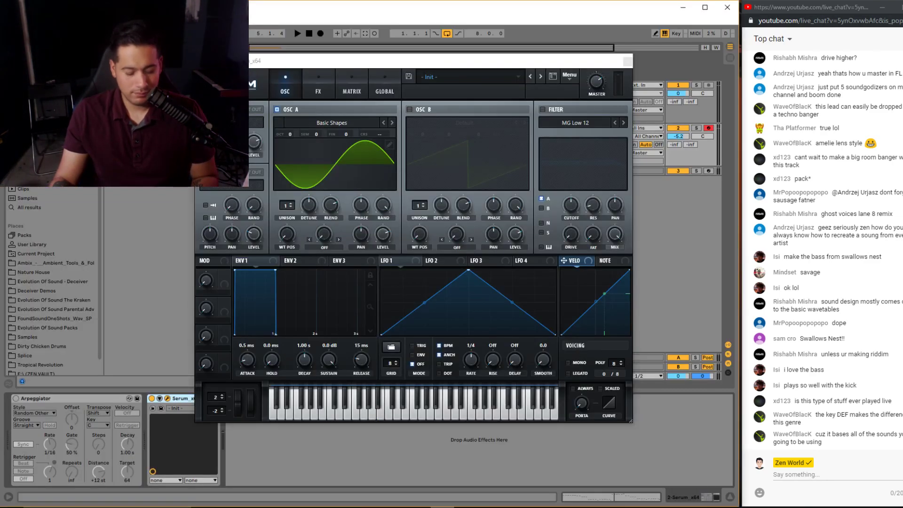
pyautogui.press('z')
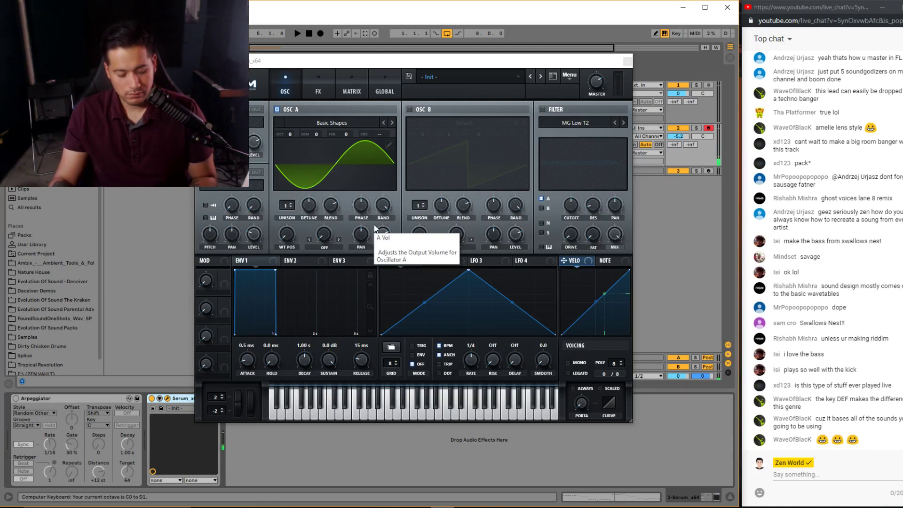
# - Give Envelope 3 zero sustain and a decay of about 94 ms, and assign it to oscillator A's coarse pitch with an amount of about 7
pyautogui.moveTo(331, 361)
pyautogui.moveTo(331, 361); pyautogui.dragTo(295, 363)
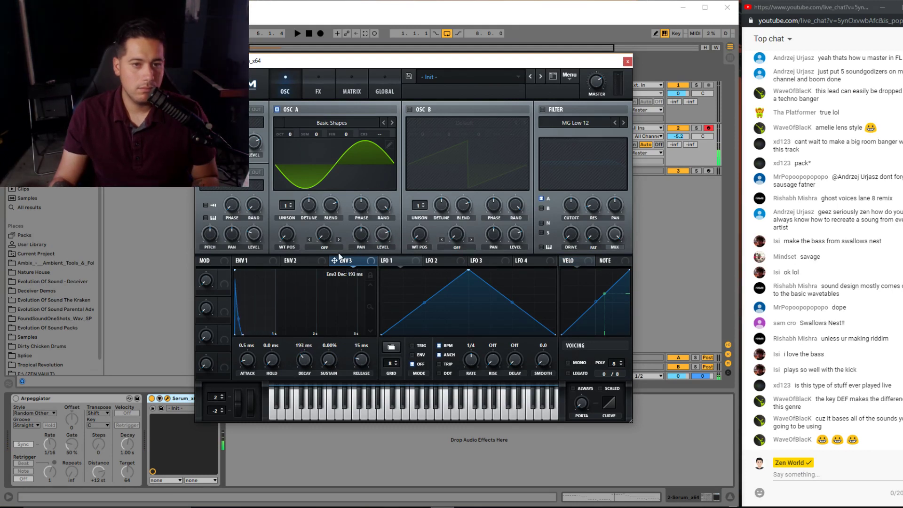
pyautogui.moveTo(334, 260); pyautogui.dragTo(387, 133)
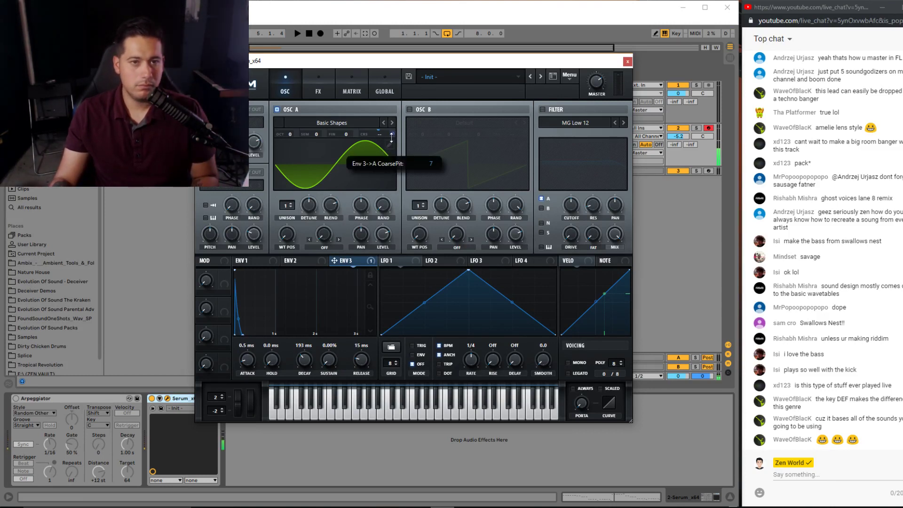
pyautogui.moveTo(299, 370); pyautogui.dragTo(295, 372)
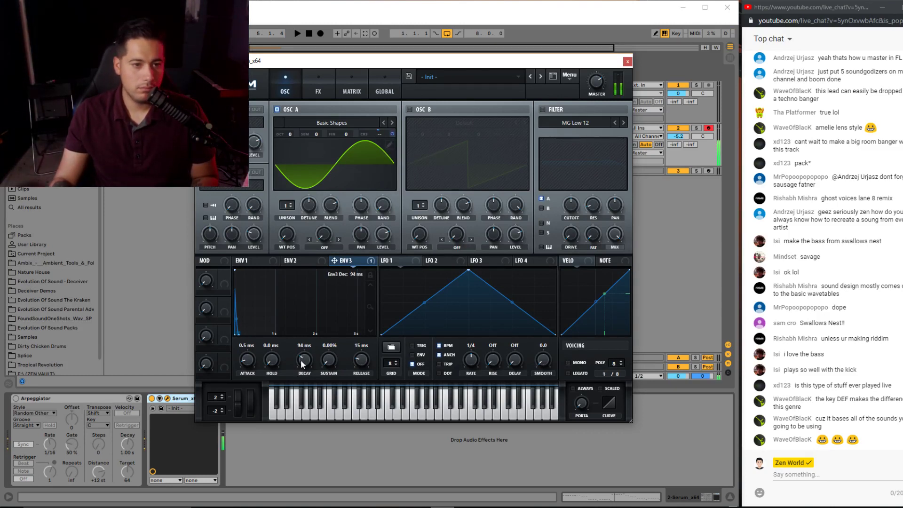
# - Set Envelope 1 to a 573 ms decay with sustain at -oo dB, auditioning the bass in low octaves
pyautogui.press('z')
pyautogui.press('z')
pyautogui.click(258, 260)
pyautogui.moveTo(304, 360); pyautogui.dragTo(302, 367)
pyautogui.press('a')
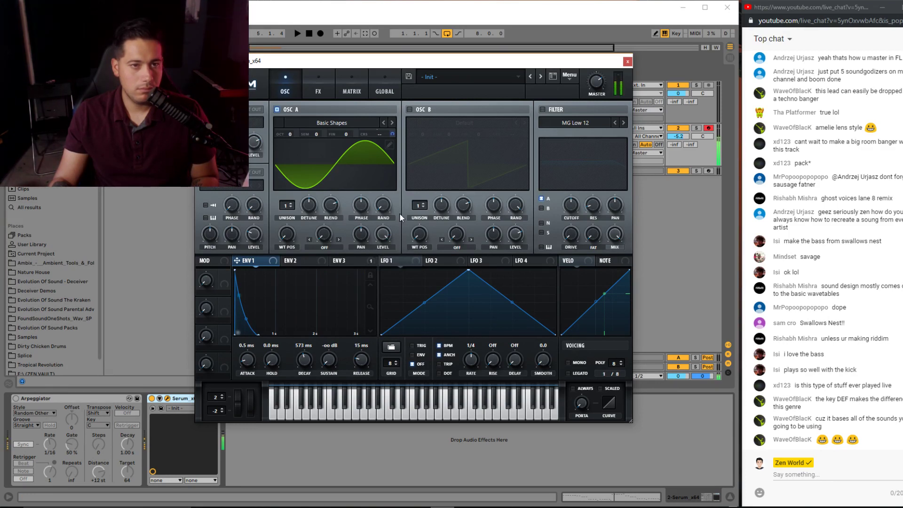
pyautogui.press('z')
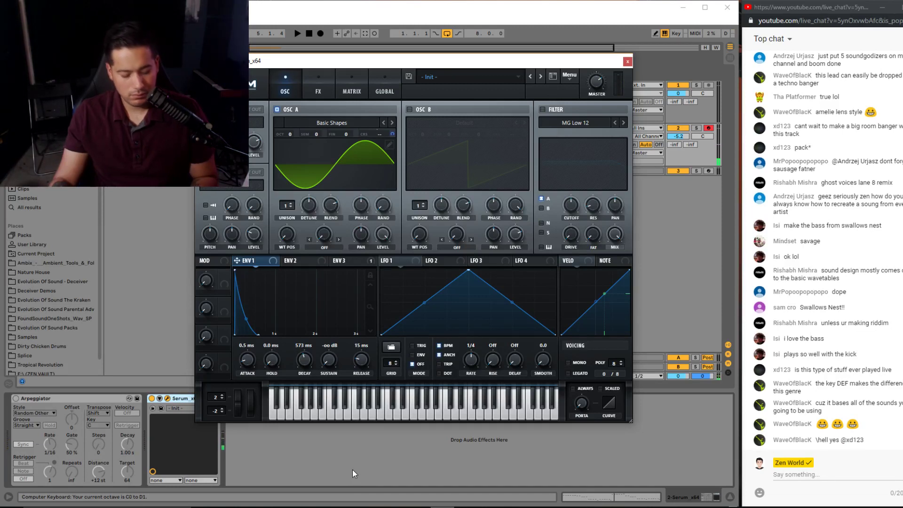
pyautogui.press('z')
pyautogui.press('a')
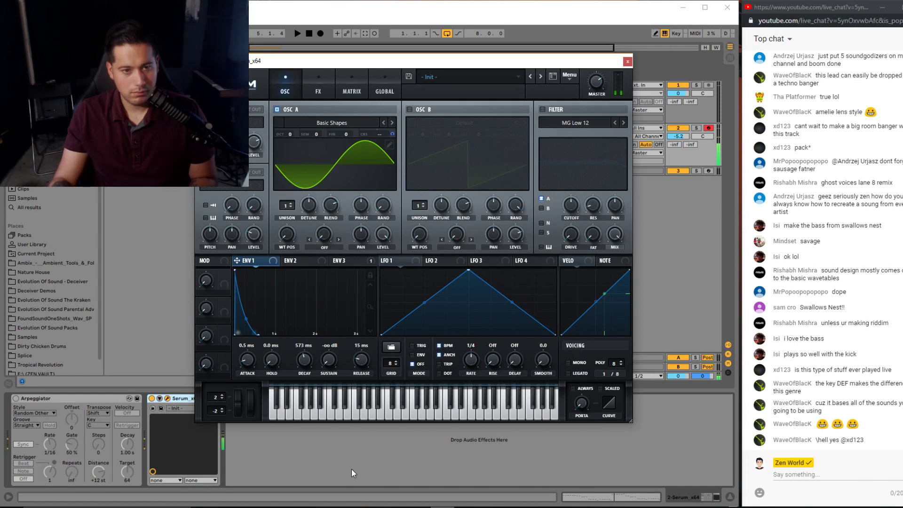
# - Shorten Envelope 3's decay to 48 ms and readjust its modulation of oscillator A's coarse pitch
pyautogui.click(354, 261)
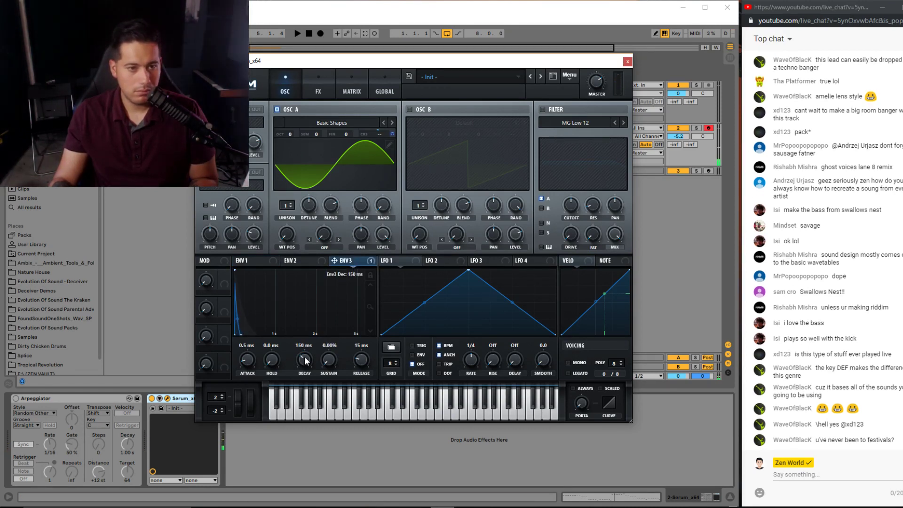
pyautogui.moveTo(297, 360)
pyautogui.mouseDown()
pyautogui.moveTo(301, 372)
pyautogui.moveTo(299, 357)
pyautogui.mouseUp()
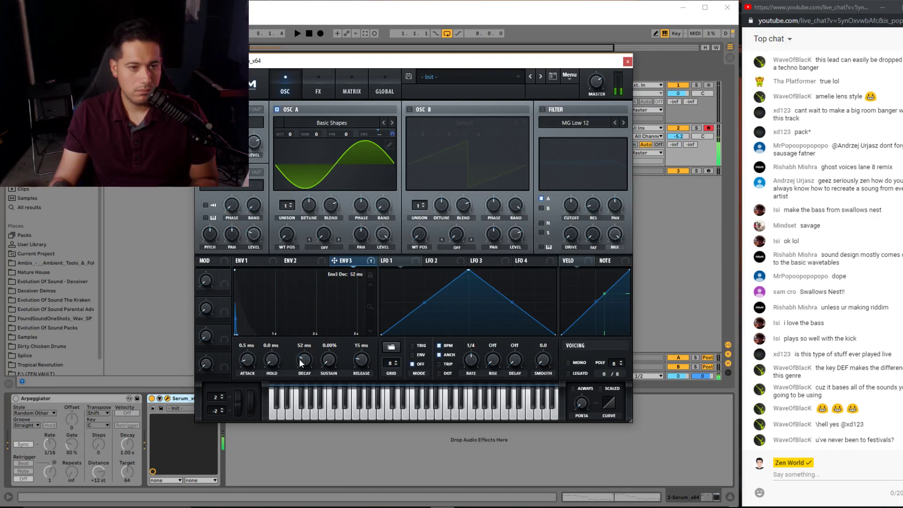
pyautogui.moveTo(350, 264); pyautogui.dragTo(391, 127)
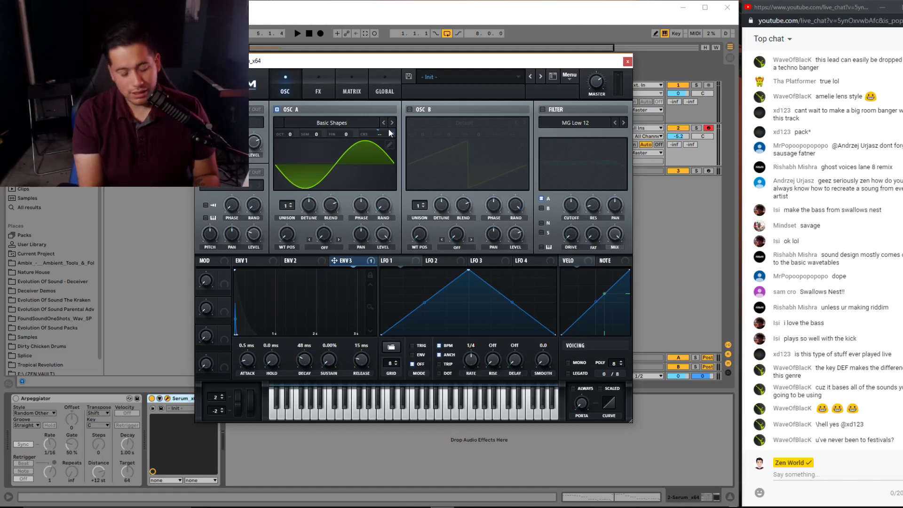
# - Audition the adjusted bass with test notes while shifting the keyboard octave down and back up
pyautogui.press('a')
pyautogui.press('z')
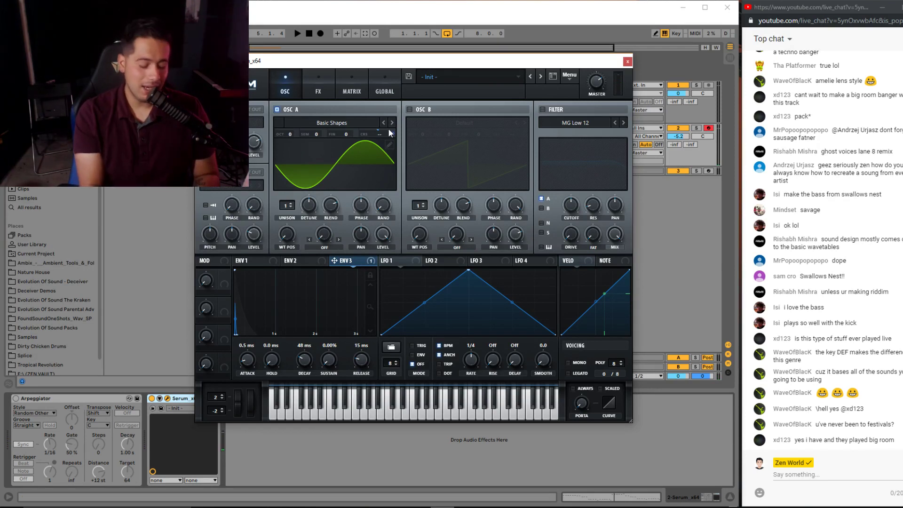
pyautogui.press('x')
pyautogui.press('x')
pyautogui.press('a')
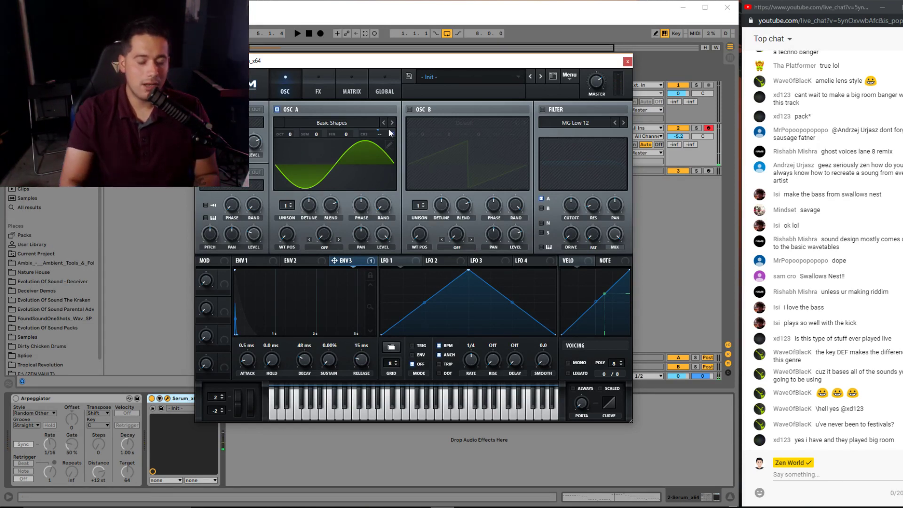
# - Readjust Envelope 3's modulation of oscillator A's coarse pitch and set Envelope 1's decay to 469 ms, auditioning test notes
pyautogui.moveTo(395, 131); pyautogui.dragTo(394, 129)
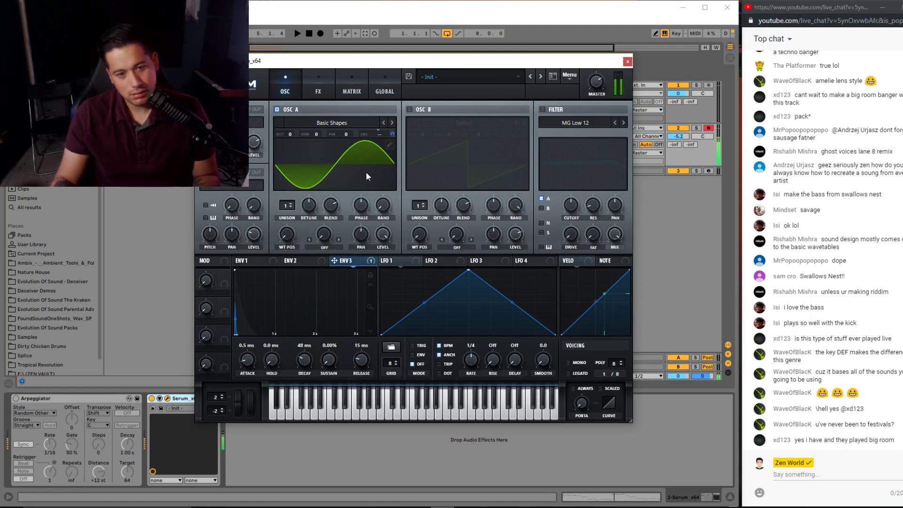
pyautogui.click(242, 261)
pyautogui.moveTo(304, 360)
pyautogui.mouseDown()
pyautogui.moveTo(303, 350)
pyautogui.moveTo(304, 361)
pyautogui.mouseUp()
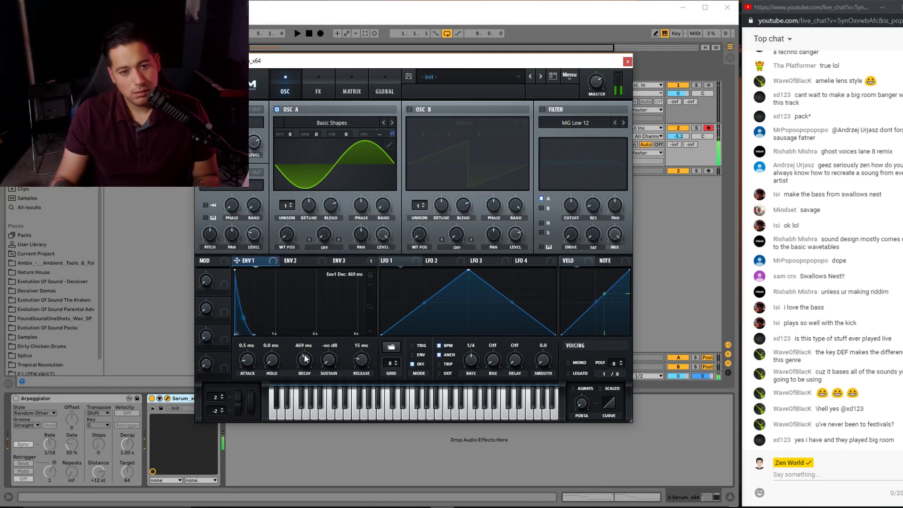
pyautogui.press('z')
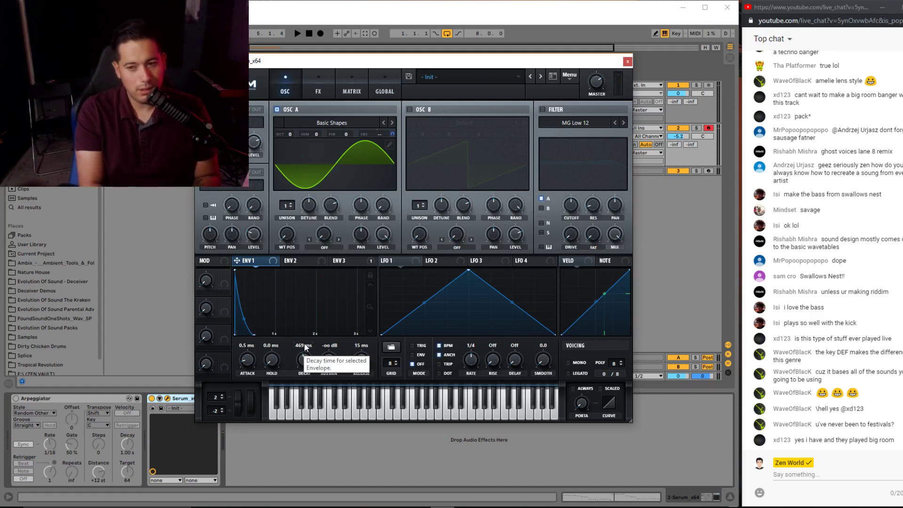
pyautogui.press('w')
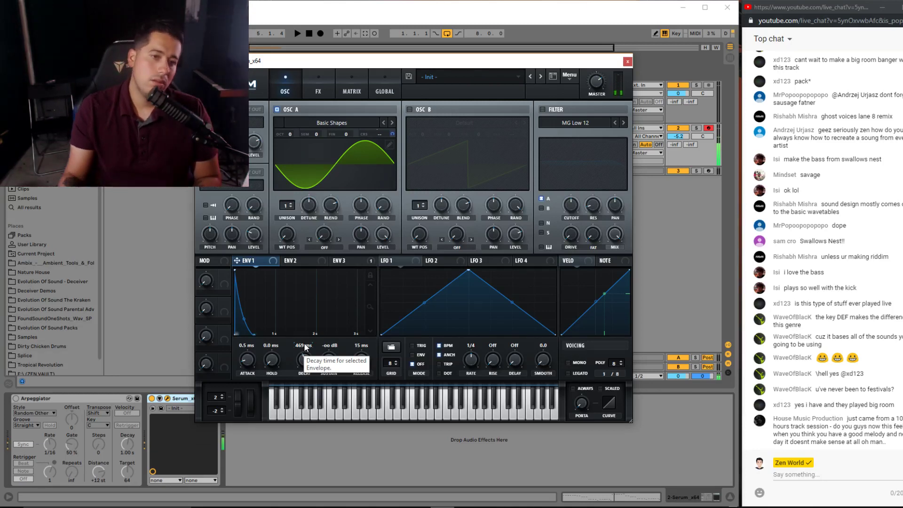
# - Add distortion to the bass, switch its type to Asym and adjust the drive while playing a test note
pyautogui.click(328, 90)
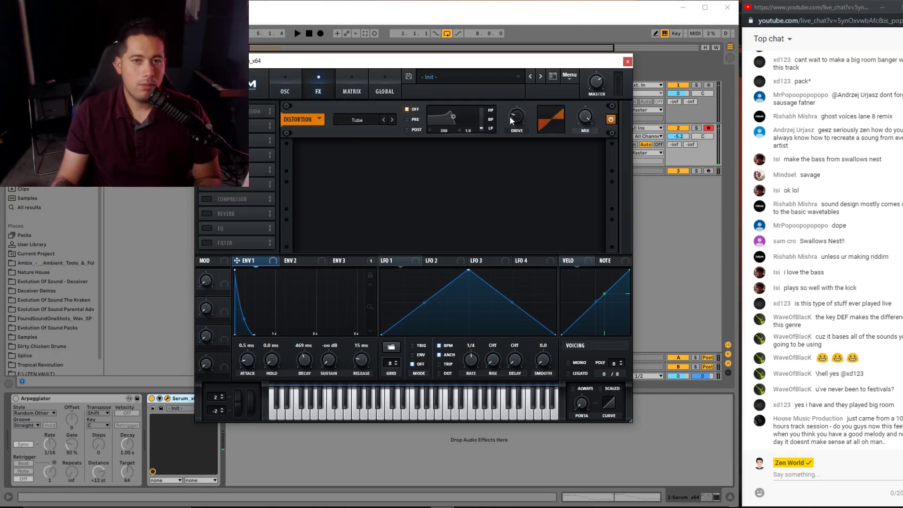
pyautogui.moveTo(510, 120); pyautogui.dragTo(520, 77)
pyautogui.press('w')
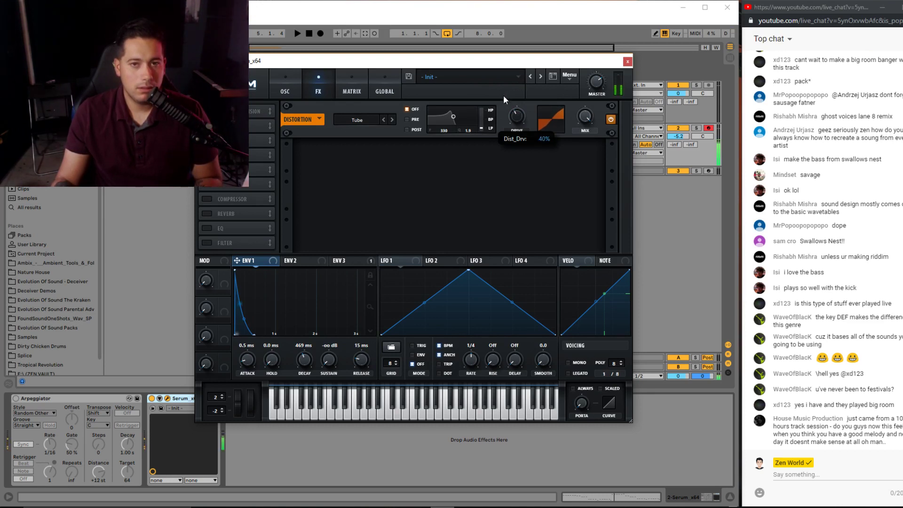
pyautogui.click(365, 118)
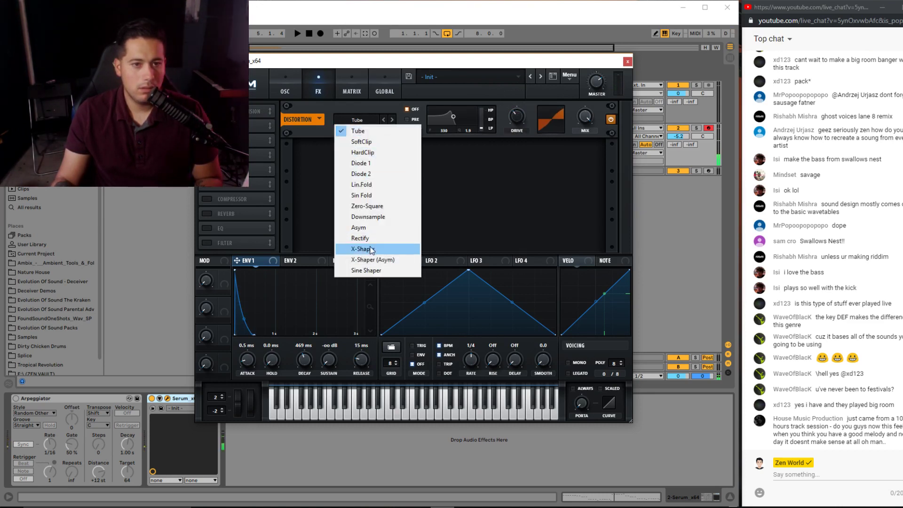
pyautogui.click(359, 227)
pyautogui.moveTo(510, 125); pyautogui.dragTo(503, 132)
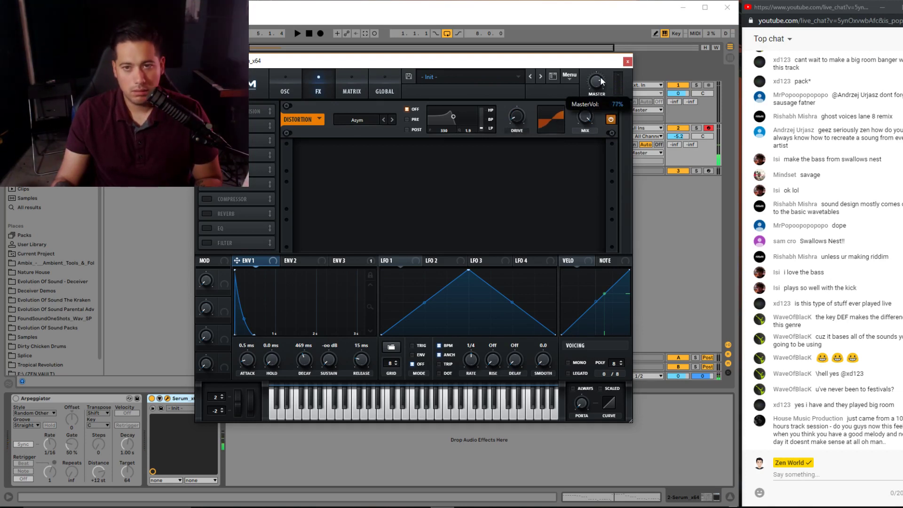
# - Set the Serum track's volume to 0 dB and audition the bass one octave lower
pyautogui.rightClick(679, 136)
pyautogui.click(695, 159)
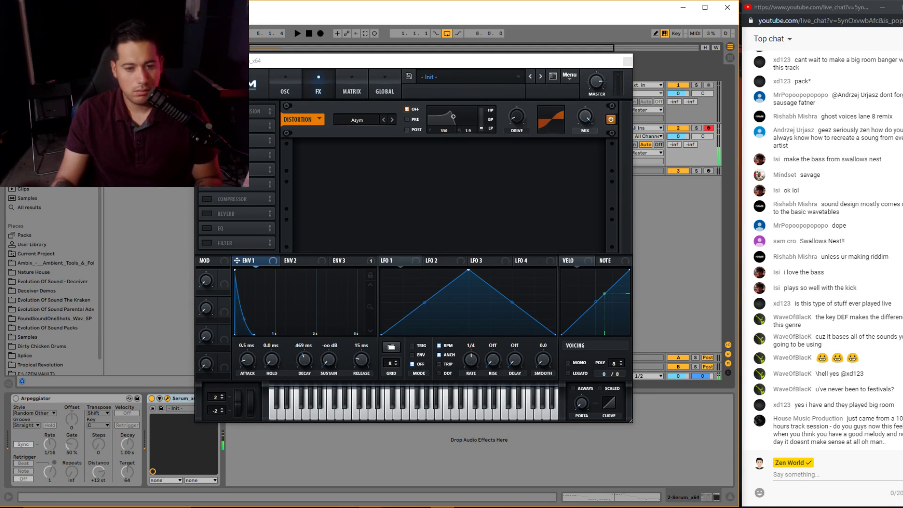
pyautogui.hotkey('alt', 'Tab')
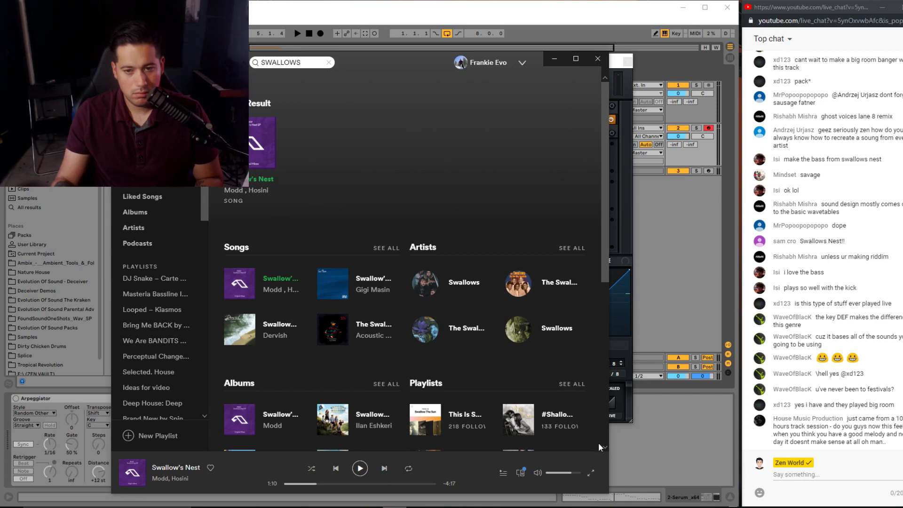
pyautogui.click(622, 408)
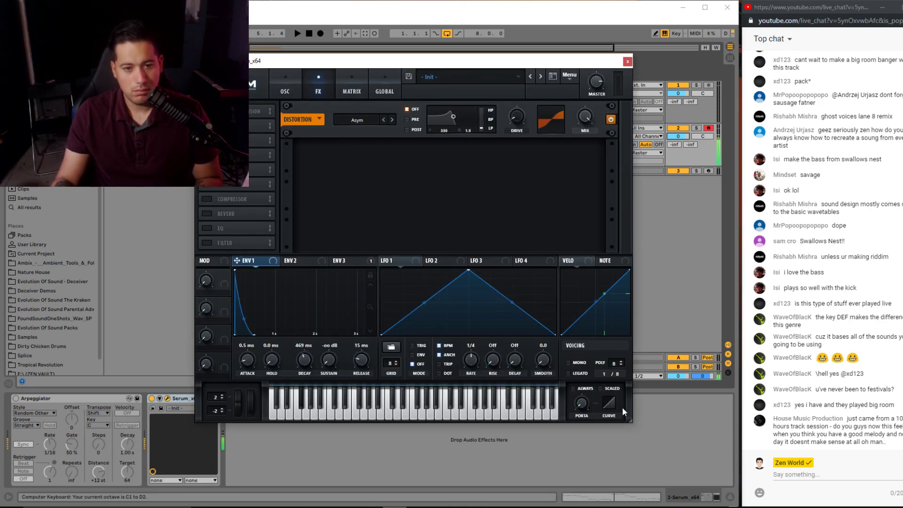
pyautogui.press('z')
pyautogui.press('a')
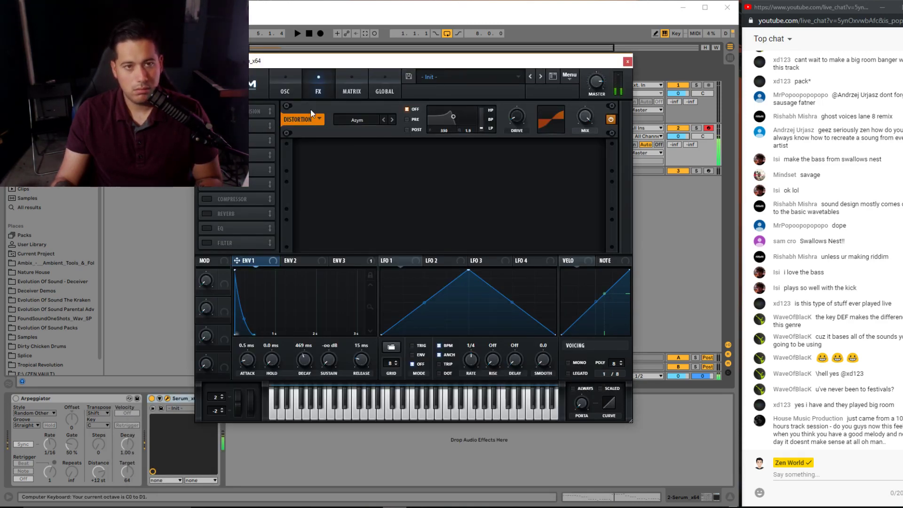
# - Try the MG Low 12 filter on oscillators A and B with a lowered cutoff, auditioning notes in different octaves
pyautogui.click(285, 84)
pyautogui.moveTo(570, 205); pyautogui.dragTo(547, 210)
pyautogui.press('x')
pyautogui.press('x')
pyautogui.press('w')
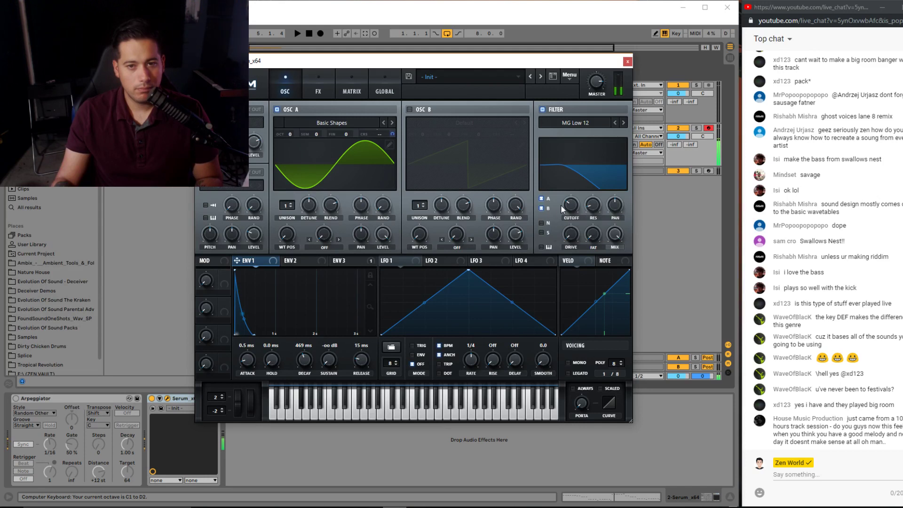
pyautogui.moveTo(559, 205)
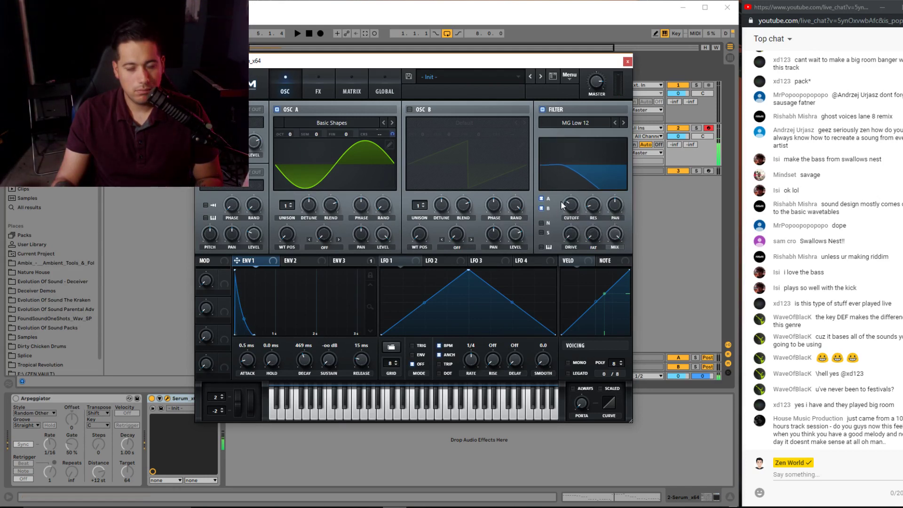
pyautogui.press('a')
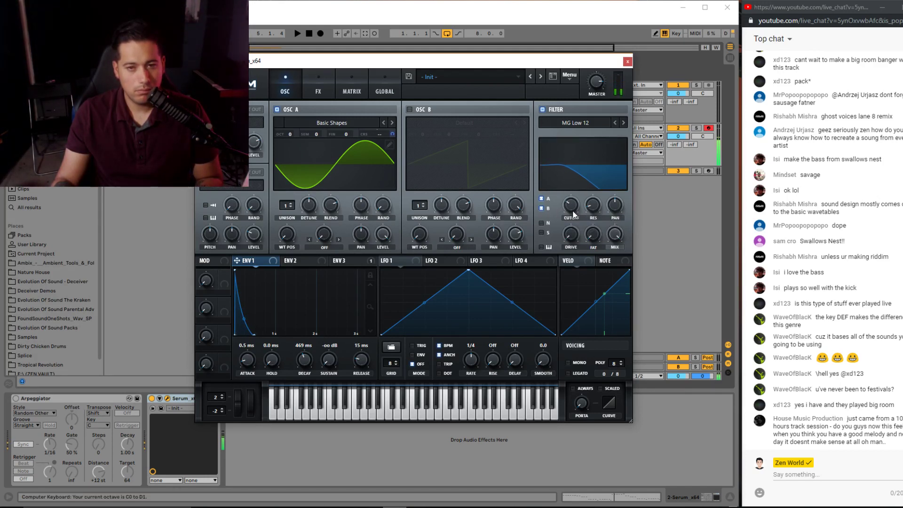
pyautogui.moveTo(567, 210); pyautogui.dragTo(572, 201)
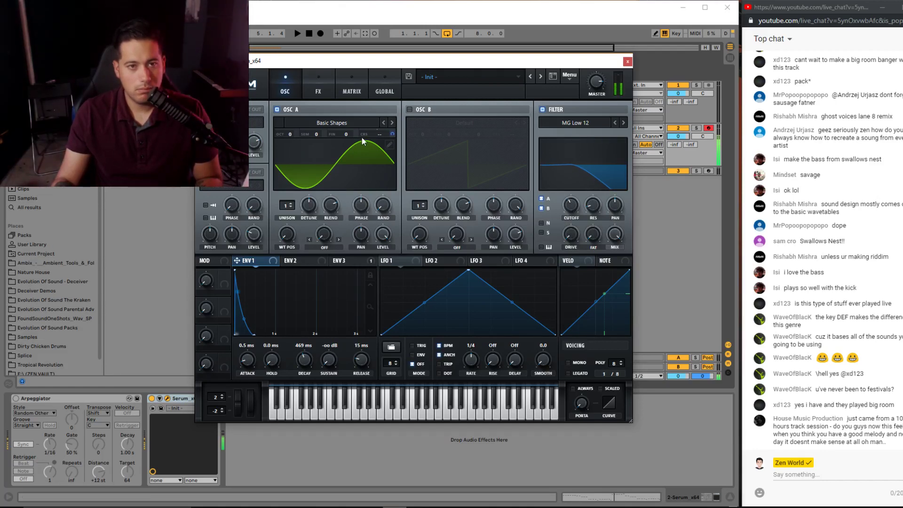
# - Reapply Envelope 3 to oscillator A's coarse pitch and readjust the distortion mix
pyautogui.moveTo(342, 263); pyautogui.dragTo(392, 136)
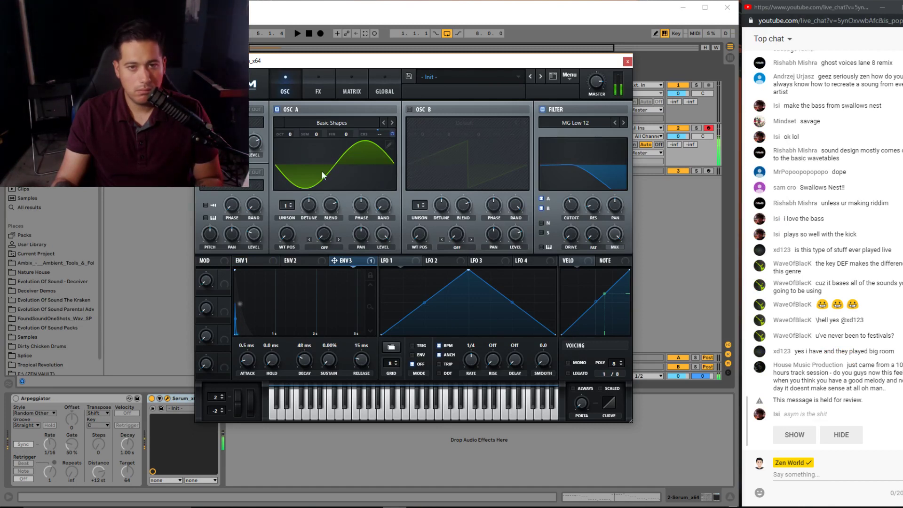
pyautogui.click(318, 89)
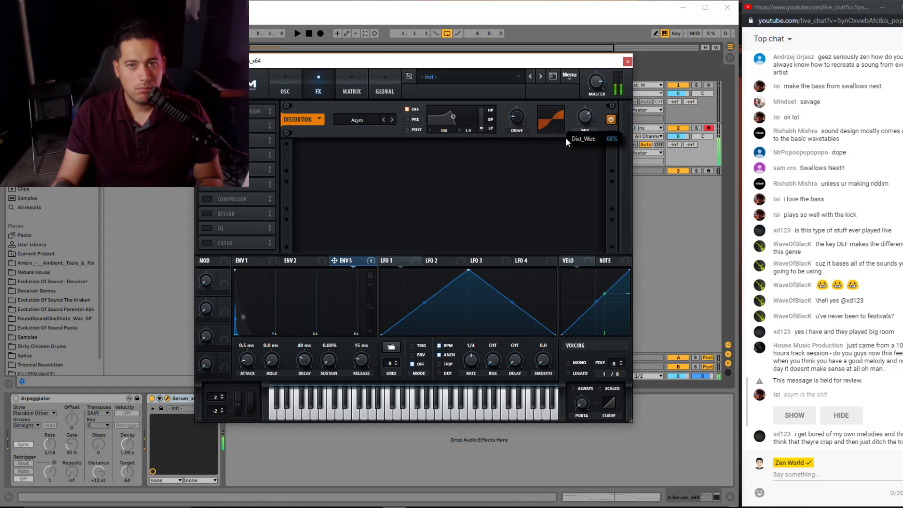
pyautogui.moveTo(558, 148); pyautogui.dragTo(549, 157)
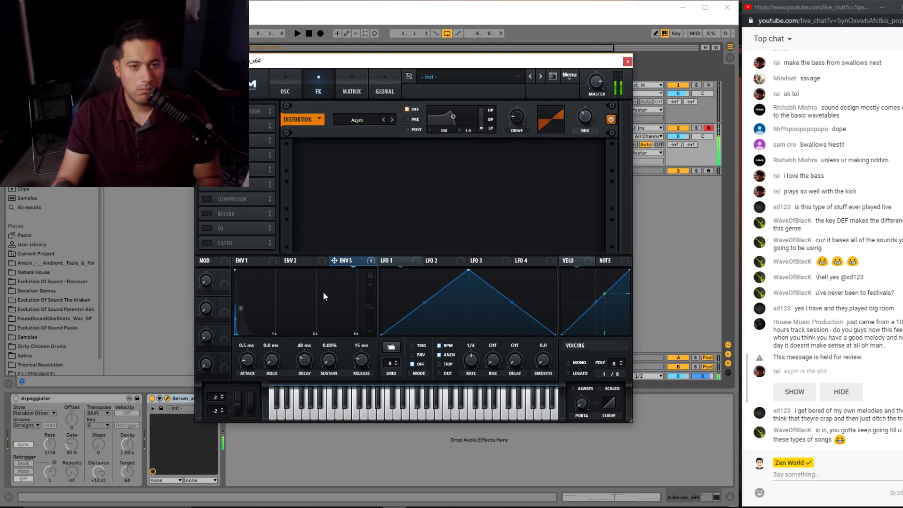
# - Set Envelope 3's decay to 70 ms
pyautogui.moveTo(304, 361); pyautogui.dragTo(314, 360)
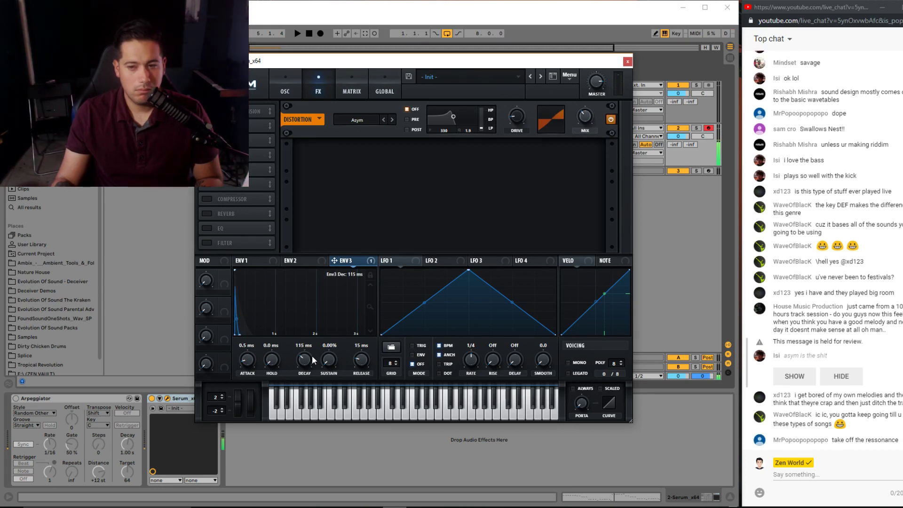
pyautogui.scroll(-2, 314, 359)
pyautogui.scroll(-4, 314, 359)
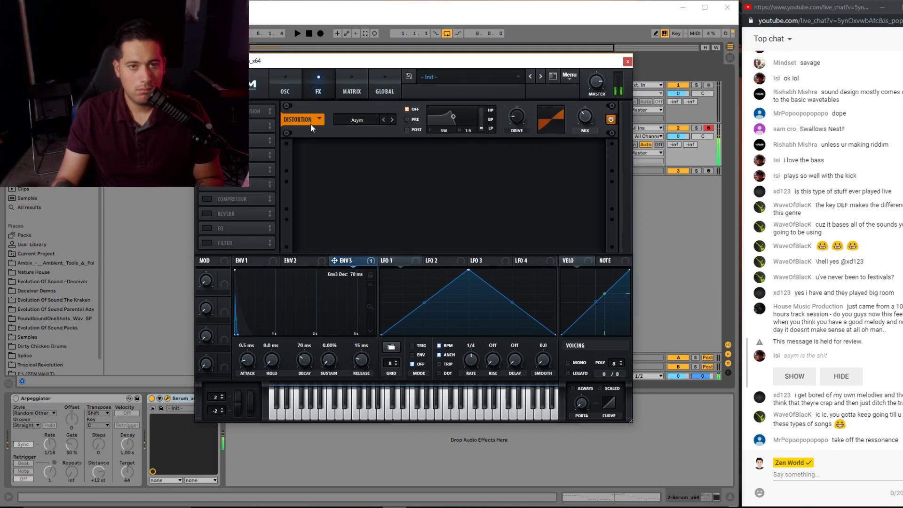
# - Lower Serum's master volume to 71% and turn off the filter
pyautogui.click(285, 79)
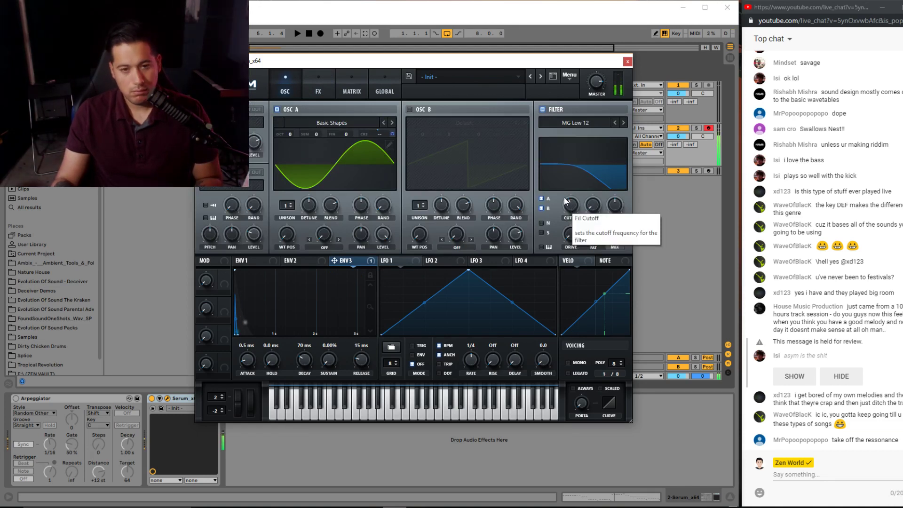
pyautogui.moveTo(592, 96)
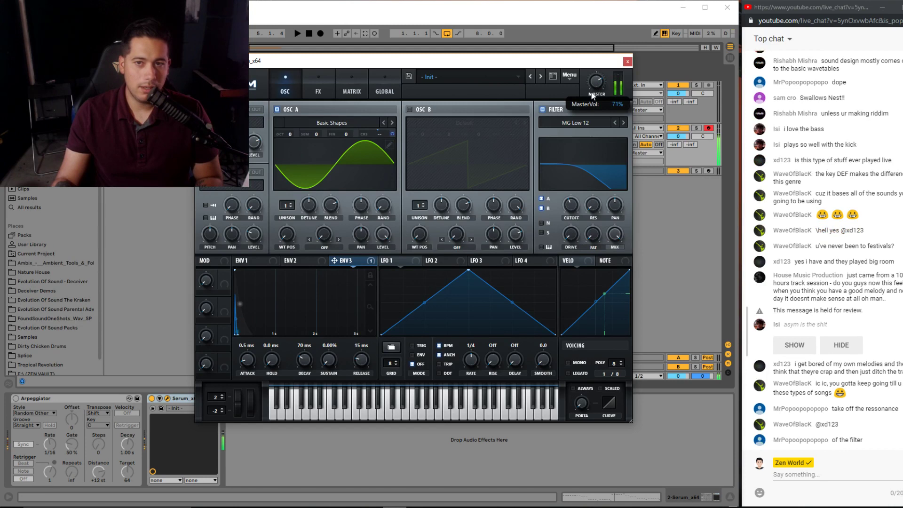
pyautogui.click(553, 109)
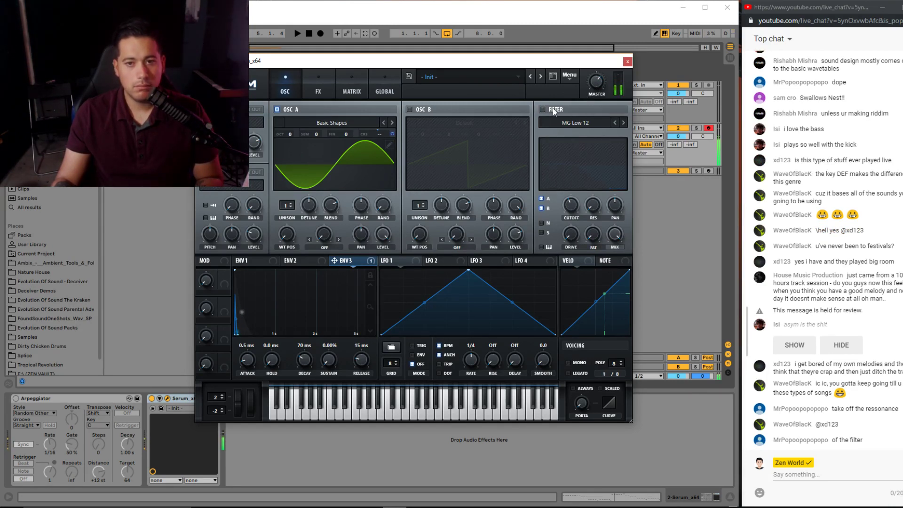
# - Set Envelope 1's decay to 602 ms while auditioning the bass in lower octaves
pyautogui.click(253, 259)
pyautogui.moveTo(306, 363); pyautogui.dragTo(307, 356)
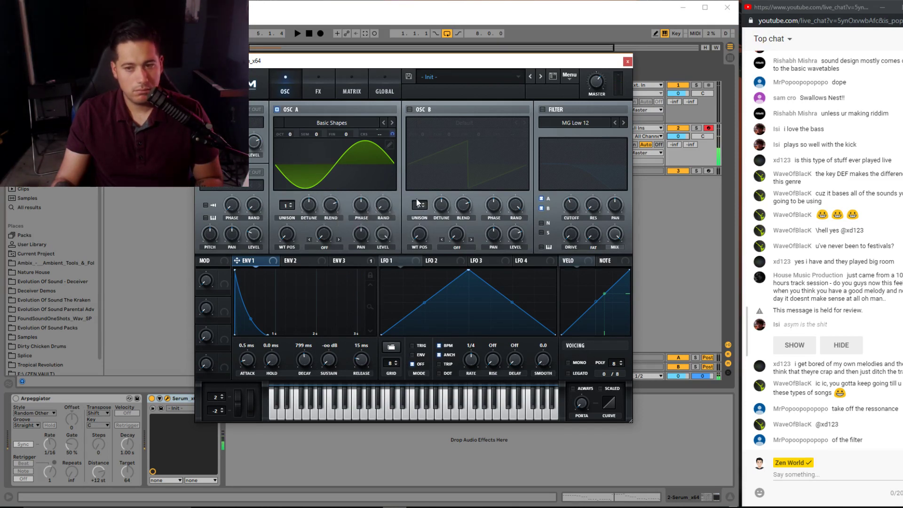
pyautogui.press('z')
pyautogui.press('a')
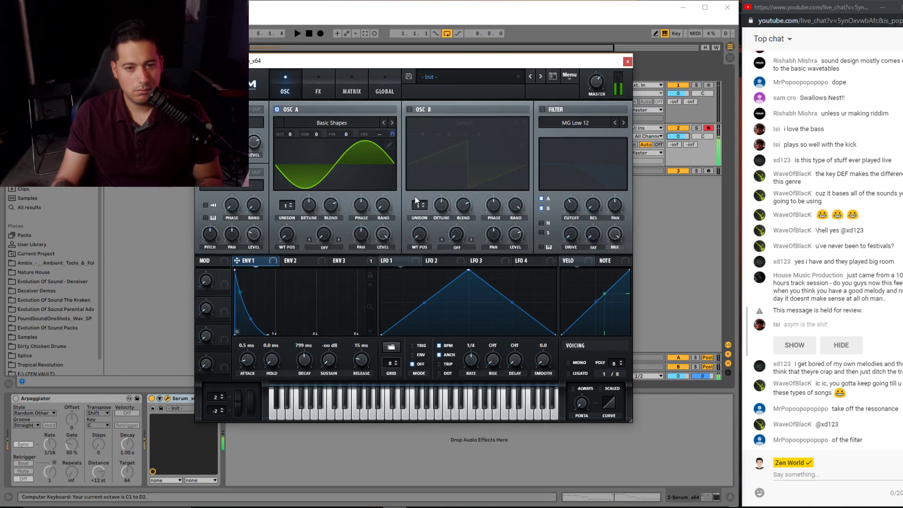
pyautogui.moveTo(304, 359); pyautogui.dragTo(298, 357)
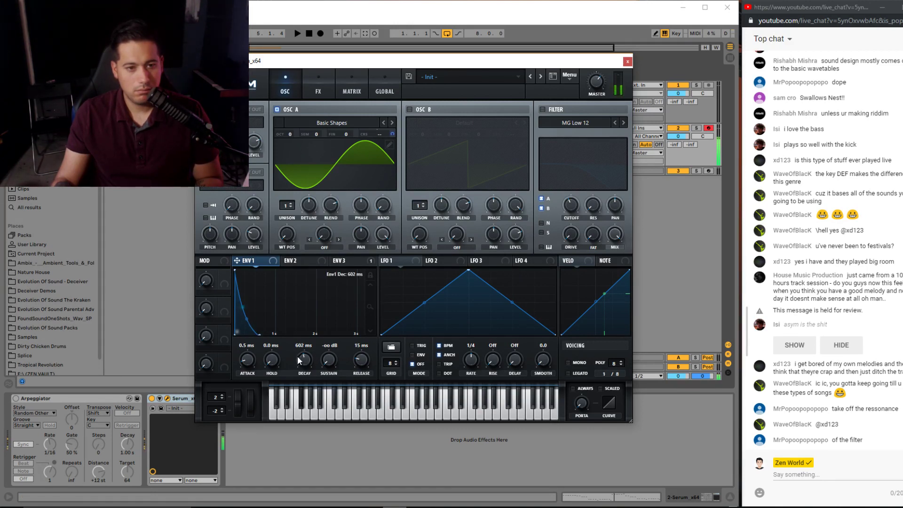
pyautogui.press('z')
pyautogui.press('a')
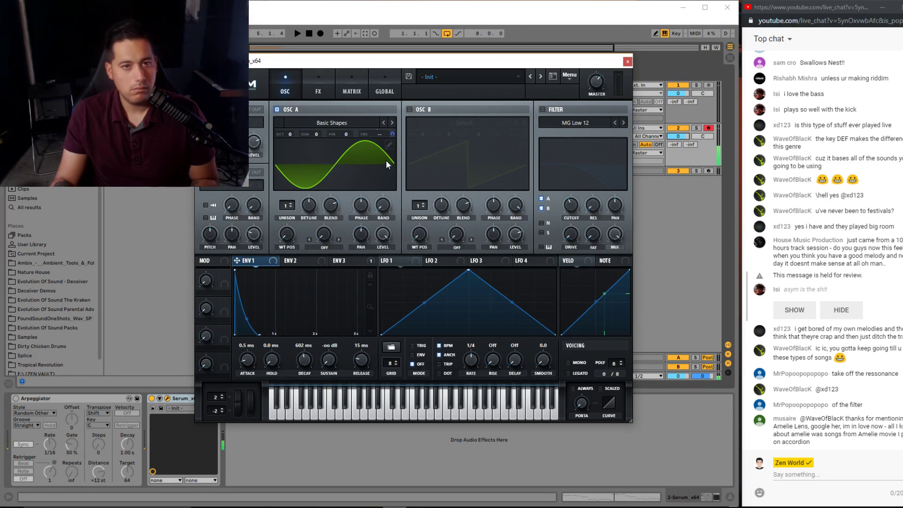
pyautogui.click(409, 109)
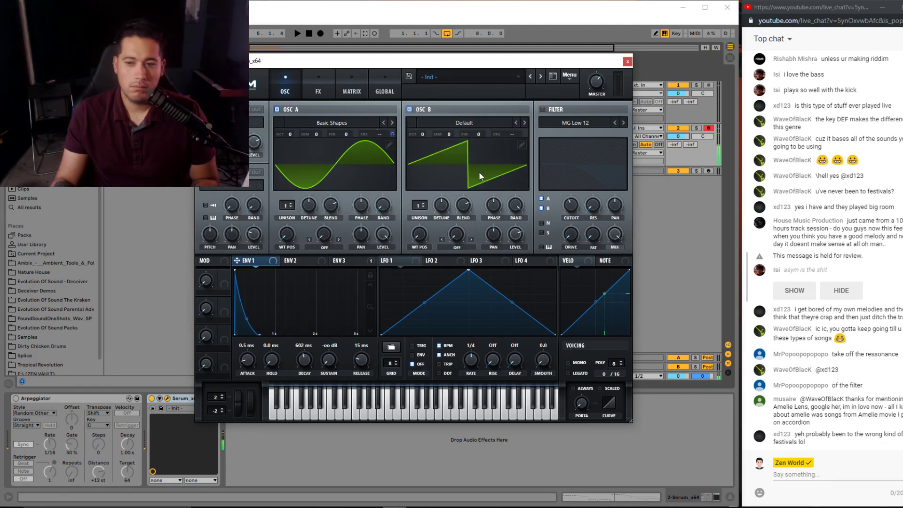
pyautogui.click(427, 109)
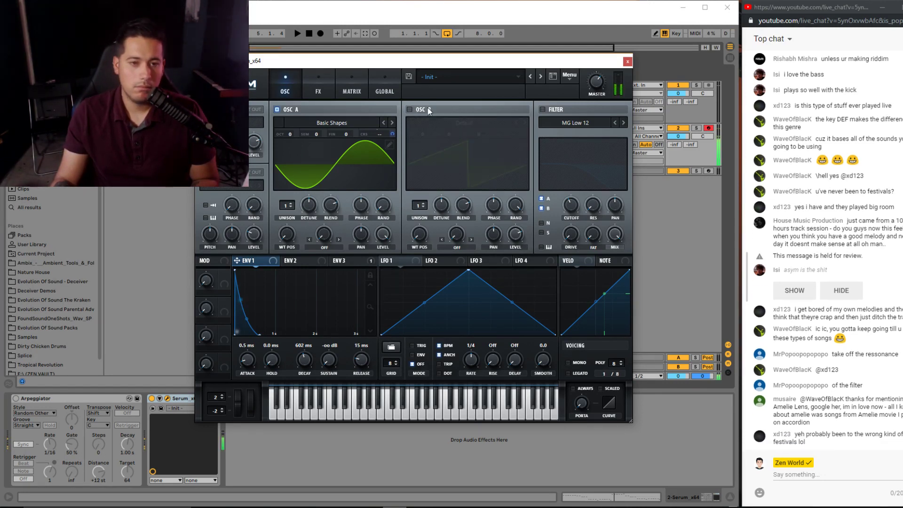
pyautogui.click(351, 261)
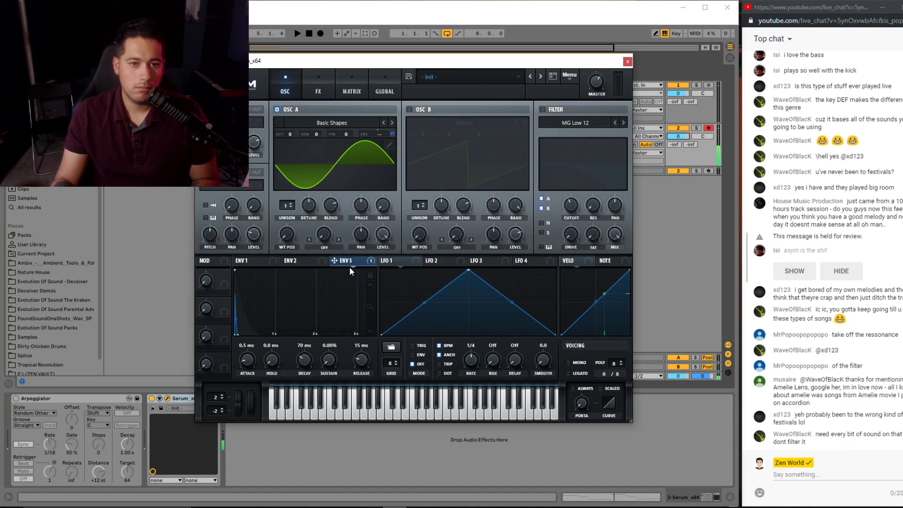
# - Switch the distortion type to Tube, then readjust its drive and lower its mix
pyautogui.click(332, 84)
pyautogui.click(362, 120)
pyautogui.click(362, 133)
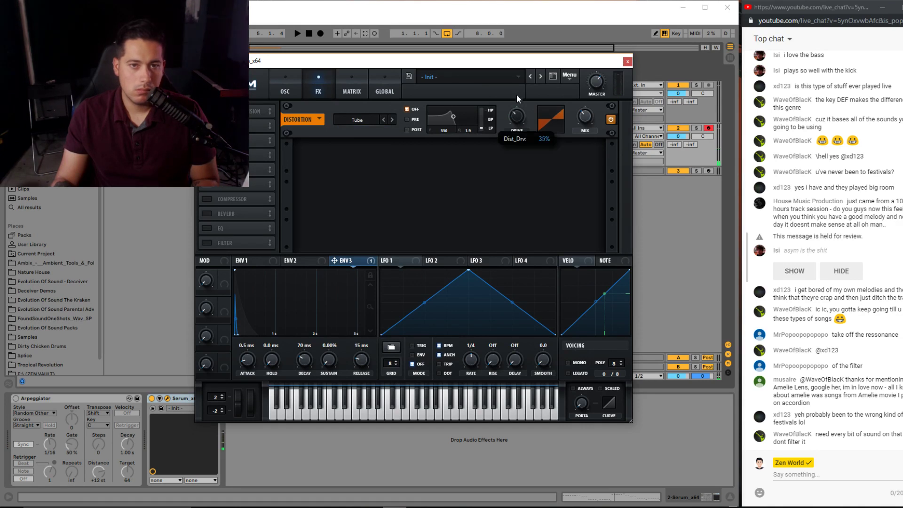
pyautogui.moveTo(517, 90); pyautogui.dragTo(518, 115)
pyautogui.moveTo(585, 117); pyautogui.dragTo(569, 140)
# - Set oscillator A's warp mode to FM (from B) and enable oscillator B with the Analog_BD_Sin wavetable
pyautogui.click(286, 85)
pyautogui.click(316, 244)
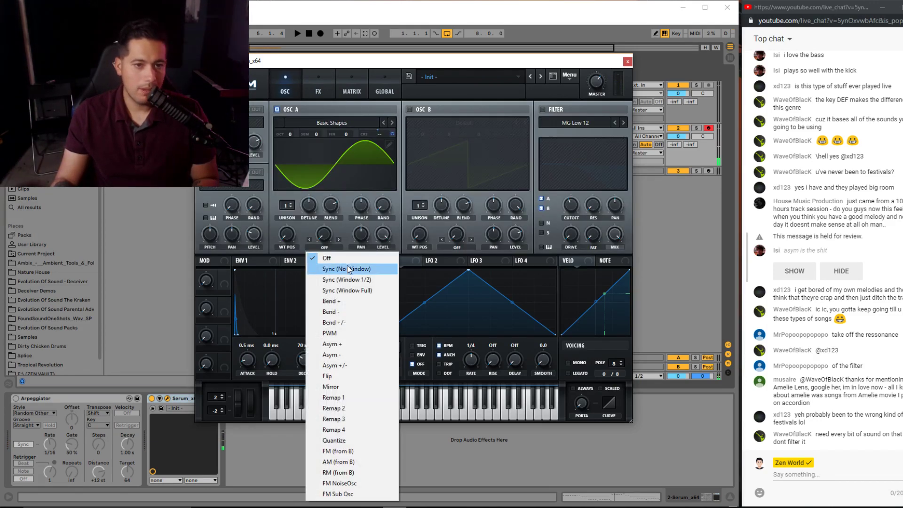
pyautogui.click(364, 451)
pyautogui.click(409, 109)
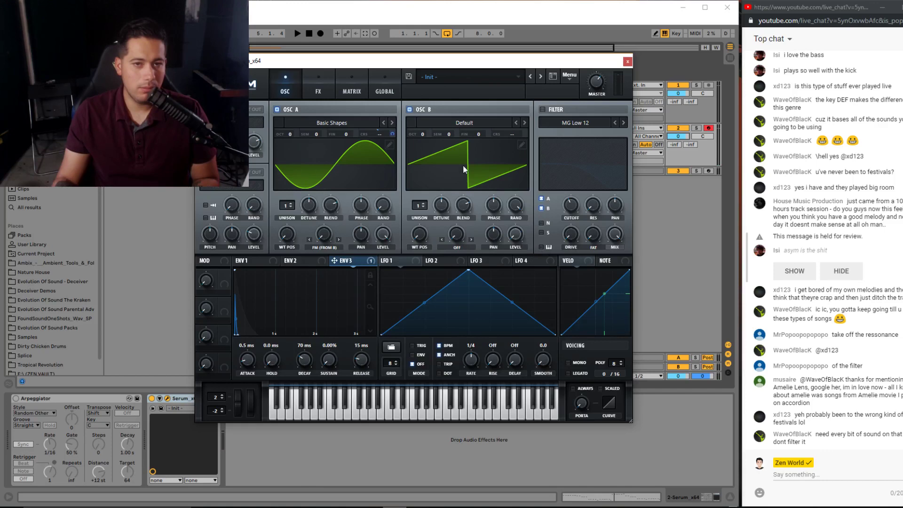
pyautogui.click(463, 122)
pyautogui.moveTo(462, 133)
pyautogui.click(605, 145)
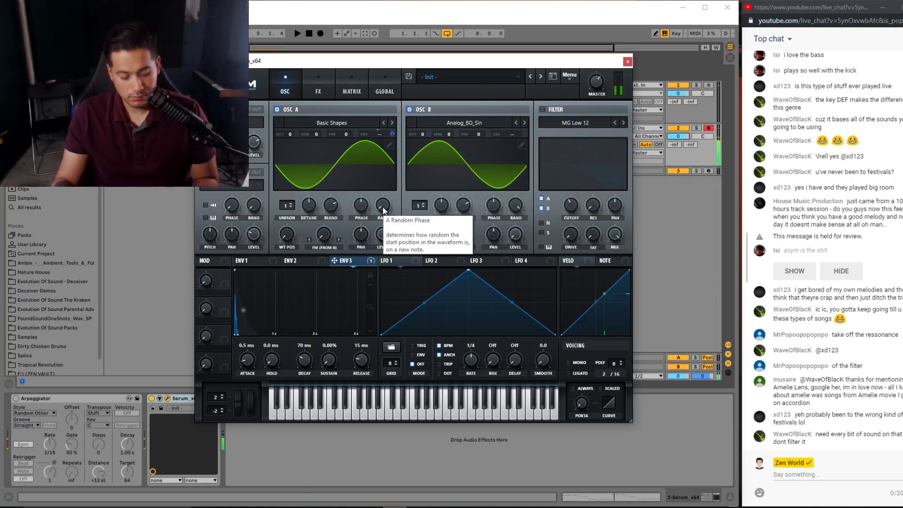
# - Modulate oscillator A's FM (from B) warp amount with Envelope 3 and adjust the modulation depth
pyautogui.moveTo(323, 236); pyautogui.dragTo(333, 216)
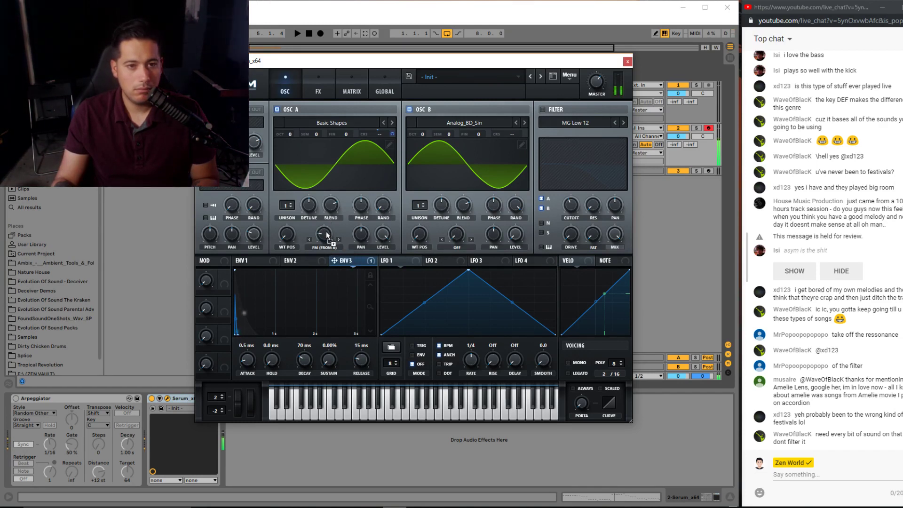
pyautogui.moveTo(328, 233); pyautogui.dragTo(301, 242)
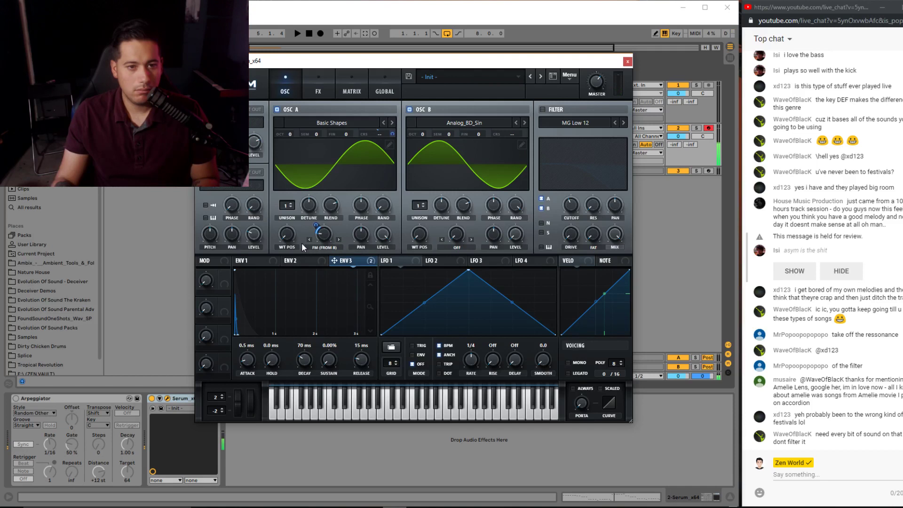
pyautogui.rightClick(322, 236)
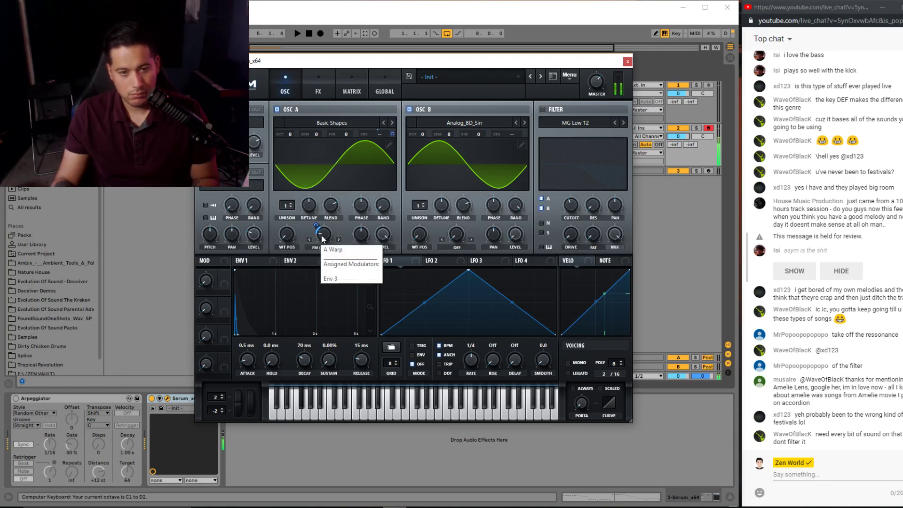
pyautogui.click(320, 234)
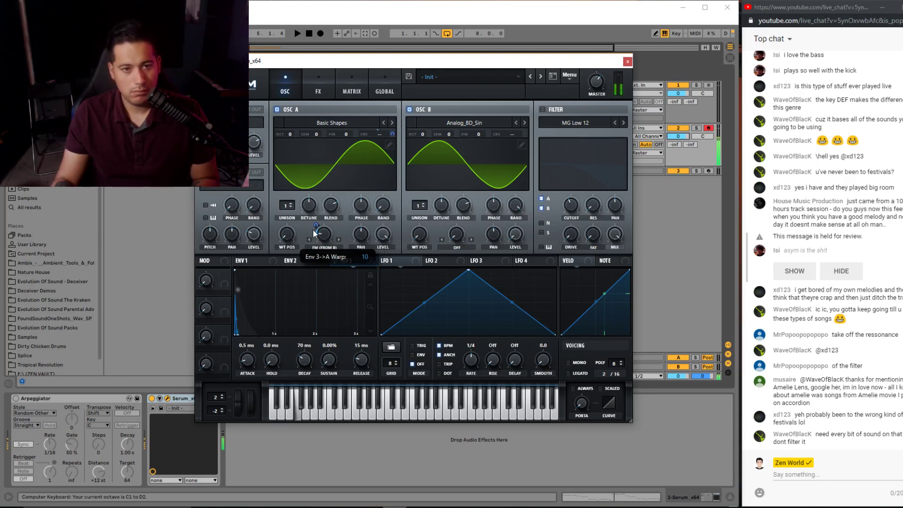
pyautogui.moveTo(319, 229)
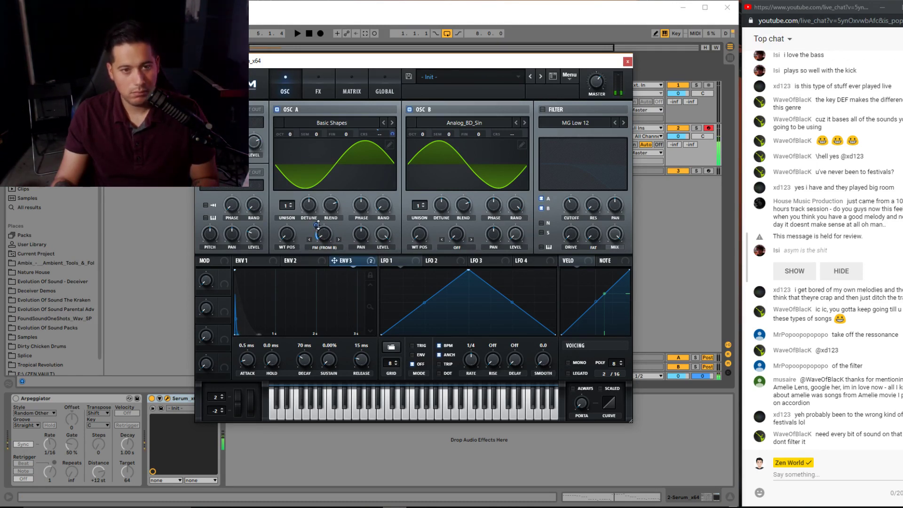
# - Turn off oscillator B, set oscillator A's warp mode to Off, and audition the bass in neighbouring octaves
pyautogui.click(409, 109)
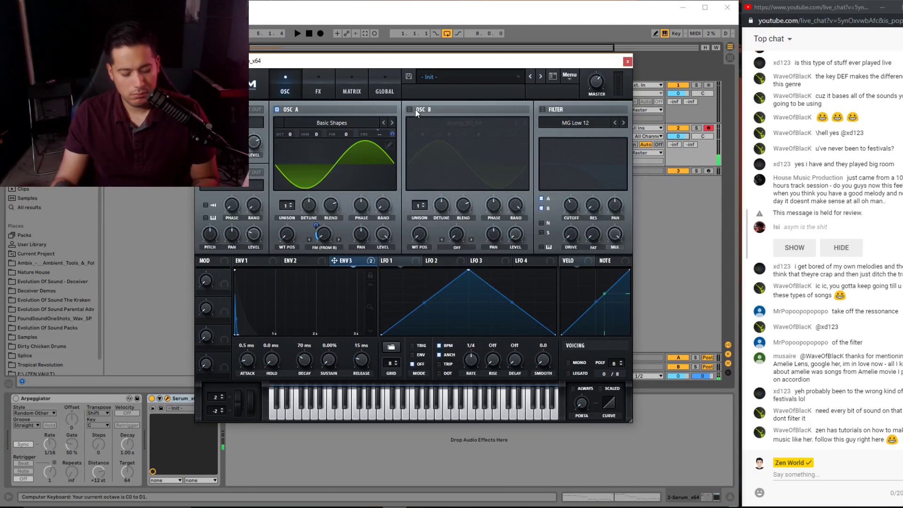
pyautogui.click(325, 248)
pyautogui.click(338, 258)
pyautogui.scroll(-1, 302, 359)
pyautogui.press('x')
pyautogui.press('z')
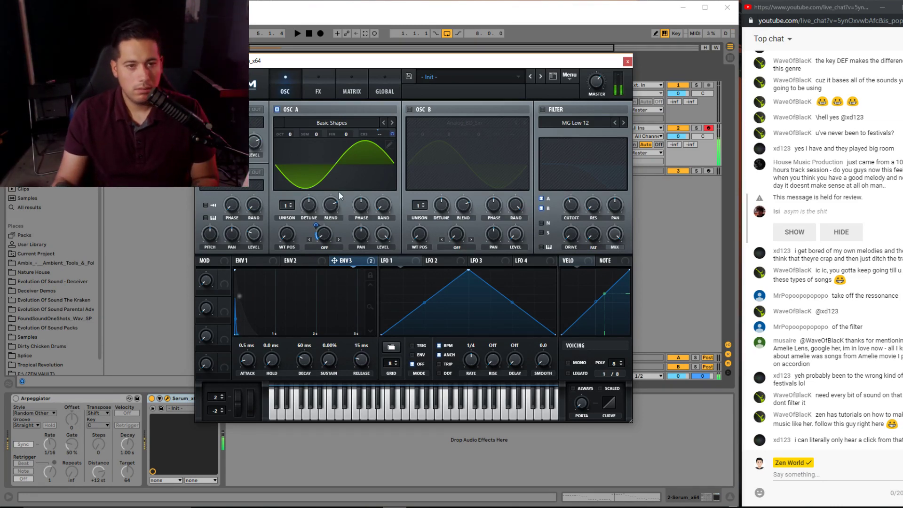
# - Load the Analog_BD_Sin wavetable into oscillator A and lower its wavetable position to a clean sine
pyautogui.click(332, 124)
pyautogui.moveTo(336, 129)
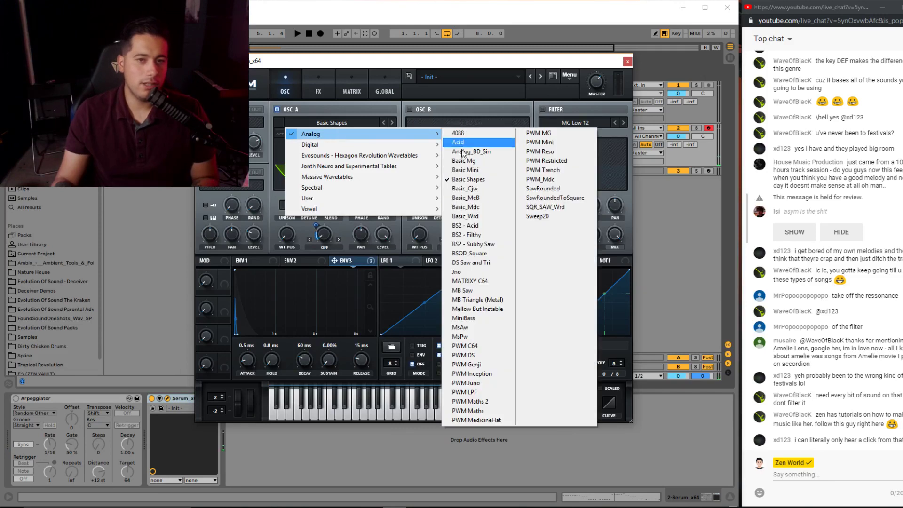
pyautogui.click(475, 179)
pyautogui.click(343, 123)
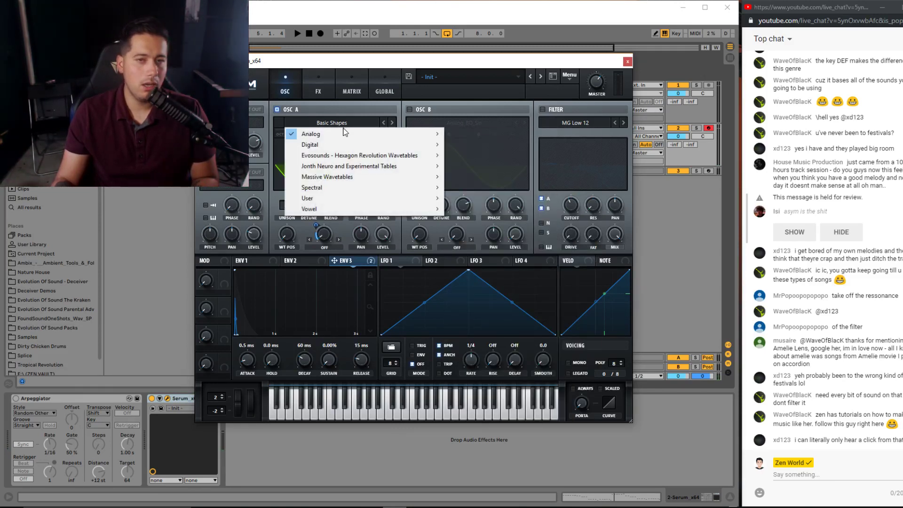
pyautogui.moveTo(346, 133)
pyautogui.click(470, 151)
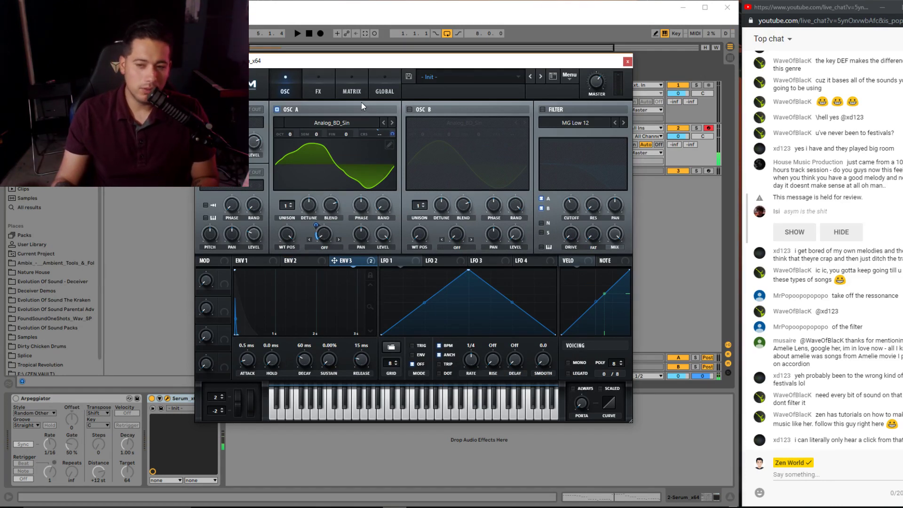
pyautogui.moveTo(290, 238); pyautogui.dragTo(284, 258)
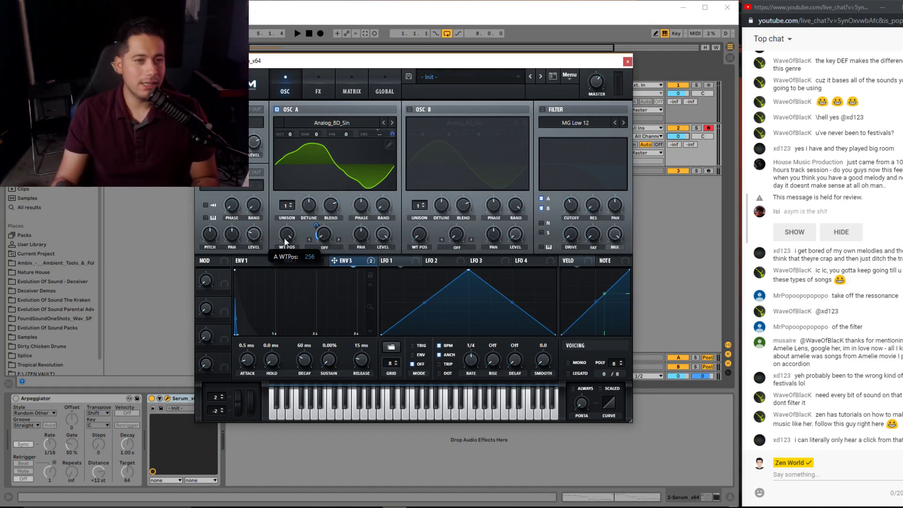
# - Audition the sine bass across the low octaves around C0 and C1
pyautogui.press('z')
pyautogui.press('x')
pyautogui.press('x')
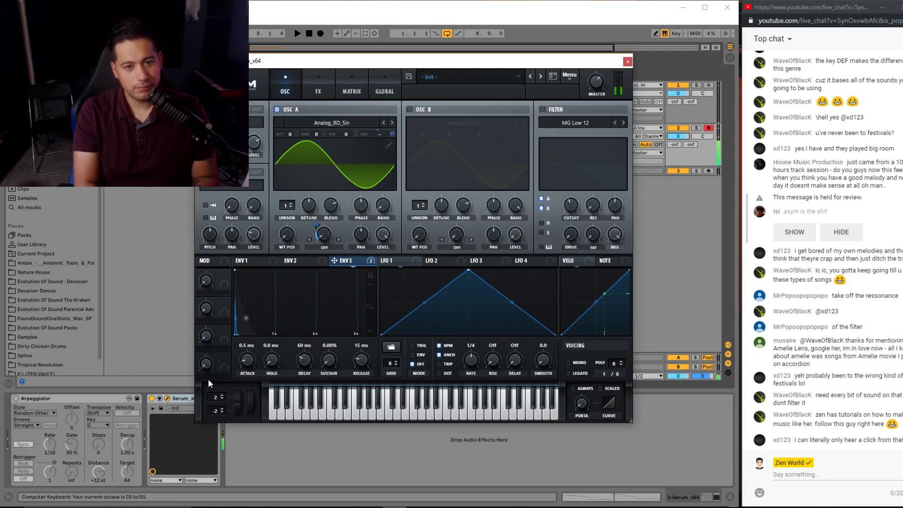
pyautogui.press('a')
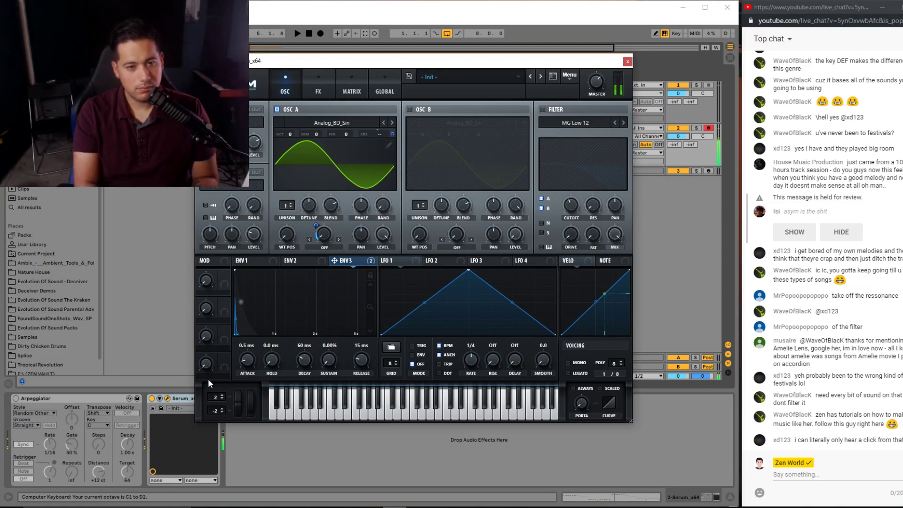
pyautogui.press('z')
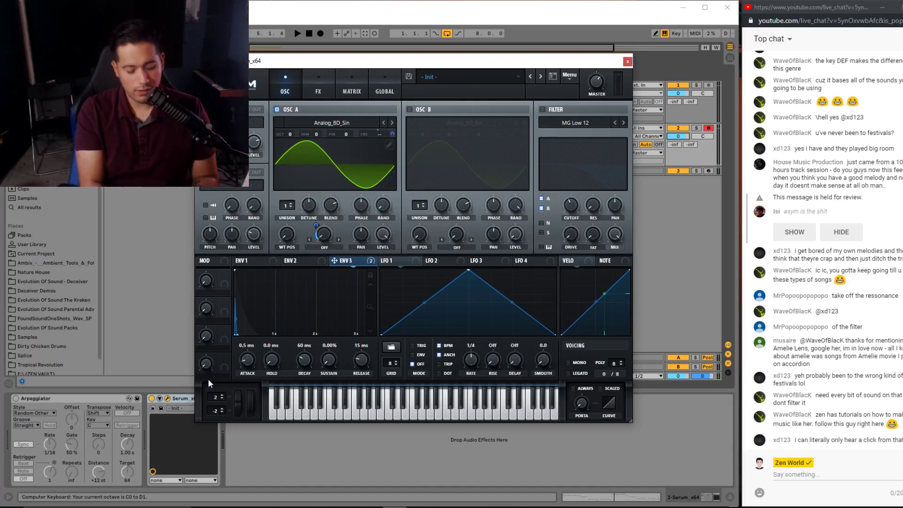
pyautogui.press('a')
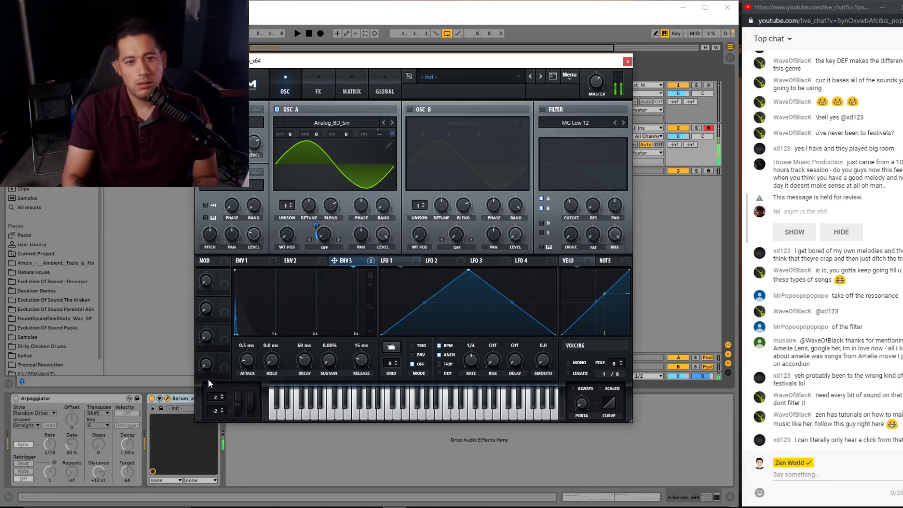
# - Try the Pad 1 clip with the bass patch by playing it and transposing all its notes down three octaves
pyautogui.click(627, 61)
pyautogui.click(263, 146)
pyautogui.press('space')
pyautogui.hotkey('shift', 'Tab')
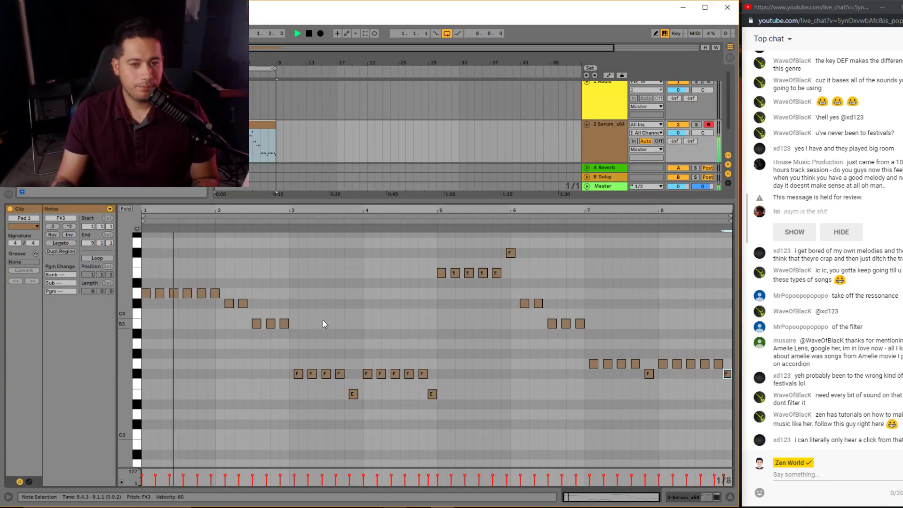
pyautogui.hotkey('shift', 'Down')
pyautogui.hotkey('shift', 'Down')
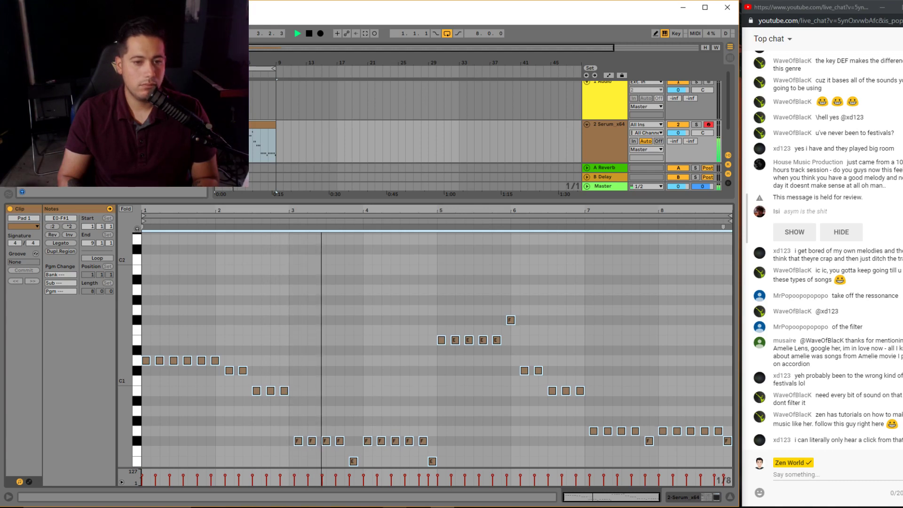
pyautogui.hotkey('shift', 'Down')
pyautogui.press('space')
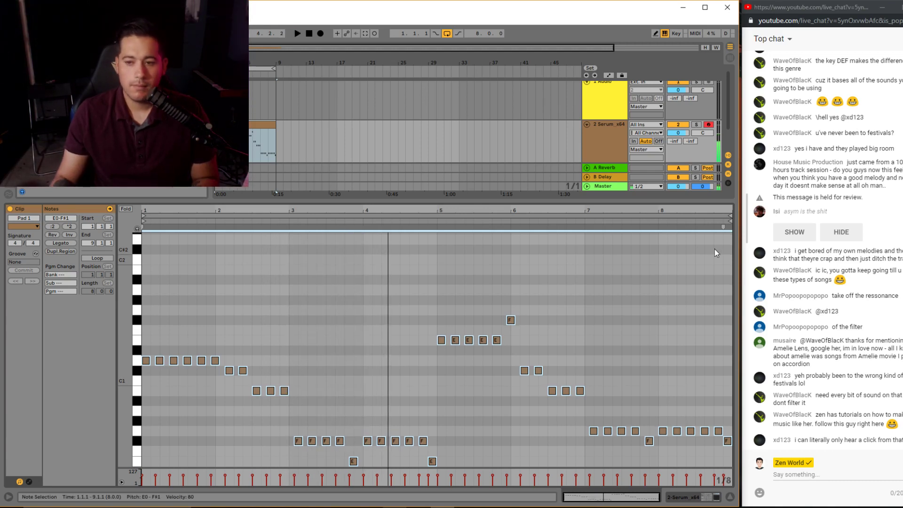
# - Delete all notes from the Pad 1 clip and return to the Serum track's devices with a lower keyboard octave
pyautogui.press('Delete')
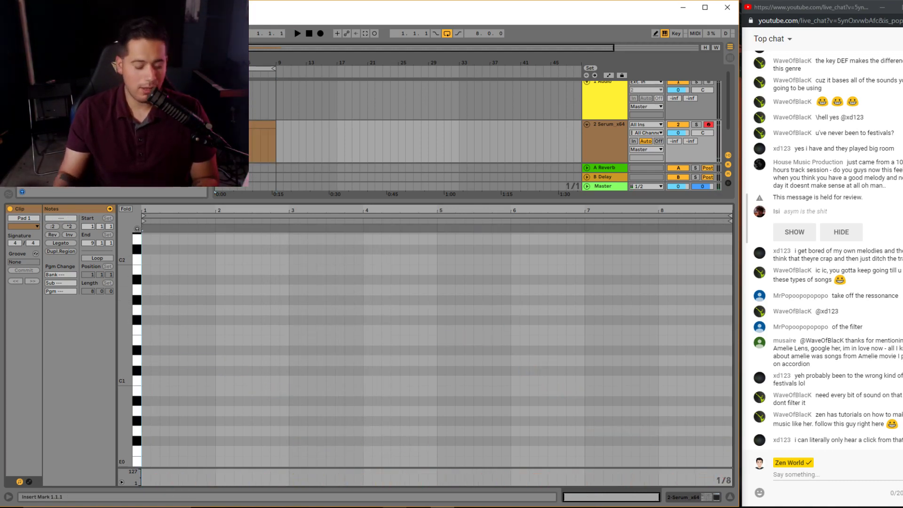
pyautogui.hotkey('shift', 'Tab')
pyautogui.press('z')
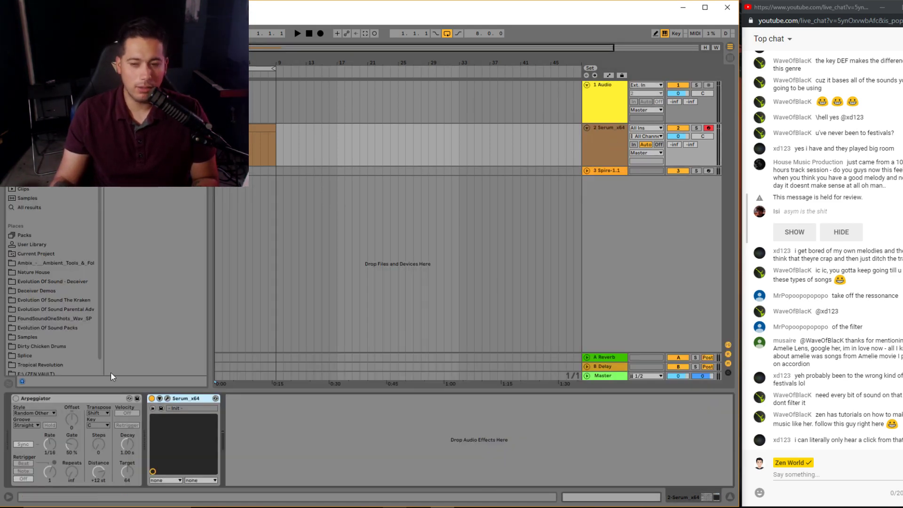
pyautogui.press('z')
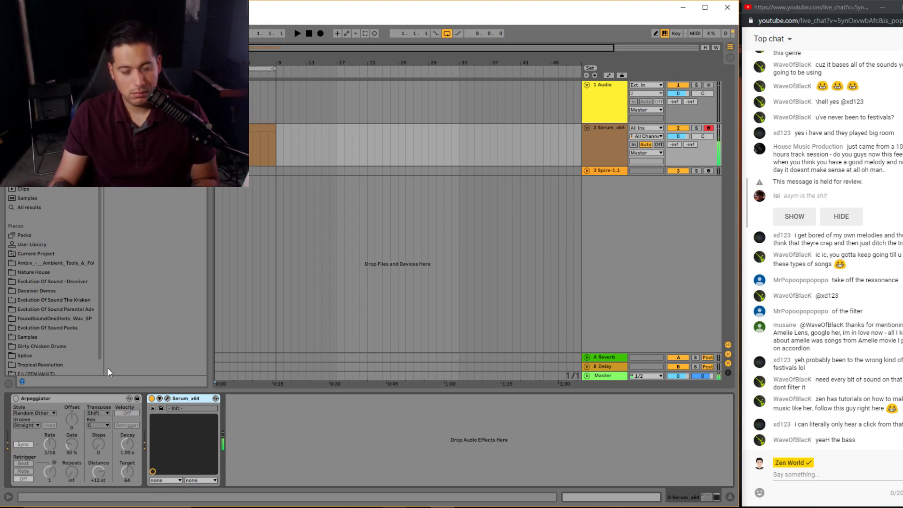
# - Reopen Serum and assign Macro 1 to Envelope 1's decay and release
pyautogui.click(167, 398)
pyautogui.click(264, 261)
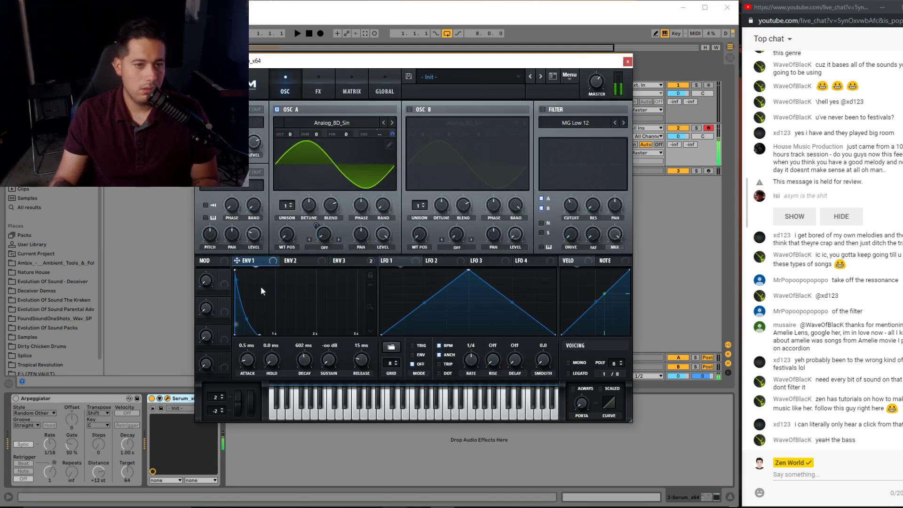
pyautogui.moveTo(297, 358); pyautogui.dragTo(301, 360)
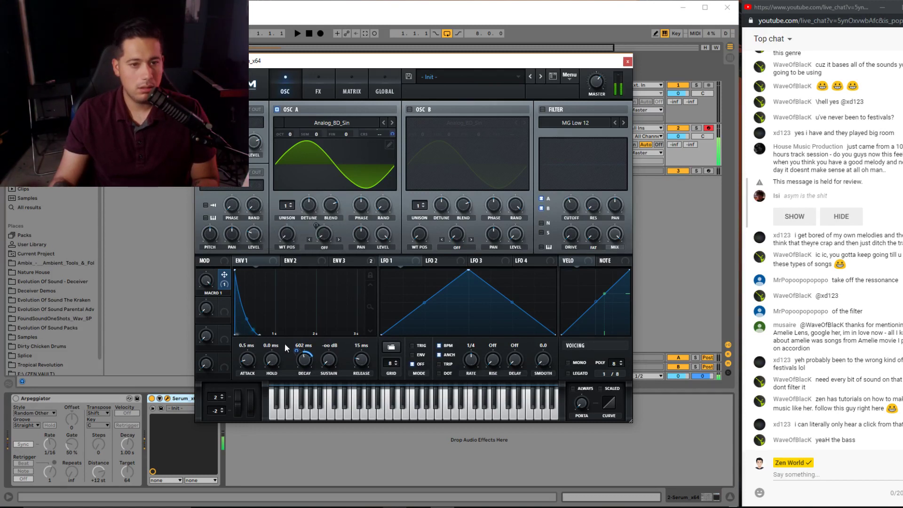
pyautogui.moveTo(290, 355)
pyautogui.moveTo(224, 275); pyautogui.dragTo(361, 360)
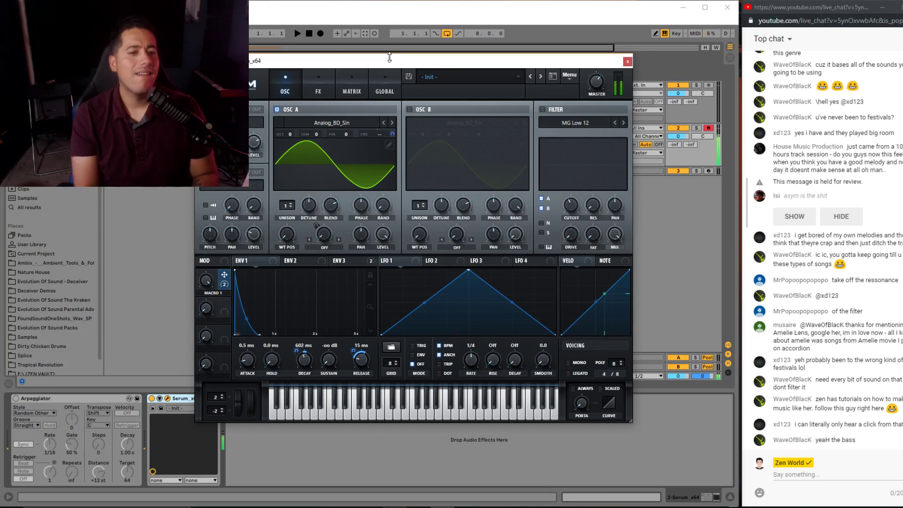
# - Enable mono voicing with legato and always-on portamento, and set Envelope 1's attack to 2.4 ms
pyautogui.click(568, 363)
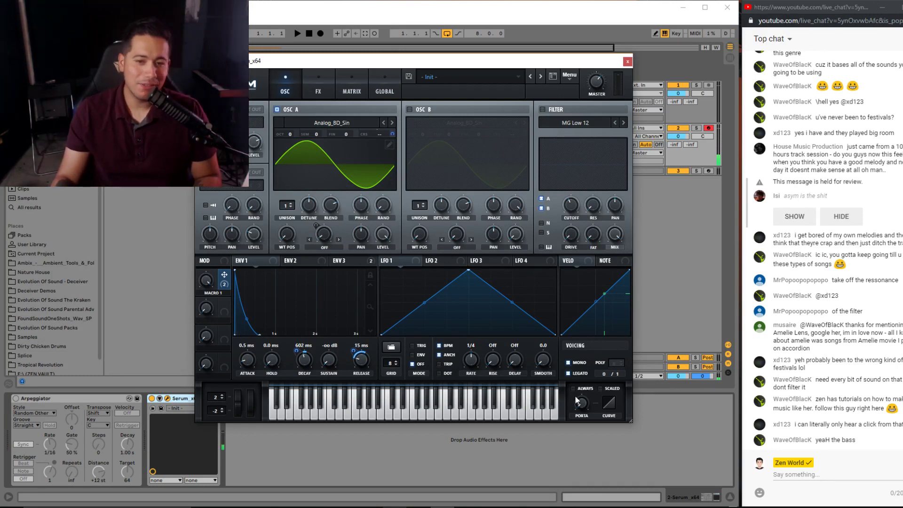
pyautogui.click(573, 388)
pyautogui.click(568, 374)
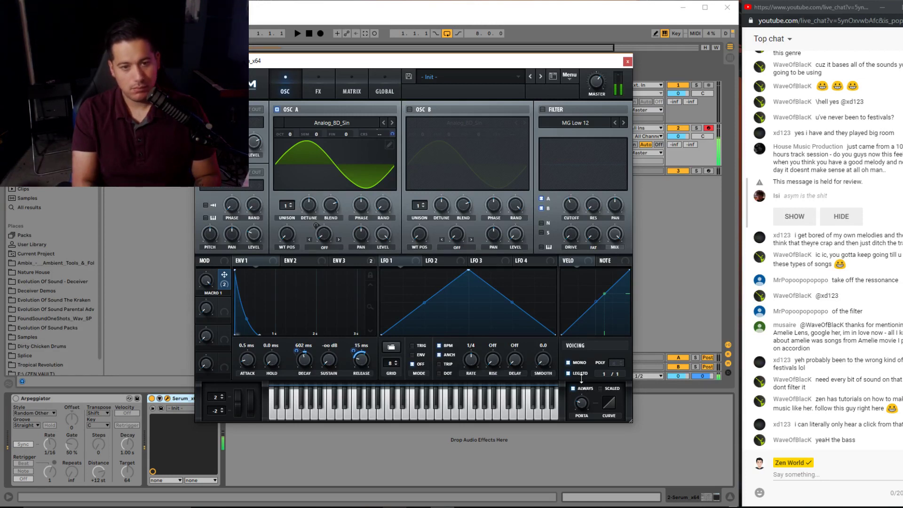
pyautogui.moveTo(256, 362); pyautogui.dragTo(257, 359)
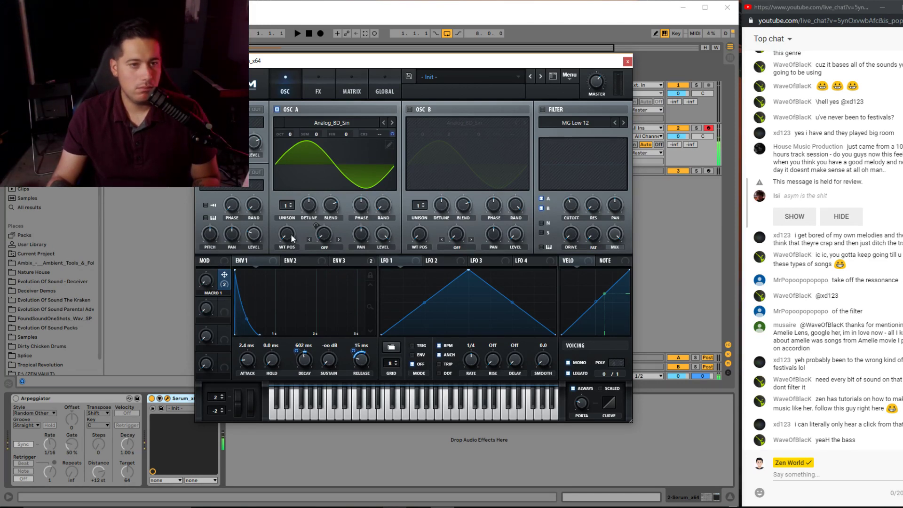
# - Rename Macro 1 as 808
pyautogui.doubleClick(215, 291)
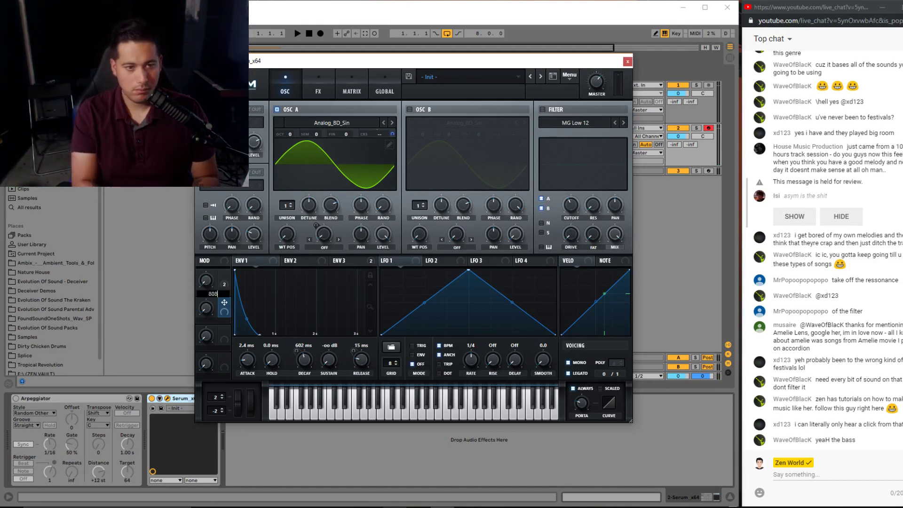
pyautogui.write('808')
pyautogui.press('Return')
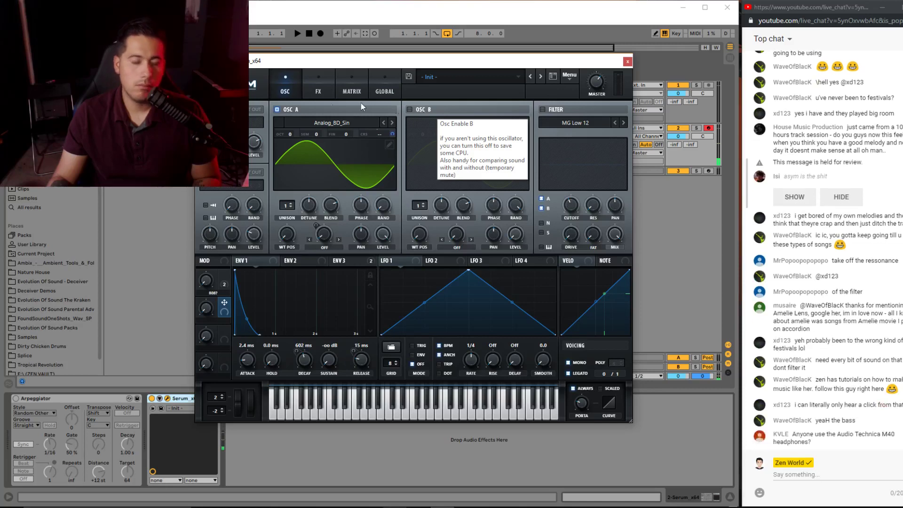
# - Turn on oscillator B with a Basic Shapes saw wave, one octave up, at 69% level
pyautogui.click(303, 94)
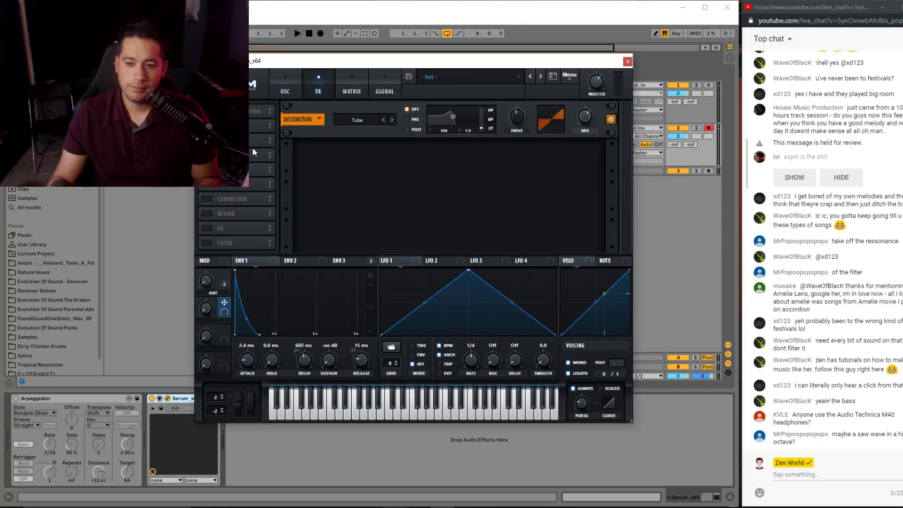
pyautogui.click(297, 81)
pyautogui.click(409, 109)
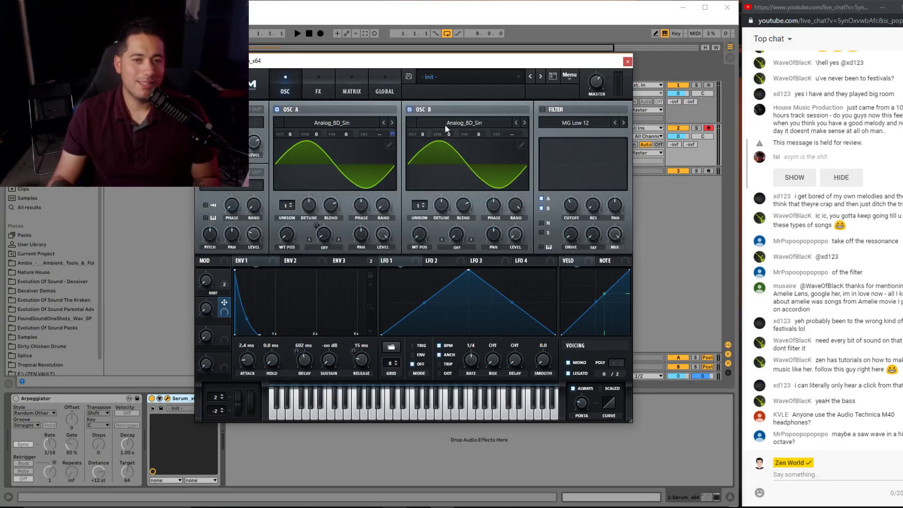
pyautogui.click(458, 123)
pyautogui.moveTo(451, 134)
pyautogui.click(621, 181)
pyautogui.moveTo(419, 233); pyautogui.dragTo(416, 215)
pyautogui.moveTo(422, 134); pyautogui.dragTo(426, 127)
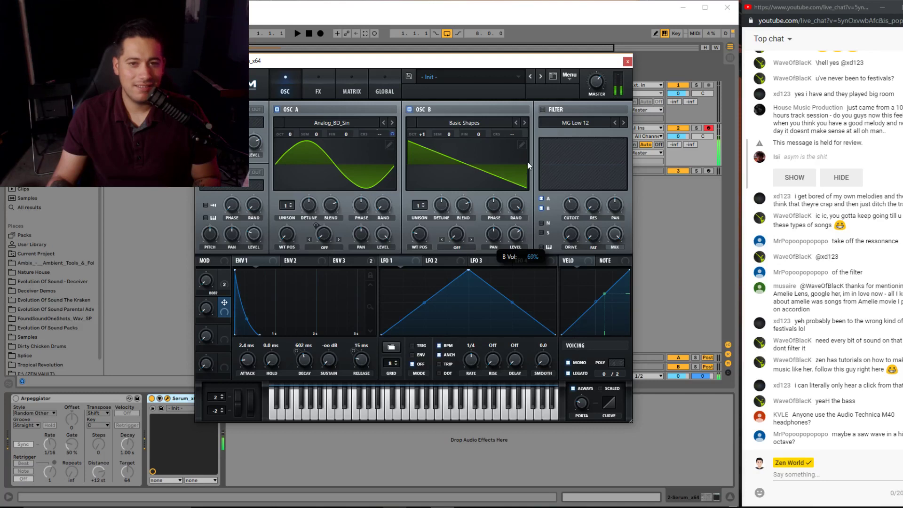
# - Enable the MG Low 12 filter for oscillator B only and lower its cutoff while auditioning
pyautogui.click(542, 109)
pyautogui.moveTo(572, 202)
pyautogui.mouseDown()
pyautogui.moveTo(561, 205)
pyautogui.moveTo(563, 235)
pyautogui.moveTo(557, 202)
pyautogui.moveTo(577, 195)
pyautogui.moveTo(563, 202)
pyautogui.mouseUp()
pyautogui.click(541, 198)
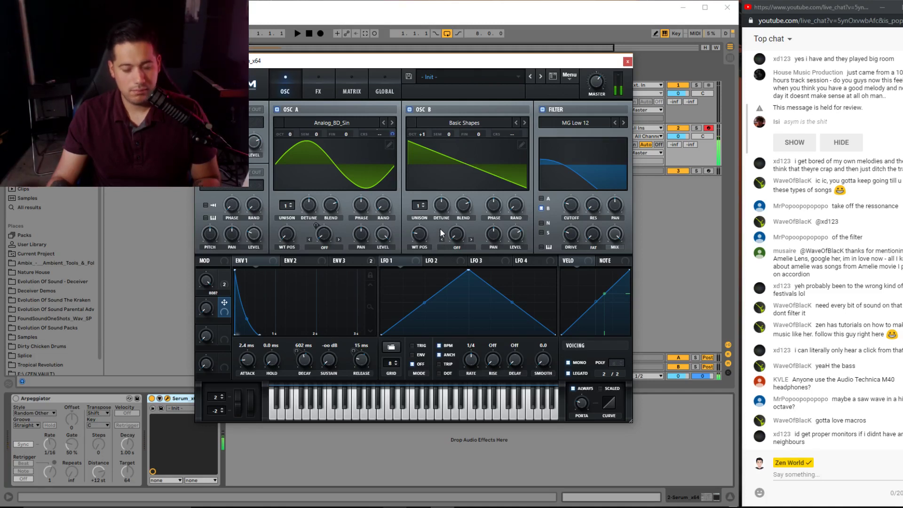
pyautogui.press('z')
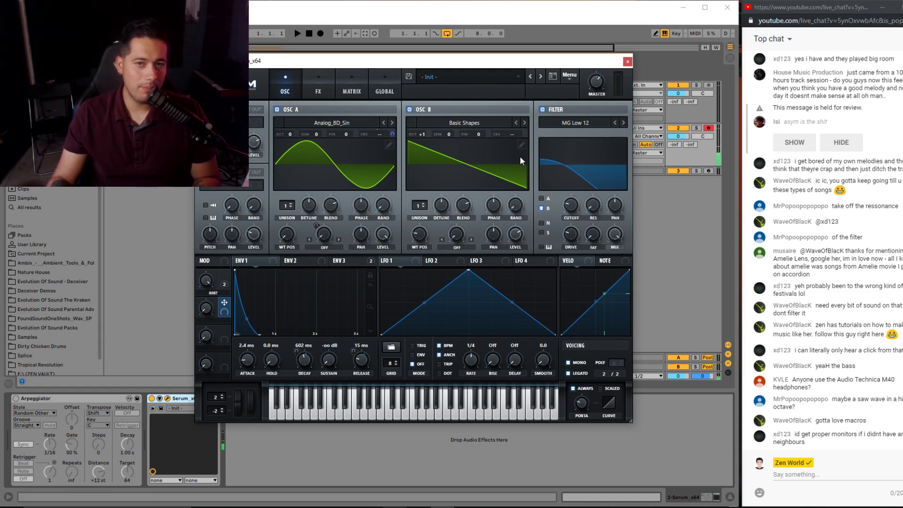
pyautogui.moveTo(566, 204); pyautogui.dragTo(560, 214)
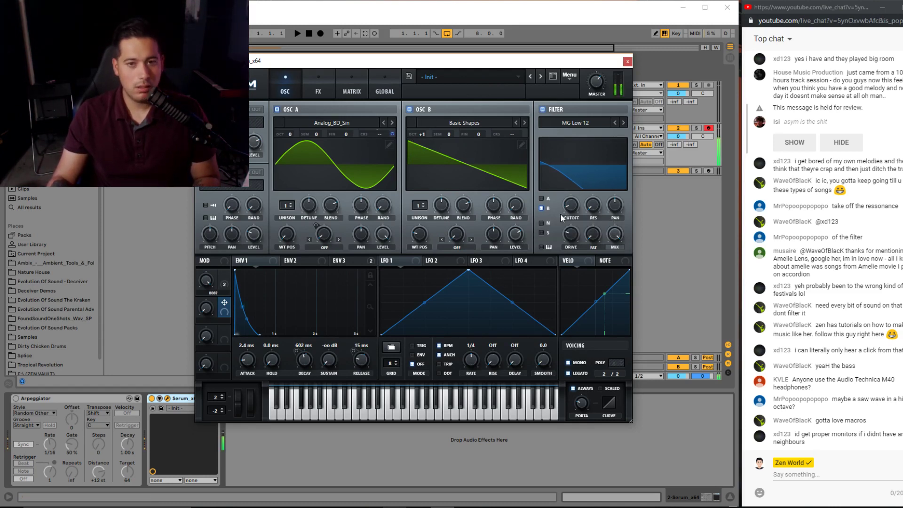
# - Change oscillator B's filter to MG Low 24 and adjust its cutoff while auditioning at a lower octave
pyautogui.moveTo(555, 208); pyautogui.dragTo(560, 207)
pyautogui.press('z')
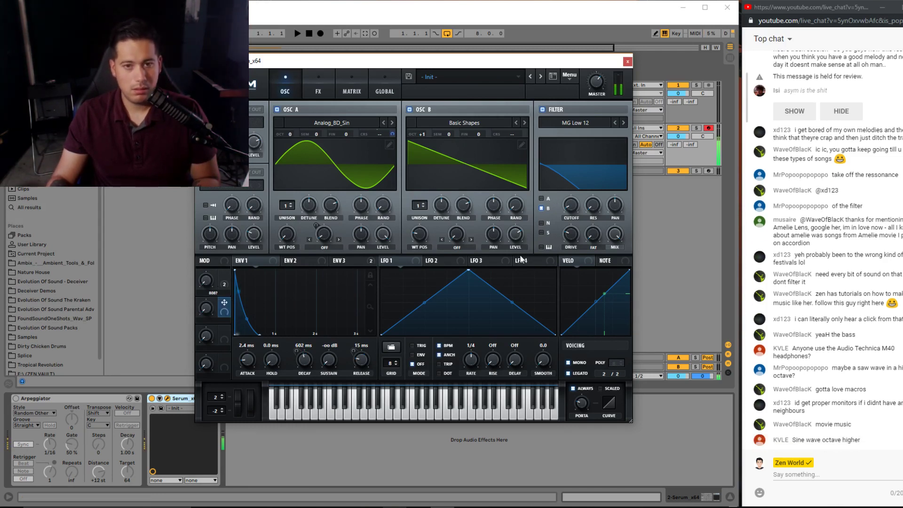
pyautogui.click(624, 122)
pyautogui.click(624, 123)
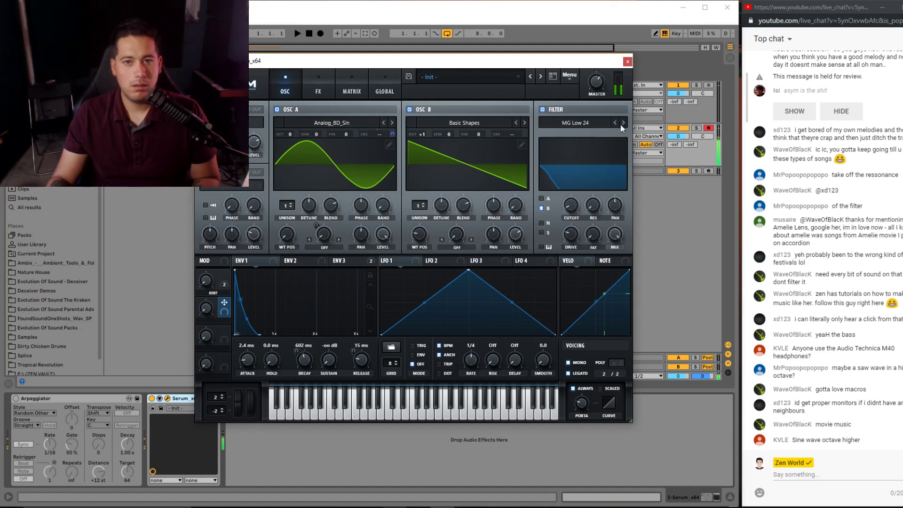
pyautogui.moveTo(575, 194)
pyautogui.moveTo(577, 192); pyautogui.dragTo(582, 182)
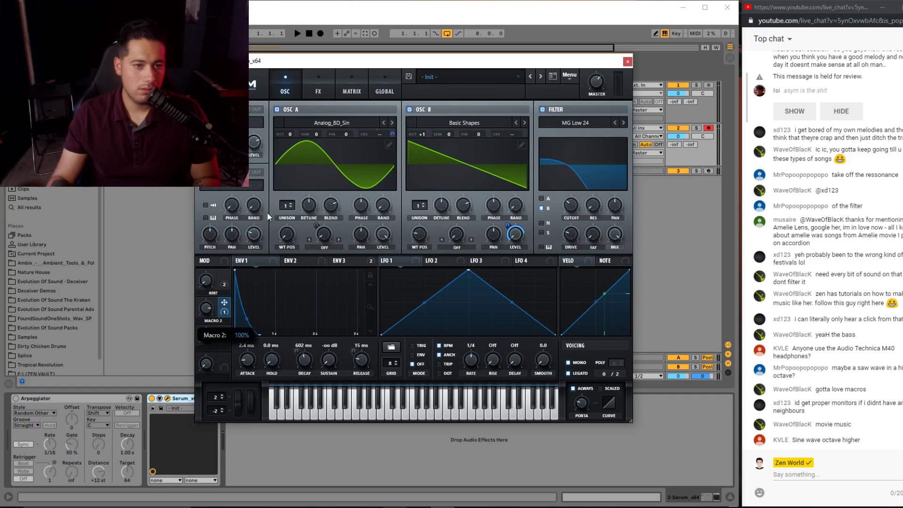
# - Rename Macro 2 as SAW
pyautogui.doubleClick(221, 321)
pyautogui.write('SAW')
pyautogui.press('Return')
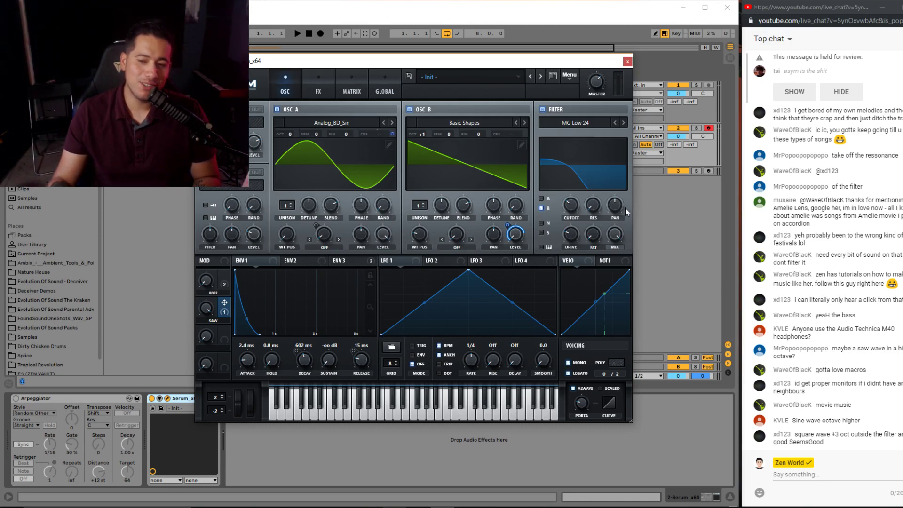
# - Change oscillator B to the square shape at octave 0, comparing it with and without the filter routing
pyautogui.moveTo(419, 234); pyautogui.dragTo(440, 227)
pyautogui.moveTo(431, 130); pyautogui.dragTo(439, 112)
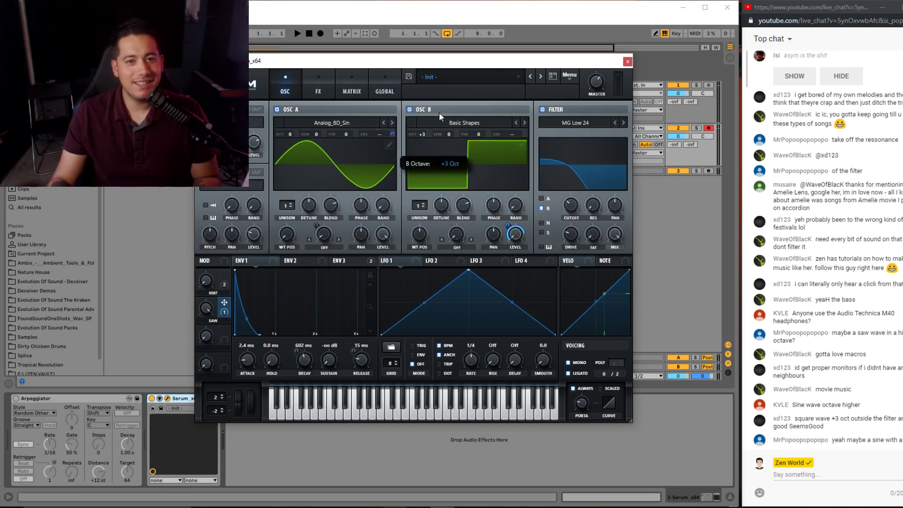
pyautogui.click(546, 208)
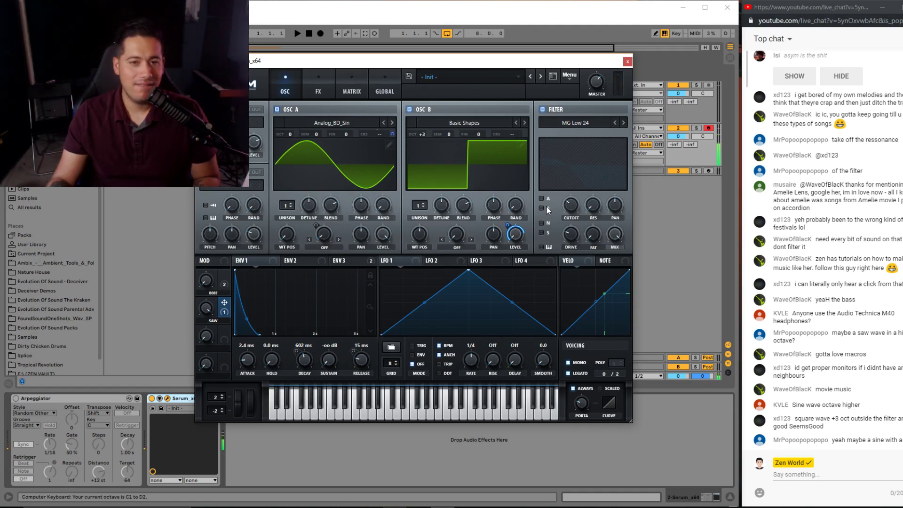
pyautogui.moveTo(421, 134); pyautogui.dragTo(411, 167)
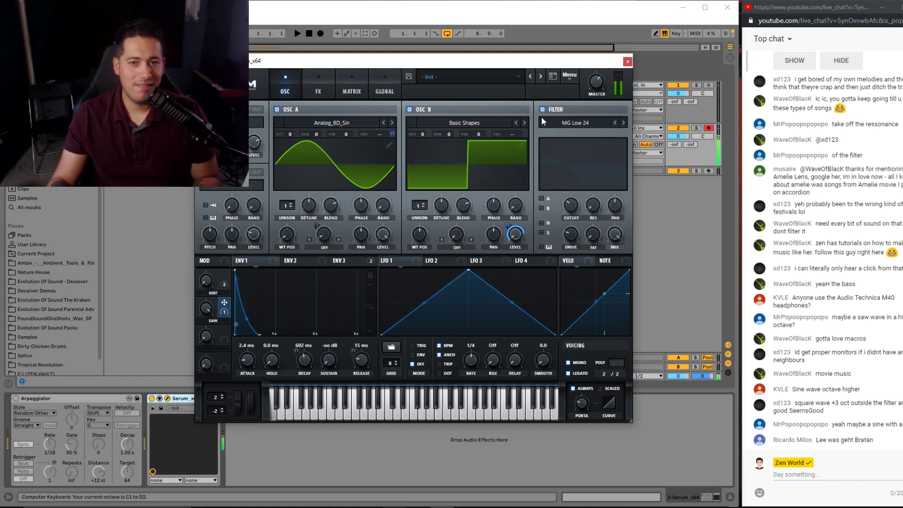
pyautogui.click(543, 209)
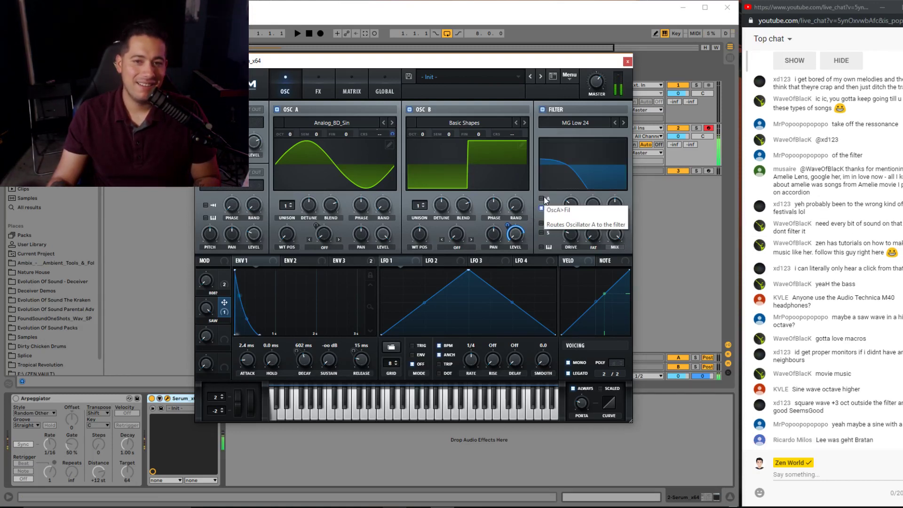
pyautogui.click(543, 198)
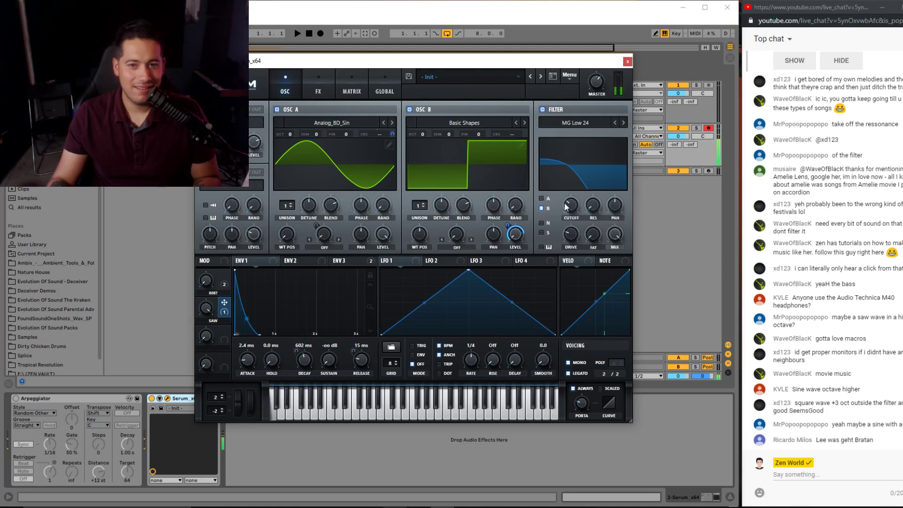
pyautogui.press('z')
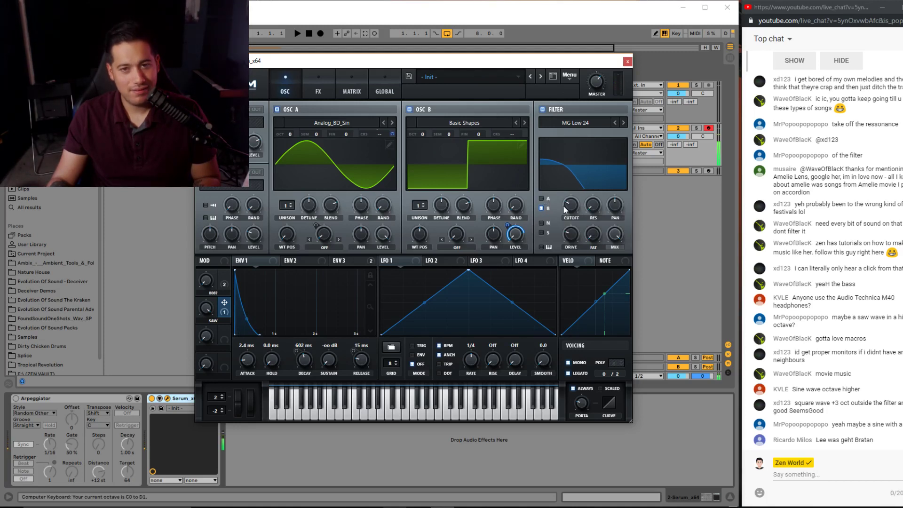
# - Rename Macro 2 as Square and enable the Compressor in the effects rack
pyautogui.doubleClick(213, 320)
pyautogui.write('Squa')
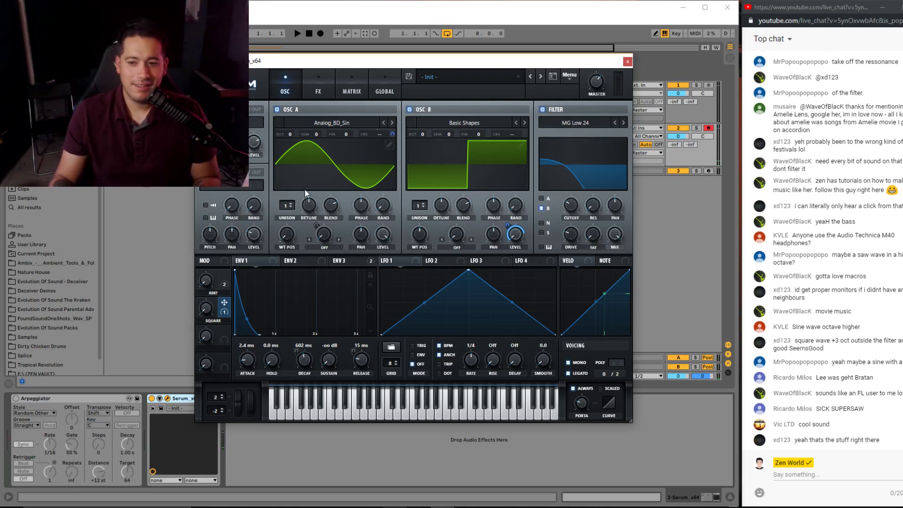
pyautogui.click(324, 77)
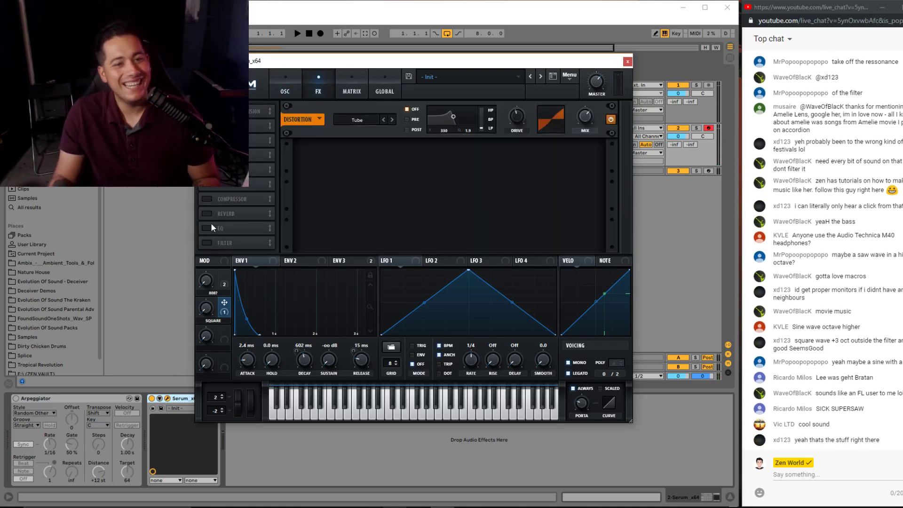
pyautogui.click(206, 199)
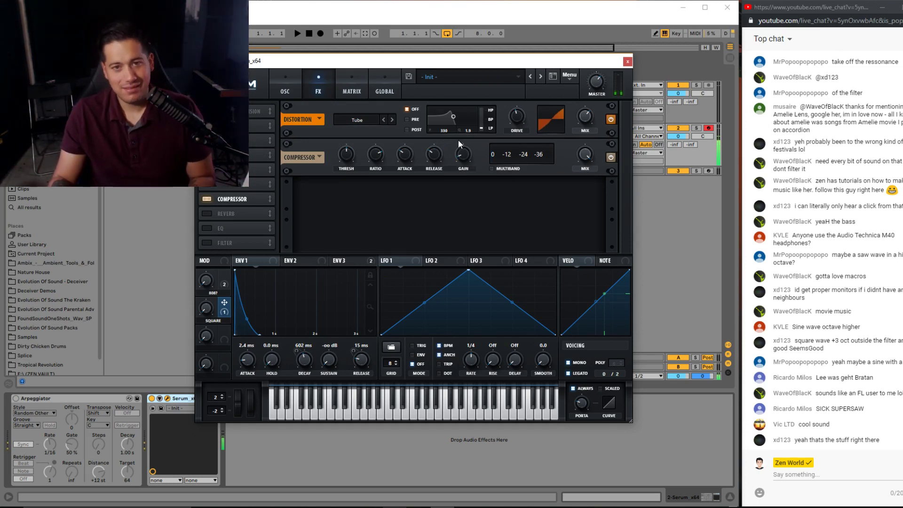
# - Set the preset's description to "Subby Boom Bass" and its author to "Evolution Of Sound"
pyautogui.click(437, 90)
pyautogui.write('Subby')
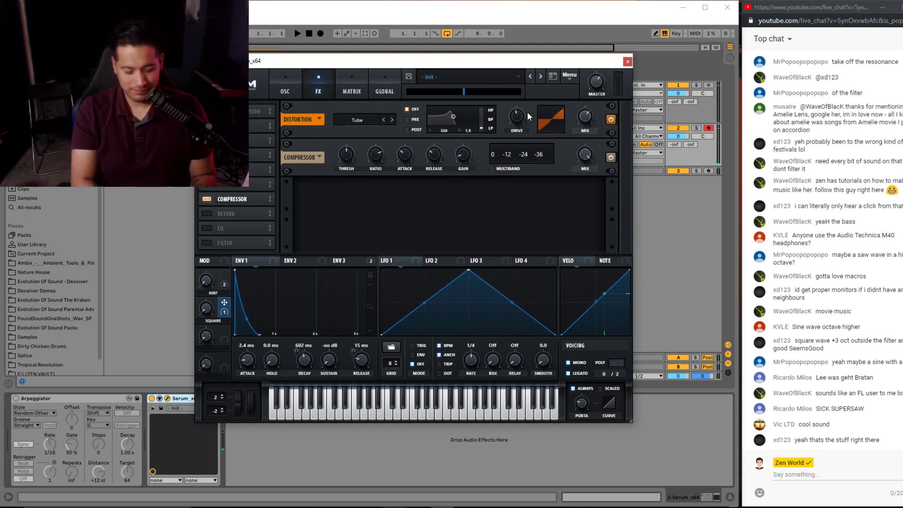
pyautogui.write(' Boom Bass')
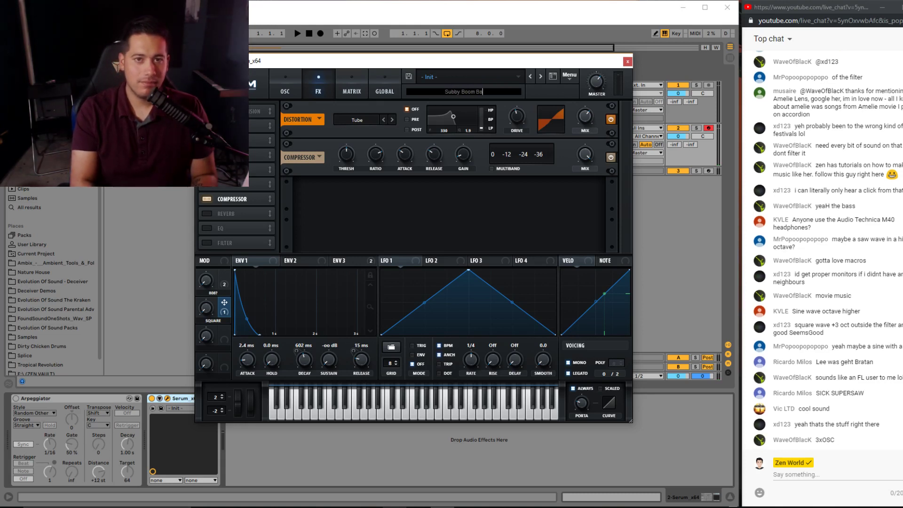
pyautogui.press('Return')
pyautogui.write('E')
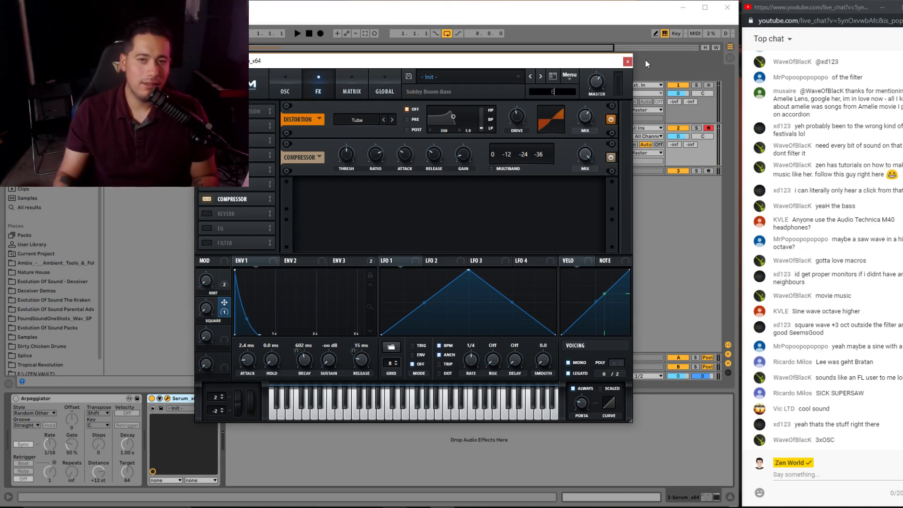
pyautogui.write('volution Of Sound')
pyautogui.press('Return')
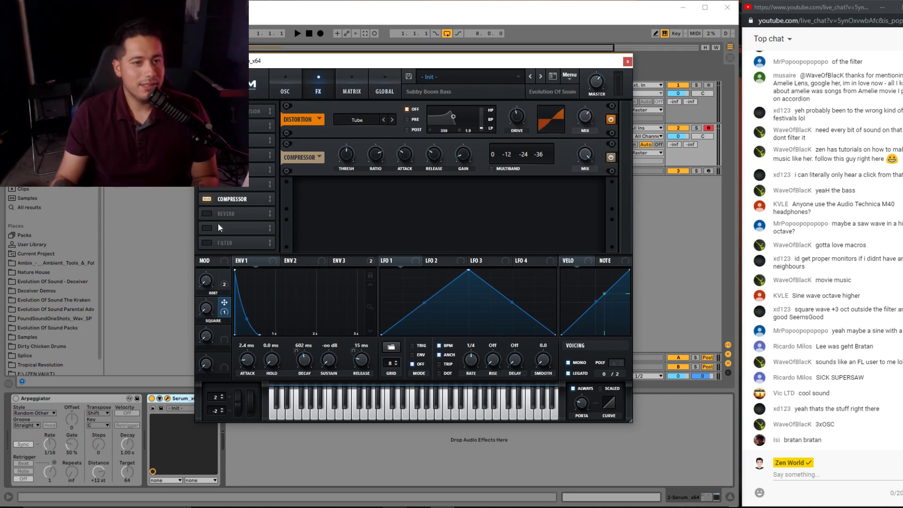
pyautogui.click(207, 243)
pyautogui.click(207, 242)
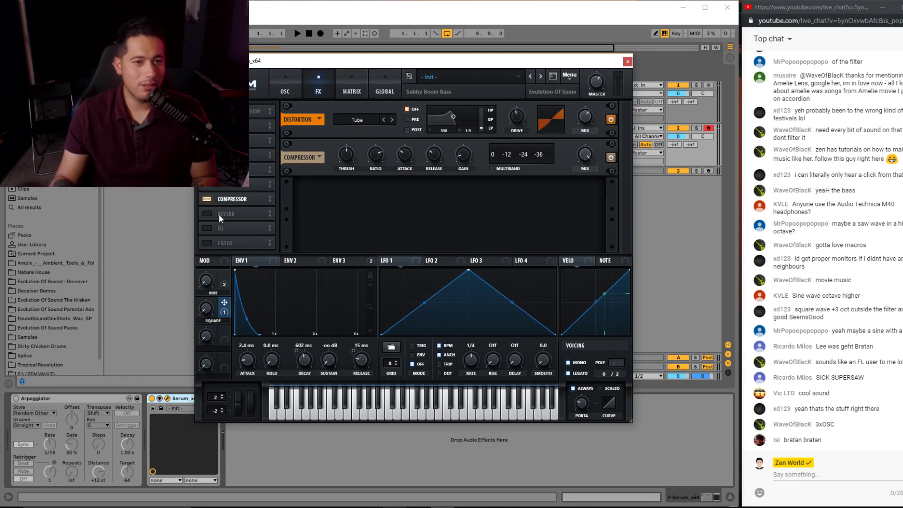
pyautogui.click(295, 75)
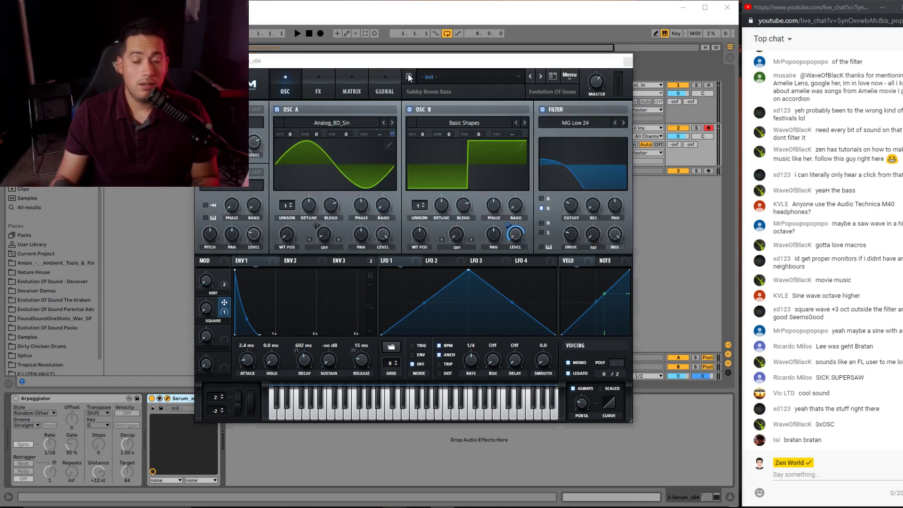
# - Save the patch as "BA- Swallow Boom" in the AnjunaDeep presets folder and initialise the preset
pyautogui.click(408, 77)
pyautogui.write('ba')
pyautogui.write('A- S')
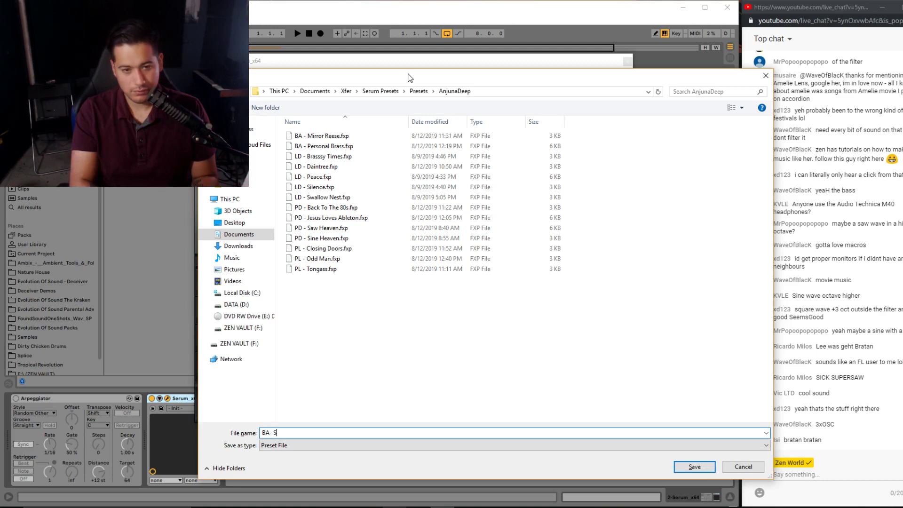
pyautogui.write('wallow Boom')
pyautogui.press('Return')
pyautogui.click(565, 75)
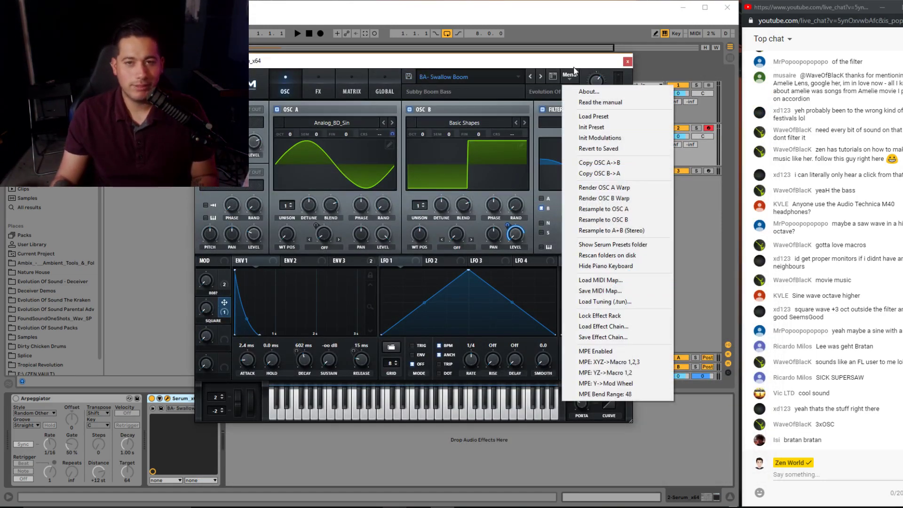
pyautogui.click(604, 132)
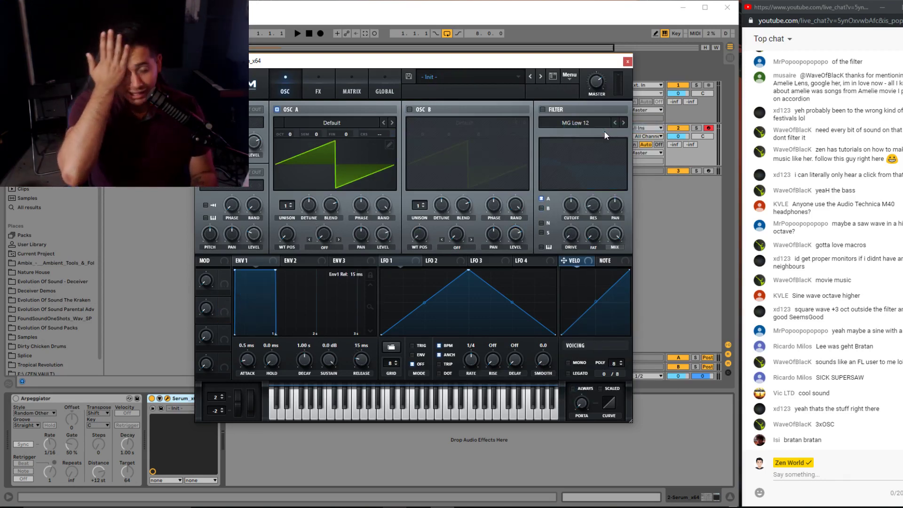
# - Load BA - Mirror Reese from the AnjunaDeep bank and audition each preset through BA - Personal Brass to BA- Swallow Boom
pyautogui.click(463, 77)
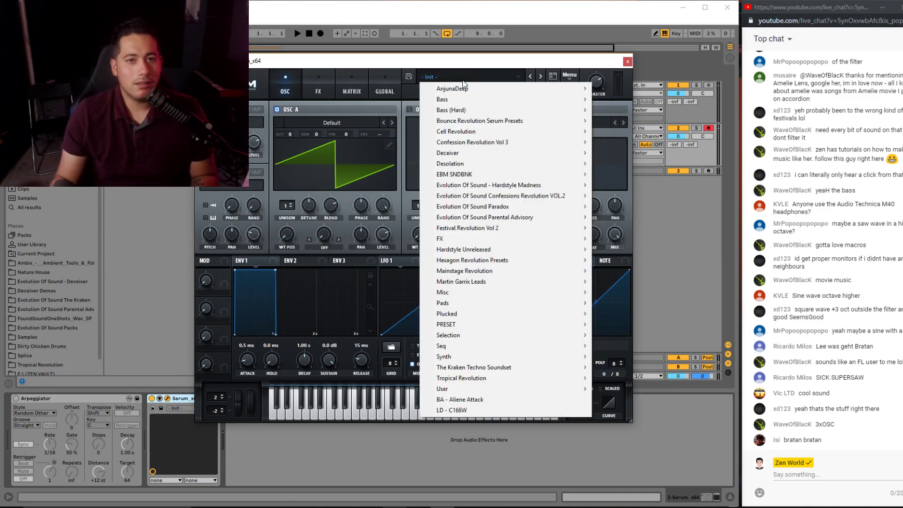
pyautogui.moveTo(466, 88)
pyautogui.click(633, 90)
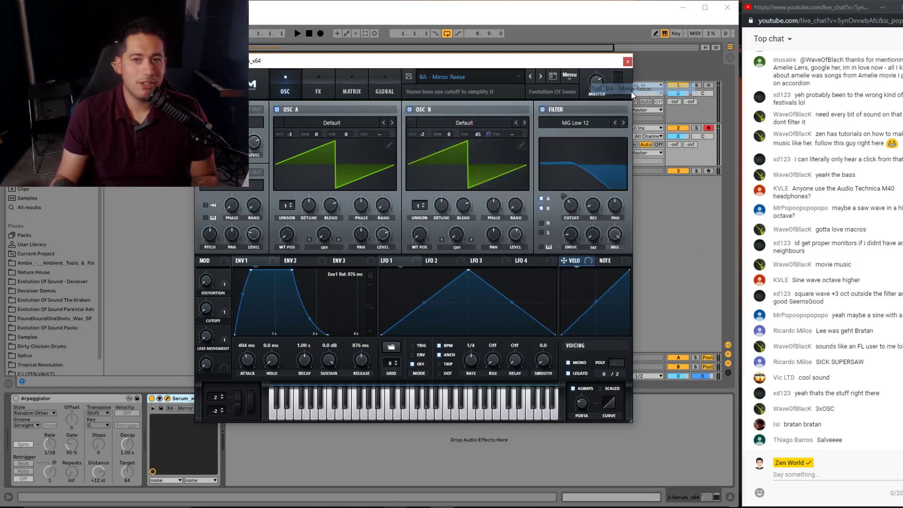
pyautogui.press('x')
pyautogui.press('x')
pyautogui.click(540, 76)
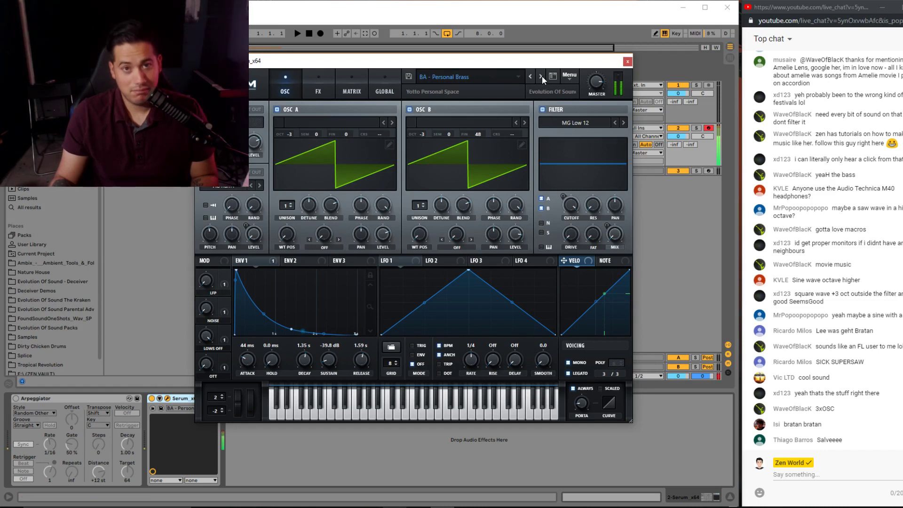
pyautogui.click(541, 76)
pyautogui.press('z')
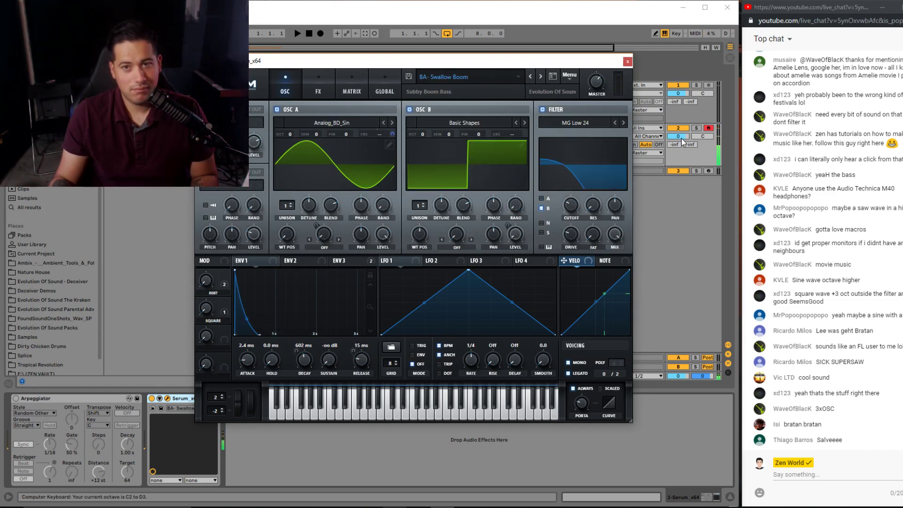
# - Transpose oscillator A to octave -3 and oscillator B to octave -2
pyautogui.moveTo(290, 134); pyautogui.dragTo(276, 158)
pyautogui.moveTo(422, 134); pyautogui.dragTo(413, 147)
pyautogui.press('x')
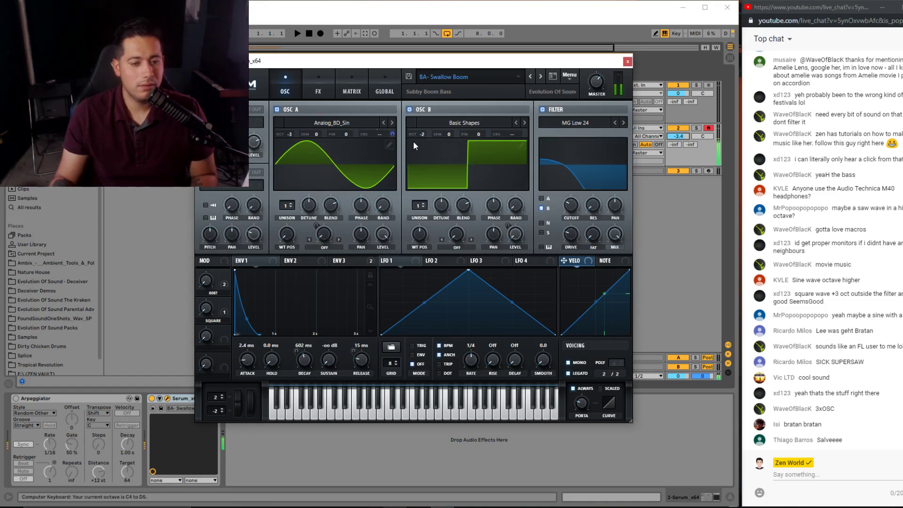
# - Save the transposed patch over the existing BA- Swallow Boom preset
pyautogui.click(409, 76)
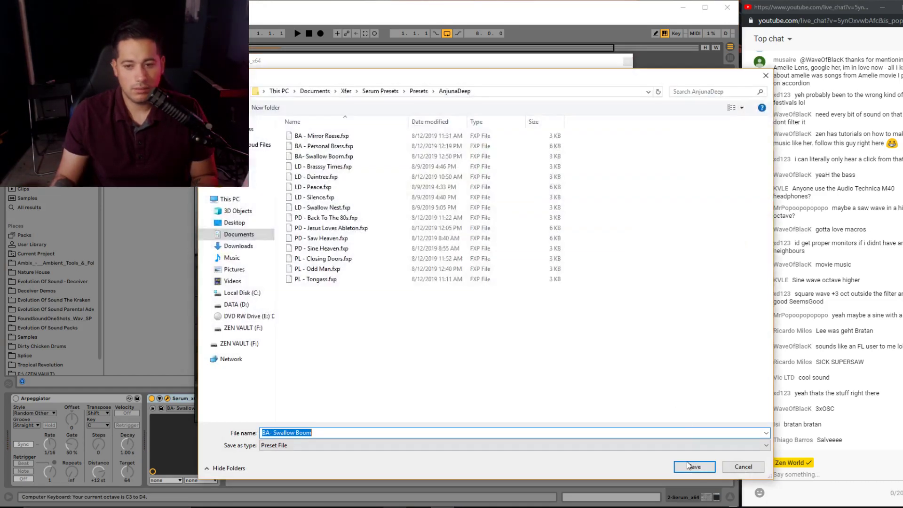
pyautogui.press('Return')
pyautogui.click(540, 232)
# - Load the LD - Brasssy Times preset and audition it with notes in different octaves
pyautogui.click(540, 76)
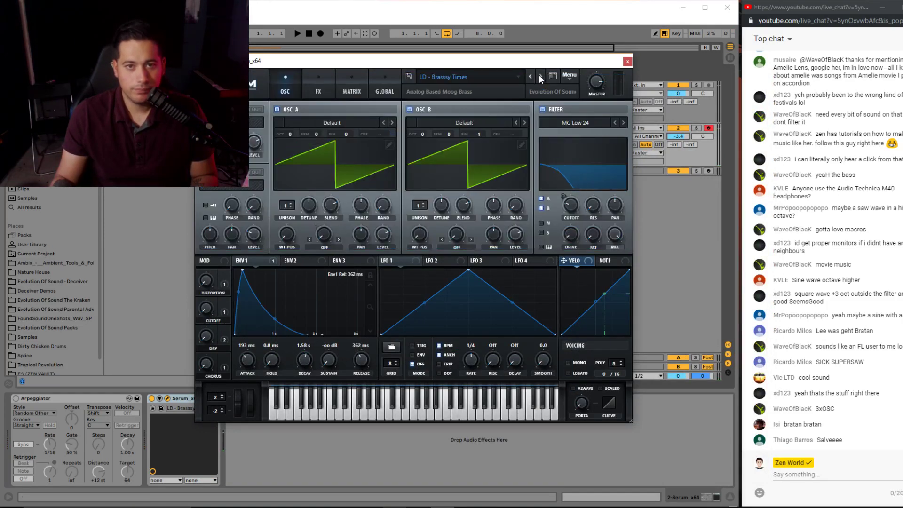
pyautogui.press('x')
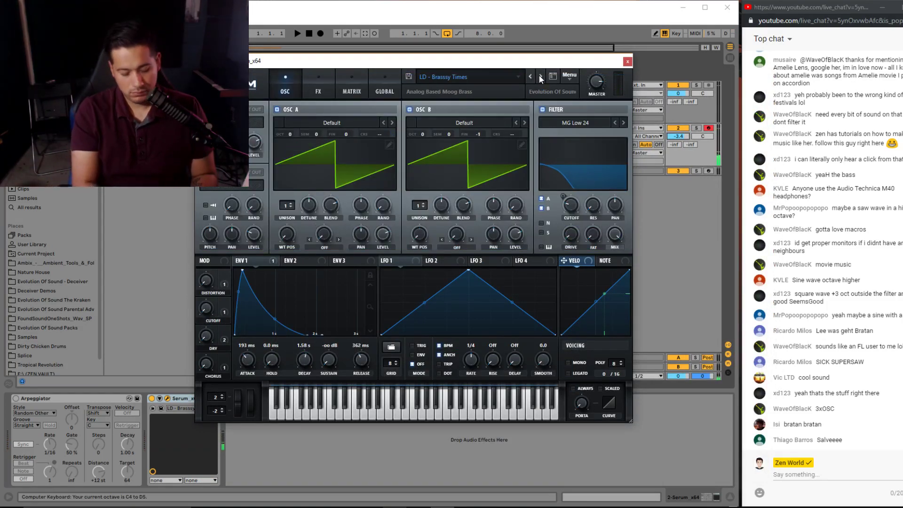
pyautogui.press('d')
pyautogui.press('l')
pyautogui.press('z')
pyautogui.press('j')
pyautogui.press('a')
pyautogui.press('d')
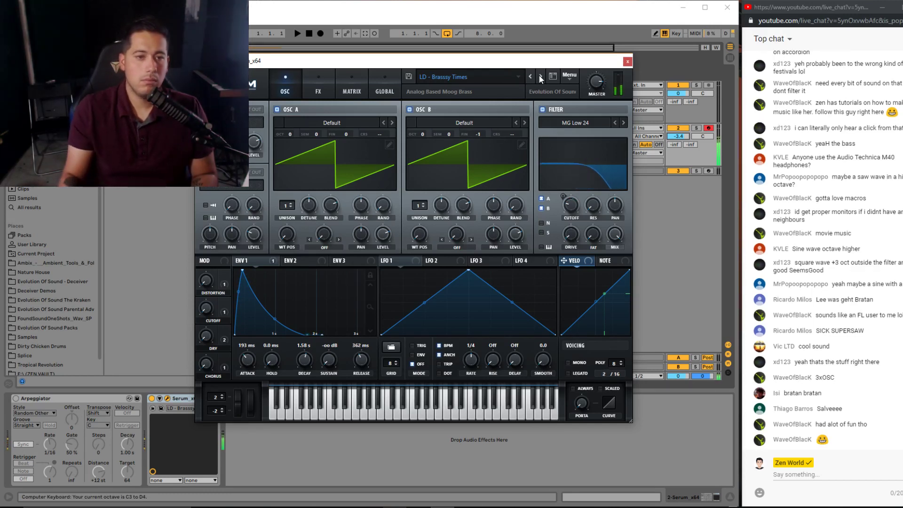
# - Load the LD - Daintree preset, audition it in different octaves and raise the Serum track's volume to 1.0
pyautogui.click(540, 78)
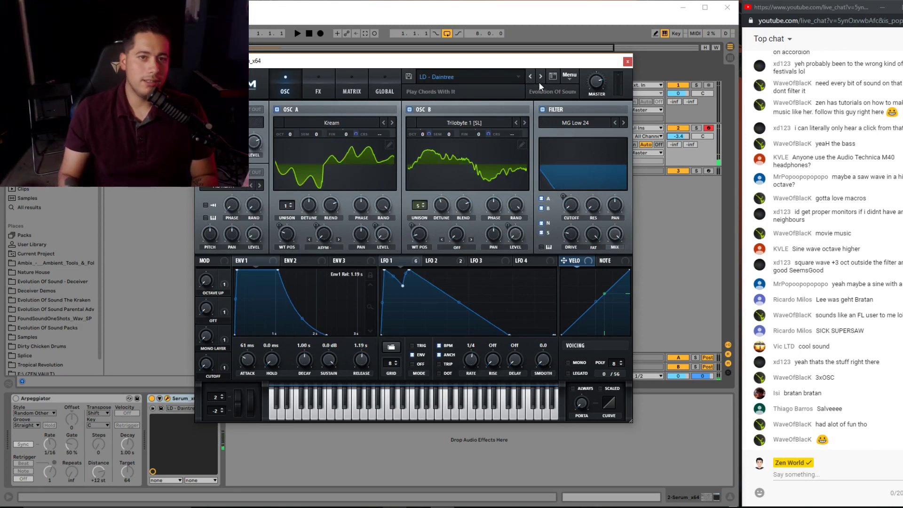
pyautogui.press('x')
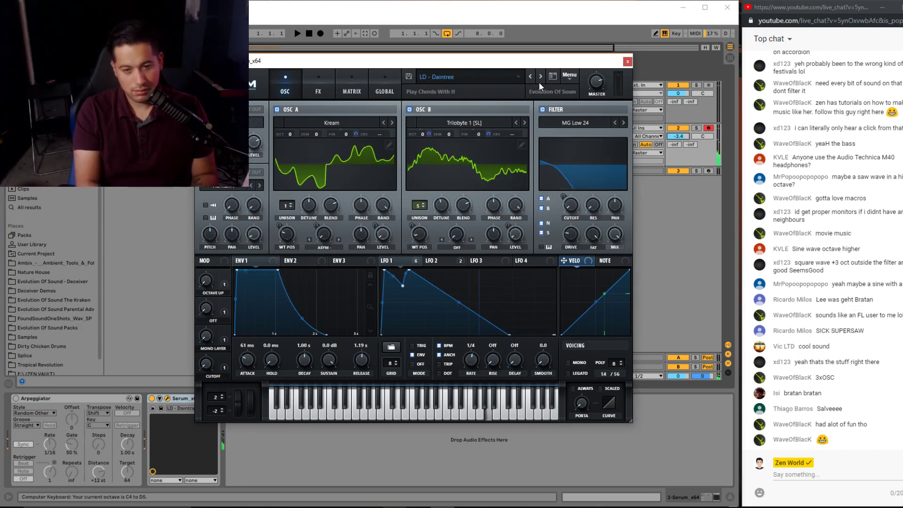
pyautogui.press('z')
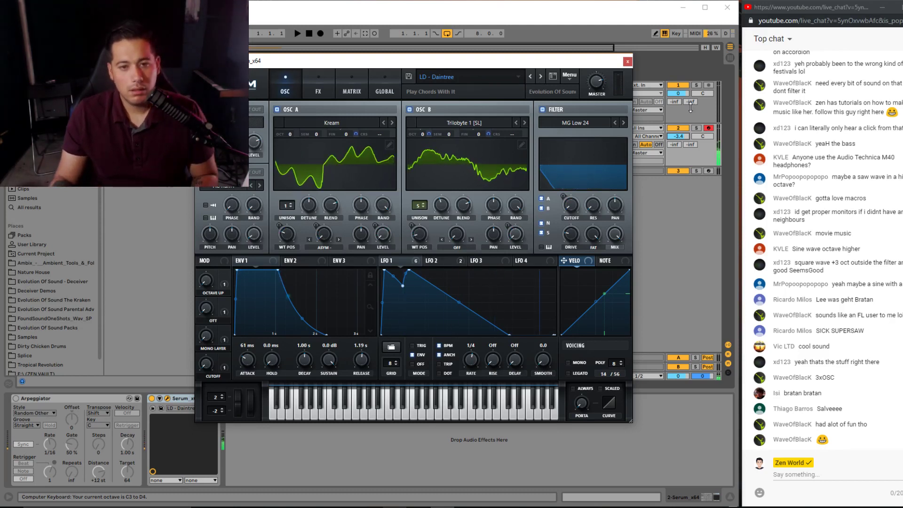
pyautogui.moveTo(680, 139); pyautogui.dragTo(680, 122)
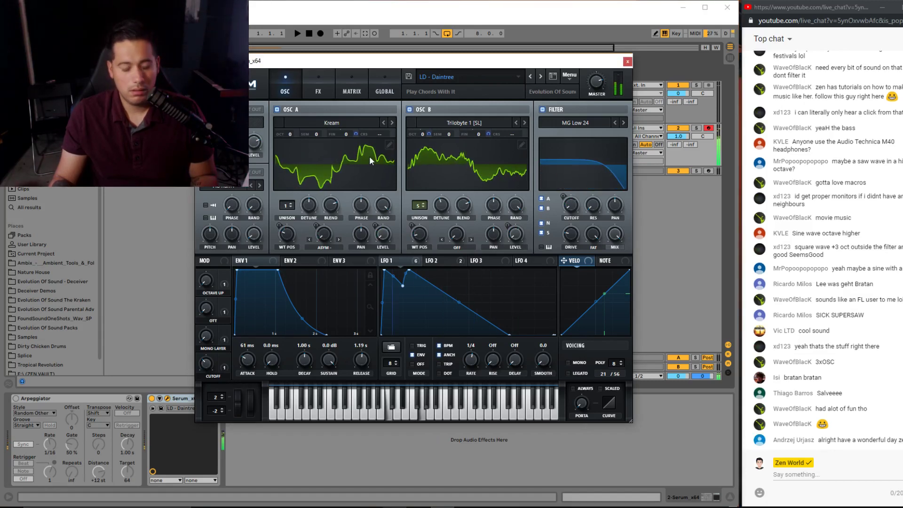
# - Save the current patch over the existing LD - Daintree preset
pyautogui.click(408, 78)
pyautogui.click(688, 466)
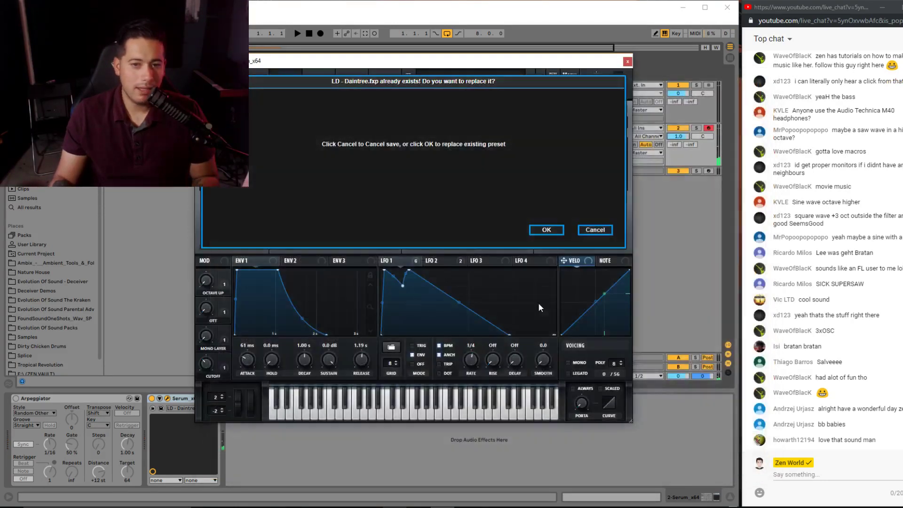
pyautogui.press('Return')
# - Load the LD - Peace, LD - Silence and LD - Swallow Nest presets in turn and audition each lead
pyautogui.click(541, 77)
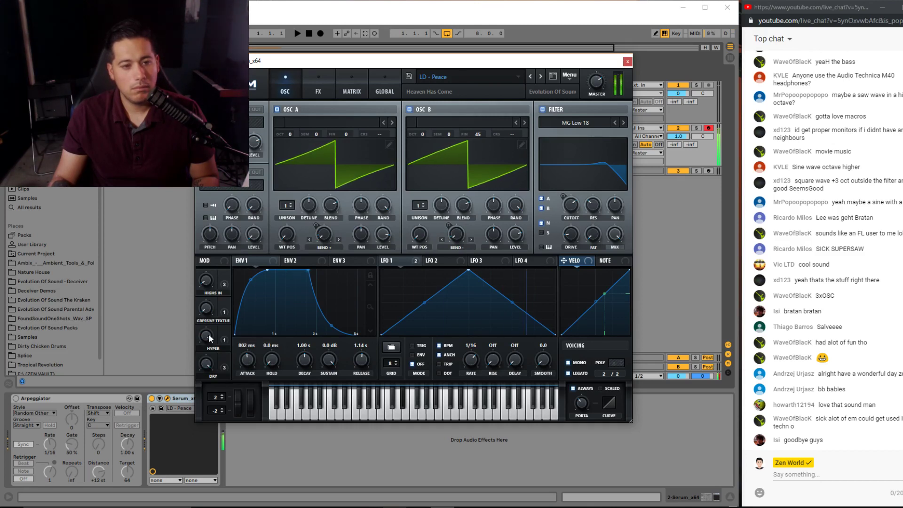
pyautogui.click(540, 76)
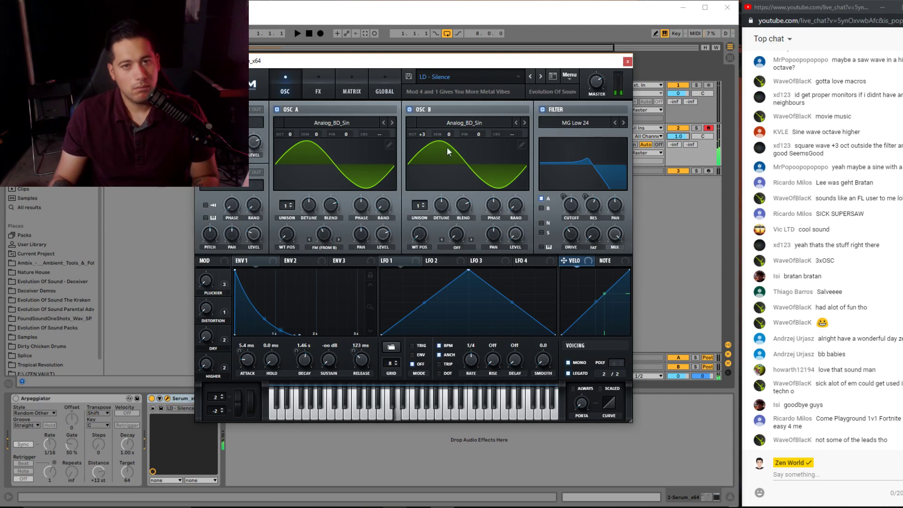
pyautogui.click(543, 75)
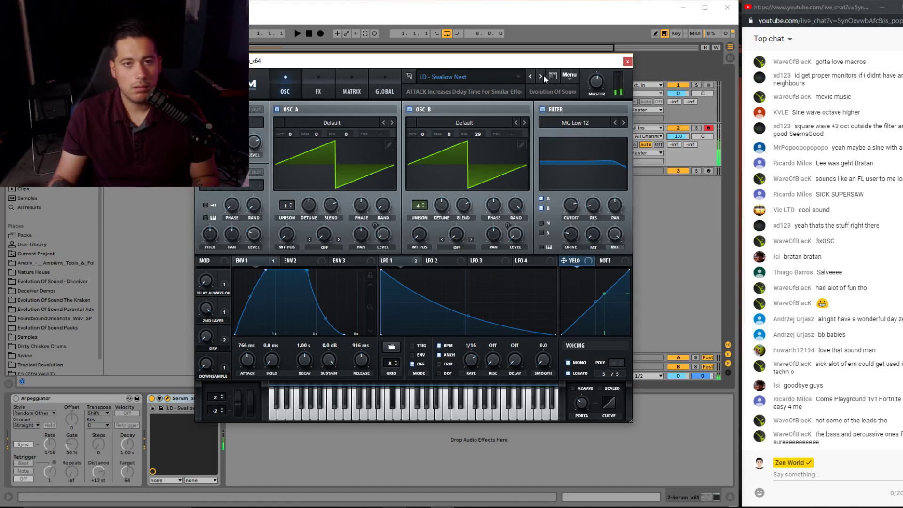
# - Audition the pad presets PD - Back To The 80s, PD - Jesus Loves Ableton and PD - Saw Heaven
pyautogui.click(540, 75)
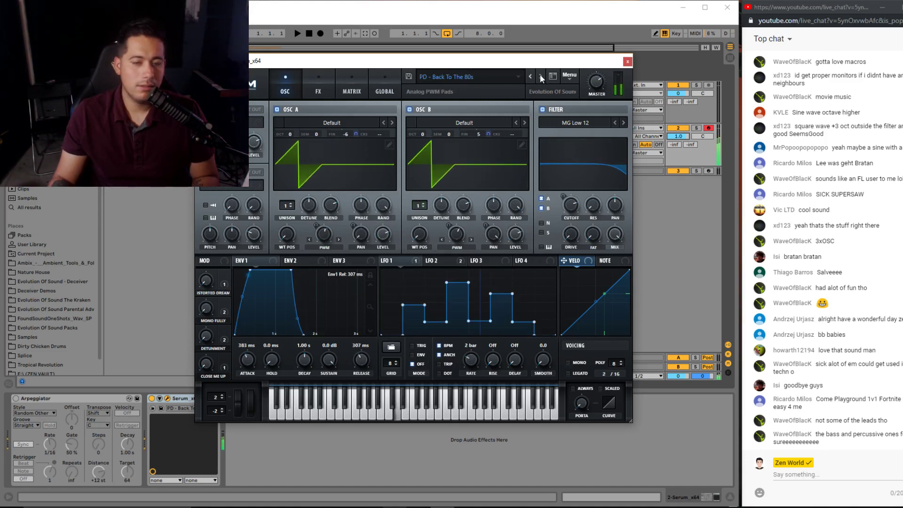
pyautogui.click(540, 75)
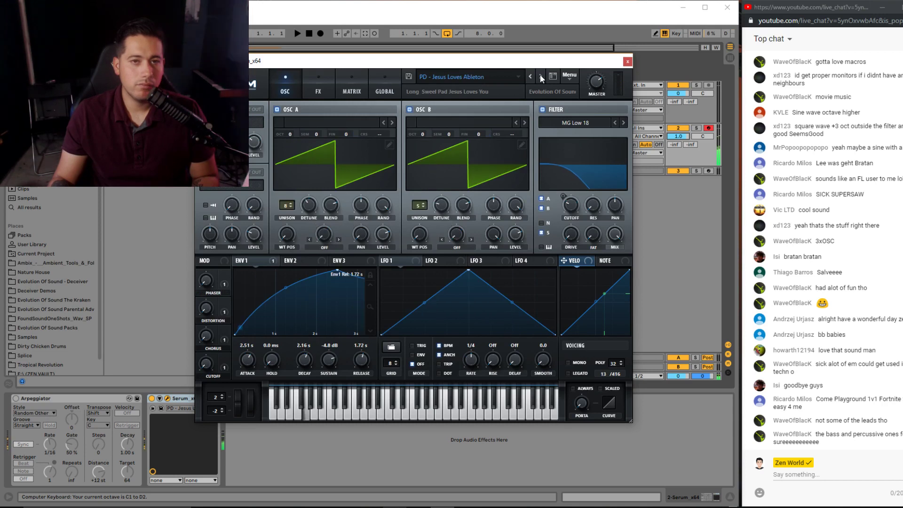
pyautogui.click(539, 76)
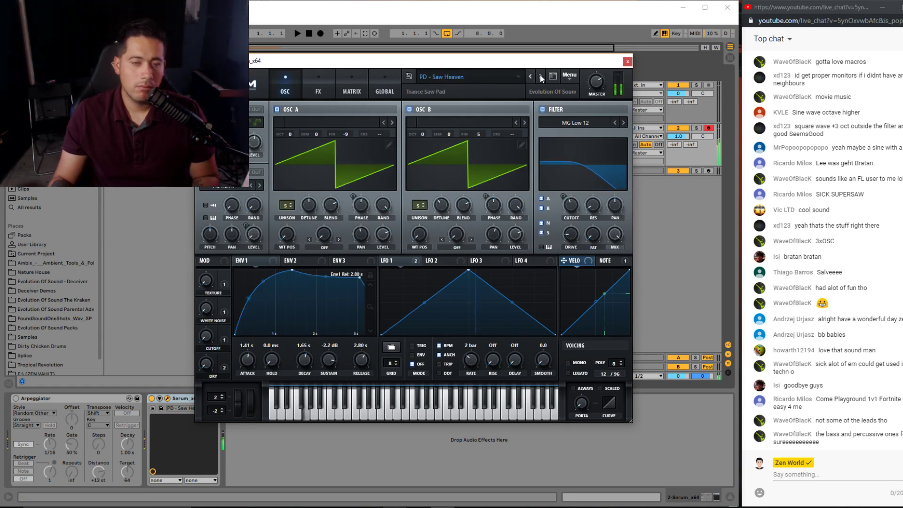
# - Audition PL - Closing Doors, lower the Serum track's volume to -7.2, and load the PL - Odd Man preset
pyautogui.click(541, 76)
pyautogui.click(541, 76)
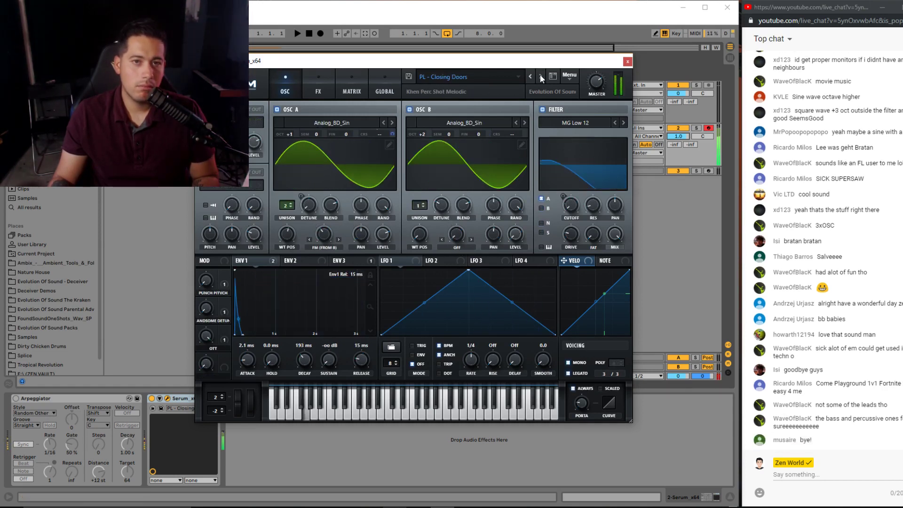
pyautogui.moveTo(677, 136); pyautogui.dragTo(677, 155)
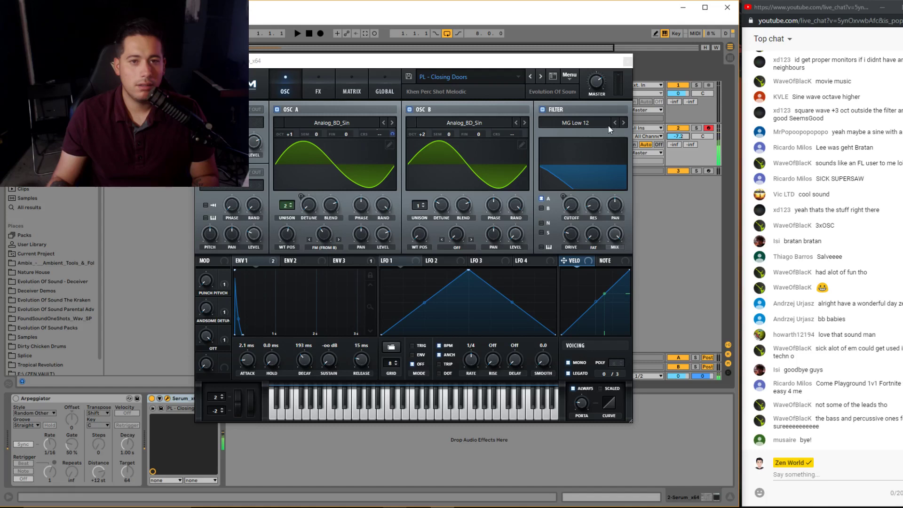
pyautogui.click(540, 76)
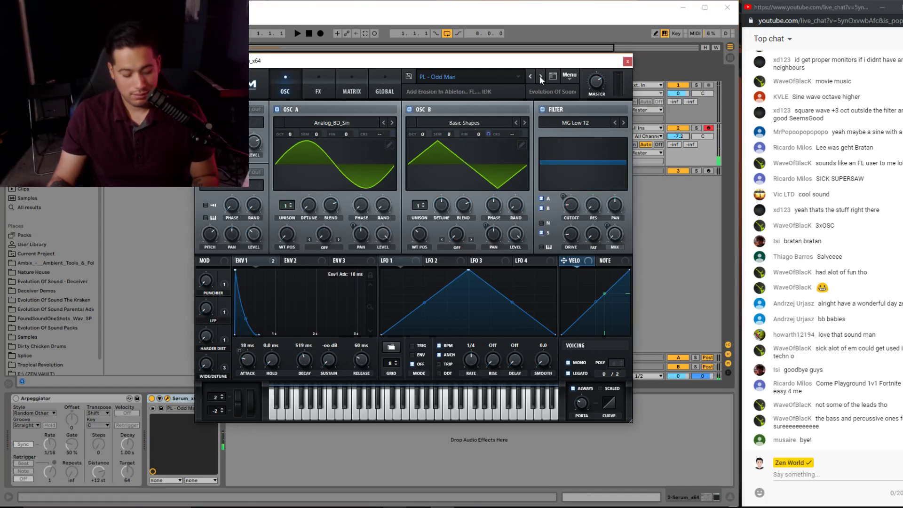
# - Reposition the Serum window over the arrangement and switch to the OBS streaming window
pyautogui.moveTo(470, 60); pyautogui.dragTo(670, 138)
pyautogui.click(263, 146)
pyautogui.moveTo(610, 138); pyautogui.dragTo(407, 91)
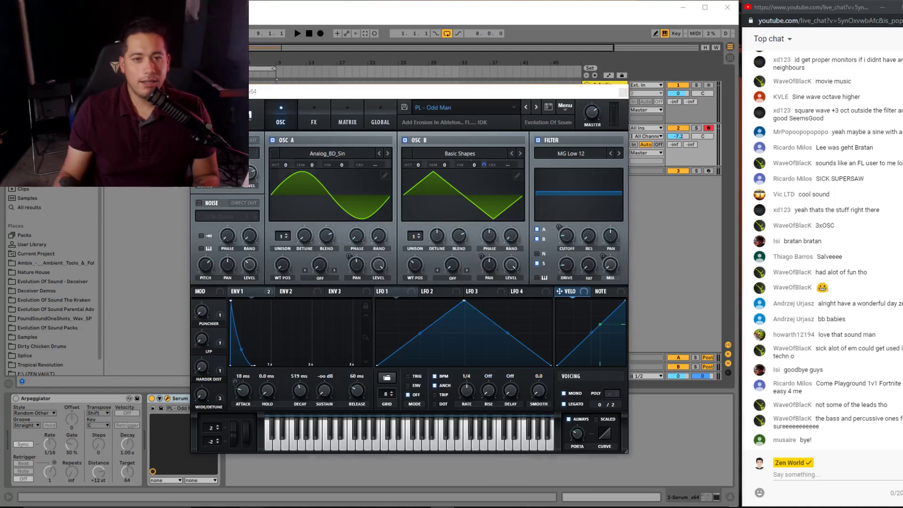
pyautogui.hotkey('alt', 'Tab')
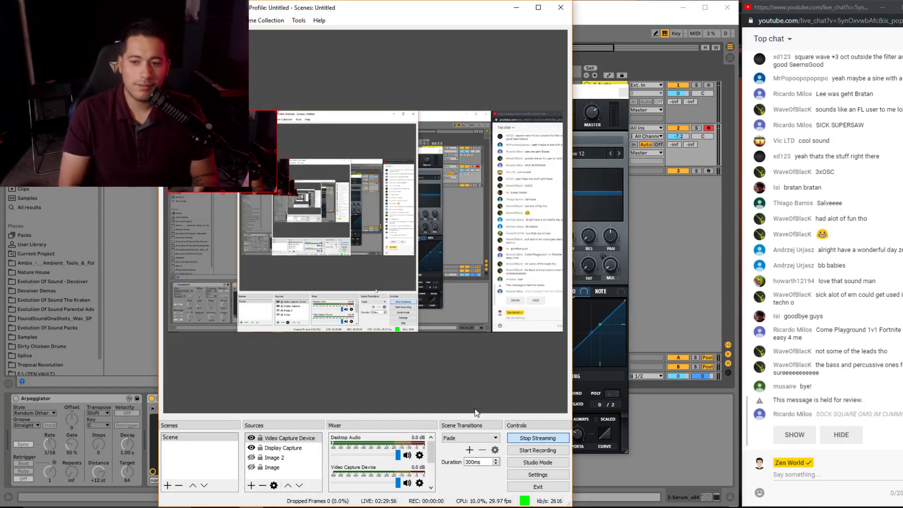